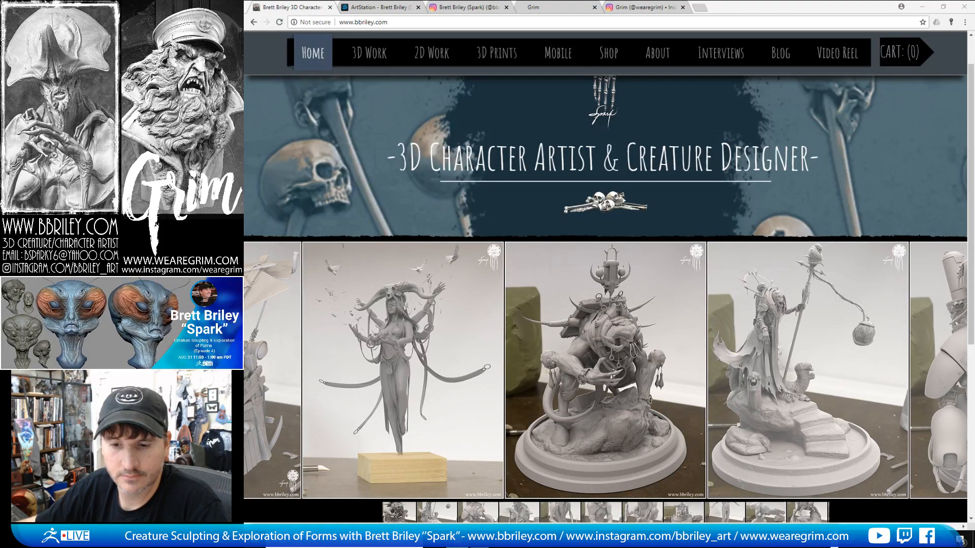
Browse the home page gallery of 3D-printed character and creature sculptures, from the multi-armed figure through to the insect creature piece.
click(955, 373)
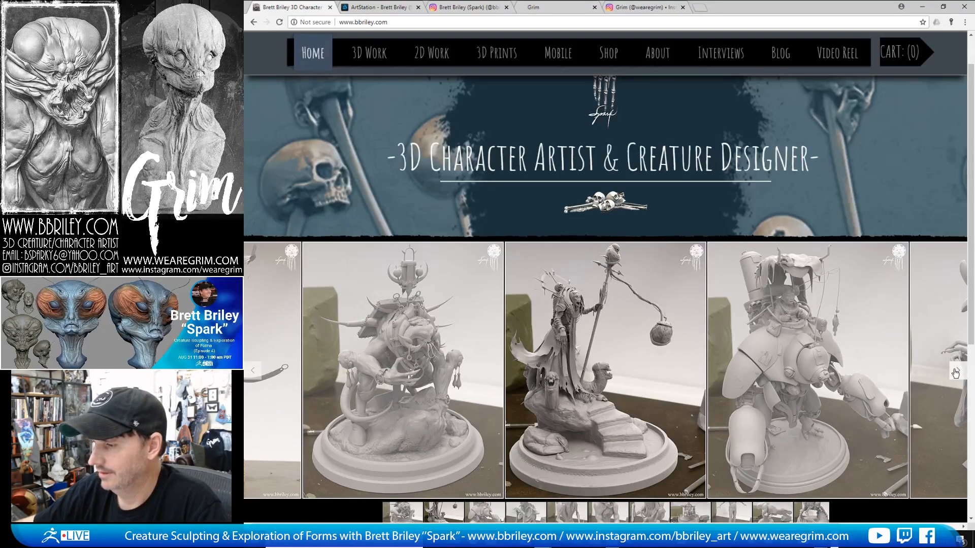
click(954, 373)
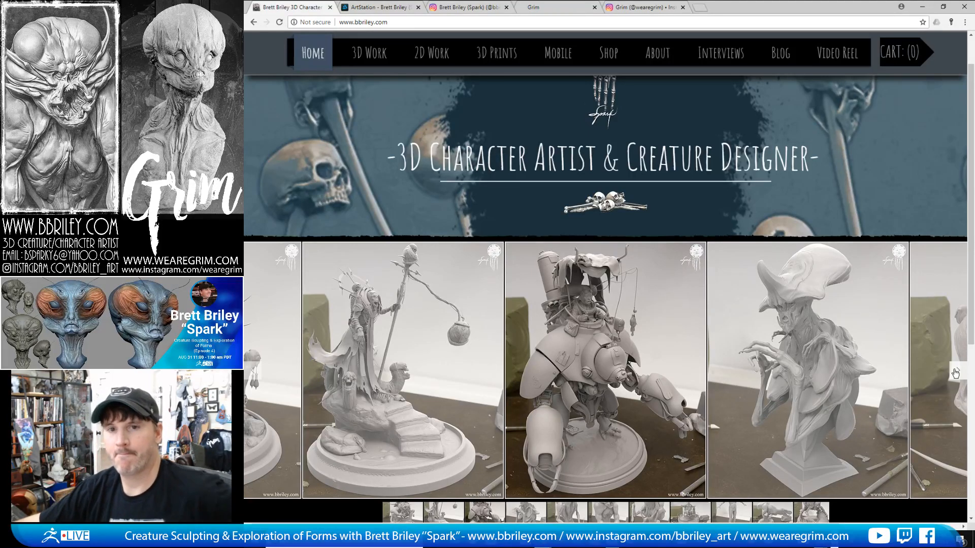
click(955, 373)
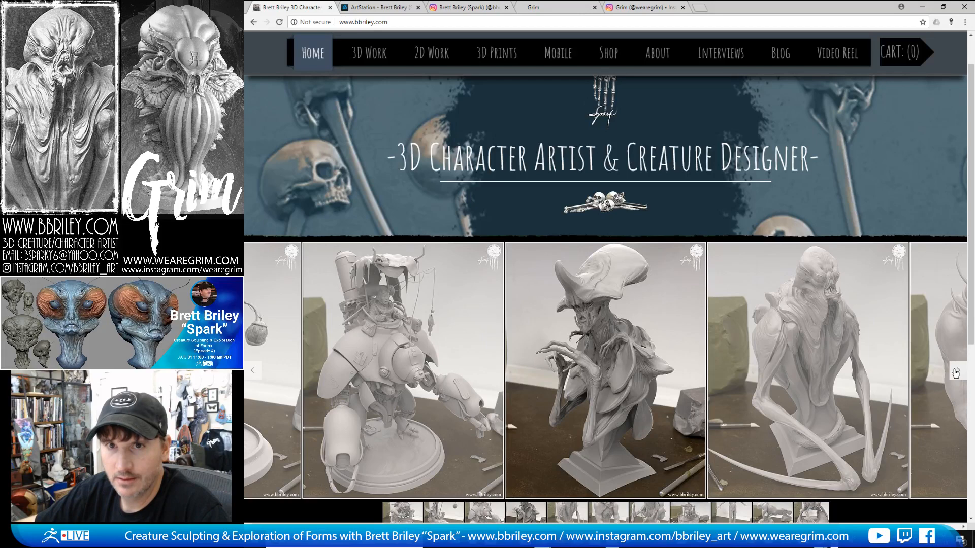
click(955, 373)
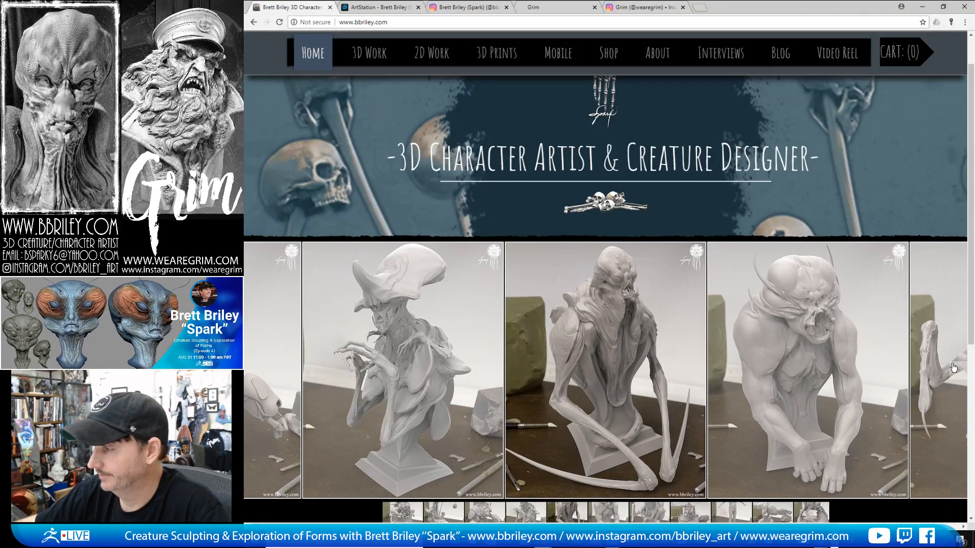
click(957, 371)
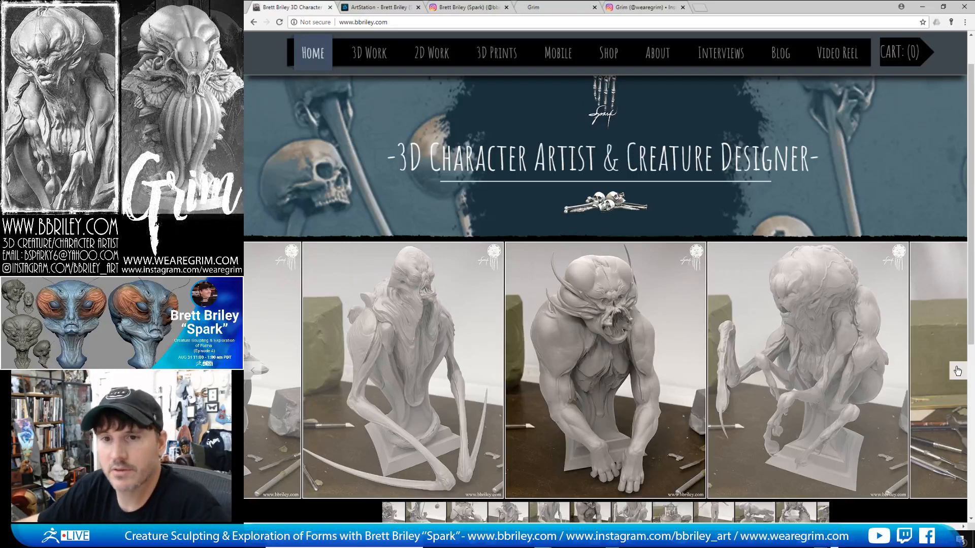
click(957, 371)
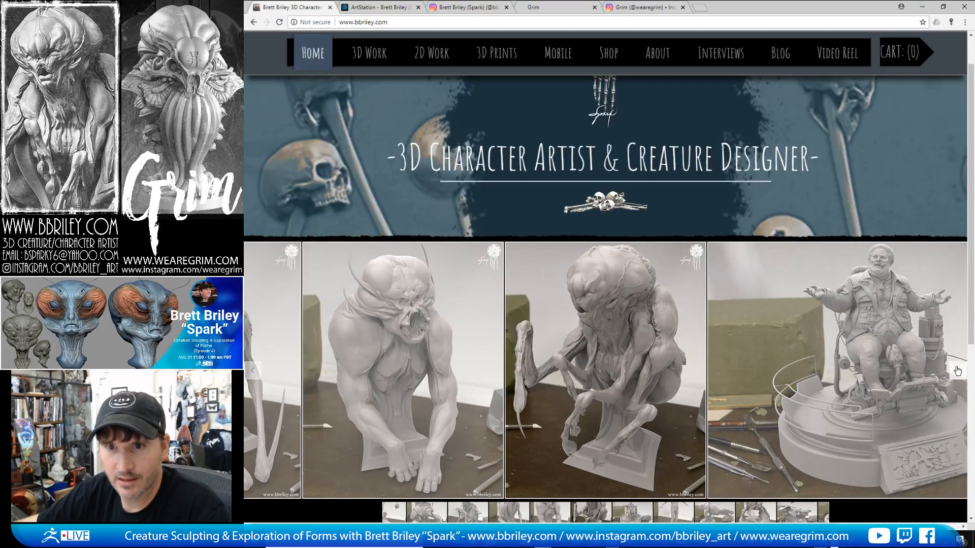
click(957, 371)
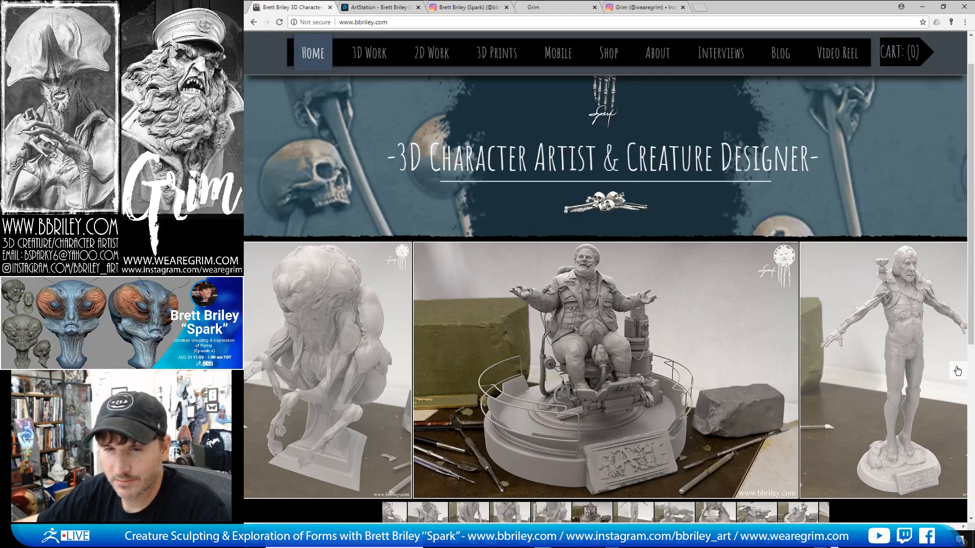
click(957, 371)
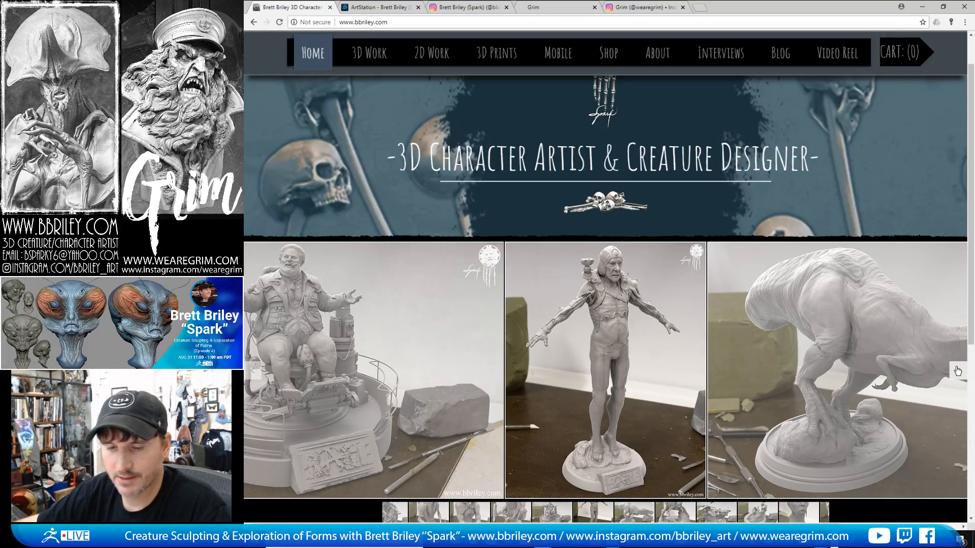
click(957, 371)
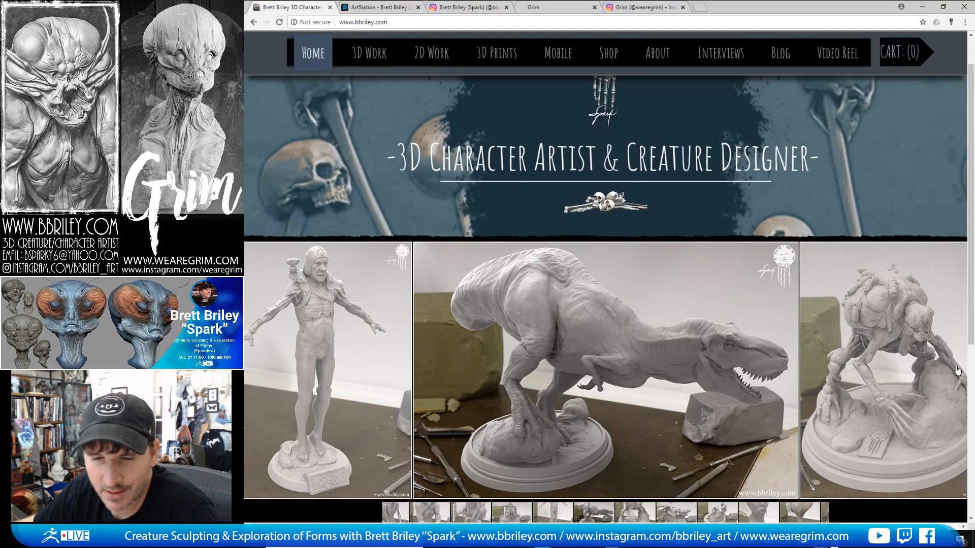
click(957, 371)
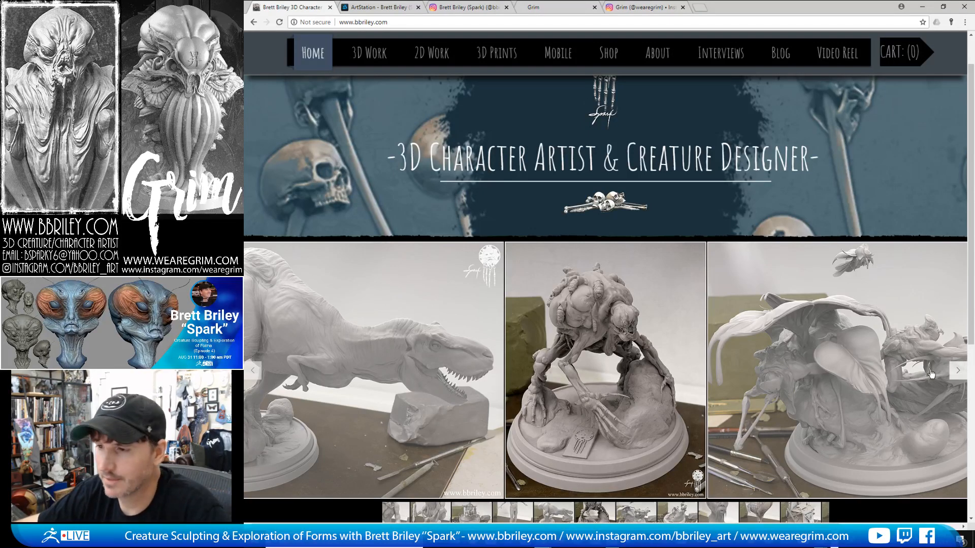
click(958, 370)
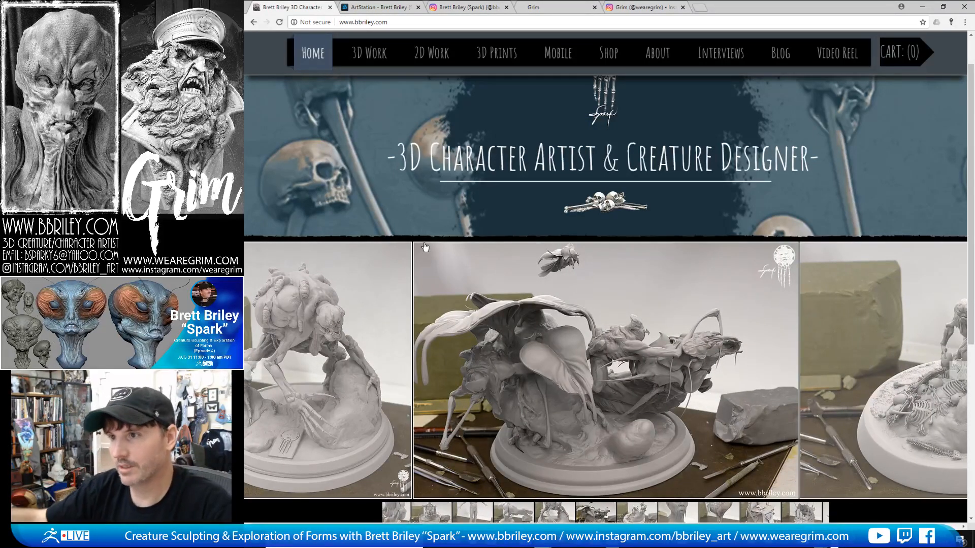
View the artist's ArtStation and Instagram profiles, and open the Shop page of the artist's portfolio website.
mouse_move(369, 56)
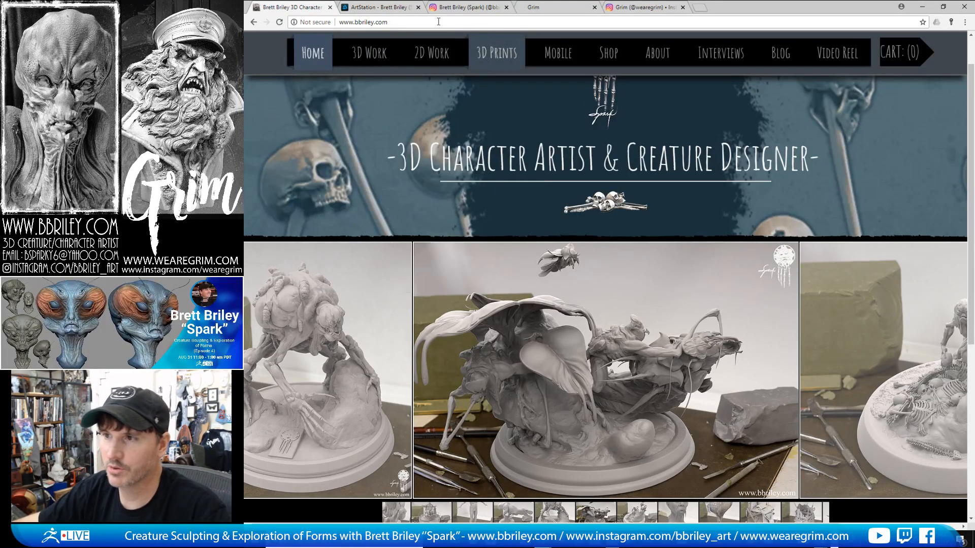
click(380, 7)
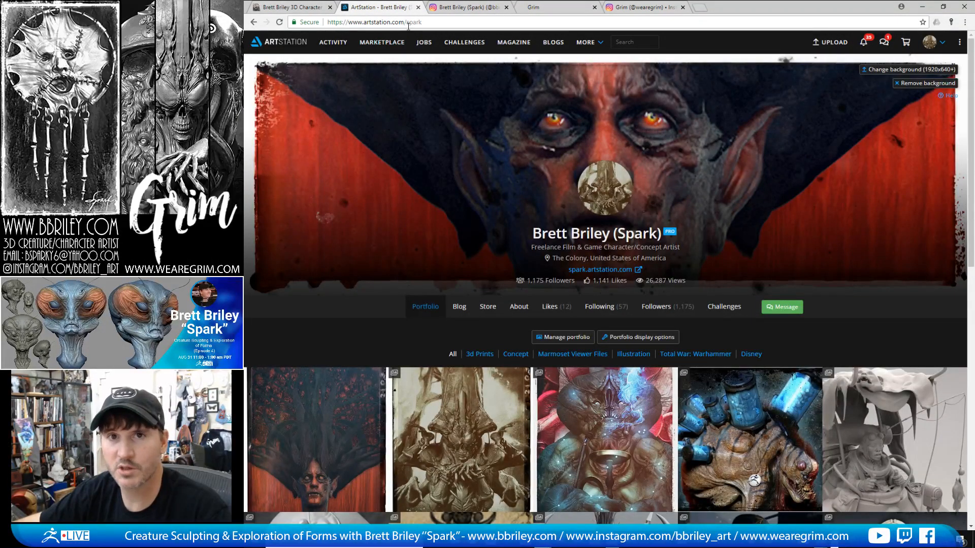
click(461, 8)
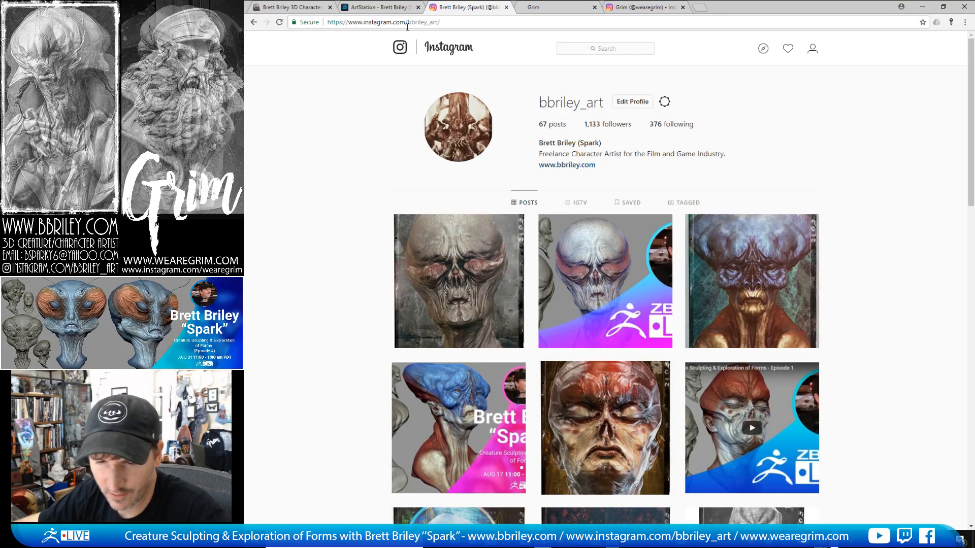
click(292, 7)
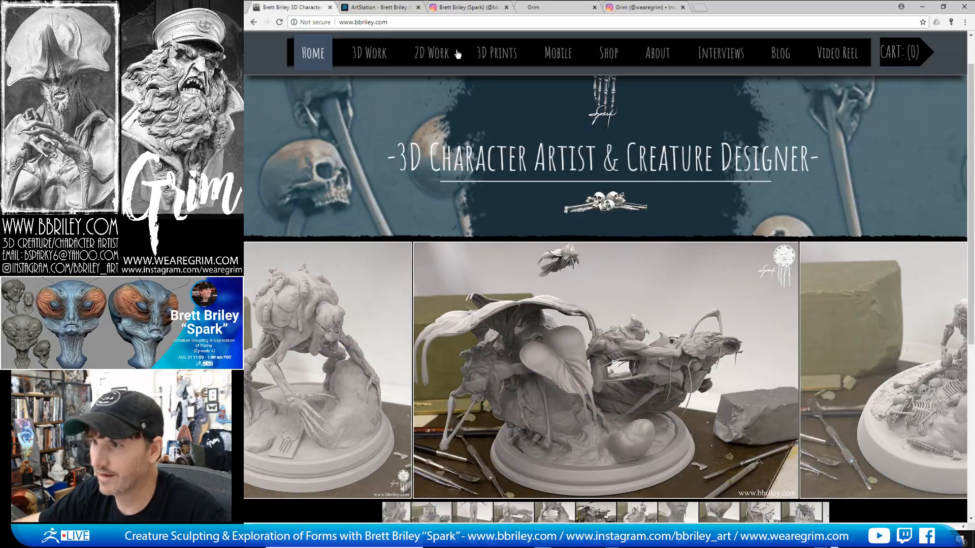
click(607, 55)
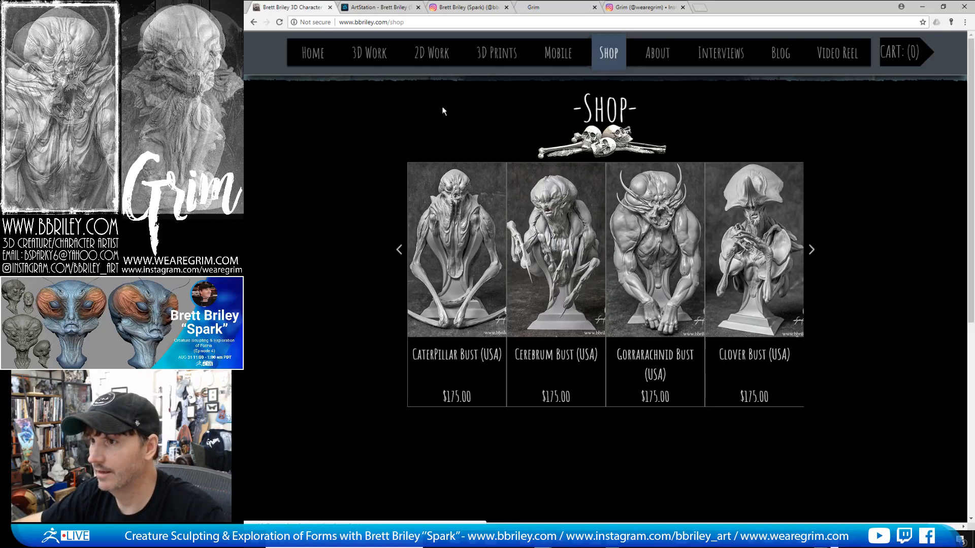
View the Grim website and the wearegrim Instagram profile, and return to the artist's Shop page.
click(553, 7)
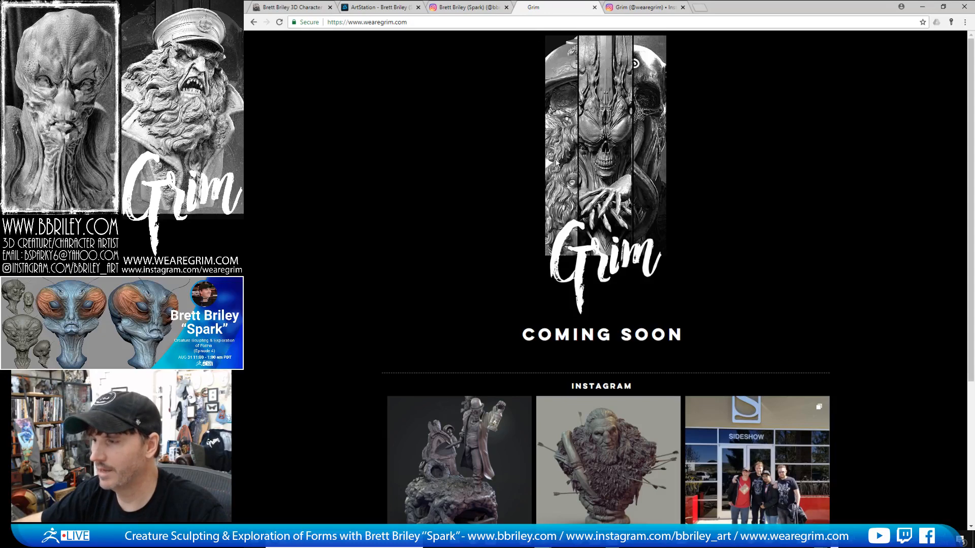
click(634, 7)
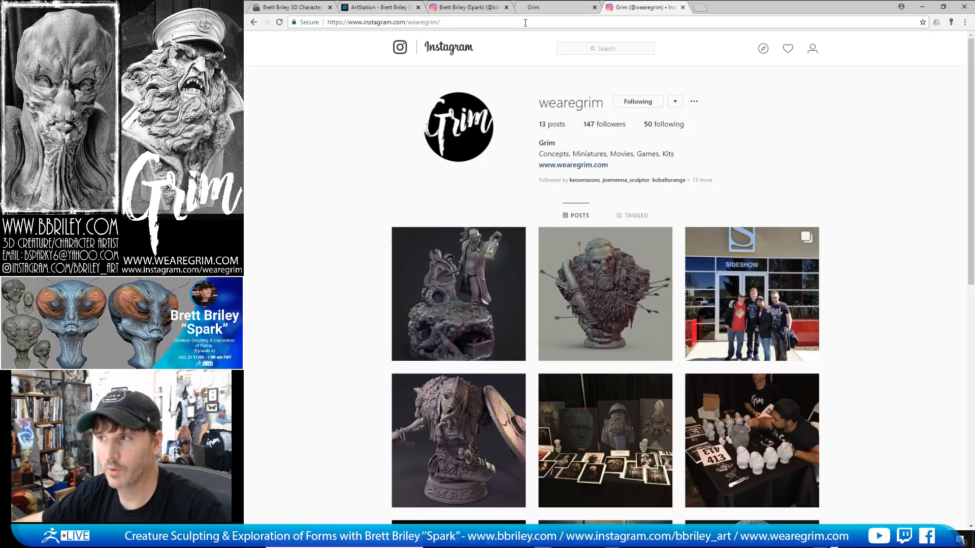
click(553, 7)
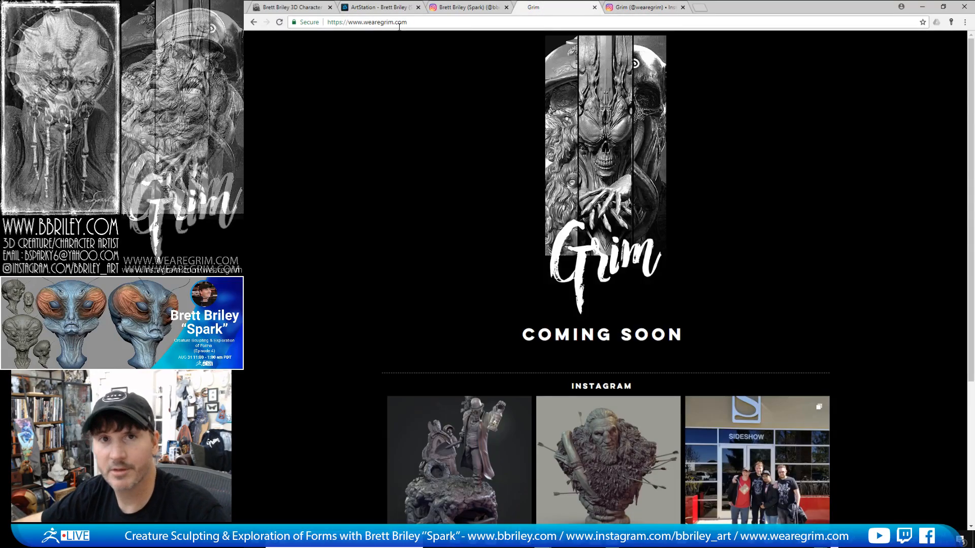
click(301, 7)
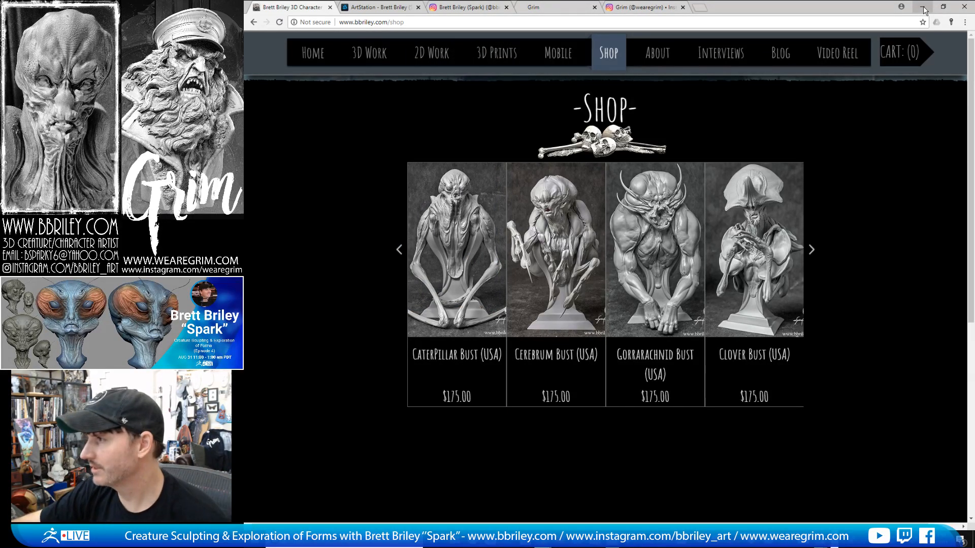
Switch to ZBrush, load the horse_shoe_crab tool and frame the whole shell in a straight-on view.
click(959, 9)
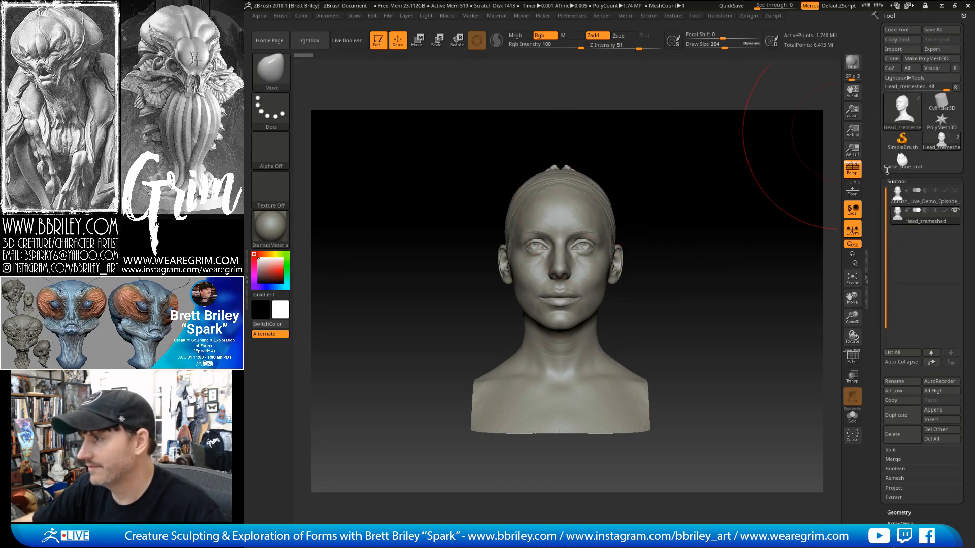
click(902, 161)
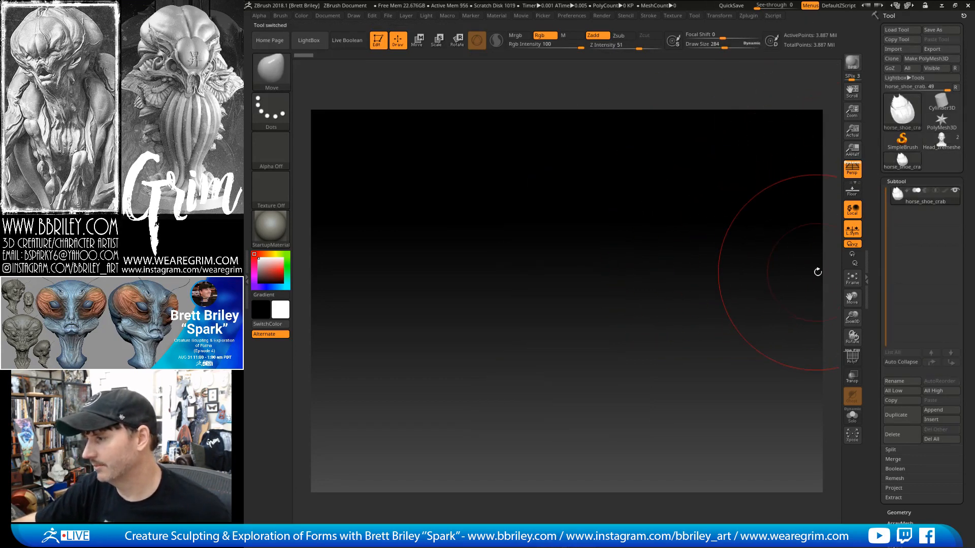
click(853, 277)
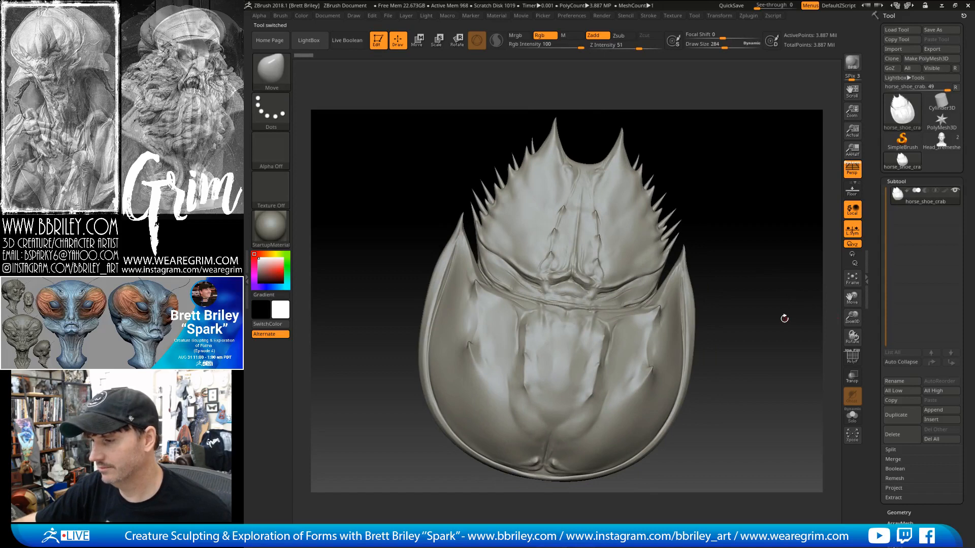
drag(786, 317, 781, 281)
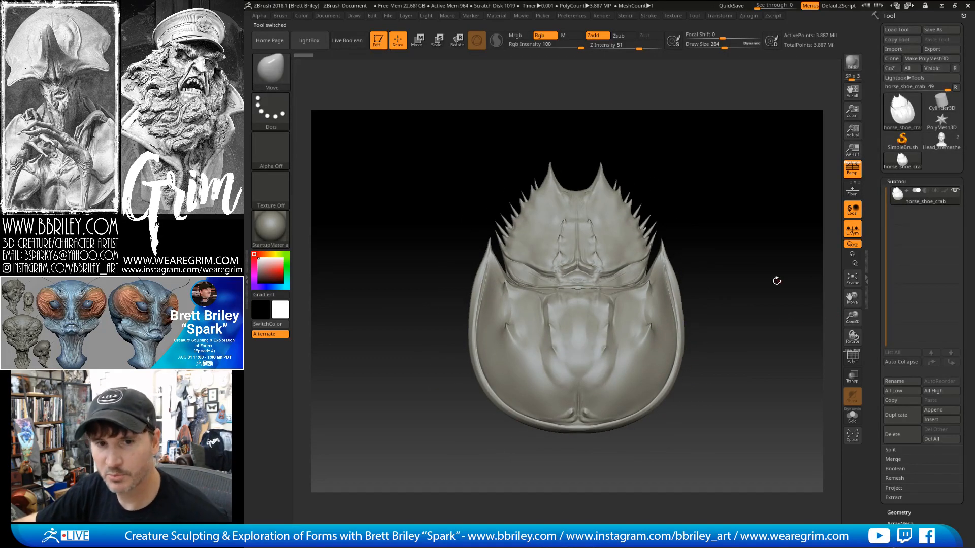
Examine the horseshoe crab reference photos of the underside legs and the upper shell, and move the reference board out of the way.
right_drag(246, 224, 489, 219)
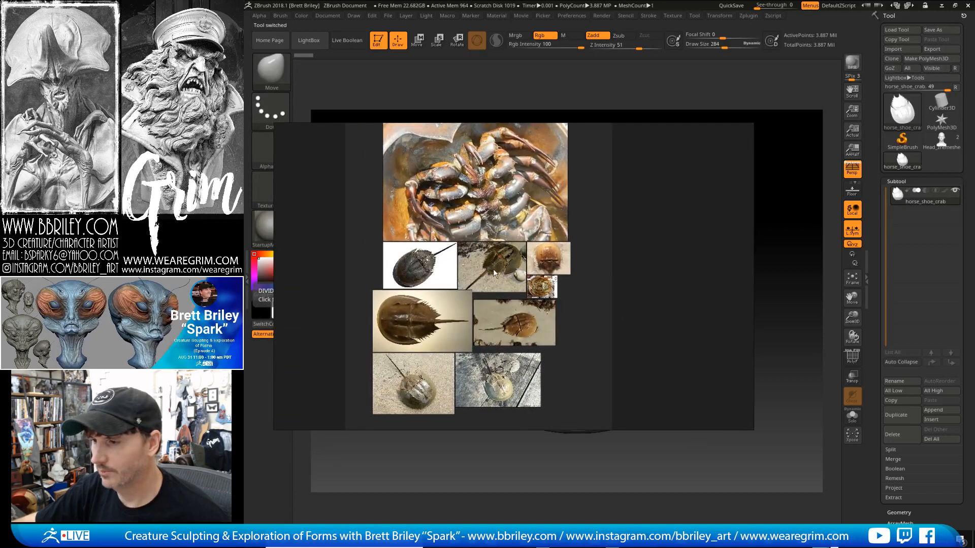
scroll(494, 273, up, 2)
scroll(497, 276, up, 3)
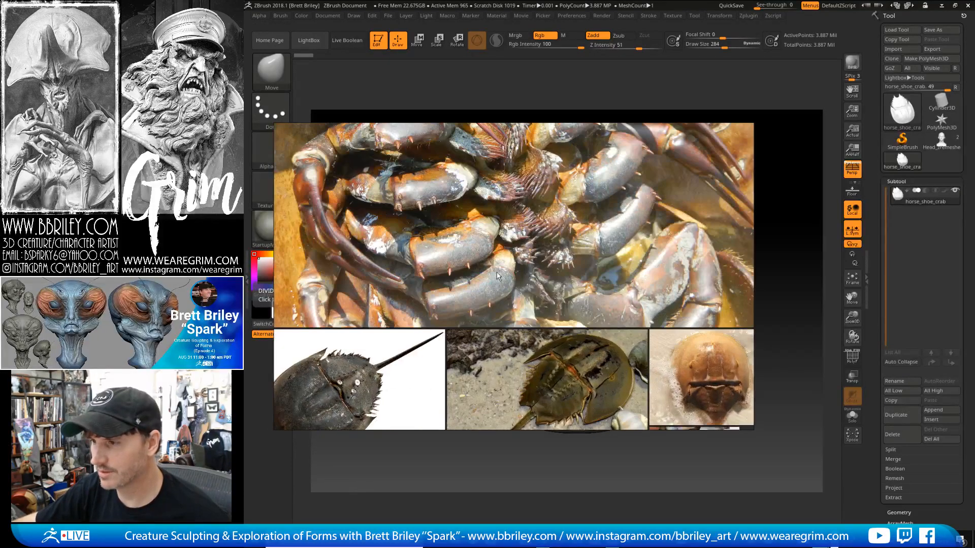
scroll(496, 275, down, 2)
scroll(491, 295, down, 1)
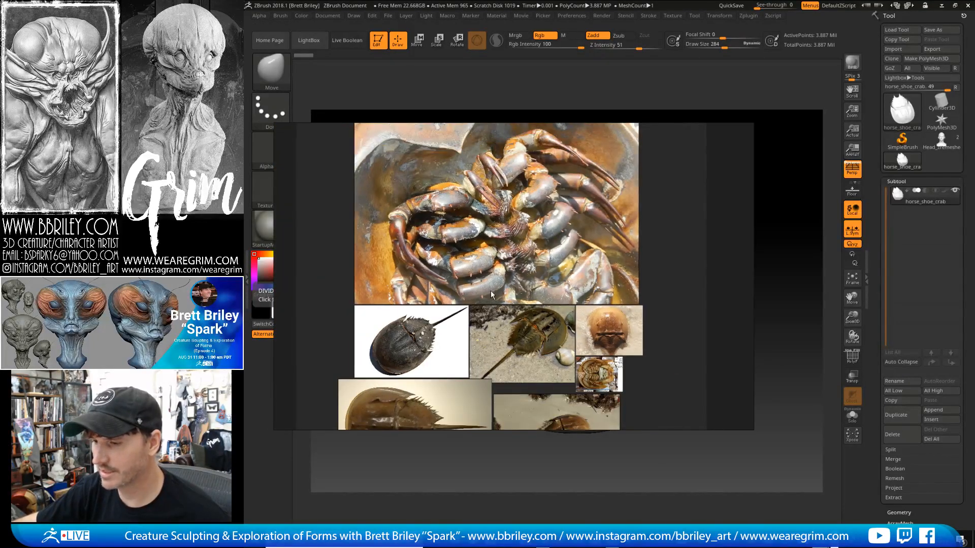
middle_drag(384, 408, 405, 300)
scroll(404, 300, up, 3)
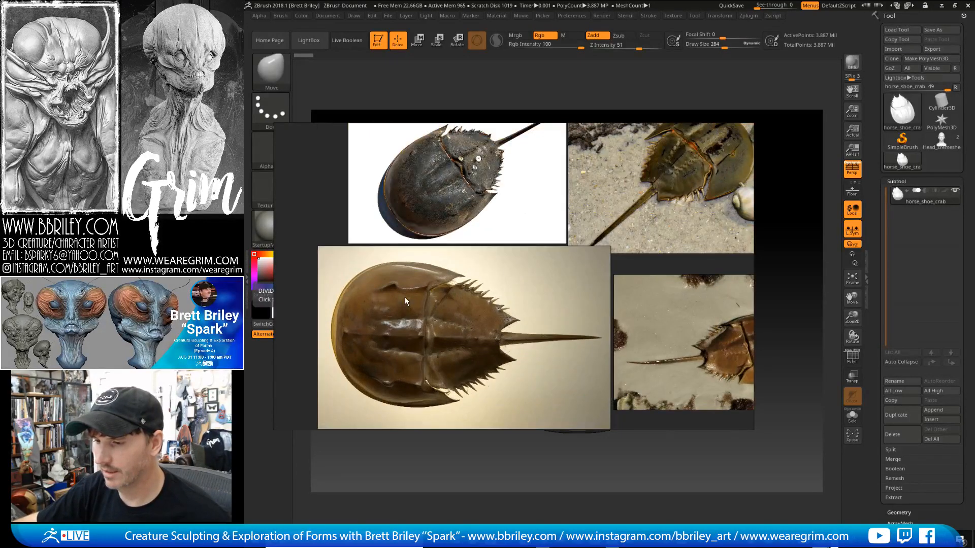
scroll(404, 297, down, 2)
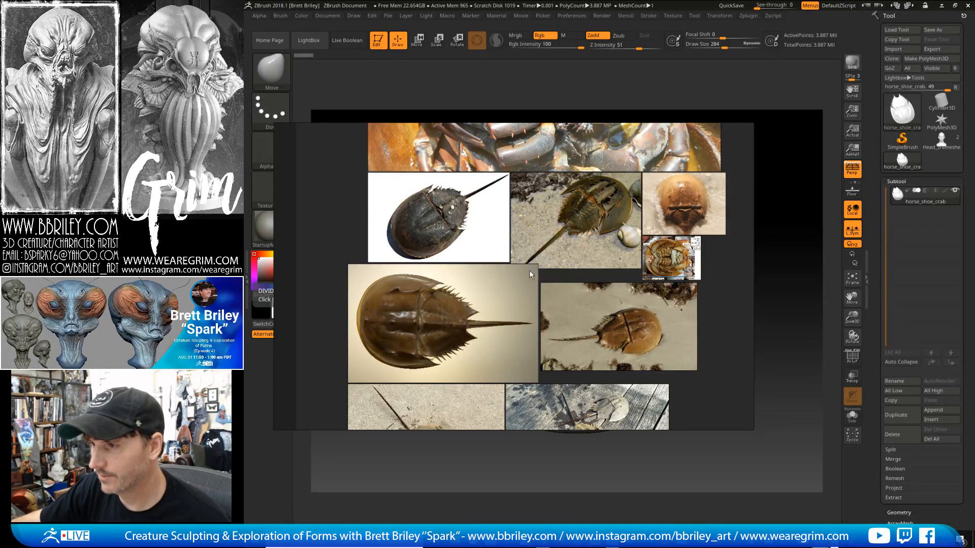
right_drag(564, 230, 246, 222)
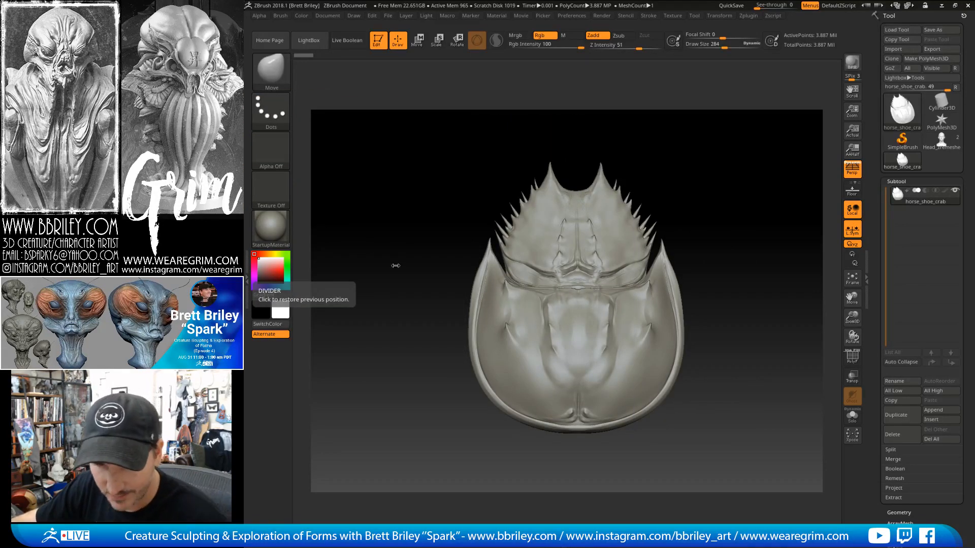
Switch to the Head_zremeshed tool and frame the whole bust from the front.
click(944, 145)
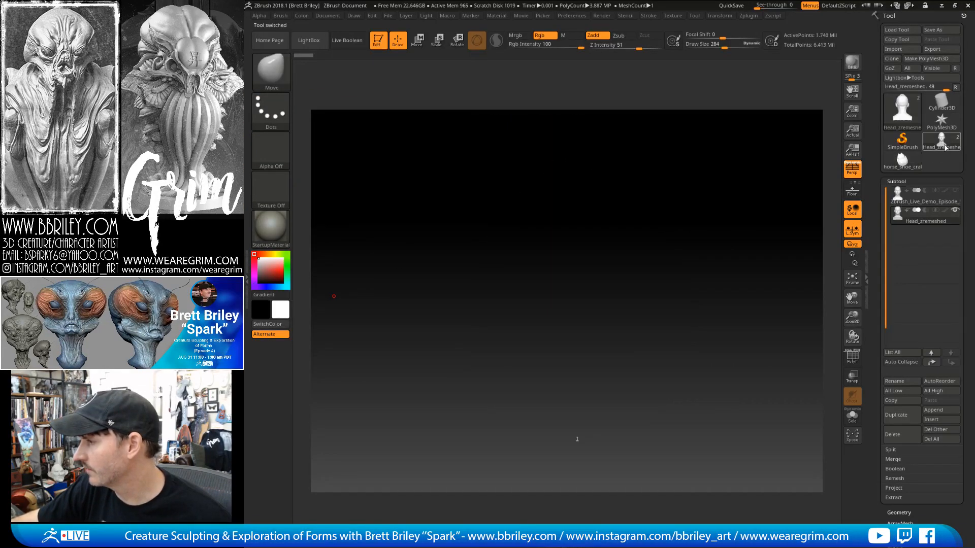
click(850, 283)
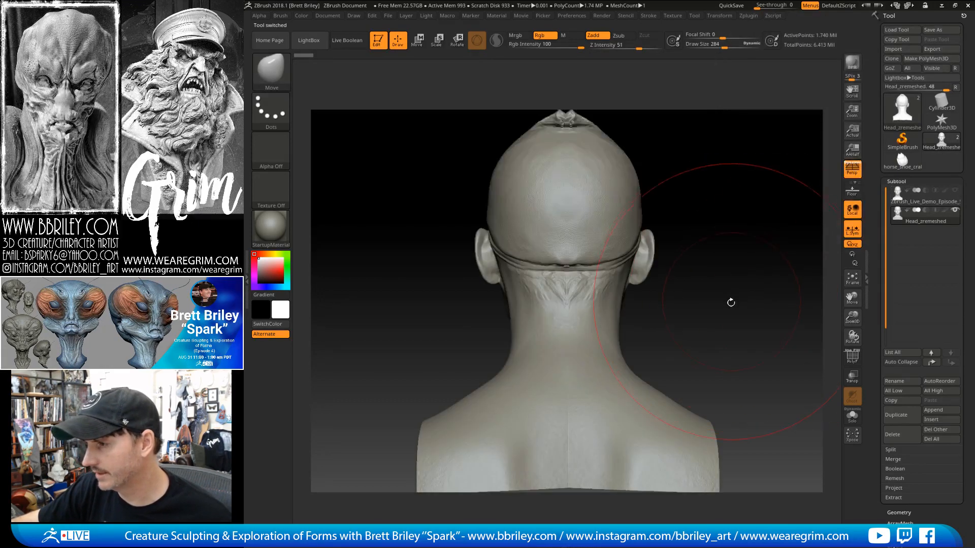
drag(732, 303, 750, 279)
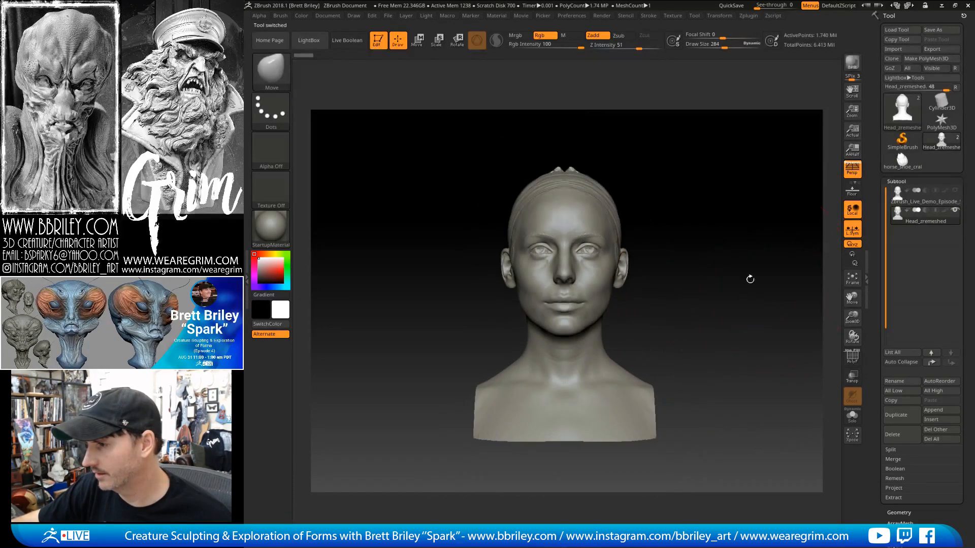
Make Zbrush_Live_Demo_Episode_5 the active subtool with Head_zremeshed hidden, and briefly check its polyframe.
click(903, 199)
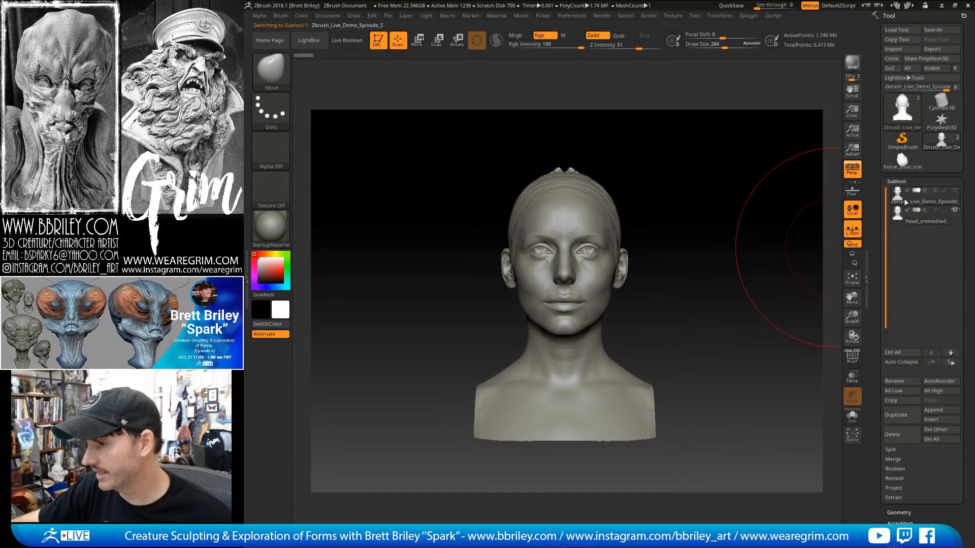
click(953, 211)
click(852, 358)
click(852, 358)
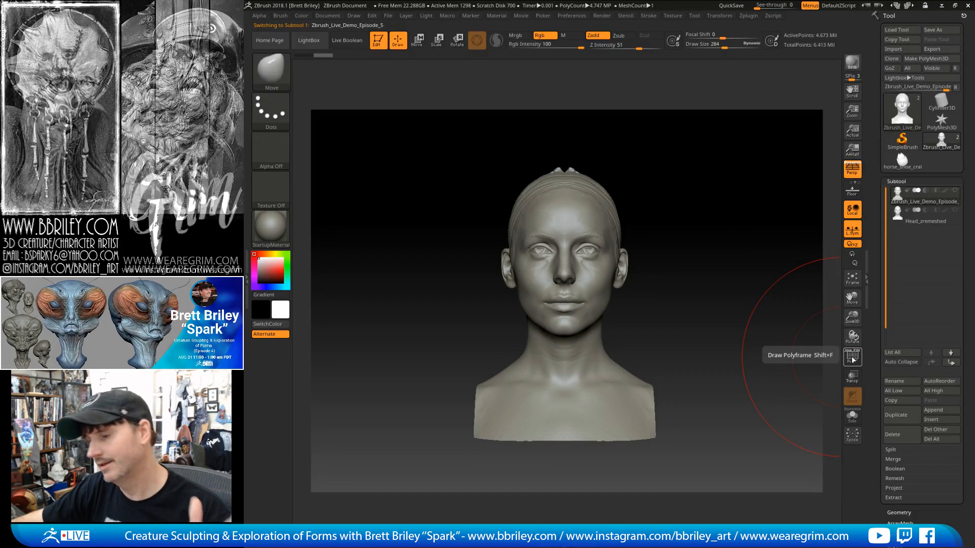
Make Head_zremeshed the active subtool and display its polyframe.
click(853, 358)
click(853, 358)
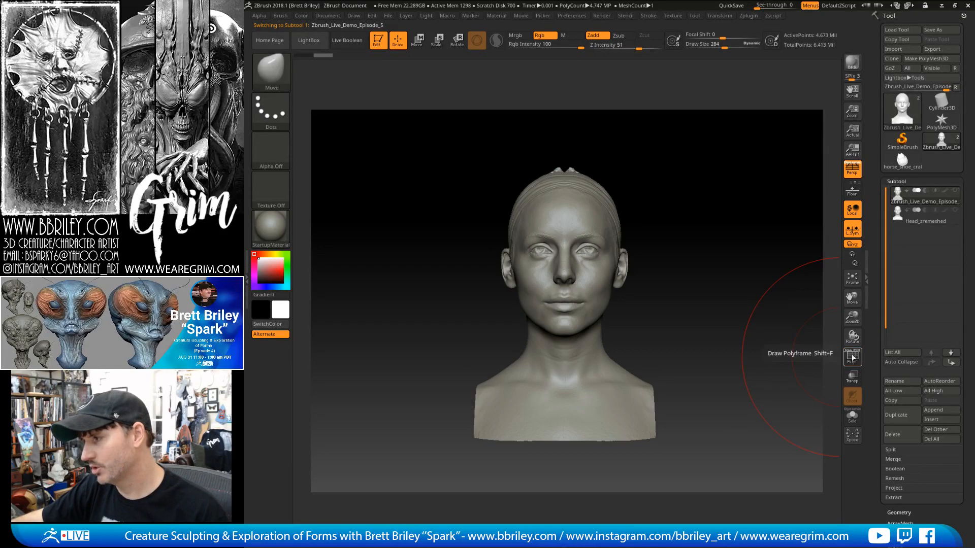
click(925, 217)
click(853, 358)
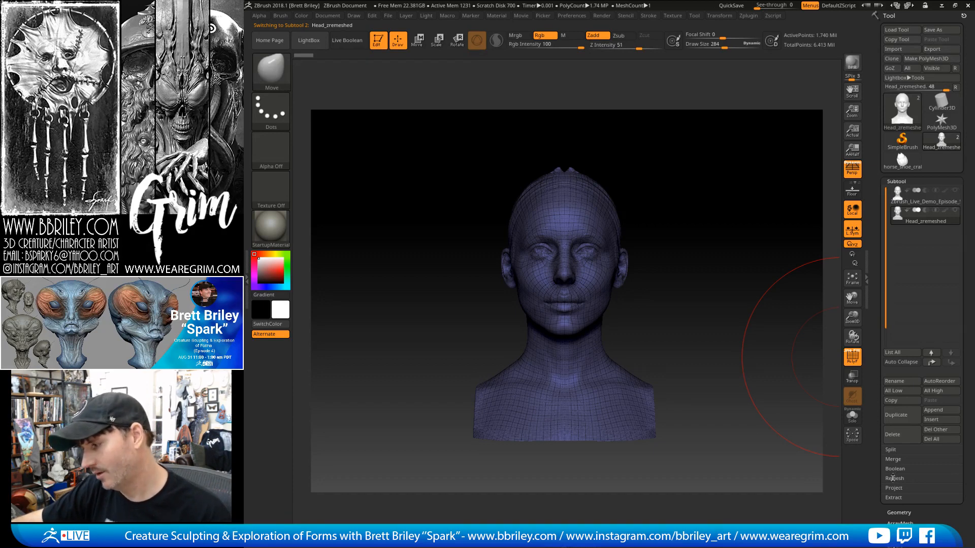
Duplicate the Head_zremeshed subtool and turn the polyframe display off.
mouse_move(899, 219)
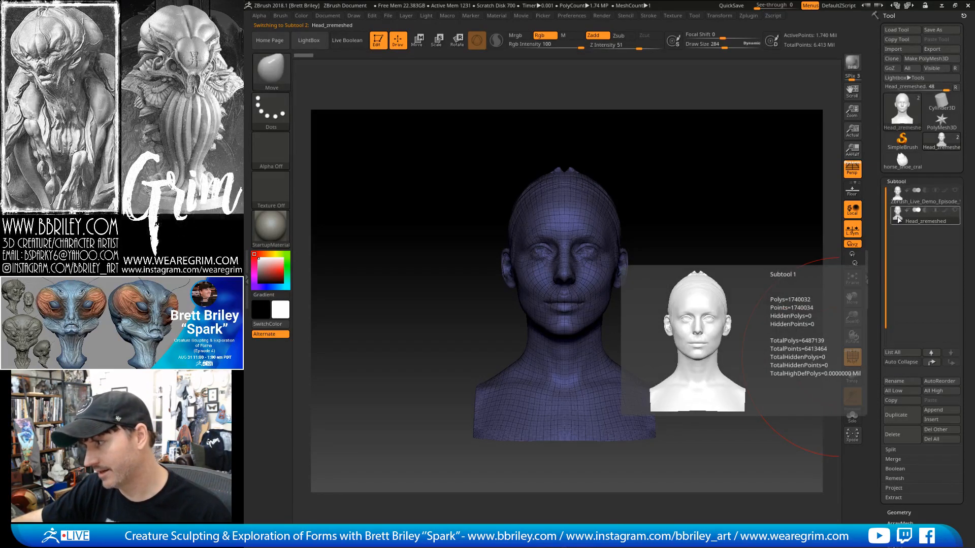
click(895, 415)
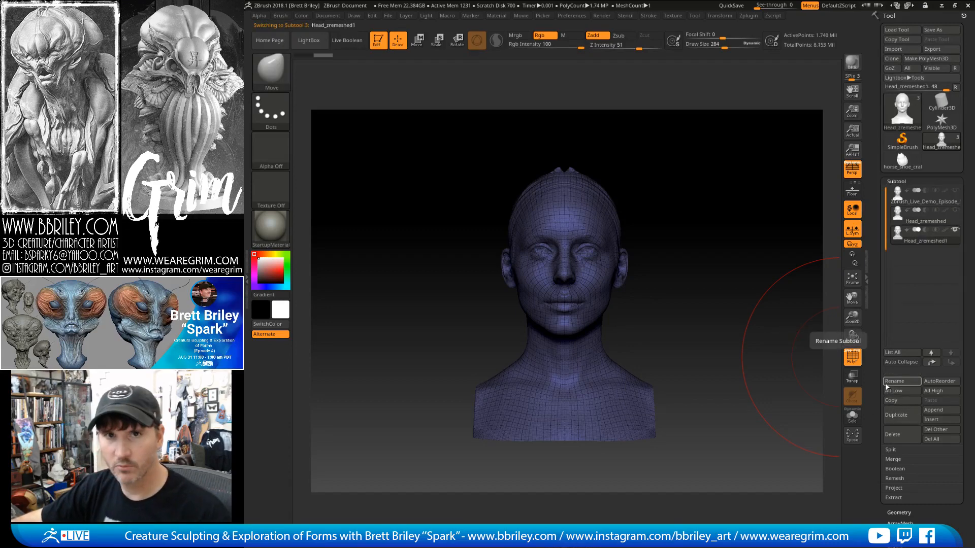
click(853, 356)
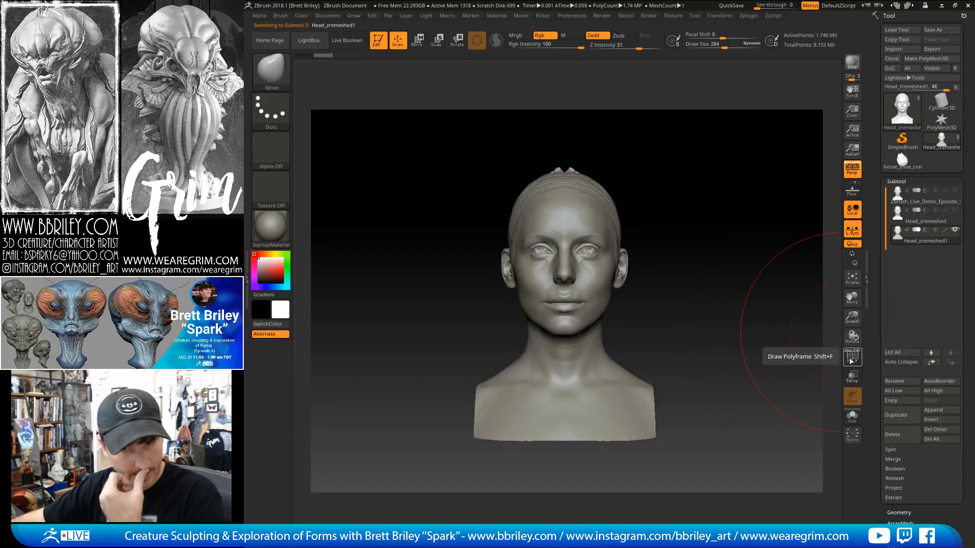
Append the horse_shoe_crab tool as a new subtool alongside the bust.
mouse_move(905, 169)
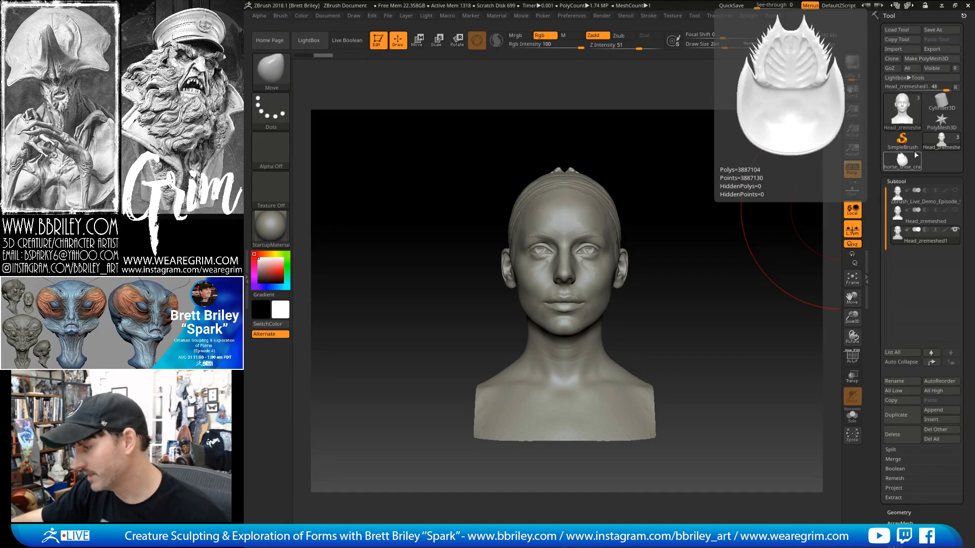
click(934, 409)
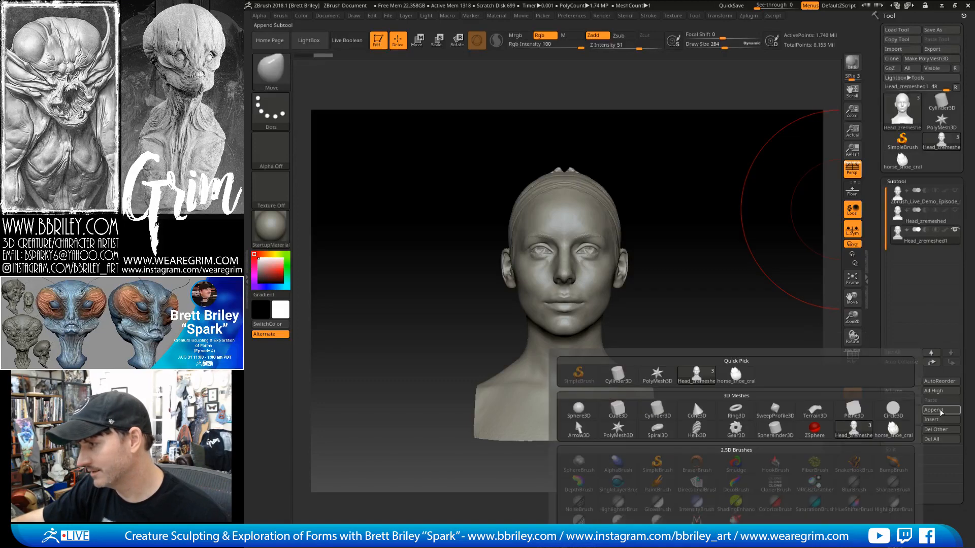
click(735, 376)
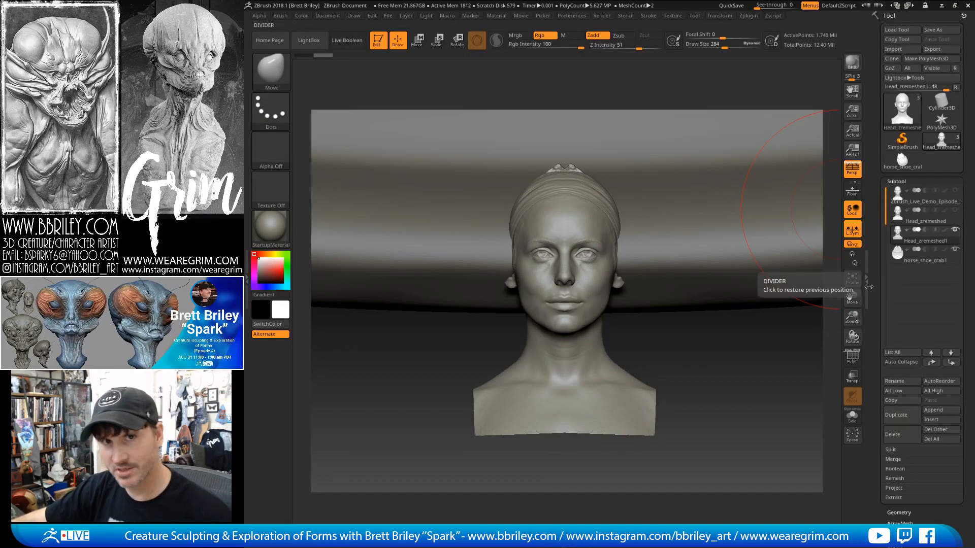
mouse_move(914, 238)
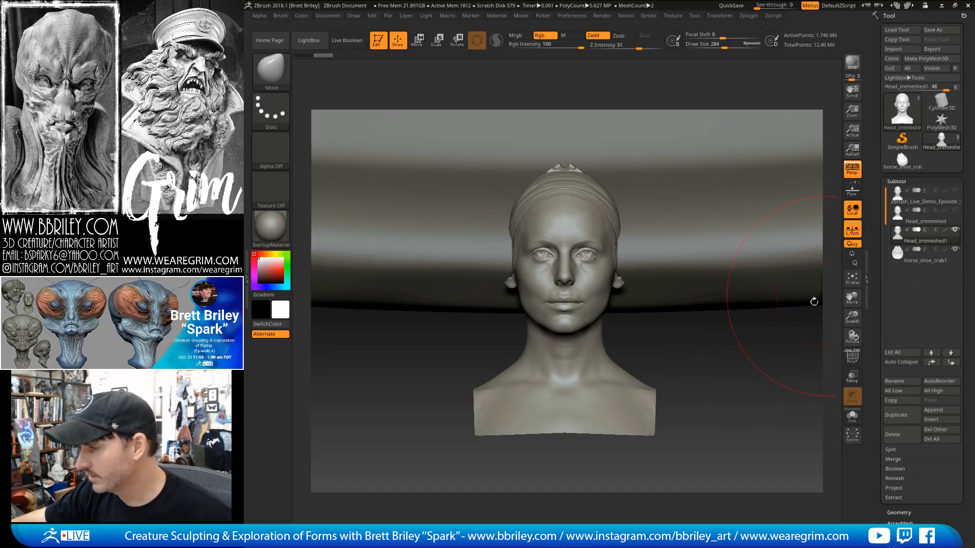
Make the appended horseshoe crab shell the active subtool, resize it with the Unify deformation and frame it around the bust.
mouse_move(746, 407)
alt+mouse_down()
mouse_move(688, 372)
mouse_move(685, 400)
mouse_move(680, 359)
mouse_move(579, 375)
mouse_move(567, 356)
mouse_move(565, 366)
alt+mouse_up()
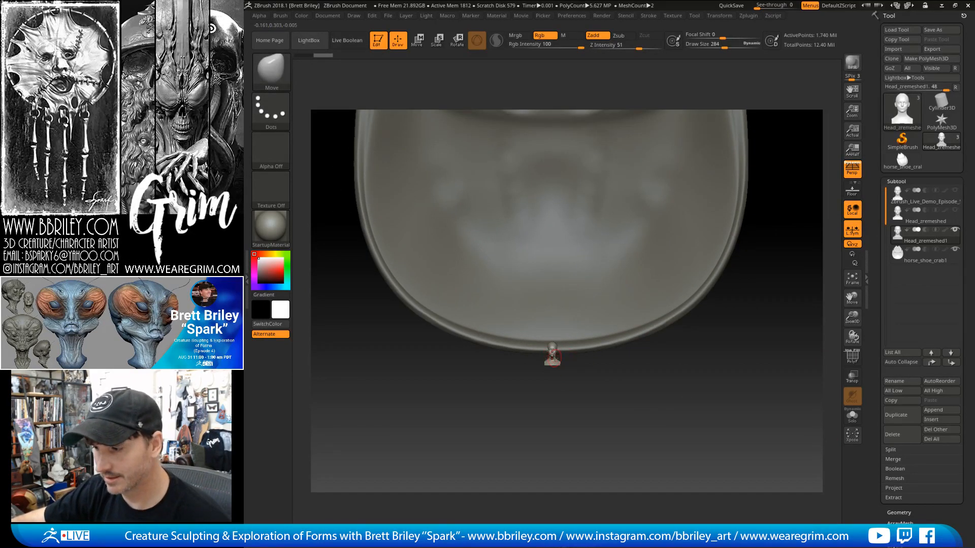
alt+click(638, 256)
alt+drag(748, 384, 727, 380)
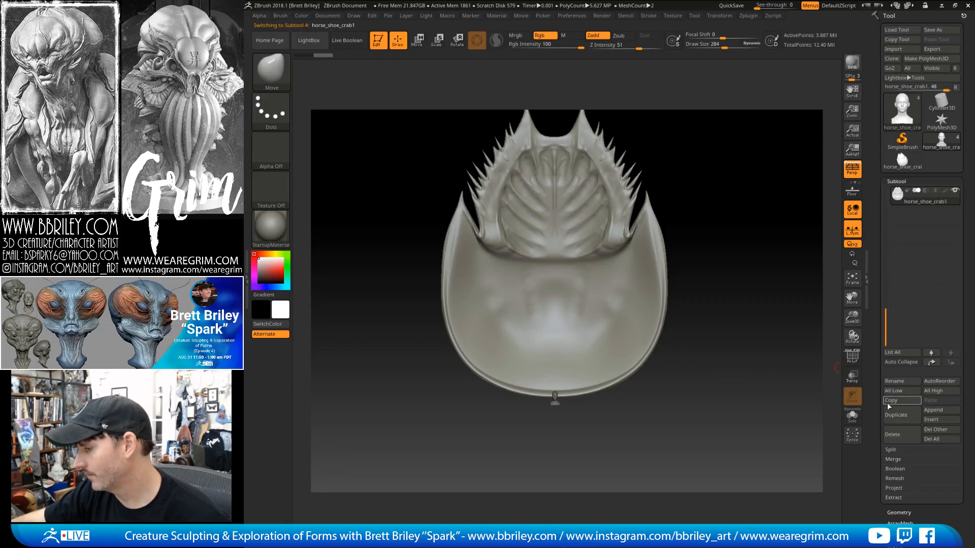
scroll(889, 406, down, 7)
click(902, 242)
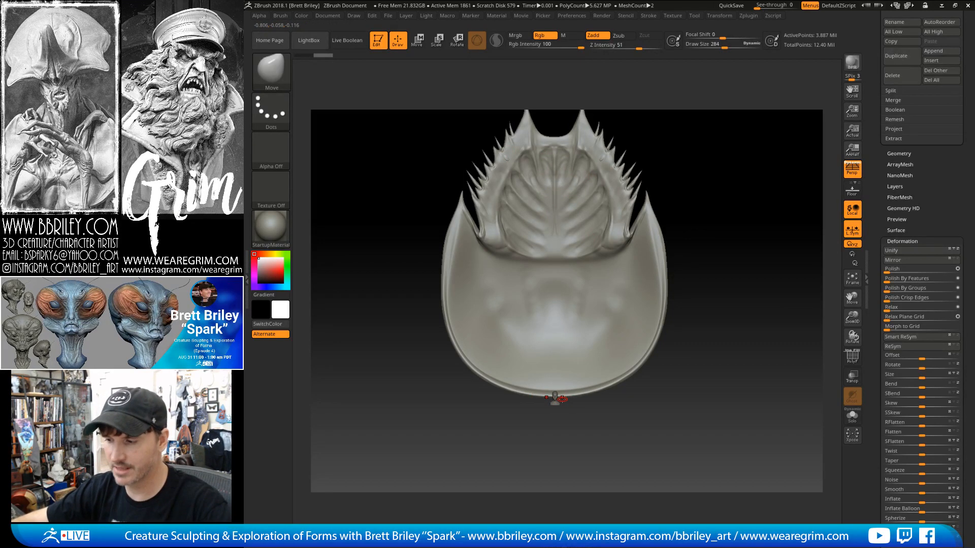
click(901, 252)
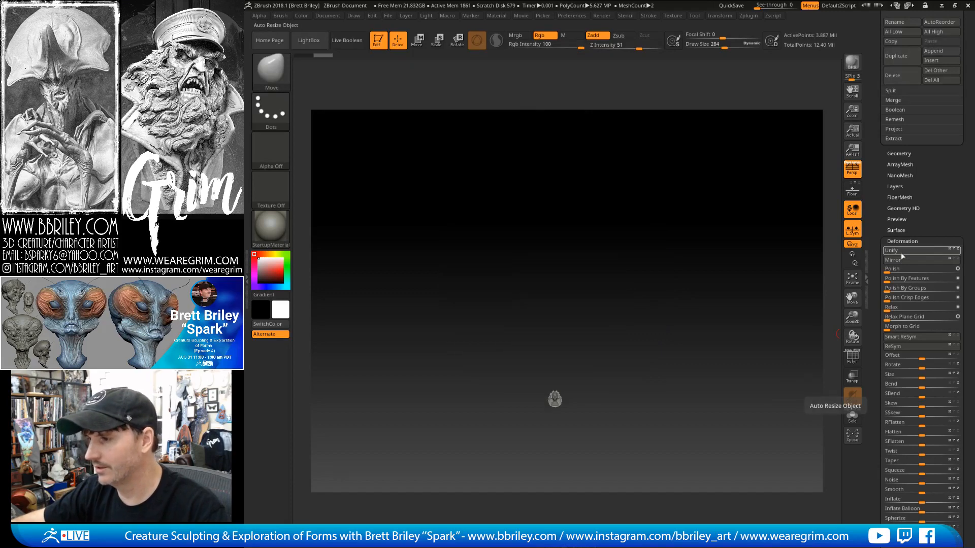
click(853, 278)
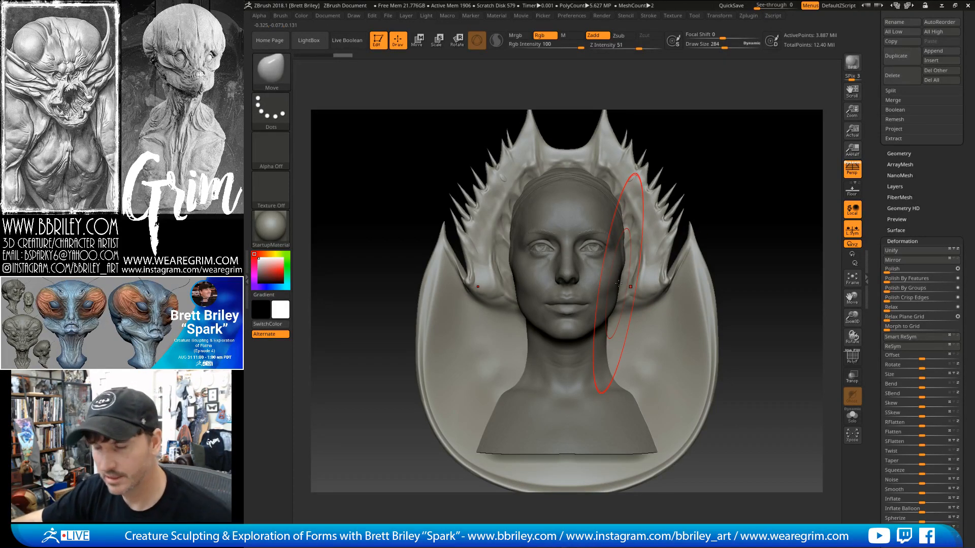
Switch to Move mode, try the transpose line, and bring back the gizmo centered on the unmasked shell mesh.
alt+drag(746, 227, 731, 209)
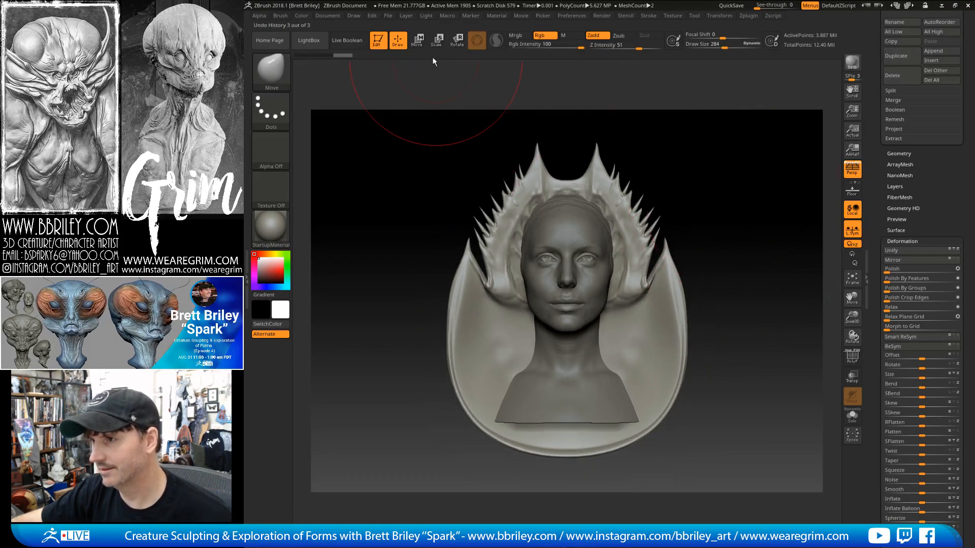
click(417, 40)
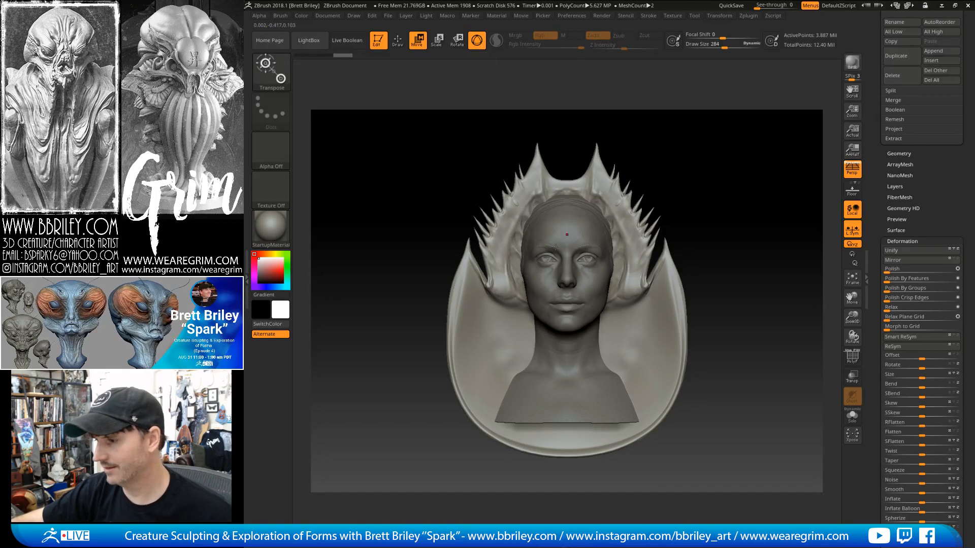
key(y)
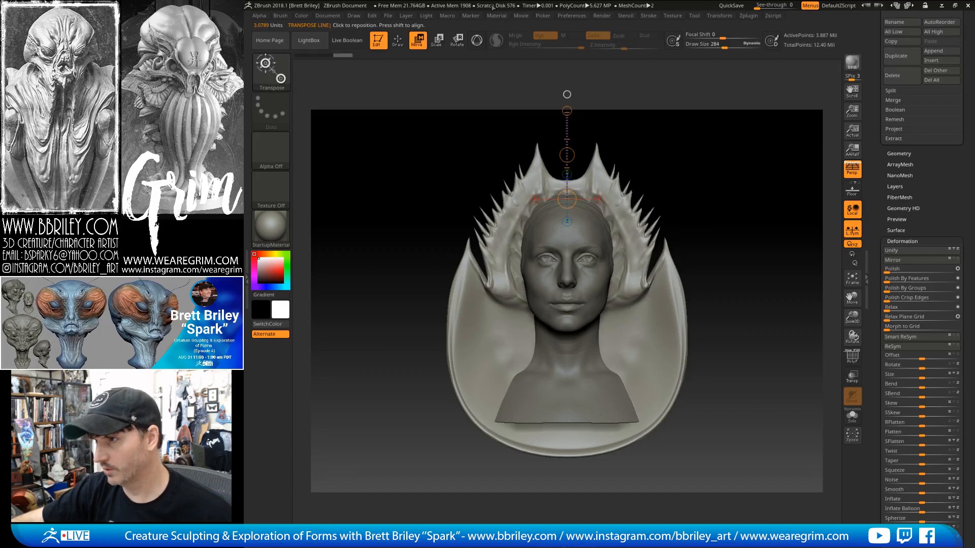
drag(655, 325, 656, 342)
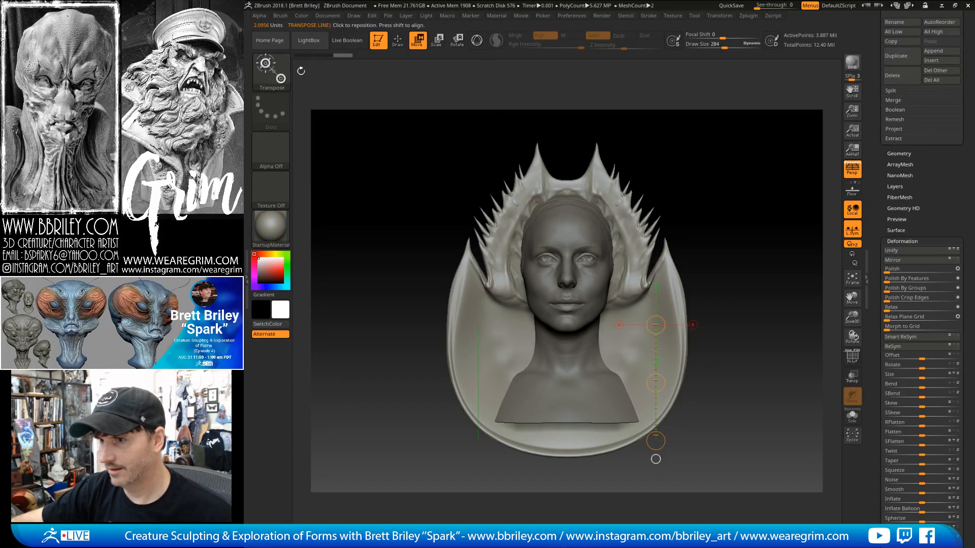
click(476, 41)
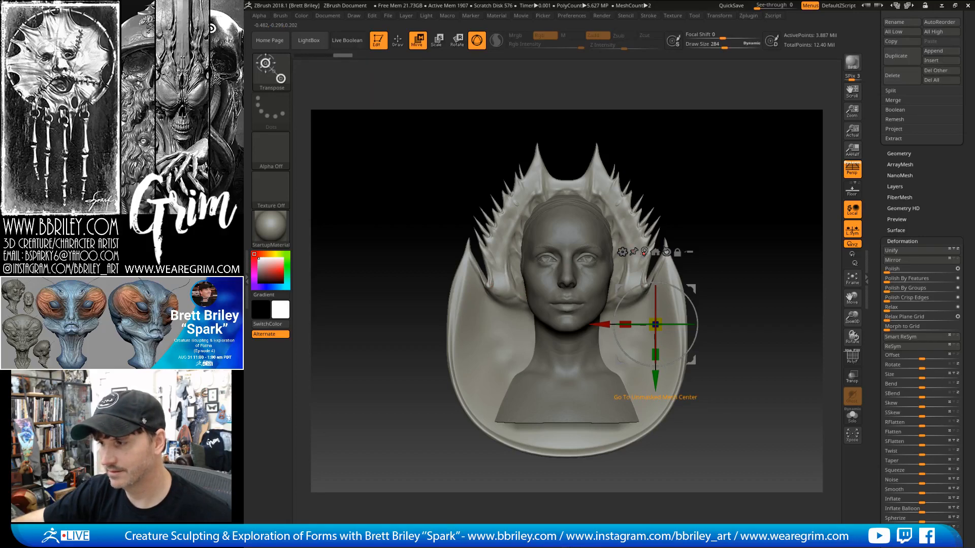
click(644, 250)
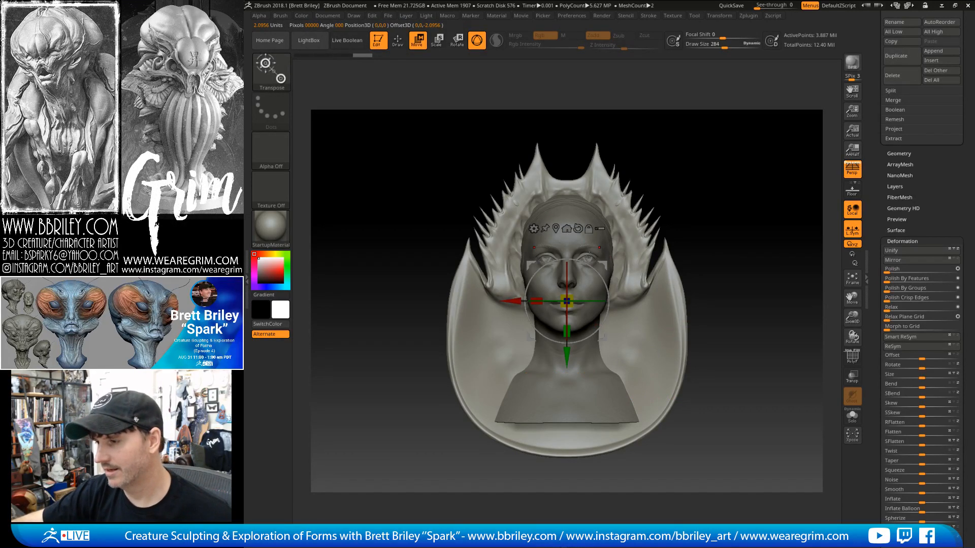
Rotate the horseshoe crab shell half a turn about the bust's vertical axis, return to Draw mode and check the fit in profile.
mouse_move(767, 255)
mouse_down()
mouse_move(813, 259)
mouse_move(758, 263)
mouse_up()
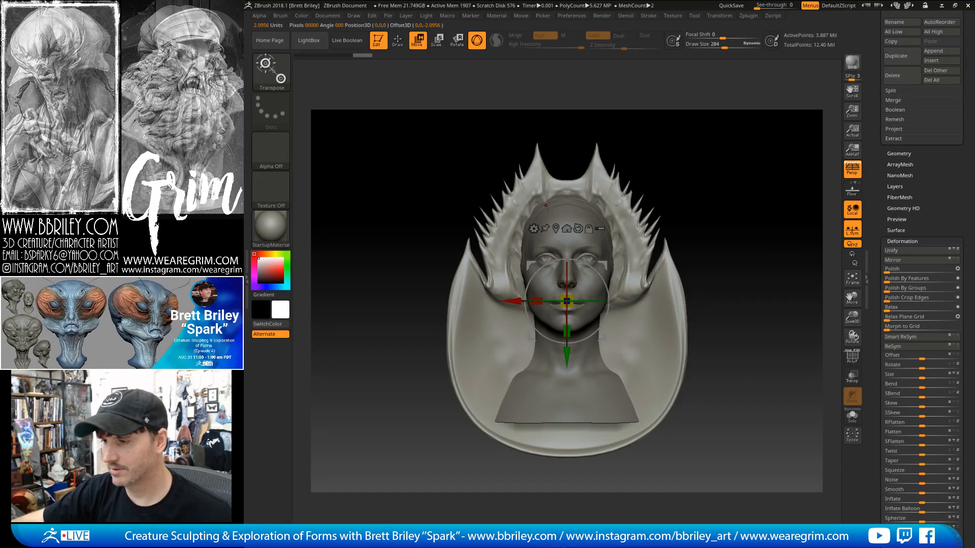
drag(590, 301, 725, 299)
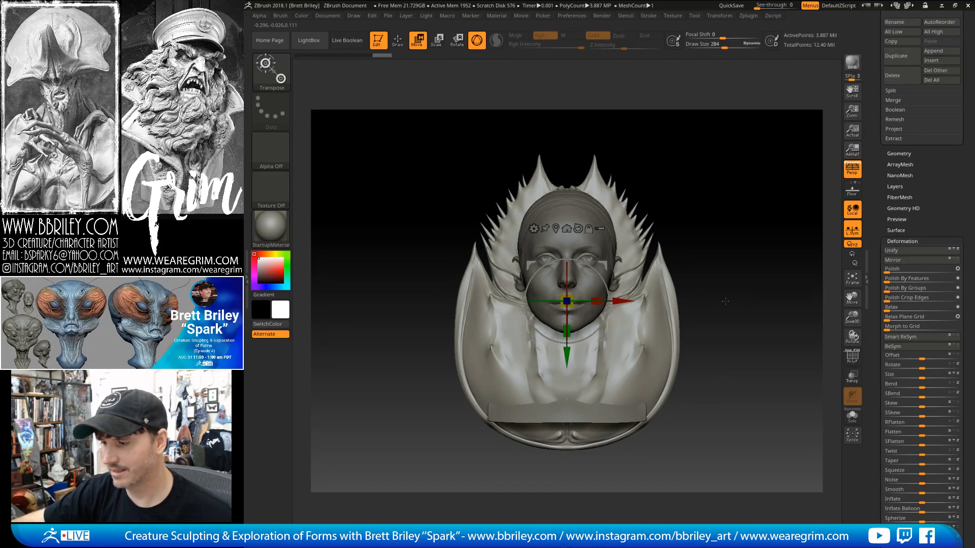
drag(733, 275, 761, 278)
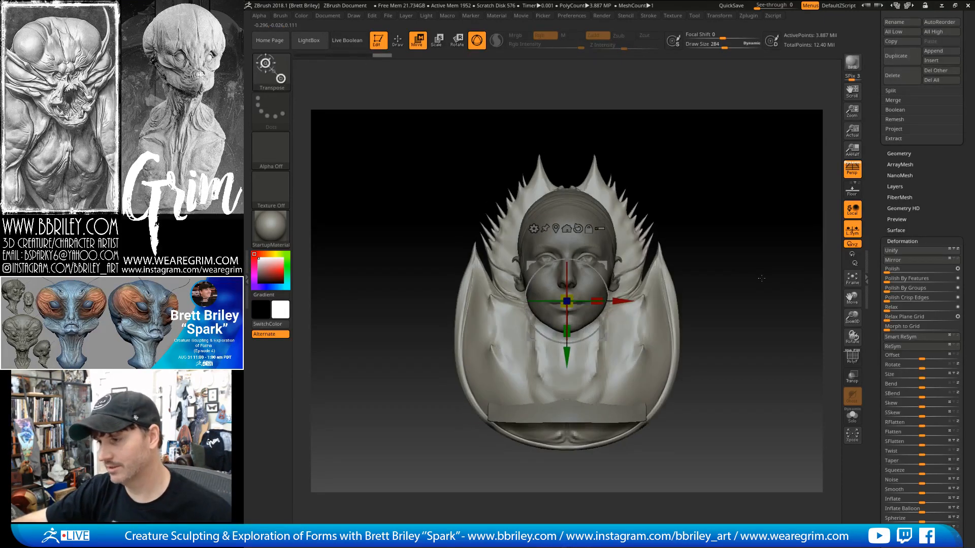
click(404, 43)
mouse_move(706, 231)
mouse_down()
mouse_move(777, 228)
mouse_move(823, 193)
mouse_up()
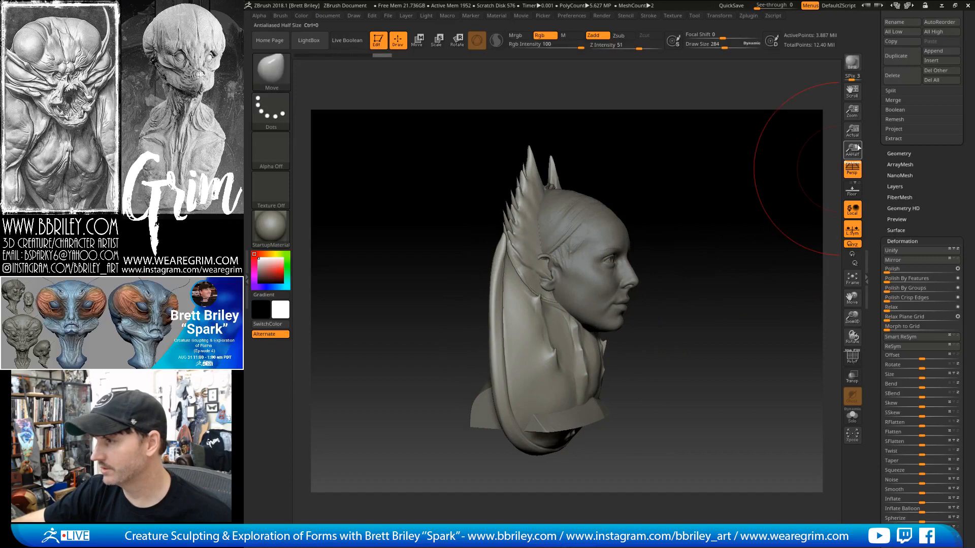
Make the Head_zremeshed1 subtool active and hide the horse_shoe_crab1 subtool.
click(897, 152)
scroll(909, 304, up, 6)
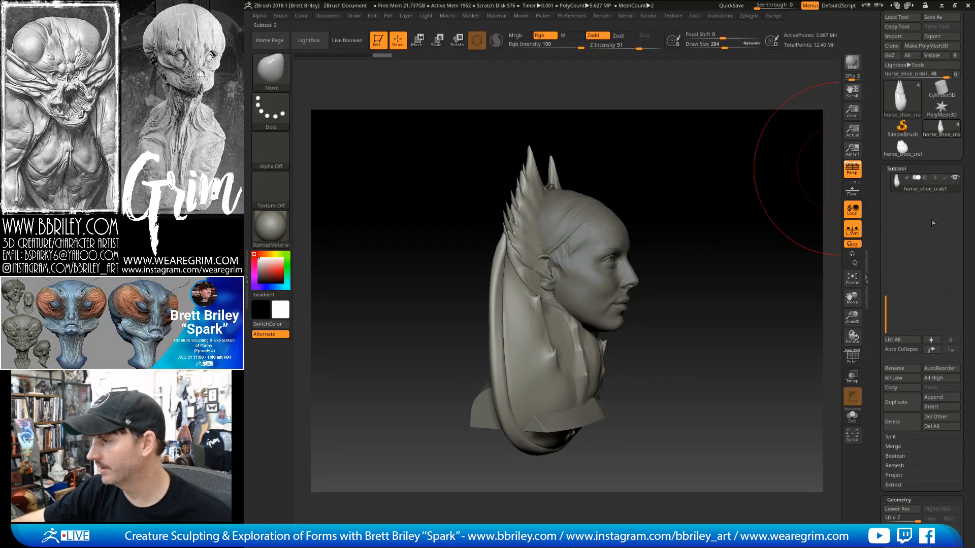
scroll(901, 231, up, 2)
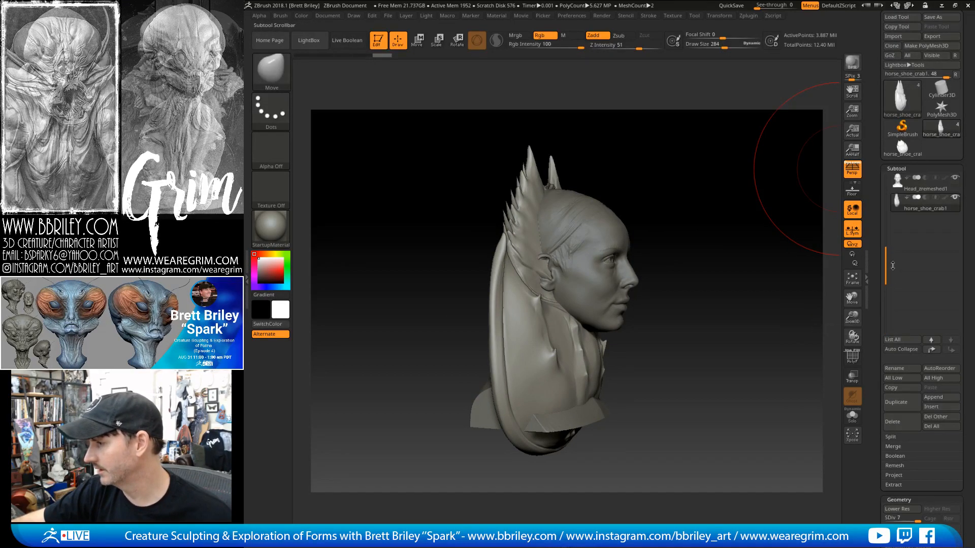
click(919, 187)
click(955, 197)
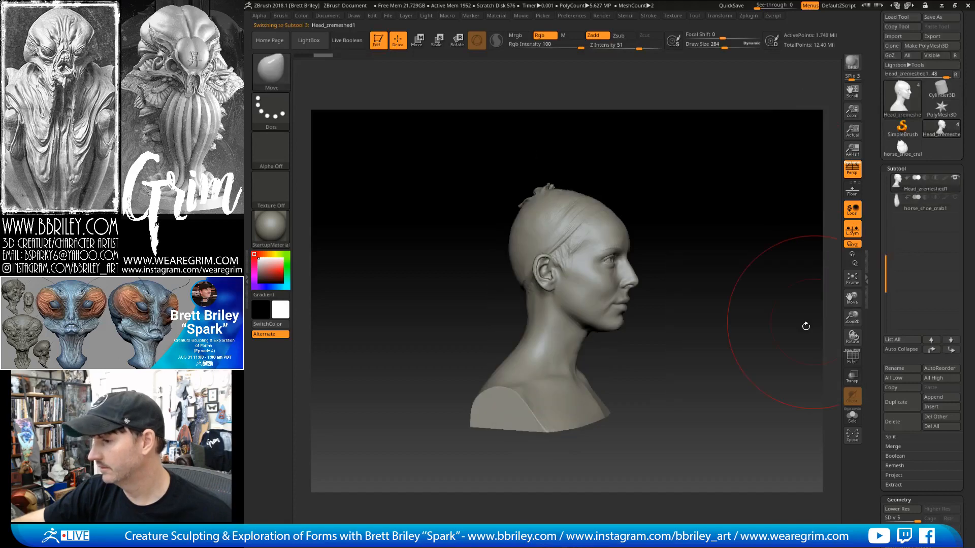
Save the current tool to disk and turn the bust to a three-quarter view.
drag(805, 326, 727, 169)
click(694, 16)
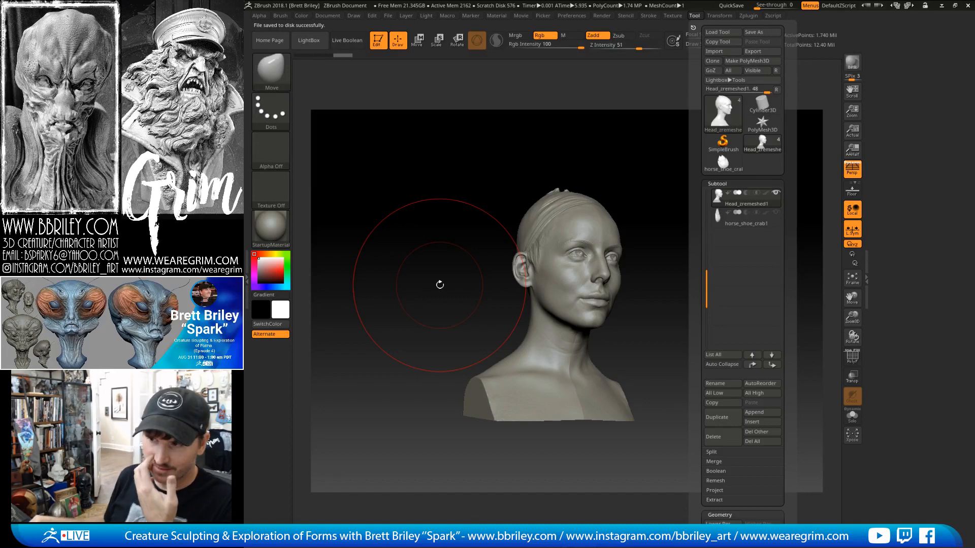
drag(650, 218, 610, 218)
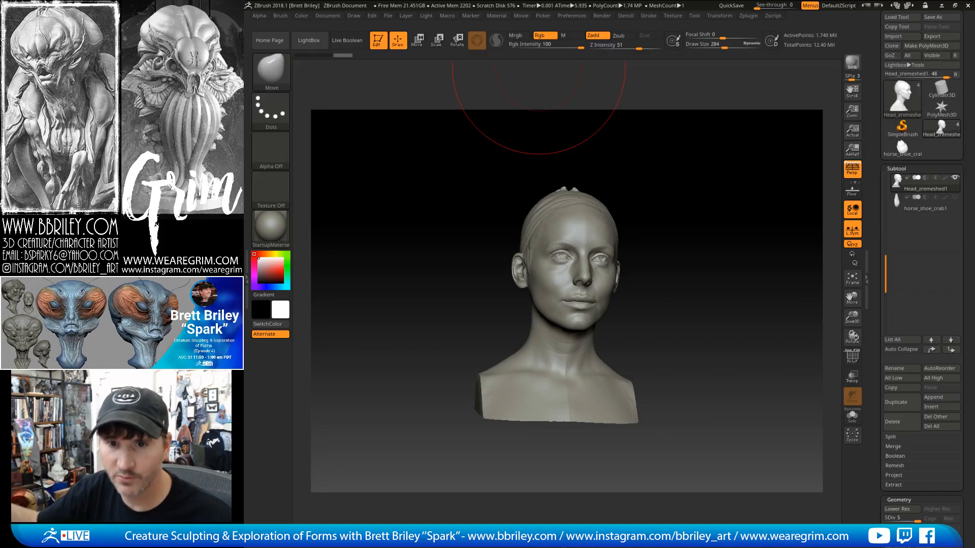
Reduce the Move brush's draw size to 102 and lower the head to subdivision level 1, with the crown in view.
mouse_move(721, 201)
mouse_down()
mouse_move(783, 198)
mouse_move(741, 202)
mouse_move(668, 234)
mouse_move(632, 218)
mouse_move(621, 227)
mouse_move(644, 237)
mouse_up()
key(s)
drag(599, 203, 590, 201)
drag(649, 163, 648, 224)
key(s)
drag(569, 279, 565, 255)
mouse_move(610, 212)
mouse_down()
mouse_move(626, 218)
mouse_move(623, 252)
mouse_move(566, 211)
mouse_up()
key(shift+d)
key(shift+d)
key(shift+d)
key(shift+d)
drag(646, 218, 599, 200)
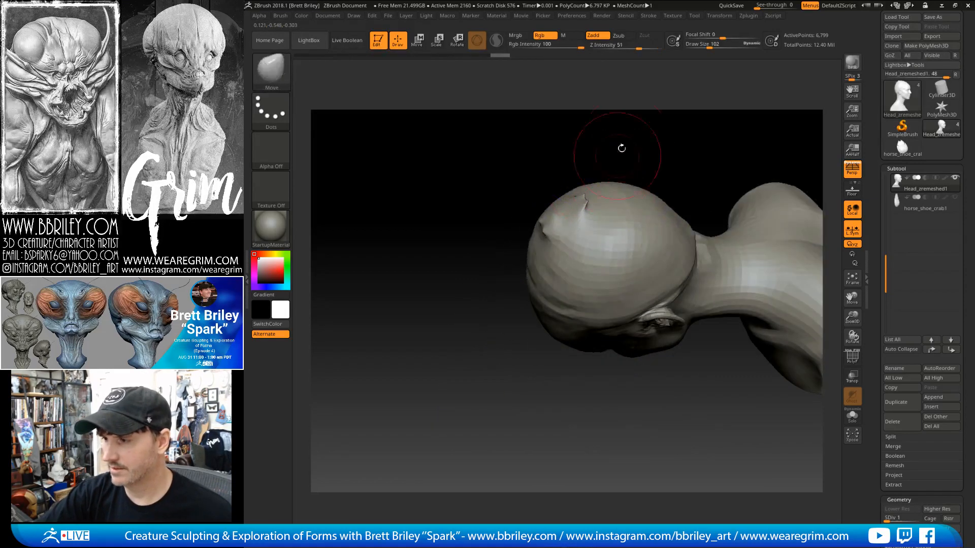
Select the TrimDynamic brush and smooth away the hair bumps on the crown of the head.
mouse_move(621, 147)
mouse_down()
mouse_move(583, 201)
mouse_move(554, 219)
mouse_up()
key(shift)
key(b)
key(t)
key(d)
drag(570, 348, 612, 325)
shift+drag(558, 209, 554, 213)
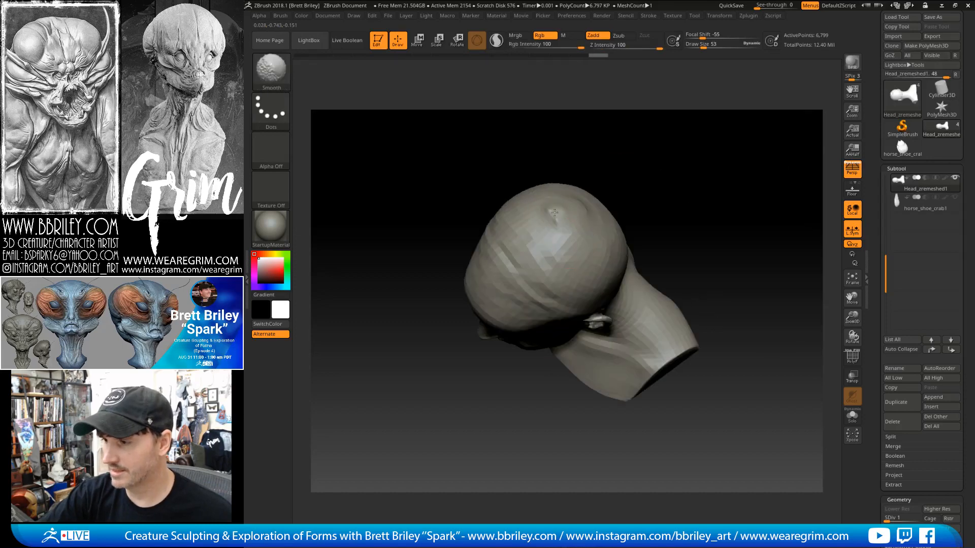
Raise the head to subdivision level 4 and smooth the remaining creases on the crown.
key(d)
key(d)
key(d)
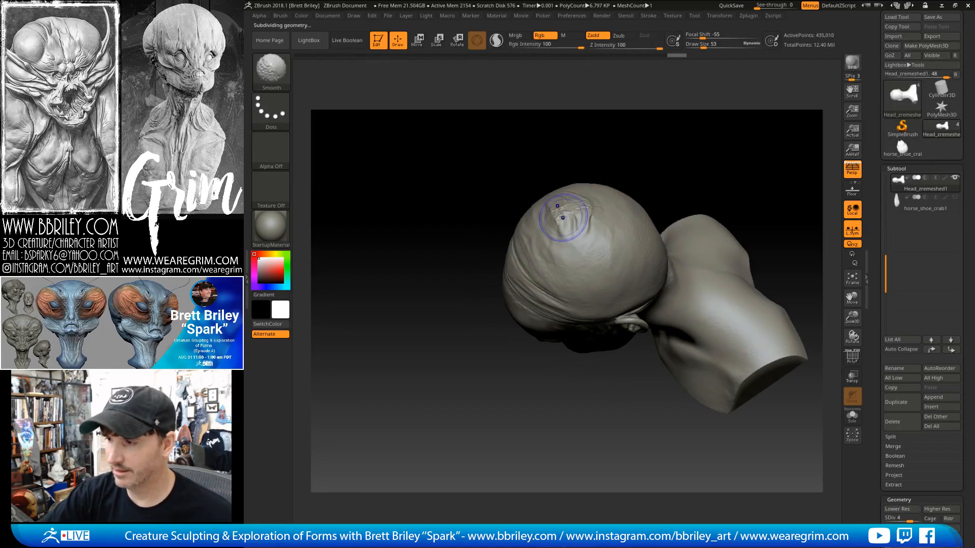
mouse_move(621, 172)
shift+mouse_down()
mouse_move(728, 135)
mouse_move(695, 172)
mouse_move(724, 181)
shift+mouse_up()
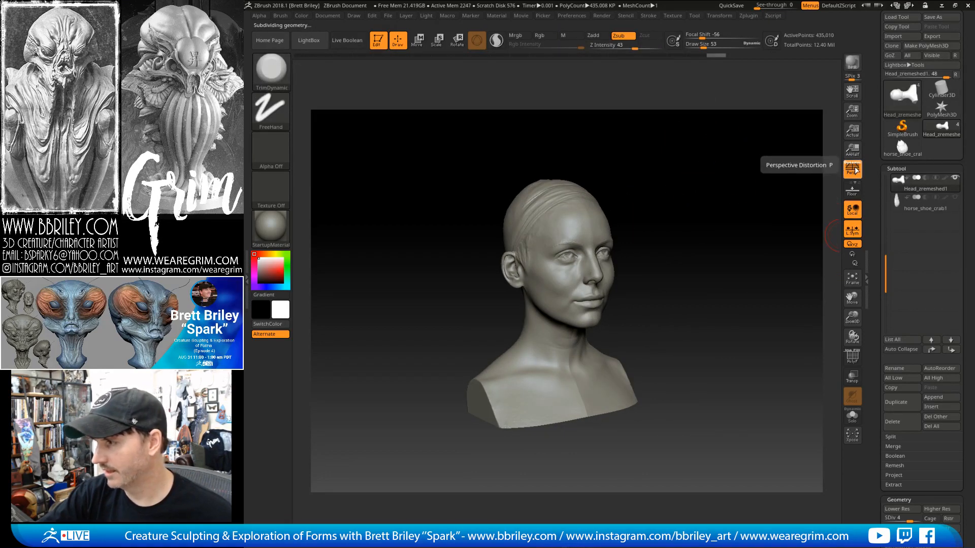
Keep perspective distortion on, enable Align To Object and set the camera's angle of view to 35, viewing the bust from the front.
click(857, 171)
click(856, 172)
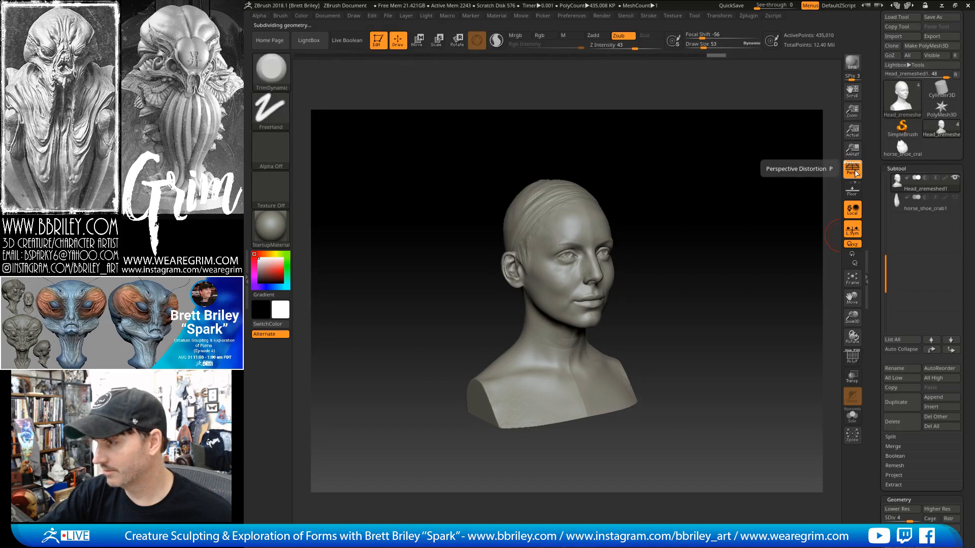
click(354, 15)
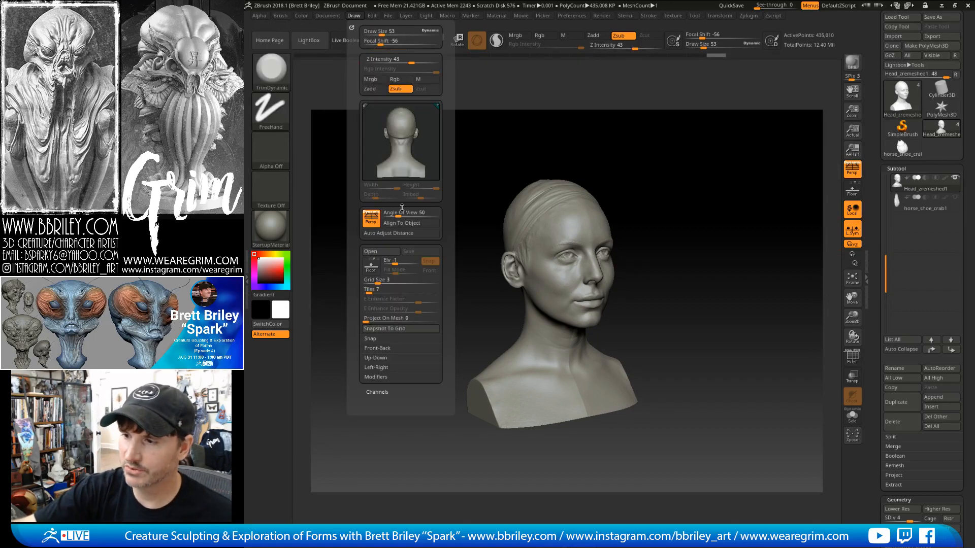
click(408, 223)
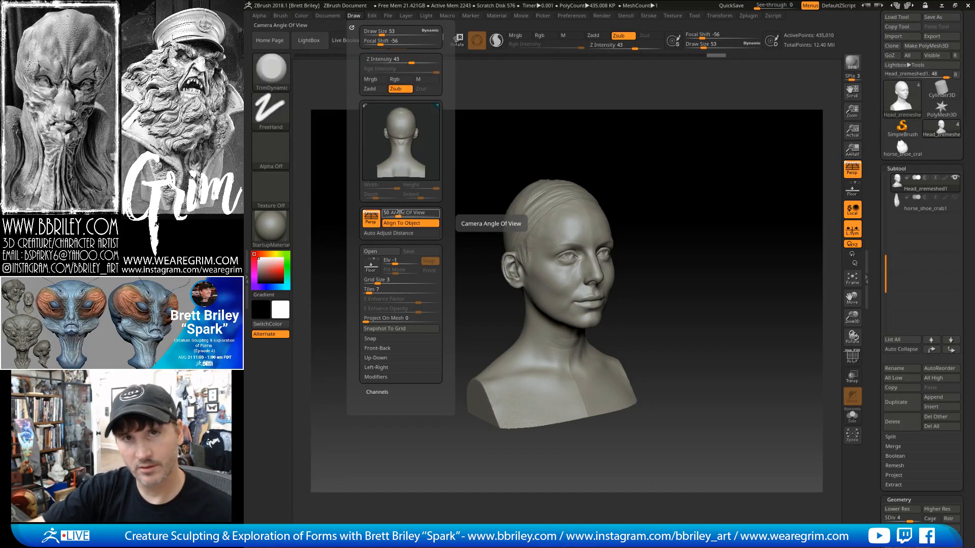
click(400, 213)
text(35)
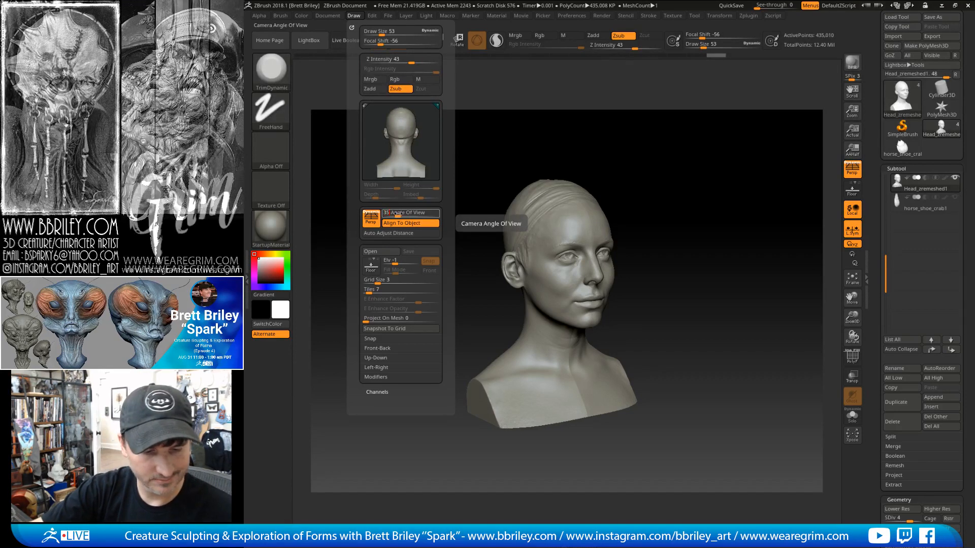
key(Return)
drag(676, 214, 647, 193)
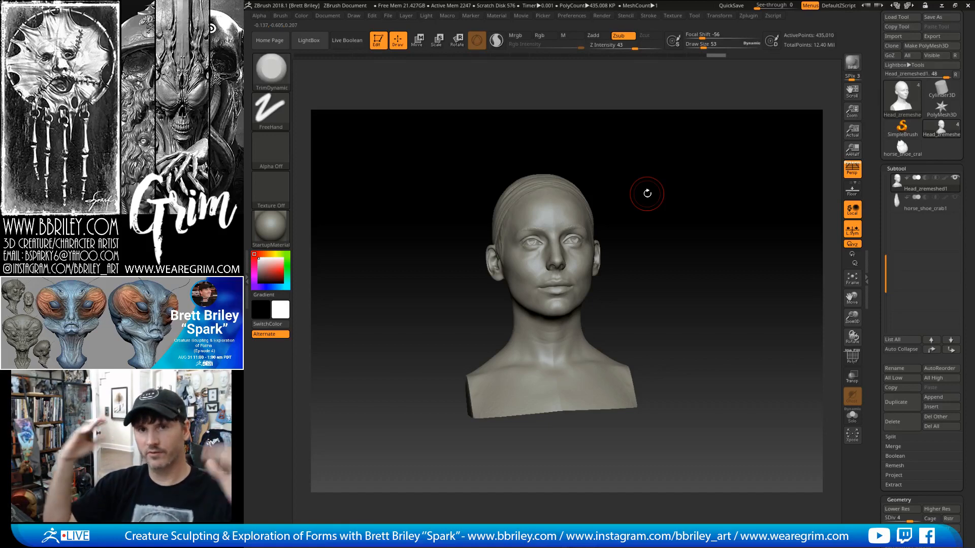
drag(693, 207, 708, 251)
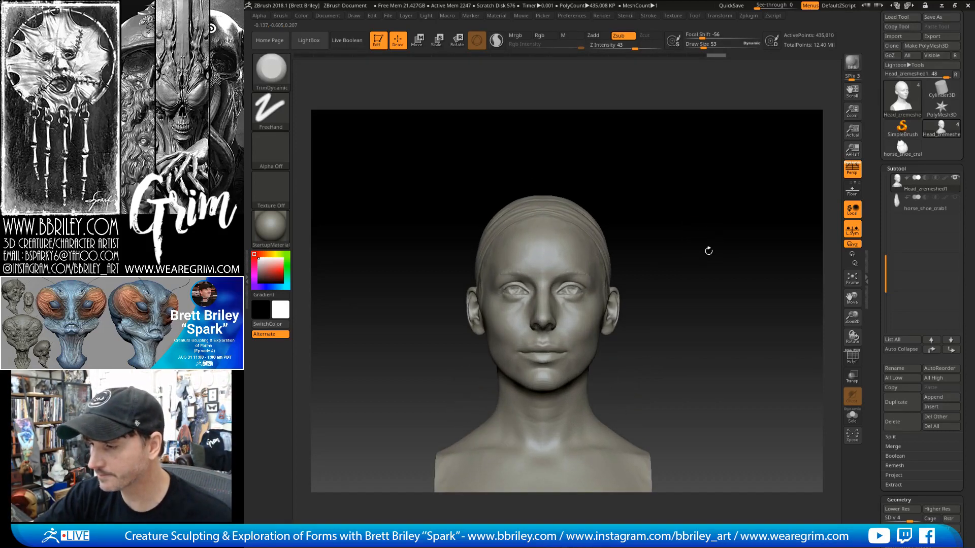
Select the Move brush, lower the head to subdivision level 2 and size the brush to reshape the forehead and brow.
key(shift)
key(b)
key(m)
key(v)
mouse_move(652, 204)
mouse_down()
mouse_move(643, 217)
mouse_move(684, 195)
mouse_move(731, 214)
mouse_up()
key(s)
click(595, 265)
mouse_move(653, 187)
mouse_down()
mouse_move(627, 190)
mouse_move(619, 215)
mouse_move(677, 209)
mouse_move(630, 211)
mouse_up()
key(s)
click(585, 278)
key(s)
click(578, 281)
Nudge the form of the forehead above the brow with the Move brush at draw size 62.
key(b)
key(c)
key(l)
key(b)
key(m)
key(v)
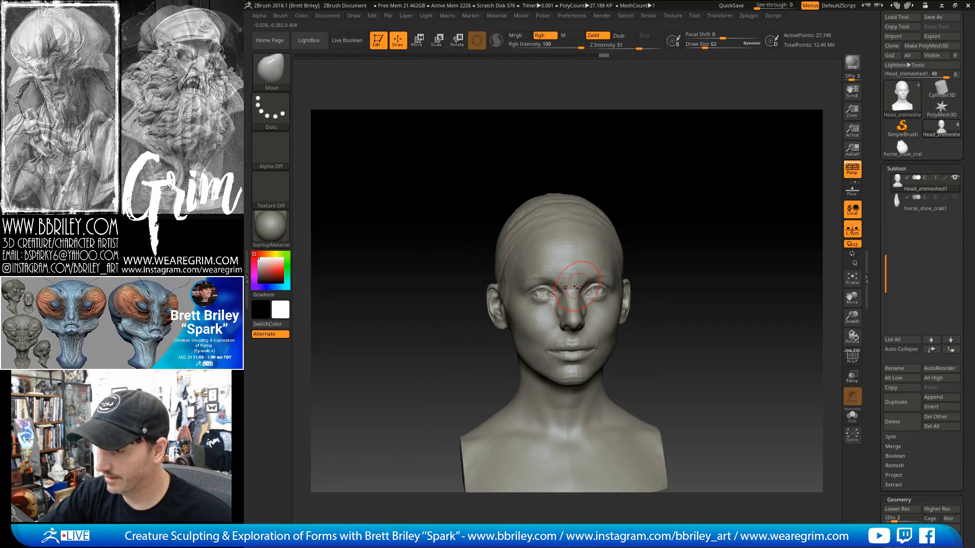
drag(583, 267, 593, 259)
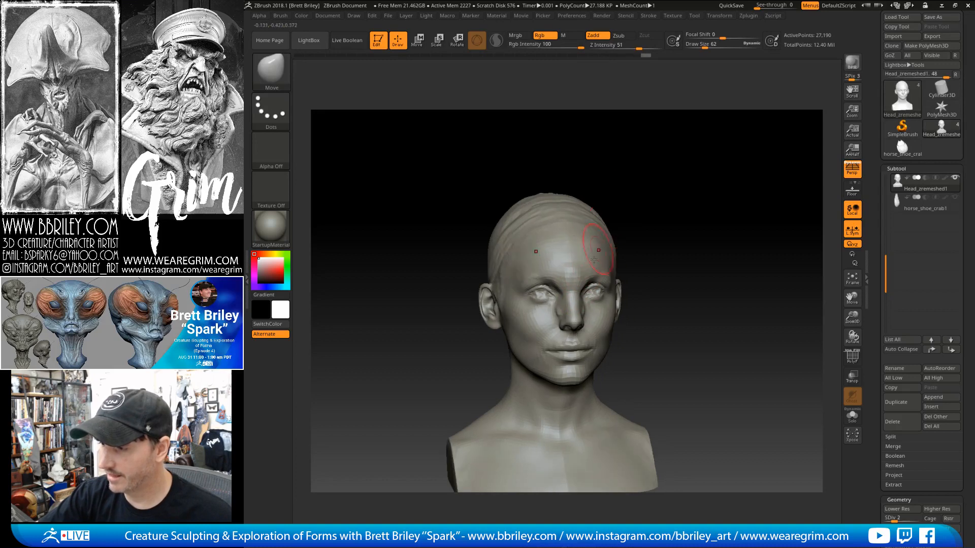
Switch to the horseshoe crab subtool to view it against the bust, and make the head subtool active again.
key(Down)
mouse_move(660, 246)
mouse_down()
mouse_move(801, 245)
mouse_move(765, 203)
mouse_up()
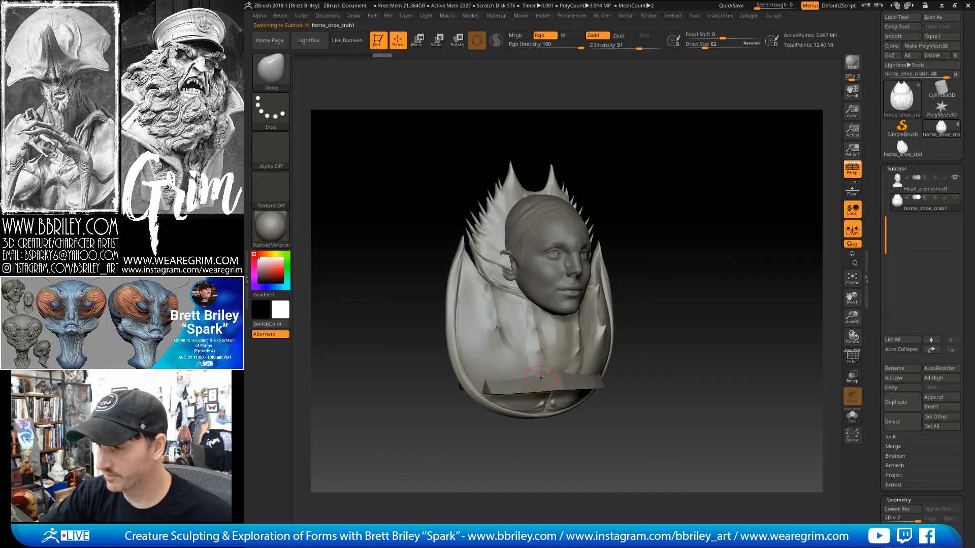
click(898, 188)
drag(604, 239, 642, 207)
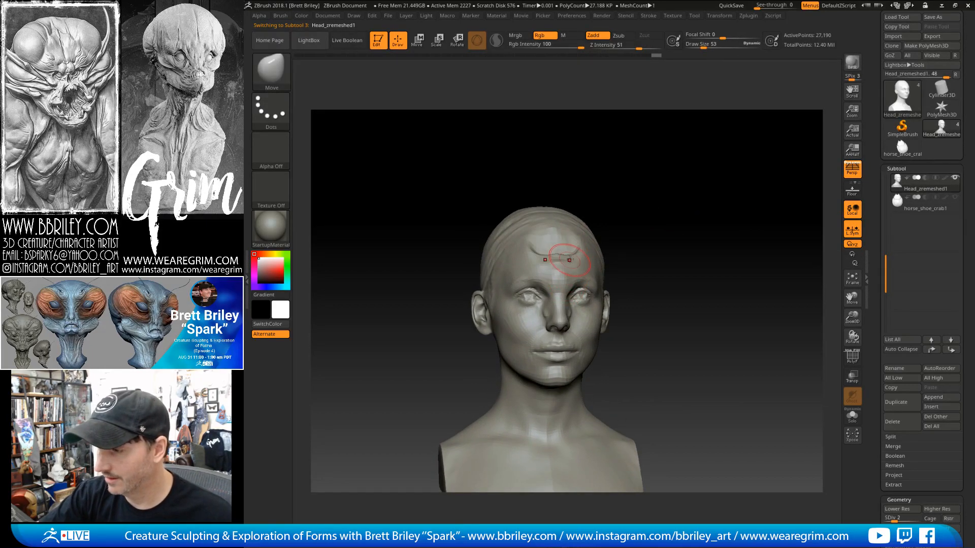
Build up a raised, rounded plate in the middle of the forehead with the Clay brush at draw size 53.
key(b)
key(c)
key(l)
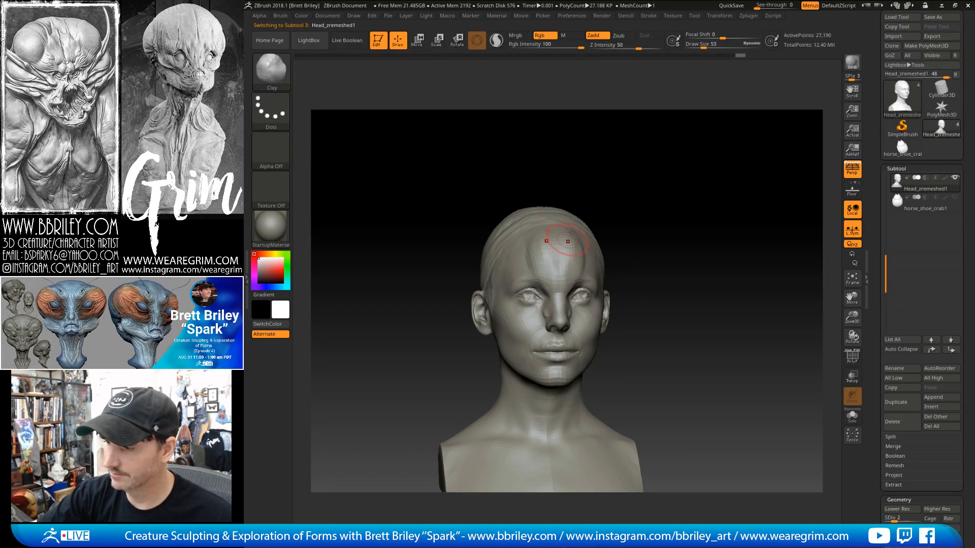
drag(571, 233, 561, 235)
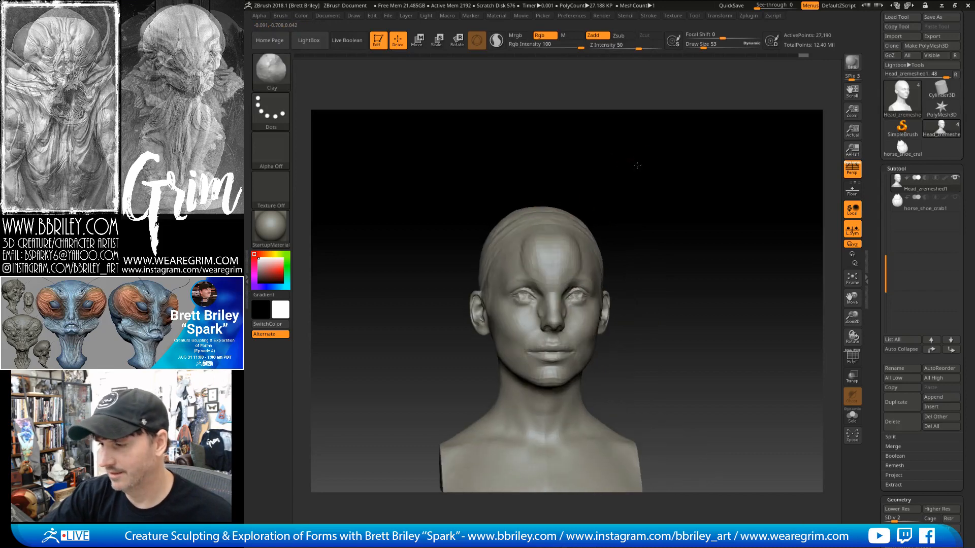
mouse_move(638, 181)
mouse_down()
mouse_move(589, 284)
mouse_move(595, 306)
mouse_up()
Reshape the cranium in profile with the Move brush at draw size 184, raising the crown and pulling the skull up toward the back.
key(b)
key(m)
key(v)
mouse_move(727, 193)
mouse_down()
mouse_move(701, 200)
mouse_move(630, 279)
mouse_up()
key(s)
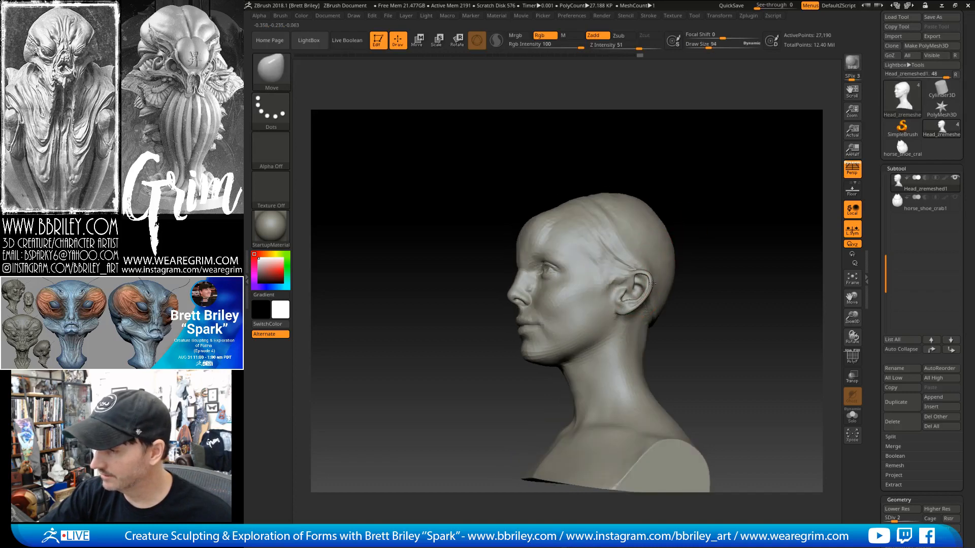
key(s)
mouse_move(673, 204)
mouse_down()
mouse_move(679, 183)
mouse_move(667, 235)
mouse_up()
key(])
mouse_move(610, 257)
mouse_down()
mouse_move(633, 235)
mouse_move(628, 212)
mouse_move(624, 227)
mouse_move(666, 198)
mouse_move(633, 211)
mouse_up()
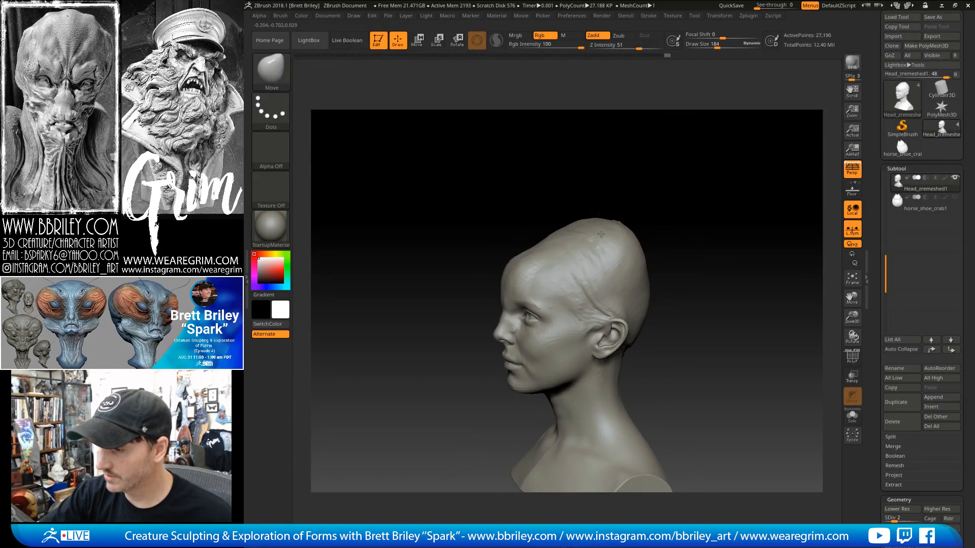
drag(571, 232, 553, 226)
drag(644, 207, 628, 208)
mouse_move(631, 239)
mouse_down()
mouse_move(636, 247)
mouse_move(662, 220)
mouse_move(701, 220)
mouse_move(703, 207)
mouse_up()
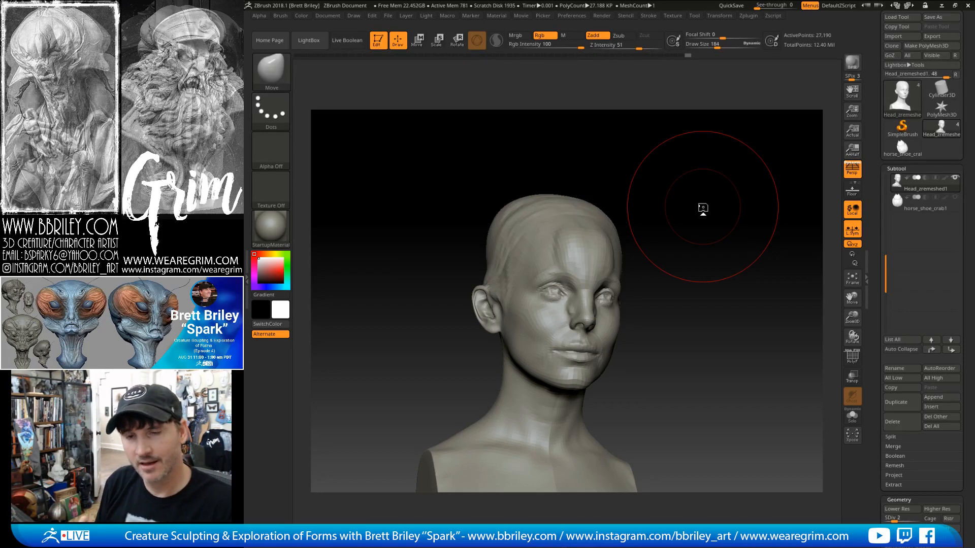
Adjust the profile of the mouth and chin with the Move brush, reducing its draw size to 98 and 53.
mouse_move(702, 207)
mouse_down()
mouse_move(705, 233)
mouse_move(729, 227)
mouse_up()
alt+drag(729, 226, 637, 214)
key(s)
click(541, 299)
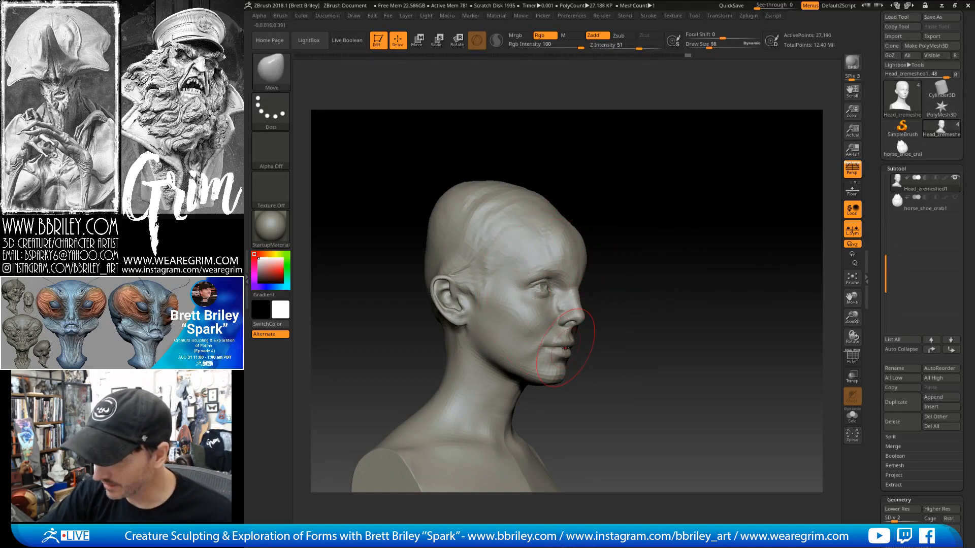
drag(566, 348, 569, 349)
key(s)
click(562, 347)
drag(612, 318, 565, 336)
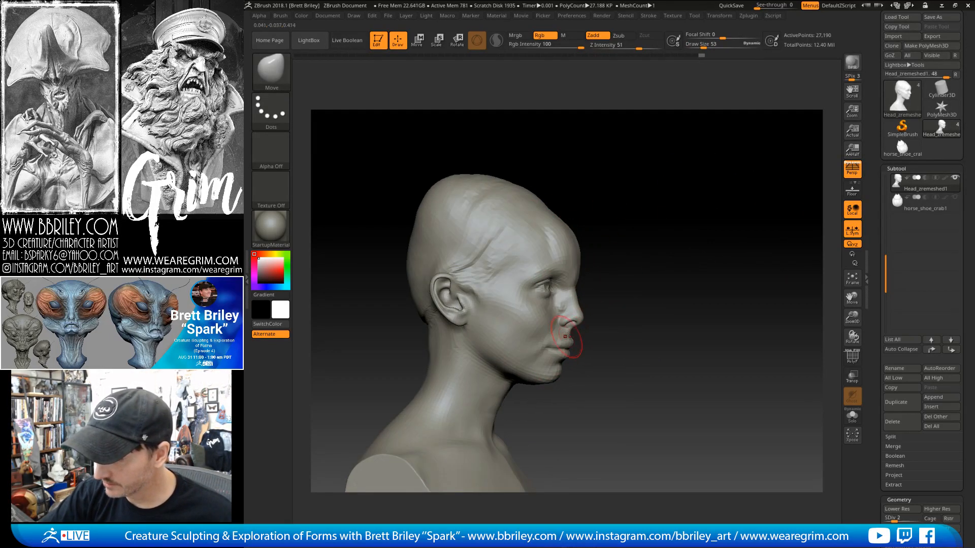
drag(635, 301, 591, 325)
Refine the cheekbone beside the eye with the Move brush at draw size 65.
key(s)
click(593, 342)
mouse_move(701, 223)
mouse_down()
mouse_move(712, 216)
mouse_move(710, 229)
mouse_up()
drag(692, 197, 692, 228)
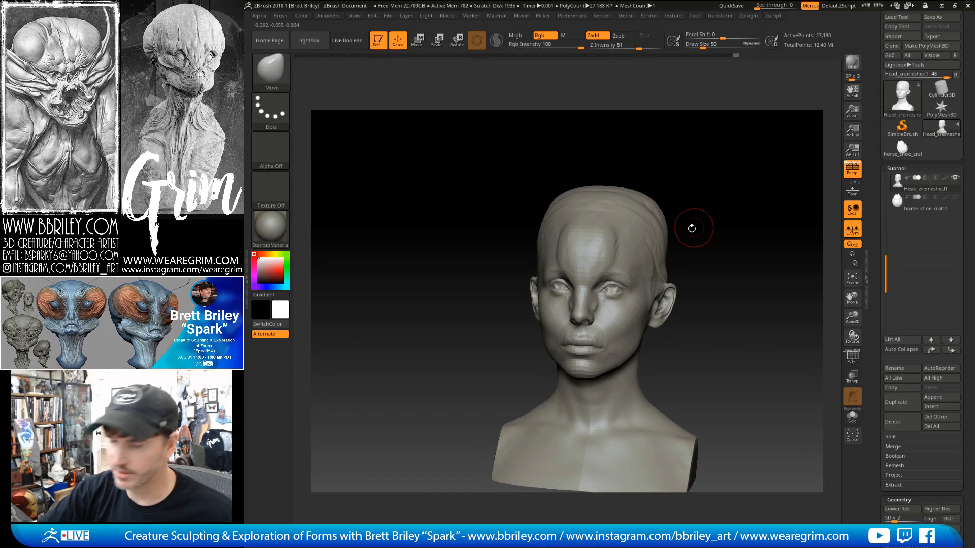
key(s)
click(629, 315)
drag(640, 297, 634, 298)
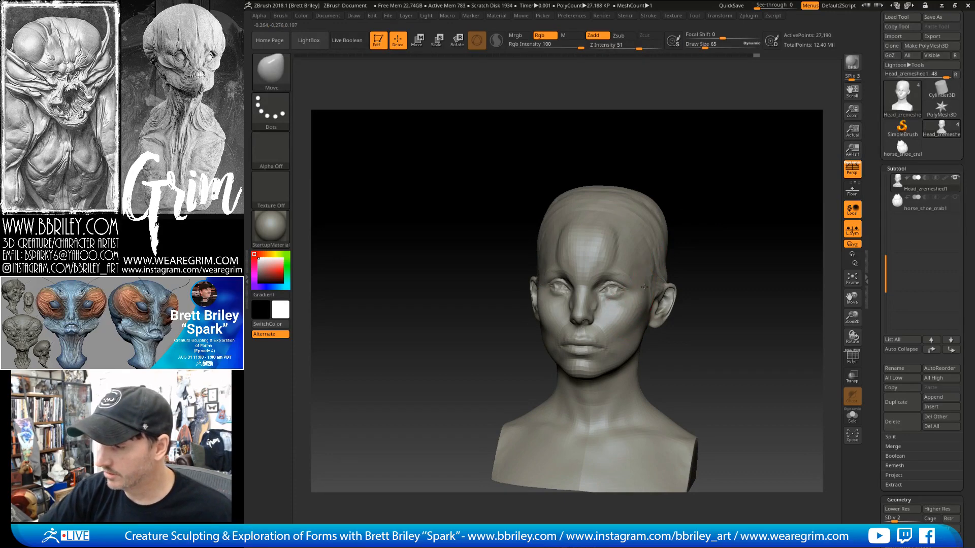
Sculpt a ridge from the cheekbone up to the temple with the Clay brush at draw size 36.
drag(702, 200, 680, 200)
key(b)
key(c)
key(l)
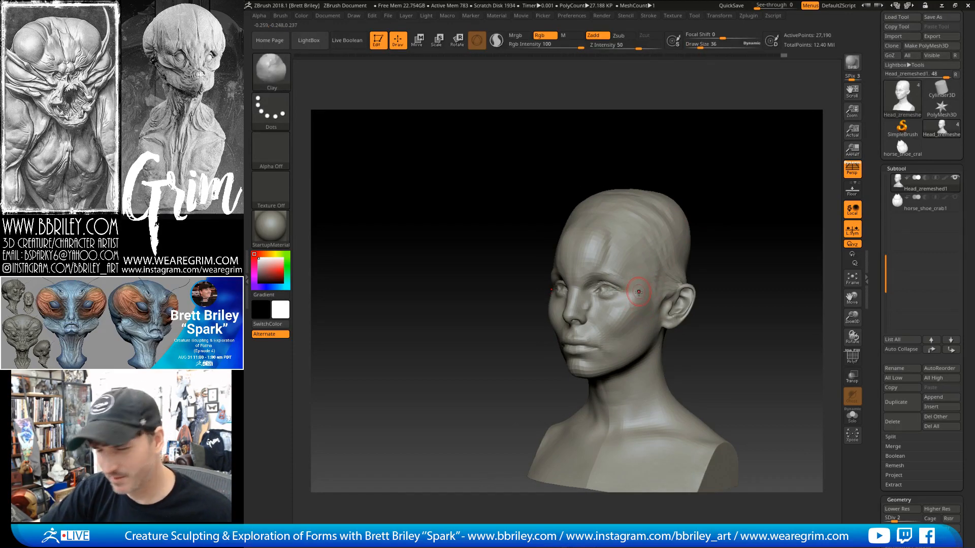
drag(643, 293, 657, 264)
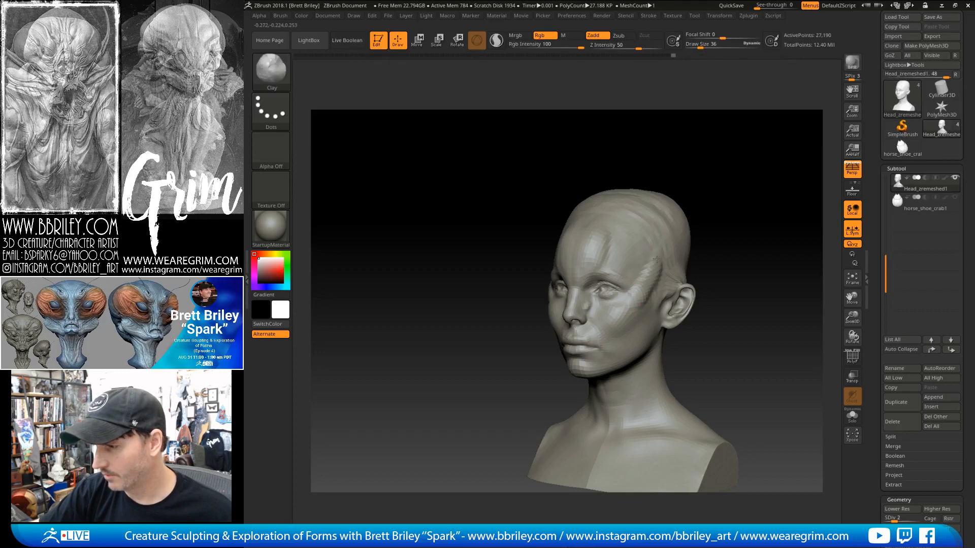
Extend the clay ridges from the temples up over the sides of the forehead toward the crown.
mouse_move(691, 206)
mouse_down()
mouse_move(714, 208)
mouse_move(708, 218)
mouse_move(647, 226)
mouse_move(569, 275)
mouse_move(557, 217)
mouse_move(549, 251)
mouse_up()
drag(559, 215, 562, 267)
drag(566, 211, 573, 265)
mouse_move(662, 164)
mouse_down()
mouse_move(646, 166)
mouse_move(642, 190)
mouse_move(652, 189)
mouse_up()
drag(561, 234, 553, 252)
mouse_move(660, 206)
mouse_down()
mouse_move(620, 213)
mouse_move(676, 213)
mouse_up()
Sculpt fine vertical furrows across the forehead with the Clay brush at draw size 21, undoing the stray temple stroke.
key(s)
drag(569, 308, 550, 296)
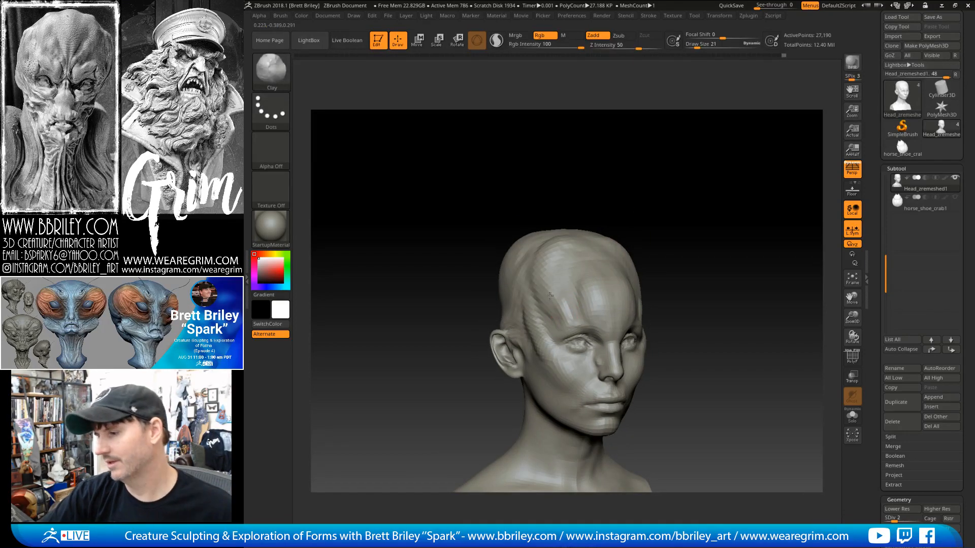
key(ctrl+z)
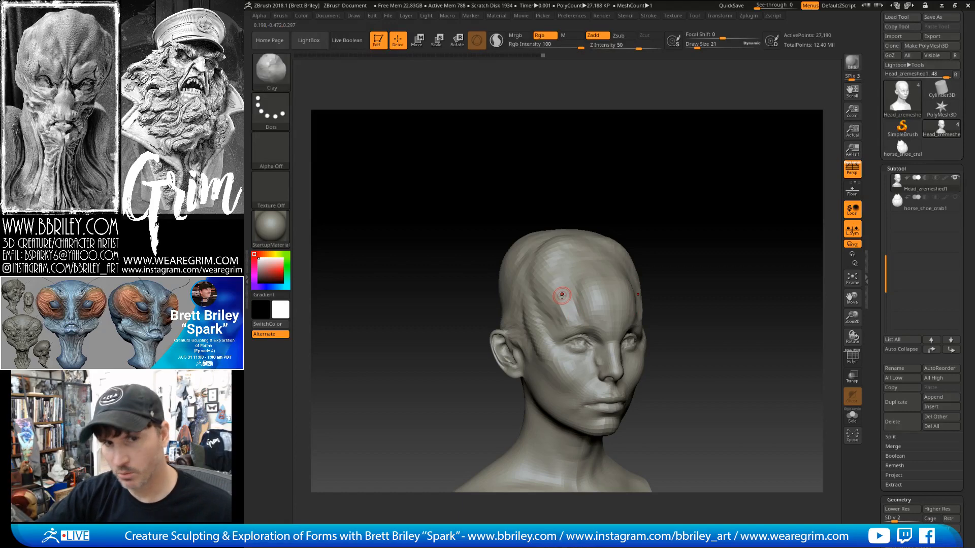
drag(634, 199, 631, 219)
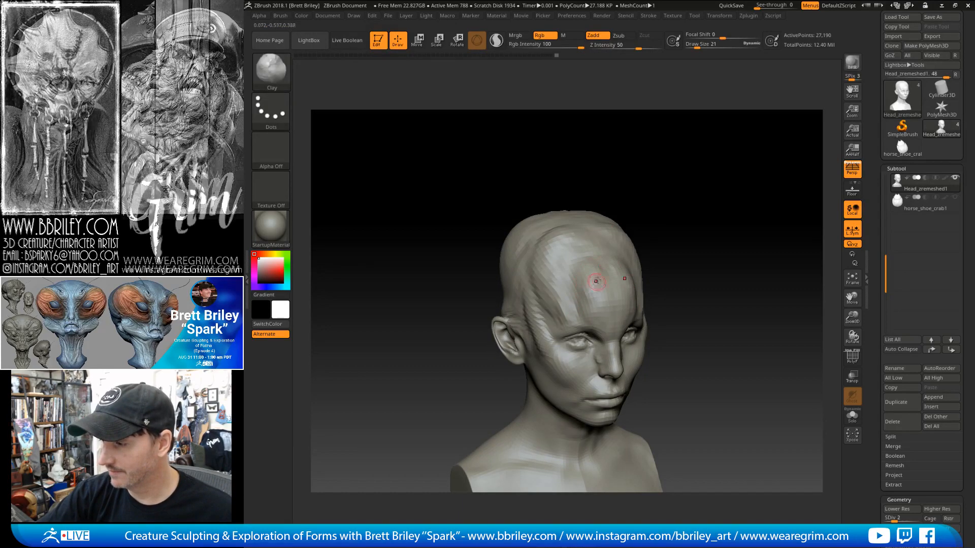
drag(608, 278, 612, 292)
mouse_move(645, 207)
mouse_down()
mouse_move(647, 187)
mouse_move(641, 209)
mouse_move(666, 220)
mouse_up()
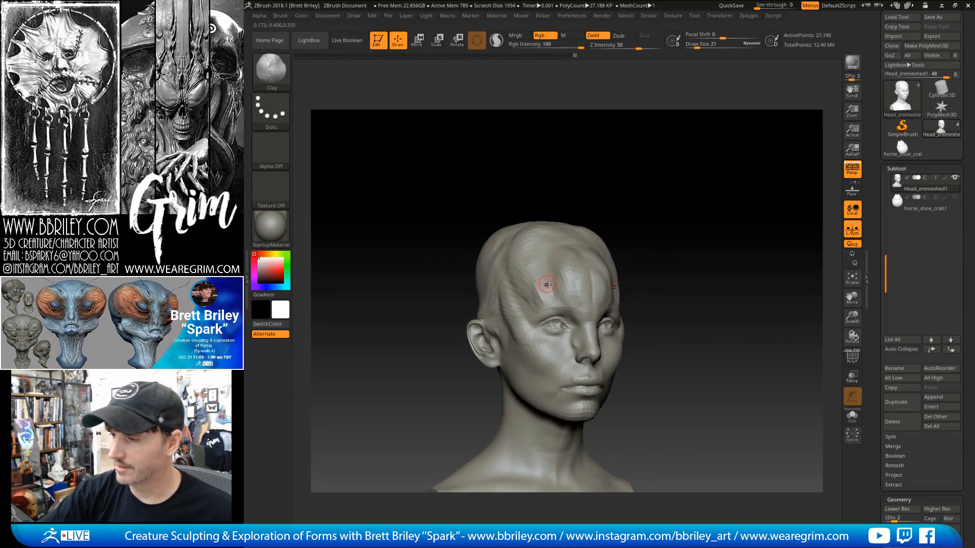
drag(592, 214, 590, 209)
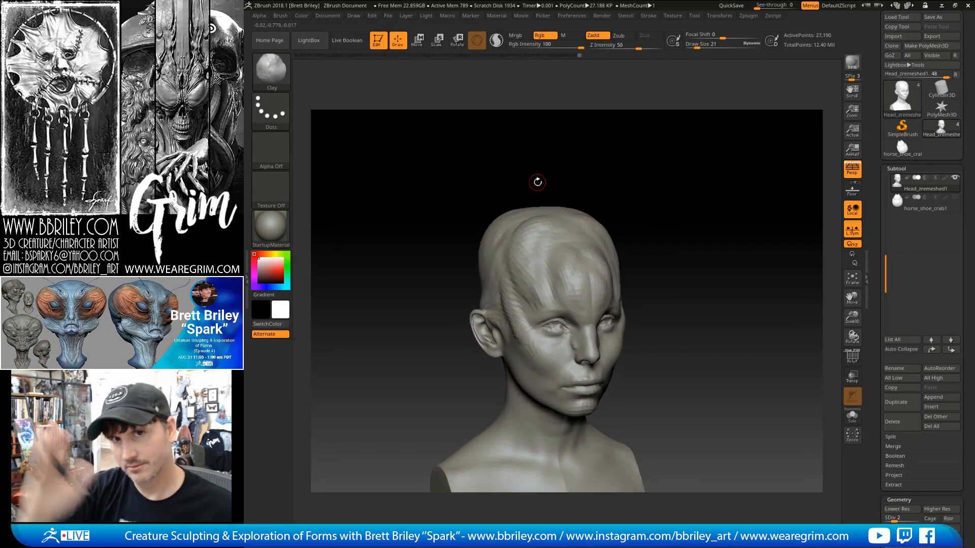
mouse_move(537, 182)
mouse_down()
mouse_move(642, 212)
mouse_move(635, 215)
mouse_up()
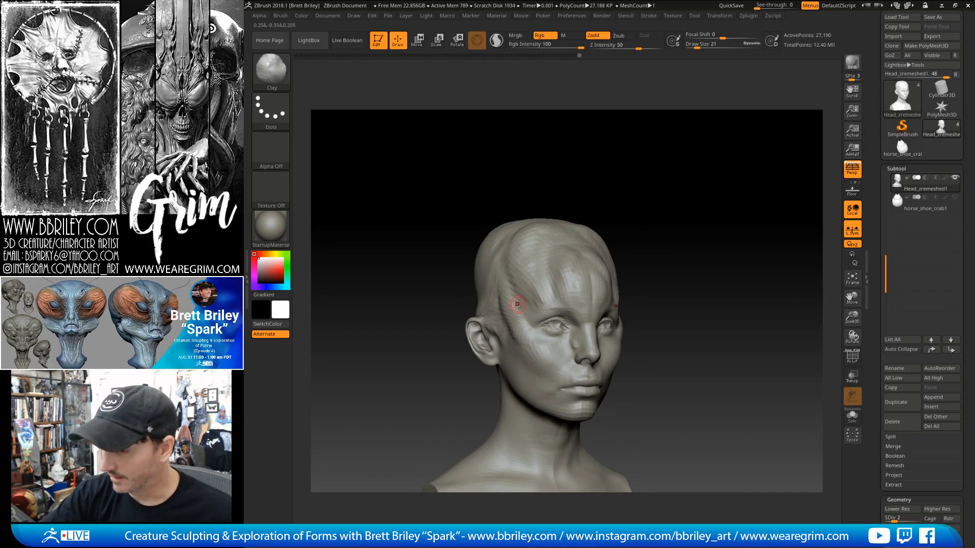
Build up the temple and the area in front of the ear with the Clay brush at draw size 36.
drag(534, 192, 573, 194)
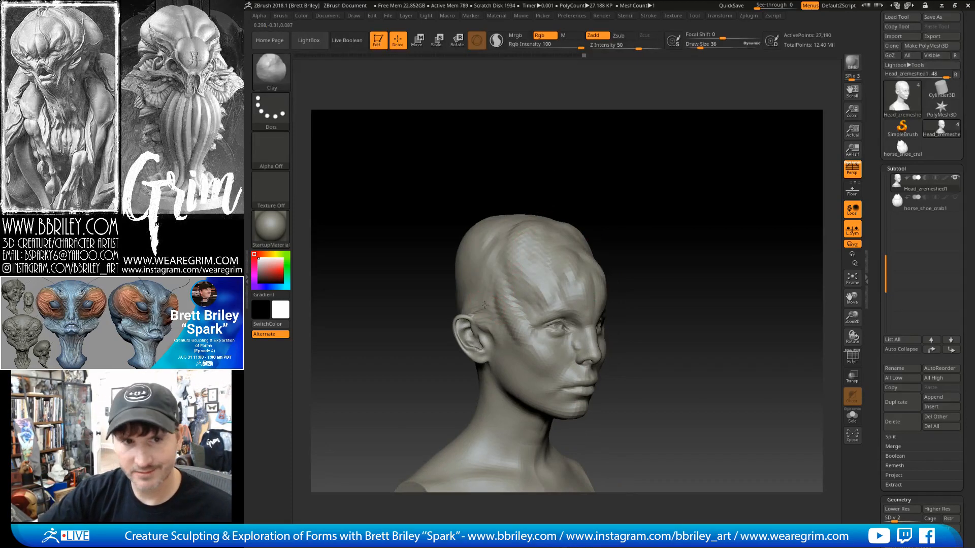
drag(502, 334, 504, 317)
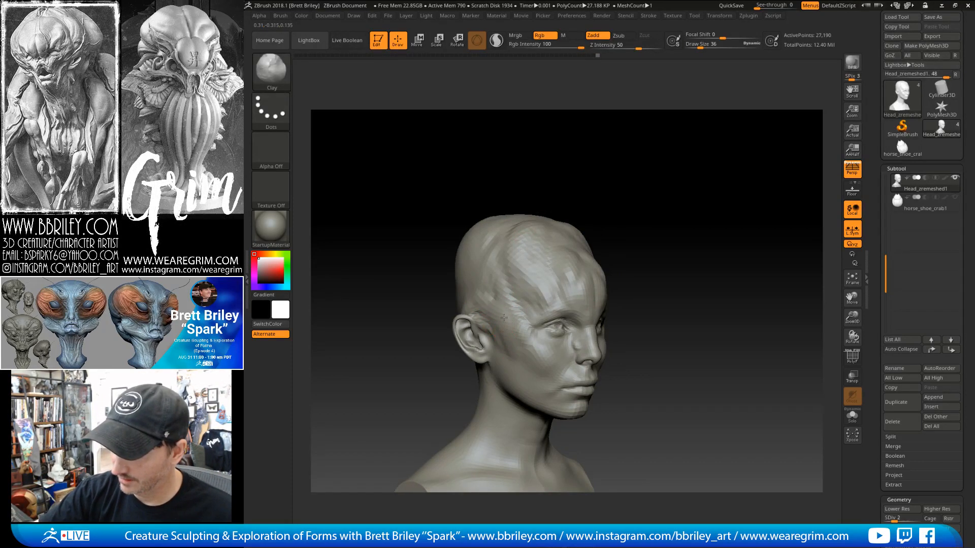
drag(461, 280, 495, 304)
drag(511, 153, 495, 178)
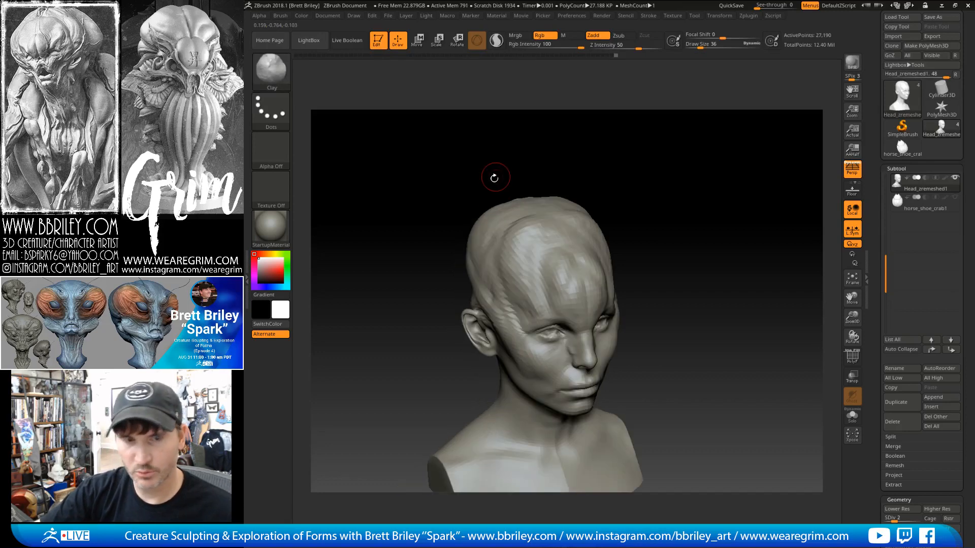
Widen the upper sides of the skull symmetrically with the Move brush, using a draw size of 119.
key(b)
key(m)
key(v)
key(s)
mouse_move(466, 265)
mouse_down()
mouse_move(477, 265)
mouse_move(457, 263)
mouse_up()
drag(634, 84, 561, 89)
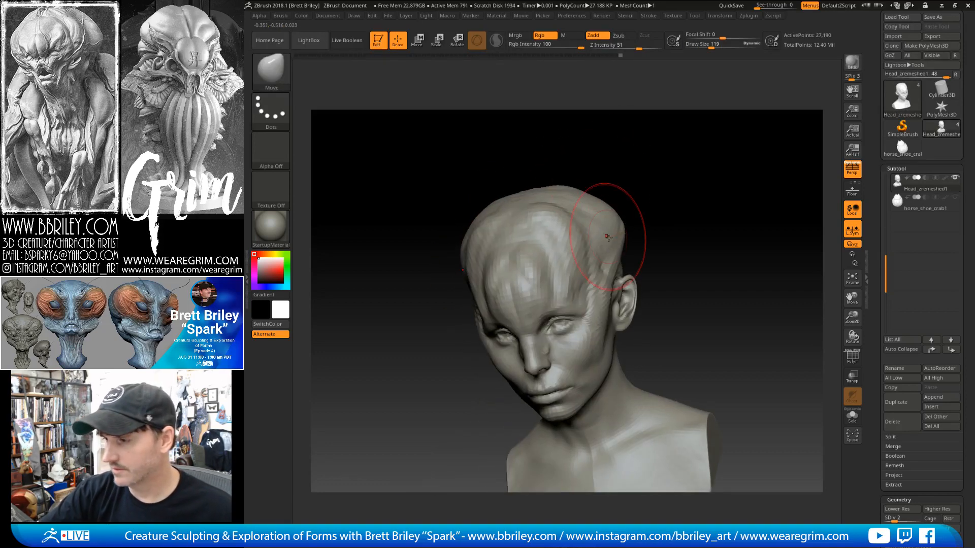
key(bracketright)
mouse_move(621, 231)
mouse_down()
mouse_move(631, 223)
mouse_move(633, 234)
mouse_up()
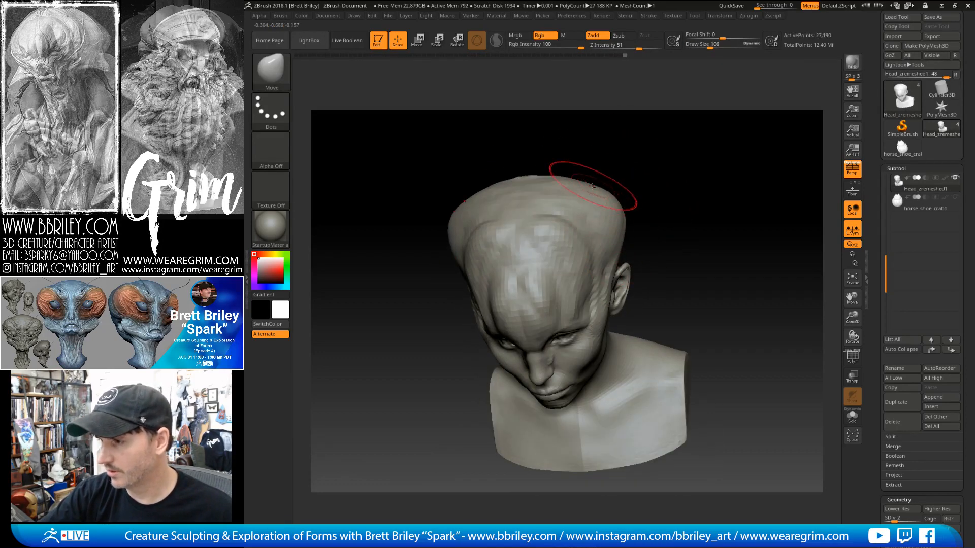
Pull the top and back of the skull upward and outward with the Move brush, raising its draw size to 168.
key(bracketright)
drag(578, 179, 571, 154)
drag(644, 203, 641, 170)
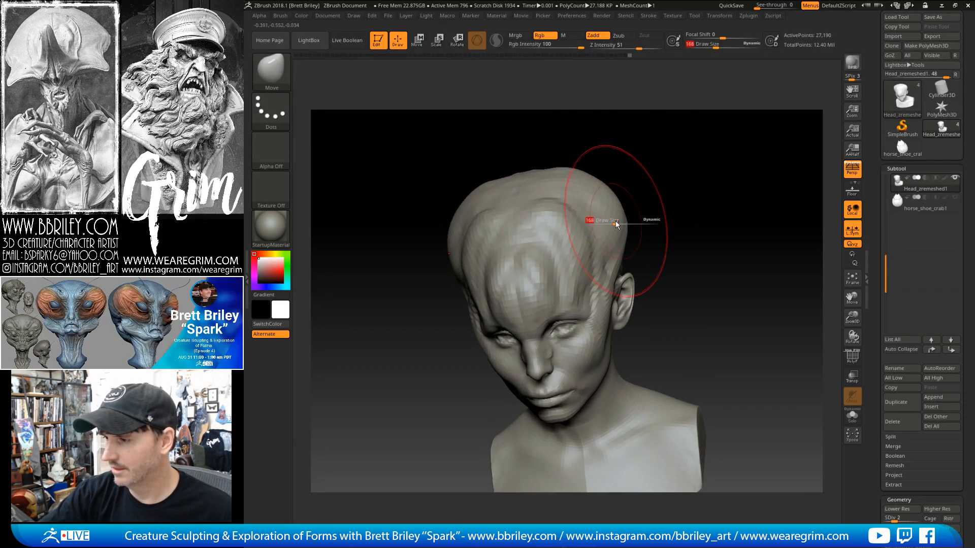
mouse_move(616, 220)
mouse_down()
mouse_move(695, 175)
mouse_move(714, 192)
mouse_move(620, 196)
mouse_move(706, 197)
mouse_up()
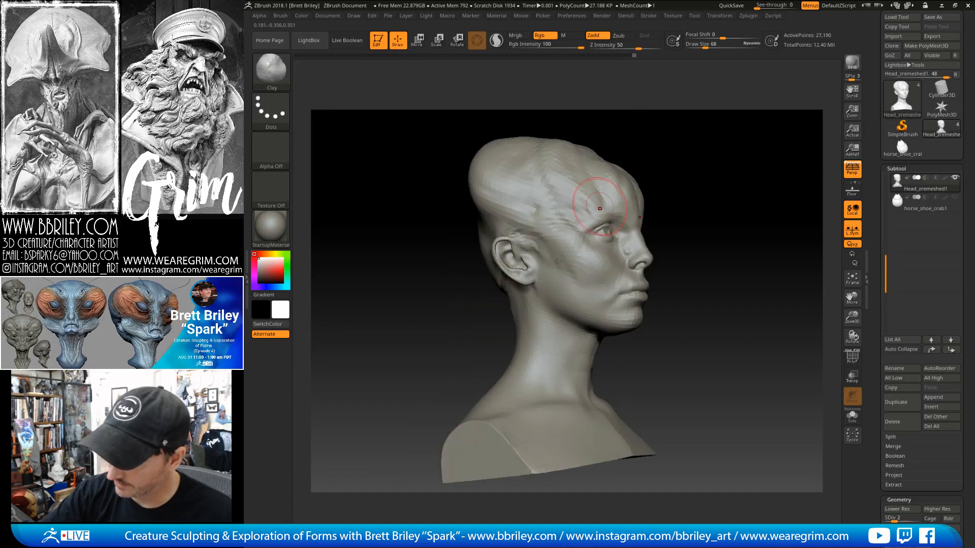
Sculpt a ridge along the cheek and jaw and a muscle band down the side of the neck with the Standard brush at draw size 25.
key(b)
key(s)
key(t)
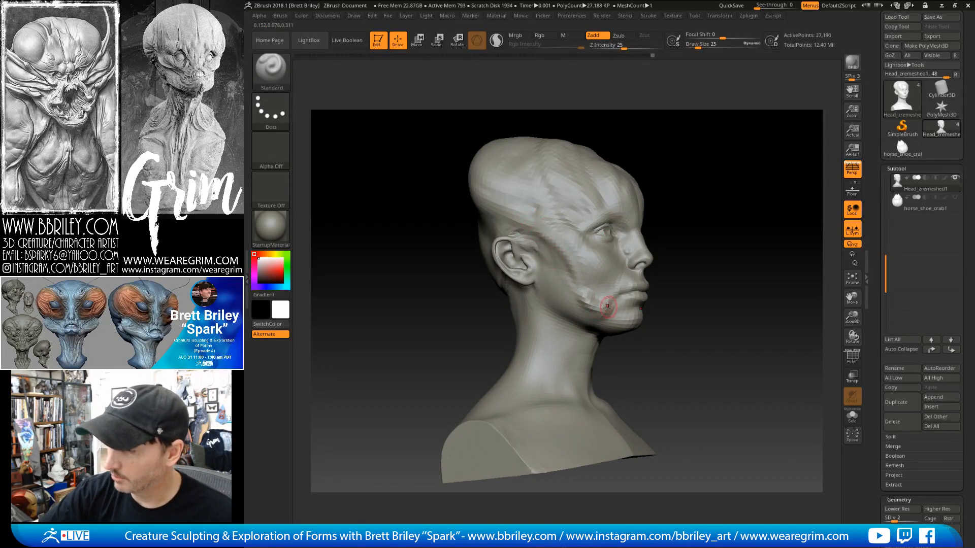
alt+drag(657, 240, 621, 243)
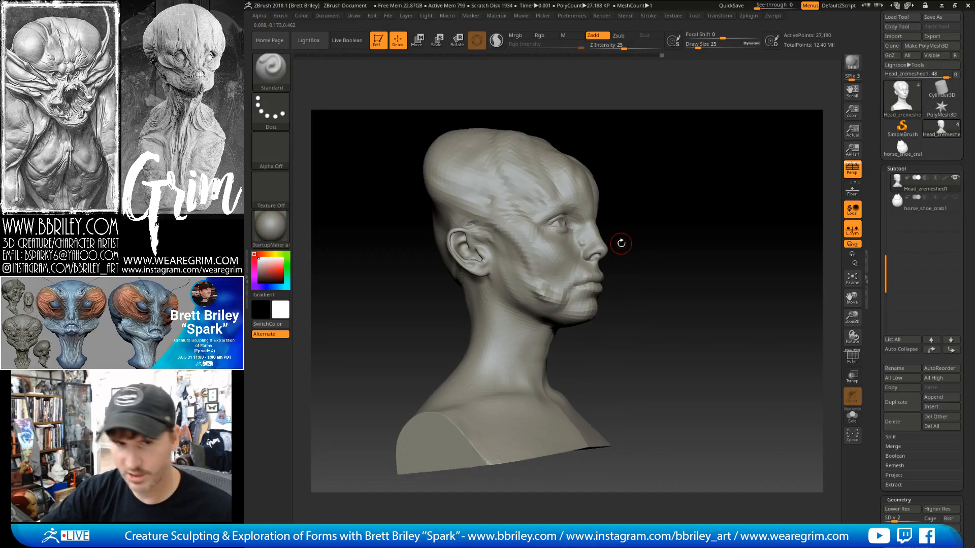
mouse_move(493, 286)
mouse_down()
mouse_move(512, 362)
mouse_move(485, 286)
mouse_move(501, 393)
mouse_up()
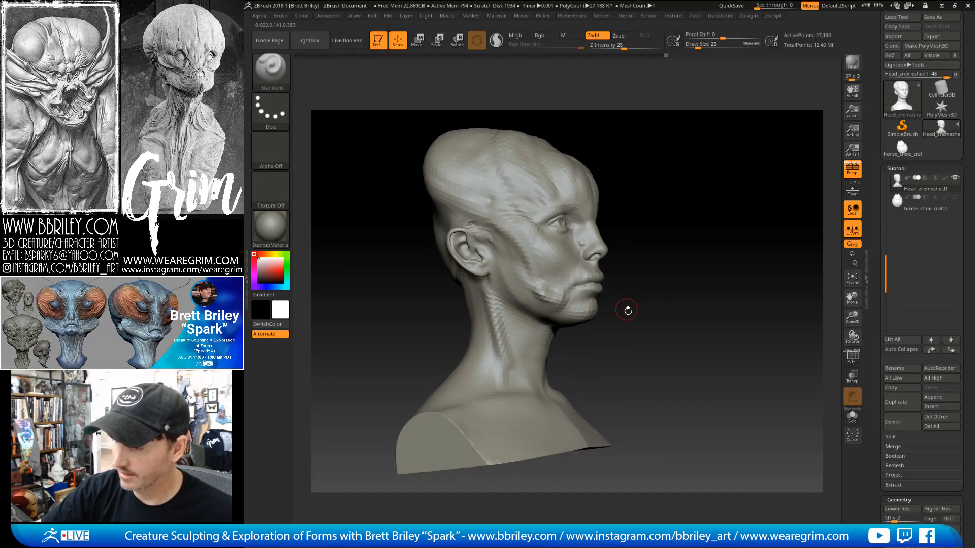
Pull the bust's lower front edge down into a curve with the Move brush, raising its draw size to 202.
drag(627, 310, 569, 315)
key(b)
key(m)
key(v)
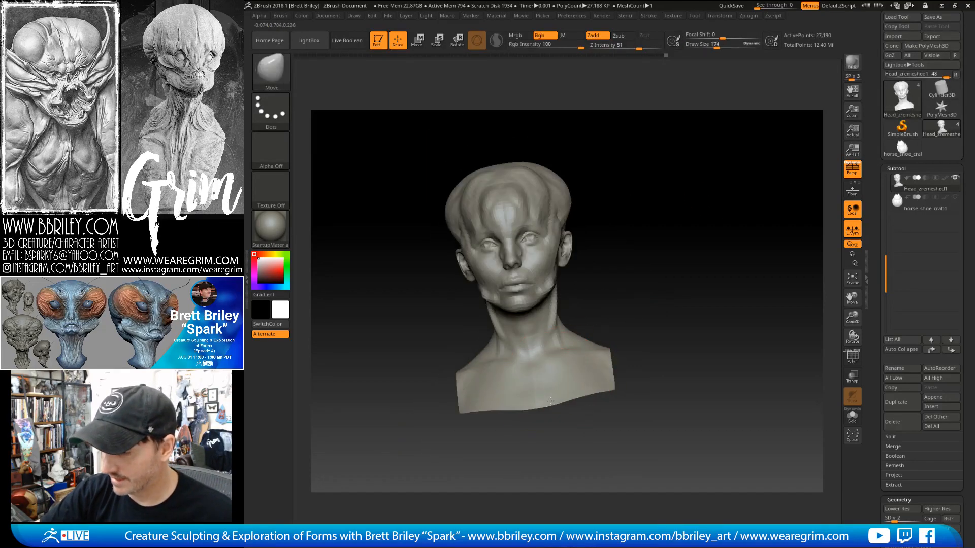
drag(551, 401, 550, 405)
key(s)
drag(550, 402, 543, 419)
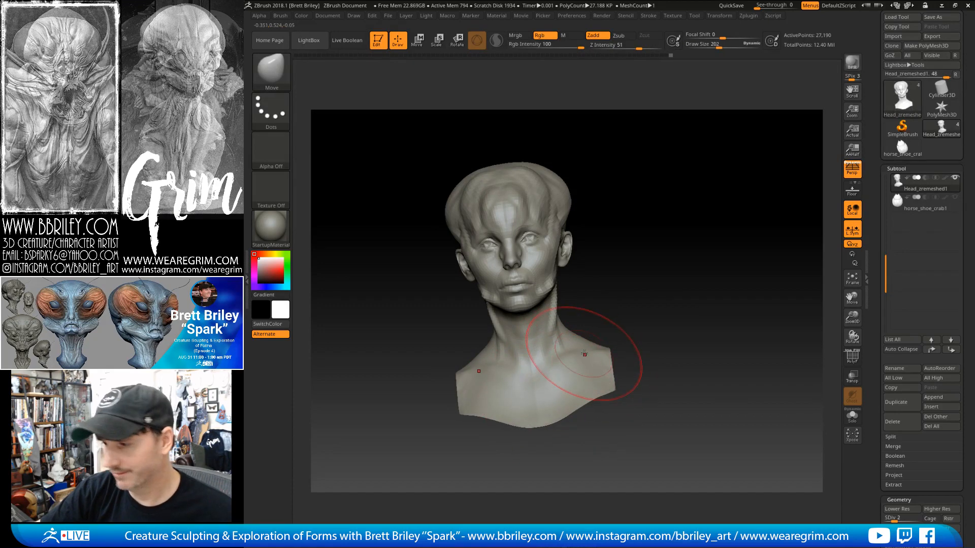
Reshape the shoulders and their slope into the neck symmetrically with the Move brush, reducing its draw size to 90.
key(s)
drag(601, 337, 603, 321)
drag(605, 361, 613, 360)
drag(607, 346, 641, 297)
key(s)
mouse_move(593, 341)
mouse_down()
mouse_move(570, 351)
mouse_move(590, 330)
mouse_up()
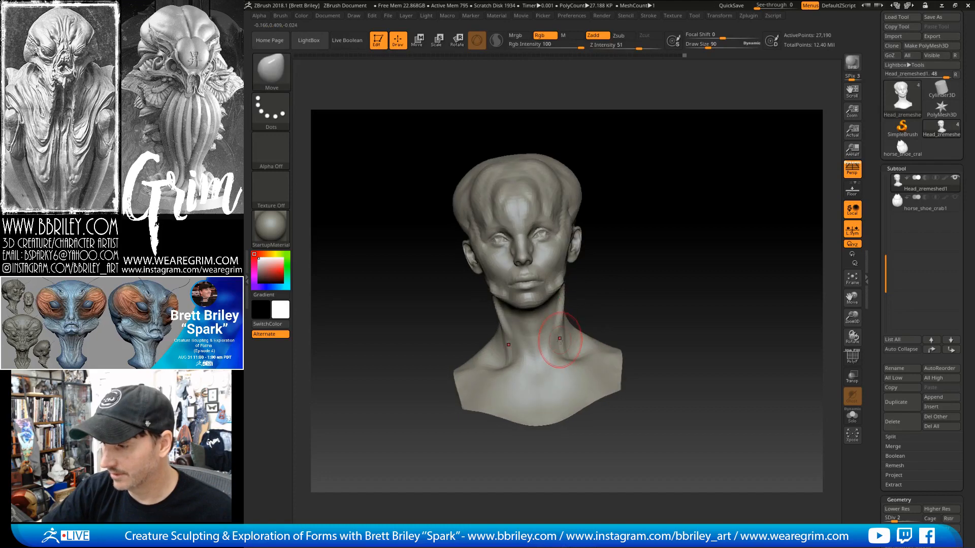
Sculpt the neck muscles from behind the jaw down to the collarbones with the Standard brush at draw size 44.
key(b)
key(s)
key(t)
drag(562, 280, 544, 366)
drag(562, 306, 546, 369)
Build up the collarbone and the side of the neck with the Standard brush at draw size 36.
mouse_move(611, 282)
mouse_down()
mouse_move(579, 277)
mouse_move(595, 284)
mouse_up()
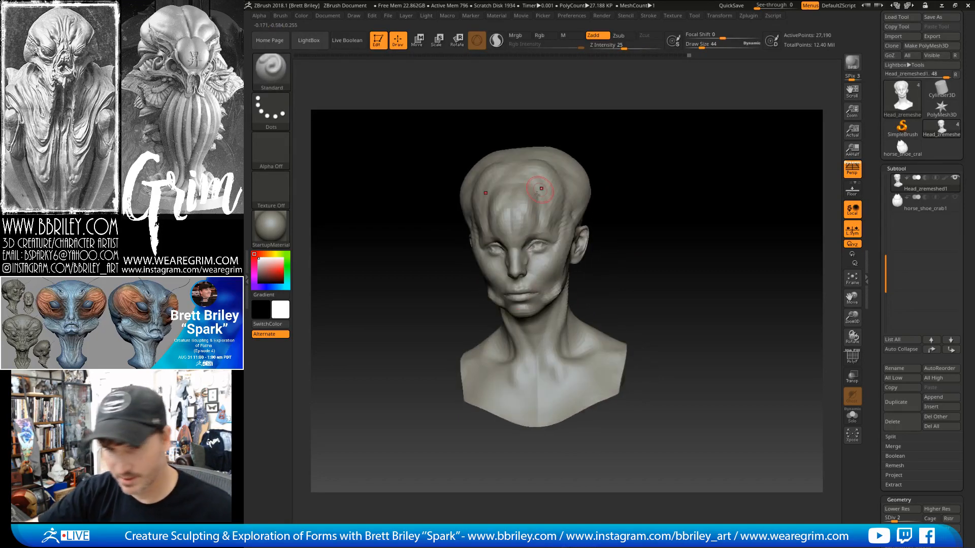
key(bracketleft)
mouse_move(557, 351)
mouse_down()
mouse_move(565, 396)
mouse_move(584, 386)
mouse_up()
mouse_move(615, 253)
mouse_down()
mouse_move(655, 246)
mouse_move(592, 305)
mouse_move(598, 281)
mouse_move(562, 296)
mouse_up()
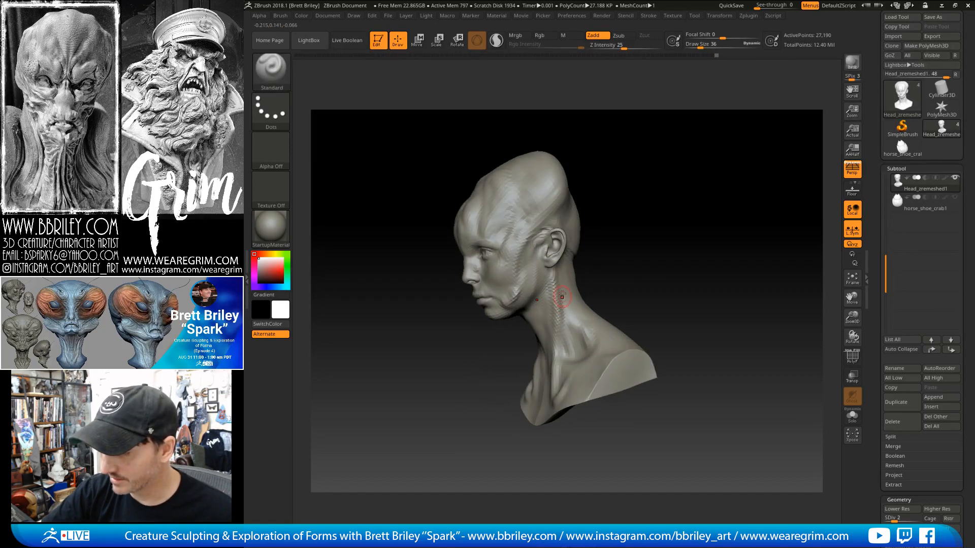
Pull the shoulder tips upward into raised points with the Move brush, adjusting its draw size along the way.
mouse_move(589, 259)
mouse_down()
mouse_move(624, 289)
mouse_move(632, 344)
mouse_move(616, 328)
mouse_up()
key(b)
key(m)
key(v)
mouse_move(665, 310)
mouse_down()
mouse_move(627, 307)
mouse_move(619, 336)
mouse_move(641, 335)
mouse_up()
key(s)
key(bracketright)
key(bracketright)
key(bracketright)
key(bracketright)
key(bracketright)
key(bracketleft)
key(bracketleft)
key(bracketleft)
mouse_move(538, 350)
mouse_down()
mouse_move(646, 338)
mouse_move(671, 250)
mouse_move(650, 272)
mouse_up()
key(b)
key(d)
key(s)
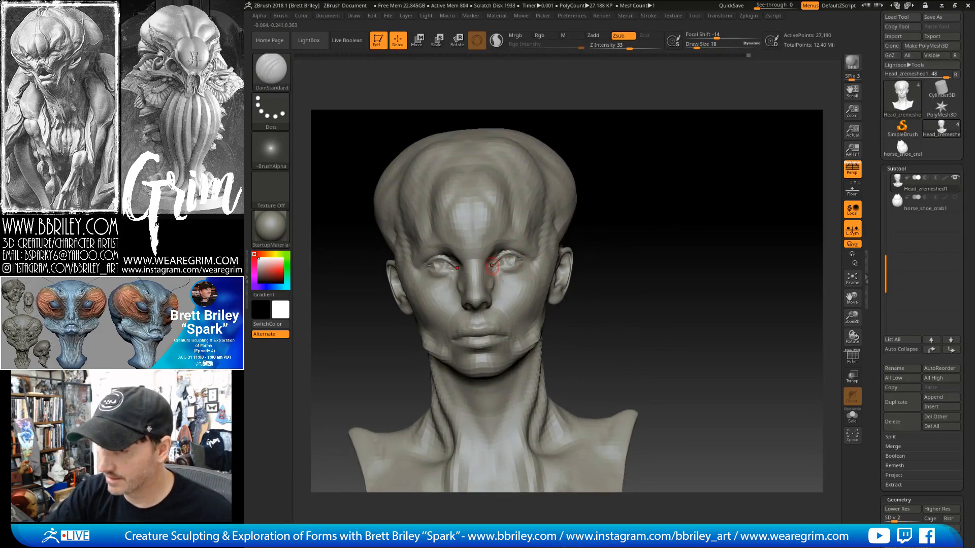
key(bracketleft)
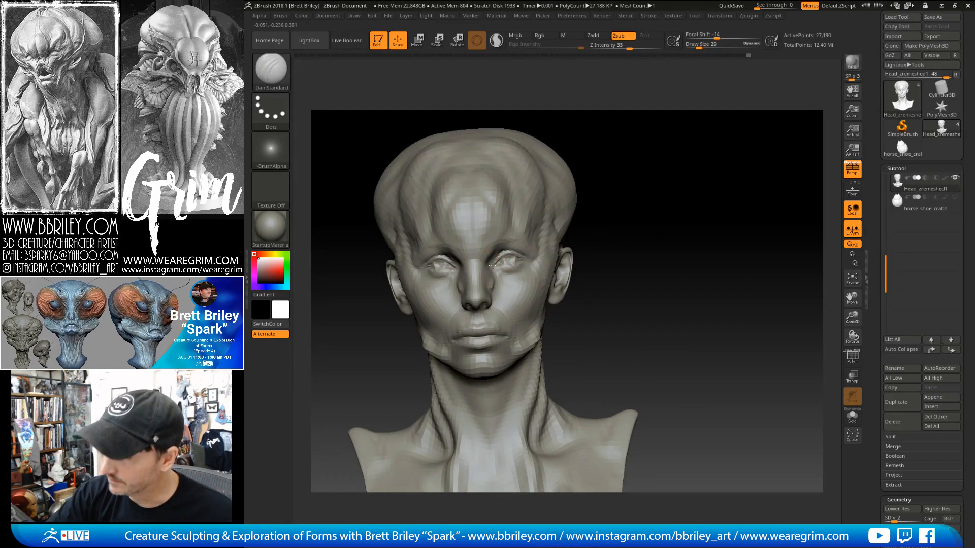
Adjust the shape of the eyes around their inner corners with the Move brush, changing its draw size.
key(b)
key(m)
key(v)
key(bracketleft)
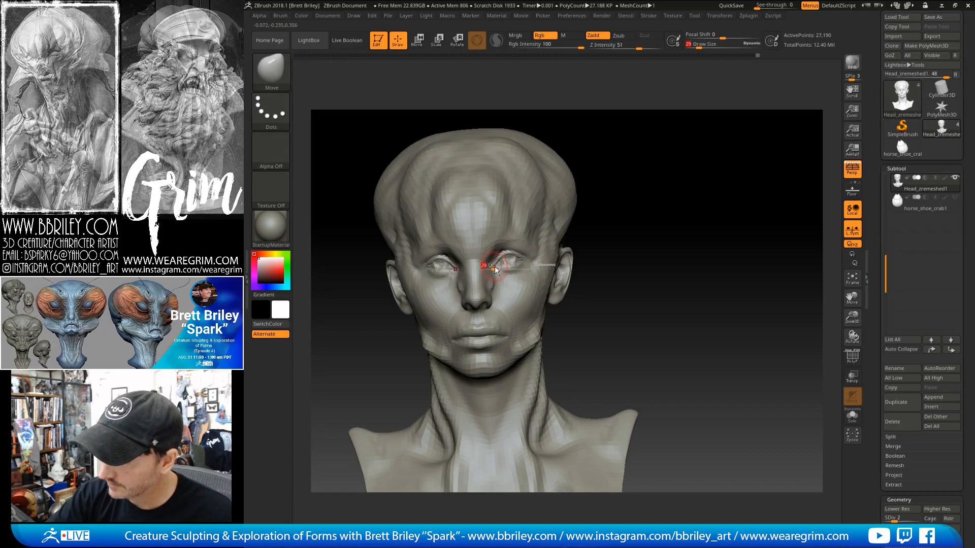
key(s)
drag(497, 262, 527, 263)
Sculpt folds across the cheekbones below the eyes and down beside the mouth with the Standard brush at draw size 16.
mouse_move(627, 149)
mouse_down()
mouse_move(531, 255)
mouse_move(668, 121)
mouse_up()
key(b)
key(s)
key(t)
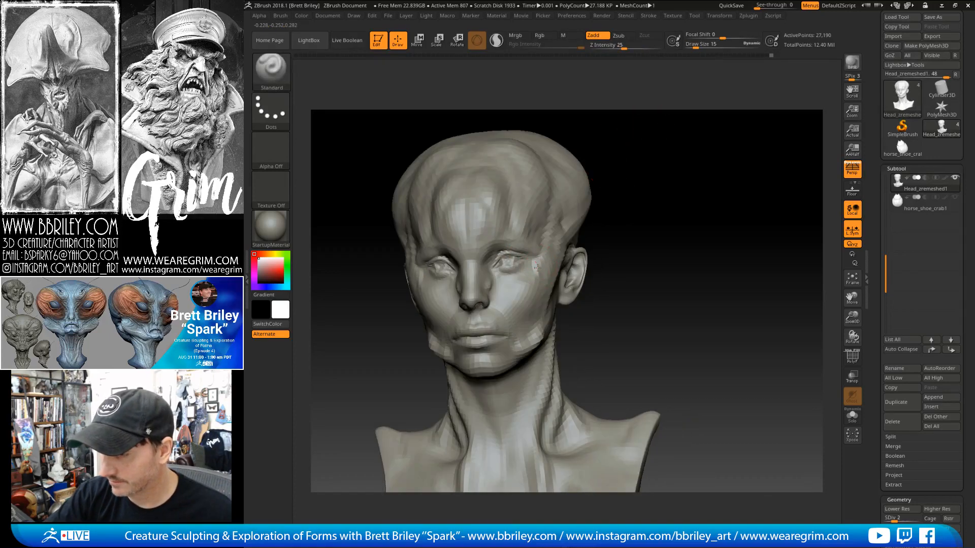
drag(599, 167, 651, 163)
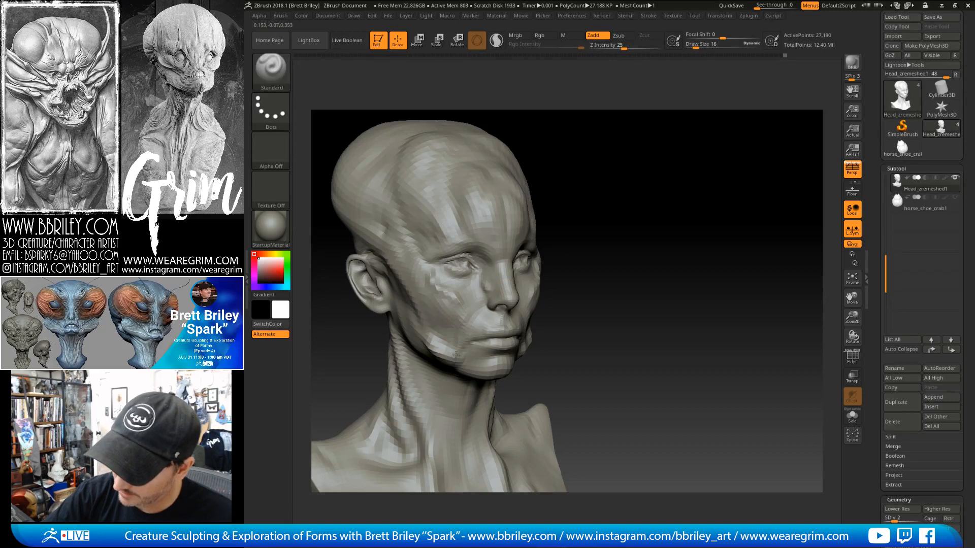
drag(569, 206, 619, 195)
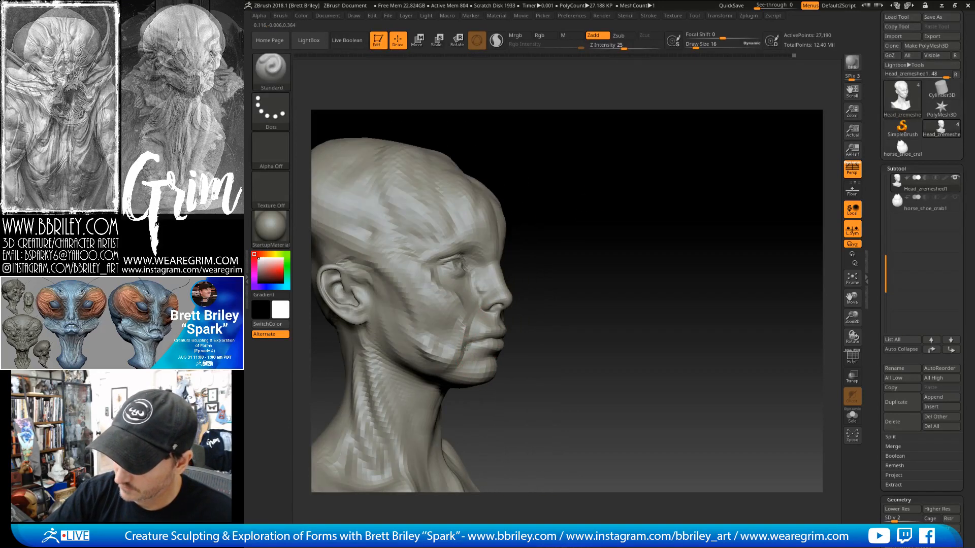
Reshape the lips with the Move brush, reducing its draw size to 13.
mouse_move(564, 236)
mouse_down()
mouse_move(521, 271)
mouse_move(527, 307)
mouse_up()
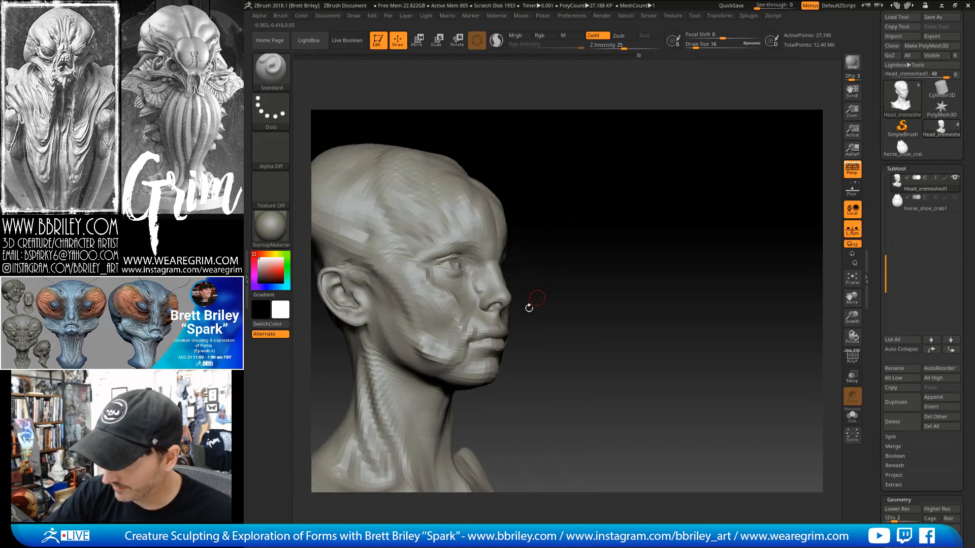
key(b)
key(m)
key(v)
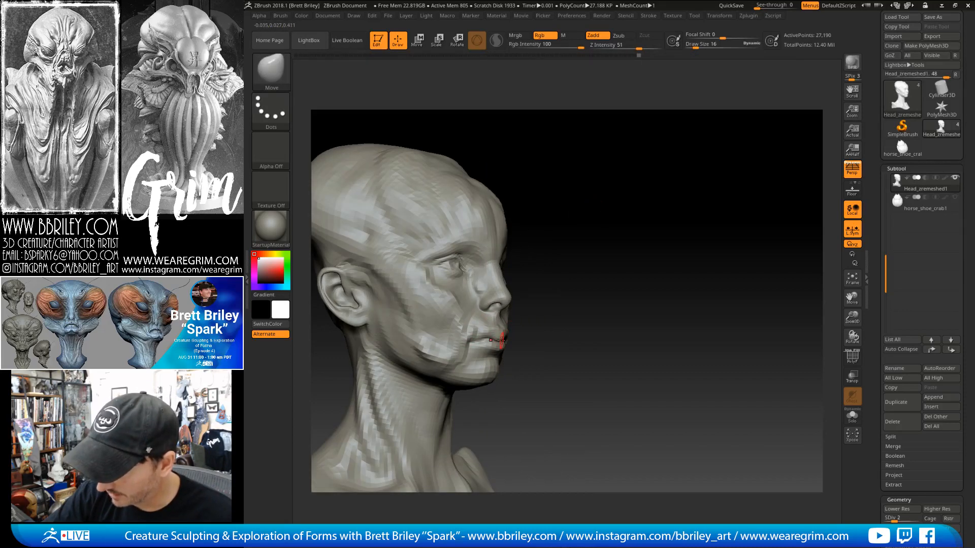
drag(550, 332, 510, 339)
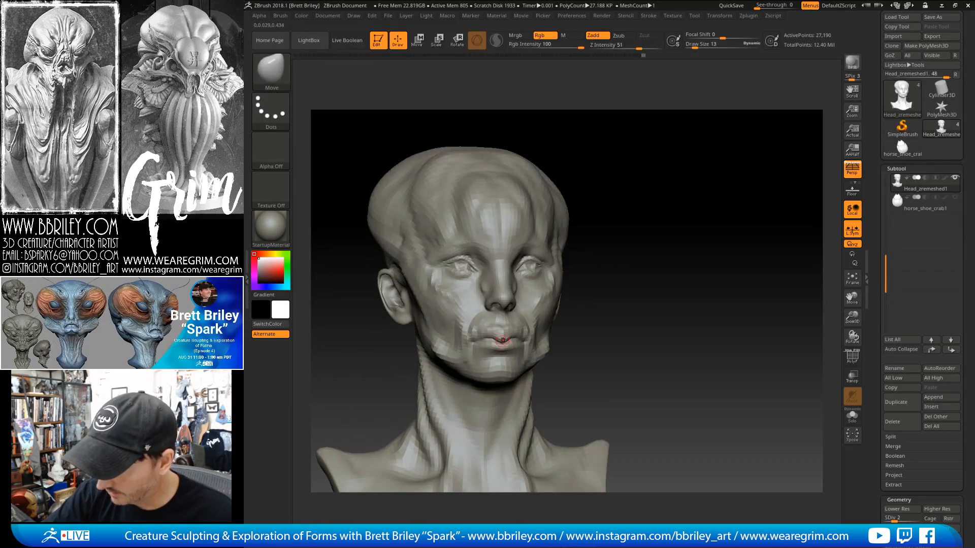
Refine the lips and the area around the mouth with the Clay brush at draw size 13 and the Standard brush at draw size 7.
drag(574, 243, 615, 238)
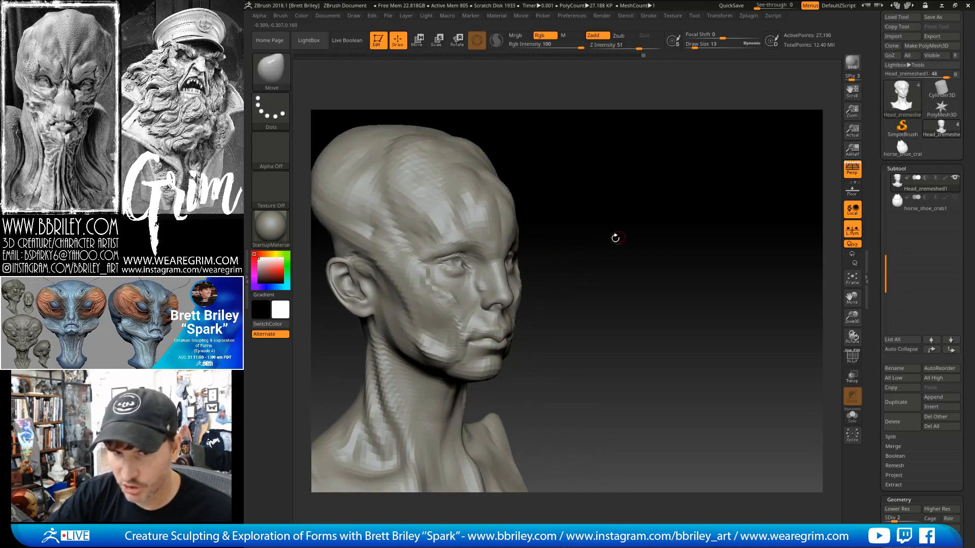
key(b)
key(c)
key(l)
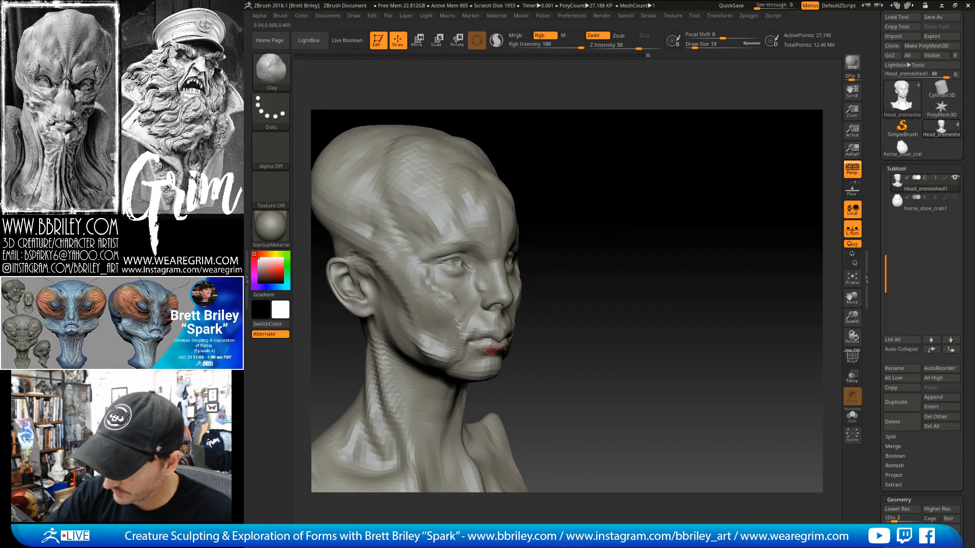
key(b)
key(s)
key(t)
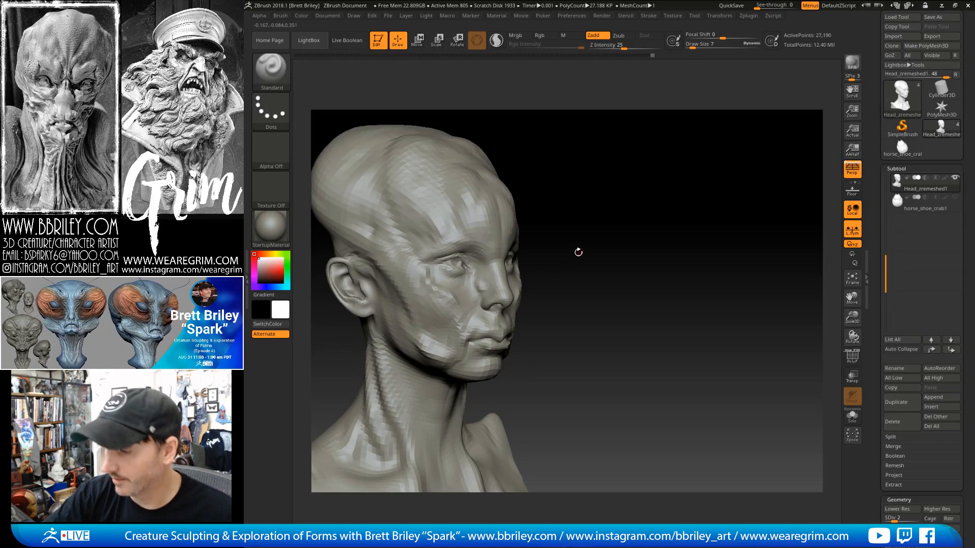
drag(578, 252, 538, 258)
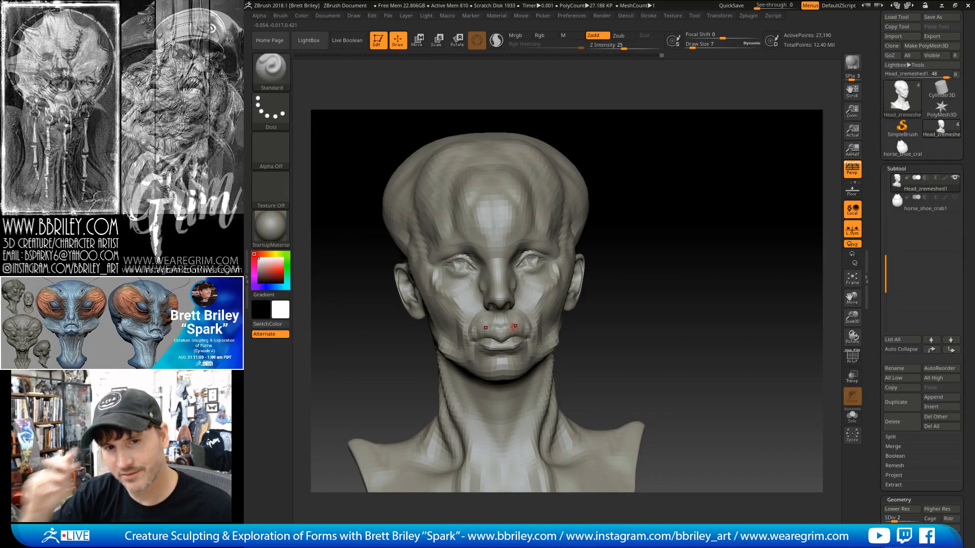
Push the lips and chin into a more protruding profile with the Move brush at draw sizes 27 and 21.
mouse_move(584, 226)
mouse_down()
mouse_move(619, 223)
mouse_move(589, 199)
mouse_up()
key(b)
key(m)
key(v)
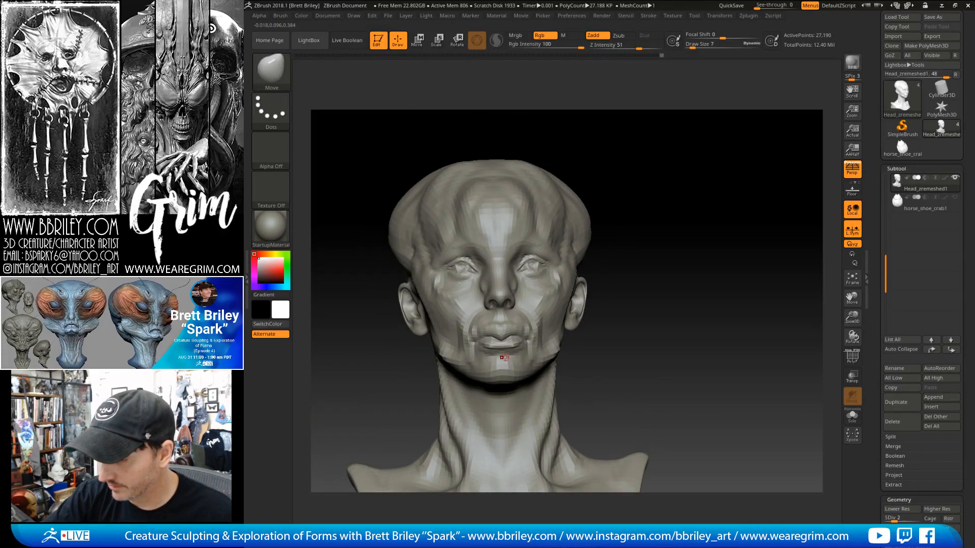
shift+drag(632, 241, 675, 227)
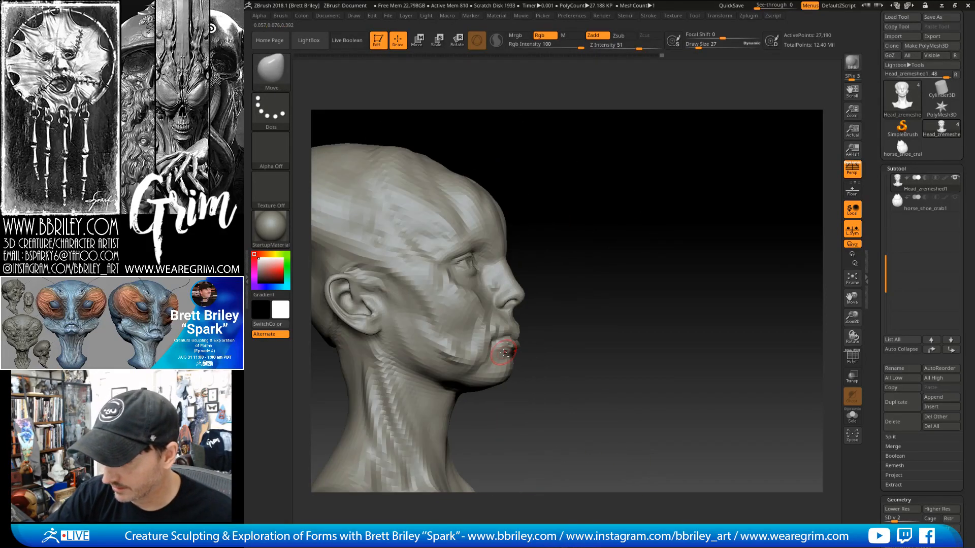
drag(569, 299, 567, 296)
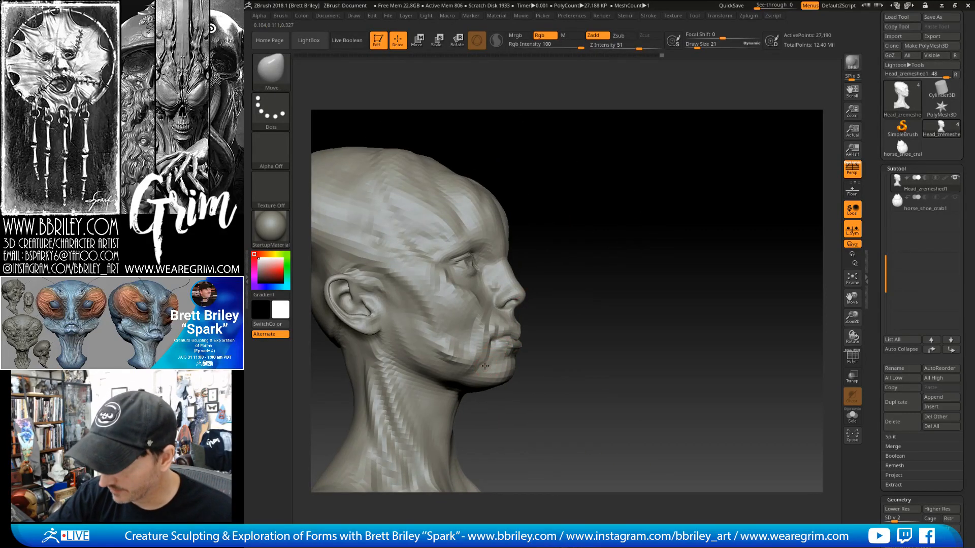
Swell the lips with the Inflat brush at draw size 16.
key(b)
key(i)
key(n)
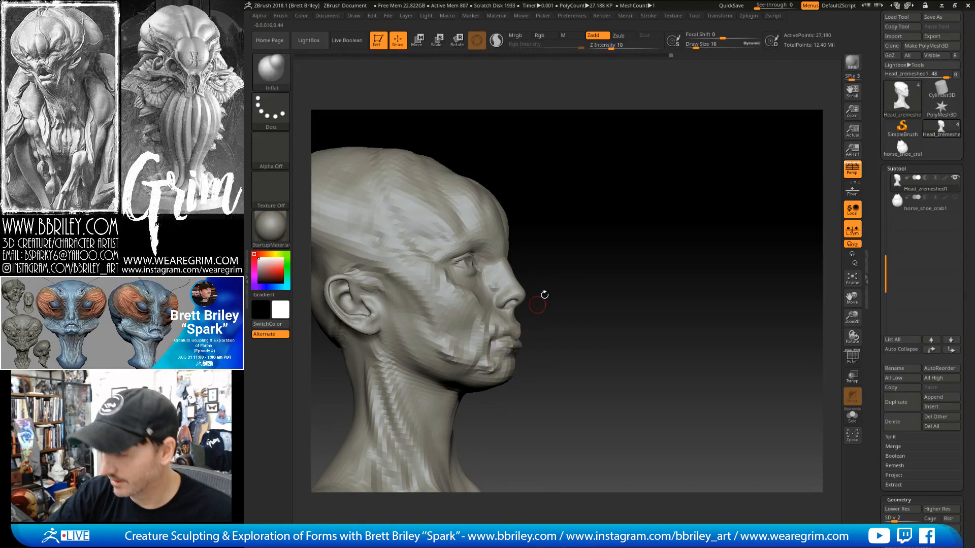
Subdivide the head mesh to subdivision level 3.
drag(545, 294, 669, 222)
key(ctrl+d)
key(f)
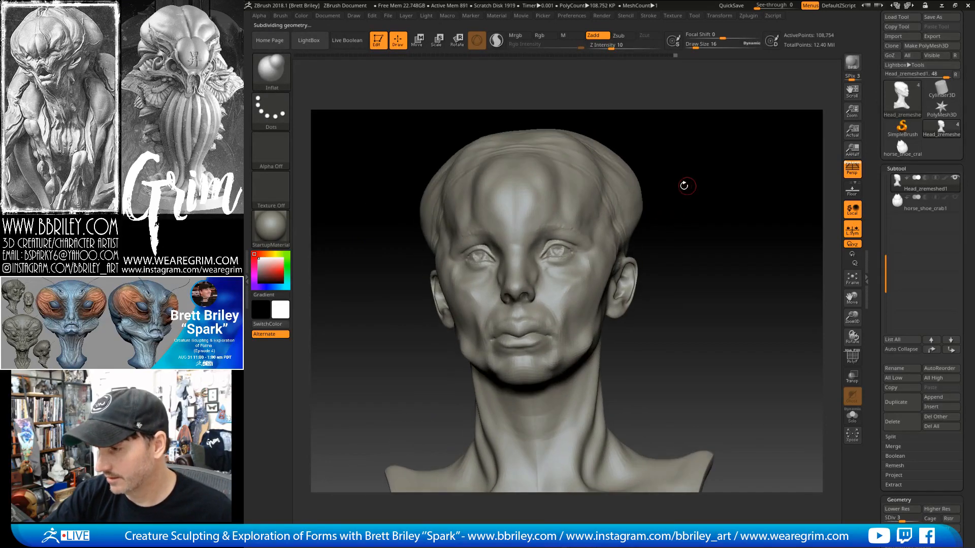
Adjust the face around the outer eye corner with the Move brush at draw size 44.
key(b)
key(m)
key(v)
drag(675, 152, 660, 128)
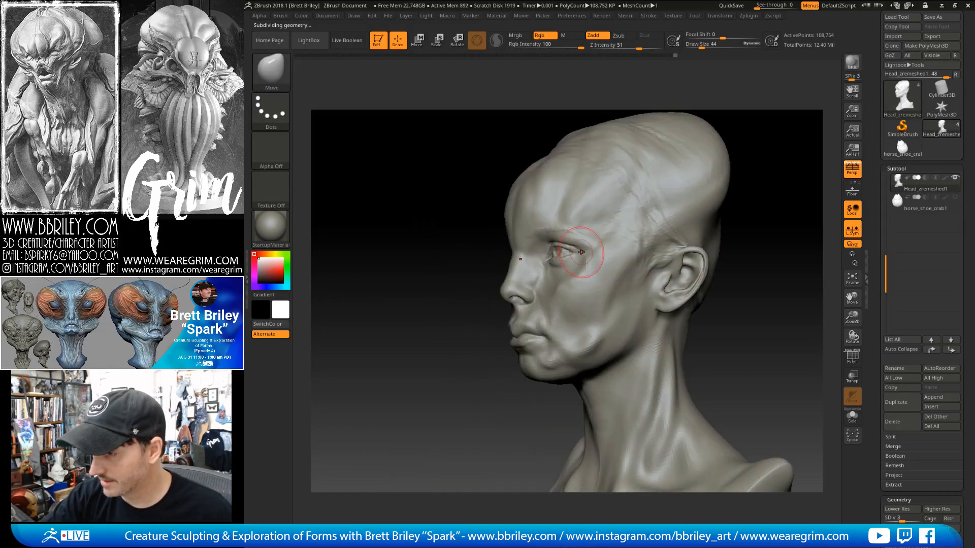
Sculpt a crease above the nostril wing with the Standard brush at draw size 12.
key(b)
key(s)
key(t)
mouse_move(730, 99)
mouse_down()
mouse_move(723, 135)
mouse_move(614, 236)
mouse_up()
key(bracketleft)
key(bracketleft)
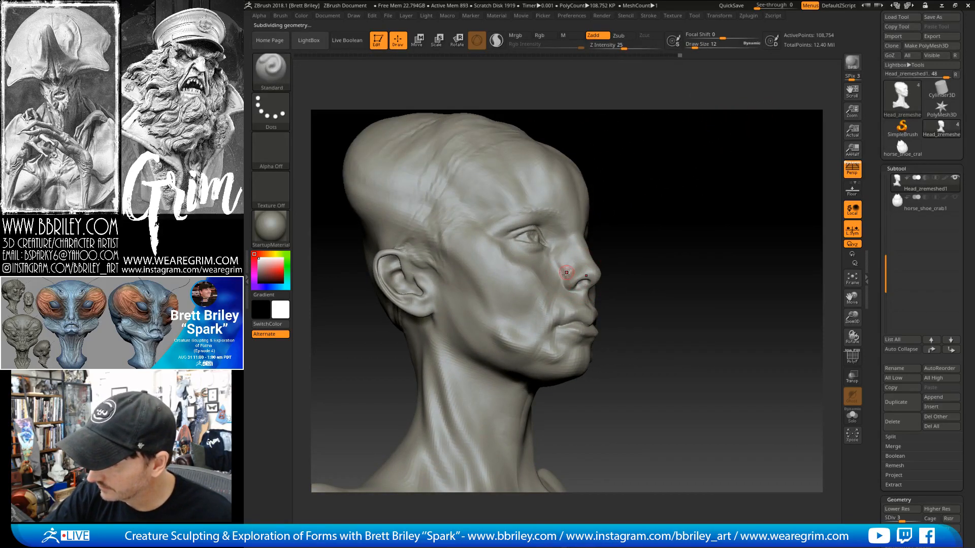
Refine the folds on the side of the nose with the Clay brush at draw size 12 and the Standard brush at draw size 6.
key(b)
key(c)
key(l)
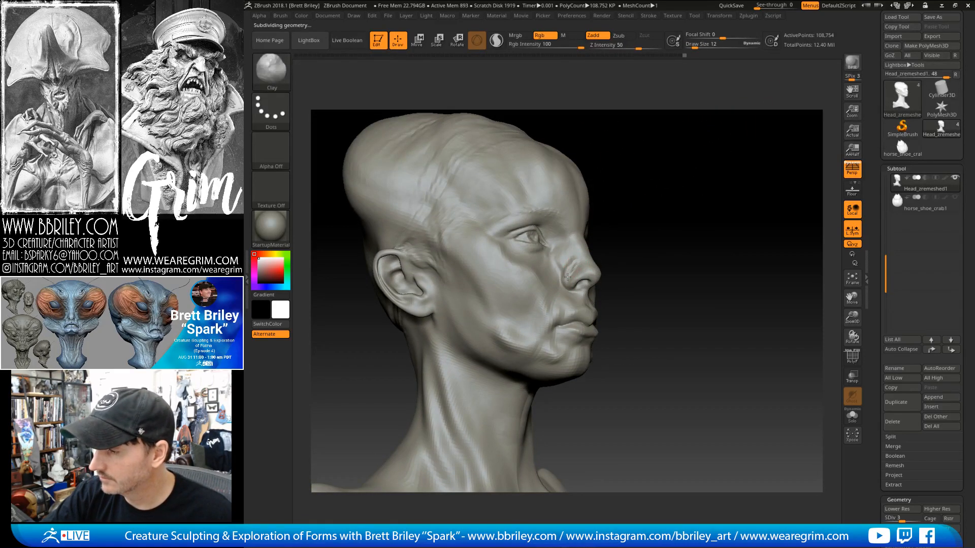
key(b)
key(s)
key(t)
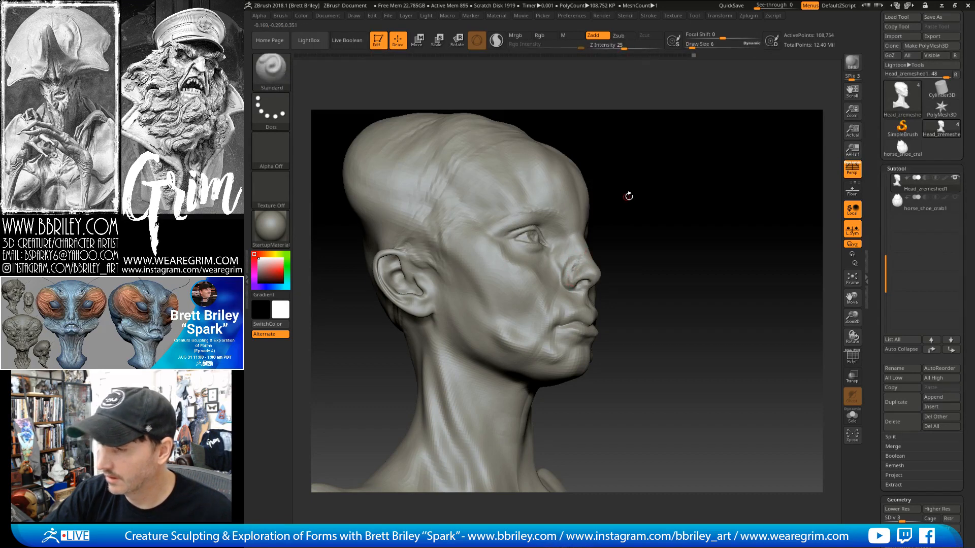
Sculpt narrow ridges from the nose bridge up the middle of the forehead with the Standard brush at draw size 6.
mouse_move(629, 196)
mouse_down()
mouse_move(655, 198)
mouse_move(561, 290)
mouse_up()
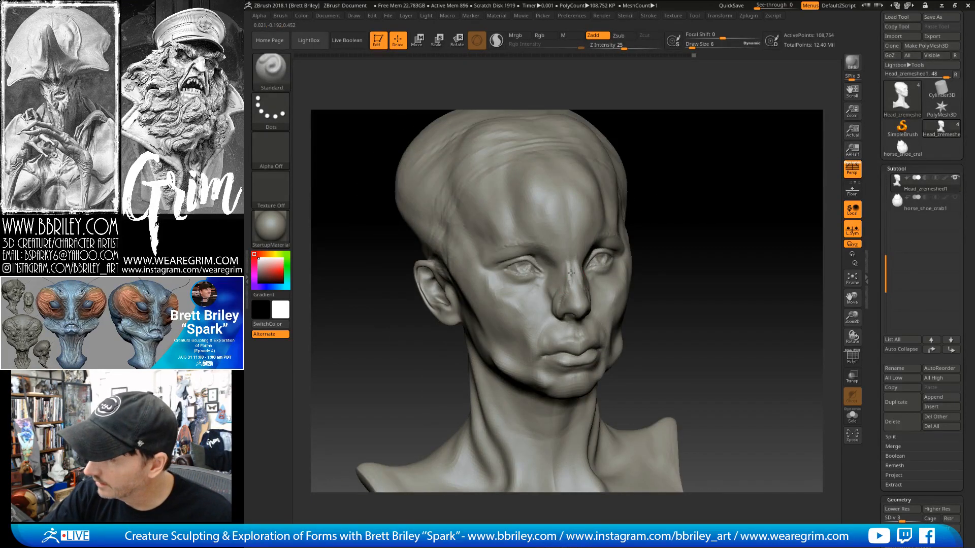
drag(562, 243, 566, 207)
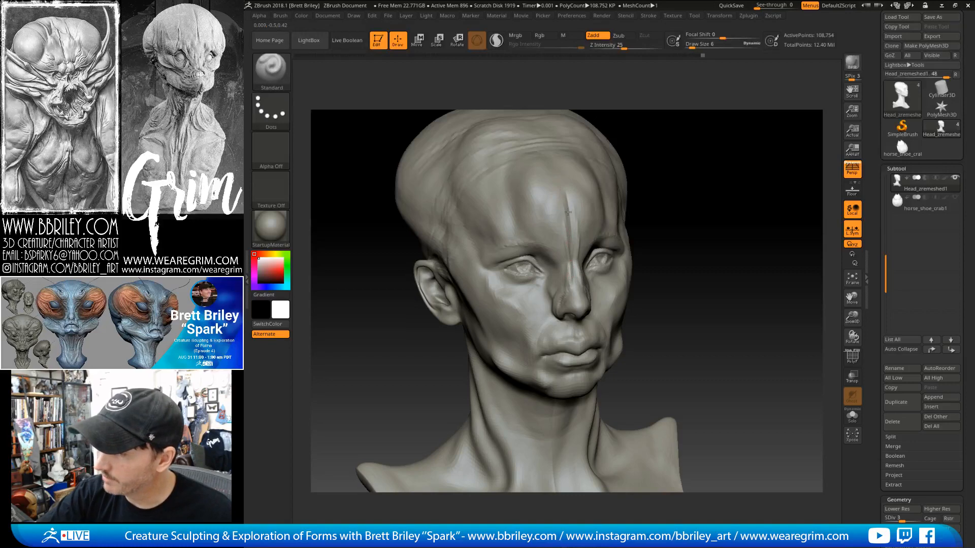
drag(691, 157, 608, 233)
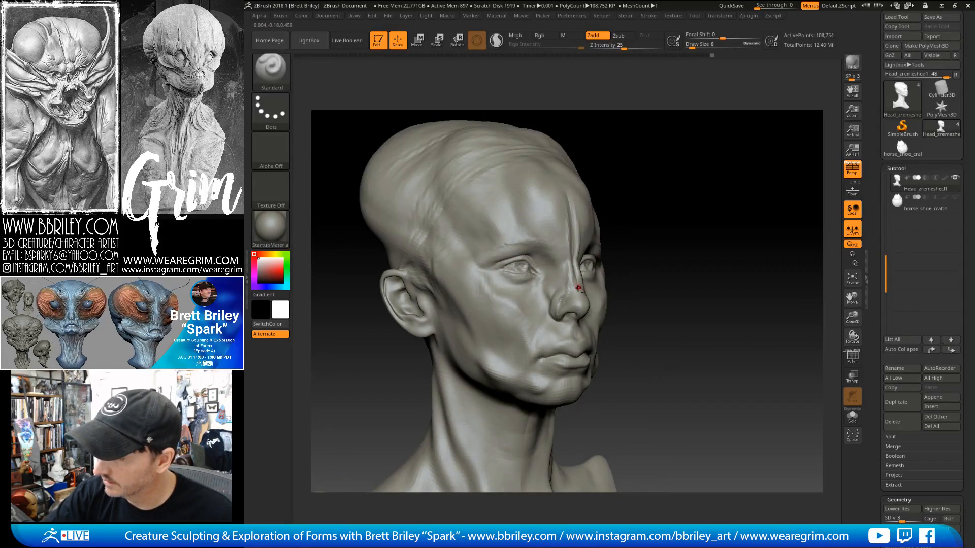
Adjust the profile of the nose tip with the Move brush at draw sizes 10 and 15.
mouse_move(669, 204)
mouse_down()
mouse_move(653, 179)
mouse_move(691, 185)
mouse_move(702, 175)
mouse_up()
key(b)
key(m)
key(v)
key(bracketright)
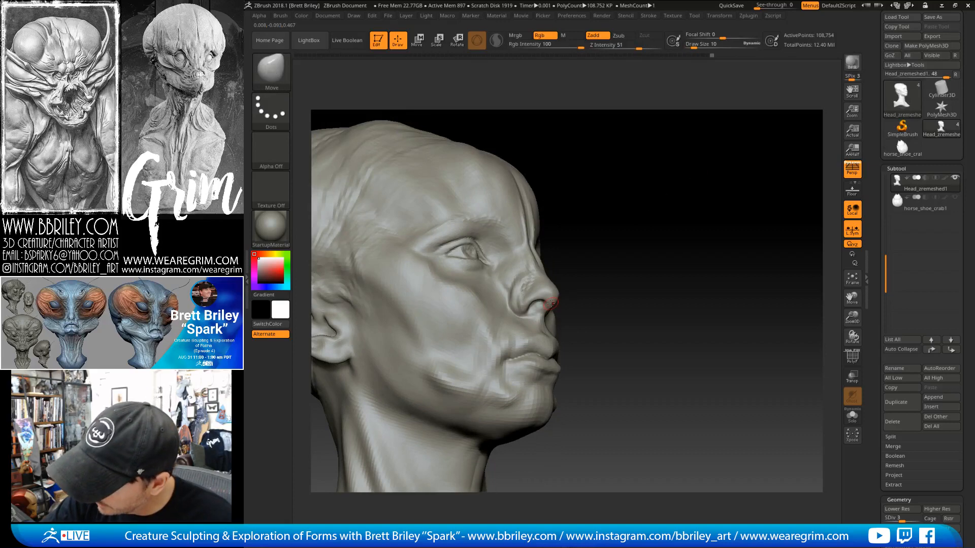
drag(592, 303, 554, 350)
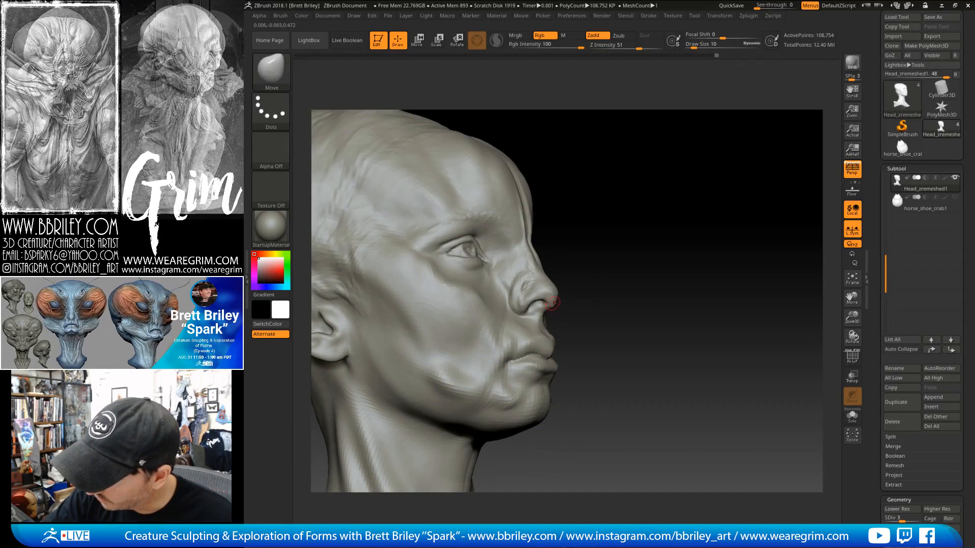
key(s)
key(Return)
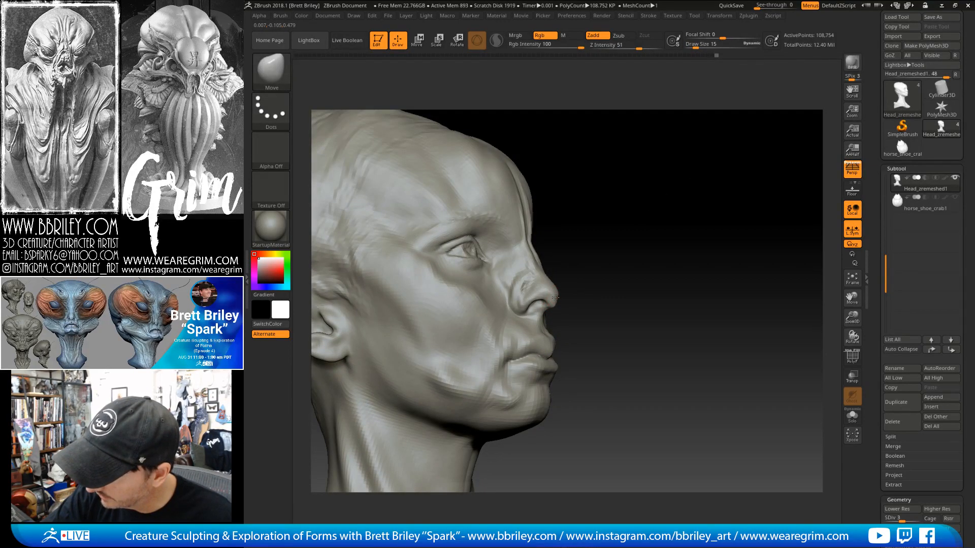
Refine the underside of the nose with the Standard brush and the TrimDynamic brush at draw size 8.
drag(587, 283, 539, 276)
key(b)
key(s)
key(t)
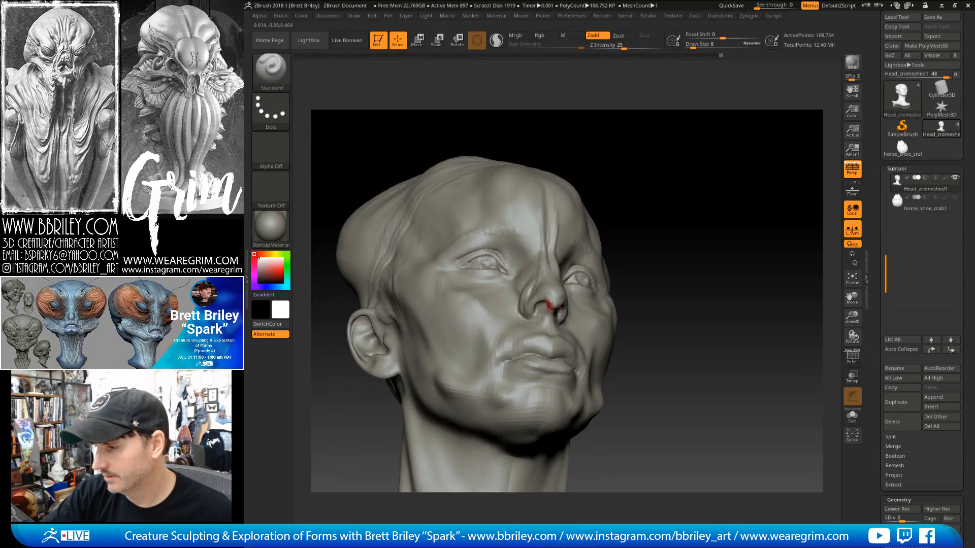
drag(650, 183, 557, 316)
key(b)
key(t)
key(d)
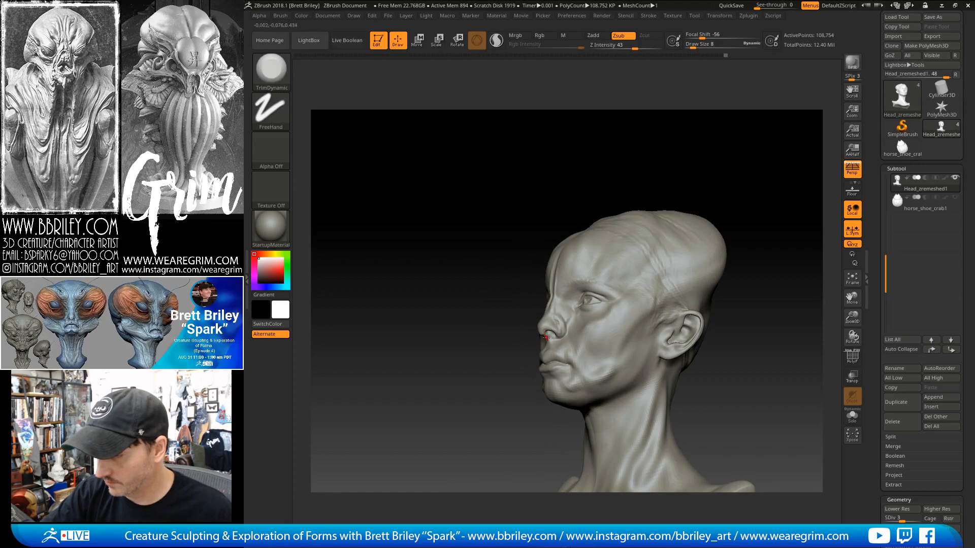
Reshape the nostril and lip profile with the Move brush at draw sizes 12 and 18.
key(b)
key(m)
key(v)
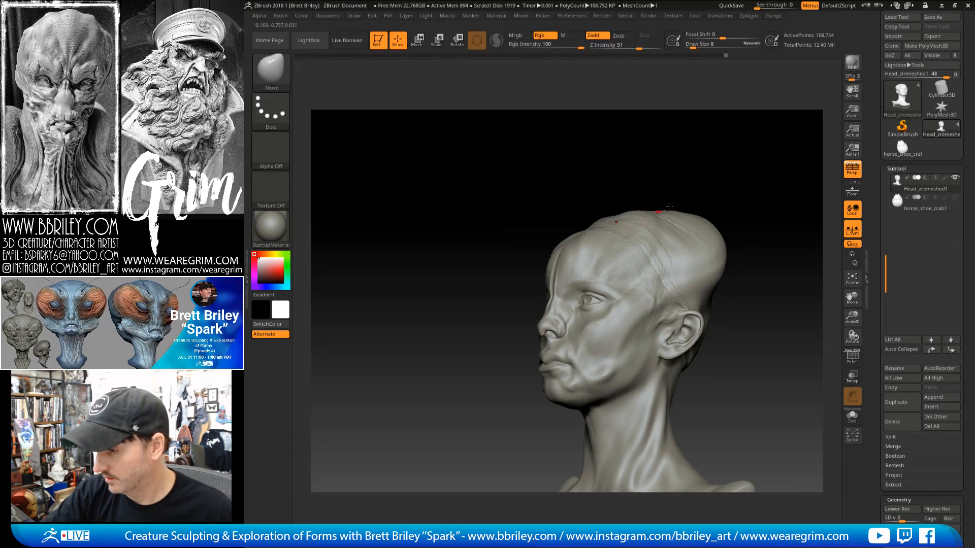
mouse_move(673, 203)
mouse_down()
mouse_move(754, 198)
mouse_move(747, 259)
mouse_up()
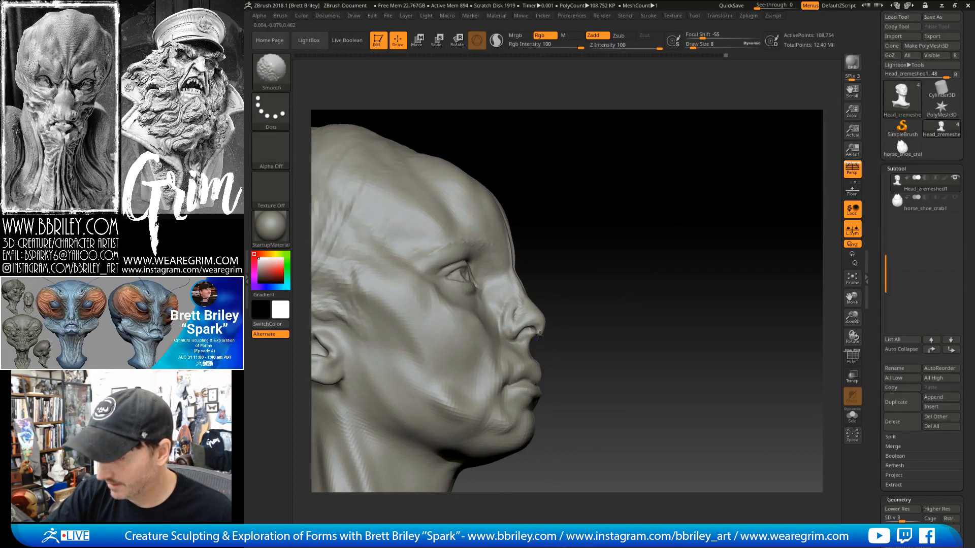
text(s12)
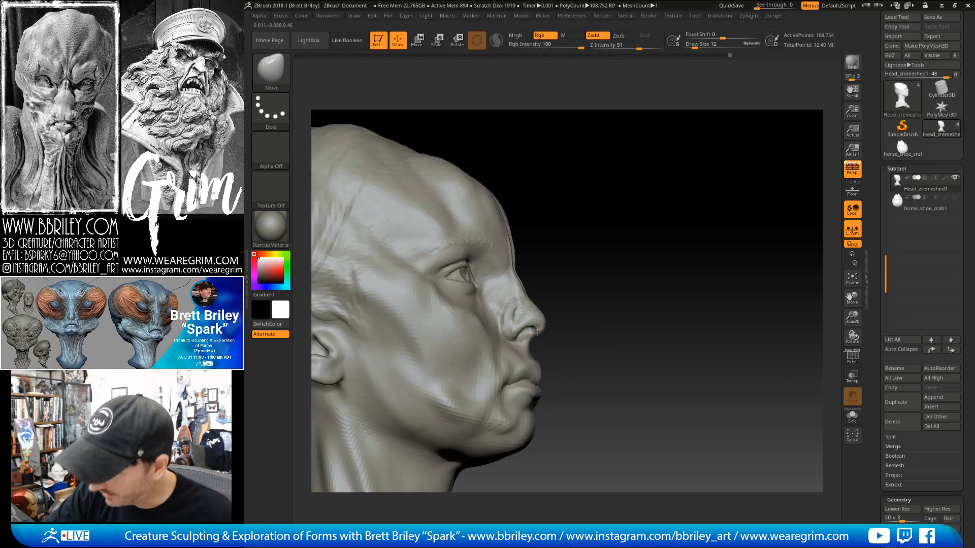
drag(525, 327, 522, 323)
drag(605, 247, 641, 245)
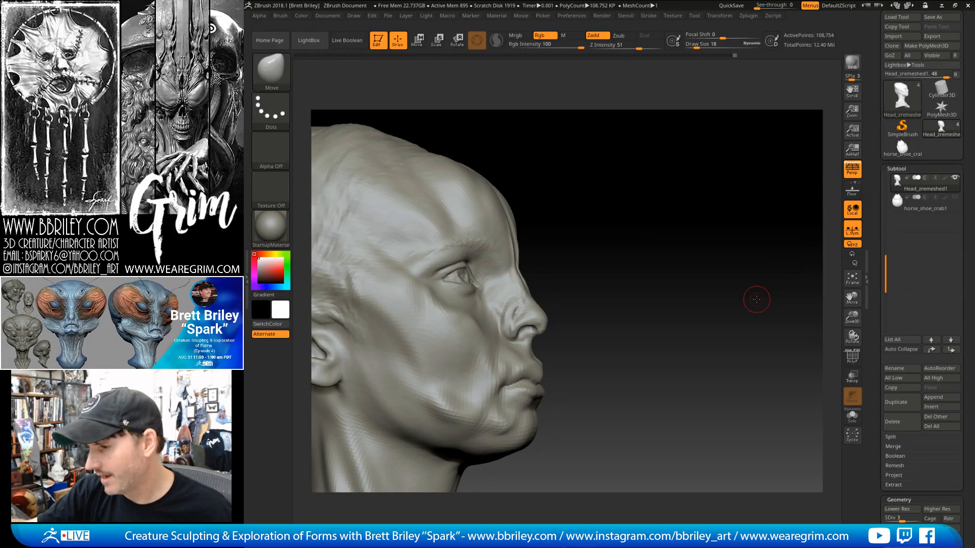
Choose the Clay brush at draw size 25 and make the horse_shoe_crab1 subtool active.
alt+drag(755, 298, 735, 264)
key(b)
key(c)
key(l)
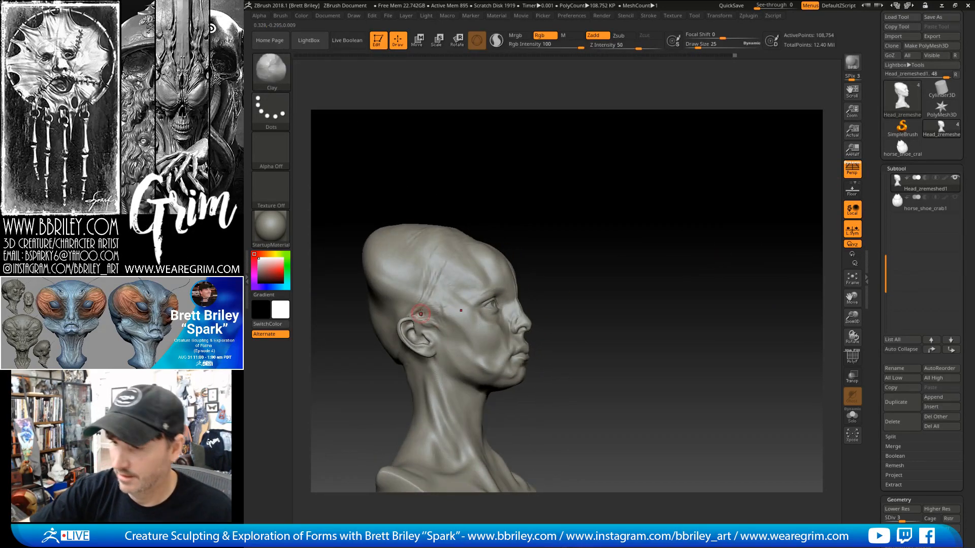
key(shift)
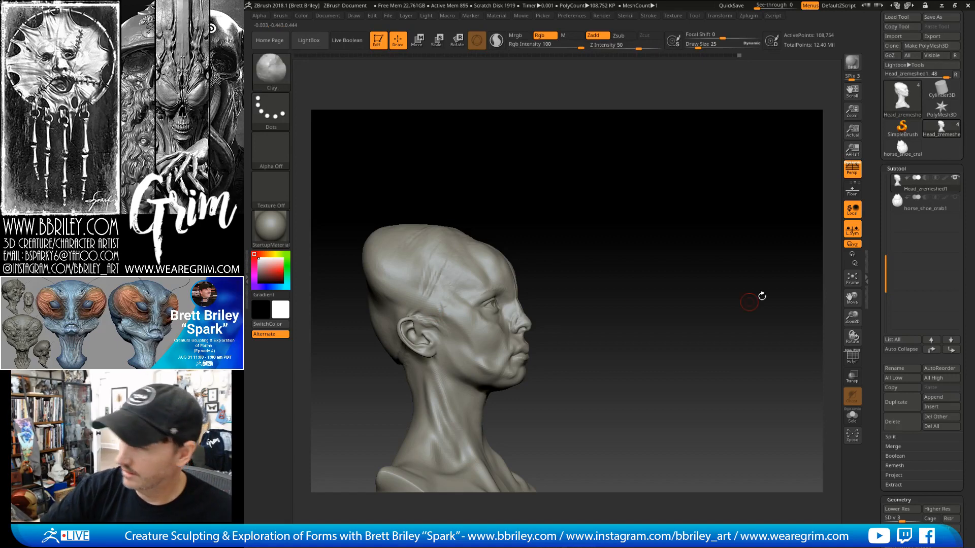
click(919, 205)
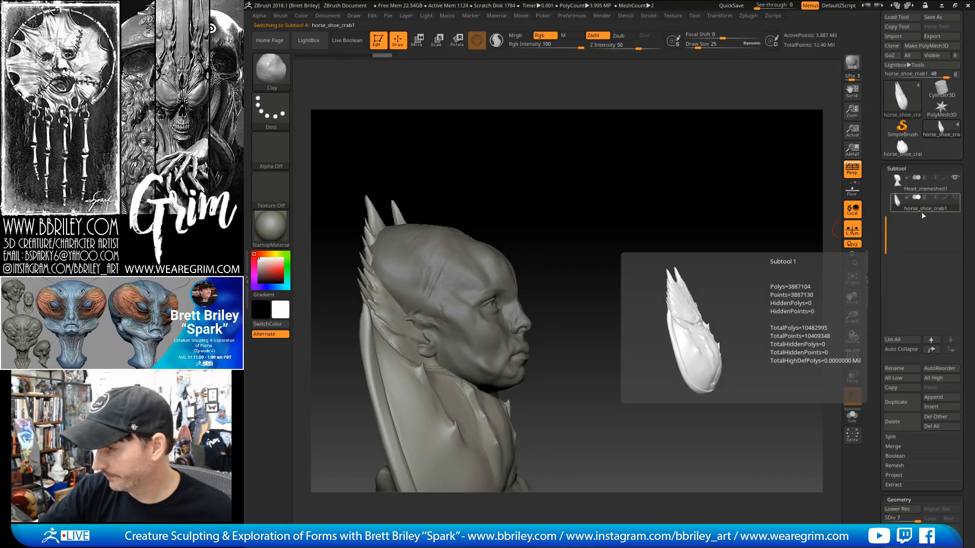
alt+drag(808, 227, 723, 197)
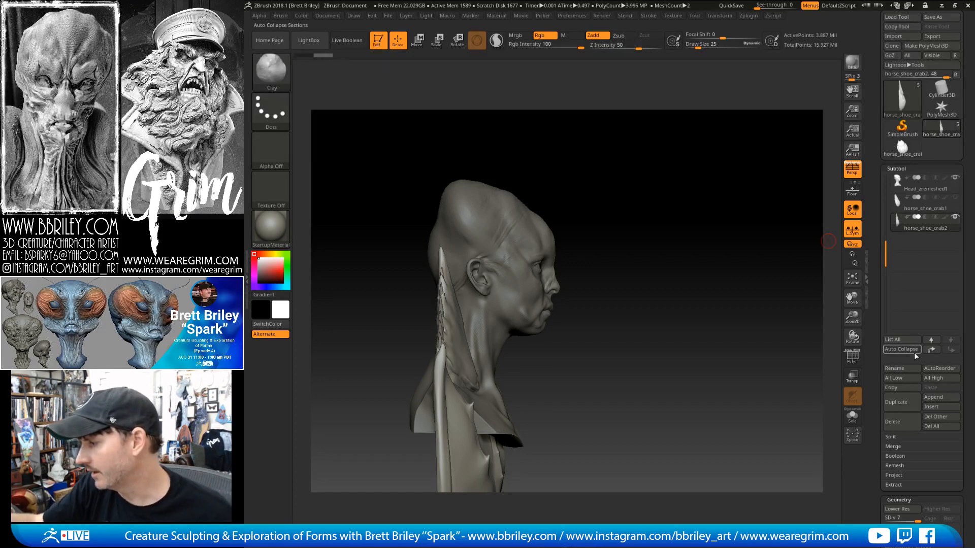
Place the horse_shoe_crab2 subtool directly below the head in the subtool order and reposition its transform gizmo.
click(930, 340)
drag(759, 309, 584, 241)
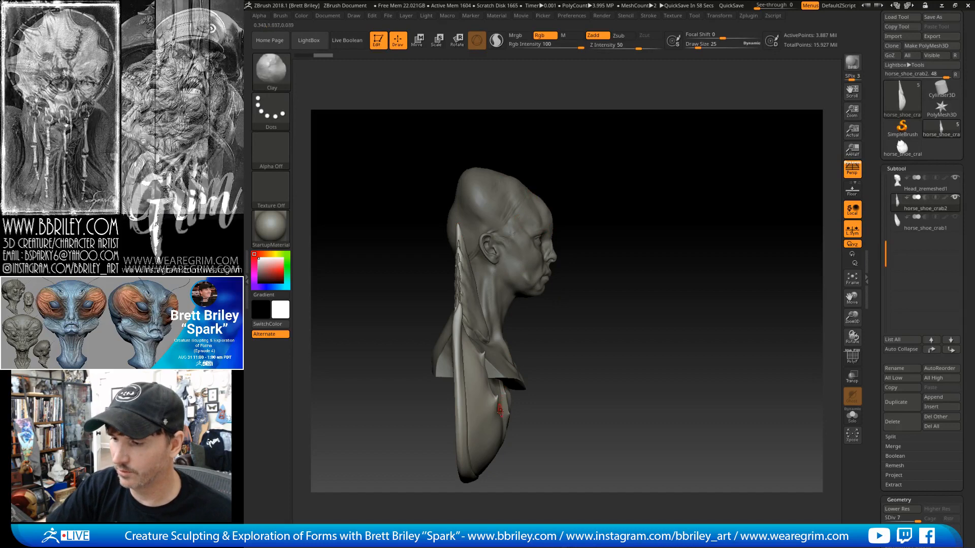
drag(610, 355, 516, 351)
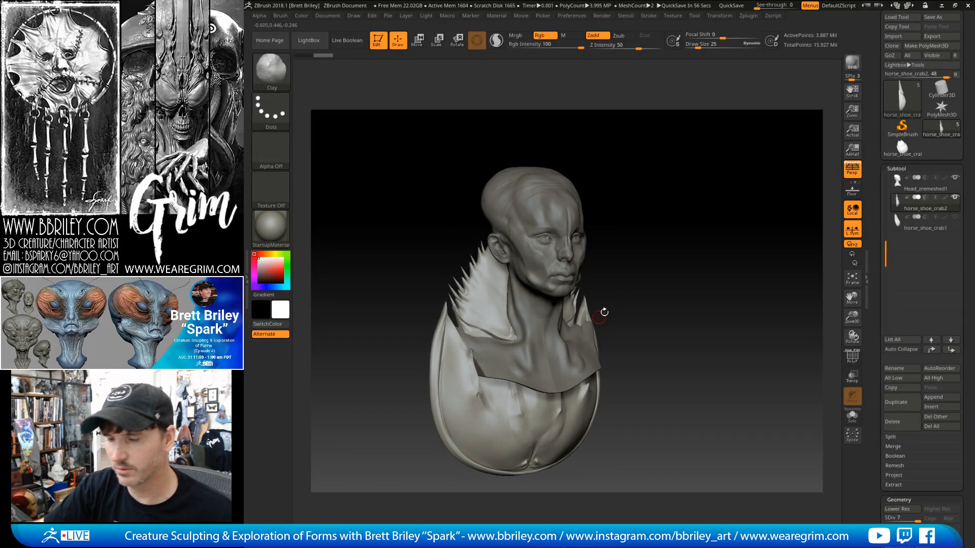
drag(604, 311, 513, 304)
key(w)
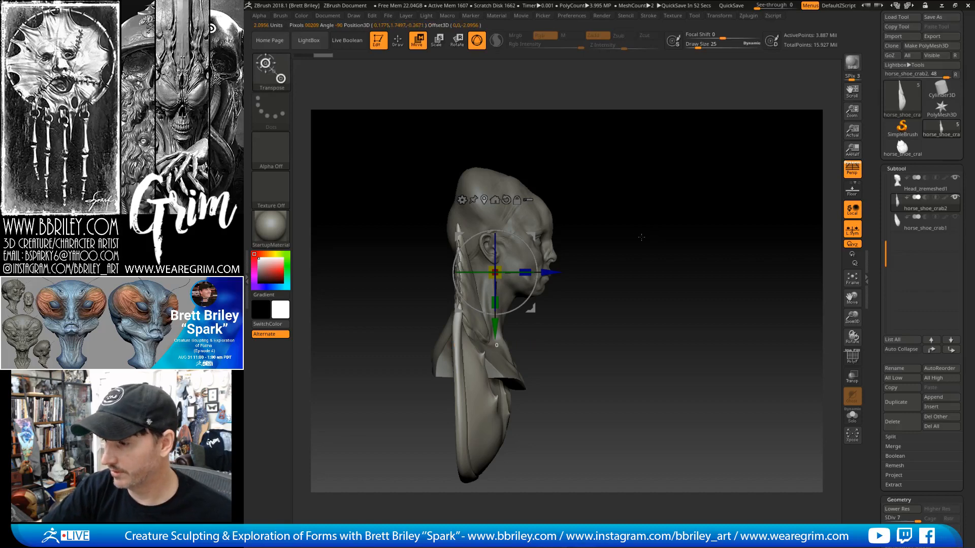
drag(641, 238, 629, 241)
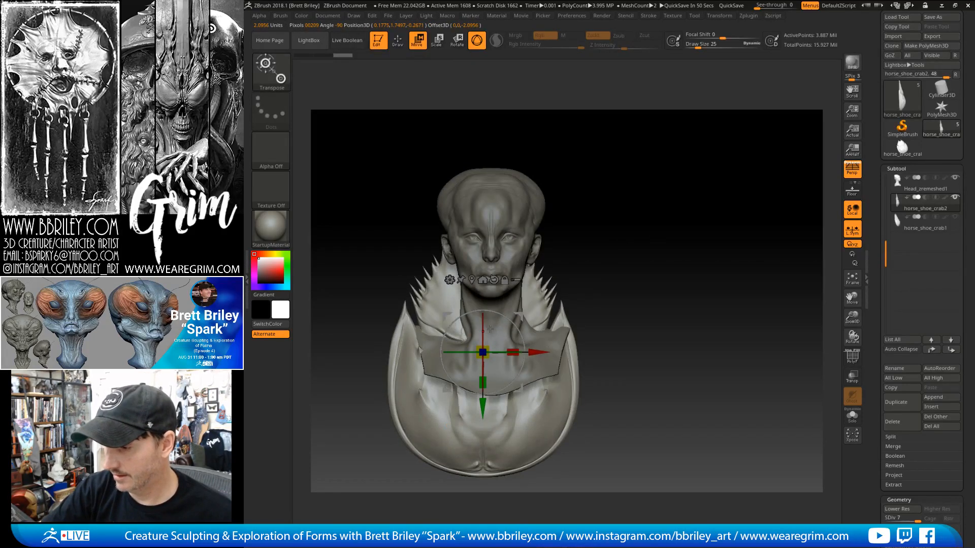
click(472, 280)
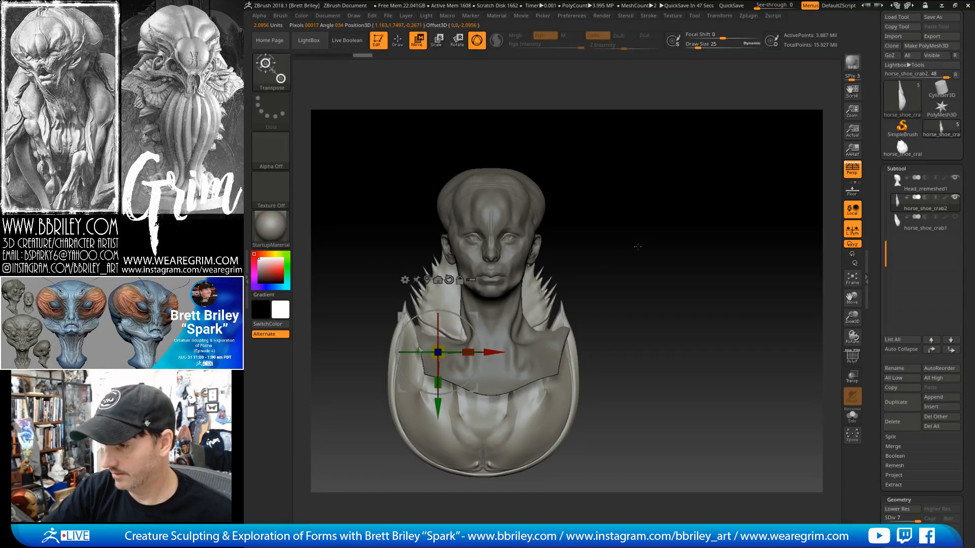
alt+drag(638, 247, 711, 202)
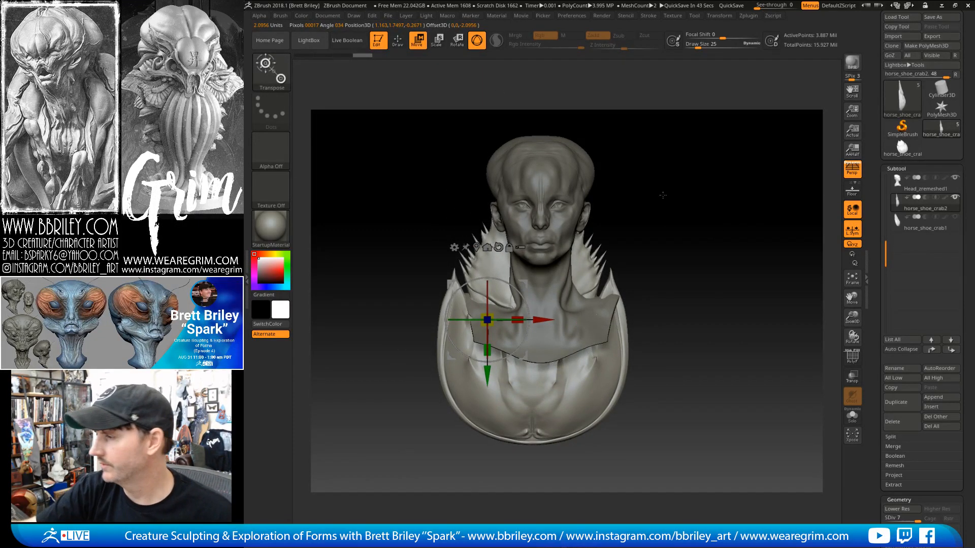
Delete the horse_shoe_crab2 subtool and make a fresh duplicate of horse_shoe_crab1.
click(903, 224)
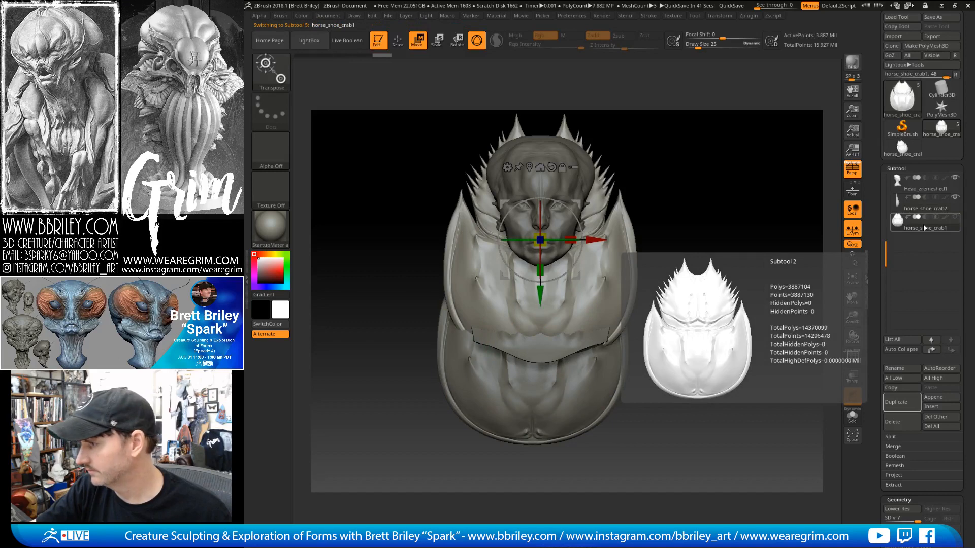
click(894, 422)
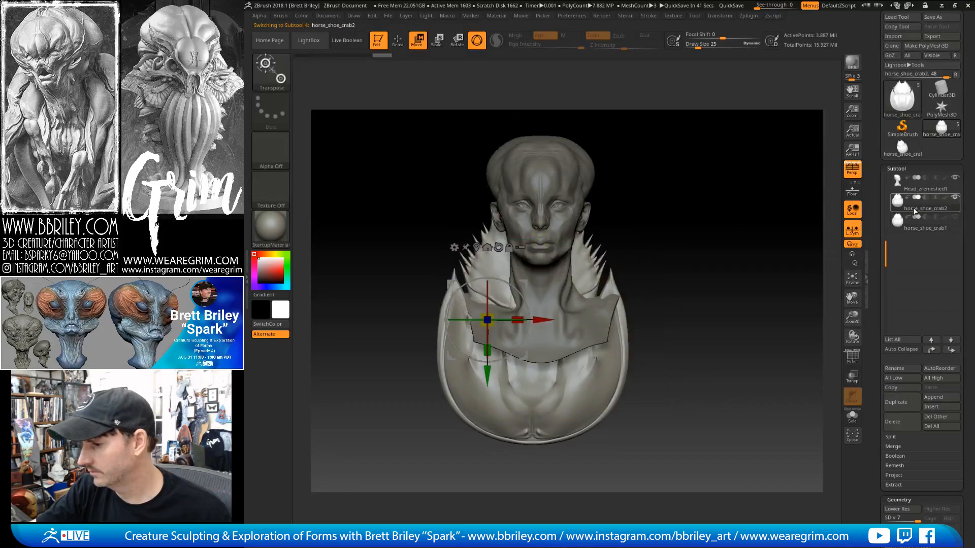
click(890, 422)
click(819, 438)
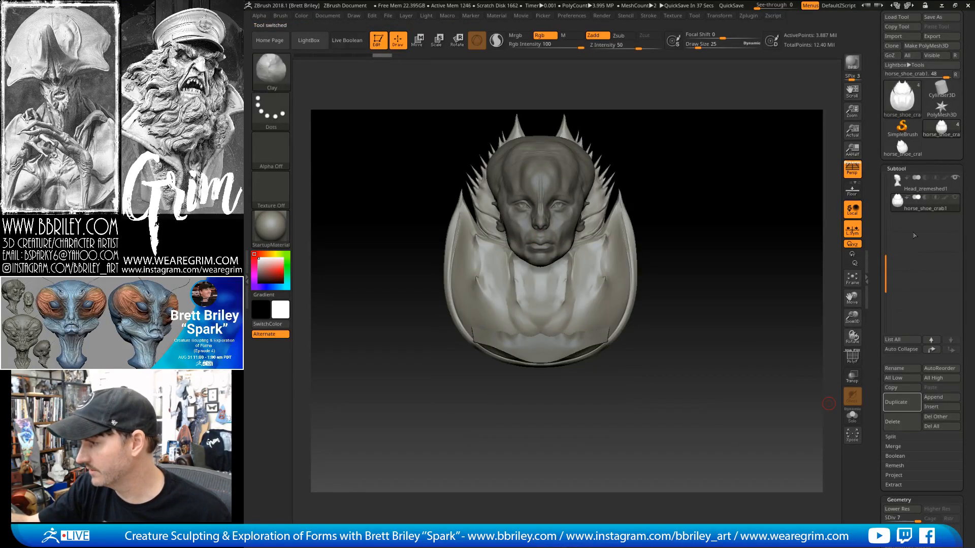
click(896, 402)
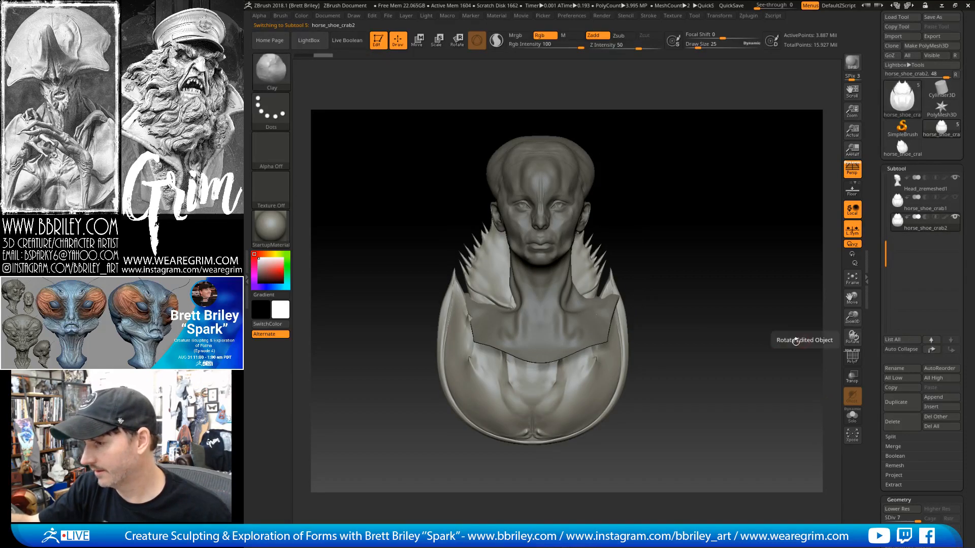
Compare the positions of horse_shoe_crab1 and its duplicate against the bust and adjust the view's perspective setting.
click(910, 209)
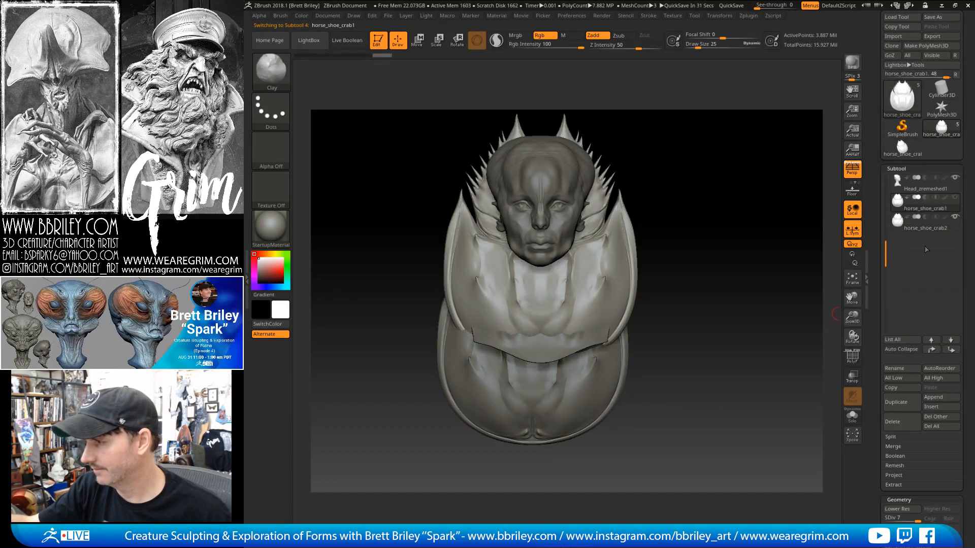
alt+drag(778, 280, 790, 311)
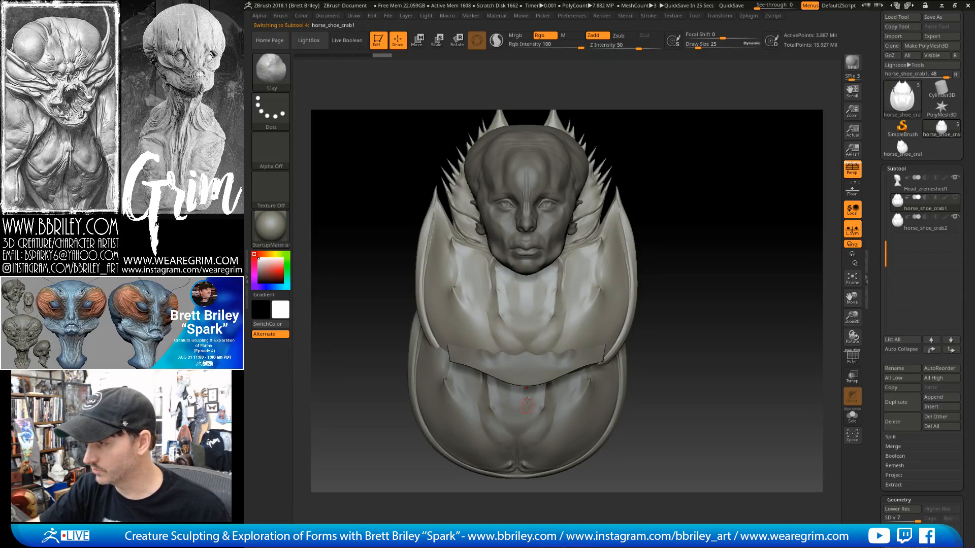
click(904, 228)
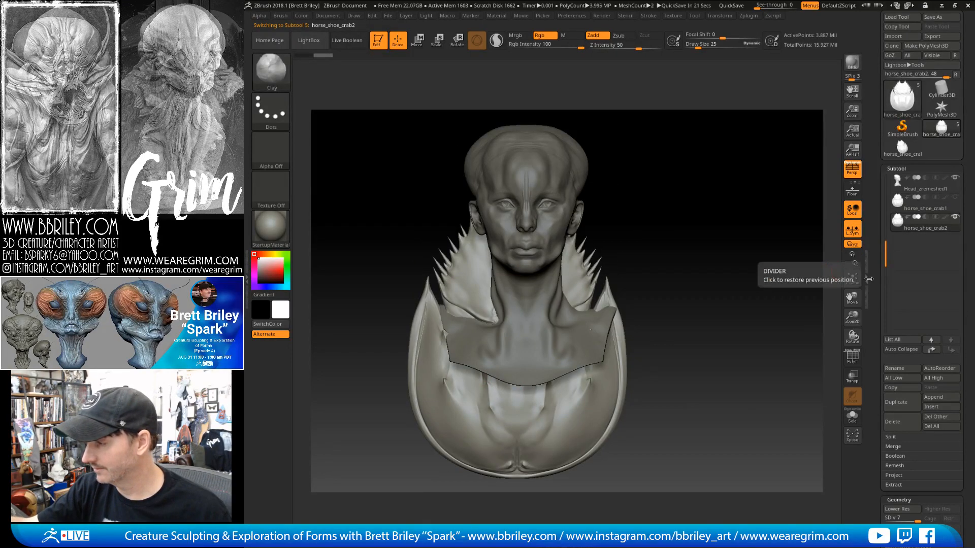
drag(875, 284, 876, 135)
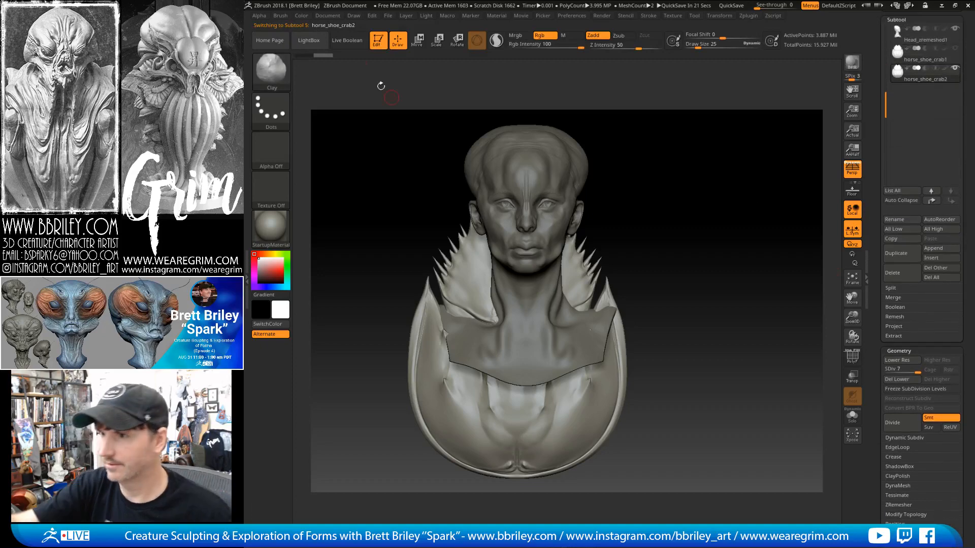
click(354, 18)
click(411, 222)
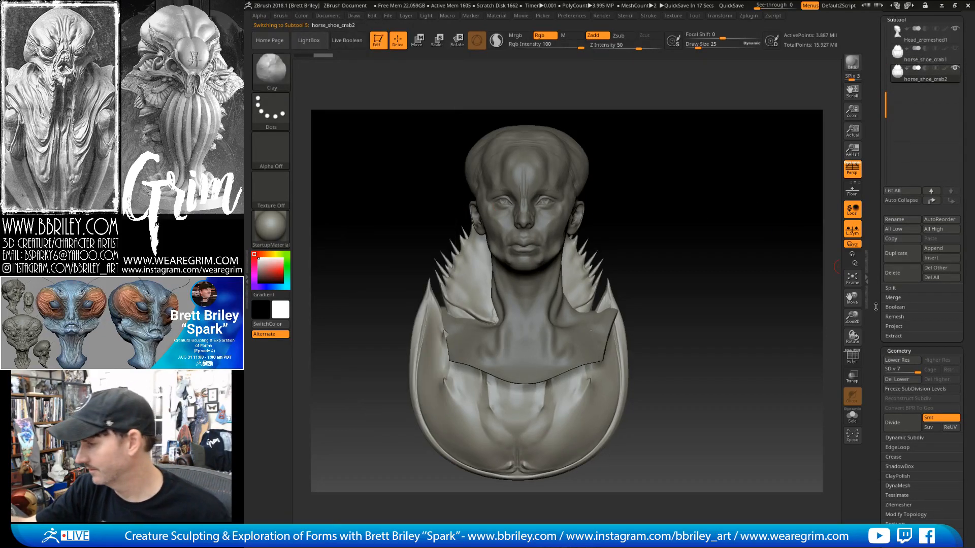
Apply the Unify deformation to the horse_shoe_crab2 subtool.
drag(881, 289, 881, 116)
drag(886, 470, 886, 243)
click(903, 243)
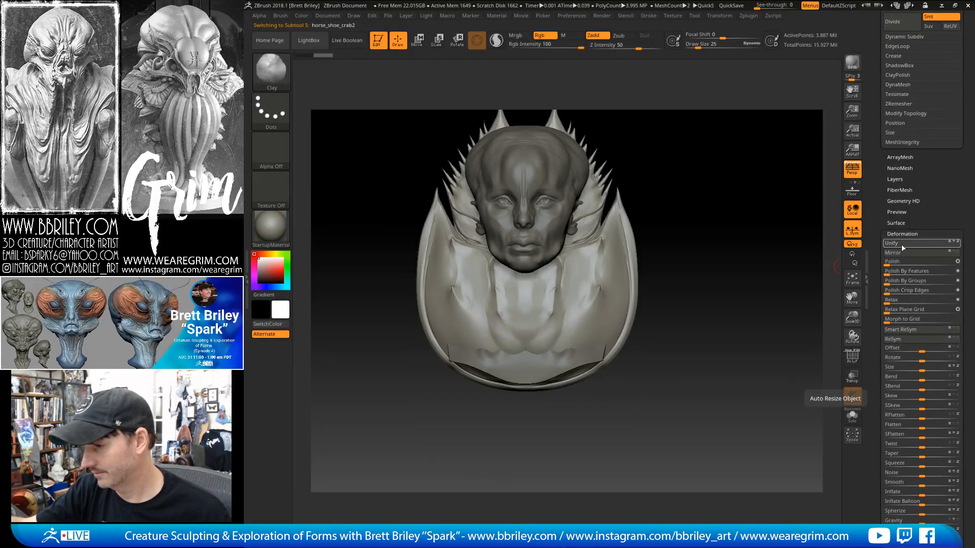
drag(882, 192, 892, 276)
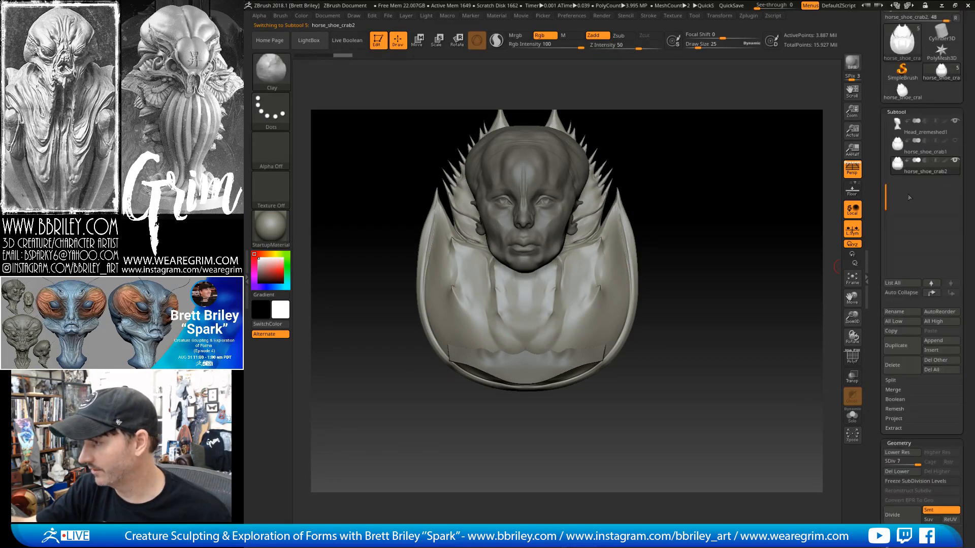
Make horse_shoe_crab1 active, hide horse_shoe_crab2 and activate the Move gizmo on the shell.
click(925, 147)
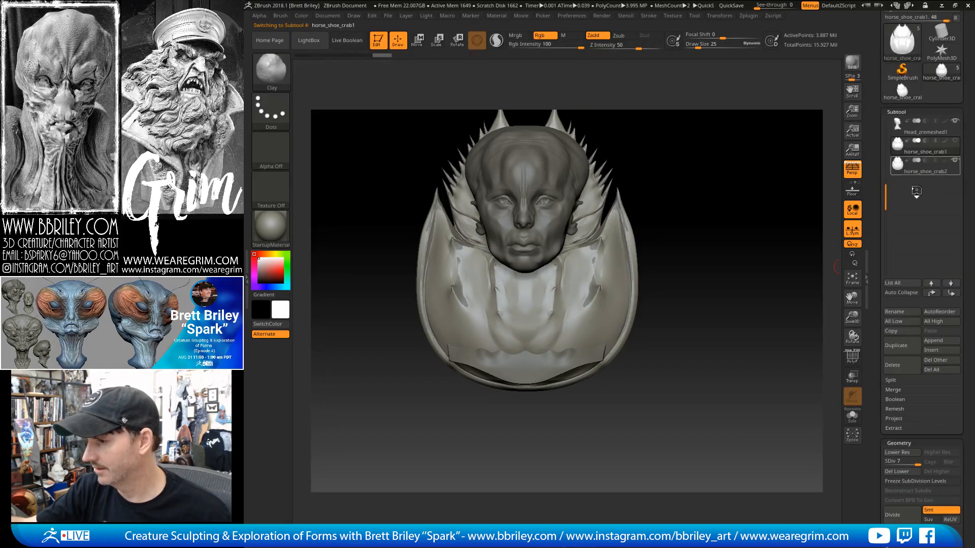
click(955, 160)
drag(648, 249, 714, 256)
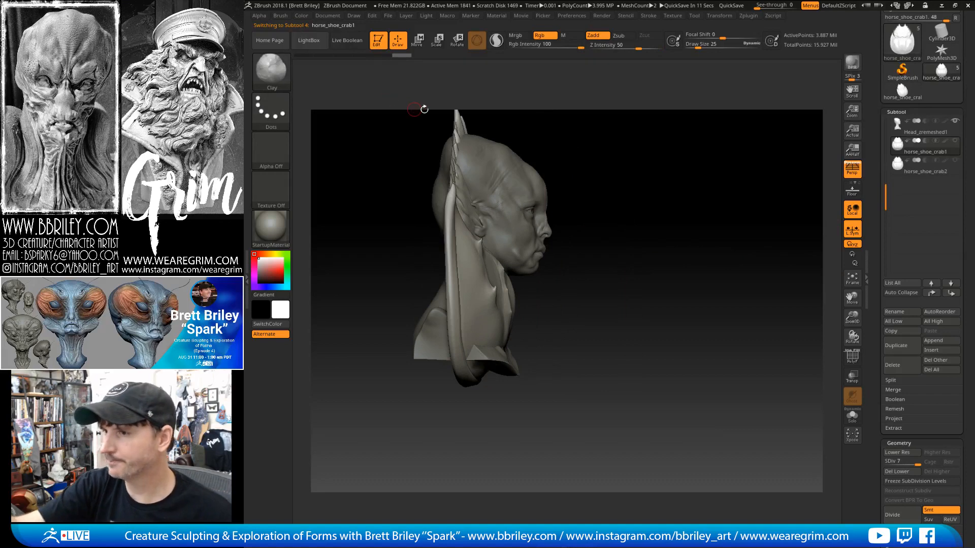
alt+drag(598, 145, 589, 226)
click(418, 40)
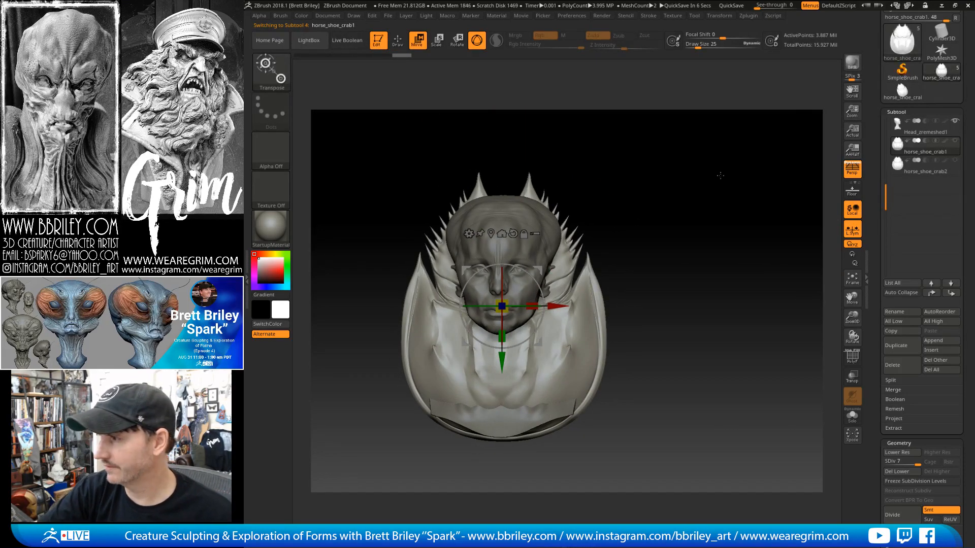
Compare the front view of the head and shell with perspective turned off and back on.
click(853, 169)
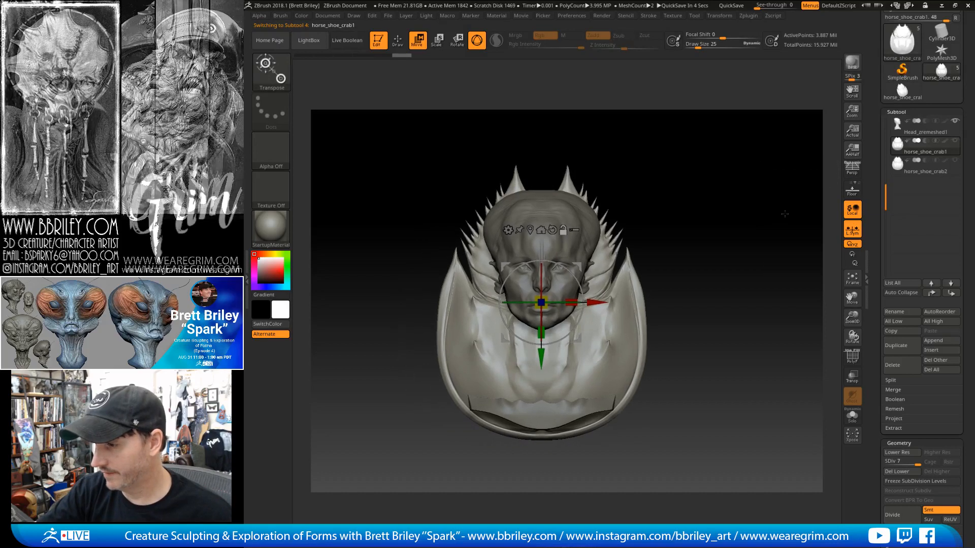
click(852, 169)
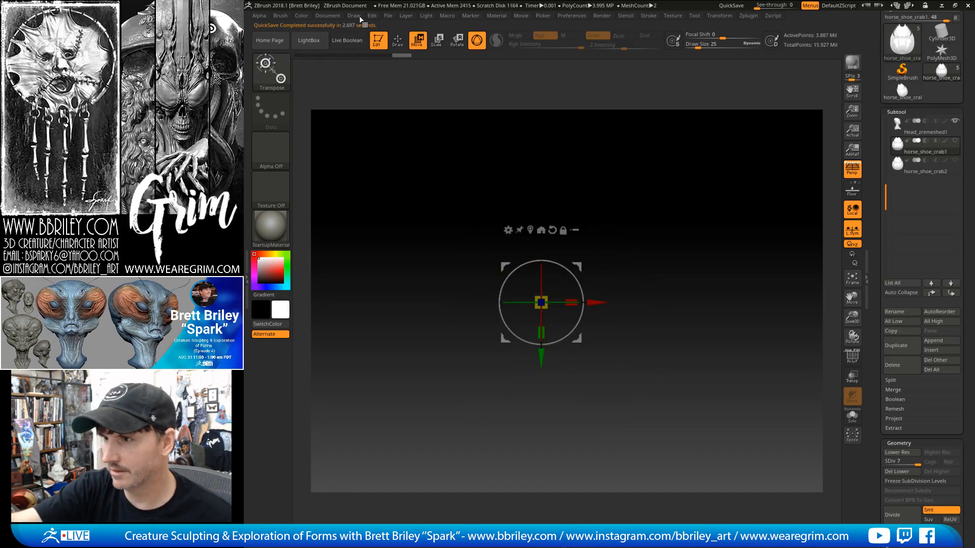
Scale the horse_shoe_crab1 shell down uniformly around the head and check its size from the side.
mouse_move(360, 17)
click(415, 225)
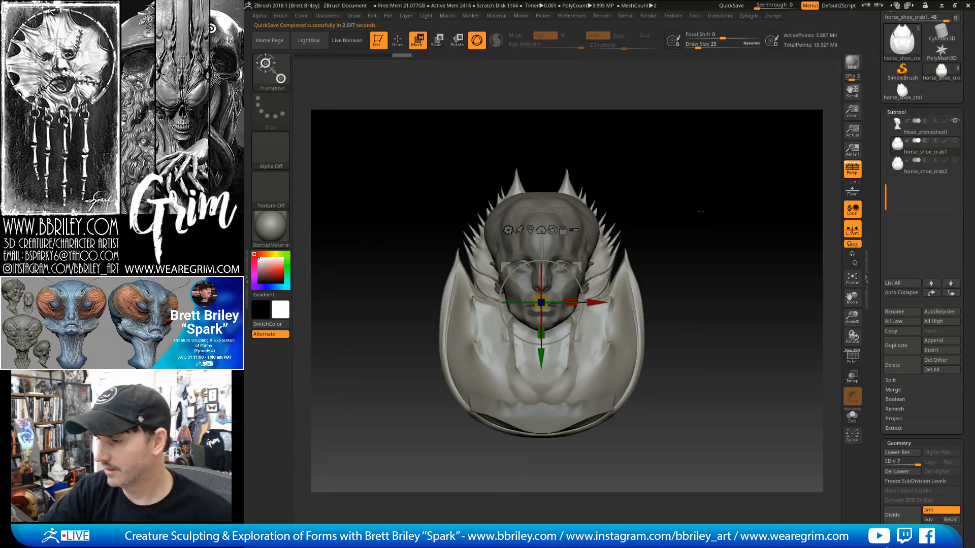
mouse_move(700, 211)
shift+mouse_down()
mouse_move(753, 211)
mouse_move(707, 220)
shift+mouse_up()
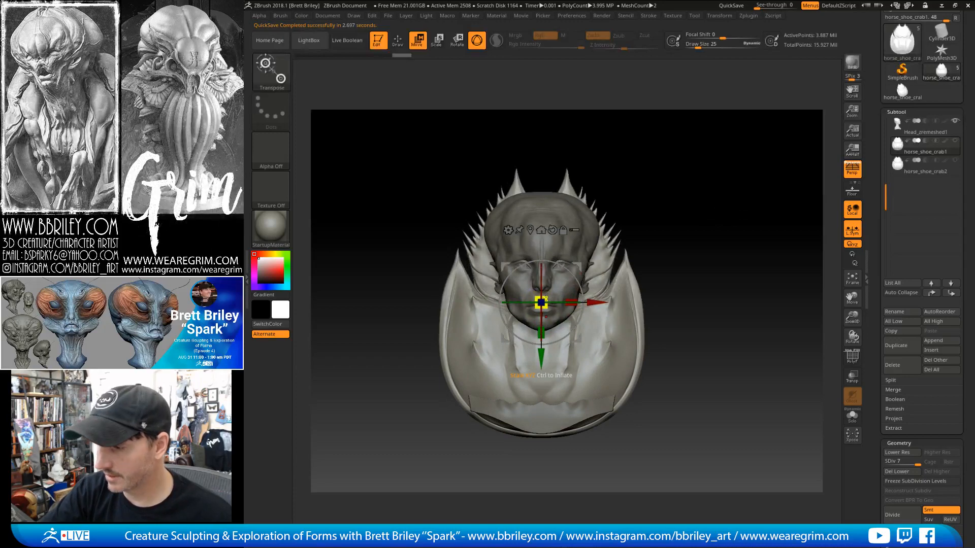
drag(545, 299, 517, 334)
shift+drag(685, 258, 736, 260)
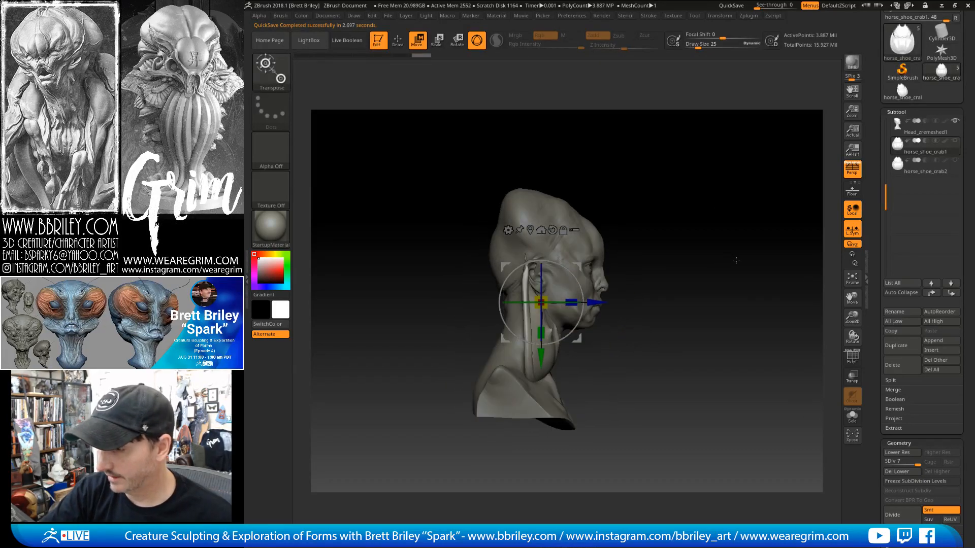
Rotate and move the shell so it sits at a backward tilt against the rear of the skull.
drag(560, 340, 531, 192)
mouse_move(696, 176)
mouse_down()
mouse_move(648, 175)
mouse_move(683, 284)
mouse_move(702, 188)
mouse_up()
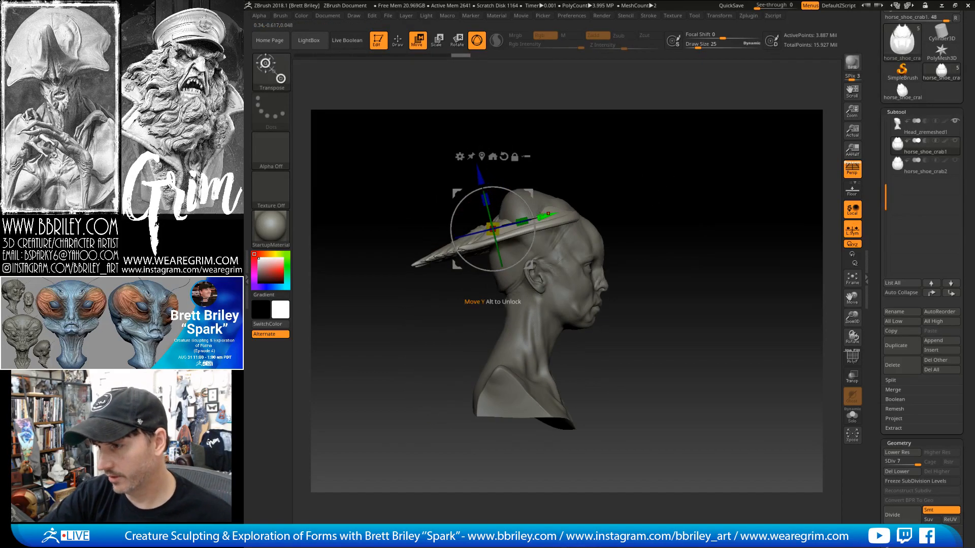
drag(524, 201, 528, 225)
drag(669, 176, 552, 199)
drag(560, 262, 541, 239)
Lower the shell to subdivision level 3 and stretch its thickness along its depth axis.
key(shift+d)
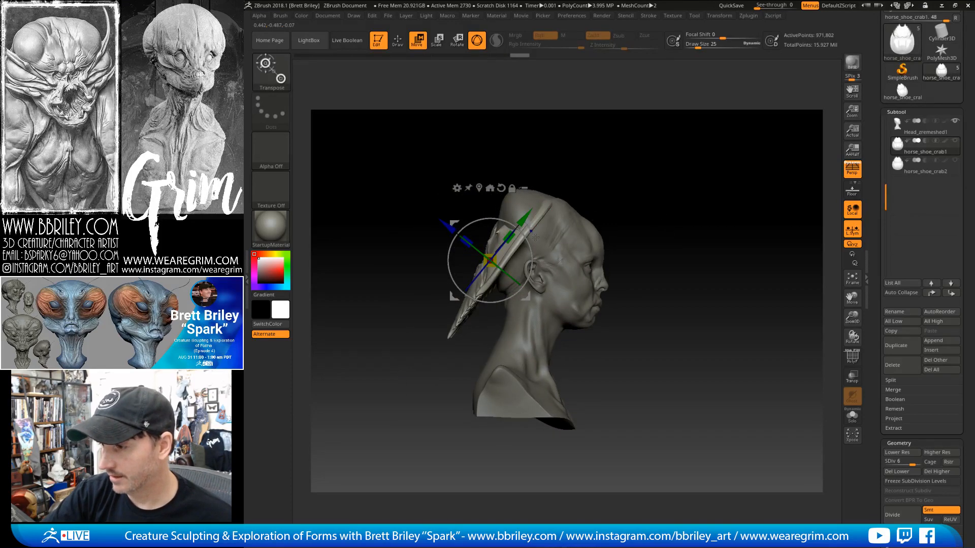
key(shift+d)
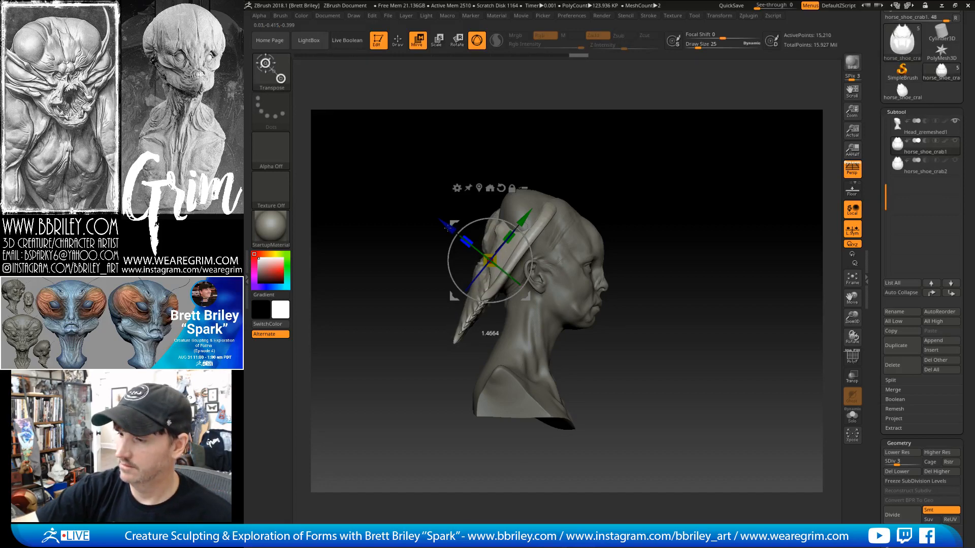
mouse_move(619, 157)
mouse_down()
mouse_move(625, 192)
mouse_move(538, 200)
mouse_up()
Pull the shell's rim into shape around the skull with the Move brush at draw size 244.
key(q)
click(717, 45)
mouse_move(609, 172)
mouse_down()
mouse_move(574, 201)
mouse_move(625, 169)
mouse_up()
key(bracketright)
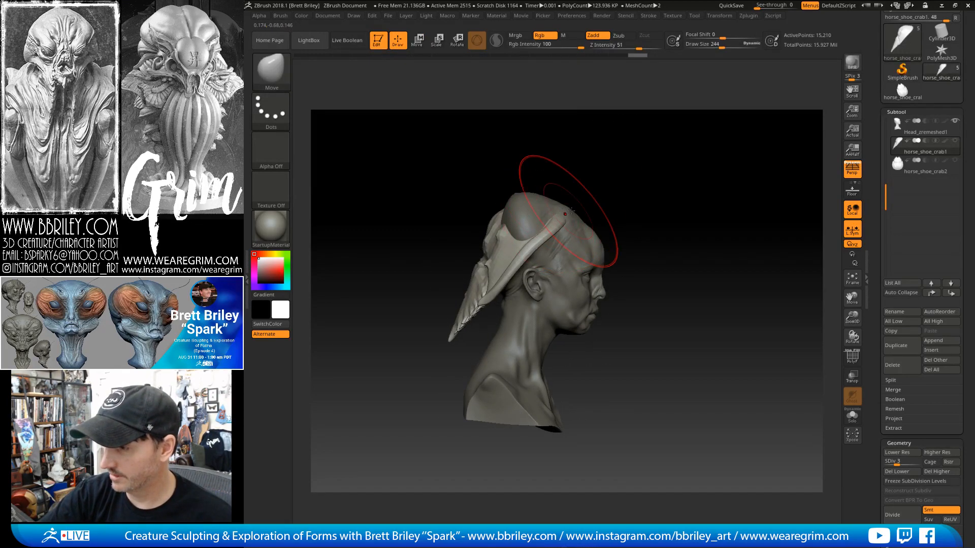
Isolate the shell, curve its dome and spiked rear with the Move brush at draw size 174, and show the head again.
click(852, 415)
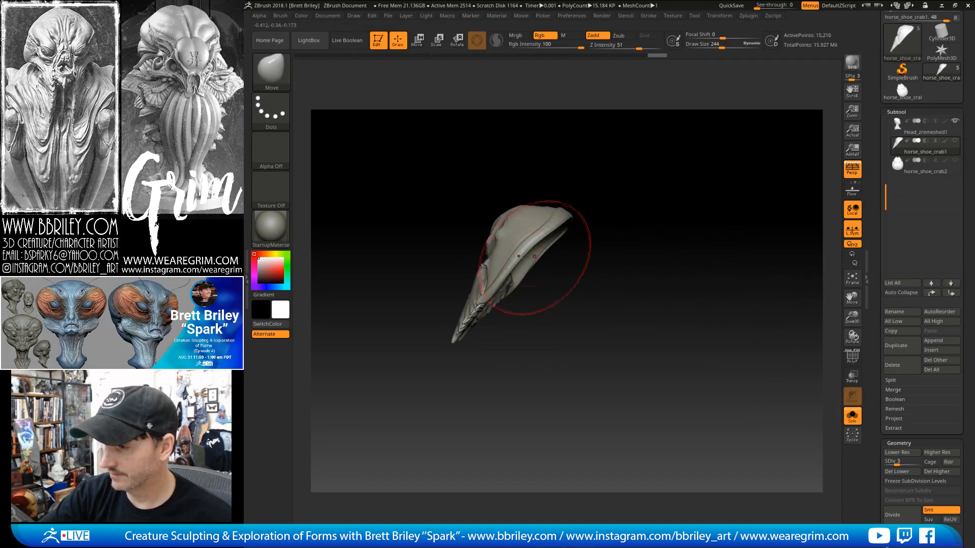
drag(835, 407, 644, 253)
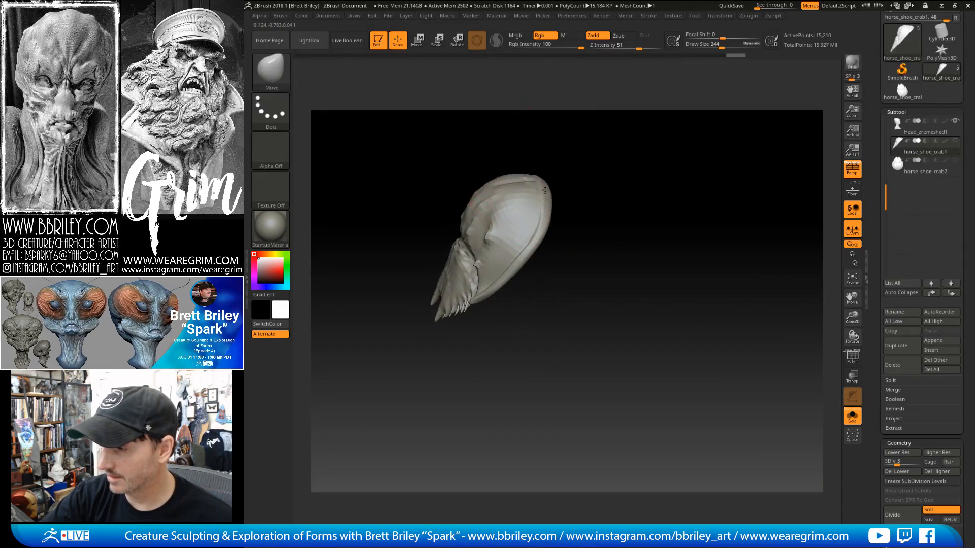
key(s)
mouse_move(562, 174)
mouse_down()
mouse_move(512, 216)
mouse_move(509, 264)
mouse_move(620, 167)
mouse_up()
key([)
mouse_move(533, 239)
mouse_down()
mouse_move(487, 256)
mouse_move(447, 254)
mouse_up()
key(])
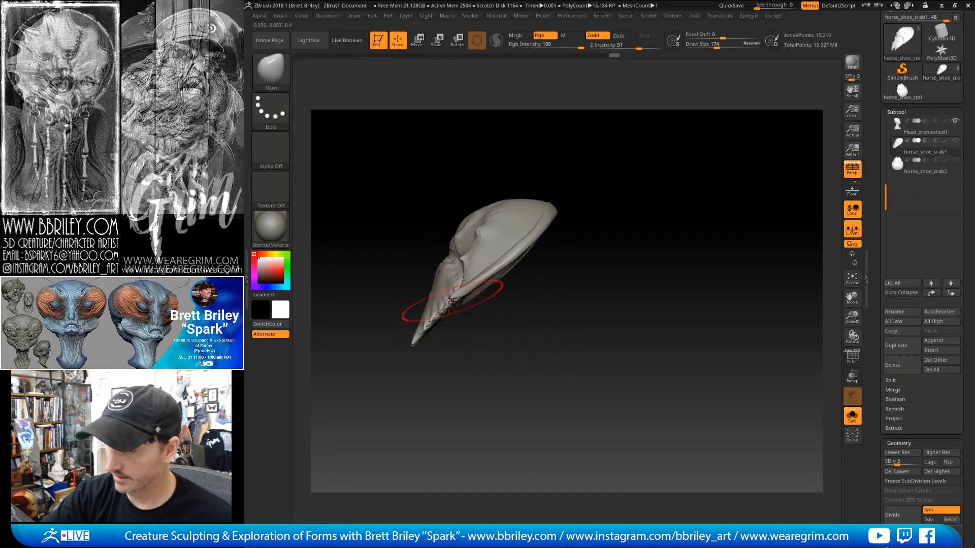
drag(570, 304, 845, 405)
click(852, 416)
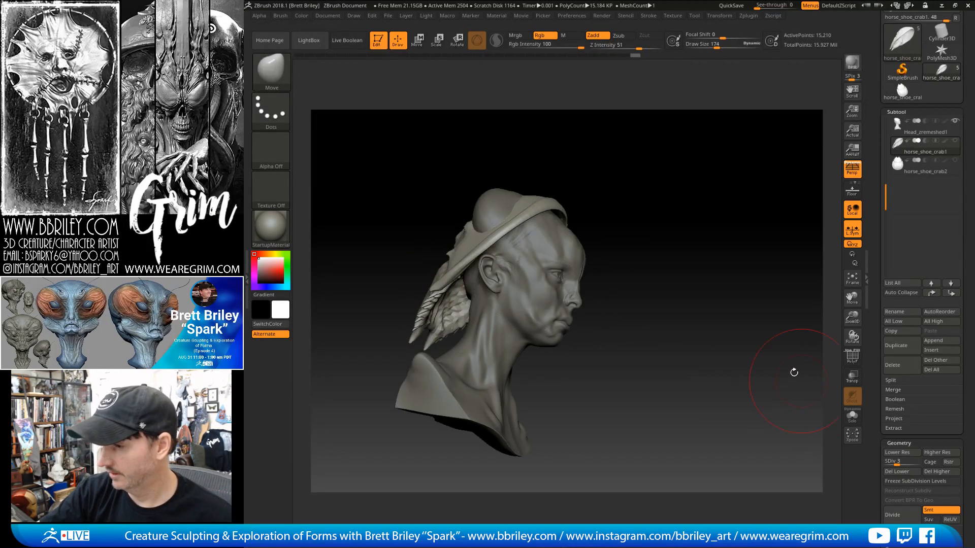
Rotate and move the shell with the gizmo so its rim wraps the back of the skull and its spikes flare backward.
drag(795, 372, 508, 145)
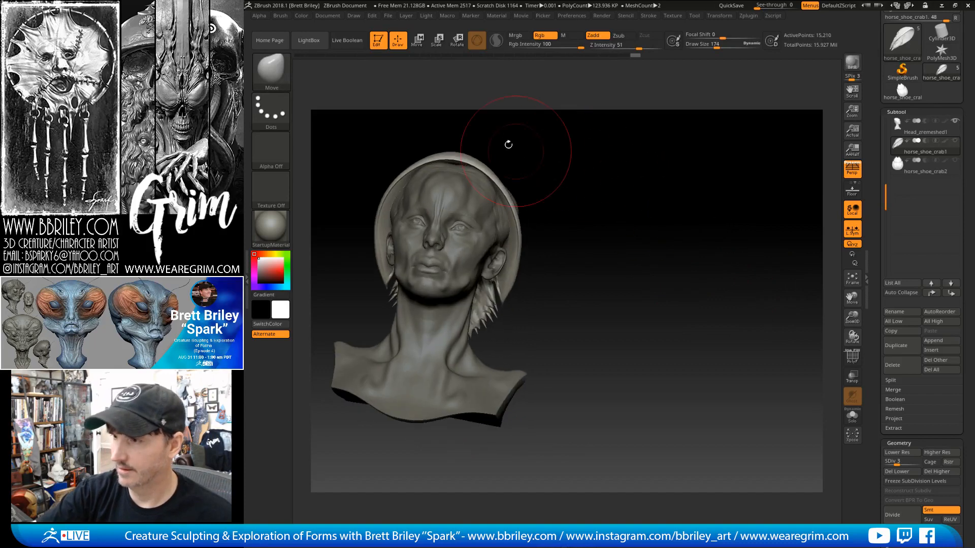
key(w)
drag(451, 254, 447, 262)
drag(549, 239, 704, 228)
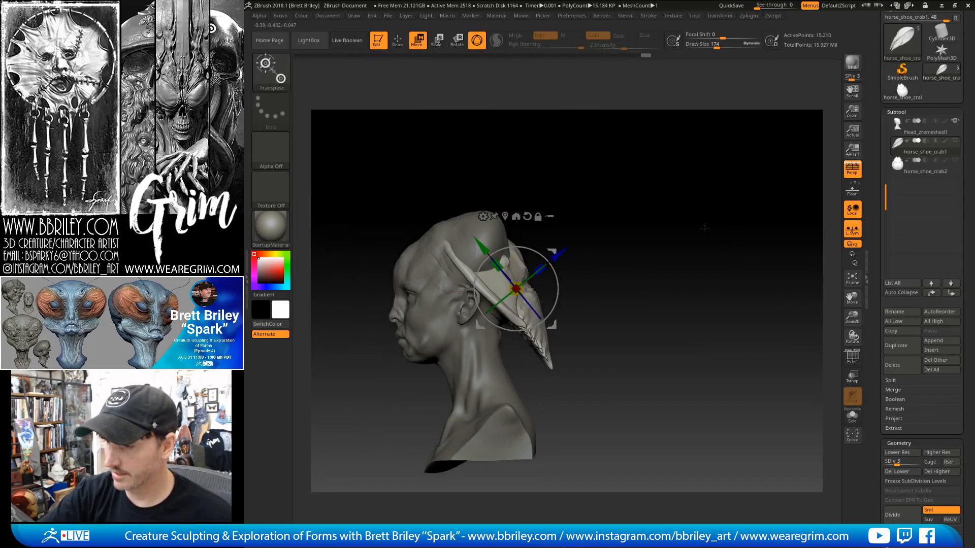
drag(546, 317, 505, 232)
mouse_move(657, 197)
mouse_down()
mouse_move(641, 214)
mouse_move(620, 187)
mouse_move(620, 209)
mouse_move(668, 202)
mouse_move(653, 211)
mouse_up()
mouse_move(535, 202)
mouse_down()
mouse_move(541, 209)
mouse_move(533, 200)
mouse_up()
drag(579, 175, 574, 202)
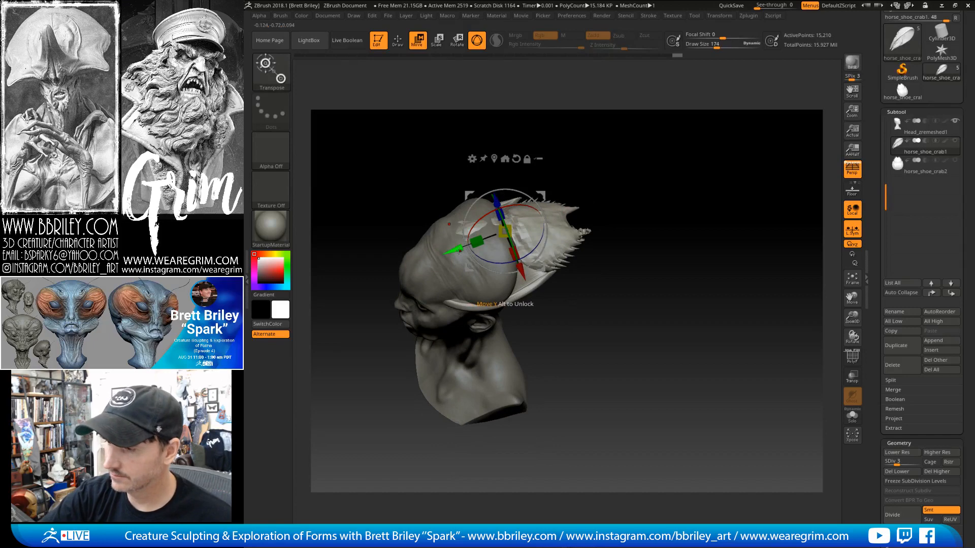
drag(459, 249, 465, 247)
mouse_move(642, 190)
mouse_down()
mouse_move(668, 142)
mouse_move(707, 158)
mouse_move(599, 264)
mouse_up()
Turn on the shell's visibility with the head active, and make horse_shoe_crab1 the active subtool again.
key(q)
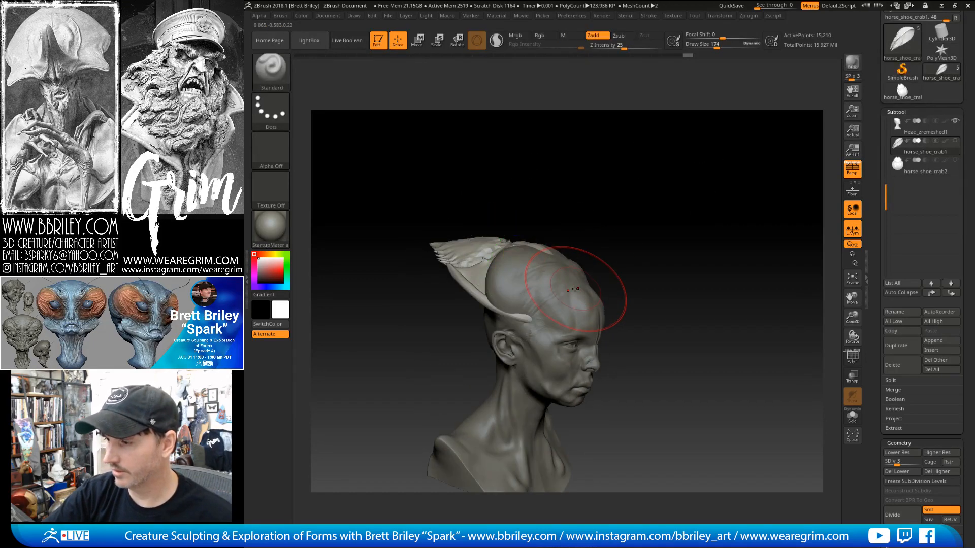
alt+click(572, 289)
mouse_move(647, 233)
mouse_down()
mouse_move(753, 206)
mouse_move(781, 226)
mouse_move(682, 233)
mouse_up()
click(955, 141)
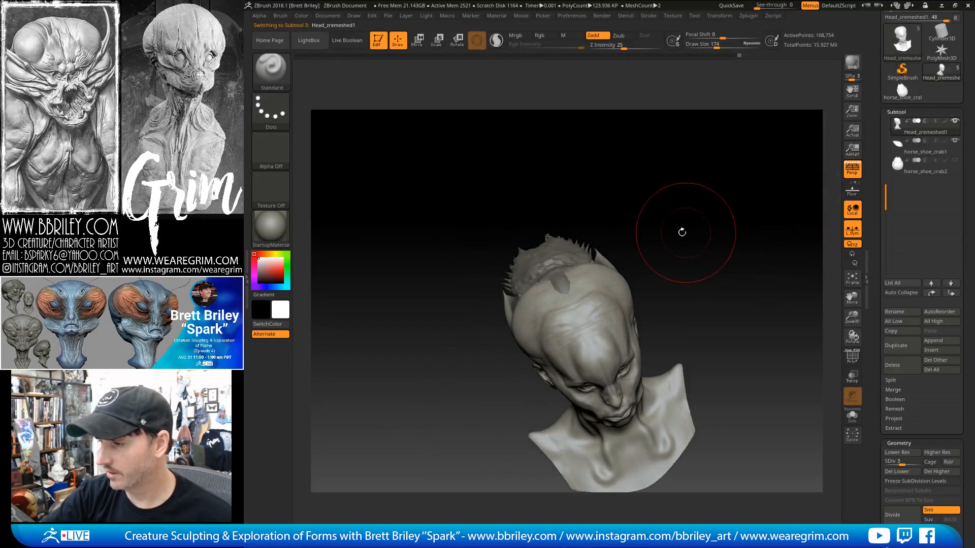
alt+click(567, 250)
drag(630, 206, 648, 230)
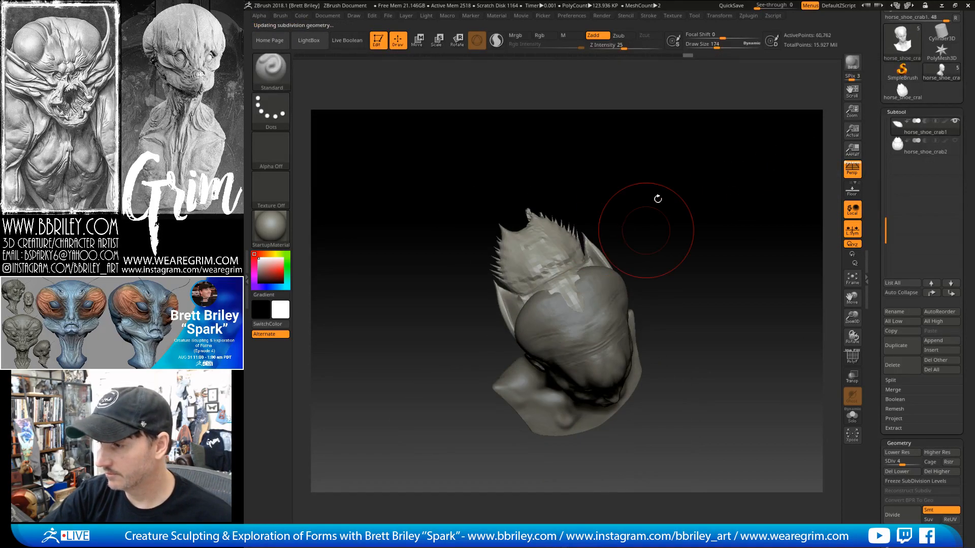
Raise the shell to subdivision level 5 and set the brush draw size to 83.
key(d)
mouse_move(672, 192)
mouse_down()
mouse_move(670, 202)
mouse_move(638, 189)
mouse_move(662, 200)
mouse_move(644, 263)
mouse_up()
key(s)
drag(565, 174, 560, 146)
key(s)
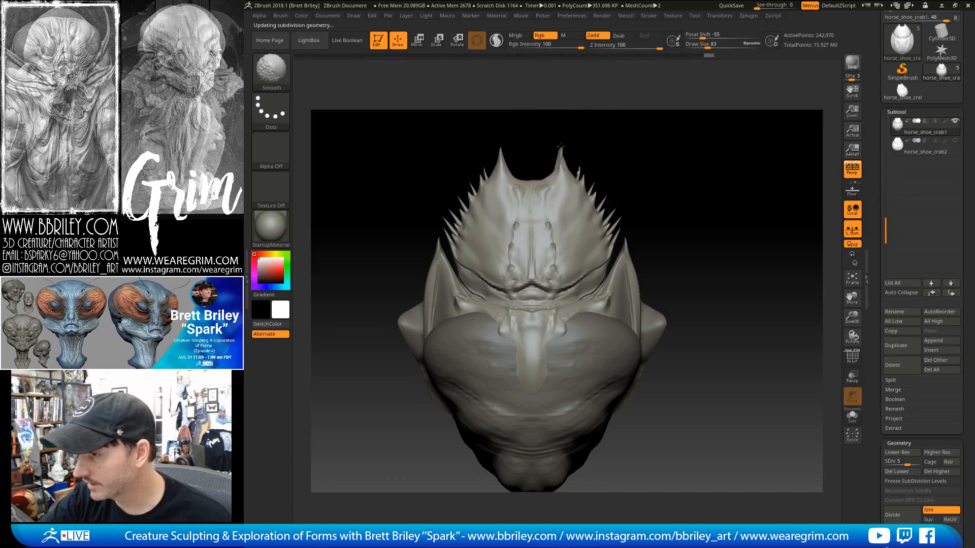
alt+drag(648, 163, 641, 146)
Isolate the shell at subdivision level 3, mask one half of it and realign its symmetry with ReSym.
click(854, 415)
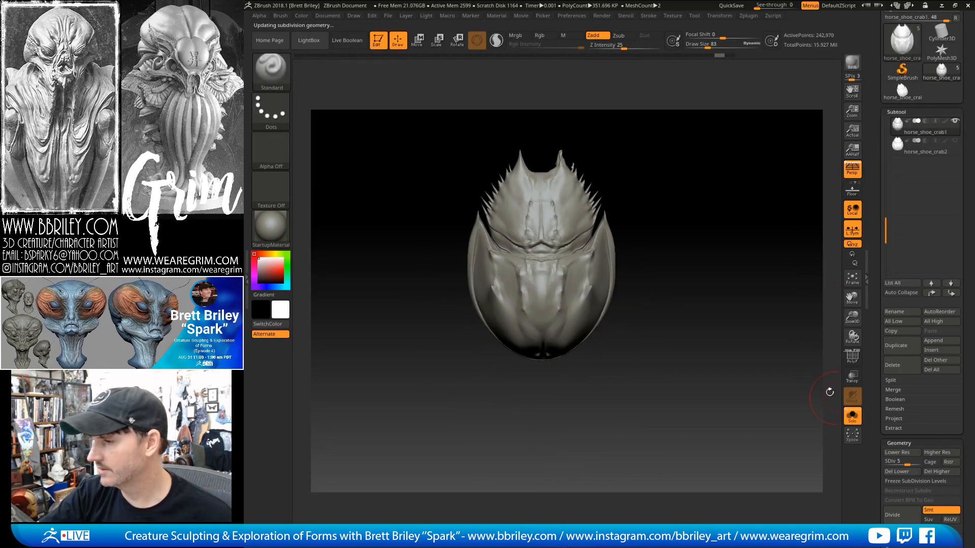
key(shift+d)
key(shift+d)
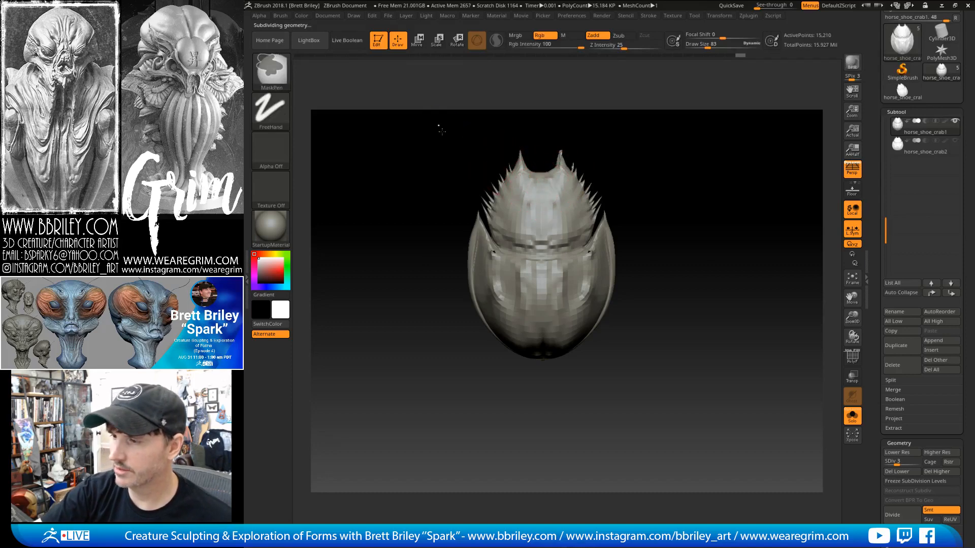
ctrl+drag(439, 125, 540, 421)
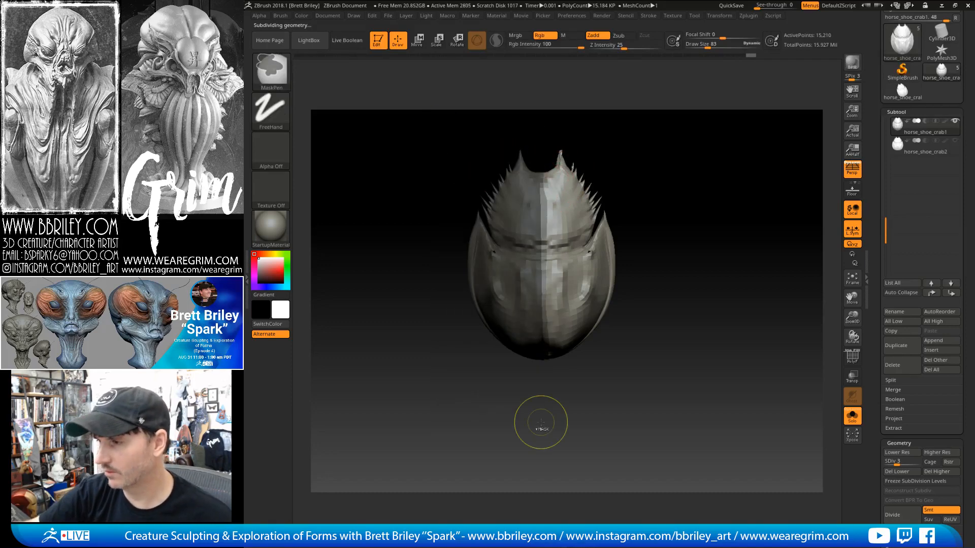
scroll(889, 282, down, 10)
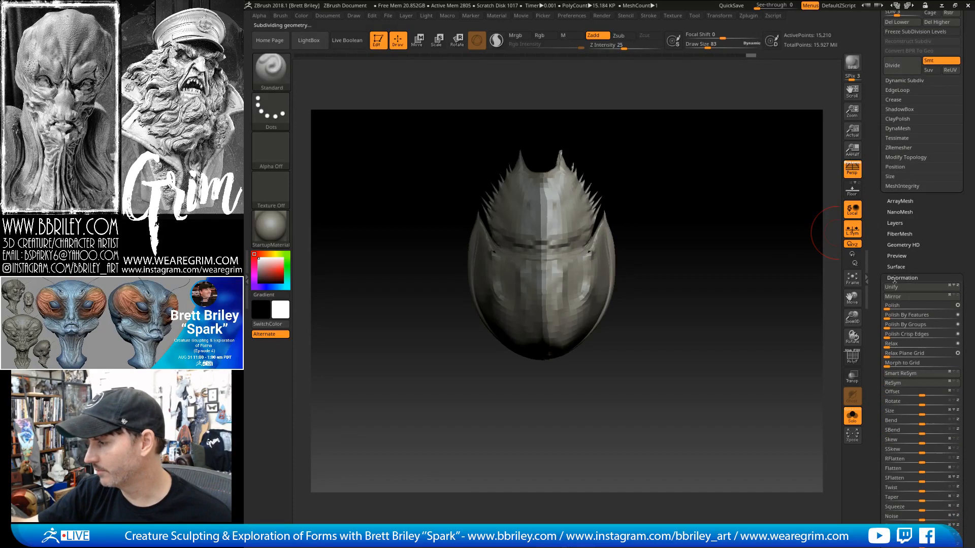
scroll(893, 294, down, 3)
click(894, 308)
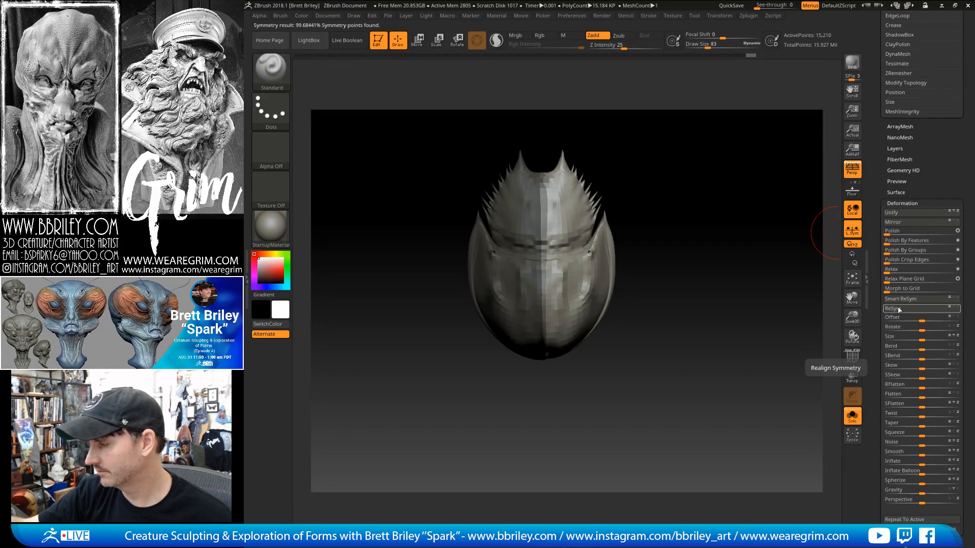
click(899, 308)
Realign the shell's symmetry at higher subdivision levels up to 7 with Smart ReSym, and bring the head back into view.
key(d)
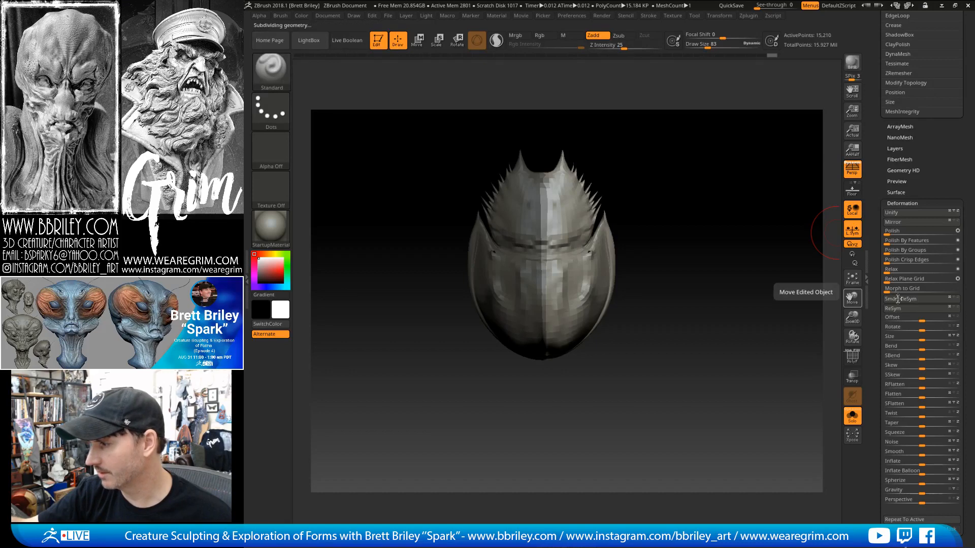
click(904, 300)
key(ctrl+d)
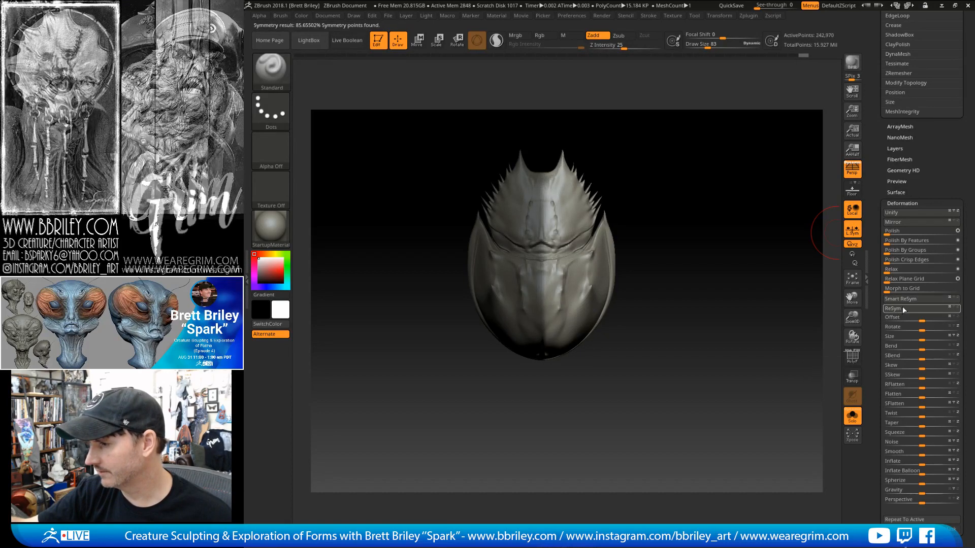
click(904, 302)
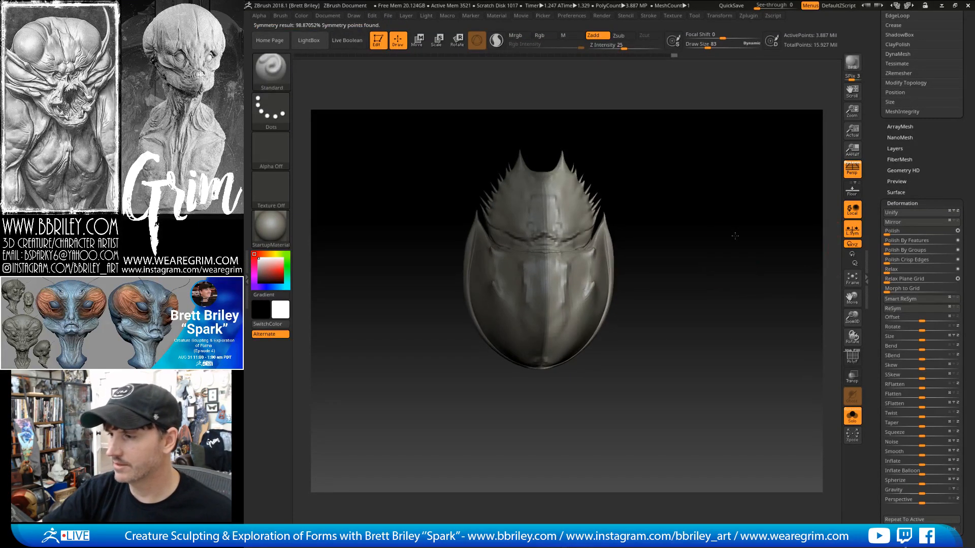
click(852, 416)
scroll(880, 264, up, 5)
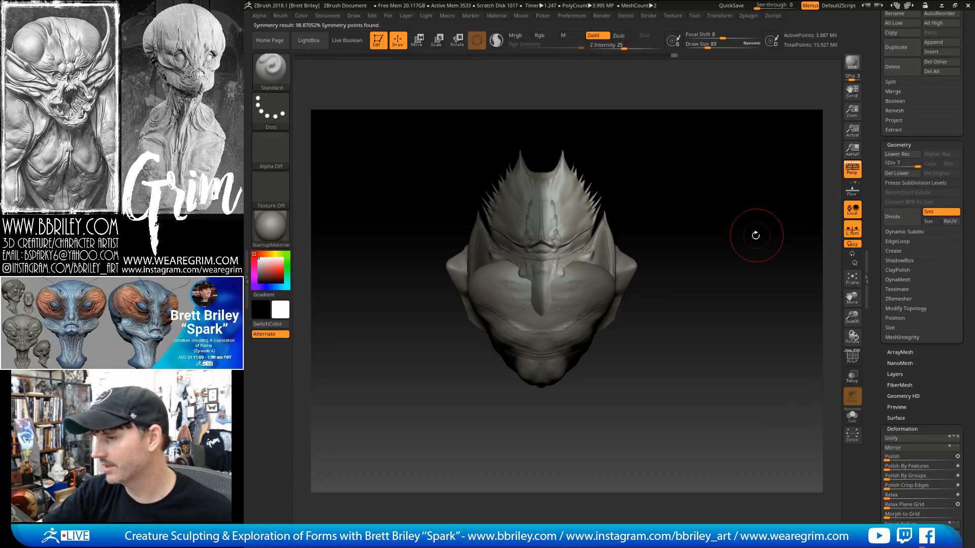
Lower the shell by one subdivision level and make Head_zremeshed1 the active subtool.
mouse_move(753, 227)
mouse_down()
mouse_move(740, 210)
mouse_move(701, 212)
mouse_move(687, 261)
mouse_up()
key(shift)
key(shift+d)
alt+click(595, 272)
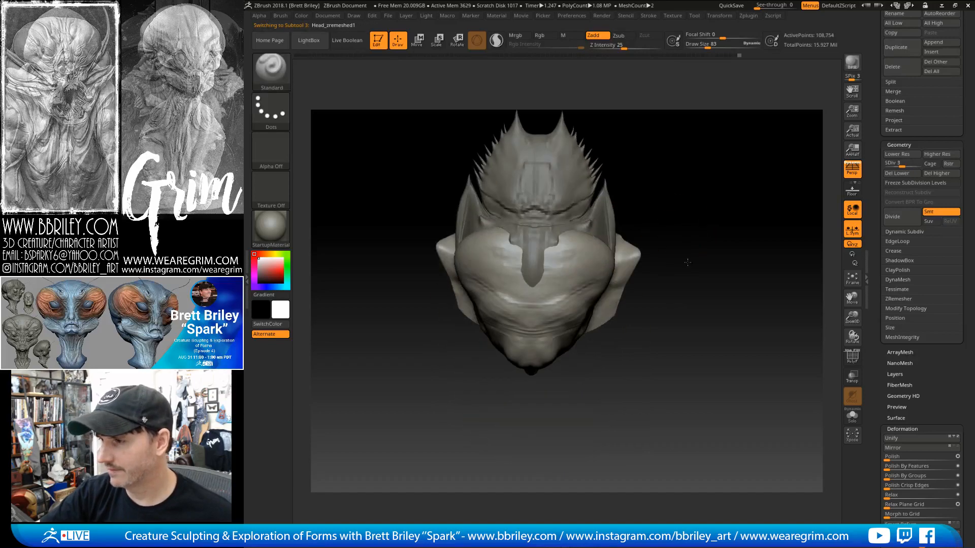
Push the head's crown into shape beneath the front of the shell with the Move brush.
mouse_move(665, 170)
alt+mouse_down()
mouse_move(681, 275)
mouse_move(772, 293)
mouse_move(678, 282)
alt+mouse_up()
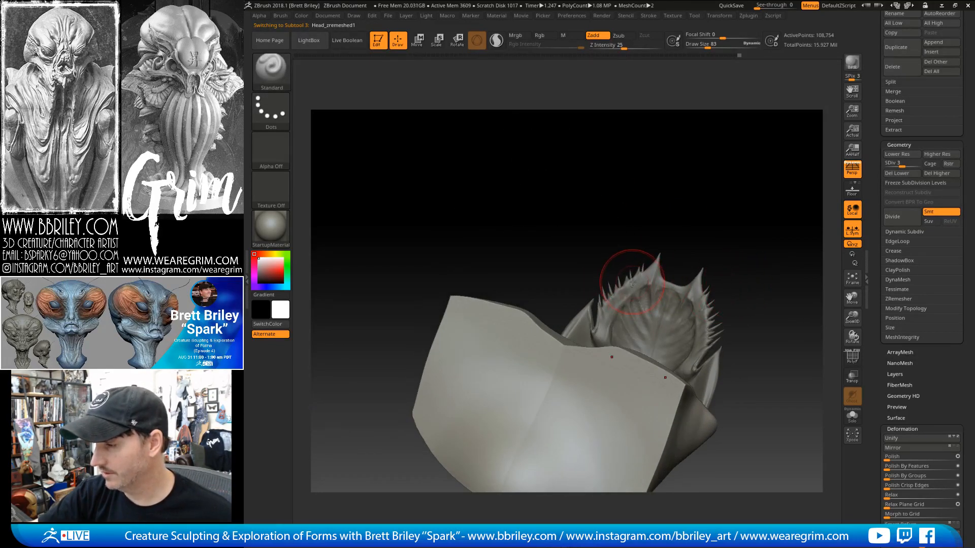
drag(728, 259, 781, 121)
drag(691, 271, 627, 218)
key(b)
key(m)
key(v)
key(s)
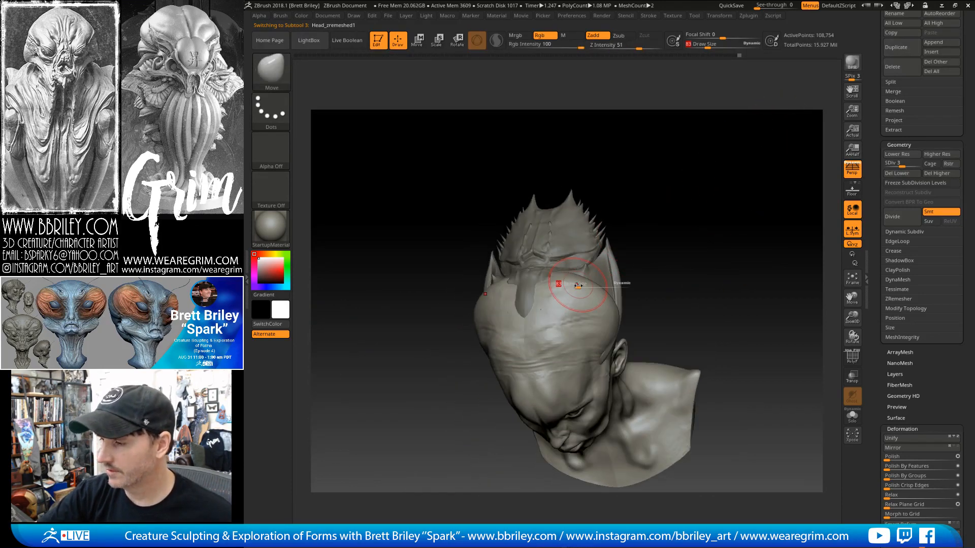
click(564, 283)
drag(577, 279, 587, 265)
Fit the side of the skull to the shell's rim using the Move brush at draw sizes 168 and 62.
mouse_move(711, 269)
mouse_down()
mouse_move(593, 270)
mouse_move(624, 262)
mouse_move(606, 274)
mouse_up()
key(s)
click(593, 281)
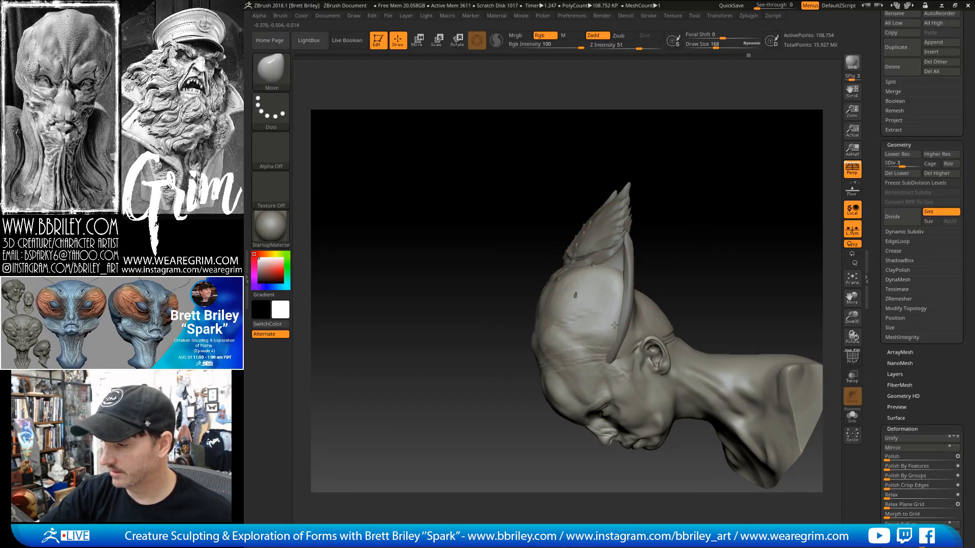
drag(615, 325, 610, 322)
mouse_move(648, 274)
mouse_down()
mouse_move(677, 214)
mouse_move(704, 203)
mouse_up()
key(s)
click(581, 298)
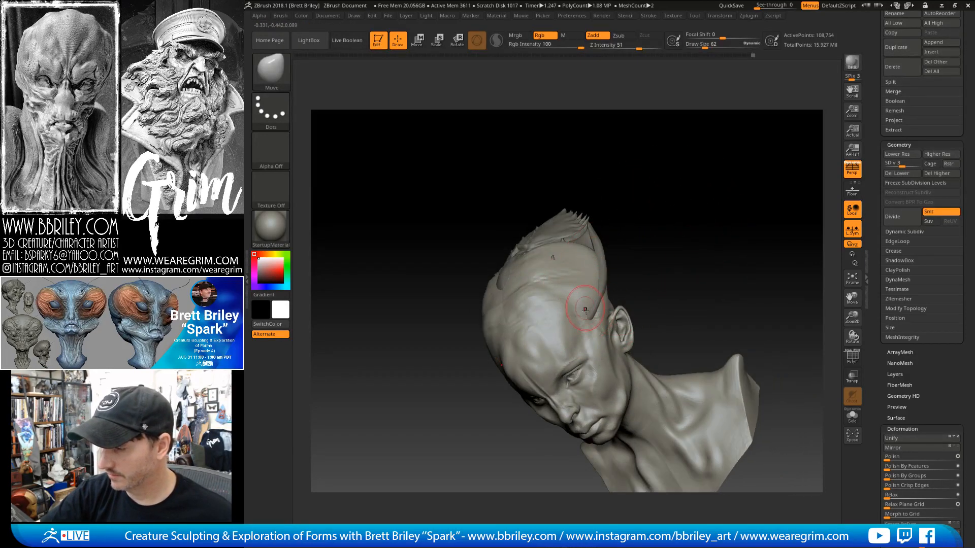
drag(608, 265, 590, 272)
Sculpt and smooth the temple along the shell's lower tip using the Standard brush at draw size 16.
key(b)
key(s)
key(t)
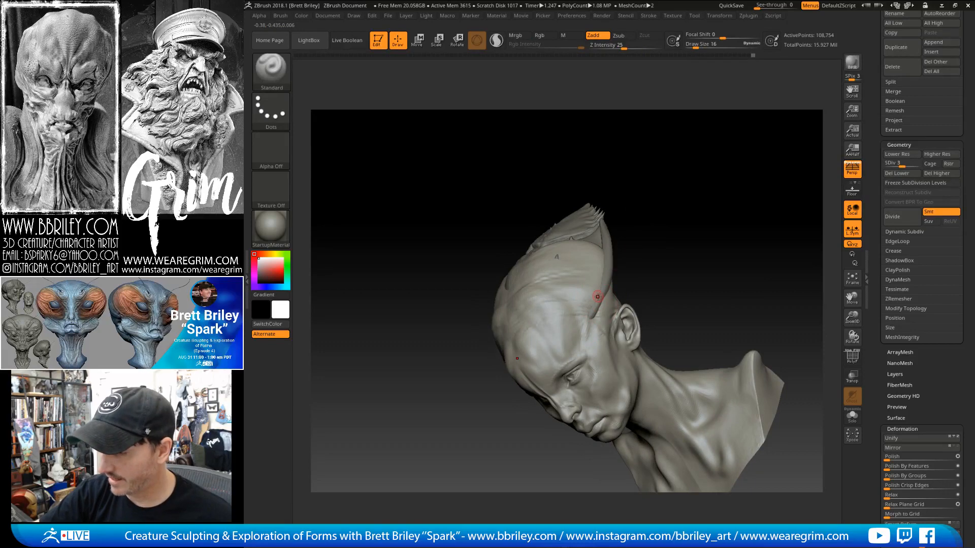
drag(589, 321, 582, 344)
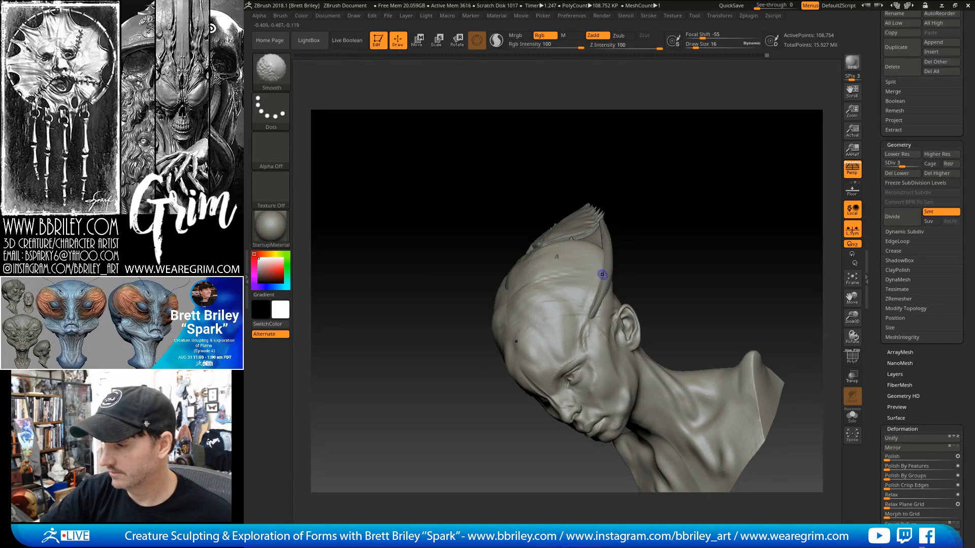
drag(639, 231, 604, 239)
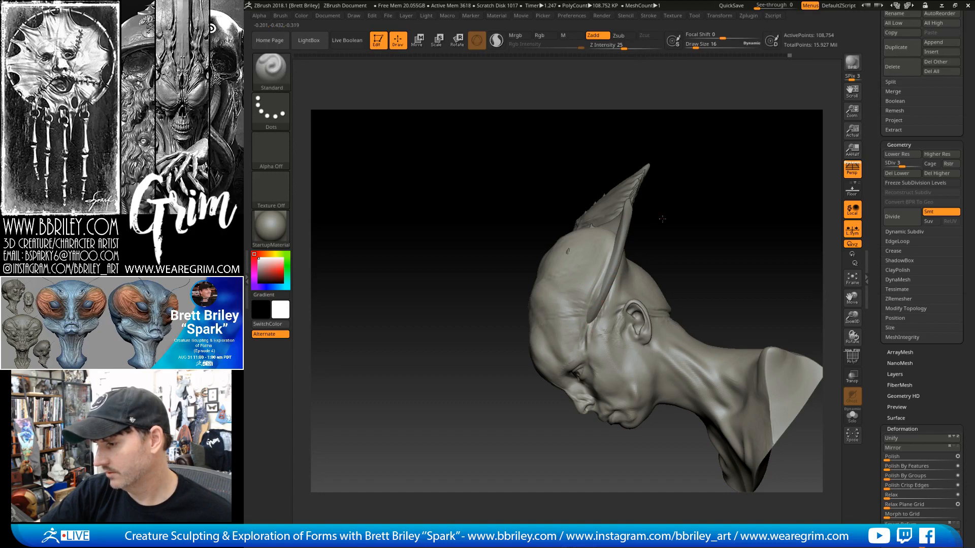
Fit the side of the skull to the inside of the shell's rim using the Move brush at draw size 59.
mouse_move(662, 219)
mouse_down()
mouse_move(709, 229)
mouse_move(700, 232)
mouse_move(704, 258)
mouse_up()
key(b)
key(m)
key(v)
key(s)
drag(470, 280, 478, 283)
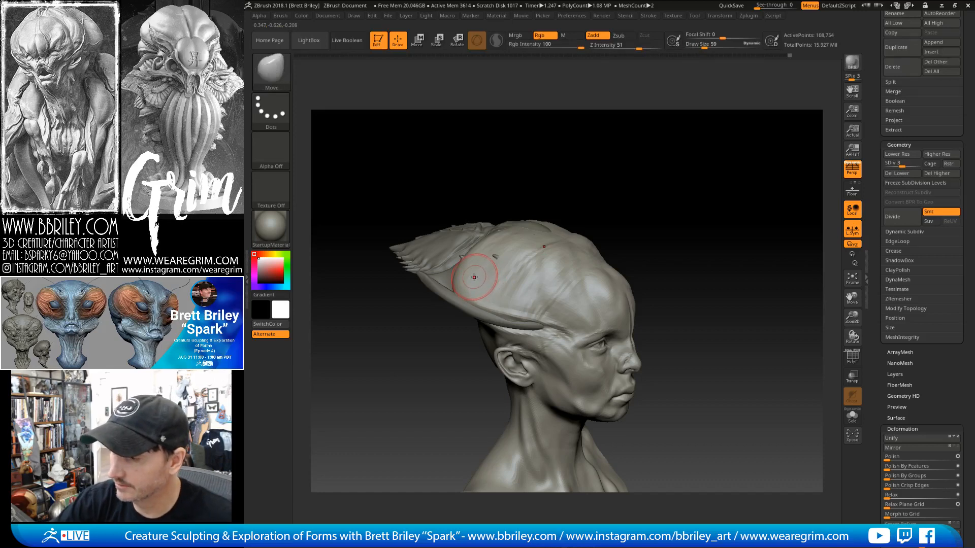
key(b)
key(i)
key(n)
key(b)
key(m)
key(v)
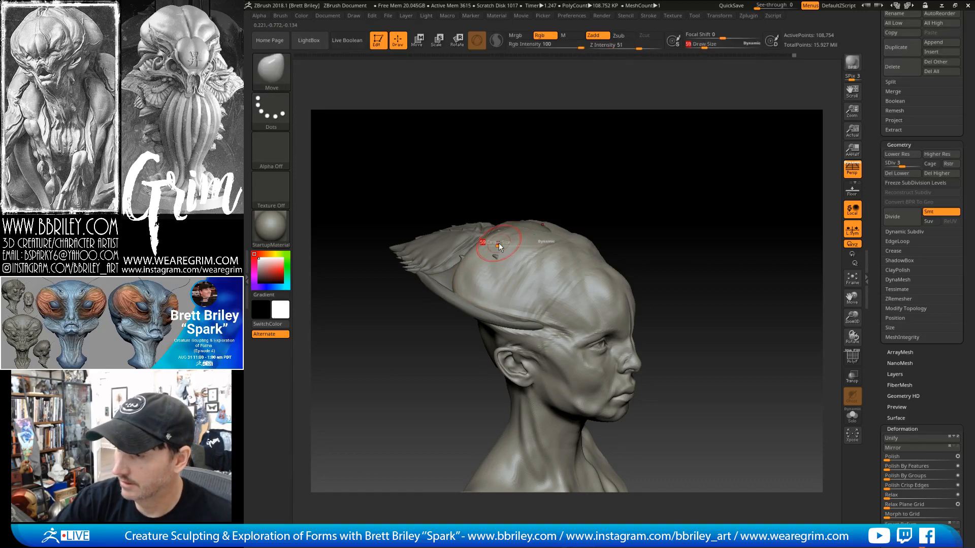
Reshape the crown in front of the shell with the Move brush at draw size 90.
key(s)
drag(496, 244, 509, 241)
drag(568, 147, 559, 201)
drag(592, 163, 571, 213)
key(s)
drag(570, 264, 562, 264)
mouse_move(629, 153)
alt+mouse_down()
mouse_move(588, 201)
mouse_move(583, 227)
alt+mouse_up()
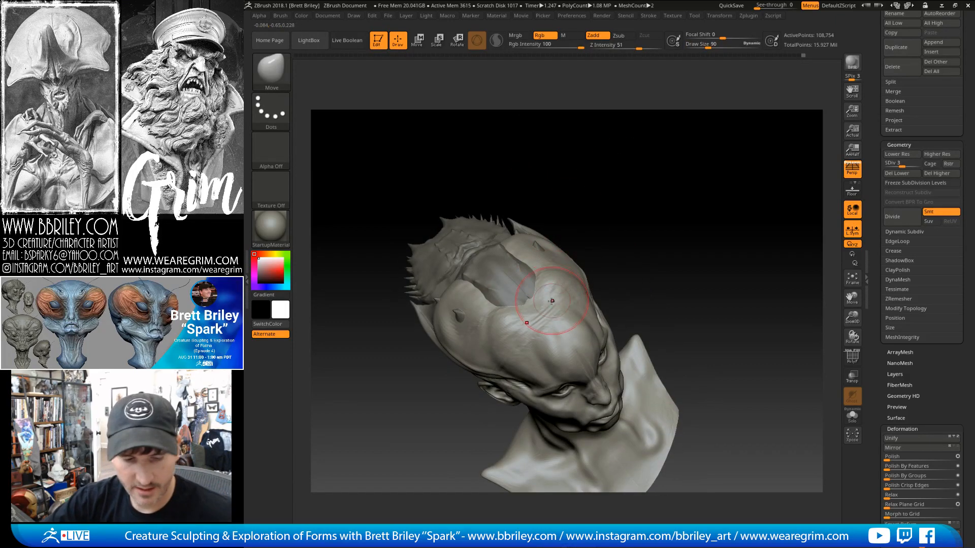
Carve creases where the forehead meets the shell's front edge using the DamStandard brush at draw size 13.
key(b)
key(d)
key(s)
key(s)
drag(538, 282, 523, 282)
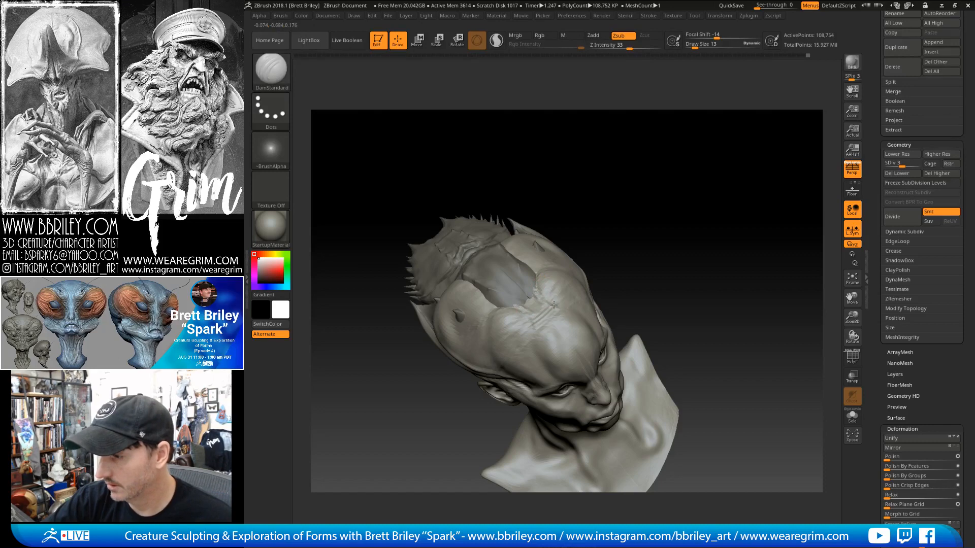
mouse_move(624, 195)
mouse_down()
mouse_move(568, 168)
mouse_move(641, 179)
mouse_up()
Build up and recut the forehead folds below the shell's front using Clay and DamStandard at draw size 25.
key(b)
key(c)
key(l)
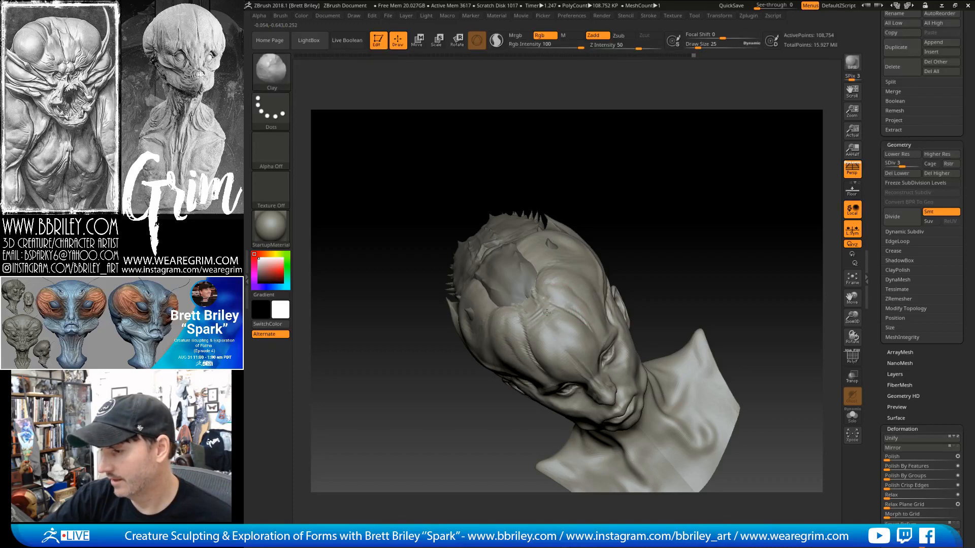
key(b)
key(d)
key(s)
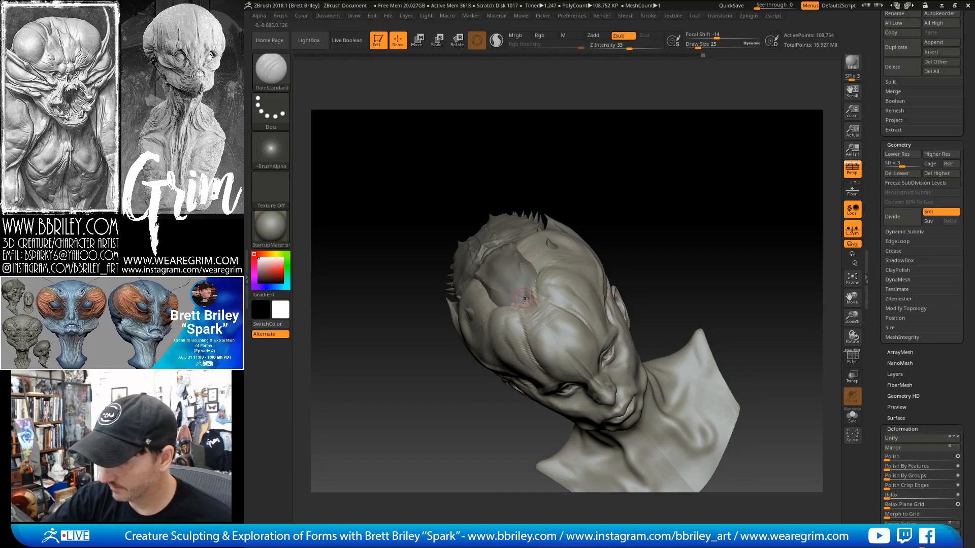
mouse_move(583, 194)
mouse_down()
mouse_move(616, 157)
mouse_move(596, 174)
mouse_up()
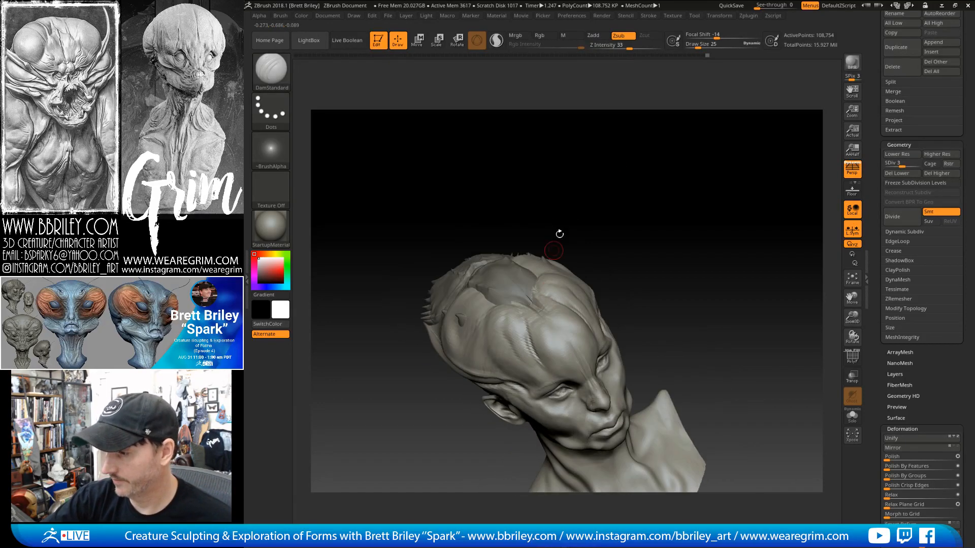
drag(559, 235, 542, 287)
Pull the skin edges over the shell's front into pointed folds using the Move brush at draw sizes 15 and 25.
key(b)
key(s)
key(t)
key(b)
key(m)
key(v)
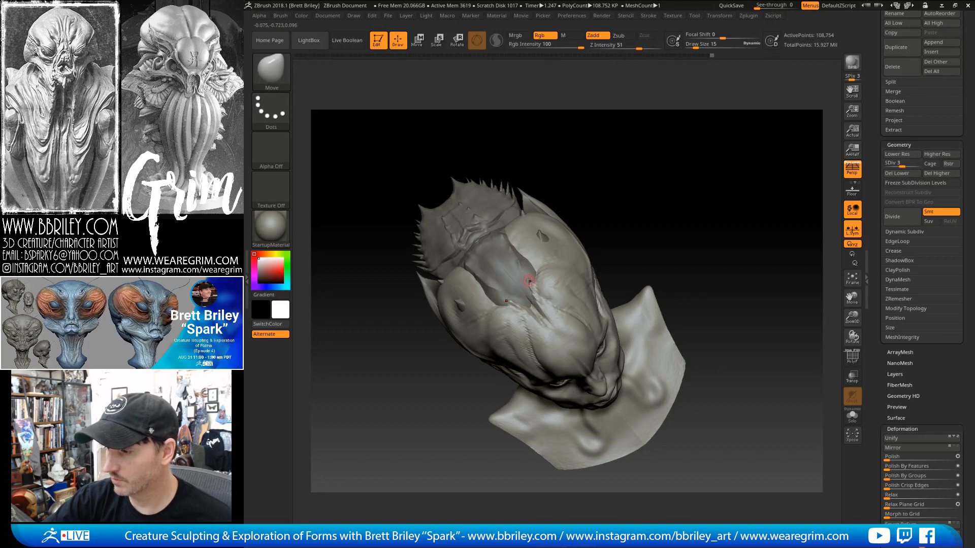
mouse_move(609, 183)
mouse_down()
mouse_move(641, 162)
mouse_move(572, 248)
mouse_move(574, 236)
mouse_up()
key(])
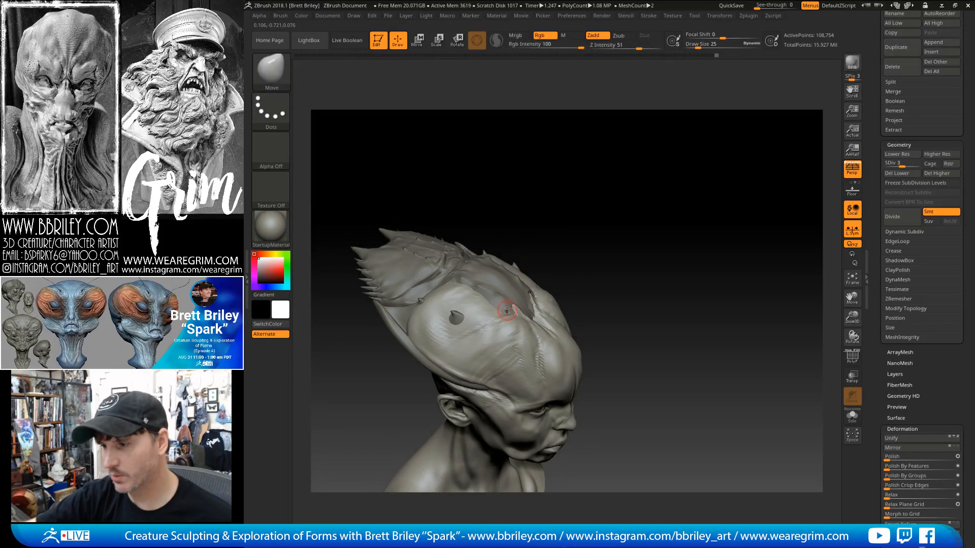
mouse_move(617, 200)
mouse_down()
mouse_move(603, 214)
mouse_move(614, 225)
mouse_move(622, 216)
mouse_move(564, 242)
mouse_up()
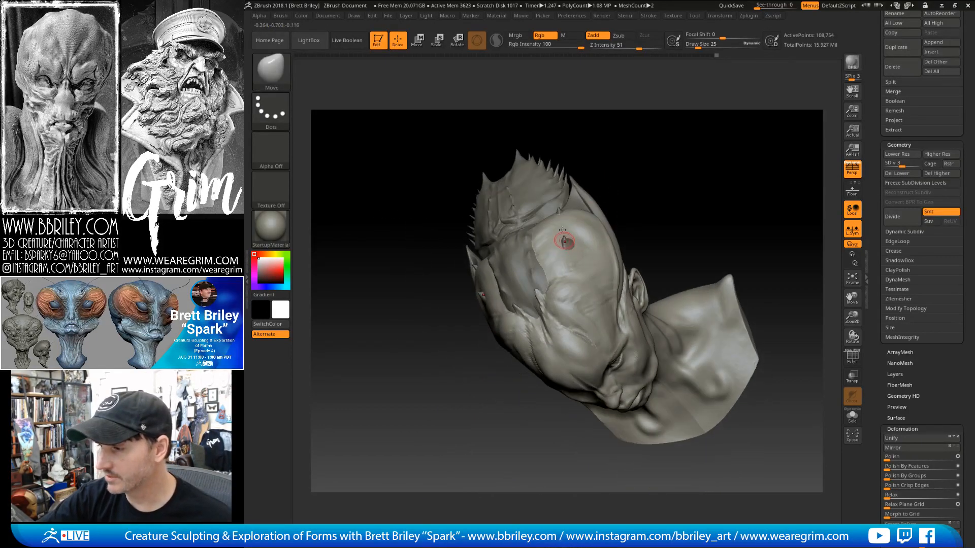
Carve and build up rims around the shell spikes piercing the skull using DamStandard at size 25 and Standard at size 20.
key(b)
key(d)
key(s)
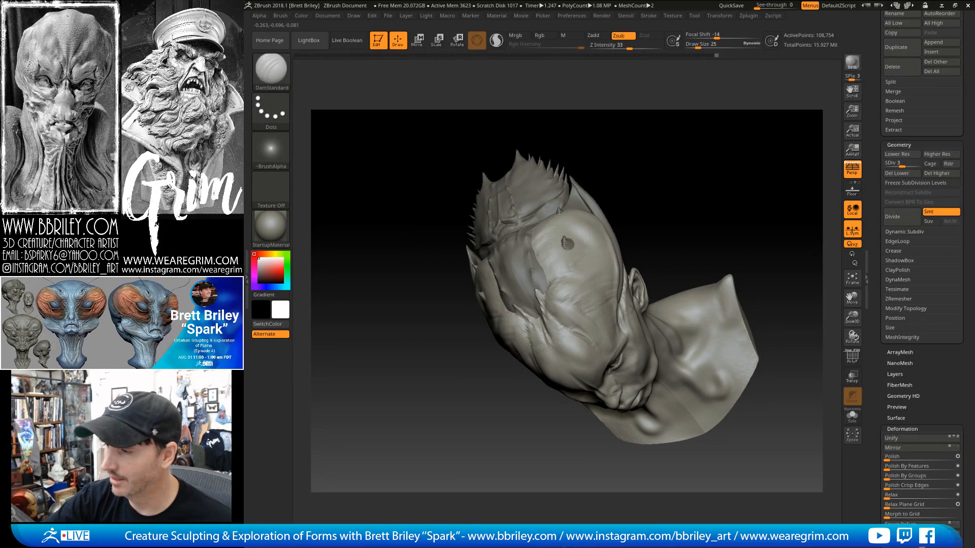
key(b)
key(s)
key(t)
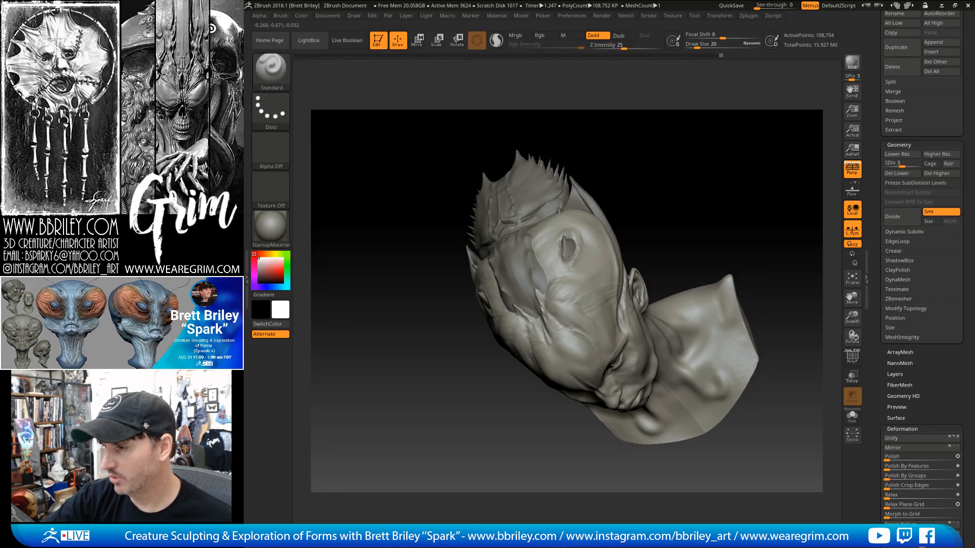
mouse_move(626, 142)
mouse_down()
mouse_move(653, 131)
mouse_move(641, 134)
mouse_up()
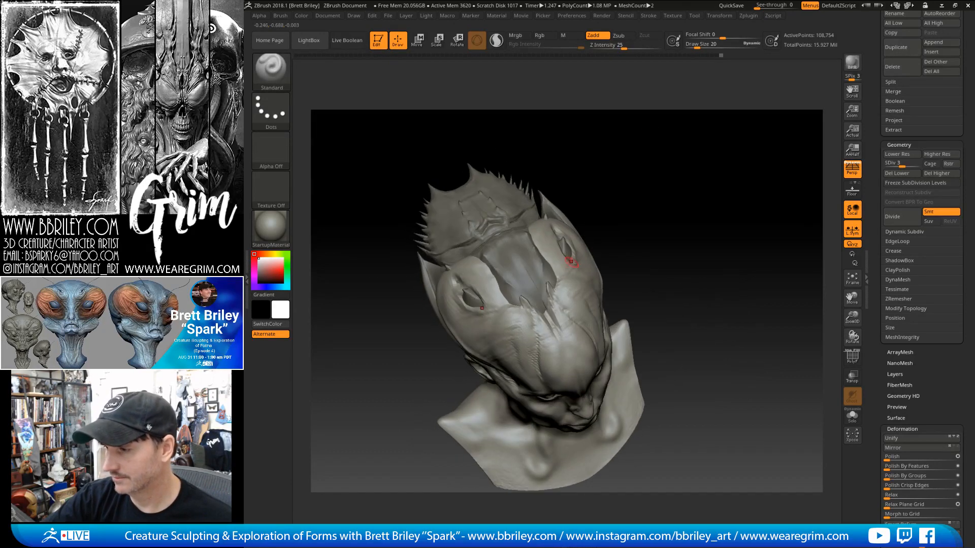
drag(607, 216, 586, 181)
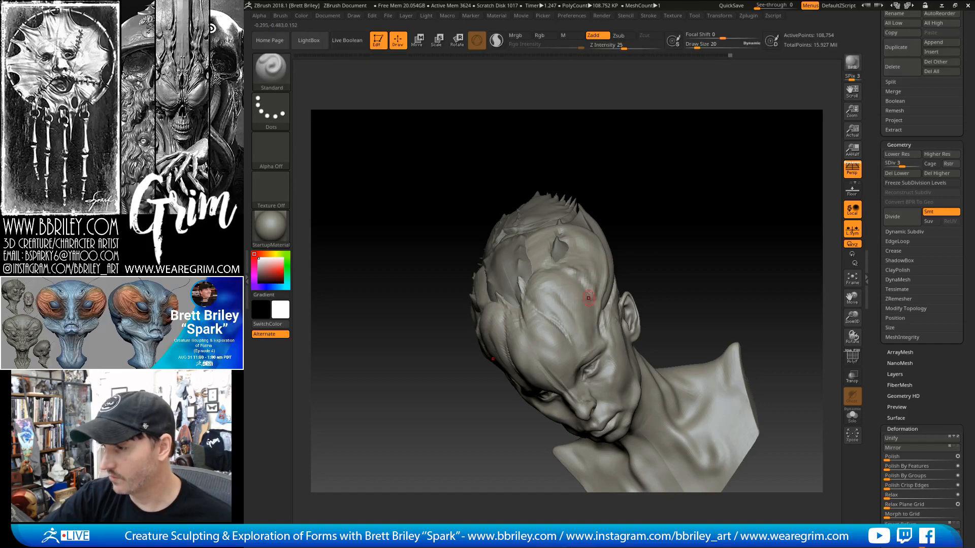
Adjust the forehead's profile with the Move brush at draw size 68.
drag(635, 186, 687, 133)
key(b)
key(m)
key(v)
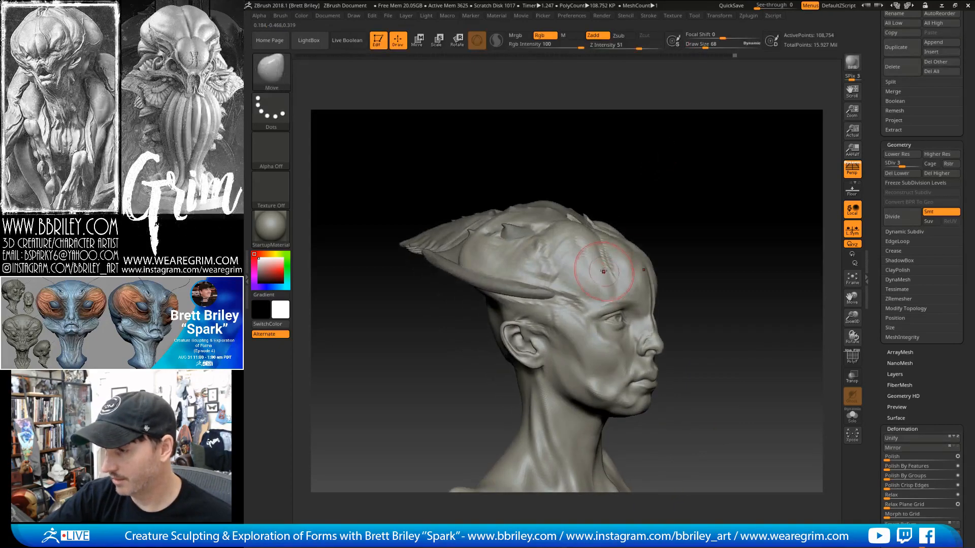
drag(639, 250, 632, 268)
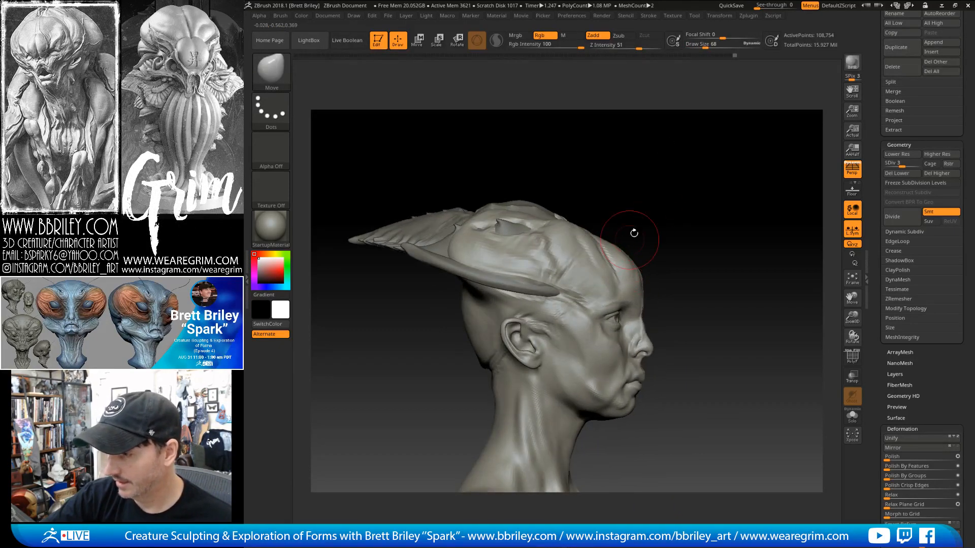
mouse_move(634, 233)
mouse_down()
mouse_move(651, 220)
mouse_move(631, 233)
mouse_up()
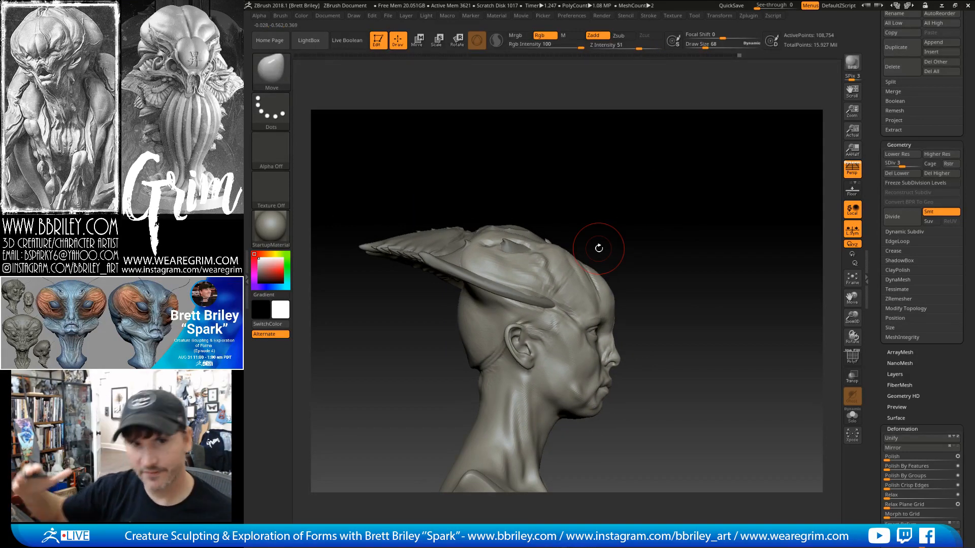
Reshape the top of the forehead and crown using the Move brush at draw sizes 128 and 119.
mouse_move(598, 246)
mouse_down()
mouse_move(605, 224)
mouse_move(578, 249)
mouse_up()
key(s)
mouse_move(599, 204)
mouse_down()
mouse_move(575, 242)
mouse_move(571, 234)
mouse_move(576, 242)
mouse_up()
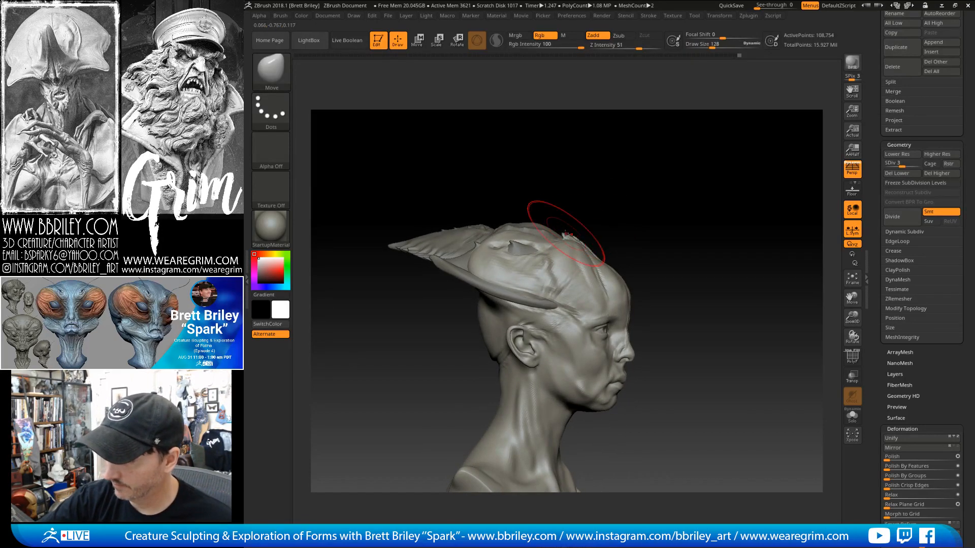
mouse_move(610, 210)
mouse_down()
mouse_move(601, 258)
mouse_move(660, 218)
mouse_move(726, 213)
mouse_move(625, 208)
mouse_move(682, 203)
mouse_up()
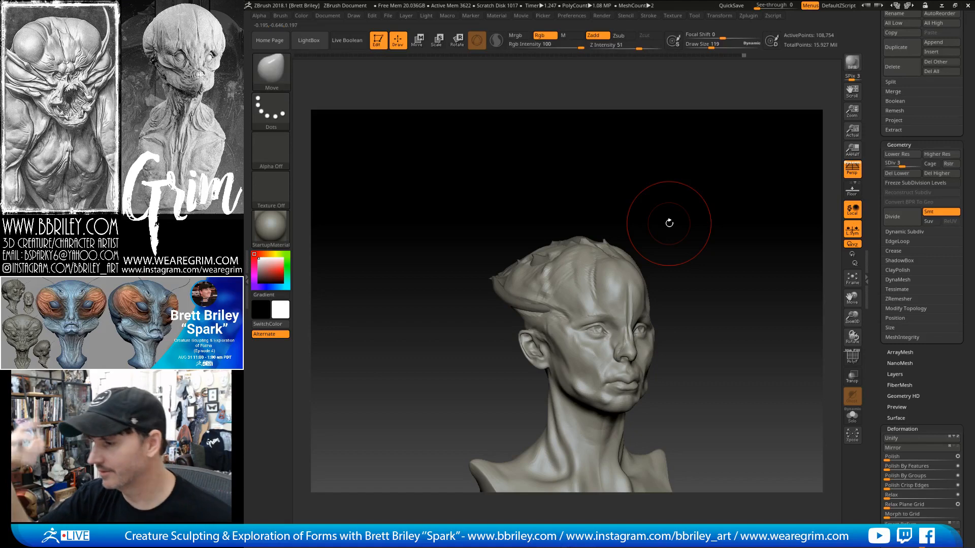
Build up and flatten the forehead forms using the Standard and TrimDynamic brushes at draw size 21.
mouse_move(670, 223)
mouse_down()
mouse_move(718, 200)
mouse_move(701, 213)
mouse_up()
key(b)
key(s)
key(t)
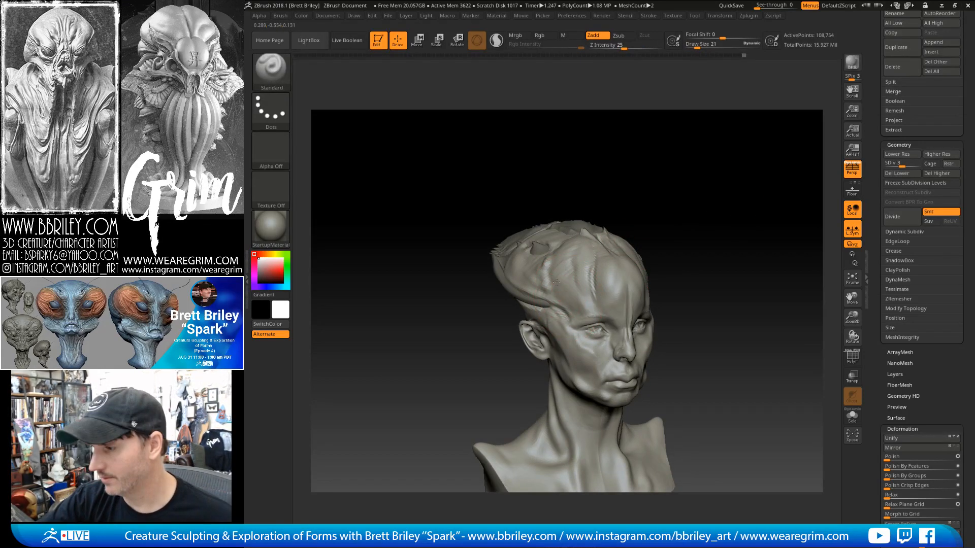
key(b)
key(t)
key(d)
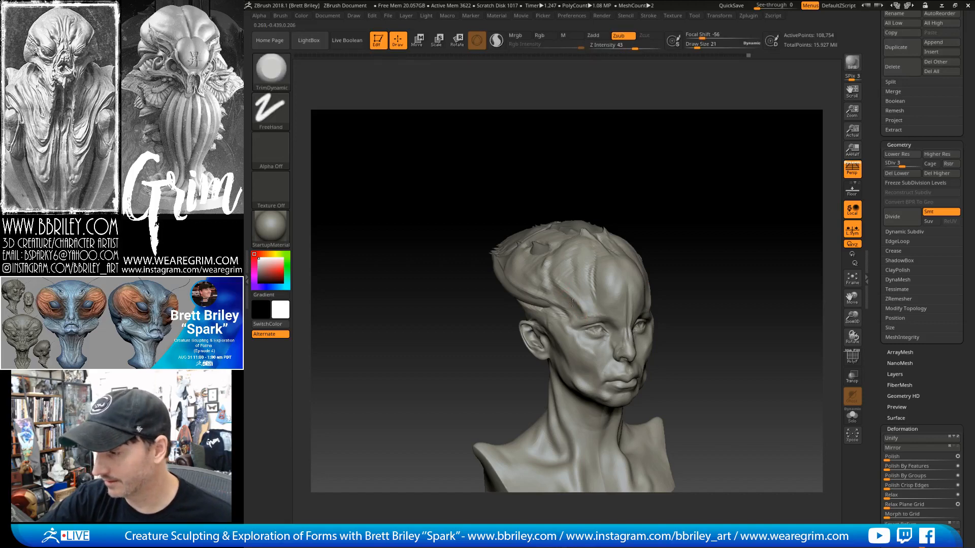
Adjust the forehead ridges from the front with the Move brush at draw sizes 39 and 53.
mouse_move(646, 240)
mouse_down()
mouse_move(688, 209)
mouse_move(661, 226)
mouse_up()
key(b)
key(m)
key(v)
key(bracketright)
key(bracketright)
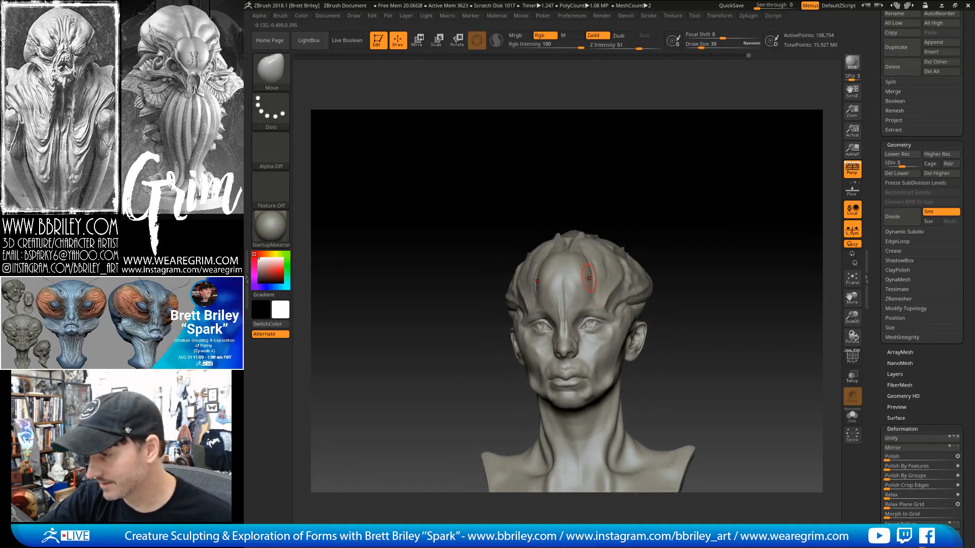
key(bracketright)
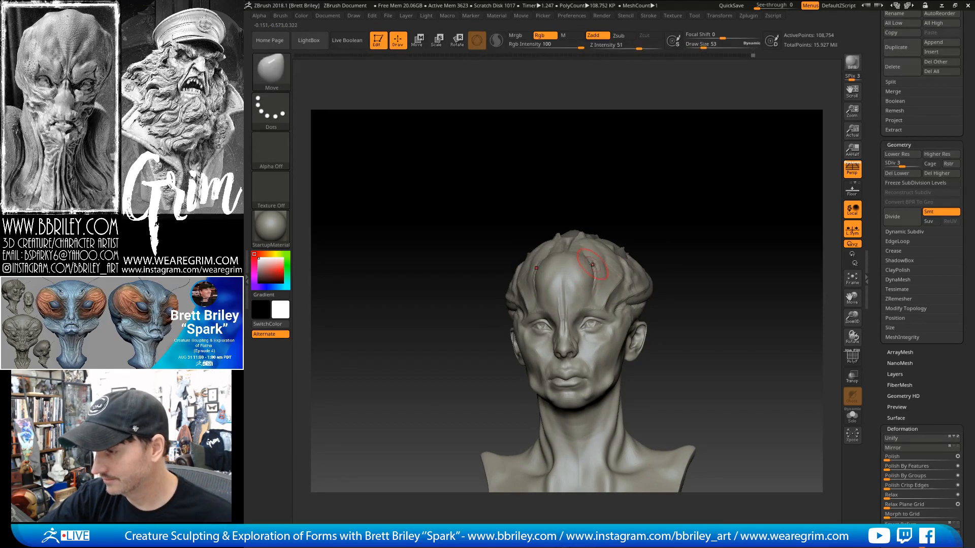
Sculpt folds along the side of the forehead and temple using the Standard brush at draw sizes 10 and 15.
drag(638, 203, 592, 207)
key(b)
key(s)
key(t)
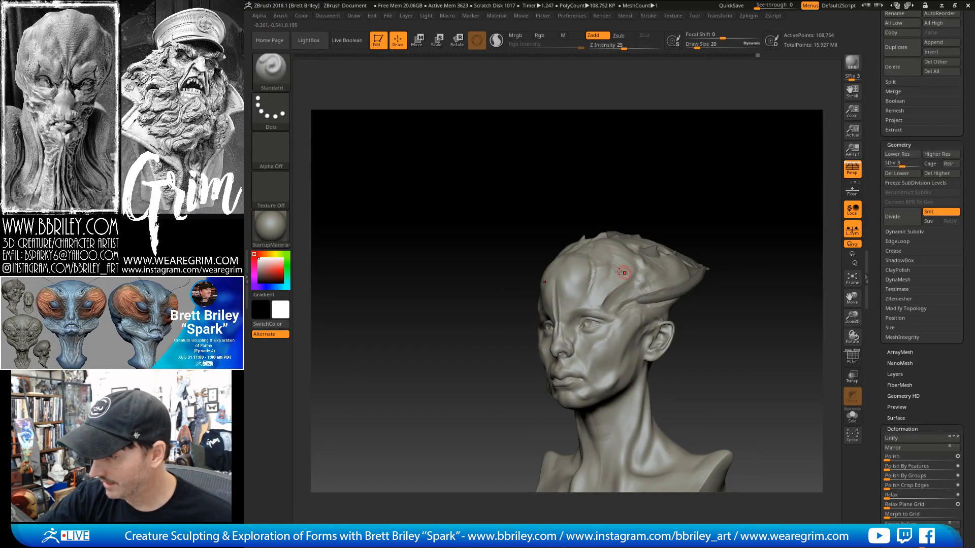
text(10)
key(Return)
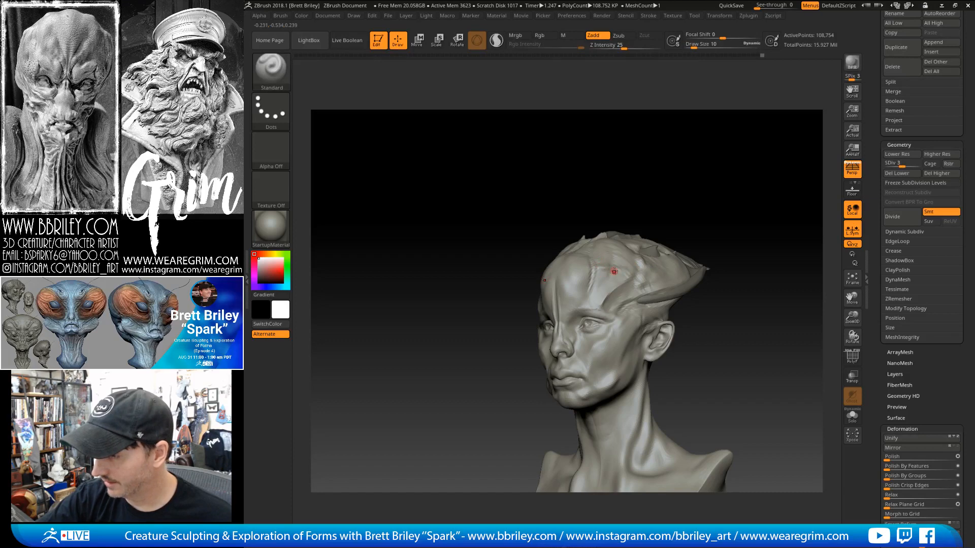
drag(643, 232, 631, 278)
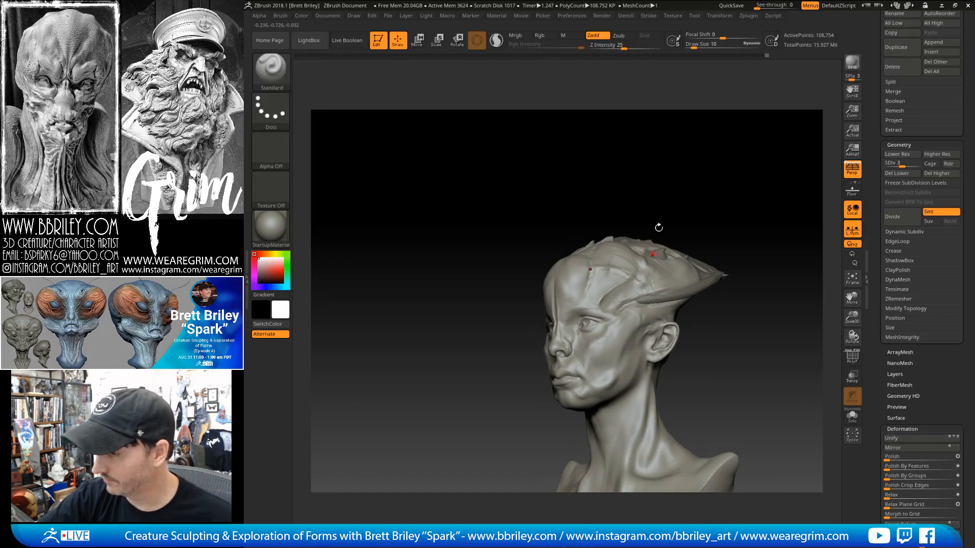
drag(658, 227, 633, 229)
key(bracketright)
mouse_move(638, 285)
mouse_down()
mouse_move(655, 286)
mouse_move(640, 283)
mouse_up()
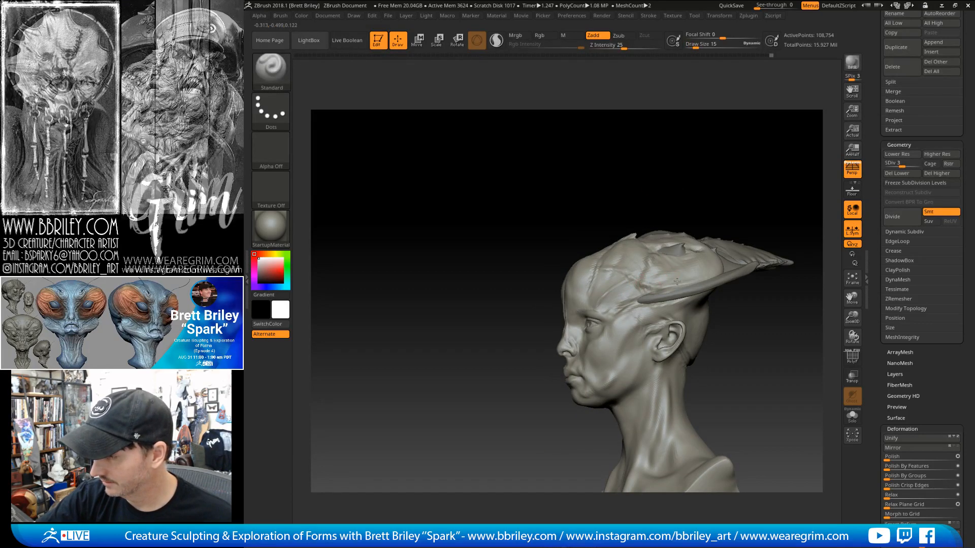
Sharpen the forehead ridges with the Standard brush at draw size 9.
drag(651, 202, 638, 218)
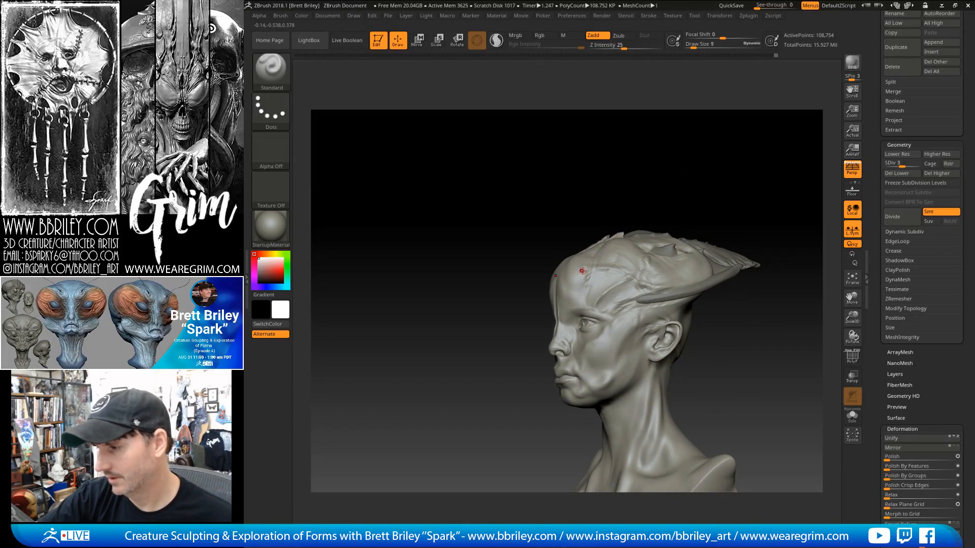
drag(643, 177, 583, 273)
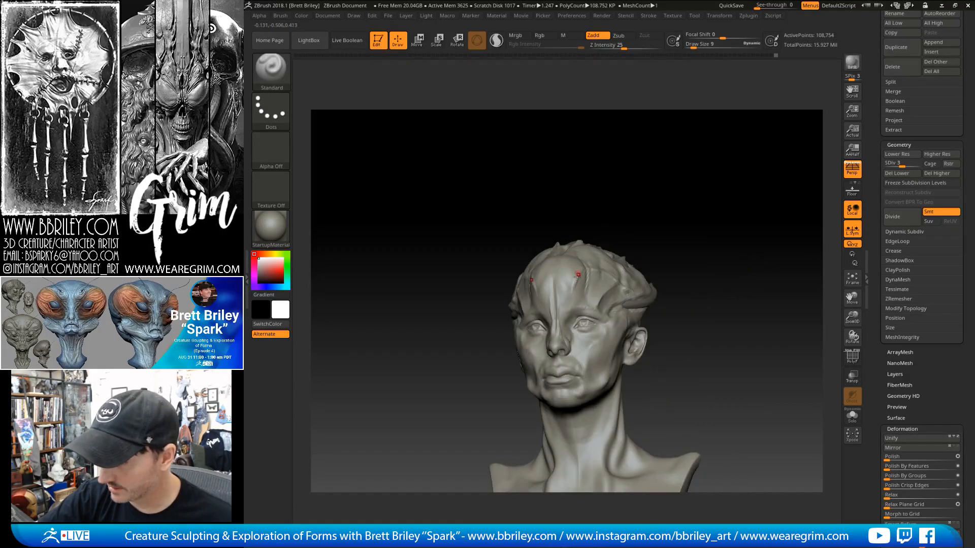
mouse_move(606, 230)
mouse_down()
mouse_move(611, 206)
mouse_move(674, 170)
mouse_move(685, 176)
mouse_up()
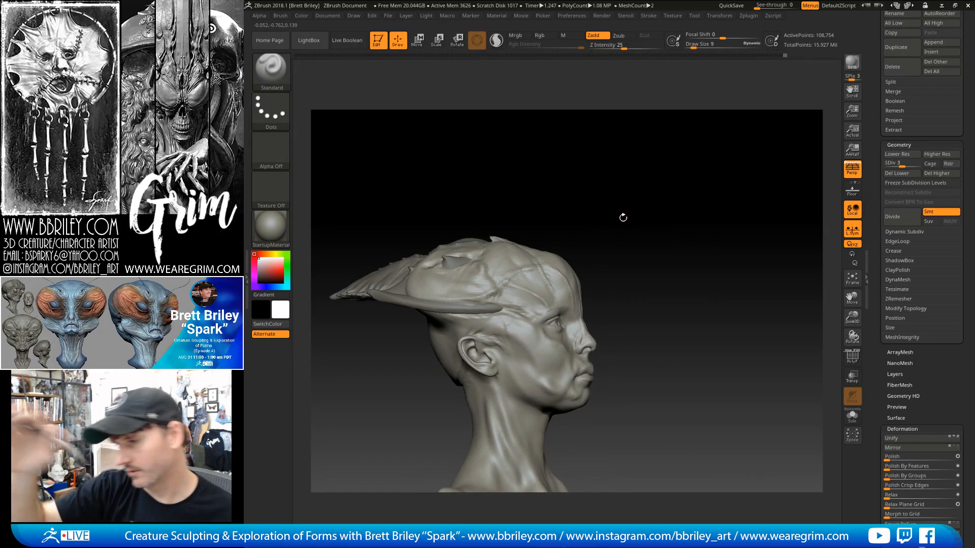
Smooth the side of the skull above the temple and build it up with the Clay brush at draw size 20.
drag(610, 244, 559, 273)
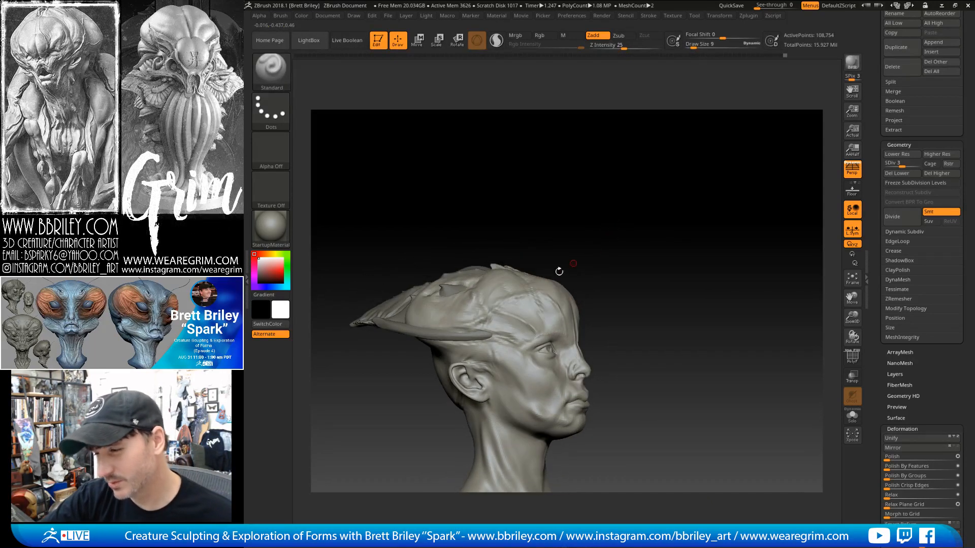
key(shift)
shift+drag(529, 303, 500, 301)
drag(563, 215, 544, 223)
shift+drag(528, 302, 528, 302)
drag(559, 209, 515, 227)
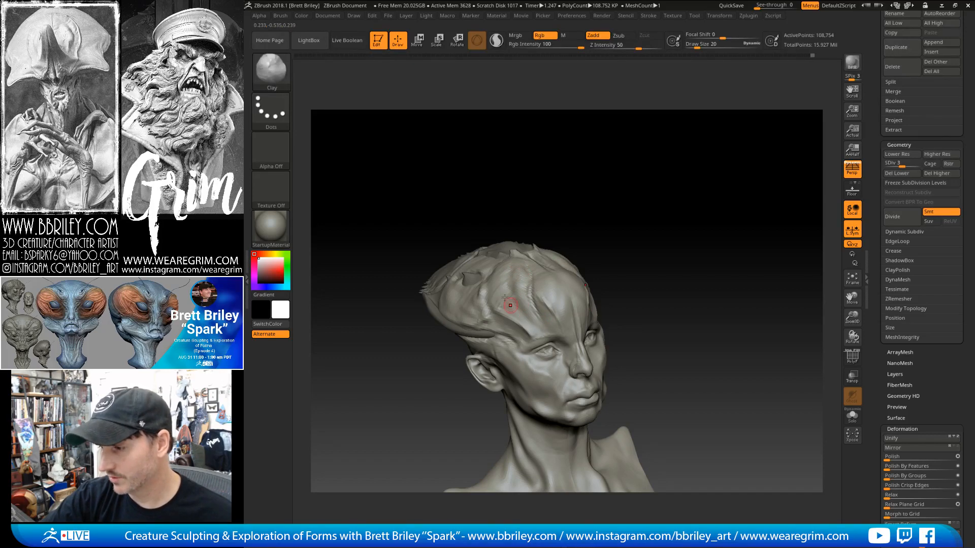
drag(627, 221, 638, 226)
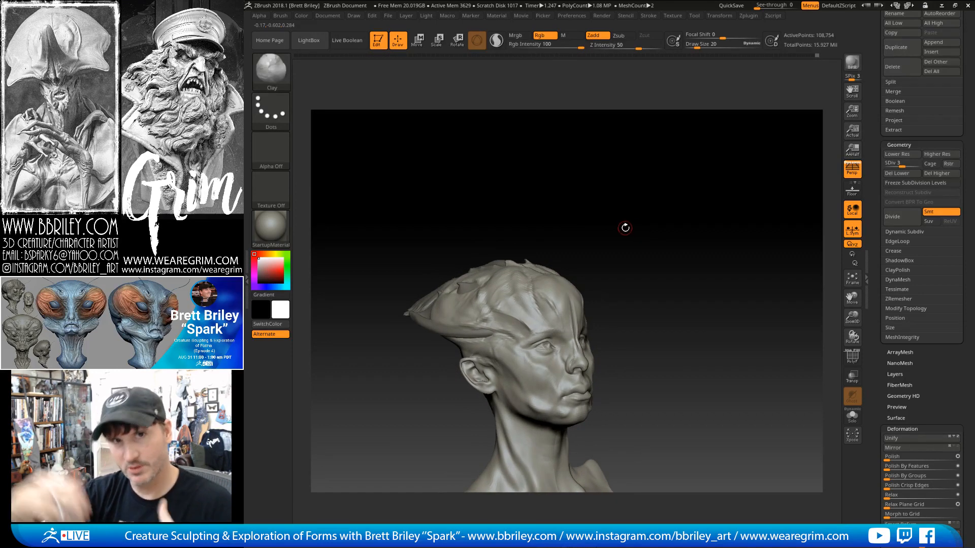
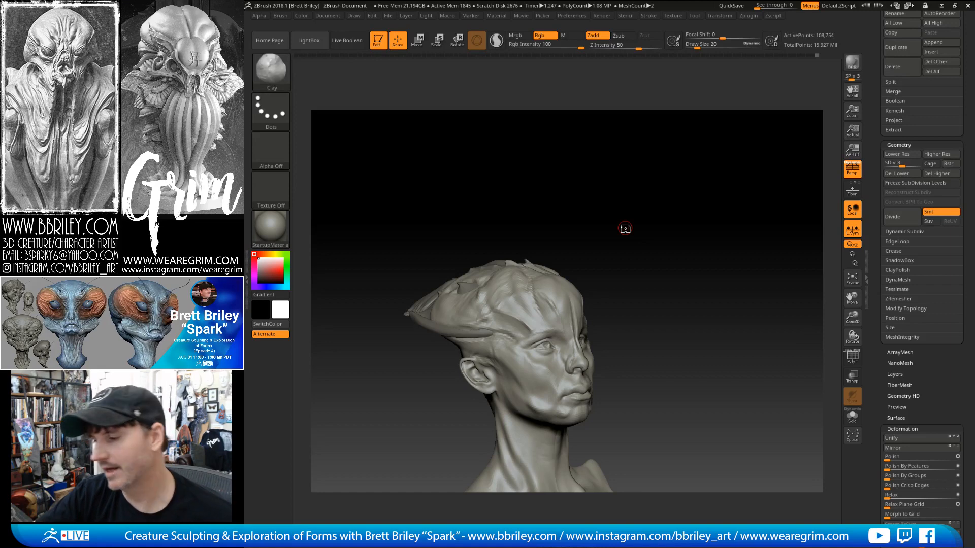
Refine the temple and brow area beside the eye with the Move brush and the Clay brush at draw size 7.
mouse_move(625, 229)
mouse_down()
mouse_move(656, 252)
mouse_move(583, 325)
mouse_move(563, 309)
mouse_move(508, 325)
mouse_up()
key(b)
key(m)
key(v)
key(b)
key(c)
key(l)
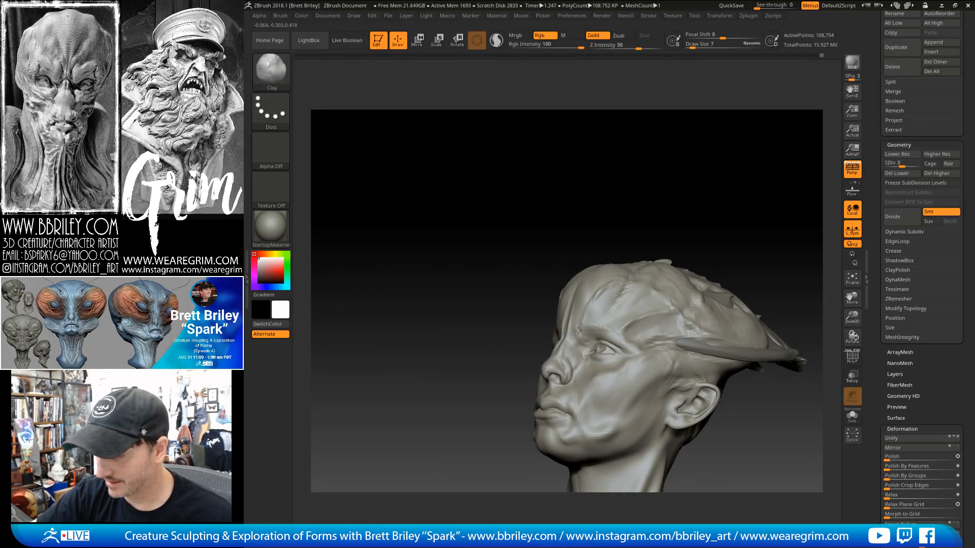
Carve wrinkles below and beside the outer eye corner with the DamStandard brush at draw size 7.
key(b)
key(d)
key(s)
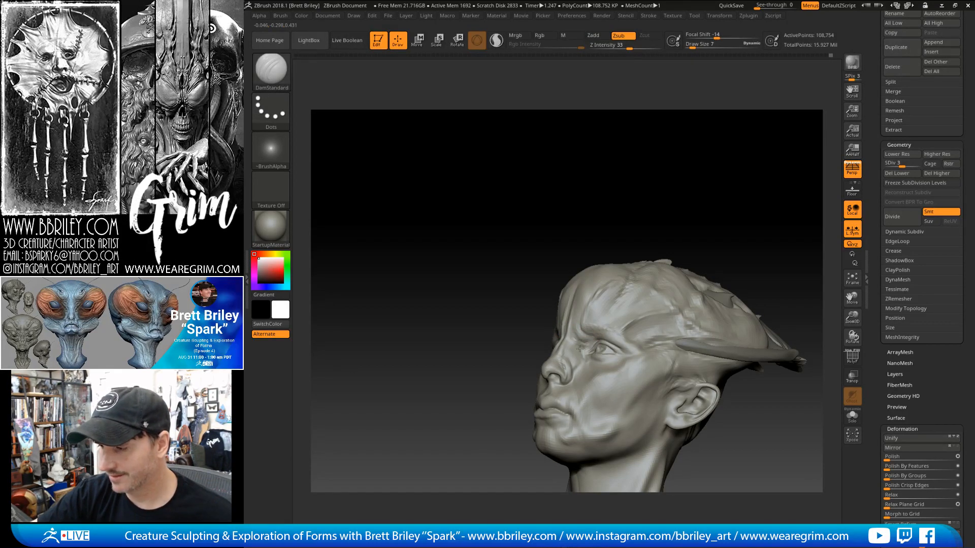
mouse_move(601, 214)
mouse_down()
mouse_move(647, 224)
mouse_move(620, 242)
mouse_up()
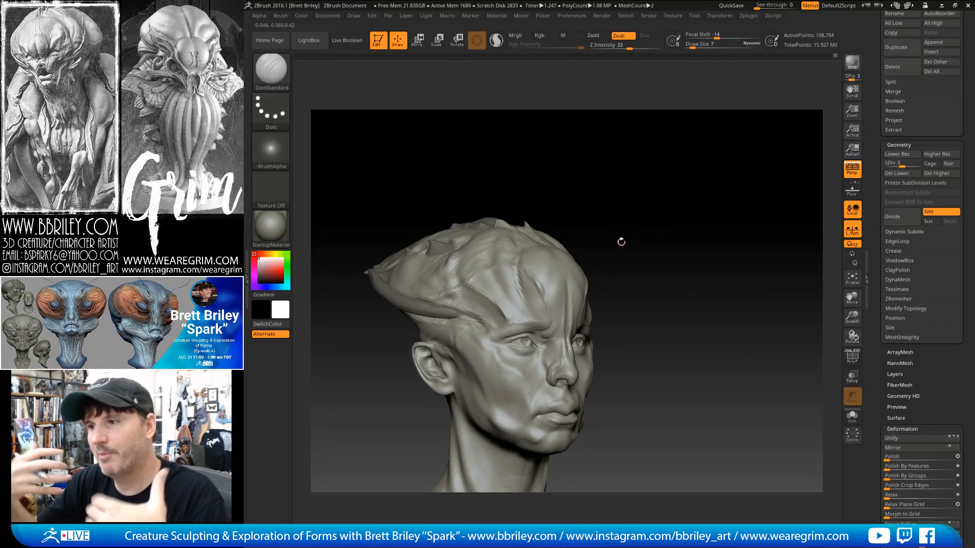
mouse_move(614, 184)
mouse_down()
mouse_move(622, 198)
mouse_move(607, 223)
mouse_up()
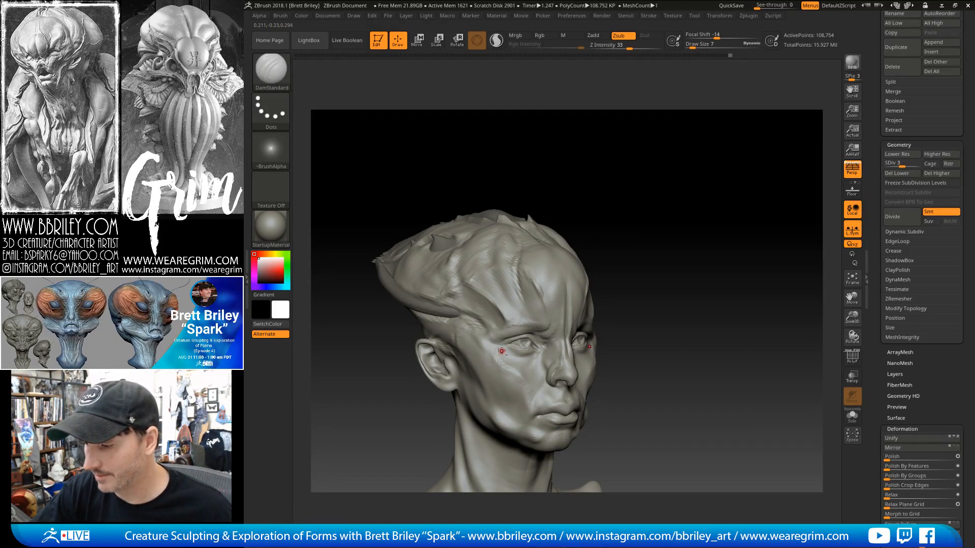
Raise the folds around the outer eye corner with the Standard brush at draw sizes 7 and 6.
key(b)
key(s)
key(t)
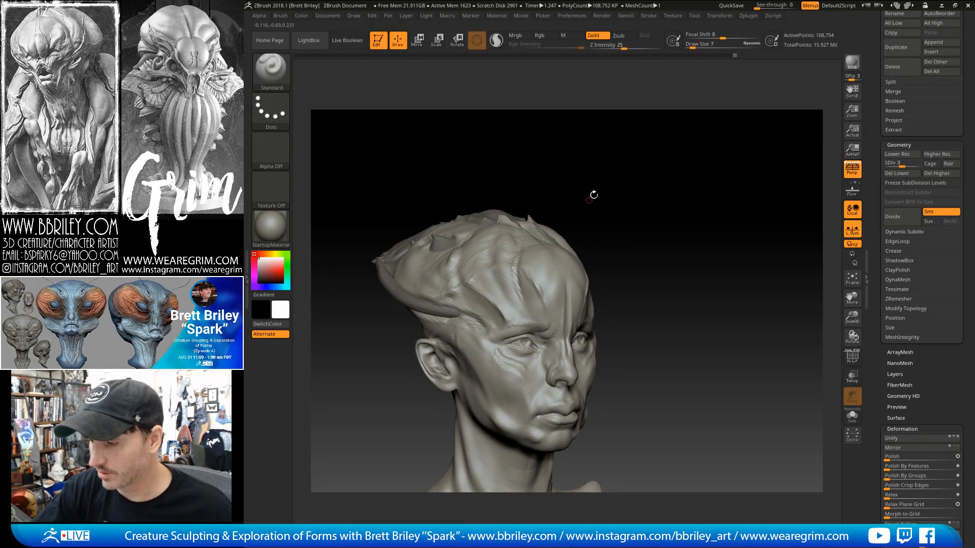
drag(592, 196, 584, 202)
key([)
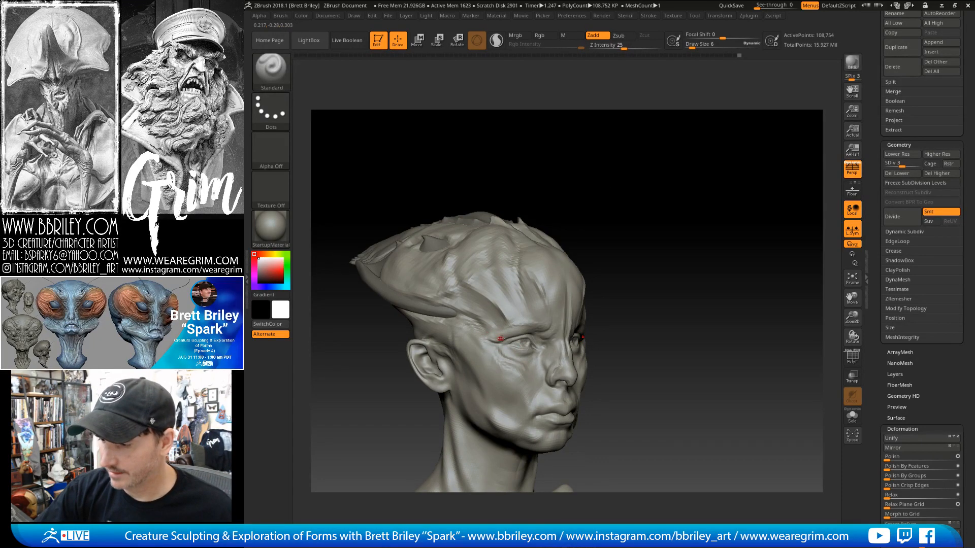
Build up the forehead centre and the brows with the Clay brush at draw size 9.
mouse_move(635, 221)
mouse_down()
mouse_move(644, 206)
mouse_move(612, 194)
mouse_move(646, 193)
mouse_up()
key(b)
key(c)
key(l)
key(bracketright)
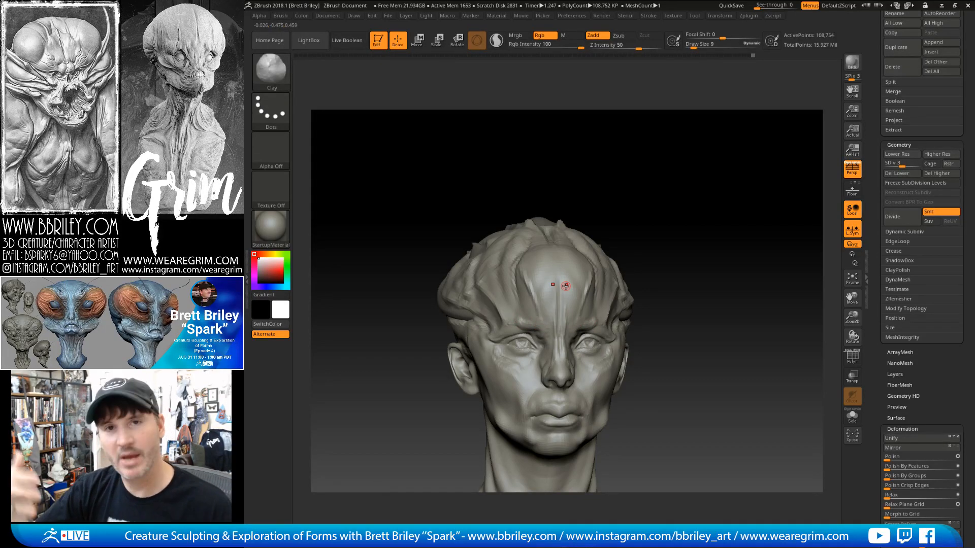
drag(622, 184, 644, 181)
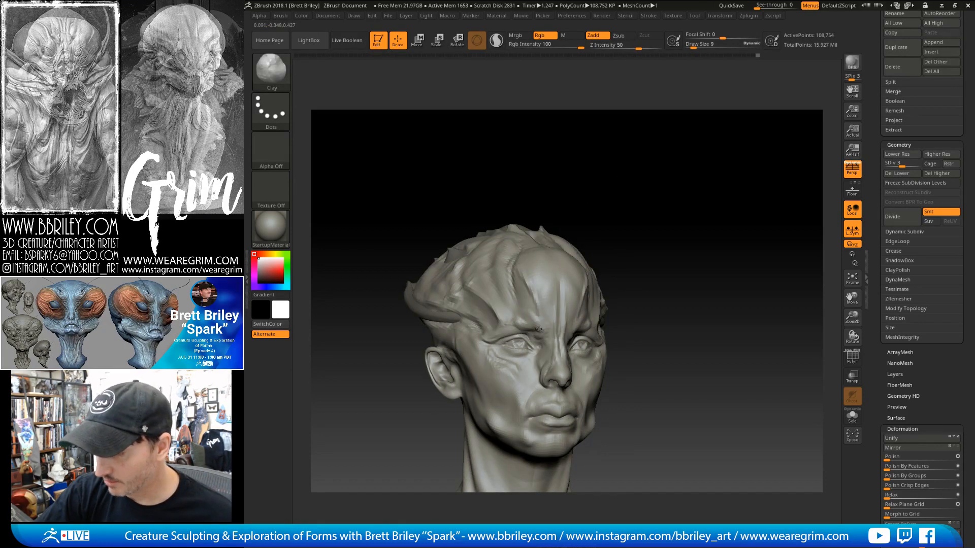
drag(565, 188, 576, 185)
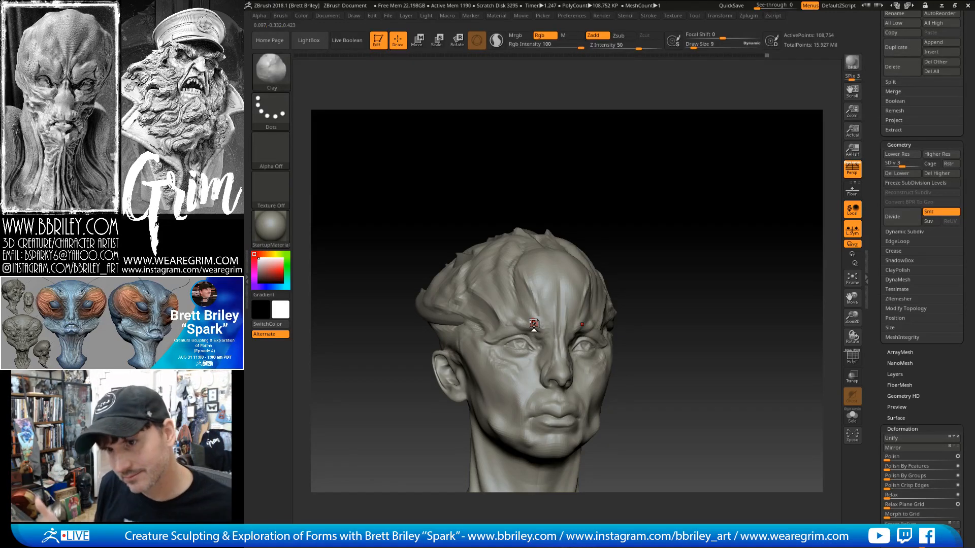
drag(655, 206, 639, 185)
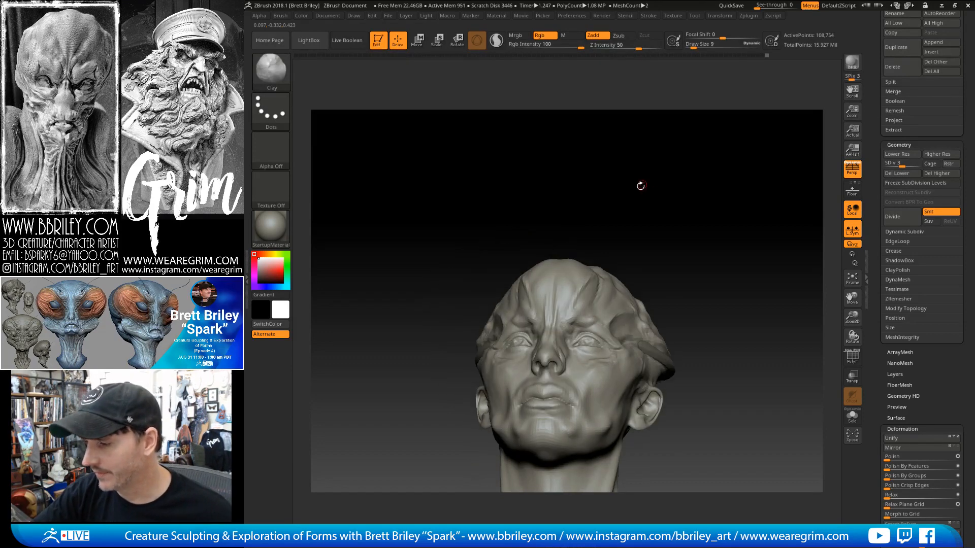
Reshape the brows and the eye area with the Move brush at draw sizes between 20 and 32.
key(b)
key(m)
key(v)
key(s)
drag(591, 328, 596, 329)
right_drag(602, 278, 593, 321)
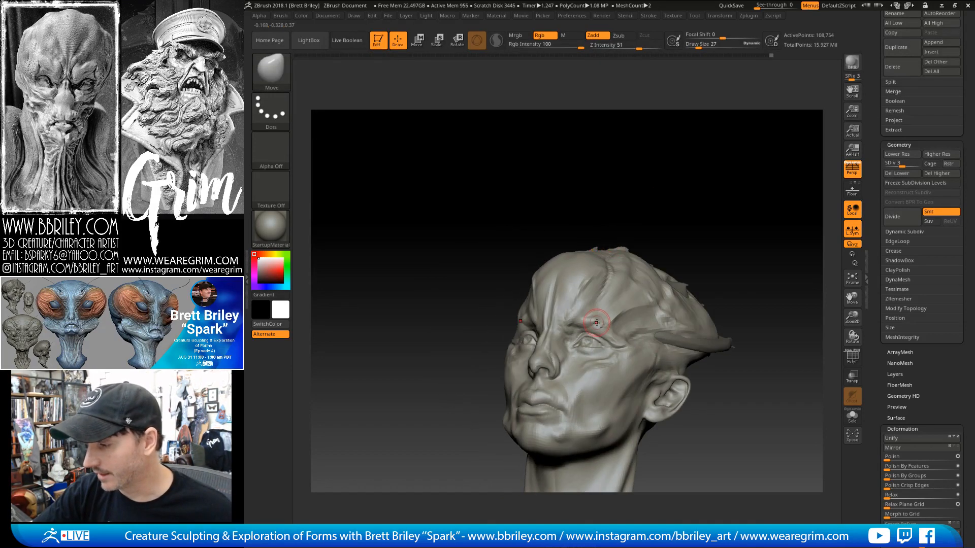
right_drag(605, 267, 608, 281)
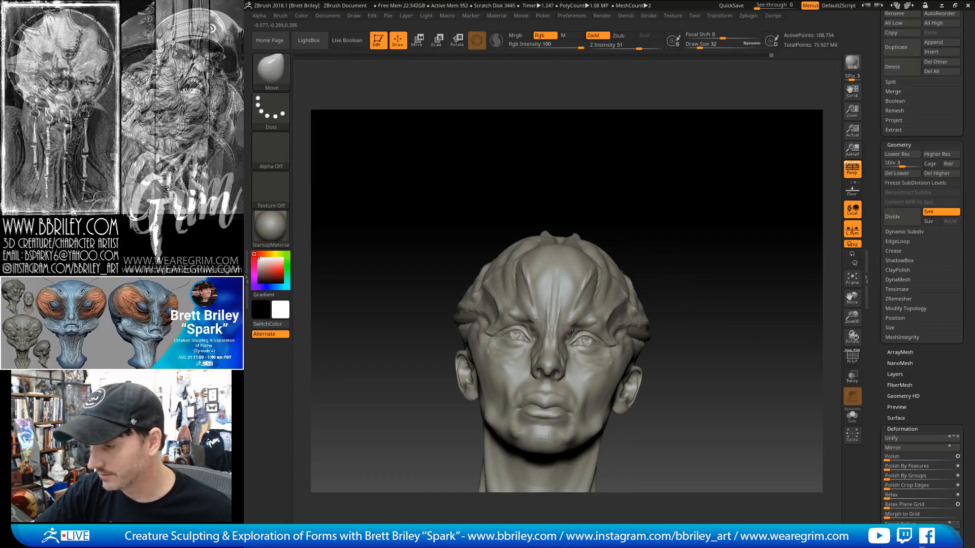
drag(631, 220, 660, 254)
key(bracketleft)
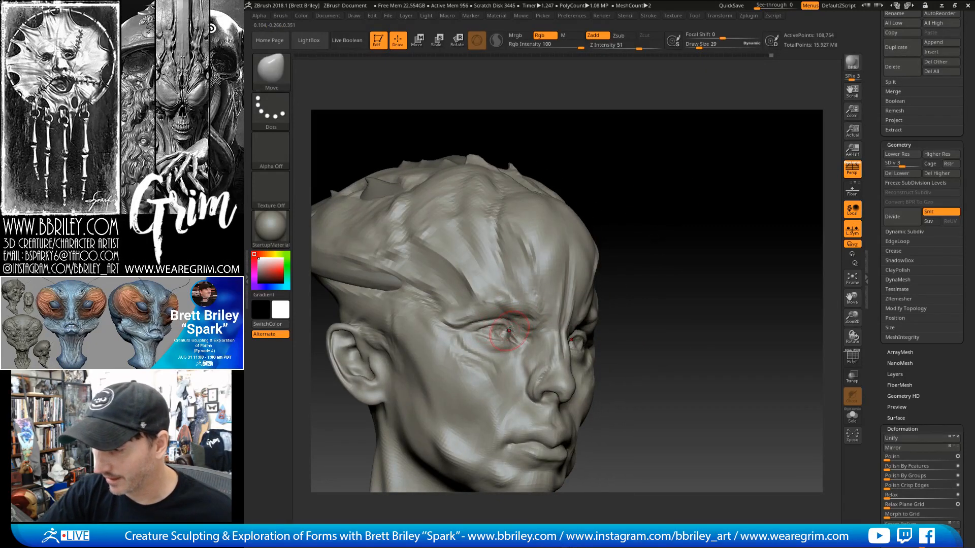
drag(666, 202, 638, 200)
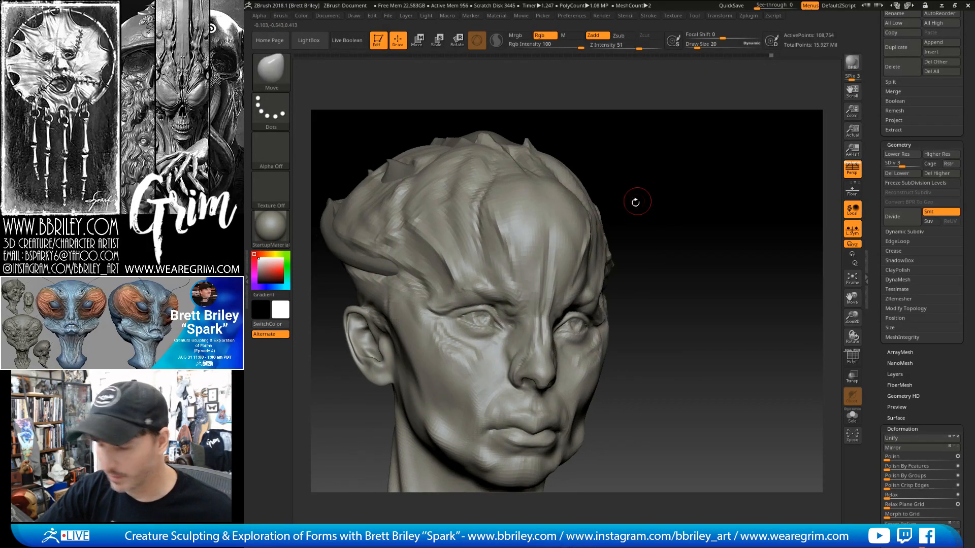
Carve fine creases around the eyes and beside the nose with the DamStandard brush at draw sizes 4 and 9.
key(b)
key(d)
key(s)
key(bracketleft)
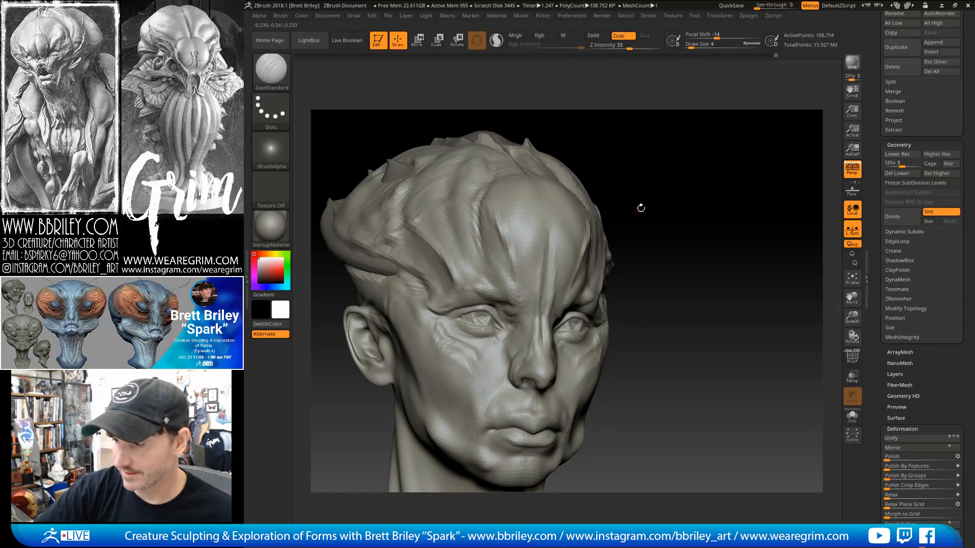
drag(641, 208, 557, 297)
key(bracketright)
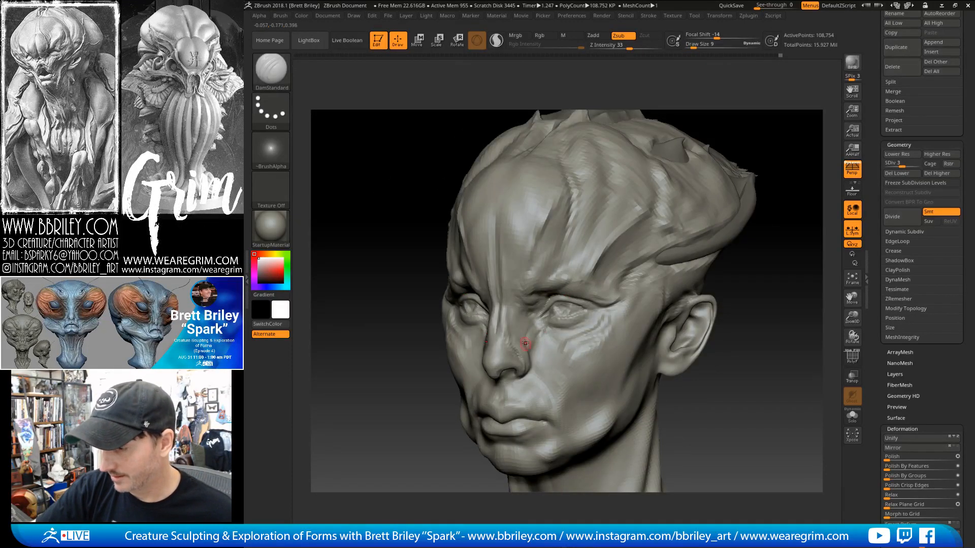
Raise folds along the side of the nose and inner cheek with the Standard brush at draw size 8.
key(b)
key(s)
key(t)
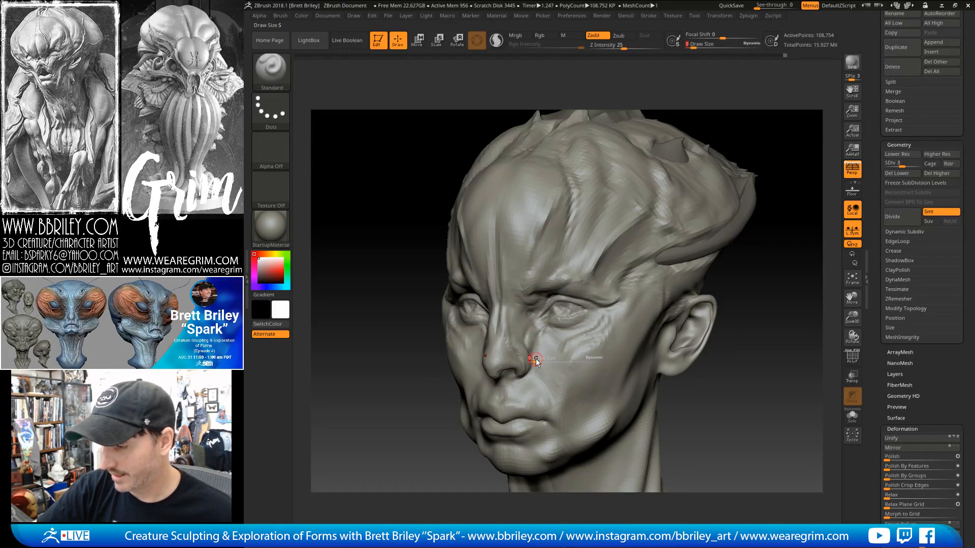
drag(737, 287, 678, 237)
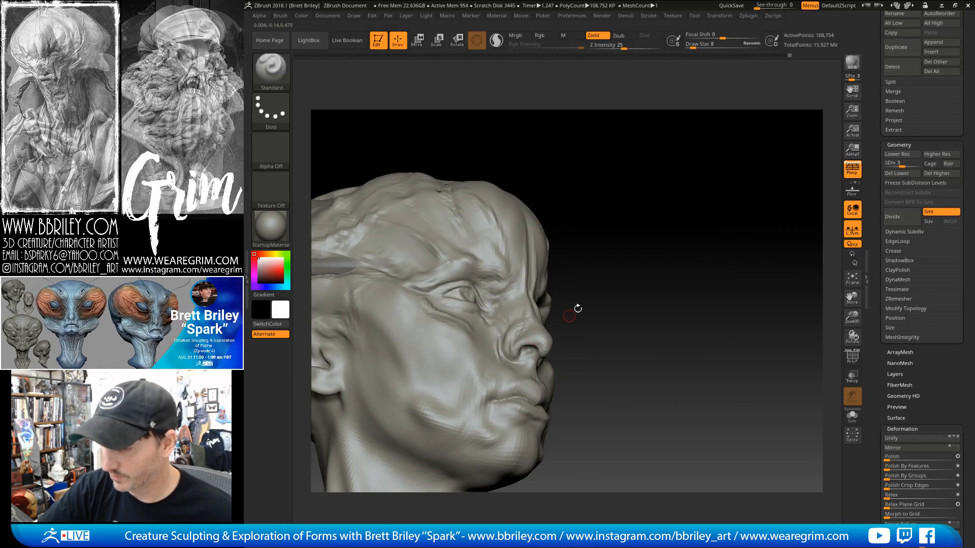
drag(577, 307, 533, 344)
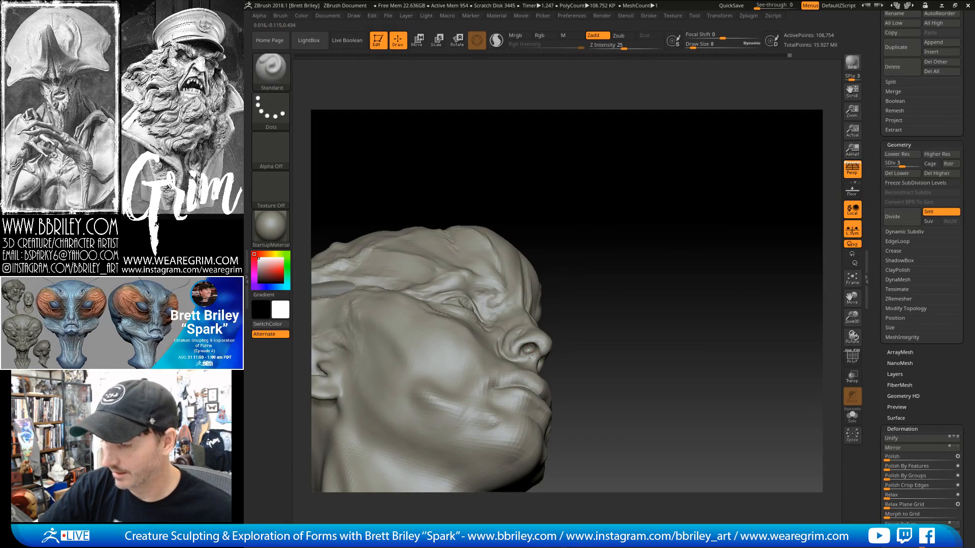
Flatten the planes of the nose with the TrimDynamic brush at draw size 6.
mouse_move(576, 286)
mouse_down()
mouse_move(594, 291)
mouse_move(567, 248)
mouse_up()
key(b)
key(t)
key(d)
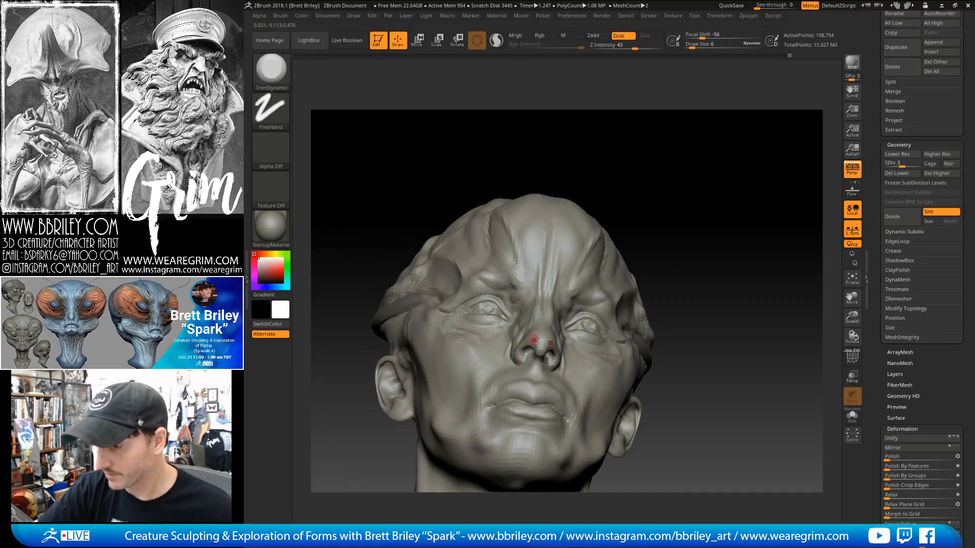
mouse_move(535, 339)
mouse_down()
mouse_move(725, 213)
mouse_move(699, 223)
mouse_up()
Cut the crease around the nostril wing with the DamStandard brush at draw size 6.
key(b)
key(d)
key(s)
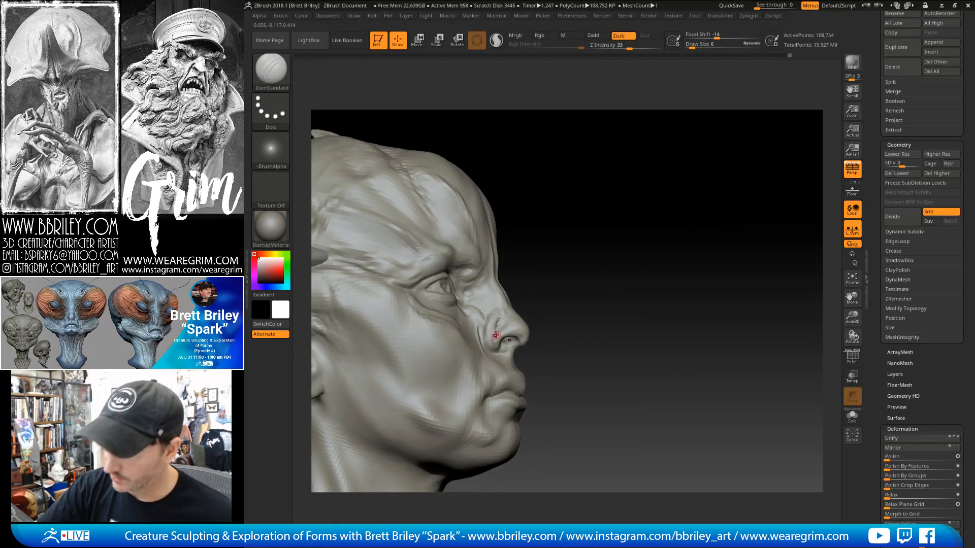
drag(542, 343, 516, 365)
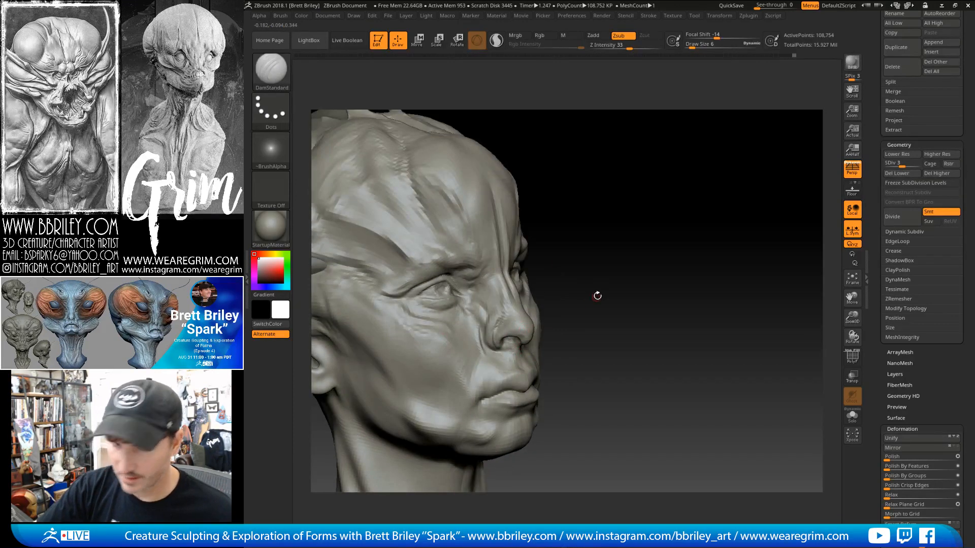
Reshape the lips in profile with the Move brush, pushing the lower lip forward at draw size 44.
mouse_move(597, 295)
mouse_down()
mouse_move(558, 307)
mouse_move(623, 290)
mouse_up()
key(b)
key(m)
key(v)
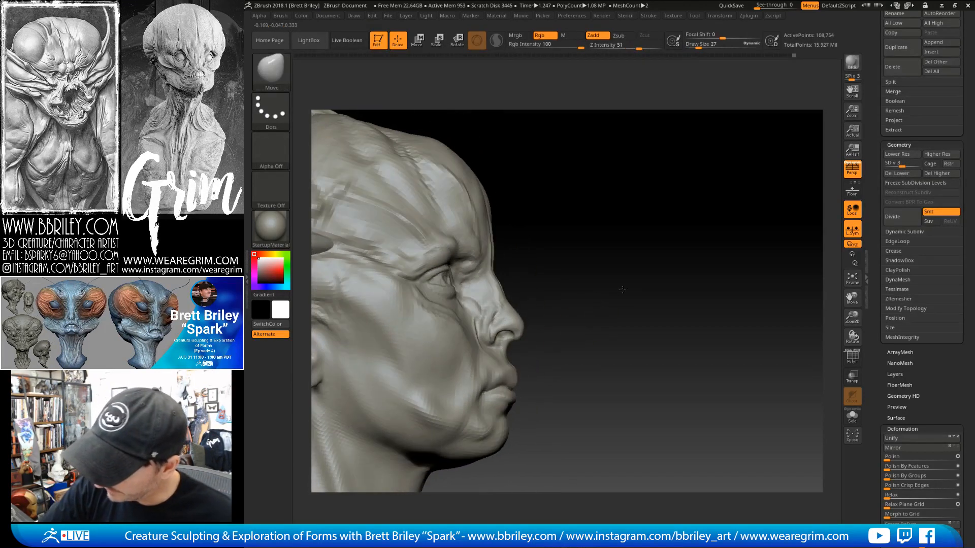
key(s)
click(515, 379)
mouse_move(514, 376)
mouse_down()
mouse_move(523, 378)
mouse_move(518, 403)
mouse_up()
key(s)
click(511, 377)
key(s)
click(518, 392)
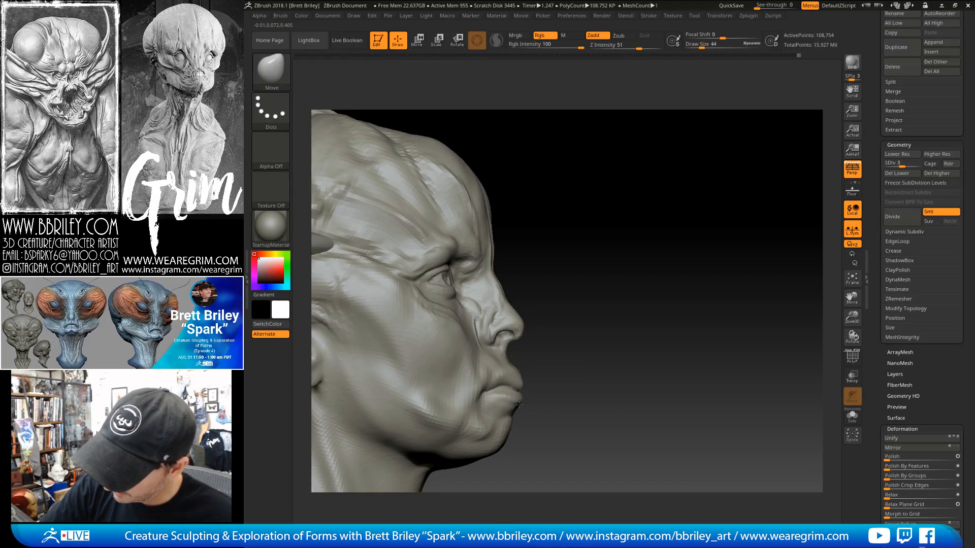
Adjust the mouth profile with the Move brush and flatten the lips with the TrimDynamic brush at draw size 10.
drag(562, 361, 616, 305)
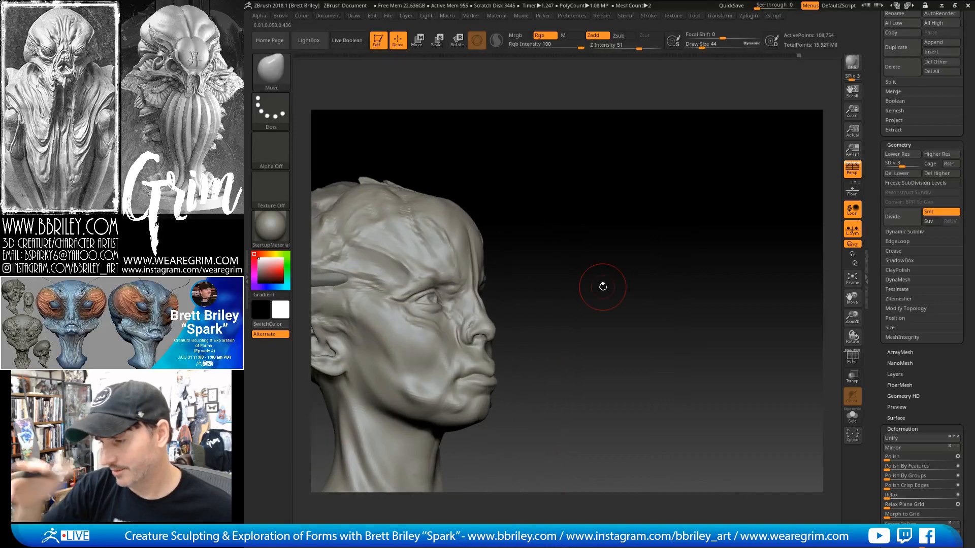
drag(558, 313, 583, 319)
key(s)
drag(491, 368, 488, 364)
key(s)
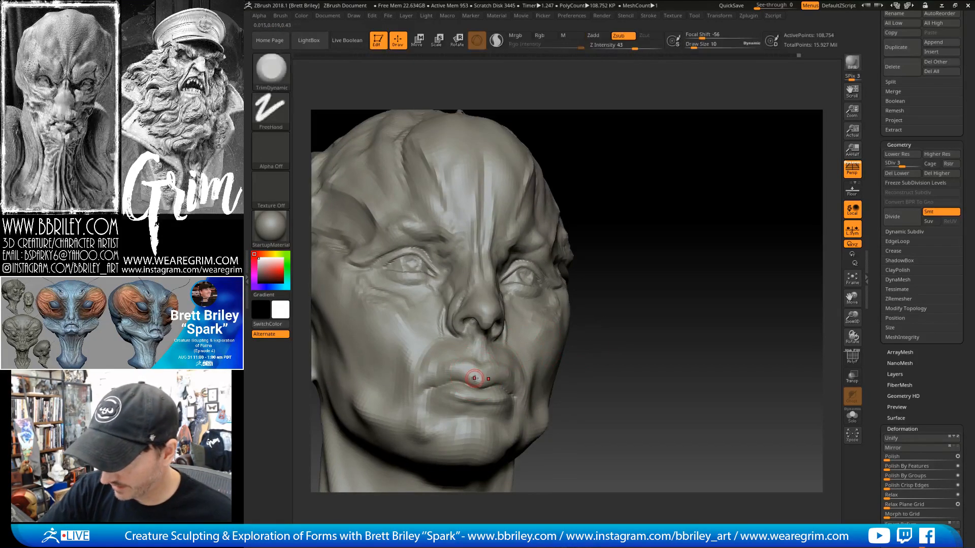
Subdivide the head to level 4 and shape the upper lip with the Move brush at draw size 10.
key(ctrl+d)
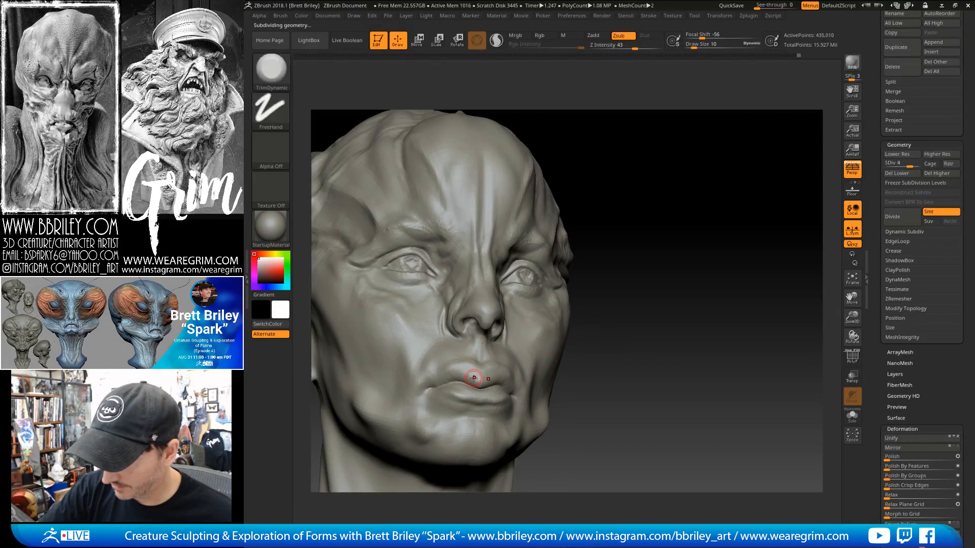
key(b)
key(m)
key(v)
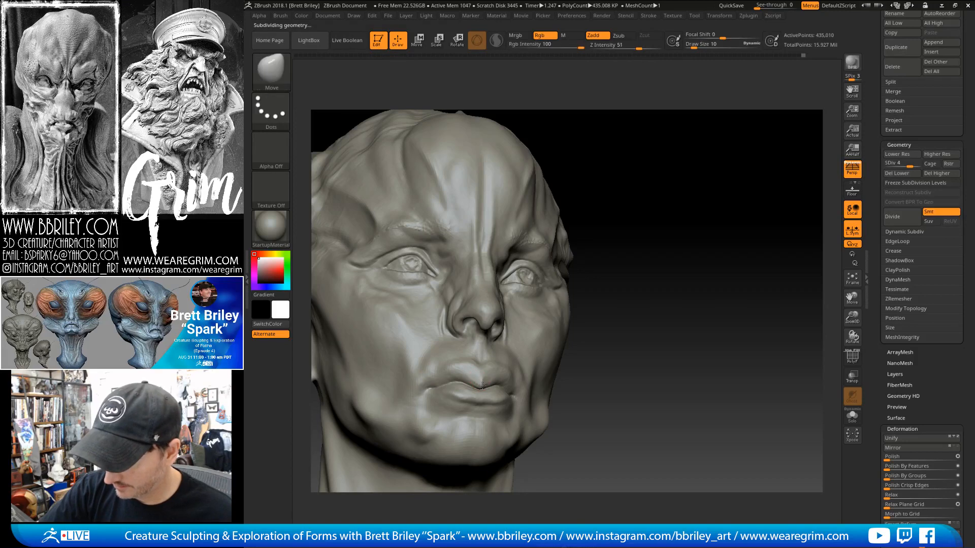
Carve the lip line and the creases around the mouth with the DamStandard brush at draw sizes 3 and 9.
key(b)
key(d)
key(s)
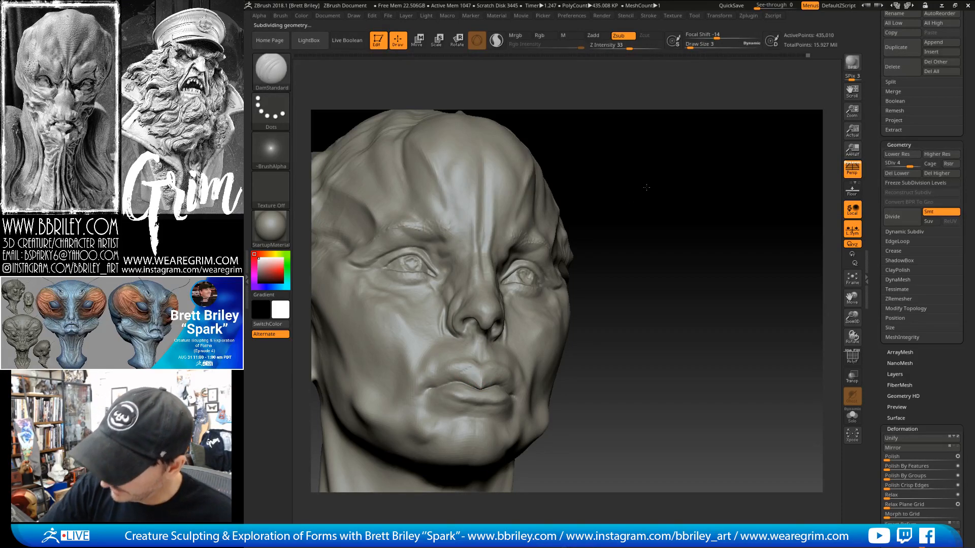
drag(646, 187, 548, 190)
key(s)
drag(488, 370, 491, 370)
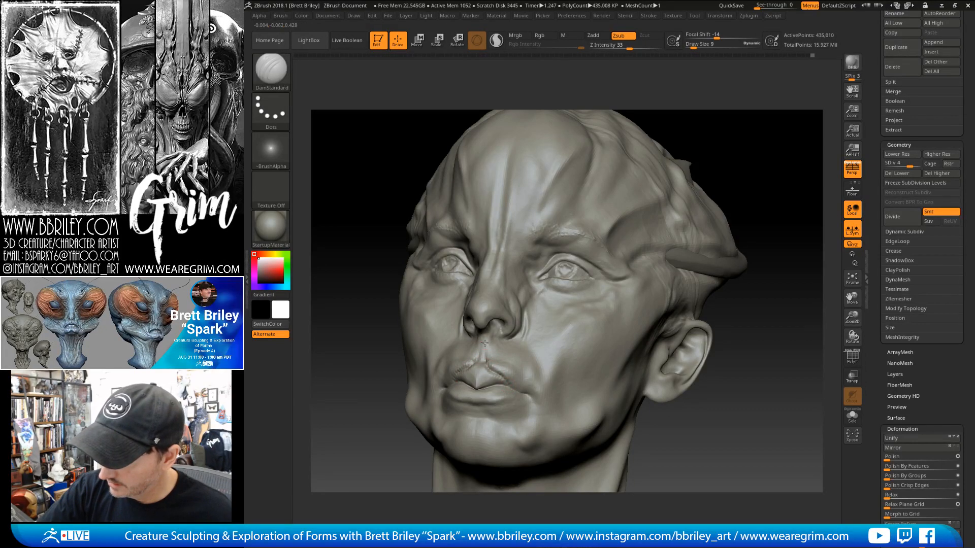
Push the lips and chin back in profile with the Move brush at draw size 56.
drag(729, 134, 796, 133)
alt+drag(731, 170, 682, 240)
key(b)
key(m)
key(v)
key(s)
mouse_move(507, 396)
mouse_down()
mouse_move(500, 392)
mouse_move(513, 394)
mouse_up()
key(s)
drag(485, 363, 477, 362)
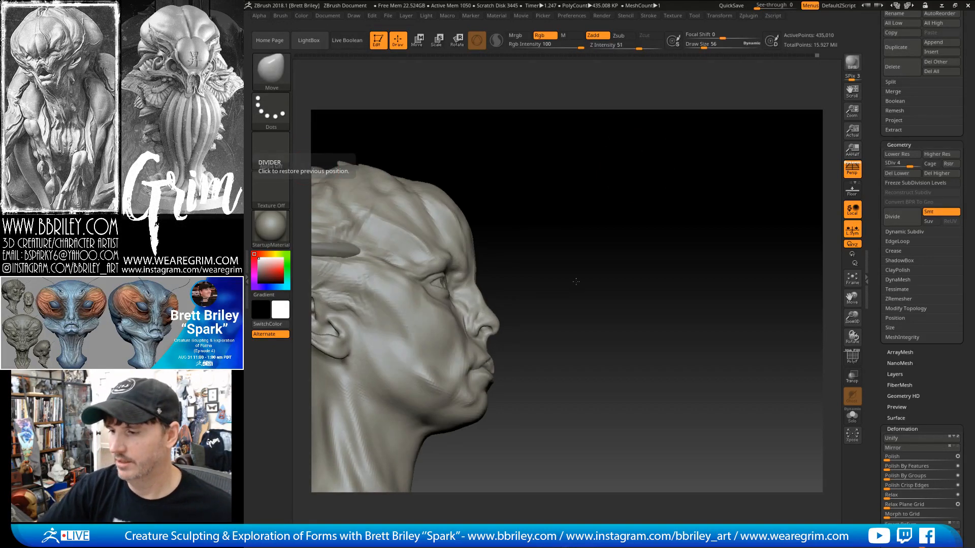
mouse_move(569, 315)
mouse_down()
mouse_move(584, 292)
mouse_move(574, 264)
mouse_move(566, 268)
mouse_up()
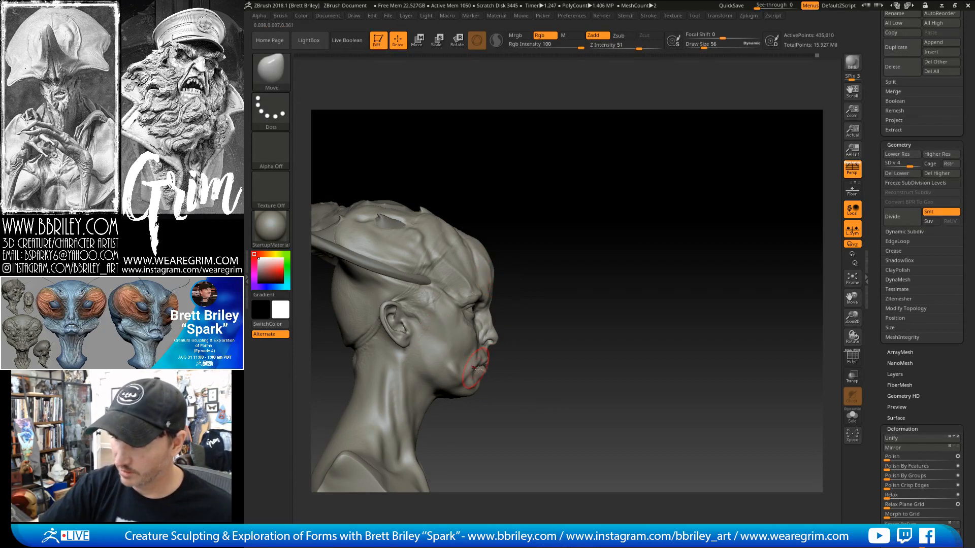
Lower the head to subdivision level 1 and mask the jaw, mouth and lower cheek.
key(shift+d)
key(shift+d)
key(shift+d)
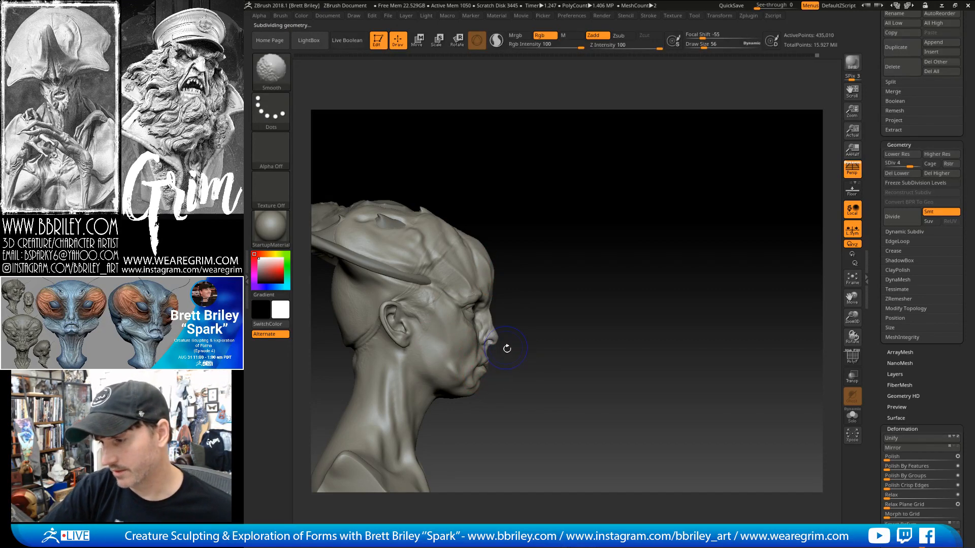
mouse_move(559, 327)
mouse_down()
mouse_move(439, 376)
mouse_move(461, 357)
mouse_up()
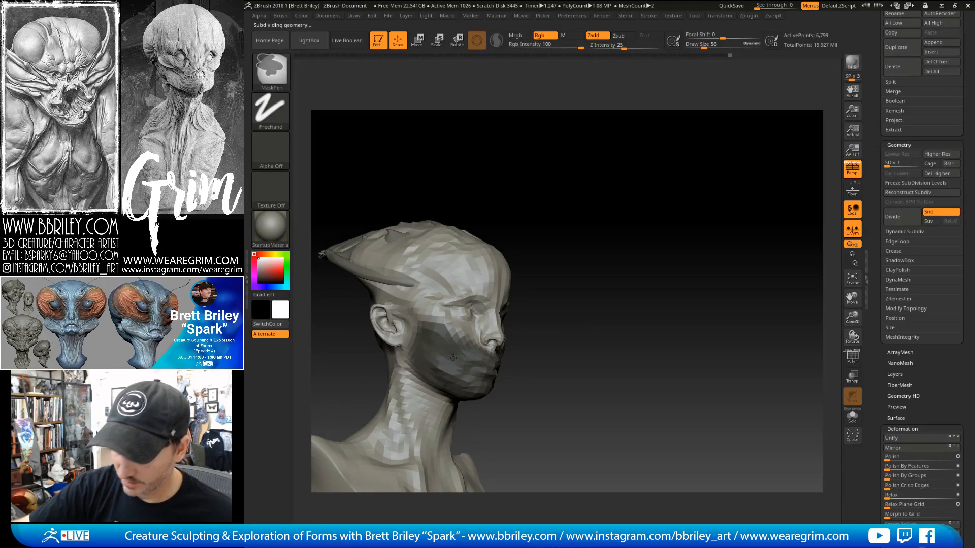
ctrl+drag(427, 354, 439, 376)
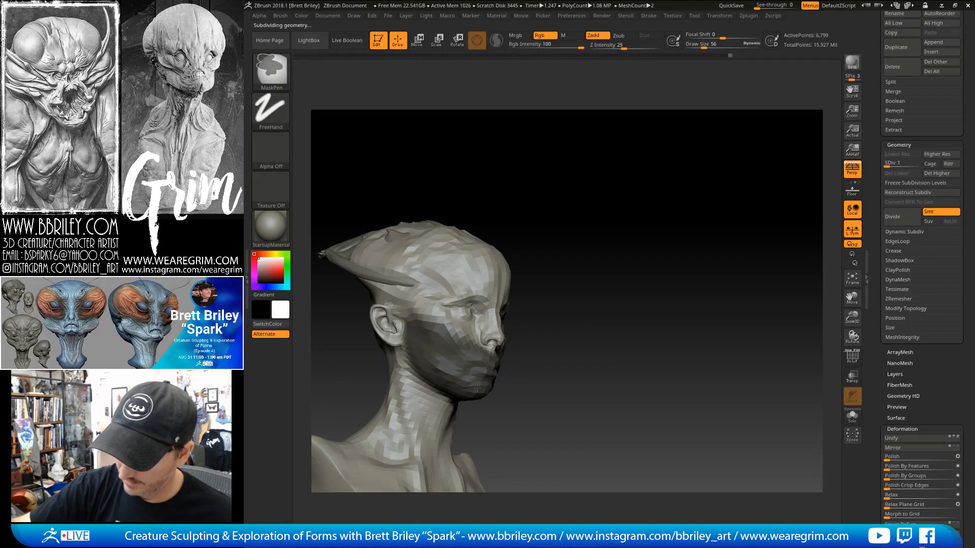
Invert the mask to isolate the jaw and pull the mouth and chin forward in profile with the Move brush.
mouse_move(559, 356)
shift+mouse_down()
mouse_move(584, 338)
mouse_move(581, 274)
shift+mouse_up()
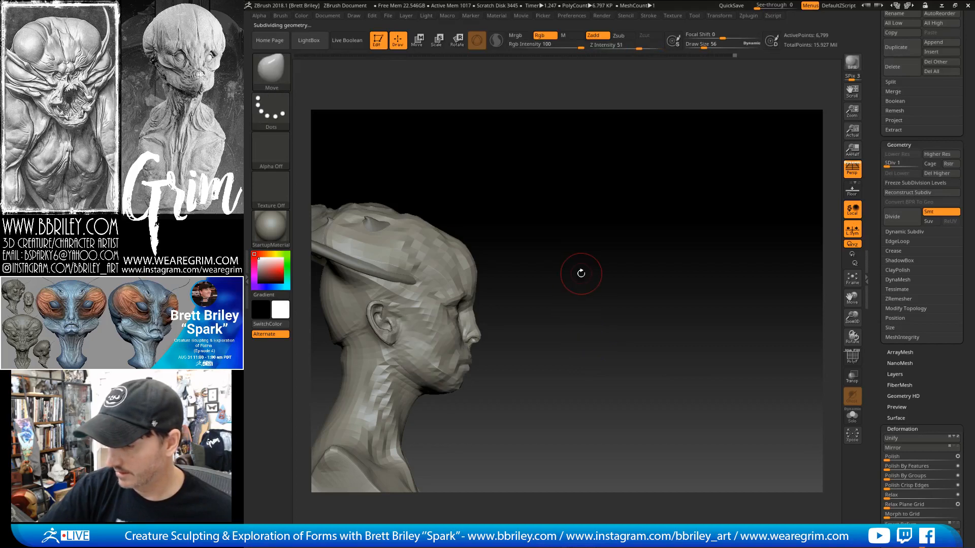
ctrl+click(578, 287)
key(shift)
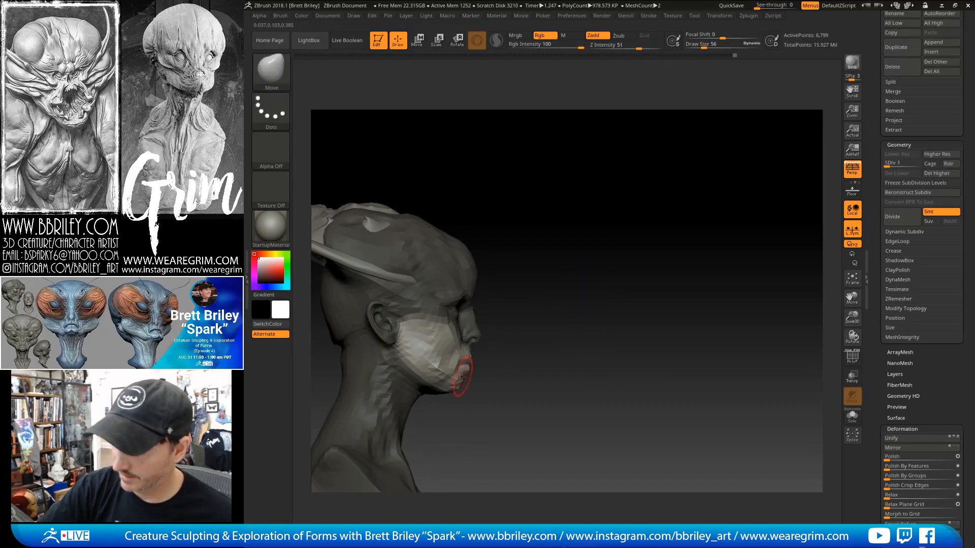
key(bracketright)
mouse_move(464, 377)
mouse_down()
mouse_move(481, 385)
mouse_move(468, 373)
mouse_move(463, 386)
mouse_up()
key(ctrl+z)
key(s)
click(472, 366)
key(bracketleft)
key(s)
key(ctrl+z)
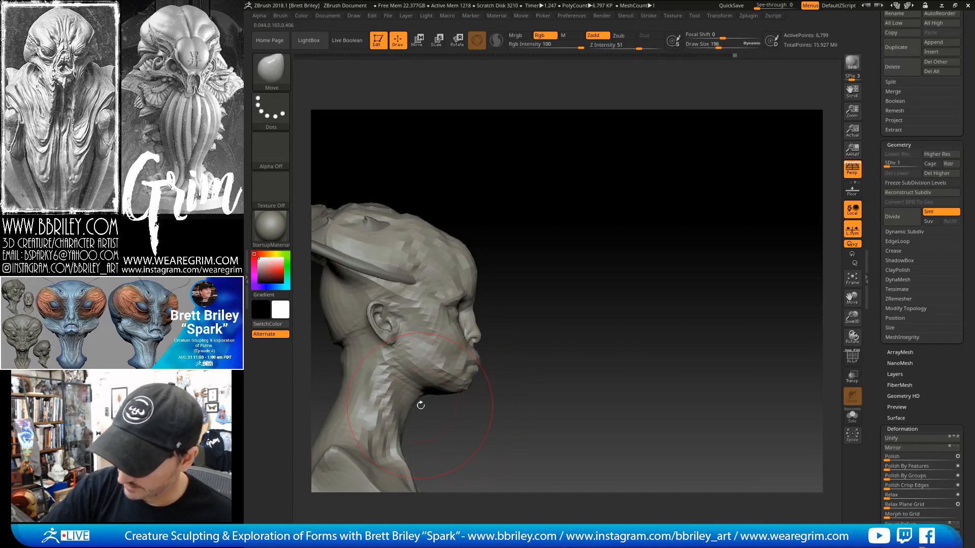
Lower and fill out the chin and underside of the jaw with the Move brush at draw sizes 143 and 111.
key(s)
click(422, 406)
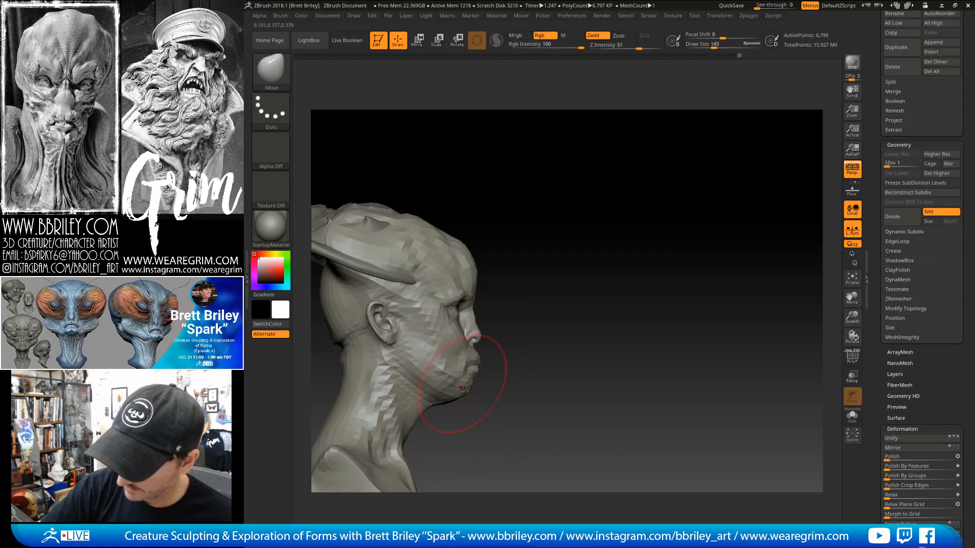
key(s)
click(468, 387)
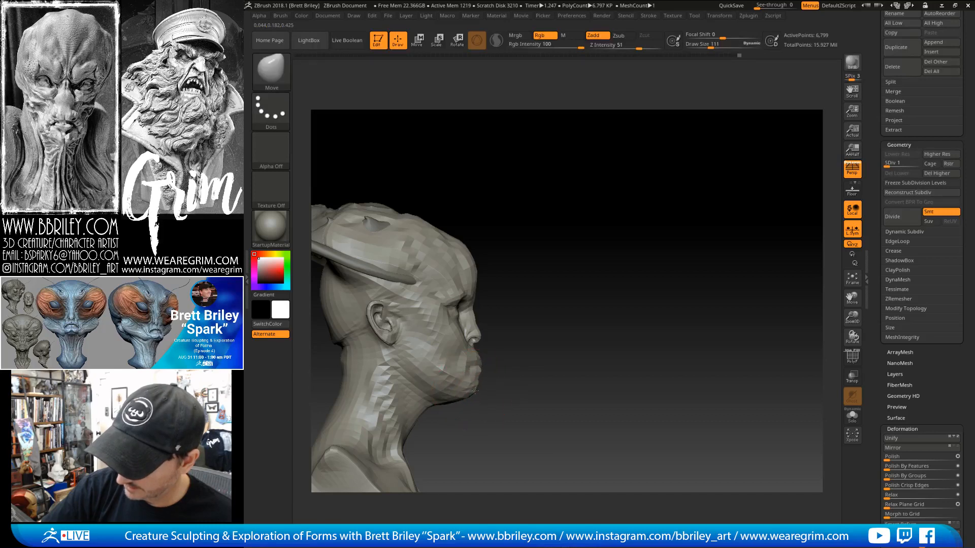
Adjust the profile between the nose and mouth with the Move brush at draw sizes 72 and 68.
key(s)
click(475, 371)
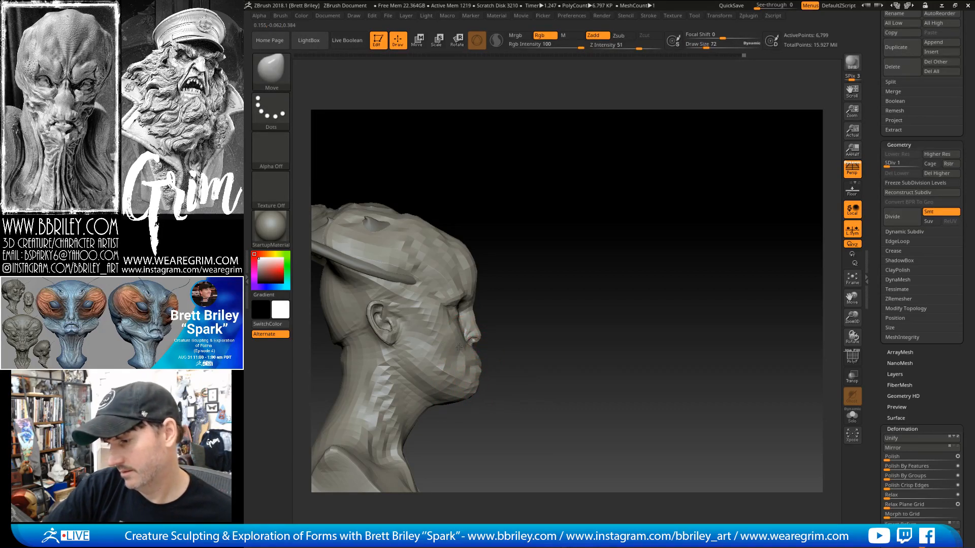
key(s)
click(456, 345)
key(s)
click(465, 329)
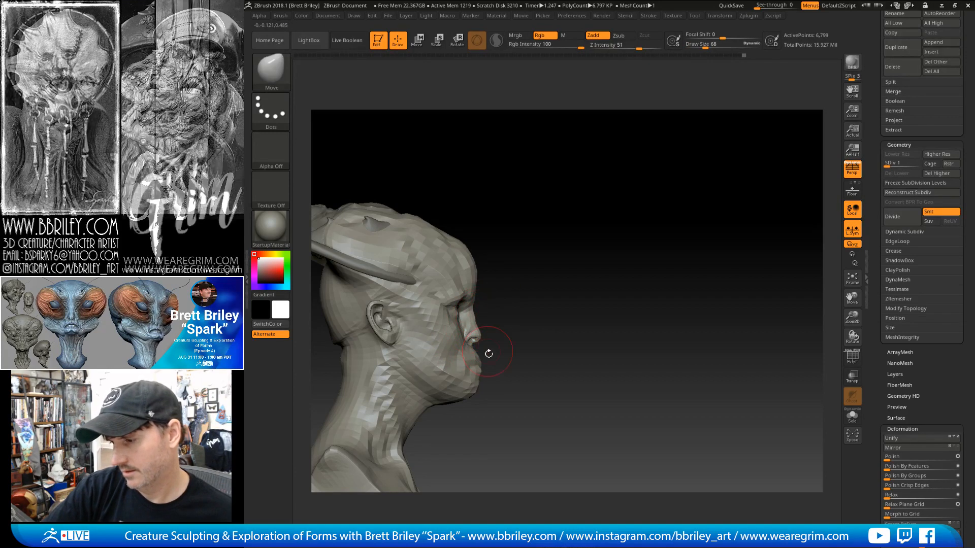
mouse_move(496, 264)
mouse_down()
mouse_move(603, 250)
mouse_move(623, 231)
mouse_up()
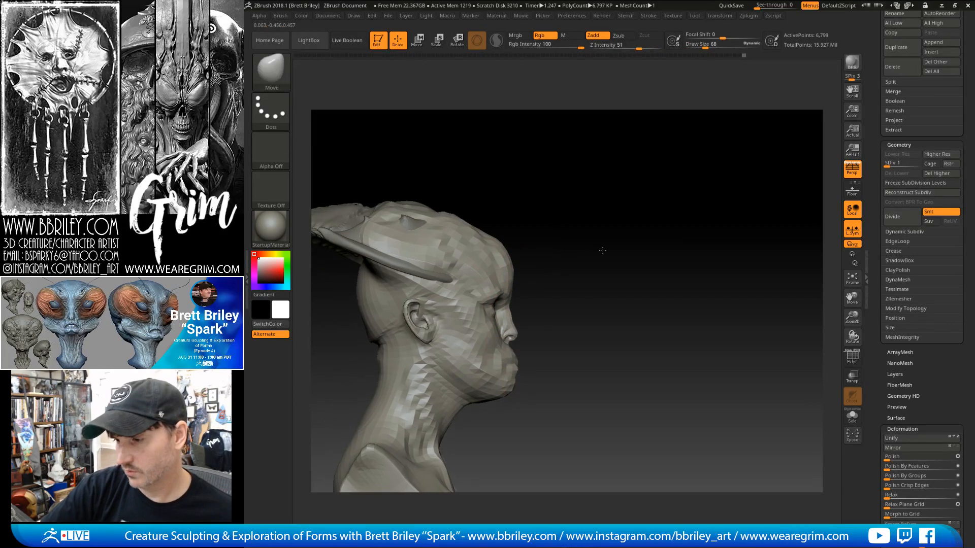
Reshape the back of the skull beneath the shell with the Move brush at draw size 153.
key(s)
click(451, 311)
mouse_move(447, 310)
right_down()
mouse_move(411, 292)
mouse_move(426, 295)
right_up()
mouse_move(432, 305)
mouse_down()
mouse_move(399, 290)
mouse_move(413, 270)
mouse_up()
right_drag(422, 255, 441, 250)
drag(419, 275, 409, 262)
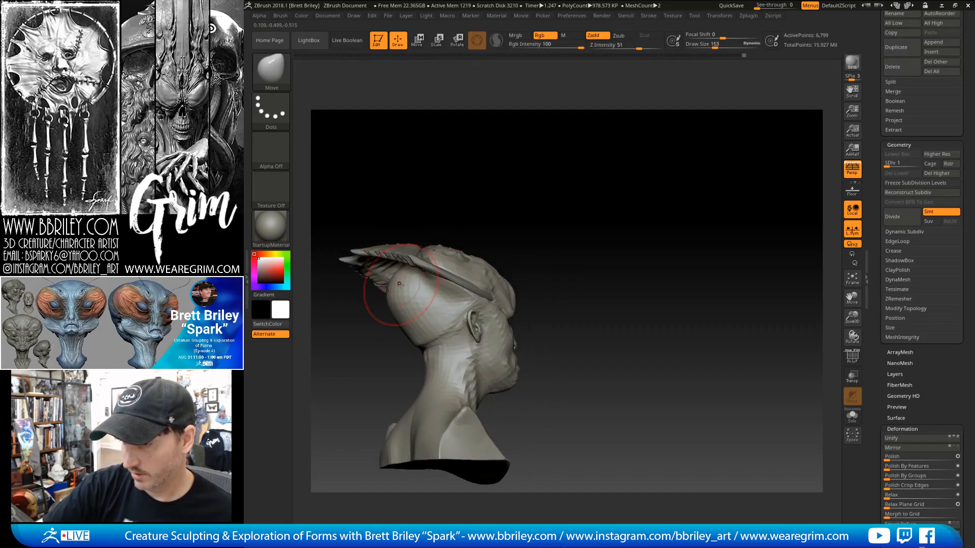
right_drag(496, 191, 416, 330)
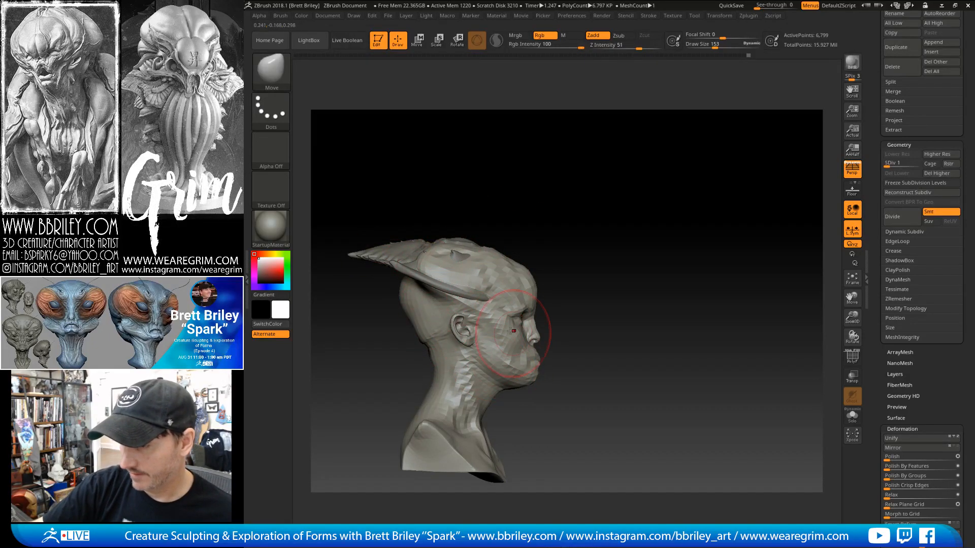
Reshape the back of the neck and upper back with the Move brush at draw sizes 138 and 184.
key(s)
drag(443, 368, 429, 374)
key(s)
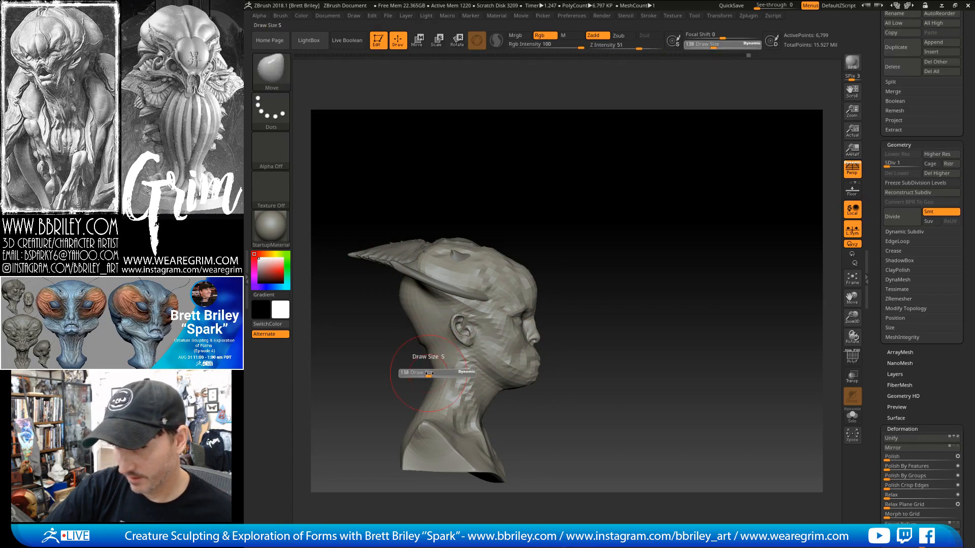
drag(501, 205, 569, 211)
key(s)
drag(425, 408, 427, 422)
drag(546, 422, 510, 422)
key(s)
drag(435, 427, 432, 427)
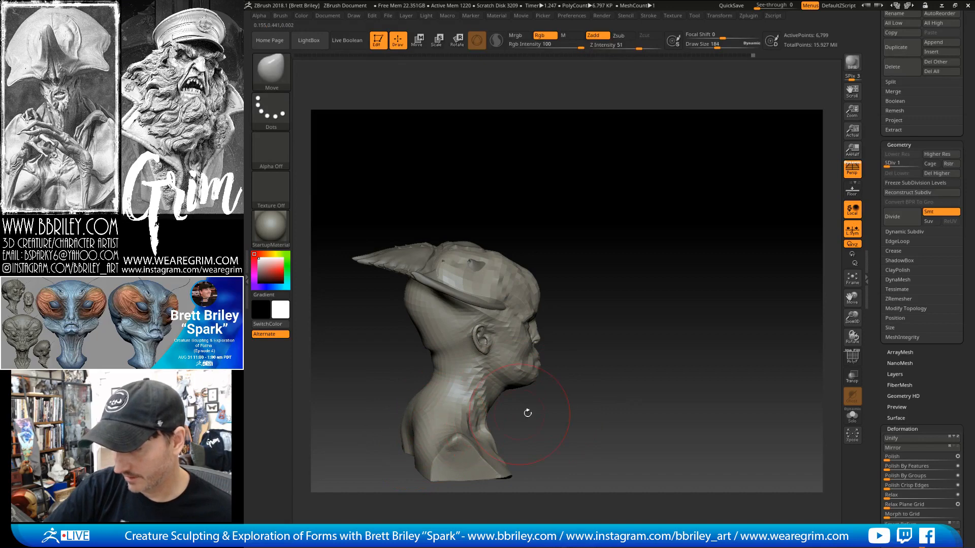
Adjust the chest and the sides of the jaw with the Move brush at draw sizes 128 and 102.
drag(527, 413, 456, 414)
key(s)
mouse_move(640, 294)
mouse_down()
mouse_move(598, 266)
mouse_move(599, 251)
mouse_up()
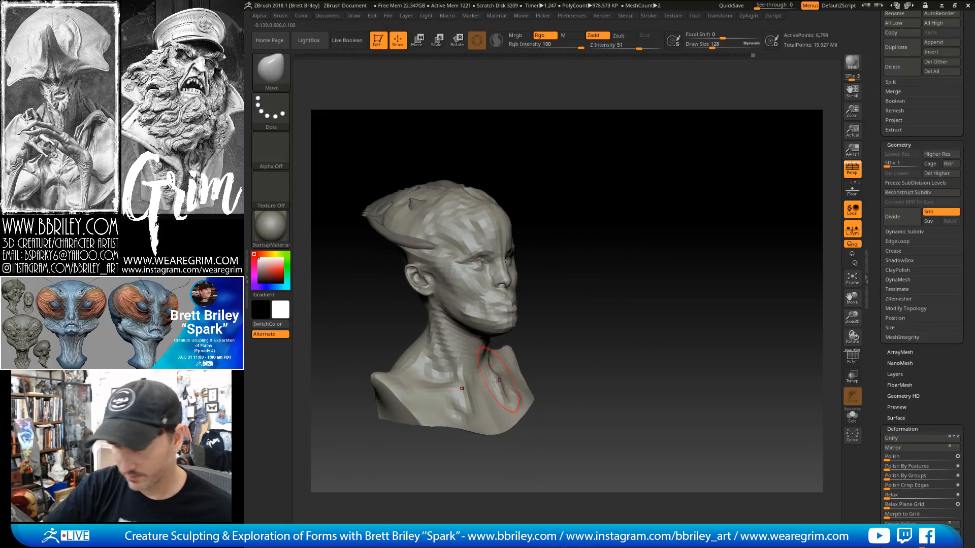
key(s)
drag(495, 382, 492, 383)
mouse_move(595, 308)
mouse_down()
mouse_move(546, 302)
mouse_move(544, 280)
mouse_up()
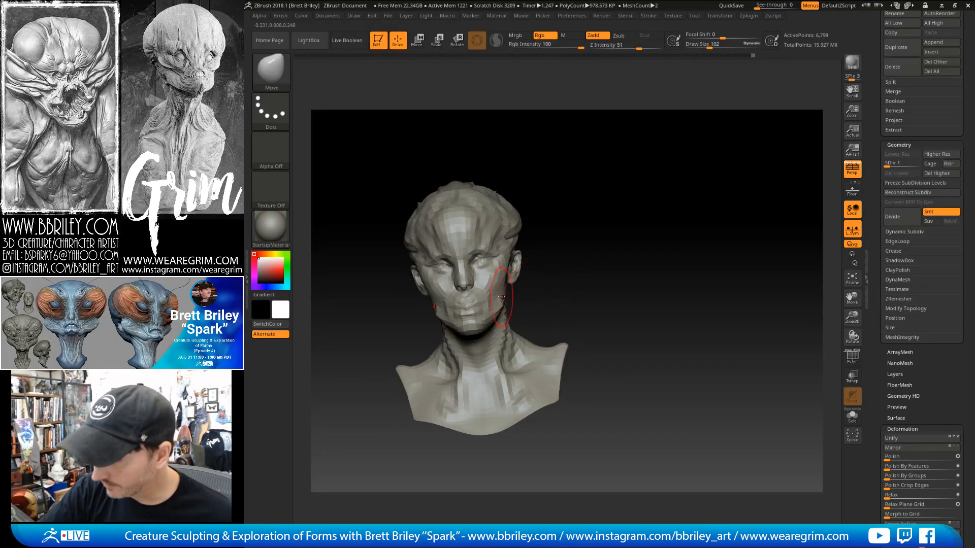
drag(600, 276, 526, 277)
Adjust the shell's rear tip with the Move brush at draw size 79 and smooth beside the mouth at draw size 27.
key(s)
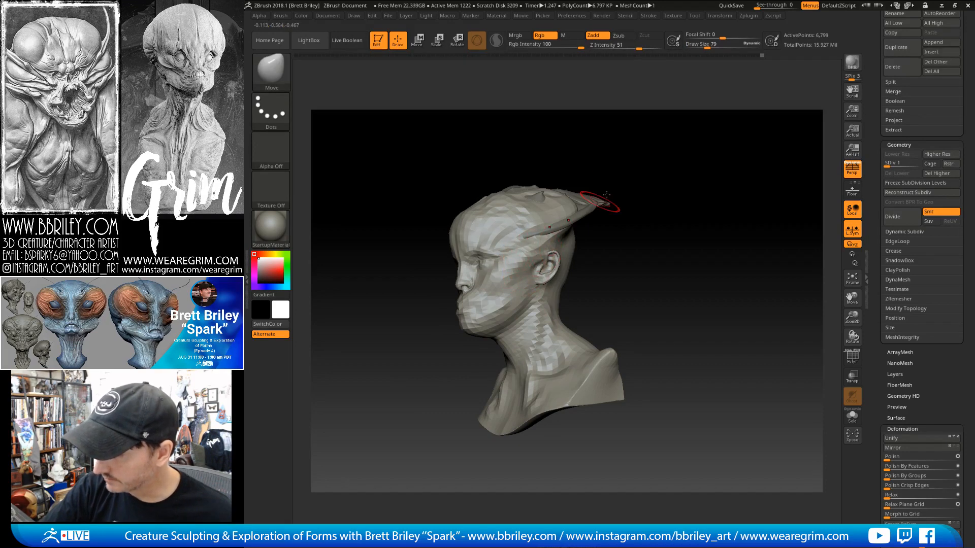
key(s)
mouse_move(614, 201)
mouse_down()
mouse_move(553, 254)
mouse_move(602, 222)
mouse_move(644, 222)
mouse_move(623, 256)
mouse_up()
key(s)
drag(602, 294, 596, 276)
key(s)
mouse_move(617, 256)
mouse_down()
mouse_move(628, 245)
mouse_move(675, 250)
mouse_move(629, 271)
mouse_up()
key(shift)
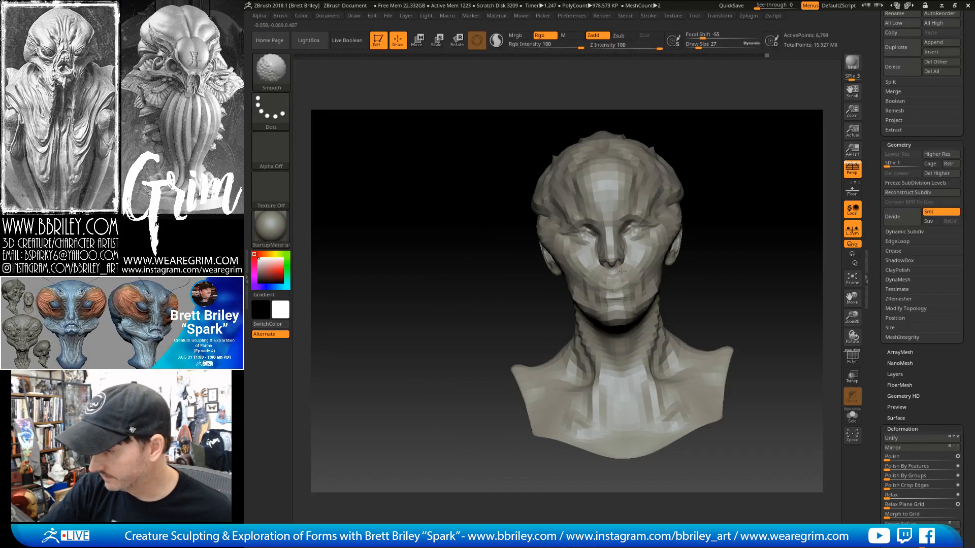
mouse_move(731, 152)
mouse_down()
mouse_move(808, 137)
mouse_move(706, 186)
mouse_up()
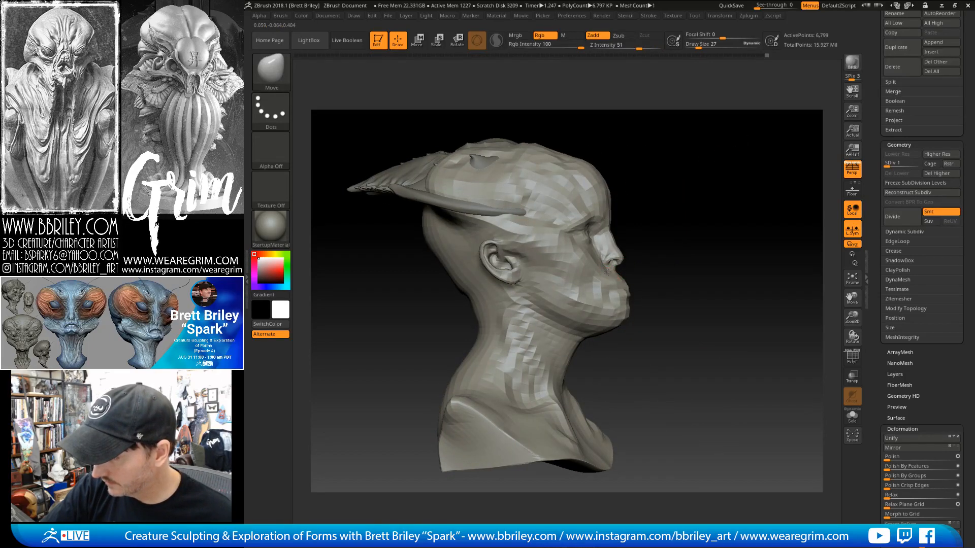
Build up the cheek beside the mouth with the Standard brush.
drag(655, 271, 604, 266)
key(b)
key(s)
key(t)
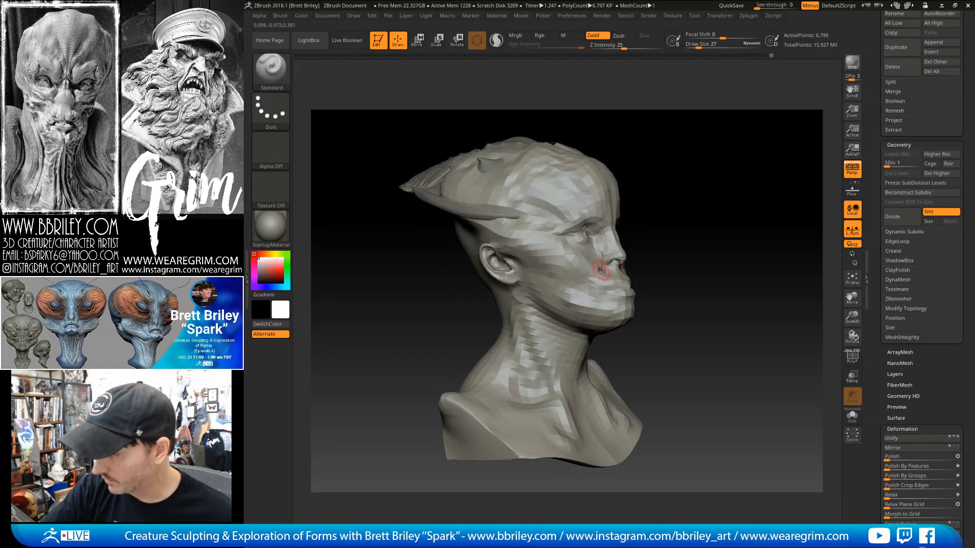
key(s)
click(596, 276)
mouse_move(664, 224)
mouse_down()
mouse_move(675, 220)
mouse_move(656, 231)
mouse_move(702, 211)
mouse_move(639, 232)
mouse_move(724, 150)
mouse_move(683, 170)
mouse_up()
Raise the head to subdivision level 2 and adjust the cheeks with the Move brush.
key(d)
key(b)
key(m)
key(v)
key(bracketright)
Build up the cheekbone forms beside the nose with the Clay brush at draw size 18.
key(b)
key(c)
key(l)
key(s)
click(593, 276)
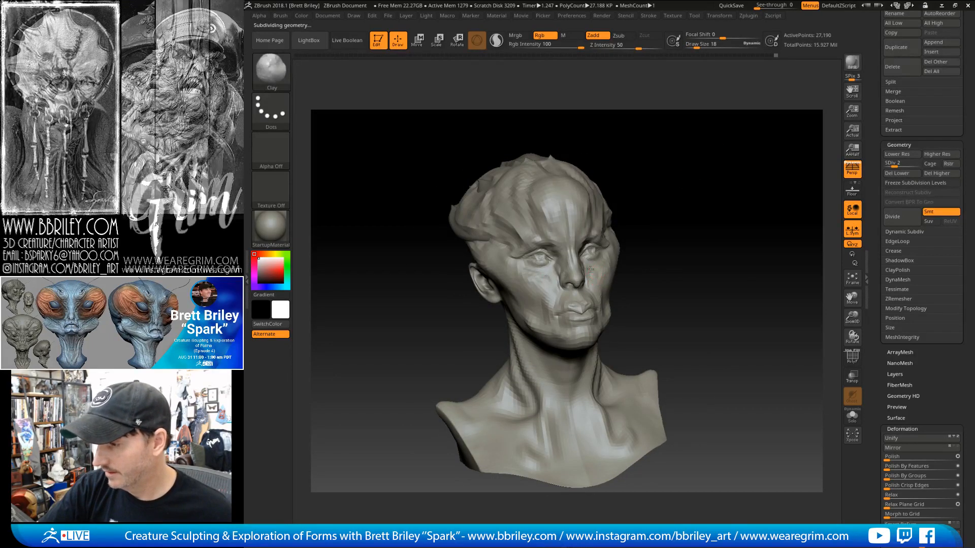
drag(696, 173, 633, 191)
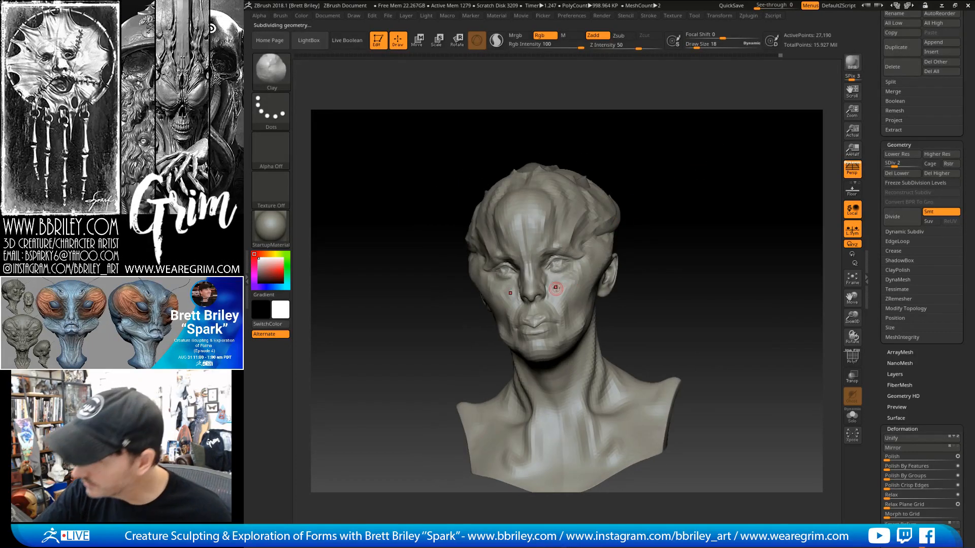
drag(641, 146, 599, 151)
drag(560, 276, 557, 280)
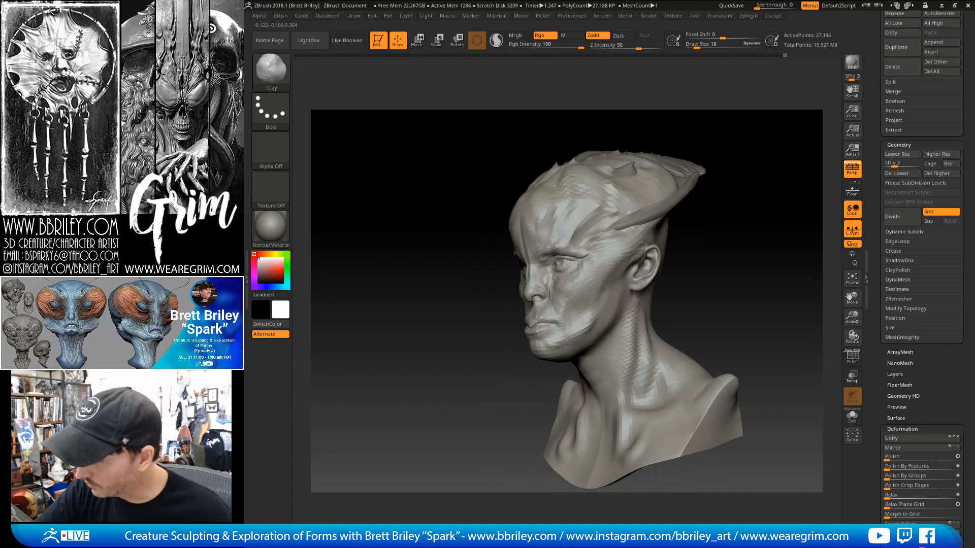
Sculpt muscle folds across the cheek and beside the mouth corner with the Standard brush at draw size 10.
key(b)
key(s)
key(t)
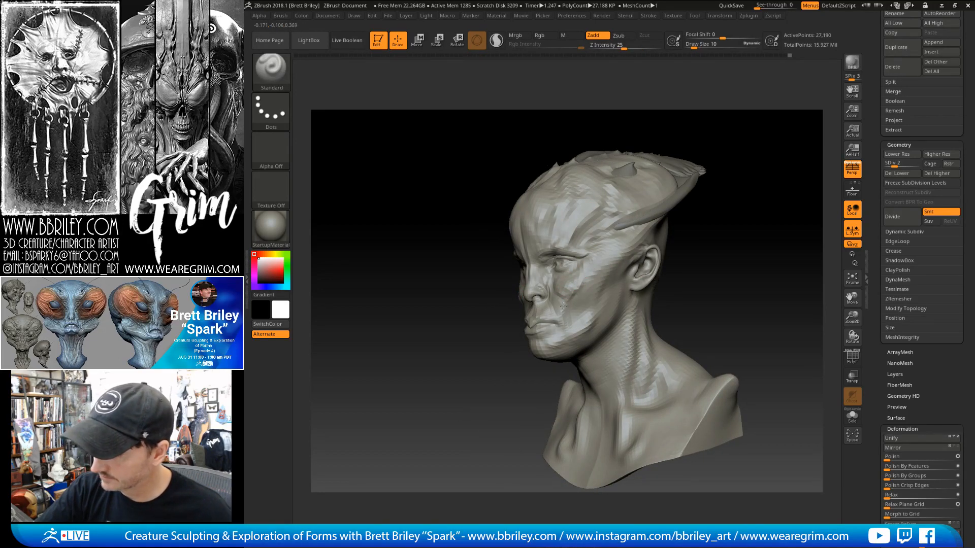
drag(699, 260, 734, 229)
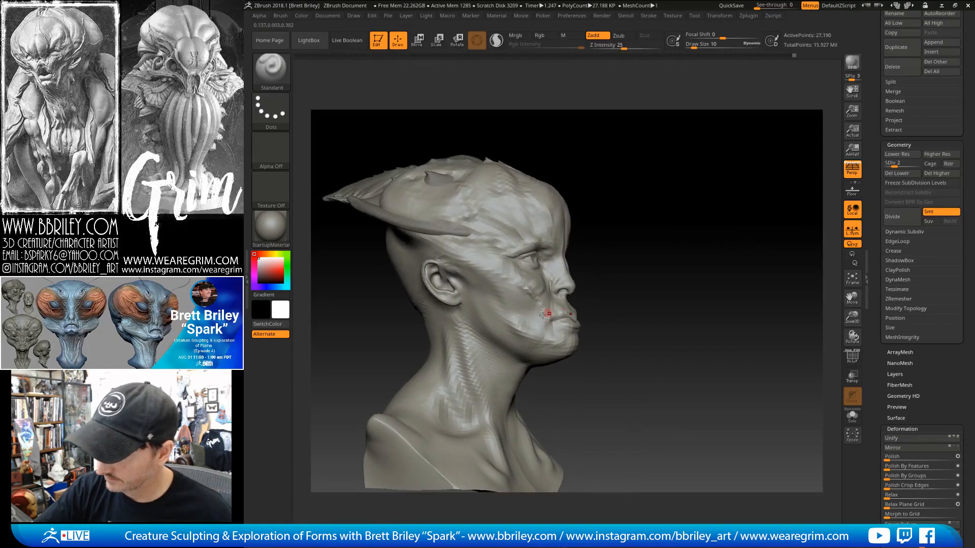
drag(543, 315, 526, 312)
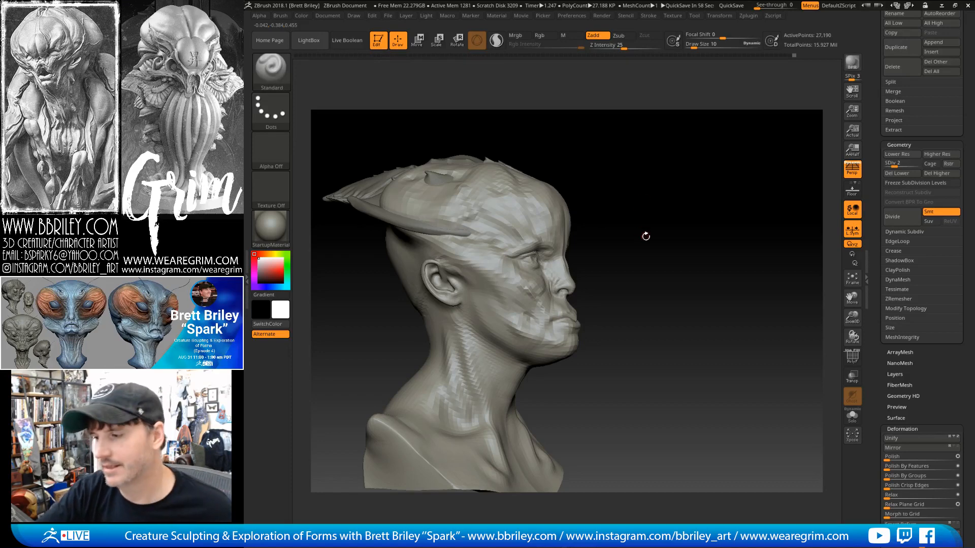
Raise the head to subdivision level 4 and check the face from several angles.
key(ctrl+d)
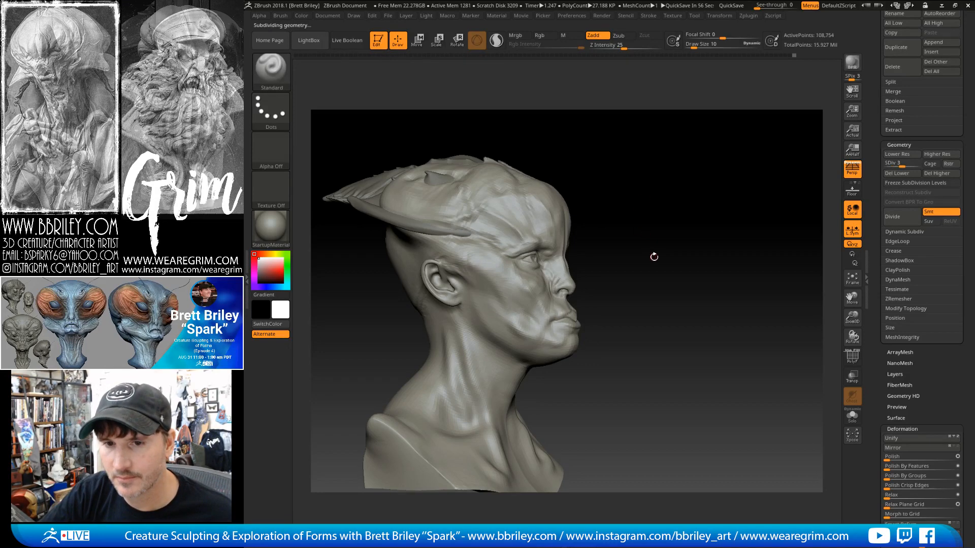
drag(657, 250, 643, 245)
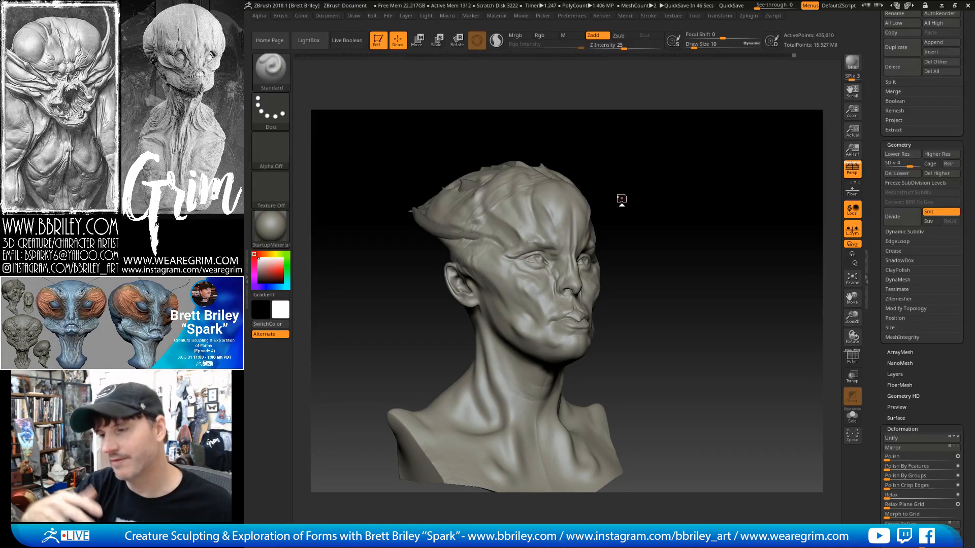
mouse_move(620, 200)
mouse_down()
mouse_move(700, 198)
mouse_move(647, 213)
mouse_up()
Flatten the planes of the cheek with the TrimDynamic brush at draw size 20.
mouse_move(733, 163)
mouse_down()
mouse_move(777, 167)
mouse_move(731, 172)
mouse_up()
key(b)
key(t)
key(d)
key(s)
key(s)
drag(578, 285, 577, 288)
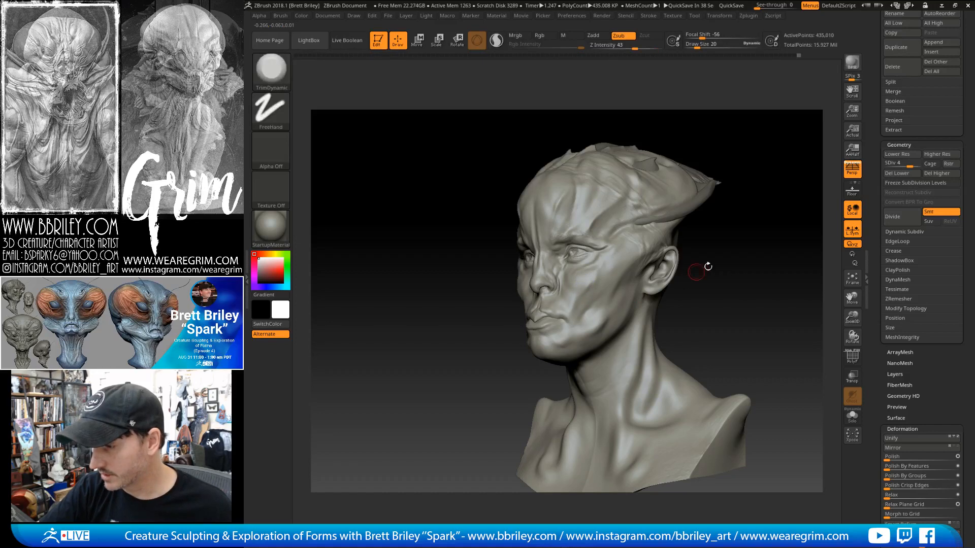
Lower the chin and pull it forward in profile with the Move brush at draw sizes 47 and 79.
drag(708, 268, 746, 267)
key(b)
key(m)
key(v)
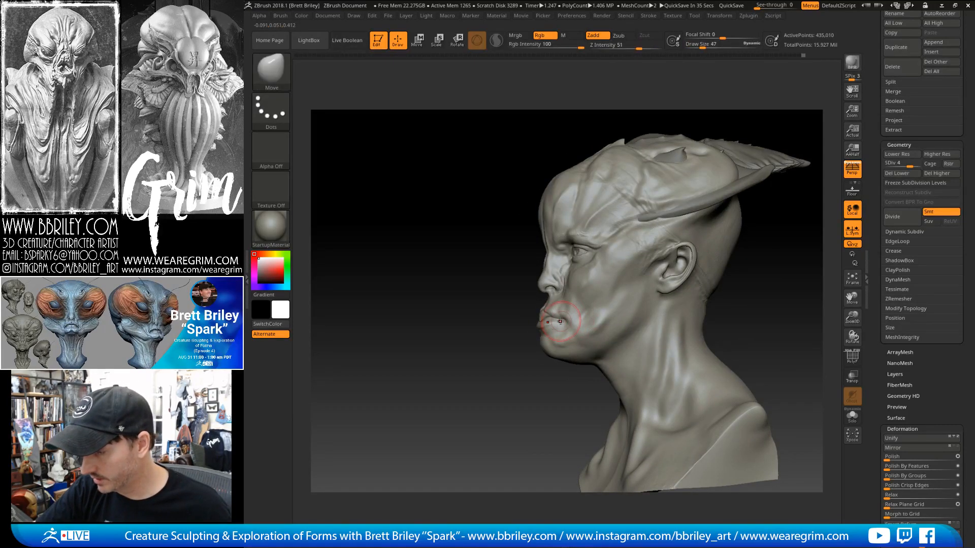
mouse_move(560, 321)
mouse_down()
mouse_move(547, 330)
mouse_move(606, 342)
mouse_move(537, 329)
mouse_move(557, 337)
mouse_move(538, 353)
mouse_up()
key(s)
key(s)
key(s)
drag(537, 354, 540, 354)
mouse_move(537, 358)
mouse_down()
mouse_move(520, 350)
mouse_move(557, 345)
mouse_up()
key(s)
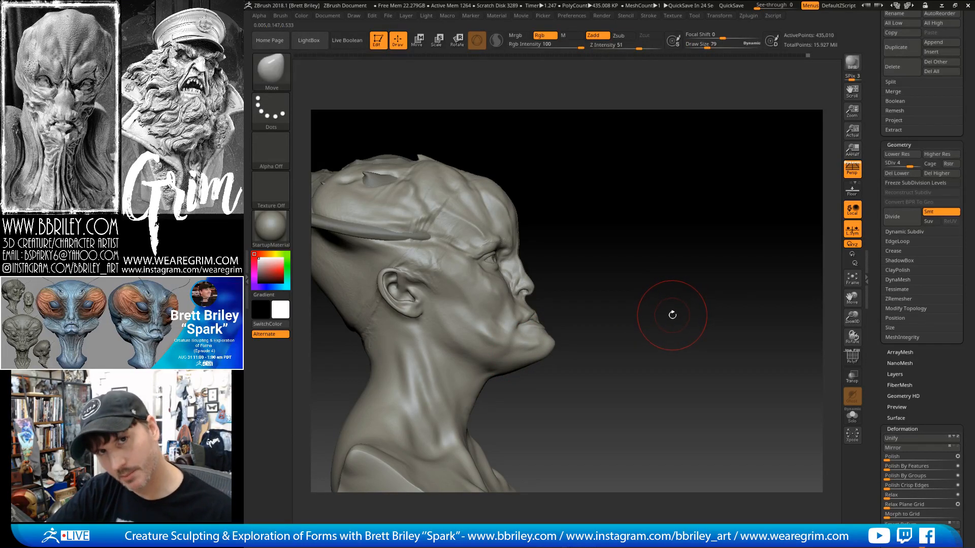
Undo the last chin pull and refine the lips and chin with the Move brush at draw size 34.
key(ctrl+z)
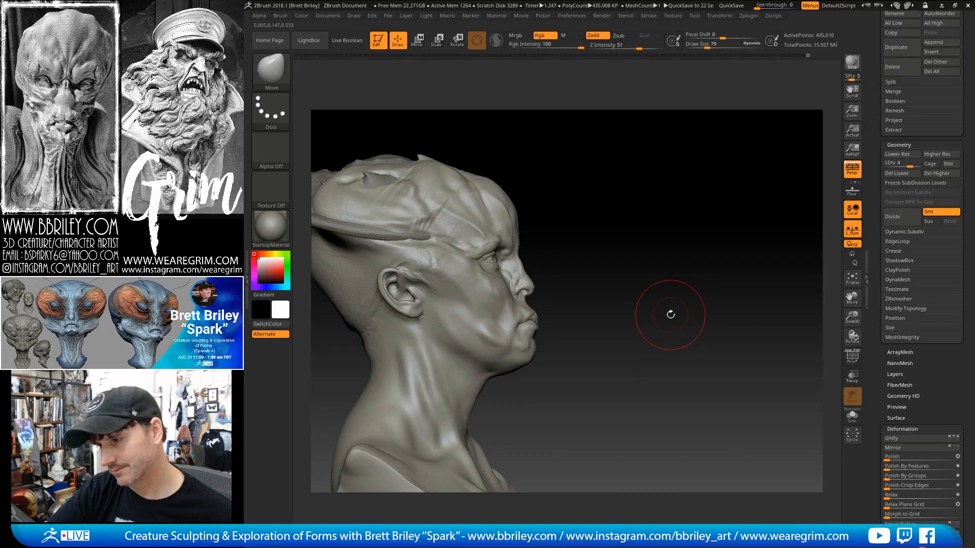
drag(671, 313, 670, 317)
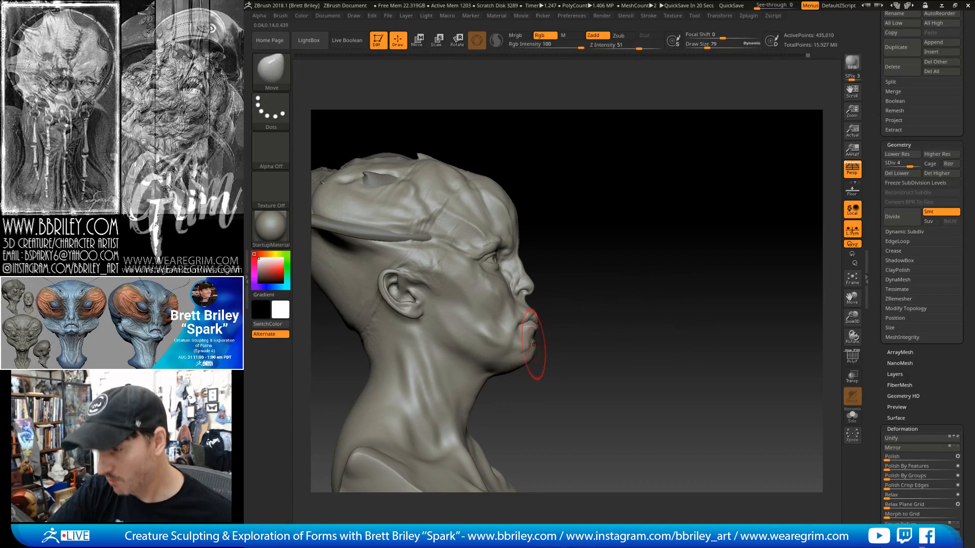
key(bracketleft)
key(bracketleft)
key(bracketleft)
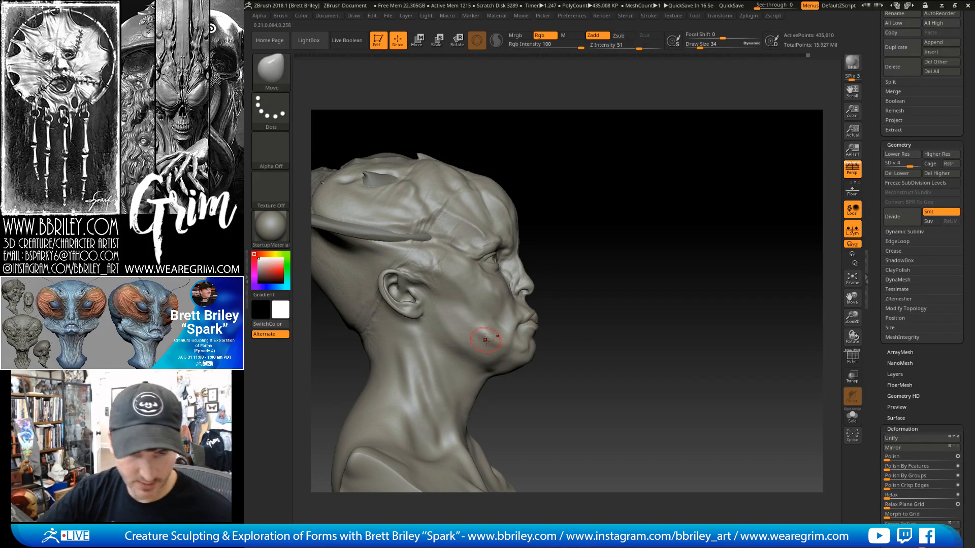
Carve creases along the jawline with DamStandard at draw size 8 and build up the folds with Standard at draw size 12.
key(b)
key(d)
key(s)
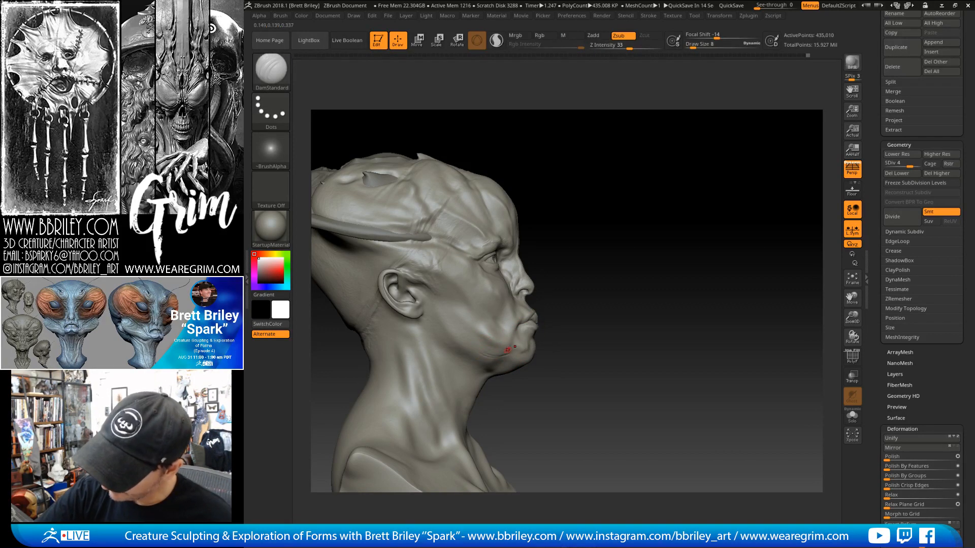
key(b)
key(s)
key(t)
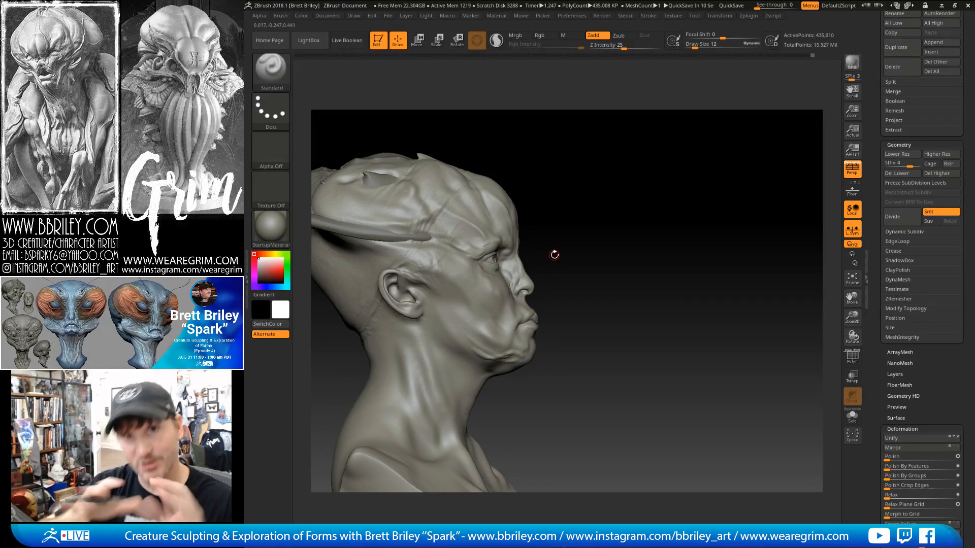
drag(611, 235, 563, 228)
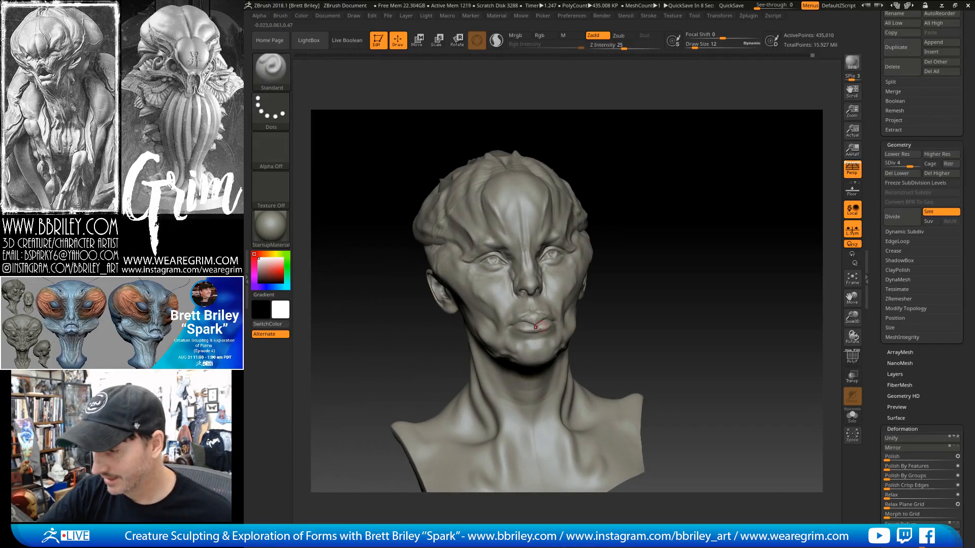
Refine the parting and edges of the lips with the Standard brush at draw size 4.
key(s)
click(522, 334)
key(s)
click(522, 330)
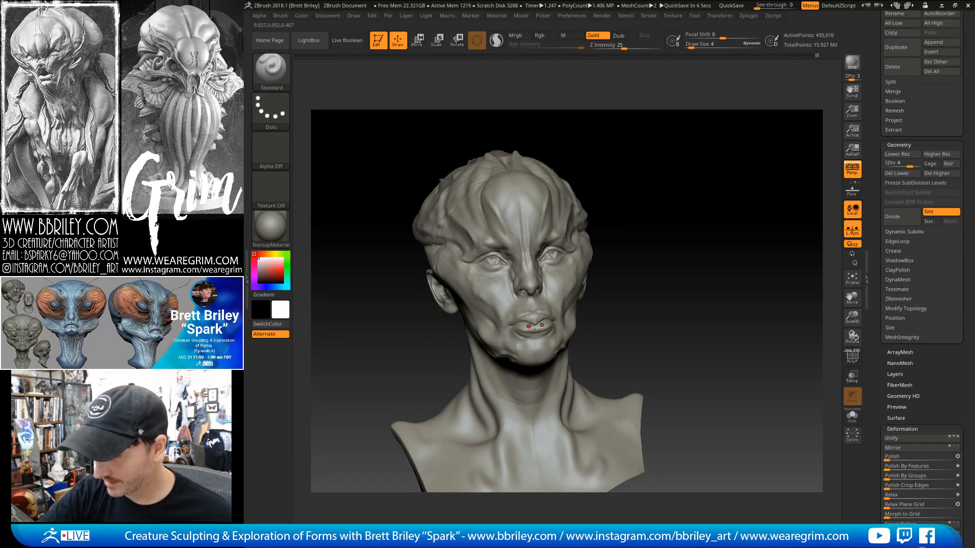
mouse_move(660, 244)
alt+mouse_down()
mouse_move(625, 254)
mouse_move(654, 271)
alt+mouse_up()
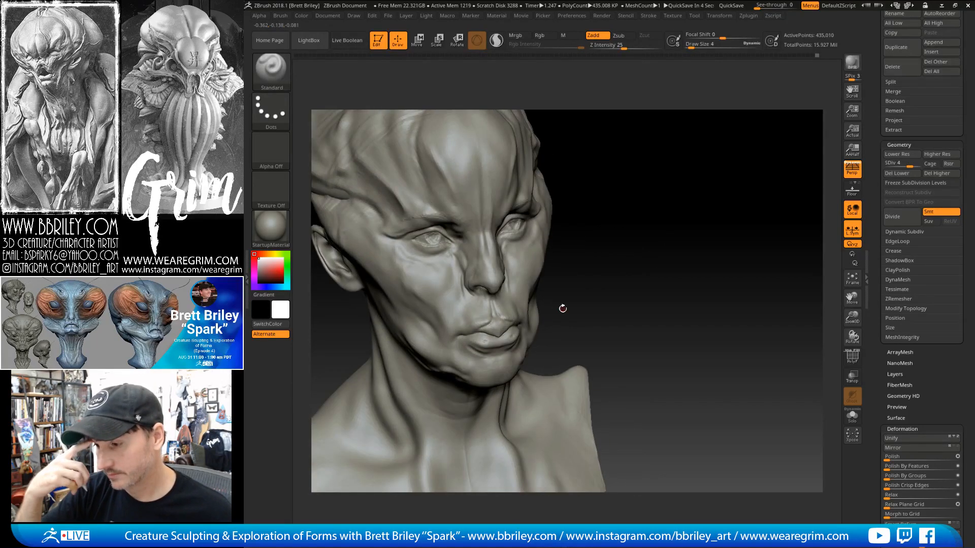
drag(563, 308, 628, 256)
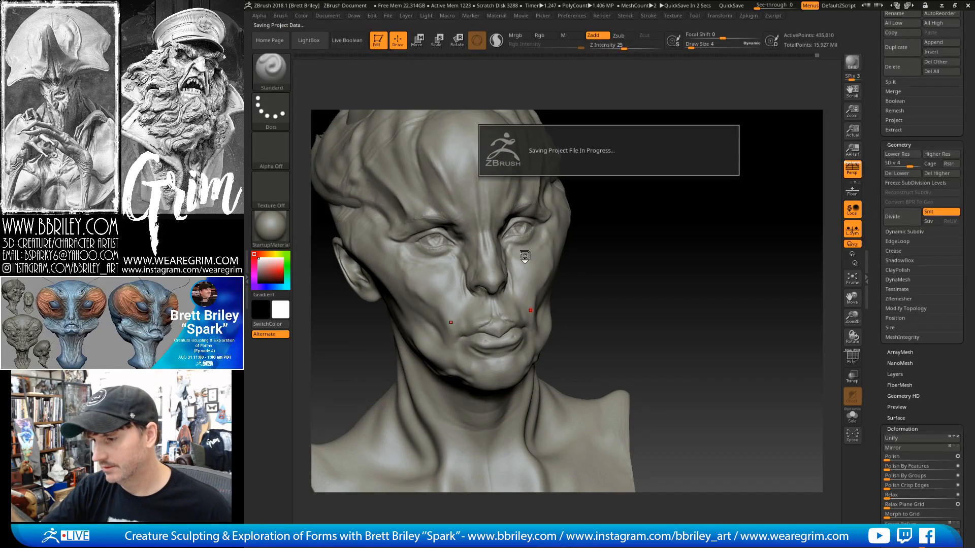
Nudge the lips and chin into shape with the Move brush at draw size 10.
key(b)
key(m)
key(v)
key(s)
drag(596, 273, 556, 292)
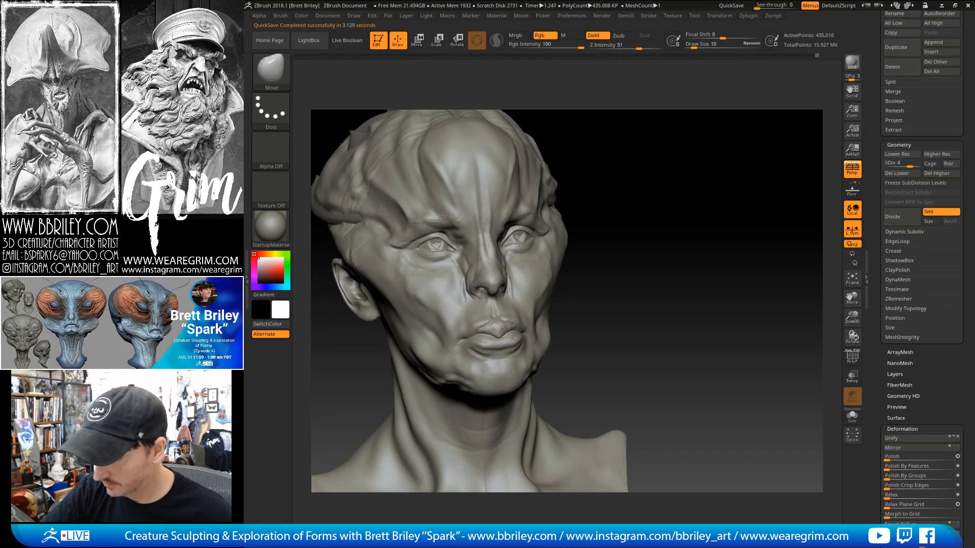
drag(624, 275, 565, 286)
Build up the lips and mouth corners with the Standard brush at draw sizes 13 and 8.
key(b)
key(s)
key(t)
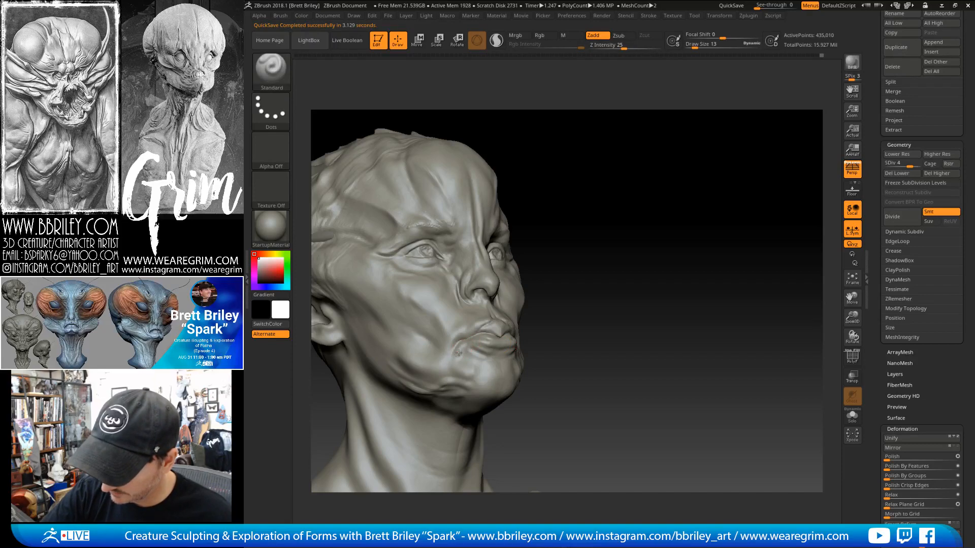
key(bracketleft)
drag(584, 222, 586, 246)
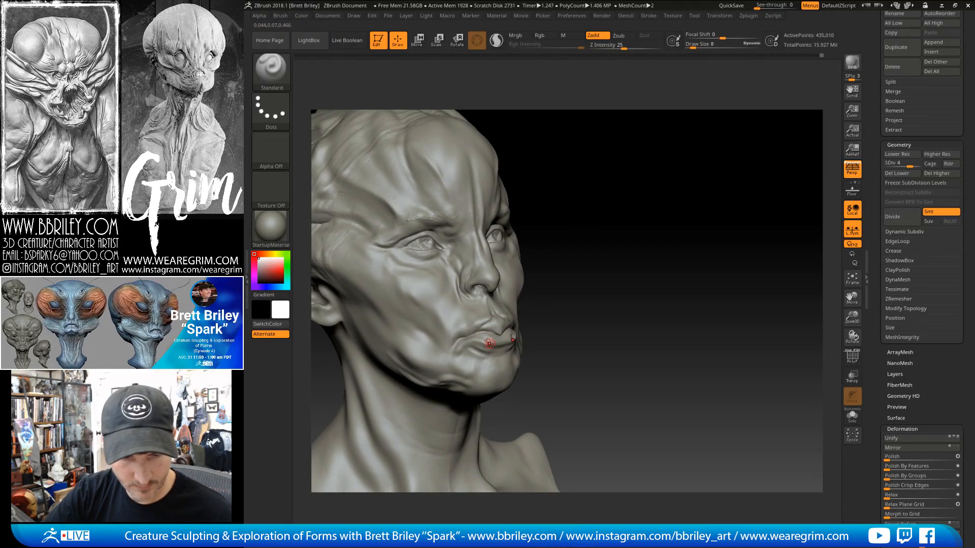
Carve the mouth line and the creases at the mouth corners with DamStandard at draw size 8.
key(b)
key(d)
key(s)
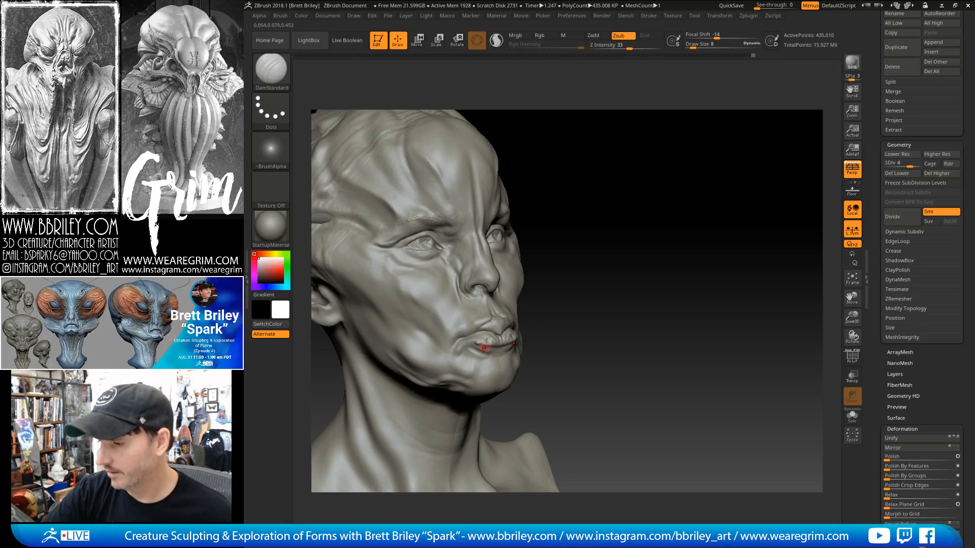
drag(629, 265, 548, 281)
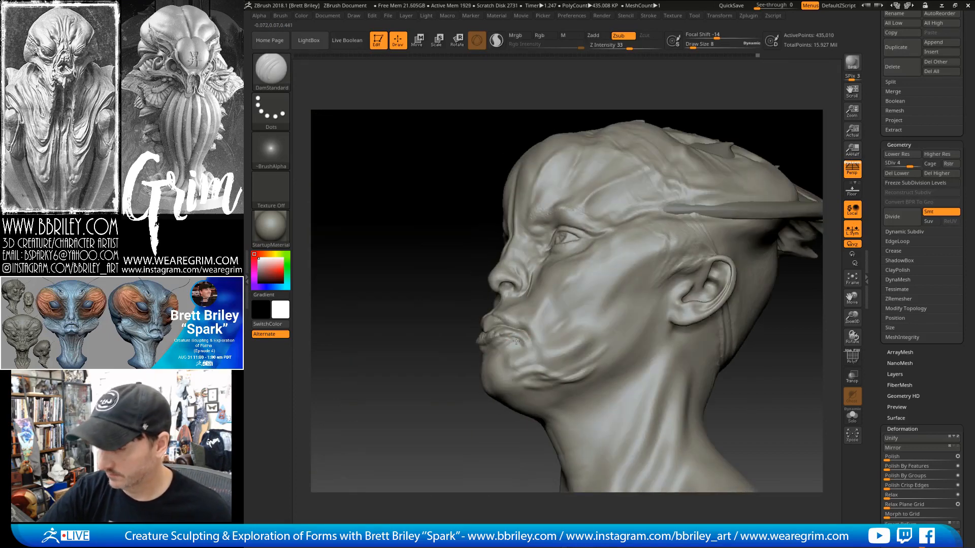
drag(530, 360, 592, 370)
drag(561, 309, 543, 295)
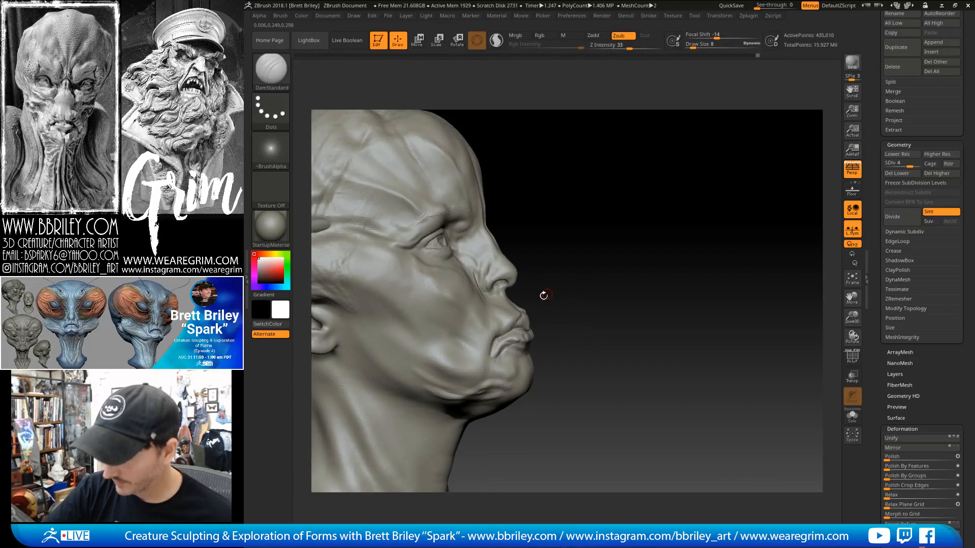
Adjust the mouth corner in profile with the Move brush at draw size 36 and swell its fold with the Inflat brush.
key(b)
key(m)
key(v)
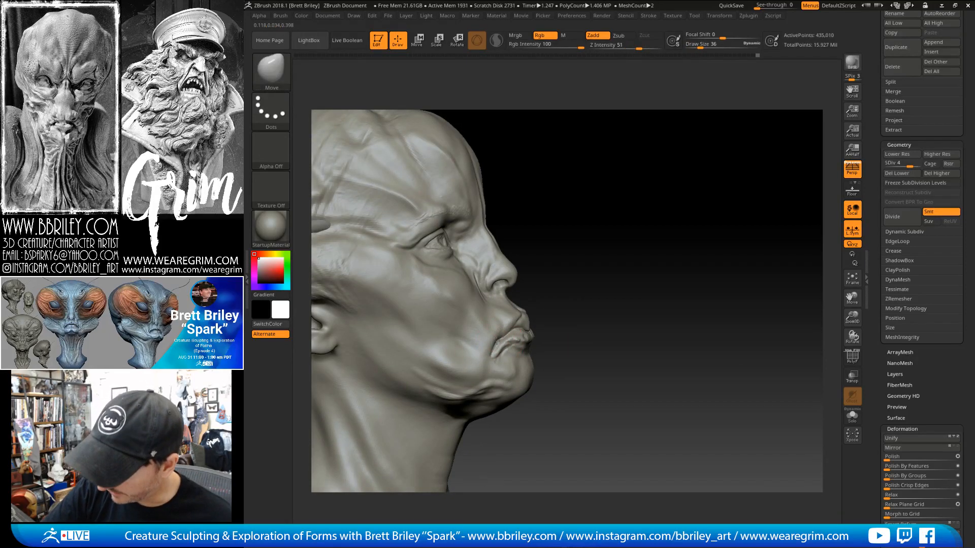
key(b)
key(i)
key(n)
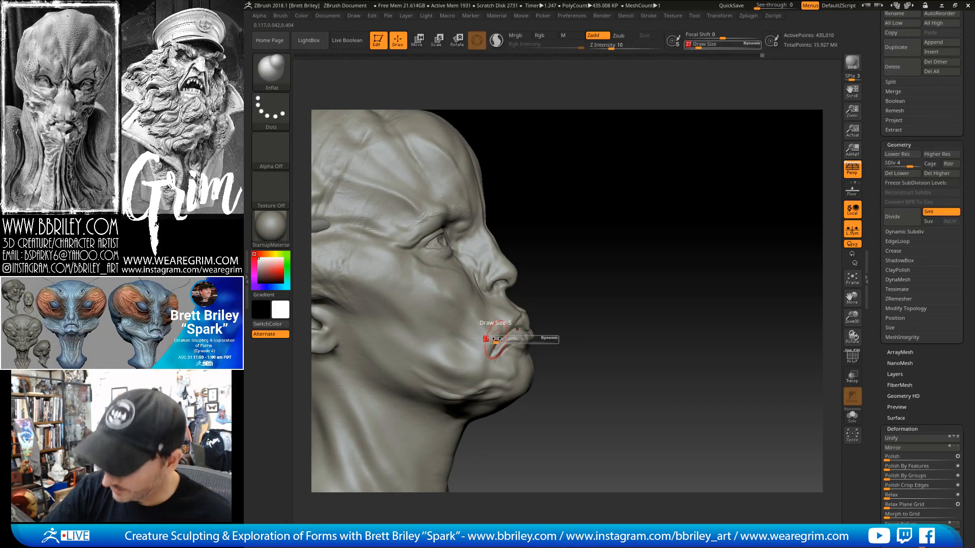
right_drag(493, 329, 504, 332)
Deepen the folds running outward from the mouth corners with DamStandard at draw size 10.
key(b)
key(d)
key(s)
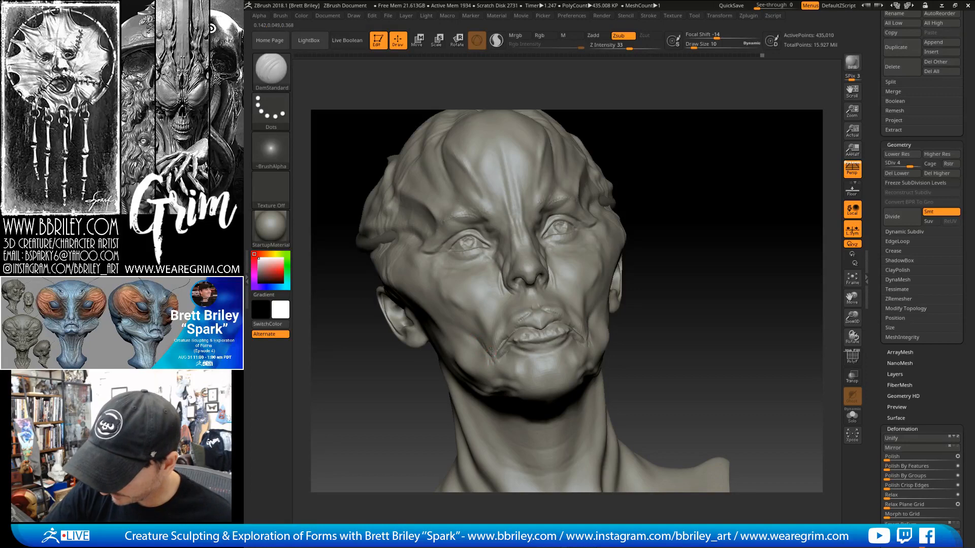
right_drag(542, 308, 606, 295)
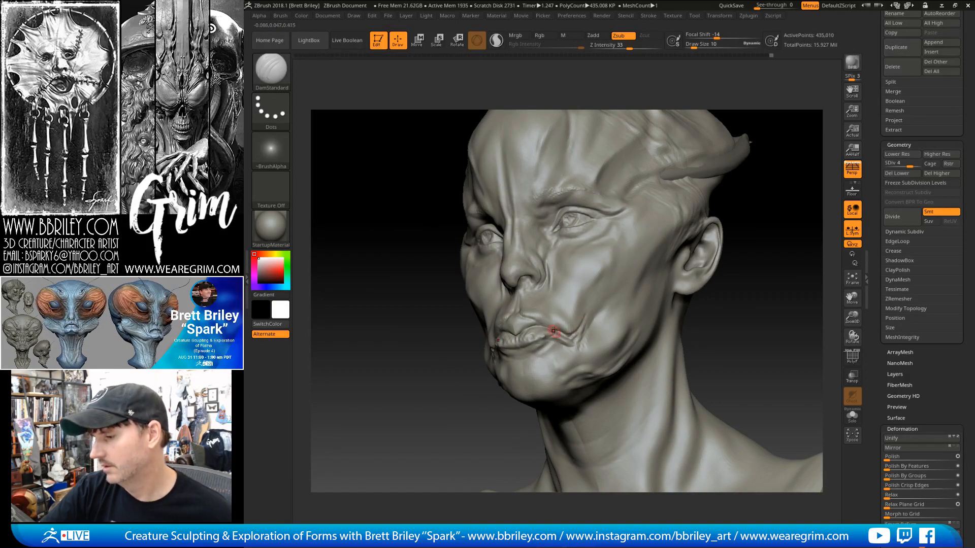
right_drag(558, 320, 533, 309)
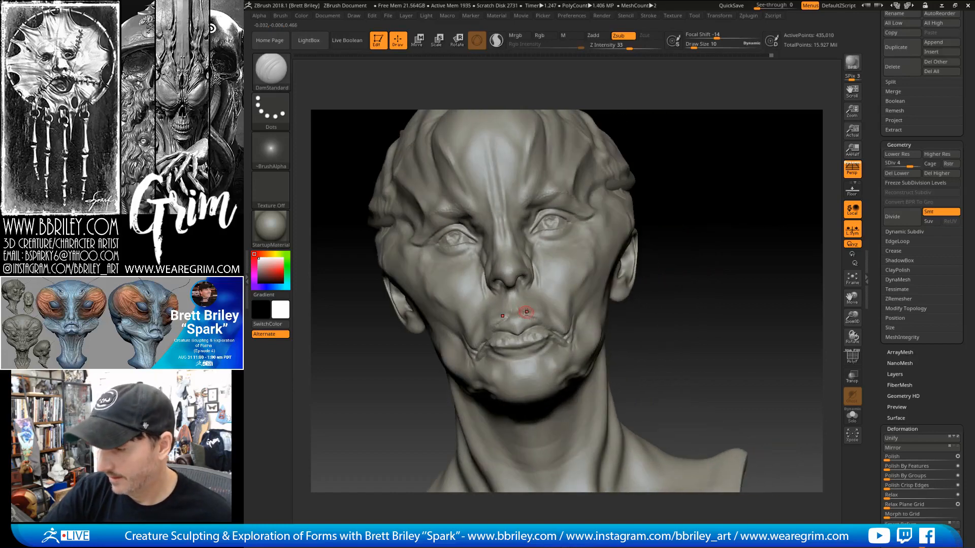
Build up the skin above the upper lip with the Standard brush at draw size 6.
key(b)
key(s)
key(t)
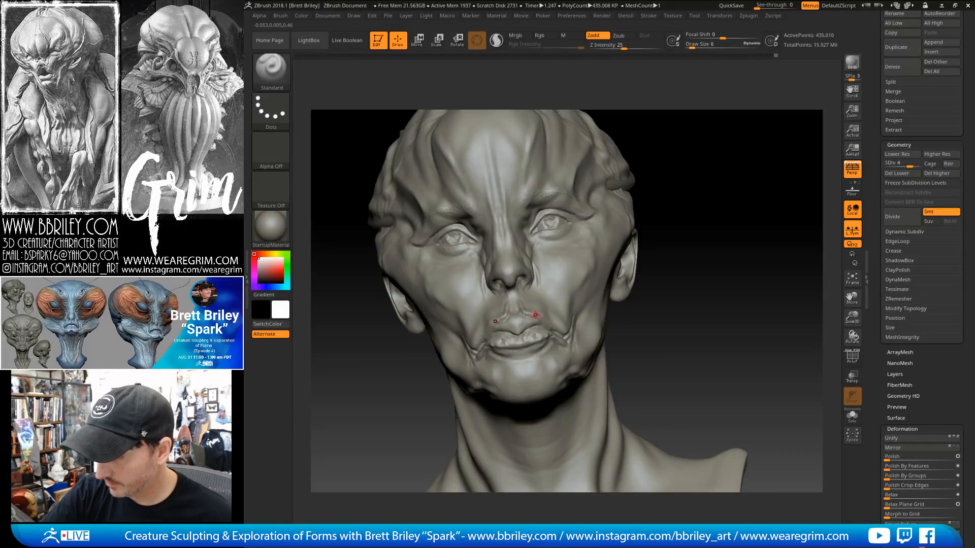
right_drag(536, 315, 636, 278)
Refine the planes above the upper lip with TrimDynamic and carve the creases there with DamStandard at draw size 13.
key(b)
key(t)
key(d)
key(b)
key(d)
key(s)
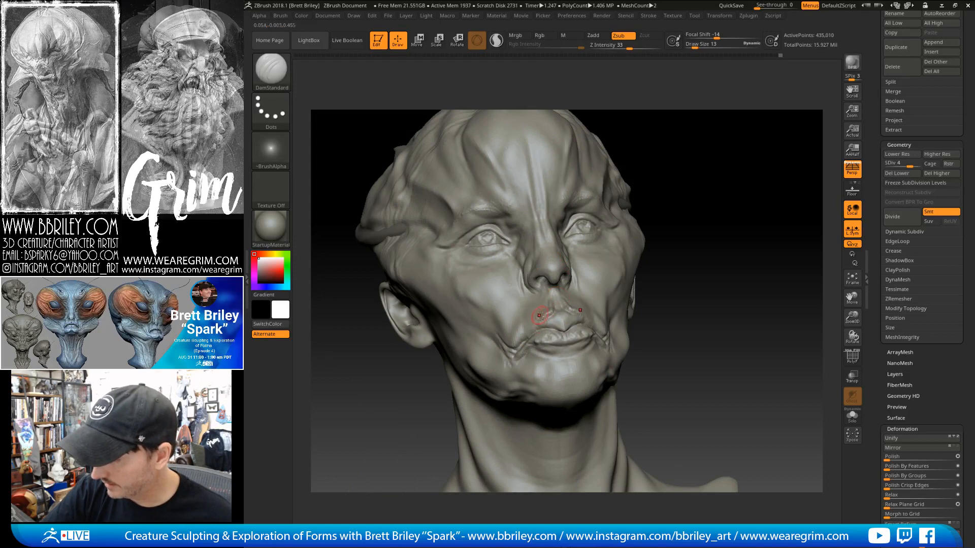
drag(643, 215, 672, 215)
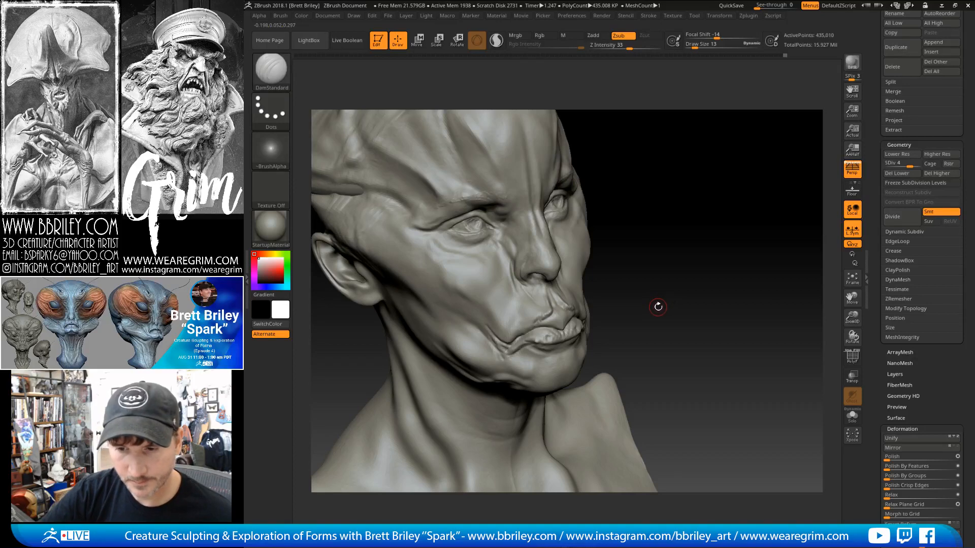
Switch to the Move brush at draw size 44 and examine the whole bust's proportions from three-quarter and front views.
mouse_move(675, 253)
mouse_down()
mouse_move(686, 233)
mouse_move(671, 220)
mouse_move(608, 267)
mouse_up()
key(b)
key(m)
key(v)
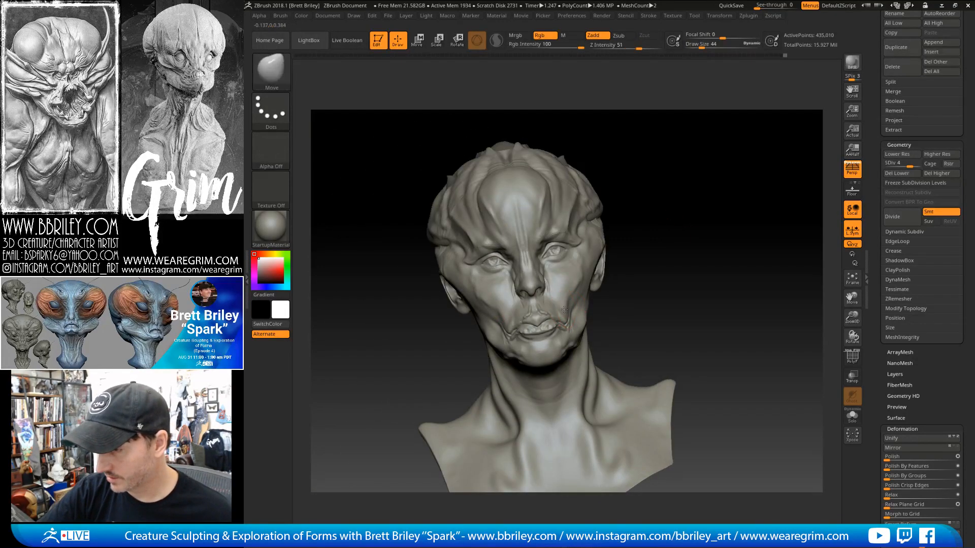
drag(673, 187, 653, 184)
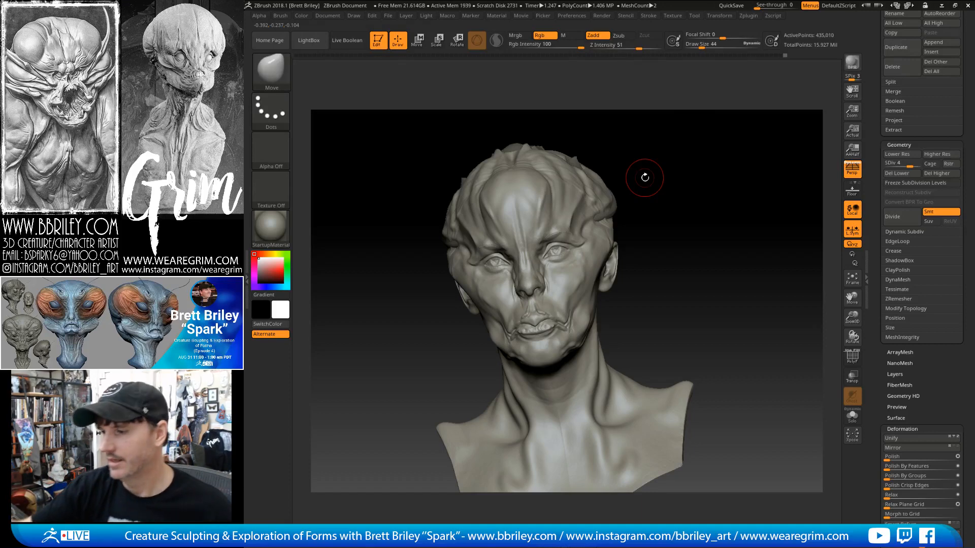
drag(645, 178, 618, 224)
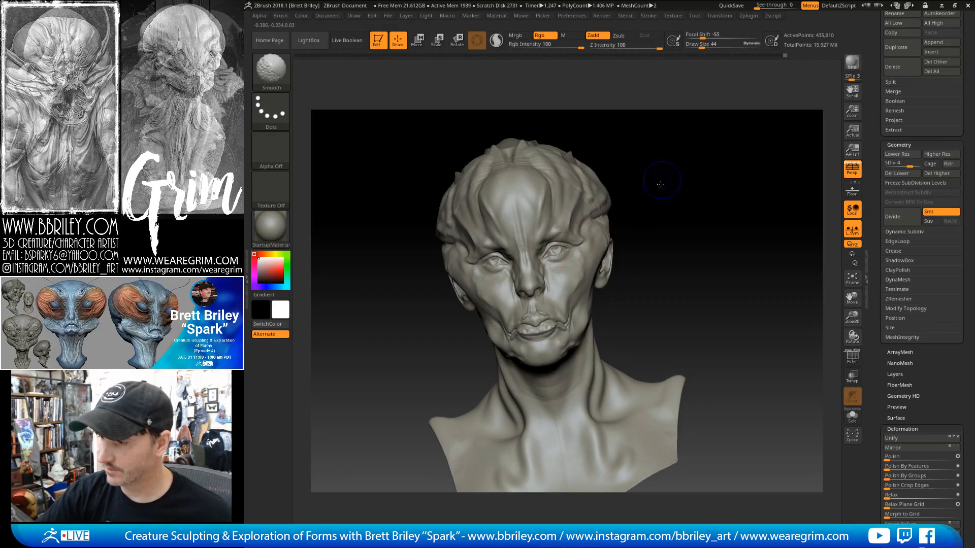
shift+drag(660, 183, 647, 189)
drag(666, 239, 633, 218)
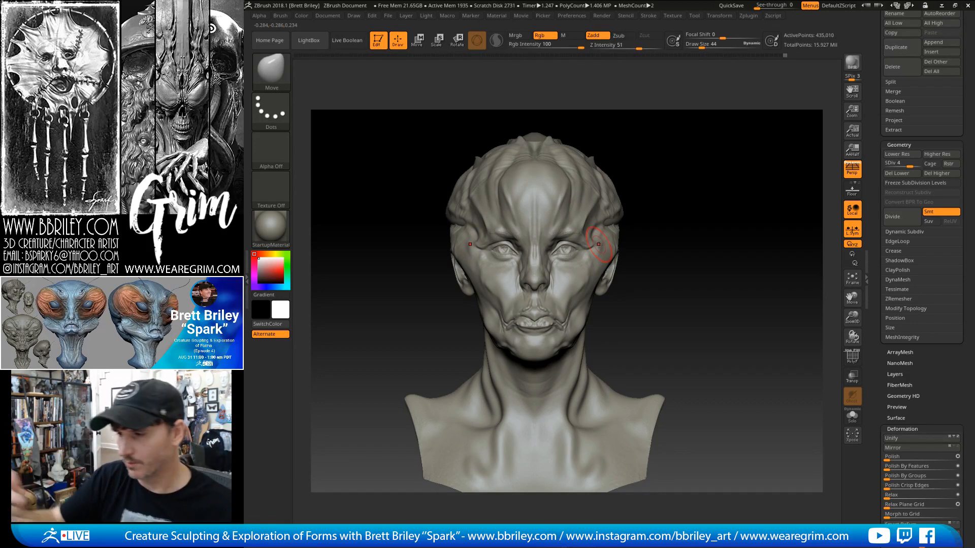
Adjust the cheek folds beside the mouth with the Move brush at draw sizes 34 and 32.
mouse_move(638, 202)
mouse_down()
mouse_move(698, 198)
mouse_move(599, 201)
mouse_up()
key(bracketleft)
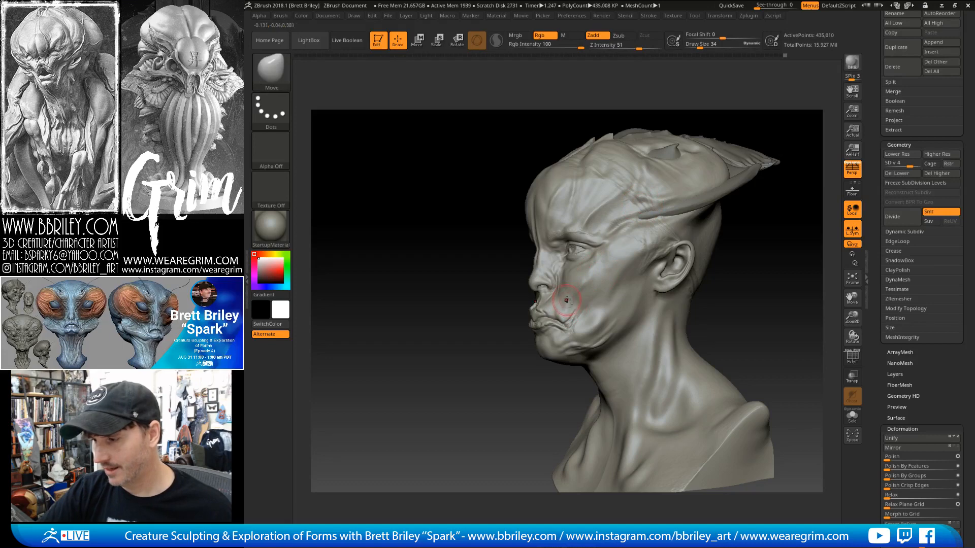
mouse_move(731, 264)
mouse_down()
mouse_move(795, 266)
mouse_move(748, 255)
mouse_up()
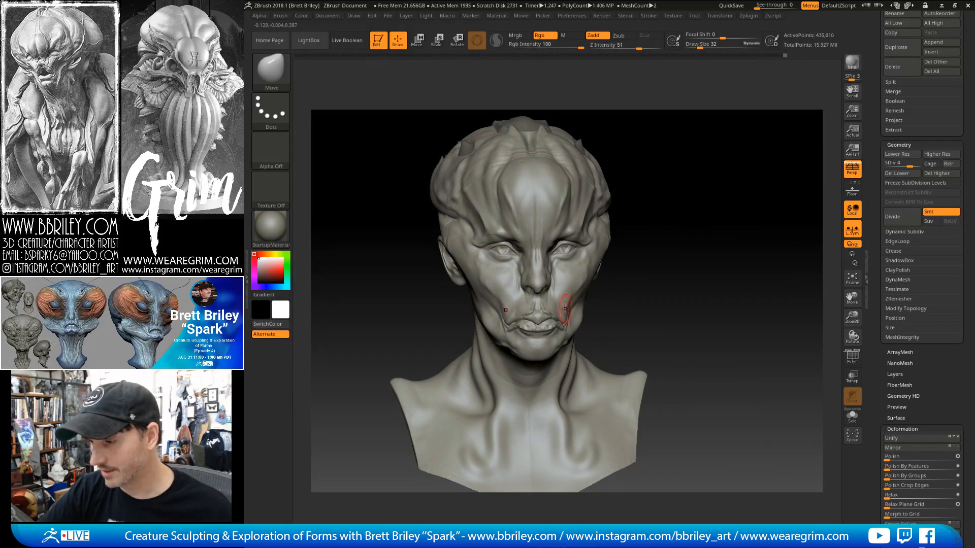
drag(670, 275, 645, 223)
key(b)
key(s)
key(t)
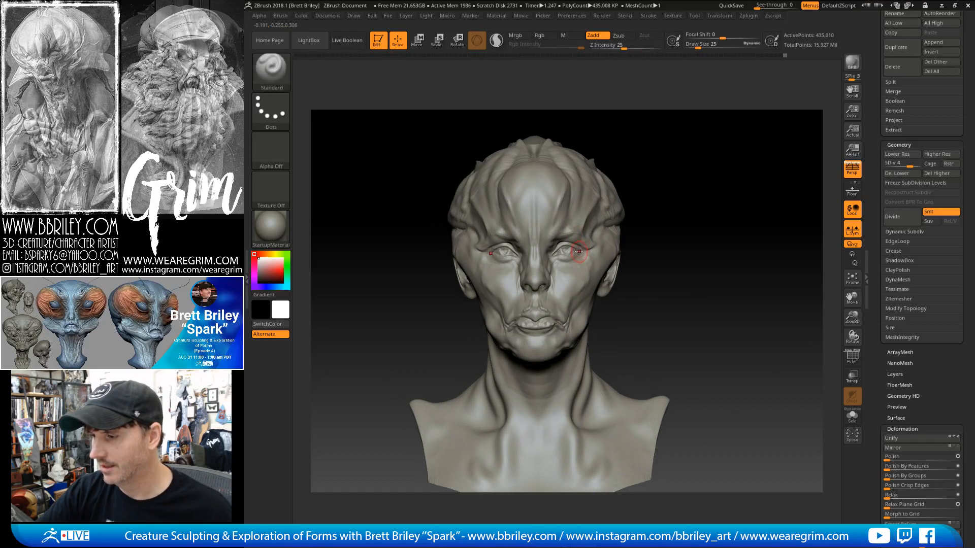
Reshape the eyelids and outer eye corners with the Move brush at draw size 25.
key(b)
key(m)
key(v)
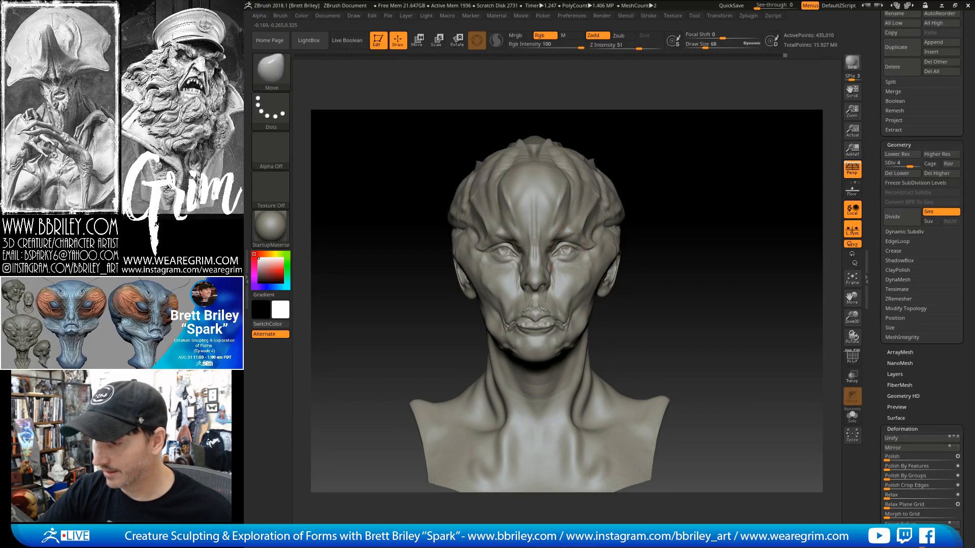
key(s)
drag(553, 259, 557, 257)
drag(557, 257, 560, 256)
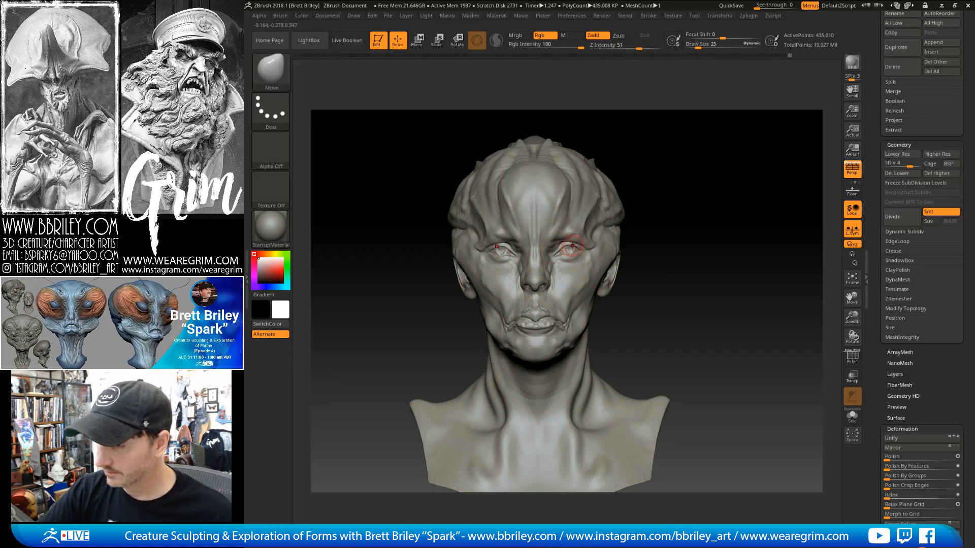
drag(659, 210, 584, 224)
Carve creases around the eyelids and under the eyes with DamStandard at draw size 6.
mouse_move(725, 120)
mouse_down()
mouse_move(759, 132)
mouse_move(733, 200)
mouse_move(744, 185)
mouse_move(751, 191)
mouse_up()
key(b)
key(d)
key(s)
key(s)
drag(446, 282, 441, 281)
key(s)
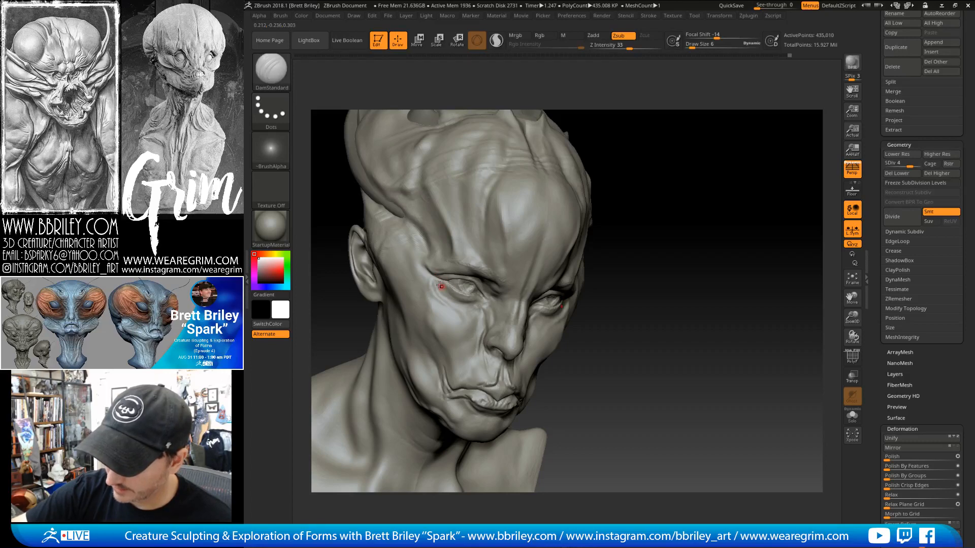
drag(456, 302, 476, 302)
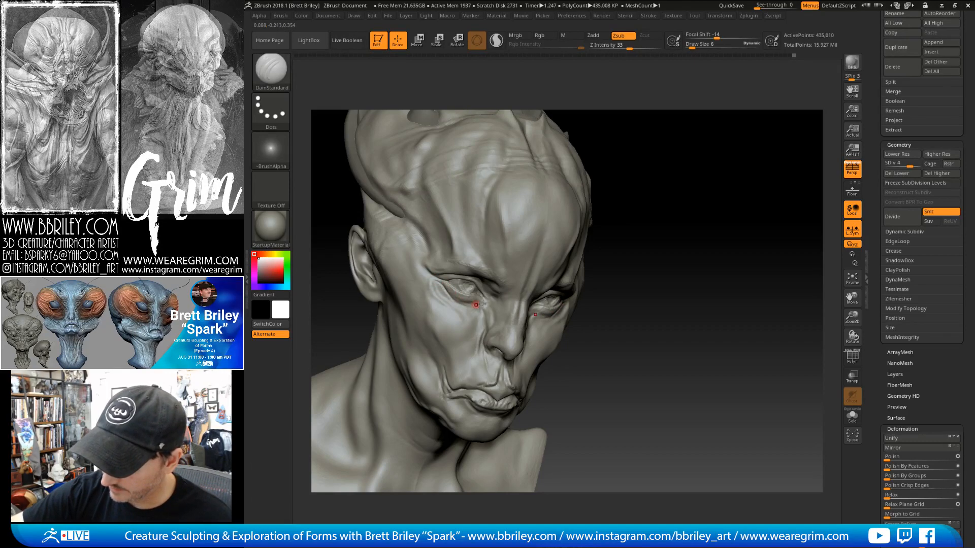
mouse_move(703, 185)
mouse_down()
mouse_move(687, 193)
mouse_move(733, 202)
mouse_move(697, 202)
mouse_move(706, 239)
mouse_move(726, 184)
mouse_move(724, 196)
mouse_up()
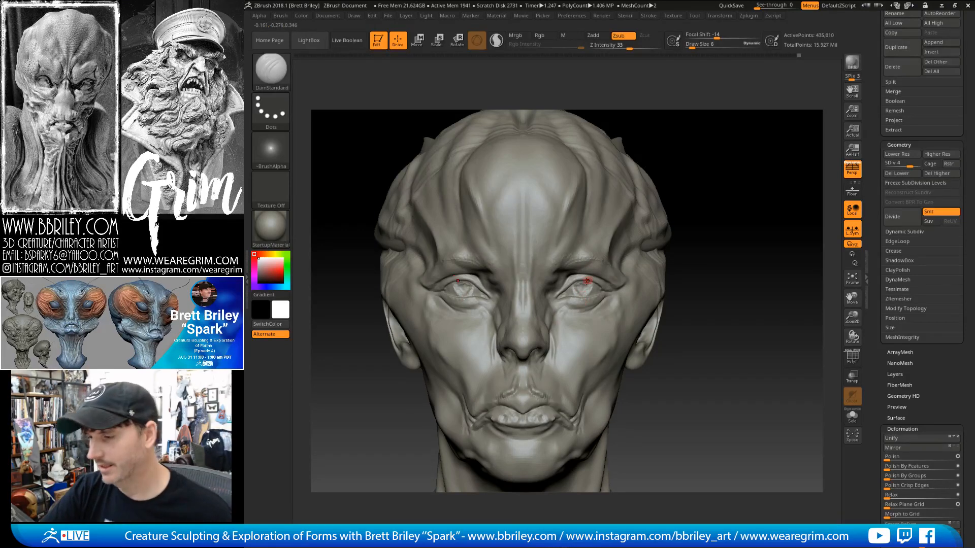
Smooth the eyeballs and rework their surface with the Clay brush at draw size 6.
key(shift)
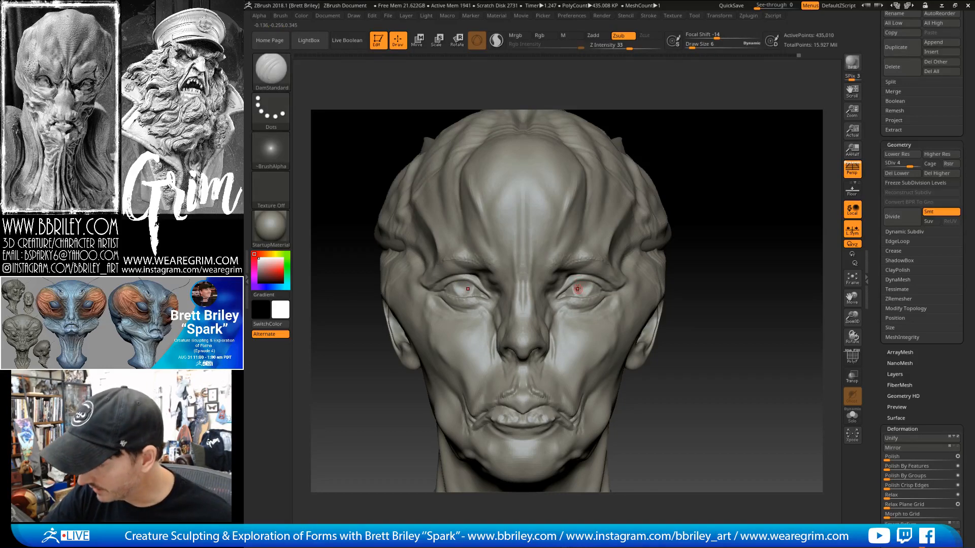
key(b)
key(c)
key(l)
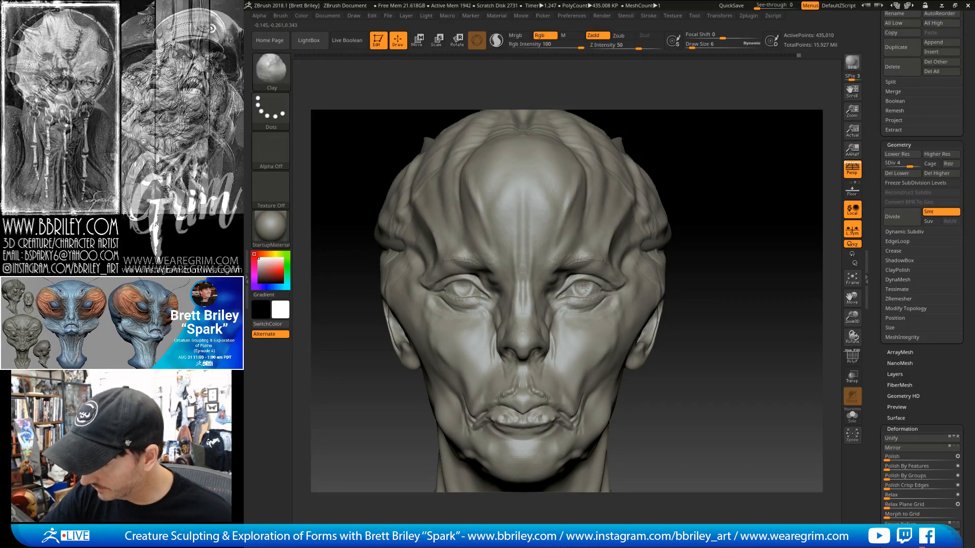
key(shift)
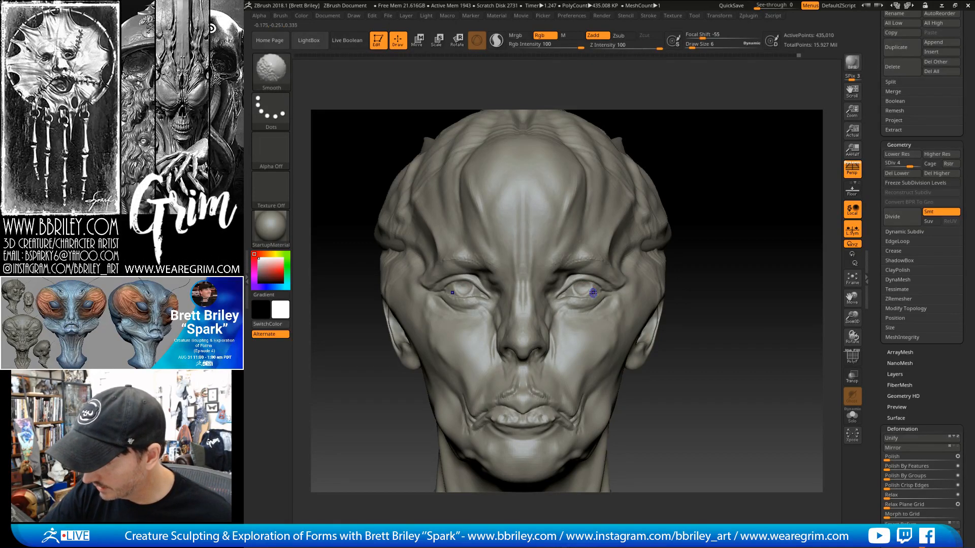
Carve fine creases into the side of the forehead with DamStandard at draw size 5.
mouse_move(736, 147)
mouse_down()
mouse_move(721, 123)
mouse_move(756, 114)
mouse_up()
key(b)
key(d)
key(s)
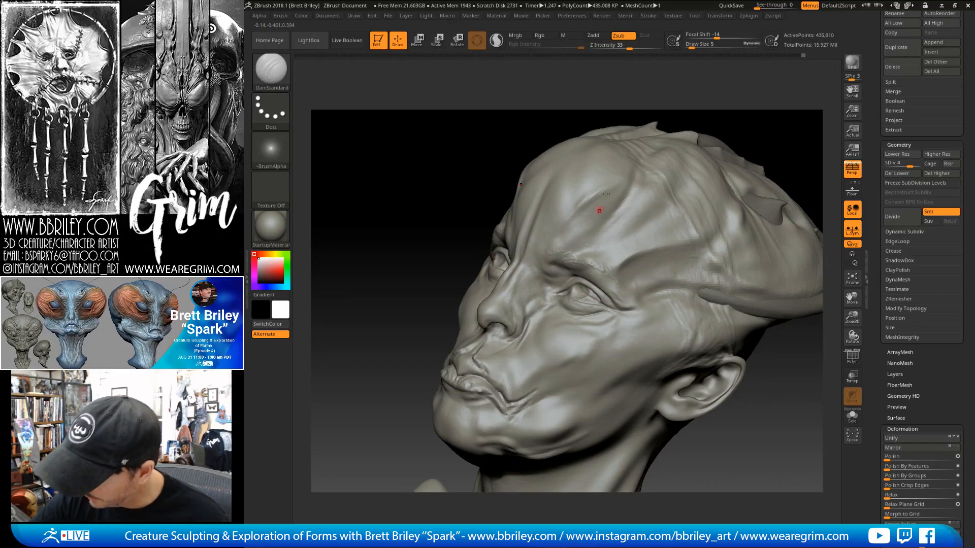
Step the head down to subdivision level 1 to inspect the base mesh and return to level 4.
key(shift+d)
key(shift+d)
key(shift+d)
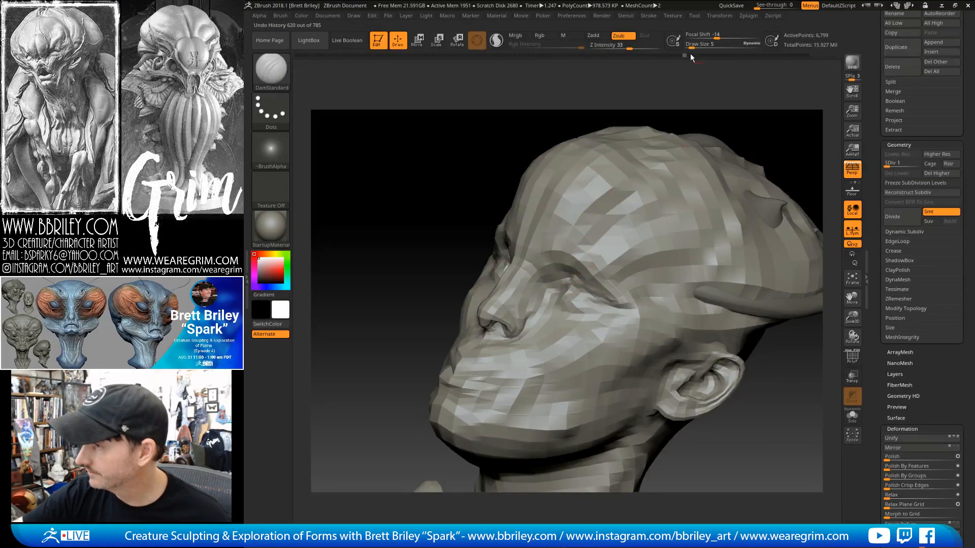
key(d)
key(d)
key(d)
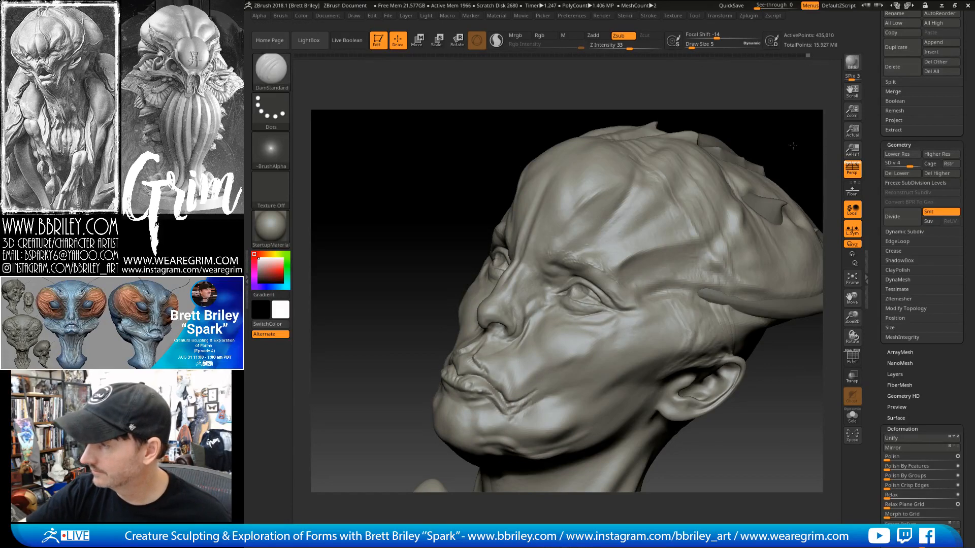
Reshape the eyelids symmetrically with the Move brush at a draw size of 15.
drag(761, 122, 783, 148)
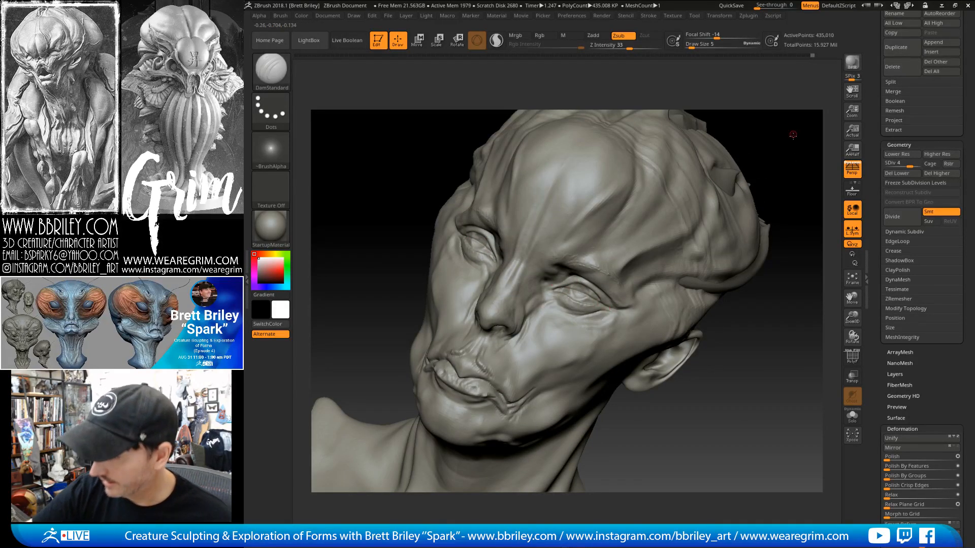
mouse_move(793, 135)
mouse_down()
mouse_move(767, 177)
mouse_move(745, 153)
mouse_move(762, 178)
mouse_up()
key(b)
key(m)
key(v)
key(s)
drag(458, 283, 463, 283)
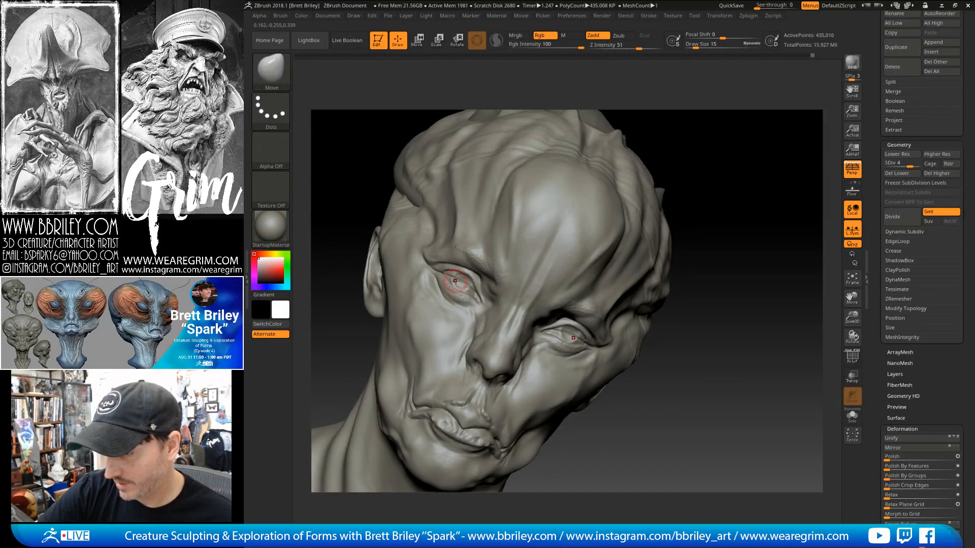
drag(667, 140, 582, 190)
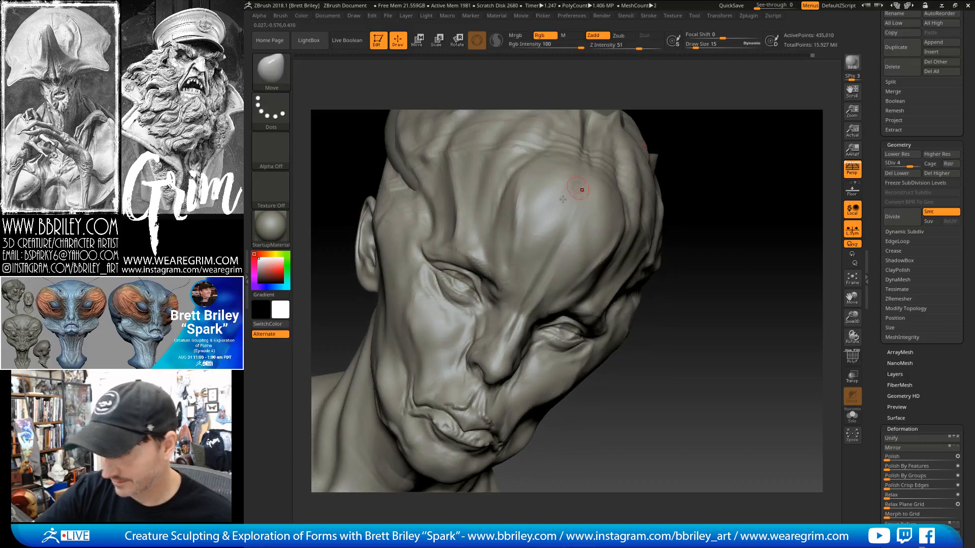
Carve the creases around the eyes with the DamStandard brush at a draw size of 6.
key(b)
key(d)
key(s)
key(s)
mouse_move(453, 293)
mouse_down()
mouse_move(466, 302)
mouse_move(438, 276)
mouse_up()
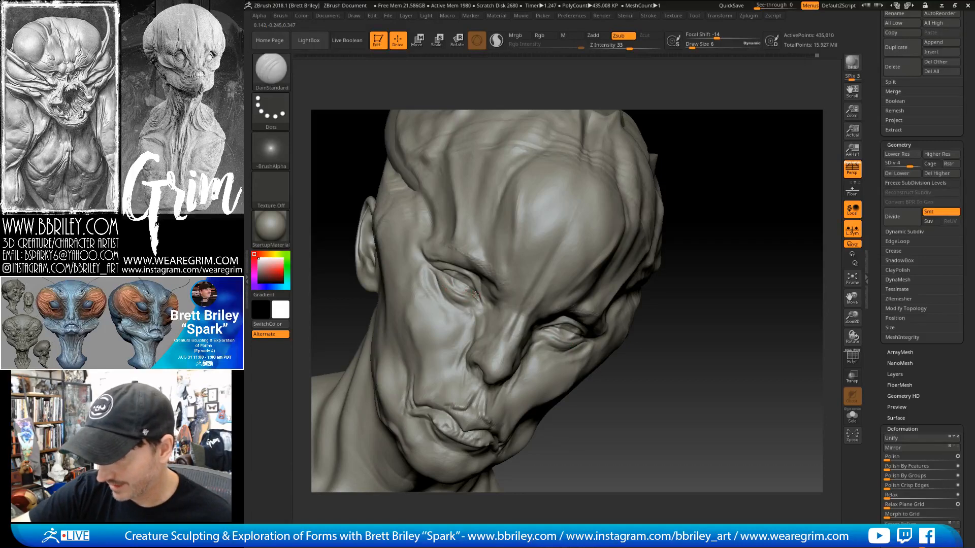
shift+drag(729, 170, 762, 165)
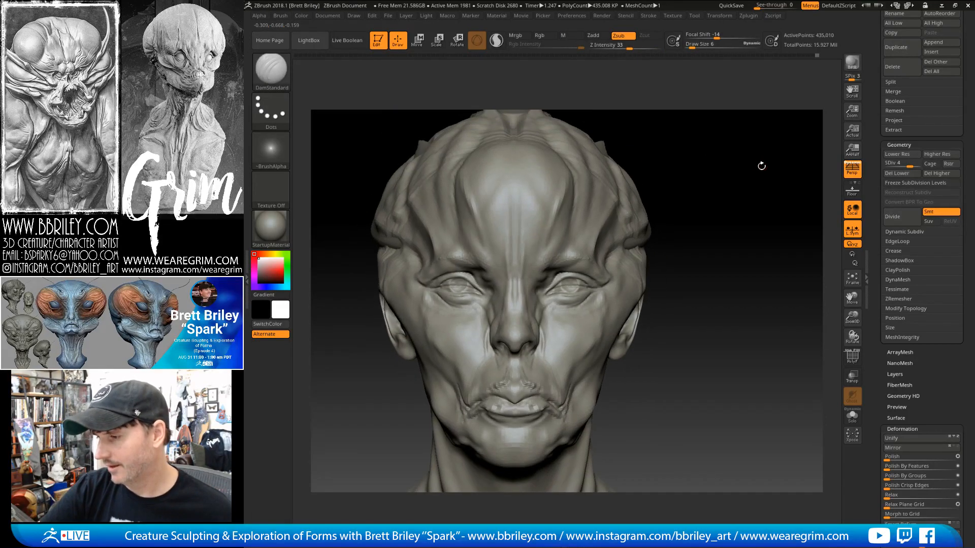
Append a Sphere3D to the head's subtools as the base for an eyeball.
key(b)
key(m)
key(v)
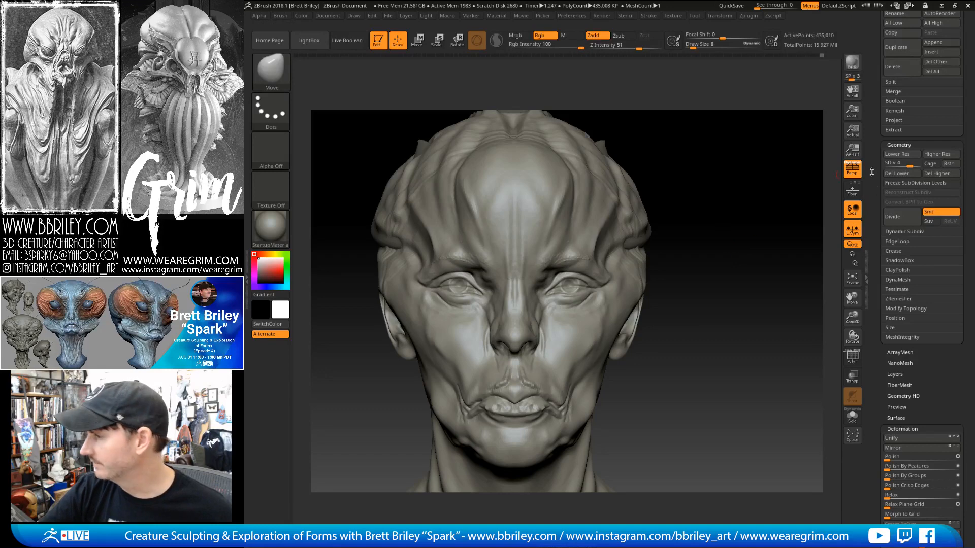
drag(872, 172, 872, 358)
drag(871, 195, 871, 271)
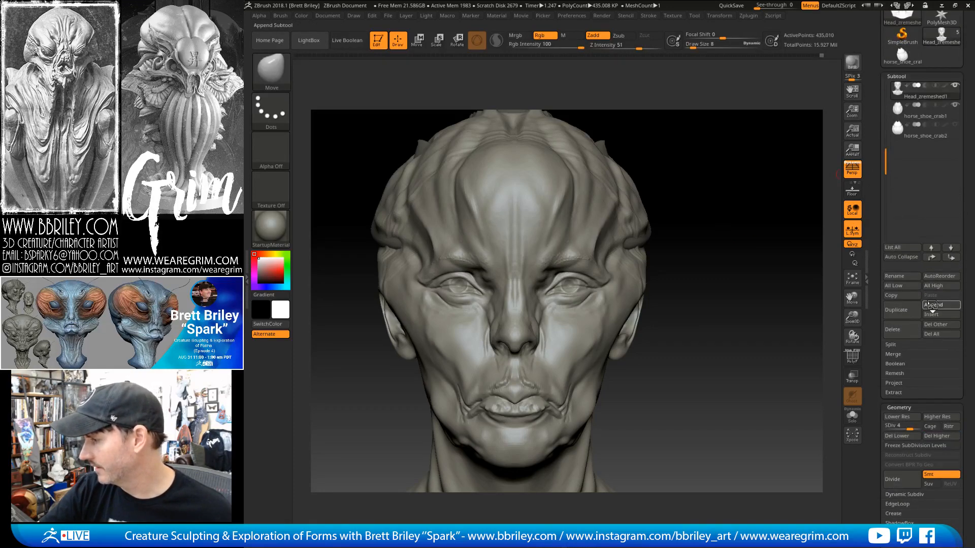
click(931, 304)
click(931, 305)
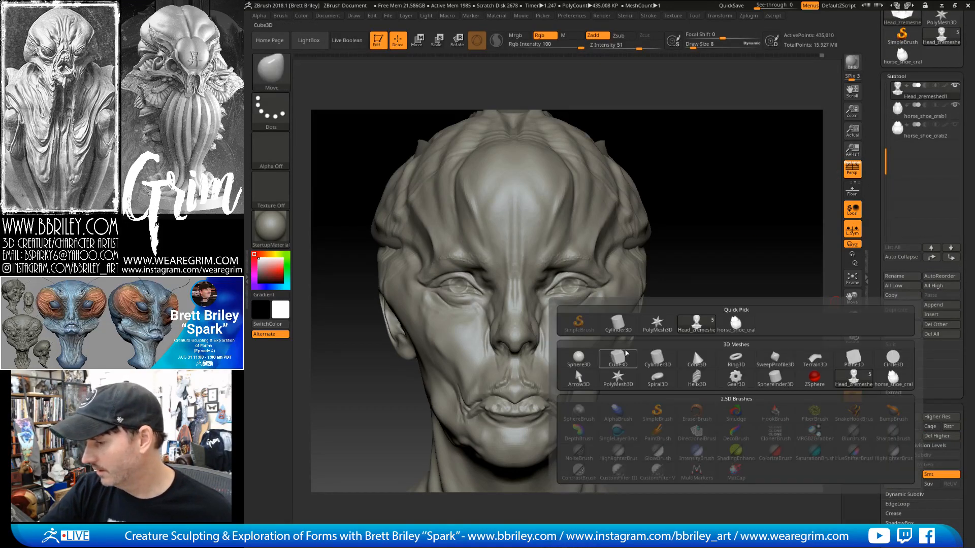
click(579, 357)
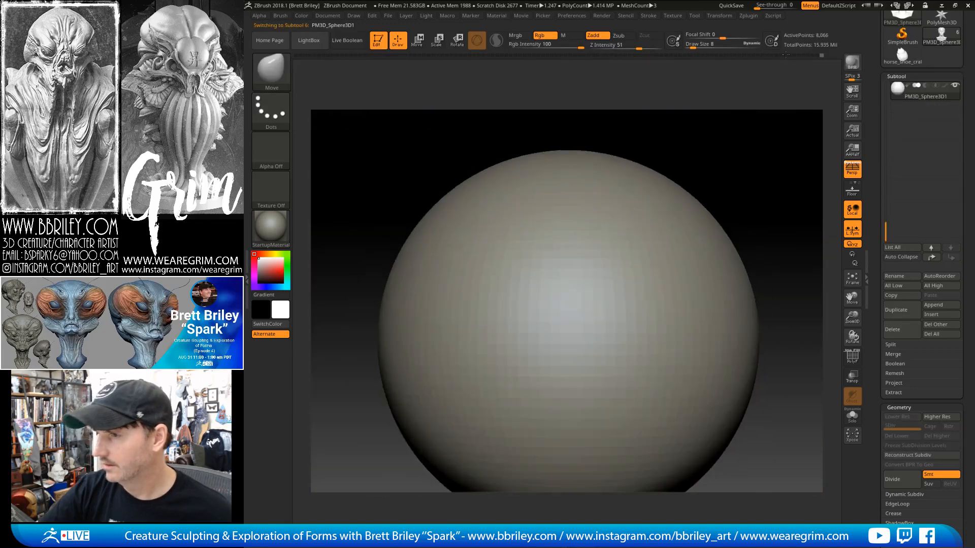
Scale the sphere down and move it forward to the front of the face, with transparency turned on.
key(f)
click(417, 41)
drag(579, 334, 584, 391)
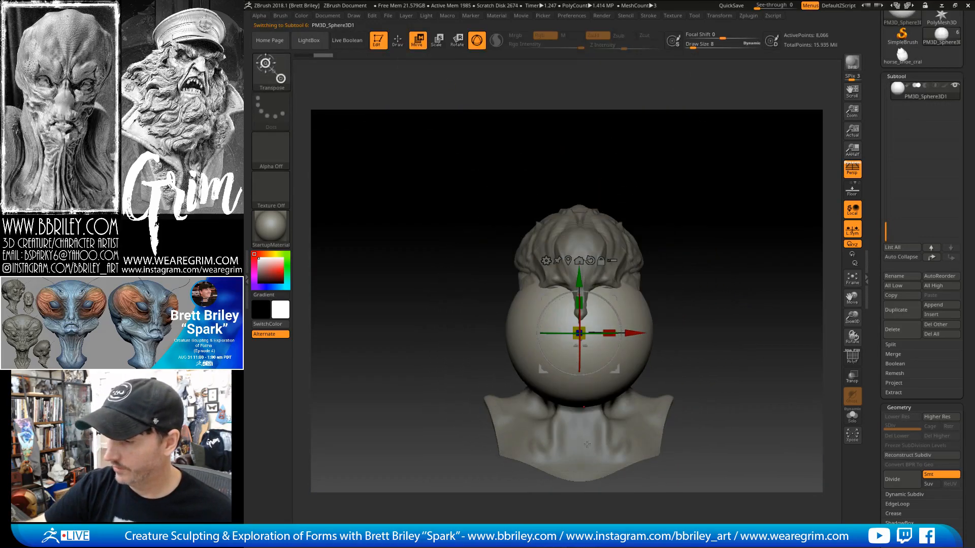
drag(582, 331, 586, 388)
drag(678, 300, 745, 266)
click(851, 376)
drag(579, 333, 637, 303)
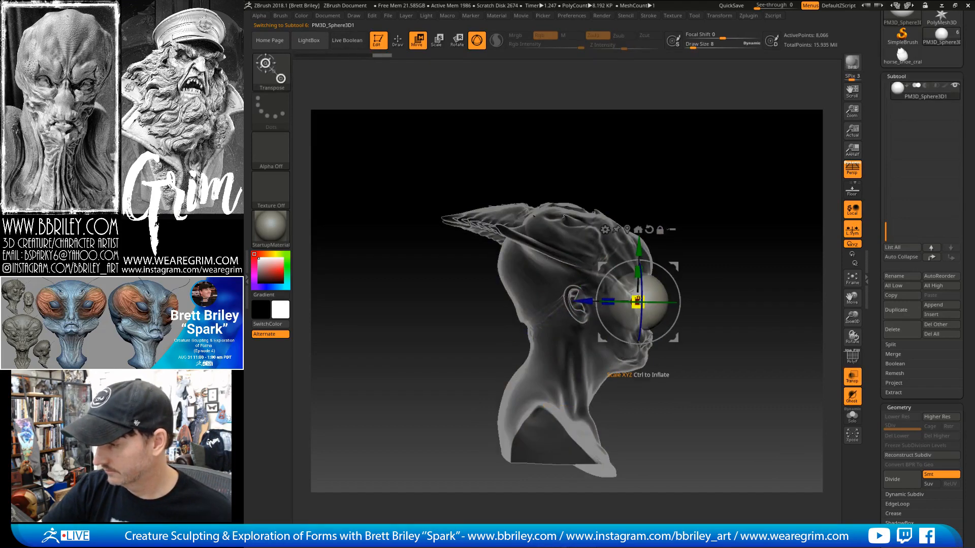
Shrink the sphere to eyeball size and fit it inside one eye socket, turning transparency off to check the placement.
drag(779, 234, 755, 223)
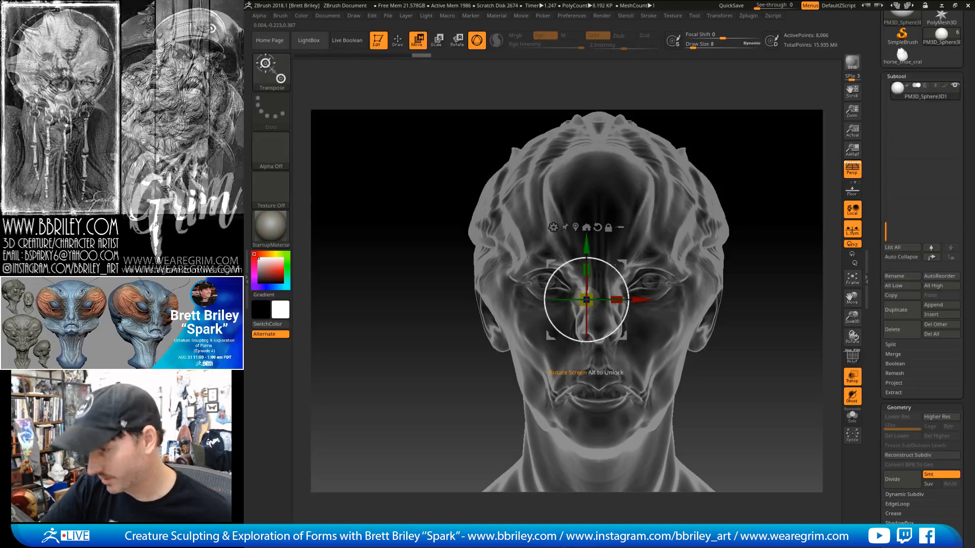
drag(611, 287, 550, 278)
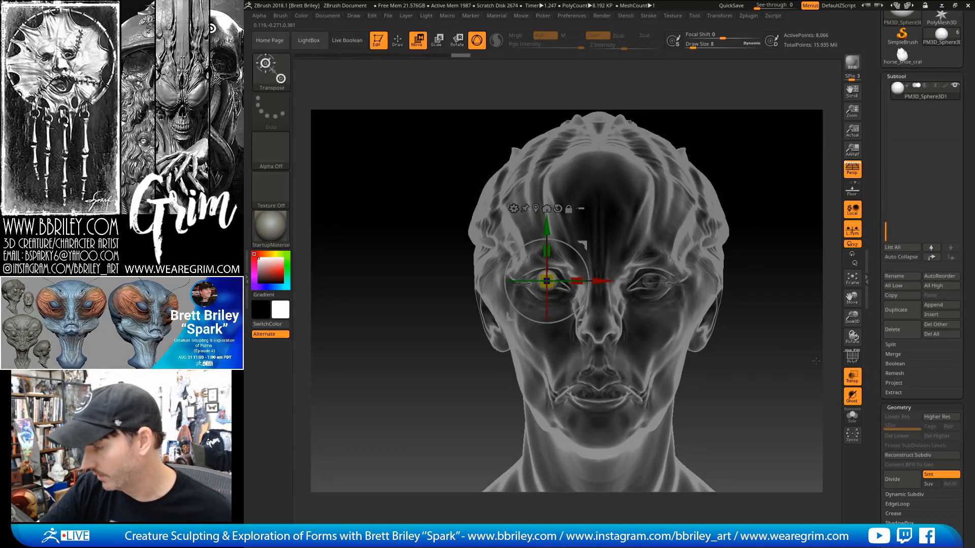
click(852, 377)
drag(790, 300, 831, 291)
drag(497, 282, 477, 282)
drag(741, 187, 754, 145)
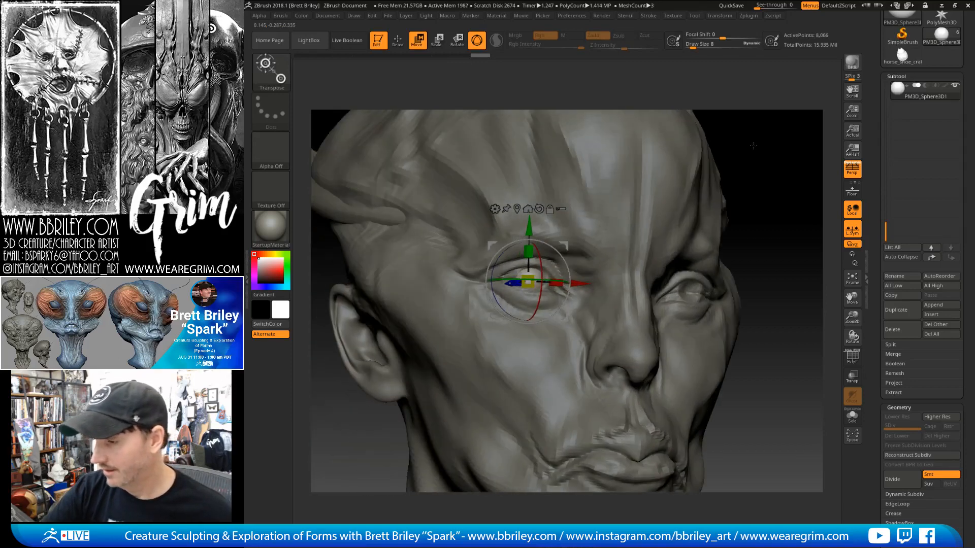
drag(528, 281, 531, 281)
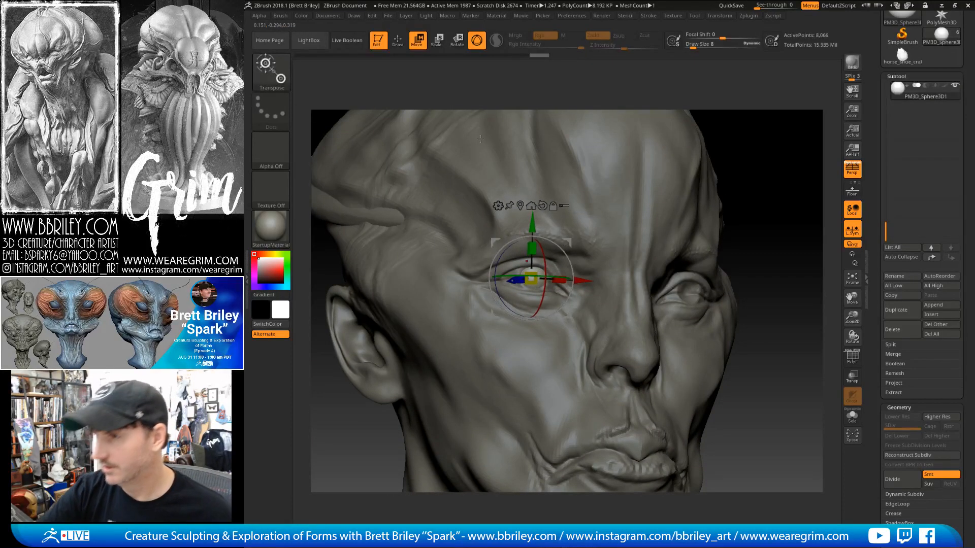
click(393, 44)
Mirror the eyeball across the X axis with SubTool Master, merging both eyes into one subtool.
drag(818, 163, 792, 164)
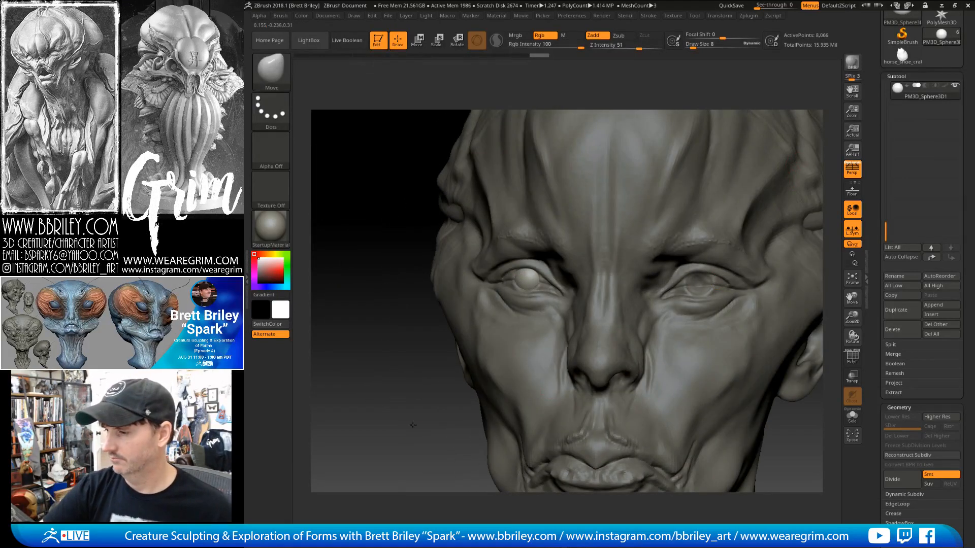
alt+drag(413, 425, 456, 327)
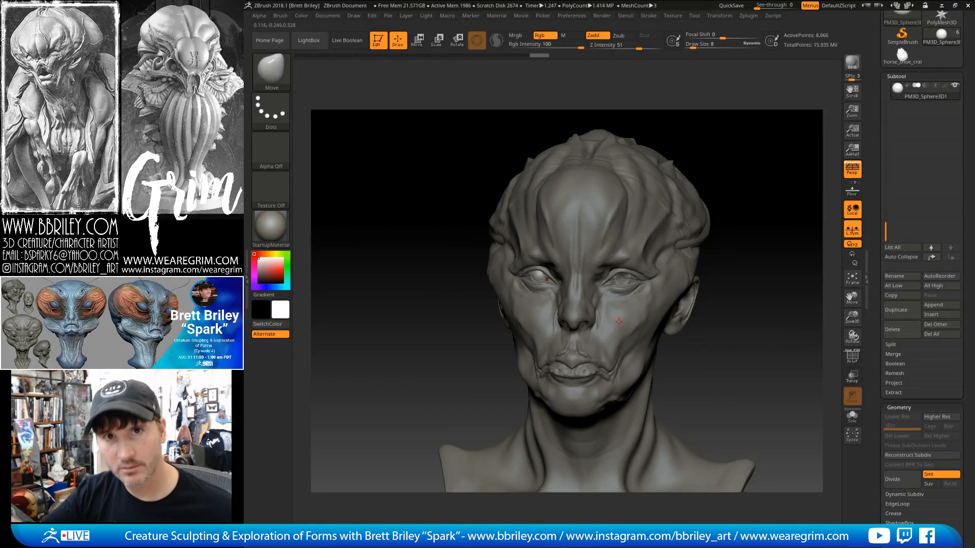
shift+drag(751, 161, 760, 157)
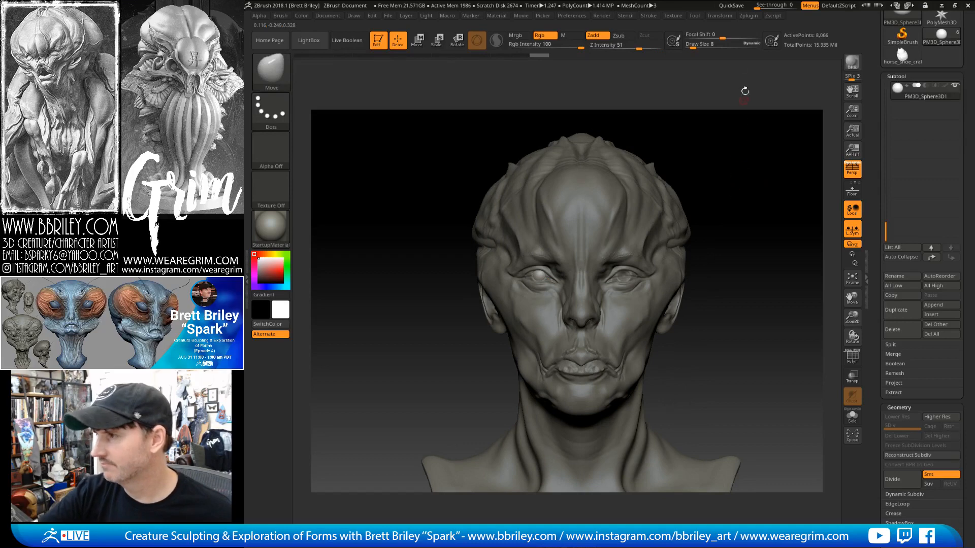
click(749, 15)
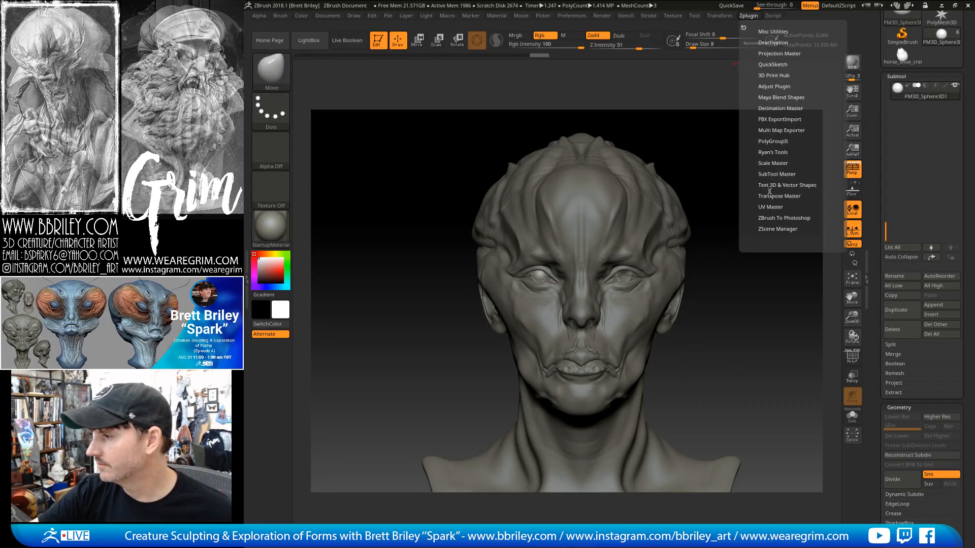
click(775, 174)
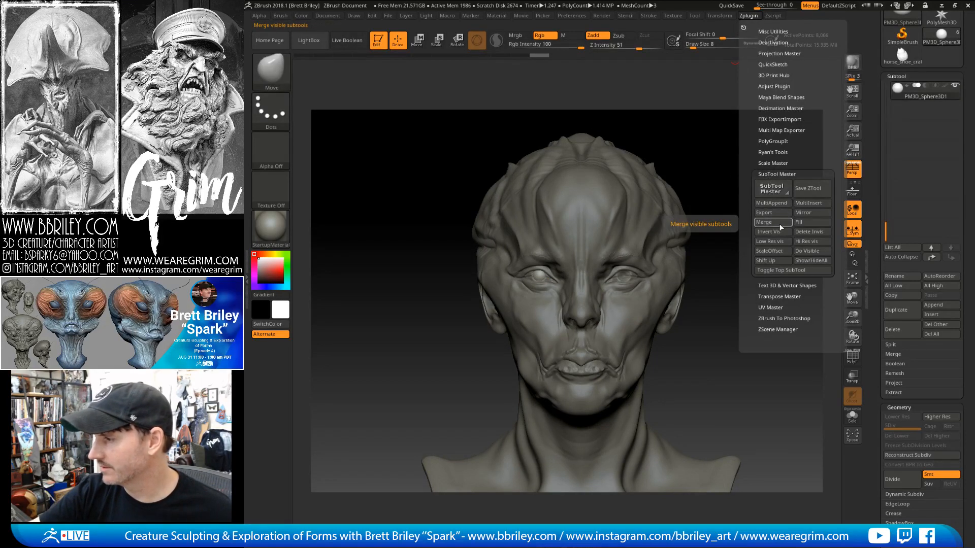
click(803, 213)
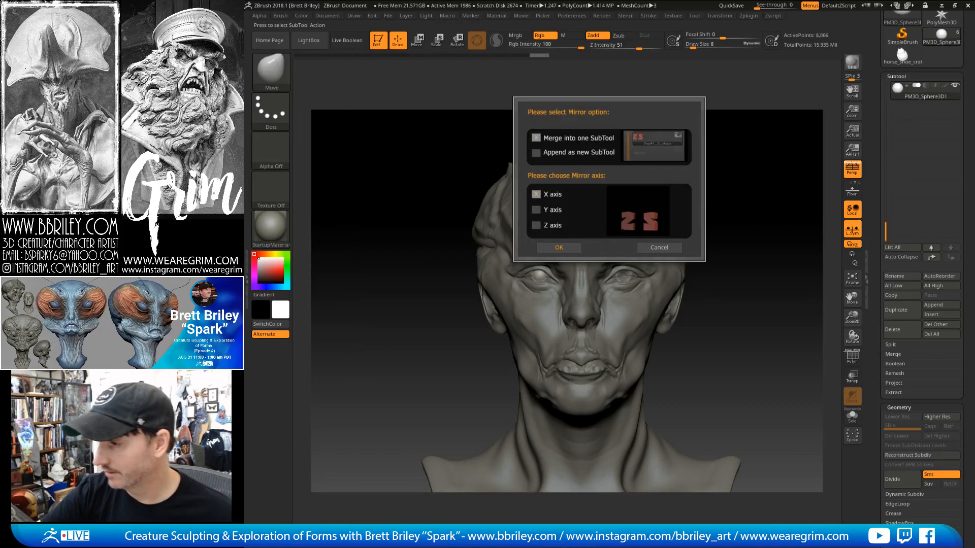
click(558, 247)
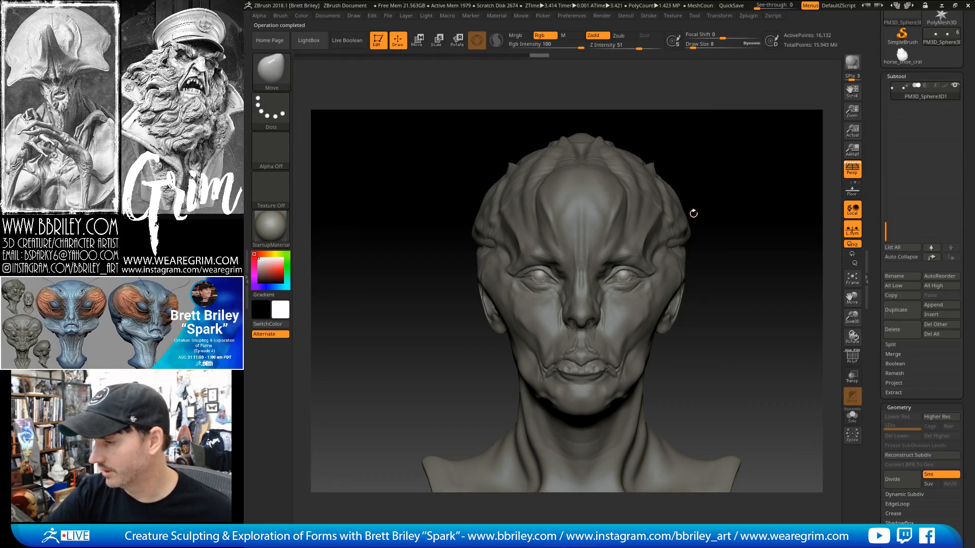
Subdivide the eyeballs once and carve the iris detail with the DamStandard brush at a draw size of 2.
drag(729, 197, 739, 231)
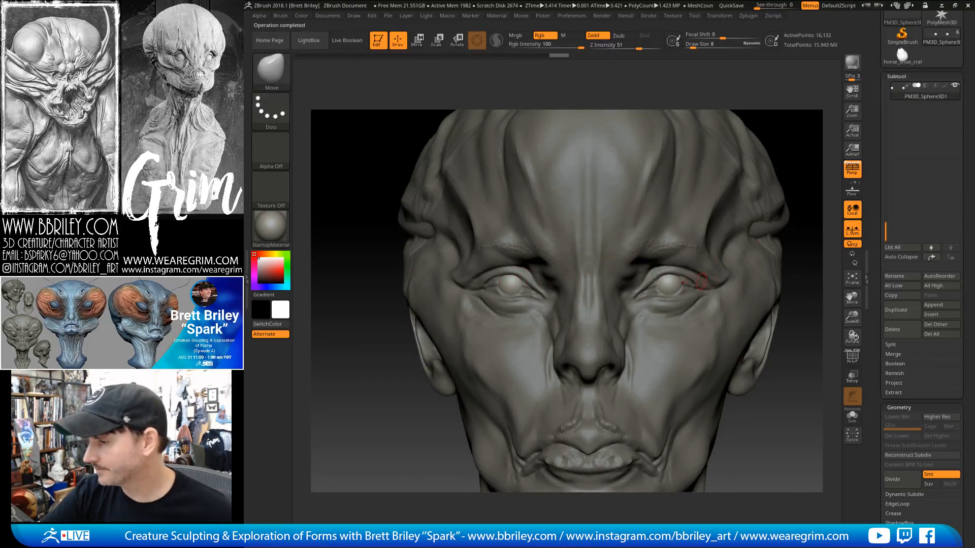
key(ctrl+d)
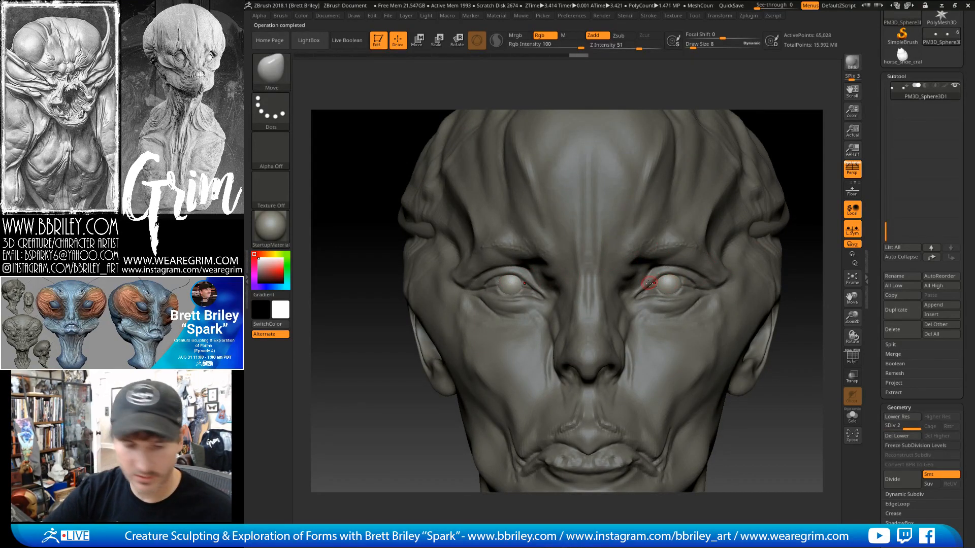
key(b)
key(d)
key(s)
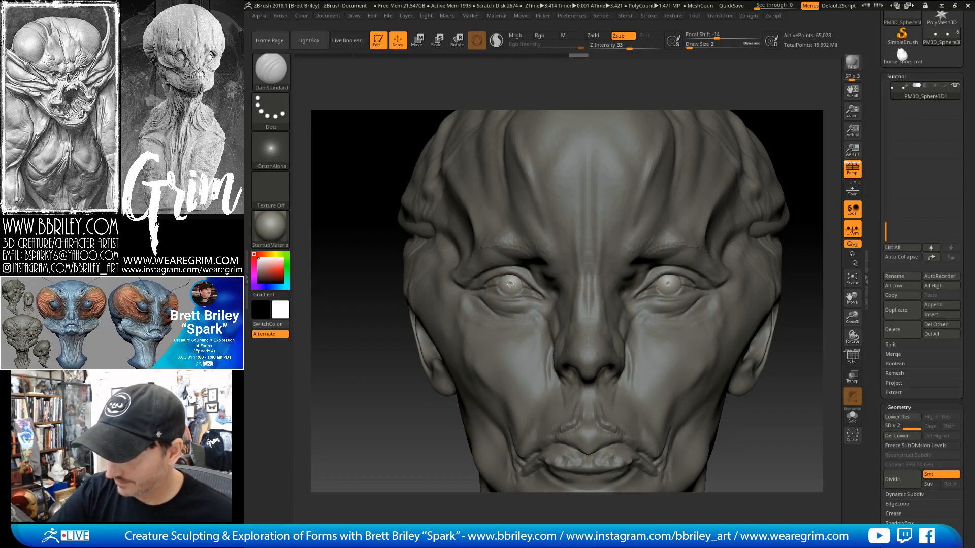
key(f)
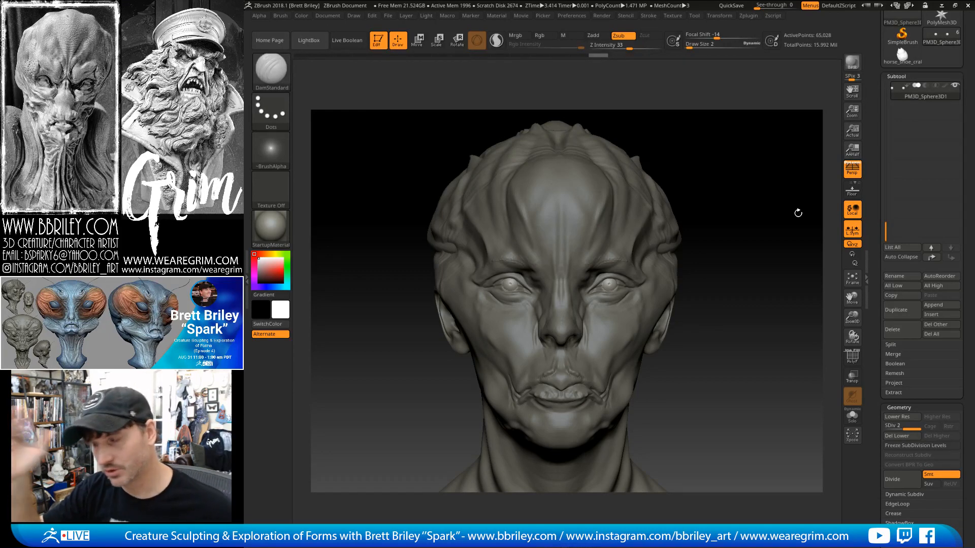
Select the head subtool and refine the eyelids around the eyeballs with DamStandard at a draw size of 5.
alt+click(543, 295)
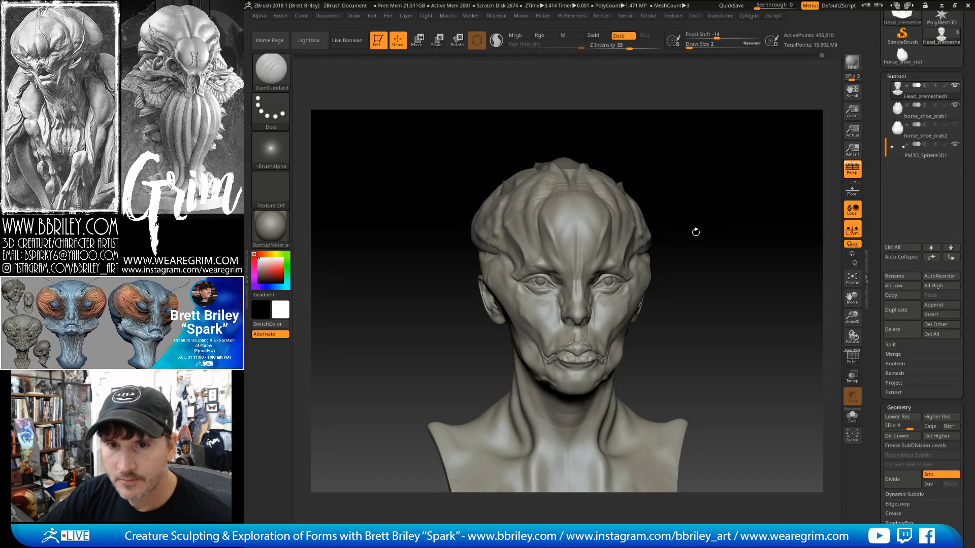
mouse_move(696, 232)
mouse_down()
mouse_move(717, 181)
mouse_move(671, 221)
mouse_up()
alt+drag(657, 186, 670, 239)
key(s)
drag(490, 289, 492, 289)
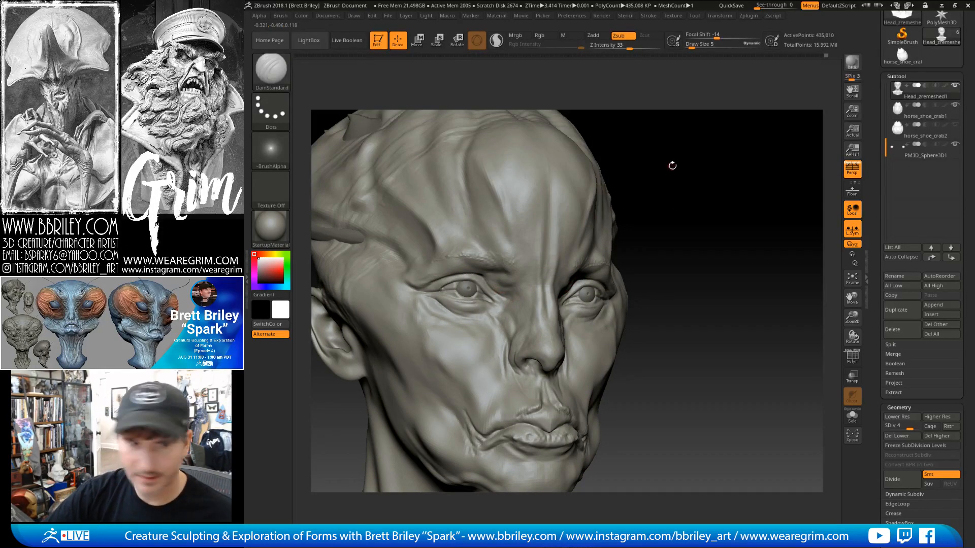
Build up and smooth the inner eye corners beside the nose bridge using the Standard brush at a draw size of 5.
drag(677, 166, 551, 258)
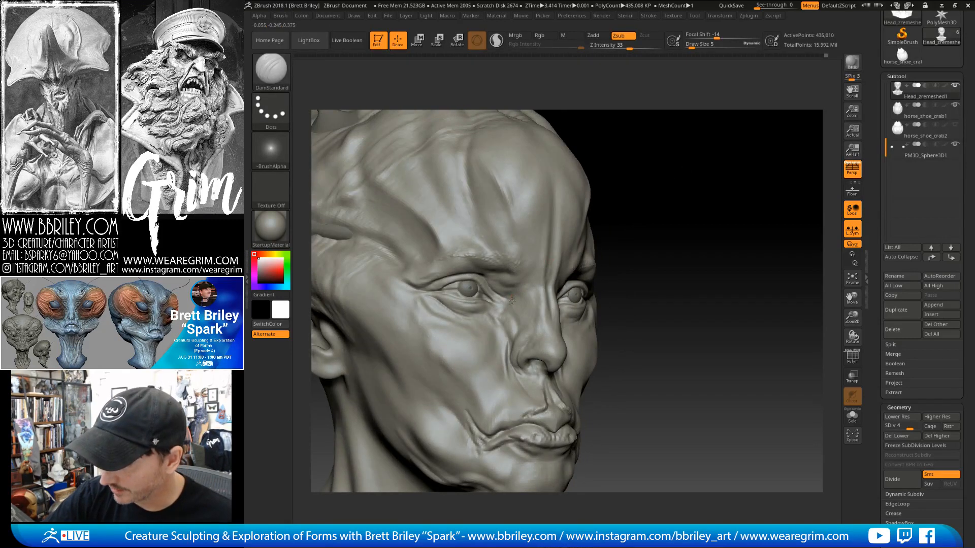
key(b)
key(s)
key(t)
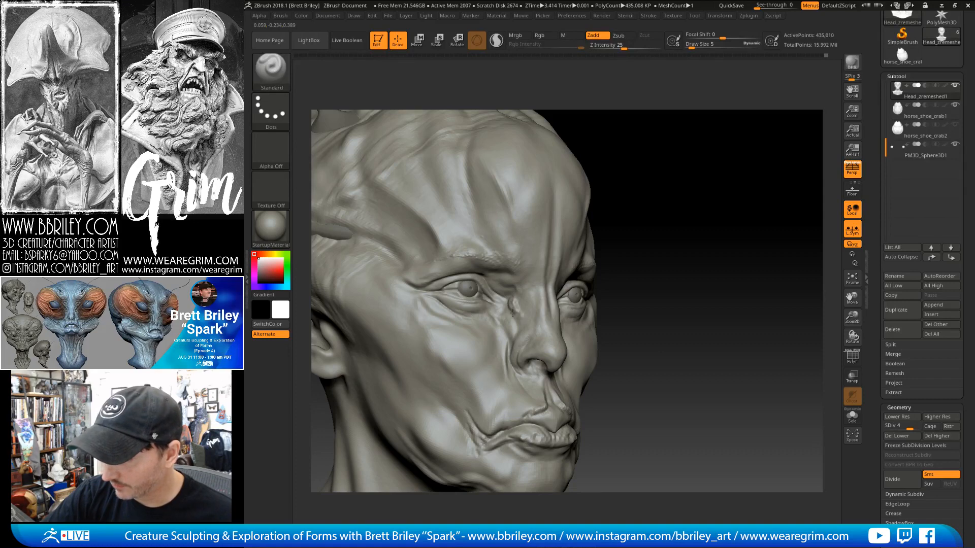
drag(584, 203, 521, 327)
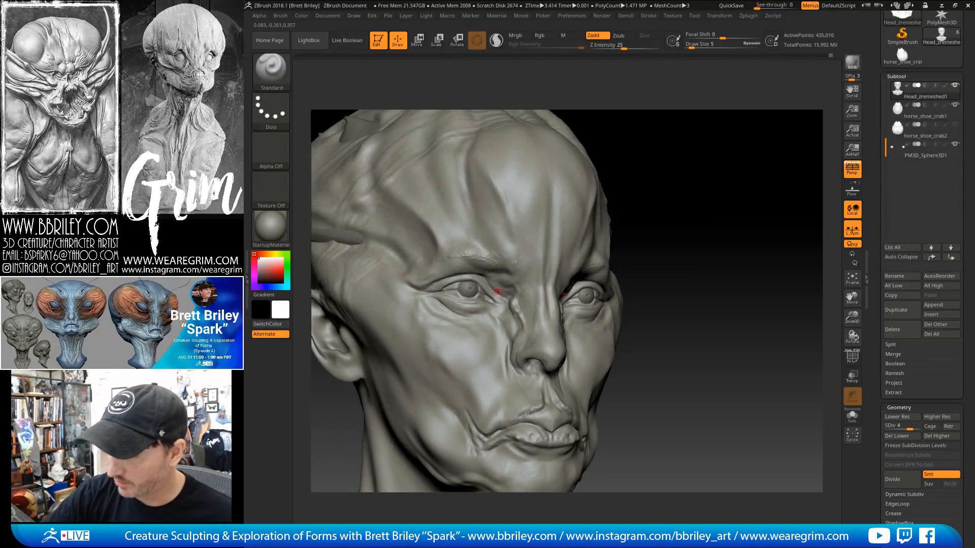
key(shift)
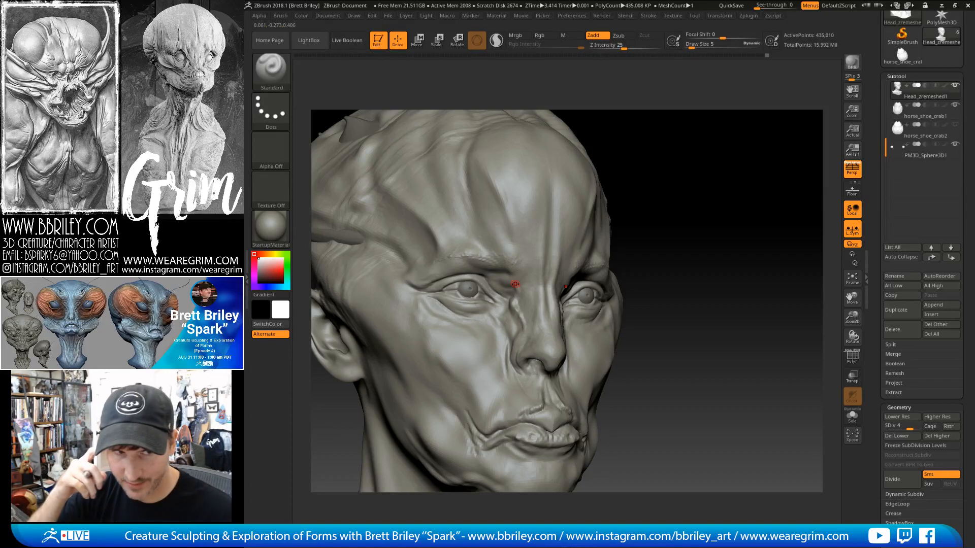
Carve fine wrinkles under the eyes and around the brows with the DamStandard brush at a draw size of 5.
key(b)
key(d)
key(s)
drag(453, 306, 494, 312)
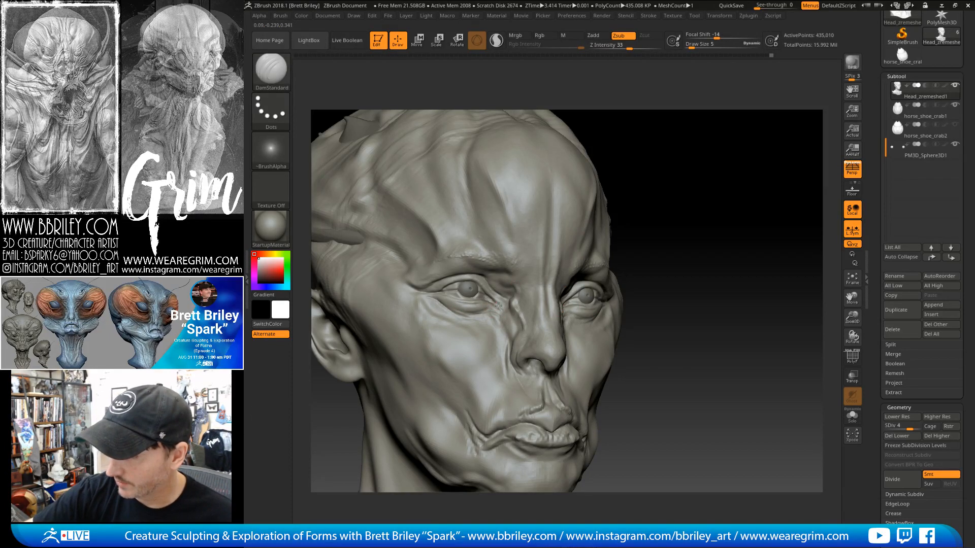
drag(628, 178, 658, 172)
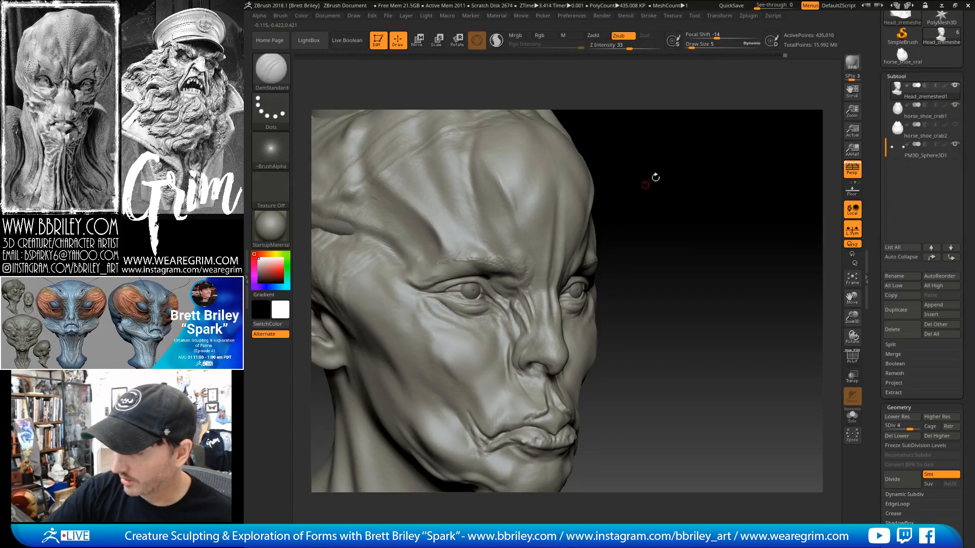
drag(653, 175, 580, 272)
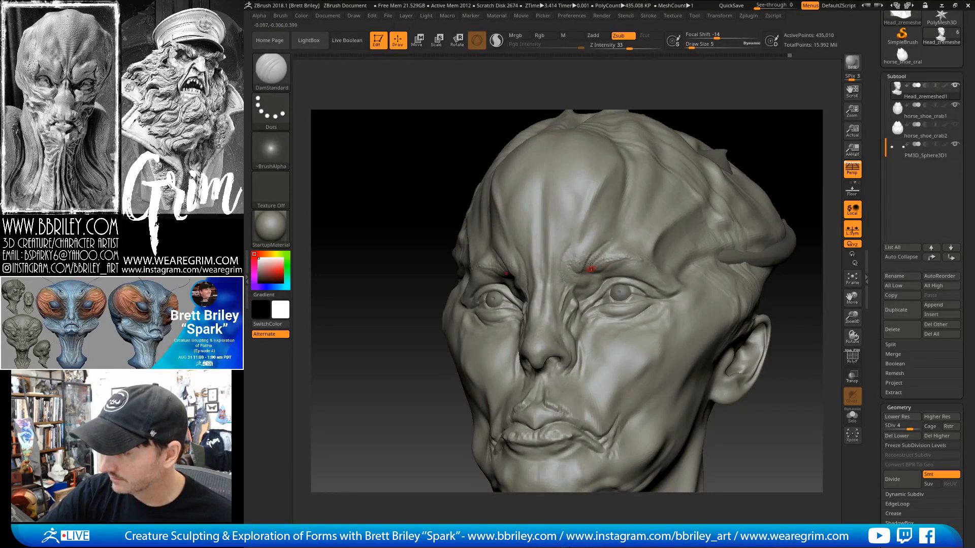
Smooth the brow area and puff up the folds around the eyes with the Inflat brush at Z intensity 10.
key(shift)
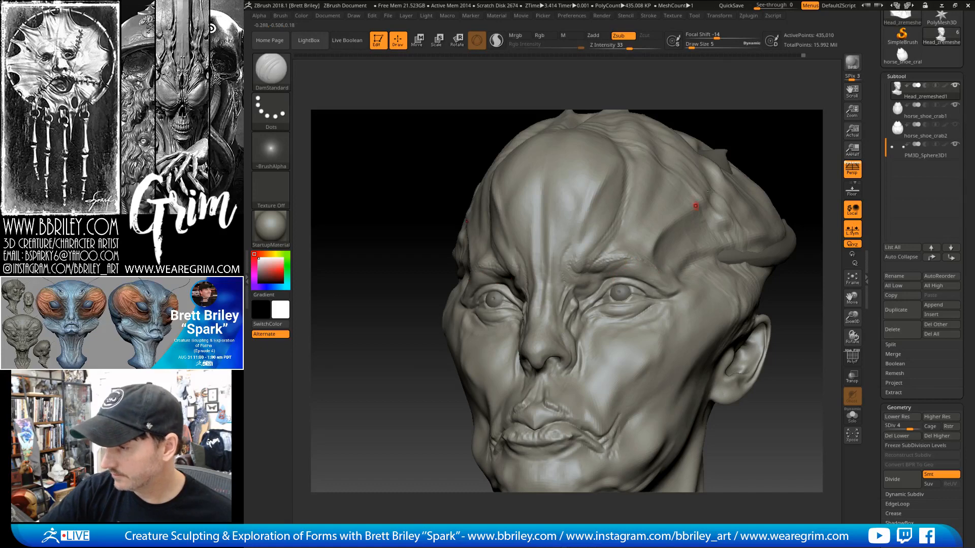
right_drag(695, 206, 634, 284)
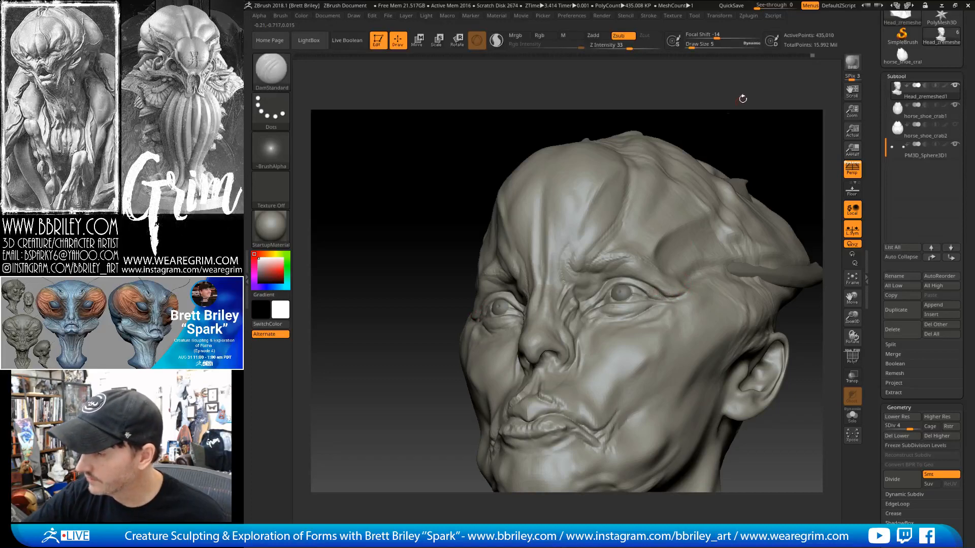
right_drag(742, 98, 675, 297)
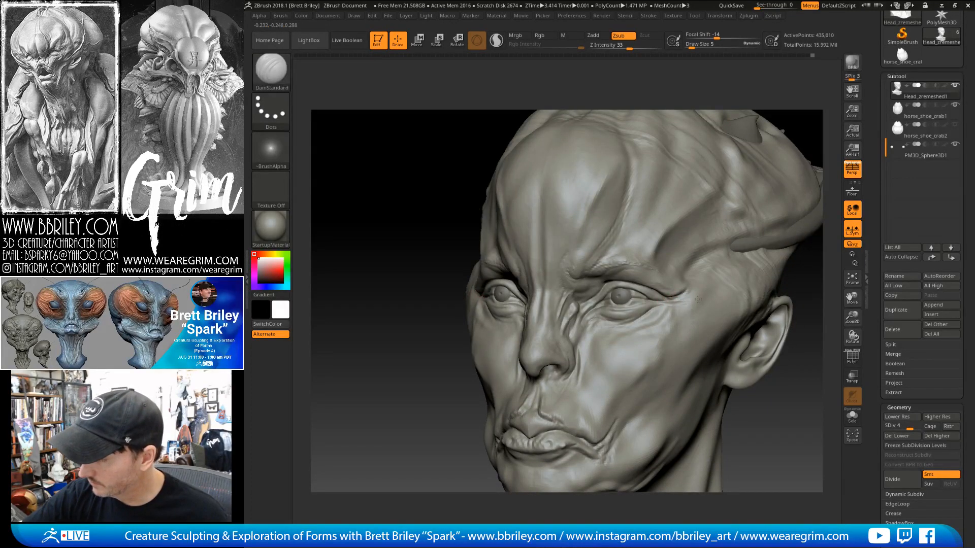
mouse_move(770, 391)
right_down()
mouse_move(808, 386)
mouse_move(725, 315)
right_up()
key(b)
key(i)
key(n)
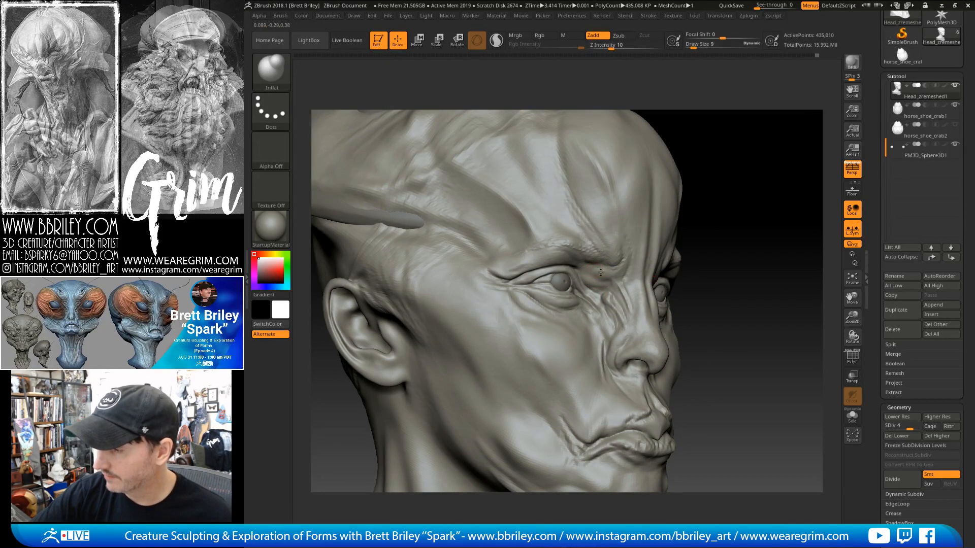
right_drag(761, 325, 666, 315)
Carve fine creases below the inner eye corners and beside the nose bridge with DamStandard at a draw size of 5.
key(b)
key(d)
key(s)
key(s)
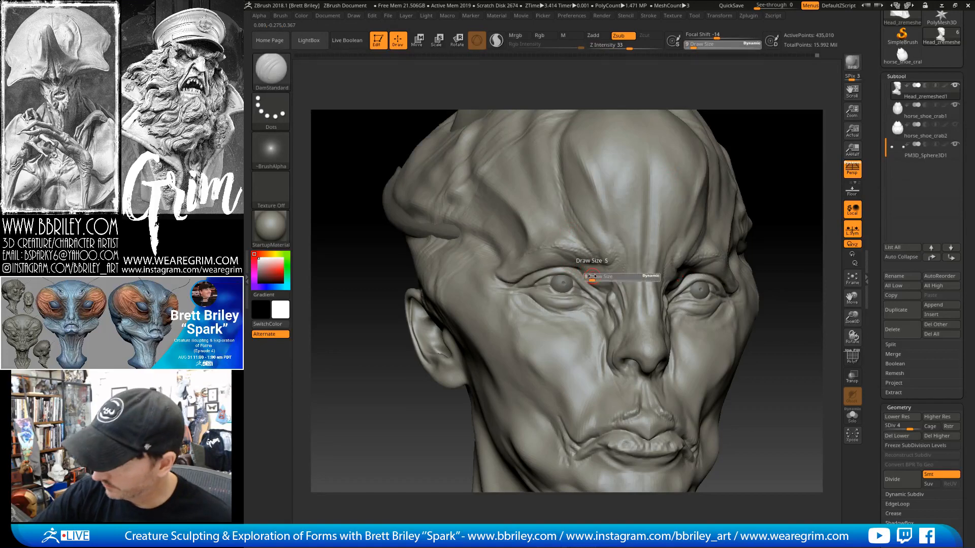
drag(592, 278, 590, 278)
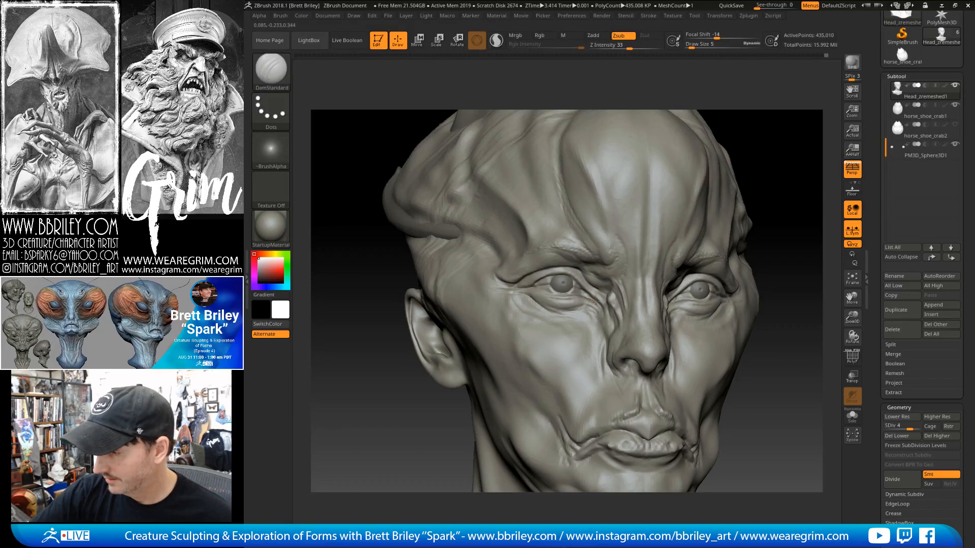
right_drag(598, 318, 600, 329)
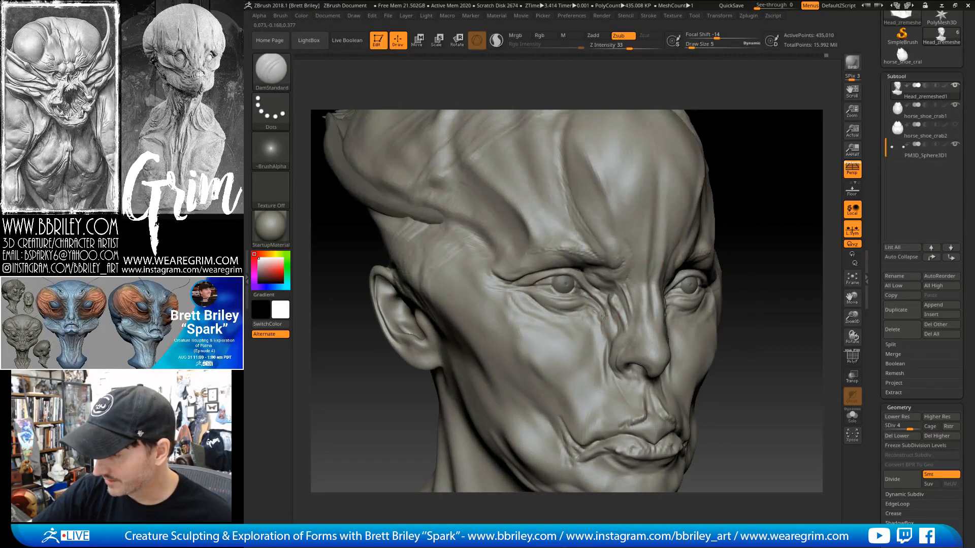
drag(605, 316, 605, 332)
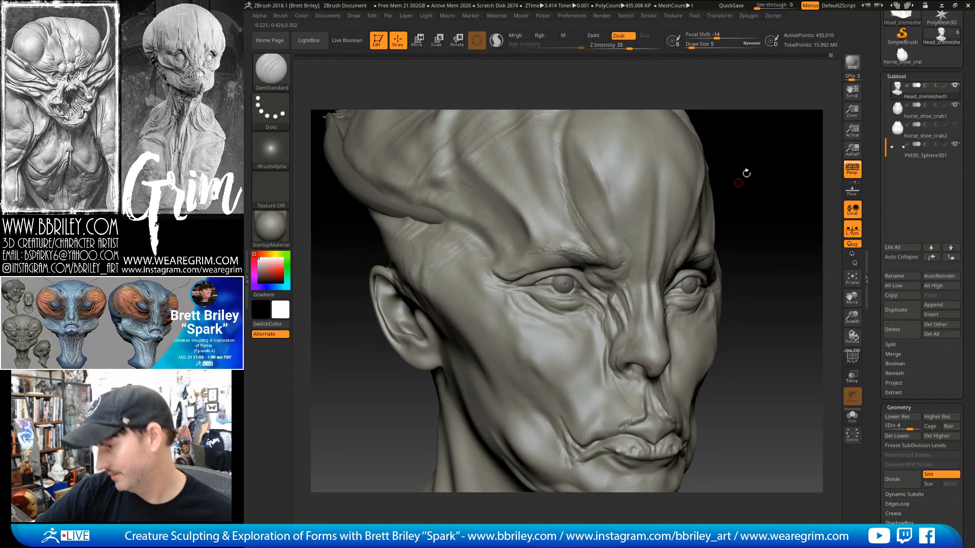
drag(746, 174, 772, 155)
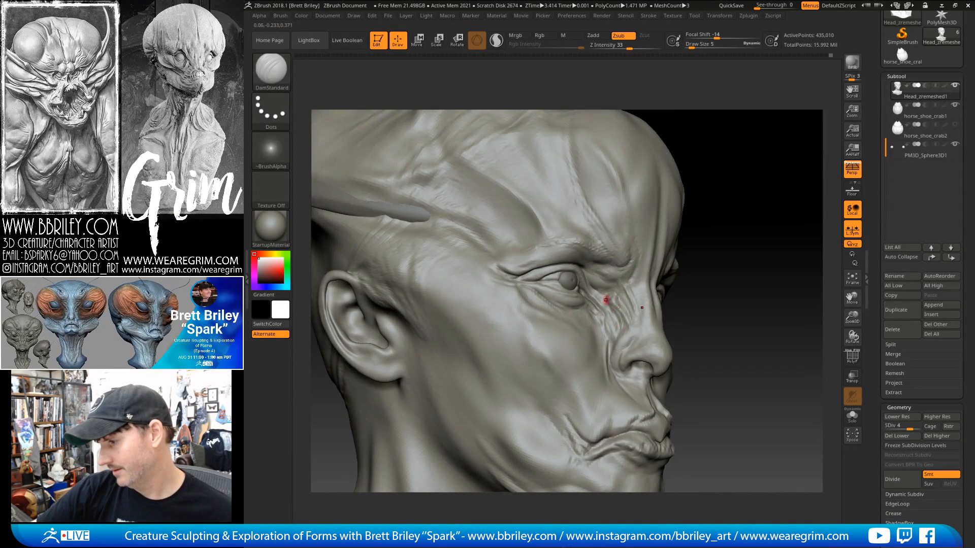
drag(605, 286, 614, 283)
drag(752, 196, 696, 201)
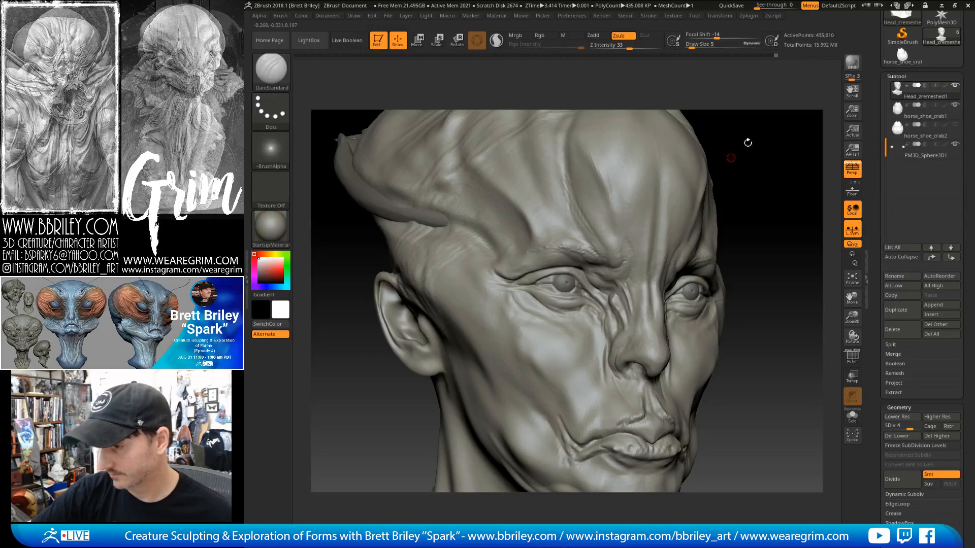
Reshape the under-eye bags and lower eyelids with the Move brush at a draw size of 15.
shift+drag(746, 144, 711, 148)
key(b)
key(m)
key(v)
mouse_move(574, 324)
mouse_down()
mouse_move(564, 321)
mouse_move(596, 294)
mouse_up()
key(s)
mouse_move(793, 369)
mouse_down()
mouse_move(818, 366)
mouse_move(767, 315)
mouse_up()
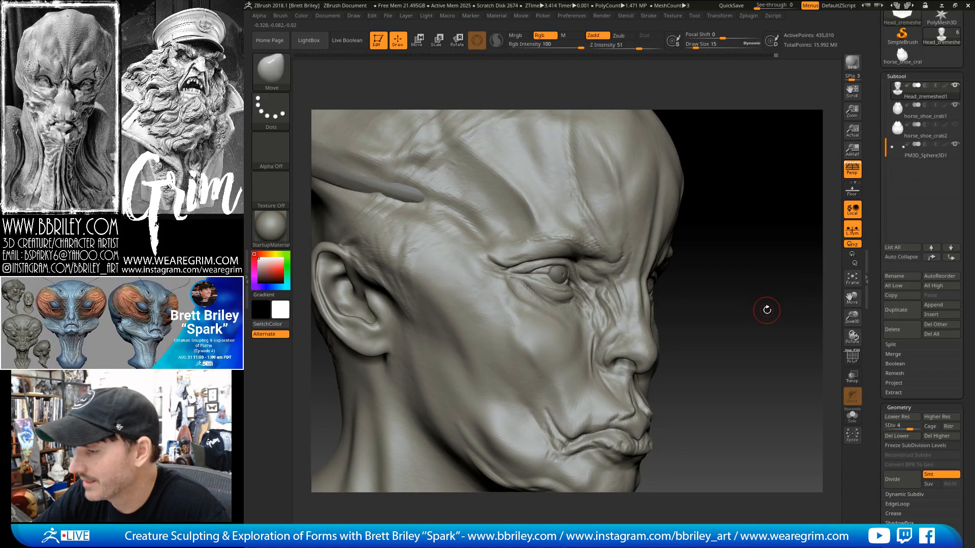
mouse_move(767, 309)
mouse_down()
mouse_move(746, 227)
mouse_move(775, 199)
mouse_move(762, 182)
mouse_up()
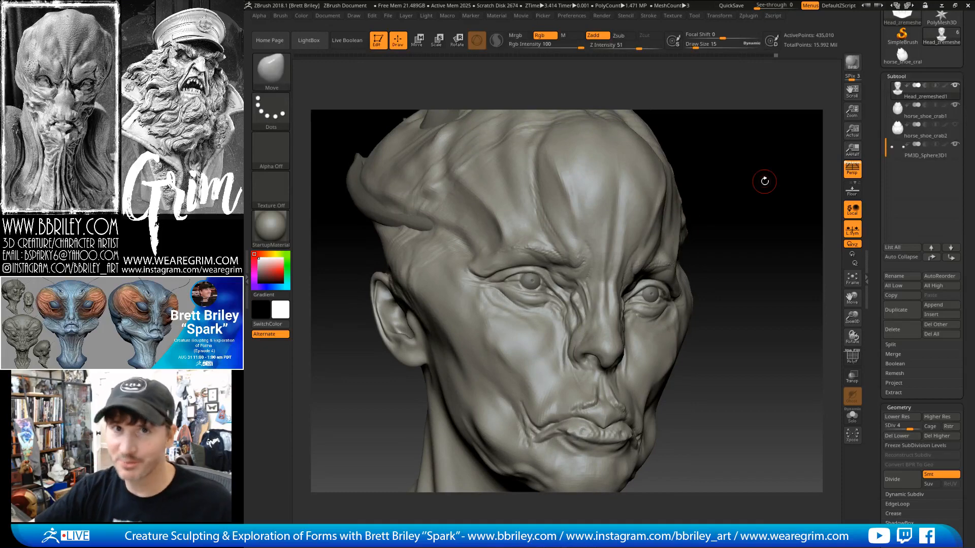
mouse_move(746, 184)
mouse_down()
mouse_move(741, 175)
mouse_move(757, 178)
mouse_up()
Build up the eyelid rims and outer eye folds with the Standard brush at a draw size of 5.
key(b)
key(s)
key(t)
key(s)
key(s)
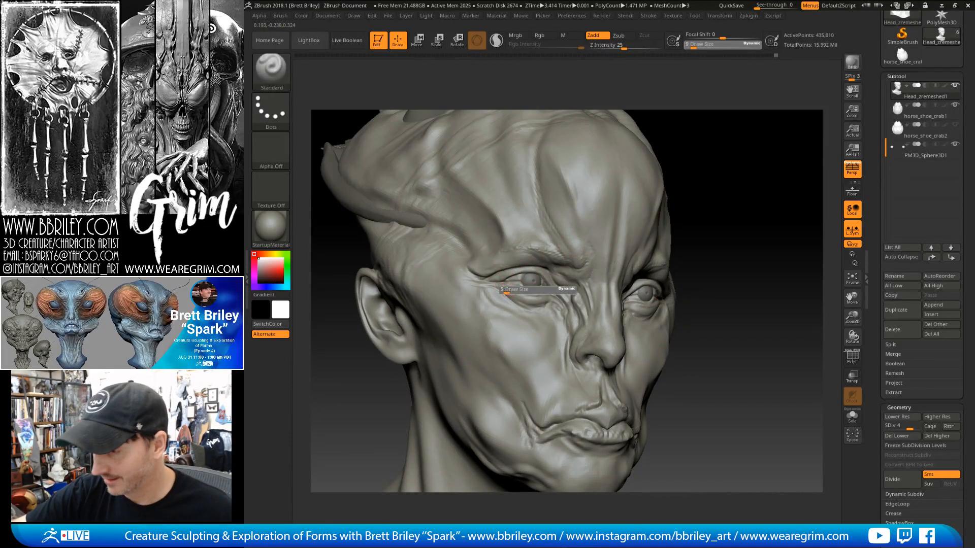
mouse_move(513, 289)
mouse_down()
mouse_move(524, 292)
mouse_move(525, 305)
mouse_up()
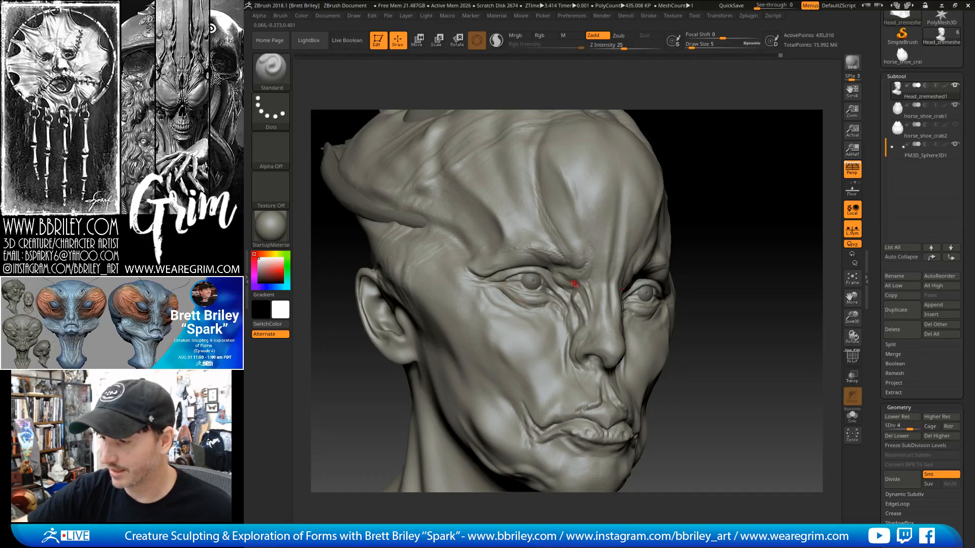
Flatten the planes below the outer eye corners with the TrimDynamic brush at a draw size of 5.
drag(738, 134, 726, 157)
key(b)
key(t)
key(d)
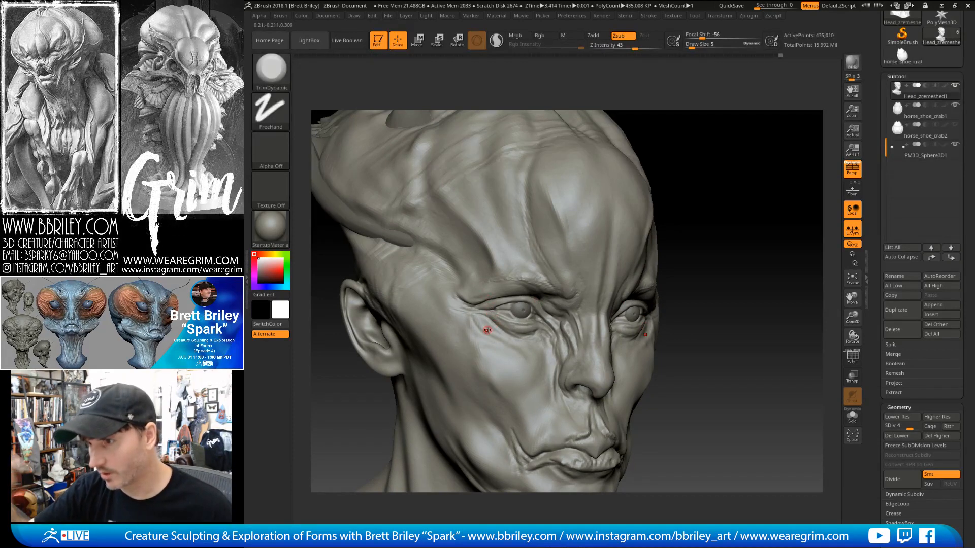
Build up the temples and cheekbones with the Standard brush at a draw size of 16 and smooth the strokes.
mouse_move(728, 202)
mouse_down()
mouse_move(690, 205)
mouse_move(692, 196)
mouse_up()
key(b)
key(s)
key(t)
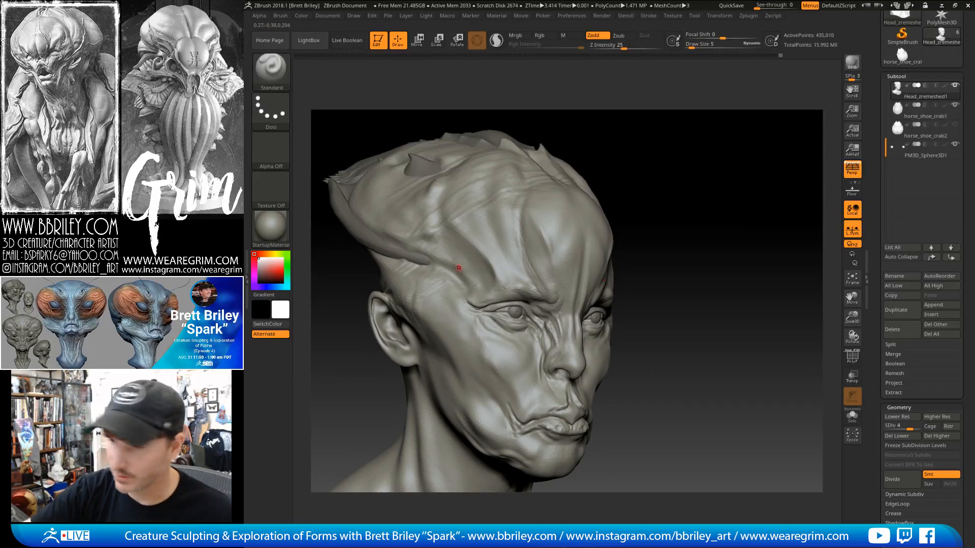
key(])
key(])
drag(435, 302, 469, 348)
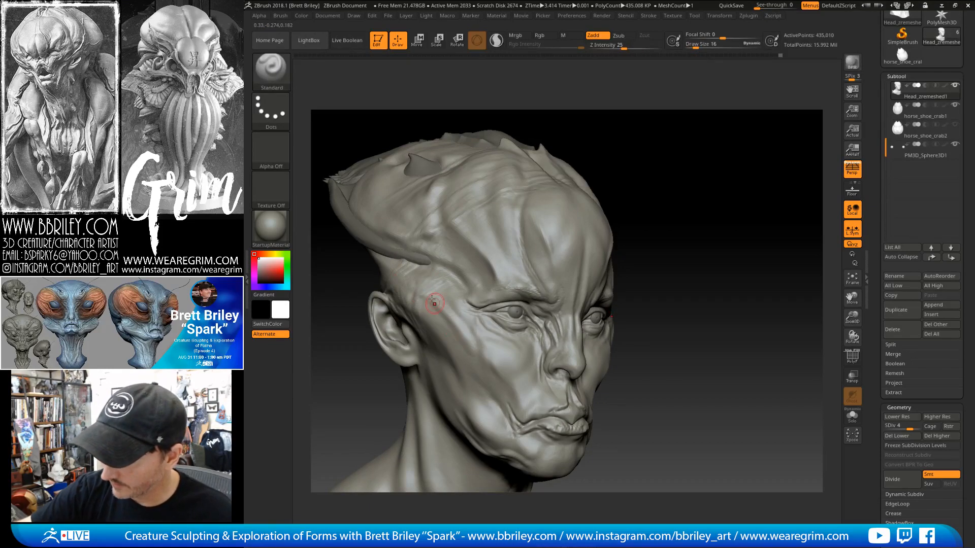
key(shift)
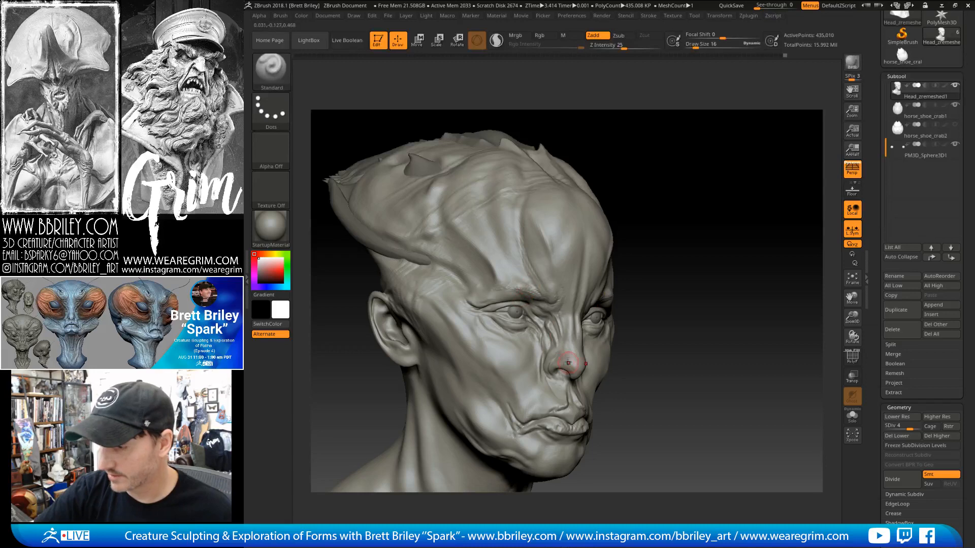
Carve the folds between the nostrils and mouth corners with DamStandard at a draw size of 9, adjusting their shape with the Move brush.
mouse_move(706, 221)
mouse_down()
mouse_move(690, 207)
mouse_move(697, 208)
mouse_up()
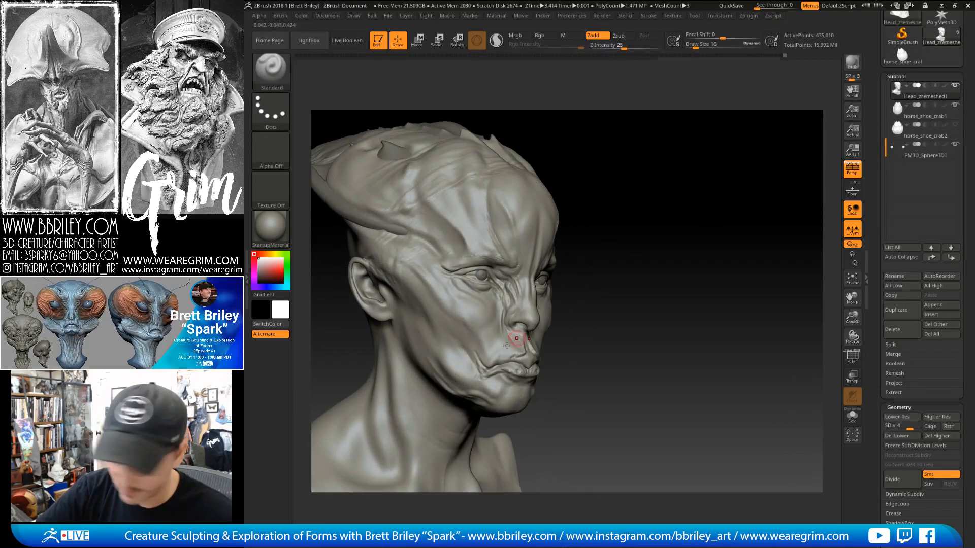
key(b)
key(d)
key(s)
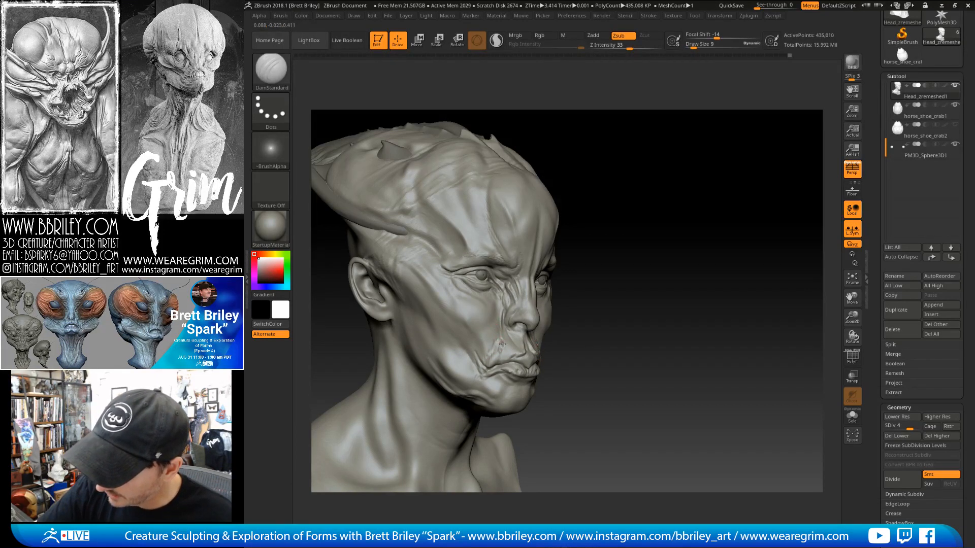
key(b)
key(m)
key(v)
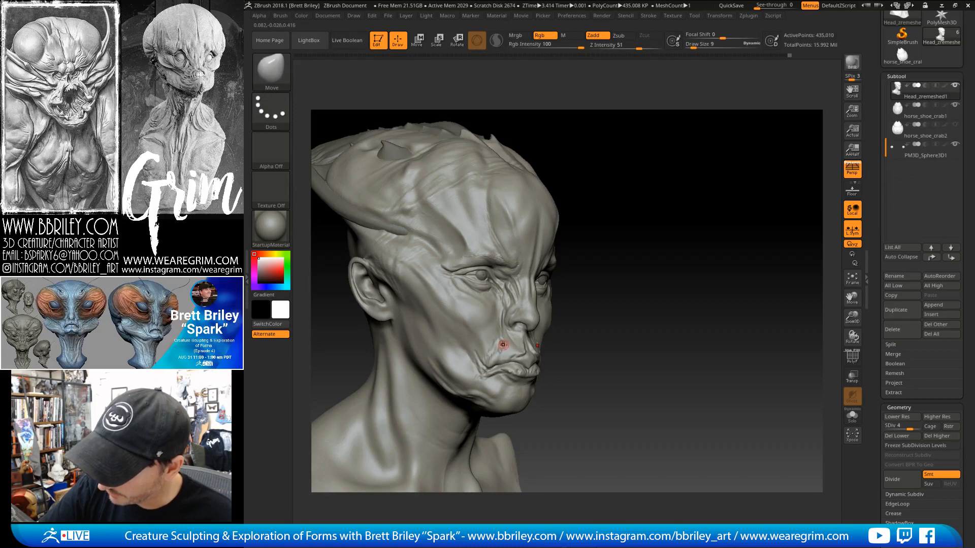
Add volume to the folds above the mouth corners with the Standard brush, and adjust them with Move at a draw size of 5.
key(b)
key(s)
key(t)
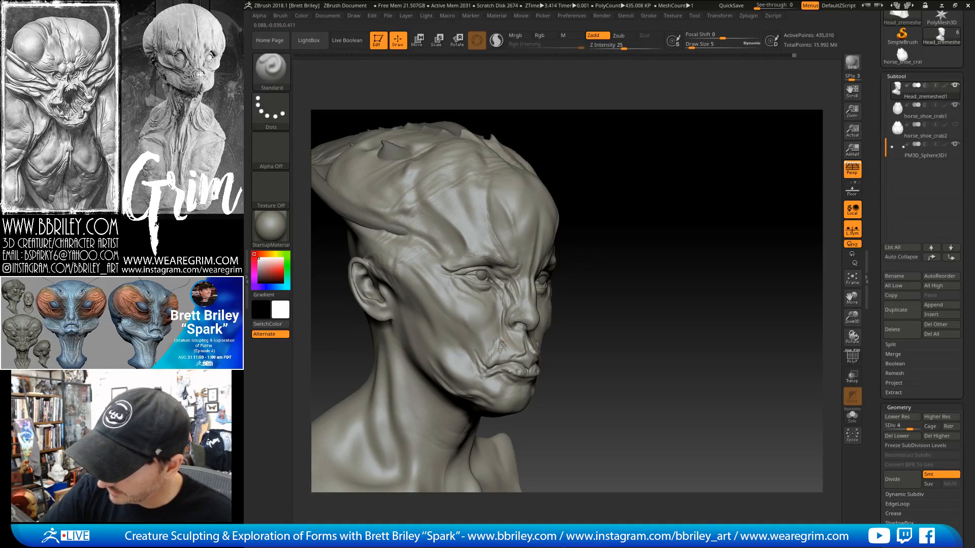
key(b)
key(m)
key(v)
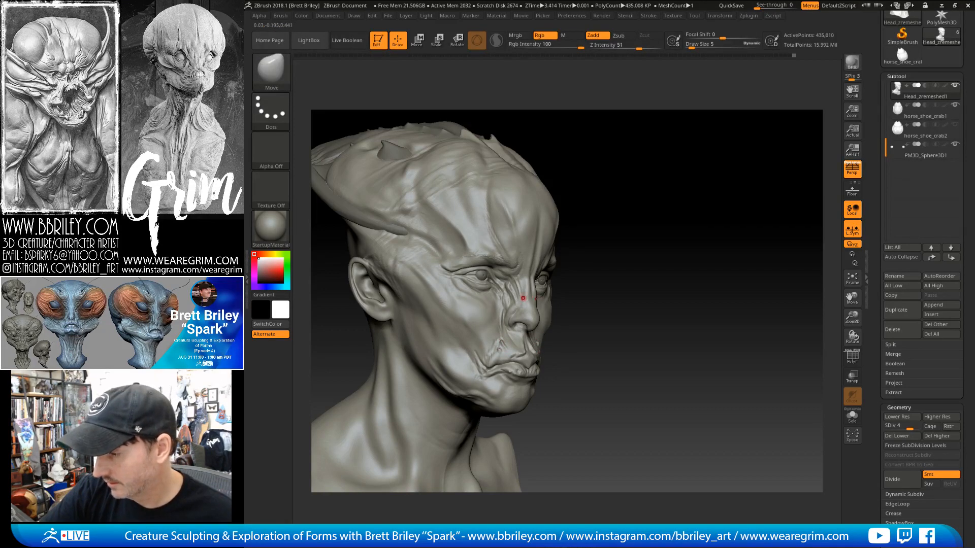
shift+drag(597, 231, 586, 234)
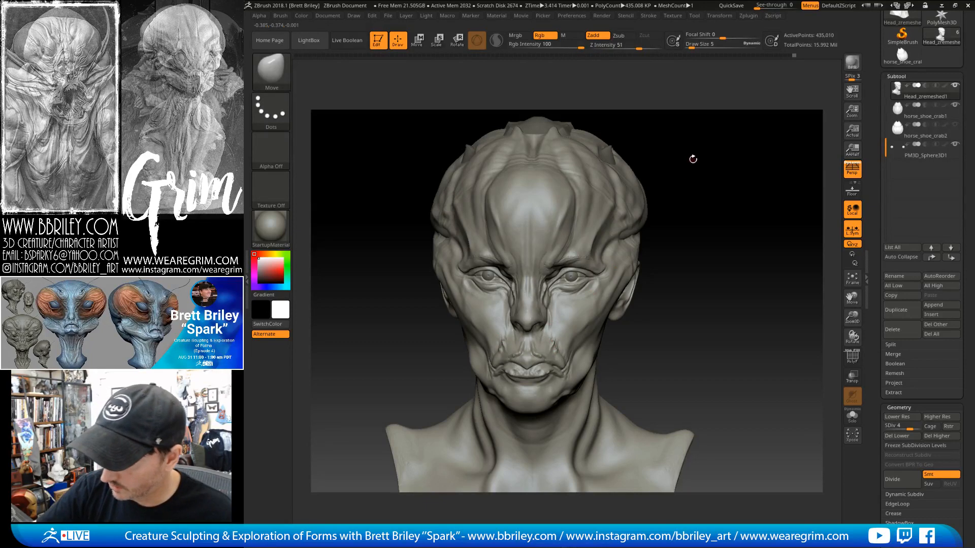
Build up the area between nose and upper lip with the Standard brush at a draw size of 5 and smooth it.
drag(692, 157, 655, 160)
key(b)
key(s)
key(t)
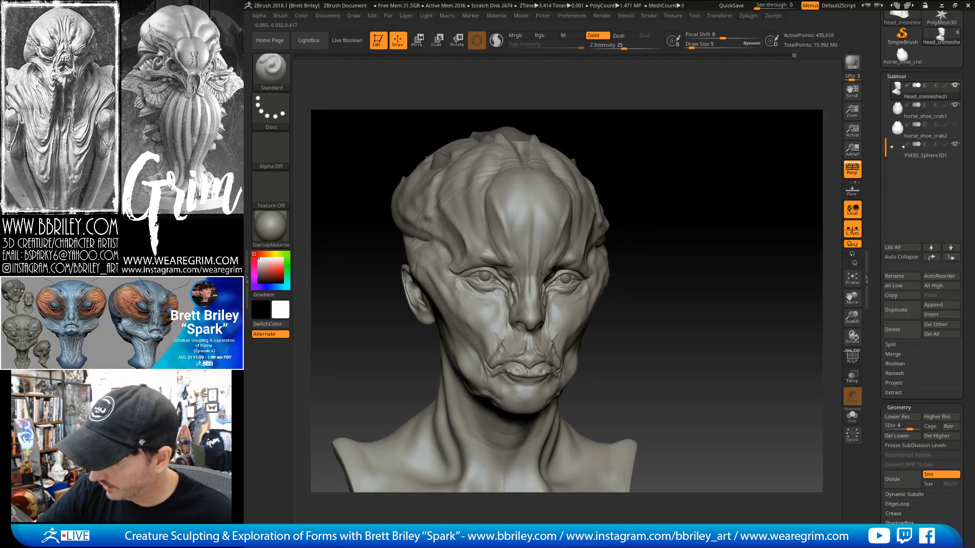
key(shift)
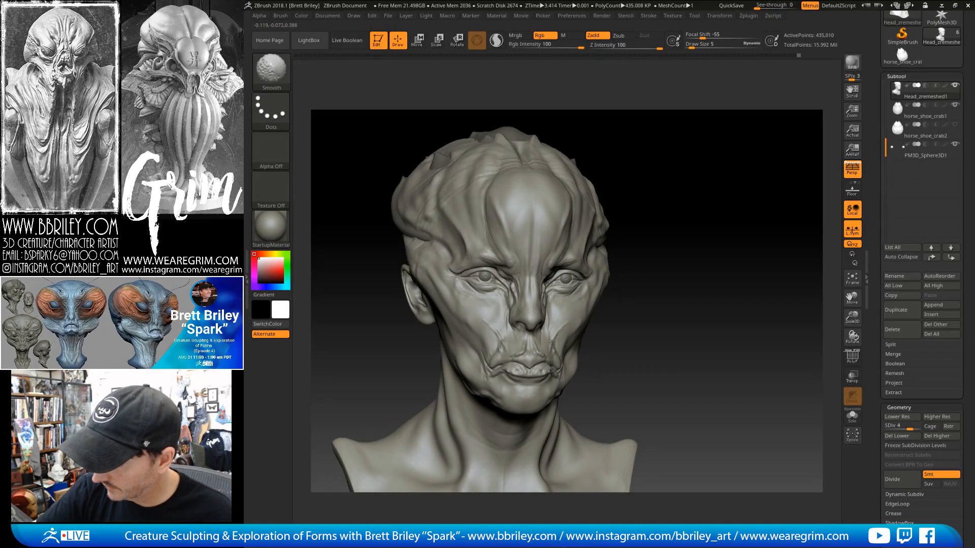
drag(670, 250, 609, 252)
key(shift)
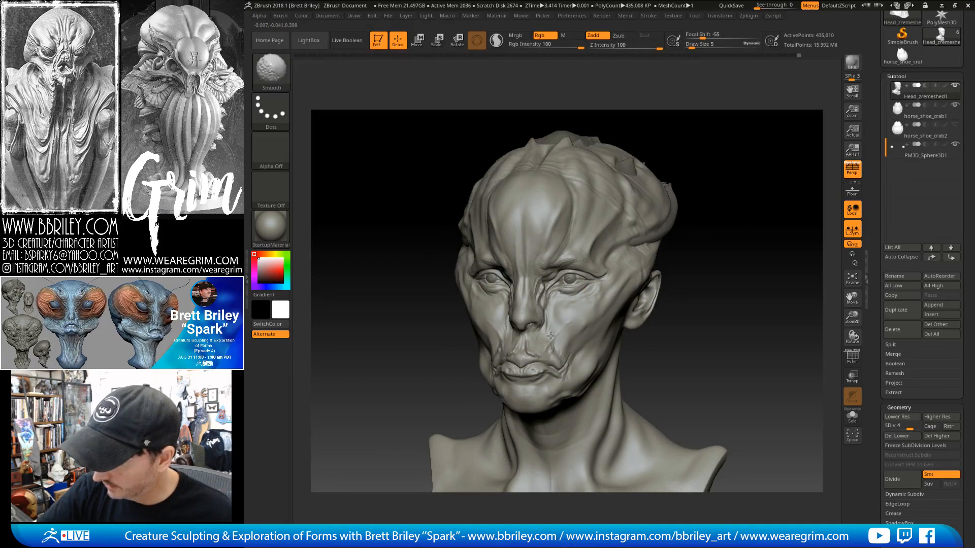
Refine the nasolabial folds with DamStandard and Standard strokes at a draw size of 5, and smooth their upper ends.
key(b)
key(d)
key(s)
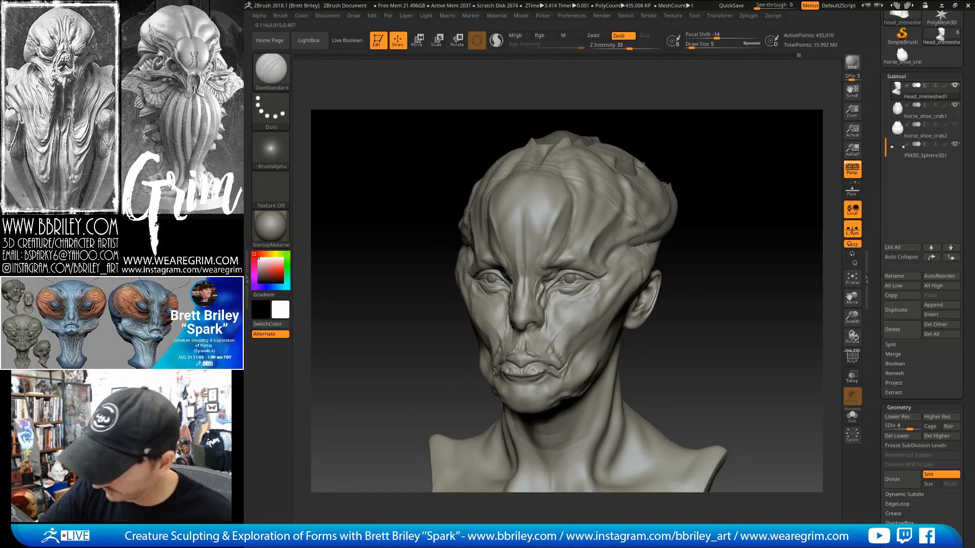
key(b)
key(s)
key(t)
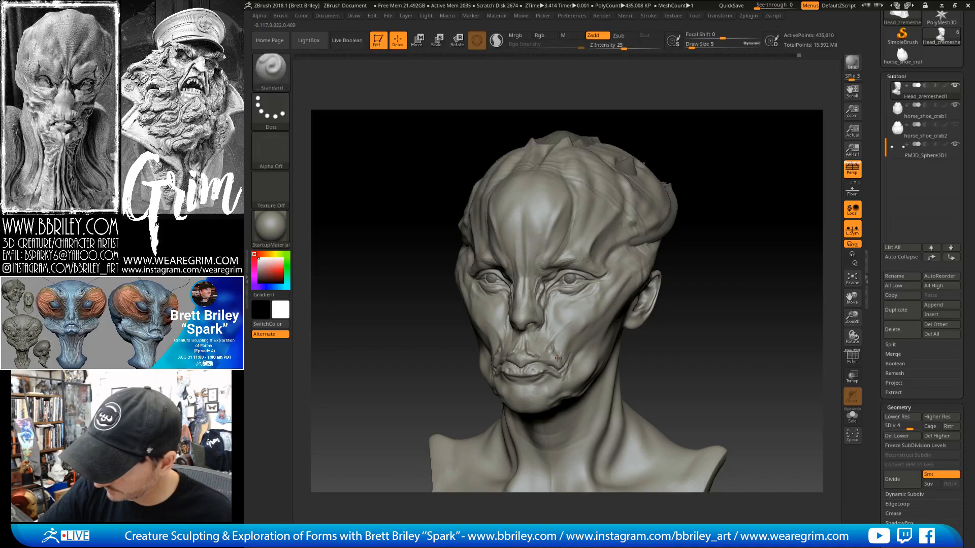
key(shift)
shift+drag(552, 346, 553, 340)
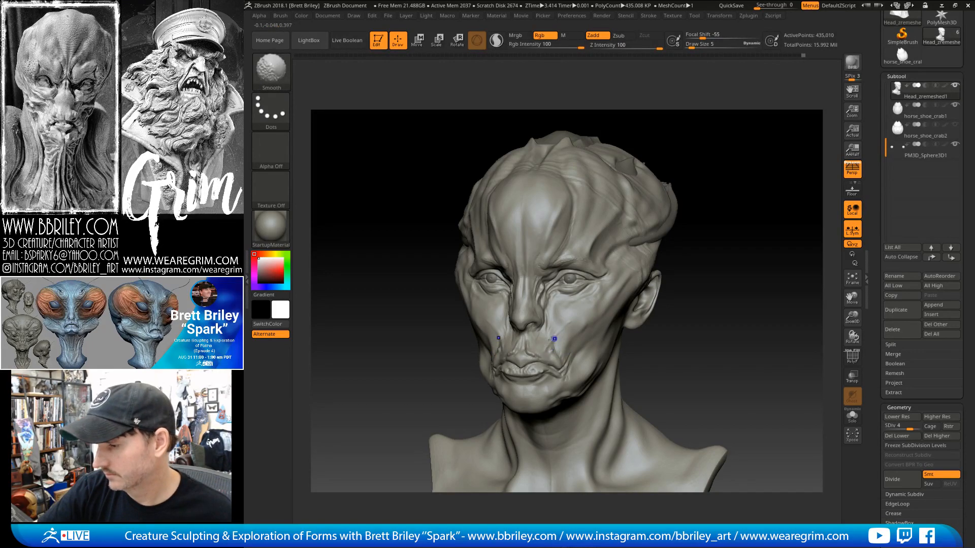
Deepen the creases running from the nostrils toward the upper lip with DamStandard at a draw size of 7.
key(b)
key(d)
key(s)
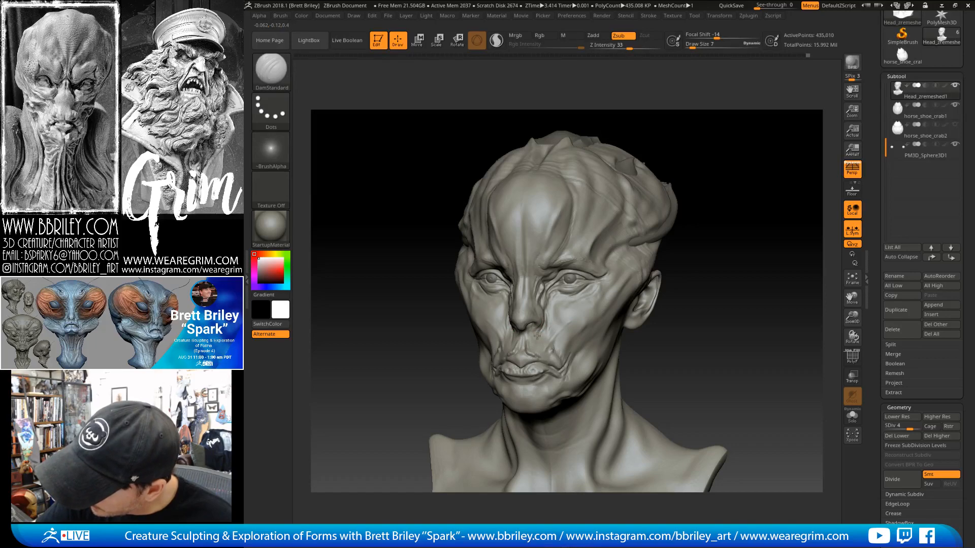
drag(549, 315, 539, 335)
mouse_move(712, 198)
mouse_down()
mouse_move(748, 208)
mouse_move(748, 195)
mouse_move(744, 203)
mouse_up()
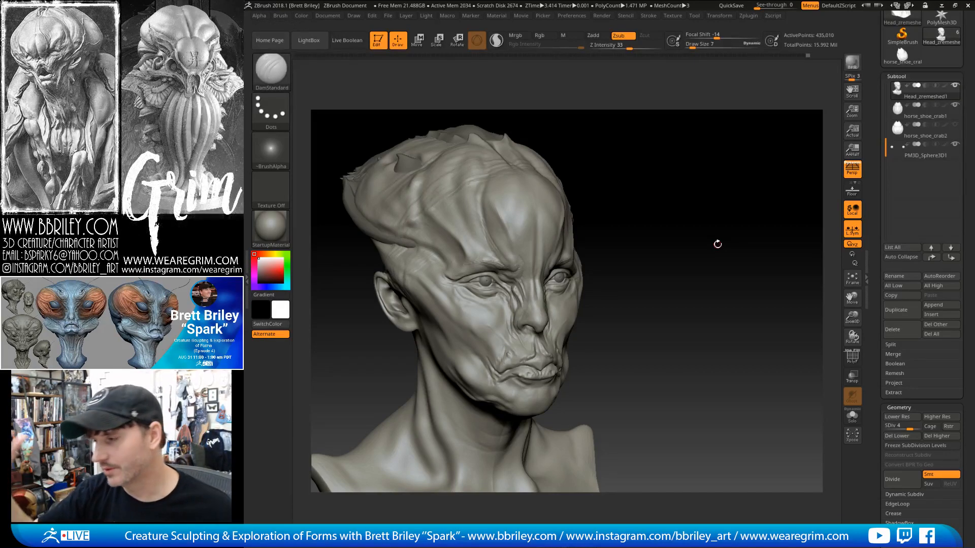
Select the horse_shoe_crab1 subtool and pull its side edges outward around the head with the Move brush at draw sizes of 244 and 271.
mouse_move(678, 239)
mouse_down()
mouse_move(663, 233)
mouse_move(671, 214)
mouse_move(675, 266)
mouse_up()
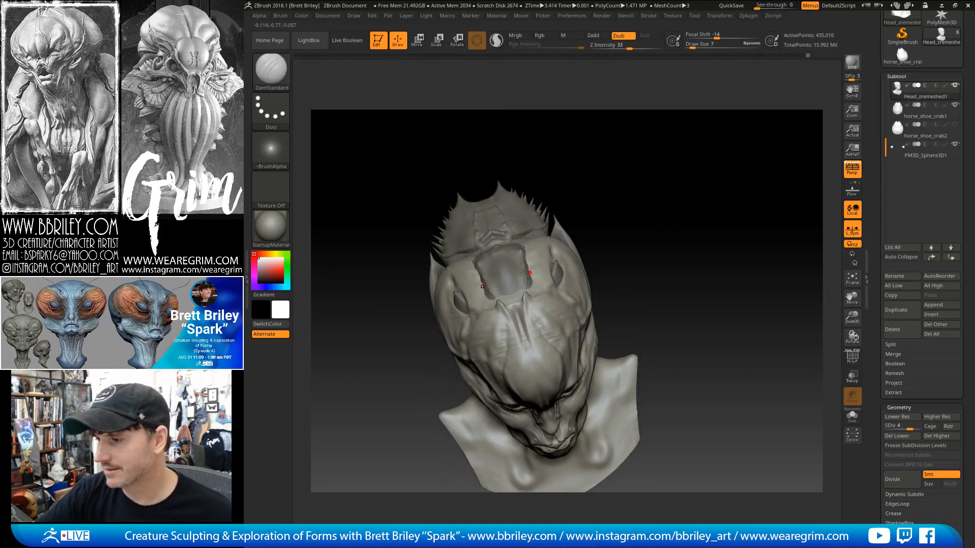
alt+click(514, 270)
drag(616, 209, 613, 223)
key(b)
key(m)
key(v)
key(s)
drag(569, 272, 600, 272)
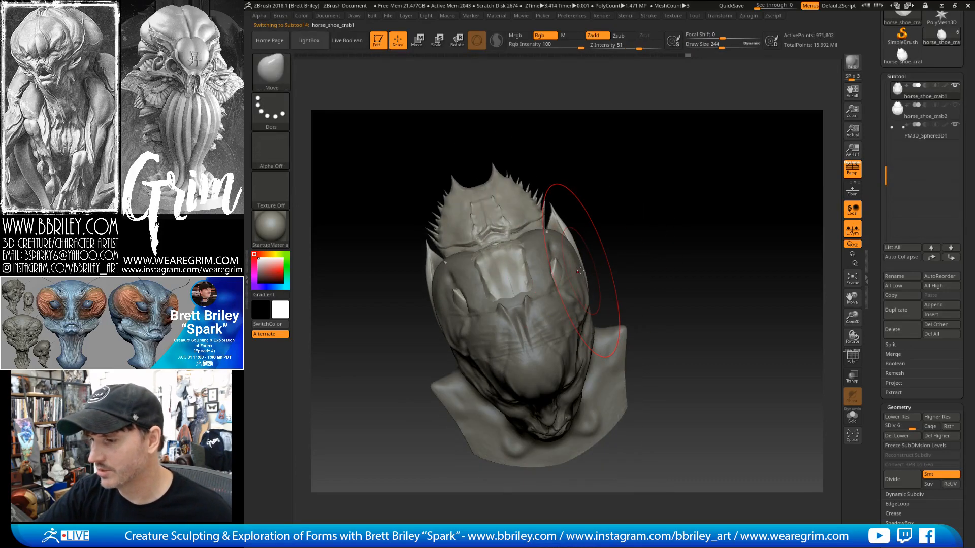
key(s)
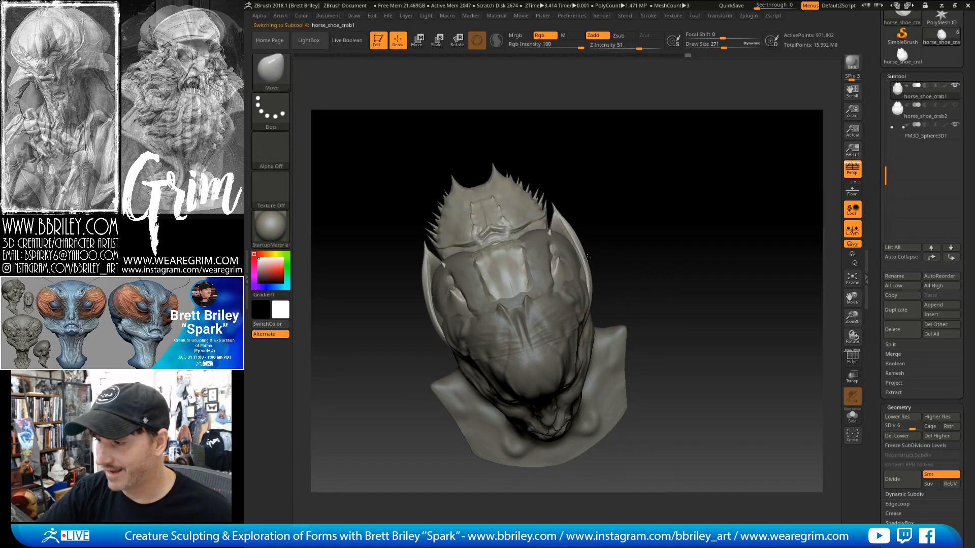
Shape the side edges of the horseshoe-crab shell around the head with the Move brush at draw sizes of 238, 124 and 102.
drag(588, 260, 590, 262)
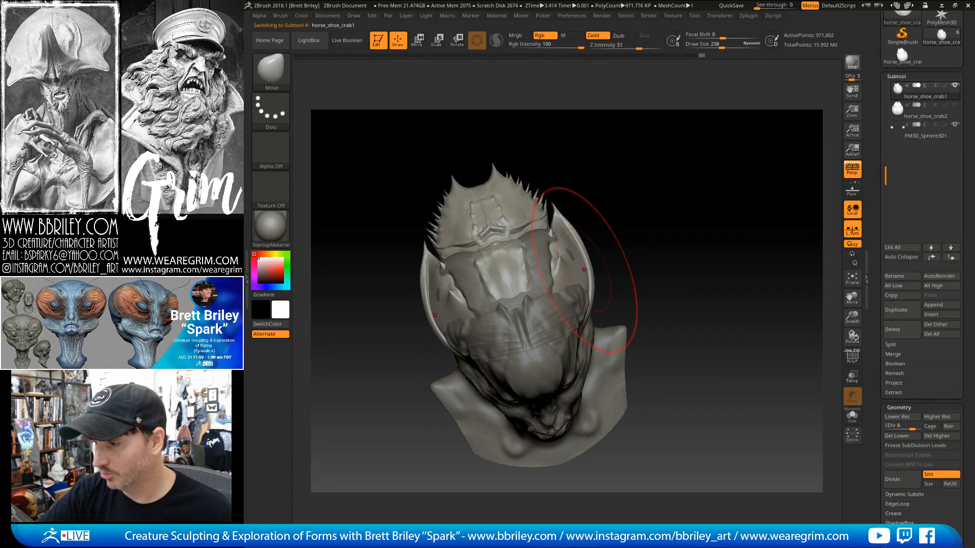
mouse_move(631, 185)
mouse_down()
mouse_move(668, 163)
mouse_move(560, 306)
mouse_up()
key(s)
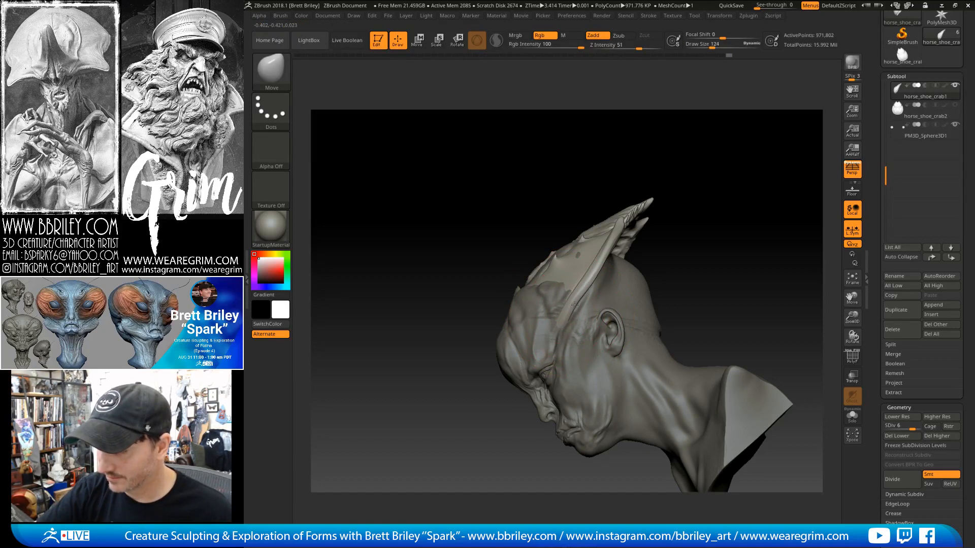
mouse_move(688, 218)
mouse_down()
mouse_move(655, 264)
mouse_move(551, 255)
mouse_up()
key([)
right_drag(550, 255, 534, 242)
drag(601, 178, 530, 247)
Select the Head_zremeshed1 subtool and carve the side of the skull along the shell with DamStandard at a draw size of 34.
alt+click(531, 246)
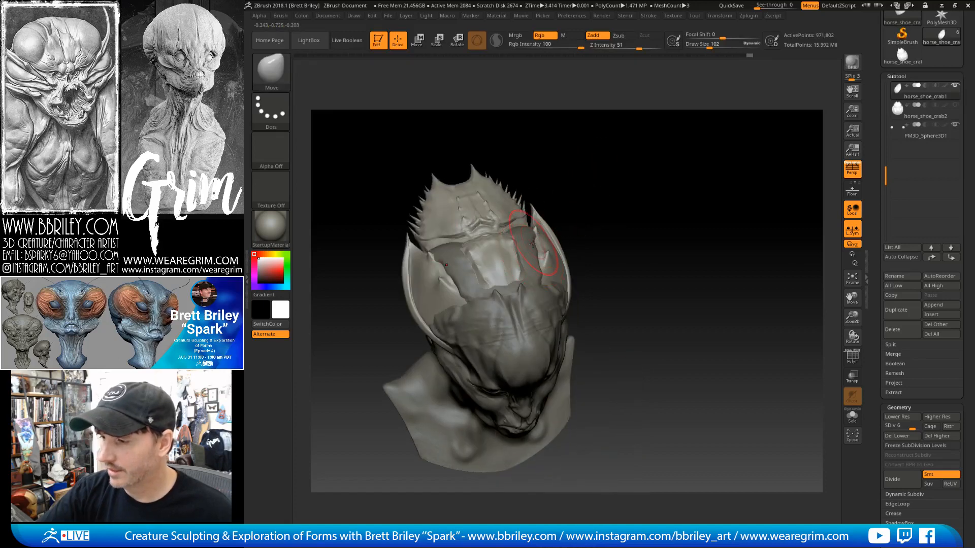
key([)
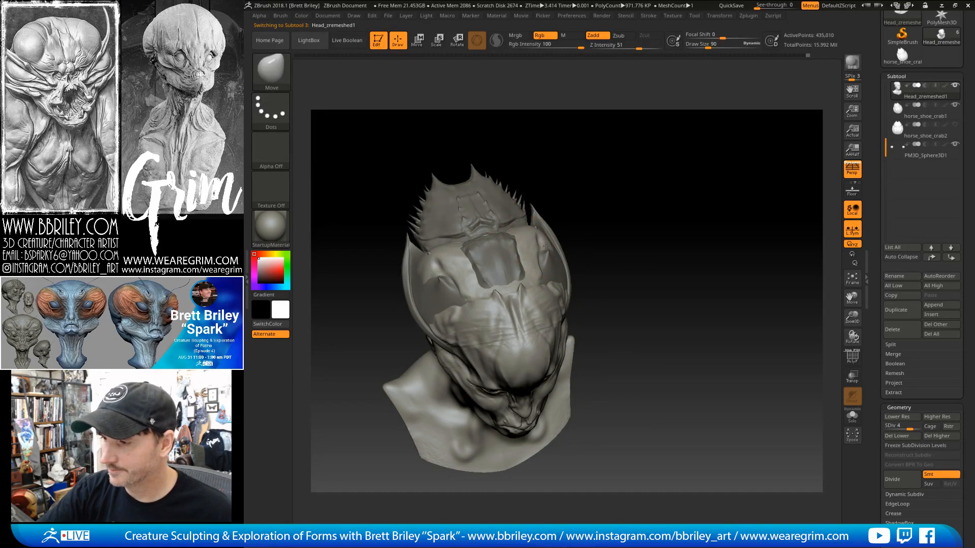
mouse_move(587, 206)
mouse_down()
mouse_move(567, 262)
mouse_move(638, 177)
mouse_up()
key(b)
key(d)
key(s)
key([)
key([)
key([)
key([)
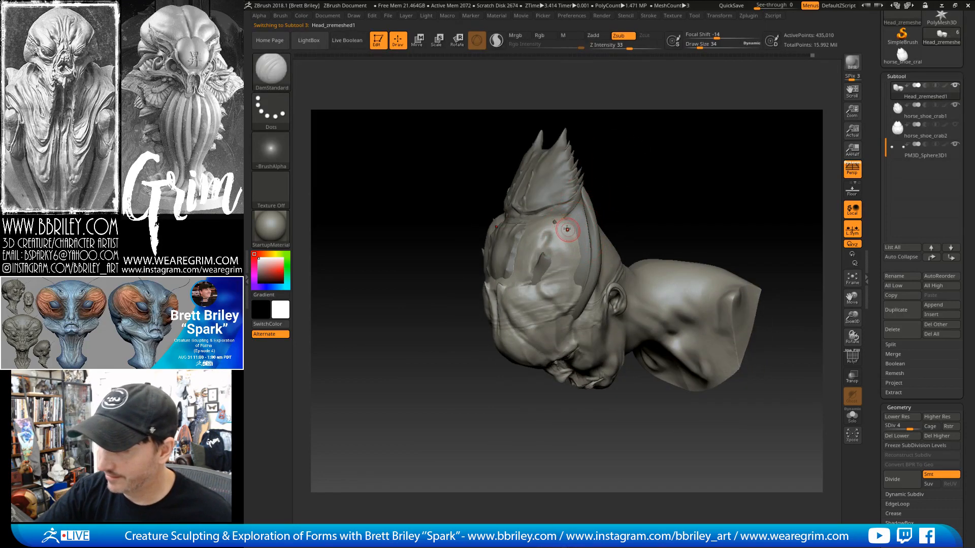
mouse_move(565, 228)
mouse_down()
mouse_move(577, 247)
mouse_move(573, 285)
mouse_up()
drag(675, 168, 568, 300)
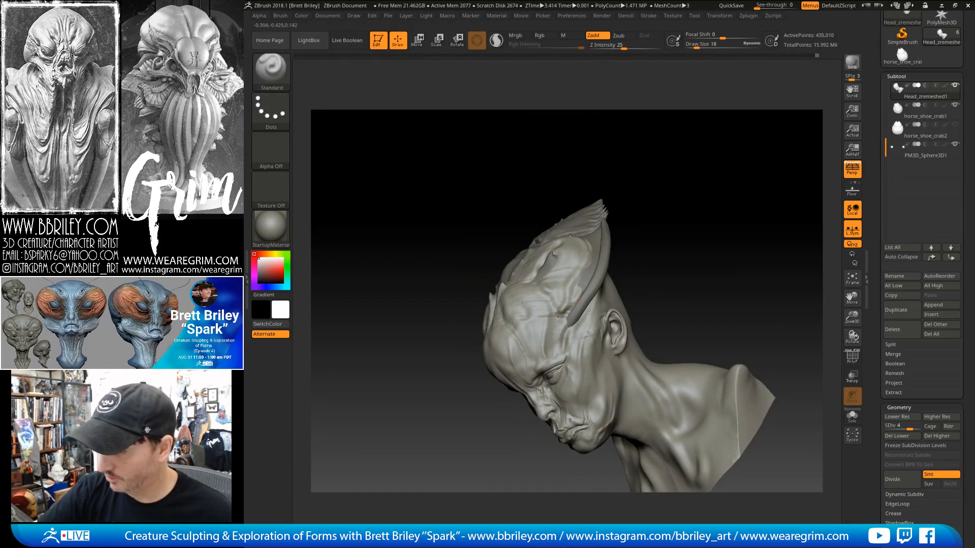
Sculpt the folds between brow and shell edge with DamStandard at draw size 18 and Standard at 15, and smooth them.
key(b)
key(d)
key(s)
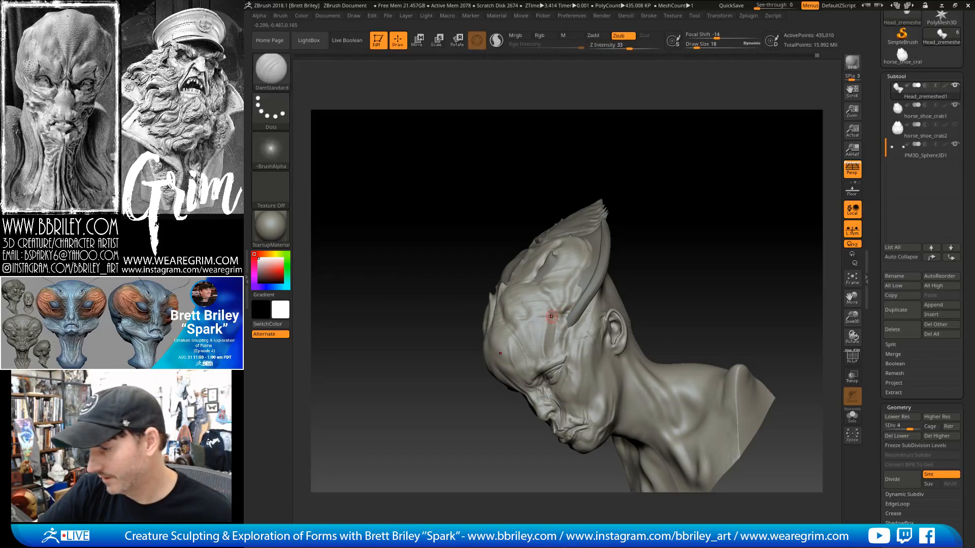
key(b)
key(s)
key(t)
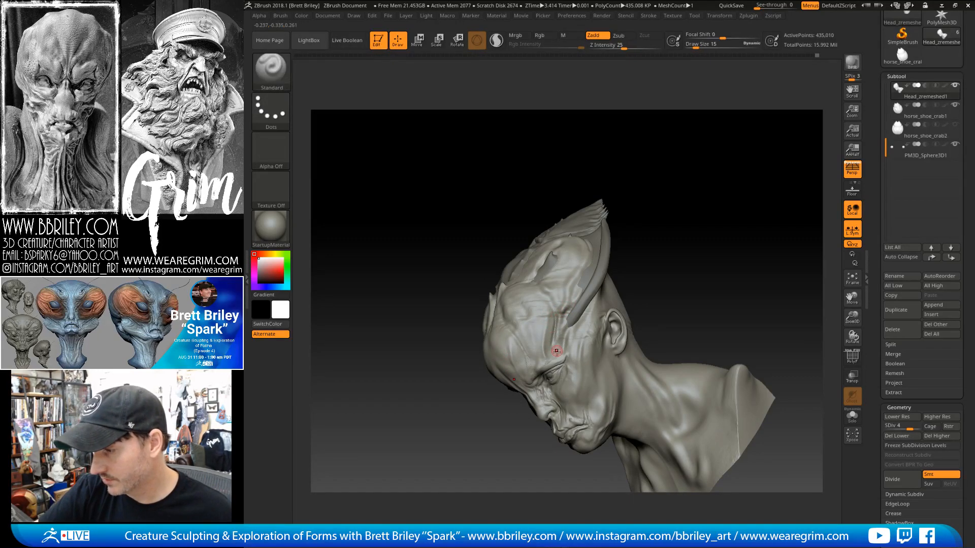
key(shift)
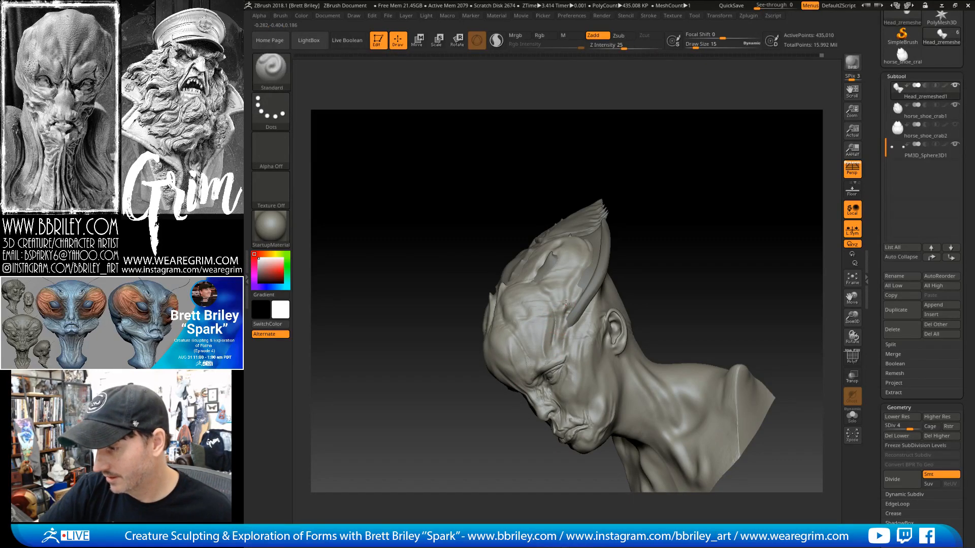
key(shift)
shift+drag(567, 307, 572, 287)
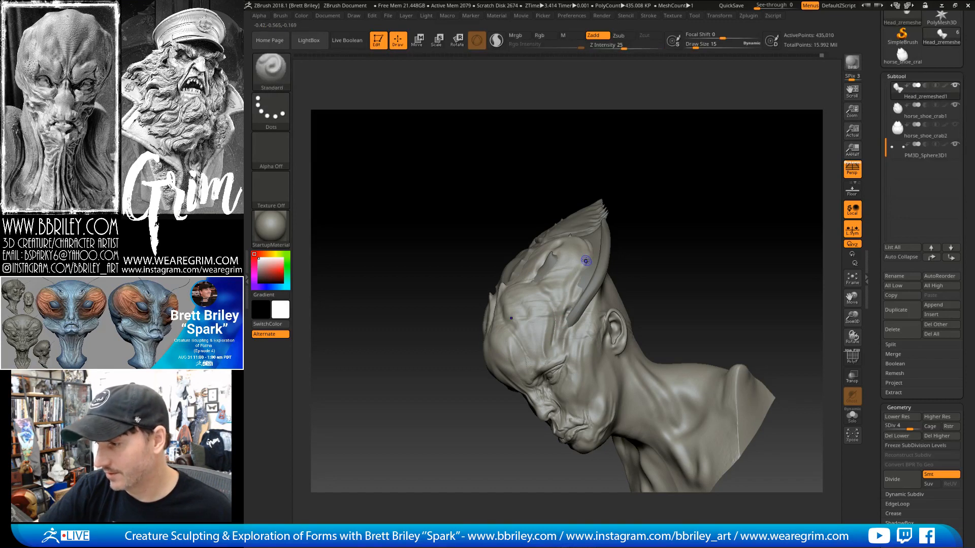
shift+drag(593, 243, 666, 204)
Carve creases on the side of the skull near the shell edge with DamStandard at a draw size of 15.
key(b)
key(d)
key(s)
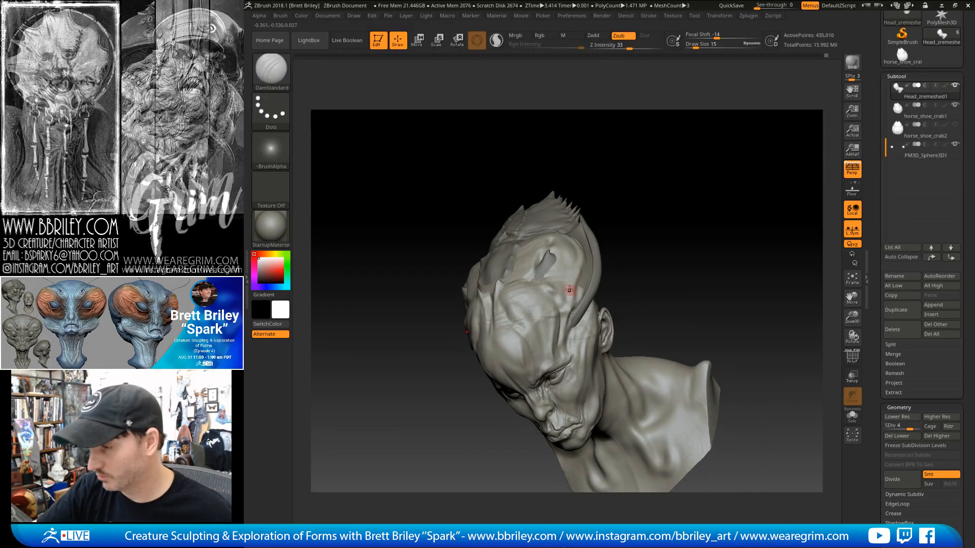
mouse_move(572, 274)
mouse_down()
mouse_move(569, 311)
mouse_move(575, 298)
mouse_up()
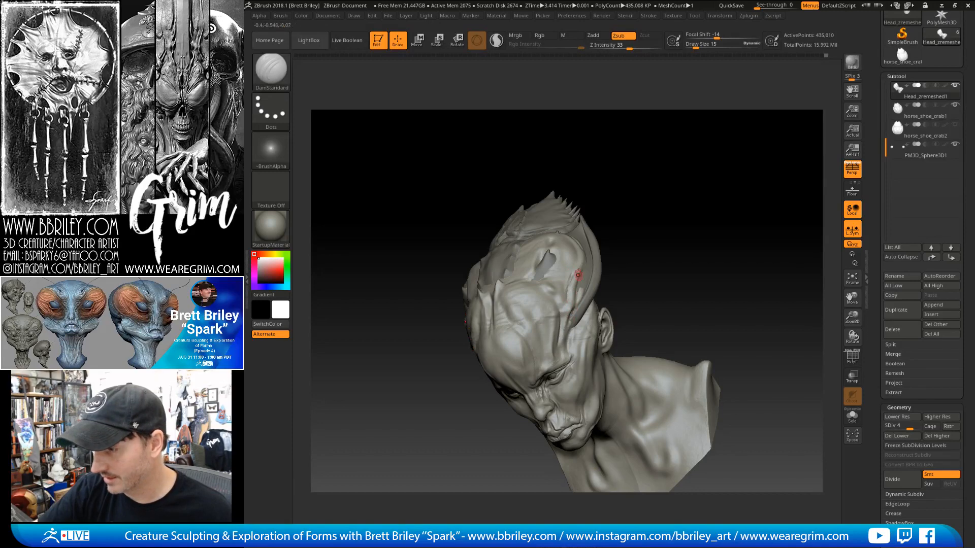
drag(633, 206, 591, 275)
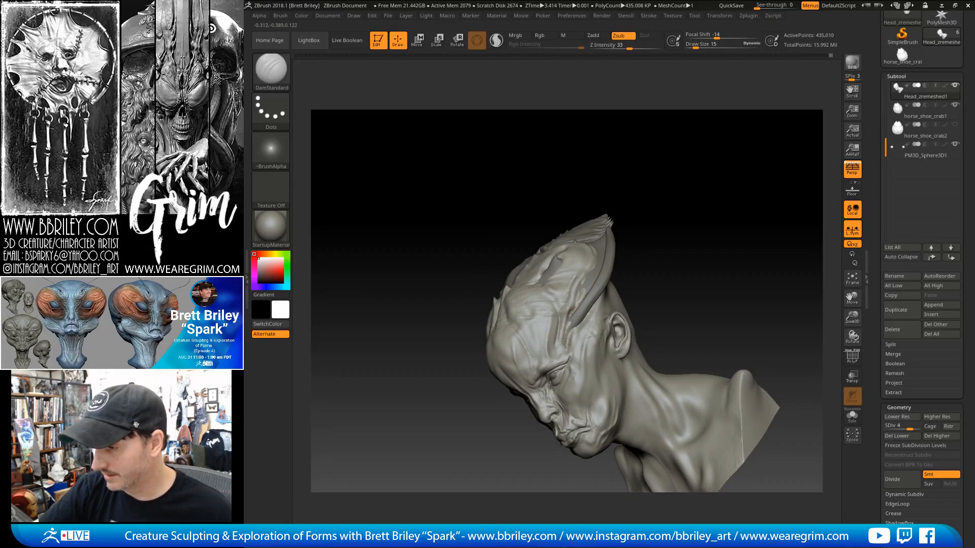
Build up the temple fold below the shell edge with the Standard brush at a draw size of 12.
key(b)
key(s)
key(t)
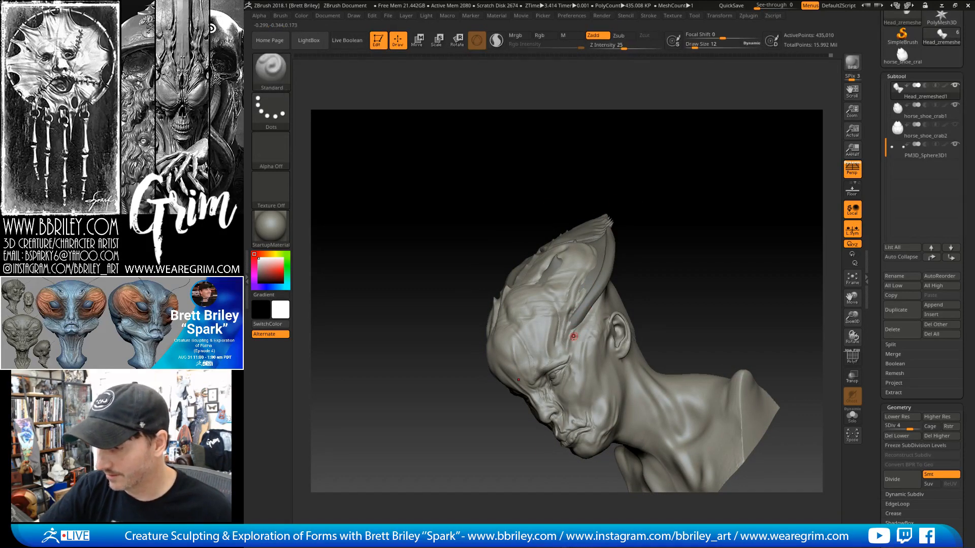
drag(670, 219, 704, 152)
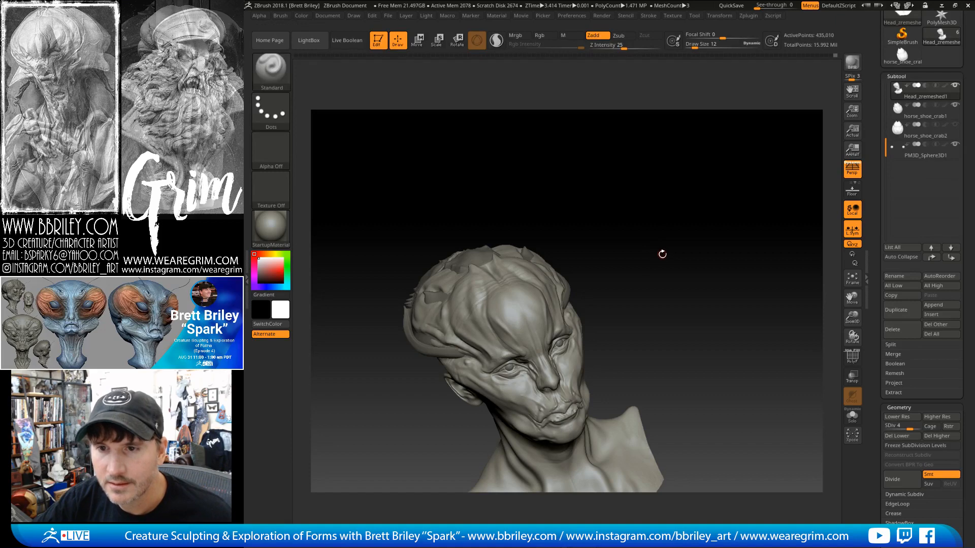
Build up the cheekbone and temple beside the eye with the Clay brush at a draw size of 15, and smooth the area.
mouse_move(662, 253)
mouse_down()
mouse_move(677, 218)
mouse_move(692, 245)
mouse_move(707, 256)
mouse_move(712, 248)
mouse_up()
key(b)
key(d)
key(s)
key(b)
key(c)
key(l)
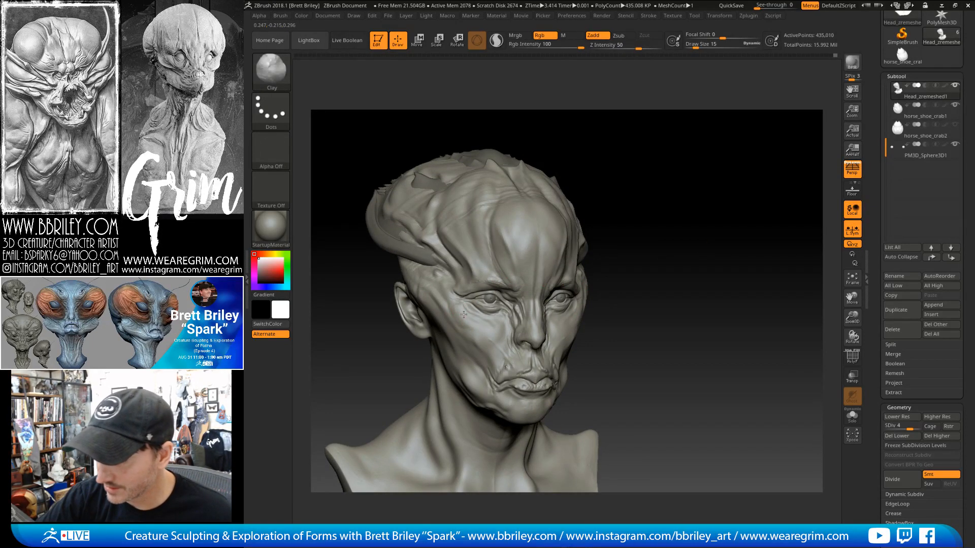
drag(457, 317, 461, 318)
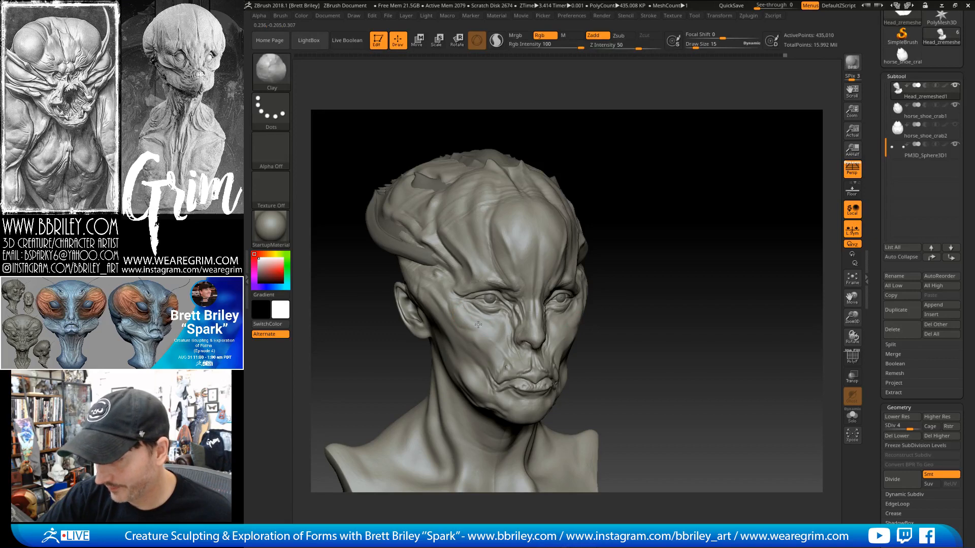
drag(618, 123, 637, 126)
drag(477, 318, 444, 289)
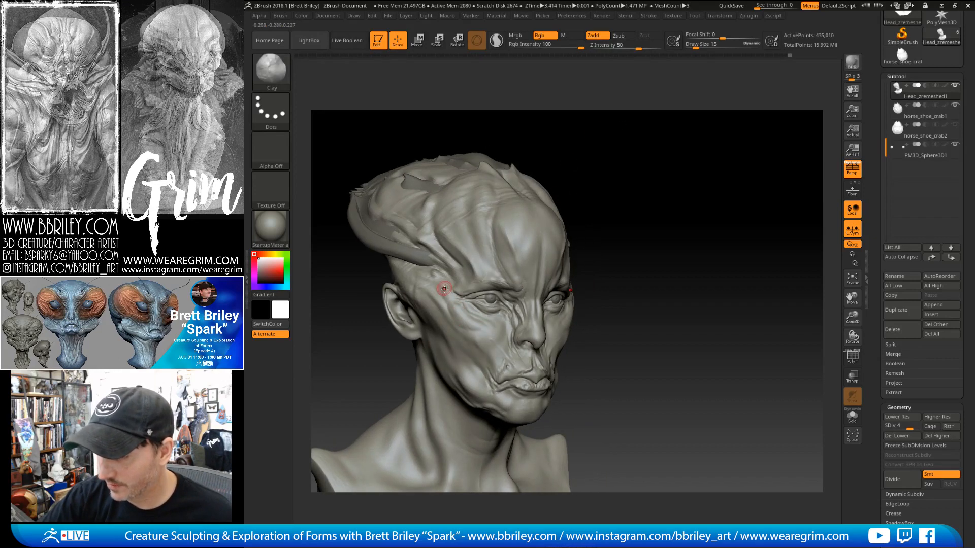
key(shift)
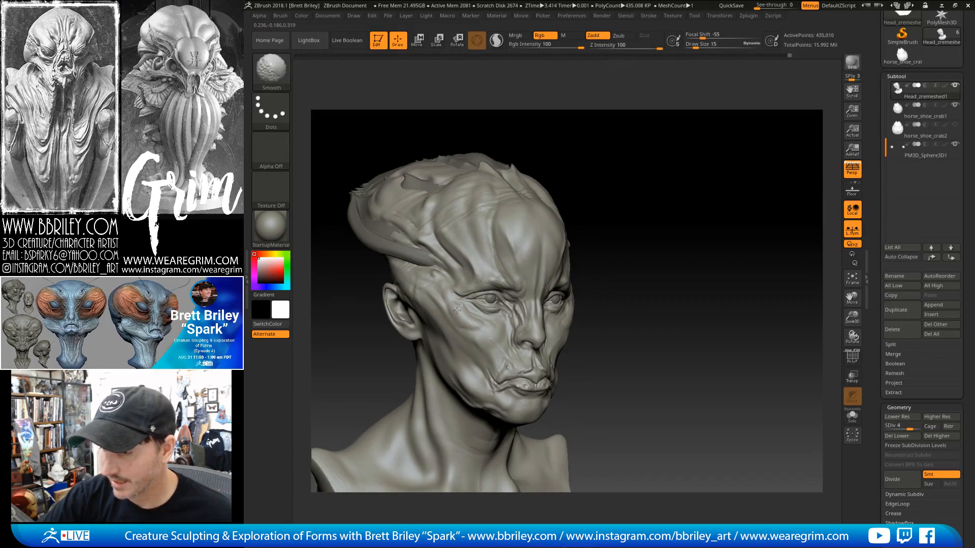
Carve creases into the temple beside the eye with DamStandard at a draw size of 15.
mouse_move(603, 133)
mouse_down()
mouse_move(500, 133)
mouse_move(609, 139)
mouse_up()
key(b)
key(d)
key(s)
drag(442, 293, 447, 310)
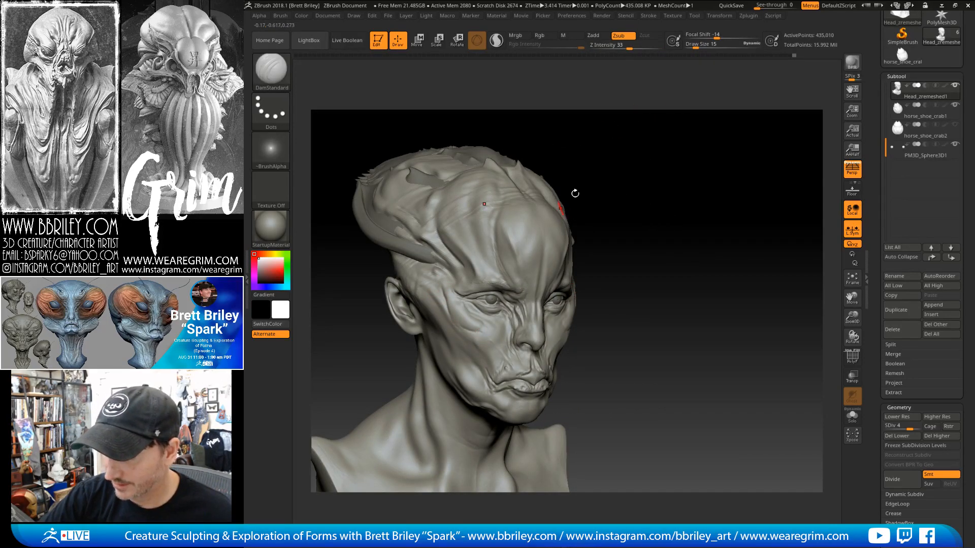
Raise the folds between eye, temple and ear with the Standard brush at a draw size of 10.
mouse_move(575, 193)
mouse_down()
mouse_move(485, 248)
mouse_move(493, 192)
mouse_up()
key(b)
key(s)
key(t)
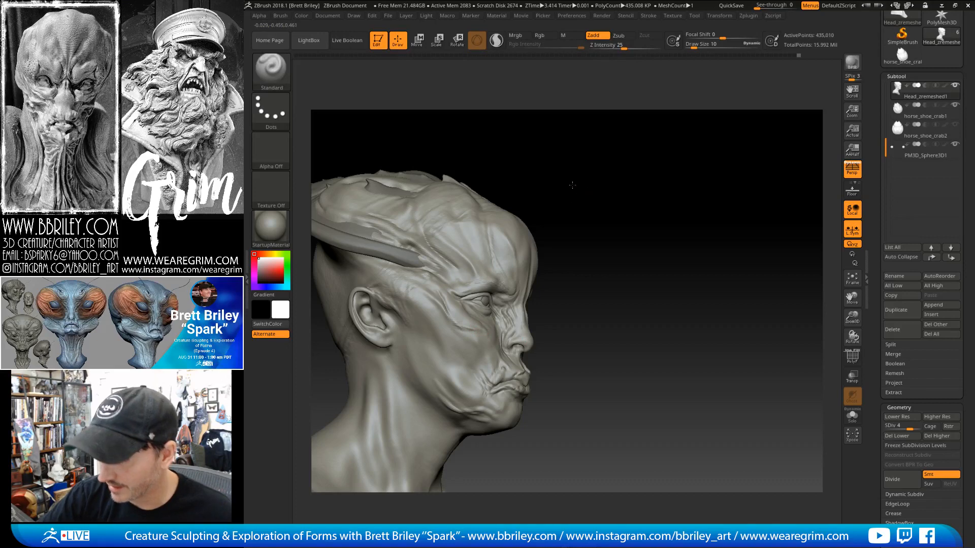
drag(572, 185, 487, 332)
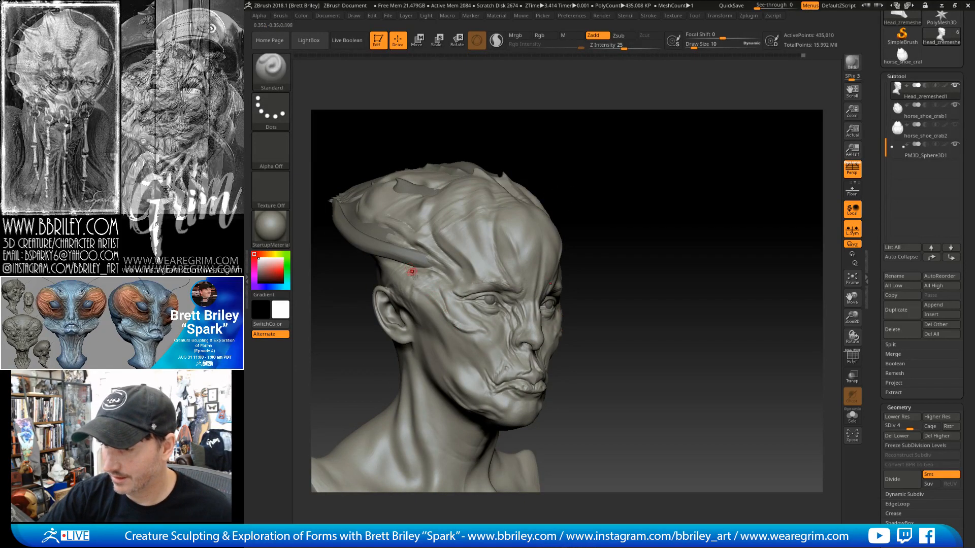
Adjust the outline of the temples with the Move brush at a draw size of 29.
mouse_move(622, 120)
mouse_down()
mouse_move(662, 140)
mouse_move(644, 137)
mouse_move(620, 170)
mouse_up()
key(b)
key(m)
key(v)
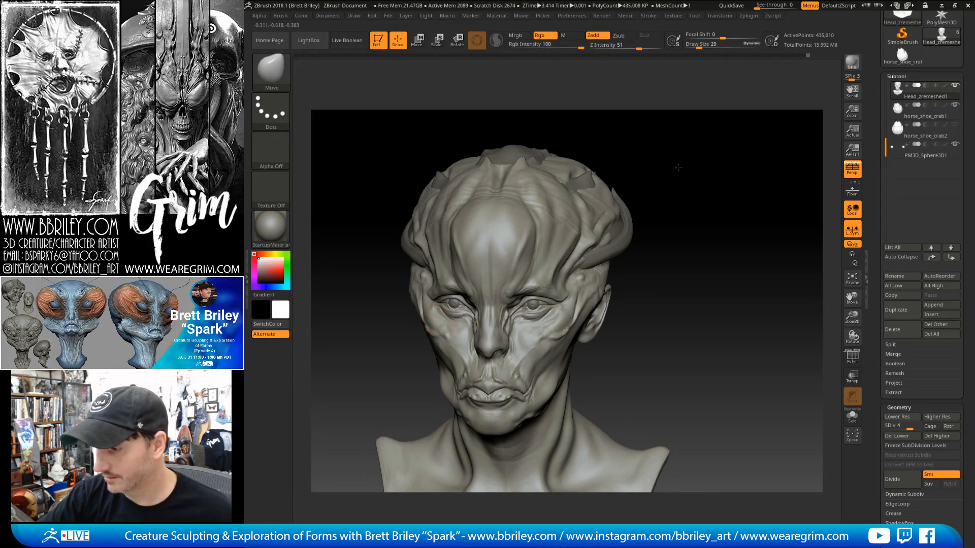
drag(678, 167, 702, 183)
key(s)
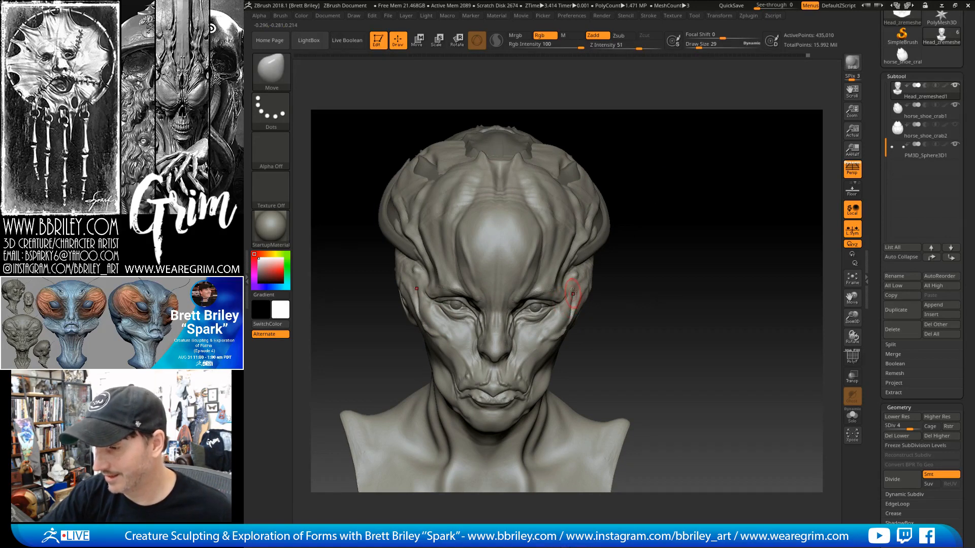
Refine the temple forms below the shell edge with the Standard brush at a draw size of 9, and smooth them.
drag(631, 208, 607, 195)
key(b)
key(s)
key(t)
key(s)
drag(578, 279, 572, 278)
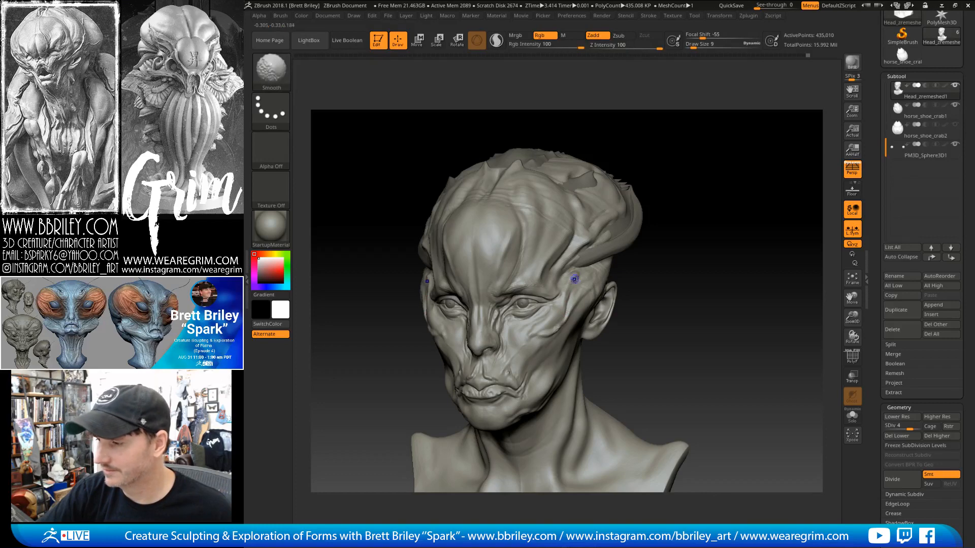
drag(661, 181, 548, 260)
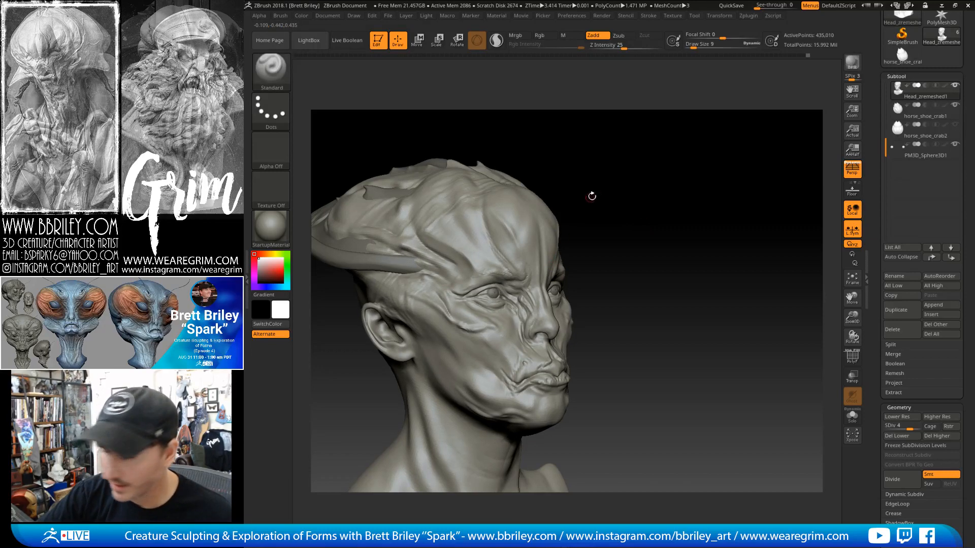
Build up the inner brow above the nose bridge with Clay and Standard strokes at a draw size of 9.
drag(591, 197, 616, 195)
key(b)
key(c)
key(l)
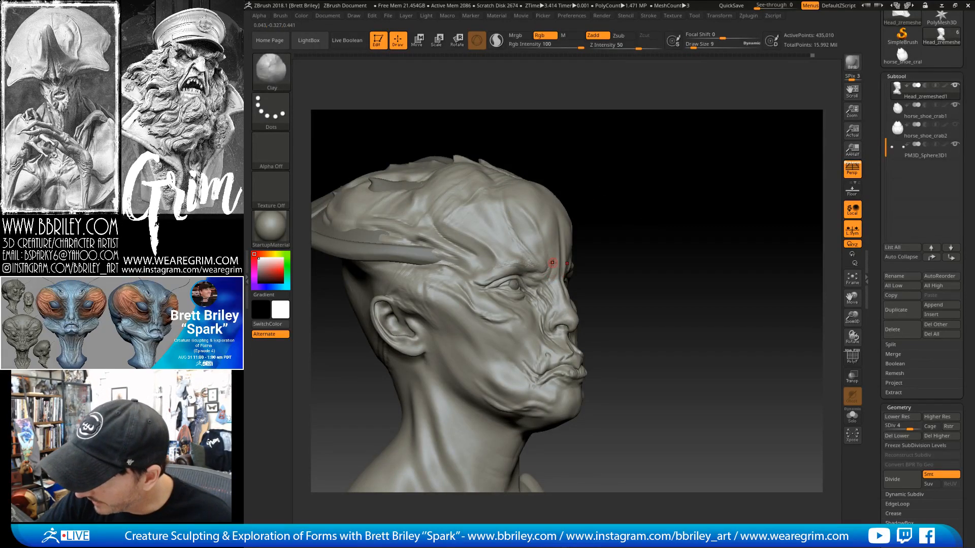
key(b)
key(s)
key(t)
drag(589, 183, 617, 157)
Carve the frown lines between the brows and the crease around the nostril with DamStandard at a draw size of 9.
key(b)
key(d)
key(s)
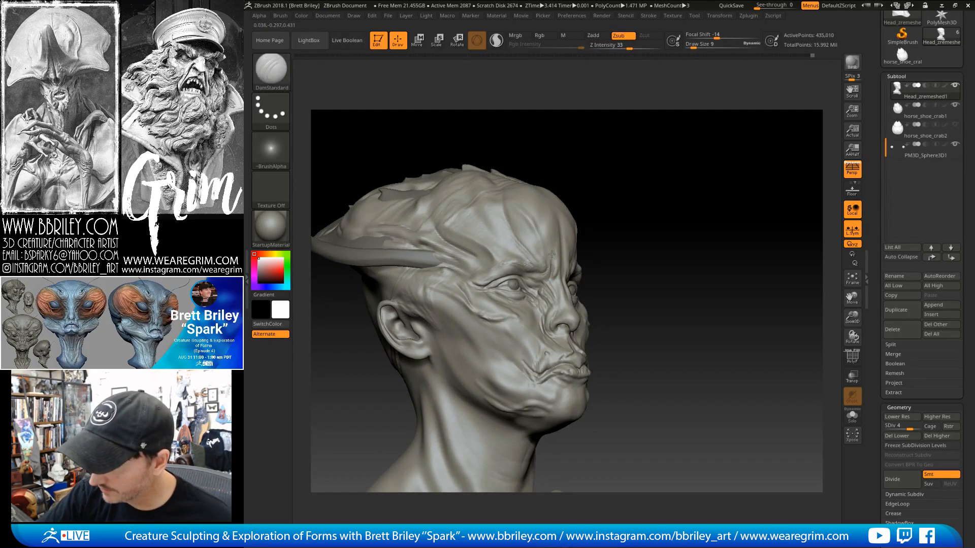
drag(579, 193, 584, 164)
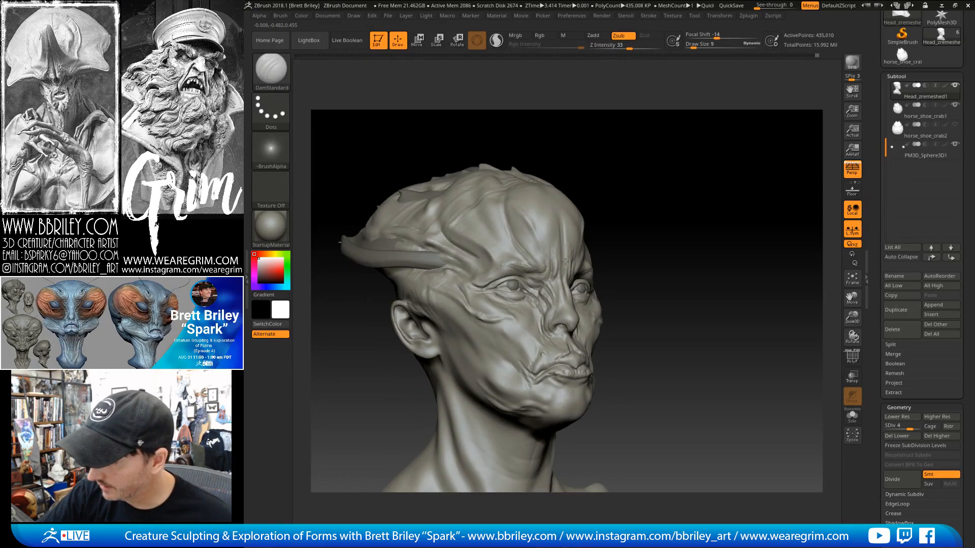
mouse_move(624, 249)
mouse_down()
mouse_move(571, 247)
mouse_move(567, 276)
mouse_up()
drag(577, 162, 627, 148)
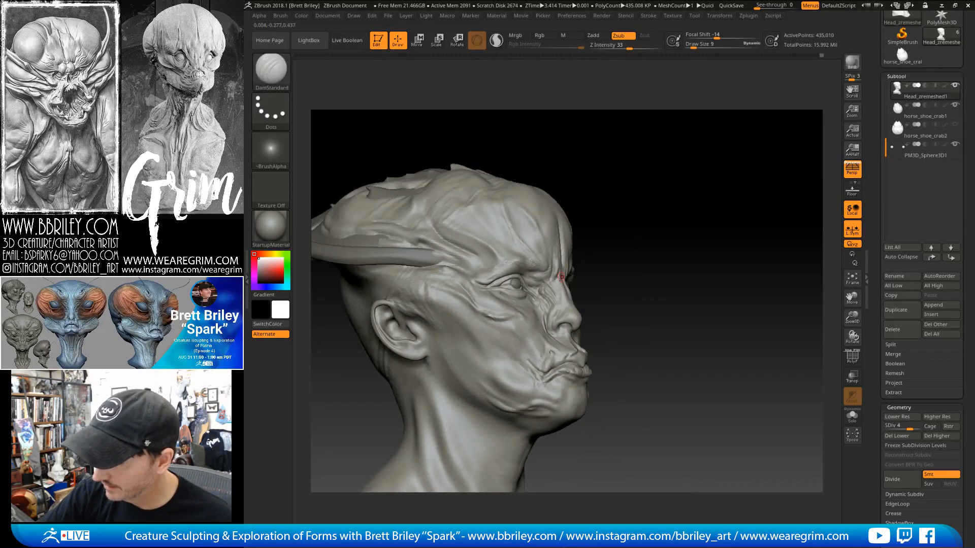
mouse_move(594, 205)
mouse_down()
mouse_move(562, 209)
mouse_move(631, 185)
mouse_move(603, 216)
mouse_up()
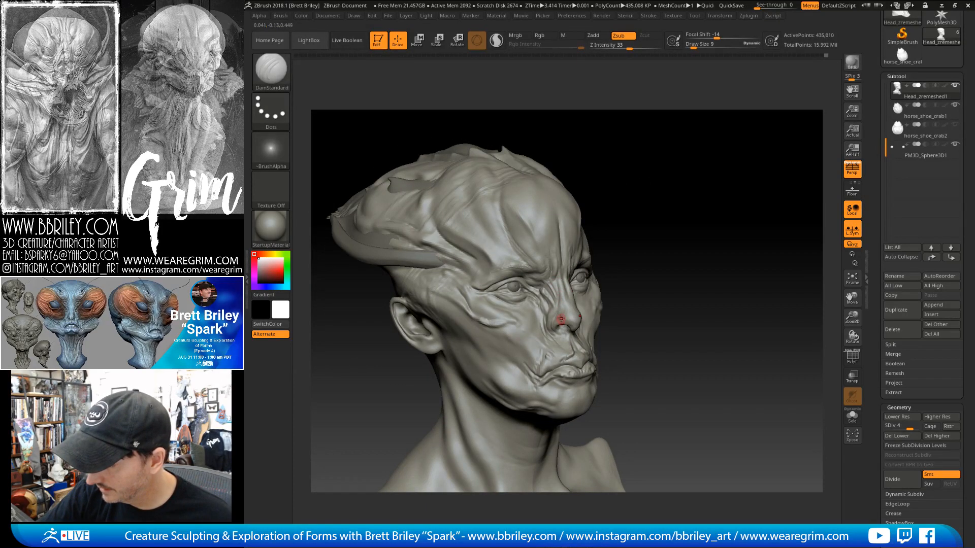
drag(608, 215, 578, 276)
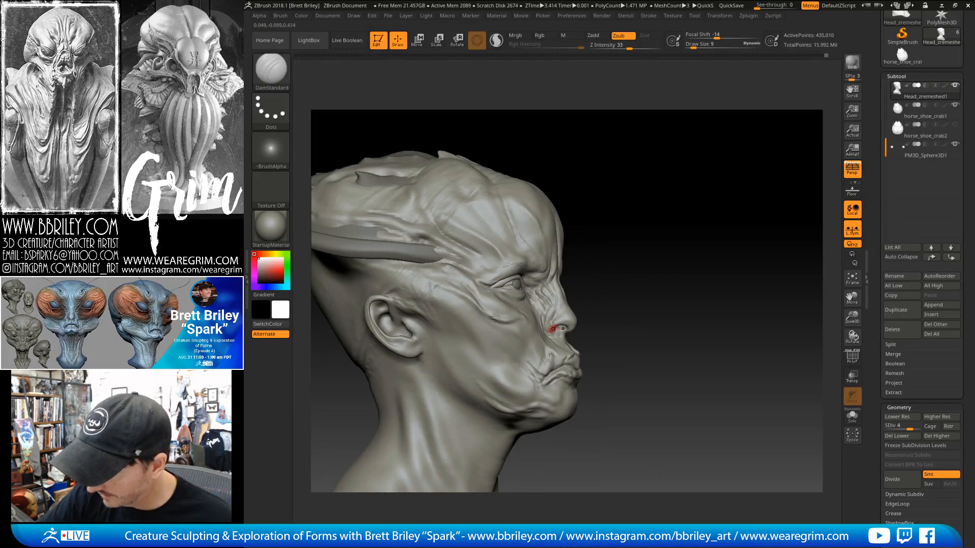
Adjust the nostril wing with the Move brush at draw size 12 and refine its crease with DamStandard at draw size 9.
key(b)
key(m)
key(v)
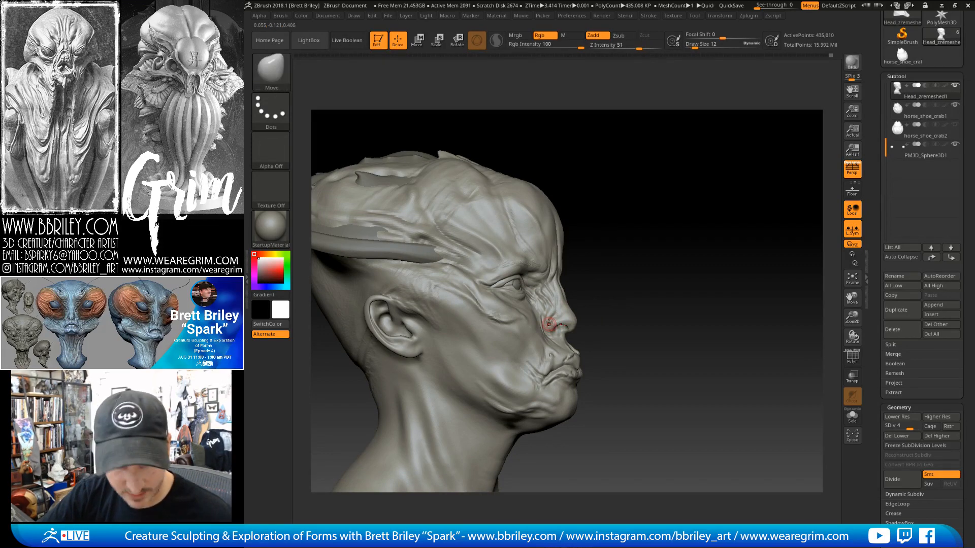
key(b)
key(d)
key(s)
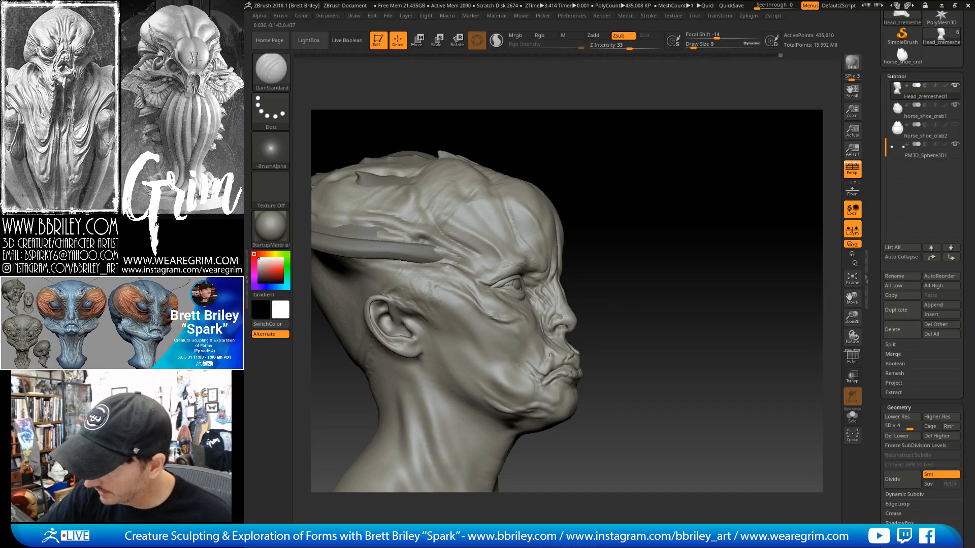
Refine the nose bridge, nostril and surrounding folds with the Standard brush at a draw size of 5.
key(b)
key(s)
key(t)
drag(605, 233, 565, 268)
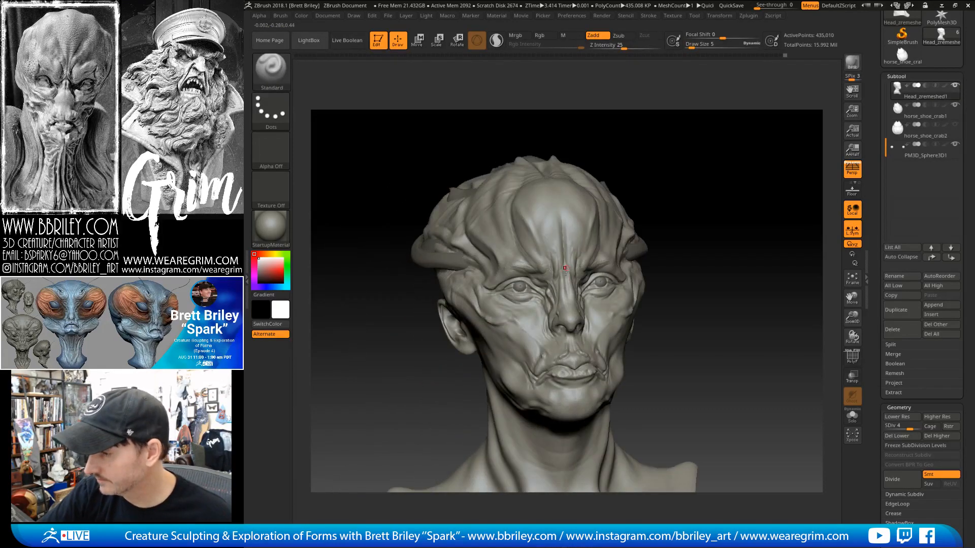
drag(642, 237, 587, 310)
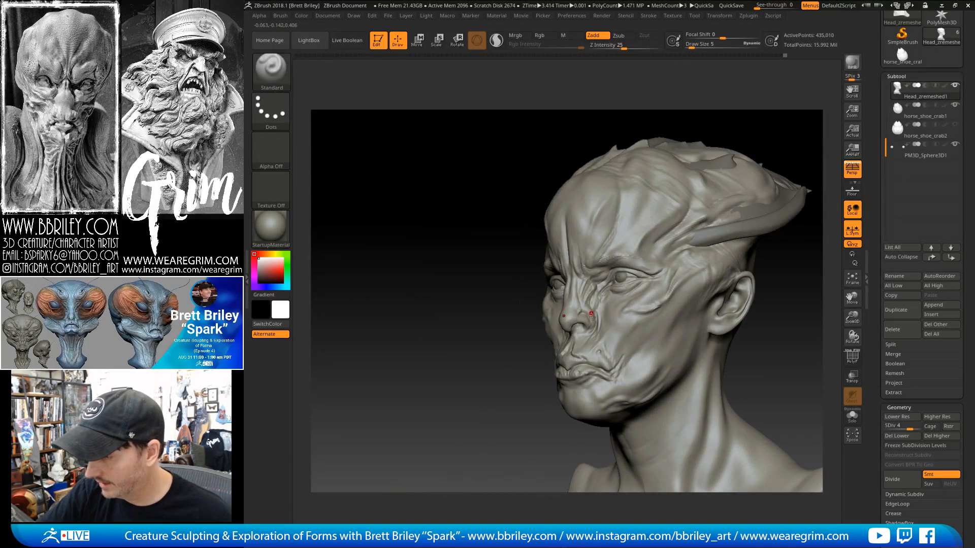
drag(743, 113, 764, 61)
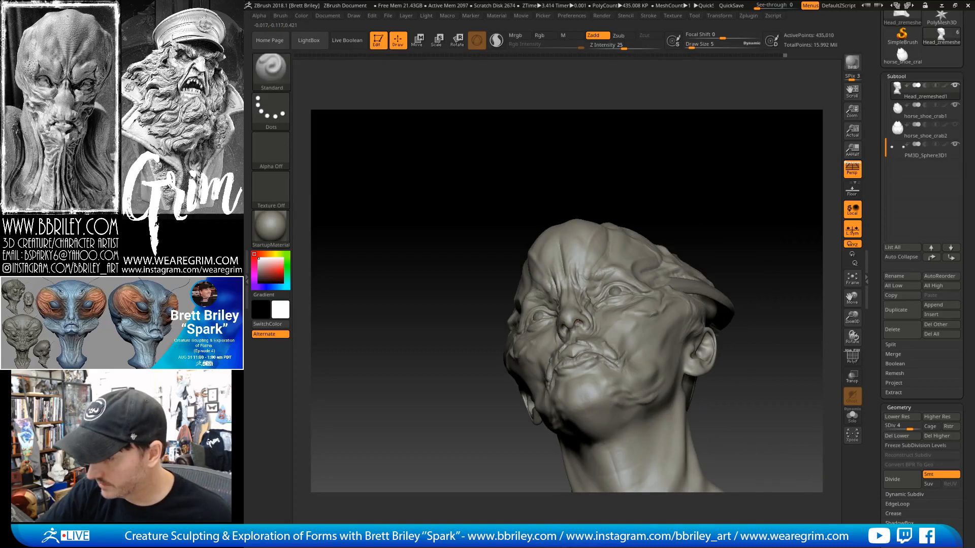
drag(642, 157, 629, 195)
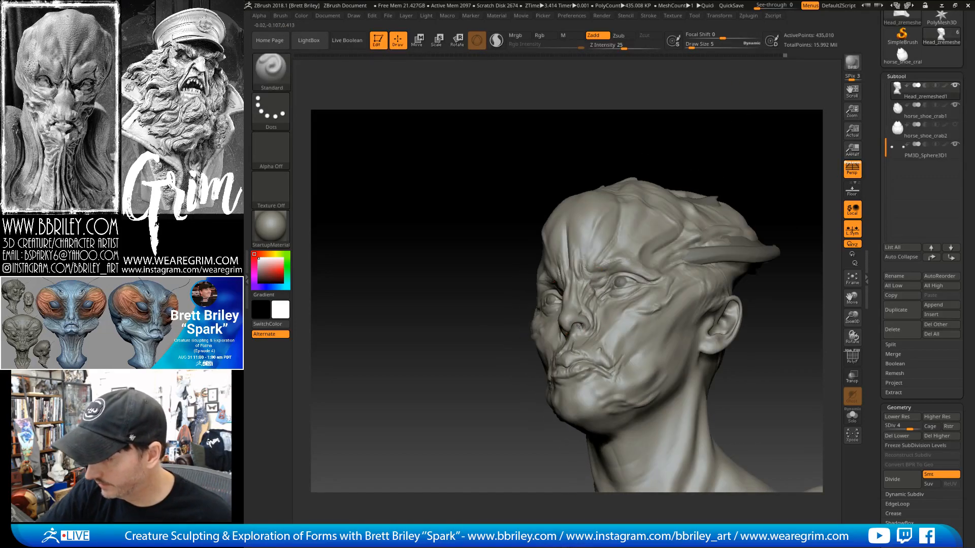
drag(690, 123, 687, 87)
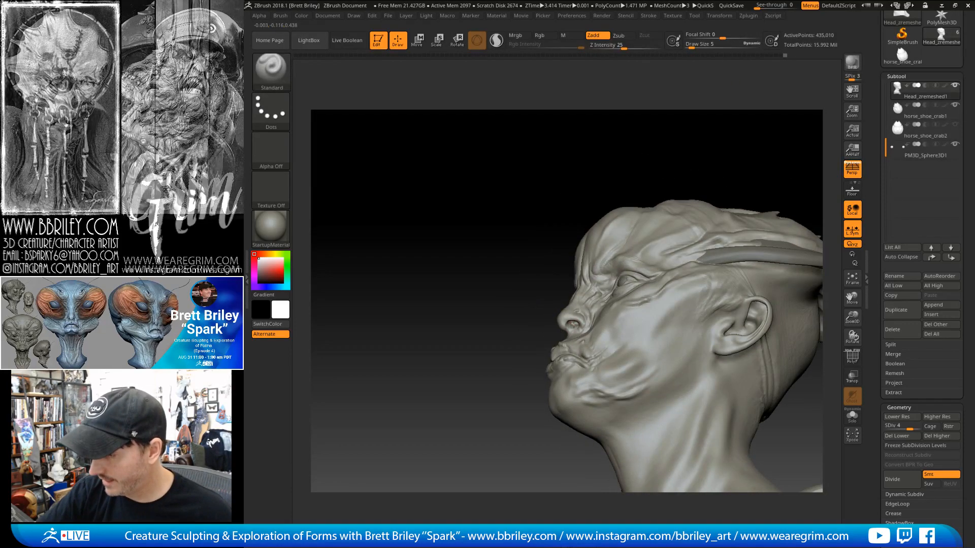
drag(597, 175, 603, 215)
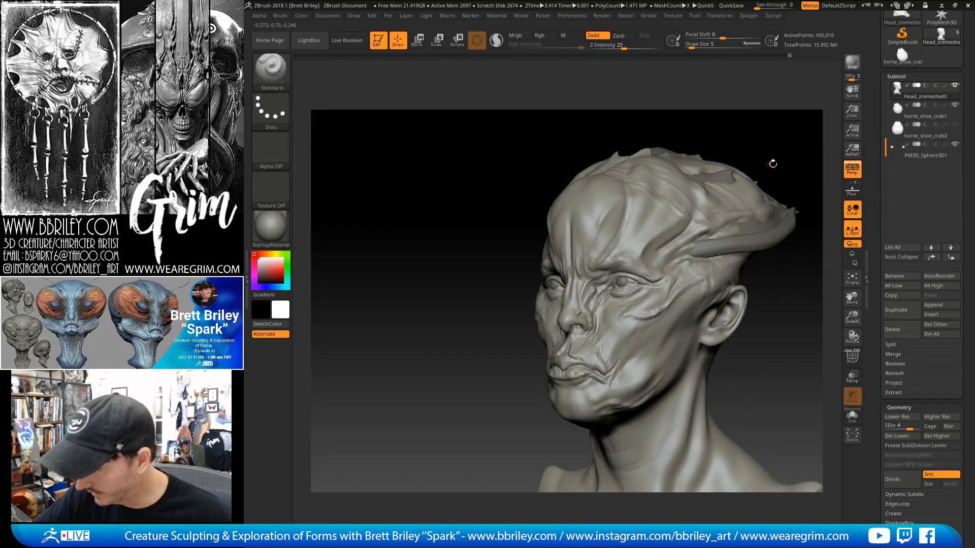
Flatten the underside of the nose with the TrimDynamic brush.
drag(773, 164, 745, 131)
key(b)
key(t)
key(d)
mouse_move(564, 325)
mouse_down()
mouse_move(594, 244)
mouse_move(628, 191)
mouse_move(570, 305)
mouse_move(604, 299)
mouse_move(563, 334)
mouse_up()
Reshape the nose tip and base in side view with the Move brush at draw sizes between 13 and 20.
key(b)
key(m)
key(v)
key(s)
key(s)
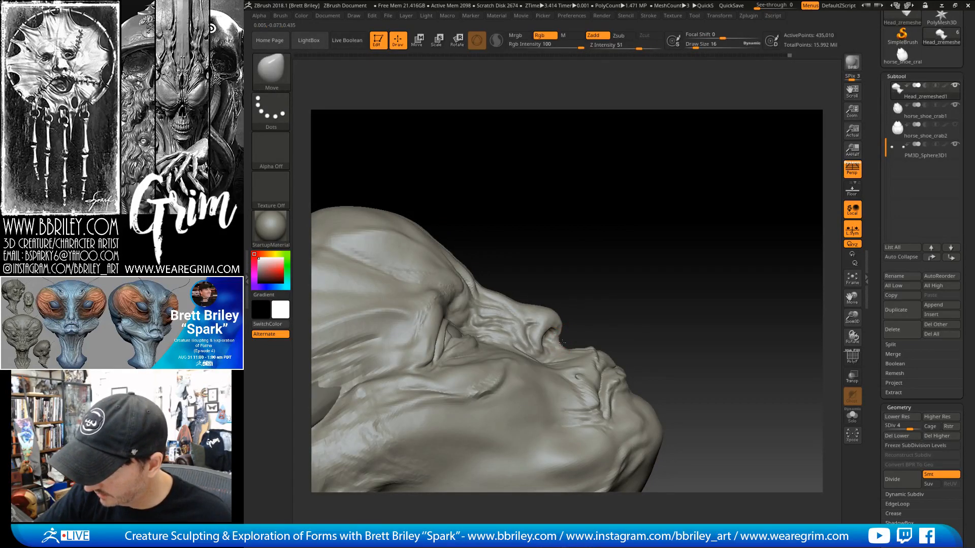
key(s)
click(556, 340)
mouse_move(598, 272)
mouse_down()
mouse_move(588, 238)
mouse_move(603, 254)
mouse_move(584, 281)
mouse_up()
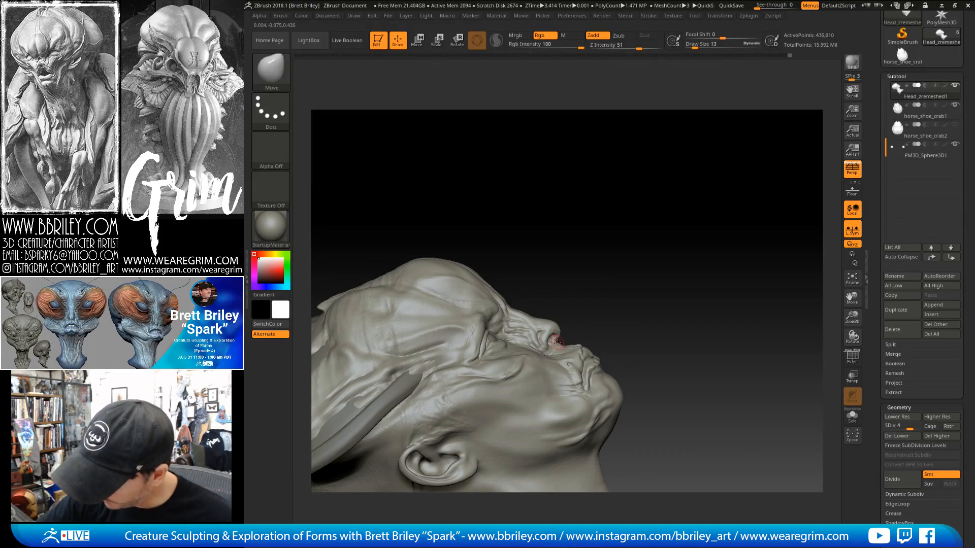
key(bracketright)
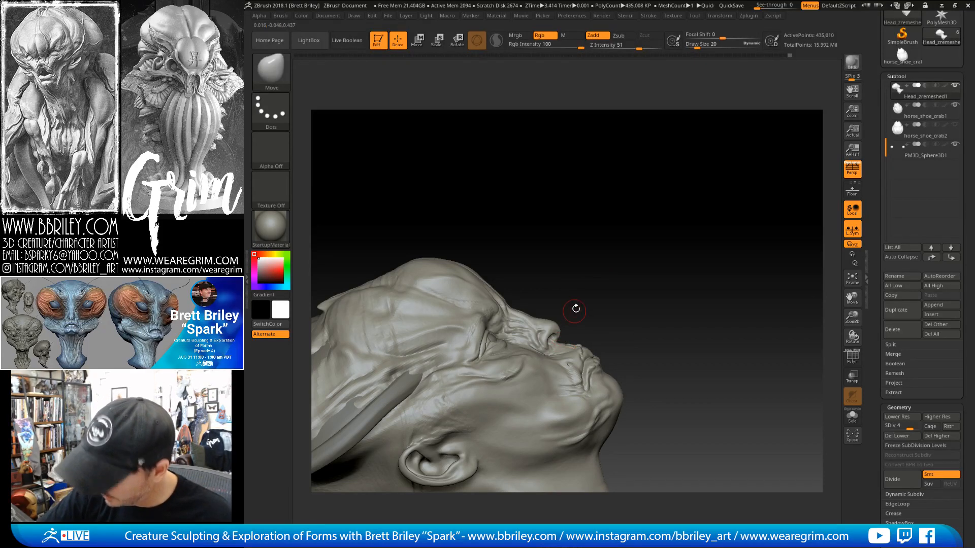
mouse_move(575, 309)
mouse_down()
mouse_move(583, 267)
mouse_move(657, 211)
mouse_move(689, 229)
mouse_move(690, 196)
mouse_move(557, 345)
mouse_up()
key(s)
mouse_move(577, 298)
mouse_down()
mouse_move(690, 188)
mouse_move(716, 208)
mouse_move(709, 225)
mouse_move(707, 213)
mouse_move(692, 224)
mouse_move(696, 245)
mouse_move(702, 228)
mouse_move(650, 276)
mouse_up()
Save the project, and save the head as a separate tool file.
key(ctrl+s)
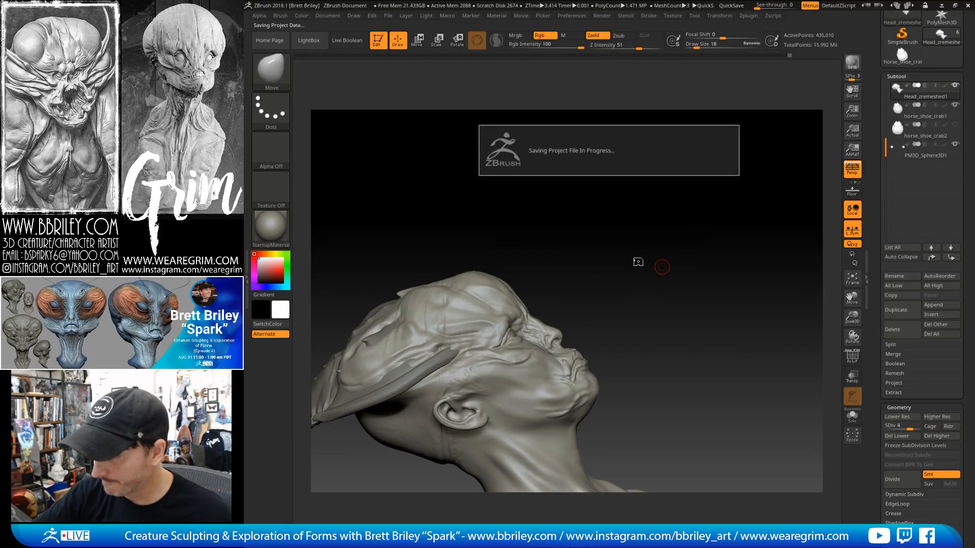
click(694, 15)
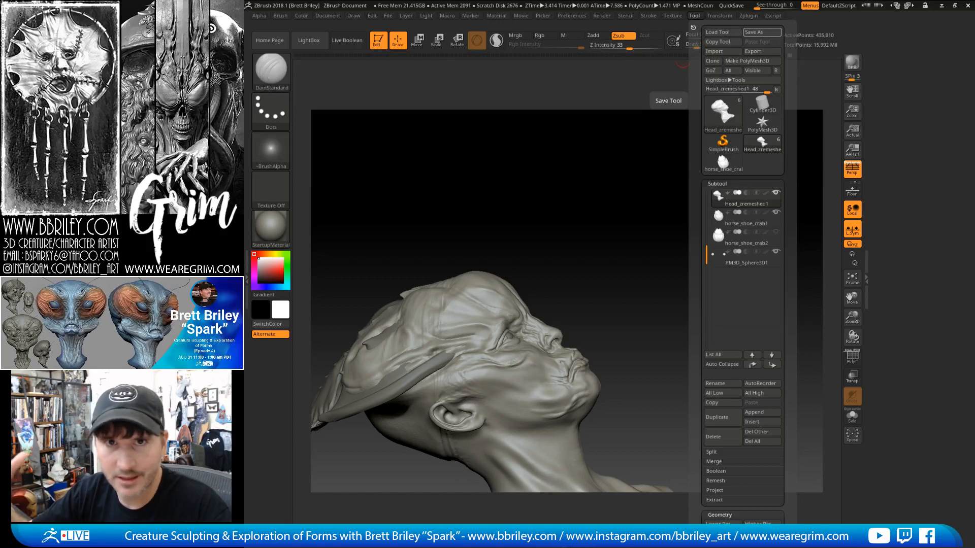
Adjust the overall head silhouette with the Move brush at a draw size of 68.
drag(603, 224, 644, 228)
key(b)
key(m)
key(v)
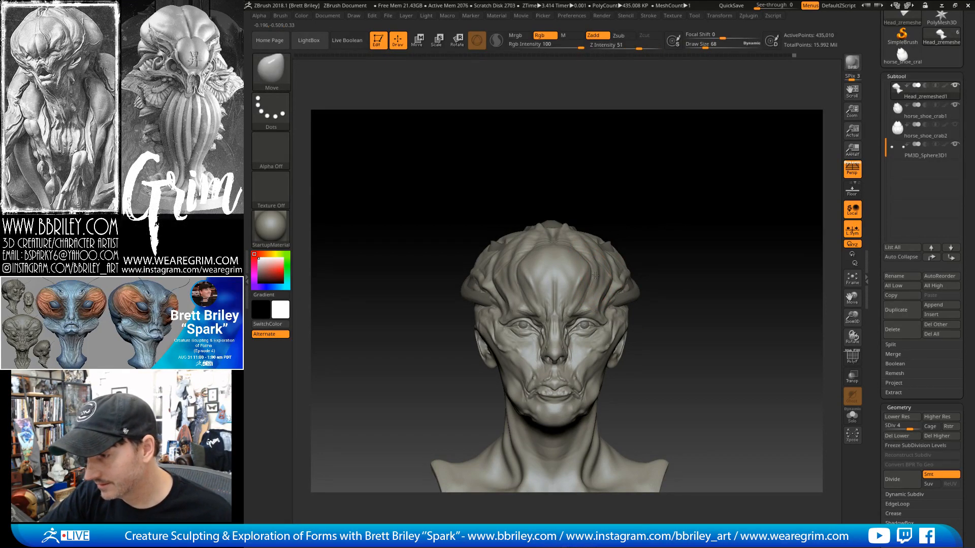
mouse_move(594, 227)
mouse_down()
mouse_move(620, 218)
mouse_move(646, 174)
mouse_move(631, 214)
mouse_move(657, 190)
mouse_up()
Carve the curved crease on the side of the forehead with DamStandard at a draw size of 12.
key(b)
key(s)
key(t)
key(b)
key(d)
key(s)
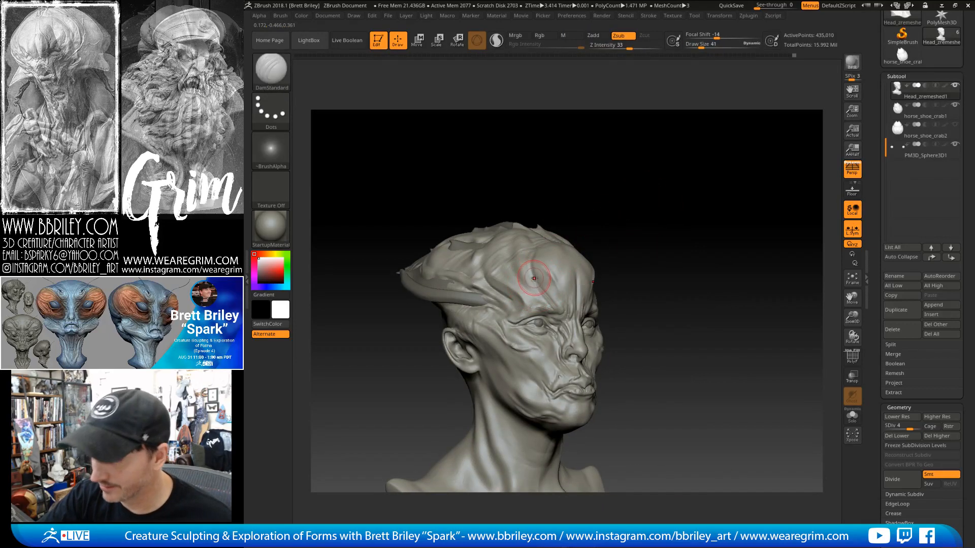
key(bracketleft)
key(bracketleft)
key(bracketleft)
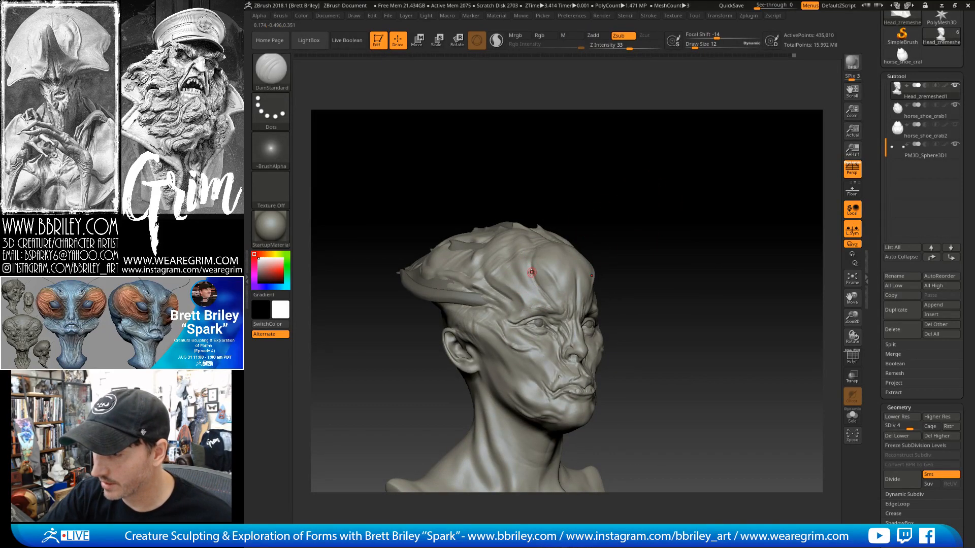
drag(535, 274, 549, 277)
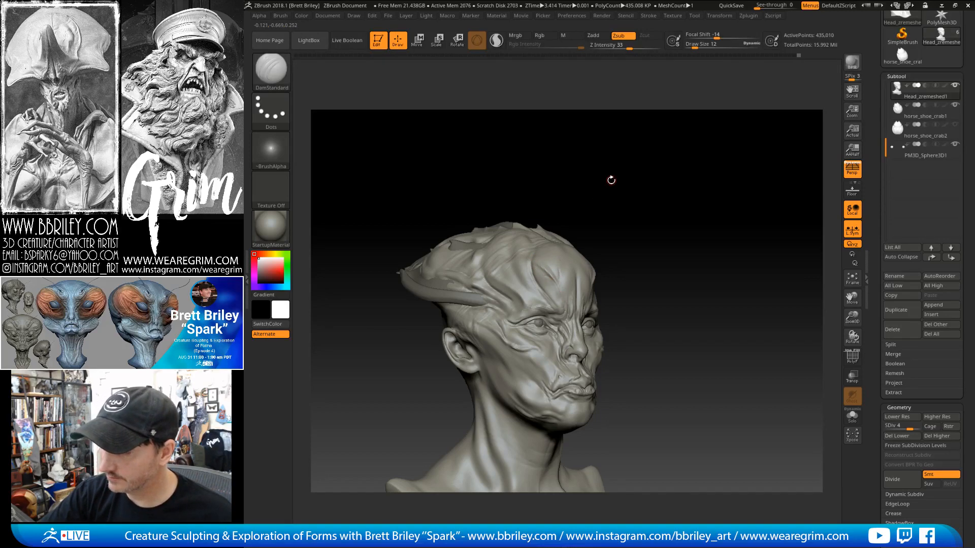
Smooth the forehead creases and flatten the planes beside them and along the temple with TrimDynamic at a draw size of 12.
mouse_move(611, 179)
mouse_down()
mouse_move(655, 157)
mouse_move(537, 297)
mouse_up()
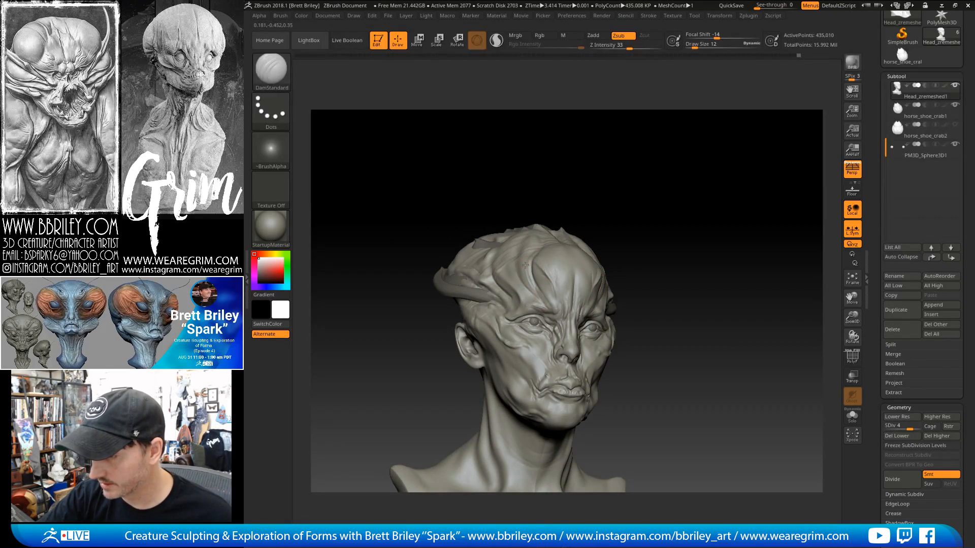
key(shift)
mouse_move(588, 190)
mouse_down()
mouse_move(592, 202)
mouse_move(622, 203)
mouse_move(587, 263)
mouse_up()
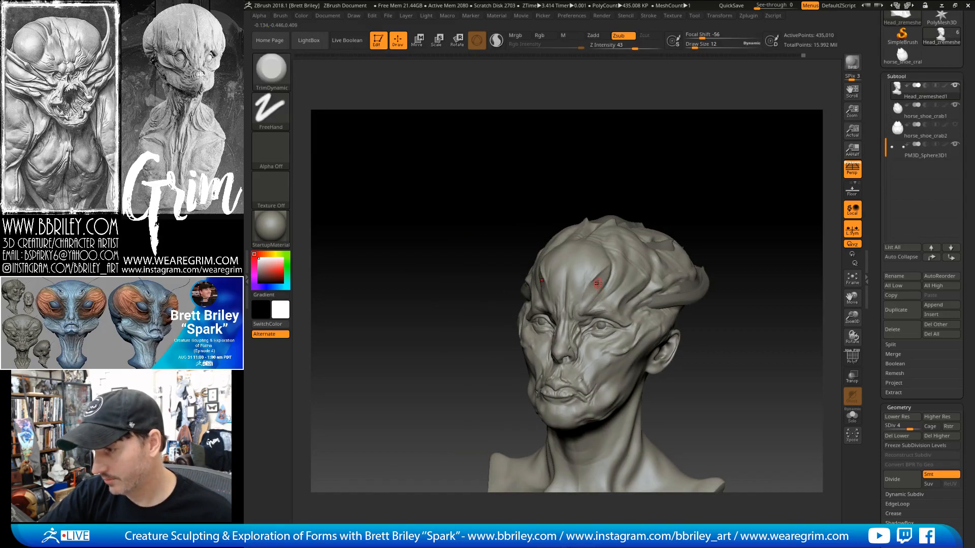
drag(571, 184, 598, 202)
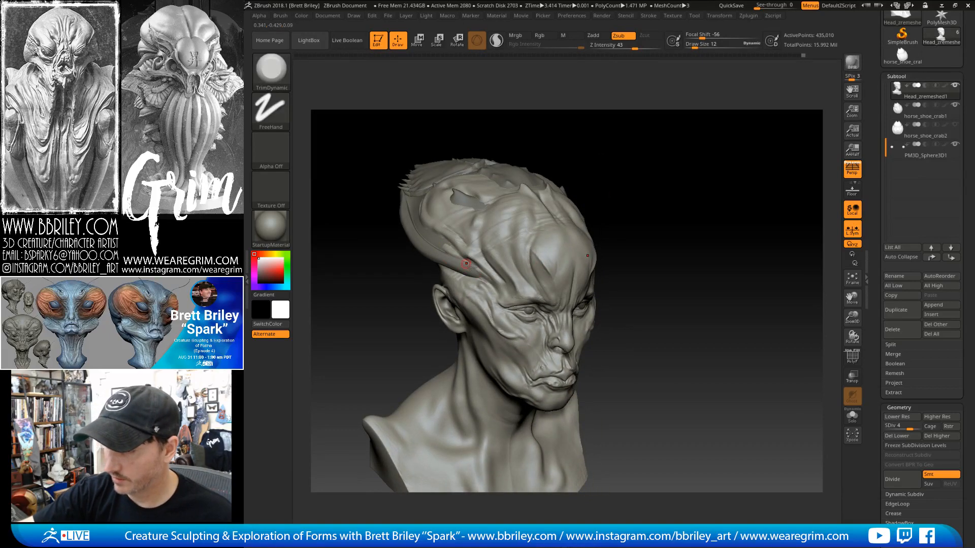
drag(574, 138, 560, 136)
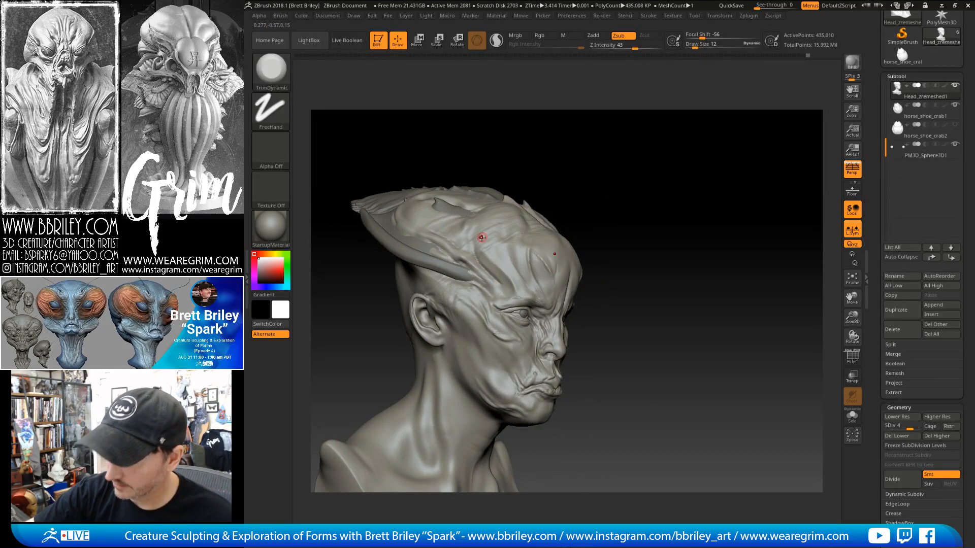
Adjust the side of the cranium below the shell with the Move brush at a draw size of 34.
key(b)
key(m)
key(v)
shift+drag(627, 217, 588, 270)
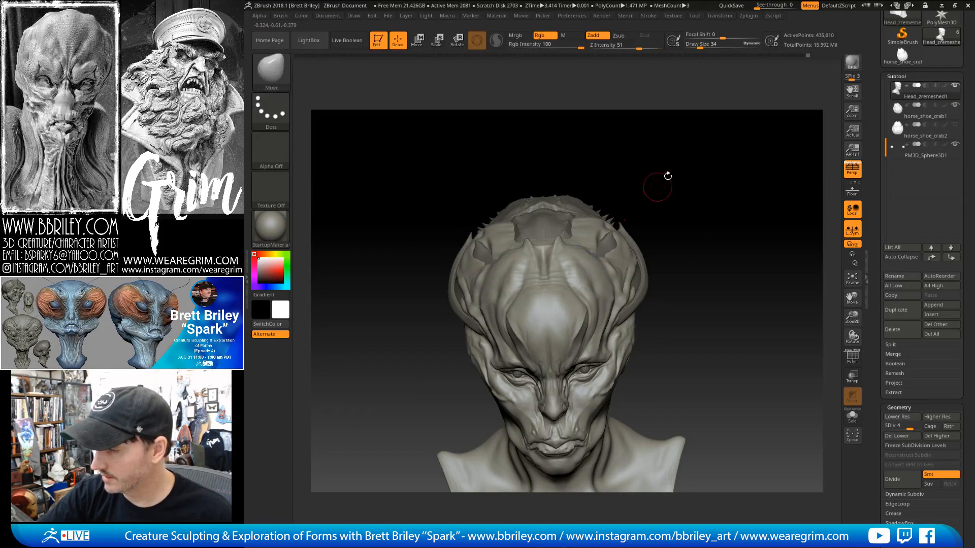
Build up the upper forehead and crown forms with the Clay brush at a draw size of 29, and smooth them.
drag(668, 176, 630, 203)
key(b)
key(c)
key(l)
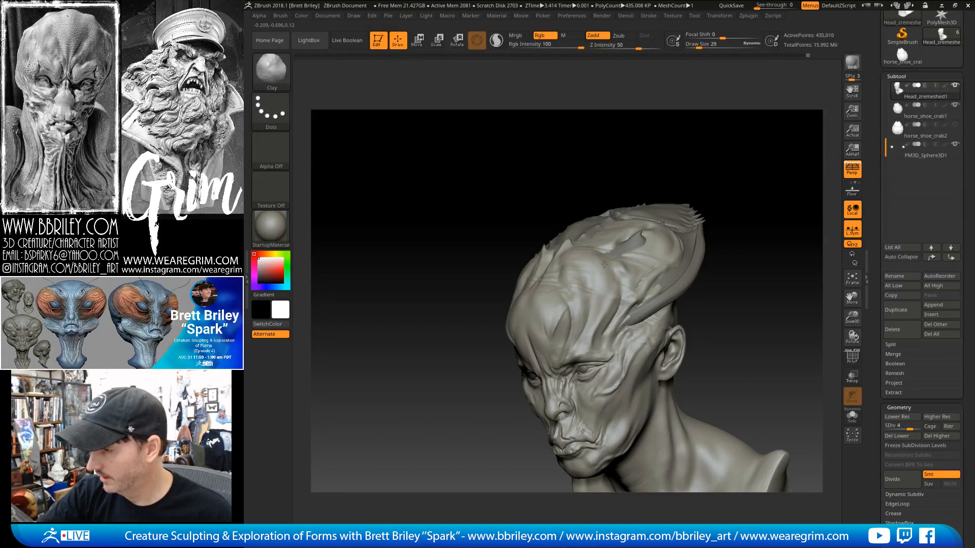
key(shift)
drag(724, 167, 724, 181)
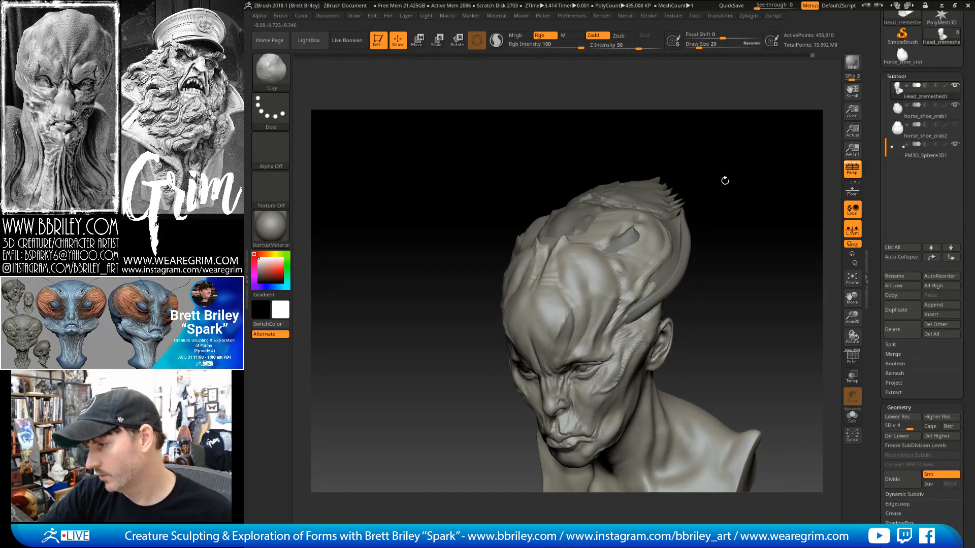
mouse_move(701, 124)
mouse_down()
mouse_move(692, 163)
mouse_move(655, 171)
mouse_up()
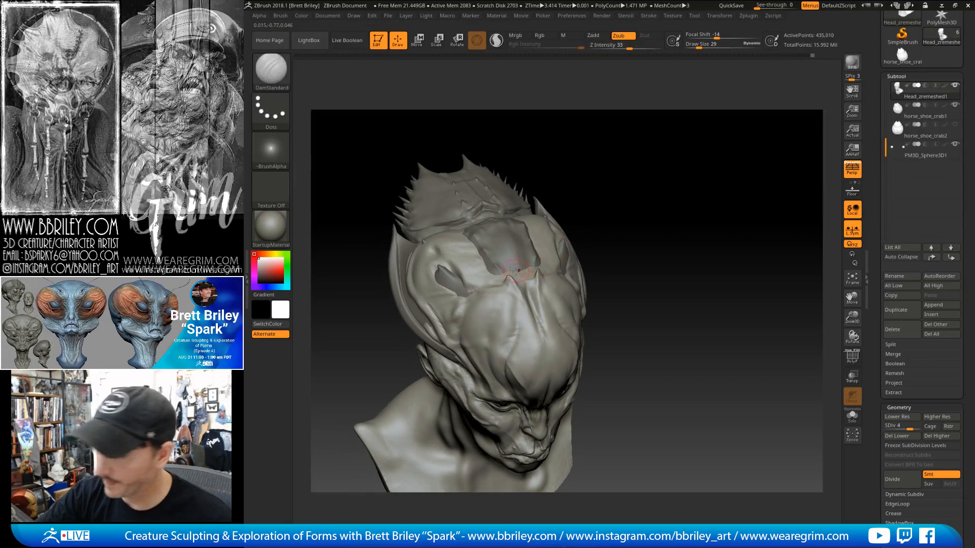
Carve the notch where the forehead ridge meets the crown opening with DamStandard at a draw size of 16, and smooth it.
key(b)
key(d)
key(s)
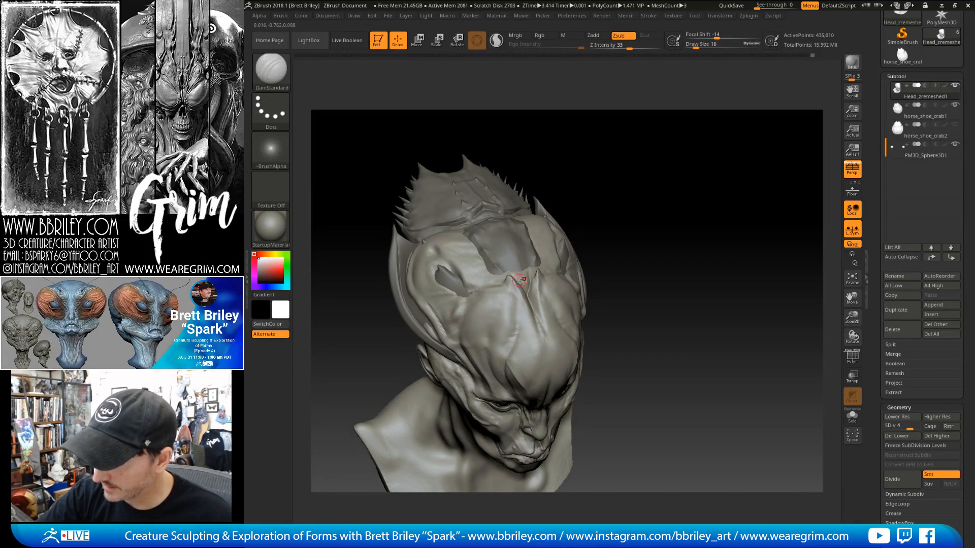
key(shift)
shift+drag(534, 278, 533, 301)
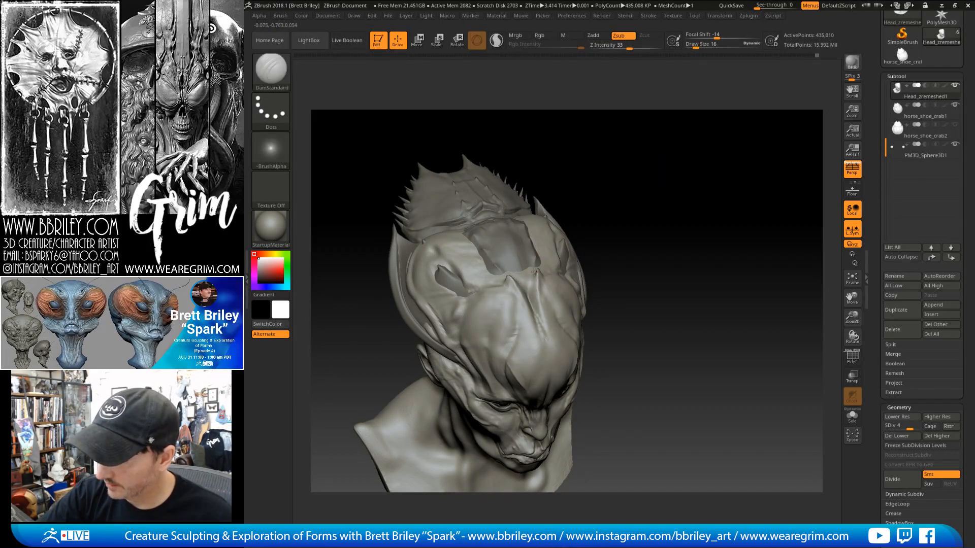
Add fine folds along the side of the crown opening with the Standard brush at a draw size of 9, and smooth them.
mouse_move(591, 167)
mouse_down()
mouse_move(611, 163)
mouse_move(548, 171)
mouse_up()
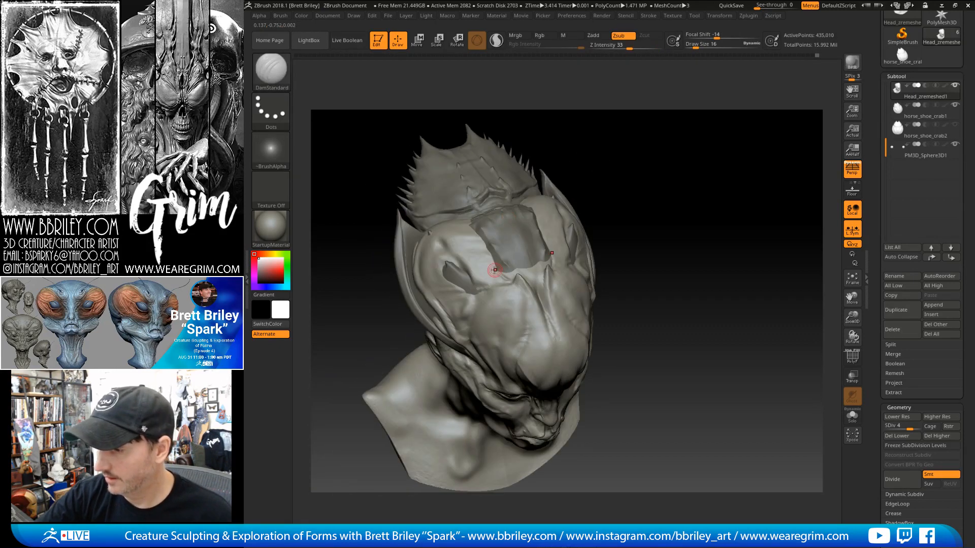
key(b)
key(s)
key(t)
key(s)
drag(500, 279, 498, 279)
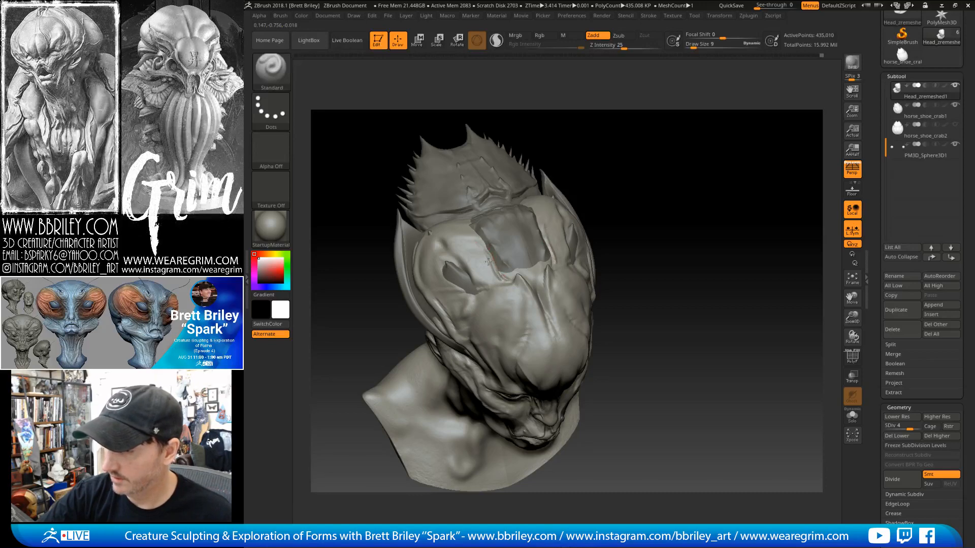
key(shift)
shift+drag(490, 257, 486, 247)
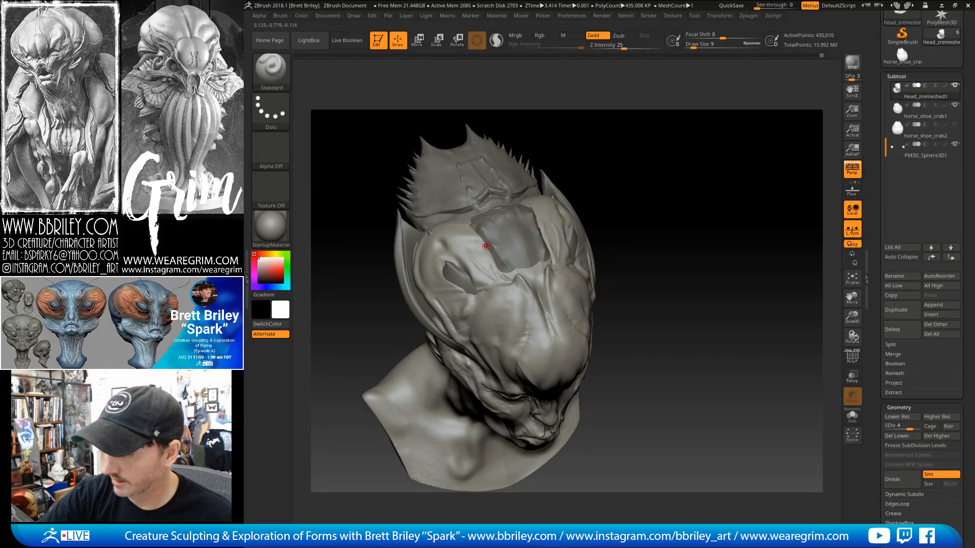
Build up the pointed ridges at the front edge of the crown opening with the Standard brush, starting at a draw size of 18.
drag(572, 171, 548, 175)
key(s)
drag(520, 272, 523, 270)
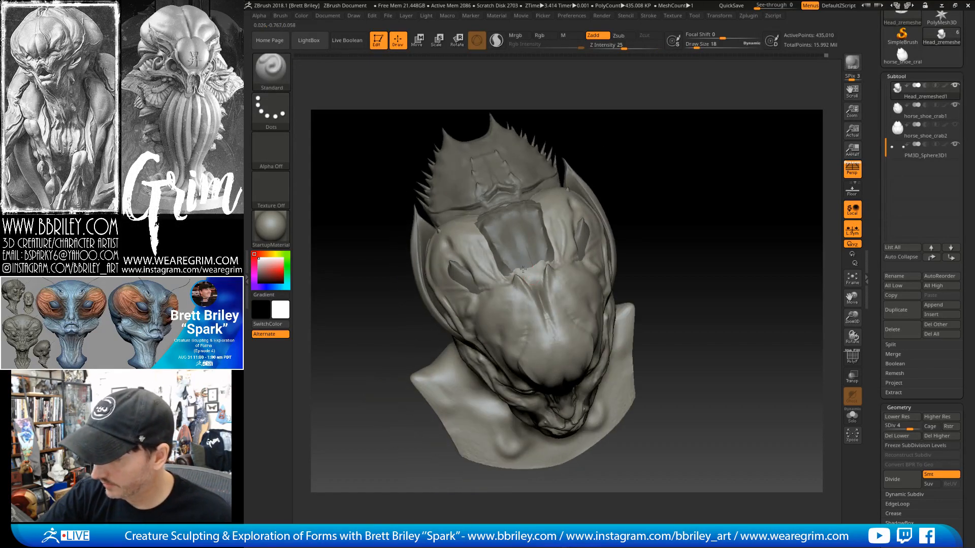
drag(678, 124, 567, 260)
right_drag(563, 222, 547, 263)
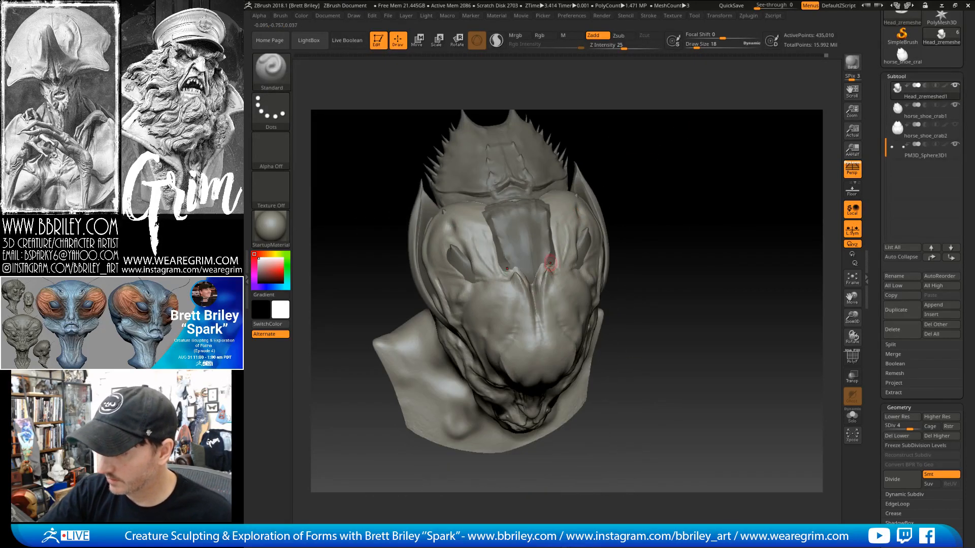
key(s)
drag(543, 273, 547, 250)
Adjust the edge of the crown opening with the Move brush at a draw size of 39.
key(b)
key(m)
key(v)
key(s)
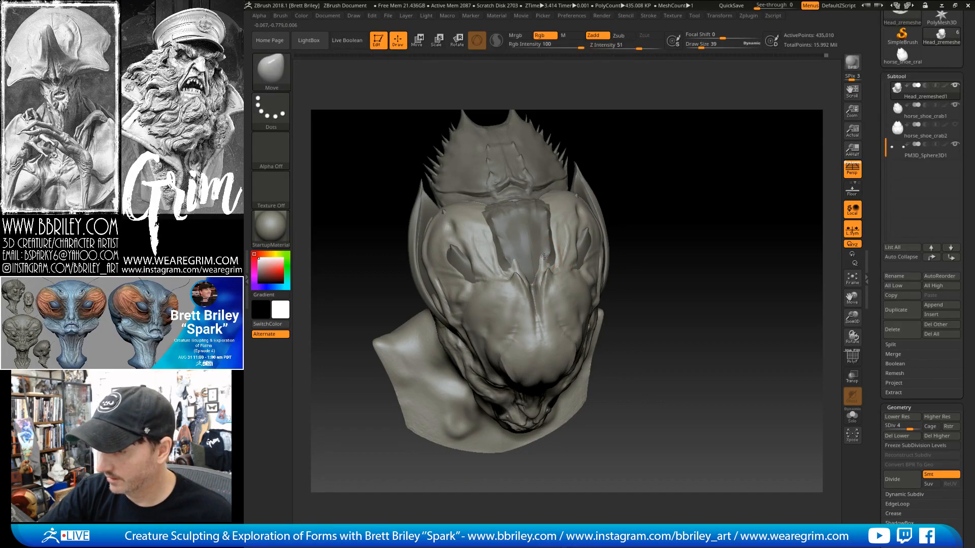
Sharpen the creases around the front corners of the crown opening with DamStandard at a draw size of 16.
mouse_move(594, 160)
mouse_down()
mouse_move(706, 108)
mouse_move(708, 123)
mouse_up()
key(b)
key(d)
key(s)
key(s)
drag(549, 262, 544, 259)
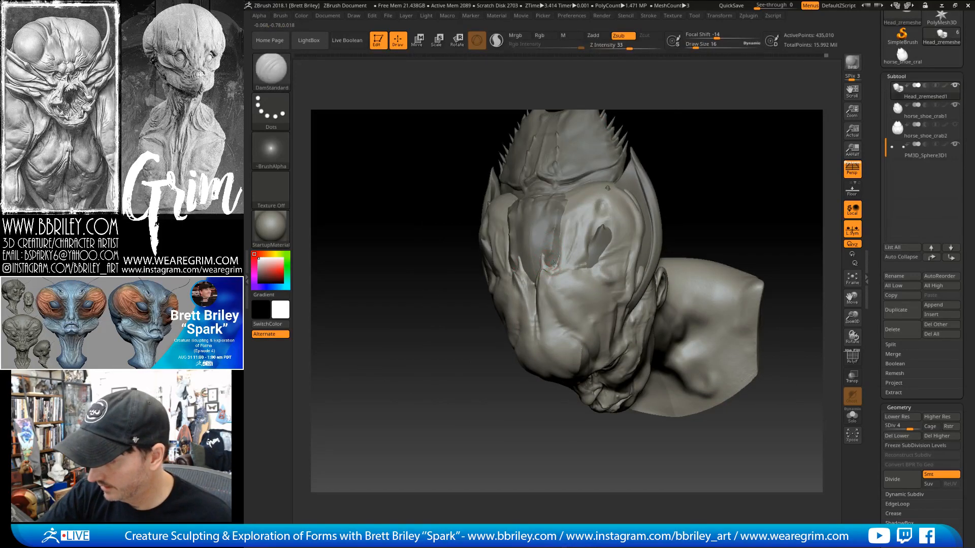
Raise the folds between the crown opening and the side openings with the Standard brush at a draw size of 12.
mouse_move(685, 198)
mouse_down()
mouse_move(757, 186)
mouse_move(724, 191)
mouse_up()
key(b)
key(s)
key(t)
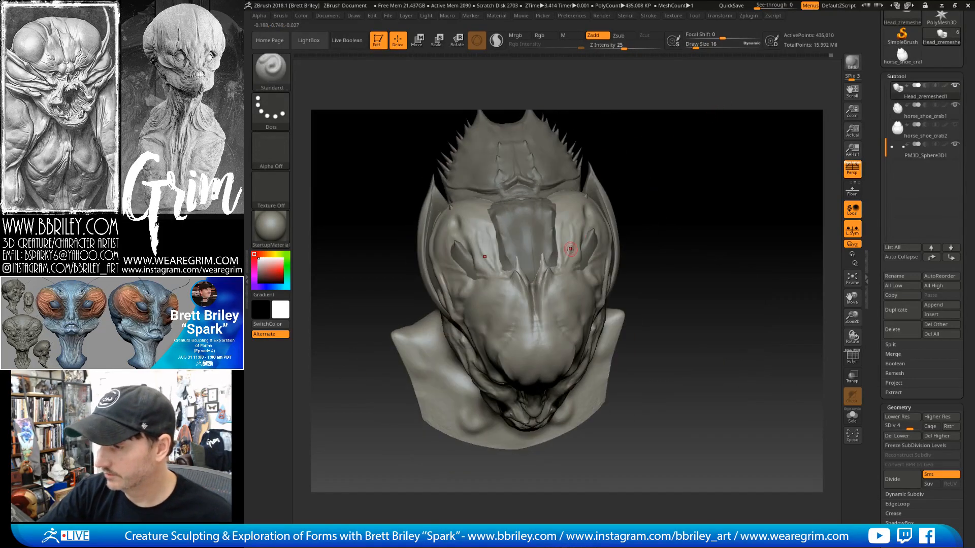
key(s)
drag(559, 265, 554, 266)
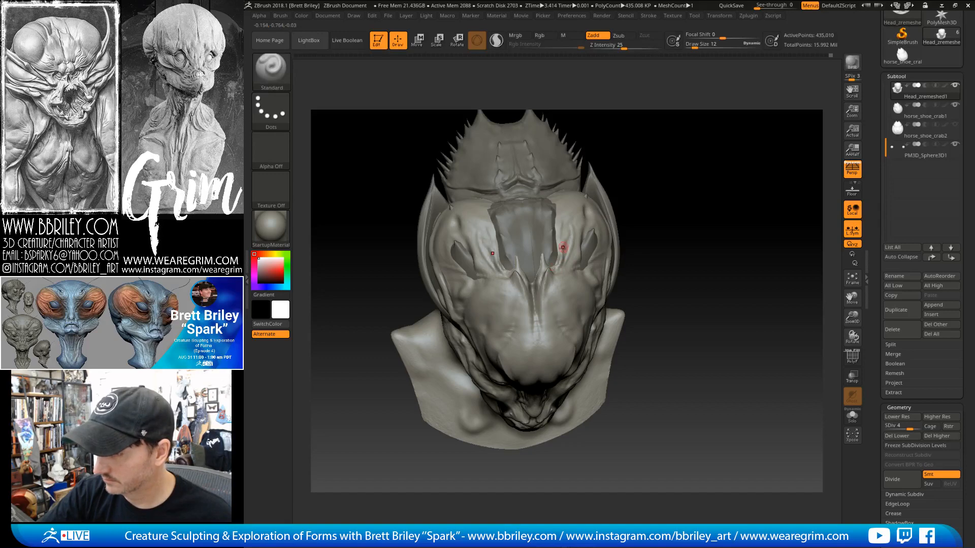
Adjust the folds along the side of the crown with the Move brush at a draw size of 53.
drag(634, 137, 601, 244)
key(b)
key(m)
key(v)
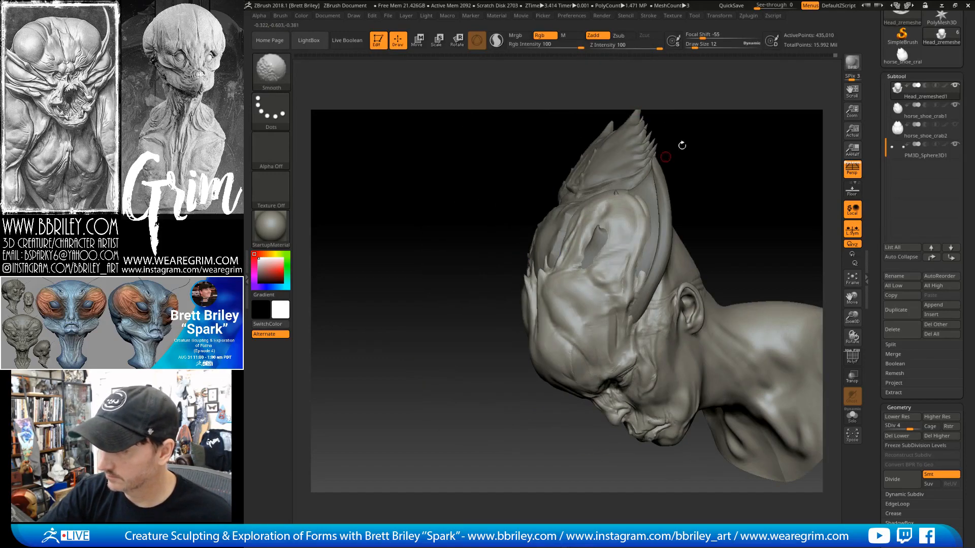
drag(666, 157, 577, 229)
key(s)
drag(696, 203, 772, 211)
key(s)
drag(530, 212, 534, 210)
drag(659, 136, 715, 125)
drag(966, 122, 967, 228)
click(965, 16)
mouse_move(702, 181)
mouse_down()
mouse_move(701, 170)
mouse_move(710, 183)
mouse_up()
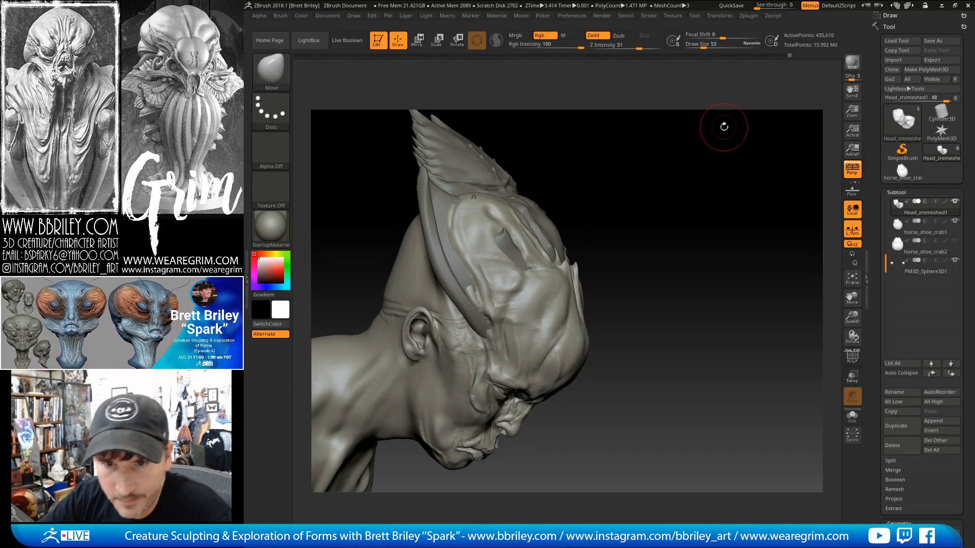
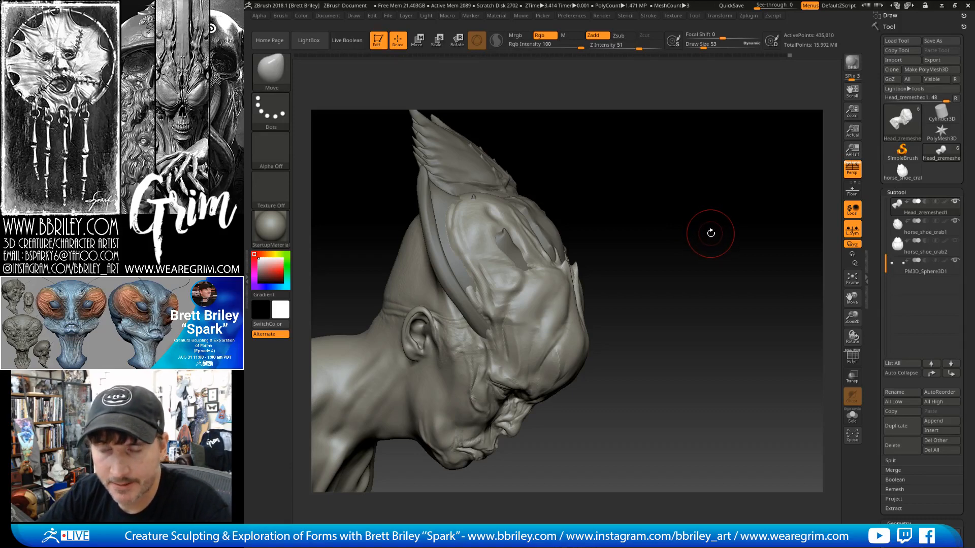
Reshape the side of the crown above the ear with the Move brush at a draw size of 119.
mouse_move(716, 208)
mouse_down()
mouse_move(701, 174)
mouse_move(727, 188)
mouse_move(699, 145)
mouse_move(703, 154)
mouse_up()
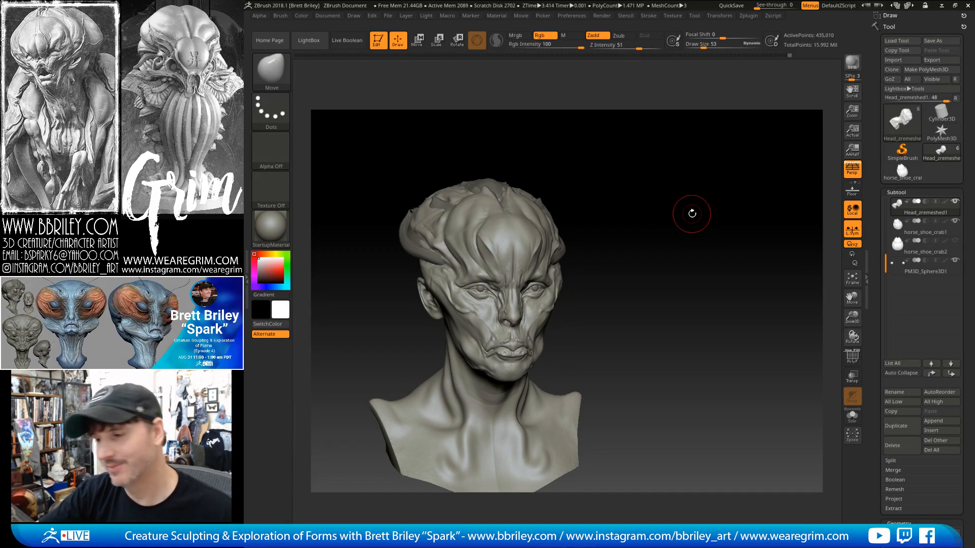
drag(699, 182, 683, 202)
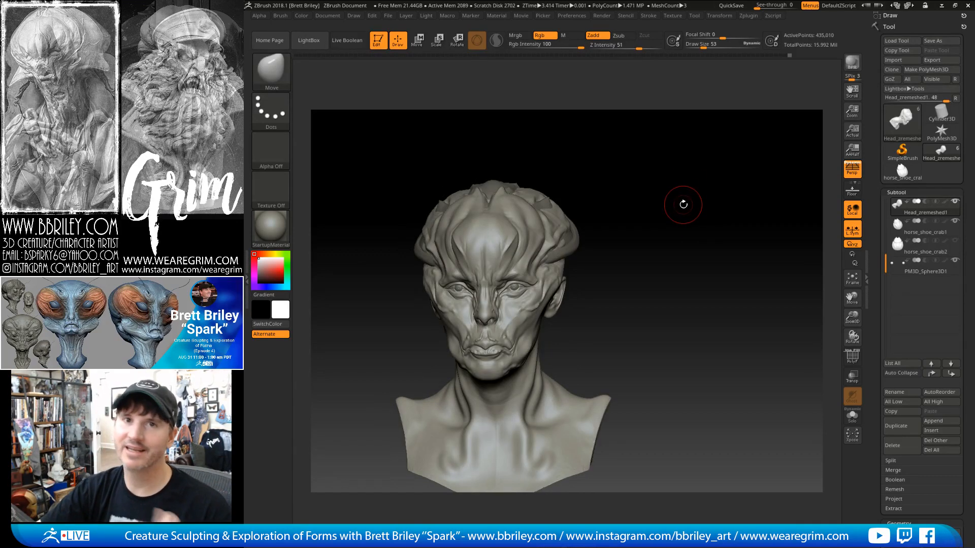
drag(686, 218, 673, 133)
key(s)
drag(572, 219, 580, 219)
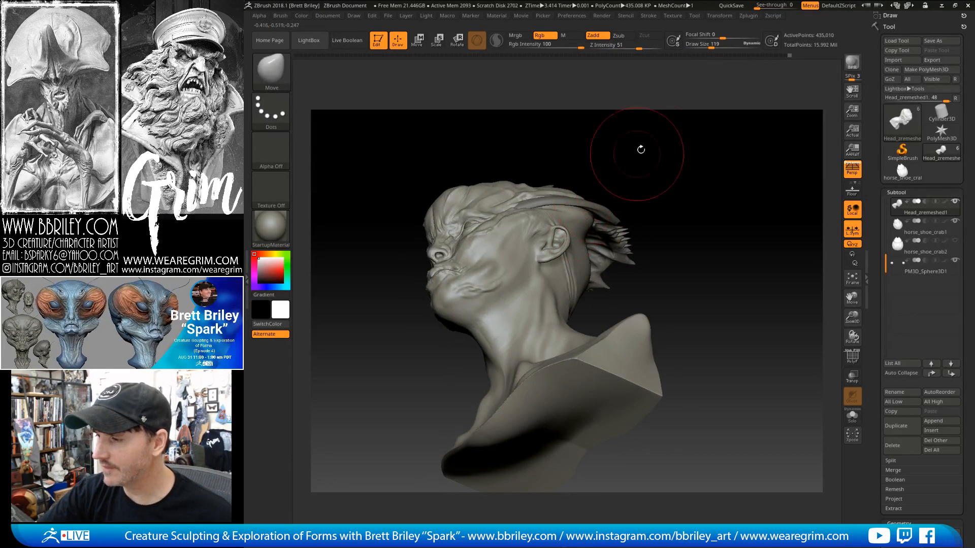
drag(641, 150, 594, 221)
drag(615, 182, 595, 190)
Refine the fold above the temple and ear with the Move brush at a draw size of 98.
key(s)
drag(595, 227, 592, 226)
drag(600, 224, 599, 233)
drag(640, 154, 627, 176)
drag(620, 127, 614, 159)
drag(557, 205, 562, 202)
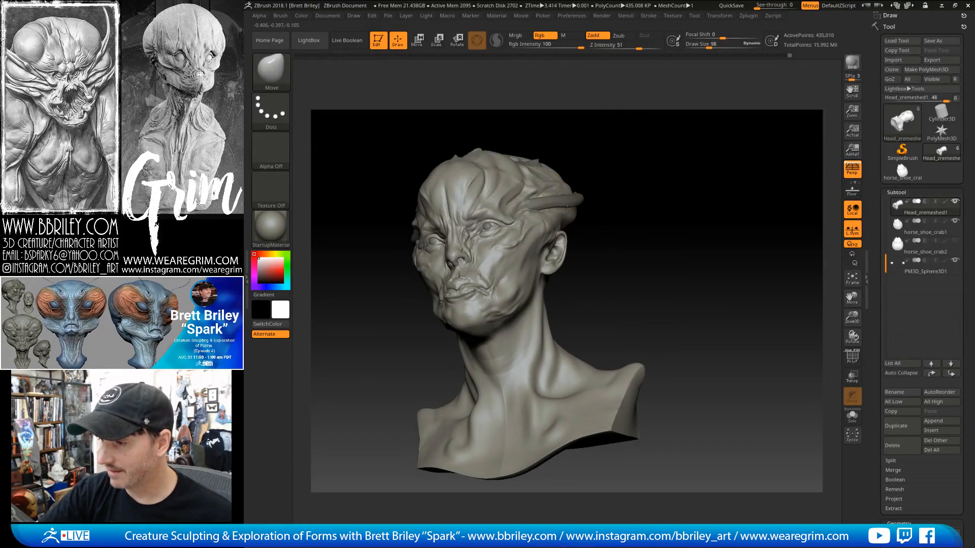
Pull the skin toward the rear of the shell's side edge with the Move brush at a draw size of 83.
mouse_move(618, 148)
mouse_down()
mouse_move(584, 181)
mouse_move(577, 207)
mouse_up()
key(s)
drag(619, 158, 592, 167)
key(s)
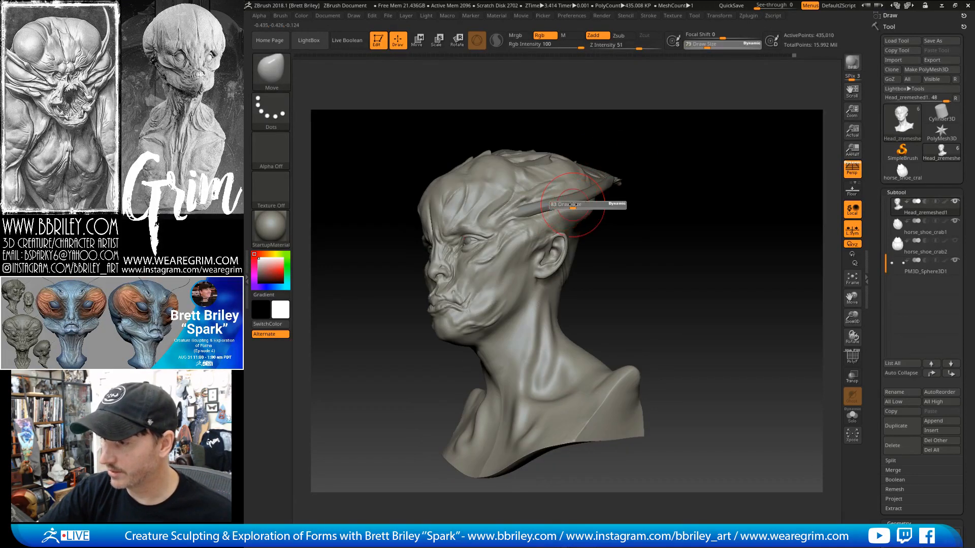
drag(574, 207, 575, 207)
drag(607, 181, 616, 178)
mouse_move(674, 134)
mouse_down()
mouse_move(659, 130)
mouse_move(668, 135)
mouse_up()
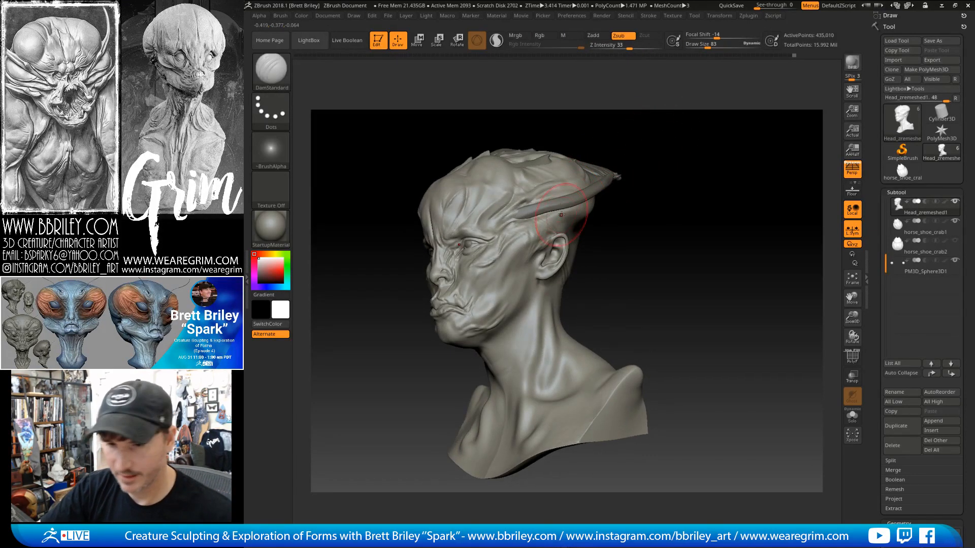
Carve creases around the ear below the shell with the DamStandard brush at a draw size of 13.
key(b)
key(d)
key(s)
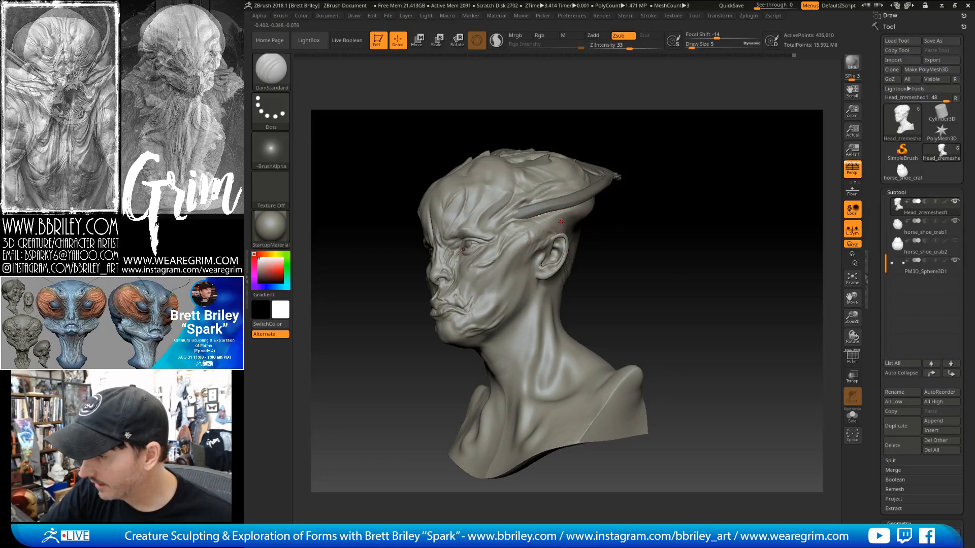
key(s)
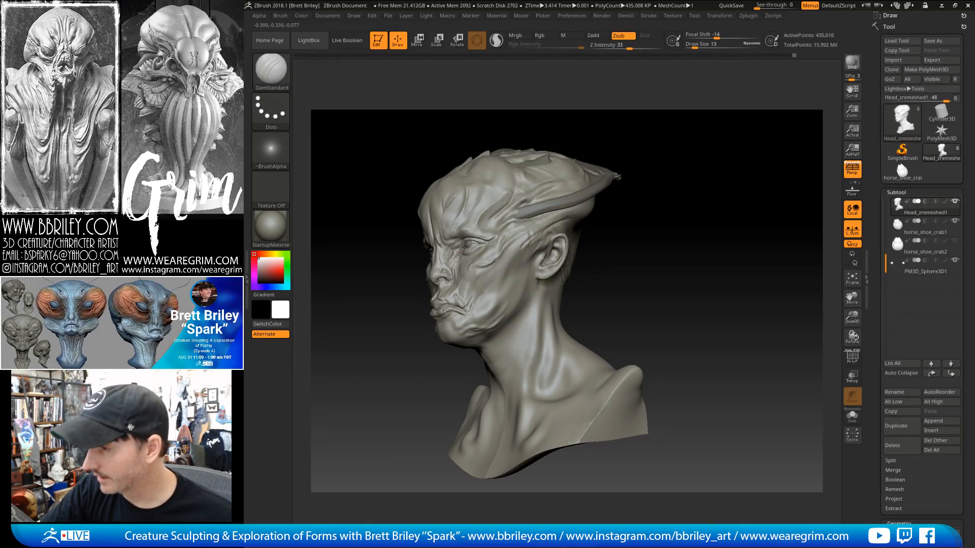
mouse_move(600, 202)
mouse_down()
mouse_move(650, 158)
mouse_move(733, 113)
mouse_move(764, 124)
mouse_move(741, 159)
mouse_move(588, 248)
mouse_up()
drag(670, 179, 496, 274)
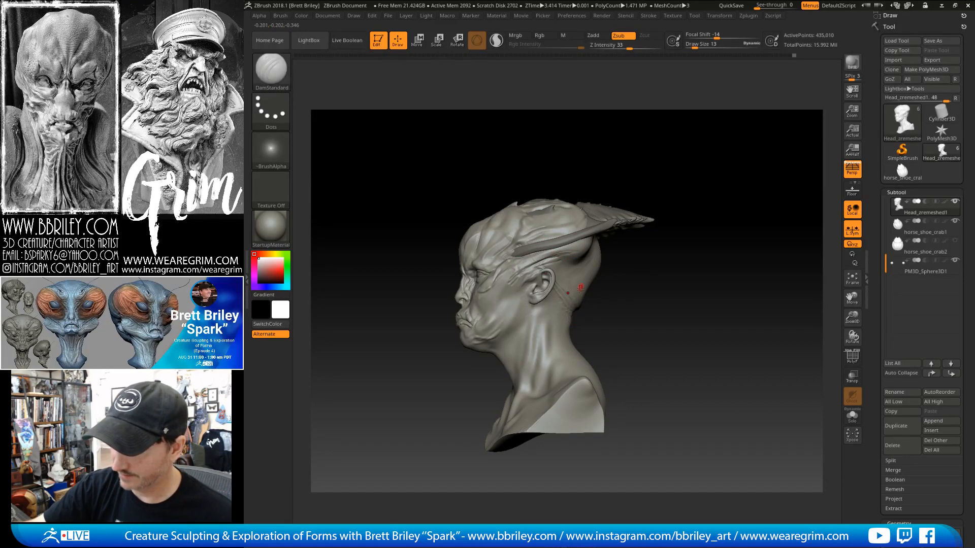
Adjust the back of the skull underneath the shell with the Move brush at a draw size of 68.
drag(689, 164, 632, 258)
mouse_move(640, 168)
mouse_down()
mouse_move(652, 116)
mouse_move(641, 91)
mouse_up()
key(b)
key(m)
key(v)
key(s)
drag(612, 217, 622, 218)
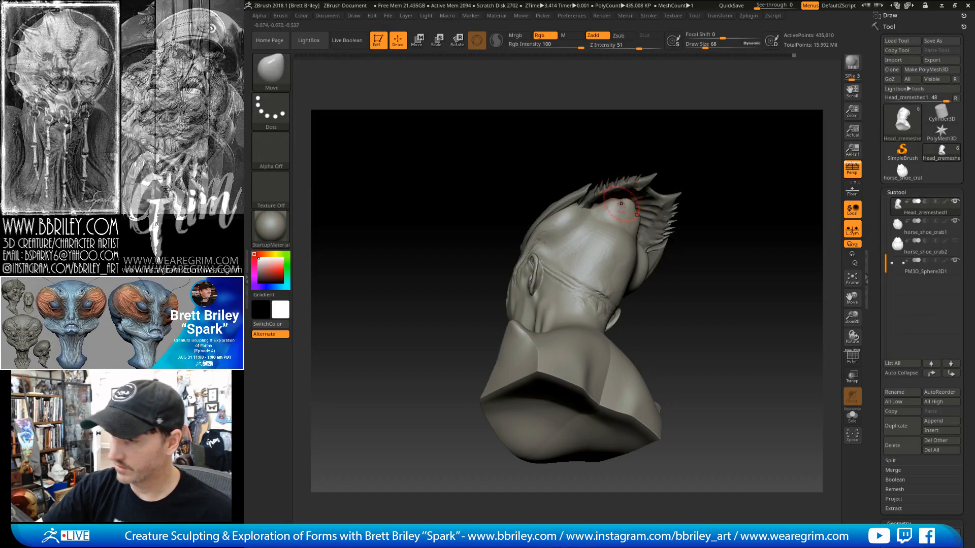
Build up the back of the skull beneath the shell with the Clay brush at a draw size of 27.
drag(660, 157, 635, 120)
key(b)
key(c)
key(l)
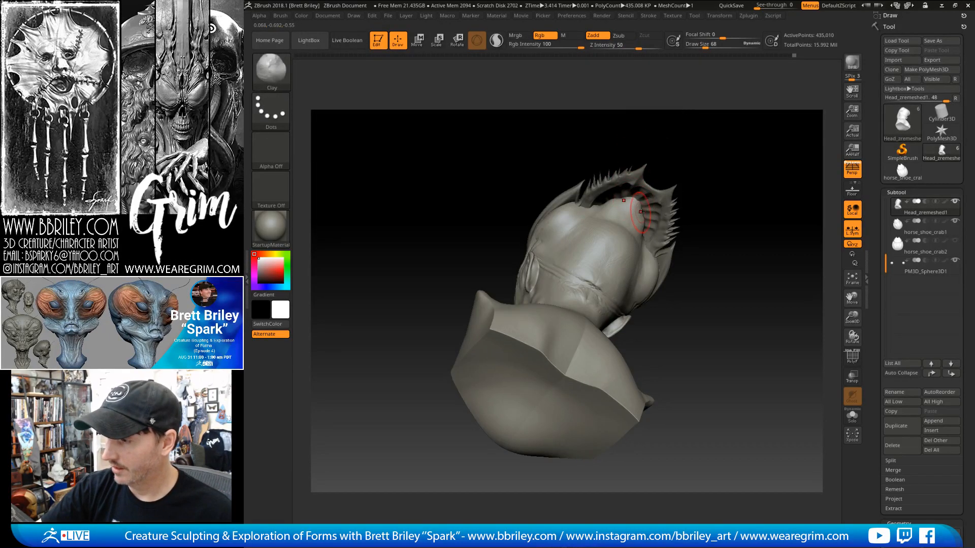
key(s)
drag(641, 212, 634, 213)
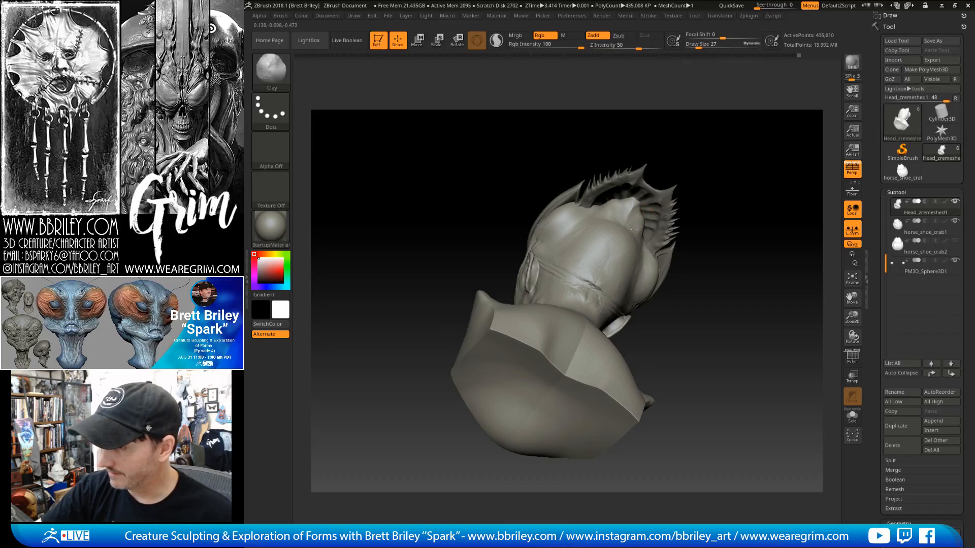
right_drag(648, 232, 606, 210)
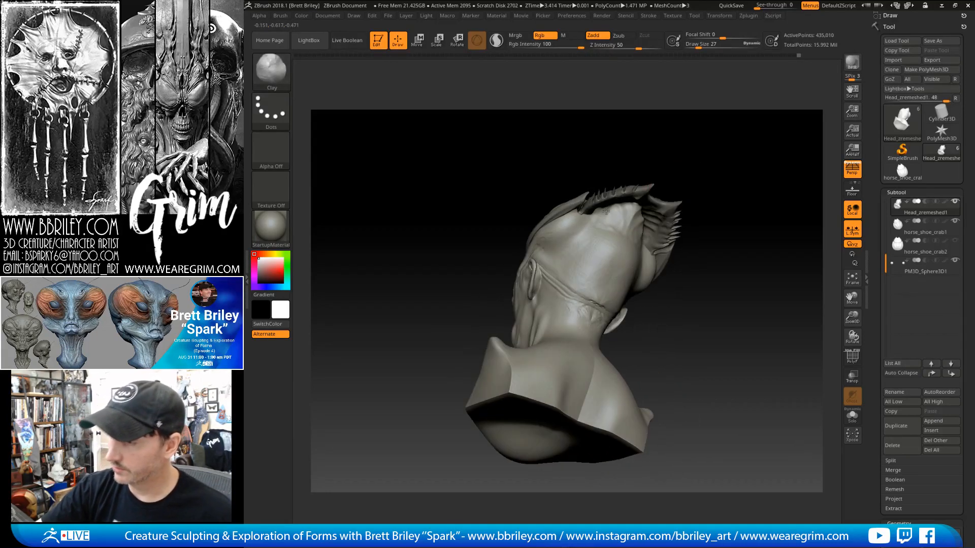
Select the horse_shoe_crab1 subtool on the crown and duplicate it.
right_drag(715, 151, 717, 174)
alt+click(636, 197)
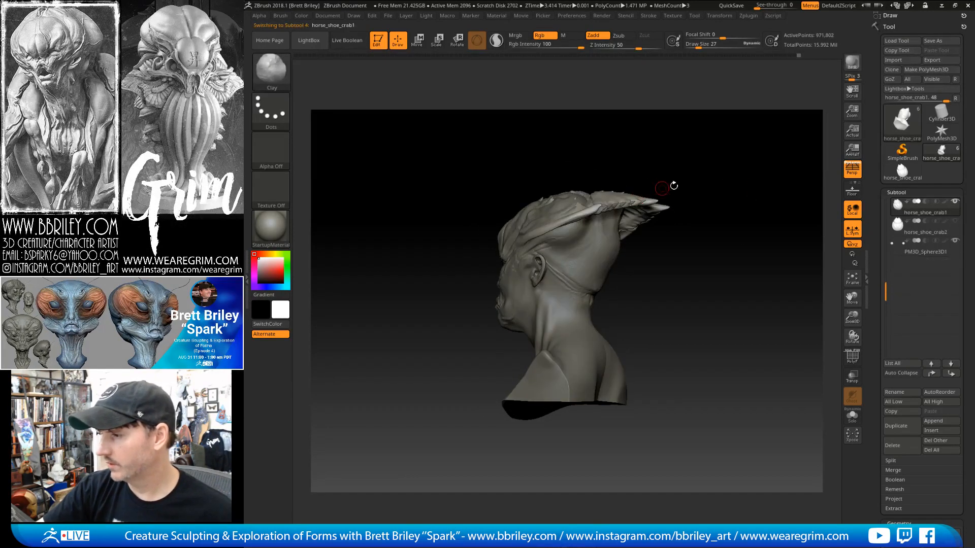
click(897, 426)
shift+right_drag(767, 291, 682, 229)
Try to center the gizmo on the duplicated shell, then rotate and move it against the back of the head.
key(w)
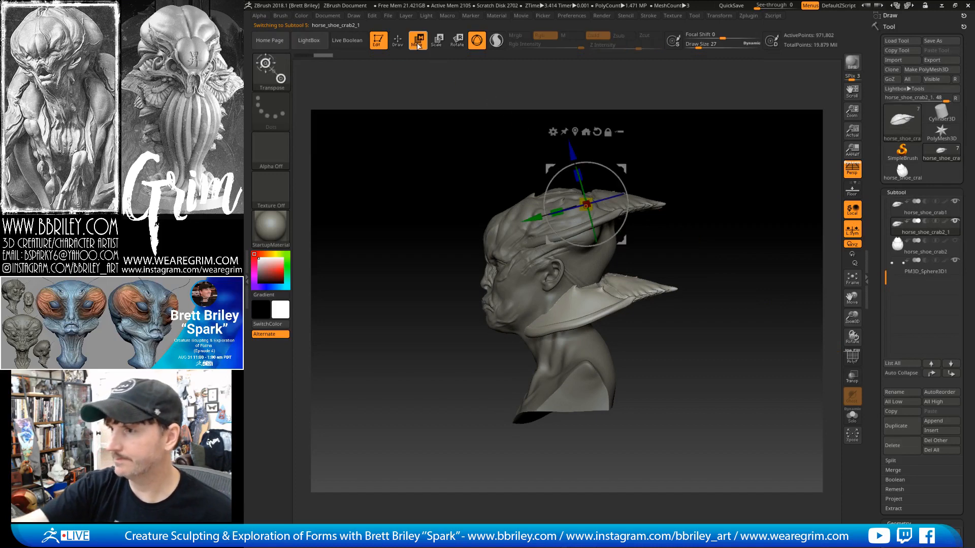
click(575, 132)
right_drag(724, 175, 660, 122)
click(584, 232)
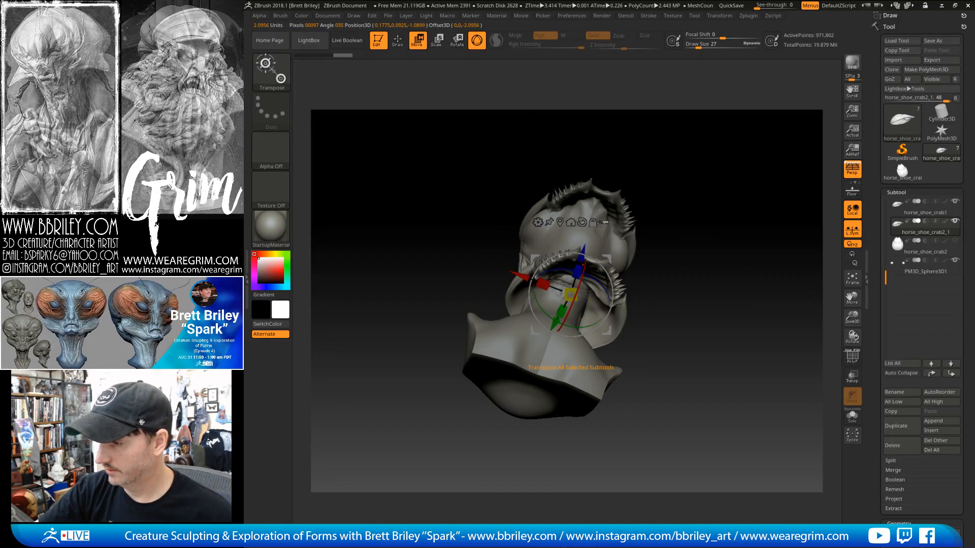
shift+right_drag(725, 149, 727, 196)
drag(601, 262, 605, 257)
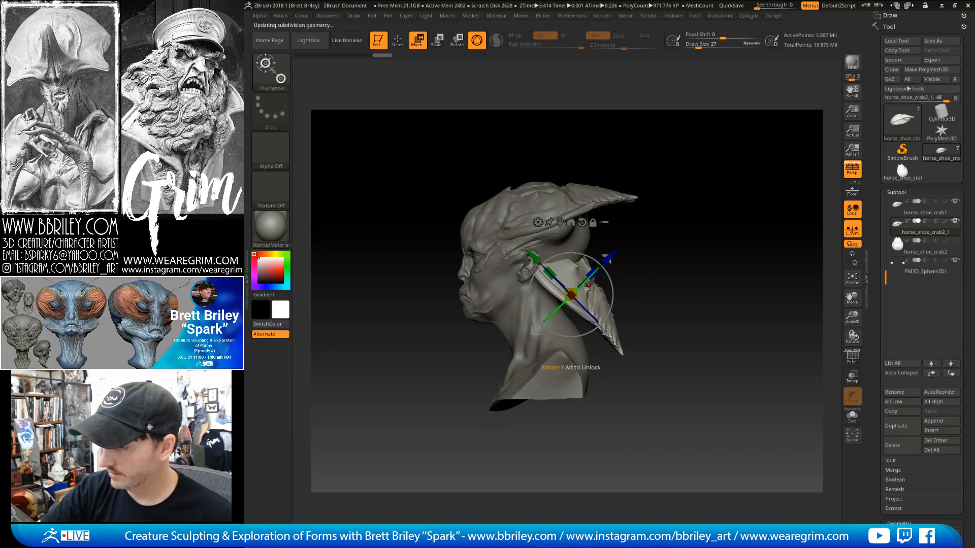
right_drag(579, 286, 581, 287)
drag(573, 293, 569, 298)
drag(609, 254, 624, 192)
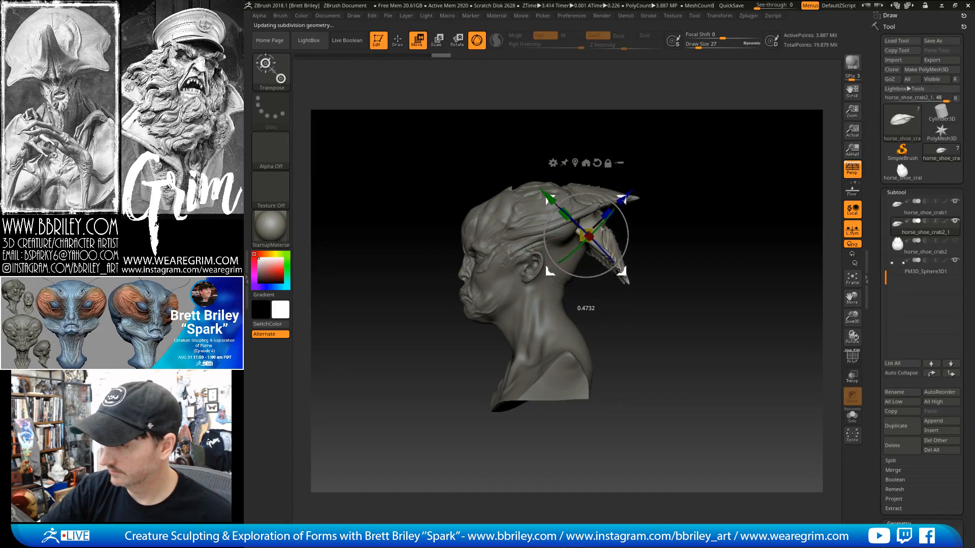
Try the Unify deformation on the duplicated shell.
mouse_move(684, 188)
mouse_down()
mouse_move(625, 191)
mouse_move(681, 197)
mouse_up()
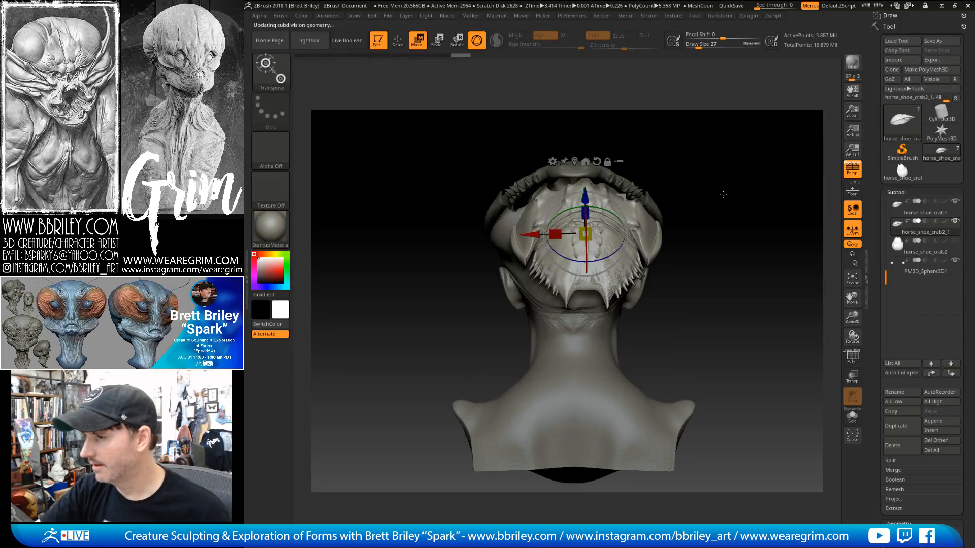
drag(881, 273, 881, 32)
drag(881, 431, 882, 138)
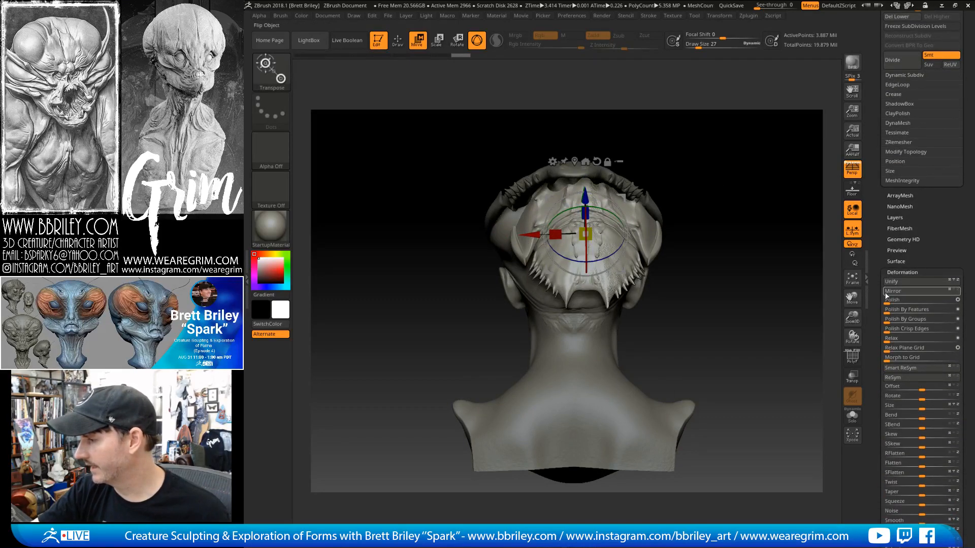
click(888, 284)
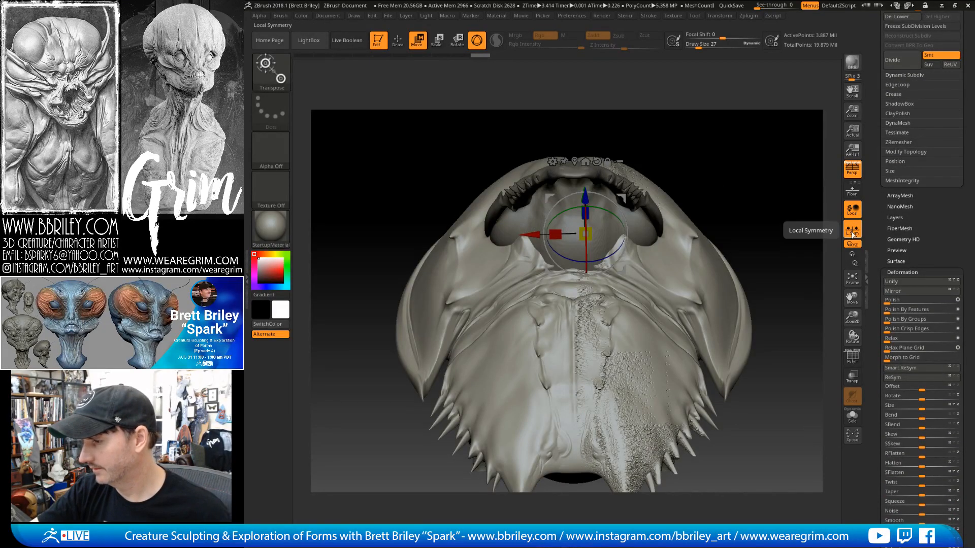
Undo the Unify deformation and the rotation and placement of the duplicated shell.
key(ctrl+z)
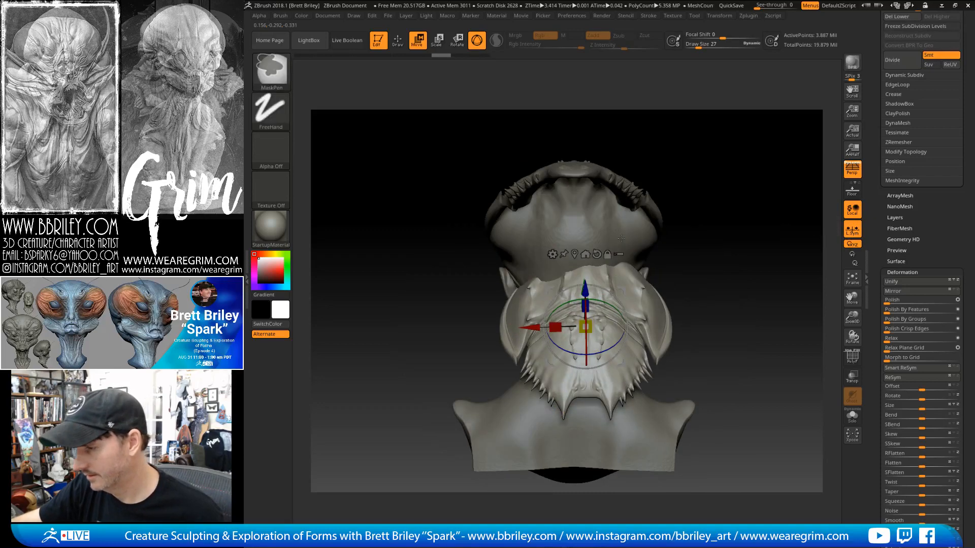
key(ctrl+z)
key(ctrl+z)
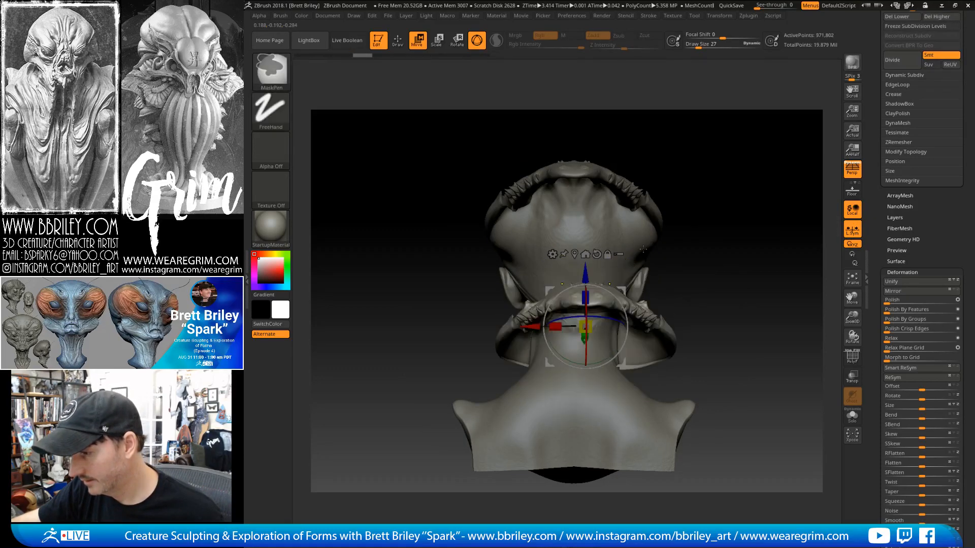
key(ctrl+z)
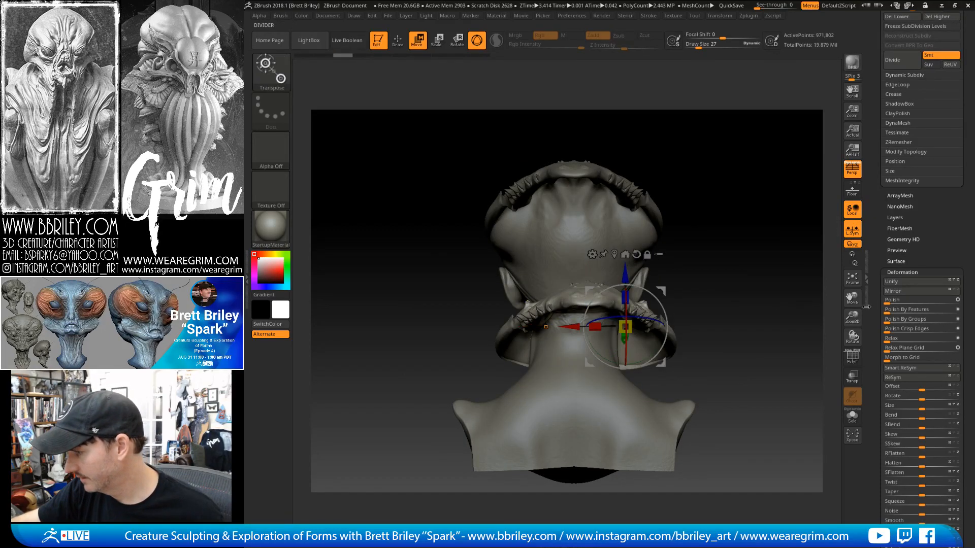
key(ctrl+shift+z)
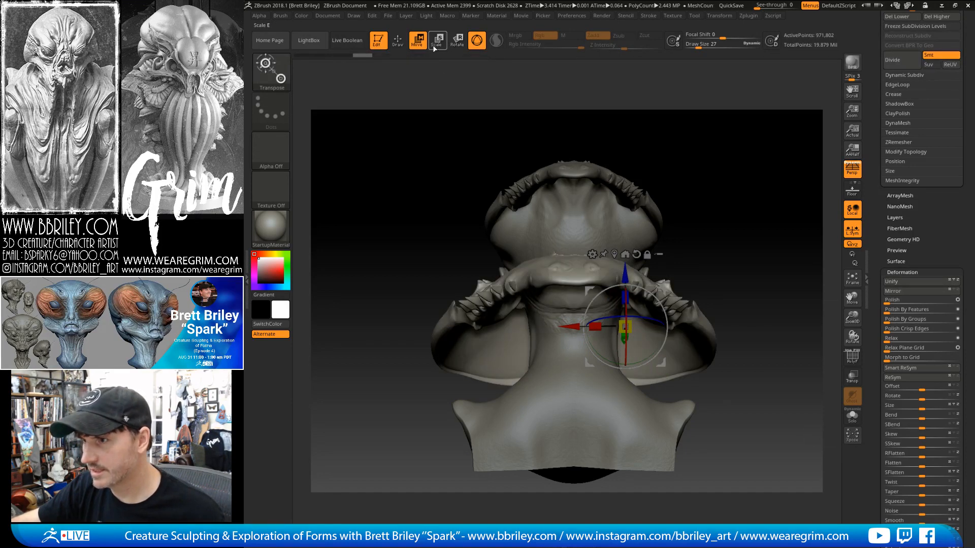
Center the gizmo on the duplicated shell and shrink it with the Size deformation at -26.
click(615, 255)
drag(665, 223, 769, 242)
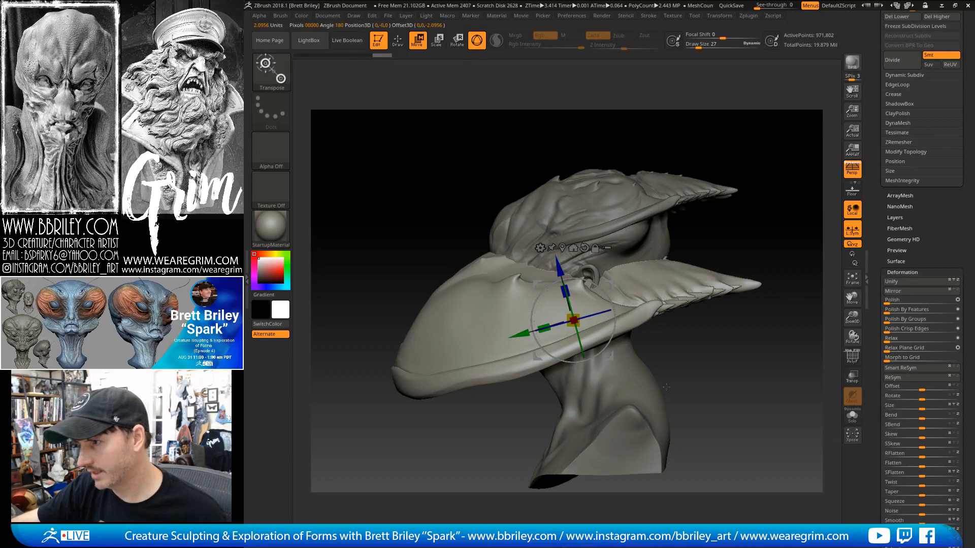
drag(895, 404, 884, 403)
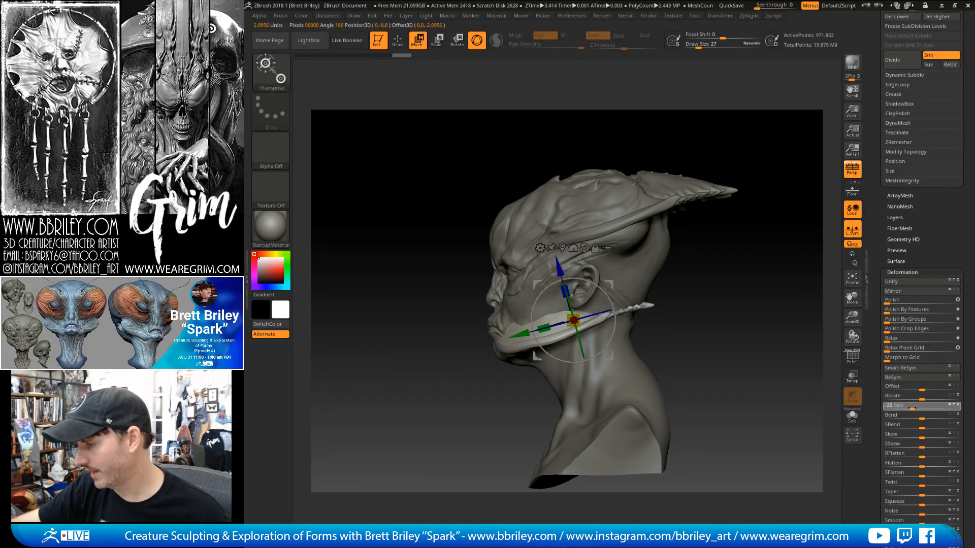
Turn off perspective, then rotate, move and scale the duplicated shell so it hangs down behind the ears at the nape.
drag(612, 283, 786, 338)
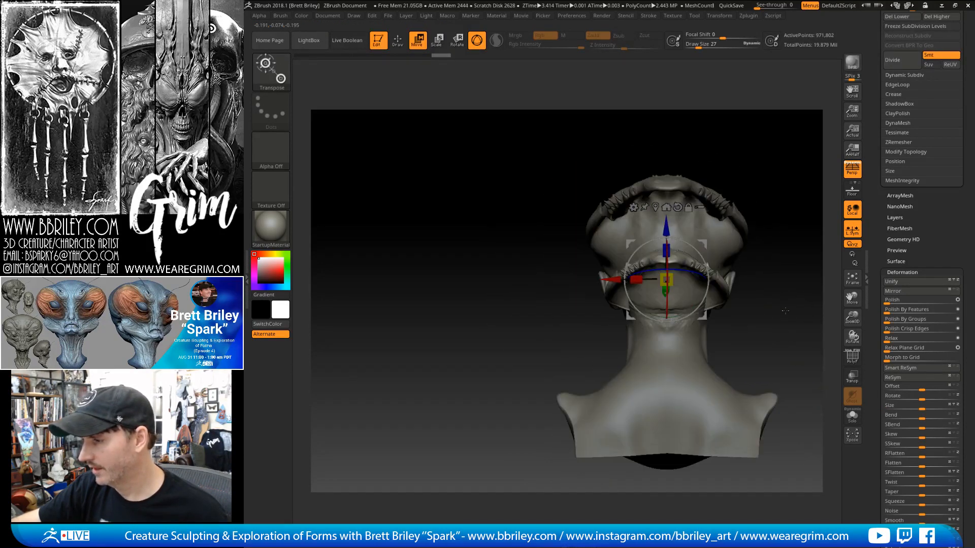
click(852, 173)
drag(668, 270, 673, 341)
drag(754, 231, 777, 213)
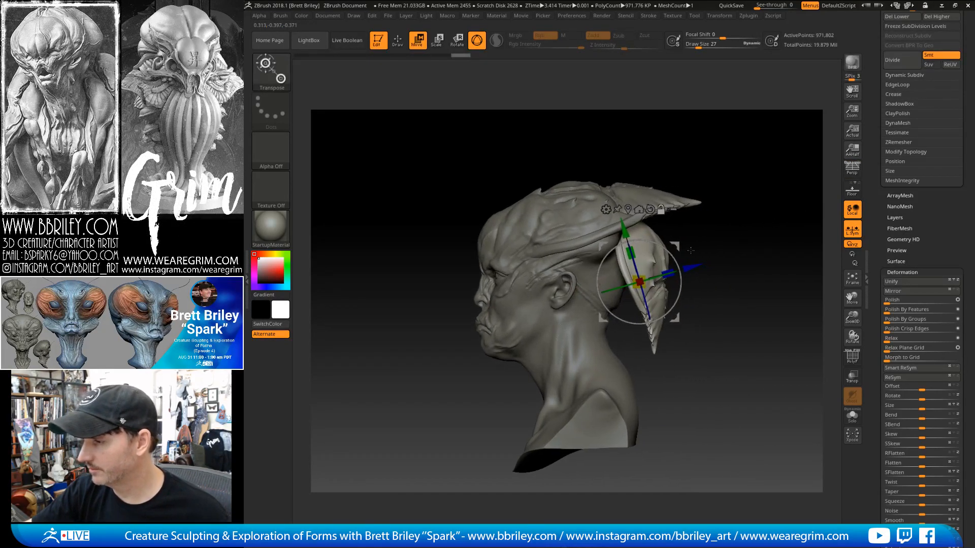
mouse_move(679, 252)
mouse_down()
mouse_move(669, 236)
mouse_move(652, 237)
mouse_move(661, 264)
mouse_move(661, 254)
mouse_up()
mouse_move(755, 226)
mouse_down()
mouse_move(705, 218)
mouse_move(750, 221)
mouse_up()
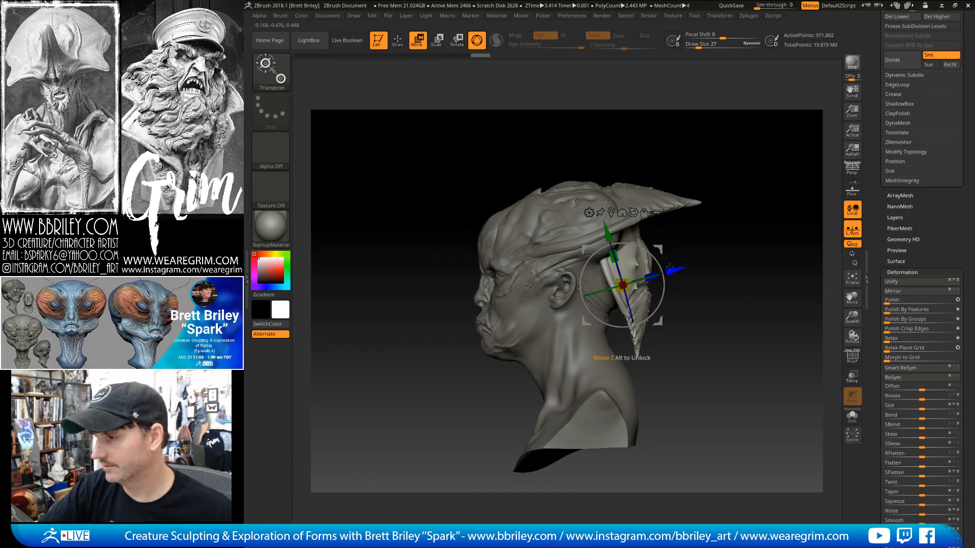
drag(658, 249, 634, 276)
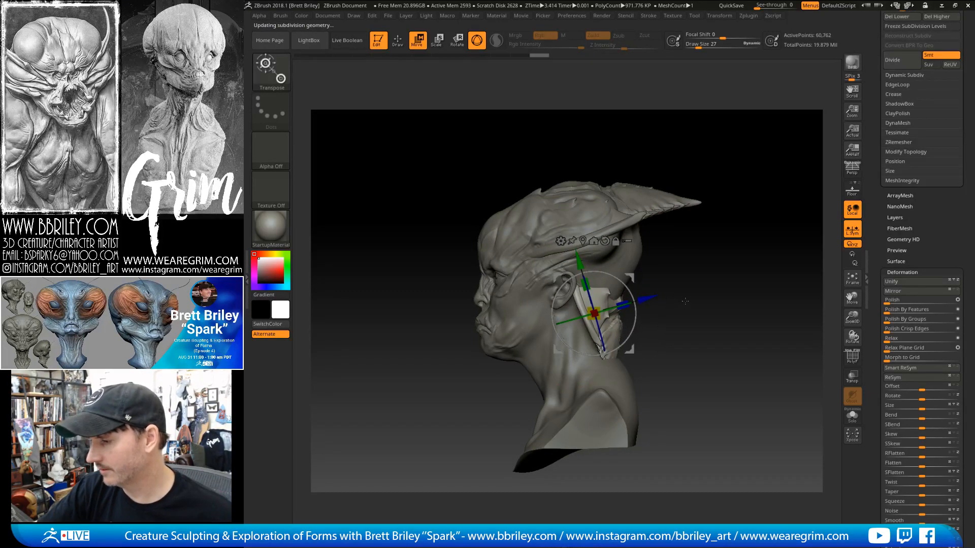
drag(710, 290, 671, 291)
Lower the duplicated shell's subdivision level and pull its sides and tips down onto the nape with the Move brush at sizes 219 and 153.
key(shift+d)
mouse_move(673, 331)
mouse_down()
mouse_move(635, 334)
mouse_move(624, 367)
mouse_up()
key(q)
key(s)
key(s)
drag(621, 370, 630, 371)
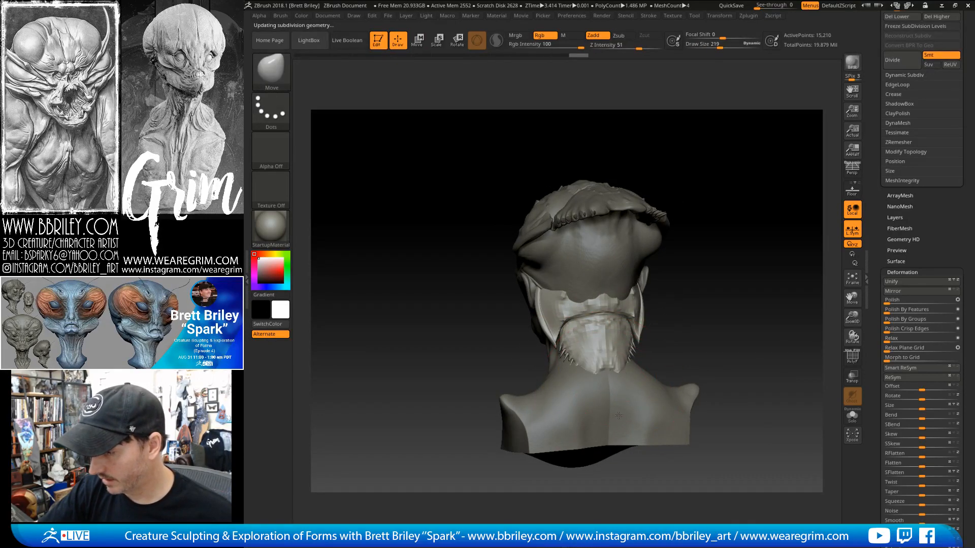
drag(677, 332, 725, 306)
key(s)
mouse_move(614, 311)
mouse_down()
mouse_move(592, 343)
mouse_move(601, 335)
mouse_move(608, 351)
mouse_up()
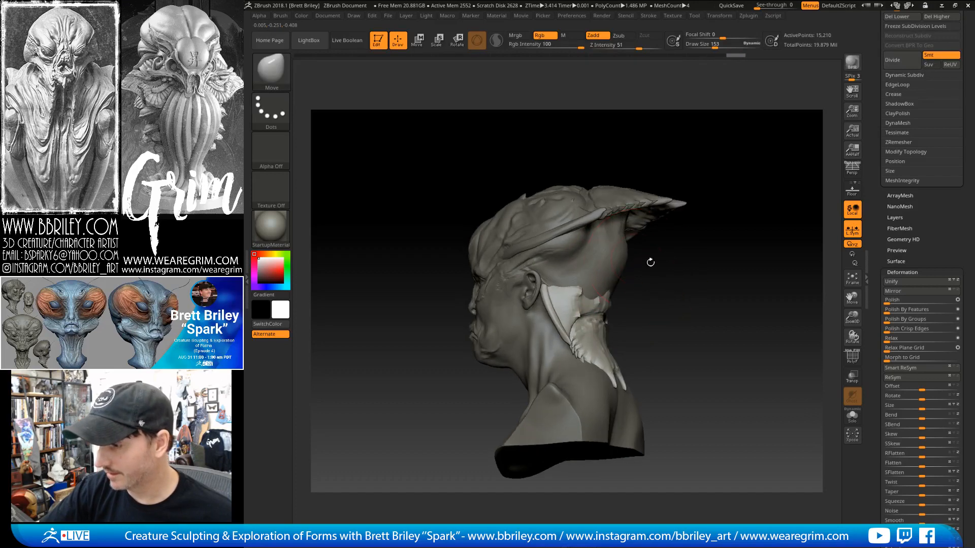
Drop the shell one more subdivision level, then smooth and adjust its side edge behind the ear, using the Move brush at size 65.
mouse_move(648, 261)
mouse_down()
mouse_move(681, 249)
mouse_move(606, 302)
mouse_move(627, 287)
mouse_move(637, 292)
mouse_move(622, 302)
mouse_move(630, 310)
mouse_move(633, 279)
mouse_up()
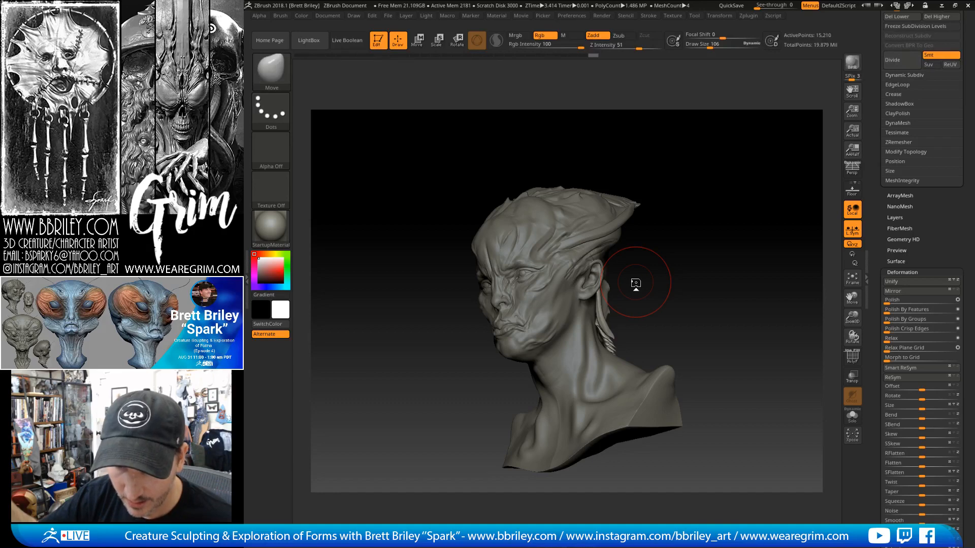
mouse_move(735, 233)
mouse_down()
mouse_move(673, 236)
mouse_move(728, 239)
mouse_move(707, 241)
mouse_up()
key(shift+d)
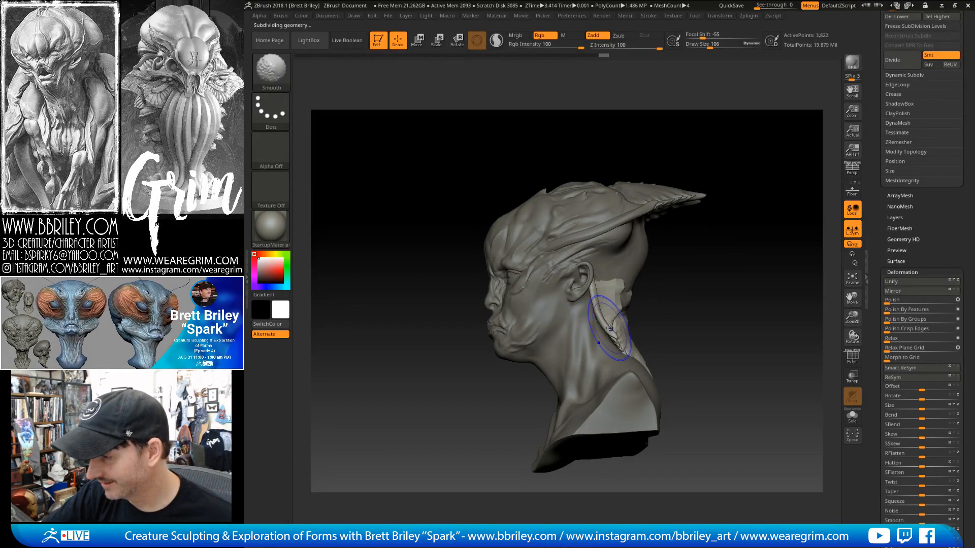
key(s)
drag(609, 331, 602, 338)
key(s)
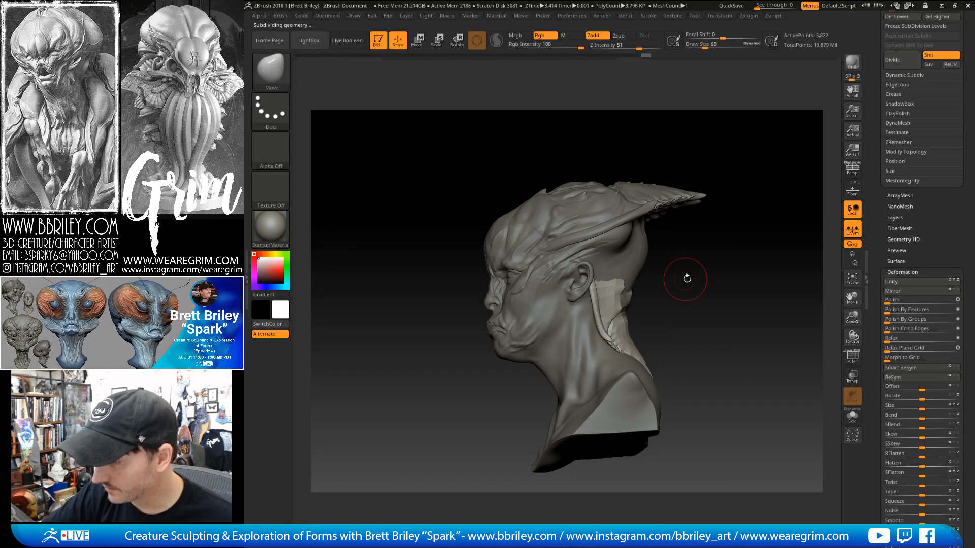
Reshape the shell's broad form around the neck from front and side with the Move brush at sizes 128, 158 and 219.
drag(687, 278, 733, 279)
key(s)
drag(603, 319, 611, 320)
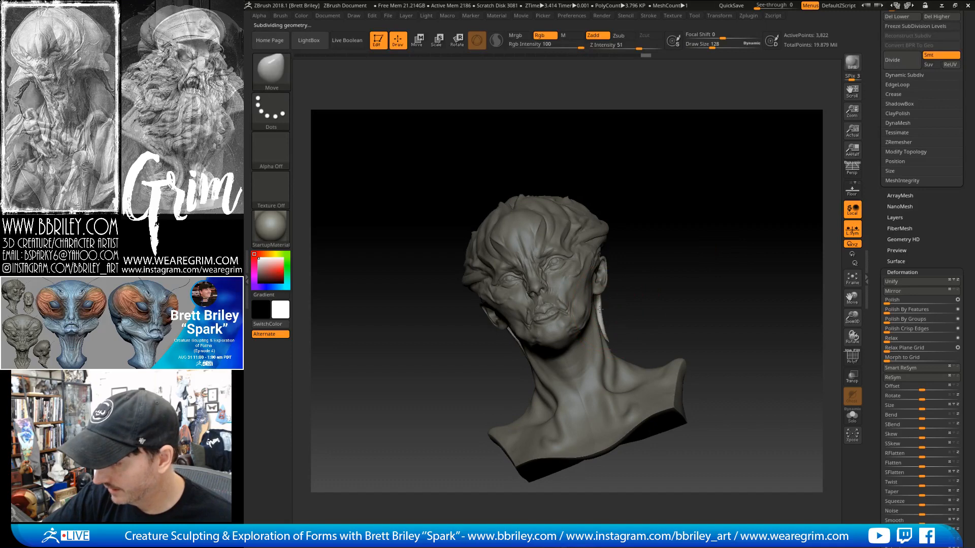
mouse_move(678, 311)
mouse_down()
mouse_move(639, 323)
mouse_move(635, 343)
mouse_up()
key(s)
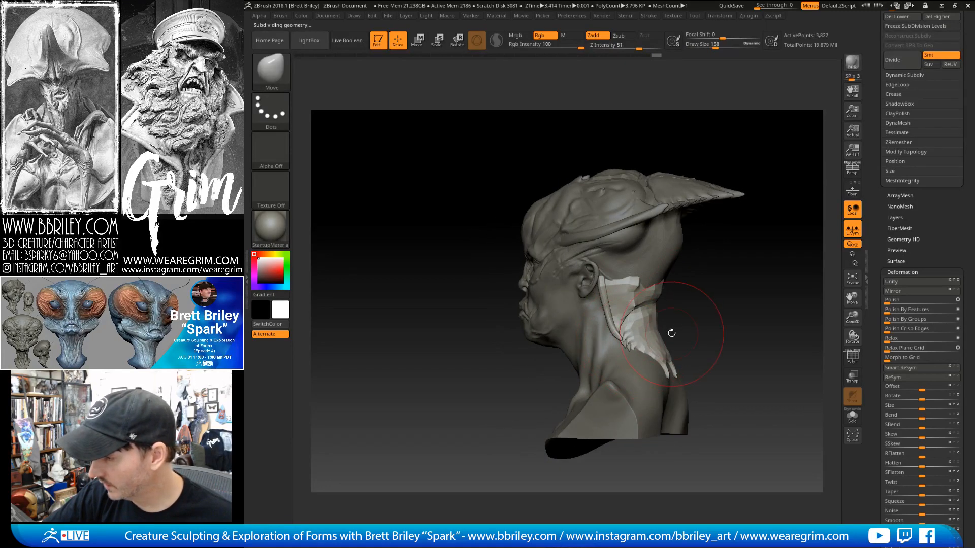
mouse_move(714, 315)
mouse_down()
mouse_move(655, 365)
mouse_move(699, 281)
mouse_move(658, 262)
mouse_move(666, 252)
mouse_up()
key(s)
click(687, 285)
key(s)
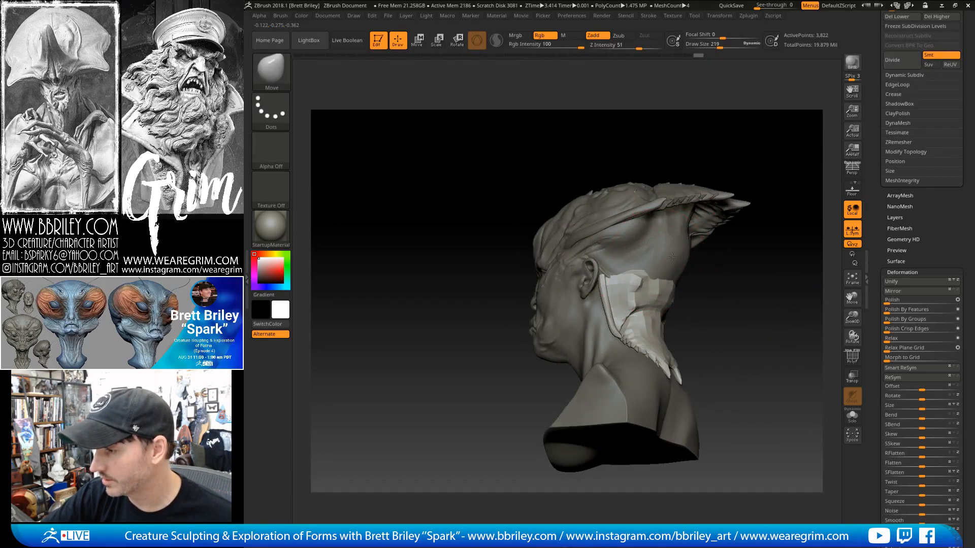
Adjust the shell's upper rim and thin side strip behind the ear with the Move brush, reducing its size to 36.
drag(650, 285, 647, 277)
right_drag(584, 264, 662, 255)
key(s)
mouse_move(654, 290)
mouse_down()
mouse_move(621, 294)
mouse_move(639, 318)
mouse_up()
key(s)
right_drag(675, 296, 714, 297)
key(s)
drag(644, 318, 637, 318)
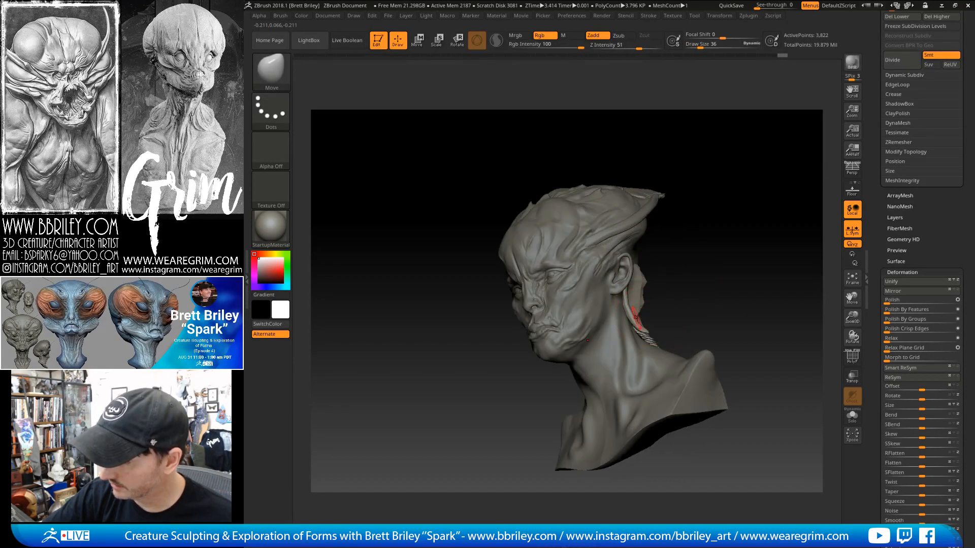
Fit the shell's lower side edge against the neck with the Move brush at sizes 143, 106 and 62.
right_drag(656, 294, 686, 288)
key(s)
drag(634, 316, 641, 317)
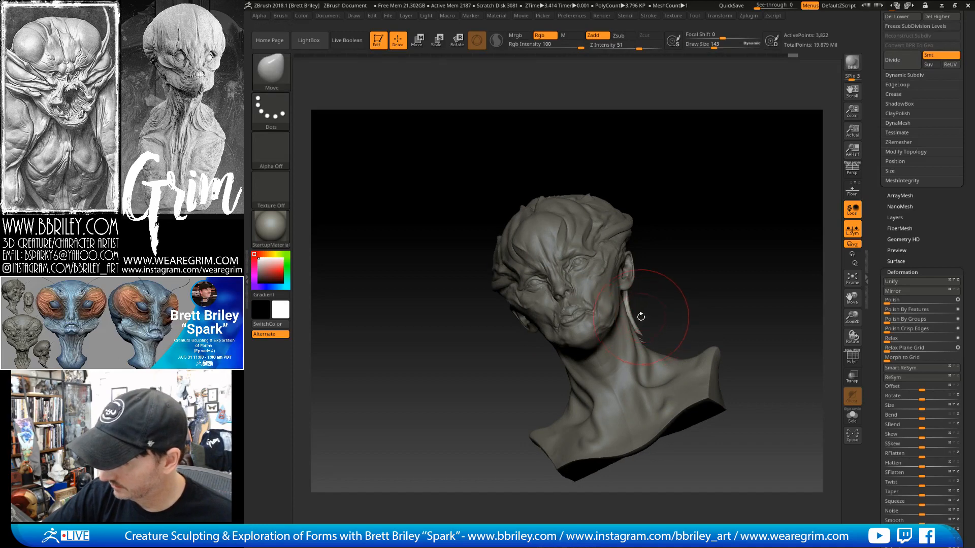
mouse_move(658, 303)
right_down()
mouse_move(632, 239)
mouse_move(661, 314)
mouse_move(648, 338)
right_up()
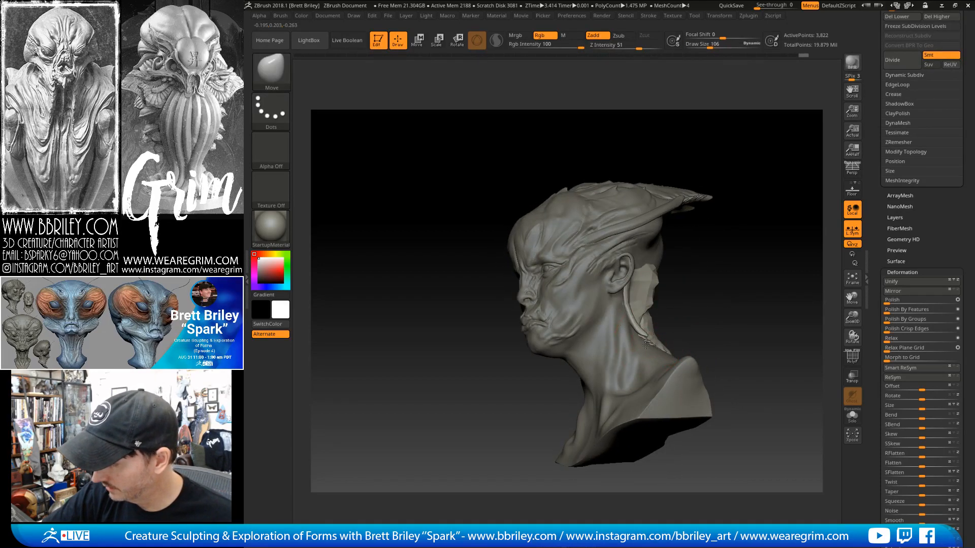
key(s)
drag(645, 344, 640, 343)
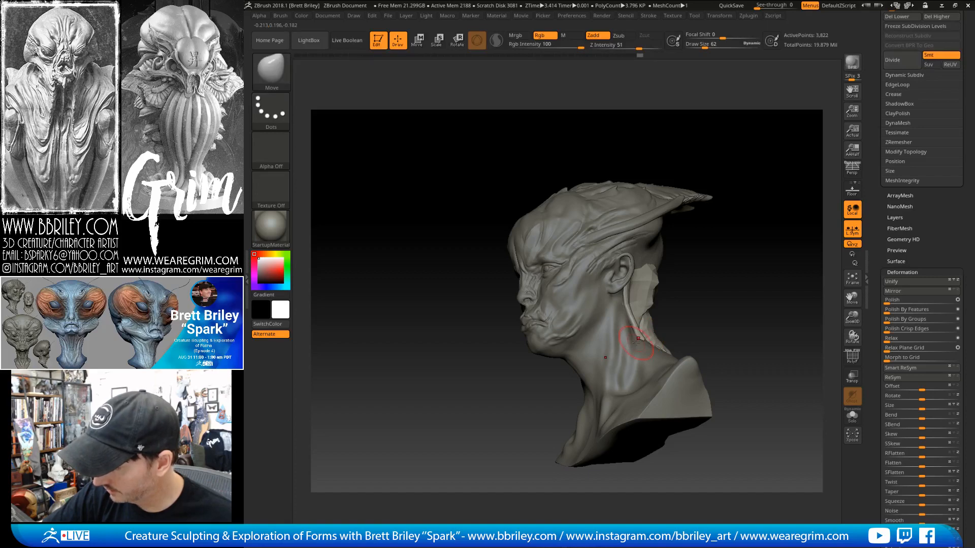
mouse_move(689, 285)
right_down()
mouse_move(709, 272)
mouse_move(664, 315)
mouse_move(714, 300)
mouse_move(651, 314)
right_up()
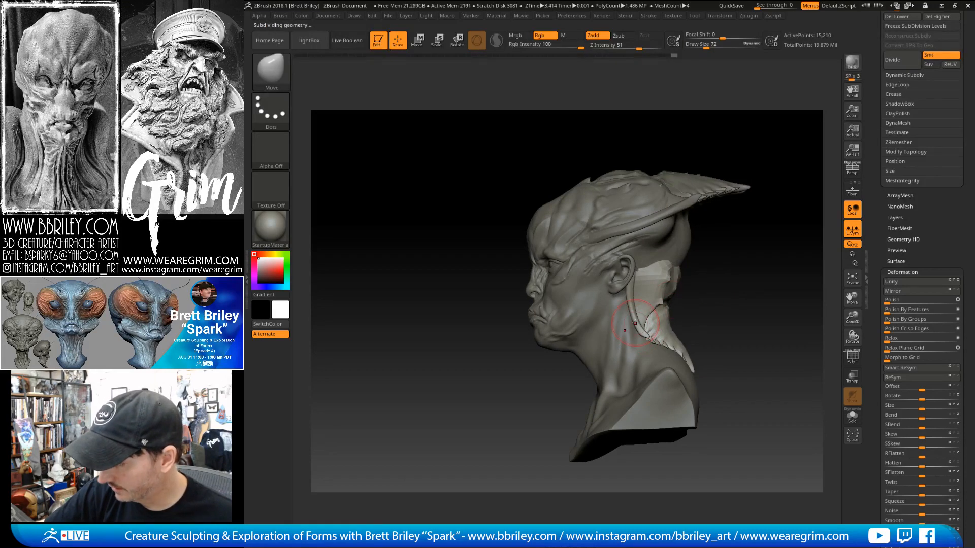
Refine the shell's serrated lower side edge at the higher subdivision level with the Move brush at sizes 72 and 34.
drag(641, 332, 641, 331)
key(s)
drag(638, 328, 639, 339)
key(s)
drag(641, 337, 639, 334)
key(s)
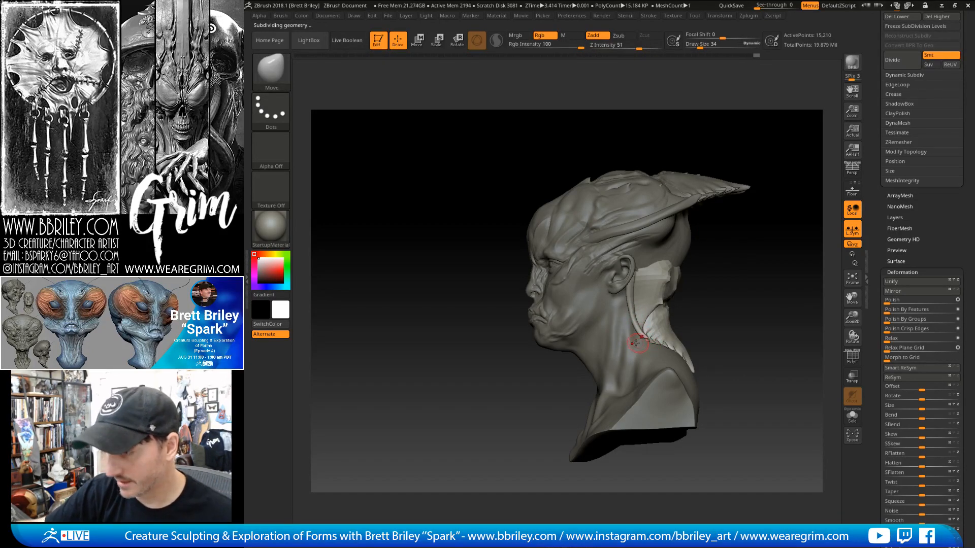
Select the head mesh and carve the neck beside the shell's edge with the DamStandard brush at size 34.
key(b)
key(d)
key(s)
alt+click(642, 344)
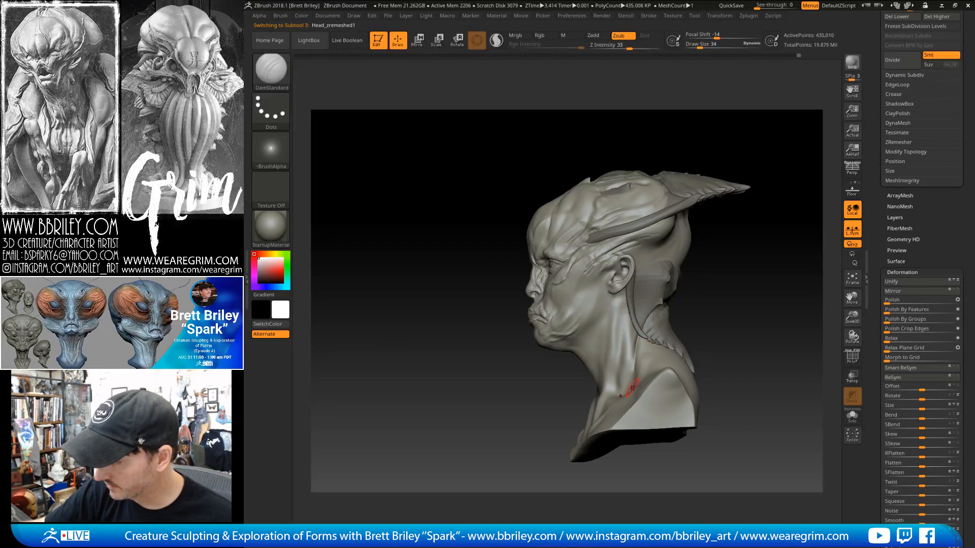
mouse_move(741, 263)
mouse_down()
mouse_move(655, 264)
mouse_move(777, 265)
mouse_move(762, 265)
mouse_up()
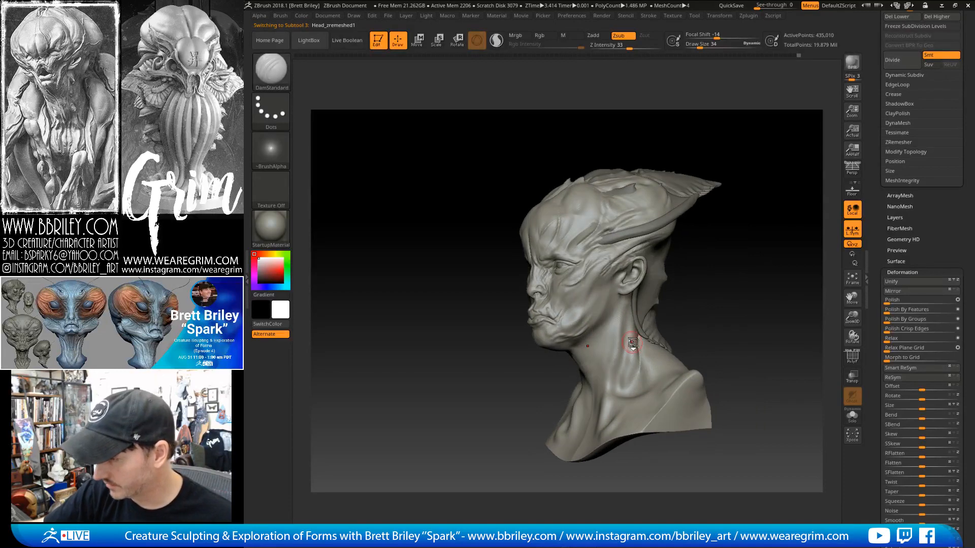
Build up the head's neck and nape around the shell with the Standard brush at size 16 and the Clay brush at size 25.
key(b)
key(s)
key(t)
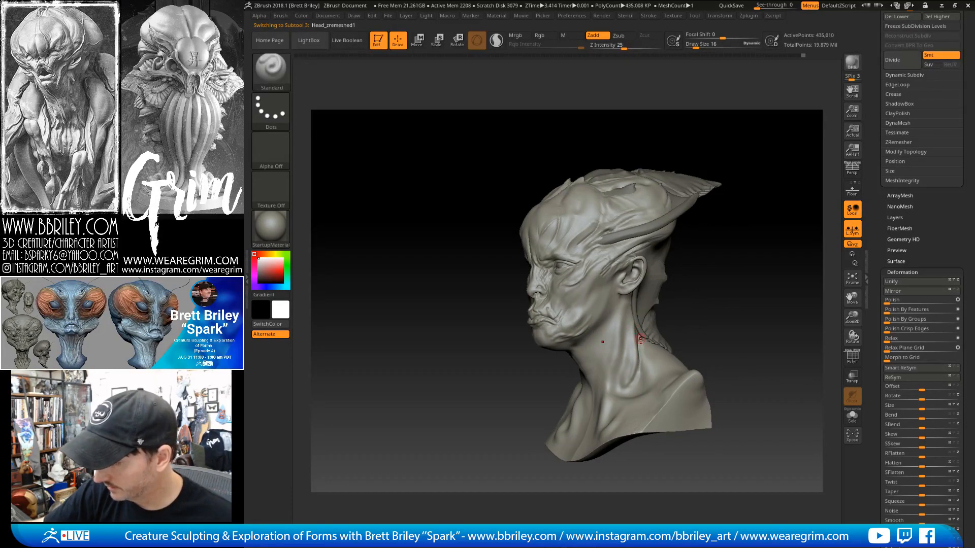
mouse_move(654, 325)
right_down()
mouse_move(644, 348)
mouse_move(672, 354)
right_up()
key(b)
key(c)
key(l)
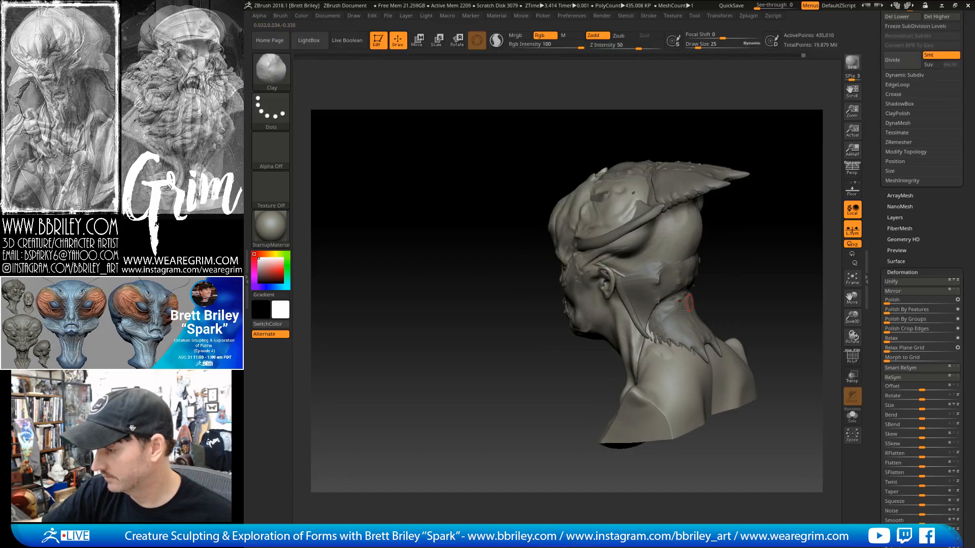
Select the duplicated shell, turn on transparency, and push its upper part up the back of the head with the Move brush at size 190.
alt+click(685, 320)
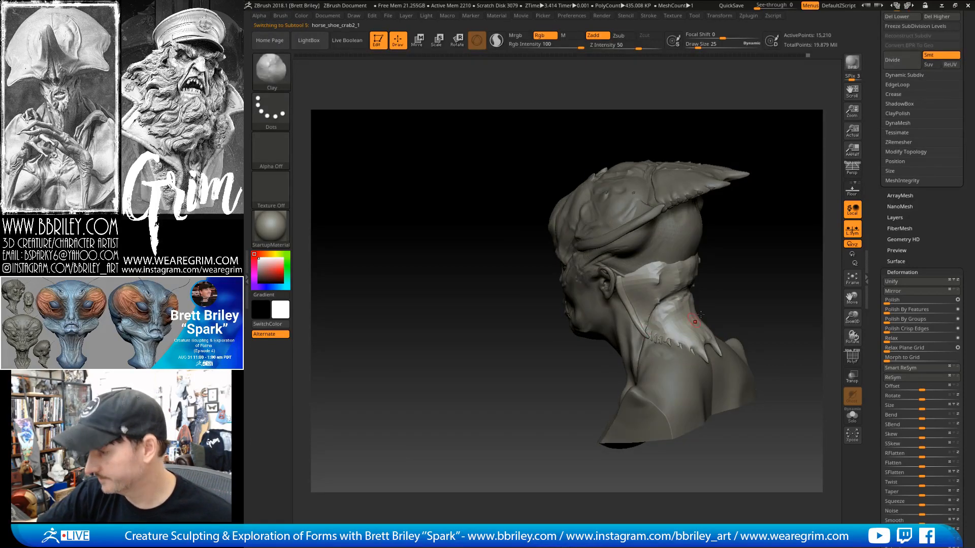
right_drag(699, 314, 693, 277)
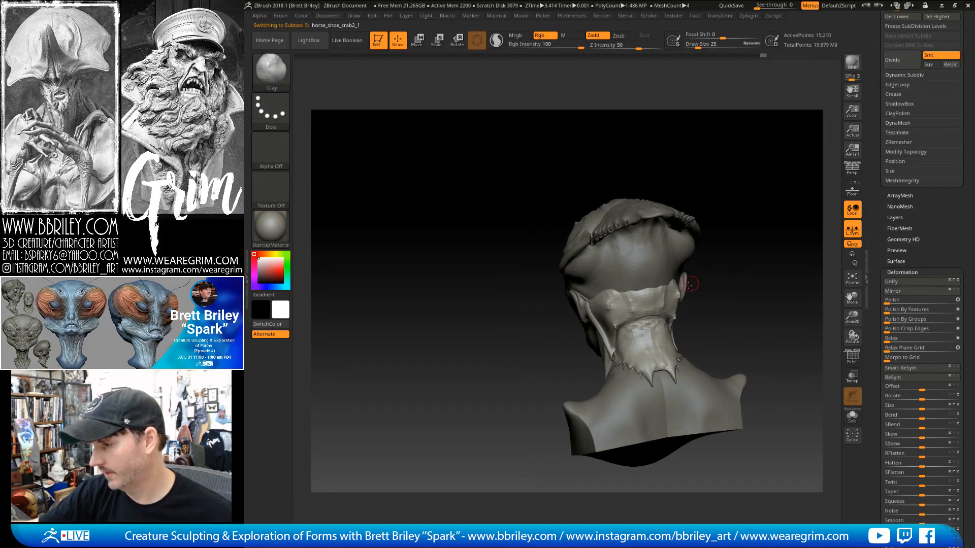
mouse_move(728, 246)
right_down()
mouse_move(759, 199)
mouse_move(709, 219)
right_up()
key(b)
key(m)
key(v)
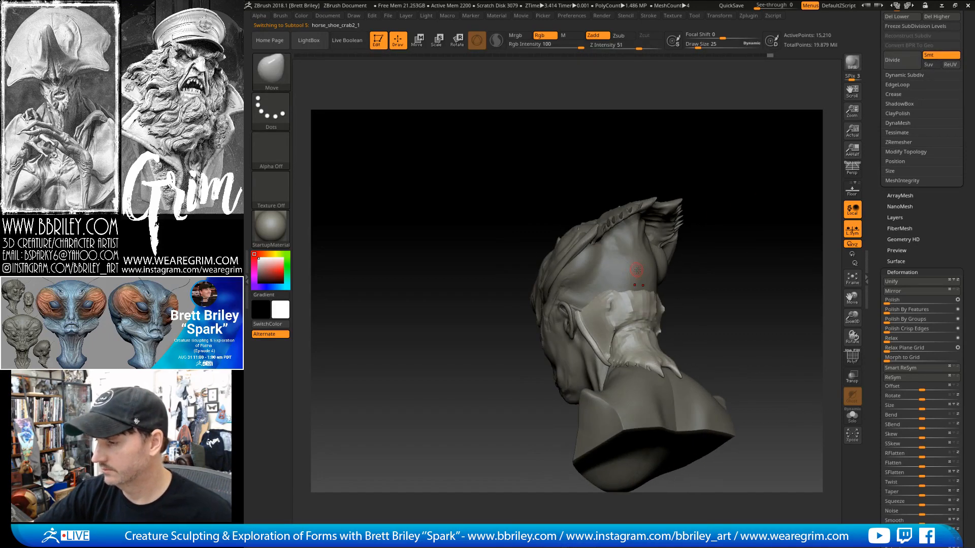
click(853, 379)
mouse_move(752, 314)
right_down()
mouse_move(701, 284)
mouse_move(729, 254)
right_up()
key(s)
drag(584, 288, 591, 280)
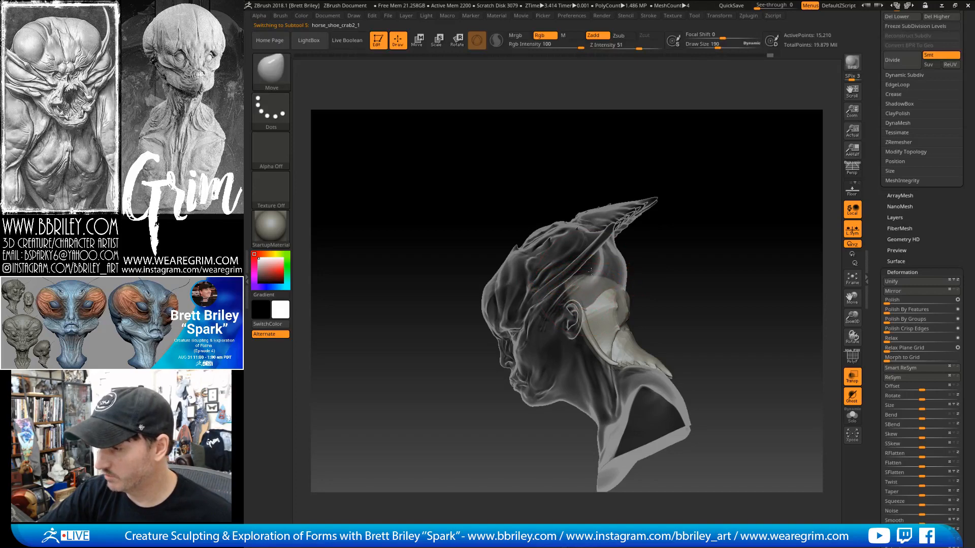
Spread the shell's upper part evenly over the back of the skull with the Move brush at sizes 158 and 174.
right_drag(711, 264, 692, 212)
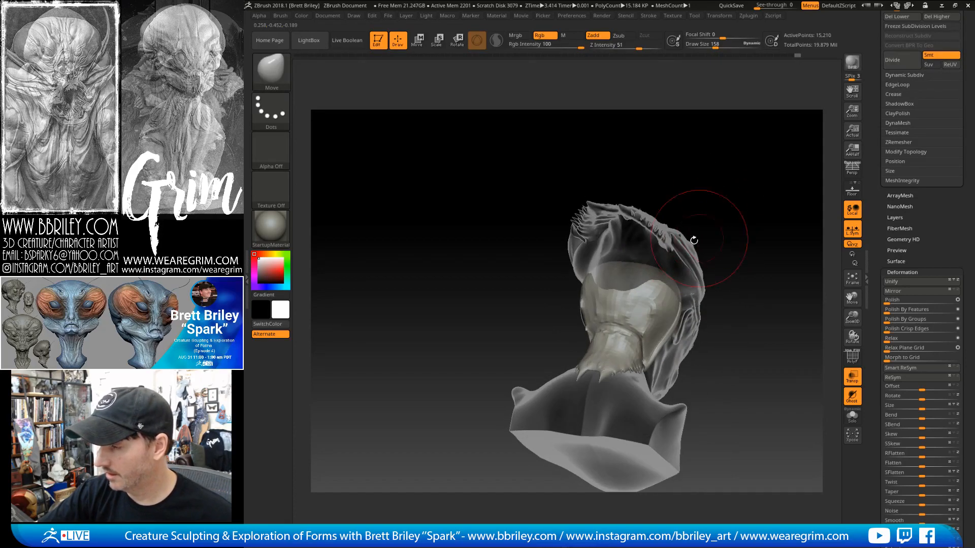
shift+right_drag(674, 281, 679, 232)
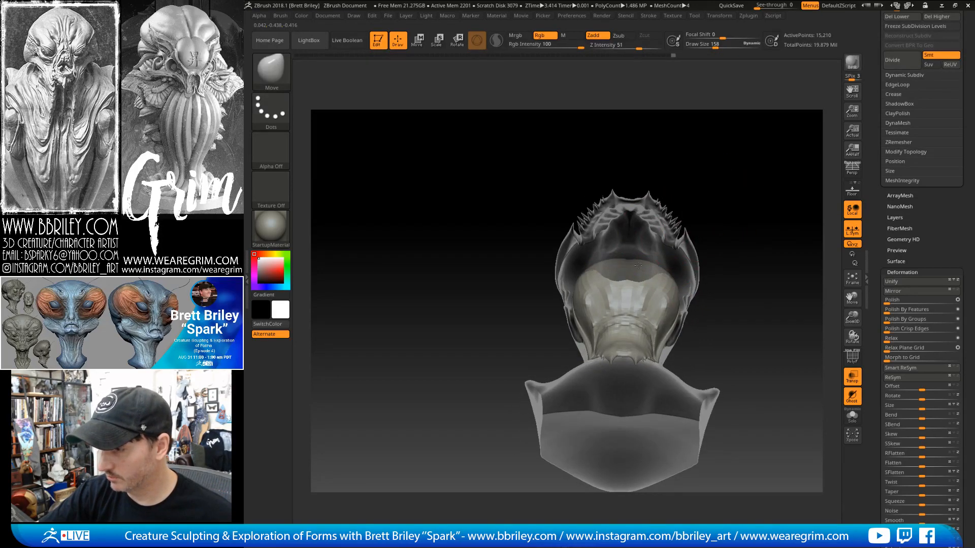
right_drag(728, 207, 678, 289)
right_drag(713, 235, 668, 314)
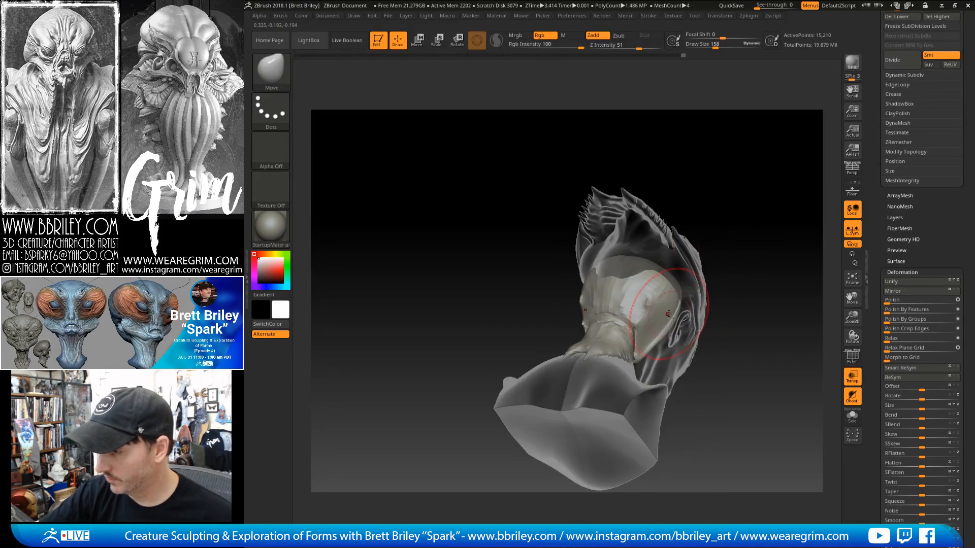
right_drag(717, 230, 620, 291)
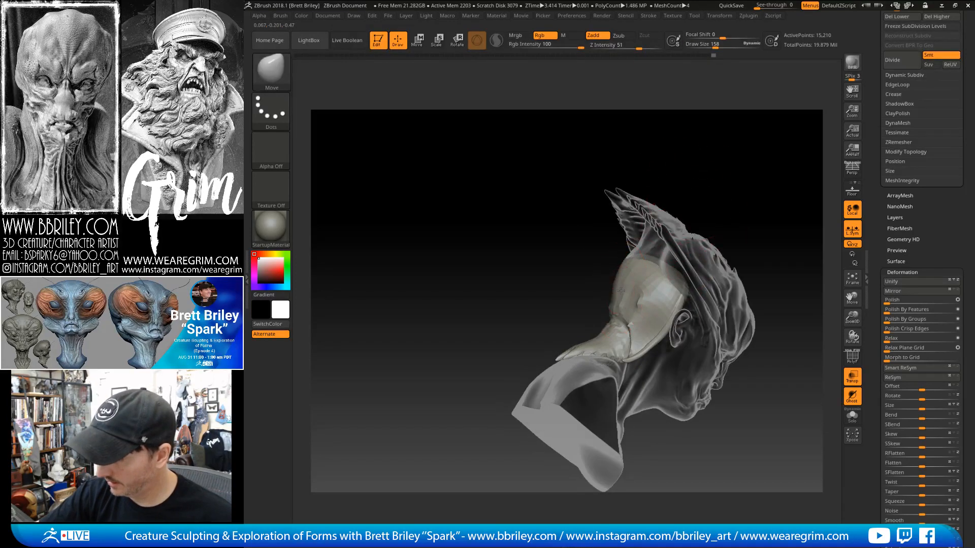
mouse_move(692, 219)
right_down()
mouse_move(760, 196)
mouse_move(773, 211)
mouse_move(737, 215)
right_up()
key(s)
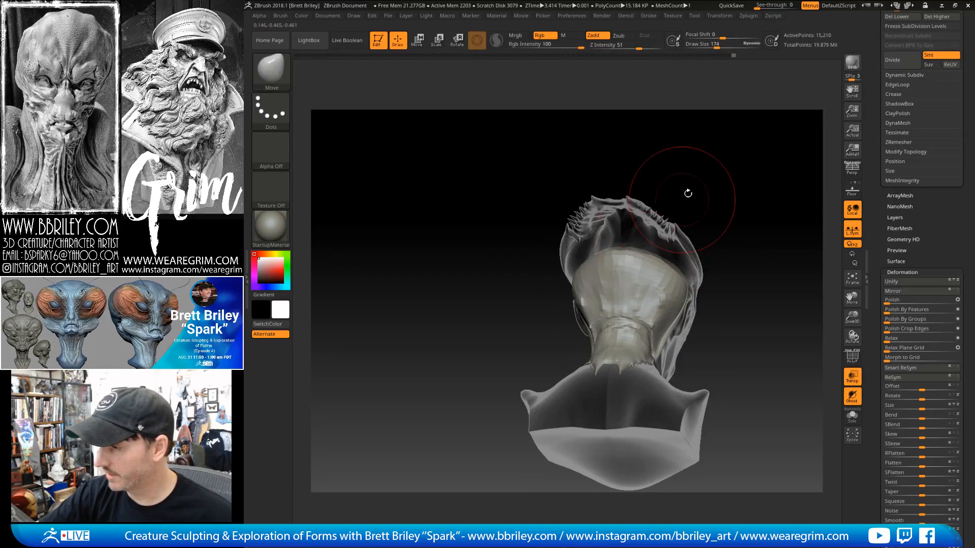
right_drag(688, 193, 670, 256)
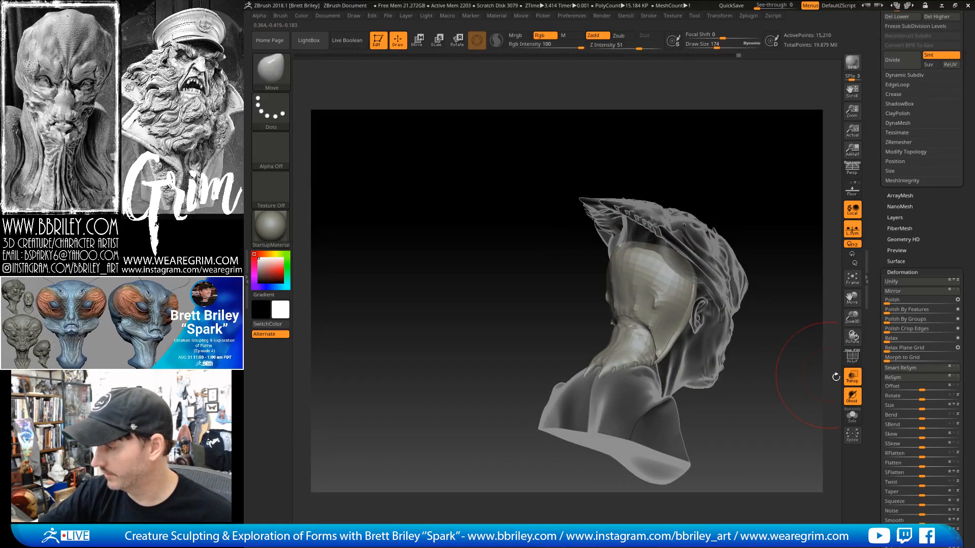
Turn off transparency and tune the shell's rear contour under the crown with the Move brush at sizes 75 and 72.
click(853, 377)
mouse_move(804, 318)
right_down()
mouse_move(813, 311)
mouse_move(793, 300)
right_up()
key(s)
drag(663, 297, 655, 296)
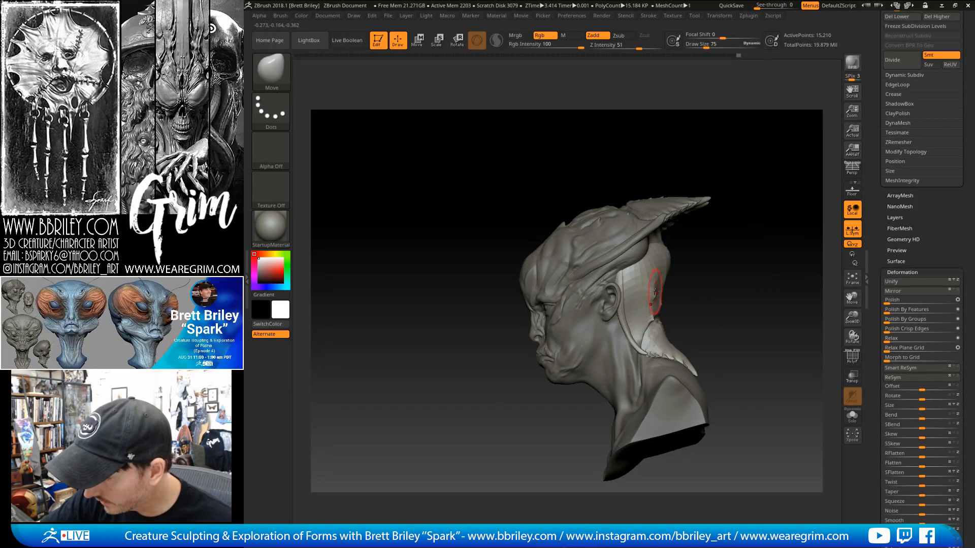
key(s)
right_drag(721, 261, 665, 269)
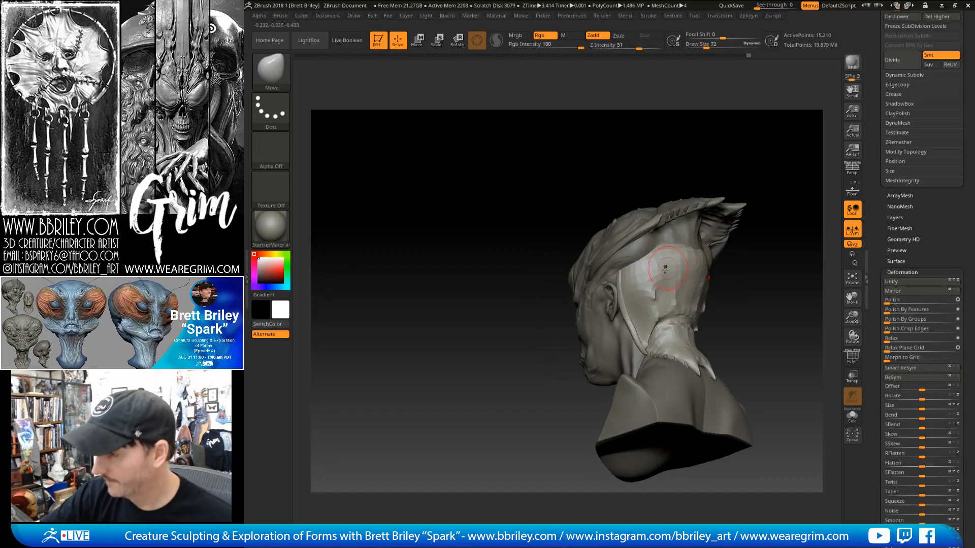
Carve creases into the shell's side surface behind the ear with the DamStandard brush, starting at size 59.
key(b)
key(d)
key(s)
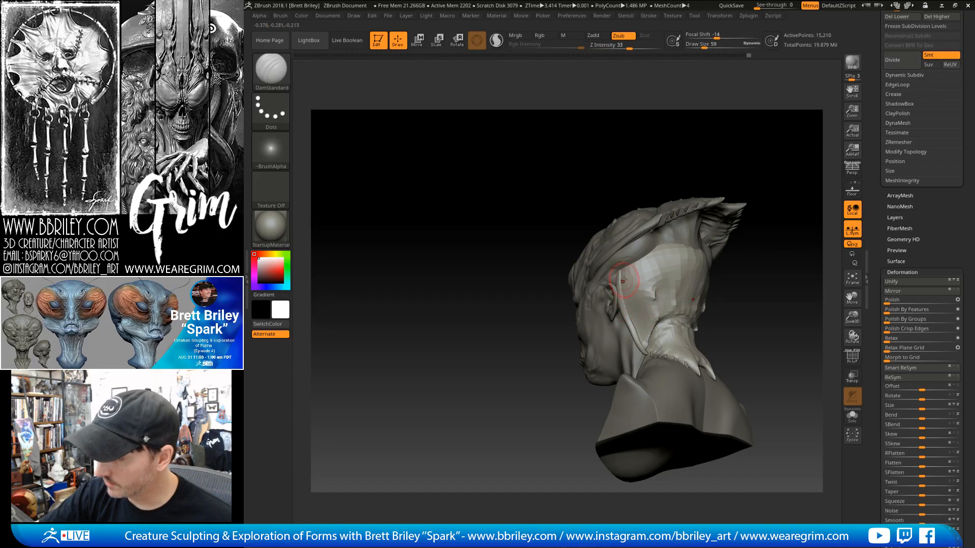
key(s)
drag(640, 323, 637, 323)
Raise forms on the shell's side behind the ear with the Standard brush at size 27, then adjust its edge with the Move brush.
right_drag(743, 193, 796, 195)
key(b)
key(s)
key(t)
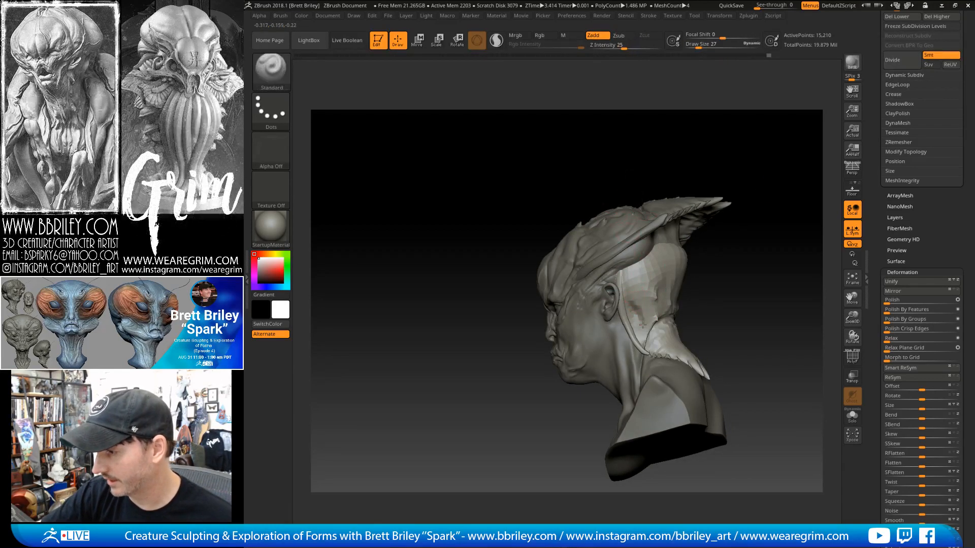
drag(717, 254, 758, 245)
key(b)
key(m)
key(v)
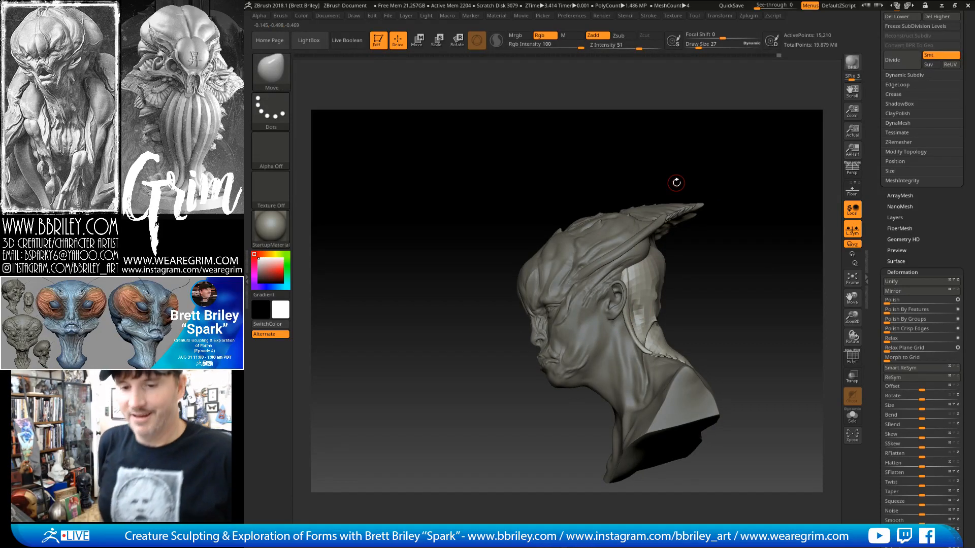
Raise the shell's subdivision level and sculpt finer ridges on its upper back with the Standard brush at size 10.
mouse_move(762, 200)
mouse_down()
mouse_move(752, 203)
mouse_move(766, 211)
mouse_move(754, 200)
mouse_move(765, 242)
mouse_move(735, 229)
mouse_up()
key(d)
key(d)
key(b)
key(s)
key(t)
key(s)
drag(652, 289, 645, 289)
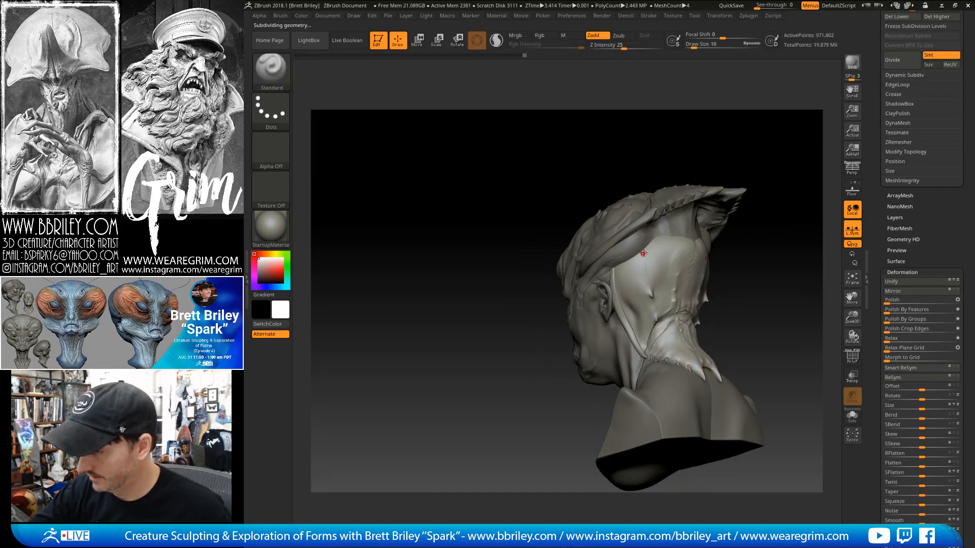
Adjust the contour of the shell's upper back with the Move brush at size 18.
mouse_move(652, 297)
right_down()
mouse_move(691, 301)
mouse_move(675, 307)
right_up()
key(b)
key(m)
key(v)
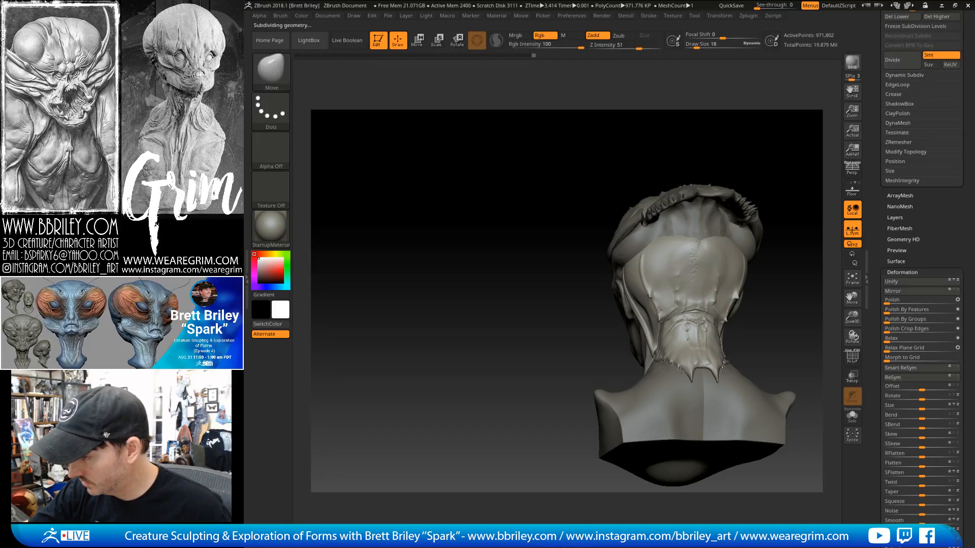
drag(773, 163, 679, 263)
Smooth the center of the shell's back and its neck plate at brush size 41, with the Standard brush active.
key(b)
key(s)
key(t)
mouse_move(782, 167)
shift+mouse_down()
mouse_move(799, 159)
mouse_move(675, 261)
shift+mouse_up()
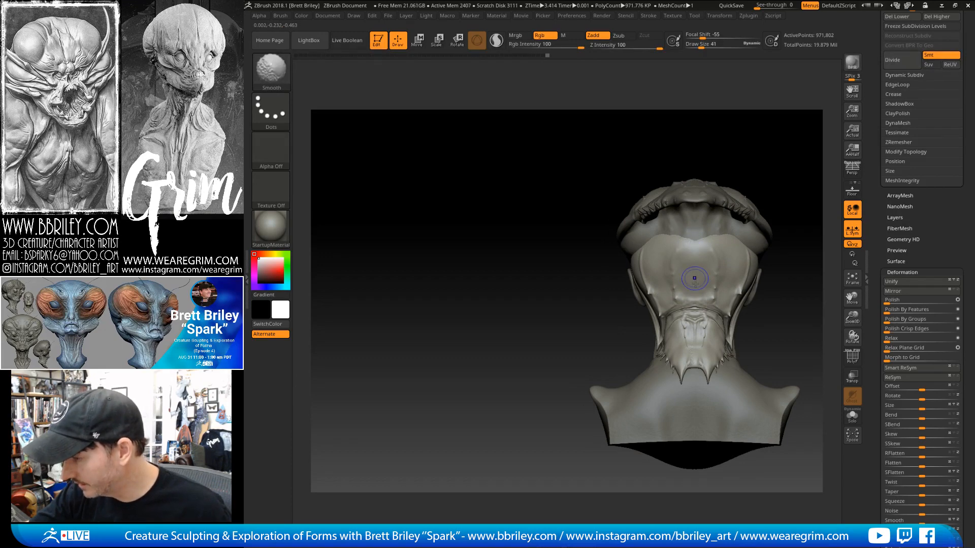
alt+drag(794, 165, 726, 201)
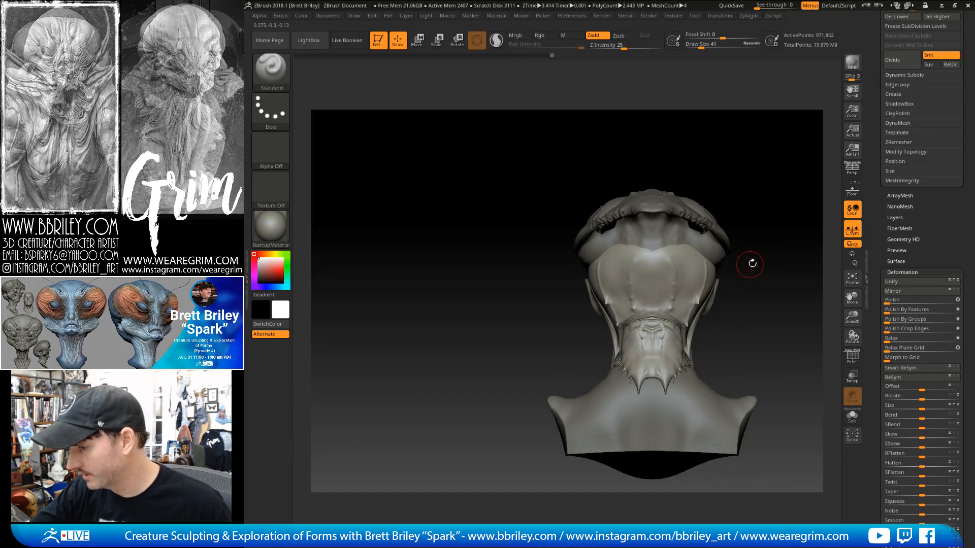
shift+drag(810, 261, 648, 350)
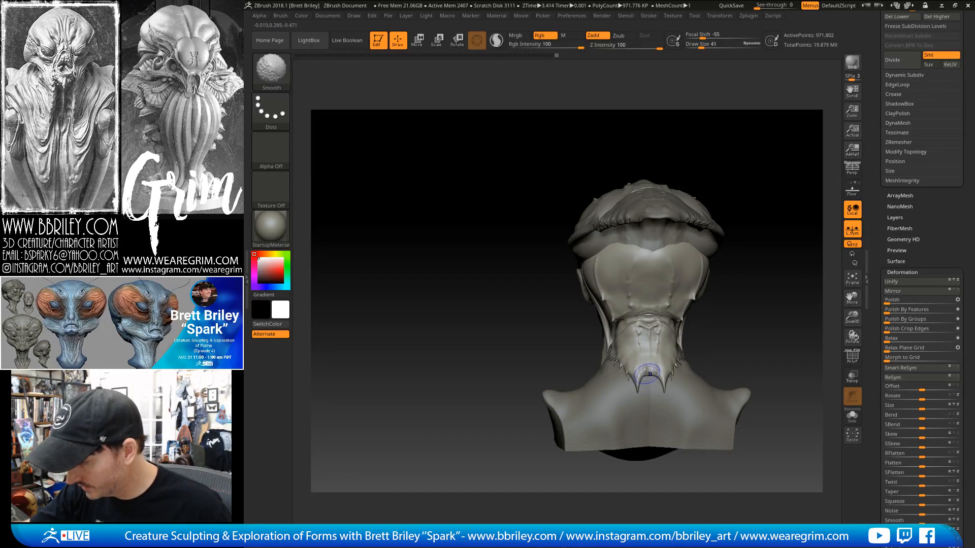
Carve creases into the side of the shell's neck plate with the DamStandard brush at intensity 15 and sizes 18 and 16.
mouse_move(737, 305)
mouse_down()
mouse_move(776, 257)
mouse_move(776, 268)
mouse_move(799, 267)
mouse_move(771, 277)
mouse_move(607, 273)
mouse_up()
key(b)
key(d)
key(s)
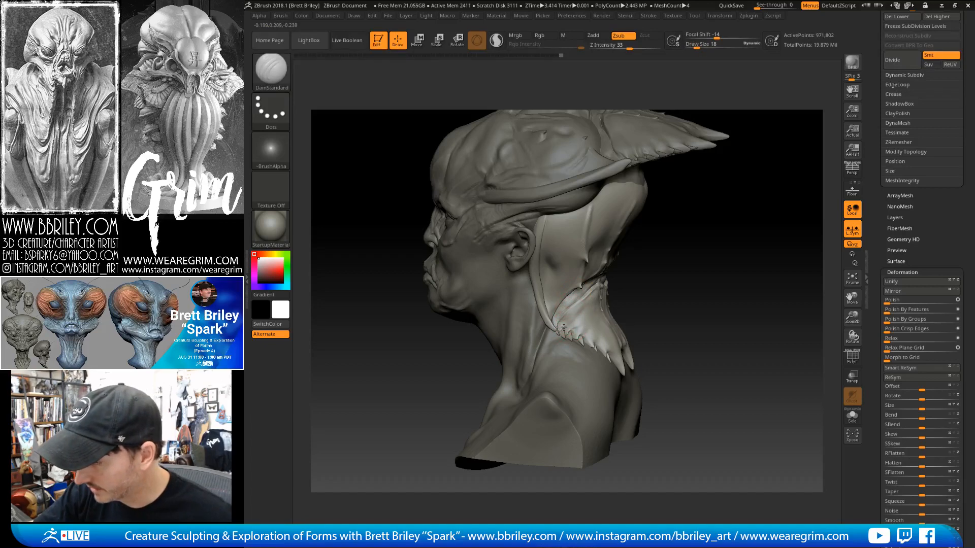
drag(629, 47, 616, 46)
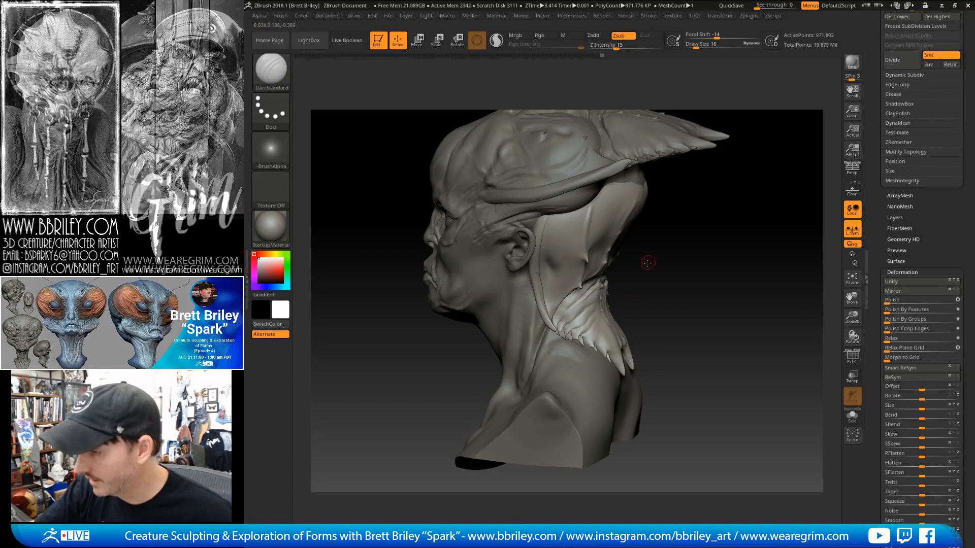
mouse_move(647, 261)
mouse_down()
mouse_move(637, 272)
mouse_move(657, 259)
mouse_move(646, 265)
mouse_up()
Raise fine ridges on the side and back of the shell's neck plate with the Standard brush at size 6.
key(b)
key(s)
key(t)
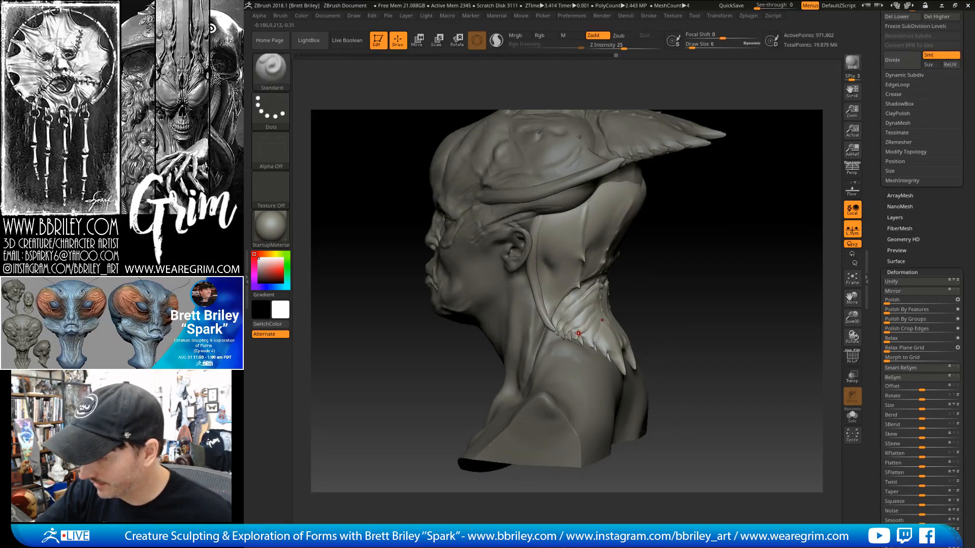
drag(595, 317, 596, 336)
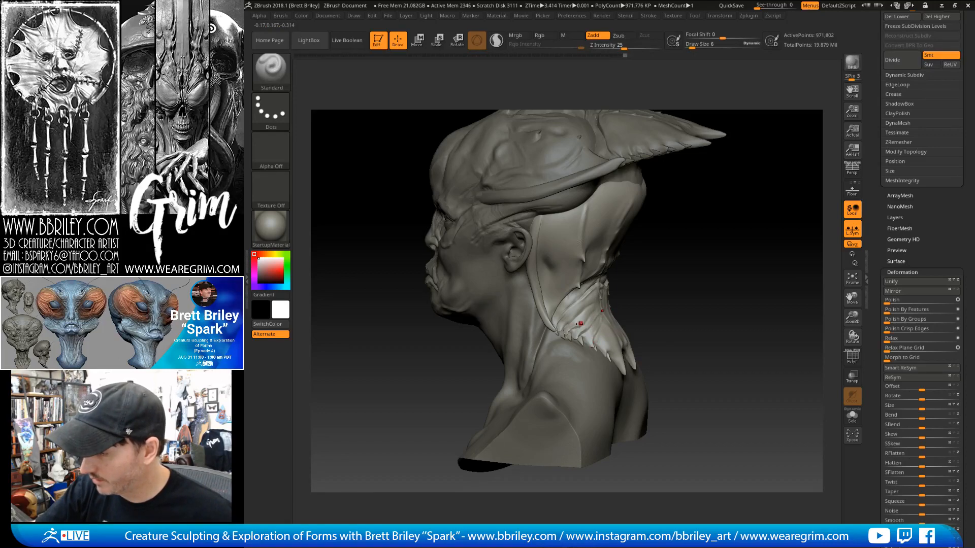
drag(589, 315, 591, 328)
mouse_move(677, 249)
mouse_down()
mouse_move(769, 229)
mouse_move(742, 240)
mouse_up()
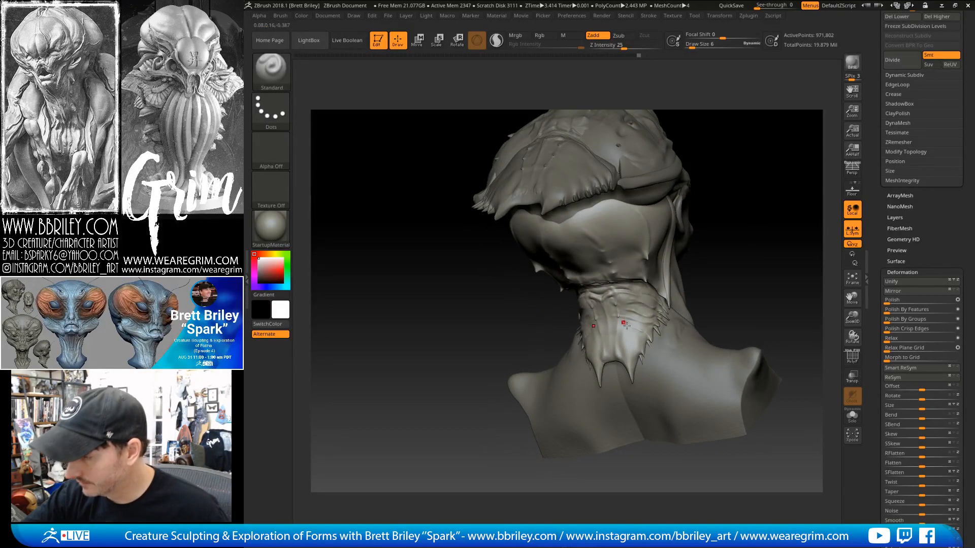
drag(642, 330, 631, 333)
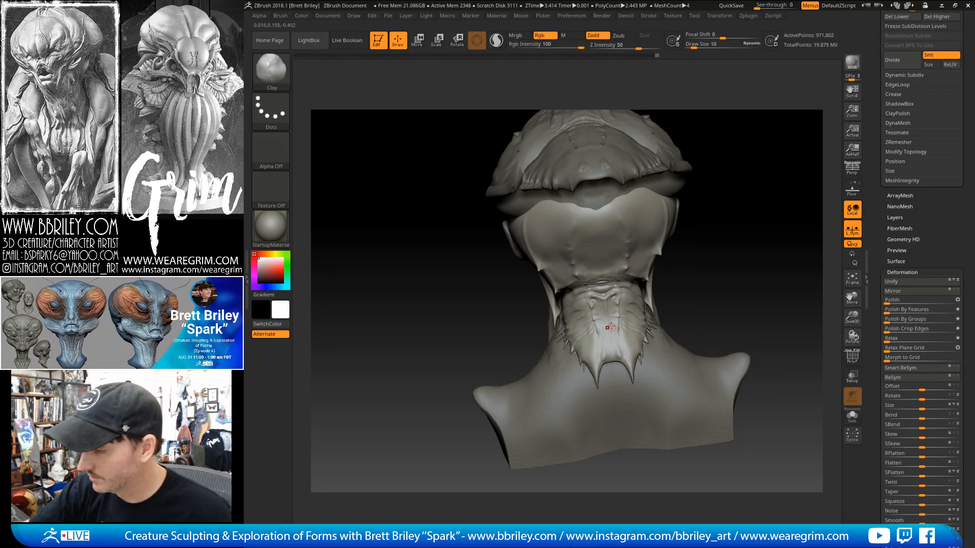
Build up the center of the neck plate with the Clay brush, then cut creases into it with DamStandard at size 10.
drag(613, 313, 613, 326)
key(b)
key(d)
key(s)
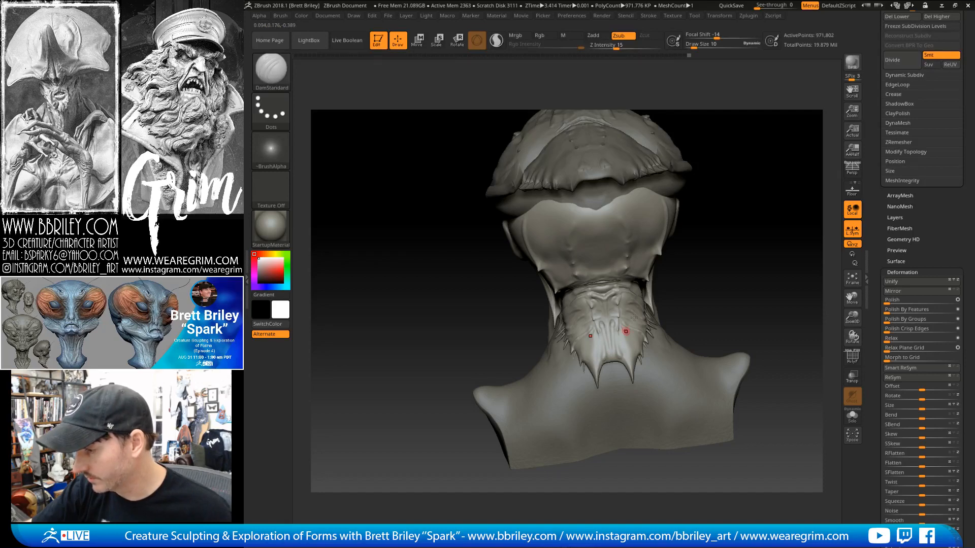
right_drag(634, 318, 617, 337)
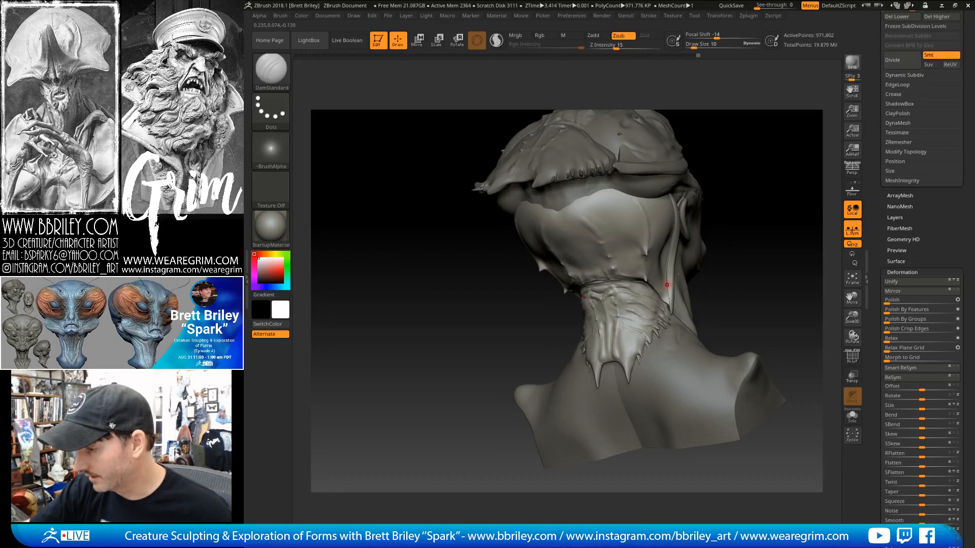
right_drag(678, 277, 626, 325)
key(shift)
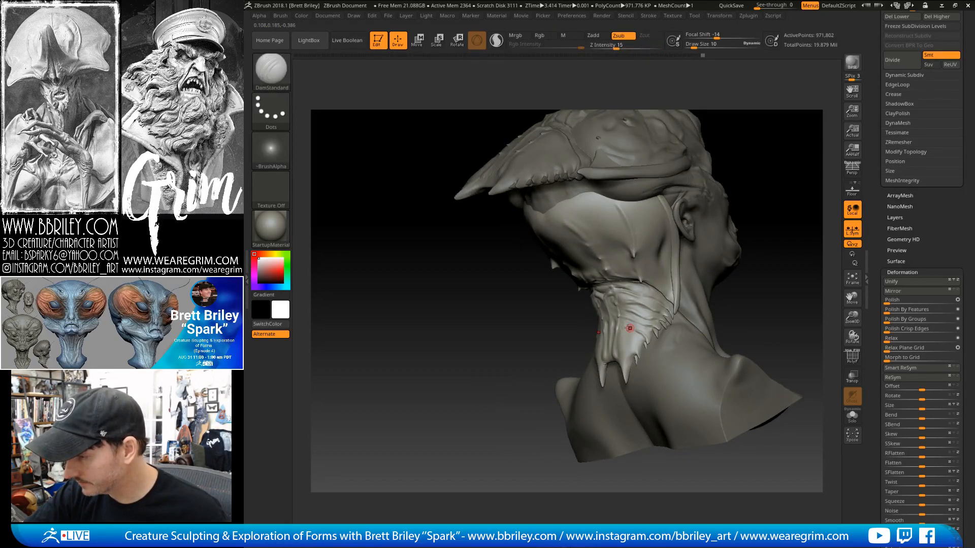
Raise small ridges across the side of the neck plate with the Standard brush at size 8.
right_drag(705, 212, 681, 249)
key(b)
key(s)
key(t)
key(s)
click(655, 309)
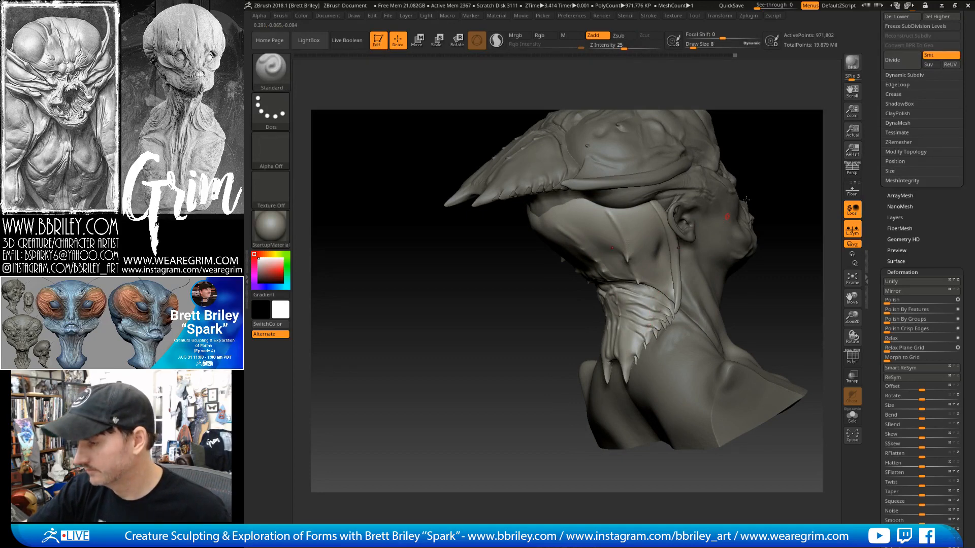
Adjust the form of the neck plate with the Move brush at size 39.
mouse_move(749, 197)
mouse_down()
mouse_move(809, 144)
mouse_move(788, 154)
mouse_up()
key(b)
key(m)
key(v)
key(s)
click(650, 306)
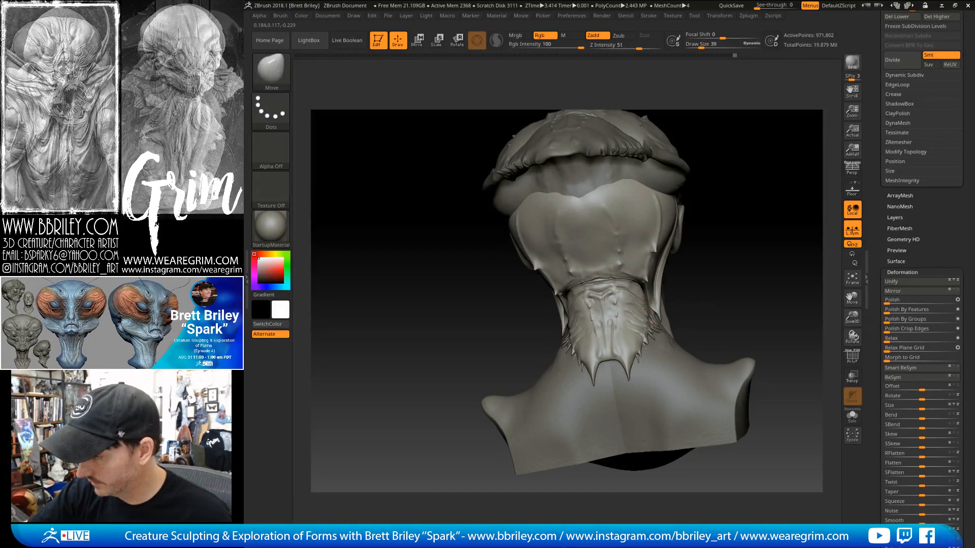
Raise forms on the shell's side behind the ear with the Standard brush at size 18, then smooth them.
mouse_move(803, 249)
mouse_down()
mouse_move(772, 218)
mouse_move(755, 212)
mouse_move(744, 222)
mouse_up()
key(b)
key(s)
key(t)
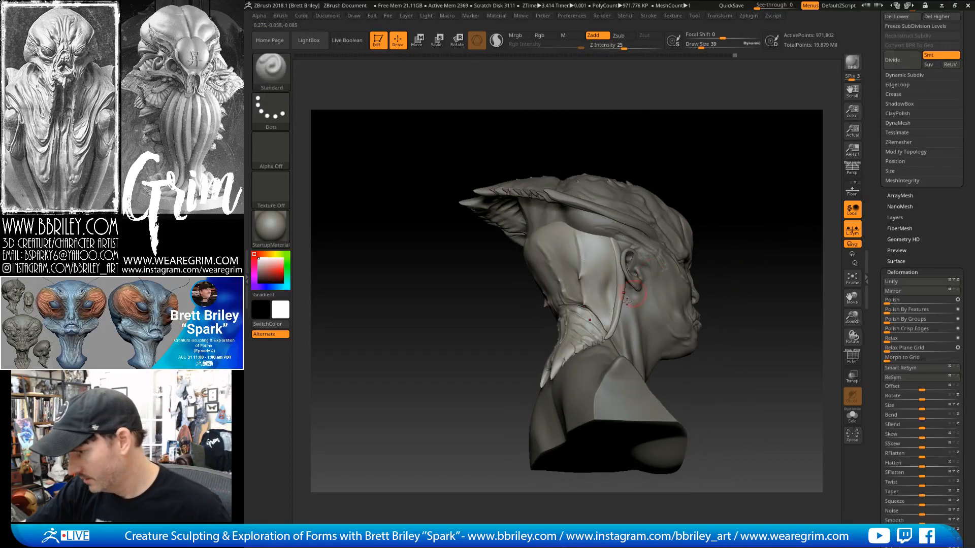
key(s)
click(616, 319)
key(s)
click(599, 308)
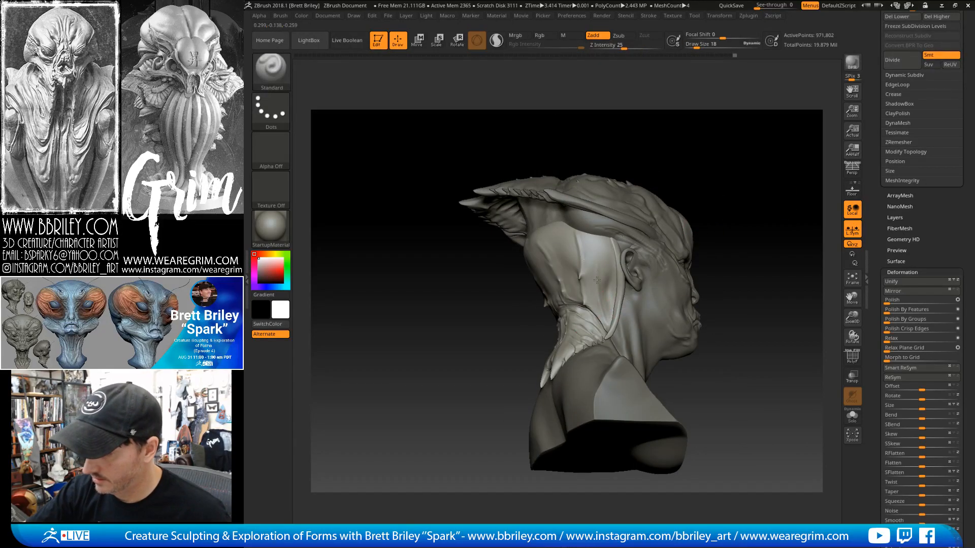
drag(597, 280, 604, 301)
drag(596, 252, 614, 295)
shift+drag(612, 297, 602, 270)
Select the head mesh and pull the side and back of the skull outward with the Move brush at sizes 111 and 98.
alt+drag(726, 178, 716, 161)
mouse_move(805, 155)
mouse_down()
mouse_move(761, 170)
mouse_move(810, 184)
mouse_move(738, 200)
mouse_move(716, 222)
mouse_up()
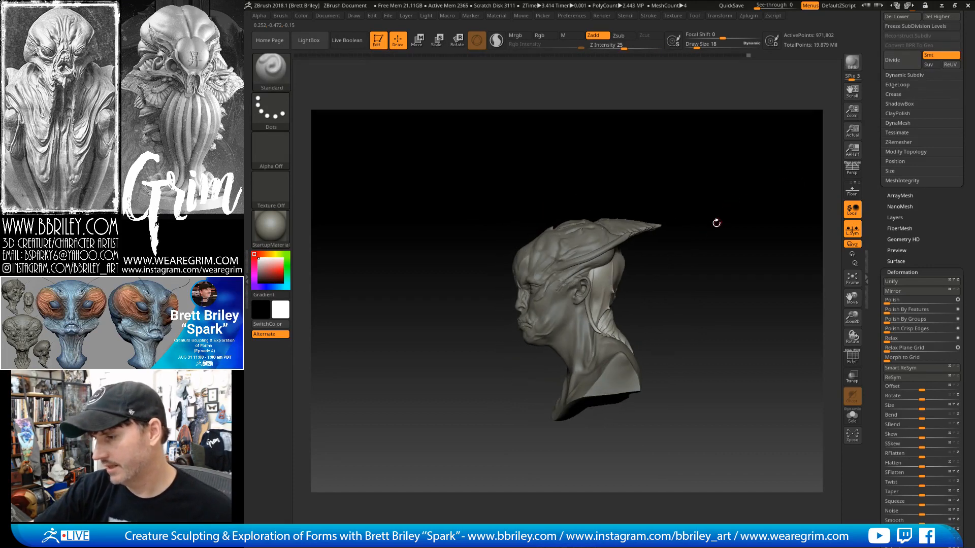
drag(655, 257, 670, 250)
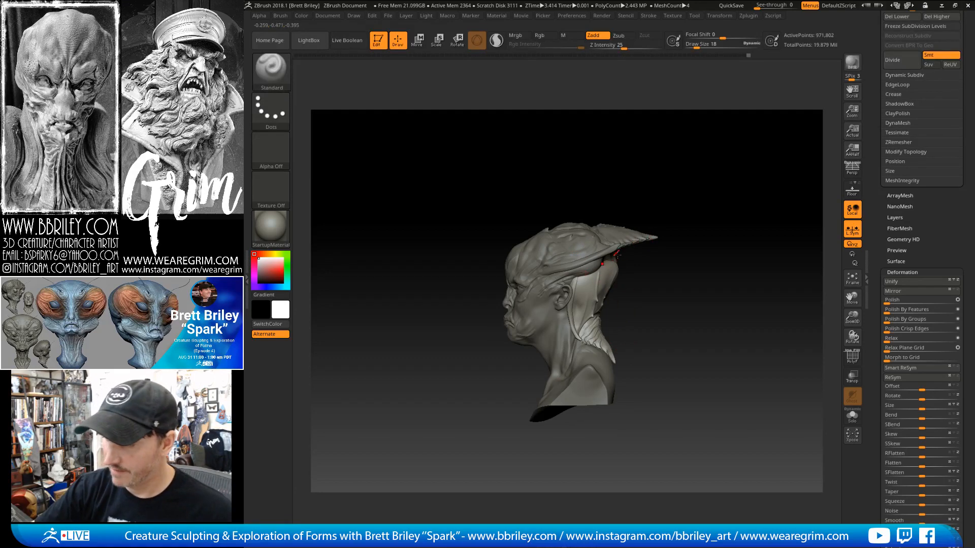
alt+click(595, 268)
key(b)
key(m)
key(v)
mouse_move(677, 274)
mouse_down()
mouse_move(652, 268)
mouse_move(594, 284)
mouse_up()
key(s)
key(s)
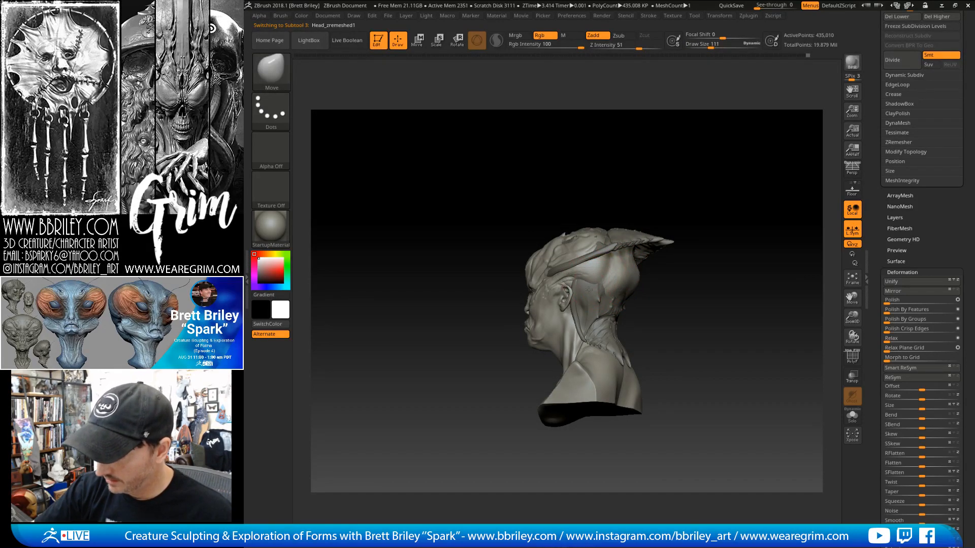
drag(681, 289, 692, 285)
key(s)
drag(590, 298, 585, 299)
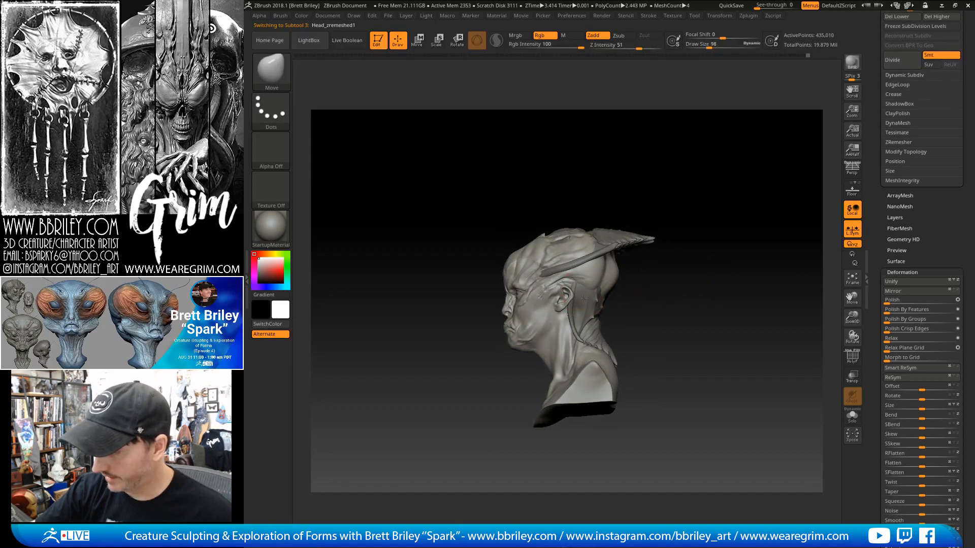
drag(646, 302, 680, 341)
Reshape the ear and the area directly behind it with the Move brush at sizes 39 and 36.
key(s)
drag(567, 301, 569, 303)
key(bracketleft)
key(bracketleft)
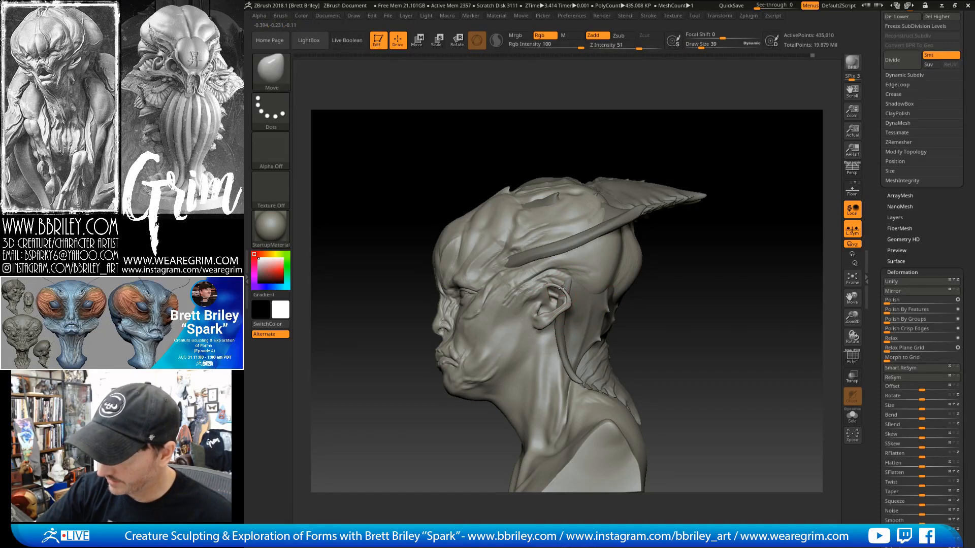
key(s)
drag(568, 305, 564, 305)
drag(570, 305, 574, 307)
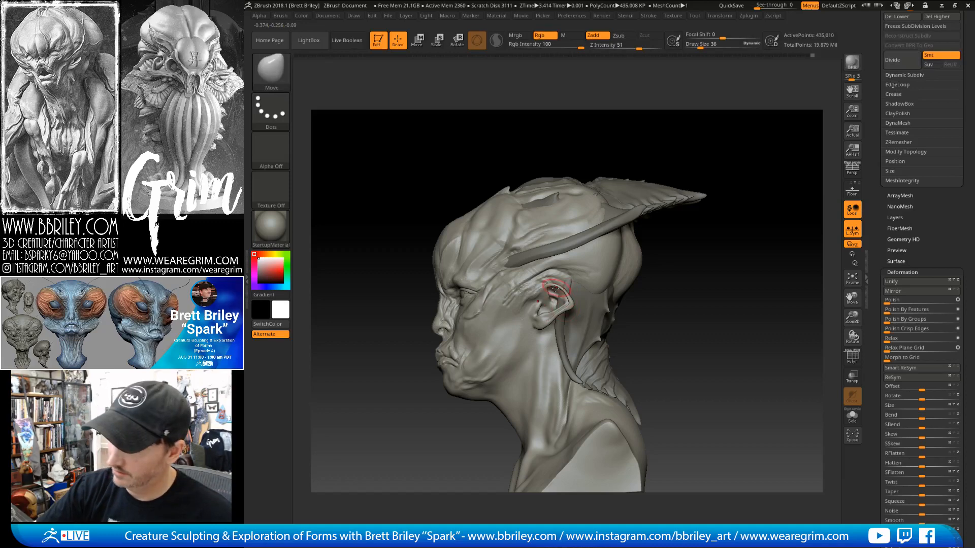
Refine the ear and the skull surface behind it with the Move brush at sizes 29, 32 and 50.
key(bracketleft)
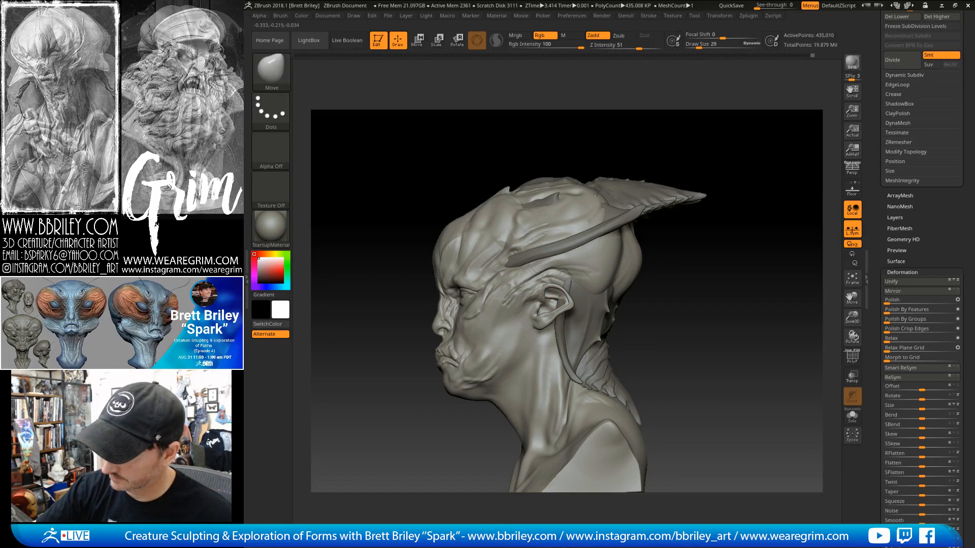
key(bracketright)
key(bracketright)
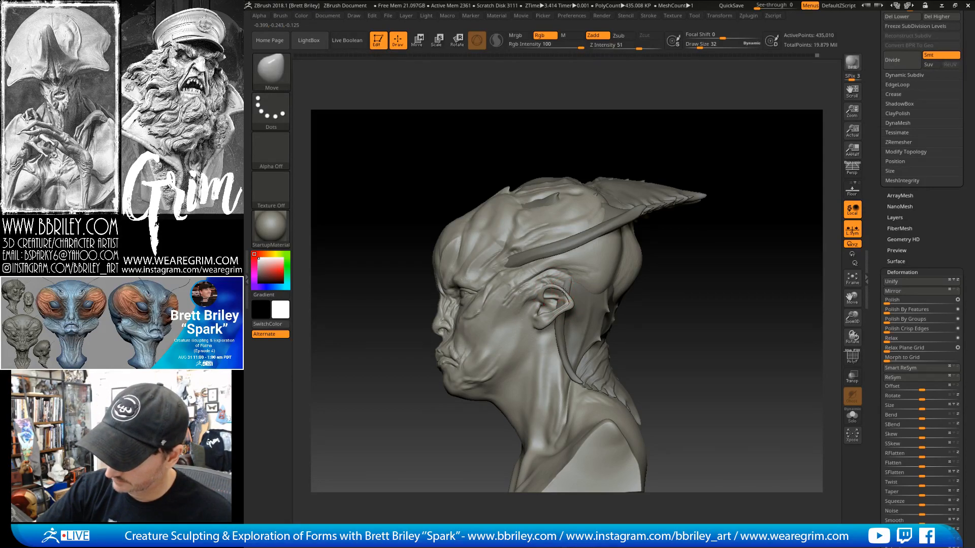
drag(711, 302, 652, 304)
key(bracketright)
key(bracketright)
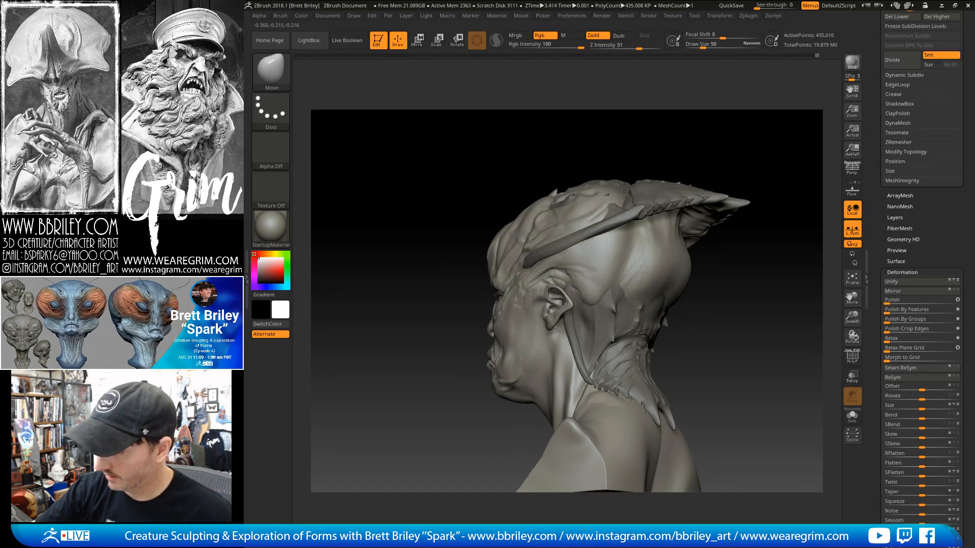
drag(743, 277, 630, 276)
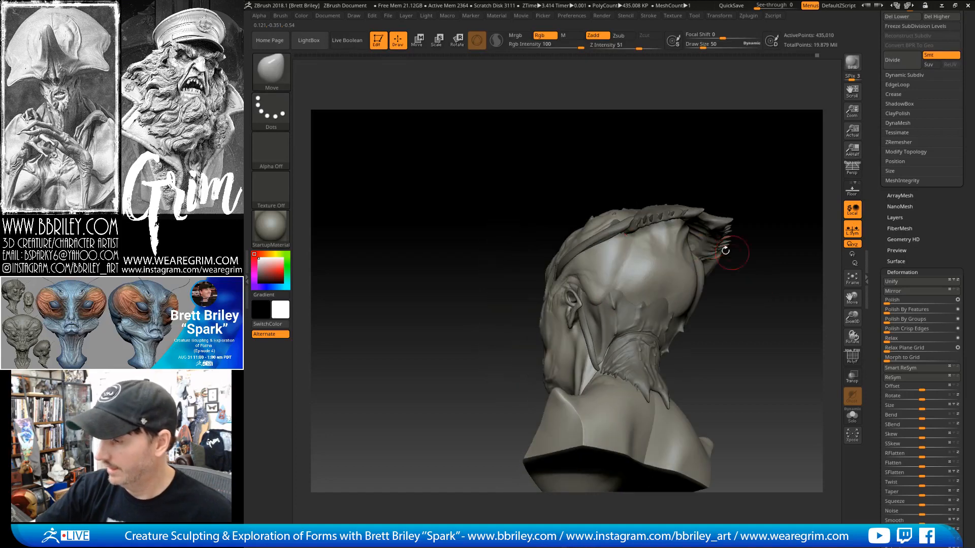
Carve the back of the skull beneath the crown with DamStandard, then raise forms there with the Standard brush, both at size 25.
key(b)
key(d)
key(s)
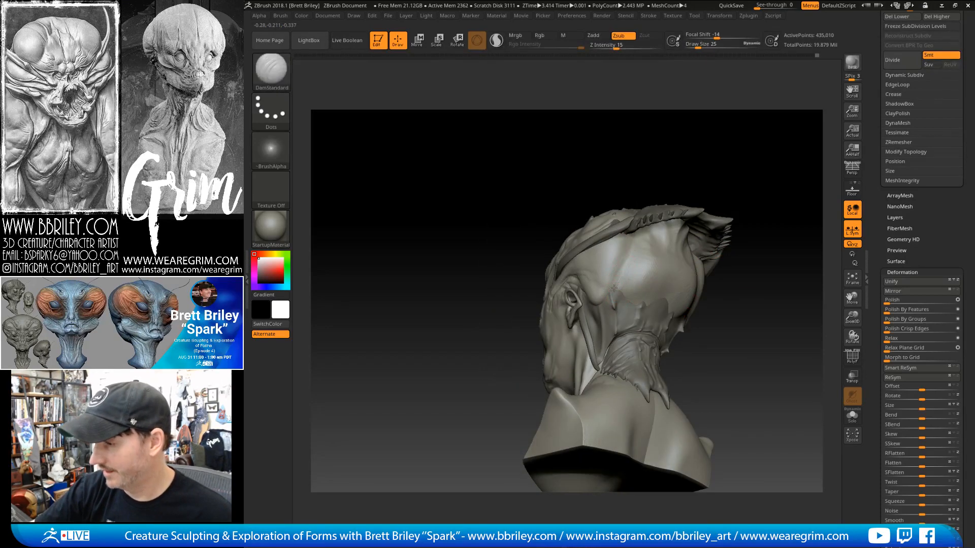
key(b)
key(s)
key(t)
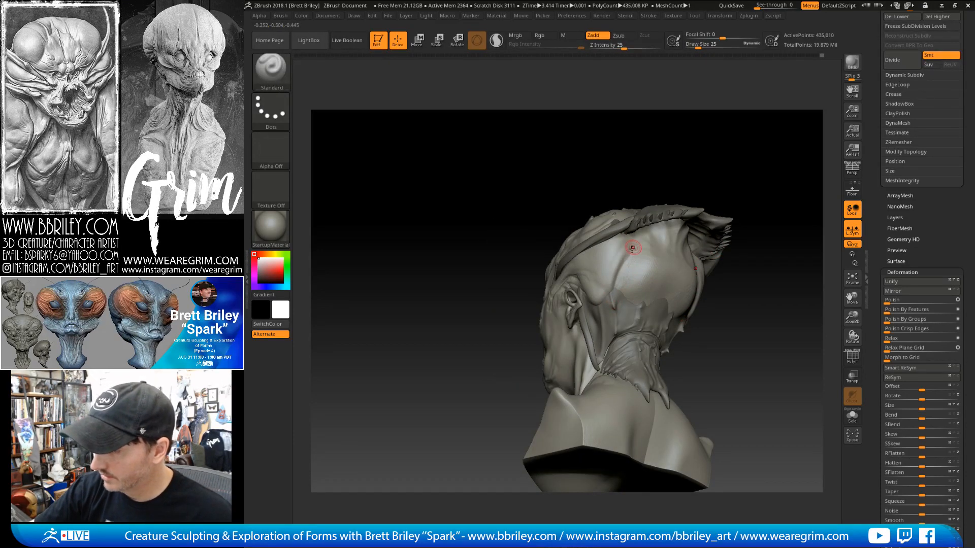
drag(761, 260, 675, 233)
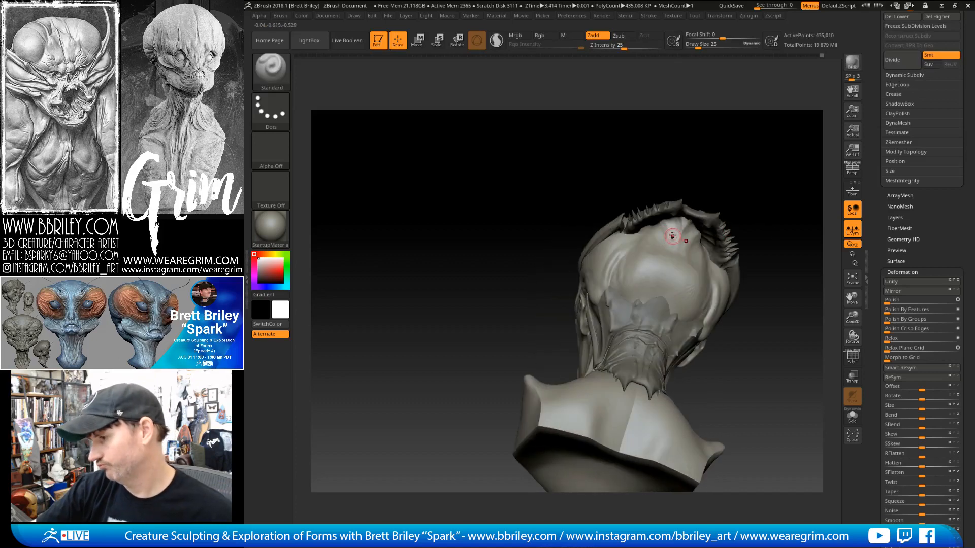
Adjust the skull's rear and side contours beneath the crown with the Move brush, reducing it to size 36.
mouse_move(726, 180)
mouse_down()
mouse_move(779, 207)
mouse_move(770, 201)
mouse_up()
key(b)
key(m)
key(v)
key(s)
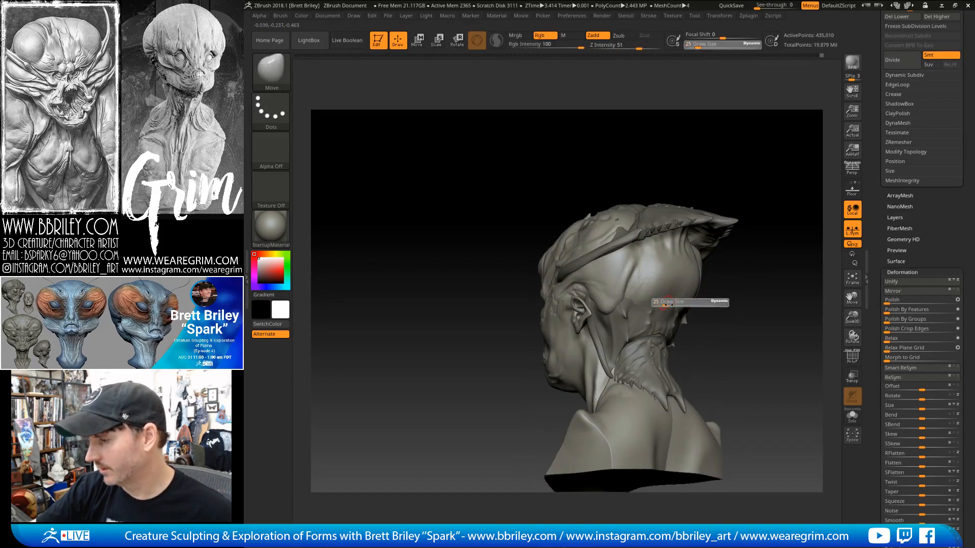
mouse_move(663, 303)
mouse_down()
mouse_move(676, 304)
mouse_move(673, 319)
mouse_move(761, 319)
mouse_move(807, 298)
mouse_move(758, 322)
mouse_move(810, 317)
mouse_up()
key(s)
click(663, 325)
alt+drag(787, 309, 641, 279)
Carve creases into the head behind the ear with the DamStandard brush at sizes 36 and 23.
key(b)
key(d)
key(s)
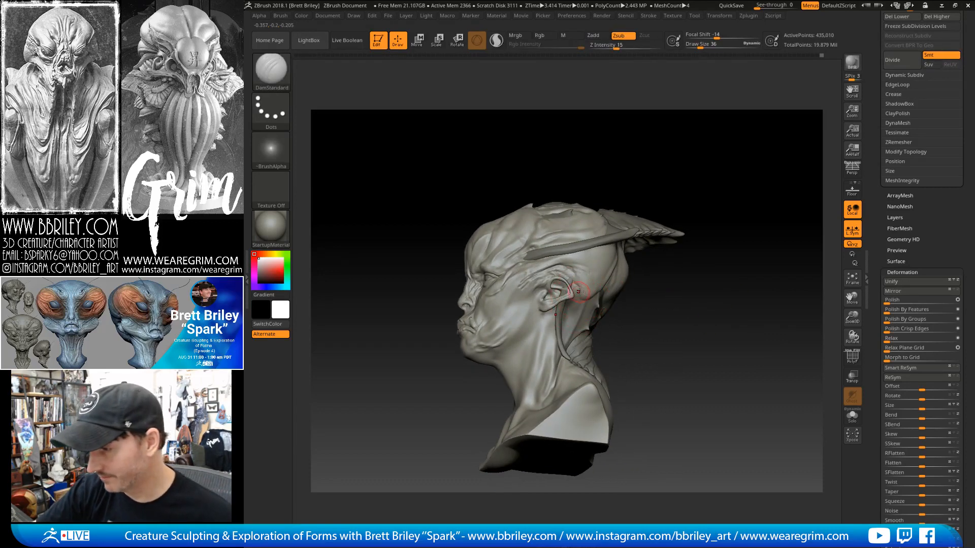
key(s)
drag(585, 297, 585, 298)
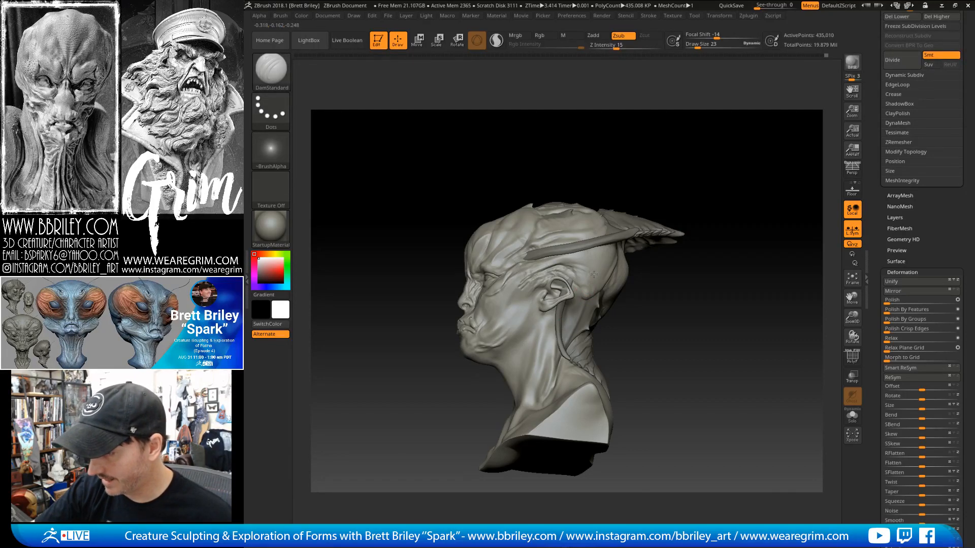
drag(706, 196, 674, 208)
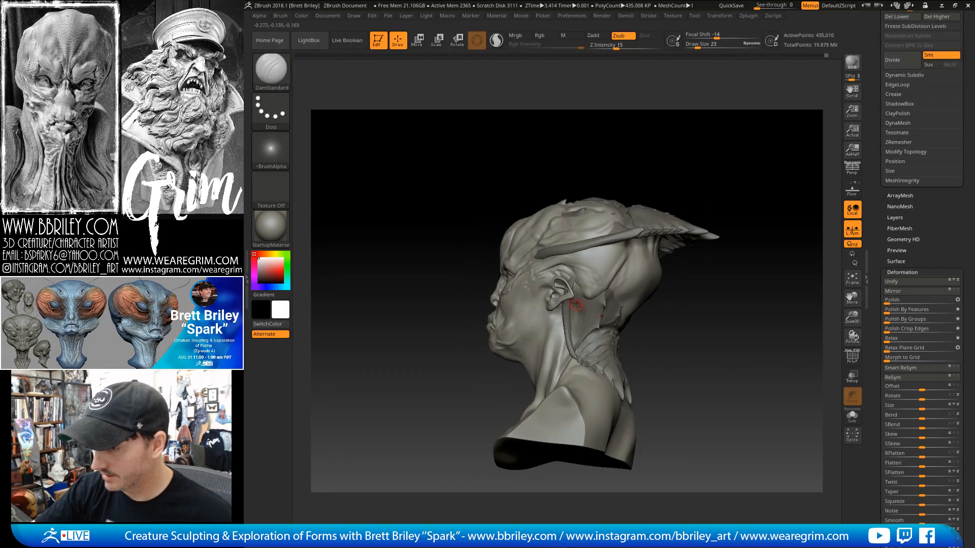
Select the horseshoe-crab neck shell and adjust its upper part behind the ear with the Move brush at sizes 62 and 44.
alt+click(576, 306)
key(b)
key(m)
key(v)
key(s)
drag(565, 288, 573, 290)
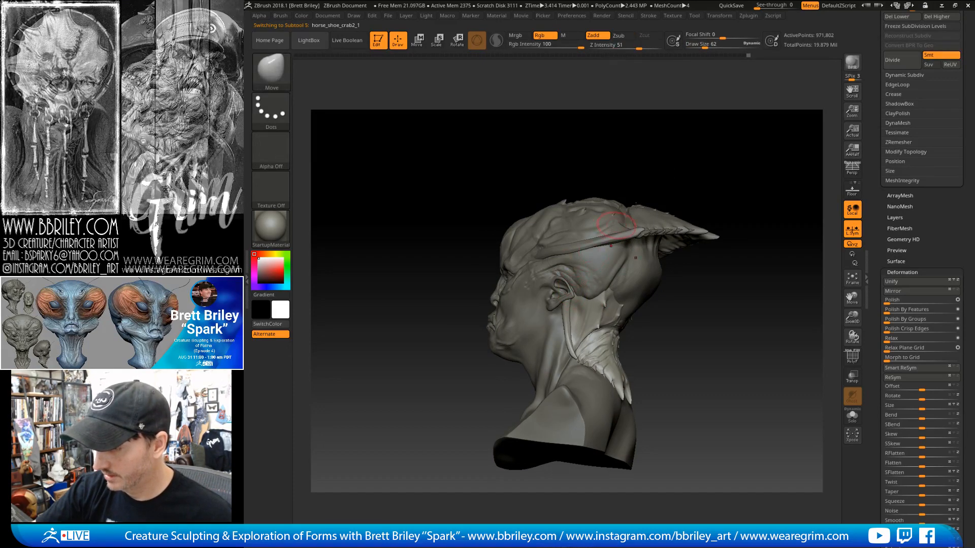
mouse_move(692, 153)
mouse_down()
mouse_move(725, 148)
mouse_move(636, 159)
mouse_up()
key(s)
click(562, 290)
Lower the neck shell by two subdivision levels and reshape its strip beneath the ear with the Move brush at size 27.
key(b)
key(t)
key(d)
key(b)
key(m)
key(v)
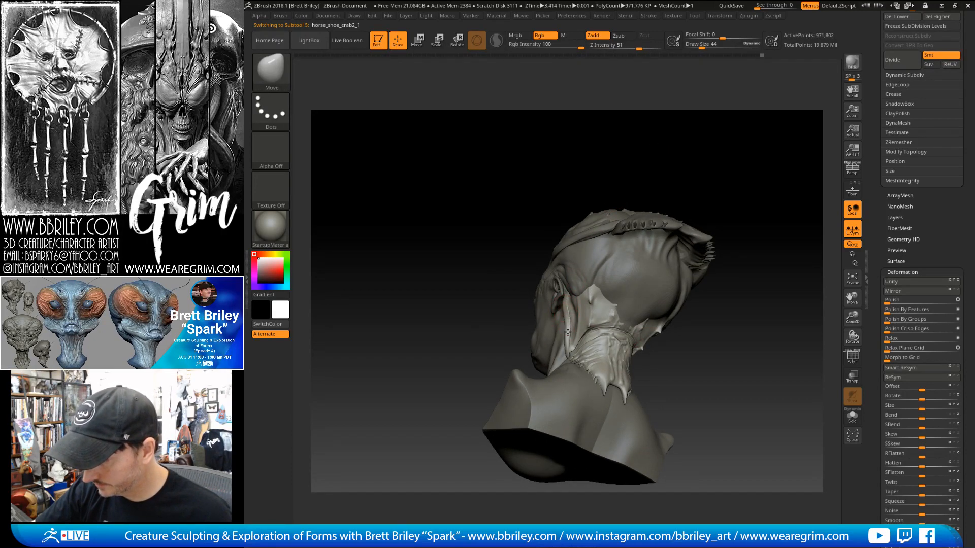
key(shift+d)
key(shift+d)
key(s)
drag(571, 319, 567, 318)
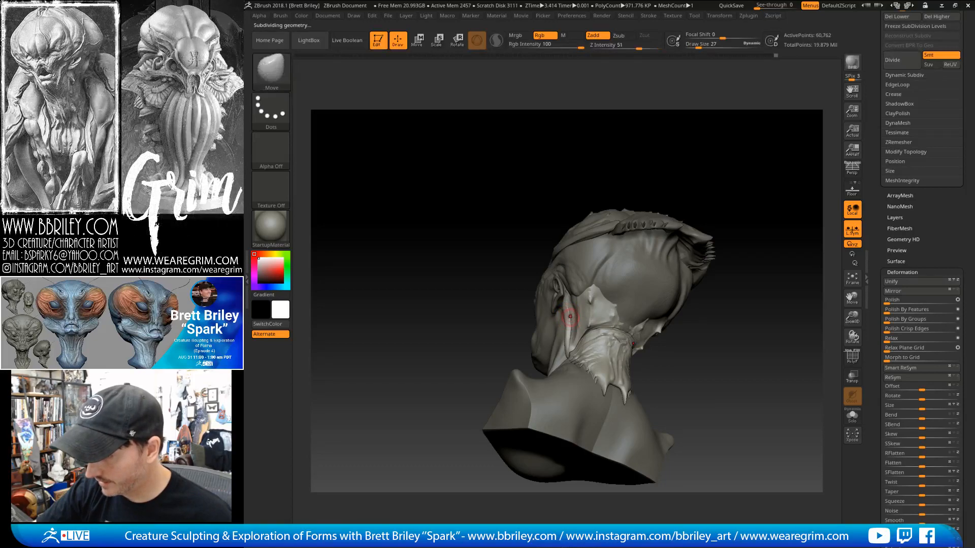
key(shift)
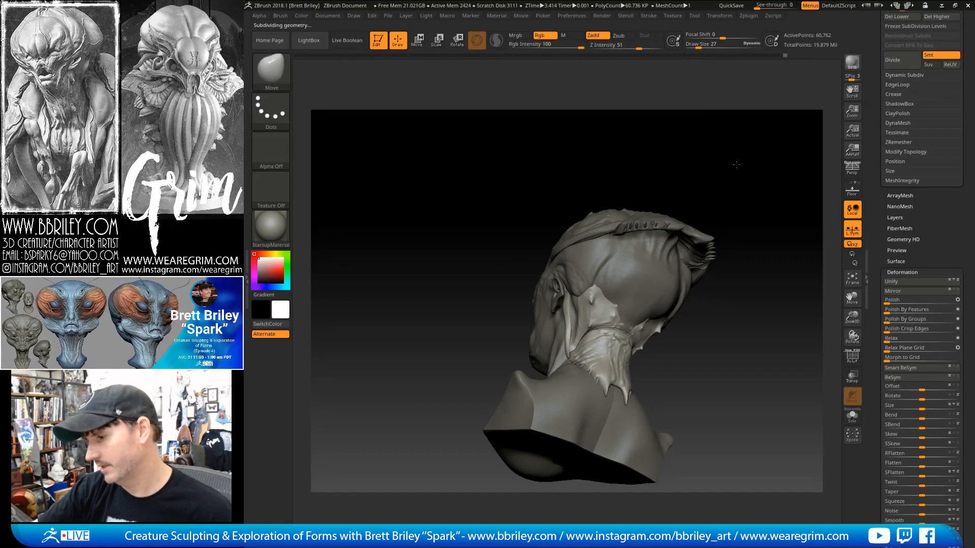
drag(627, 189, 746, 189)
Carve the neck shell's upper area behind the ear with the DamStandard brush at size 18.
key(b)
key(d)
key(s)
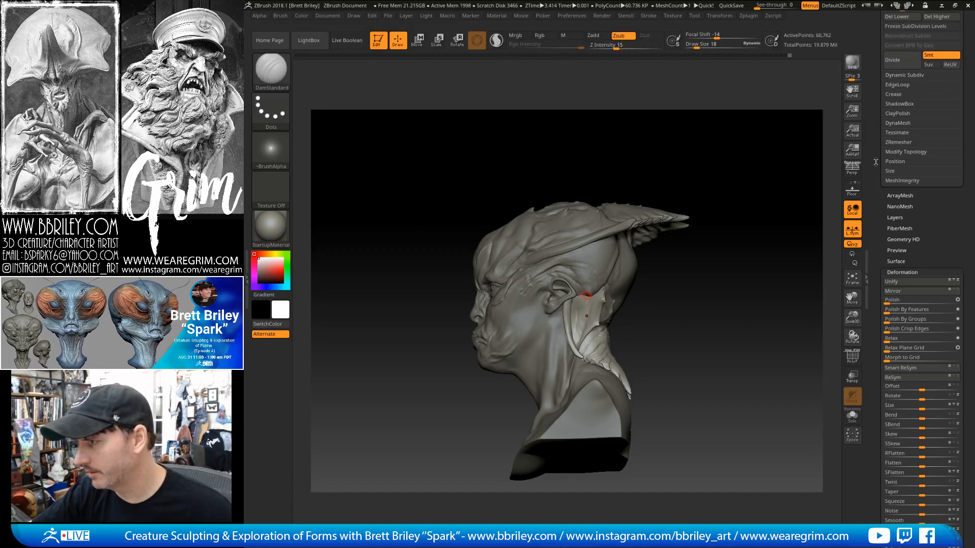
scroll(875, 162, up, 10)
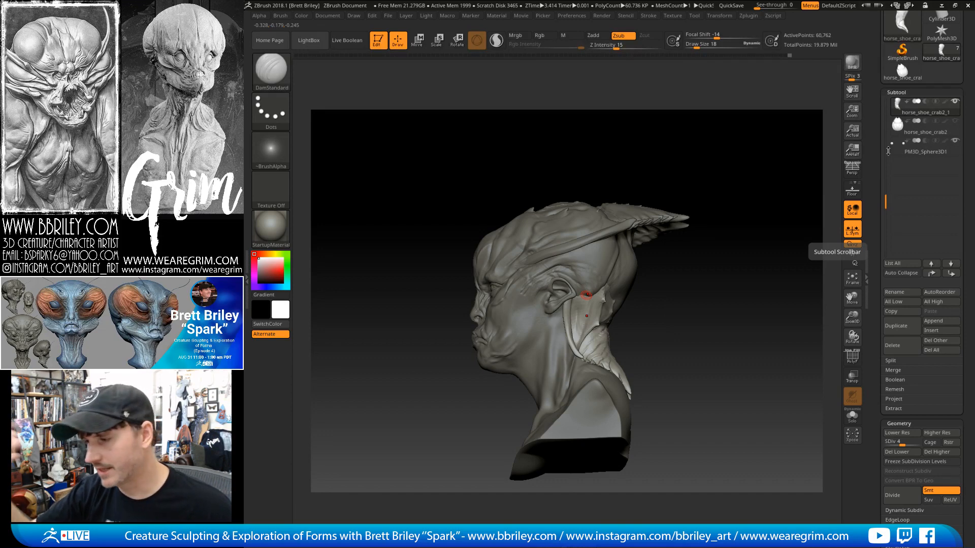
mouse_move(813, 228)
mouse_down()
mouse_move(742, 244)
mouse_move(766, 245)
mouse_move(751, 289)
mouse_up()
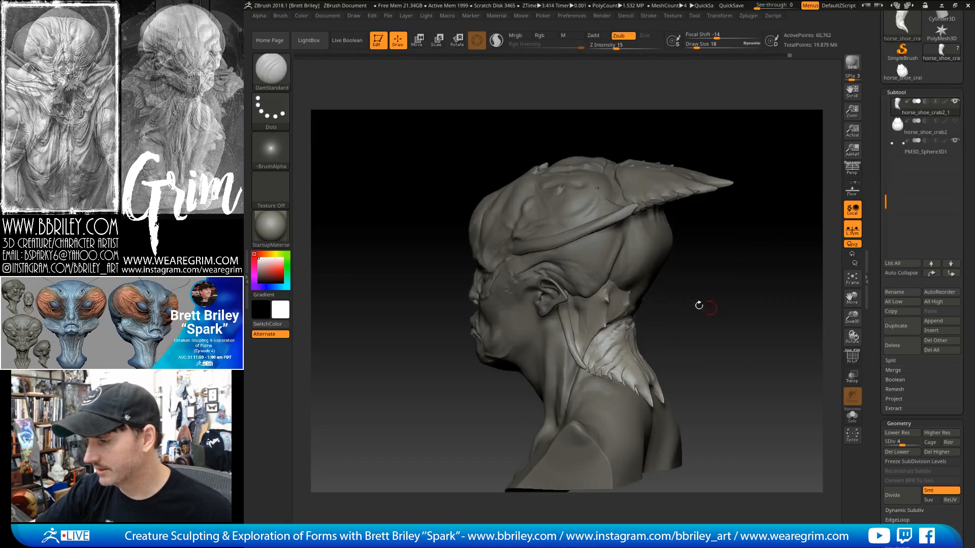
Reshape the neck shell's rear contour and spikes with the Move brush at sizes 32, 56 and 44.
key(b)
key(m)
key(v)
key(s)
drag(621, 334, 627, 335)
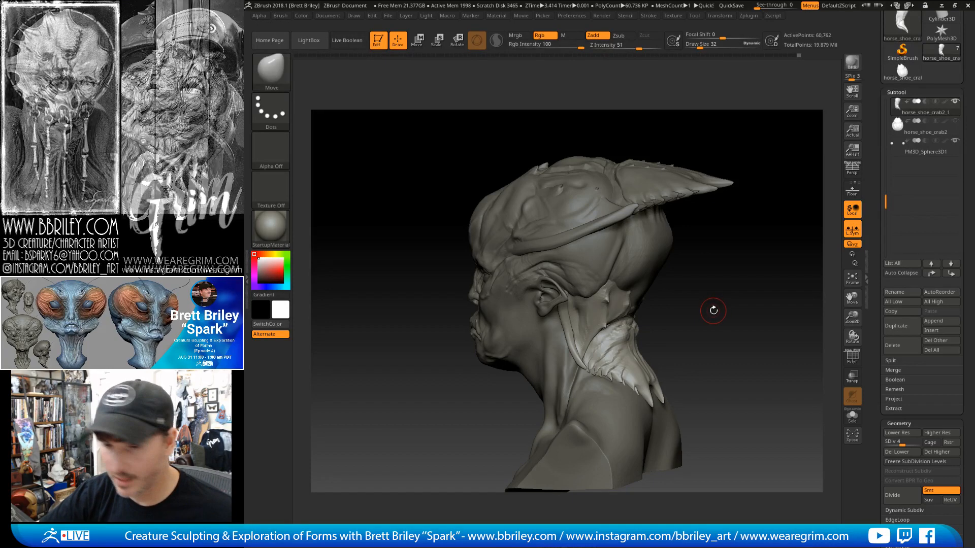
drag(744, 279, 734, 277)
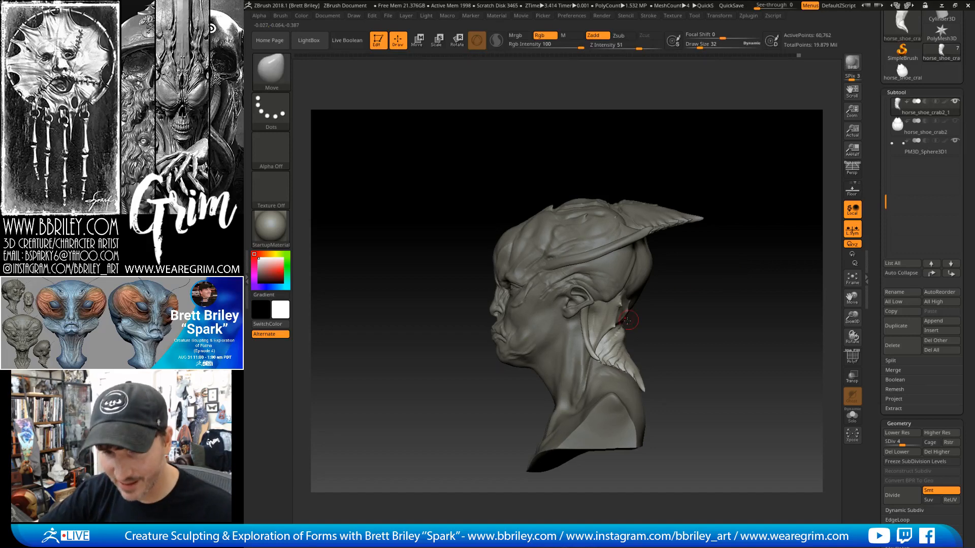
key(bracketright)
key(bracketright)
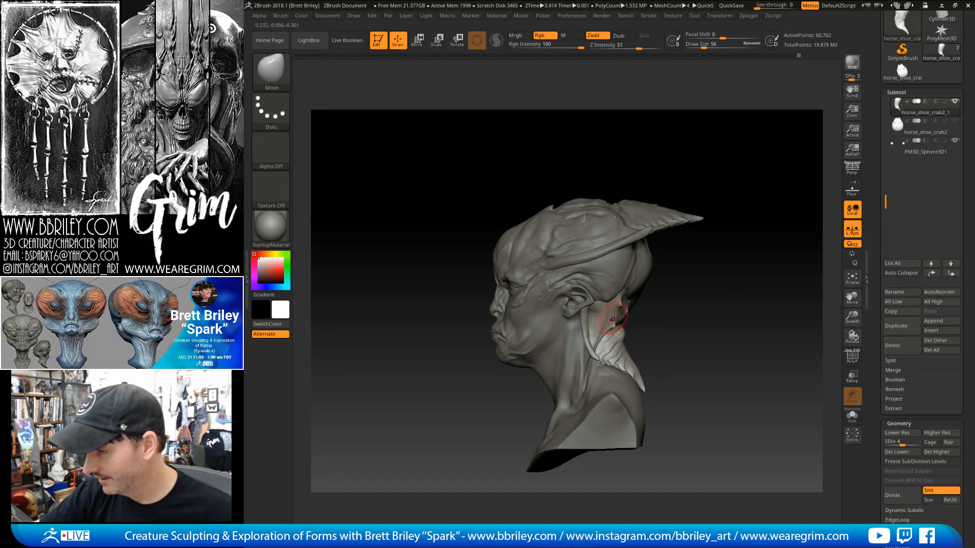
key(bracketleft)
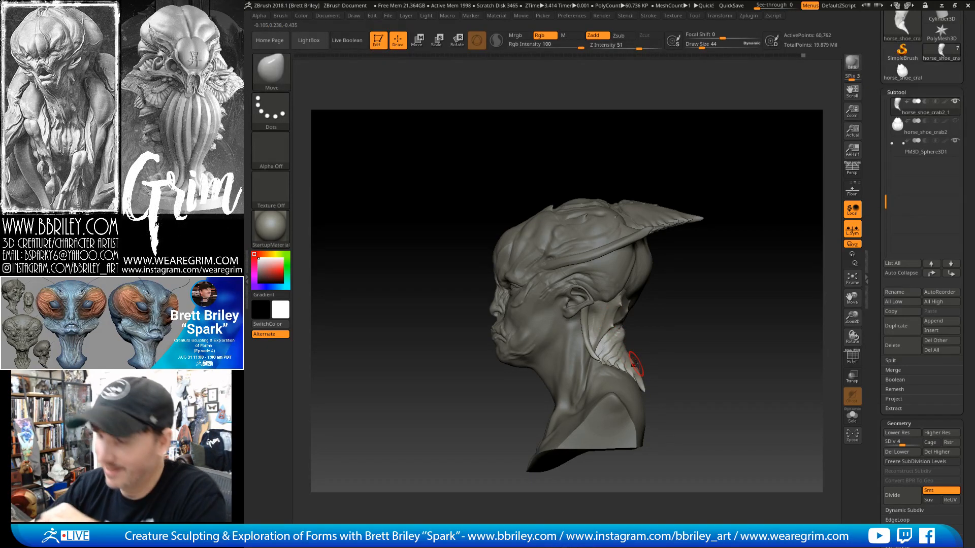
drag(660, 363, 671, 244)
Select the head, drop it to its lowest subdivision level and reshape the ear with the Move brush at sizes 47 and 32.
alt+click(594, 292)
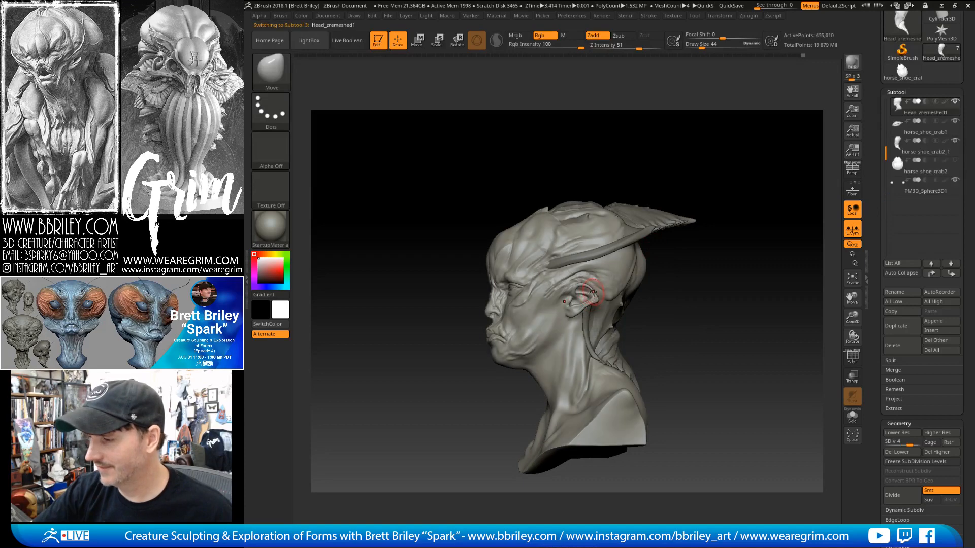
key(shift+d)
key(shift+d)
key(shift+d)
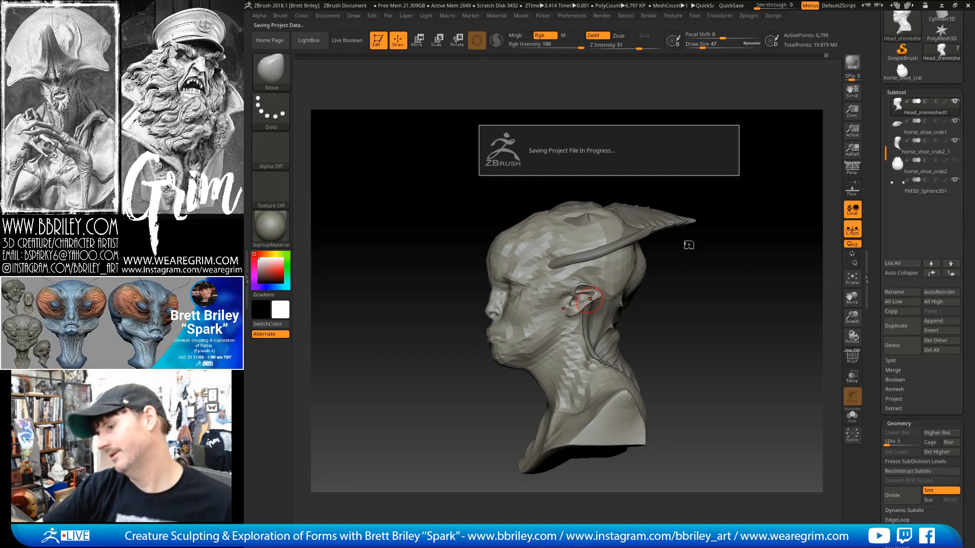
drag(689, 245, 717, 245)
key(s)
click(609, 287)
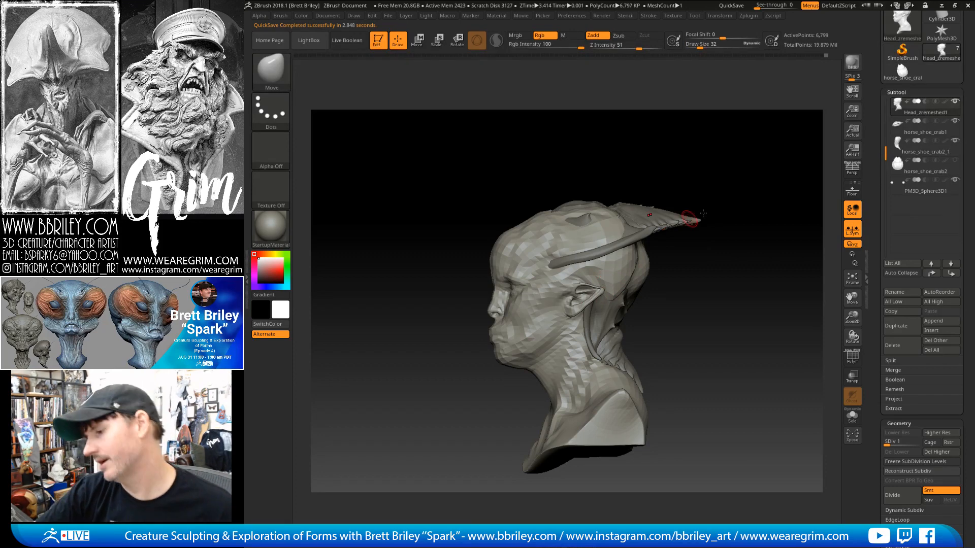
Smooth the area around the ear's upper edge and thicken its rim with the Inflate brush at size 25.
drag(708, 217, 731, 228)
mouse_move(783, 218)
mouse_down()
mouse_move(745, 216)
mouse_move(786, 218)
mouse_move(760, 248)
mouse_move(735, 248)
mouse_up()
shift+drag(592, 281, 579, 277)
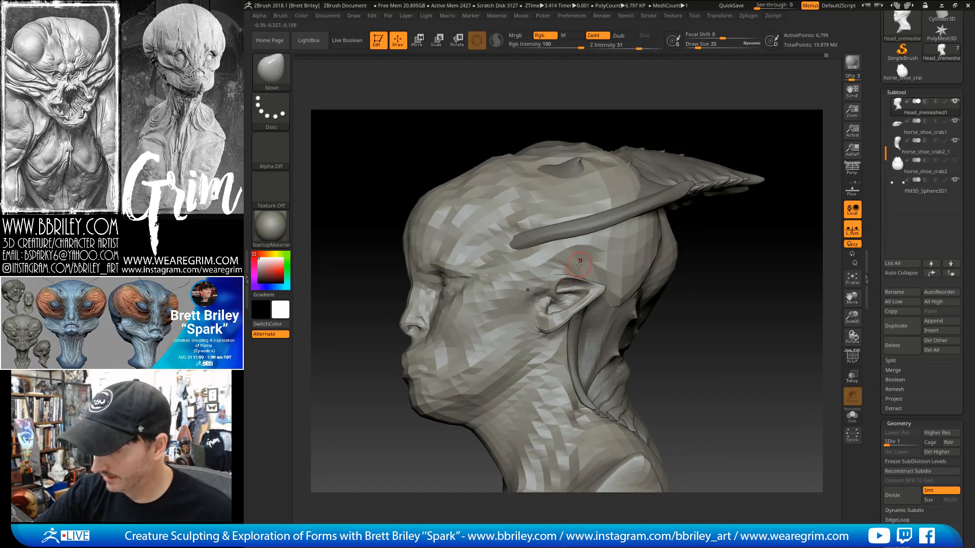
key(b)
key(i)
key(n)
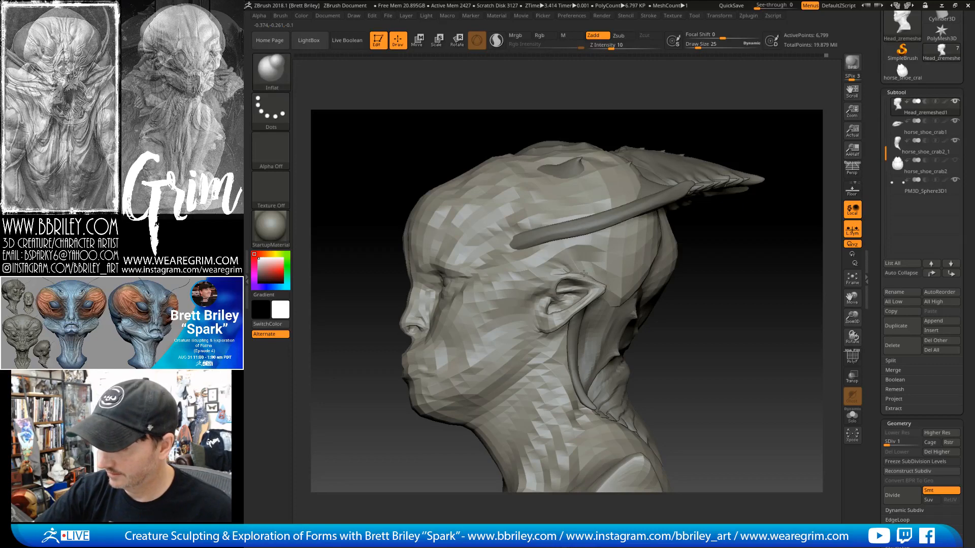
Raise the head to subdivision level 2 and refine the ear's depth from below and behind with Move, reducing the brush to size 20.
key(ctrl+d)
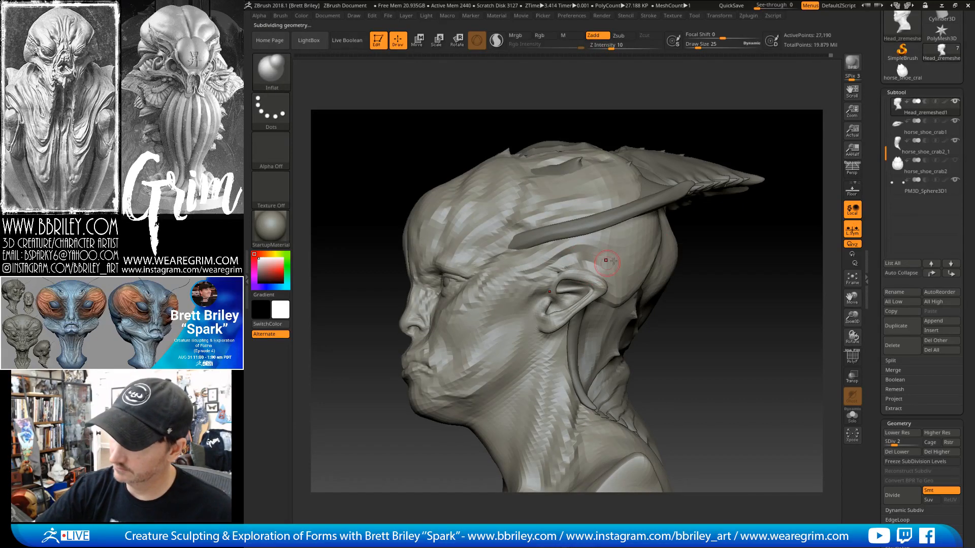
mouse_move(743, 209)
mouse_down()
mouse_move(772, 207)
mouse_move(762, 209)
mouse_move(724, 99)
mouse_up()
key(b)
key(m)
key(v)
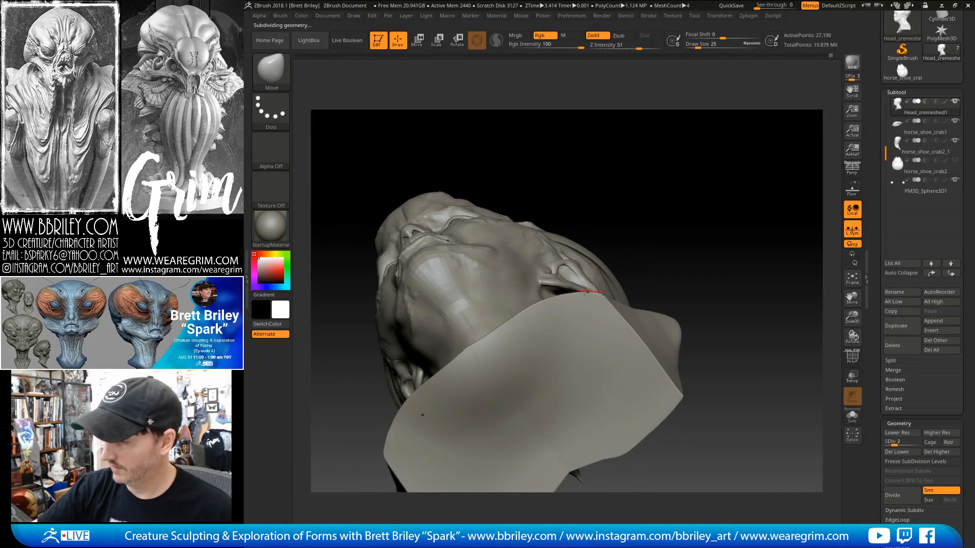
key(s)
drag(639, 186, 642, 224)
key(s)
drag(591, 290, 590, 301)
drag(711, 198, 600, 162)
key(s)
drag(615, 299, 608, 299)
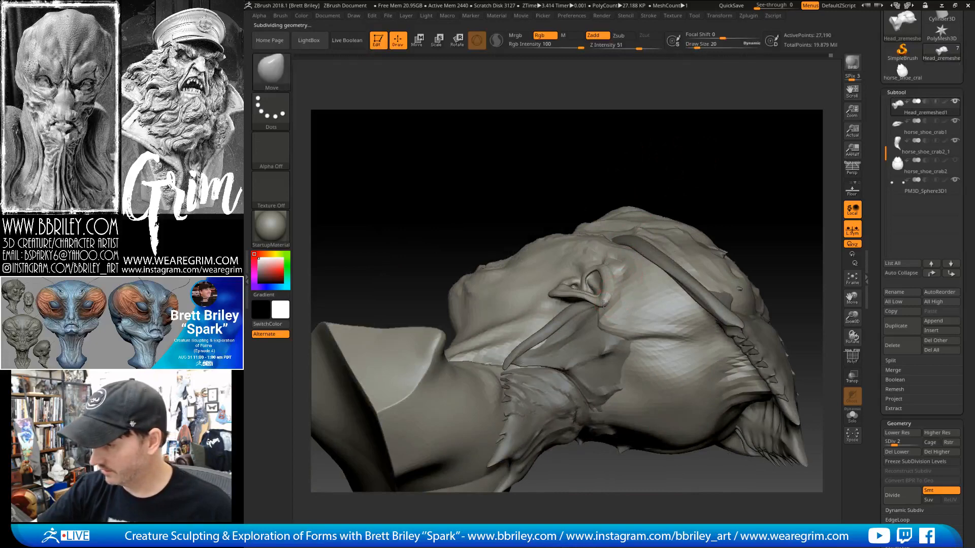
Shape the ear's back and outer rim from underneath and above with the Move brush at sizes 34, 32 and 36.
mouse_move(686, 188)
mouse_down()
mouse_move(666, 196)
mouse_move(721, 155)
mouse_up()
key(s)
drag(561, 297, 576, 295)
mouse_move(710, 177)
mouse_down()
mouse_move(630, 235)
mouse_move(764, 137)
mouse_move(574, 299)
mouse_move(554, 264)
mouse_up()
key(bracketleft)
drag(643, 216, 640, 152)
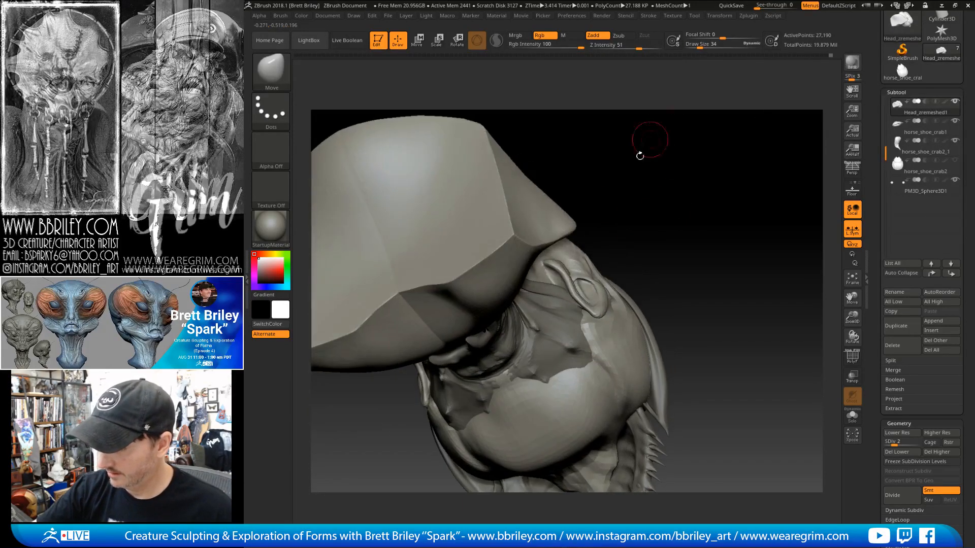
drag(563, 277, 574, 296)
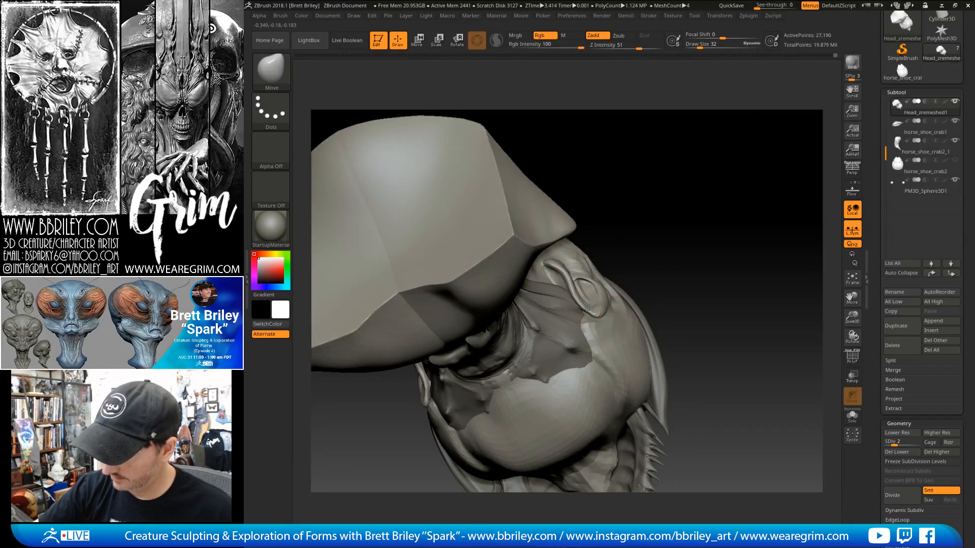
drag(674, 194, 663, 215)
drag(760, 142, 708, 178)
drag(603, 283, 611, 278)
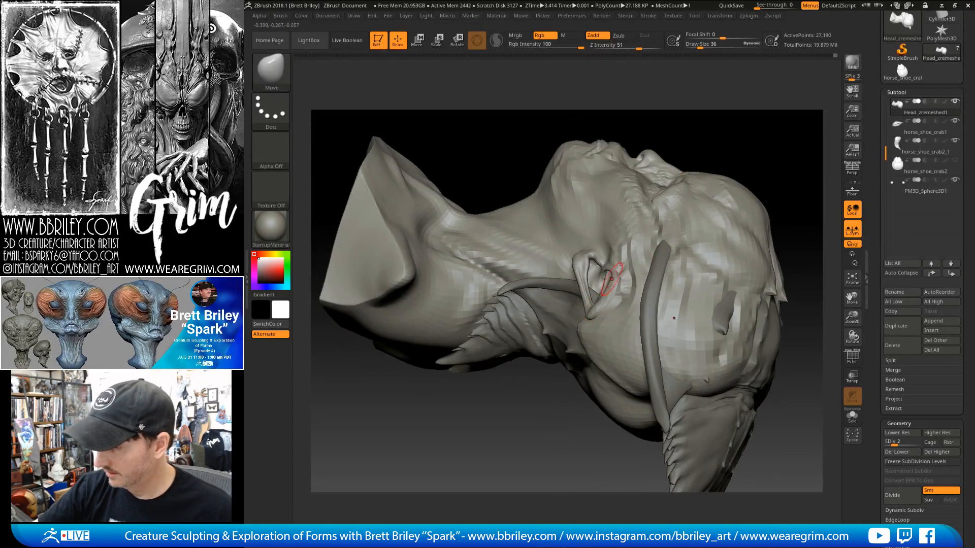
Refine the ear's rim and inner folds with the Move brush at size 20.
drag(754, 127, 708, 175)
key(bracketleft)
key(bracketleft)
key(bracketleft)
key(bracketleft)
key(bracketleft)
key(bracketleft)
key(bracketleft)
key(bracketleft)
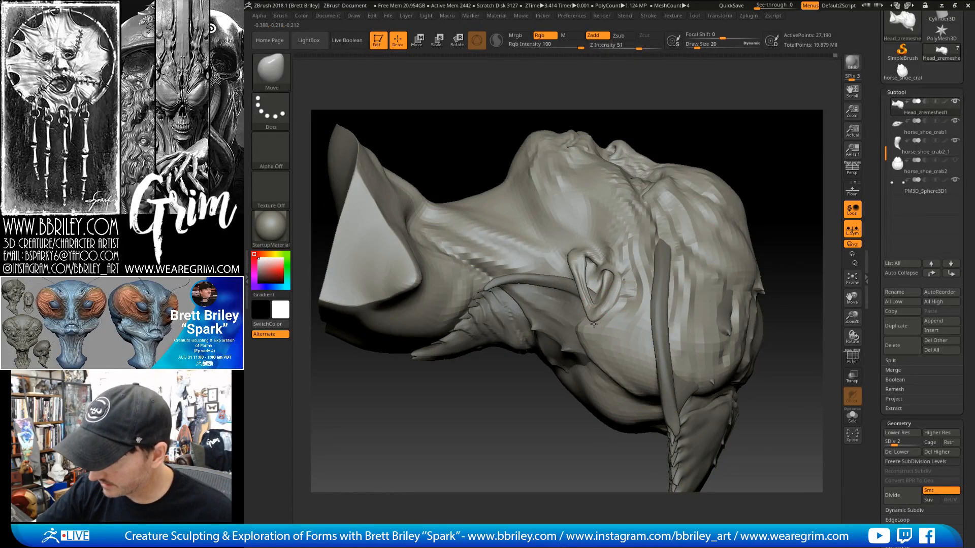
drag(760, 130, 733, 137)
Carve the grooves inside the ear toward its tip with the DamStandard brush at sizes 20 and 13.
key(b)
key(d)
key(s)
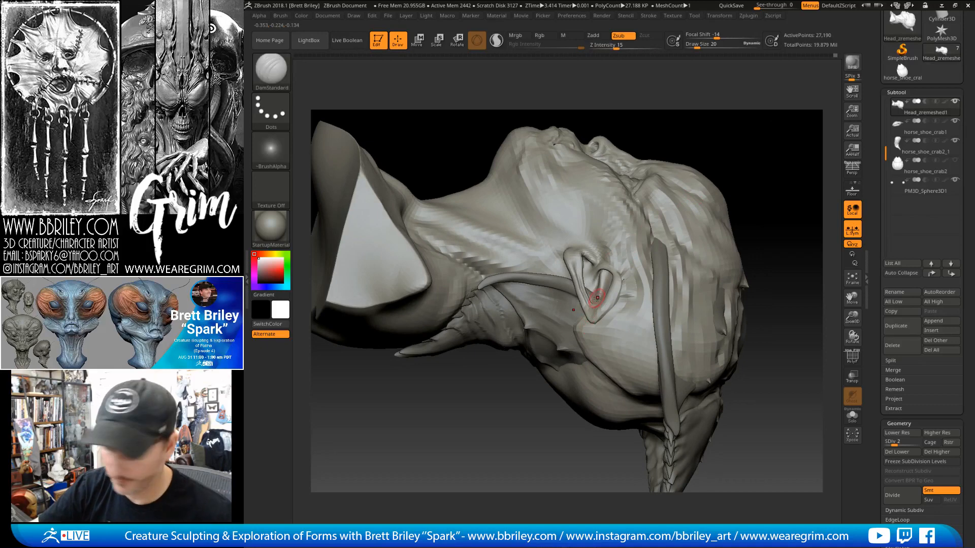
key(s)
drag(597, 306, 594, 306)
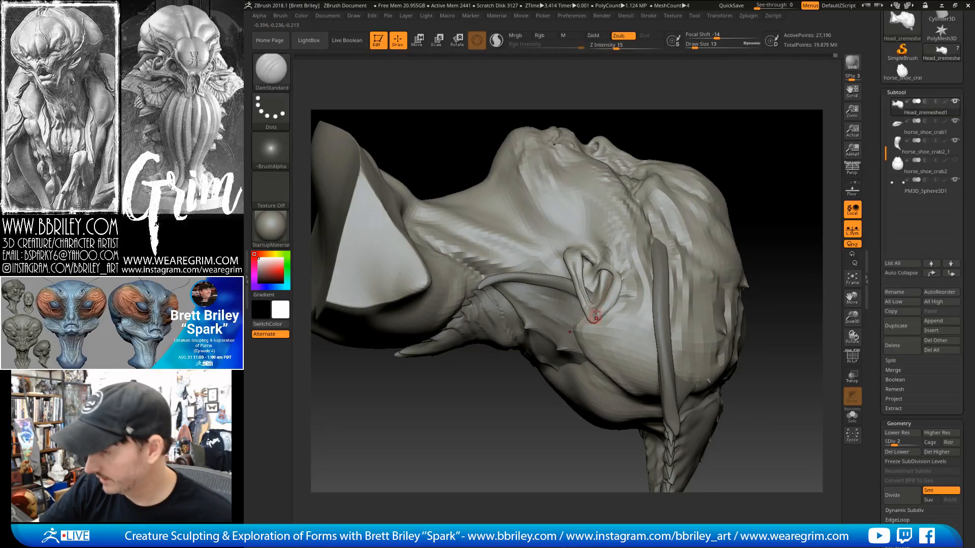
Adjust the ear's tip and the skull surface behind it with the Move brush at sizes 29, 44 and 47.
key(b)
key(m)
key(v)
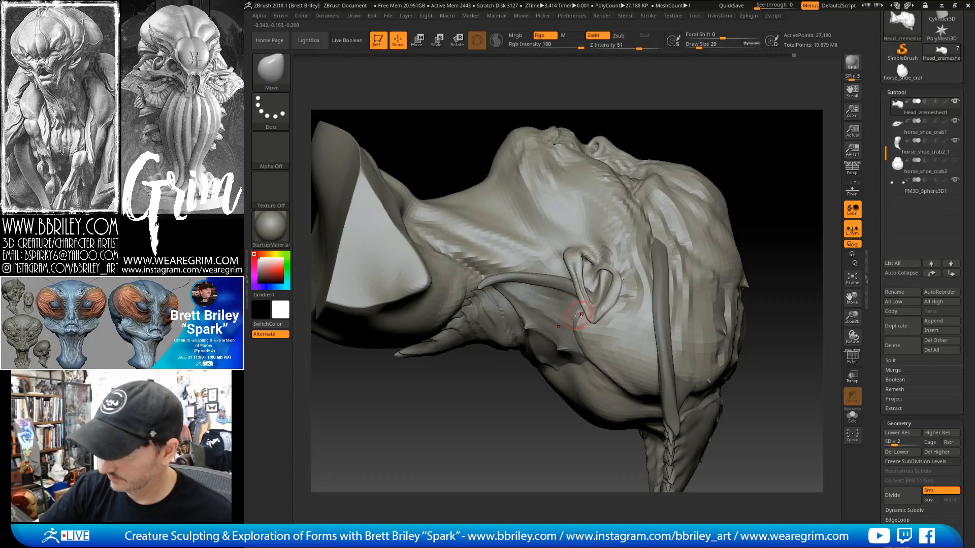
key(s)
drag(571, 325, 573, 324)
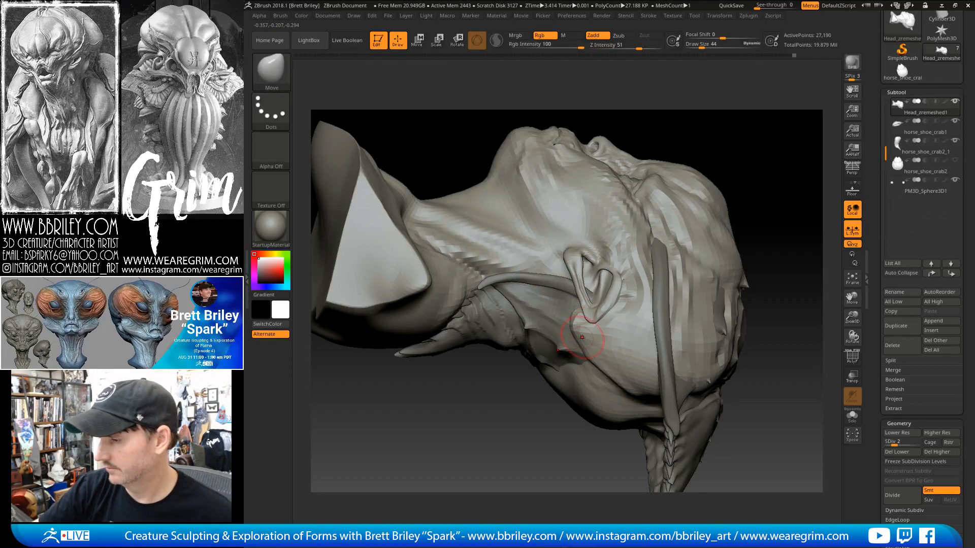
mouse_move(737, 213)
mouse_down()
mouse_move(764, 168)
mouse_move(747, 174)
mouse_move(794, 178)
mouse_move(727, 202)
mouse_up()
key(s)
drag(593, 323, 598, 319)
key(s)
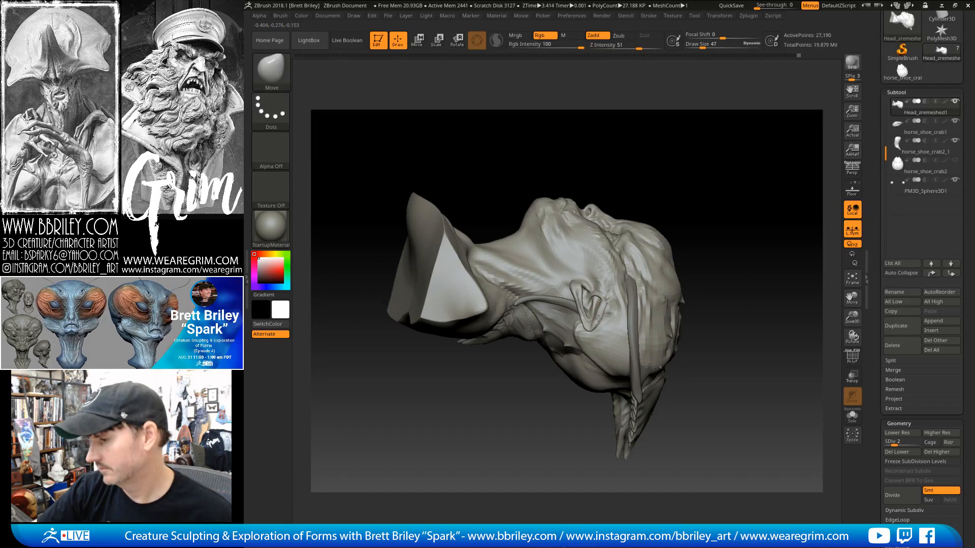
Build up the forms around the ear with the Clay brush at size 34.
mouse_move(679, 183)
mouse_down()
mouse_move(708, 152)
mouse_move(729, 201)
mouse_move(740, 200)
mouse_move(709, 202)
mouse_up()
key(b)
key(c)
key(l)
key(s)
drag(608, 306, 605, 305)
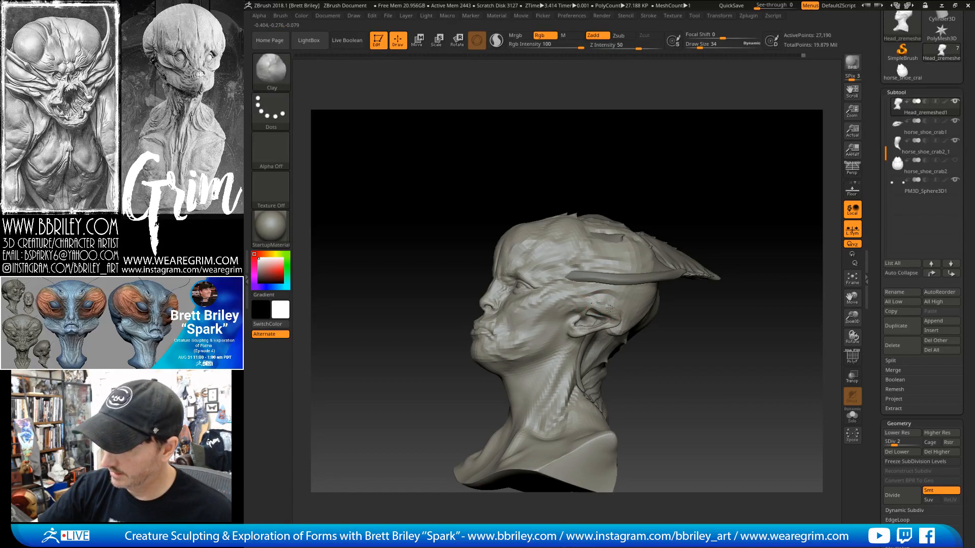
mouse_move(666, 176)
mouse_down()
mouse_move(653, 176)
mouse_move(676, 192)
mouse_up()
Adjust the ear and the side of the face in front of it with the Move brush at size 34.
key(b)
key(m)
key(v)
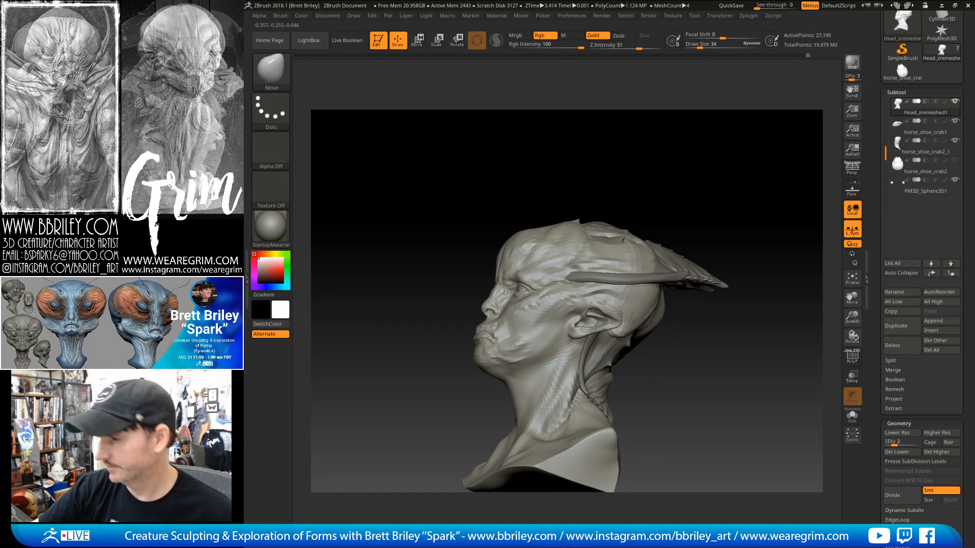
drag(688, 172, 712, 197)
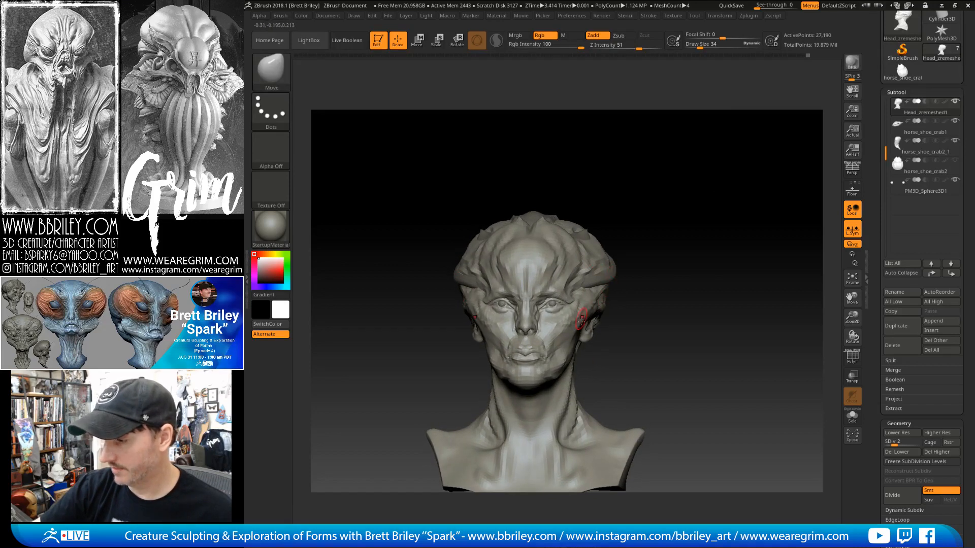
drag(655, 251, 630, 252)
Carve creases across the cheek toward the jaw with the DamStandard brush at sizes 15 and 23.
key(b)
key(d)
key(s)
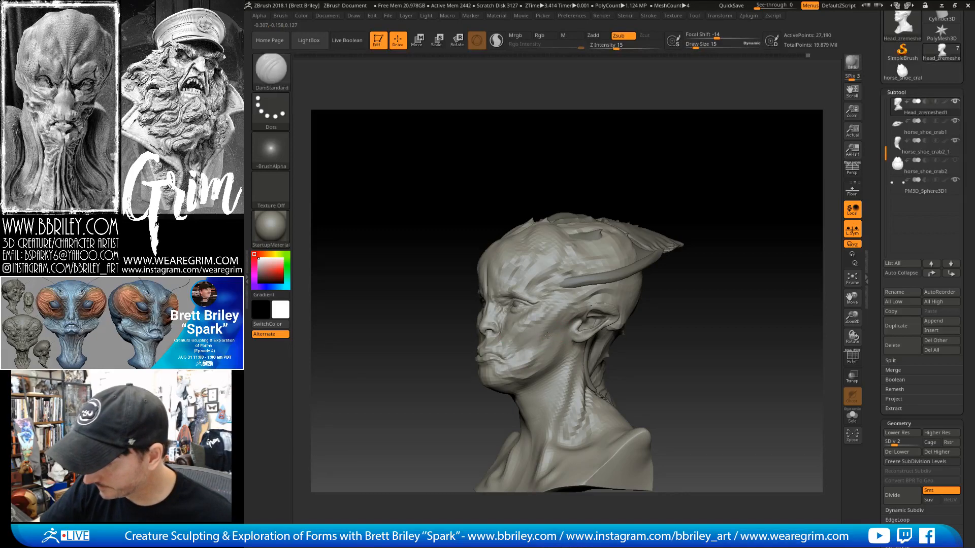
key(s)
drag(548, 336, 550, 335)
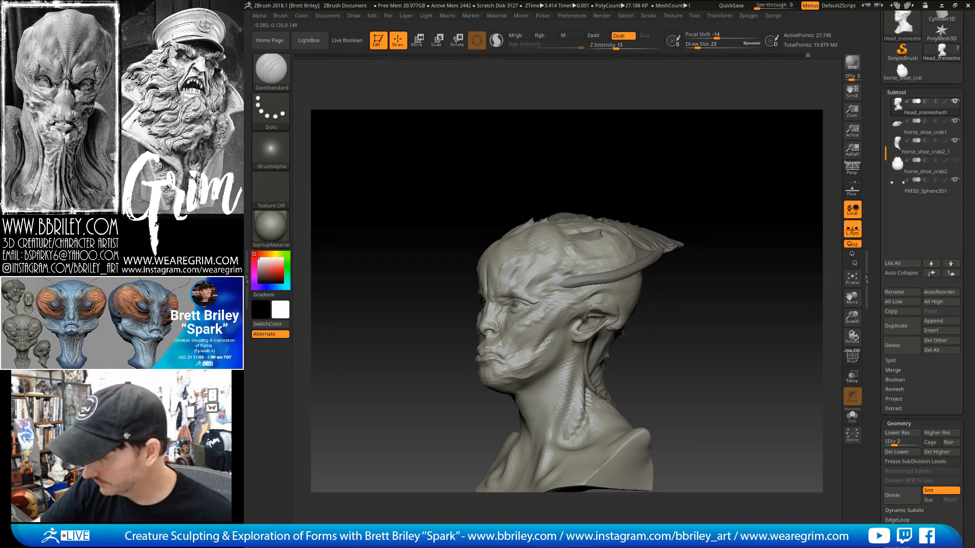
Raise ridges along the cheek and jaw below the ear with the Standard brush at size 12.
key(b)
key(s)
key(t)
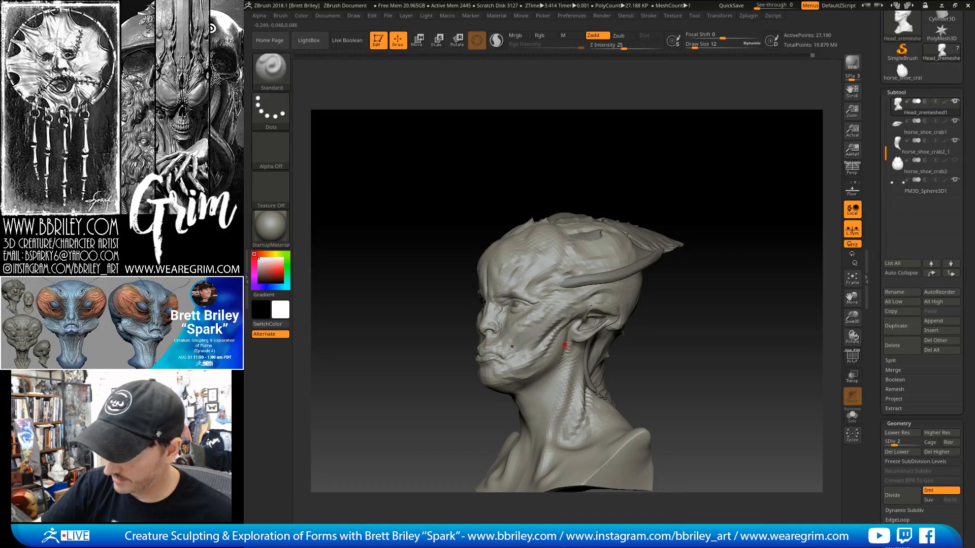
drag(710, 214, 656, 222)
drag(593, 203, 620, 180)
Swell the jaw and upper neck forms beneath the ear with the Inflate brush at size 39.
key(b)
key(i)
key(n)
mouse_move(554, 205)
mouse_down()
mouse_move(570, 192)
mouse_move(556, 204)
mouse_up()
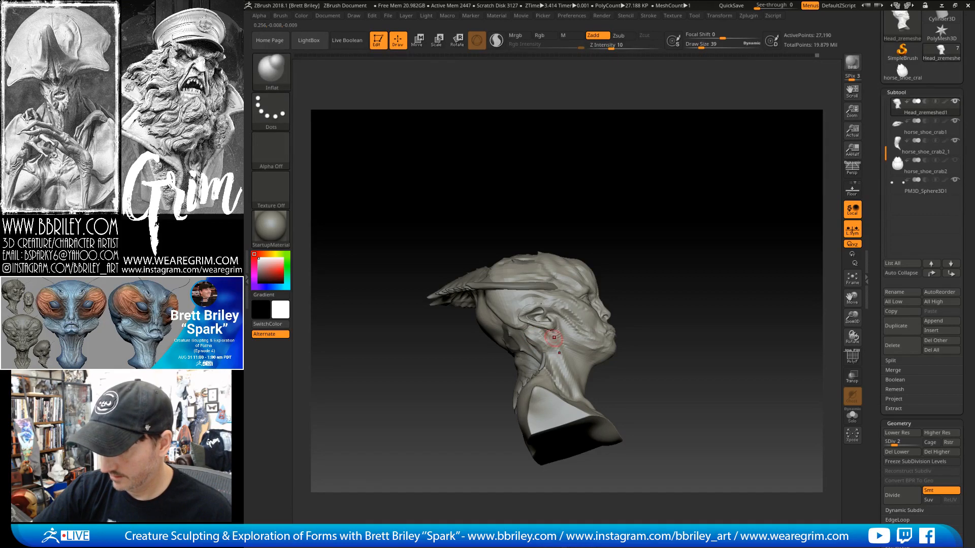
Carve the folds below the ear with the DamStandard brush at size 39 and raise the head to subdivision level 3.
drag(600, 187, 587, 234)
key(b)
key(d)
key(s)
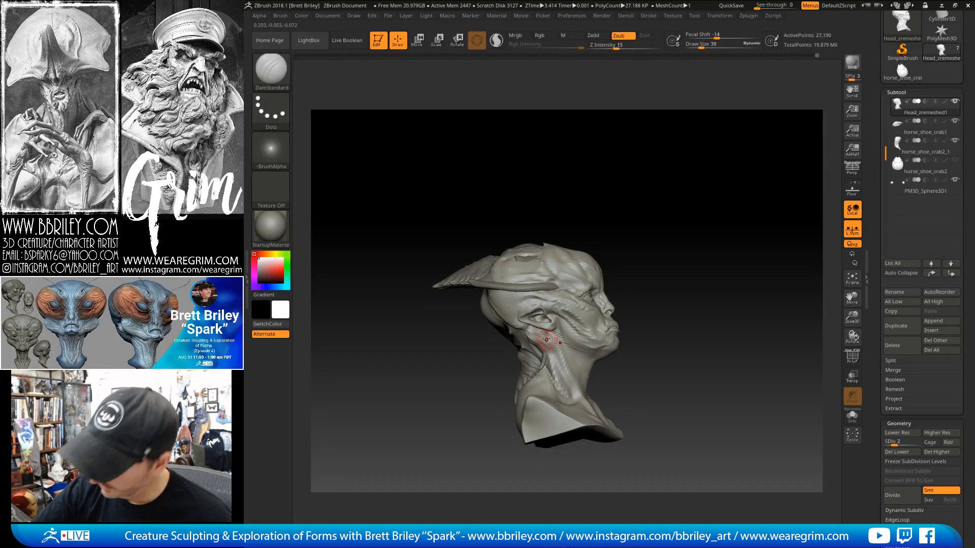
key(d)
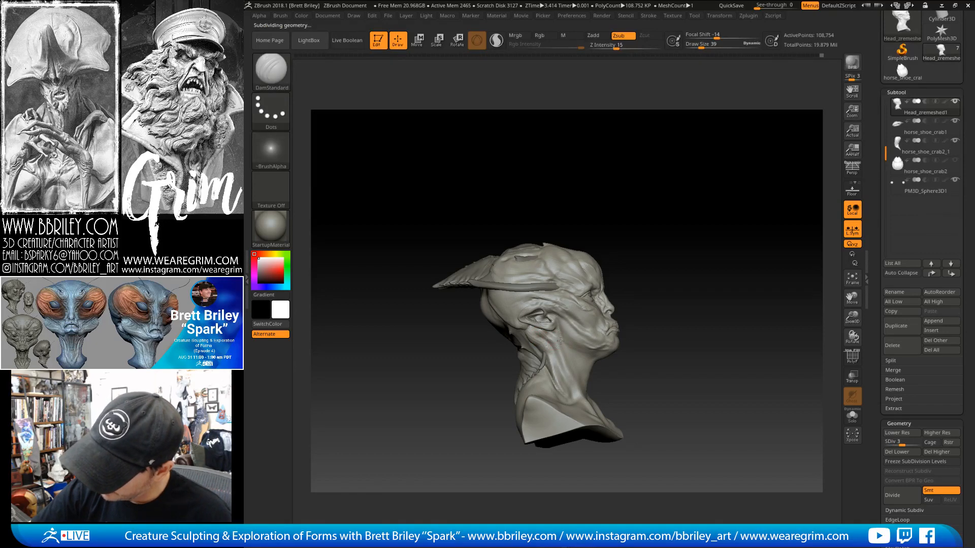
Raise ridges along the jaw and neck below the ear with the Standard brush at size 15.
key(b)
key(s)
key(t)
drag(618, 201, 605, 205)
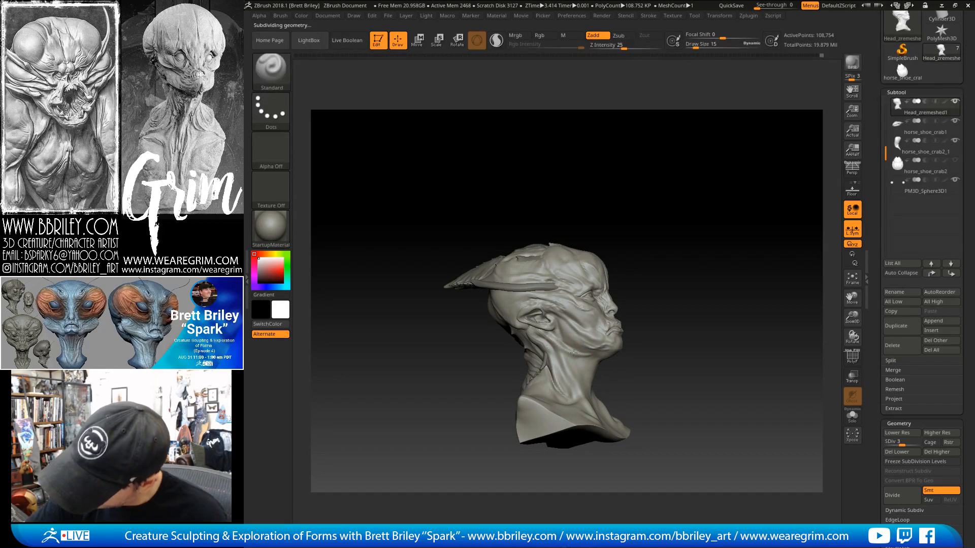
mouse_move(638, 209)
mouse_down()
mouse_move(635, 217)
mouse_move(636, 204)
mouse_move(666, 186)
mouse_move(637, 198)
mouse_up()
Swell the forms behind the ear and along the side of the neck with the Inflate brush at size 53.
key(b)
key(i)
key(n)
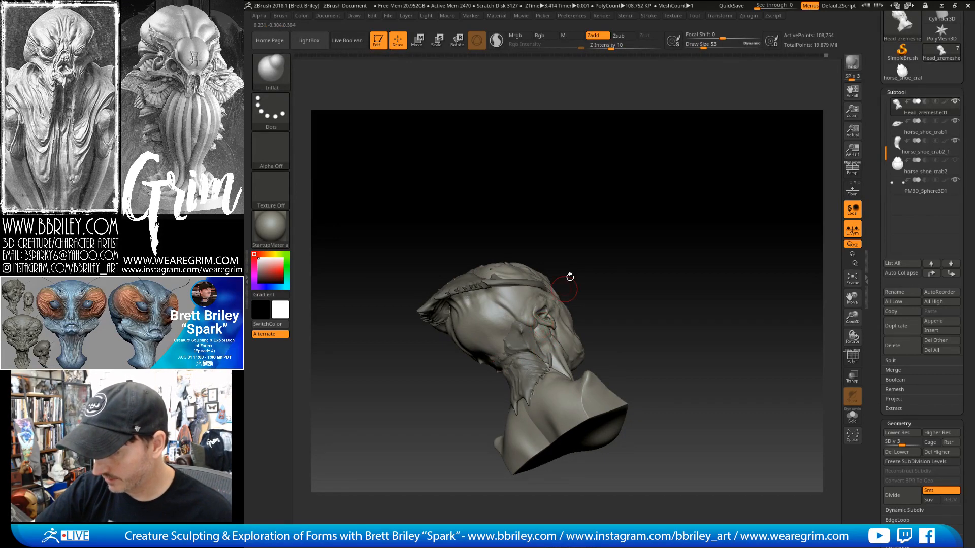
drag(569, 277, 561, 235)
Adjust the back of the skull and the neck behind the ear with the Move brush at sizes 65, 68 and 53.
key(b)
key(m)
key(v)
mouse_move(556, 270)
right_down()
mouse_move(540, 308)
mouse_move(548, 296)
right_up()
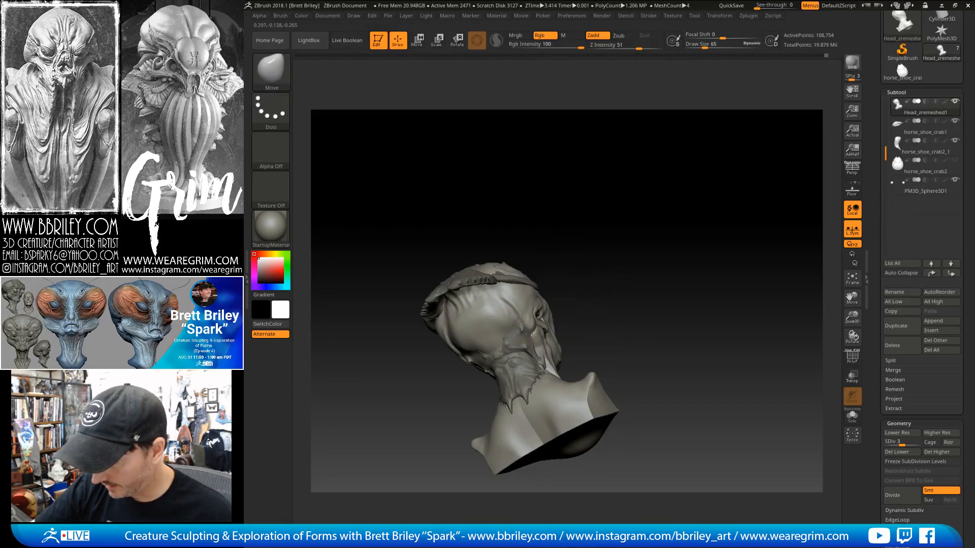
mouse_move(530, 334)
right_down()
mouse_move(566, 213)
mouse_move(543, 234)
right_up()
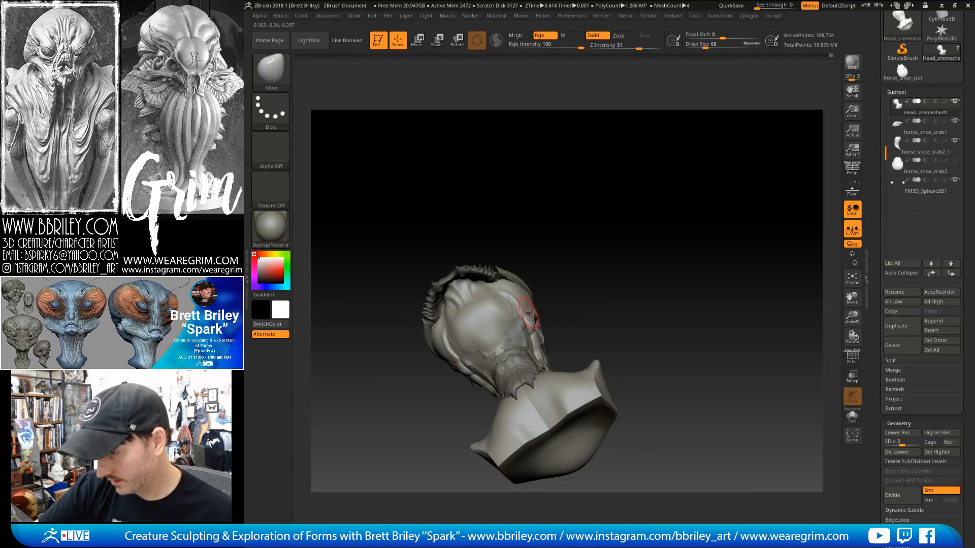
mouse_move(519, 311)
right_down()
mouse_move(570, 218)
mouse_move(630, 180)
mouse_move(693, 222)
mouse_move(664, 224)
mouse_move(610, 298)
right_up()
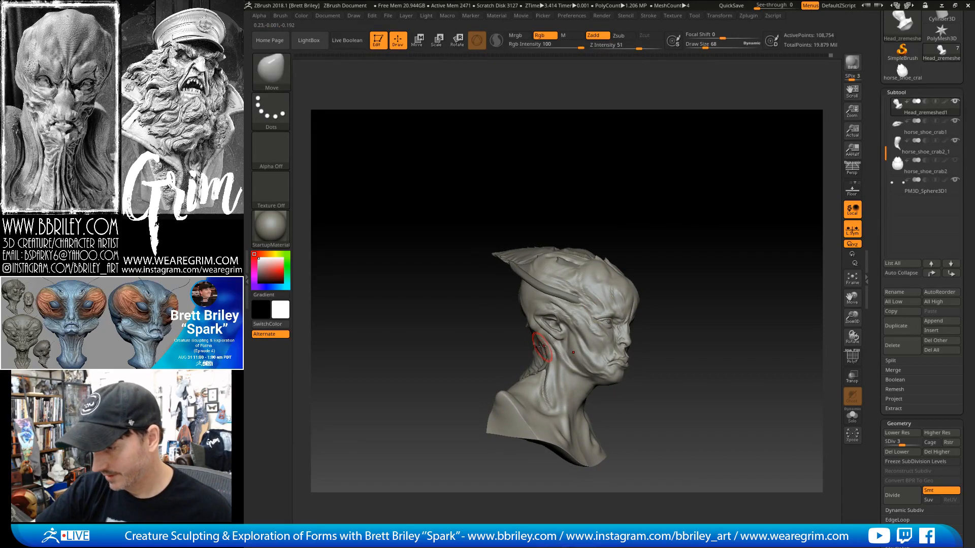
right_drag(611, 221, 684, 177)
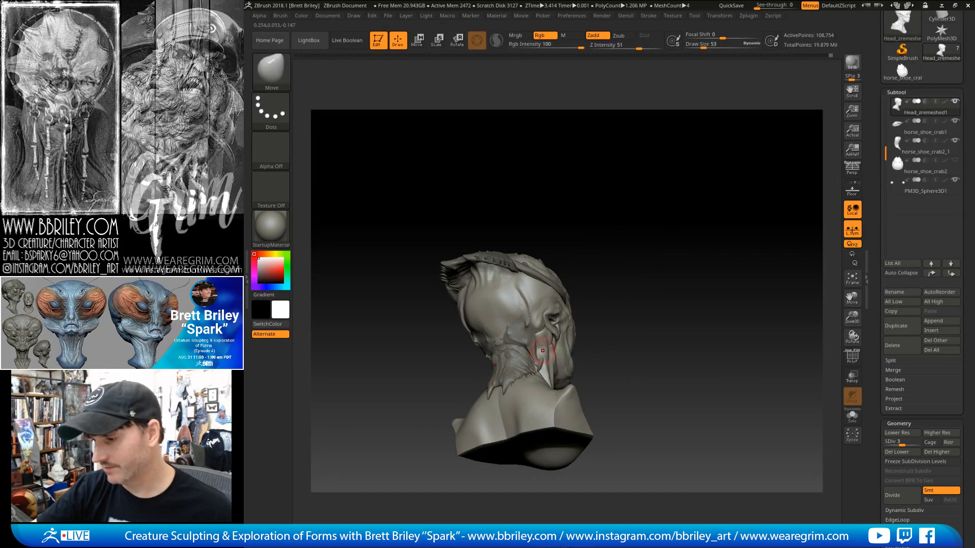
right_drag(509, 321, 499, 391)
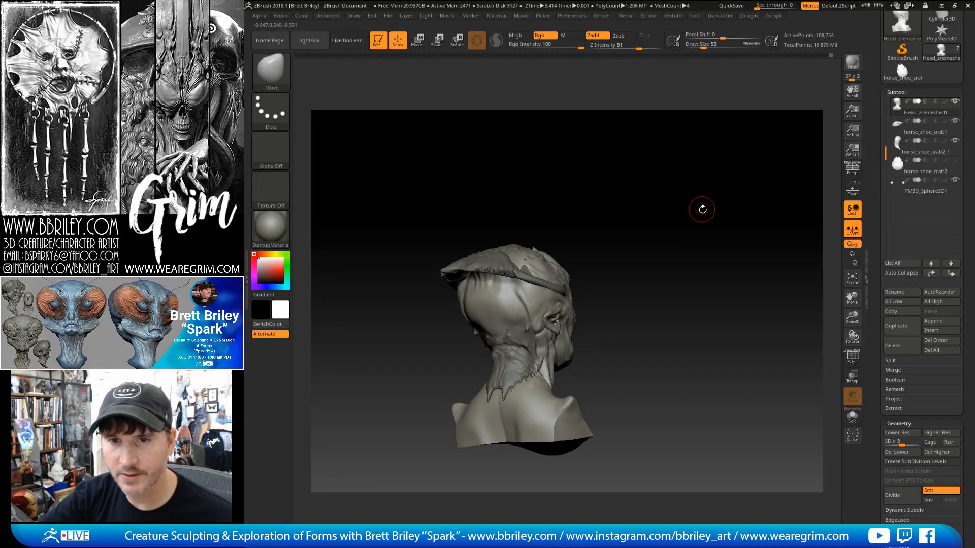
drag(701, 209, 698, 206)
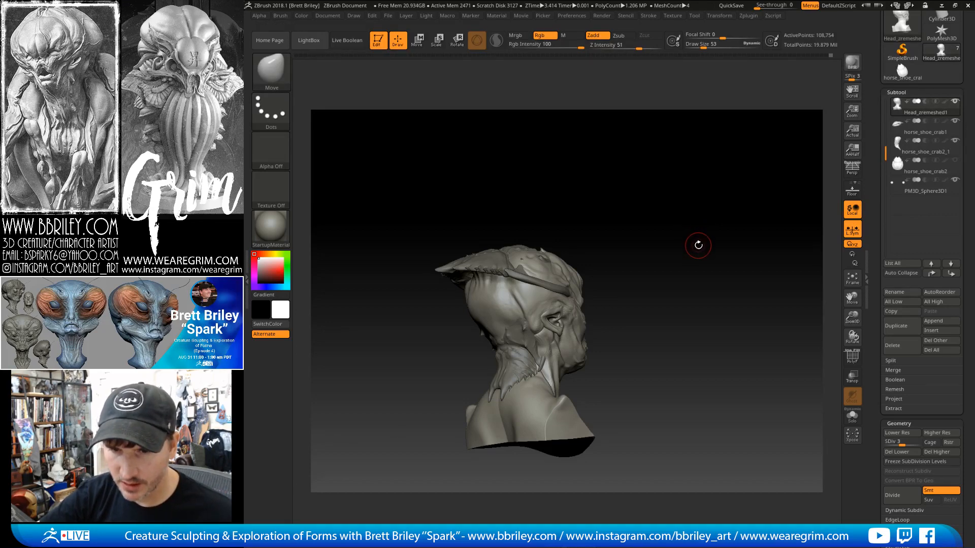
drag(698, 245, 708, 231)
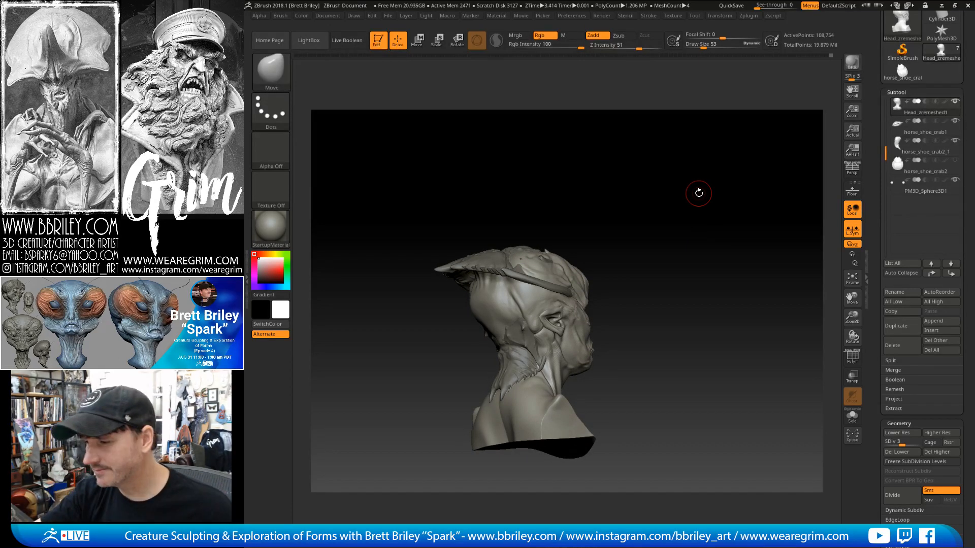
mouse_move(698, 193)
mouse_down()
mouse_move(692, 207)
mouse_move(700, 211)
mouse_move(698, 200)
mouse_up()
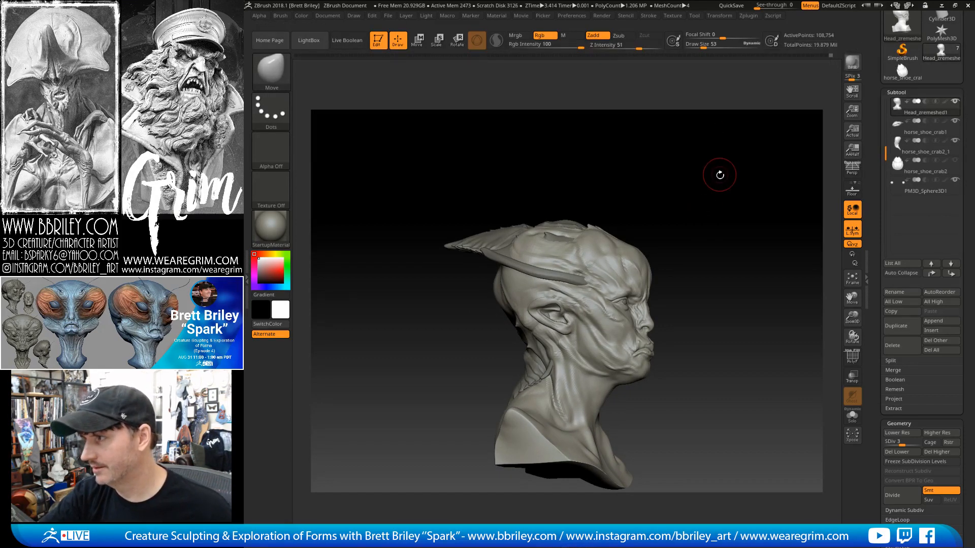
mouse_move(718, 173)
mouse_down()
mouse_move(715, 180)
mouse_move(702, 166)
mouse_up()
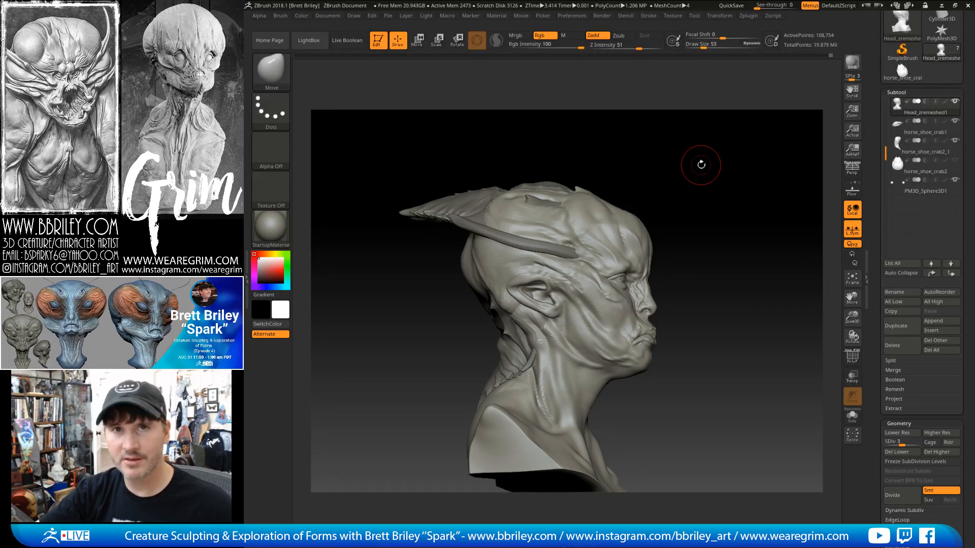
Carve creases into the temple above the shell's front tip with the DamStandard brush at sizes 21, 34 and 27.
key(b)
key(d)
key(s)
mouse_move(676, 146)
alt+mouse_down()
mouse_move(684, 183)
mouse_move(655, 180)
alt+mouse_up()
key(s)
drag(568, 274, 566, 258)
key(bracketright)
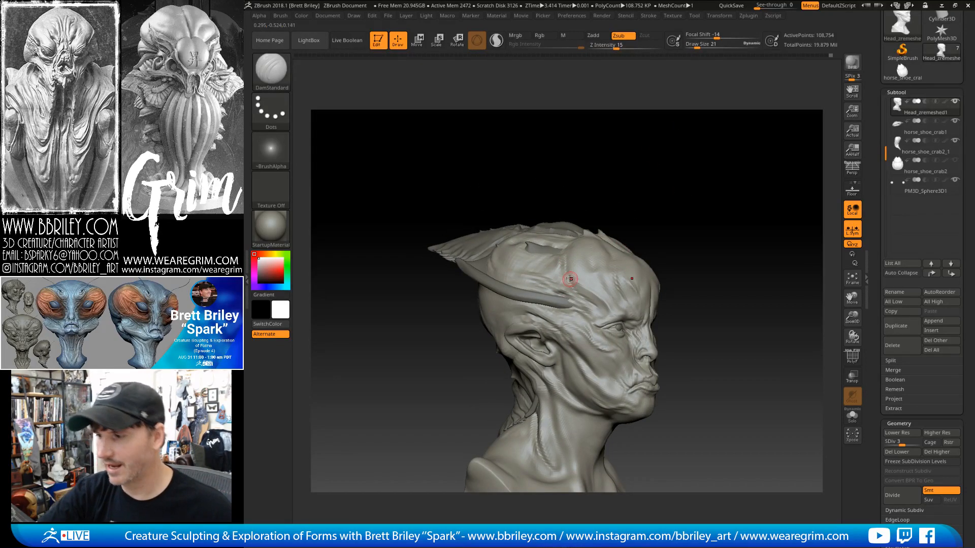
right_drag(582, 244, 578, 274)
key(bracketright)
key(bracketright)
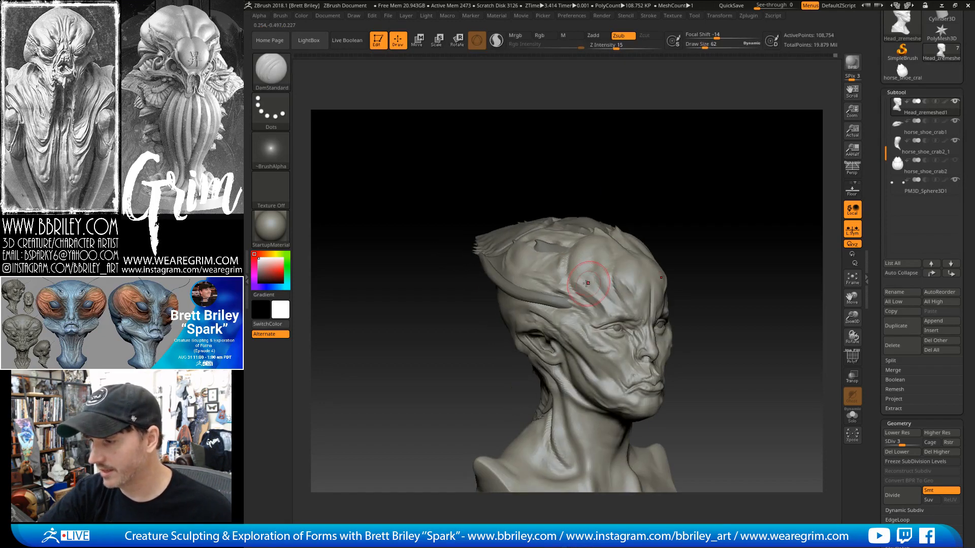
right_drag(602, 213, 574, 270)
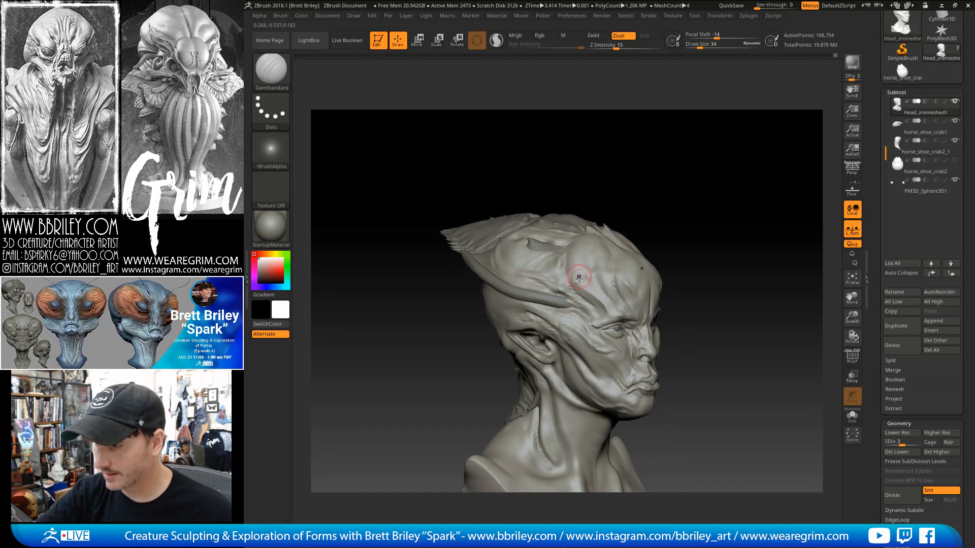
key(bracketleft)
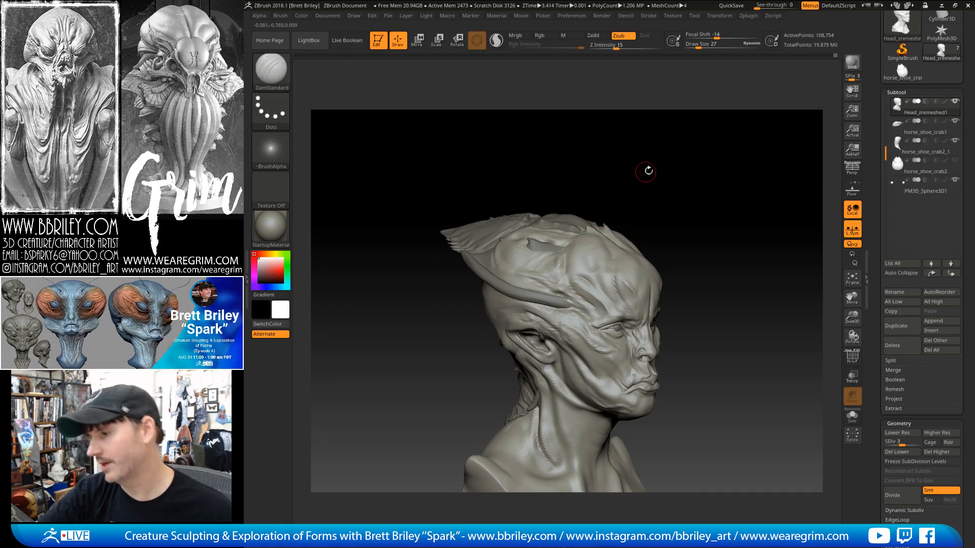
Carve finer creases across the forehead with the DamStandard brush at size 16.
mouse_move(646, 172)
mouse_down()
mouse_move(632, 163)
mouse_move(670, 157)
mouse_move(703, 168)
mouse_move(676, 201)
mouse_up()
key(bracketleft)
key(bracketleft)
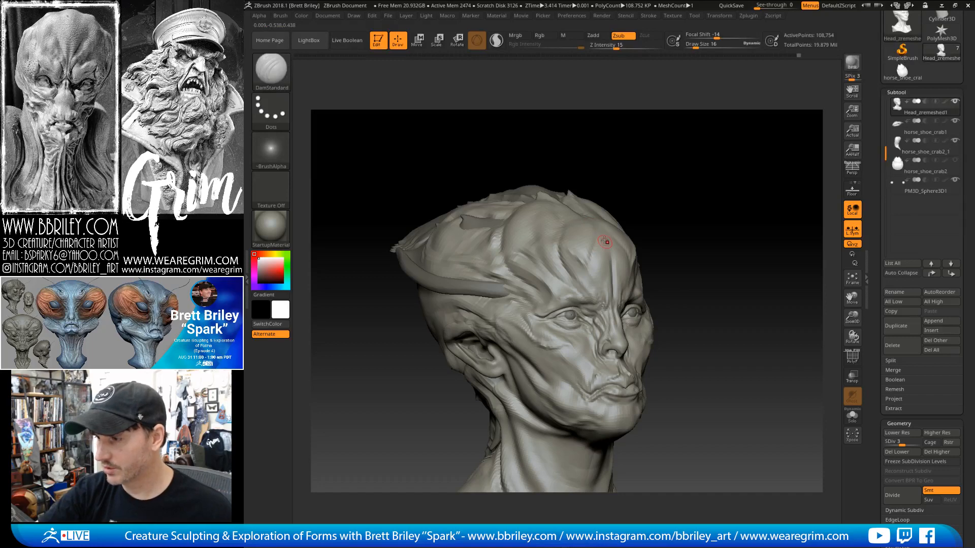
drag(700, 194, 678, 184)
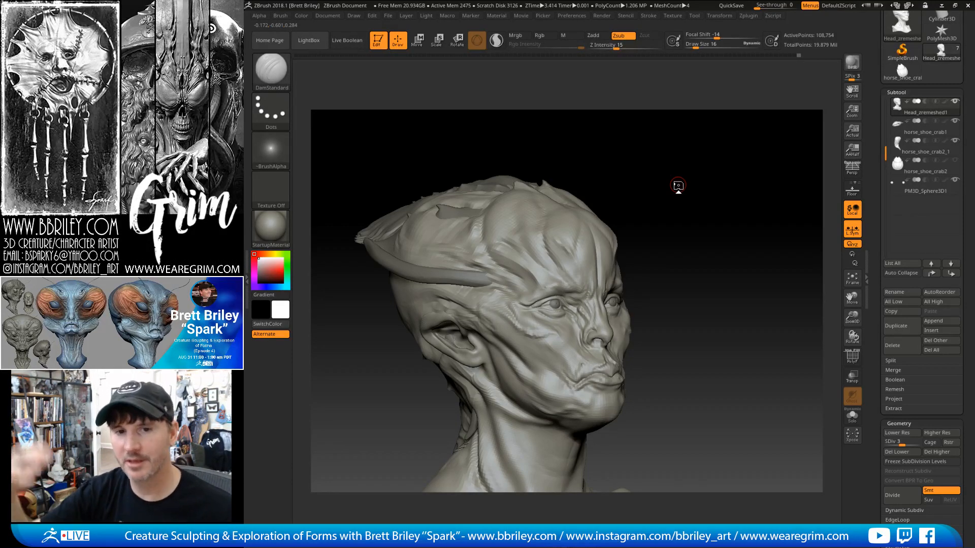
Adjust the side and back of the skull beneath the shell rim with the Move brush at sizes 90 and 62.
mouse_move(679, 186)
mouse_down()
mouse_move(697, 171)
mouse_move(688, 157)
mouse_up()
key(b)
key(m)
key(v)
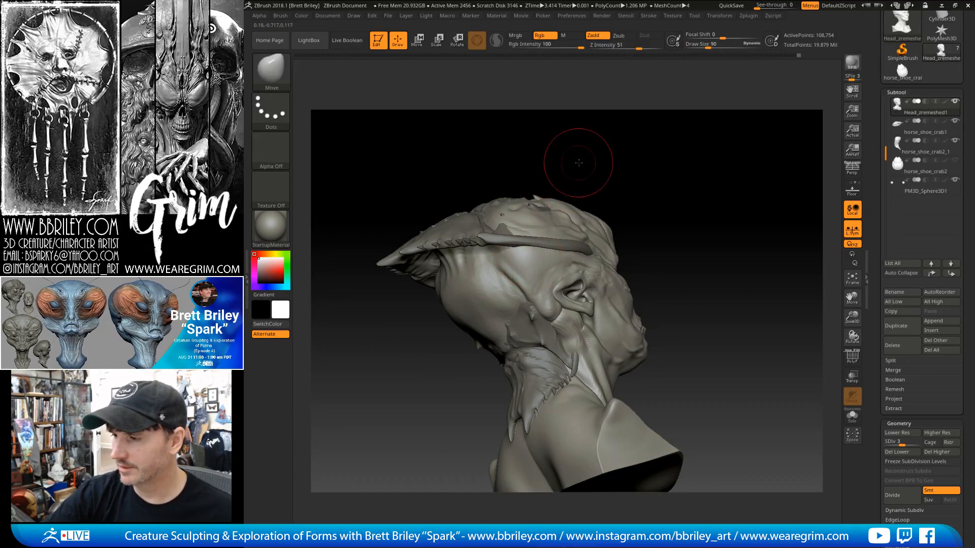
drag(573, 157, 559, 254)
key(s)
click(559, 263)
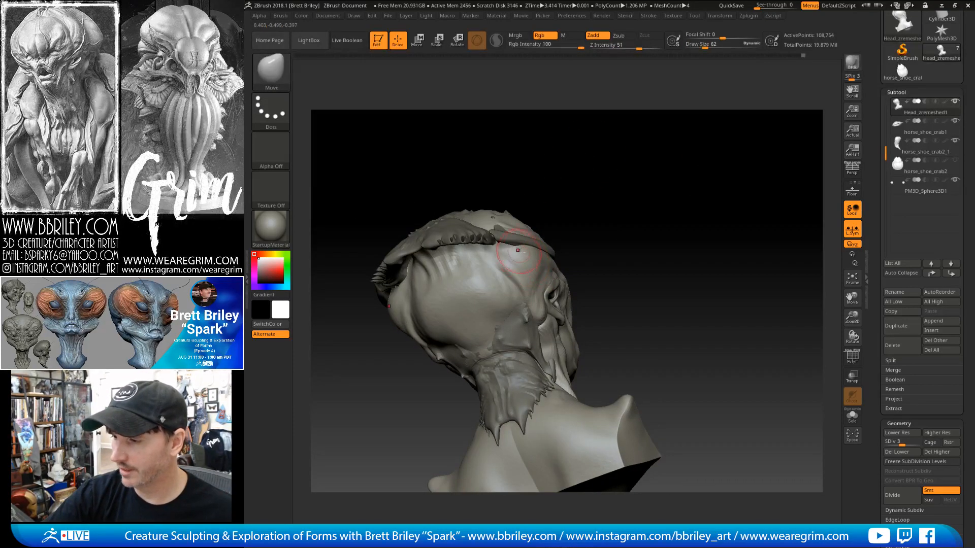
right_drag(512, 267, 501, 262)
mouse_move(549, 171)
mouse_down()
mouse_move(568, 151)
mouse_move(487, 264)
mouse_up()
Carve creases running down the back of the skull from the shell rim with the DamStandard brush at size 21.
key(b)
key(d)
key(s)
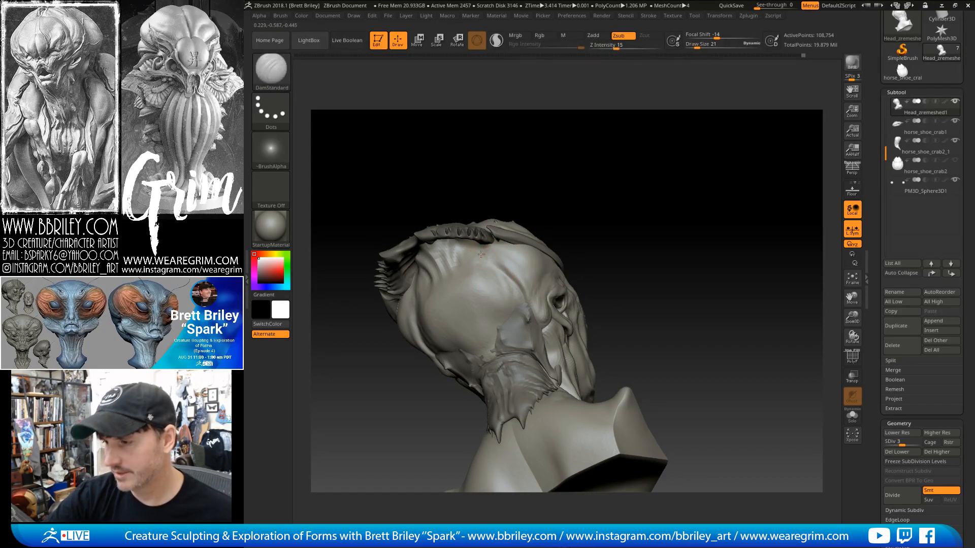
drag(486, 258, 518, 292)
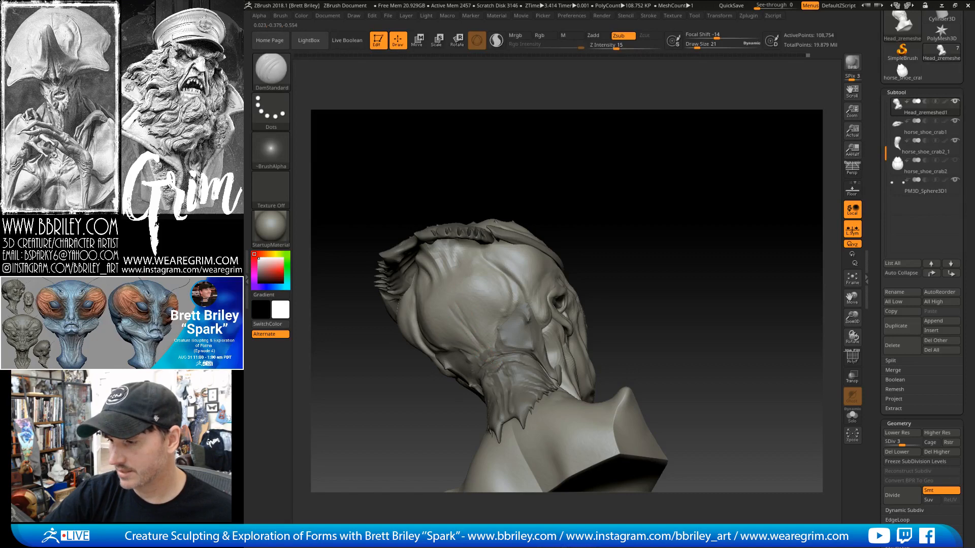
Raise folds on the back of the skull with the Standard brush and soften them with Smooth at size 13.
mouse_move(548, 194)
mouse_down()
mouse_move(505, 207)
mouse_move(491, 228)
mouse_up()
key(b)
key(s)
key(t)
key(shift)
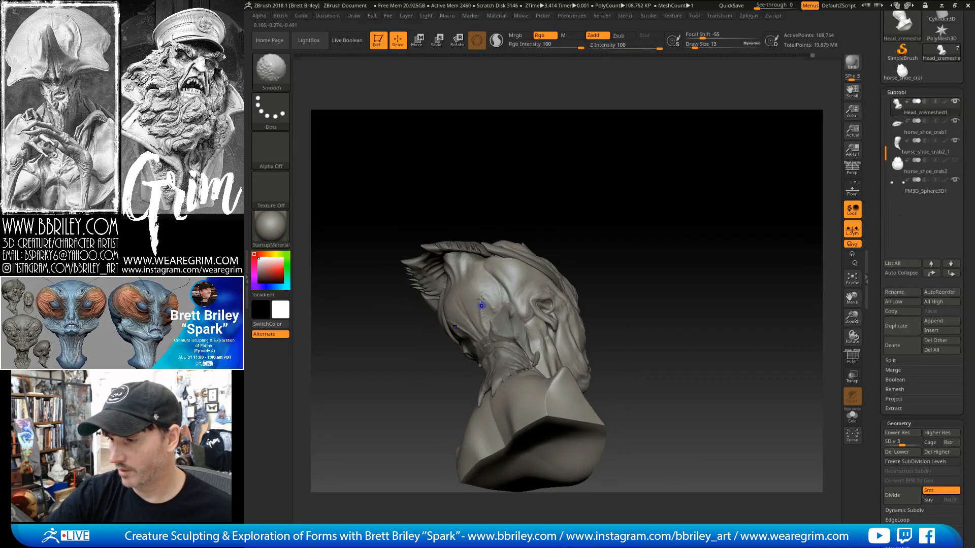
Deepen the creases just beneath the shell rim at the back of the skull with the DamStandard brush at size 23.
mouse_move(524, 181)
mouse_down()
mouse_move(523, 200)
mouse_move(508, 203)
mouse_up()
key(b)
key(d)
key(s)
key(])
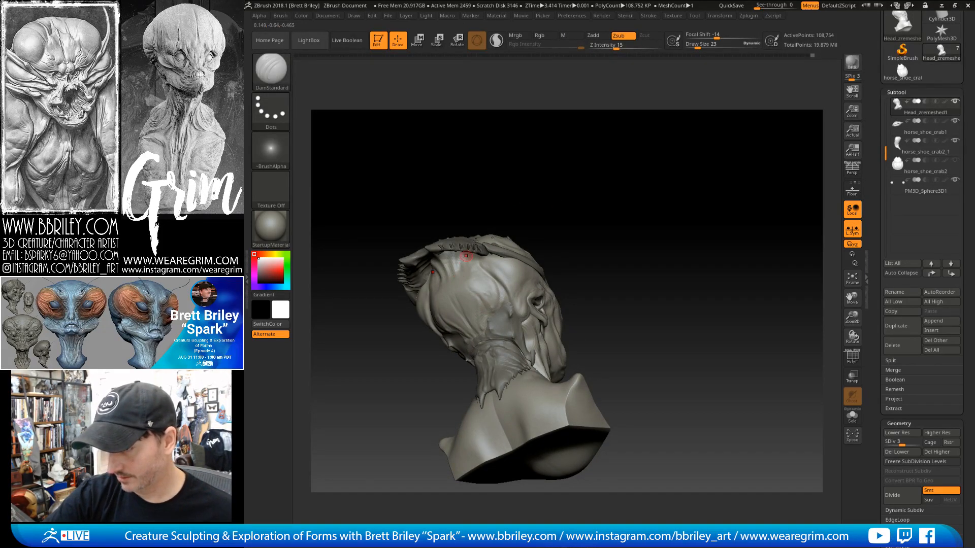
Pull the back of the skull into a peak under the shell with the Move brush and smooth it at size 23.
mouse_move(476, 227)
mouse_down()
mouse_move(495, 181)
mouse_move(457, 200)
mouse_up()
key(b)
key(m)
key(v)
key(s)
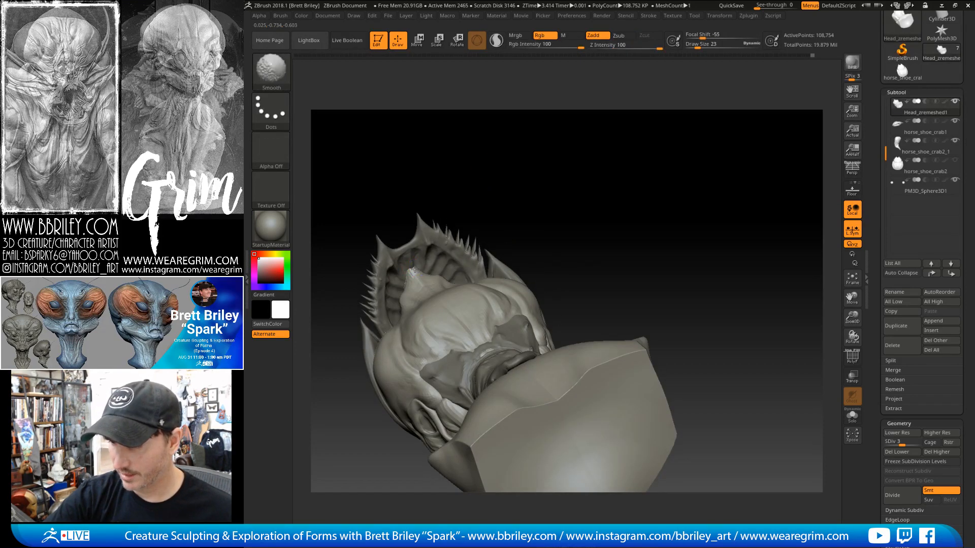
Carve wrinkles fanning from the peak down the back of the skull with the DamStandard brush at size 18.
mouse_move(413, 217)
mouse_down()
mouse_move(454, 183)
mouse_move(452, 216)
mouse_up()
key(b)
key(d)
key(s)
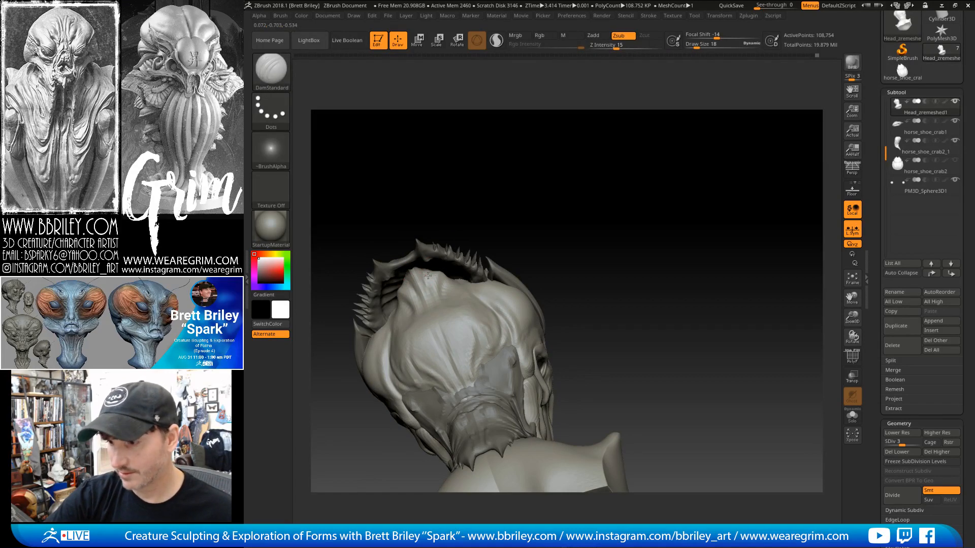
Adjust the skull surface where it meets the underside of the shell with the Move brush.
drag(490, 198, 502, 152)
key(b)
key(m)
key(v)
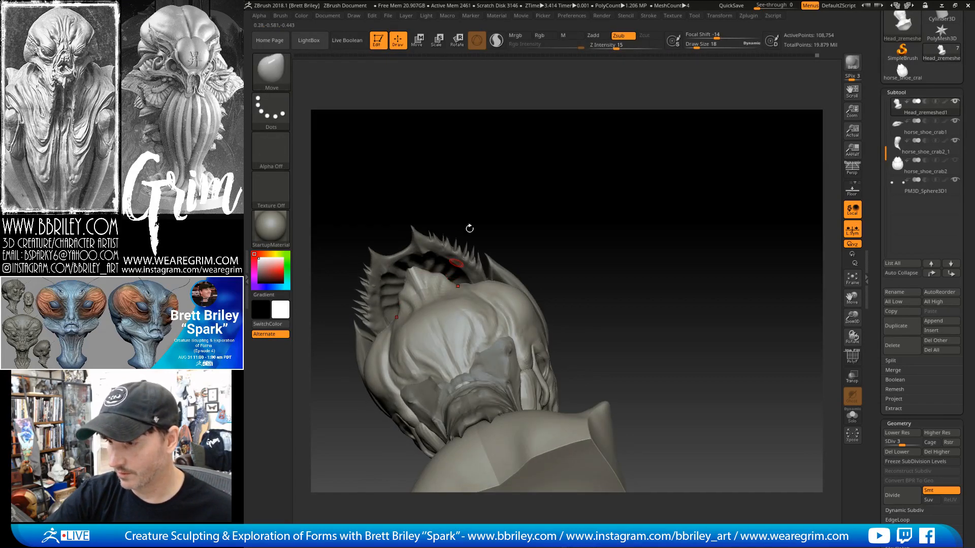
Raise thin ridges over the back of the skull below the shell with the Standard brush at size 13.
mouse_move(468, 226)
mouse_down()
mouse_move(441, 233)
mouse_move(489, 207)
mouse_move(479, 218)
mouse_move(490, 179)
mouse_up()
key(b)
key(s)
key(t)
key(s)
drag(460, 280, 463, 288)
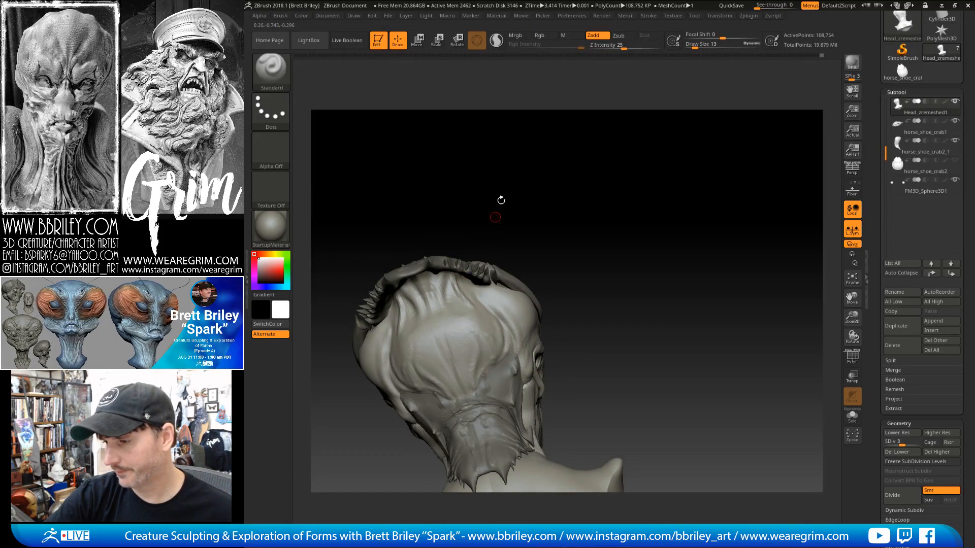
drag(501, 202, 473, 250)
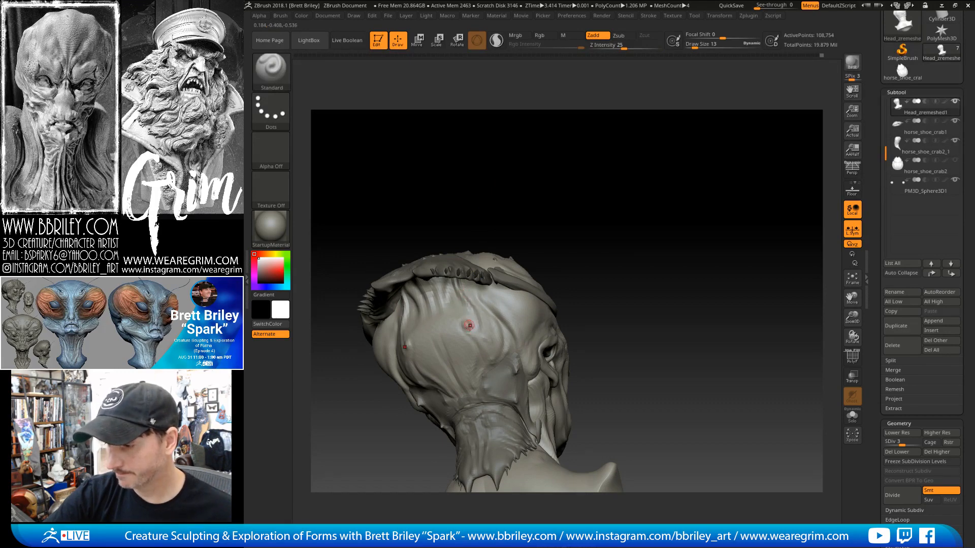
Refine the profile of the back of the head and neck with the Move brush at sizes 50 and 47.
mouse_move(572, 239)
mouse_down()
mouse_move(559, 224)
mouse_move(655, 216)
mouse_move(679, 198)
mouse_up()
key(b)
key(m)
key(v)
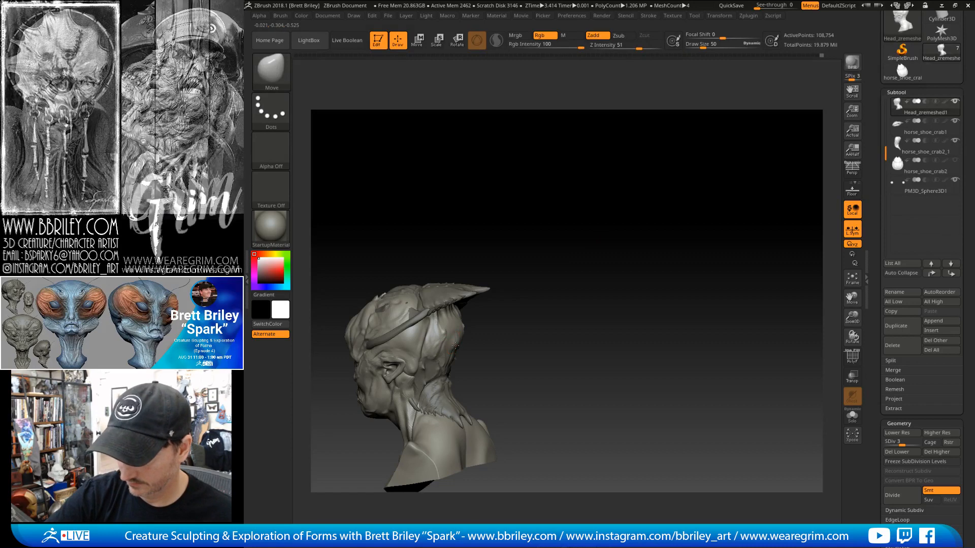
mouse_move(476, 332)
mouse_down()
mouse_move(486, 324)
mouse_move(460, 337)
mouse_move(505, 233)
mouse_move(516, 233)
mouse_move(520, 253)
mouse_move(605, 200)
mouse_move(605, 213)
mouse_move(589, 173)
mouse_move(606, 173)
mouse_up()
key(s)
click(451, 344)
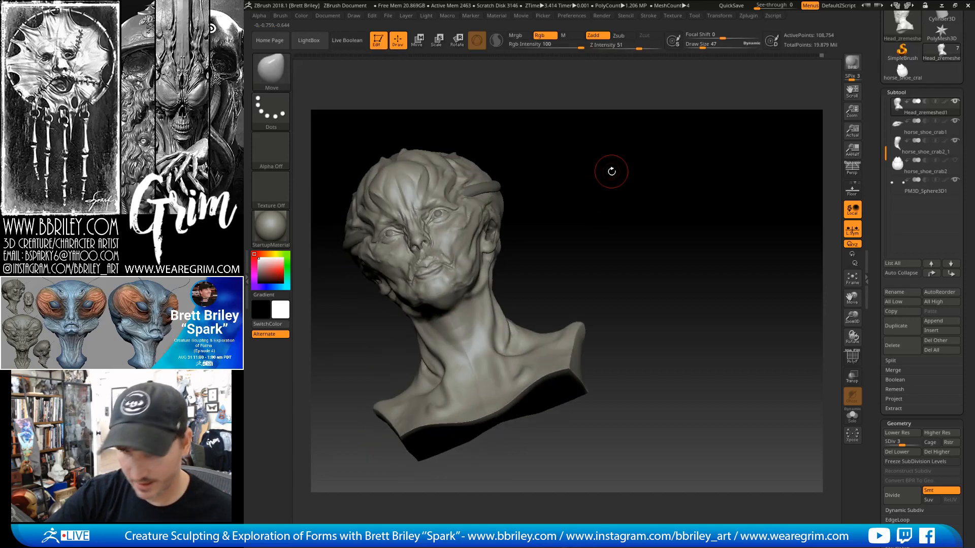
Build up tendons along the front of the neck with the Standard brush at size 21.
key(b)
key(s)
key(t)
drag(533, 224, 519, 224)
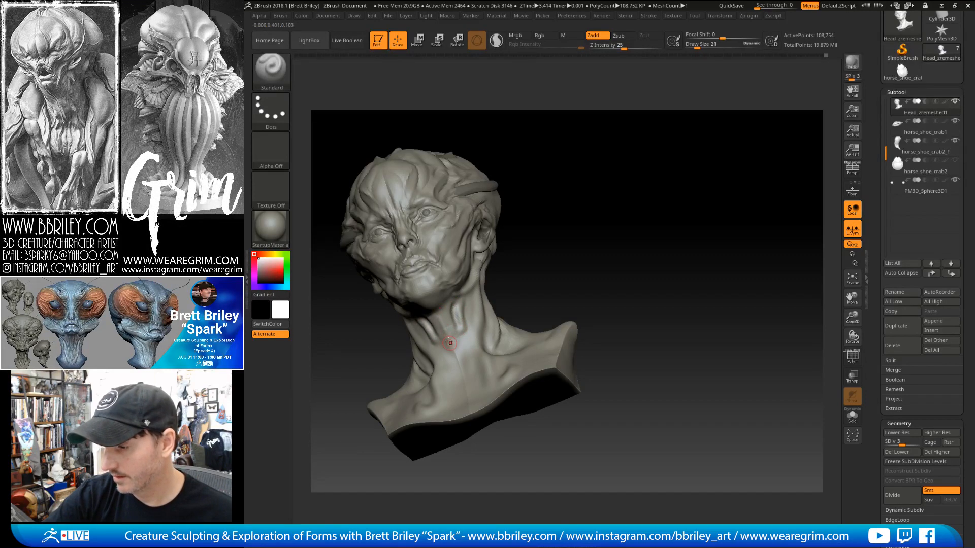
Carve grooves down the throat to the collarbones with the DamStandard brush at size 36.
drag(537, 223, 561, 189)
key(b)
key(d)
key(s)
key(bracketright)
drag(441, 331, 450, 372)
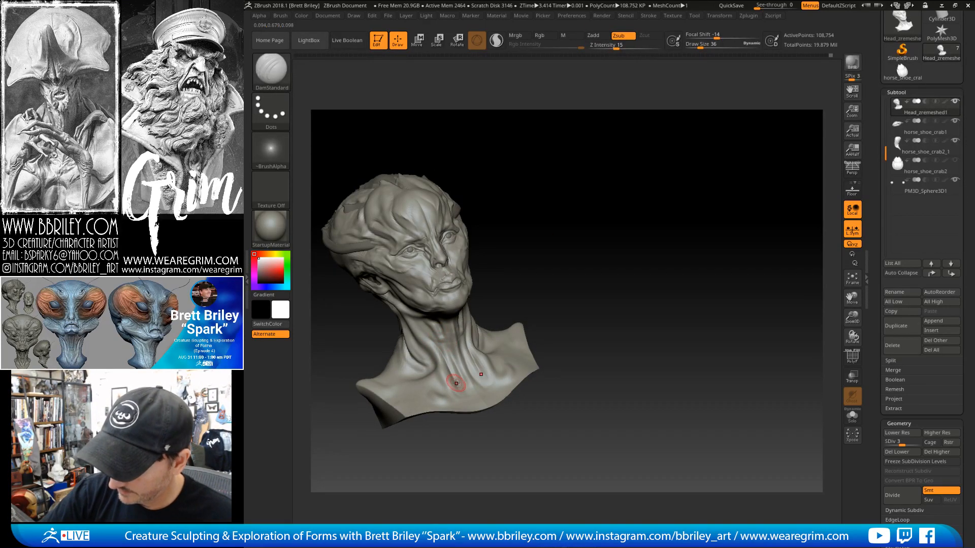
Raise ridges from the base of the throat across the upper chest with the Standard brush at size 18.
key(b)
key(s)
key(t)
drag(464, 380, 450, 396)
mouse_move(565, 223)
mouse_down()
mouse_move(539, 248)
mouse_move(487, 356)
mouse_move(509, 379)
mouse_up()
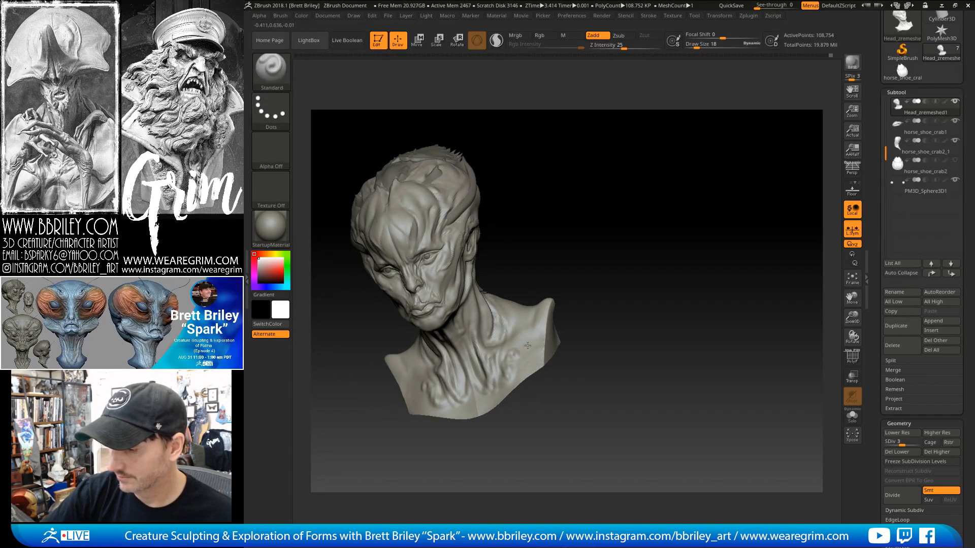
Smooth the upper chest ridges and adjust the lower edge of the chest with the Move brush.
drag(568, 304, 579, 319)
shift+drag(522, 350, 507, 360)
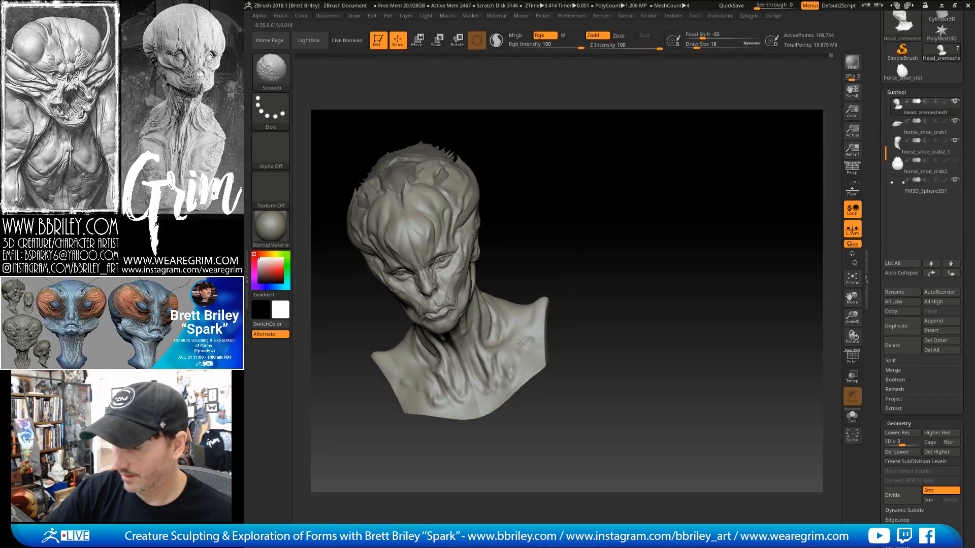
mouse_move(547, 264)
mouse_down()
mouse_move(559, 218)
mouse_move(568, 241)
mouse_up()
key(b)
key(m)
key(v)
key(s)
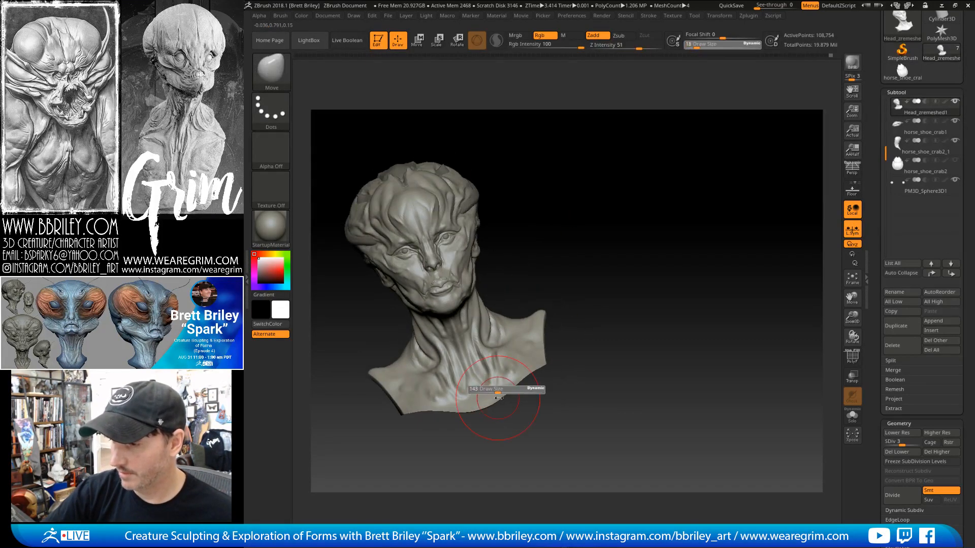
mouse_move(499, 398)
mouse_down()
mouse_move(509, 398)
mouse_move(488, 392)
mouse_up()
alt+drag(568, 217, 580, 266)
mouse_move(577, 254)
mouse_down()
mouse_move(563, 230)
mouse_move(547, 237)
mouse_up()
Reshape the contours of the jaw and neck with the Move brush at size 56.
key(s)
drag(470, 305, 462, 305)
drag(507, 230, 503, 267)
key(s)
mouse_move(478, 327)
mouse_down()
mouse_move(467, 328)
mouse_move(473, 337)
mouse_up()
key(s)
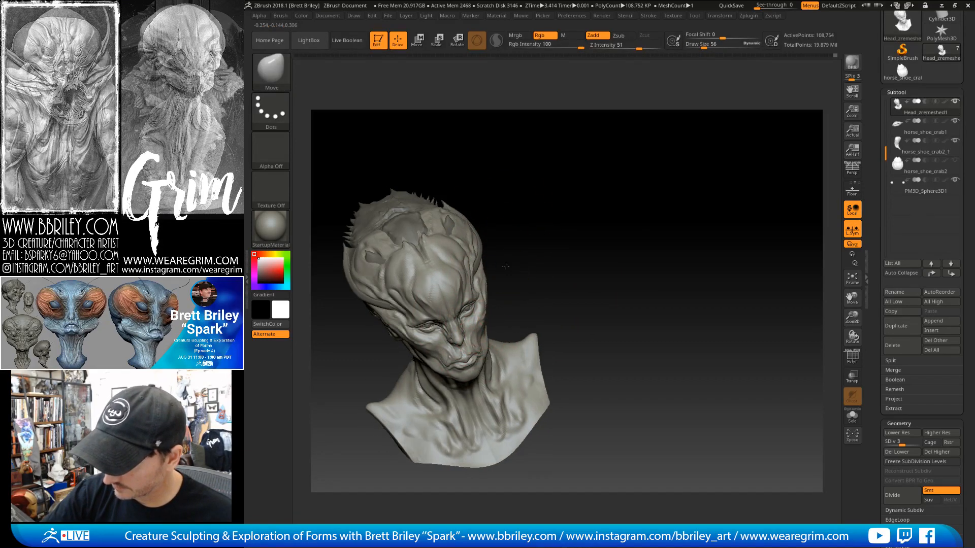
drag(505, 268, 449, 271)
key(s)
drag(480, 335, 478, 336)
Carve creases into the side of the face with the DamStandard brush at size 29.
drag(559, 189, 569, 193)
key(b)
key(d)
key(s)
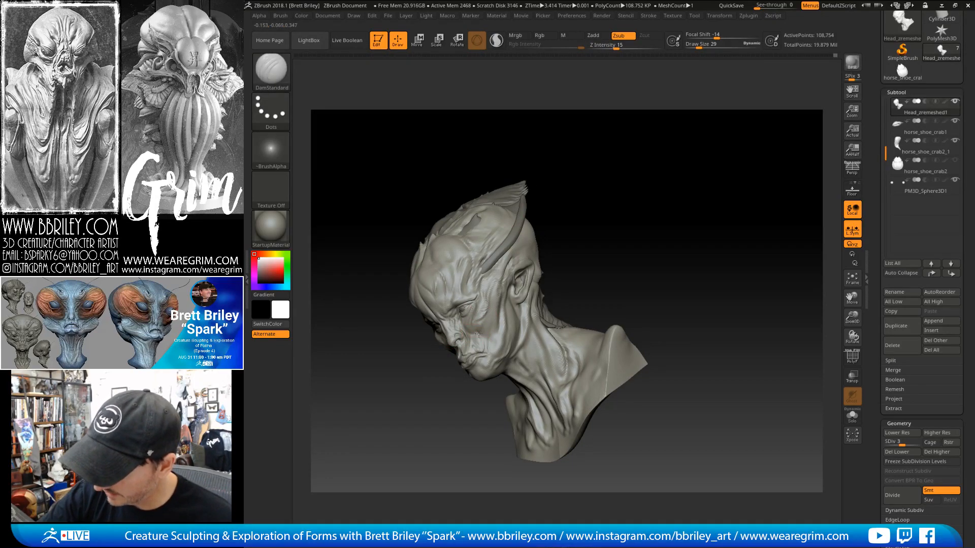
drag(517, 267, 581, 198)
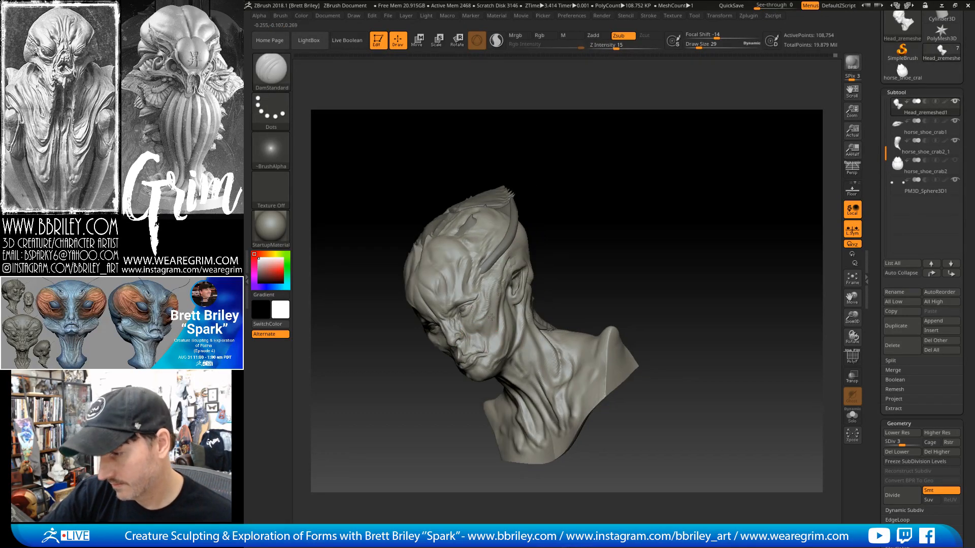
Fill out the cheek with the Clay brush at size 25 and smooth the area beside the nose.
key(b)
key(c)
key(l)
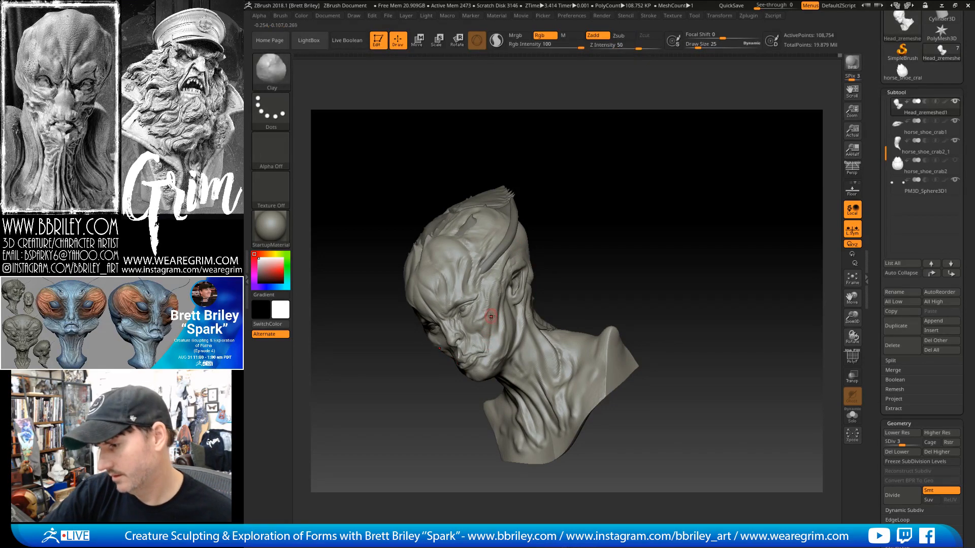
mouse_move(571, 204)
mouse_down()
mouse_move(616, 170)
mouse_move(626, 175)
mouse_up()
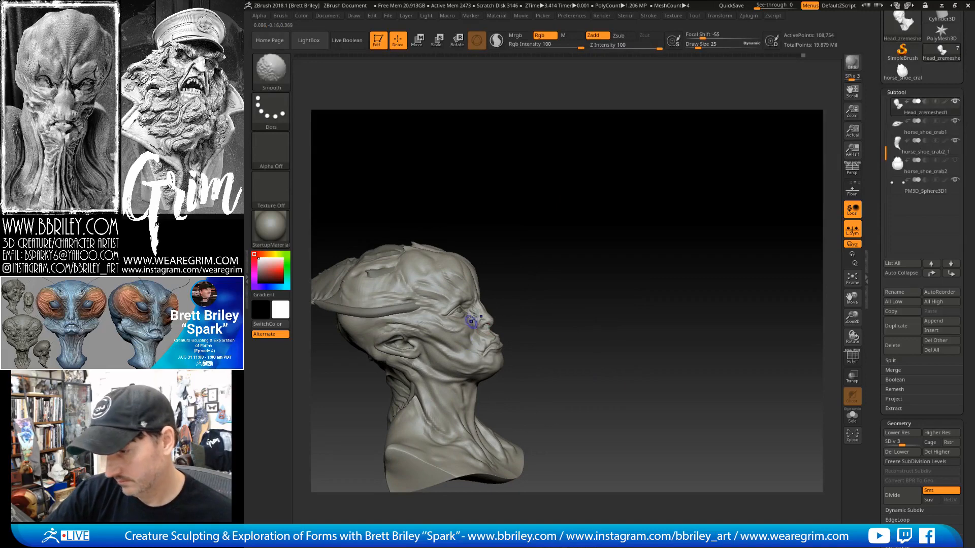
Adjust the lower cheeks and the area around the mouth with the Move brush at sizes 27 and 41.
key(b)
key(m)
key(v)
drag(512, 218, 457, 223)
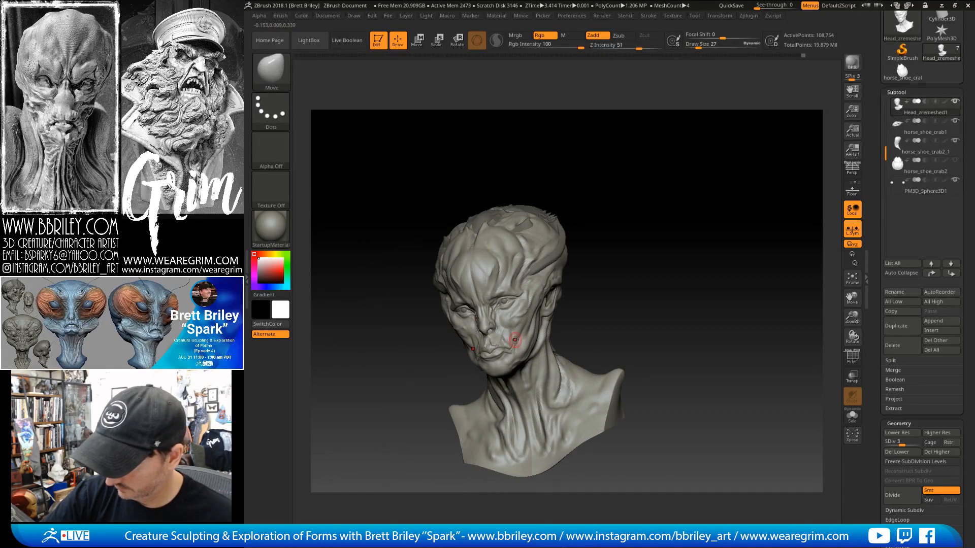
key(s)
drag(515, 340, 517, 333)
key(s)
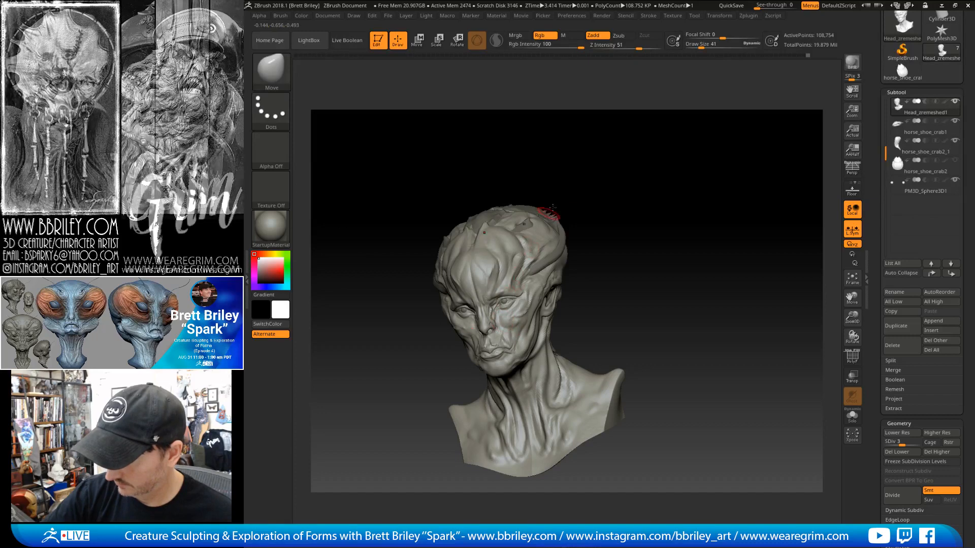
Carve fine creases beside the nose and below the inner eye corners with the DamStandard brush at size 12.
alt+drag(579, 203, 602, 239)
key(b)
key(d)
key(s)
key(s)
drag(496, 315, 492, 314)
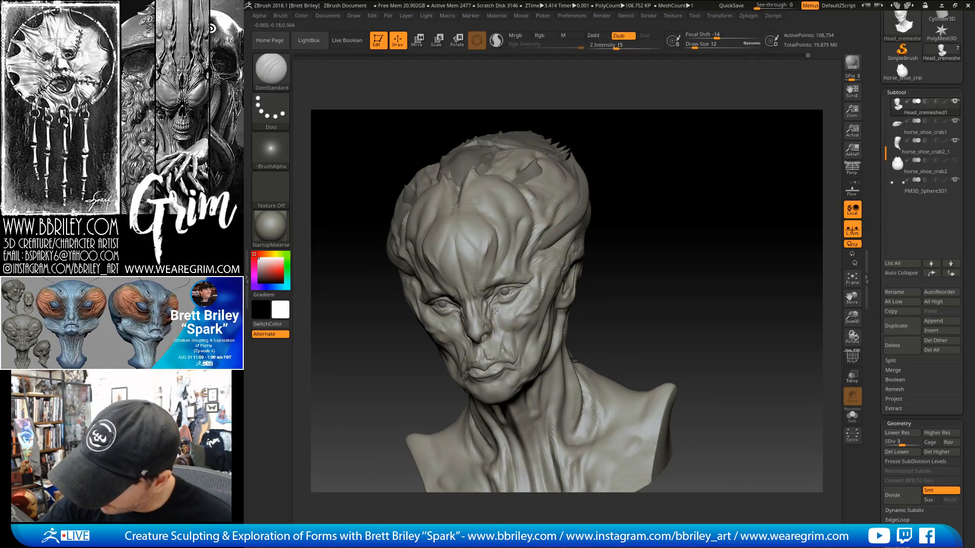
Reposition the eyes and the surrounding lids with the Move brush at size 29.
drag(611, 148, 545, 165)
key(b)
key(m)
key(v)
drag(450, 300, 496, 311)
key(s)
key(s)
drag(641, 187, 743, 147)
key(s)
drag(512, 304, 510, 304)
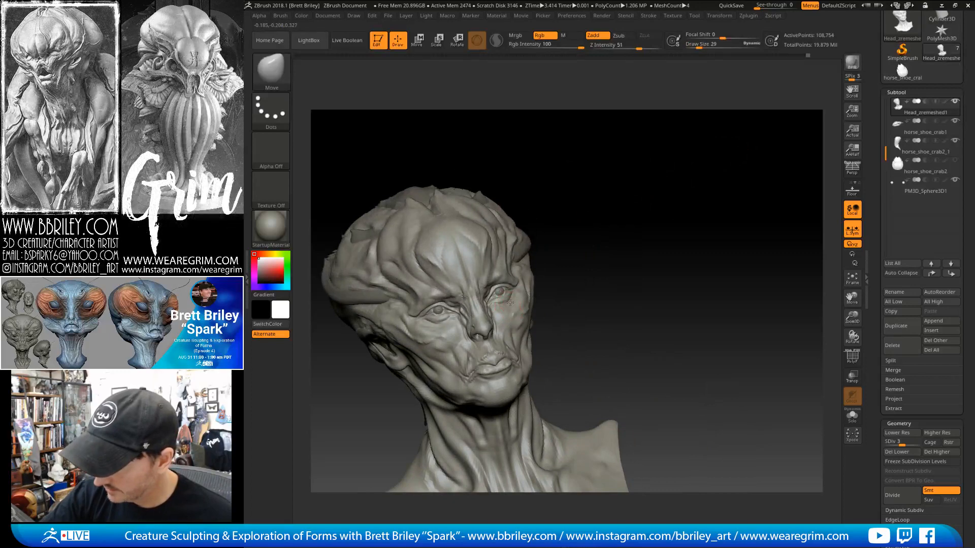
Refine the shape of the brow and upper eyelids with the Move brush at size 25.
drag(581, 236, 552, 240)
key(s)
mouse_move(510, 290)
mouse_down()
mouse_move(519, 284)
mouse_move(489, 292)
mouse_move(503, 283)
mouse_up()
key(s)
key(s)
key(s)
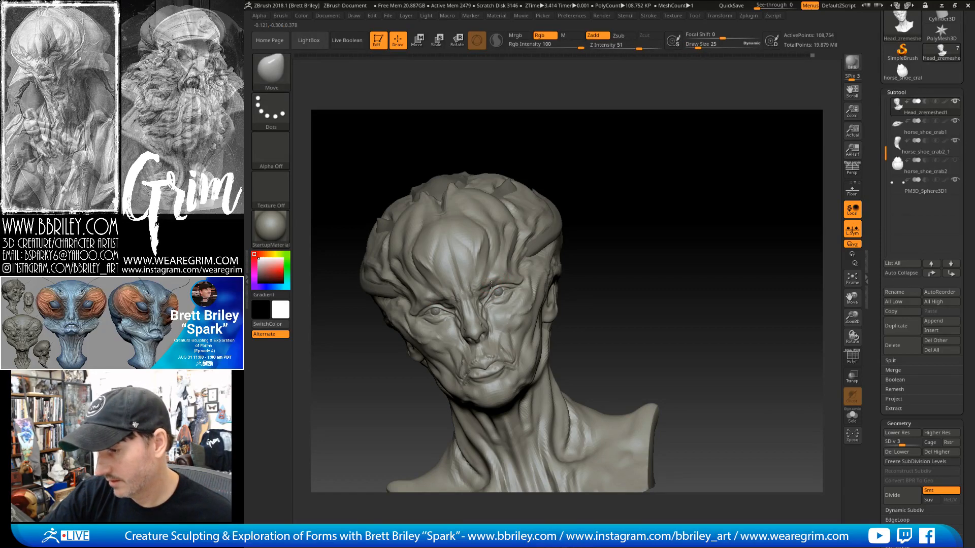
Carve grooves in front of the ear and along the jaw with the DamStandard brush at size 13.
drag(555, 229, 662, 157)
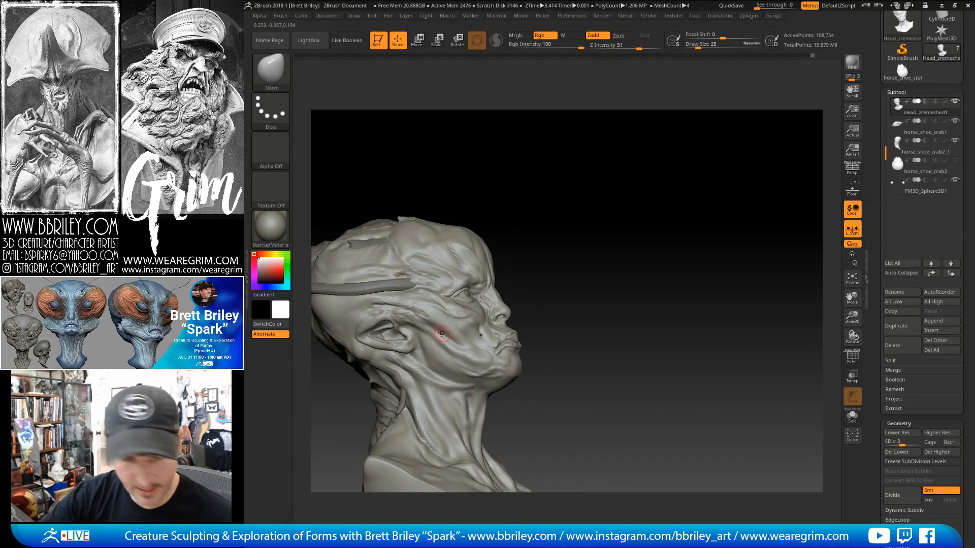
key(b)
key(d)
key(s)
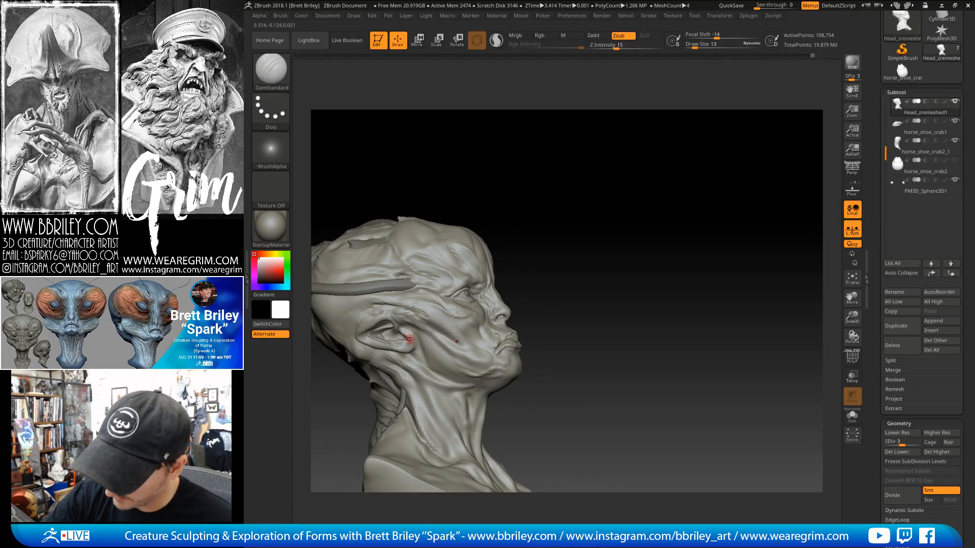
mouse_move(589, 211)
mouse_down()
mouse_move(669, 203)
mouse_move(659, 206)
mouse_move(711, 168)
mouse_move(530, 283)
mouse_up()
drag(602, 227, 595, 220)
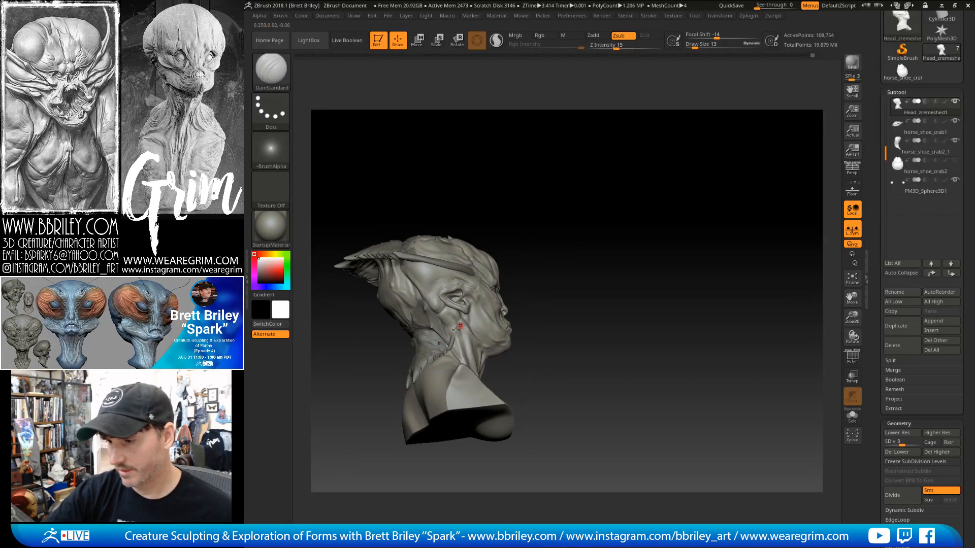
Make the horse_shoe_crab1 subtool active and adjust its side rim with the Move brush at size 56.
drag(563, 170, 522, 212)
alt+click(457, 246)
drag(530, 179, 506, 220)
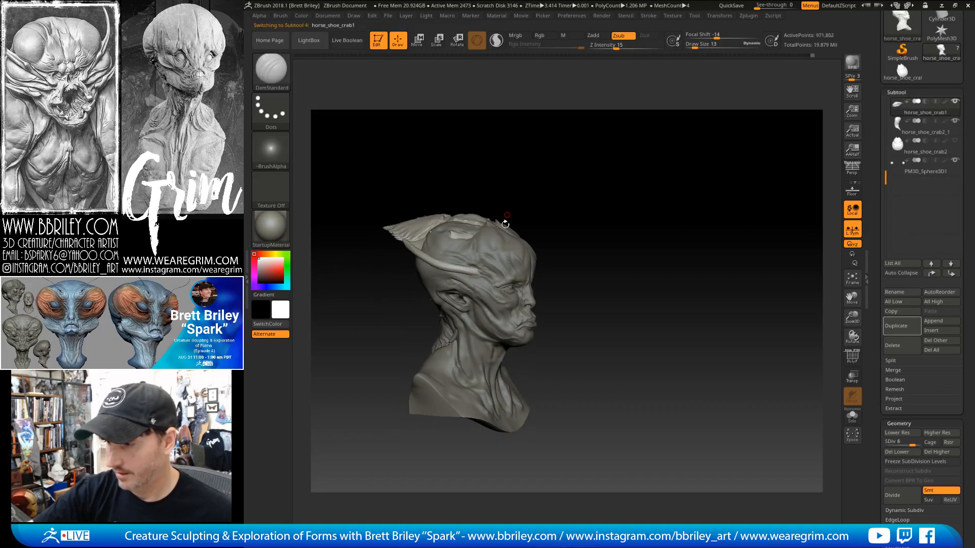
key(b)
key(m)
key(v)
key(bracketright)
key(bracketright)
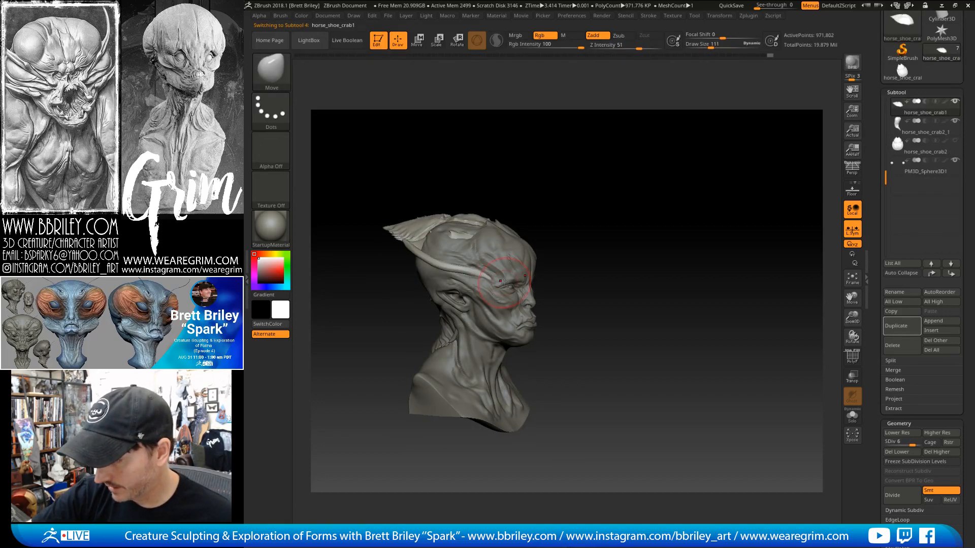
key(bracketleft)
key(bracketleft)
key(bracketleft)
mouse_move(568, 154)
mouse_down()
mouse_move(526, 145)
mouse_move(568, 118)
mouse_up()
key(s)
drag(465, 276, 470, 274)
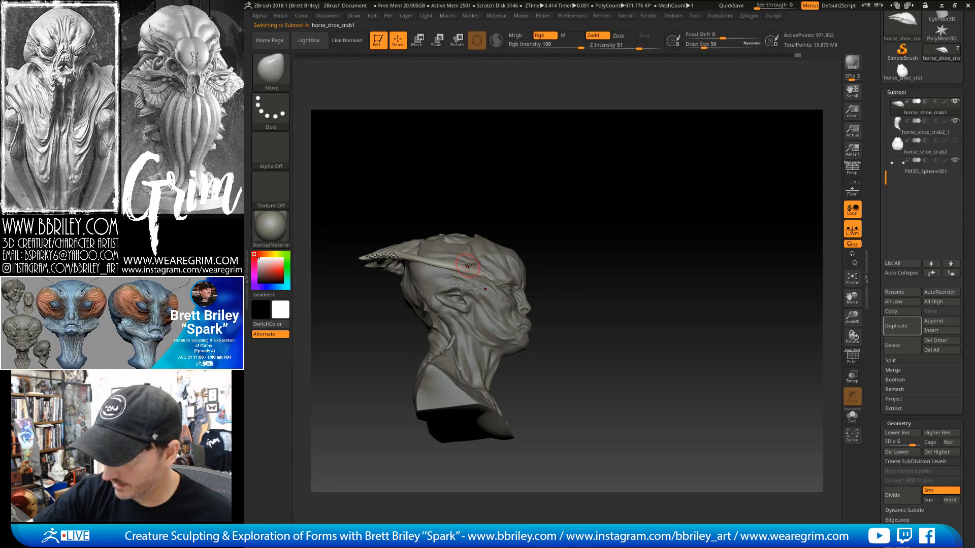
Lower the horse_shoe_crab1 shell to subdivision level 4, then smooth and reshape its side arm.
key(shift+d)
key(shift+d)
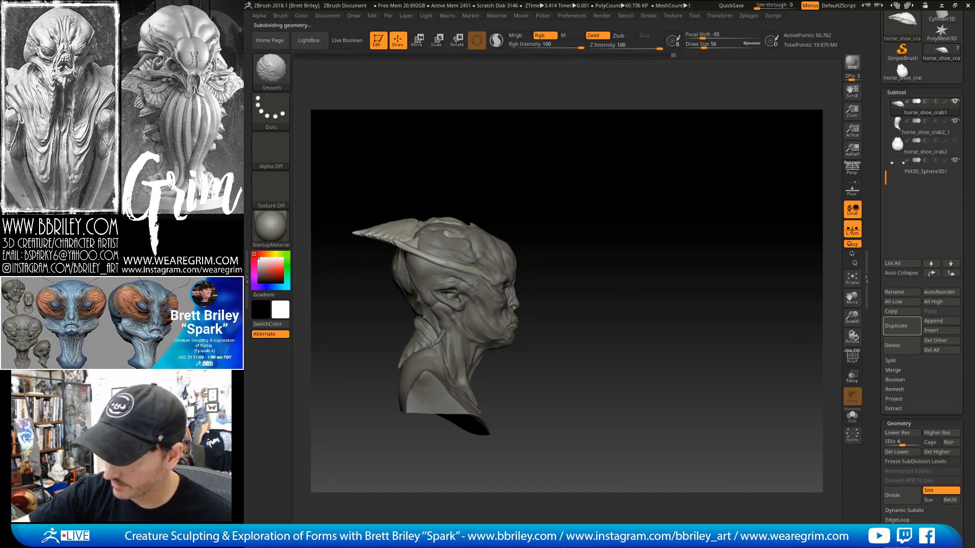
mouse_move(500, 152)
mouse_down()
mouse_move(481, 146)
mouse_move(490, 148)
mouse_up()
key(s)
drag(463, 271, 468, 270)
Build up the shell's arm along the side of the head with the Standard brush at size 56.
drag(491, 212, 629, 136)
alt+drag(629, 136, 630, 233)
key(b)
key(s)
key(t)
key(s)
drag(456, 321, 460, 321)
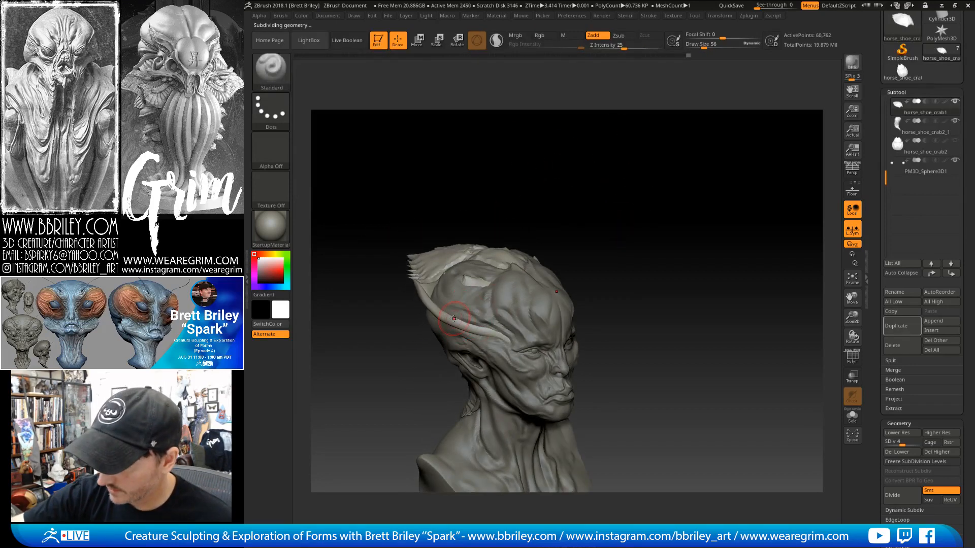
Flatten the shell's side arm with the TrimDynamic brush at size 25 on subdivision level 5.
key(b)
key(t)
key(d)
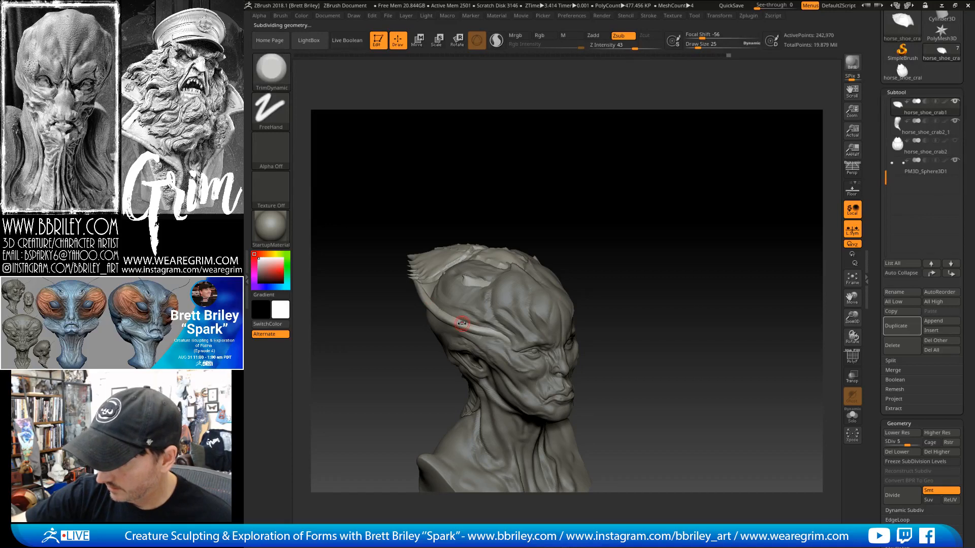
right_drag(434, 304, 452, 319)
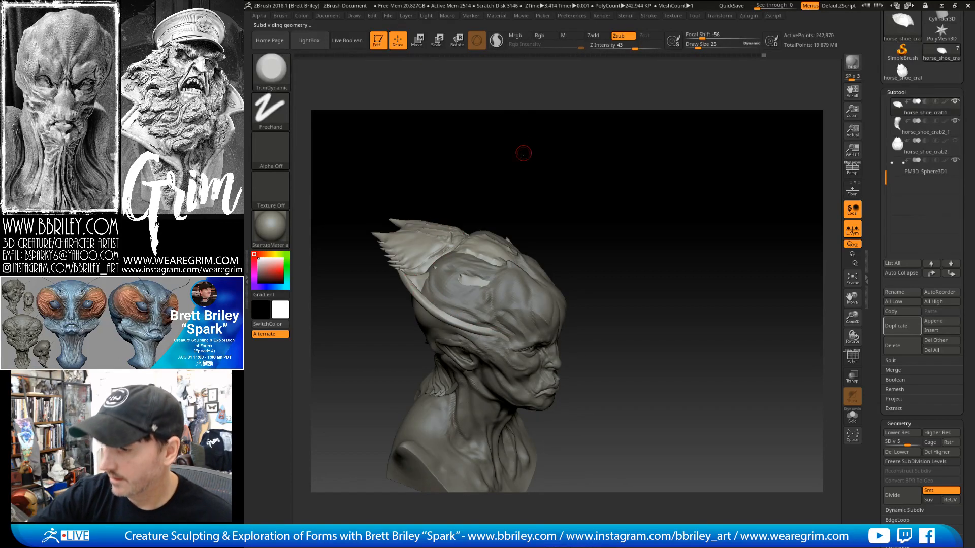
Make the Head_zremeshed1 subtool active and raise ridges on the skull along the shell's edge with the Standard brush at size 15.
mouse_move(523, 154)
right_down()
mouse_move(592, 185)
mouse_move(599, 200)
right_up()
key(b)
key(m)
key(v)
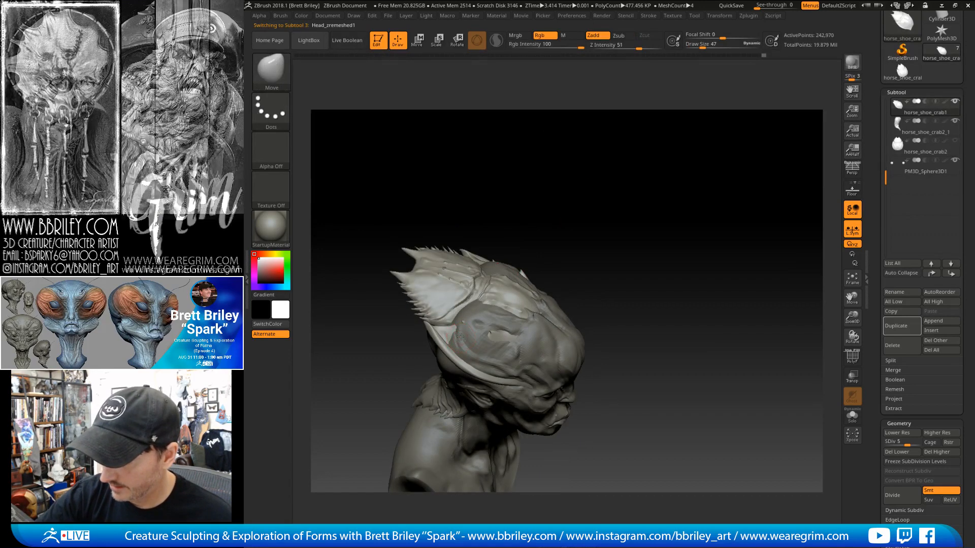
alt+click(460, 337)
key(b)
key(s)
key(t)
right_drag(498, 249, 512, 228)
right_drag(531, 180, 539, 204)
key(s)
drag(461, 327, 455, 328)
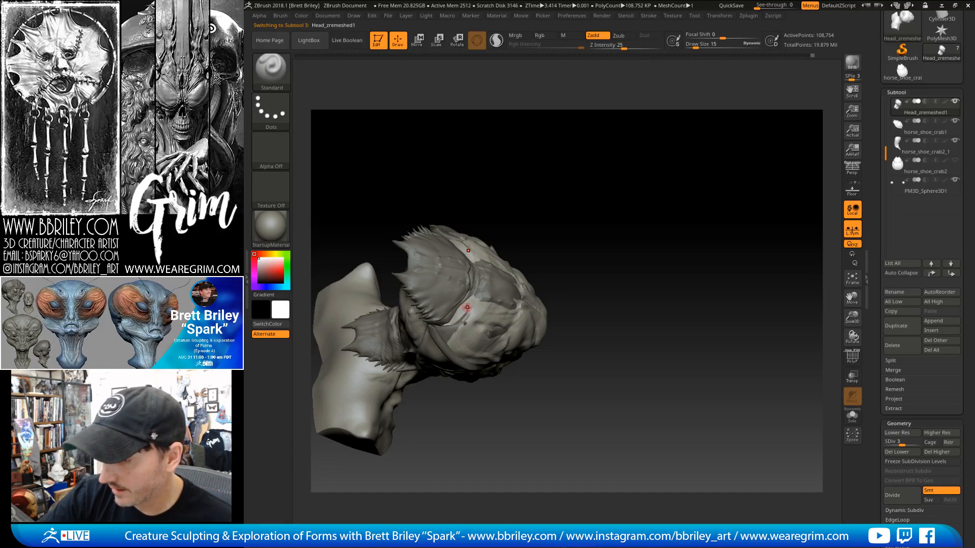
right_drag(552, 185, 543, 196)
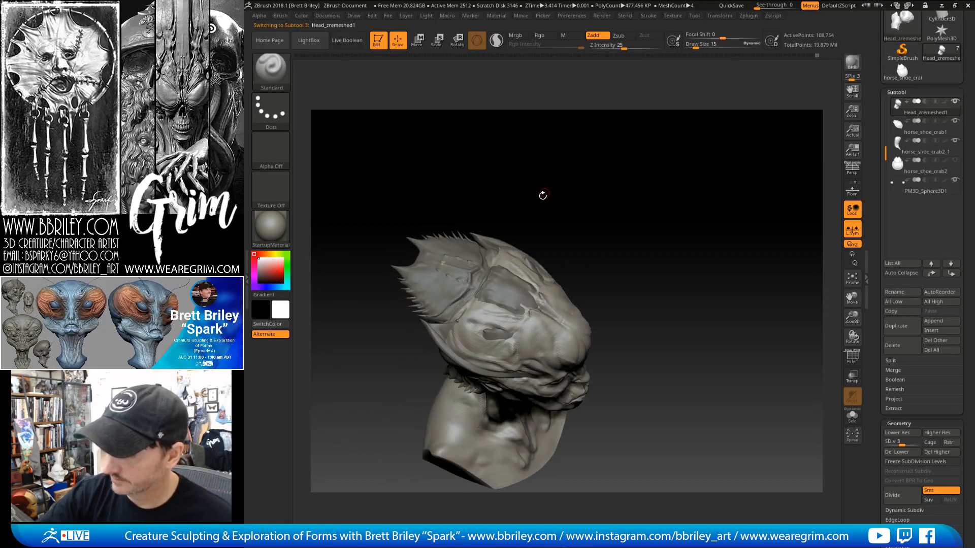
right_drag(477, 302, 521, 213)
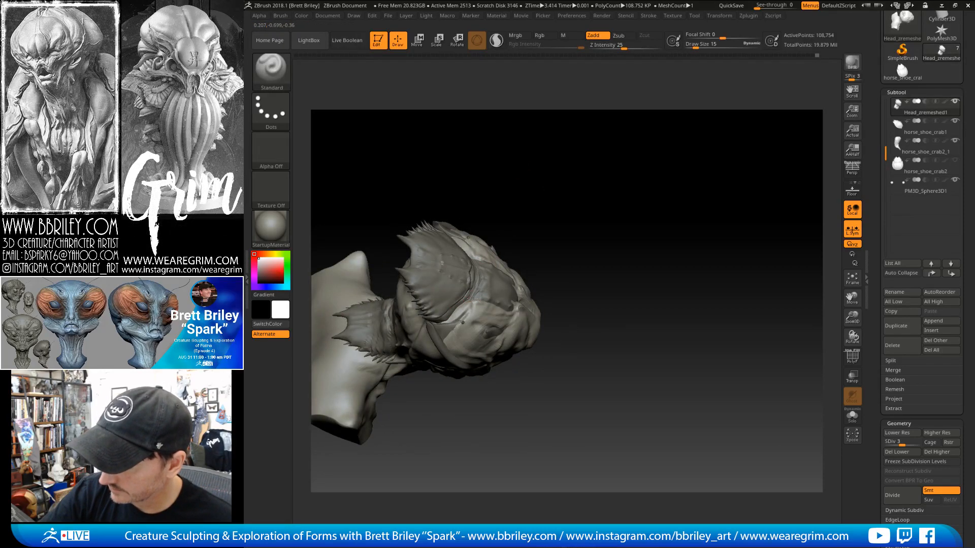
mouse_move(534, 218)
mouse_down()
mouse_move(562, 144)
mouse_move(596, 190)
mouse_move(593, 211)
mouse_up()
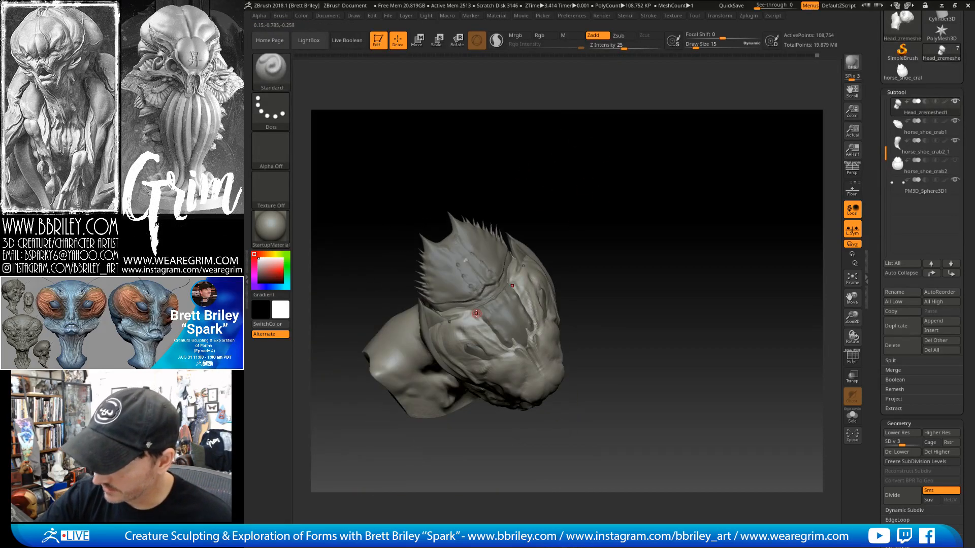
Pull the skull surface up against the shell's edge with the Move brush at sizes 32 and 21.
key(s)
drag(474, 314, 478, 313)
key(b)
key(m)
key(v)
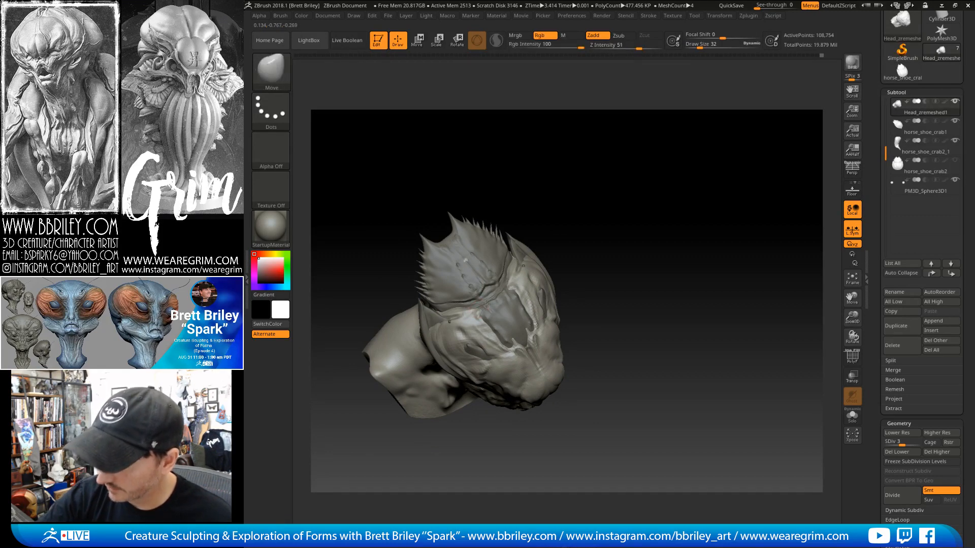
drag(542, 176, 515, 228)
key(s)
drag(518, 286, 514, 287)
Reshape the top of the skull on both sides of the central shell plate with the Move brush up to size 62.
drag(574, 249, 546, 208)
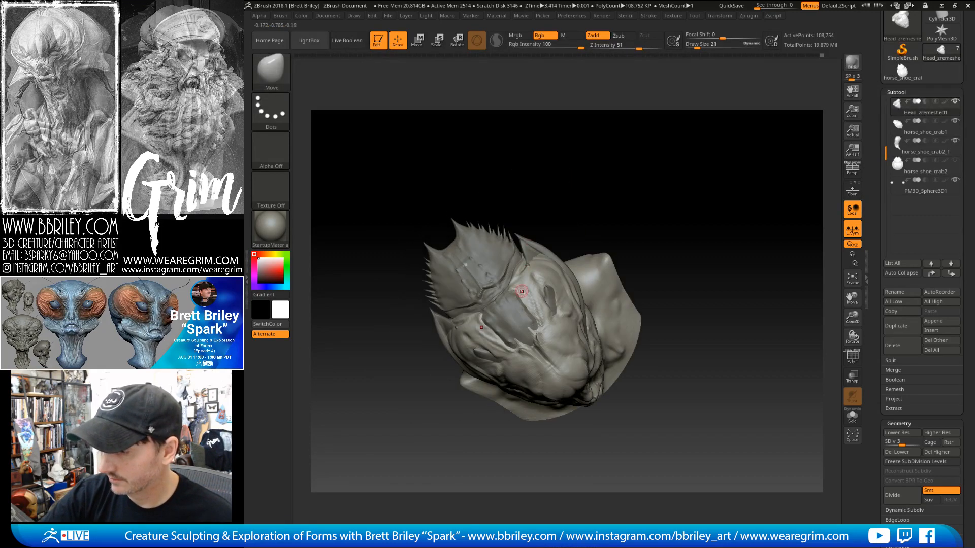
key(s)
drag(522, 291, 524, 292)
drag(539, 197, 571, 176)
key(s)
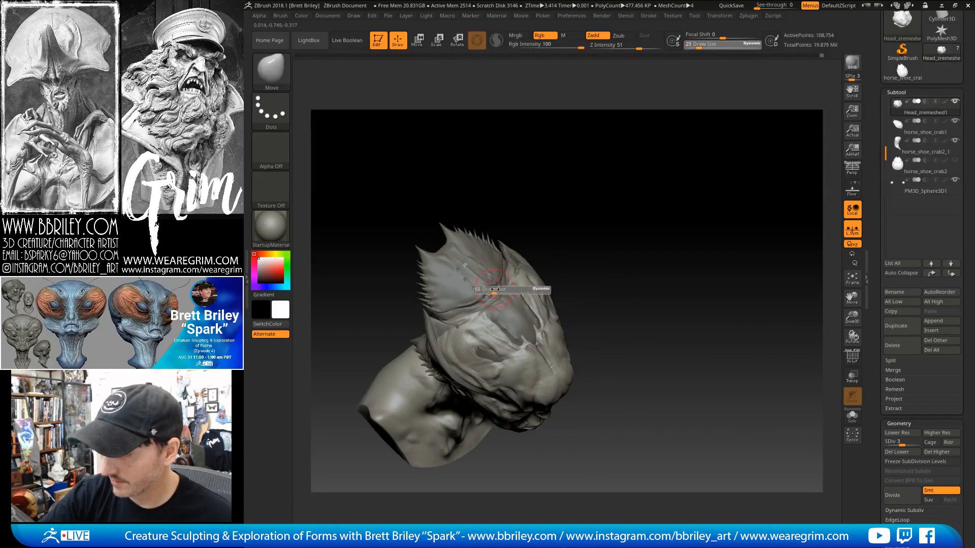
drag(489, 292, 494, 292)
drag(513, 224, 506, 206)
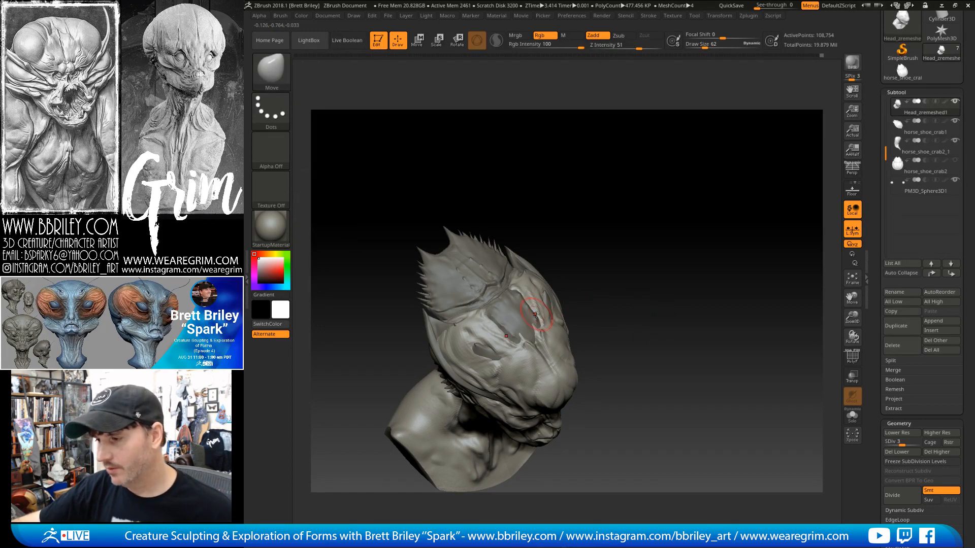
Try the Move brush's draw size at 1000, then set it to 56.
key(s)
drag(603, 298, 667, 298)
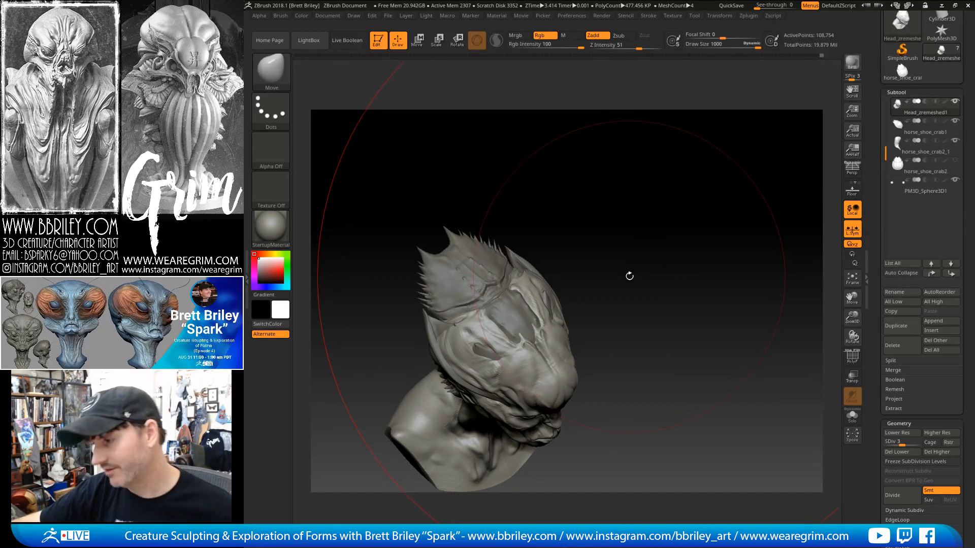
key(s)
drag(630, 276, 569, 277)
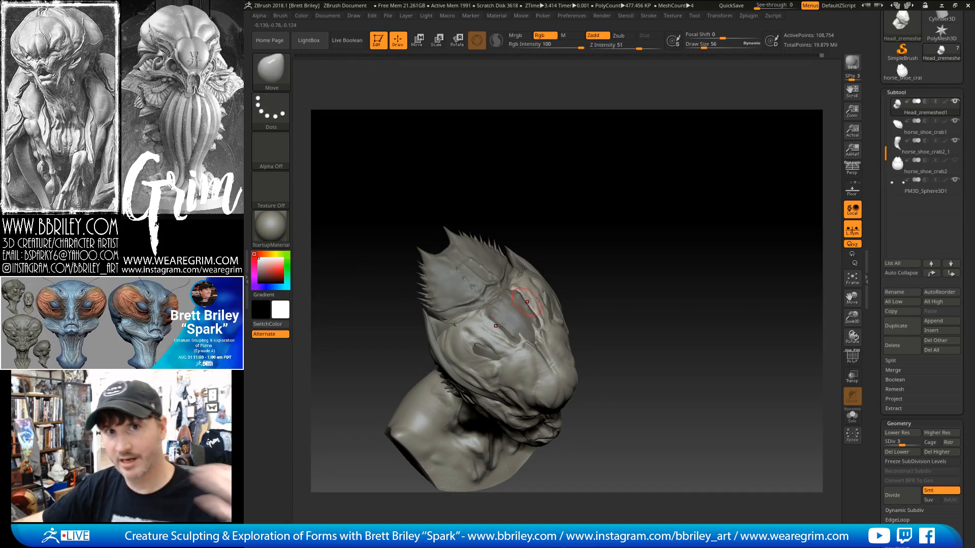
mouse_move(638, 293)
mouse_down()
mouse_move(635, 261)
mouse_move(650, 269)
mouse_move(602, 192)
mouse_up()
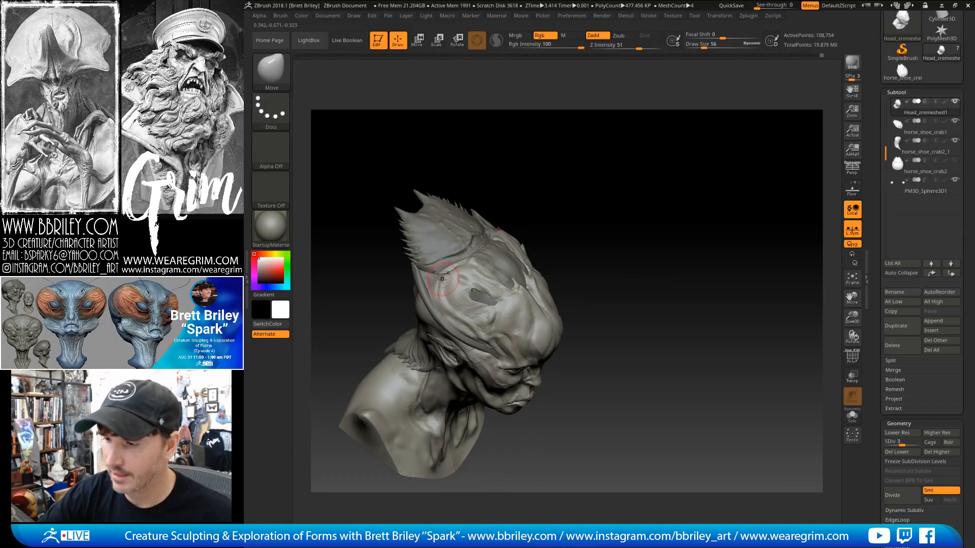
Reshape the side of the skull beneath the spiked crest with the Move brush at draw sizes of about 36 to 39.
key(s)
drag(439, 282, 442, 282)
drag(498, 203, 581, 154)
key(s)
drag(444, 289, 438, 289)
drag(533, 224, 436, 289)
key(s)
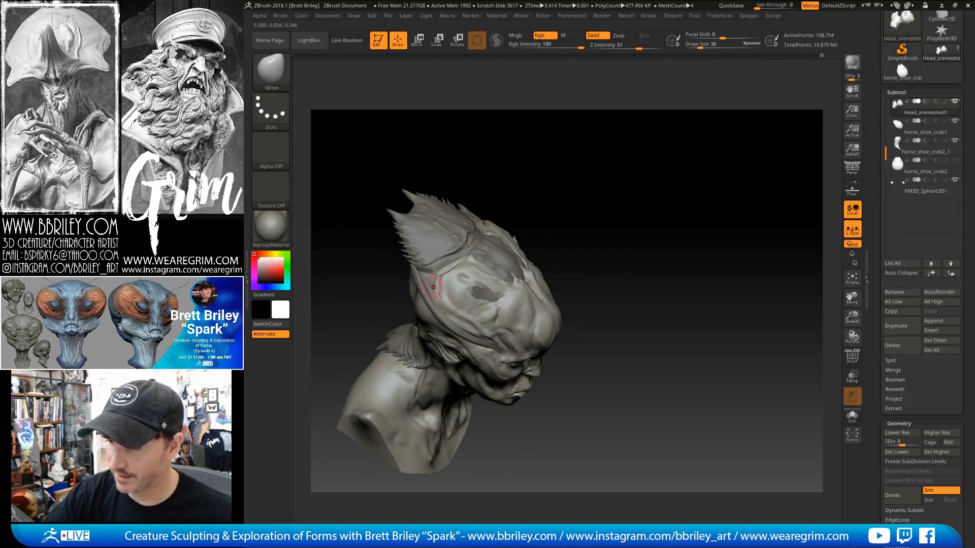
drag(547, 145, 523, 113)
key(s)
drag(446, 304, 447, 304)
drag(504, 219, 528, 217)
Build up the ridge running below the crest on the side of the head with the Standard brush.
key(b)
key(s)
key(t)
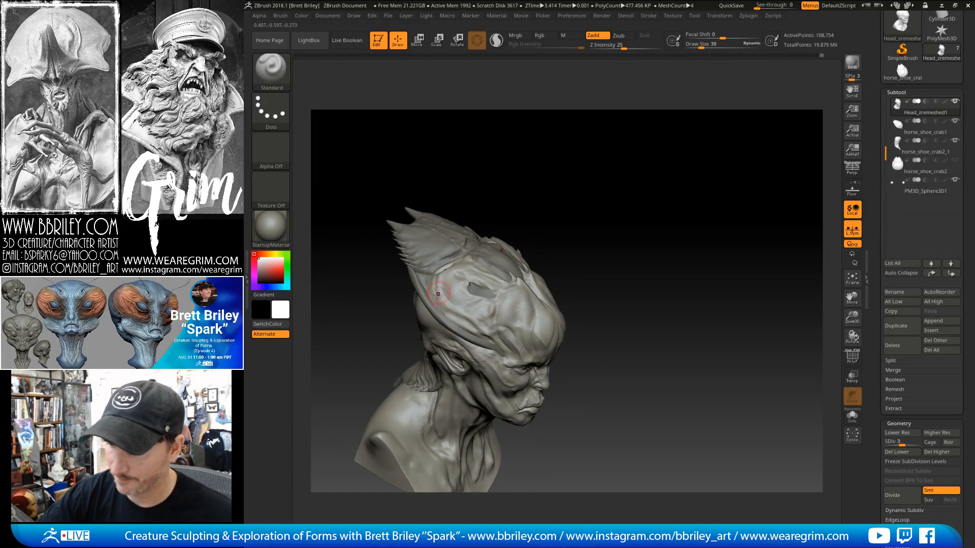
key(s)
mouse_move(439, 295)
mouse_down()
mouse_move(429, 292)
mouse_move(479, 323)
mouse_up()
key(s)
Carve creases on the side of the head with DamStandard at draw size 20 and divide the head to subdivision level 4.
key(b)
key(d)
key(s)
key(s)
mouse_move(539, 229)
mouse_down()
mouse_move(523, 198)
mouse_move(430, 320)
mouse_up()
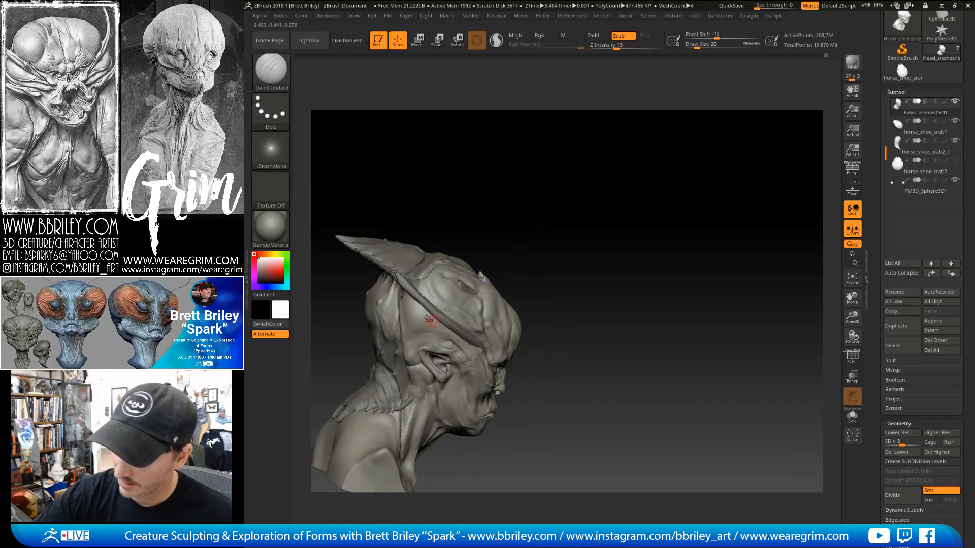
key(ctrl+d)
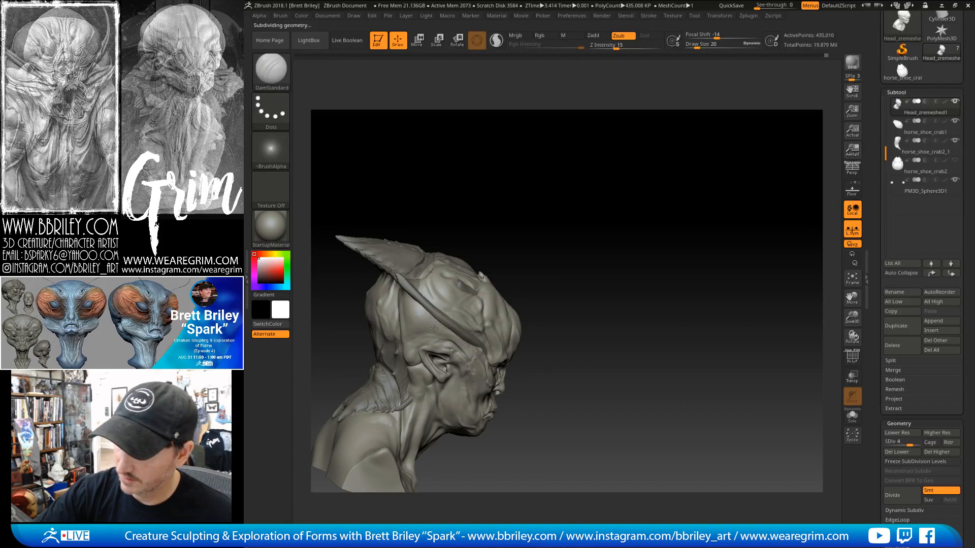
mouse_move(502, 229)
mouse_down()
mouse_move(591, 197)
mouse_move(511, 246)
mouse_up()
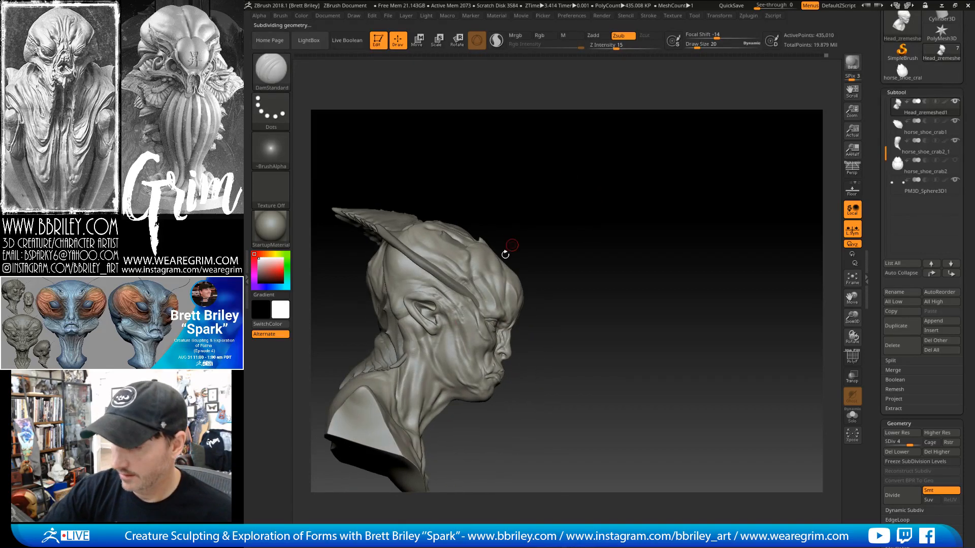
Refine the form just below the ear with the Standard and Move brushes at a draw size of about 20.
key(b)
key(s)
key(t)
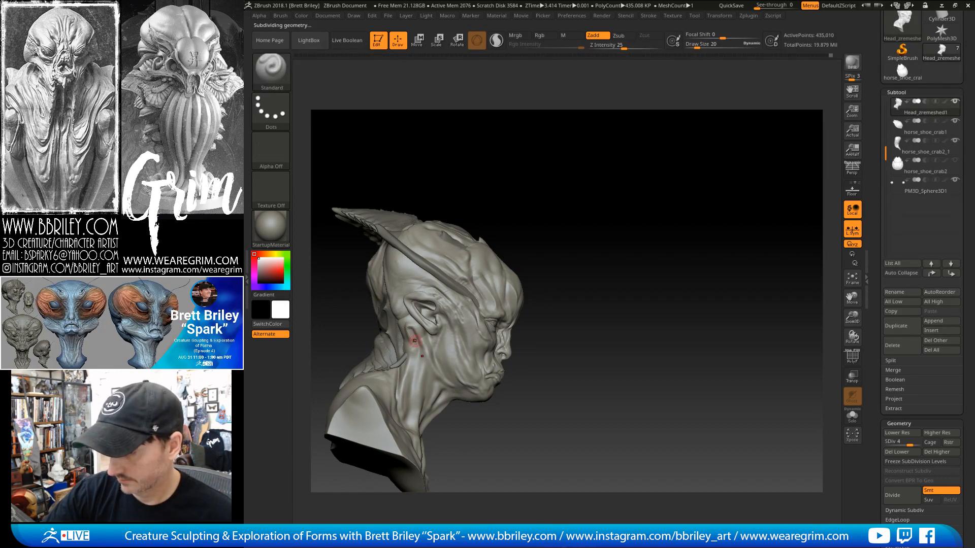
key(b)
key(m)
key(v)
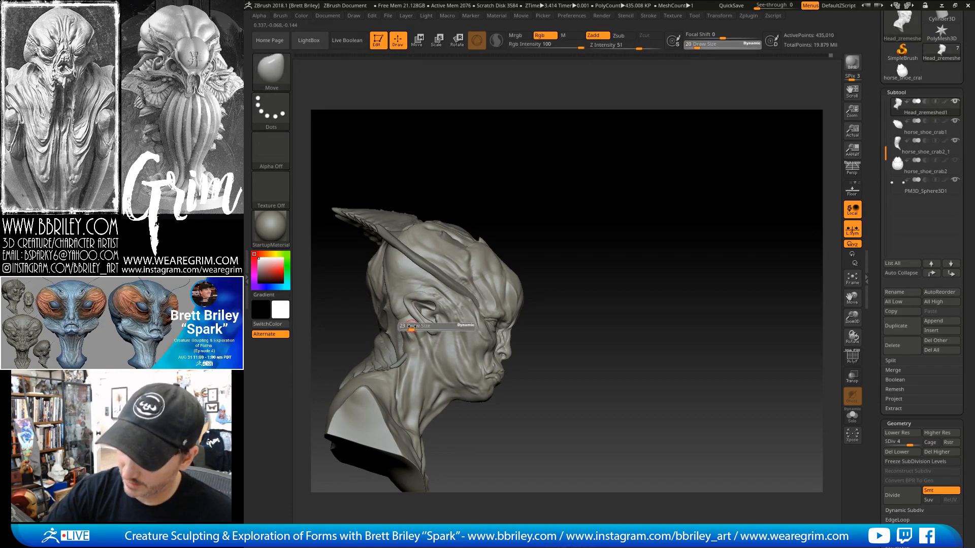
Build up thin muscle folds along the jaw and upper neck with the Standard brush at draw sizes 18 down to 13.
key(b)
key(s)
key(t)
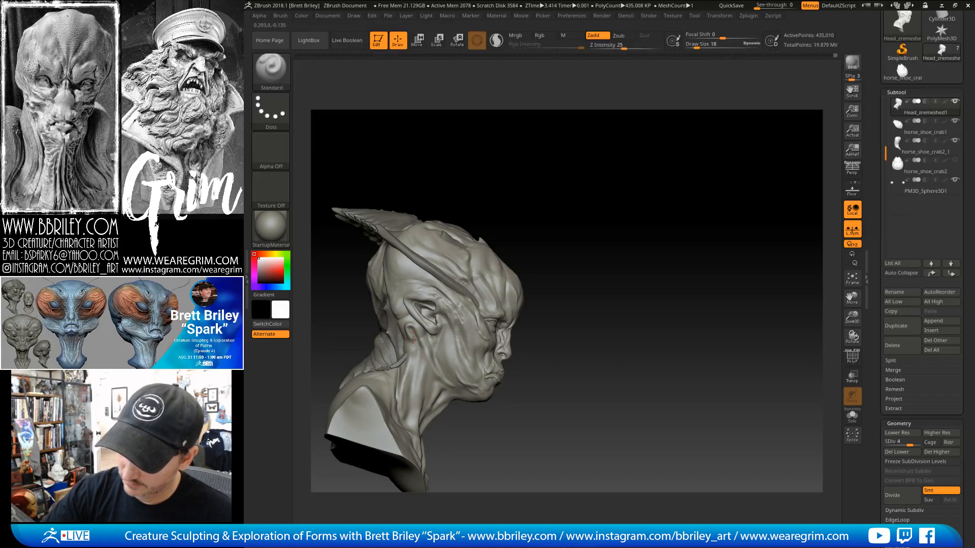
mouse_move(572, 246)
mouse_down()
mouse_move(603, 203)
mouse_move(421, 321)
mouse_move(430, 350)
mouse_up()
key(s)
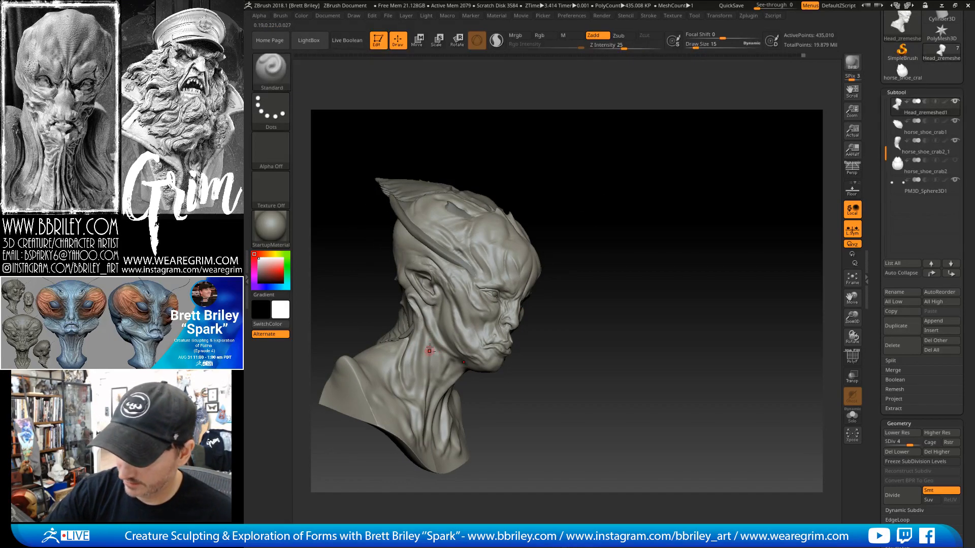
key(s)
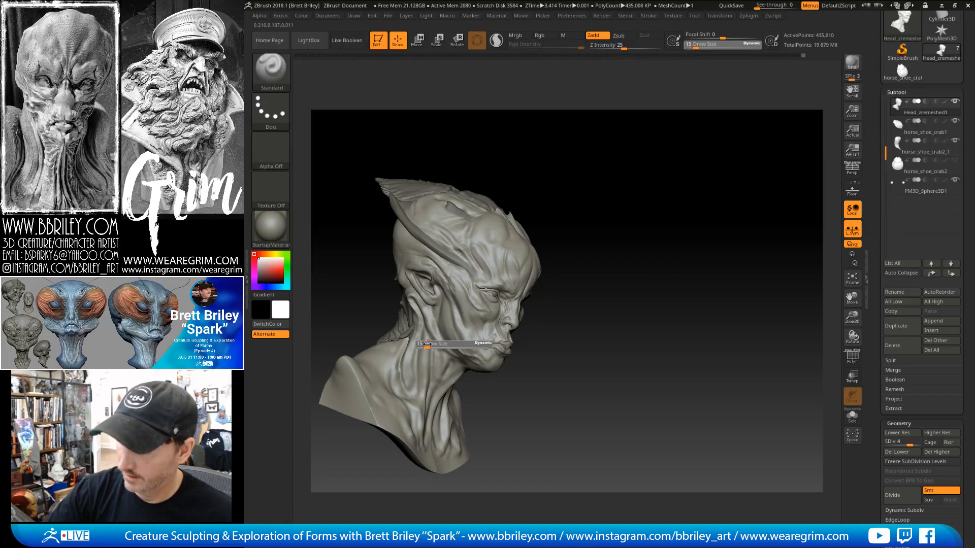
drag(428, 347, 426, 347)
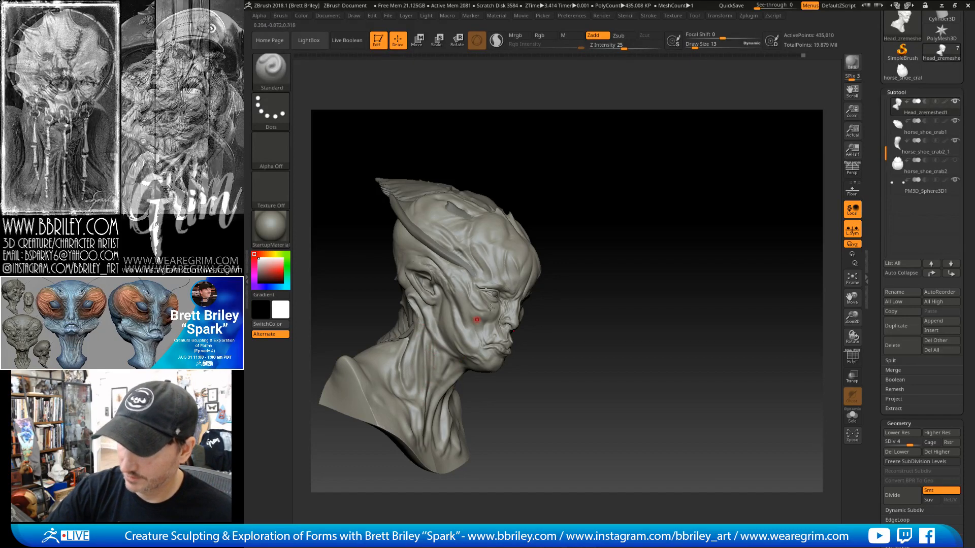
Reshape the base of the neck and the shoulders from the front with the Move brush, enlarging the draw size to 244.
mouse_move(645, 233)
mouse_down()
mouse_move(599, 222)
mouse_move(574, 229)
mouse_up()
key(b)
key(m)
key(v)
drag(546, 325, 590, 266)
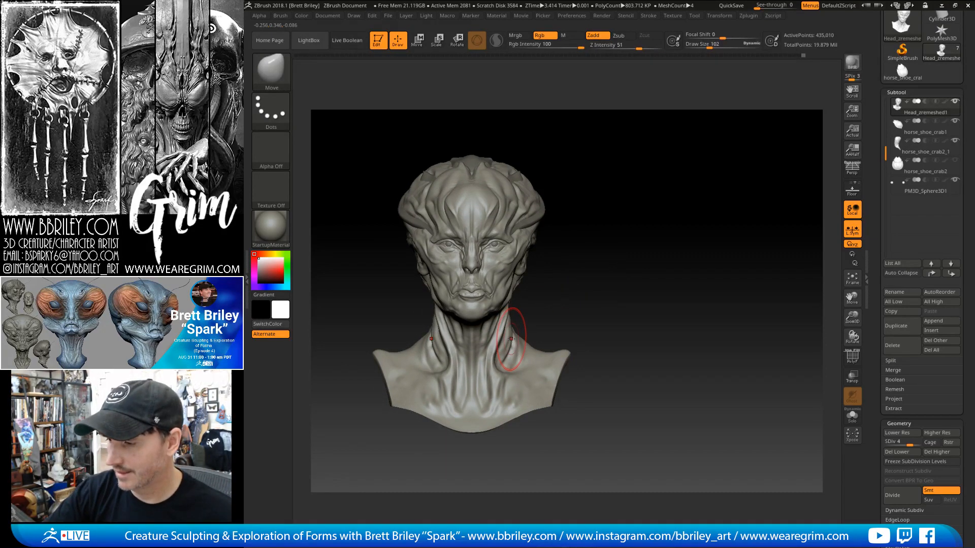
key(bracketright)
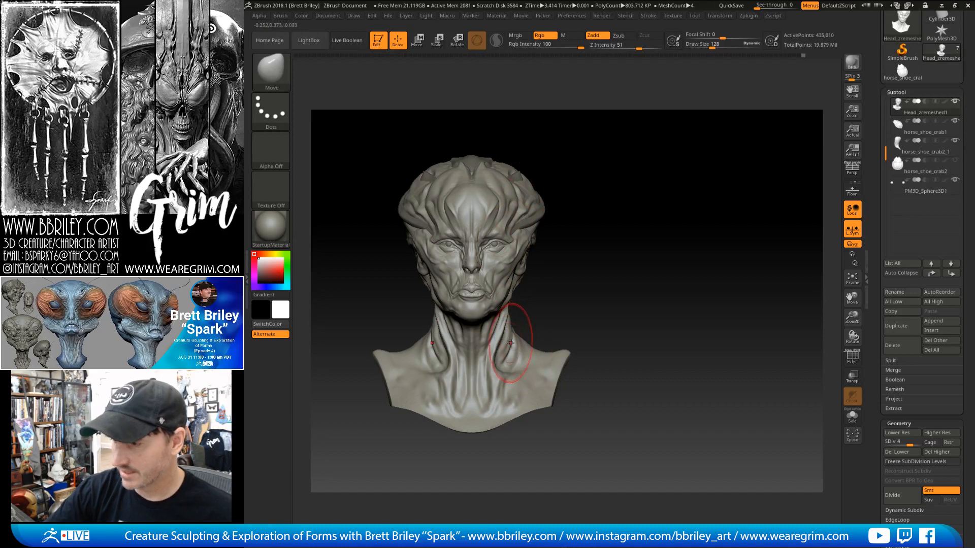
key(bracketright)
mouse_move(510, 352)
mouse_down()
mouse_move(561, 356)
mouse_move(557, 364)
mouse_up()
key(bracketright)
key(bracketright)
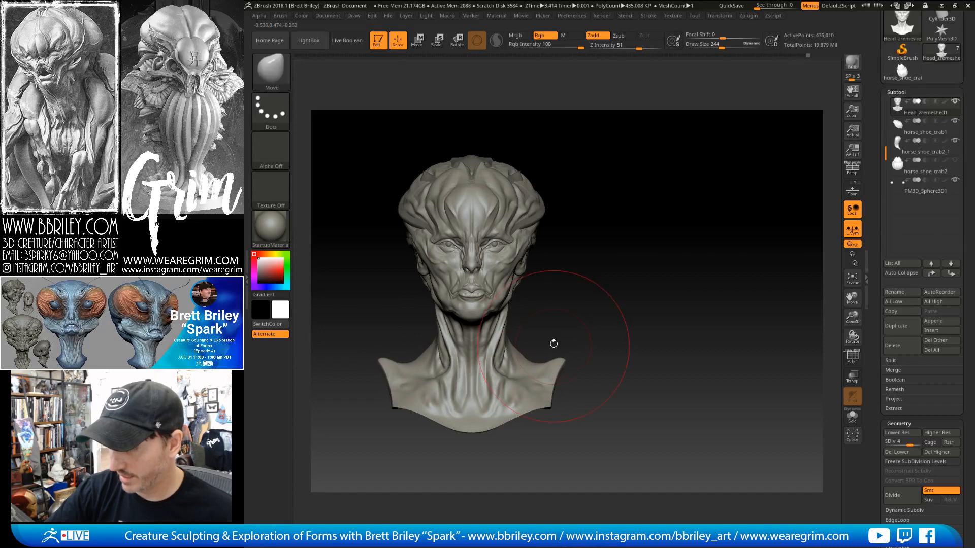
Pull the lower edge of the chest downward into a longer, more pointed bust base with a large Move brush.
key(bracketleft)
drag(530, 410, 530, 416)
drag(523, 449, 526, 459)
drag(486, 429, 485, 448)
key(bracketleft)
drag(542, 313, 515, 318)
mouse_move(591, 283)
mouse_down()
mouse_move(533, 278)
mouse_move(572, 270)
mouse_up()
alt+drag(575, 237, 597, 268)
key(bracketleft)
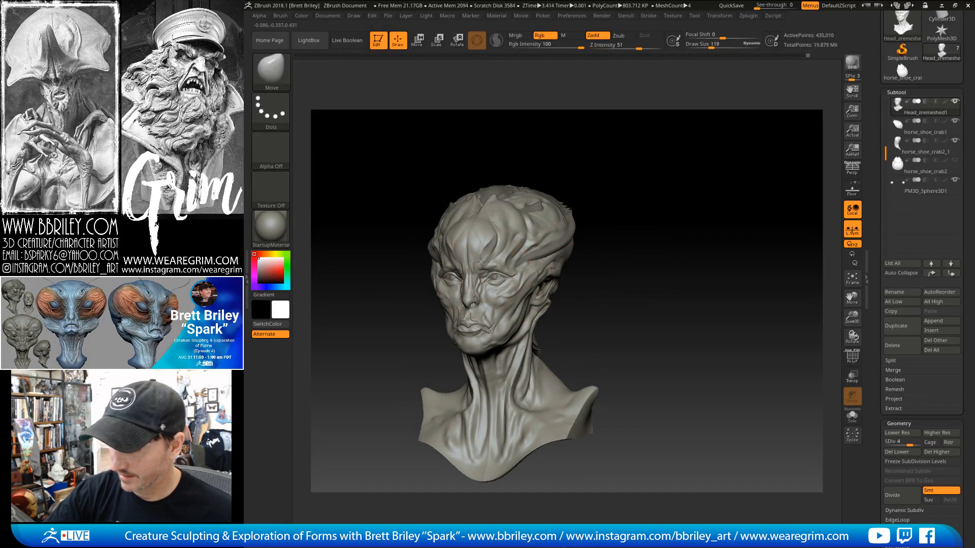
Adjust the contours of the face and skull with the Move brush at draw sizes 65 and 47.
drag(602, 163, 639, 202)
mouse_move(617, 148)
mouse_down()
mouse_move(653, 148)
mouse_move(634, 161)
mouse_up()
key(s)
click(494, 308)
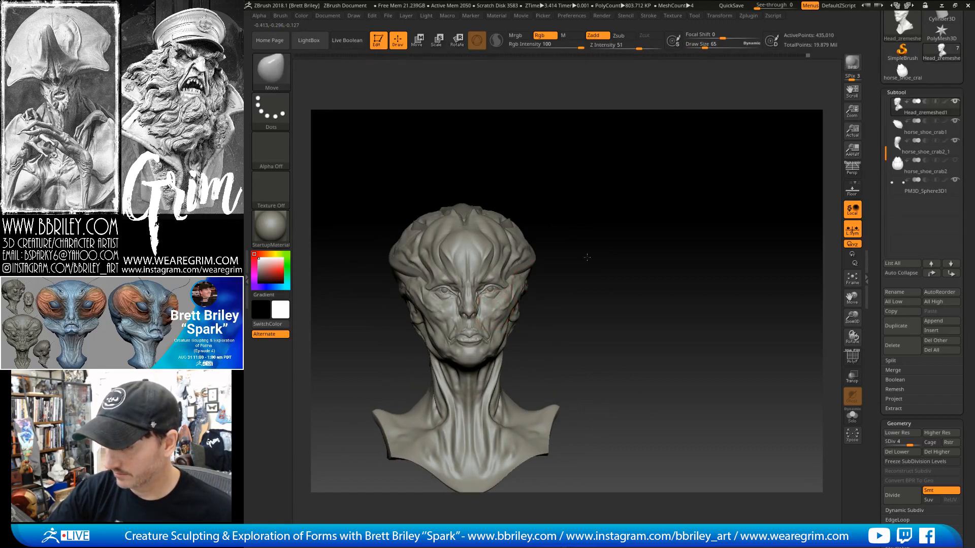
drag(587, 257, 563, 260)
key([)
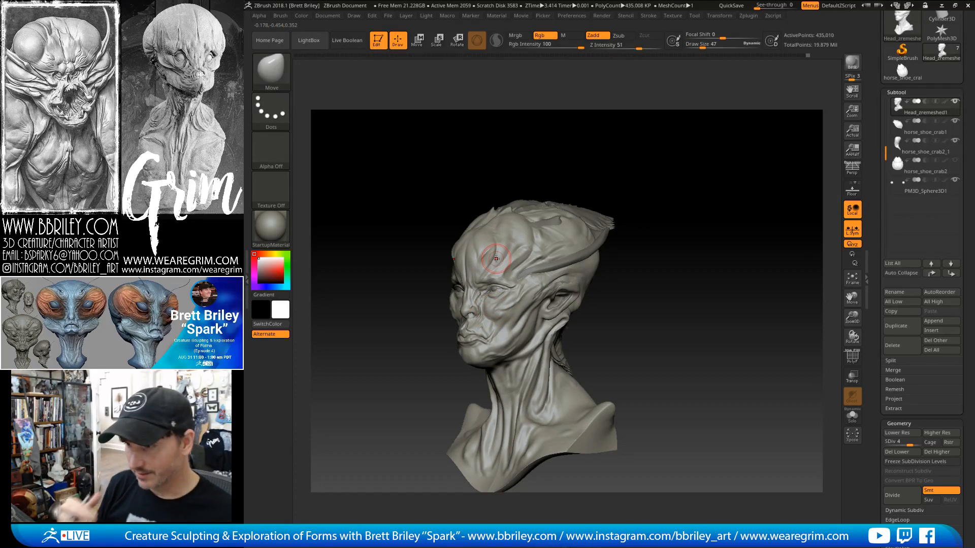
mouse_move(630, 210)
shift+mouse_down()
mouse_move(671, 211)
mouse_move(644, 214)
shift+mouse_up()
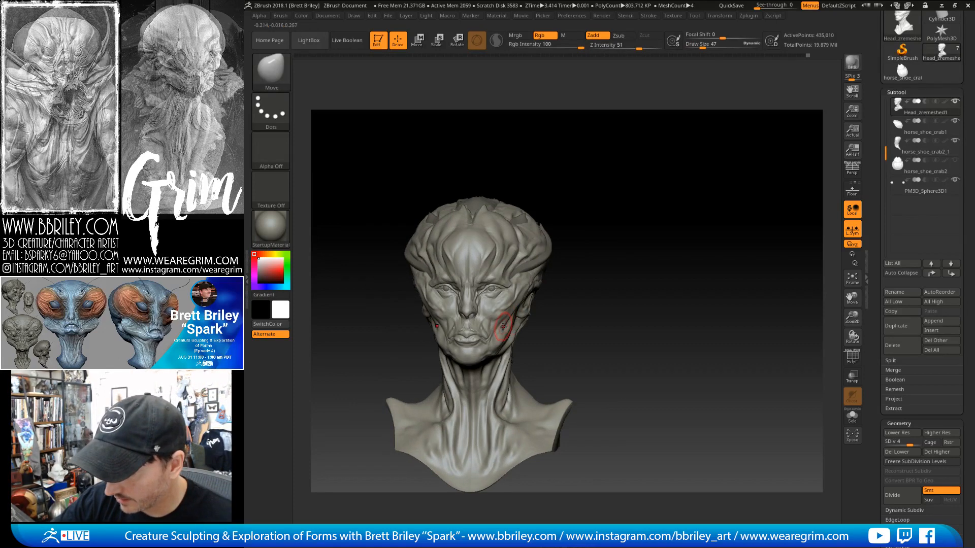
Add fine raised forms to the cheek and jaw with the Standard brush at draw size 12.
drag(579, 256, 574, 260)
key(b)
key(s)
key(t)
key(s)
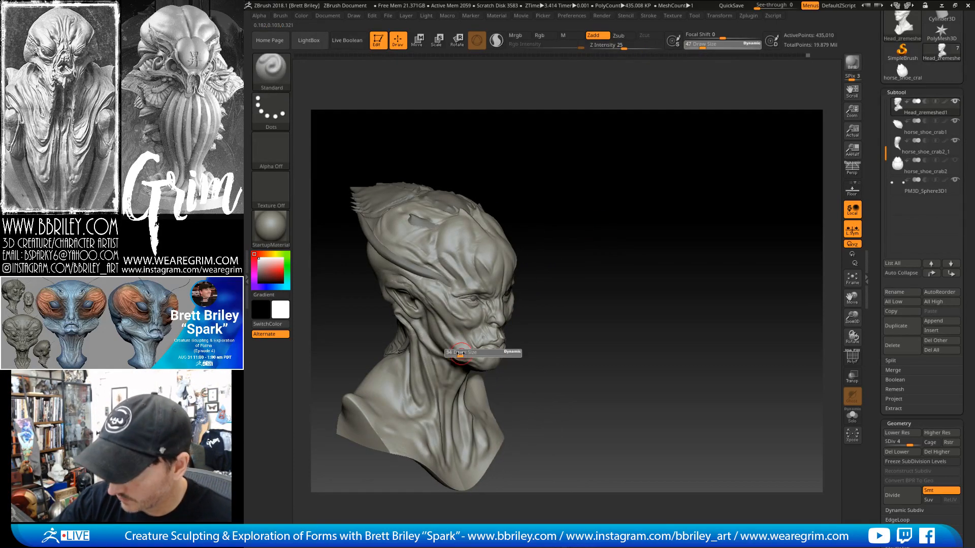
drag(467, 350, 460, 352)
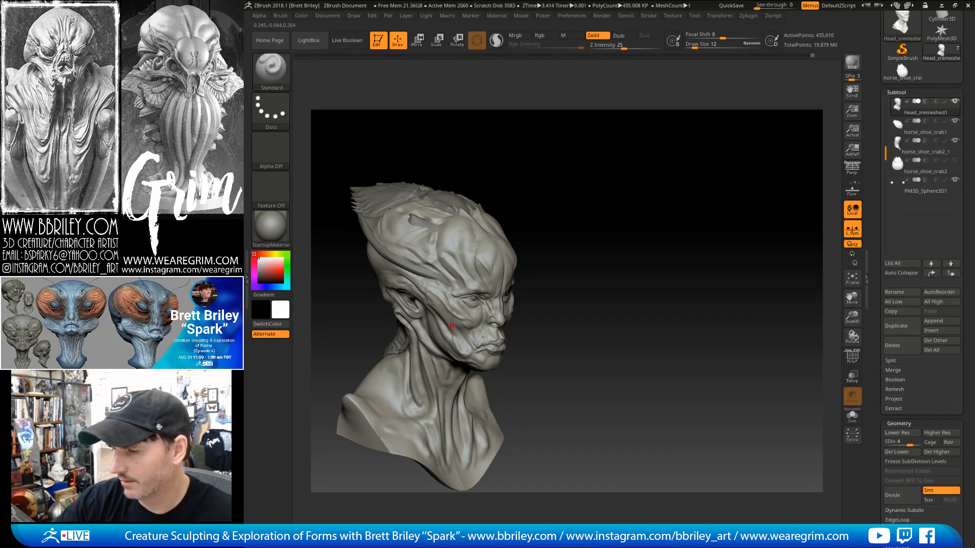
Carve creases into the cheek and the jaw below the ear with DamStandard at draw sizes 16 and 21.
drag(548, 193, 575, 191)
key(b)
key(d)
key(s)
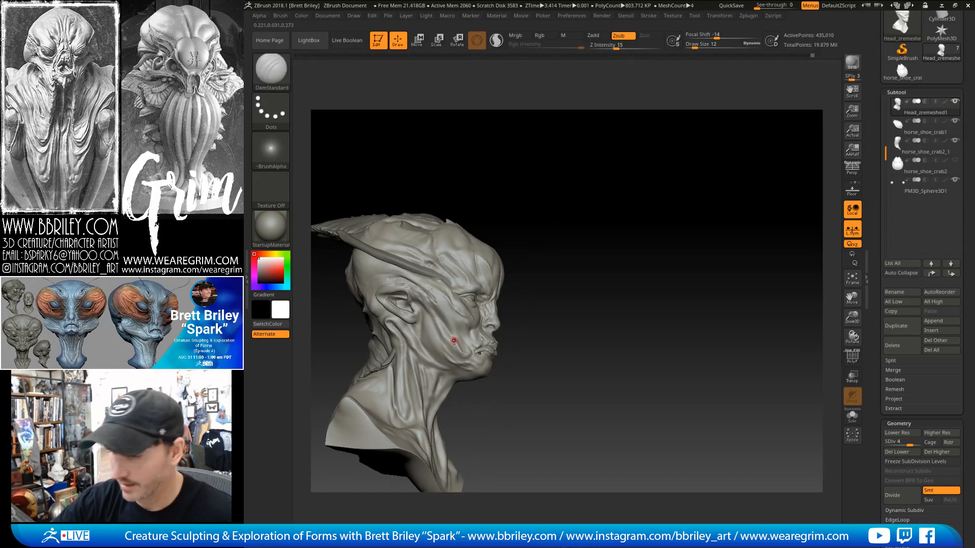
key(s)
drag(446, 349, 449, 348)
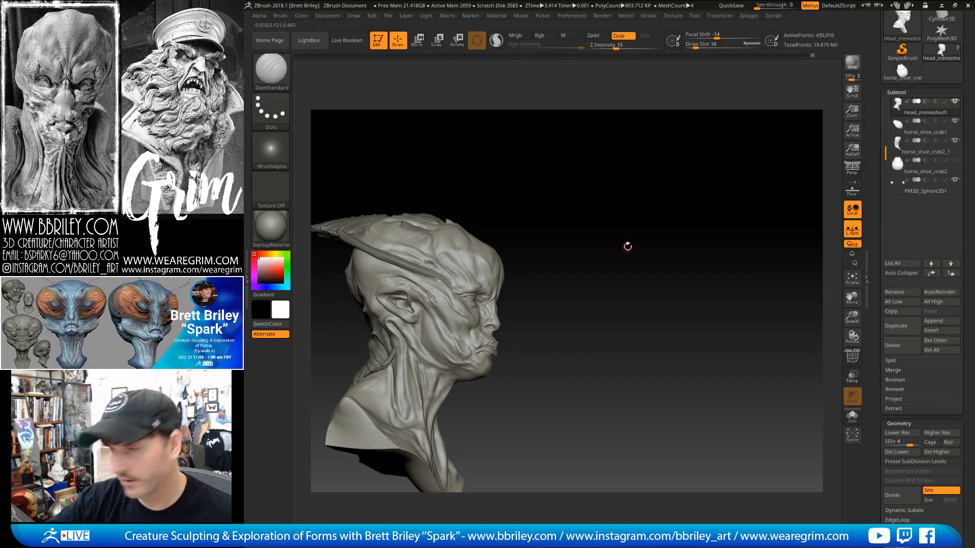
drag(628, 246, 584, 270)
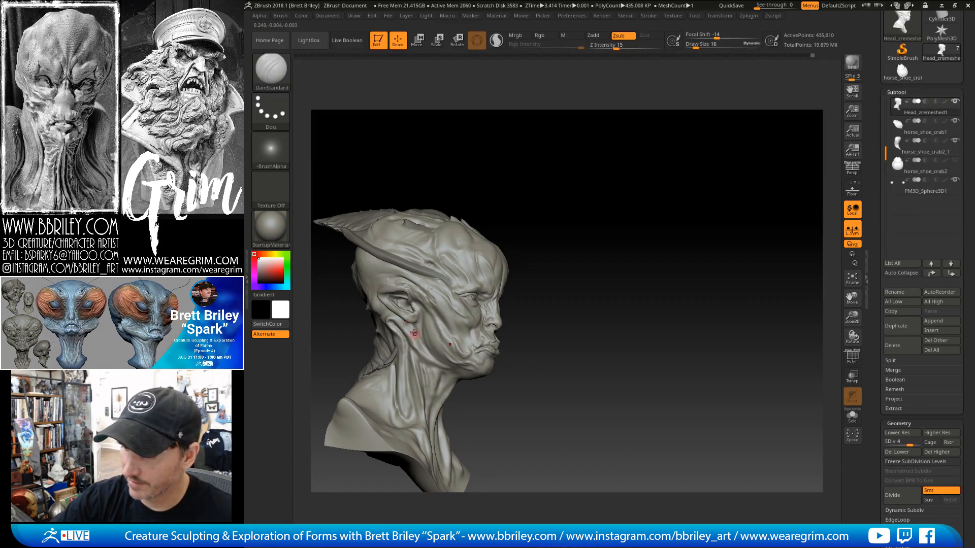
drag(514, 258, 436, 354)
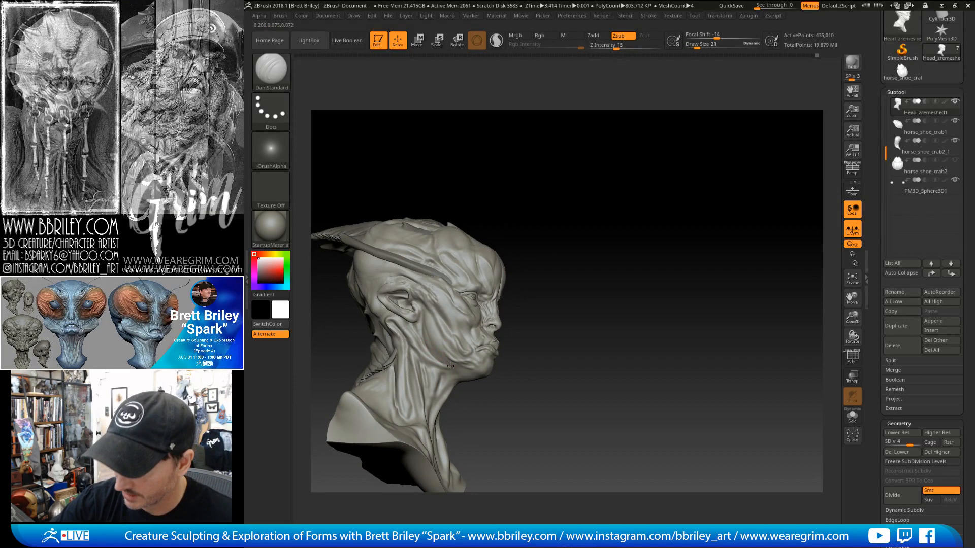
Build up folds around the mouth, chin and jawline with the Standard brush at draw sizes 15 and 12.
key(b)
key(s)
key(t)
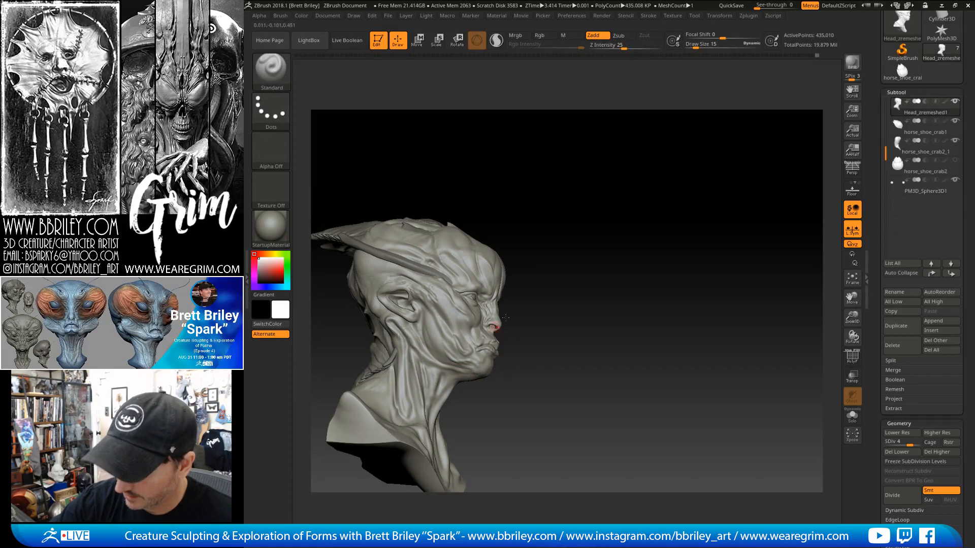
drag(506, 317, 549, 219)
key(s)
click(472, 371)
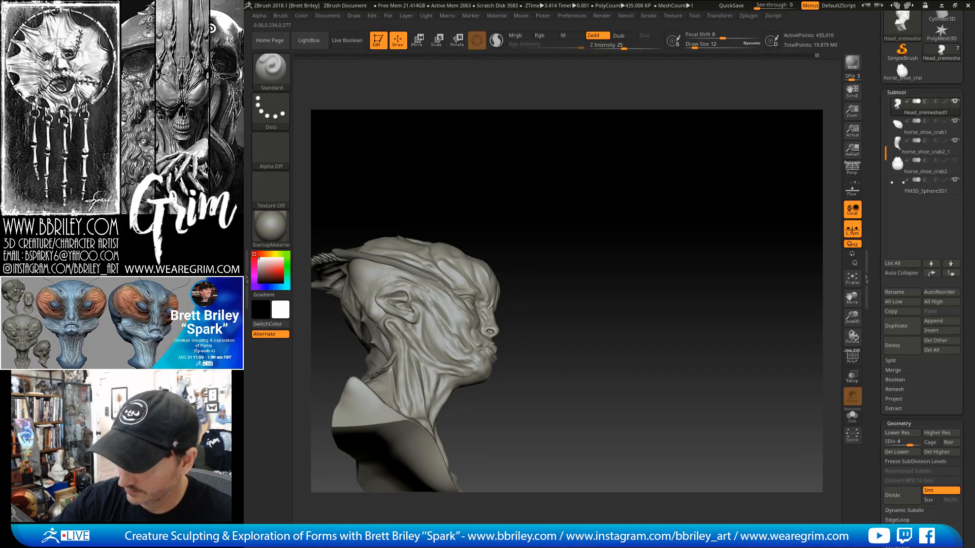
drag(544, 277, 469, 369)
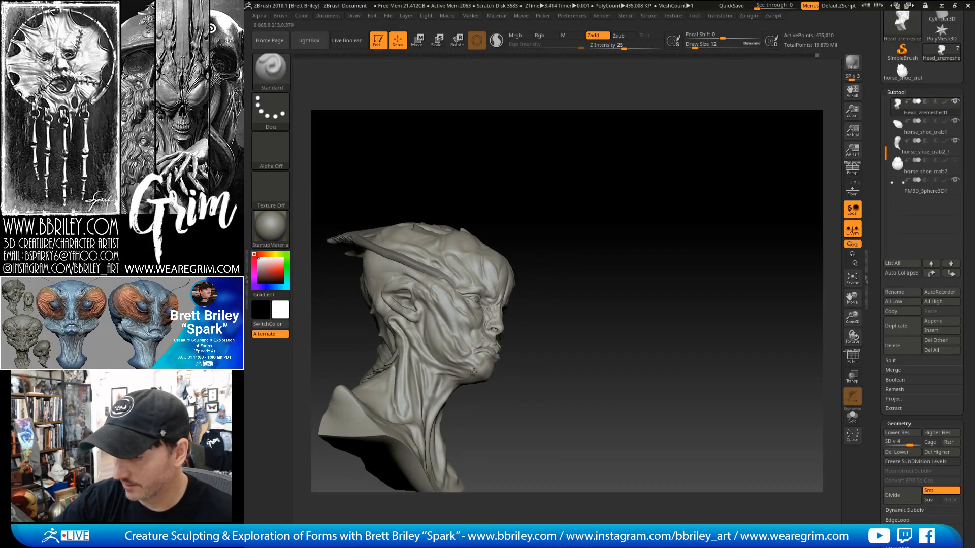
Add small wrinkles to the chin from below with the Standard brush at draw size 4.
mouse_move(568, 249)
mouse_down()
mouse_move(488, 367)
mouse_move(596, 272)
mouse_move(607, 305)
mouse_move(569, 254)
mouse_up()
key(b)
key(d)
key(s)
key(b)
key(s)
key(t)
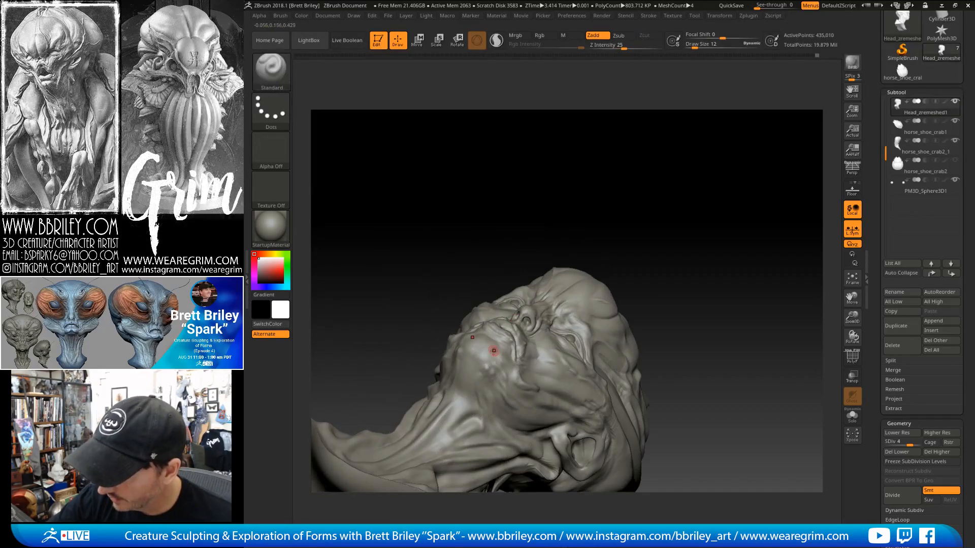
key(s)
click(483, 355)
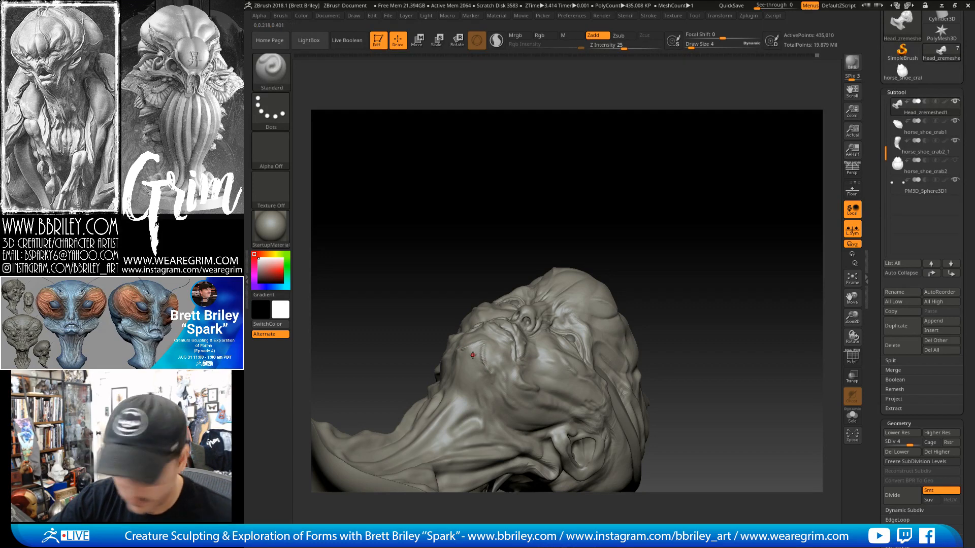
Cut creases into the underside of the chin and throat with DamStandard at draw sizes 8 and 16.
key(b)
key(d)
key(s)
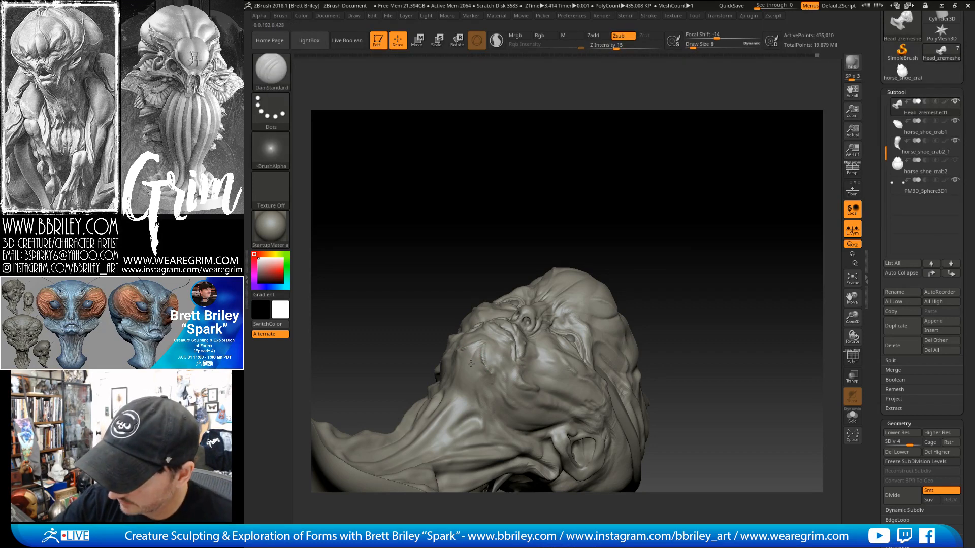
key(s)
click(478, 368)
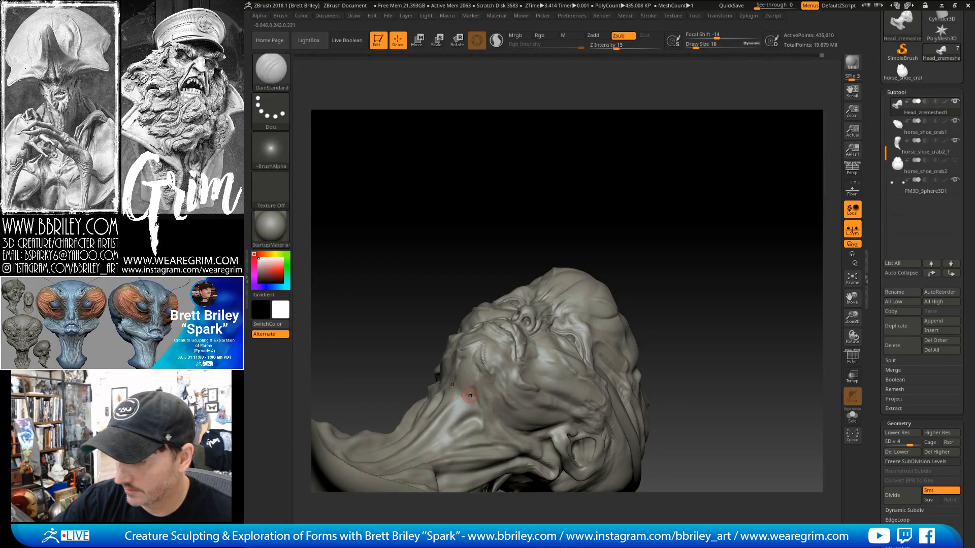
Build up skin folds on the throat, jaw and area below the ear with the Standard brush at draw size 10.
mouse_move(610, 224)
mouse_down()
mouse_move(623, 202)
mouse_move(607, 216)
mouse_up()
key(b)
key(s)
key(t)
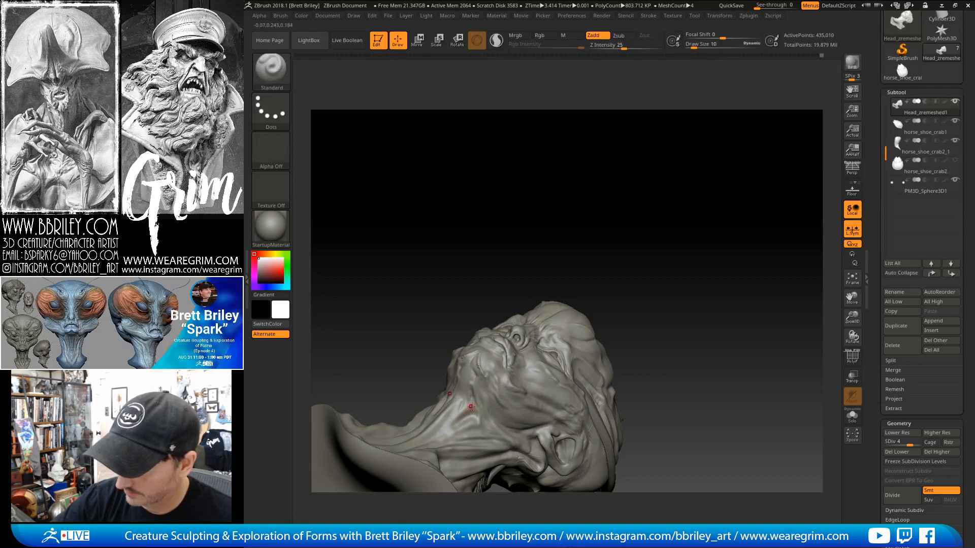
drag(513, 323, 492, 408)
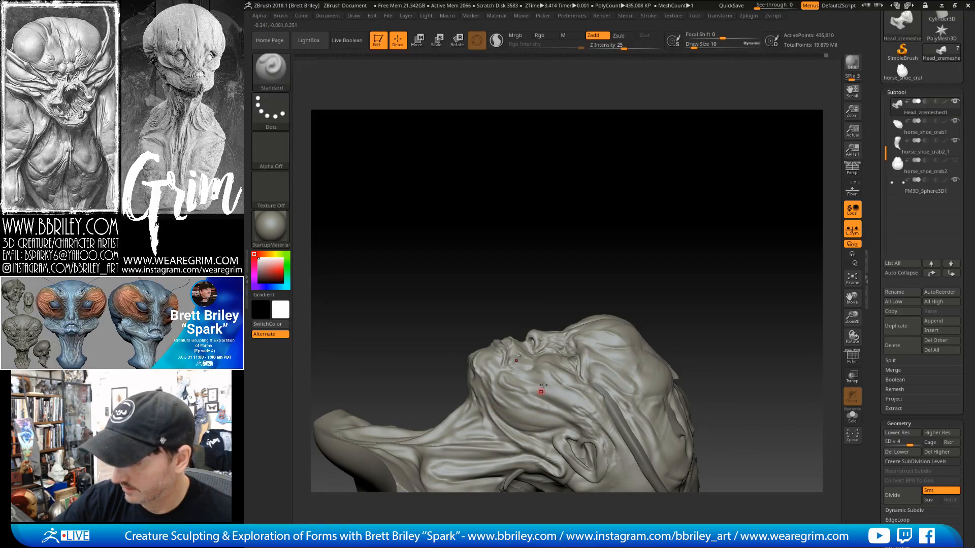
mouse_move(673, 288)
alt+mouse_down()
mouse_move(636, 222)
mouse_move(409, 191)
mouse_move(485, 389)
alt+mouse_up()
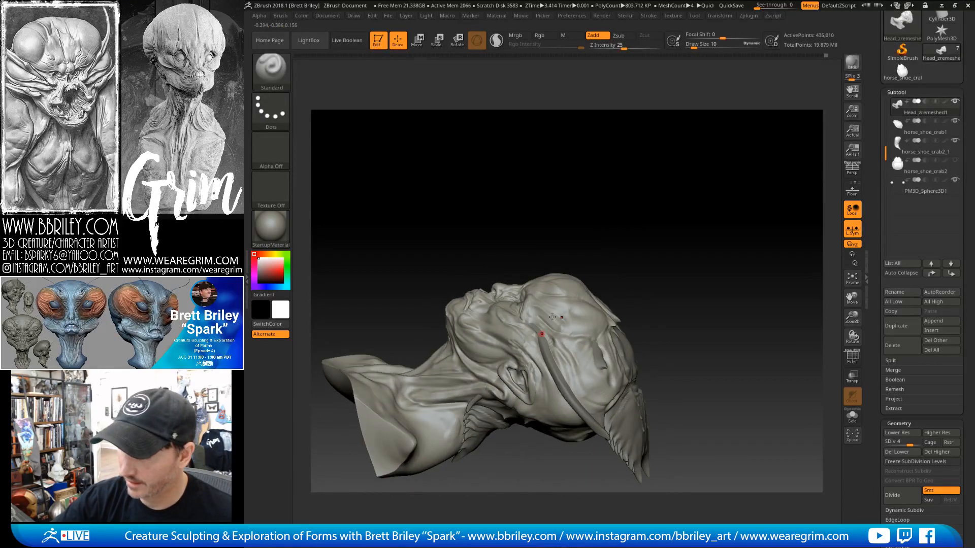
right_drag(542, 335, 506, 387)
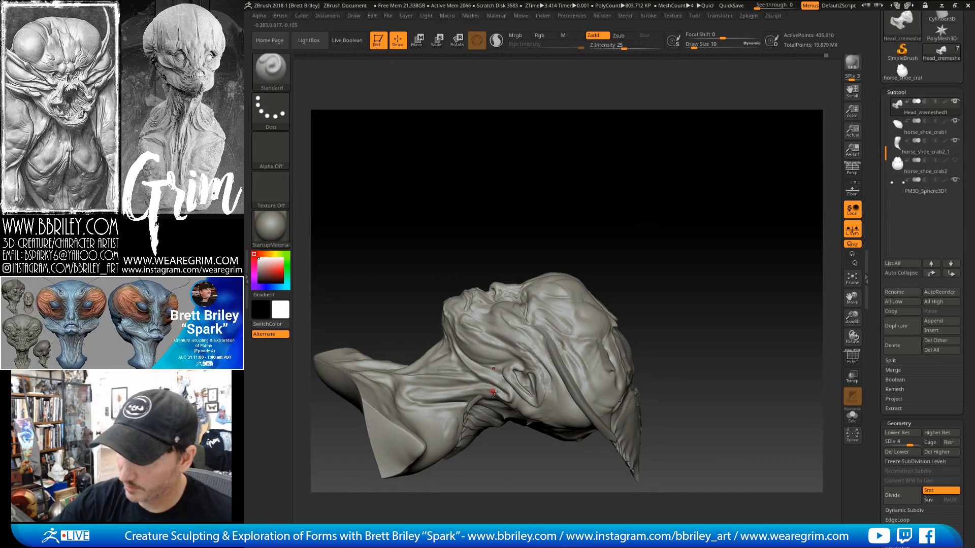
Switch to the DamStandard brush at draw size 16 and subdivide the head mesh to level 5.
mouse_move(537, 348)
right_down()
mouse_move(419, 382)
mouse_move(555, 205)
mouse_move(415, 367)
right_up()
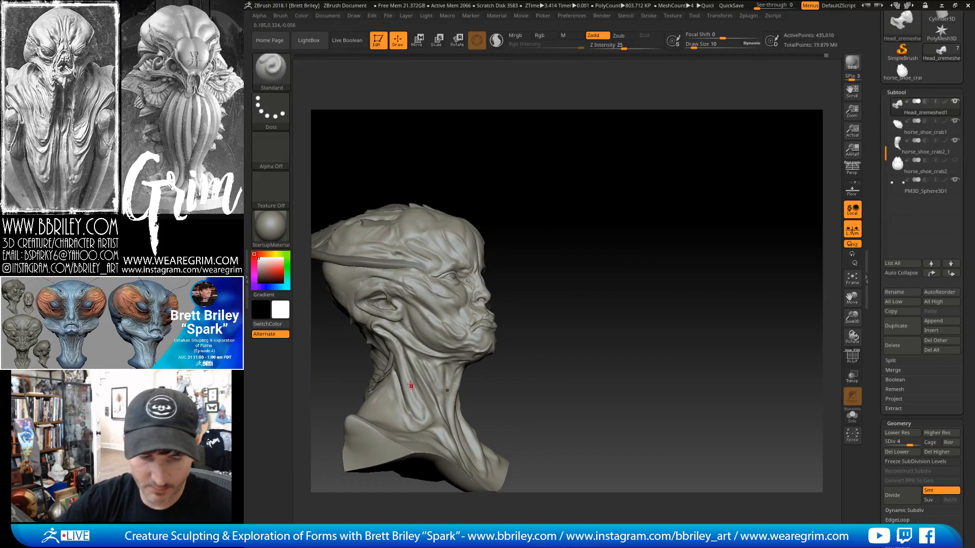
key(b)
key(d)
key(s)
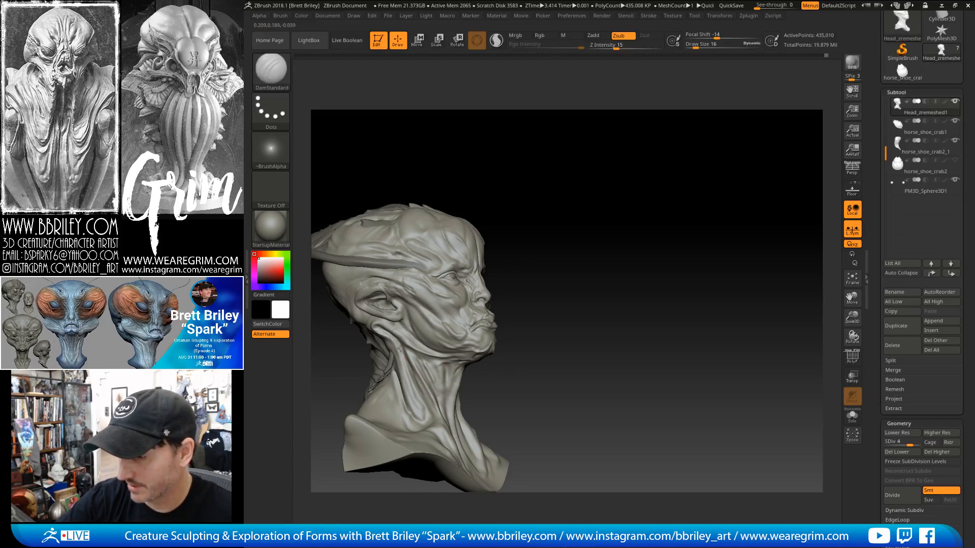
alt+drag(510, 249, 541, 287)
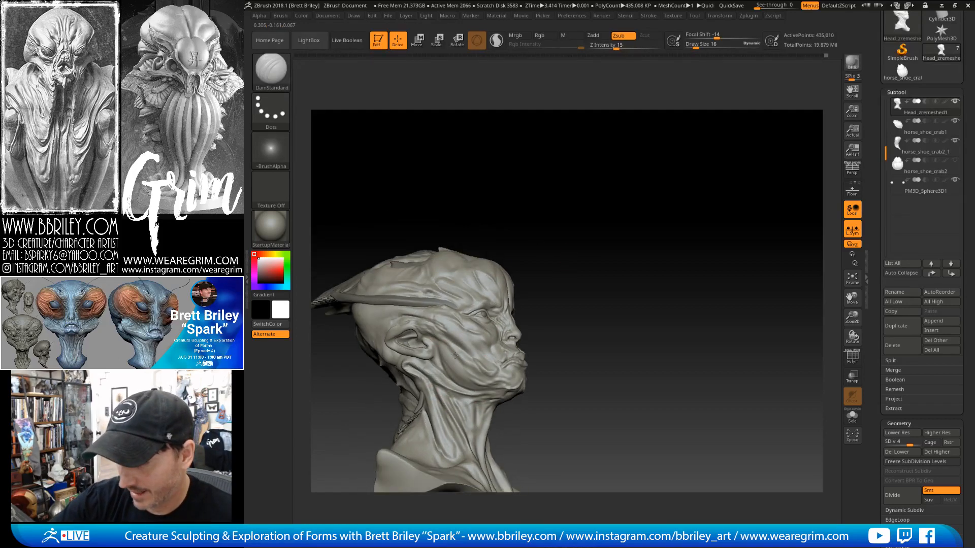
right_drag(474, 364, 513, 356)
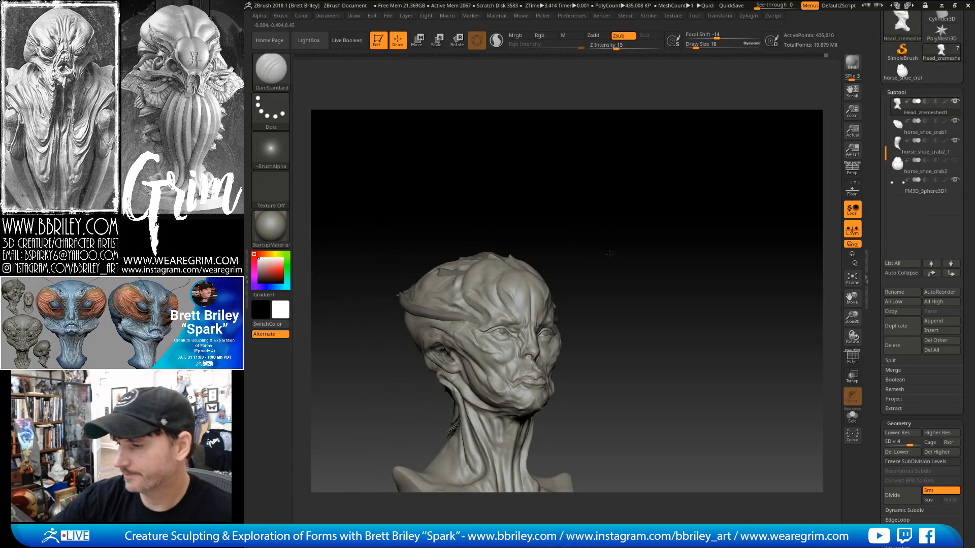
key(ctrl+d)
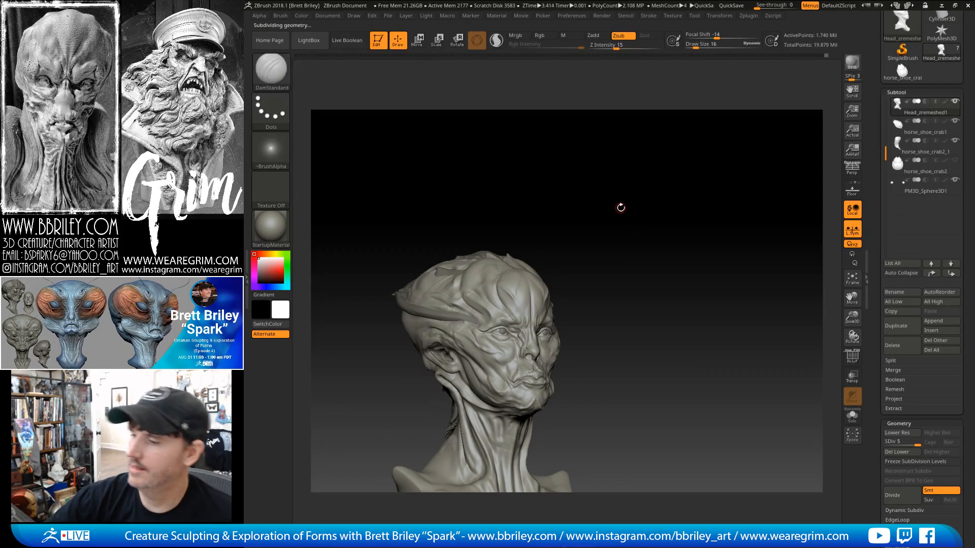
Save the bust tool to disk and quick-save the project.
ctrl+right_drag(620, 208, 669, 221)
click(695, 16)
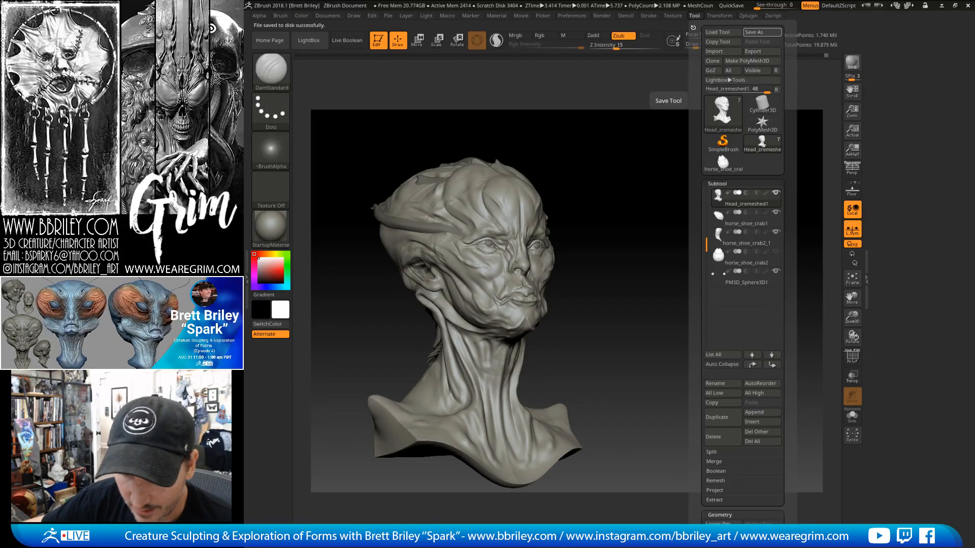
drag(604, 169, 626, 177)
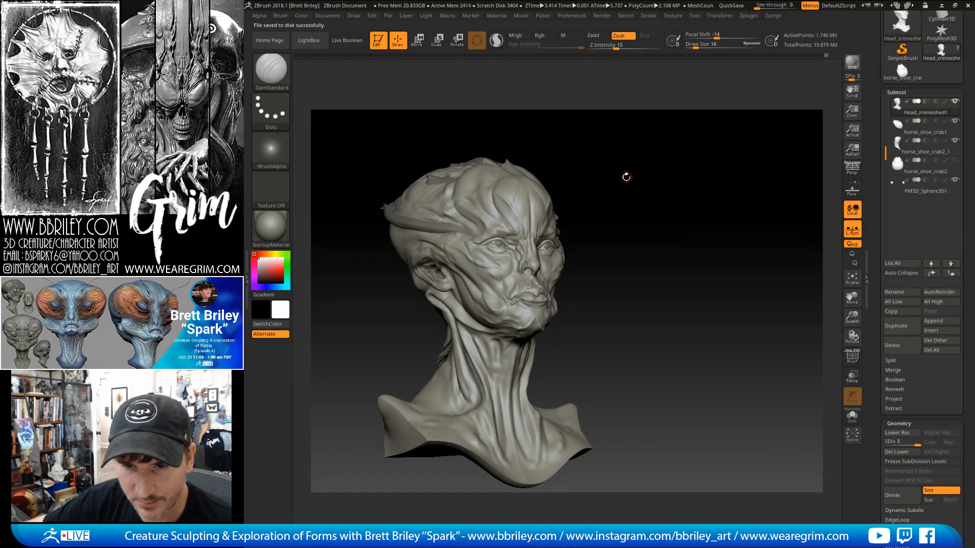
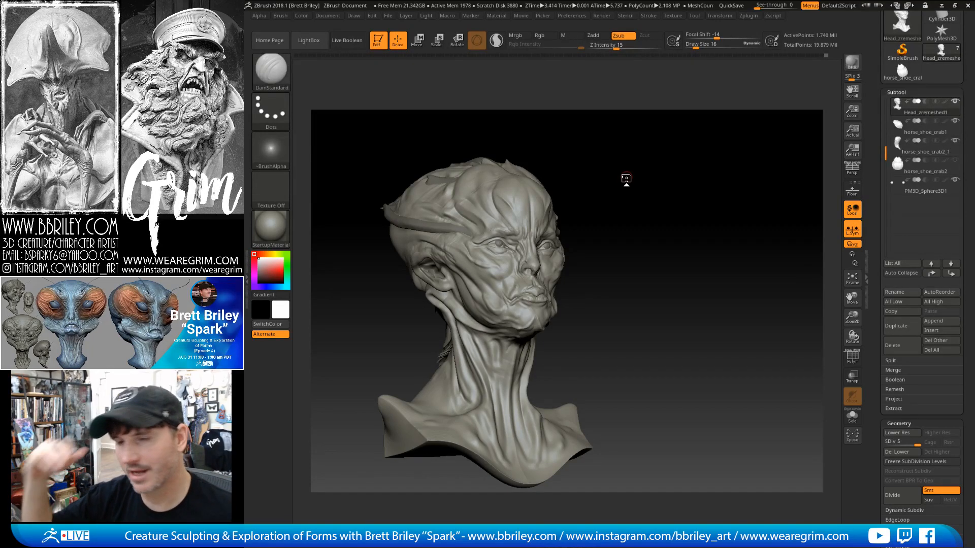
mouse_move(654, 251)
mouse_down()
mouse_move(692, 277)
mouse_move(598, 273)
mouse_up()
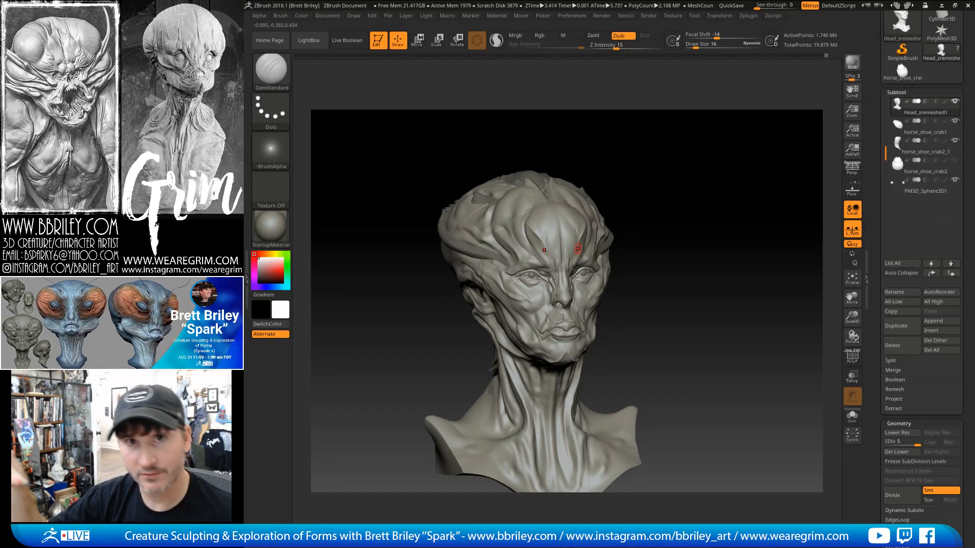
key(ctrl+s)
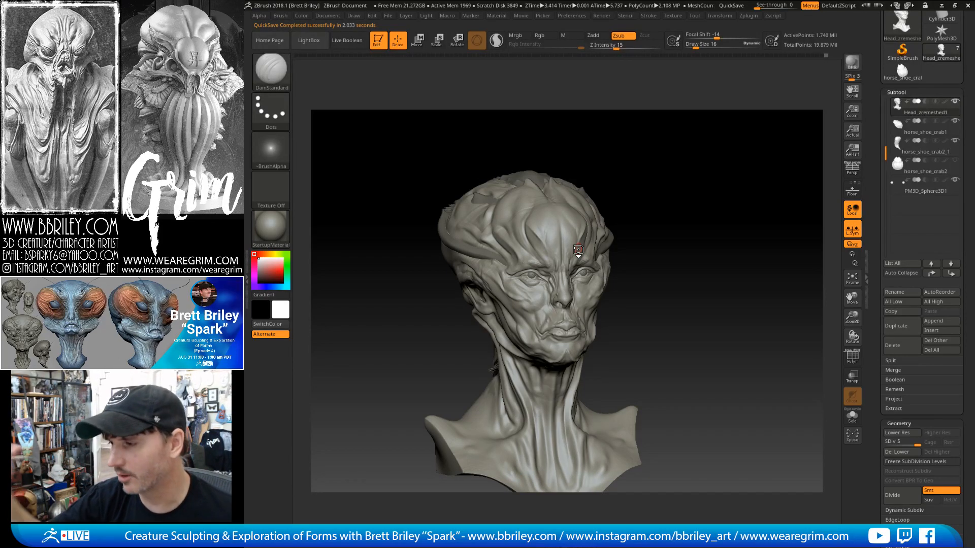
Return the head to subdivision level 4 and adjust the eye area with the Move brush at draw sizes 27 and 18.
mouse_move(640, 243)
mouse_down()
mouse_move(708, 232)
mouse_move(722, 214)
mouse_move(699, 226)
mouse_move(720, 222)
mouse_move(714, 229)
mouse_move(783, 248)
mouse_move(706, 286)
mouse_move(670, 287)
mouse_up()
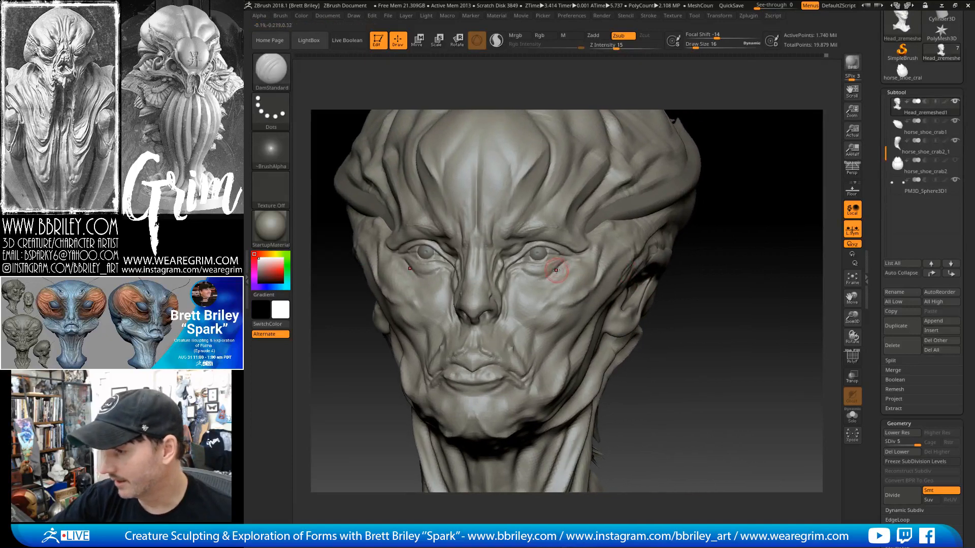
key(shift+d)
key(])
drag(556, 264, 563, 264)
key(b)
key(m)
key(v)
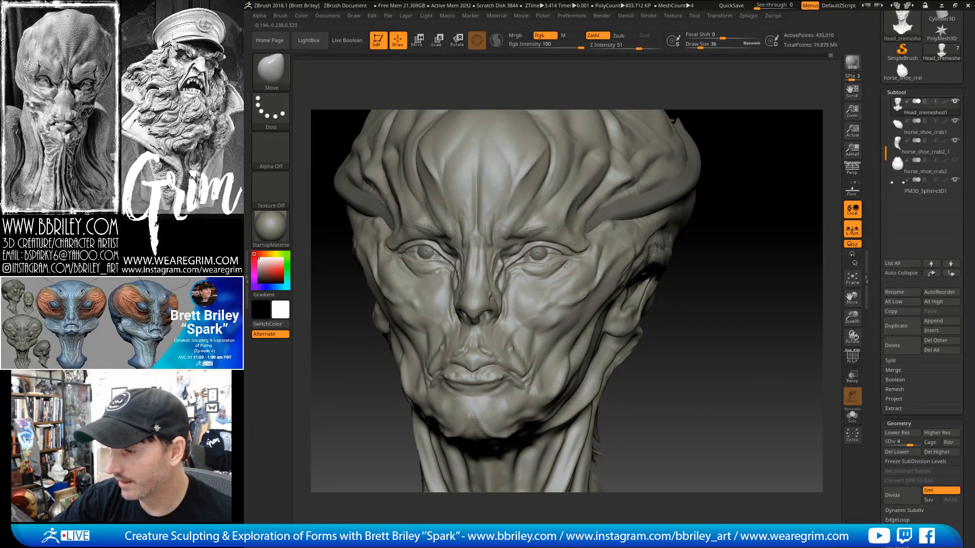
drag(769, 237, 797, 234)
key([)
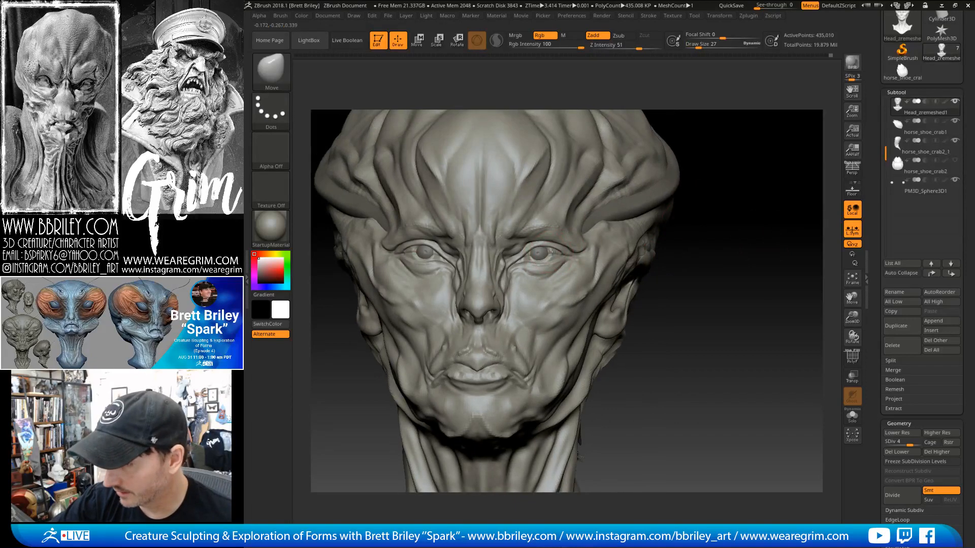
key([)
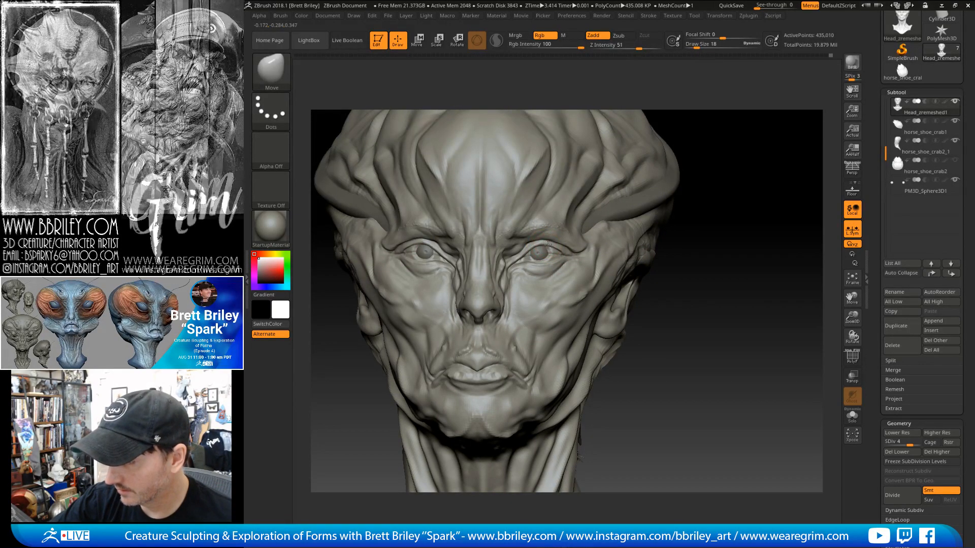
Adjust the eyeballs' fit in the sockets with the Move brush at draw size 65, checking them against the head subtool.
alt+click(549, 246)
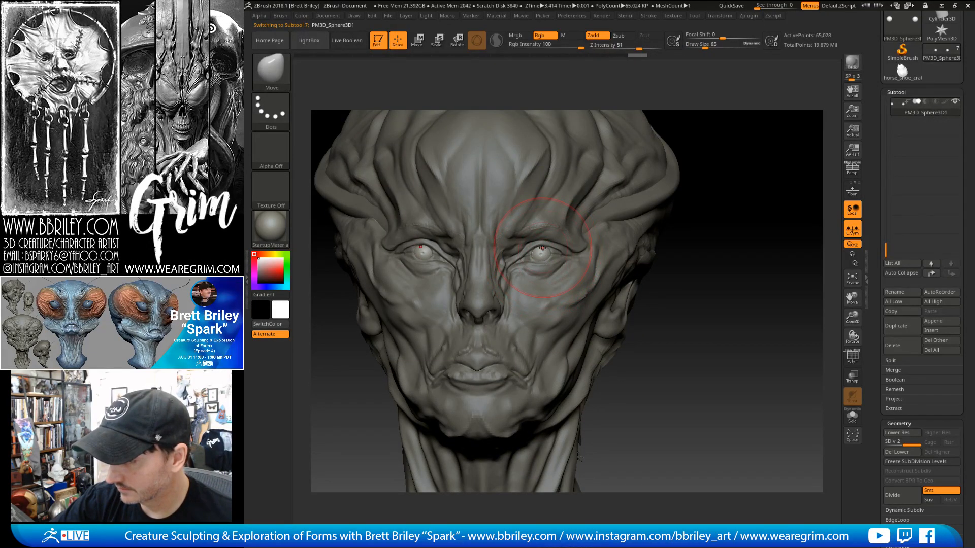
mouse_move(752, 238)
mouse_down()
mouse_move(744, 218)
mouse_move(604, 265)
mouse_up()
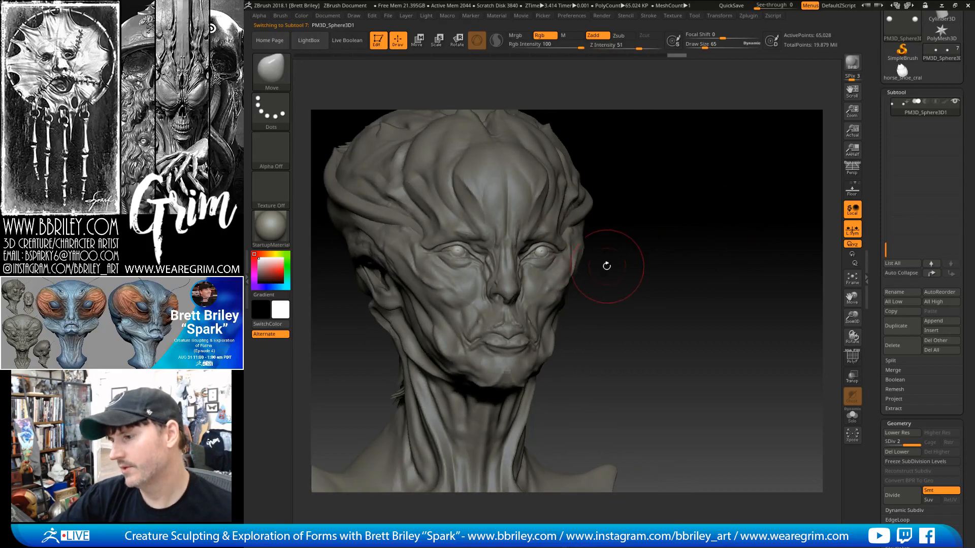
alt+click(574, 265)
drag(686, 220, 584, 211)
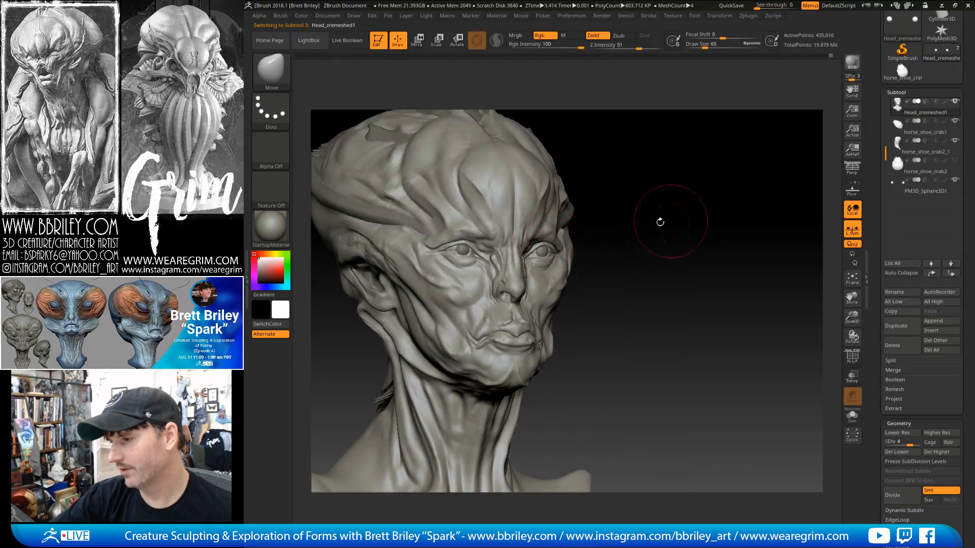
alt+click(542, 250)
mouse_move(720, 218)
shift+mouse_down()
mouse_move(707, 216)
mouse_move(720, 214)
mouse_move(707, 204)
shift+mouse_up()
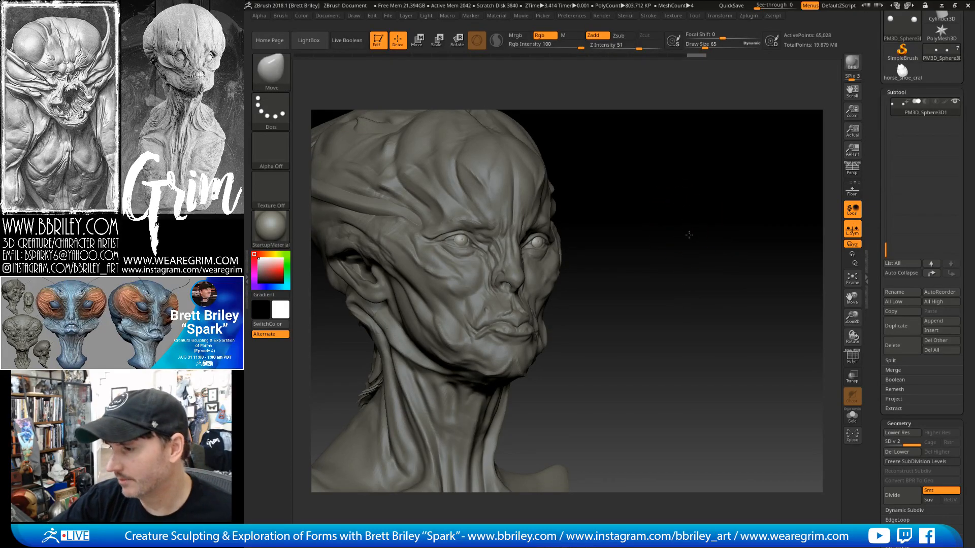
drag(686, 229, 677, 254)
Make the head the active subtool again and smooth the forehead folds at draw size 36.
alt+click(388, 340)
drag(670, 210, 660, 277)
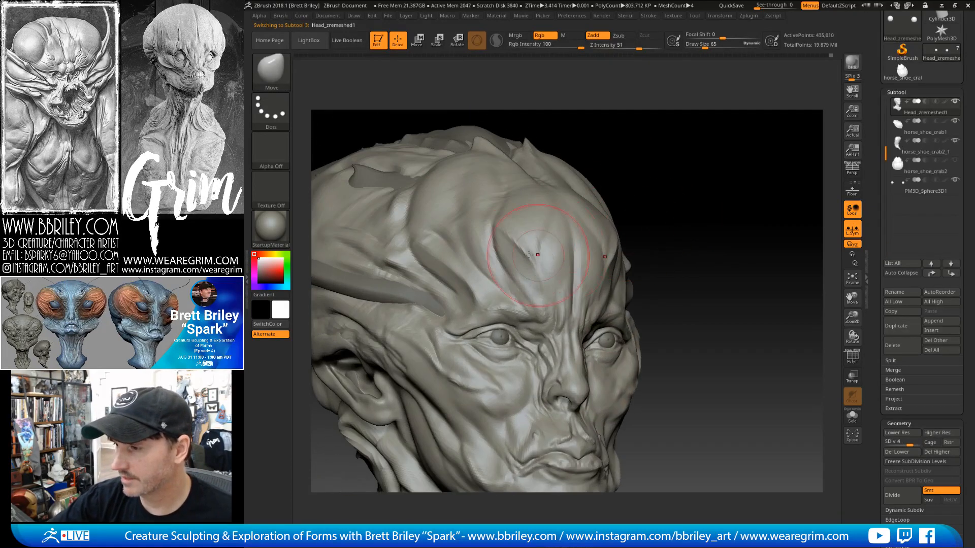
mouse_move(649, 170)
mouse_down()
mouse_move(661, 178)
mouse_move(649, 231)
mouse_up()
shift+drag(508, 287, 496, 316)
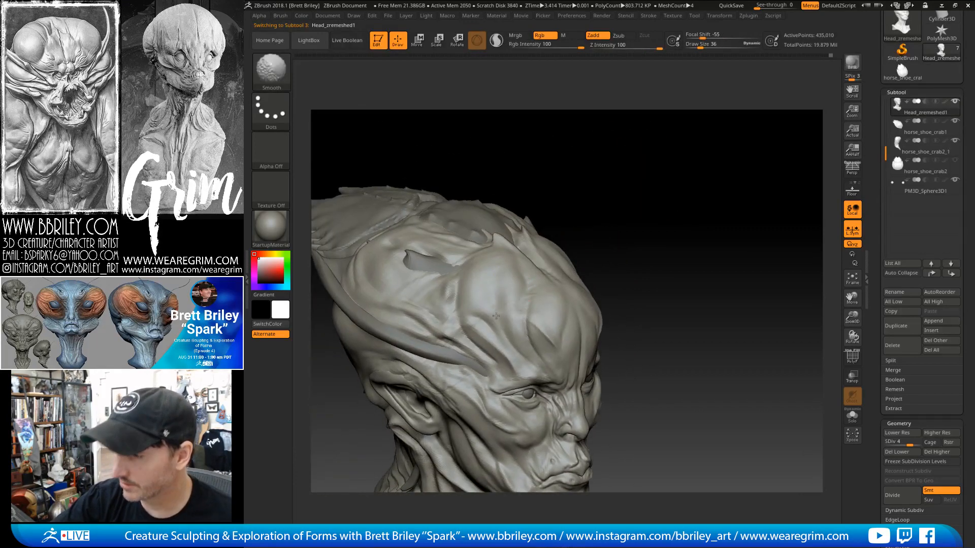
shift+drag(510, 281, 526, 278)
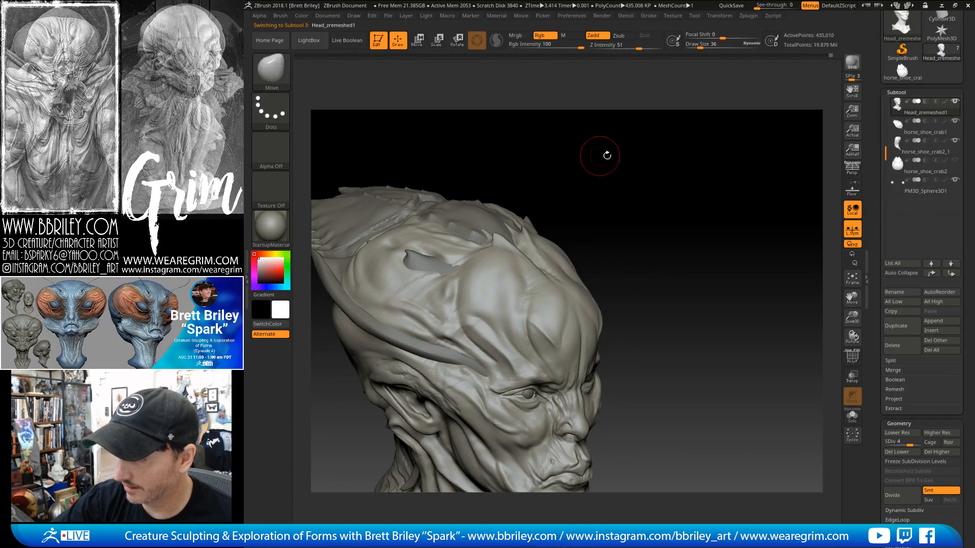
Add fine wrinkles across the forehead with the Standard brush at draw size 5.
drag(608, 154, 605, 190)
key(s)
click(520, 289)
key(b)
key(s)
key(t)
key(s)
click(522, 295)
key(s)
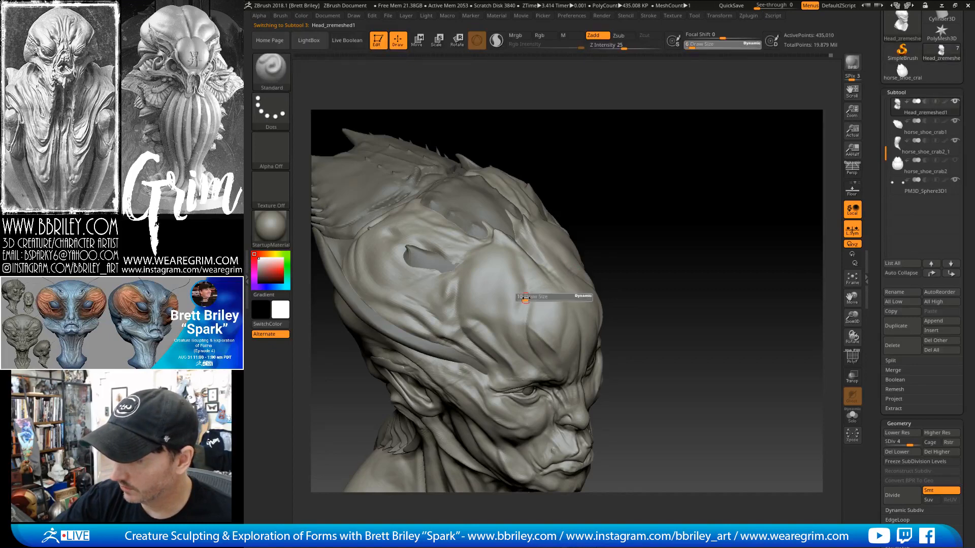
click(520, 295)
mouse_move(509, 288)
mouse_down()
mouse_move(468, 286)
mouse_move(516, 303)
mouse_move(490, 295)
mouse_up()
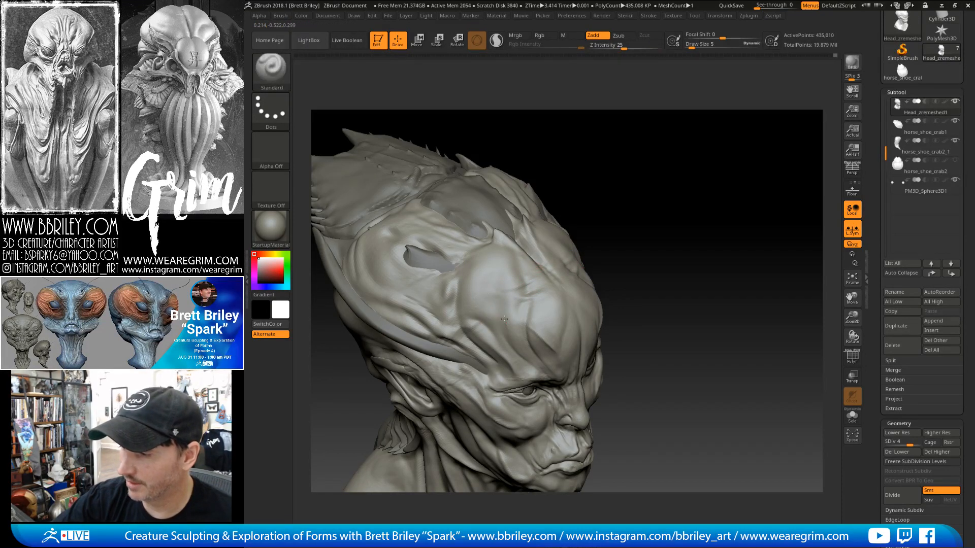
key(shift)
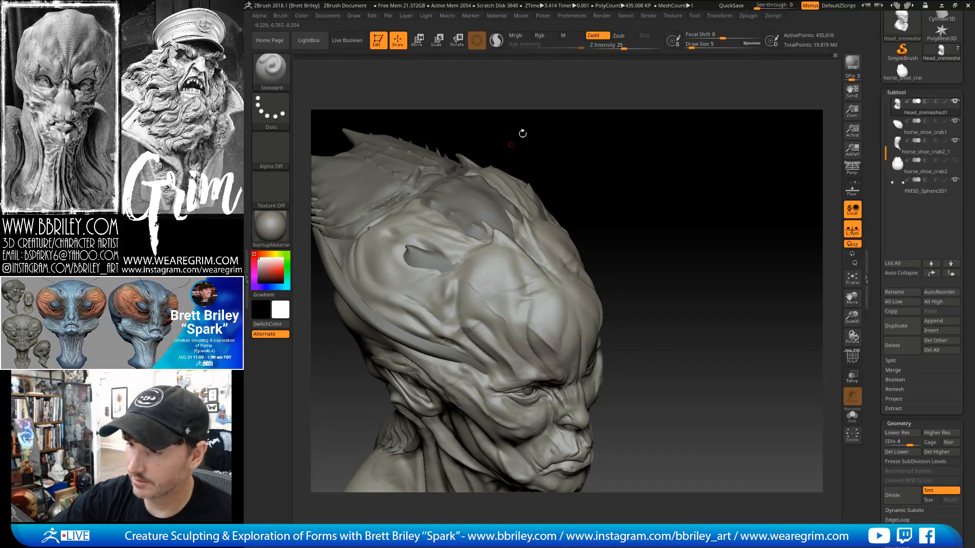
Refine the folds around the side opening of the skull and cut creases there with DamStandard at draw size 18.
drag(523, 133, 507, 170)
mouse_move(417, 264)
mouse_down()
mouse_move(448, 272)
mouse_move(424, 268)
mouse_move(405, 247)
mouse_move(439, 255)
mouse_up()
right_drag(412, 289, 446, 261)
key(b)
key(d)
key(s)
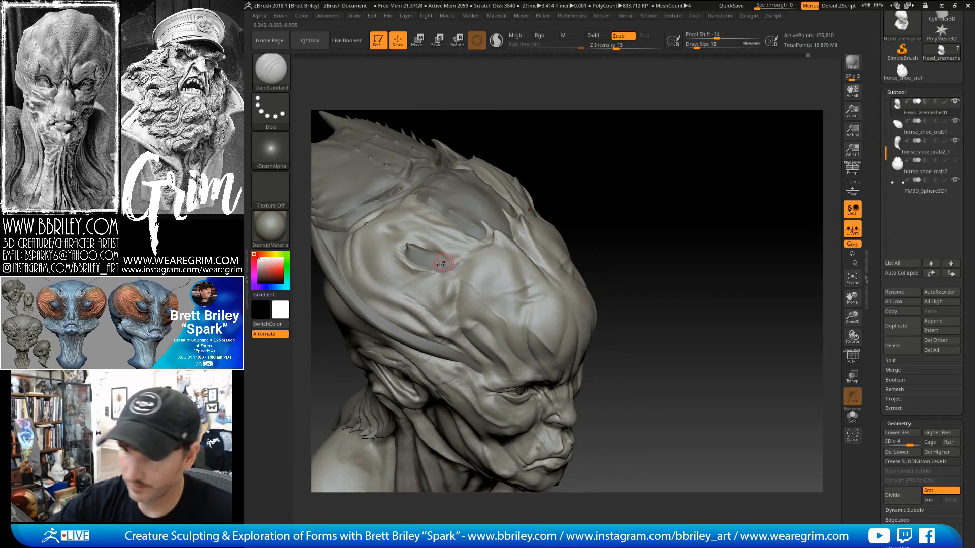
Build up skin folds around the openings on top of the skull with the Standard brush at draw size 10.
key(b)
key(s)
key(t)
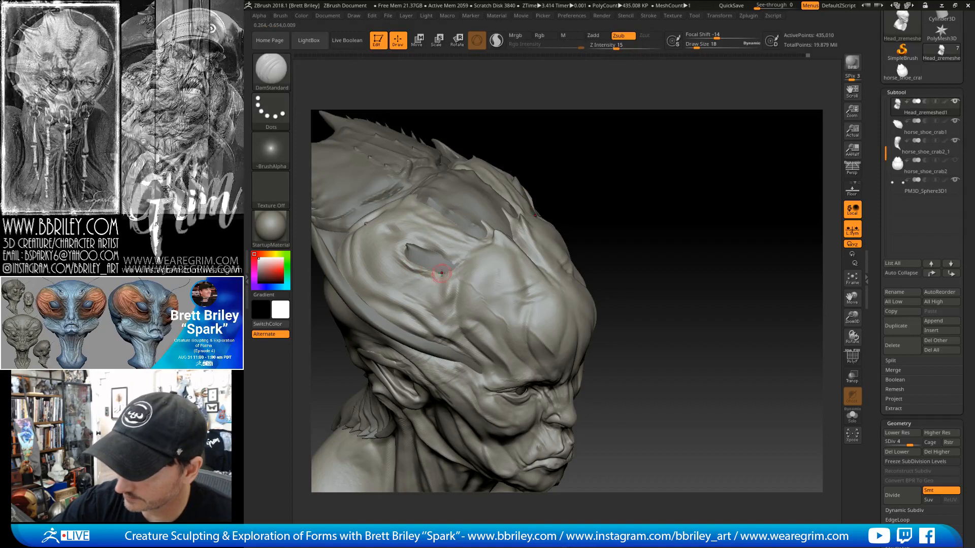
mouse_move(524, 159)
right_down()
mouse_move(449, 289)
mouse_move(432, 244)
mouse_move(533, 182)
right_up()
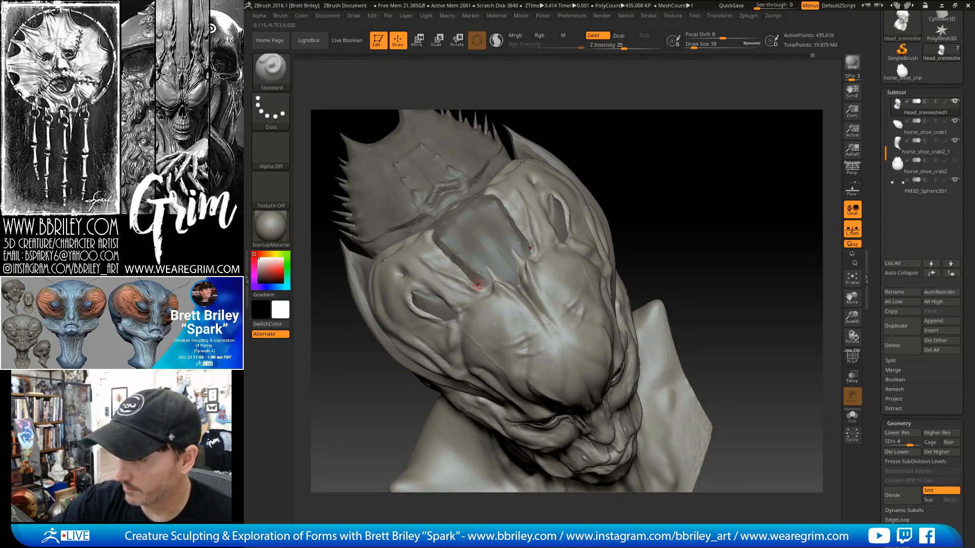
mouse_move(635, 174)
right_down()
mouse_move(694, 135)
mouse_move(676, 130)
mouse_move(660, 163)
right_up()
Smooth and build up the folds on the temple and side of the head at draw size 10.
key(shift)
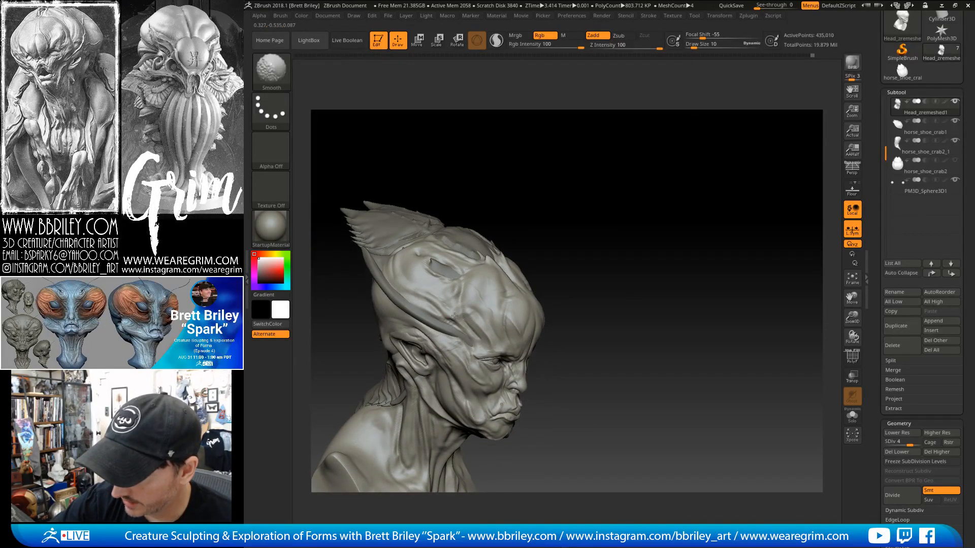
right_drag(451, 324, 456, 328)
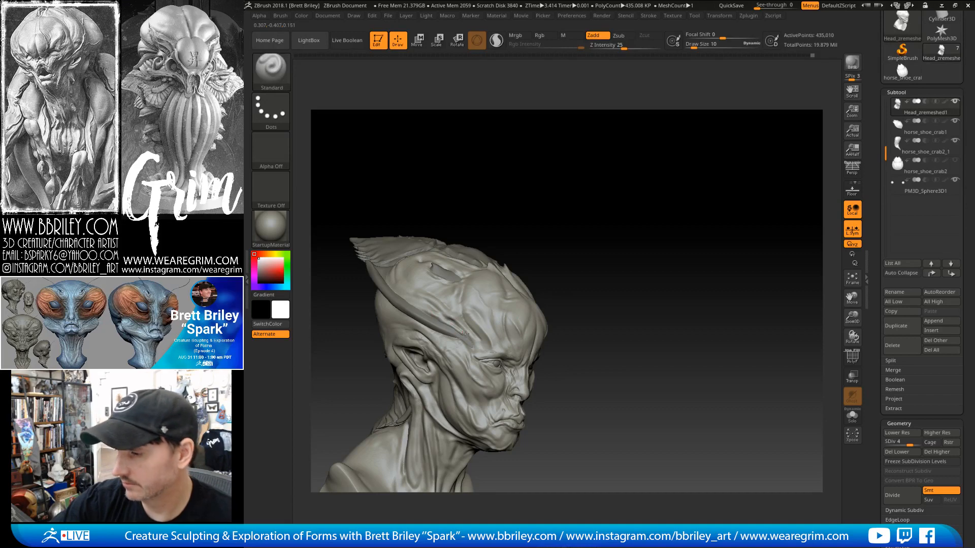
right_drag(576, 224, 585, 199)
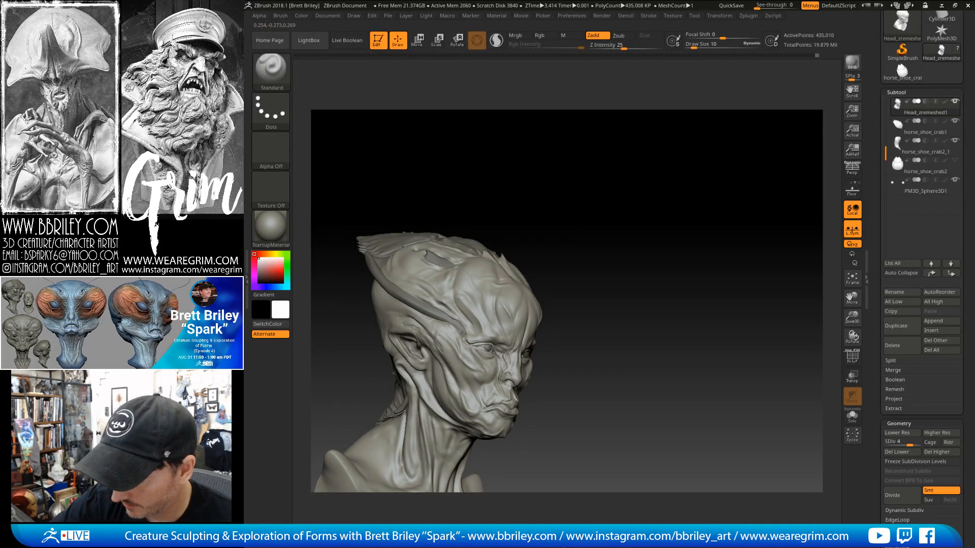
drag(606, 207, 628, 205)
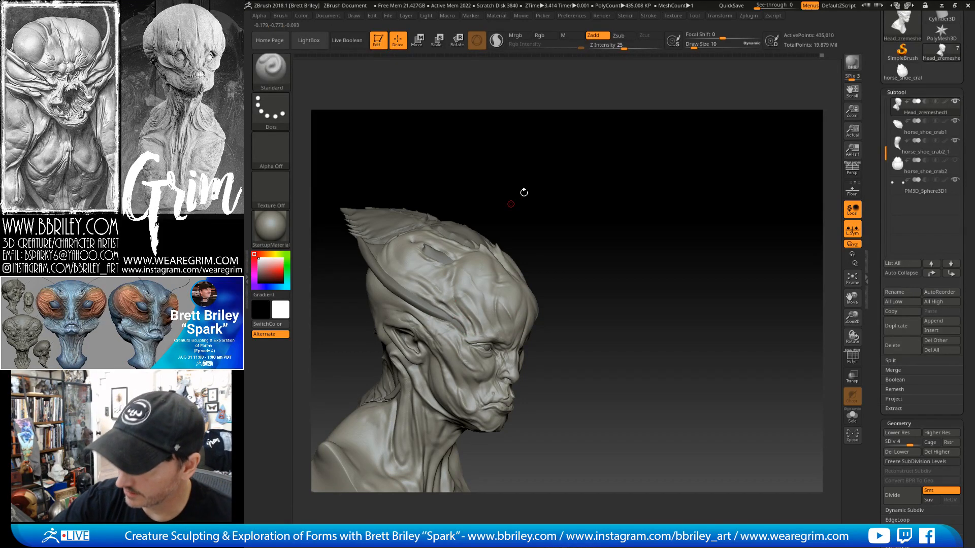
Cut creases between the temple folds with DamStandard at draw size 18.
drag(524, 192, 515, 183)
key(b)
key(d)
key(s)
key(s)
drag(450, 307, 454, 307)
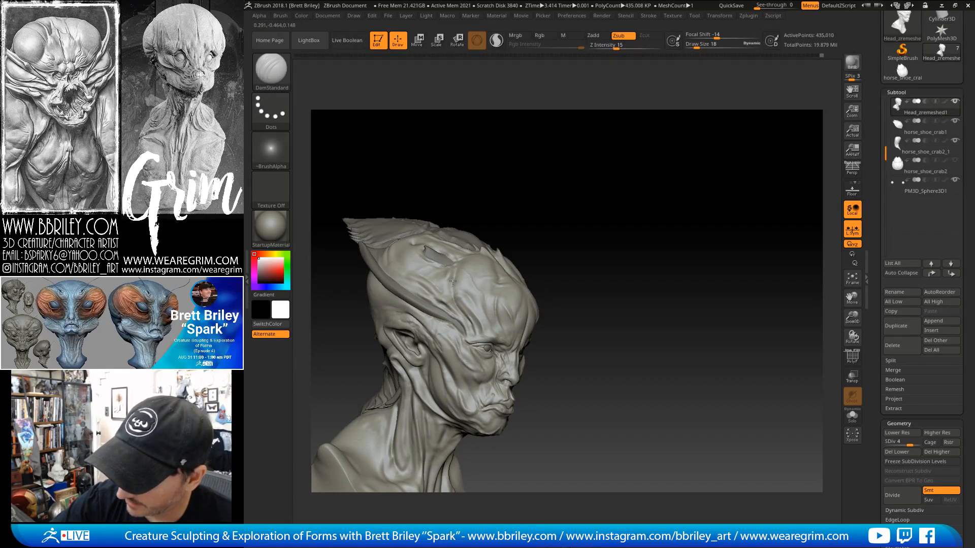
Flatten the temple folds with TrimDynamic at draw size 18 and adjust their shape with the Move brush at size 16.
key(b)
key(t)
key(d)
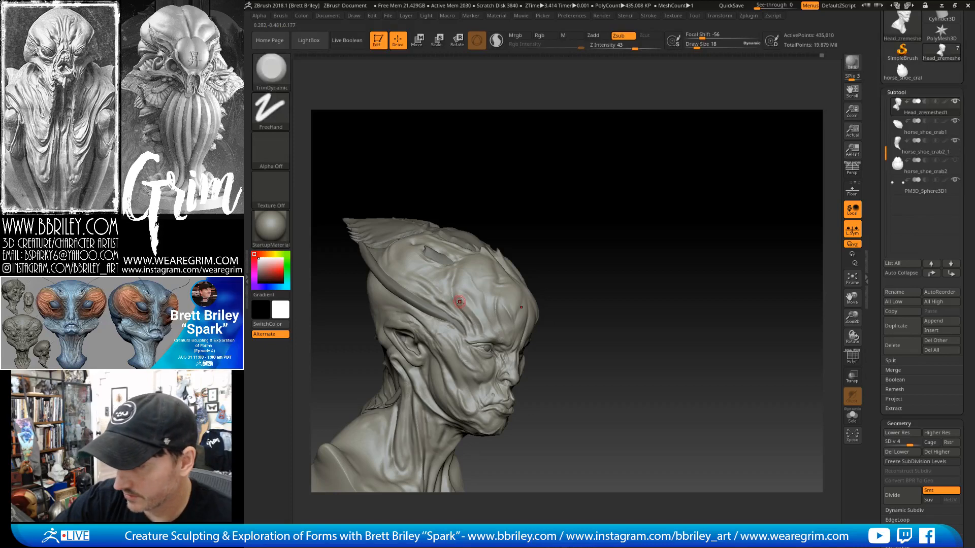
key(b)
key(m)
key(v)
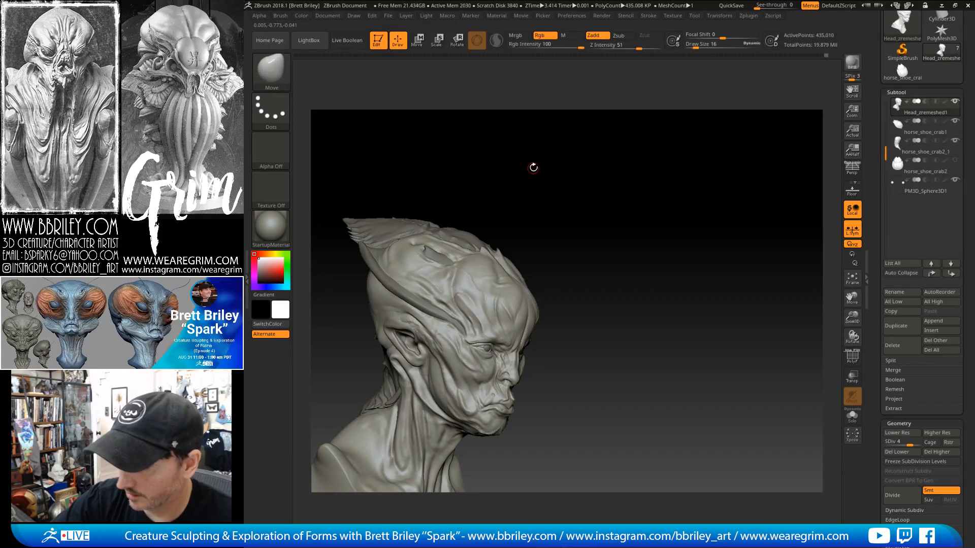
Build up the temple folds with the Standard brush at draw size 12 and flatten them with TrimDynamic at size 15.
mouse_move(534, 168)
mouse_down()
mouse_move(555, 165)
mouse_move(542, 168)
mouse_up()
key(b)
key(s)
key(t)
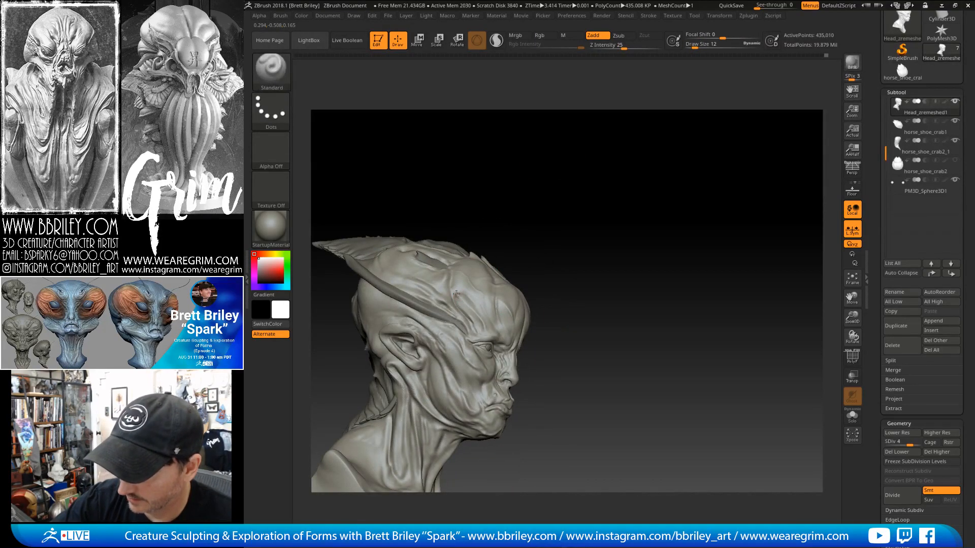
key(b)
key(m)
key(v)
key(b)
key(t)
key(d)
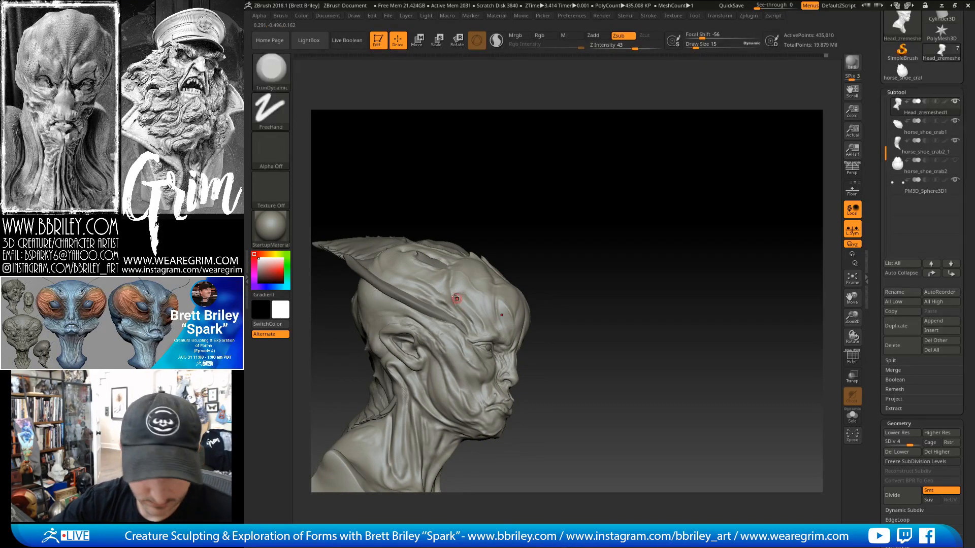
Crease the temple folds with DamStandard and adjust their shape with the Move brush, both at draw size 20.
key(b)
key(d)
key(s)
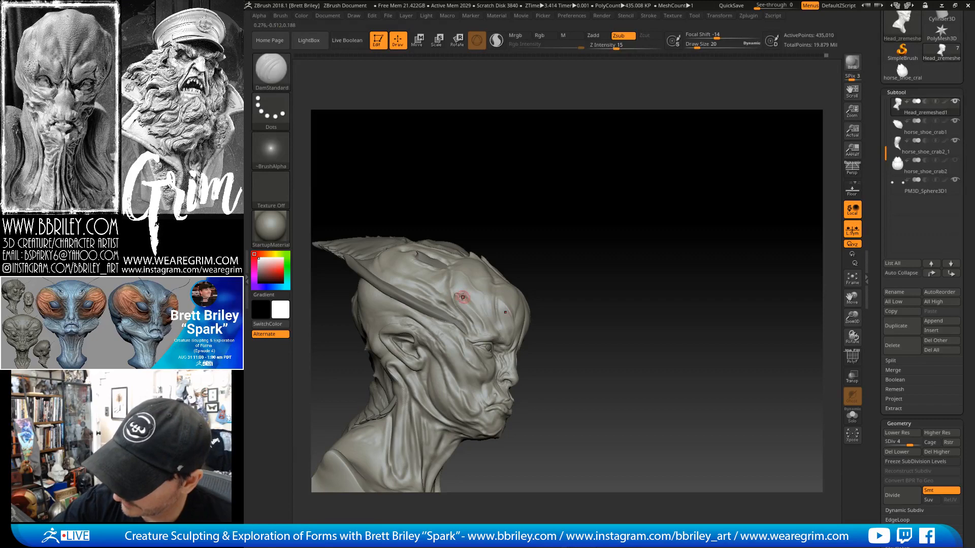
key(b)
key(m)
key(v)
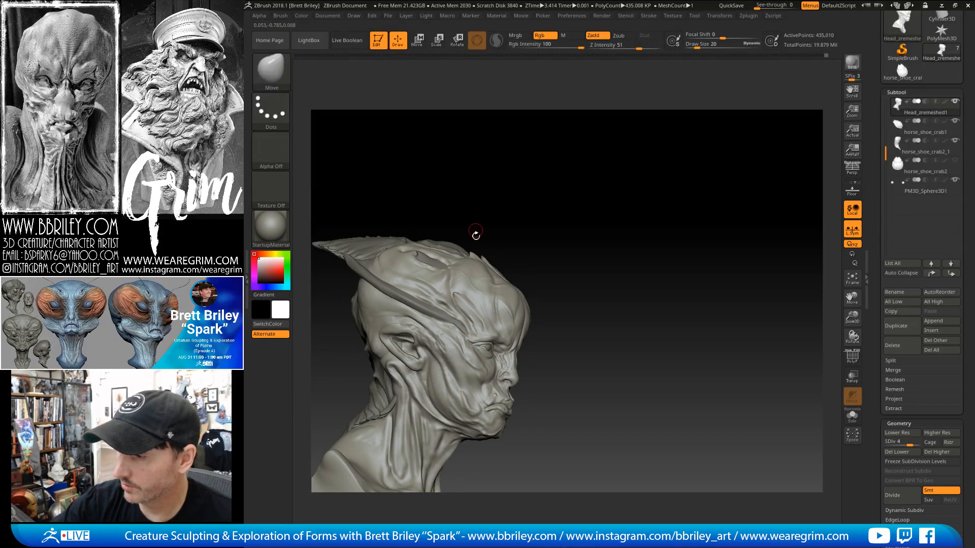
drag(510, 242, 498, 297)
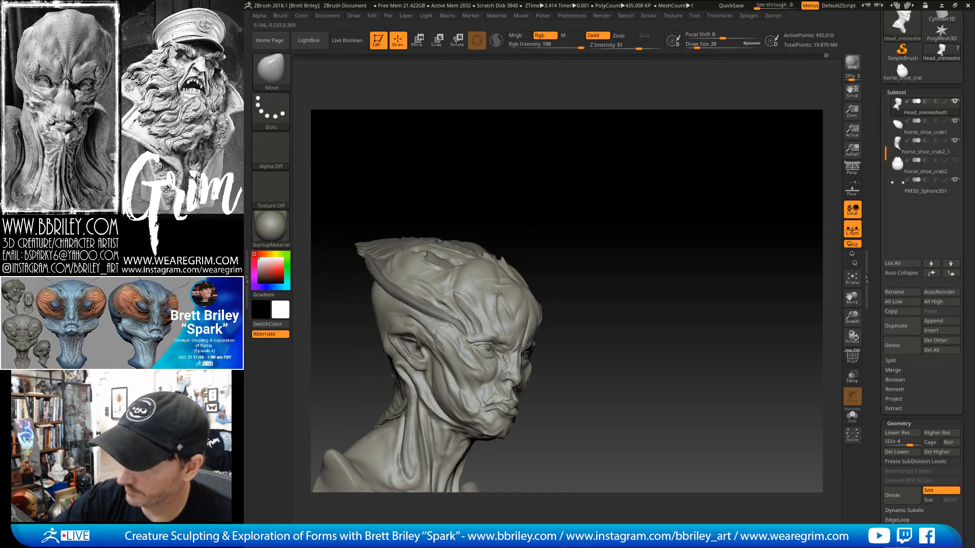
mouse_move(508, 201)
mouse_down()
mouse_move(608, 161)
mouse_move(597, 197)
mouse_up()
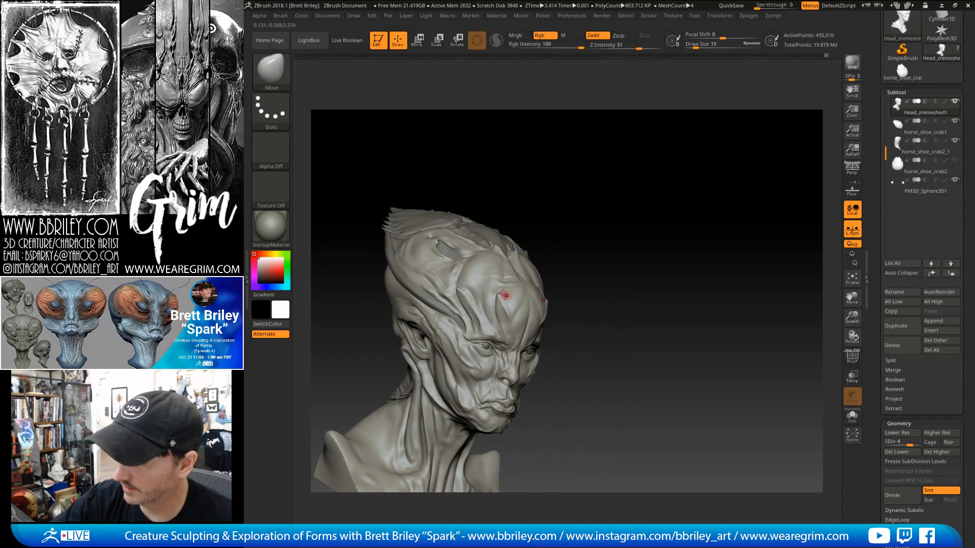
Smooth the forehead fold and build up fine folds on the upper forehead with the Standard brush at draw size 7.
shift+drag(505, 294, 503, 286)
mouse_move(565, 179)
mouse_down()
mouse_move(542, 187)
mouse_move(568, 181)
mouse_up()
drag(568, 182, 612, 187)
key(bracketleft)
drag(515, 194, 480, 200)
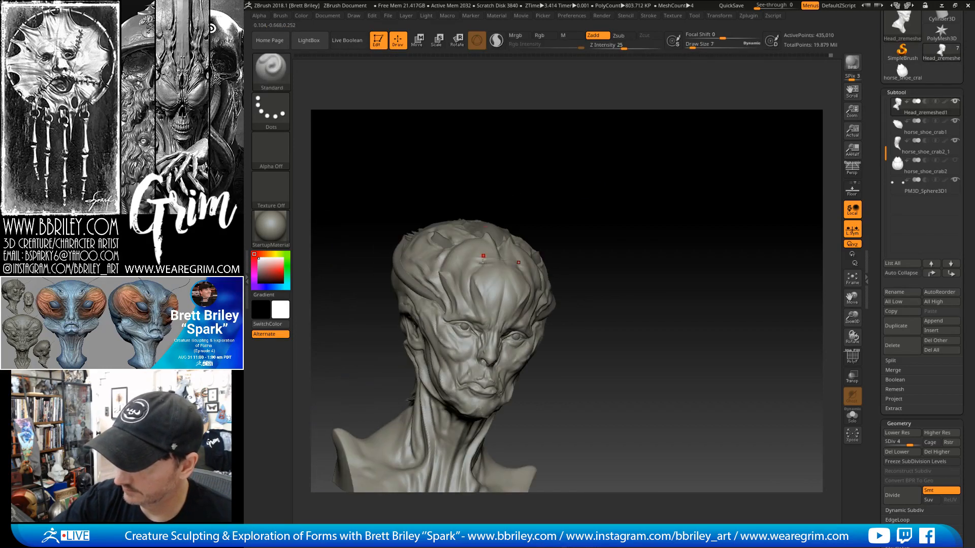
drag(578, 194, 553, 257)
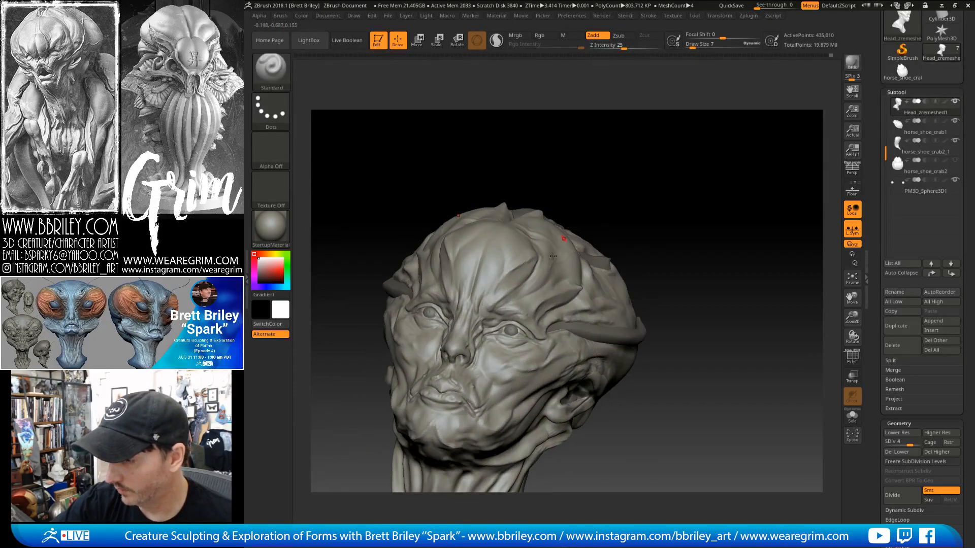
drag(612, 162, 578, 166)
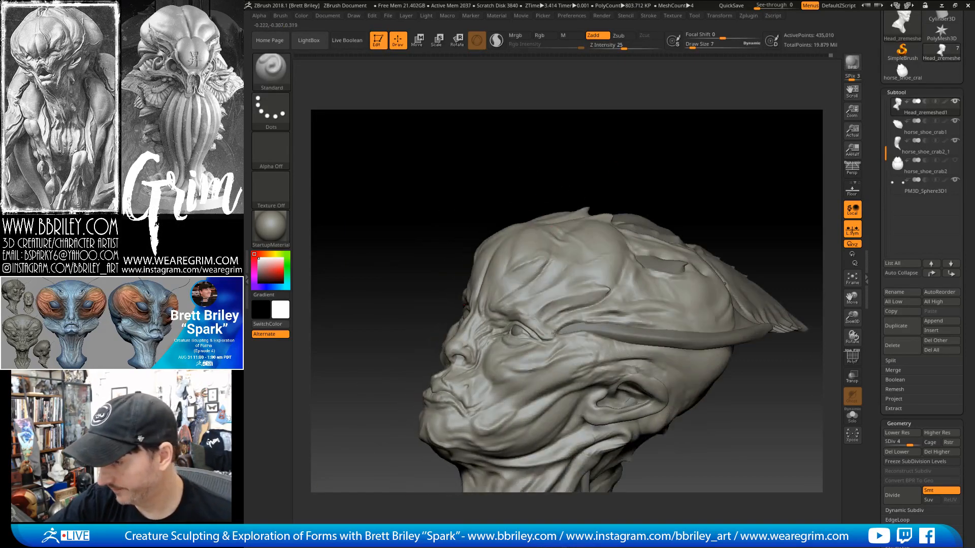
Cut fine creases along the temple and beside the eye with DamStandard at draw size 7, and across the cheek at size 9.
key(b)
key(d)
key(s)
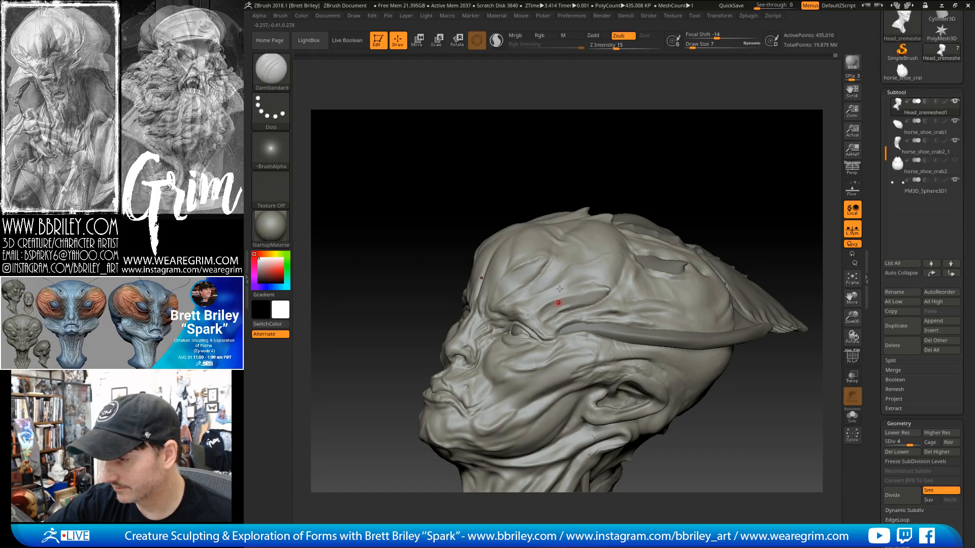
drag(571, 170, 666, 185)
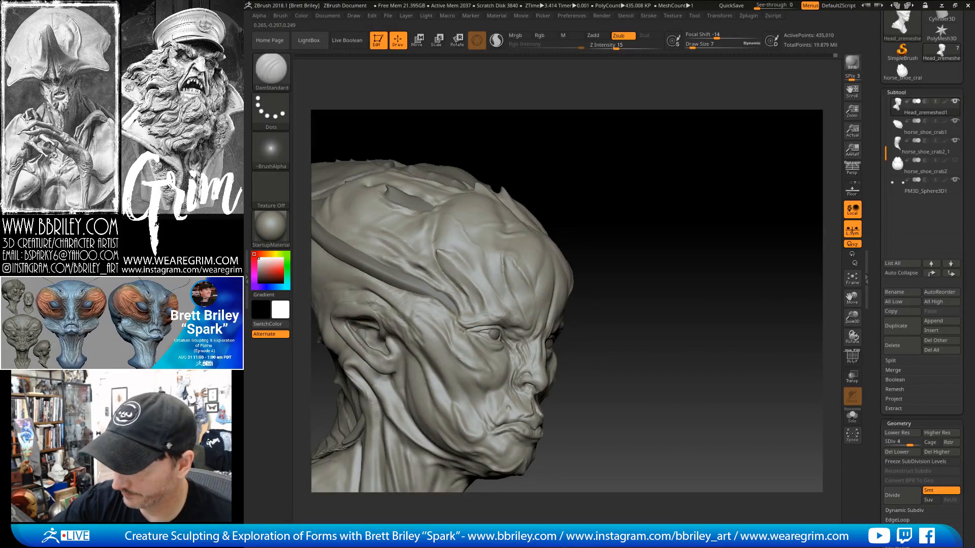
drag(523, 160, 493, 171)
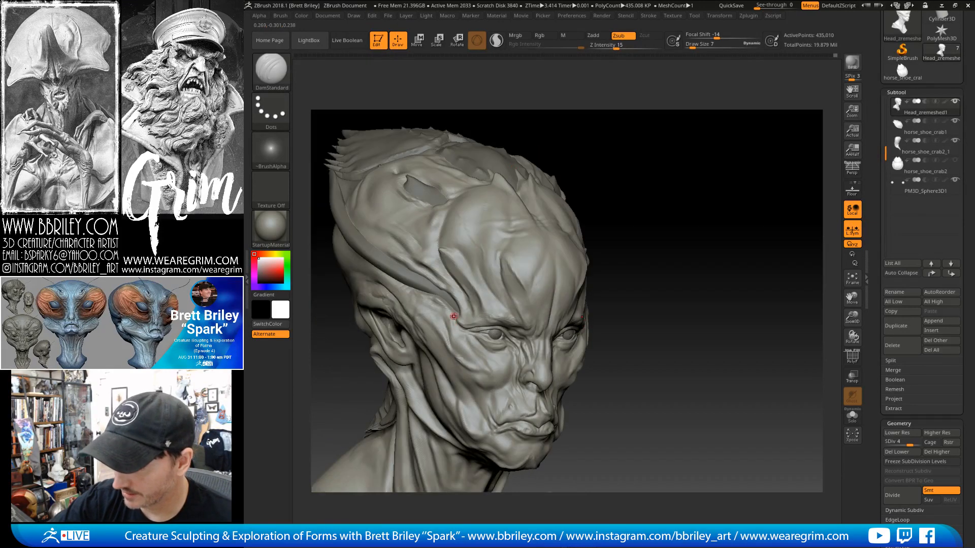
drag(610, 148, 597, 157)
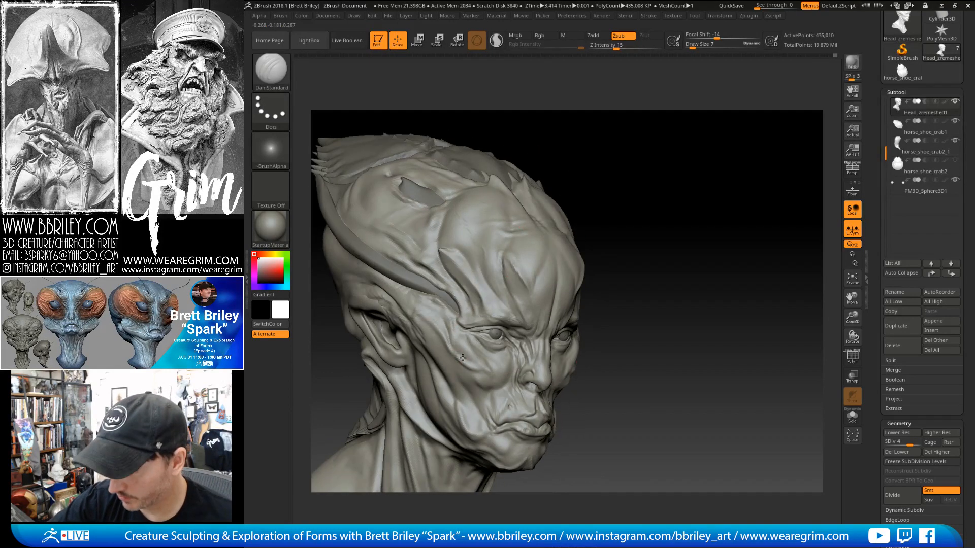
drag(462, 358, 476, 363)
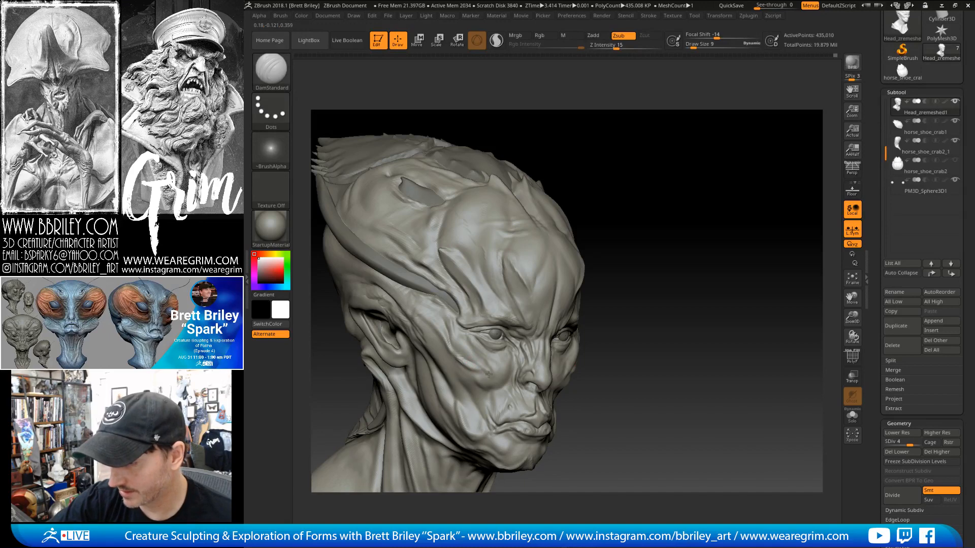
drag(649, 184, 586, 190)
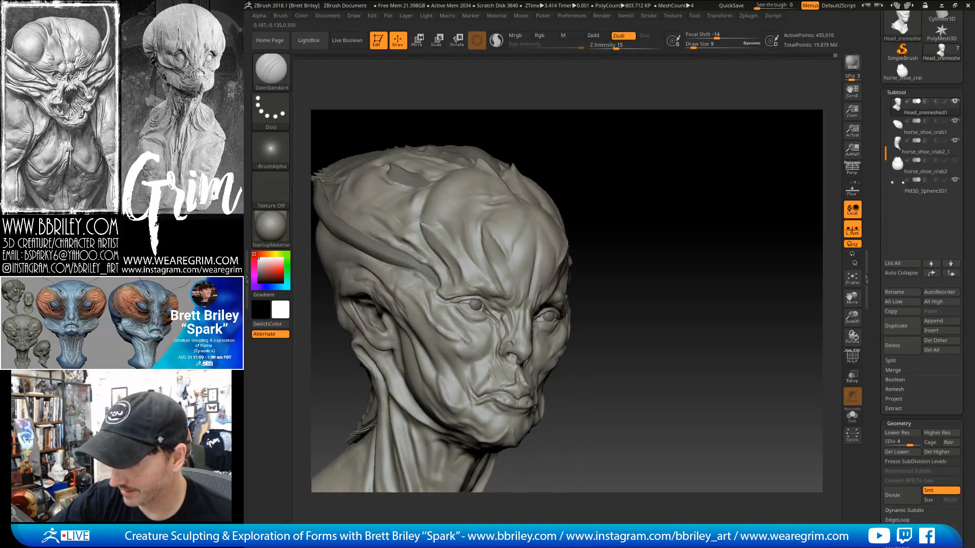
Build up thin wrinkles on the upper cheek and around the outer eye with the Standard brush at draw size 5.
key(b)
key(s)
key(t)
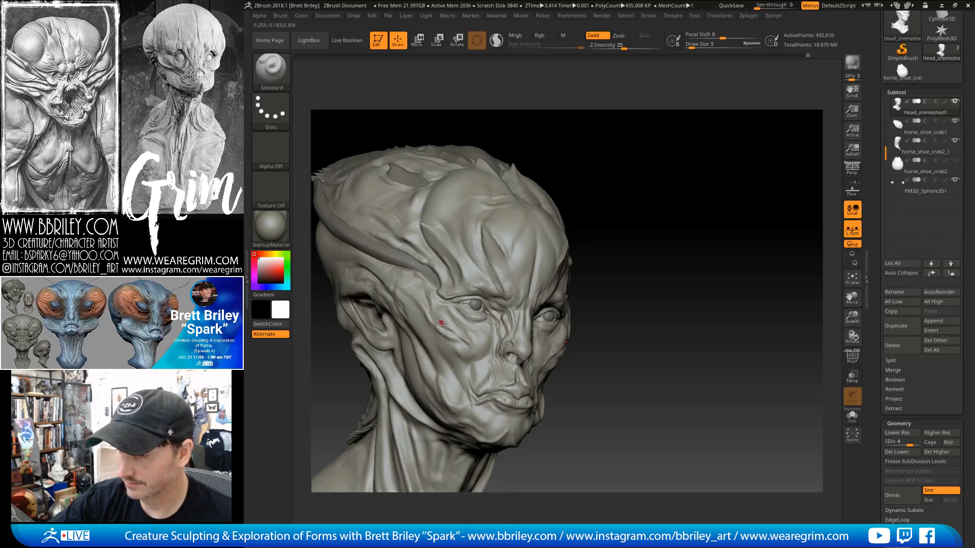
drag(635, 142, 523, 242)
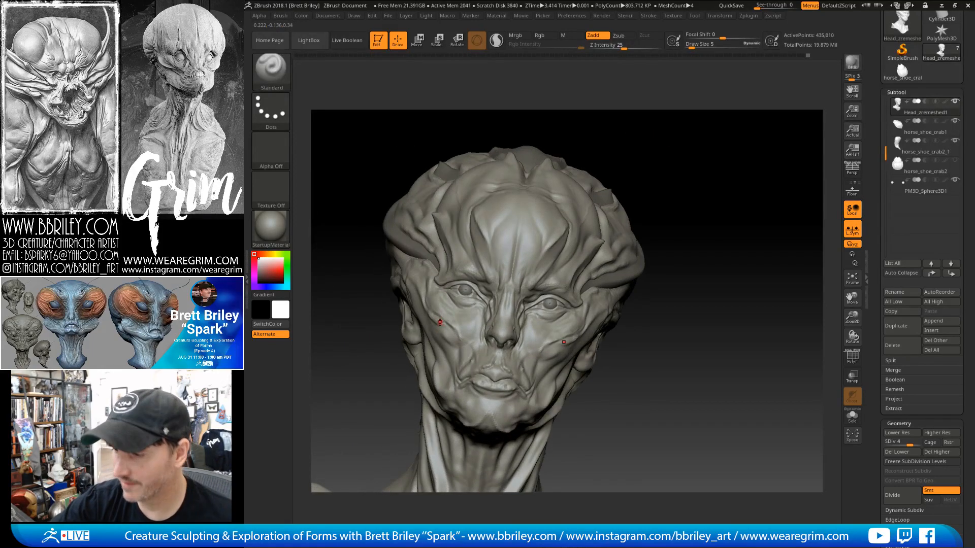
drag(592, 96, 443, 313)
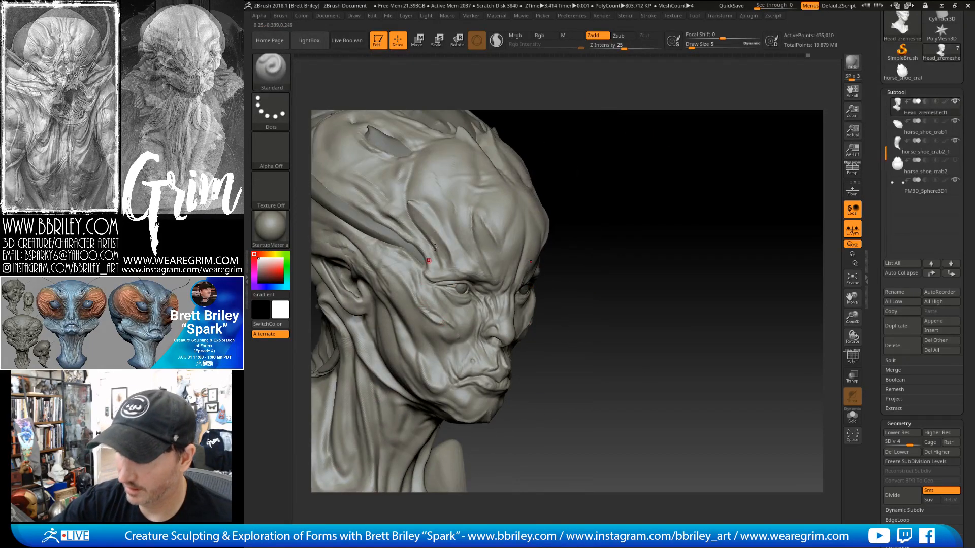
mouse_move(568, 132)
mouse_down()
mouse_move(579, 96)
mouse_move(671, 102)
mouse_move(684, 124)
mouse_up()
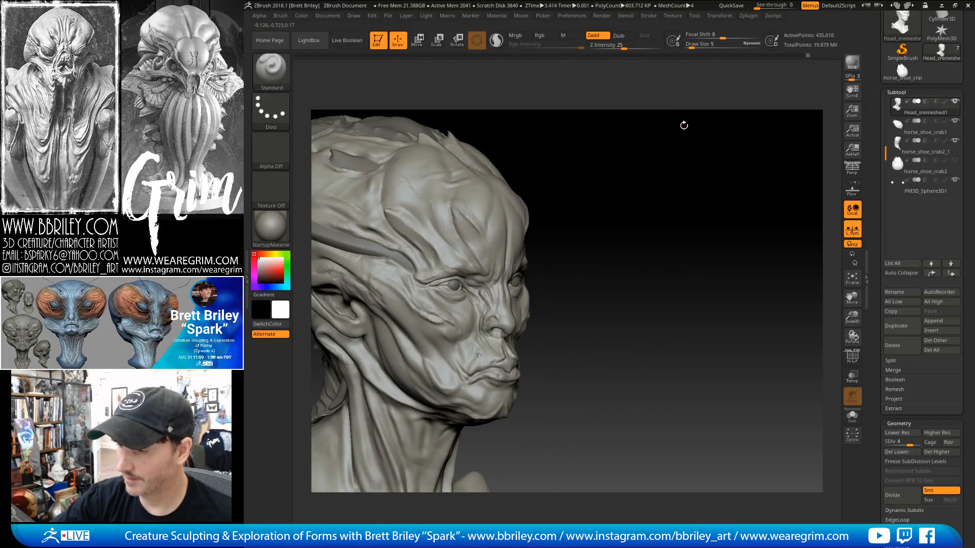
Deepen the creases across the cheek below the eye with DamStandard at draw sizes 13 and 12.
key(b)
key(d)
key(s)
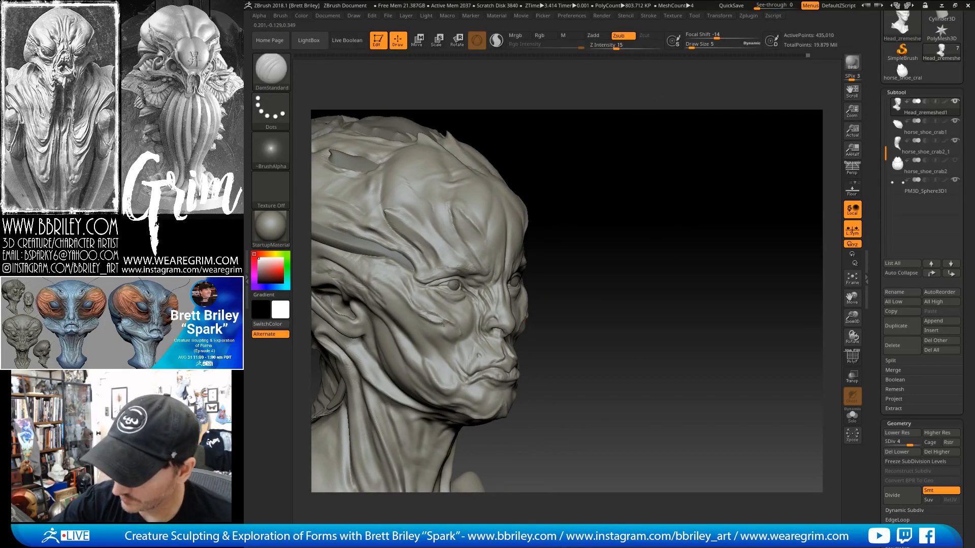
drag(445, 324, 432, 323)
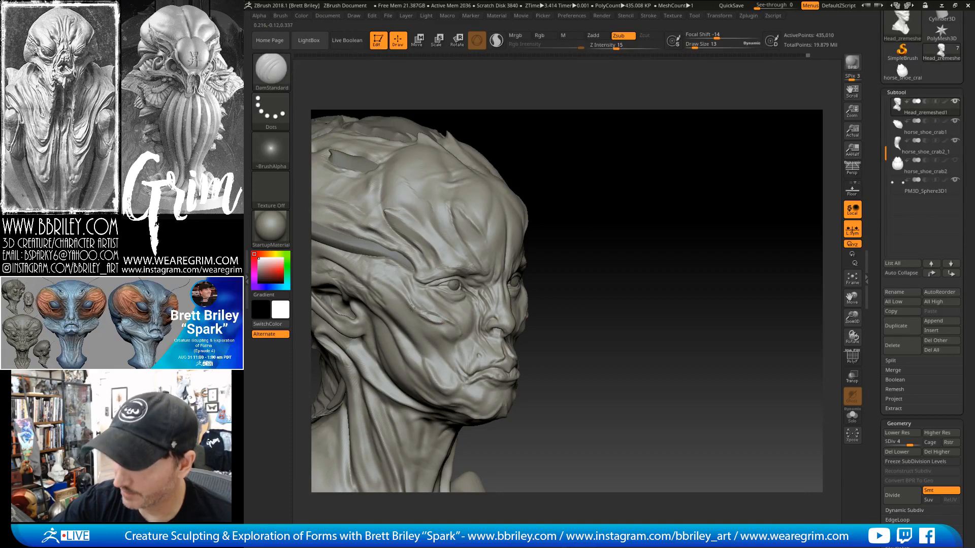
mouse_move(558, 170)
mouse_down()
mouse_move(583, 163)
mouse_move(538, 148)
mouse_up()
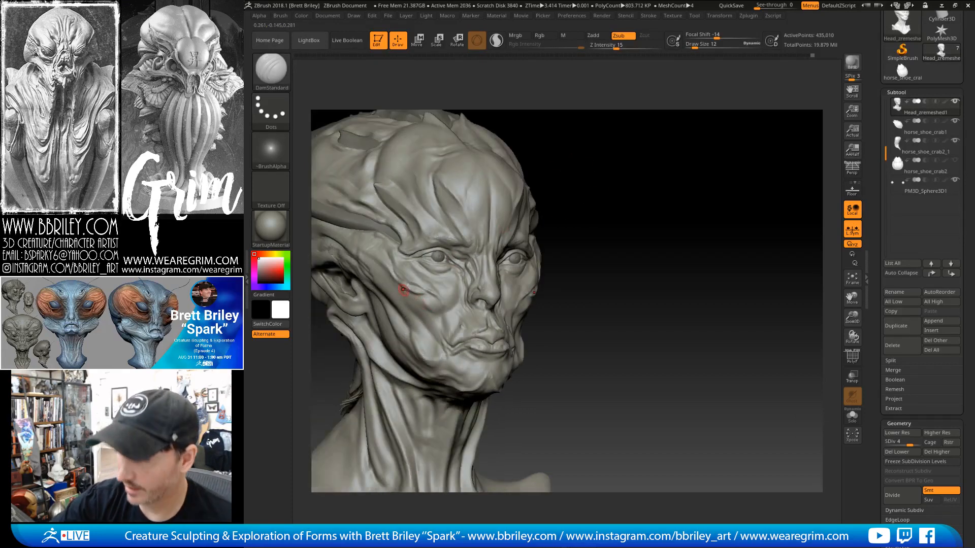
drag(422, 304, 438, 315)
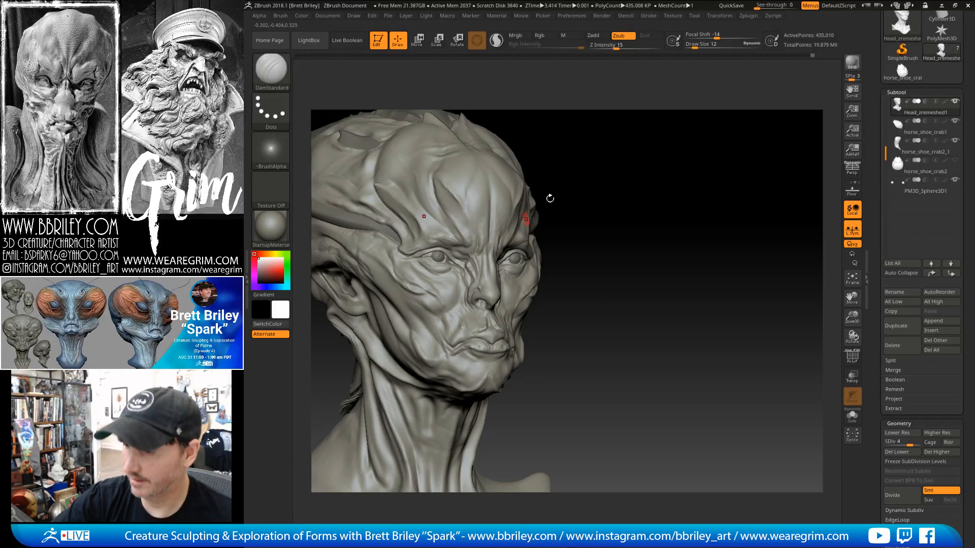
drag(550, 198, 552, 190)
mouse_move(659, 132)
mouse_down()
mouse_move(670, 141)
mouse_move(663, 147)
mouse_up()
Build up folds beside the nose and on the brow with the Standard brush at draw sizes 8 and 7.
key(b)
key(s)
key(t)
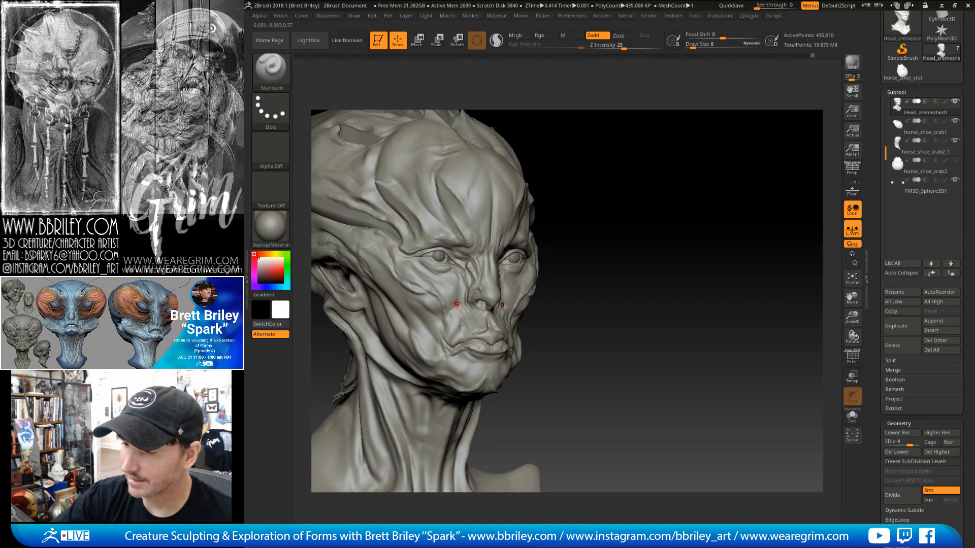
drag(660, 284, 604, 287)
key(bracketleft)
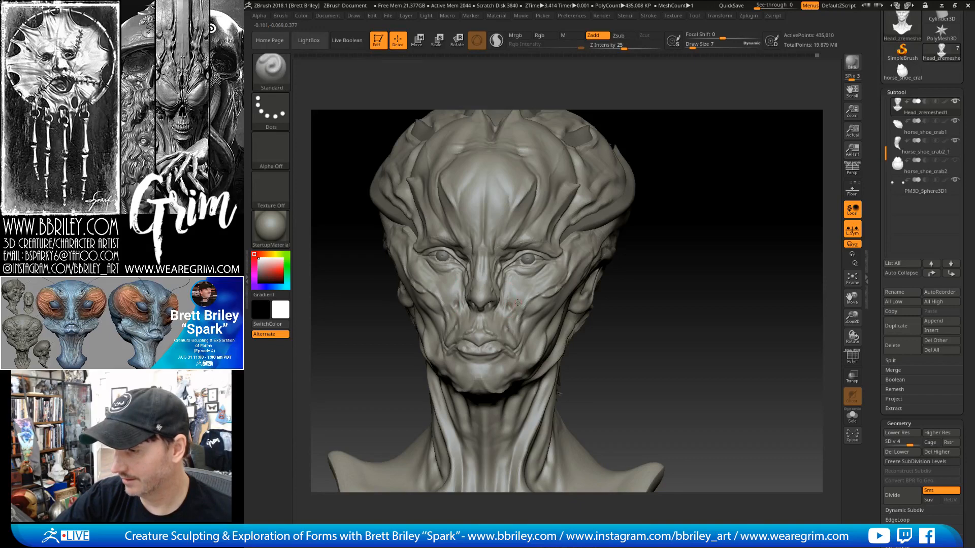
drag(378, 311, 450, 311)
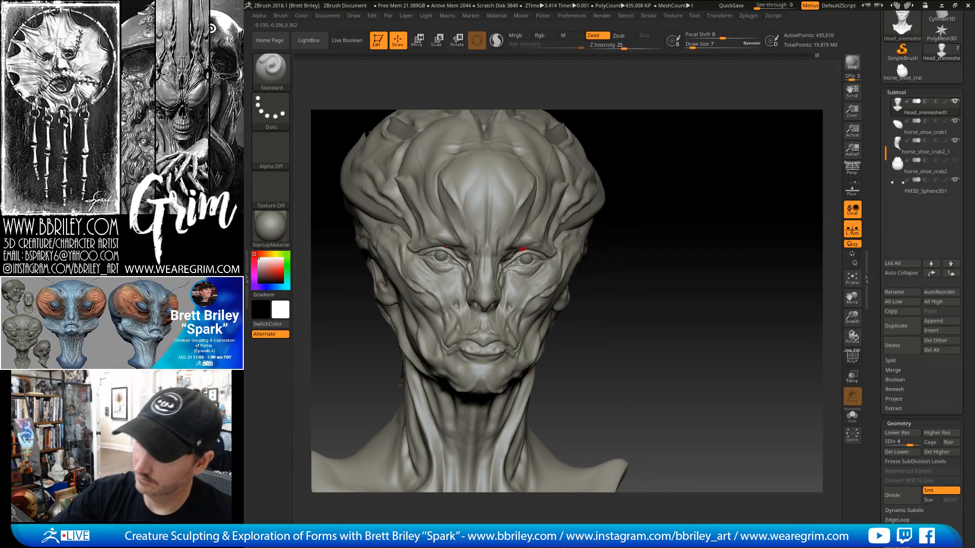
Cut fine creases between the nose and cheek with DamStandard at draw size 7.
key(b)
key(d)
key(s)
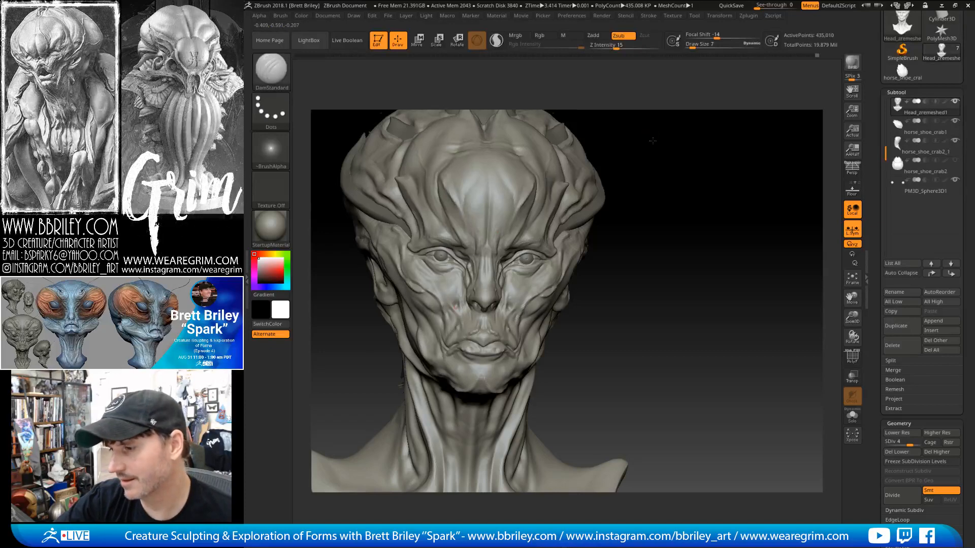
drag(455, 308, 458, 309)
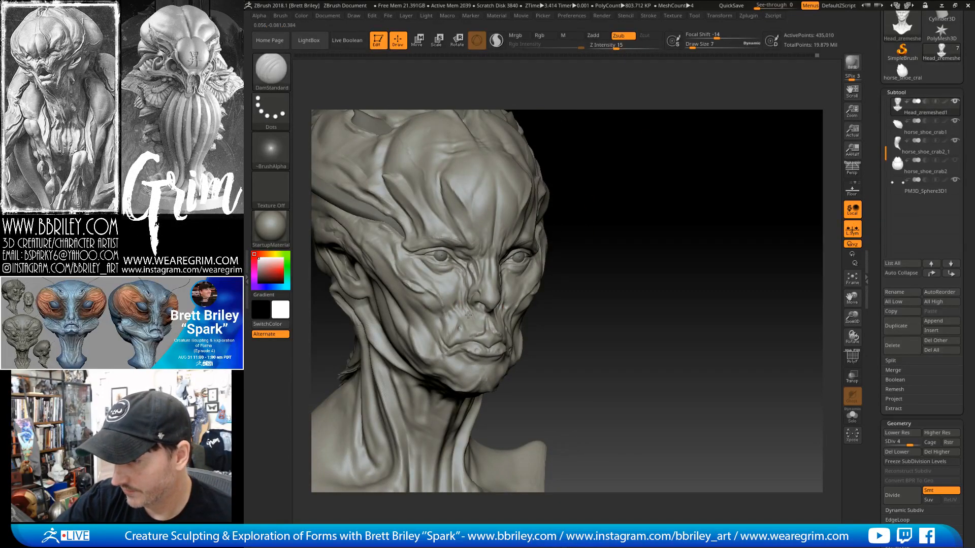
mouse_move(645, 204)
mouse_down()
mouse_move(635, 194)
mouse_move(648, 193)
mouse_up()
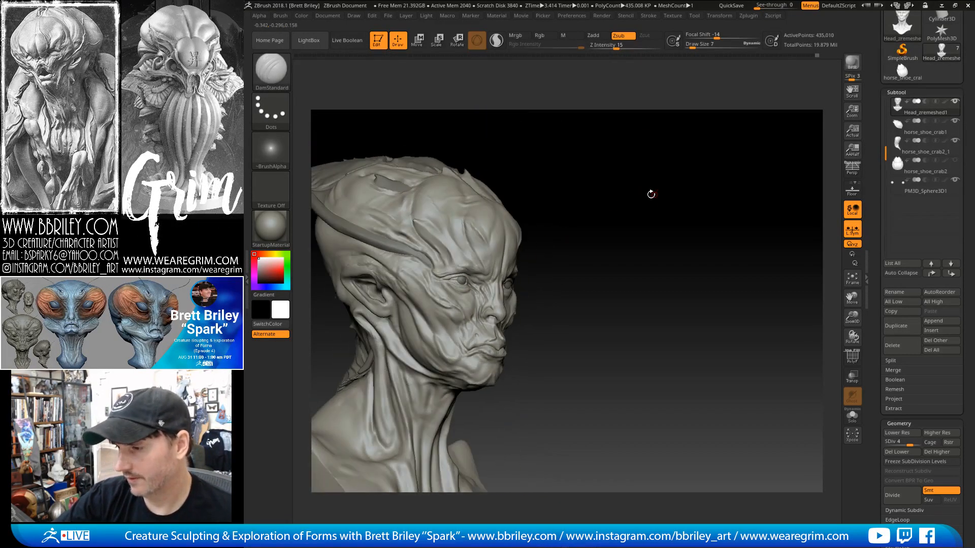
Adjust the shape of the brow area with the Move brush at draw size 18.
key(b)
key(s)
key(t)
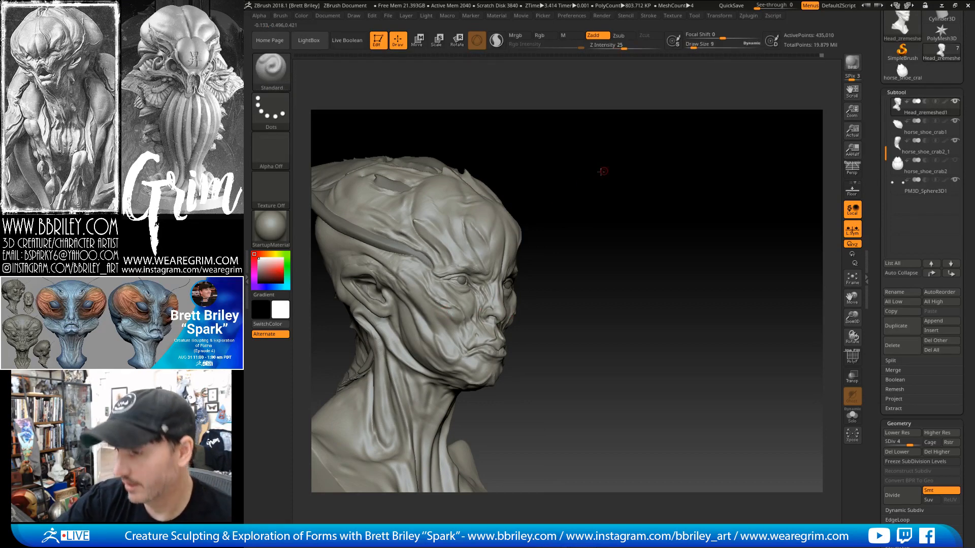
shift+drag(603, 171, 633, 157)
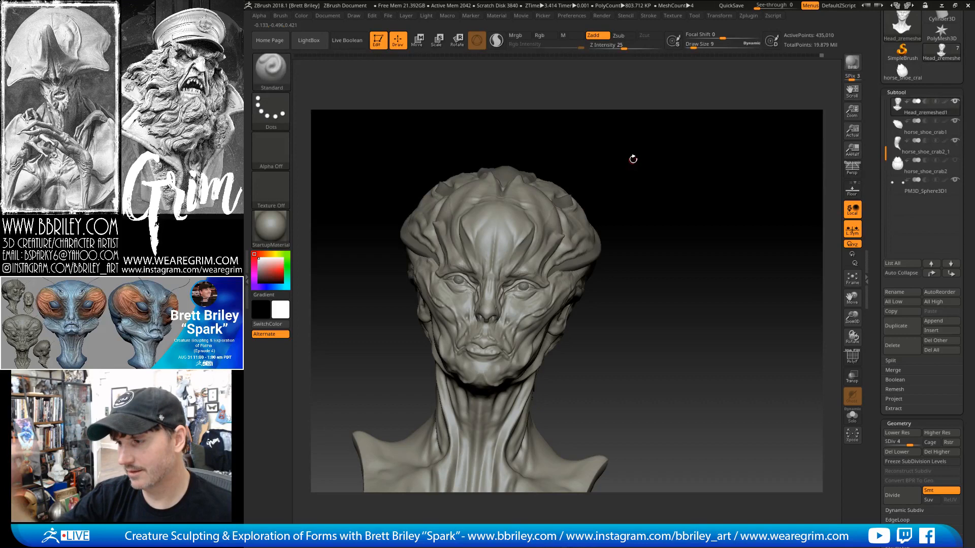
mouse_move(633, 158)
mouse_down()
mouse_move(696, 224)
mouse_move(631, 186)
mouse_move(505, 302)
mouse_up()
key(b)
key(m)
key(v)
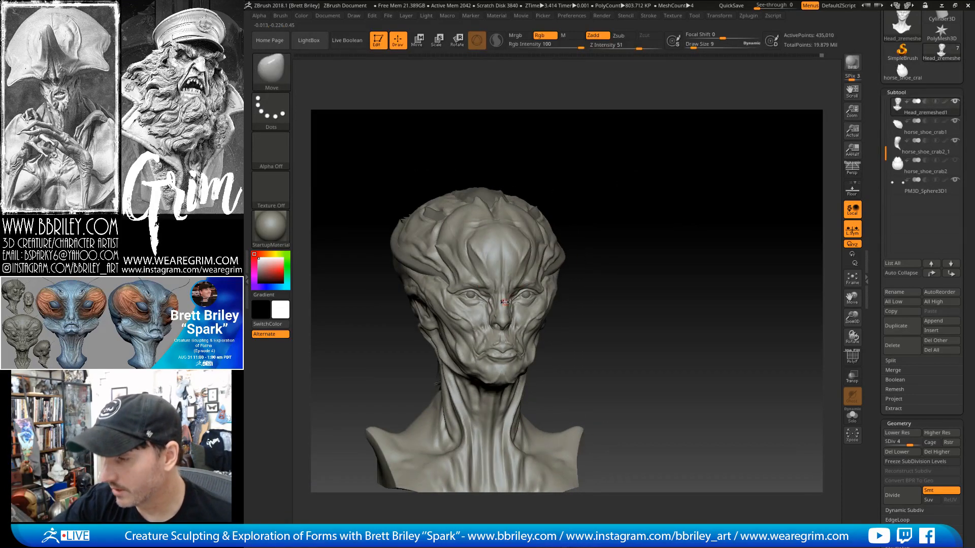
mouse_move(582, 182)
mouse_down()
mouse_move(592, 184)
mouse_move(577, 191)
mouse_up()
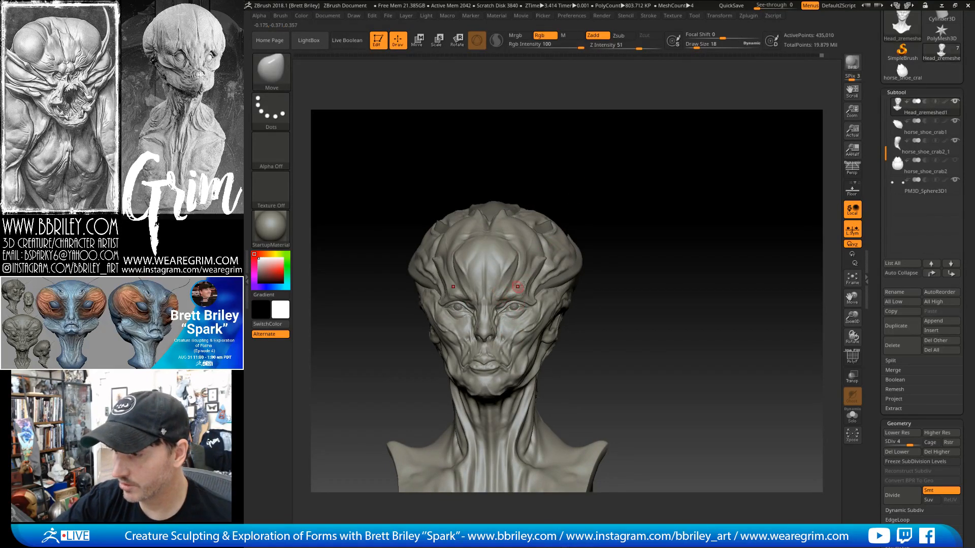
drag(605, 223, 592, 178)
Drop the head to a lower subdivision level, then smooth the side of the forehead at subdivision level 3.
key(shift+d)
key(shift+d)
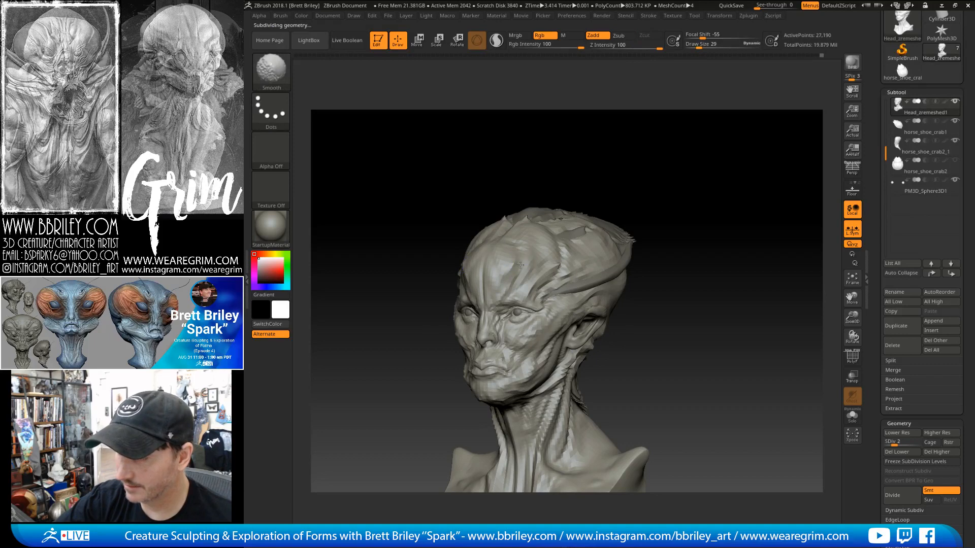
drag(576, 175, 605, 152)
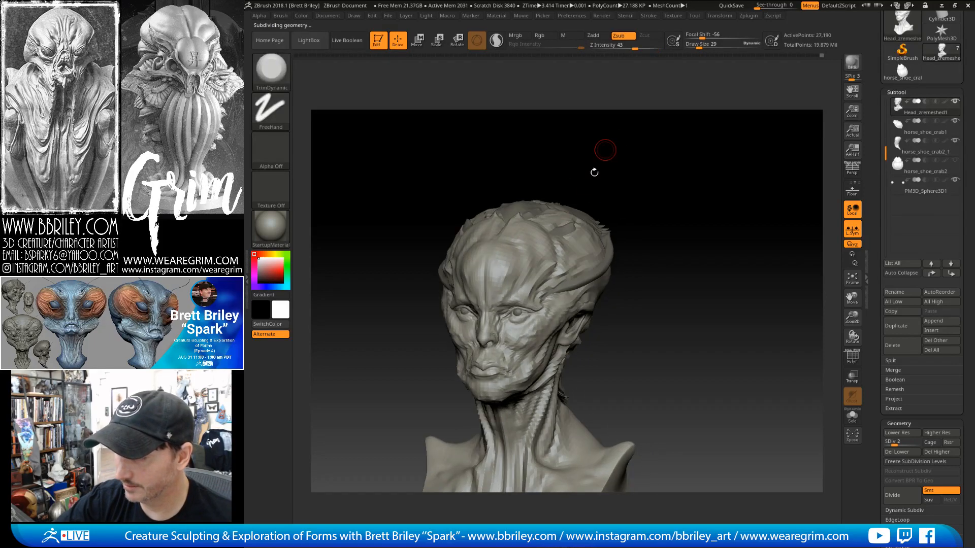
key(d)
shift+drag(513, 274, 509, 267)
mouse_move(572, 160)
mouse_down()
mouse_move(618, 153)
mouse_move(540, 173)
mouse_move(609, 189)
mouse_up()
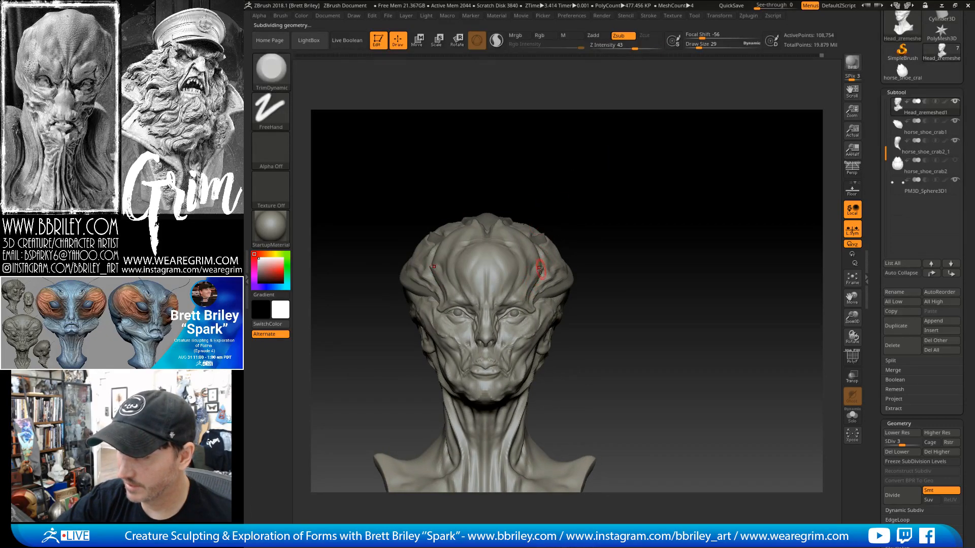
Adjust the shape of the temples and the sides of the skull with the Move brush at draw sizes 23 and 36.
key(b)
key(m)
key(v)
key(s)
click(541, 267)
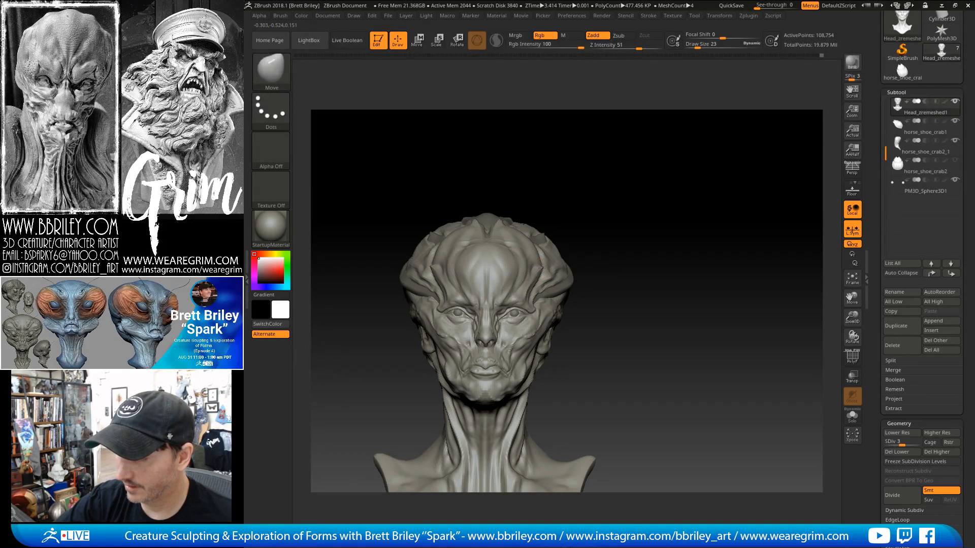
key(s)
click(538, 279)
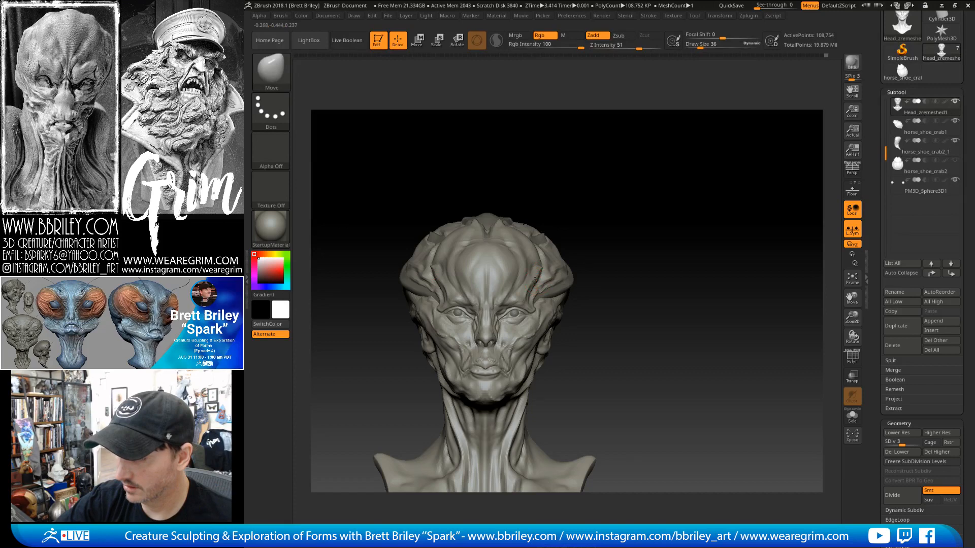
key(shift)
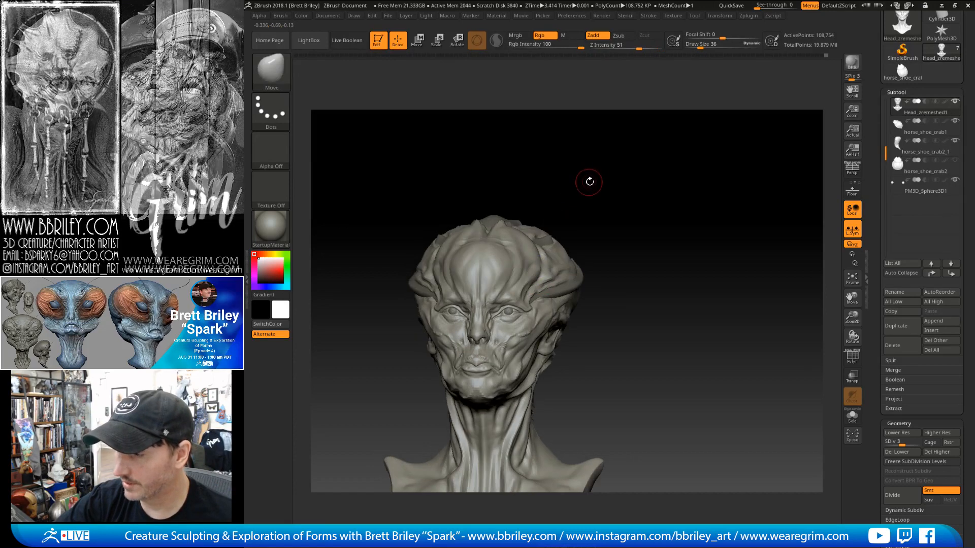
drag(587, 178, 536, 262)
drag(535, 219, 501, 224)
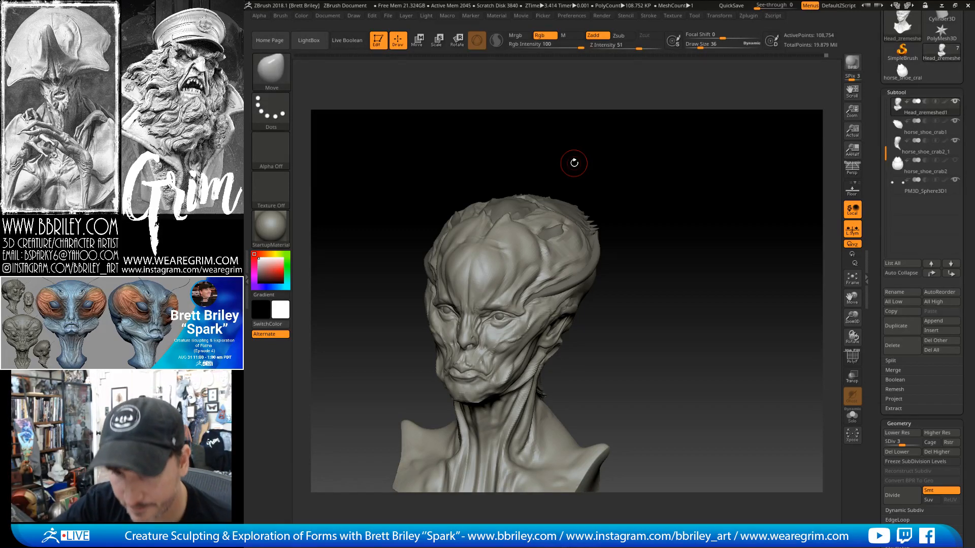
Reshape the forehead and the upper side of the skull with the Move brush at draw size 62.
mouse_move(680, 193)
shift+mouse_down()
mouse_move(701, 202)
mouse_move(680, 191)
mouse_move(626, 246)
shift+mouse_up()
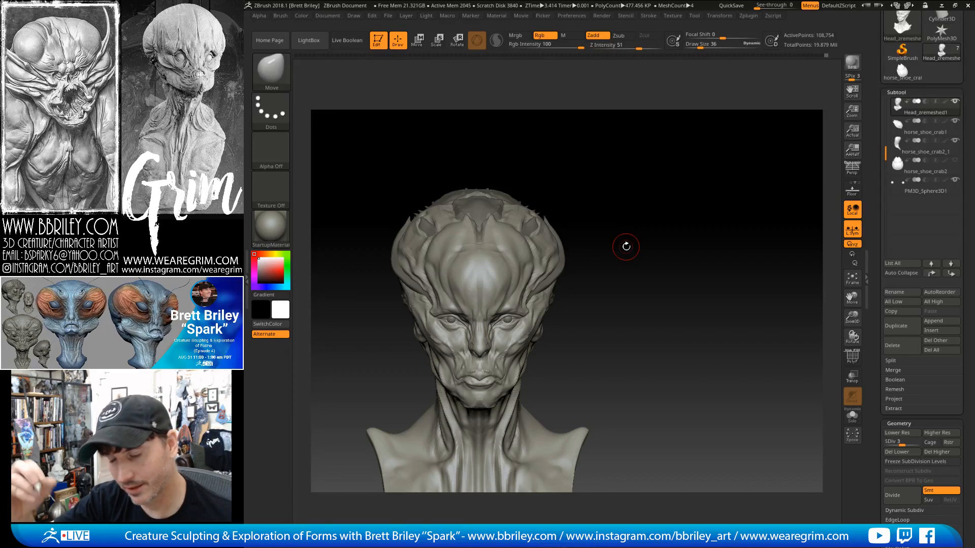
drag(627, 246, 635, 235)
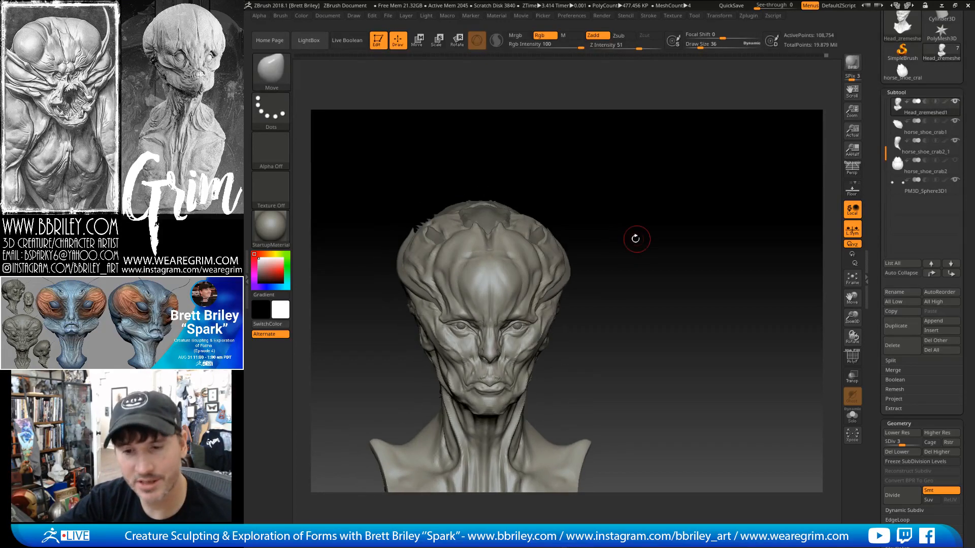
key(s)
click(521, 293)
drag(522, 291, 521, 275)
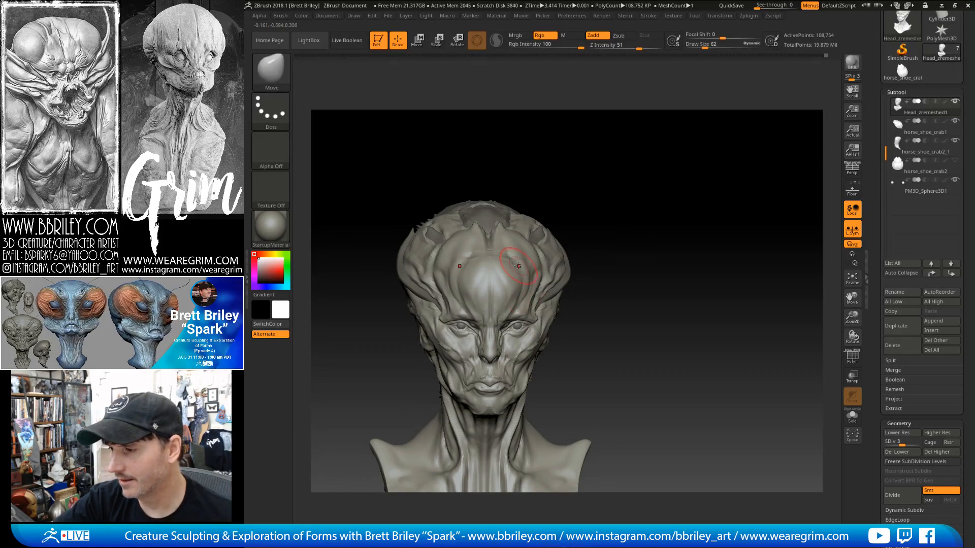
mouse_move(562, 181)
mouse_down()
mouse_move(612, 164)
mouse_move(504, 204)
mouse_up()
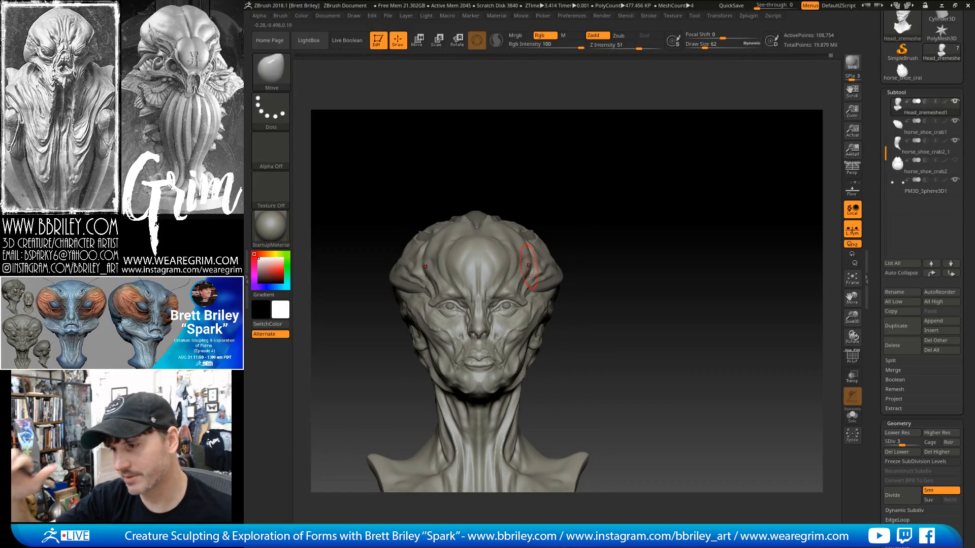
mouse_move(572, 239)
mouse_down()
mouse_move(634, 211)
mouse_move(644, 240)
mouse_up()
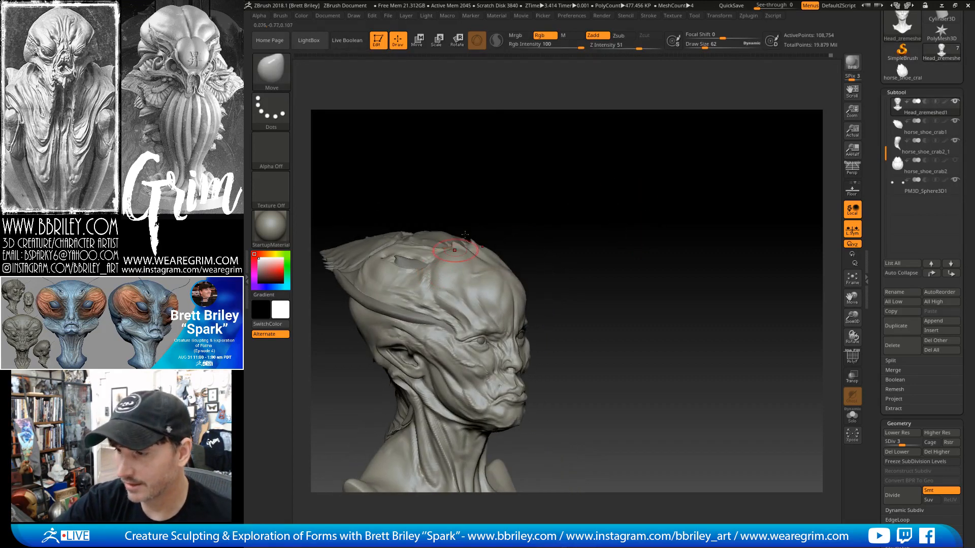
right_drag(455, 250, 450, 274)
drag(445, 281, 432, 269)
Adjust the cheek and the area below the eye with the Move brush at draw sizes 41 and 15.
key(s)
drag(507, 190, 555, 185)
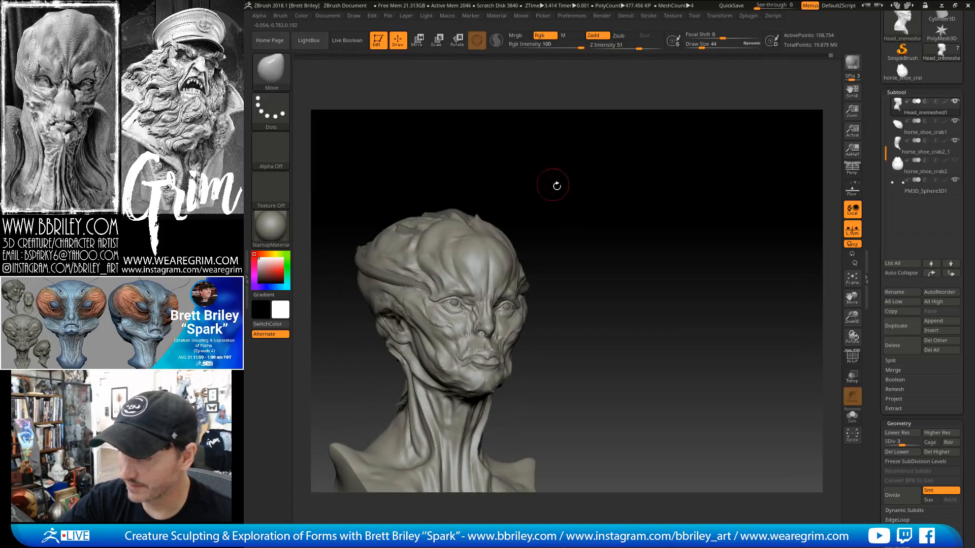
drag(462, 327, 455, 289)
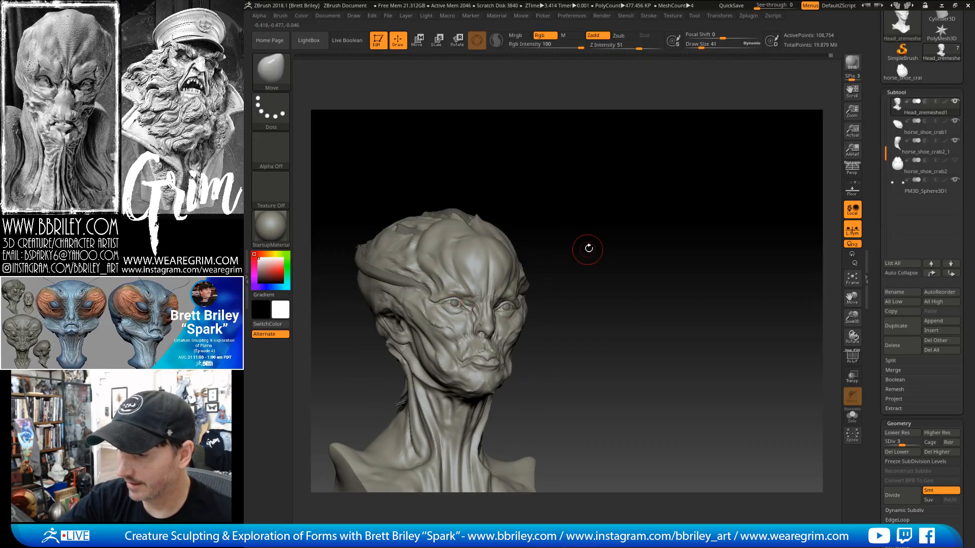
mouse_move(588, 249)
mouse_down()
mouse_move(457, 347)
mouse_move(440, 332)
mouse_up()
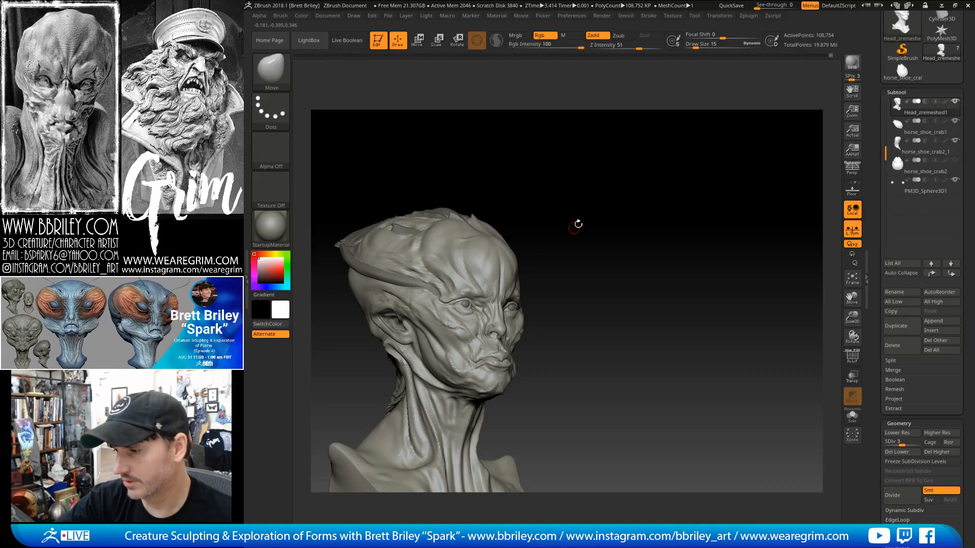
mouse_move(579, 225)
mouse_down()
mouse_move(526, 425)
mouse_move(470, 289)
mouse_up()
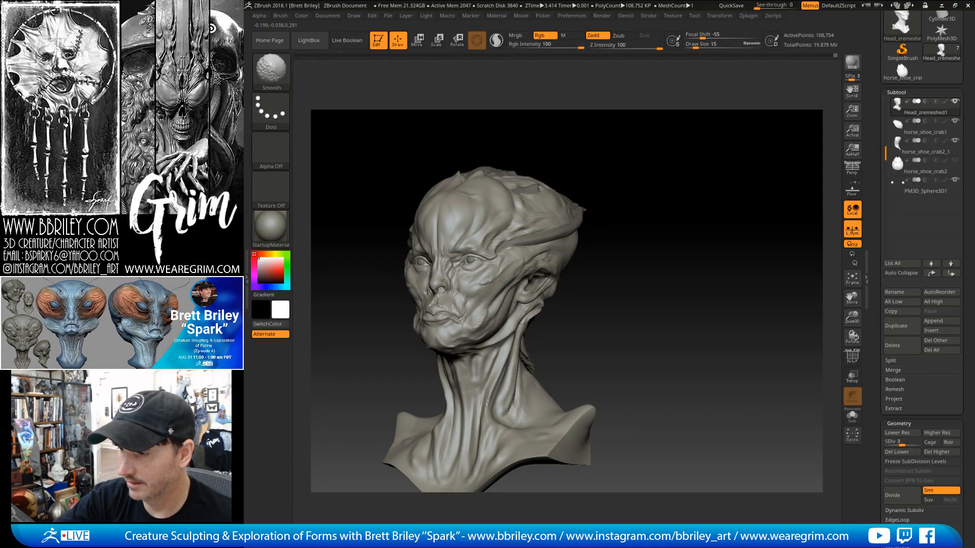
Raise the head mesh to subdivision level 5.
drag(588, 196, 652, 181)
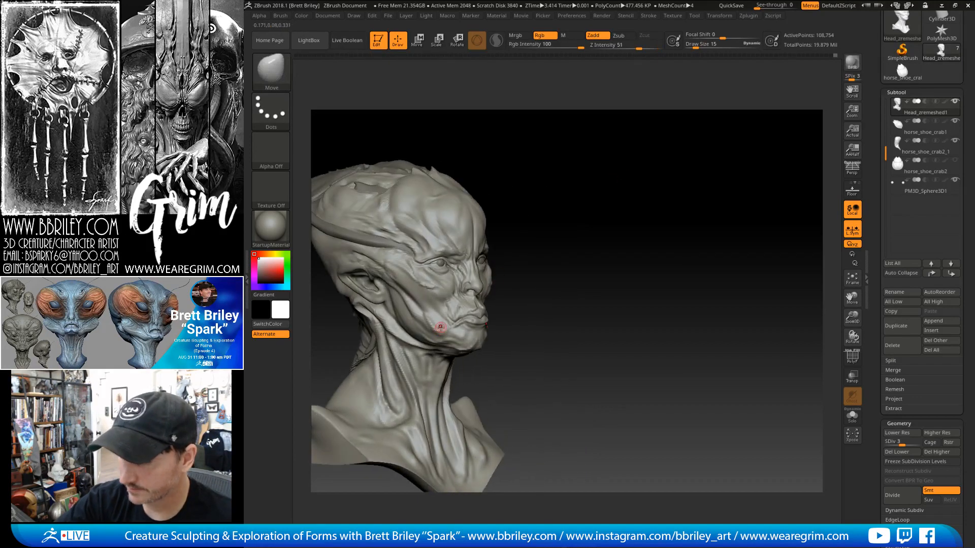
drag(579, 213, 584, 270)
key(ctrl+d)
key(d)
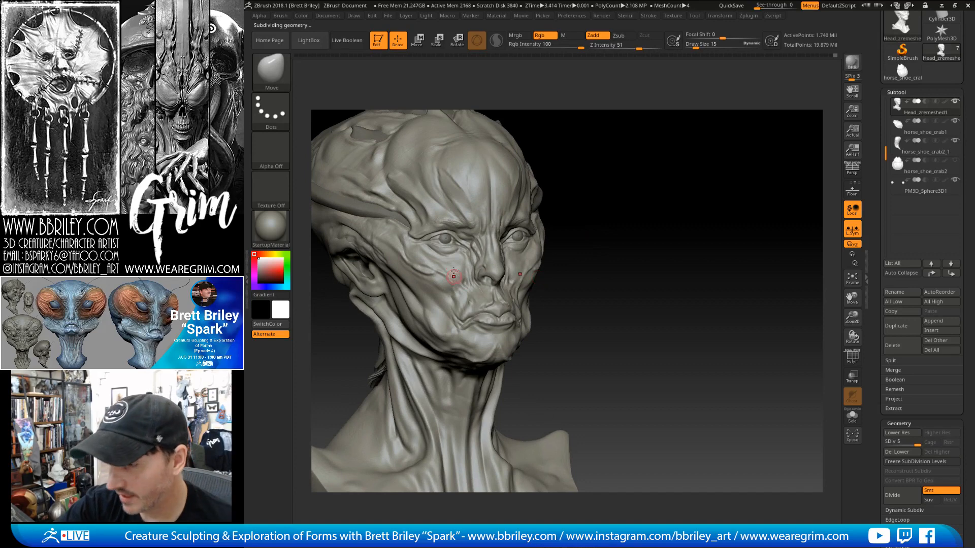
Compare the face's forms at subdivision level 2 with those at level 5.
key(shift+d)
key(shift+d)
key(shift+d)
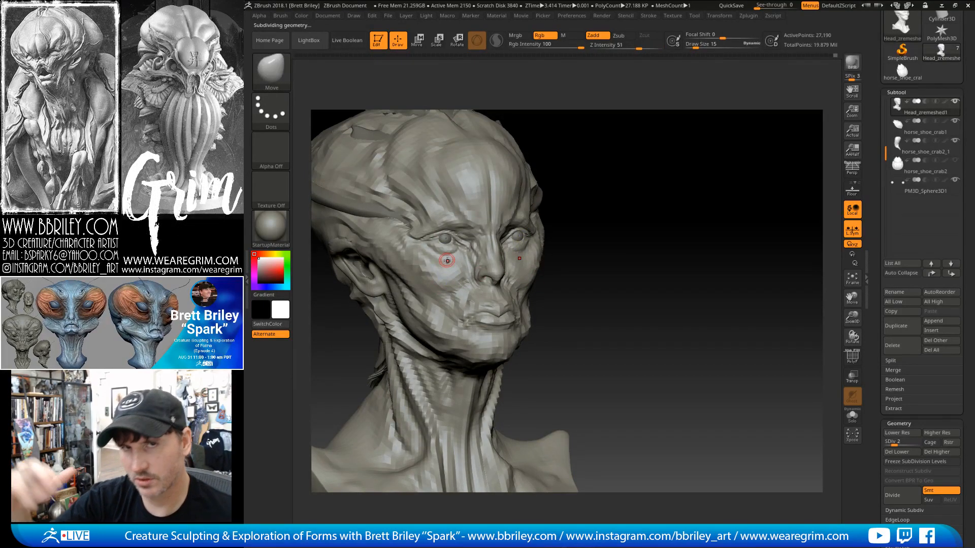
key(d)
key(d)
key(d)
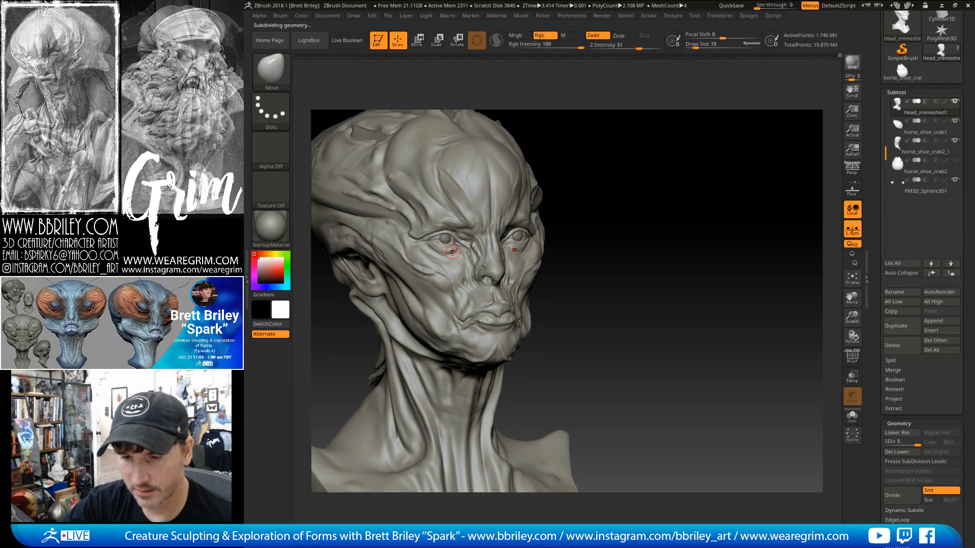
Refine the creases on the temple in front of the ear with DamStandard at draw size 13, smoothing where needed.
mouse_move(611, 187)
mouse_down()
mouse_move(621, 196)
mouse_move(568, 216)
mouse_up()
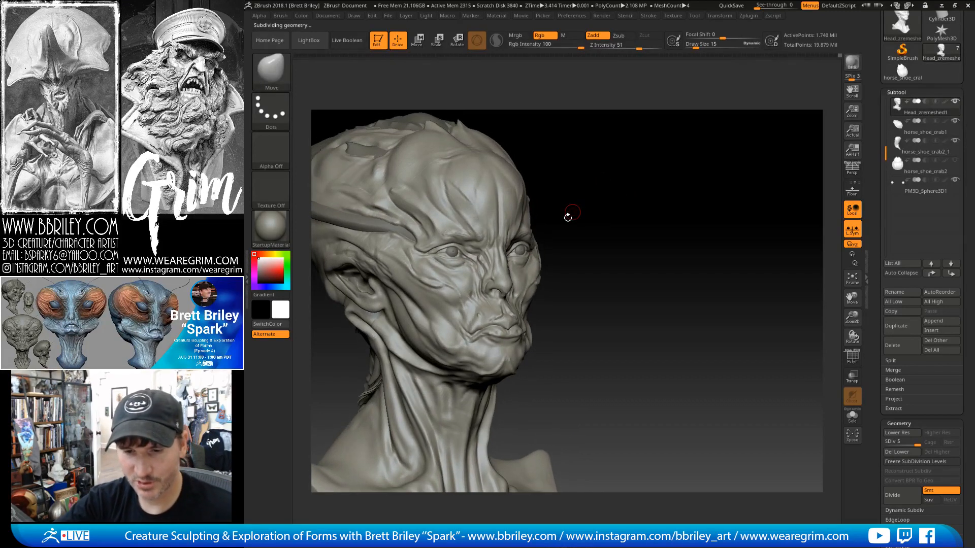
key(b)
key(d)
key(s)
drag(539, 113, 522, 126)
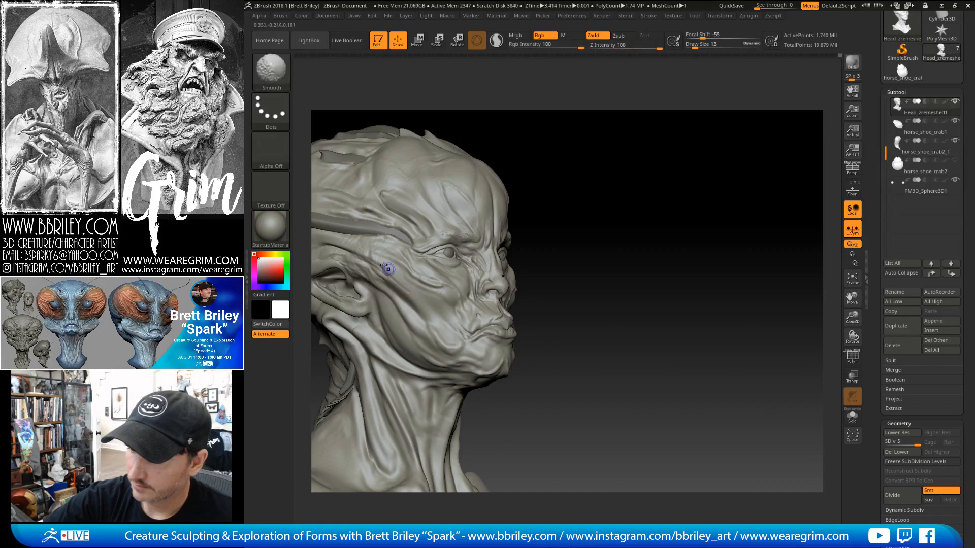
drag(548, 168, 622, 169)
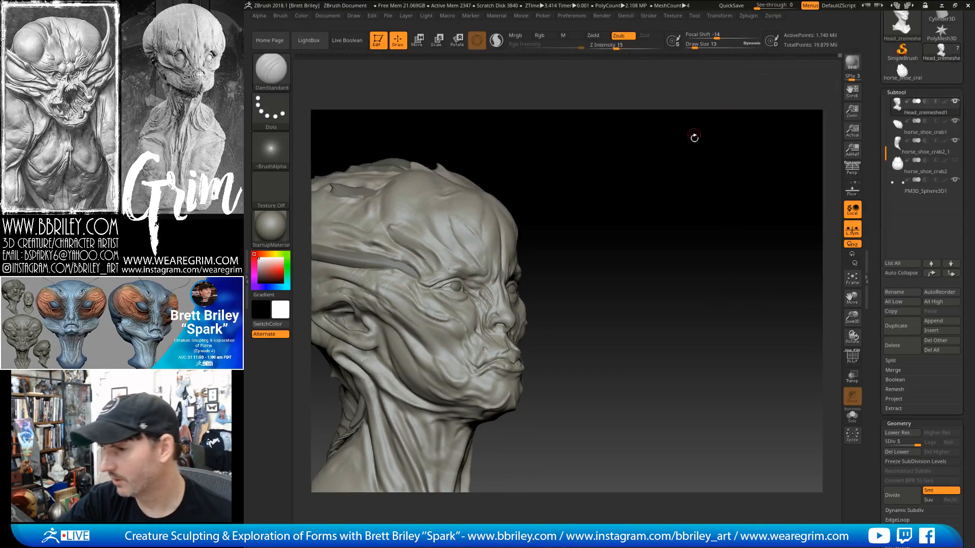
mouse_move(692, 135)
mouse_down()
mouse_move(706, 163)
mouse_move(508, 231)
mouse_up()
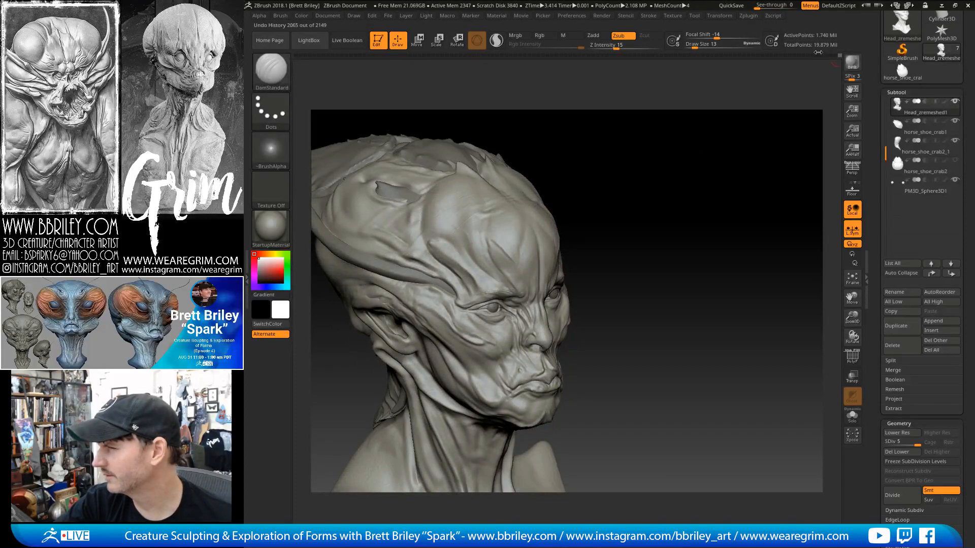
Smooth the side of the skull above the brow and the area above the ear at draw size 21.
mouse_move(442, 218)
shift+mouse_down()
mouse_move(427, 215)
mouse_move(458, 196)
shift+mouse_up()
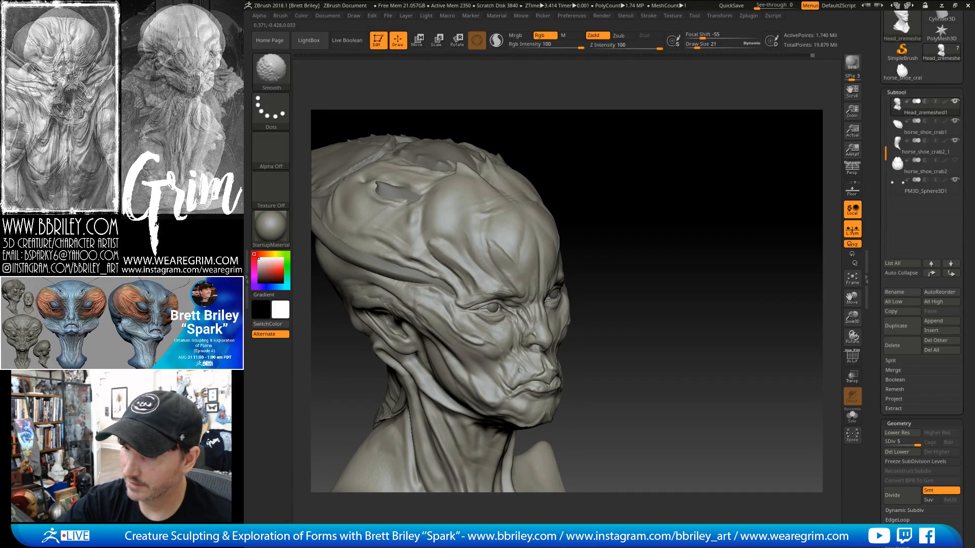
drag(615, 203, 683, 172)
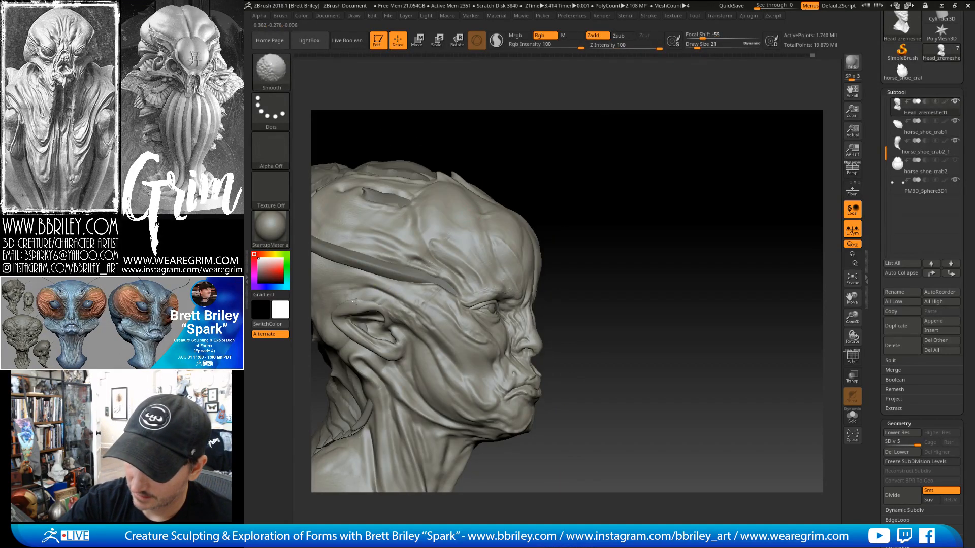
mouse_move(556, 138)
mouse_down()
mouse_move(614, 117)
mouse_move(630, 142)
mouse_up()
shift+drag(400, 278, 383, 293)
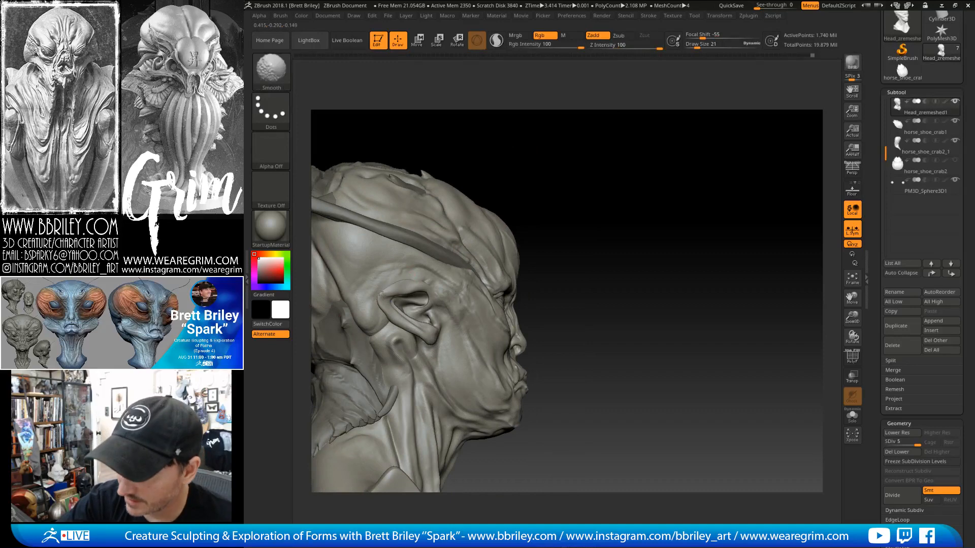
Cut a fine crease just above the ear with DamStandard at draw size 16.
drag(528, 162, 507, 155)
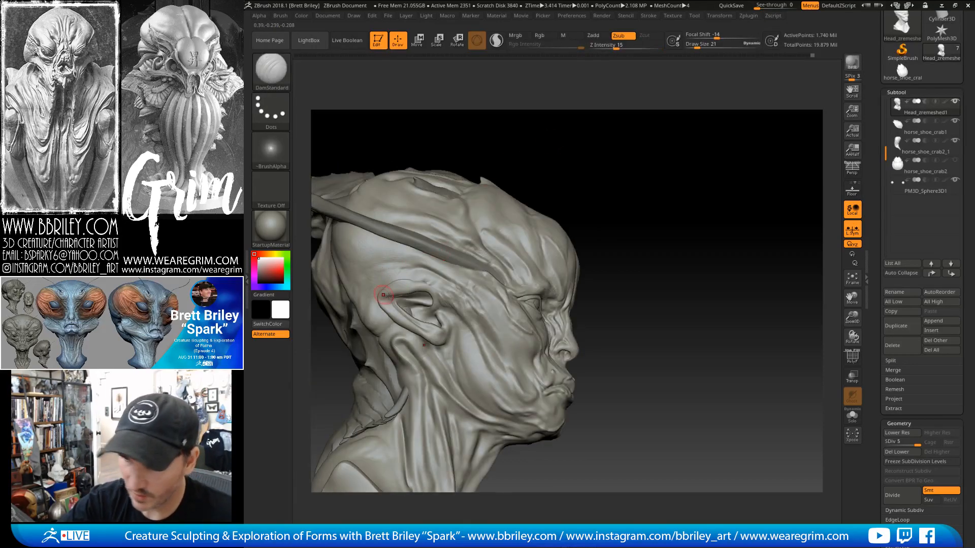
key([)
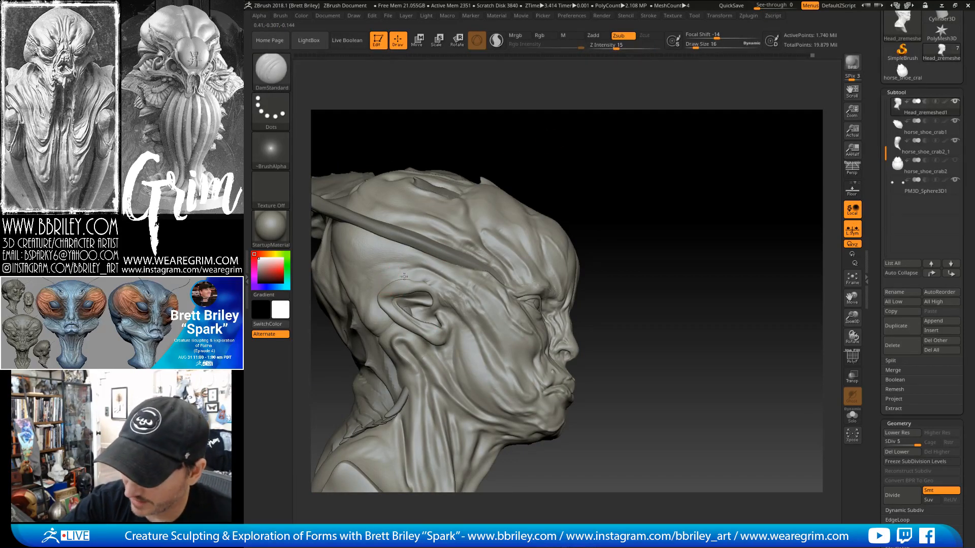
drag(407, 277, 420, 278)
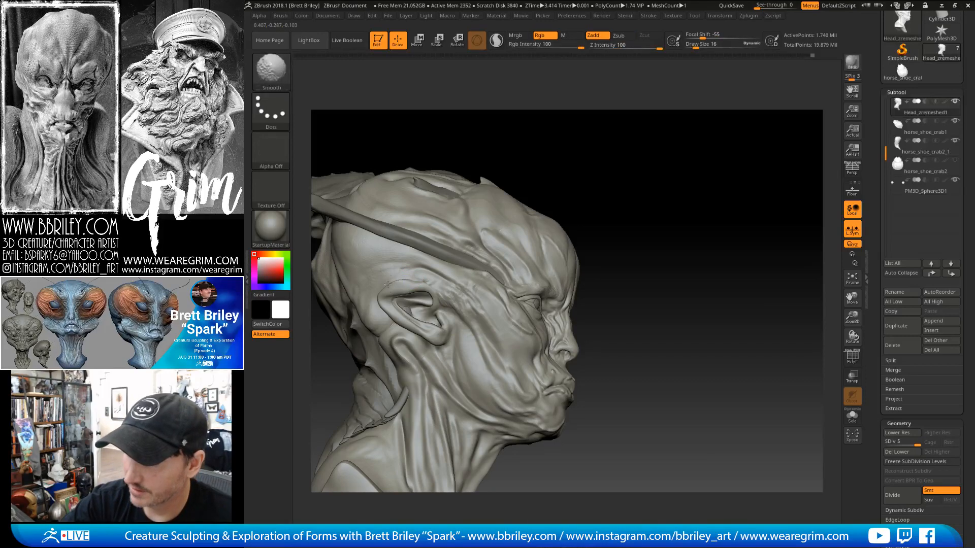
Adjust the form above the ear with the Move brush at draw sizes 16 and 21, then smooth it.
drag(513, 133, 528, 129)
key(b)
key(m)
key(v)
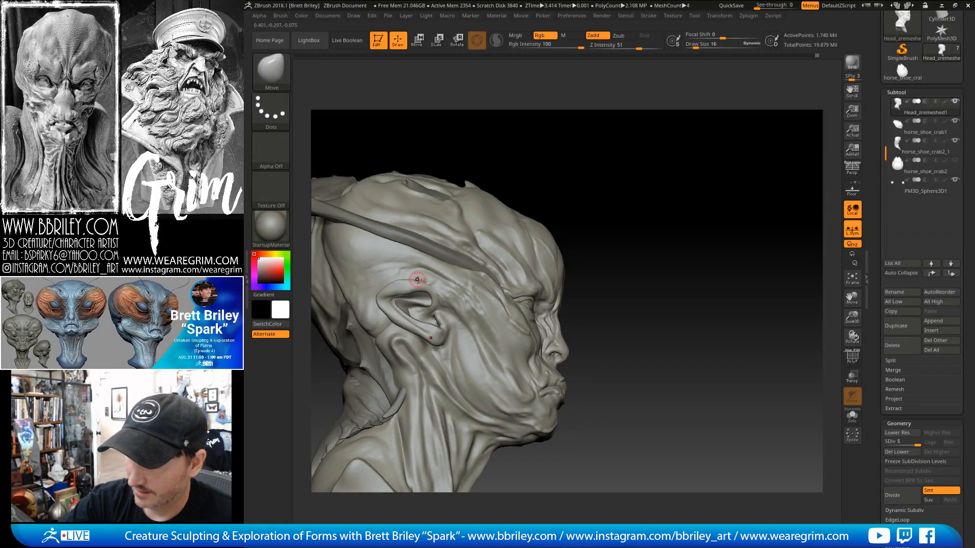
key(bracketright)
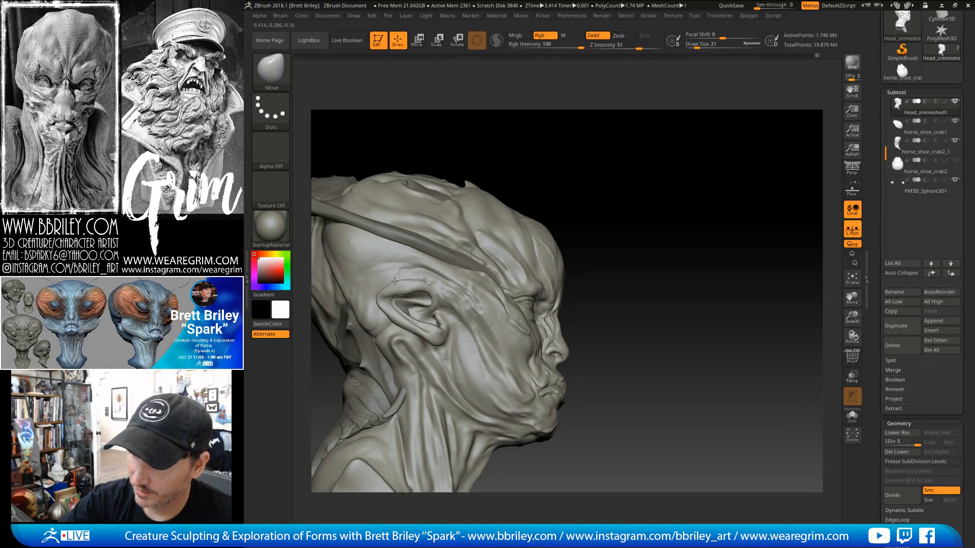
shift+drag(409, 277, 401, 283)
Build up the front of the ear's upper rim with the Standard brush at draw size 13.
drag(529, 149, 496, 158)
drag(523, 121, 553, 124)
key(b)
key(s)
key(t)
key(s)
drag(431, 288, 426, 287)
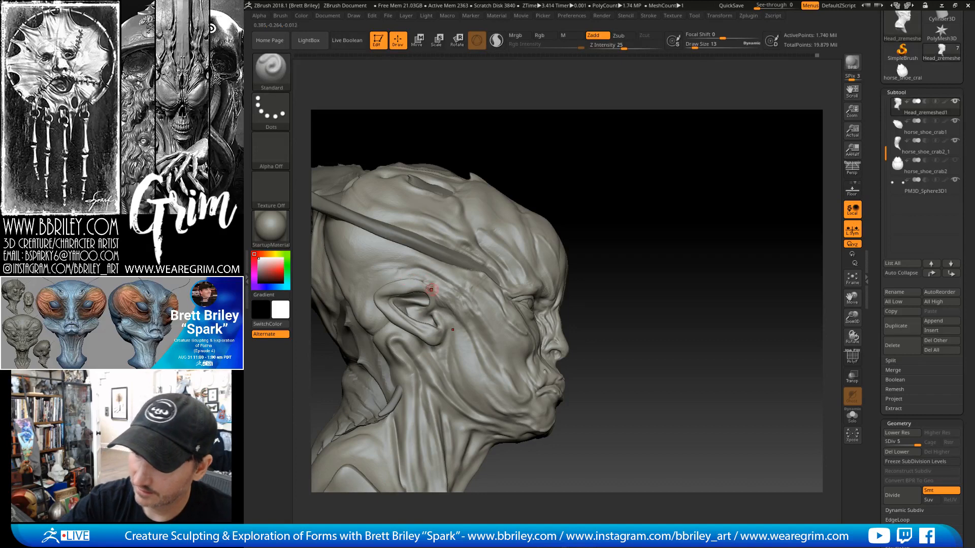
drag(515, 151, 488, 154)
mouse_move(433, 285)
mouse_down()
mouse_move(444, 304)
mouse_move(430, 288)
mouse_up()
drag(592, 112, 531, 131)
Refine the rear of the ear's upper rim with the Standard brush at draw size 6, then smooth it.
key(s)
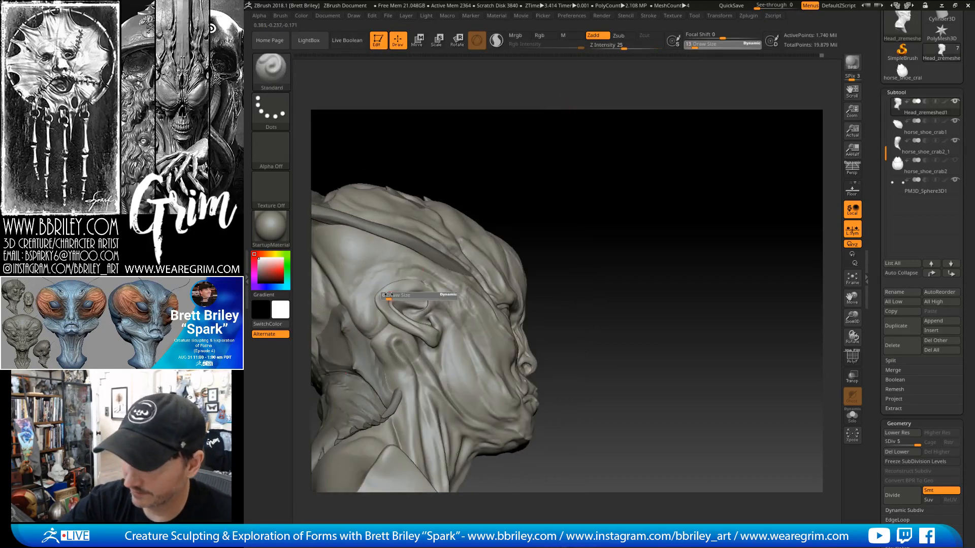
drag(387, 291, 383, 293)
drag(514, 134, 469, 138)
key(s)
click(386, 294)
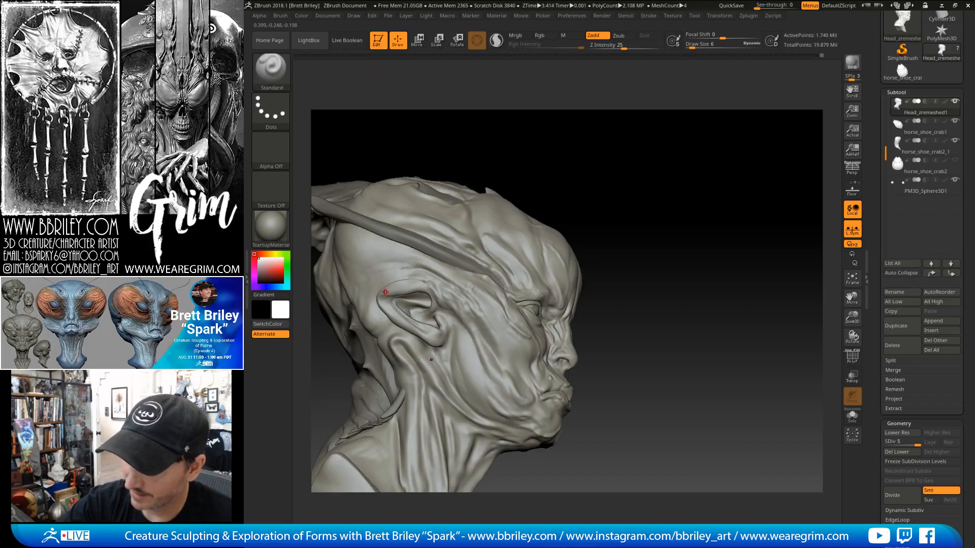
shift+drag(389, 292, 383, 288)
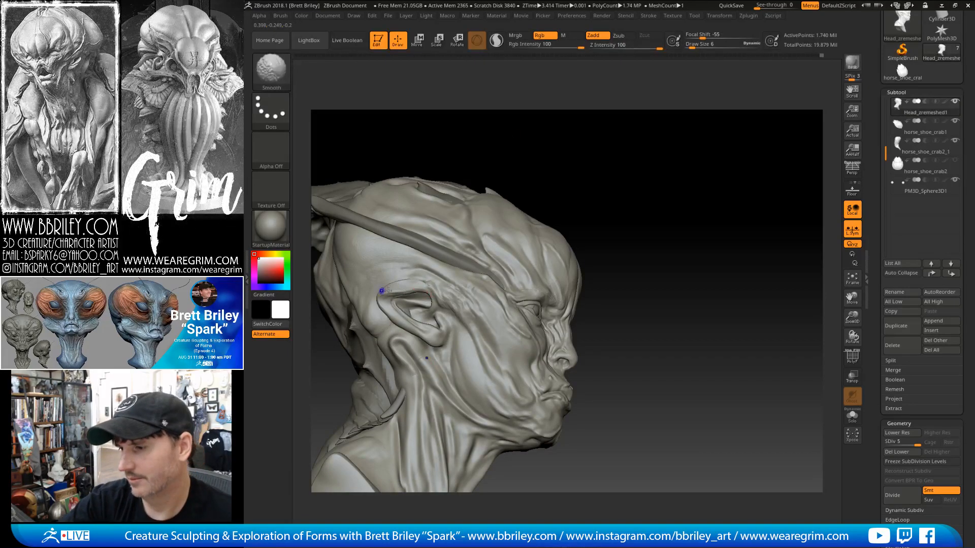
Build up the area behind the ear's upper rim with the Standard brush at draw size 10 and smooth it.
mouse_move(526, 126)
mouse_down()
mouse_move(570, 129)
mouse_move(462, 158)
mouse_up()
key(s)
click(375, 300)
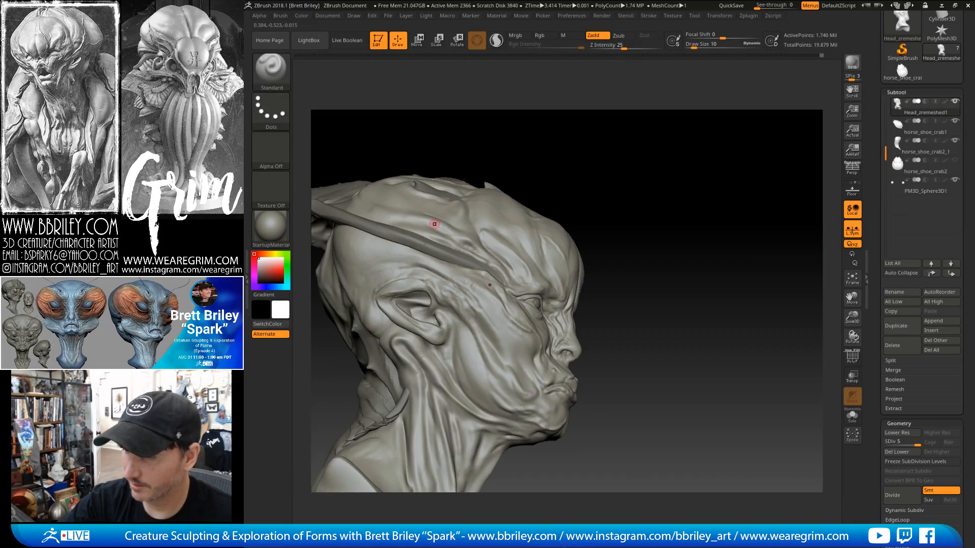
shift+drag(385, 282, 376, 294)
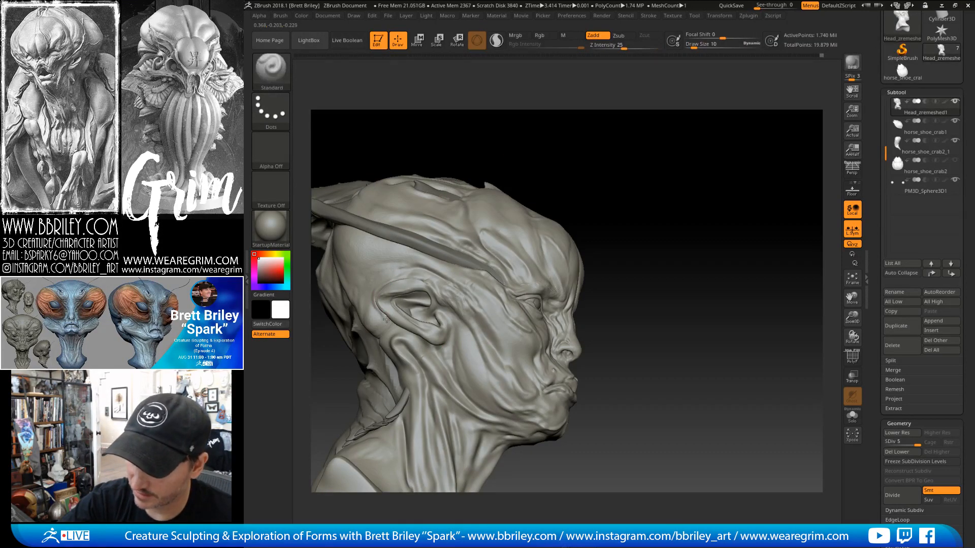
drag(379, 288, 376, 295)
Cut a crease behind the lower part of the ear with DamStandard at draw size 16.
drag(556, 162, 584, 165)
key(b)
key(d)
key(s)
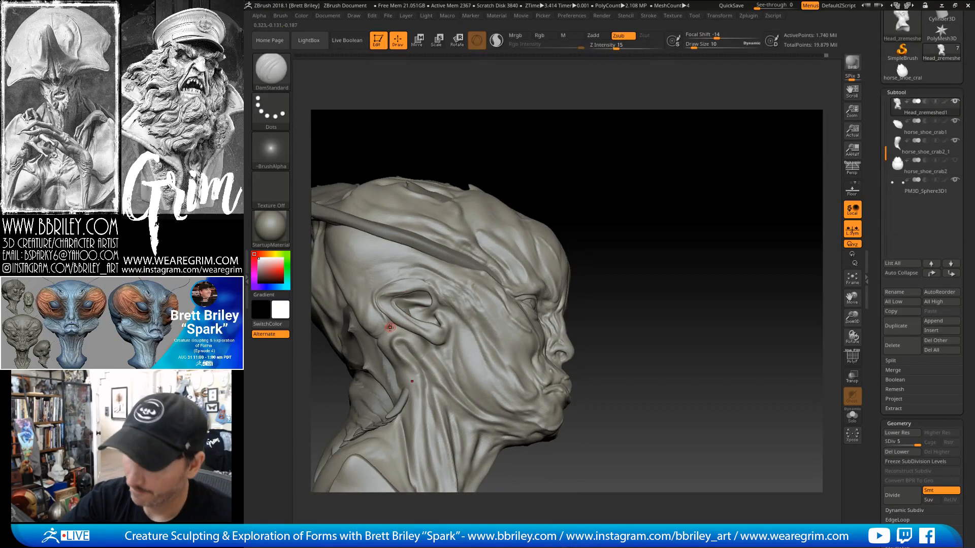
drag(503, 147, 513, 133)
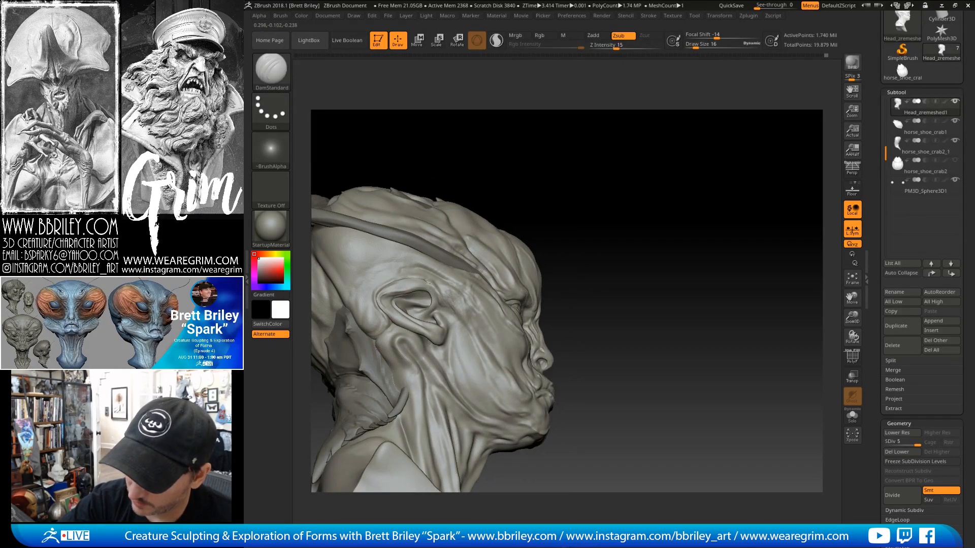
Swell the form behind the ear with the Inflat brush at draw size 21.
key(b)
key(i)
key(n)
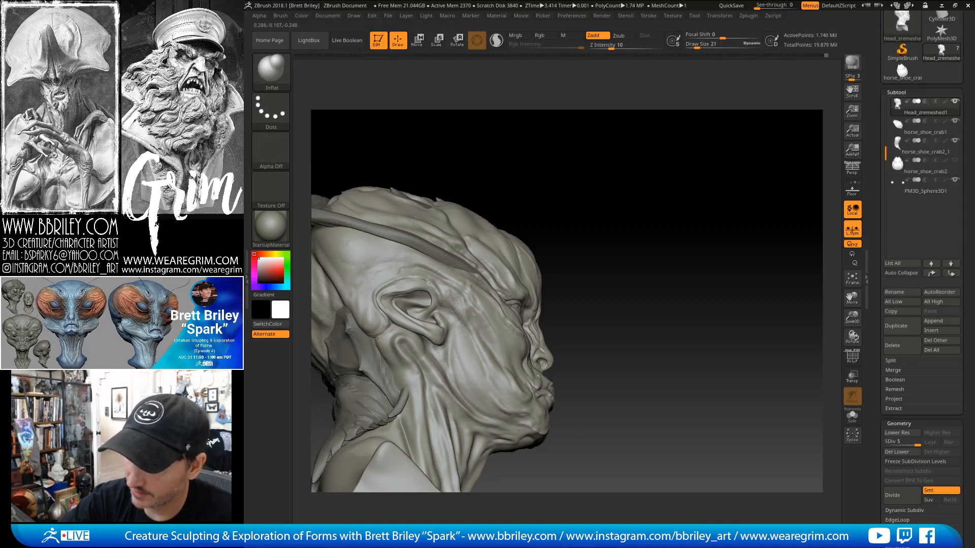
key(shift)
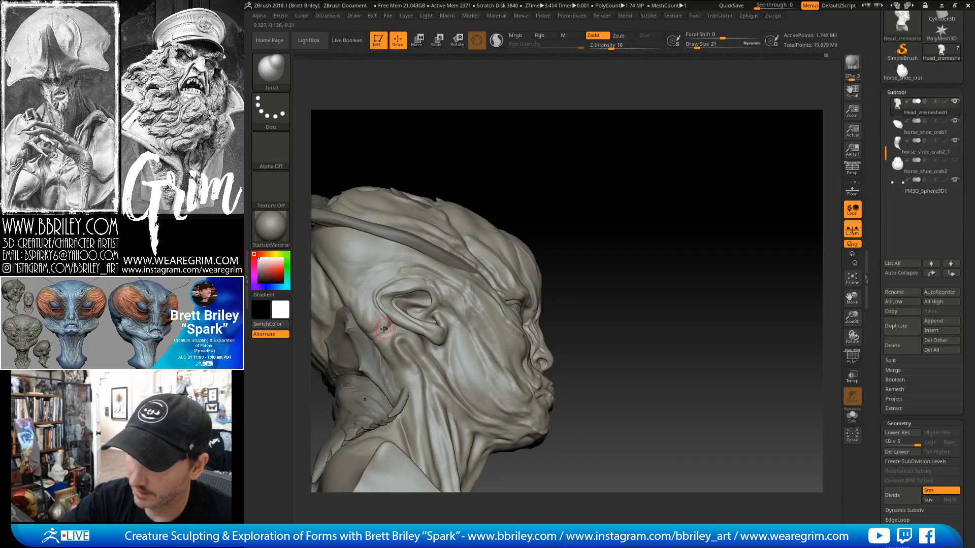
Fill out the surface behind the ear with the Clay brush at draw size 12 and smooth it.
key(b)
key(c)
key(l)
drag(467, 197, 431, 203)
key([)
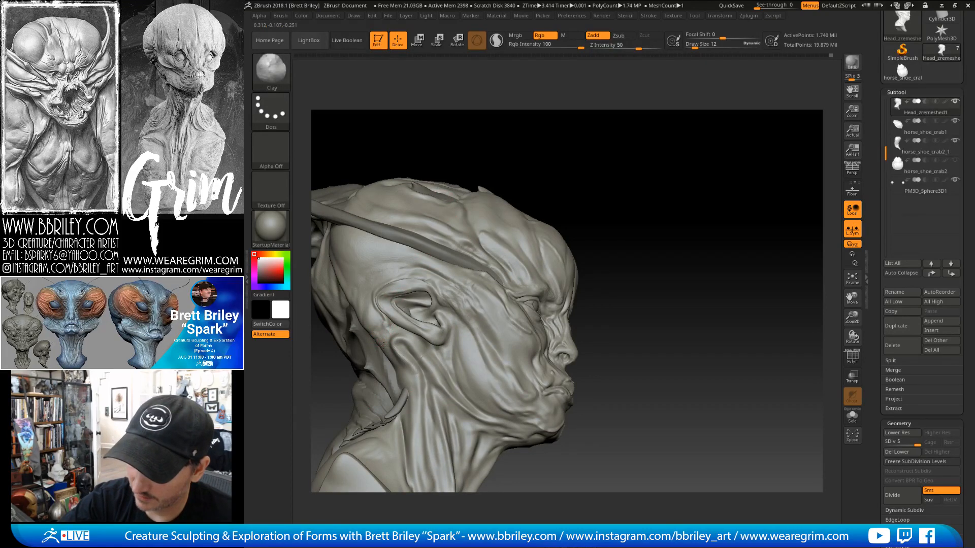
key(shift)
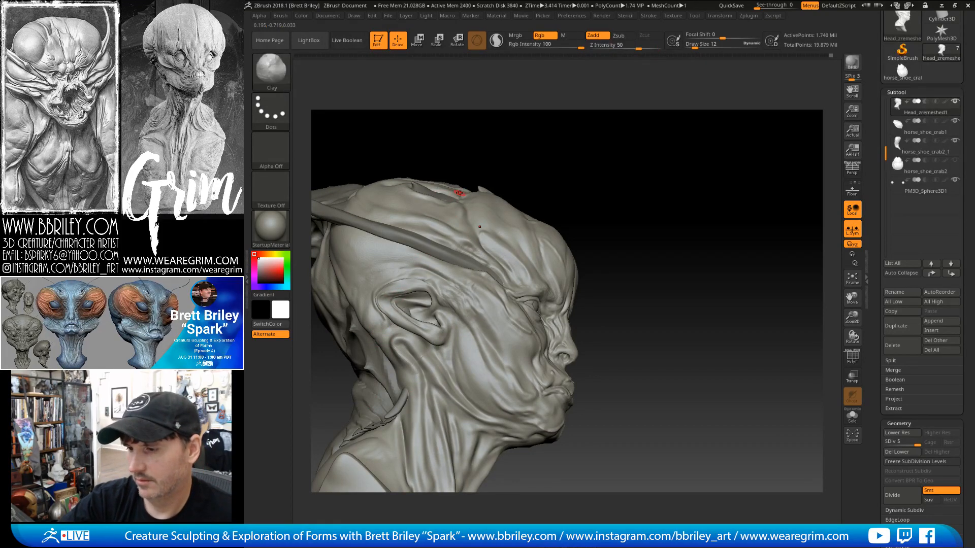
Add fine raised detail behind the ear with the Standard brush at draw size 8.
key(b)
key(s)
key(t)
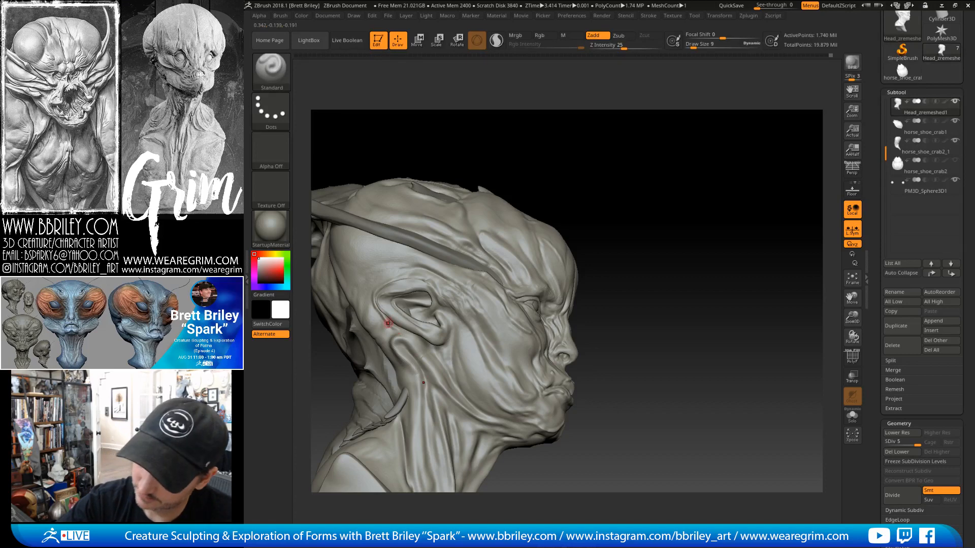
key([)
right_drag(375, 283, 366, 329)
Cut fine creases in the skull behind the ear with DamStandard at draw sizes 8 and 12.
key(b)
key(d)
key(s)
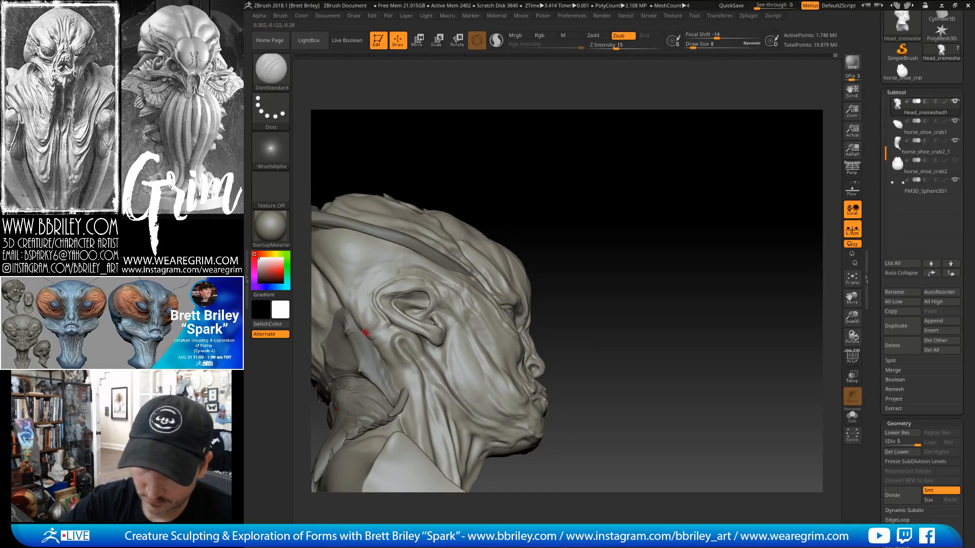
key(])
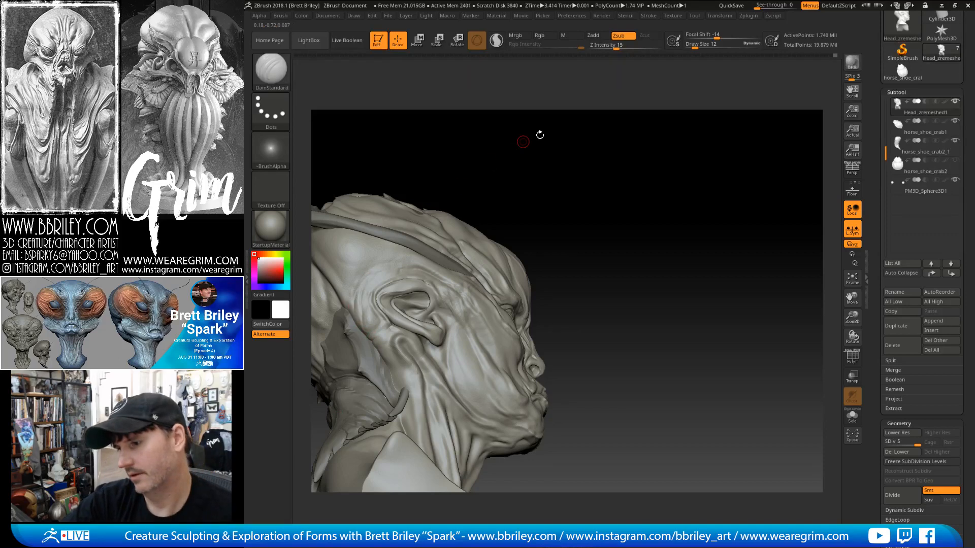
Smooth the back and rear side of the skull at draw size 50.
mouse_move(523, 142)
right_down()
mouse_move(424, 281)
mouse_move(470, 168)
mouse_move(538, 156)
mouse_move(417, 299)
right_up()
key(])
key(])
key(])
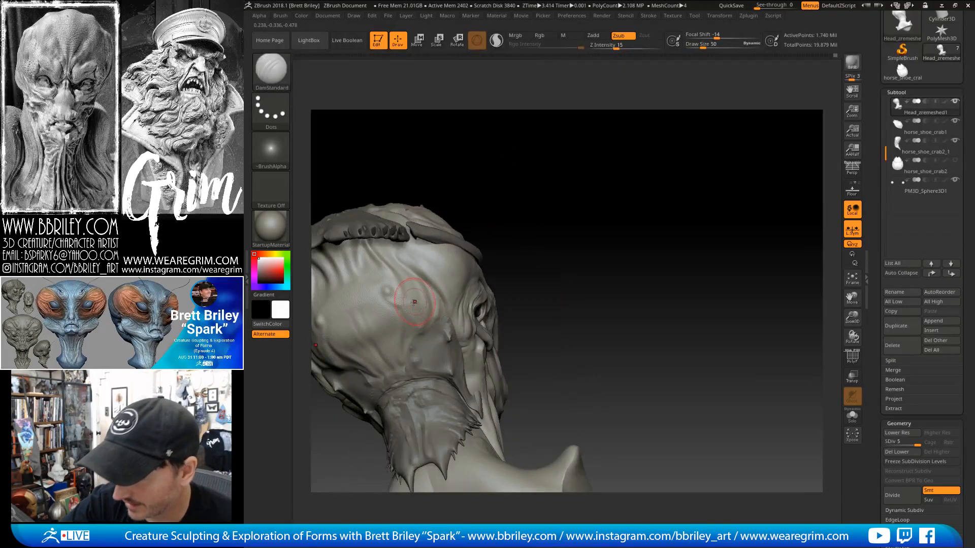
shift+drag(415, 302, 377, 303)
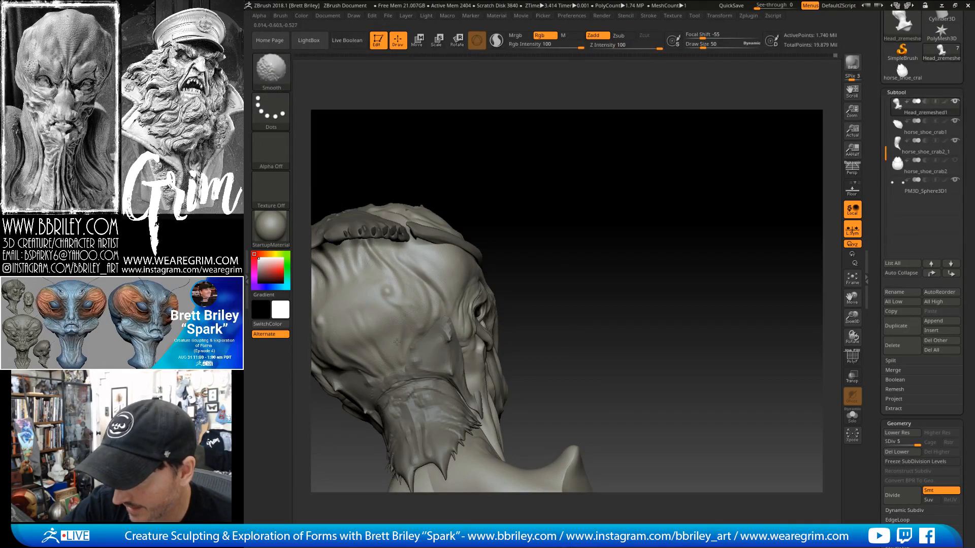
mouse_move(364, 247)
right_down()
mouse_move(481, 152)
mouse_move(453, 297)
right_up()
right_drag(460, 333, 540, 153)
shift+drag(473, 270, 487, 251)
mouse_move(487, 251)
right_down()
mouse_move(620, 152)
mouse_move(559, 183)
right_up()
Adjust the rear contour of the skull with the Move brush at draw sizes 53 and 62.
key(b)
key(m)
key(v)
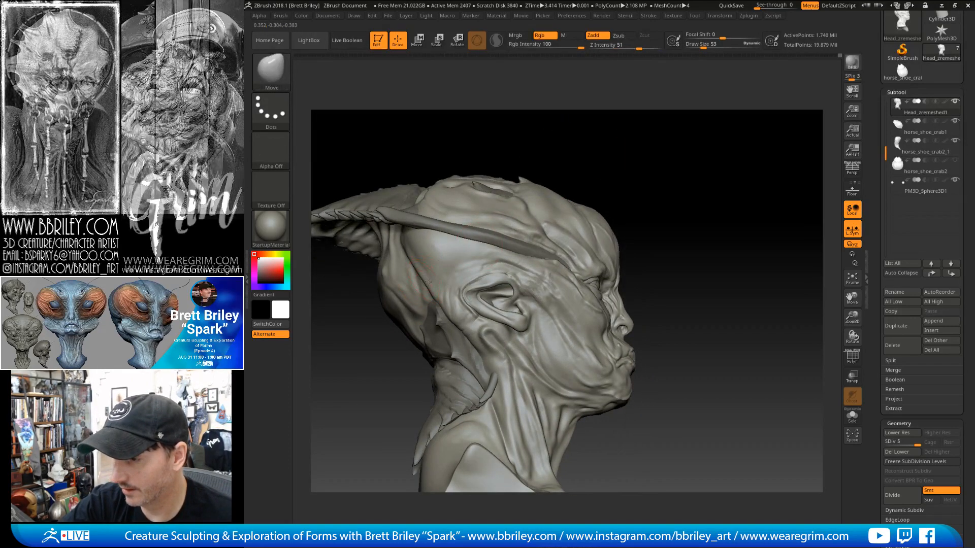
key(s)
drag(412, 264, 410, 259)
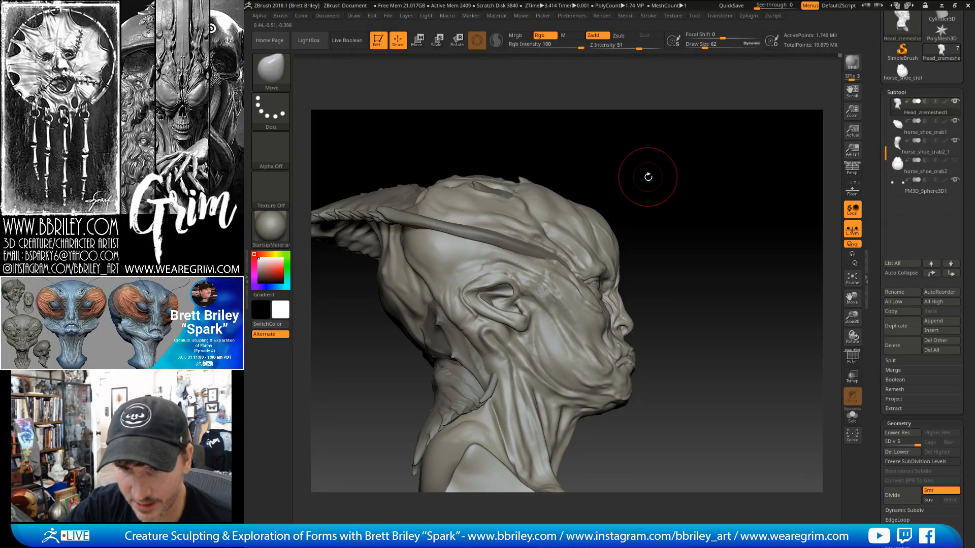
drag(657, 163, 469, 236)
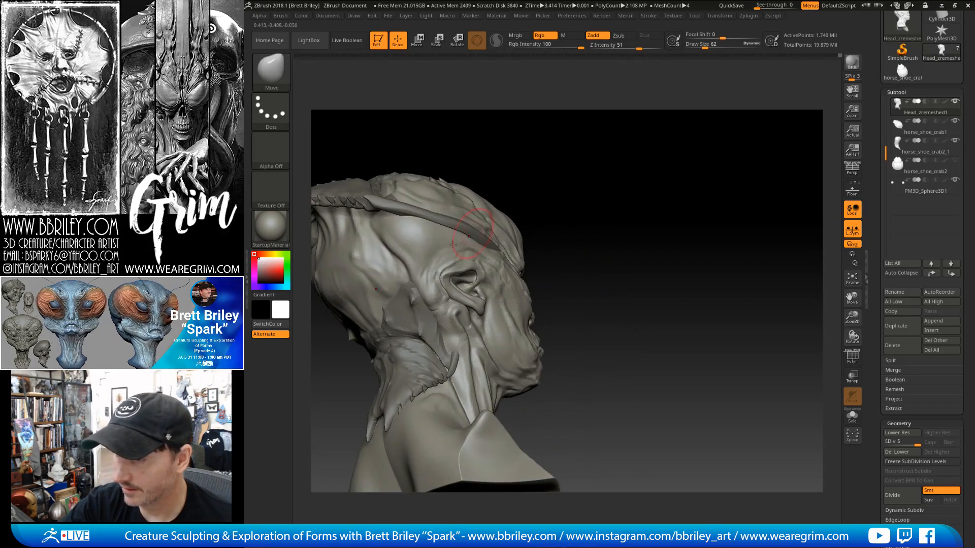
drag(485, 137, 563, 175)
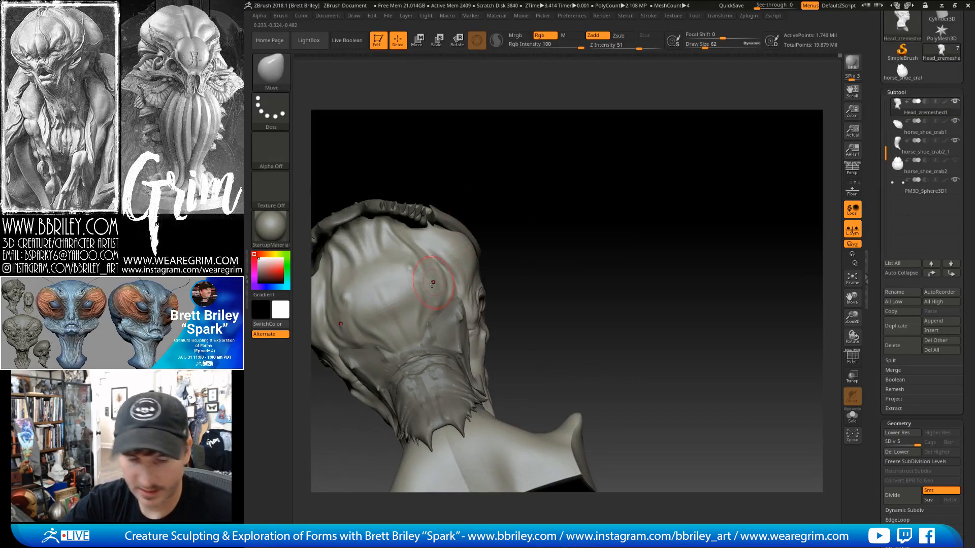
Carve a crease down the back of the skull with DamStandard at draw size 25.
key(b)
key(d)
key(s)
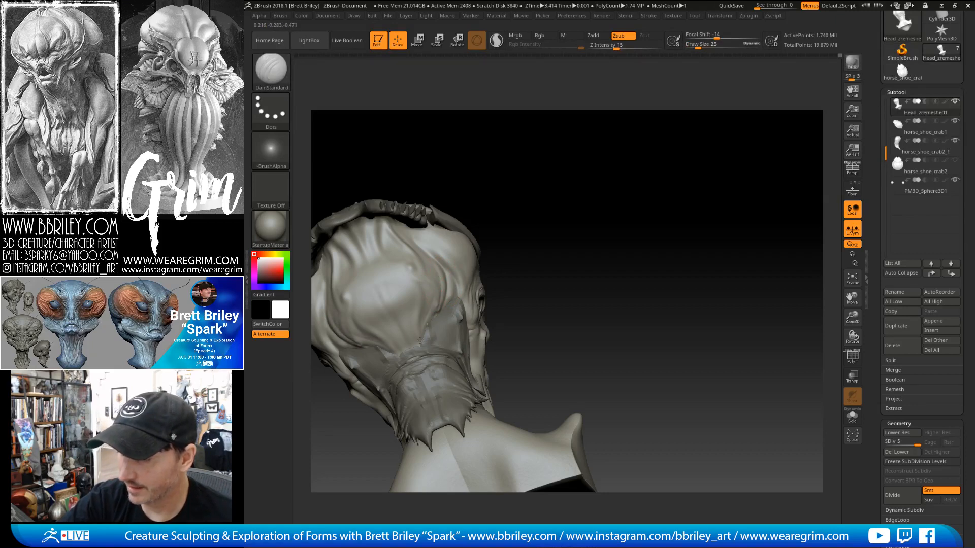
drag(472, 190, 488, 222)
Reshape the pointed base of the skull above the neck plate with the Move brush at draw sizes 56 and 44.
key(b)
key(m)
key(v)
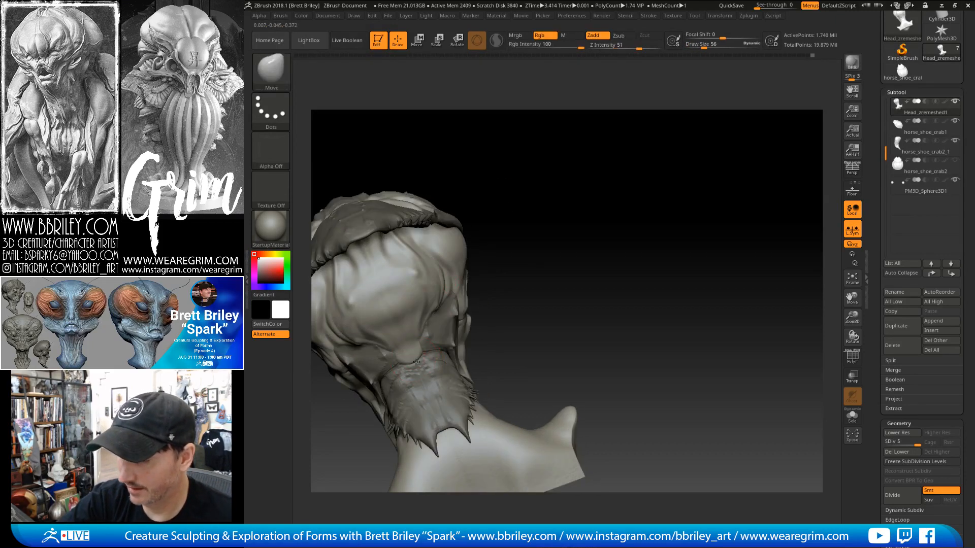
key(s)
click(409, 371)
drag(508, 371, 501, 325)
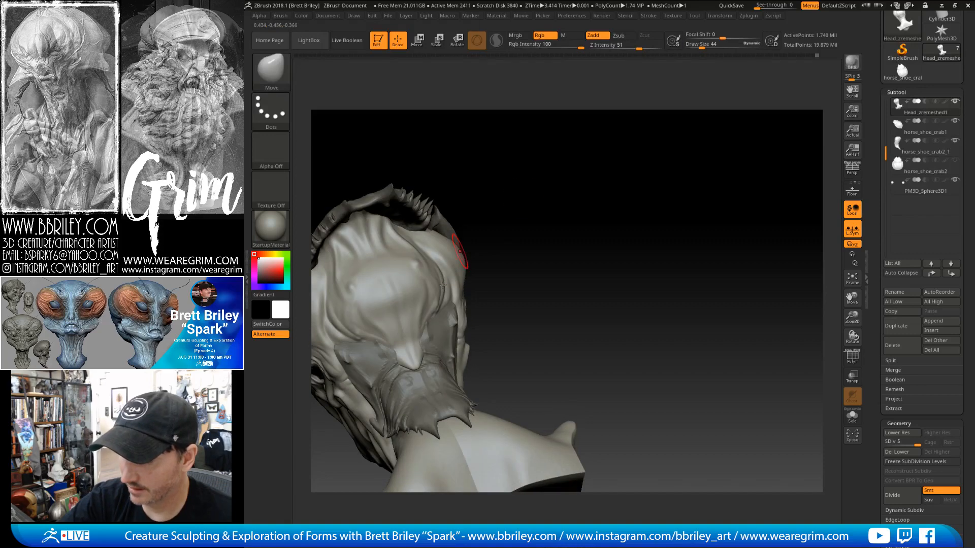
Detail the pointed tip at the base of the skull with the Standard brush at draw size 9.
key(b)
key(s)
key(t)
key(bracketleft)
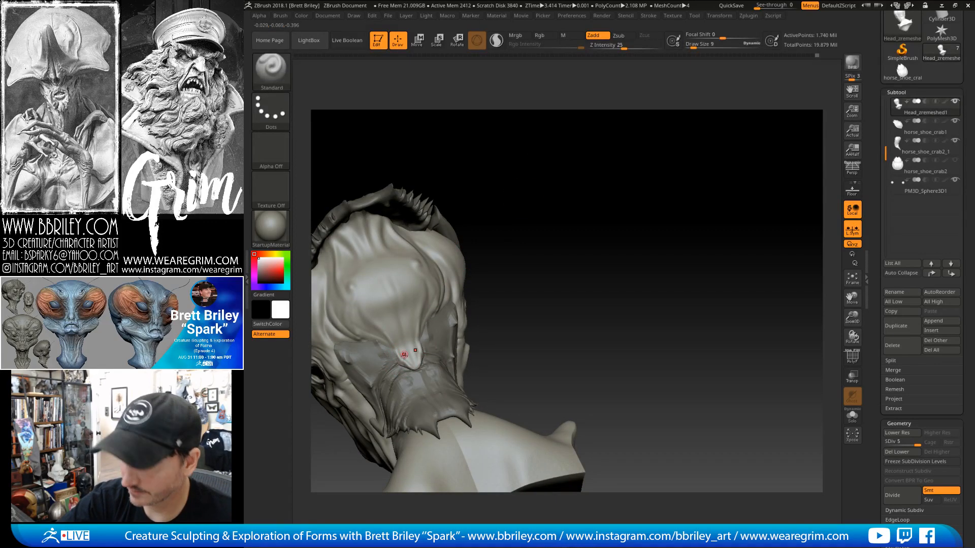
Fit the base of the skull to the neck plate with the Move brush at draw sizes 36 and 41.
key(b)
key(m)
key(v)
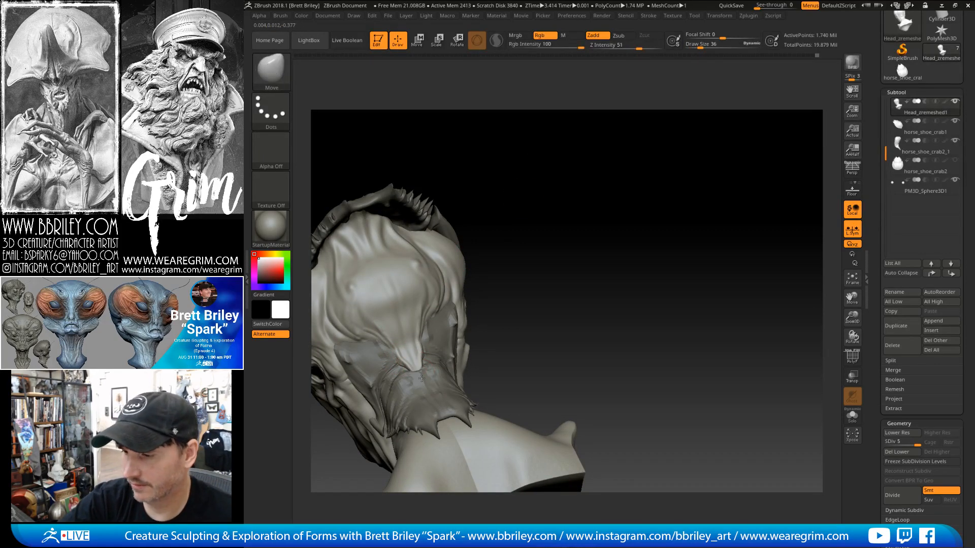
drag(518, 176, 533, 179)
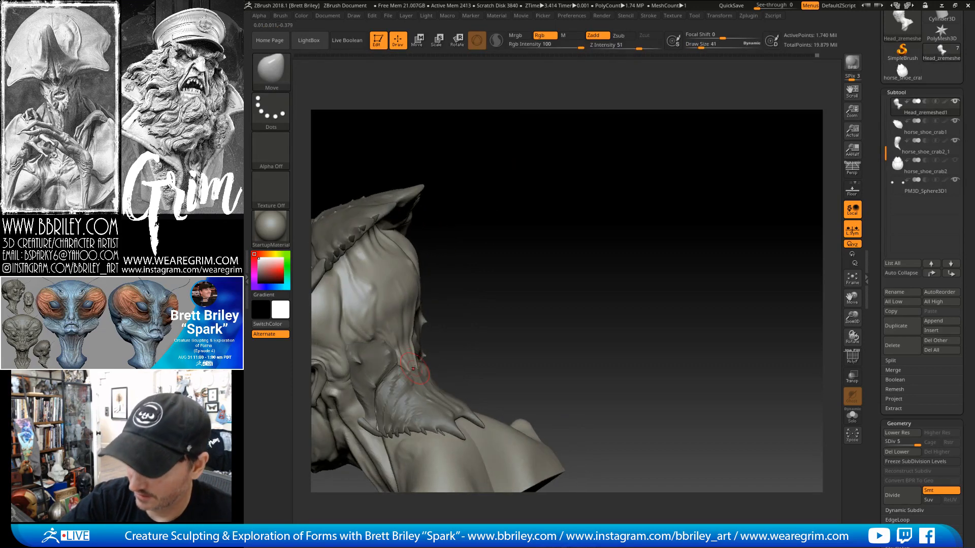
key(bracketright)
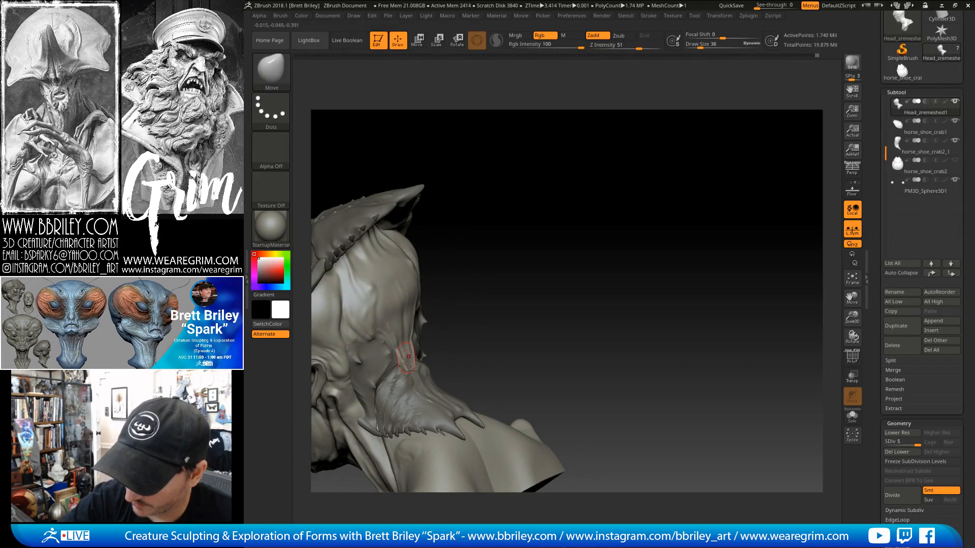
drag(483, 207, 468, 210)
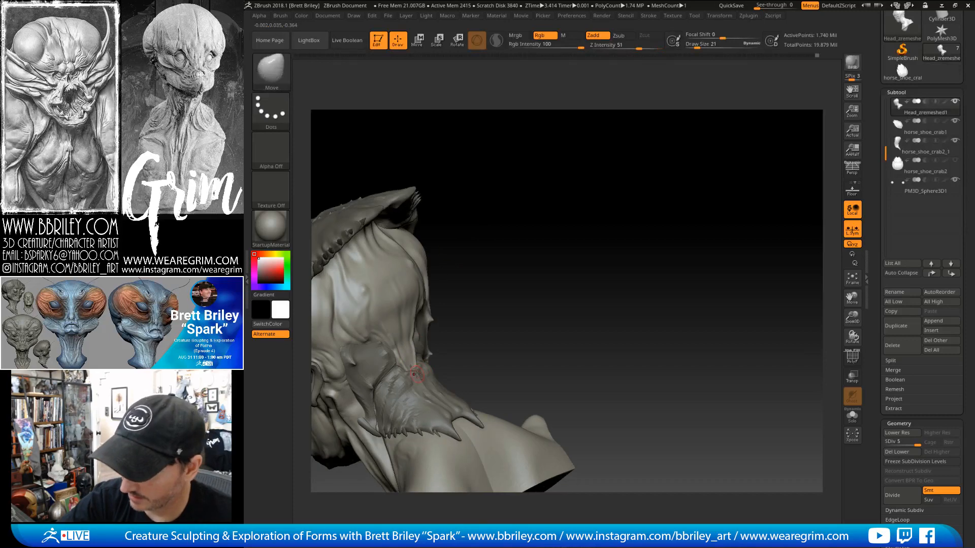
Select the horse_shoe_crab2_1 neck plate and adjust its upper edge around the skull base with the Move brush at draw size 20.
alt+click(418, 370)
text(s29)
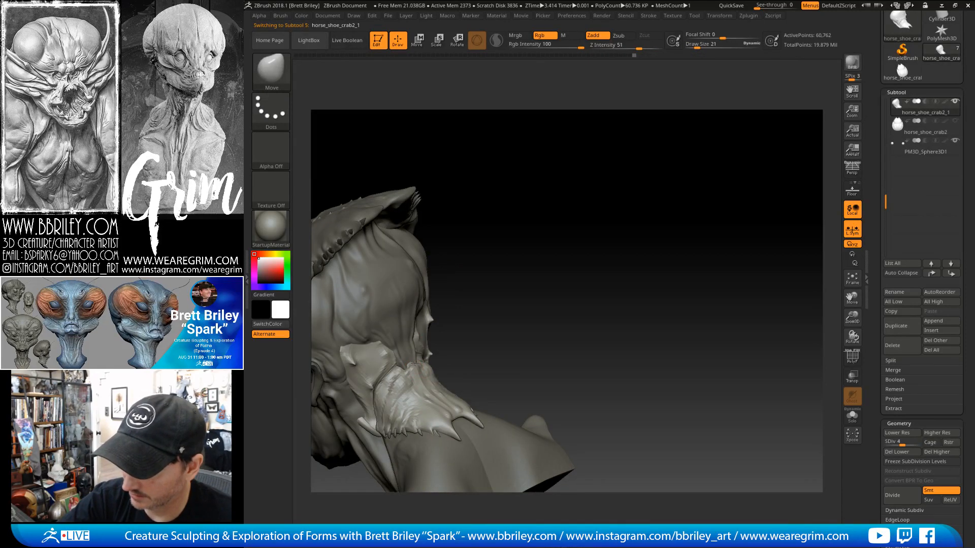
mouse_move(440, 252)
mouse_down()
mouse_move(528, 172)
mouse_move(426, 354)
mouse_up()
key(bracketright)
mouse_move(512, 170)
mouse_down()
mouse_move(557, 159)
mouse_move(607, 168)
mouse_up()
key(bracketleft)
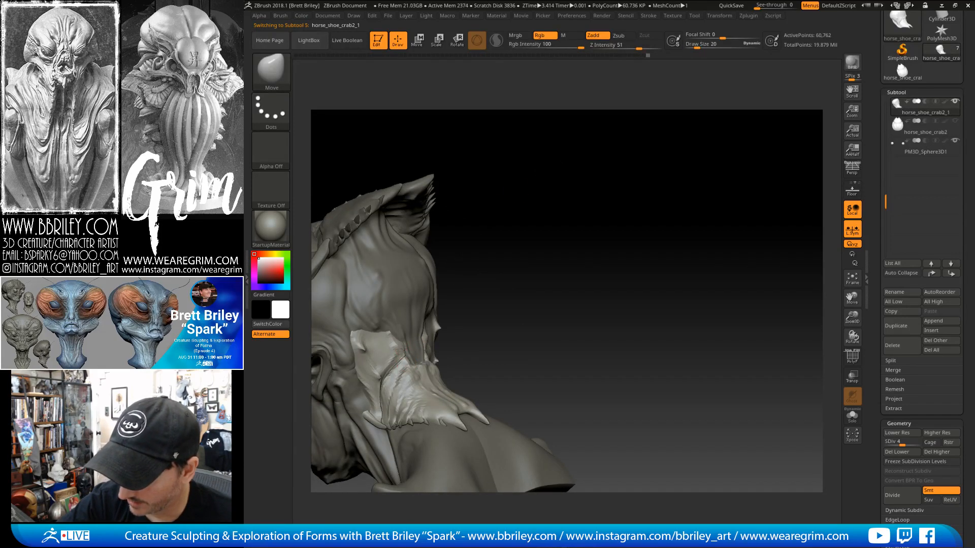
drag(507, 206, 411, 347)
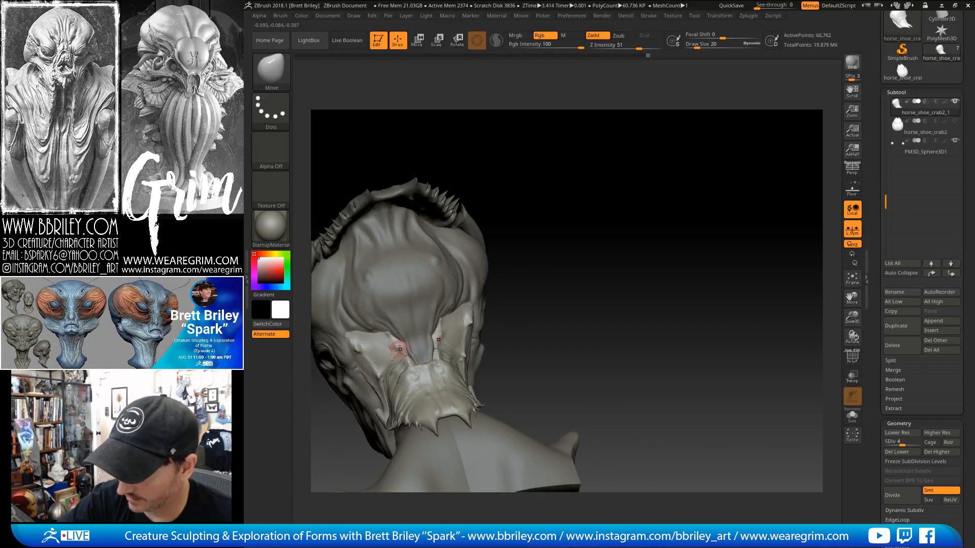
drag(528, 175, 502, 179)
Reselect the head and carve creases converging at the skull base with DamStandard at draw sizes 25 and 15.
alt+click(428, 343)
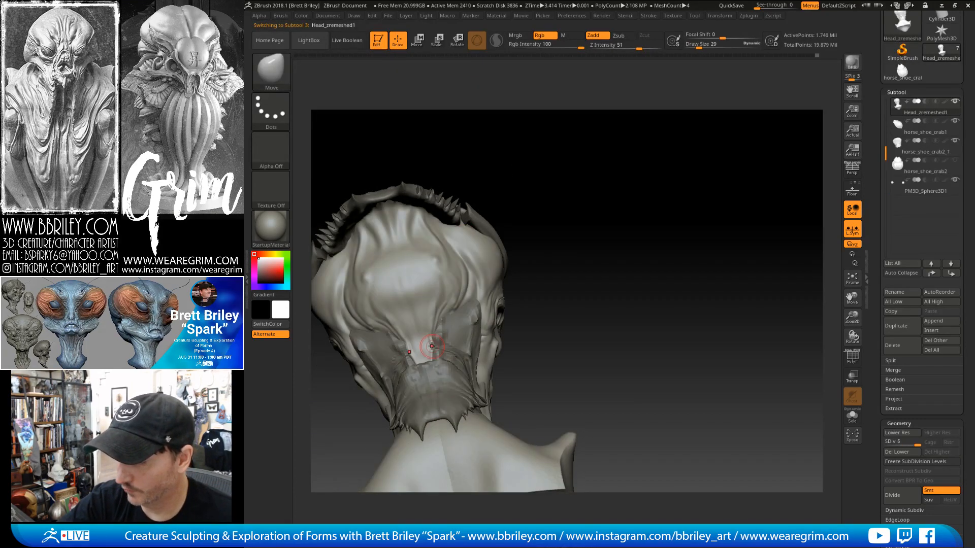
key(b)
key(d)
key(s)
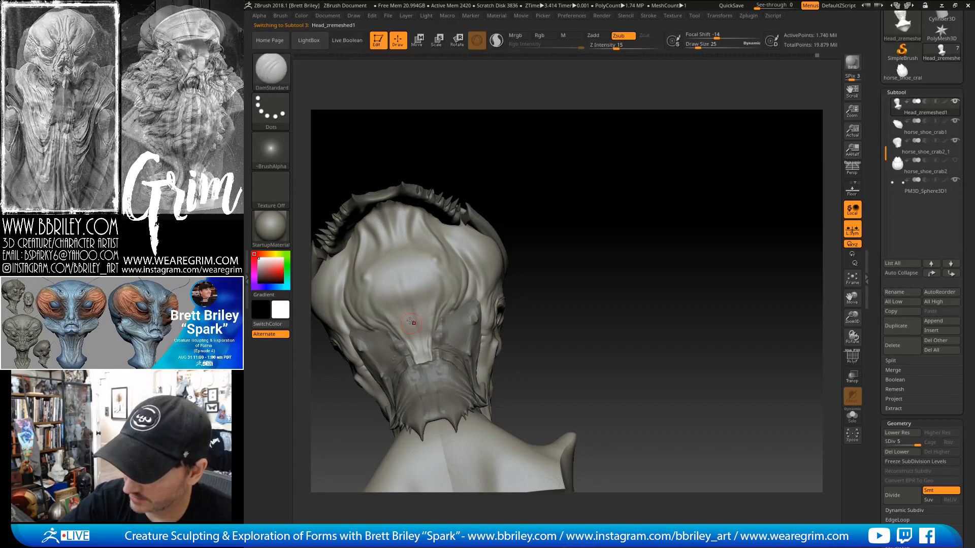
right_drag(415, 279, 399, 281)
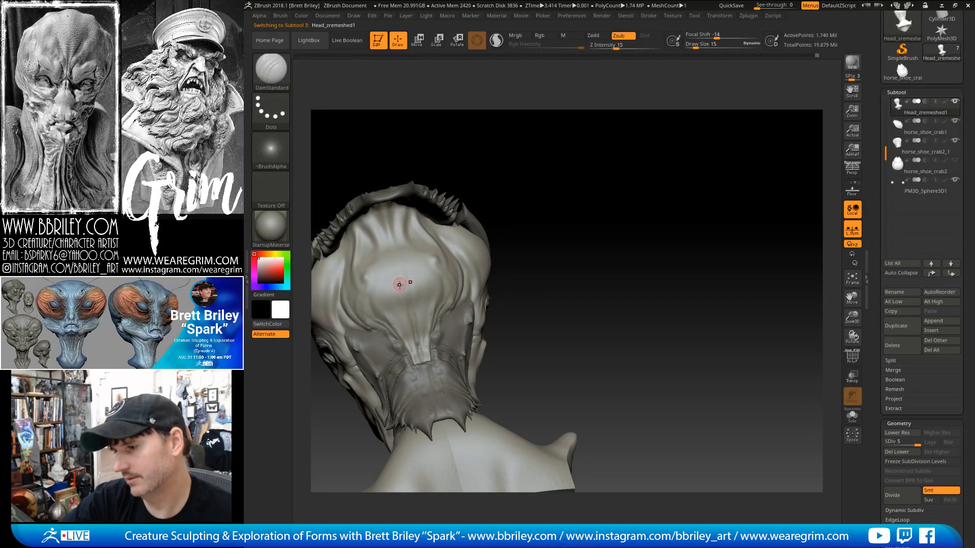
Build up the lower back of the skull with the Standard brush at draw size 41 and smooth the forms.
key(b)
key(s)
key(t)
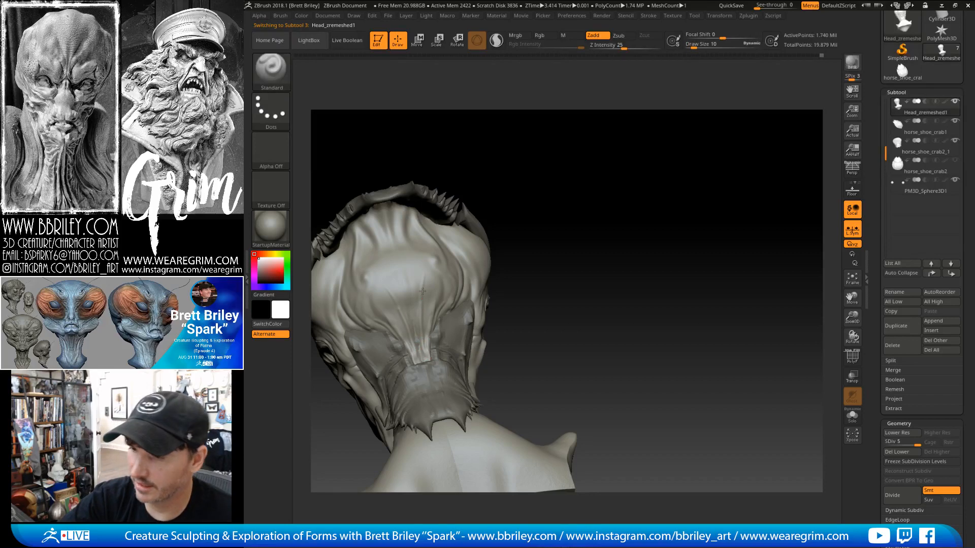
key(shift)
key(bracketright)
key(bracketright)
key(bracketright)
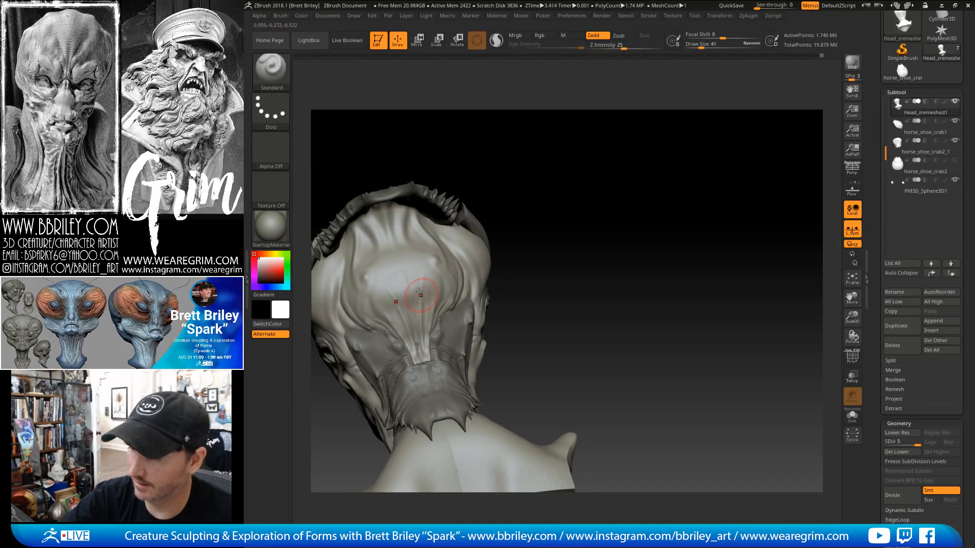
key(shift)
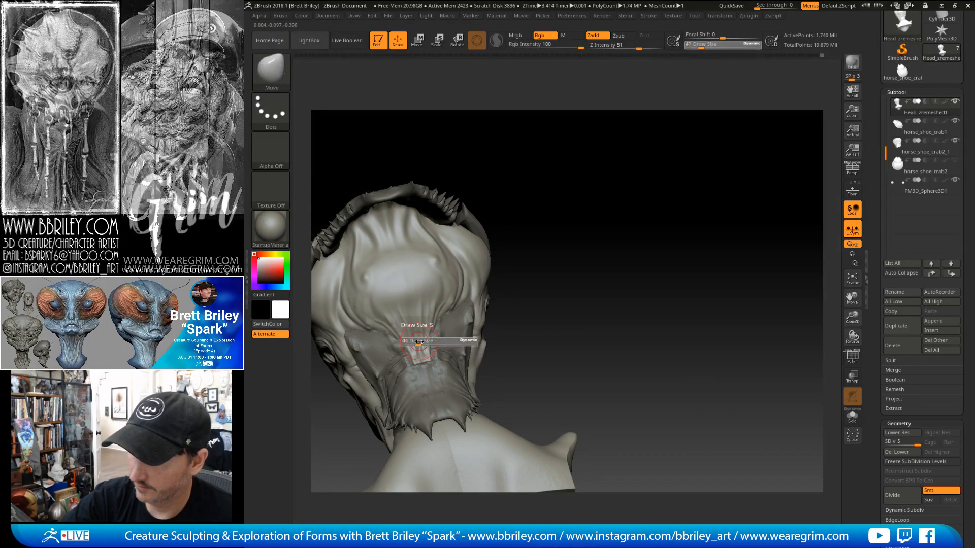
Adjust the narrow strip at the base of the skull with the Move brush at draw size 27.
key(b)
key(m)
key(v)
key(bracketleft)
key(bracketleft)
key(bracketleft)
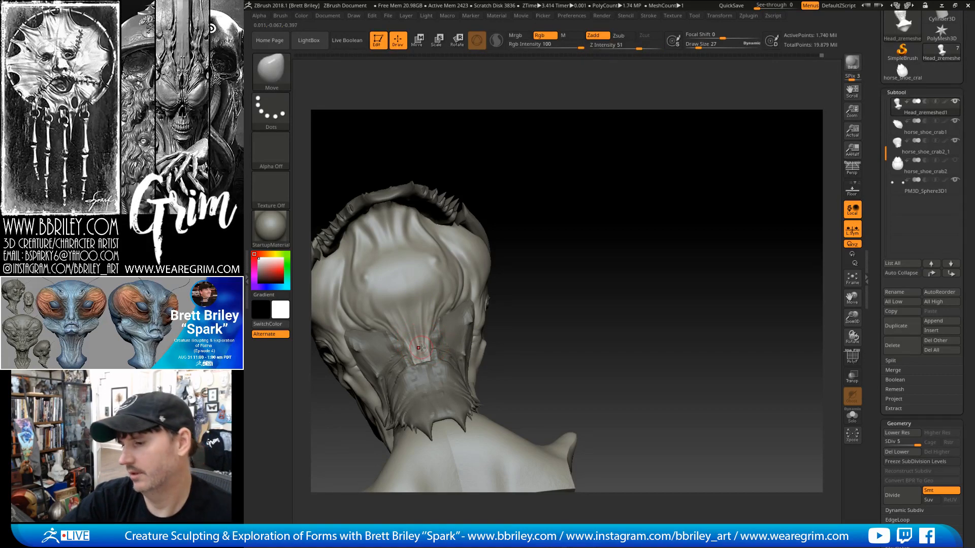
Reshape the back of the skull in profile and rear view with the Move brush at draw sizes 59, 75 and 56.
mouse_move(566, 192)
mouse_down()
mouse_move(584, 157)
mouse_move(432, 310)
mouse_move(513, 224)
mouse_up()
key(bracketright)
key(bracketright)
key(bracketright)
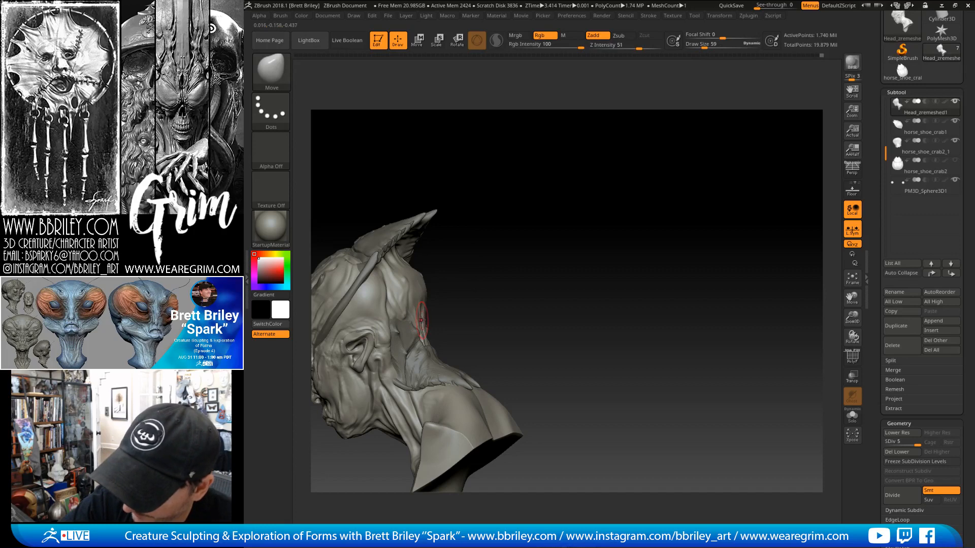
drag(558, 315, 488, 285)
key(bracketright)
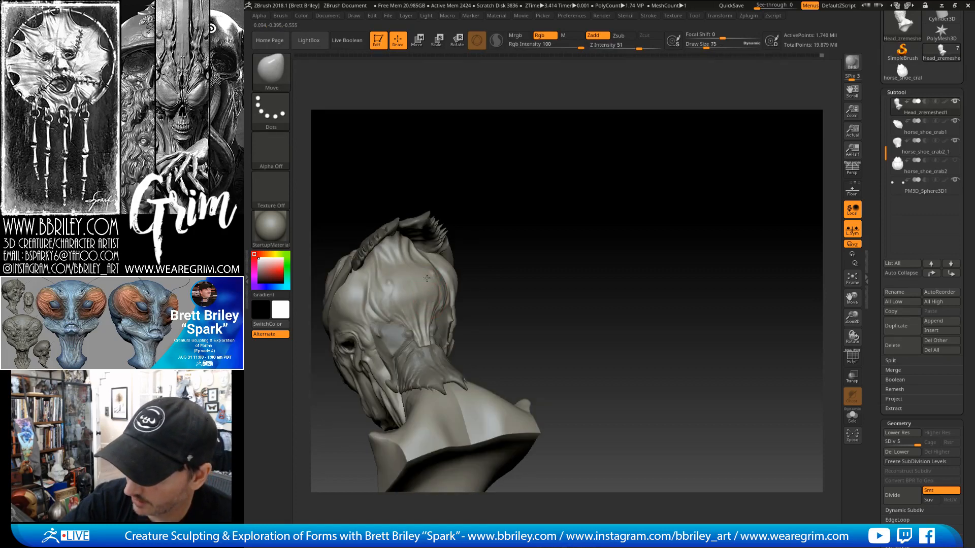
mouse_move(474, 239)
mouse_down()
mouse_move(523, 164)
mouse_move(477, 269)
mouse_up()
drag(467, 208, 463, 217)
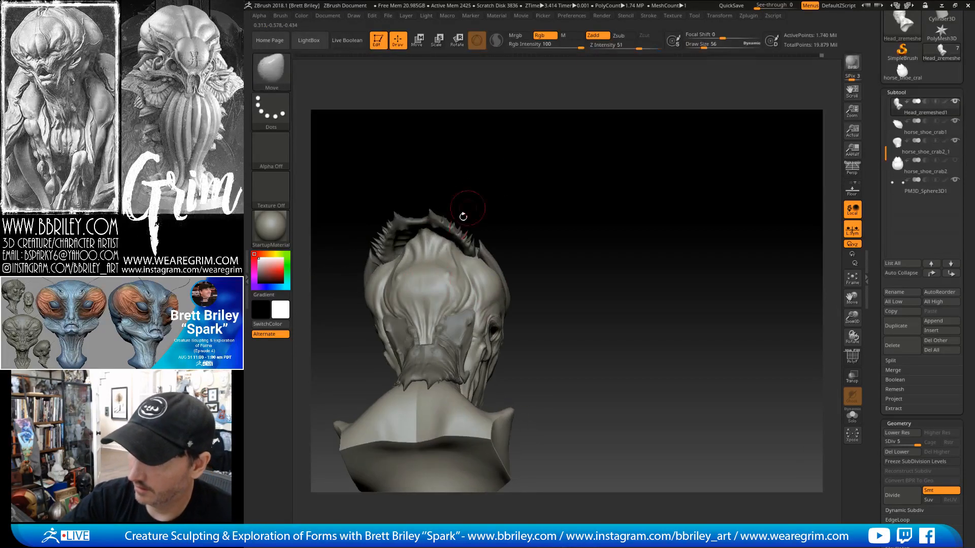
Smooth the skull base above the neck plate and the back of the skull at draw size 56.
key(shift)
drag(549, 299, 483, 275)
shift+drag(431, 330, 435, 343)
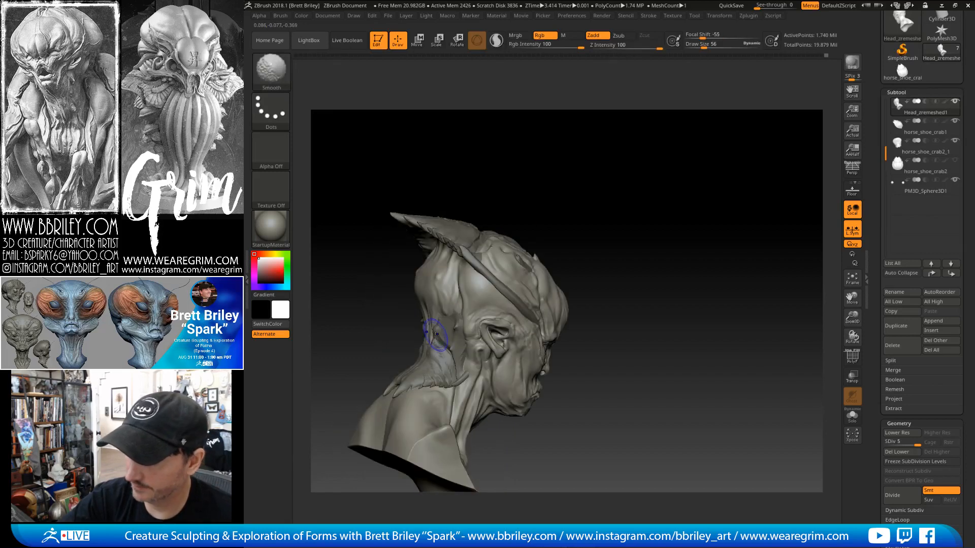
drag(565, 196, 576, 155)
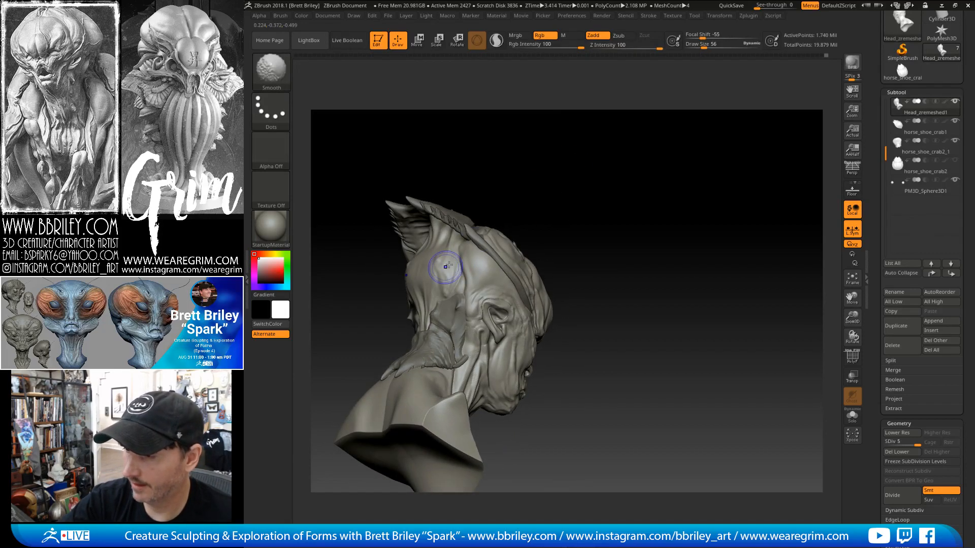
mouse_move(627, 200)
mouse_down()
mouse_move(593, 187)
mouse_move(616, 181)
mouse_move(612, 218)
mouse_move(628, 219)
mouse_up()
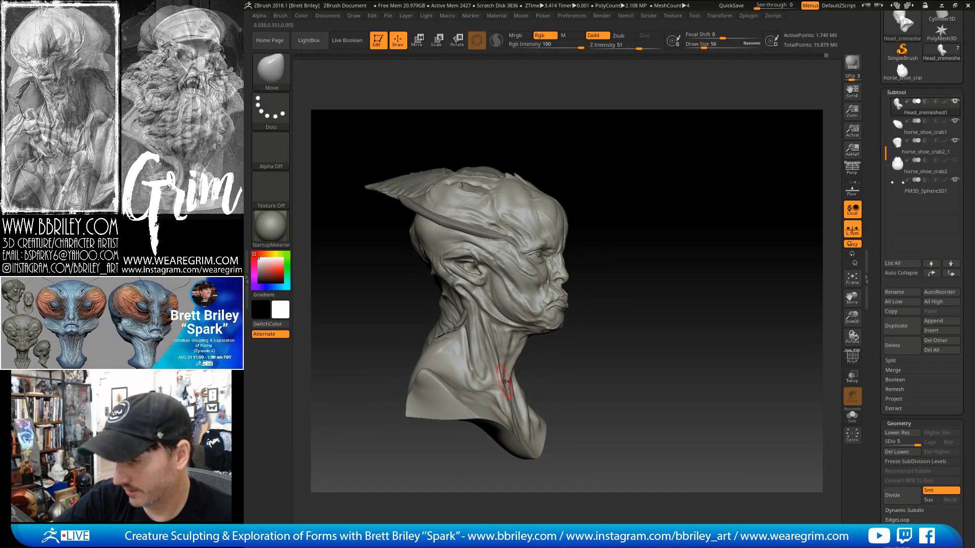
Adjust the cords on the front of the neck with the Move brush.
key(s)
drag(506, 381, 515, 408)
mouse_move(645, 350)
mouse_down()
mouse_move(656, 351)
mouse_move(563, 365)
mouse_up()
key(s)
mouse_move(602, 325)
mouse_down()
mouse_move(569, 344)
mouse_move(578, 358)
mouse_move(614, 237)
mouse_move(600, 307)
mouse_up()
Build up the neck and shoulder forms with the Clay brush and smooth them.
key(b)
key(c)
key(l)
key(shift)
key(shift)
key(shift)
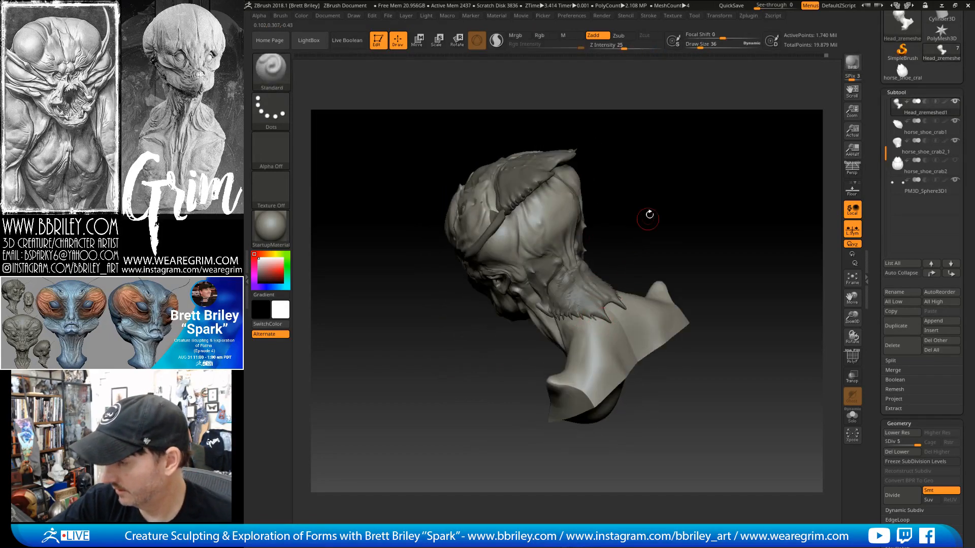
Select the horse_shoe_crab2_1 neck plate and adjust its spiked lower edge against the upper back with the Move brush at draw size 75.
drag(648, 215, 686, 181)
key(b)
key(m)
key(v)
key(s)
drag(607, 315, 605, 319)
alt+click(593, 307)
key(s)
key(s)
key(s)
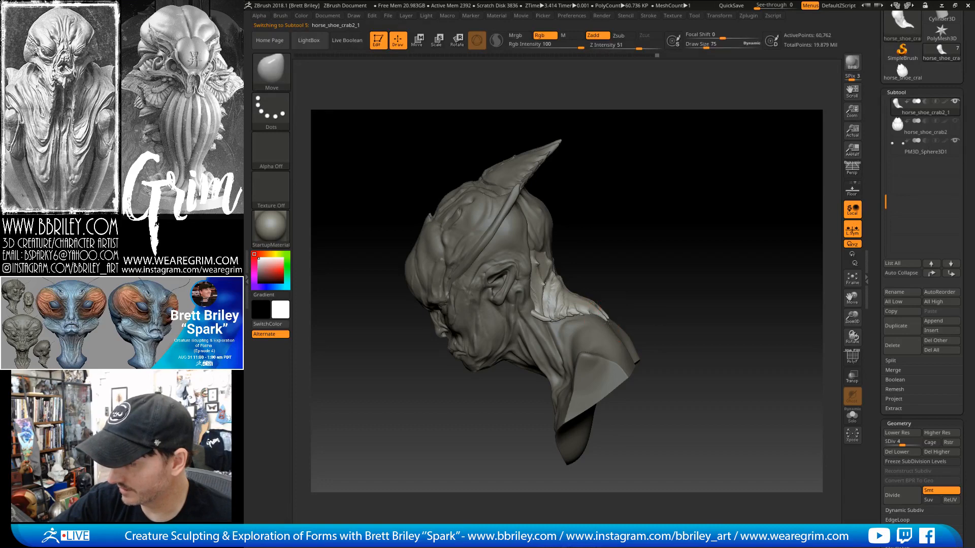
mouse_move(683, 264)
mouse_down()
mouse_move(634, 248)
mouse_move(612, 311)
mouse_up()
Reselect the head and build a raised ridge below the neck plate spikes with the Clay brush at draw size 44.
alt+click(607, 325)
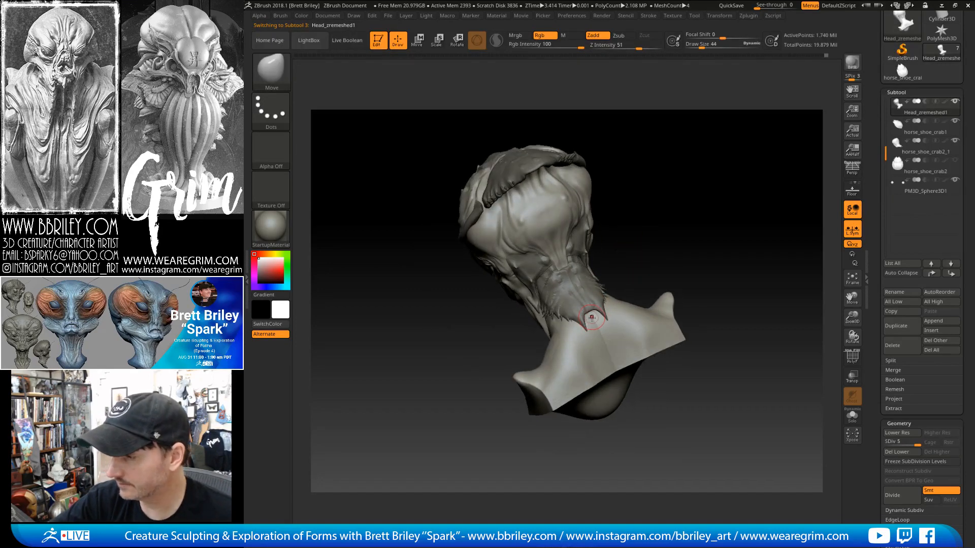
key(b)
key(c)
key(l)
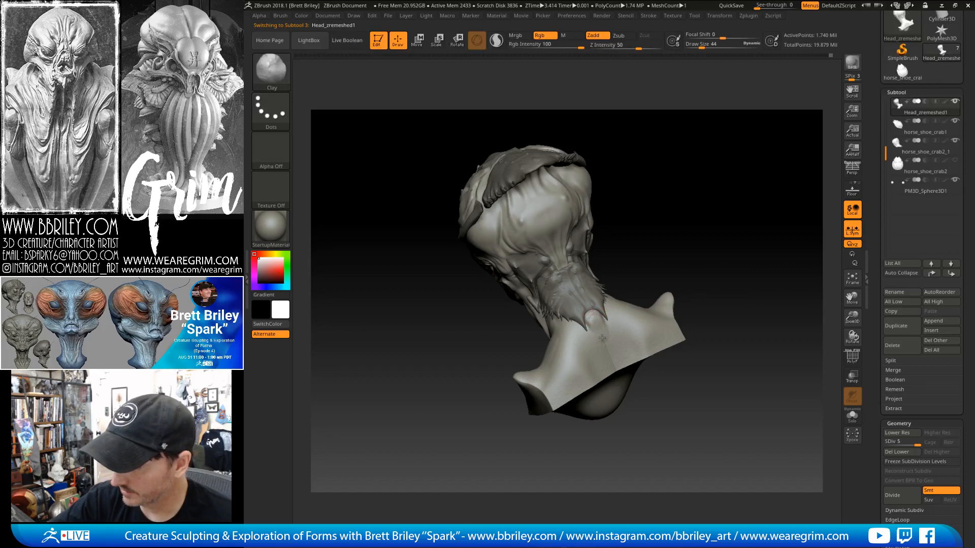
Flatten the ridge below the neck plate with the TrimDynamic brush at draw size 34.
key(b)
key(t)
key(d)
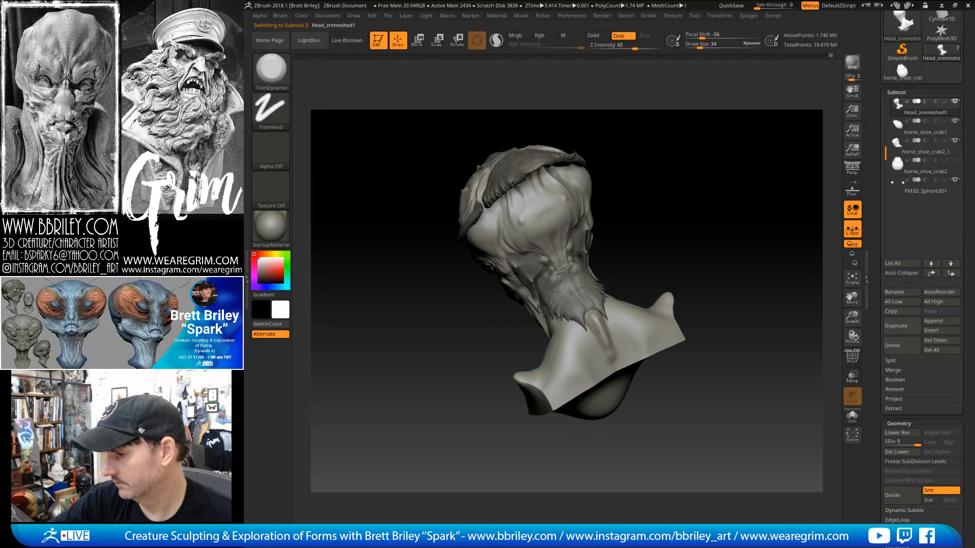
mouse_move(632, 252)
mouse_down()
mouse_move(660, 207)
mouse_move(630, 246)
mouse_move(586, 264)
mouse_up()
Add ridges running down the upper back from the neck plate with the Standard brush at draw size 25 and smooth them at 72.
key(b)
key(s)
key(t)
drag(578, 321, 601, 365)
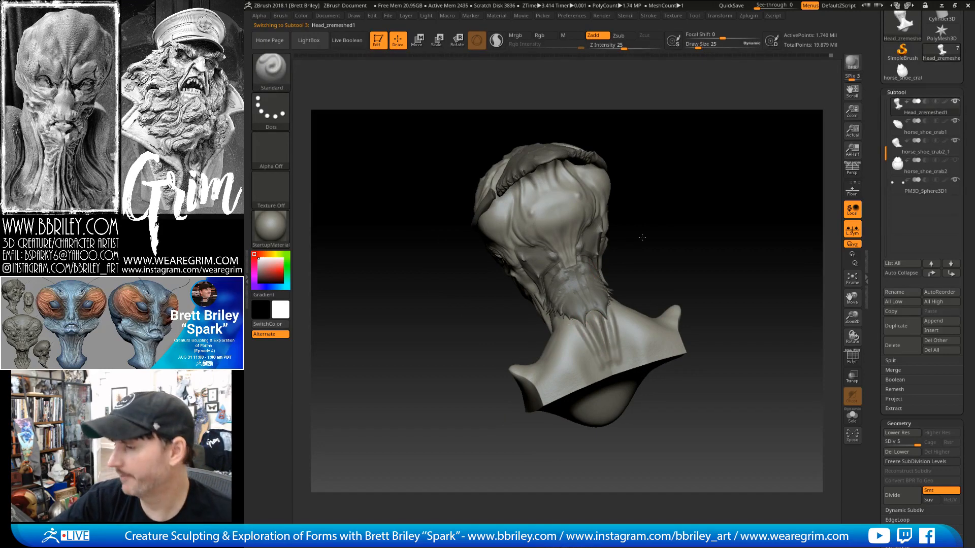
drag(642, 238, 618, 243)
key(shift)
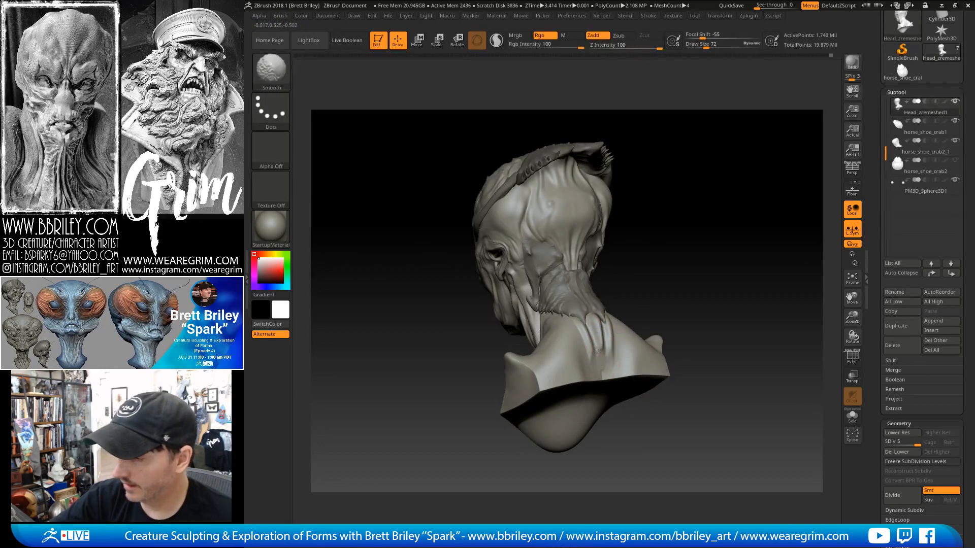
mouse_move(630, 262)
mouse_down()
mouse_move(664, 277)
mouse_move(656, 279)
mouse_up()
Reshape the upper back and the rear edge of the bust with the Move brush at draw sizes 133 and 65.
key(b)
key(m)
key(v)
mouse_move(615, 355)
mouse_down()
mouse_move(627, 305)
mouse_move(589, 331)
mouse_up()
key(s)
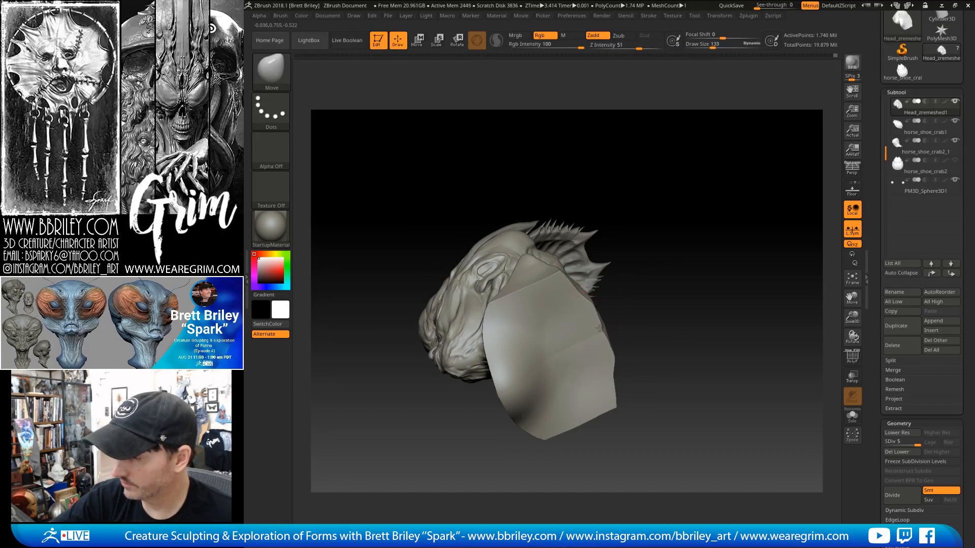
mouse_move(647, 236)
mouse_down()
mouse_move(644, 350)
mouse_move(633, 331)
mouse_up()
key(s)
drag(603, 317, 591, 316)
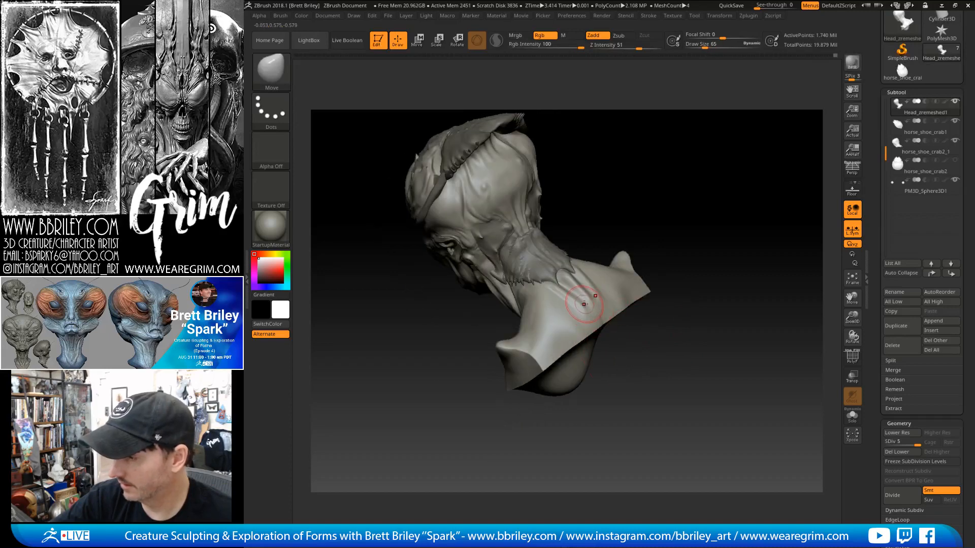
Flatten the upper back below the neck plate with the TrimDynamic brush at draw size 65.
key(b)
key(t)
key(d)
drag(622, 213, 714, 265)
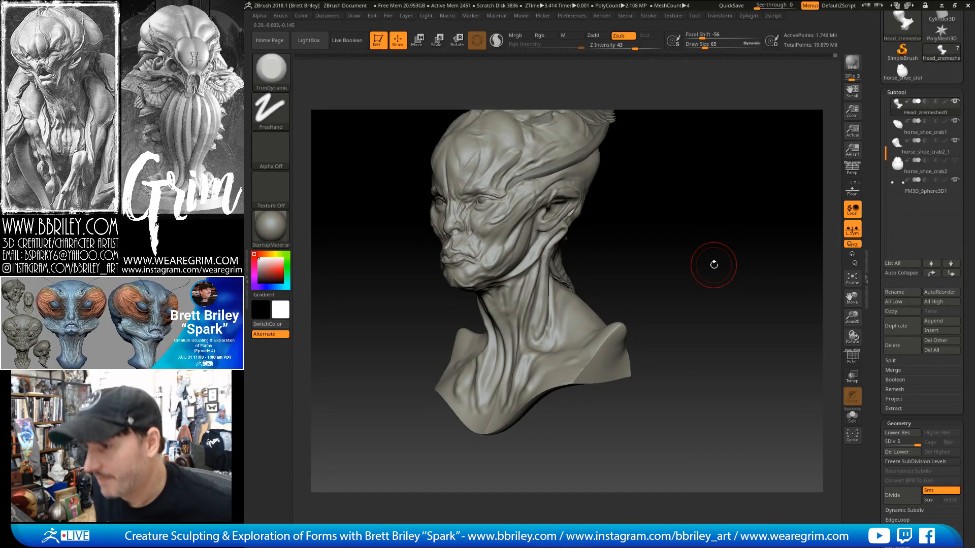
Smooth the side of the cranium, the temple and the area above the ear at draw size 32.
mouse_move(714, 265)
mouse_down()
mouse_move(730, 209)
mouse_move(659, 263)
mouse_up()
mouse_move(612, 155)
alt+mouse_down()
mouse_move(616, 238)
mouse_move(568, 241)
alt+mouse_up()
key(s)
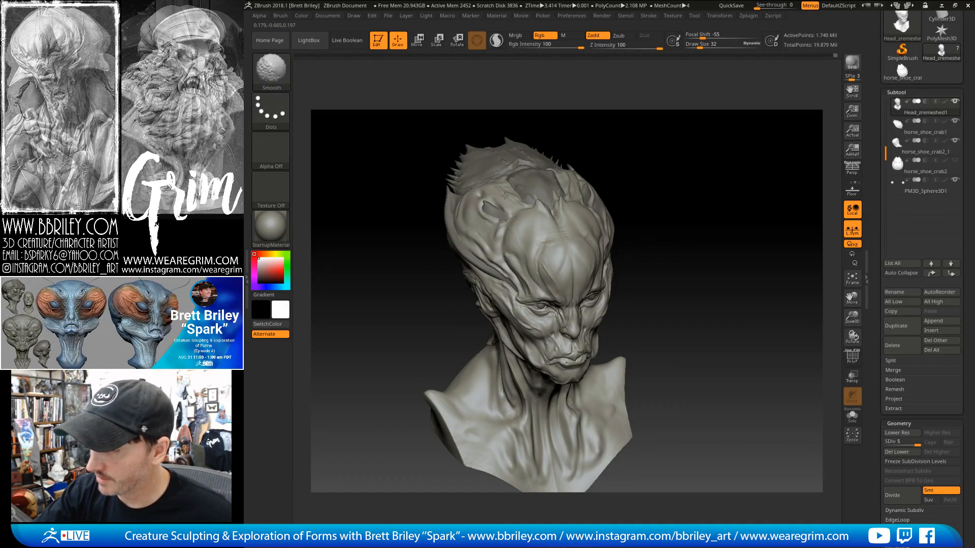
drag(627, 124, 481, 232)
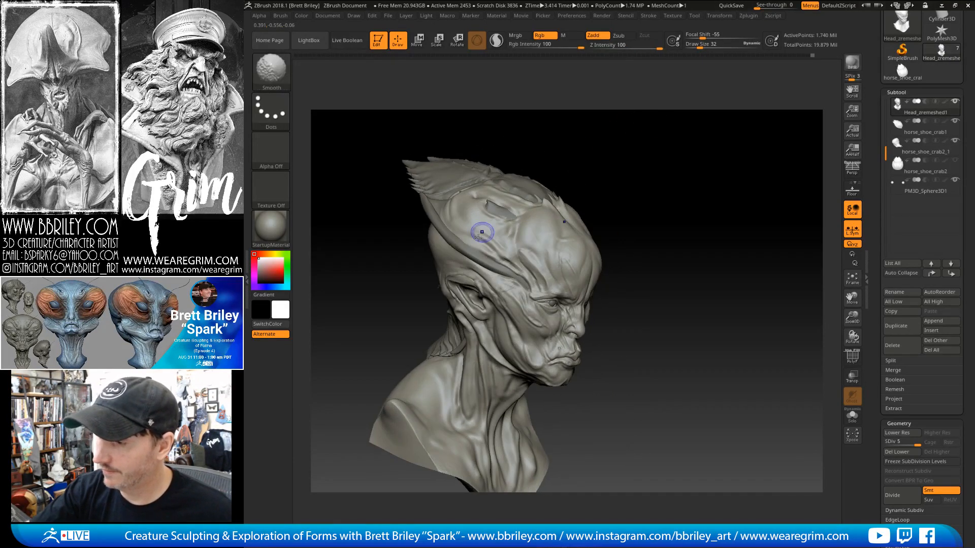
drag(595, 127, 531, 145)
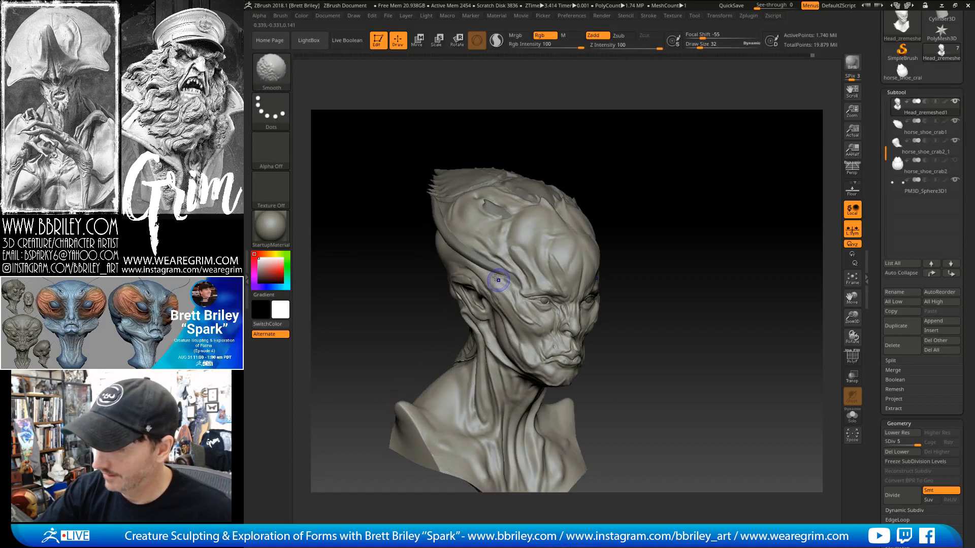
drag(649, 179, 595, 152)
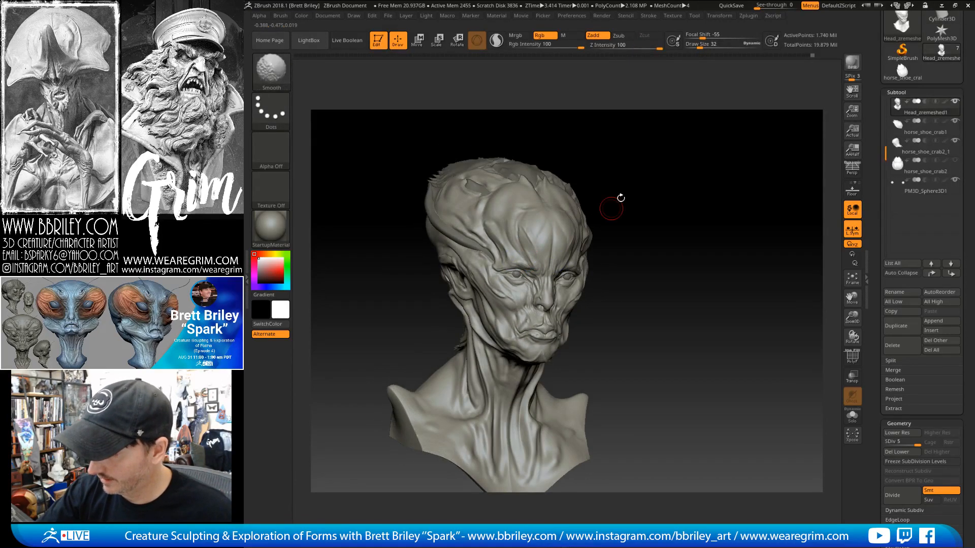
drag(620, 198, 543, 257)
drag(617, 189, 533, 284)
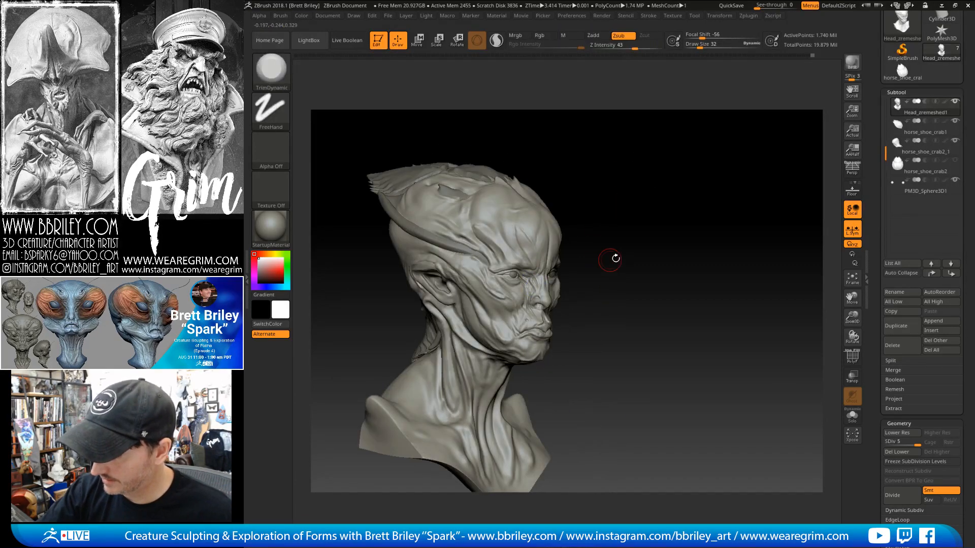
Carve creases into the chin with the DamStandard brush at draw size 16.
mouse_move(616, 258)
mouse_down()
mouse_move(731, 207)
mouse_move(701, 167)
mouse_move(772, 162)
mouse_up()
key(b)
key(d)
key(s)
key(s)
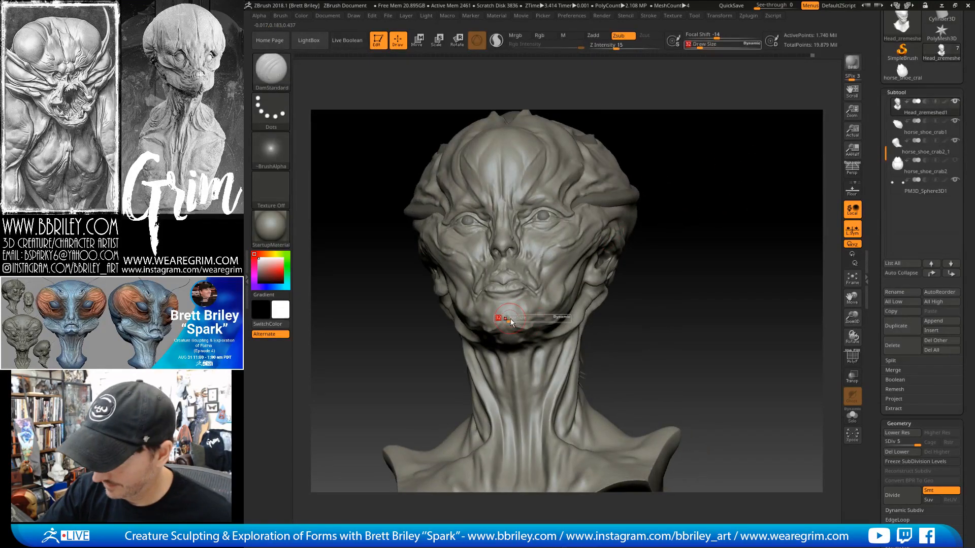
drag(510, 322, 506, 315)
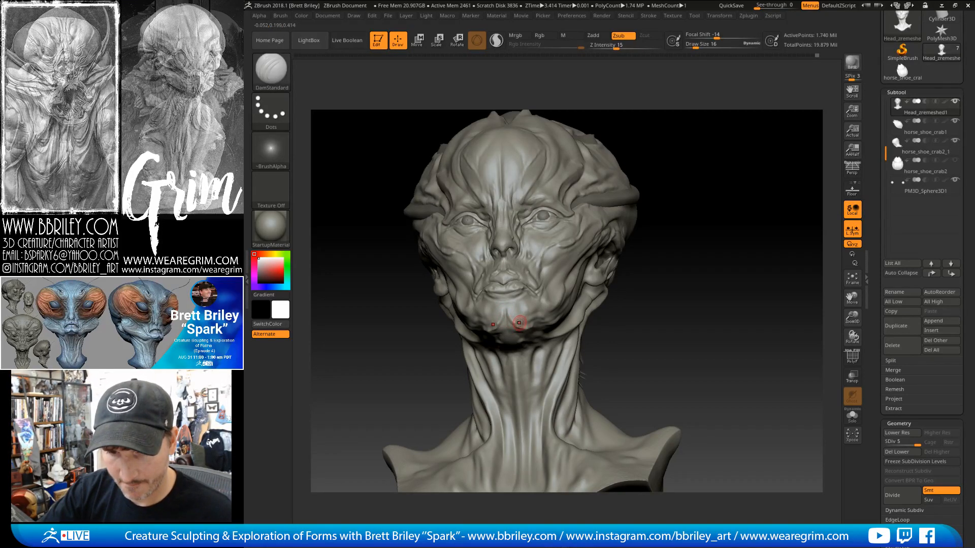
Detail the chin and the underside of the jaw with the Standard brush at draw size 16.
drag(689, 170, 531, 285)
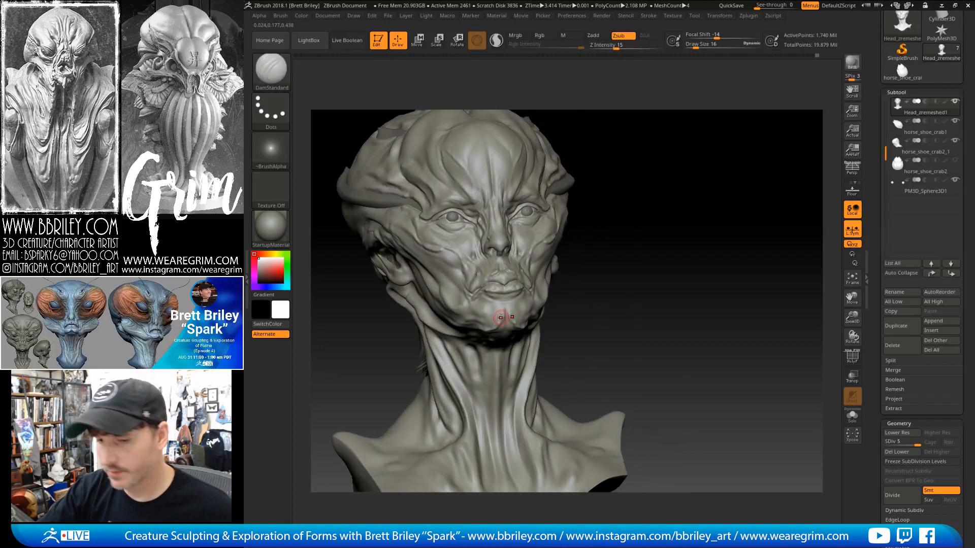
key(b)
key(s)
key(t)
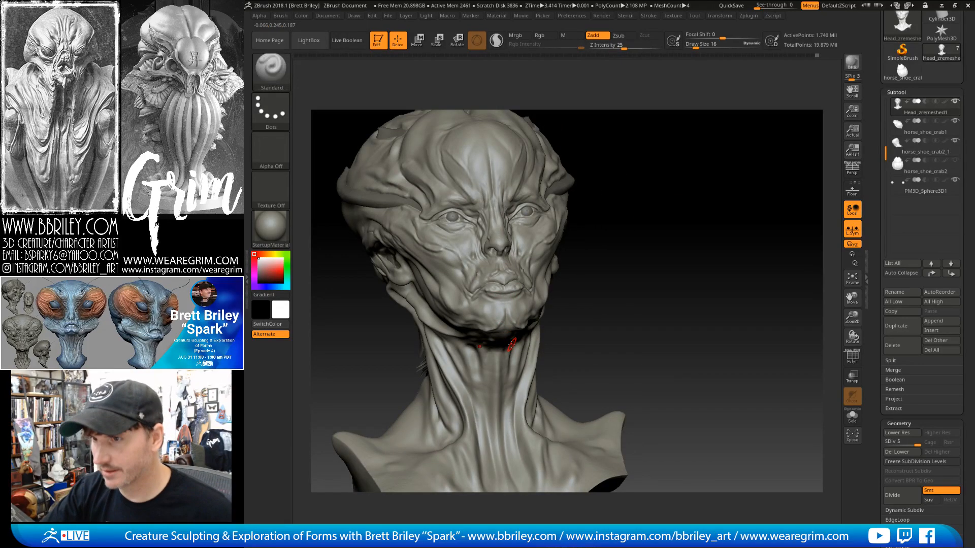
key(b)
key(t)
key(d)
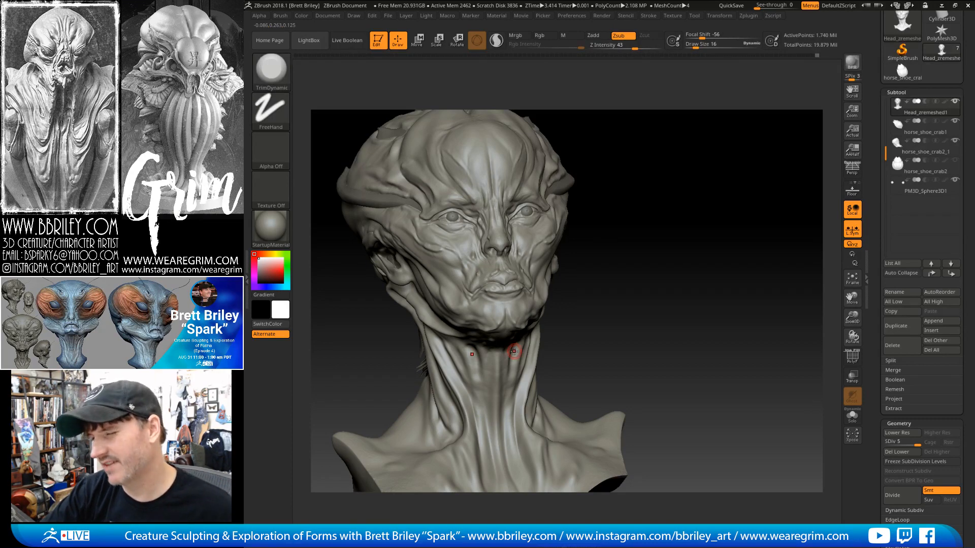
key(b)
key(c)
key(l)
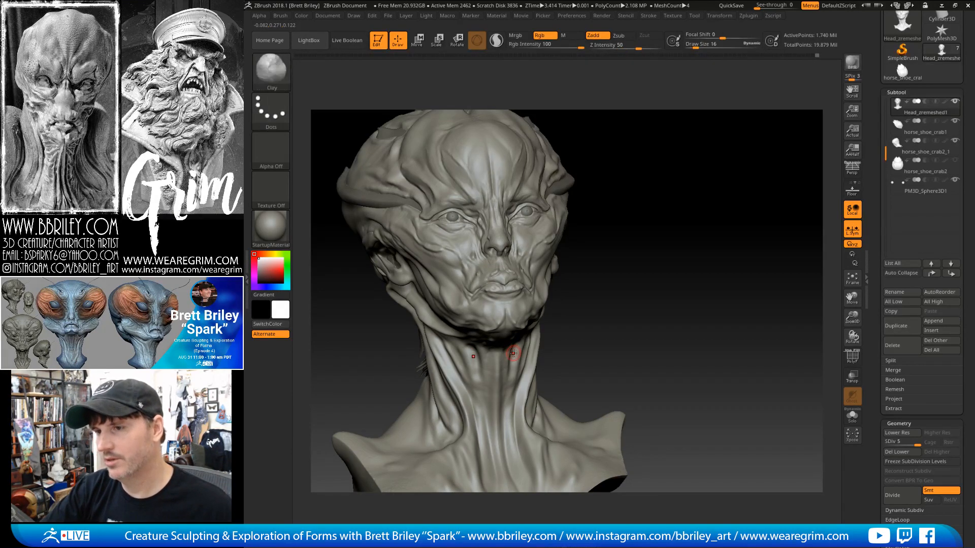
key(b)
key(i)
key(n)
Refine the creases on the chin with the DamStandard brush at draw size 15.
key(b)
key(d)
key(s)
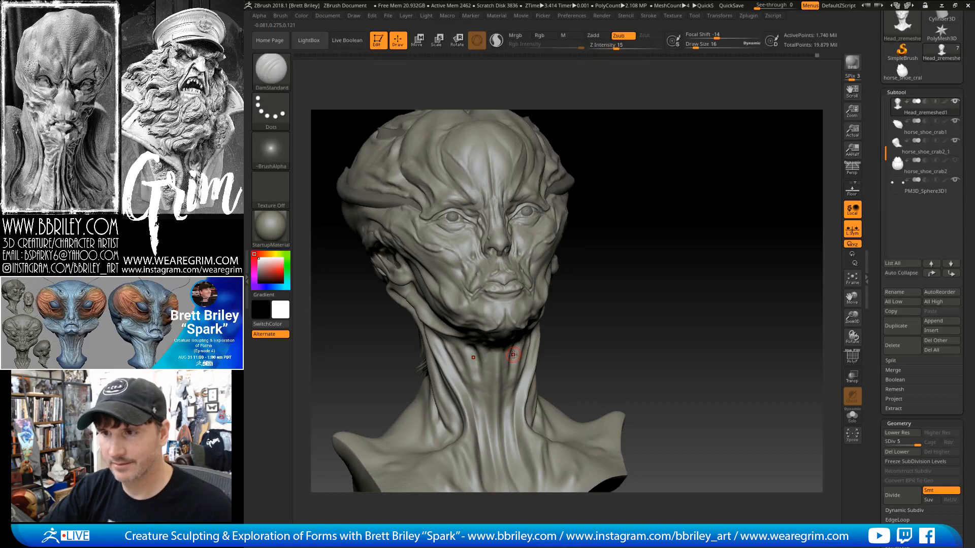
drag(595, 267, 672, 254)
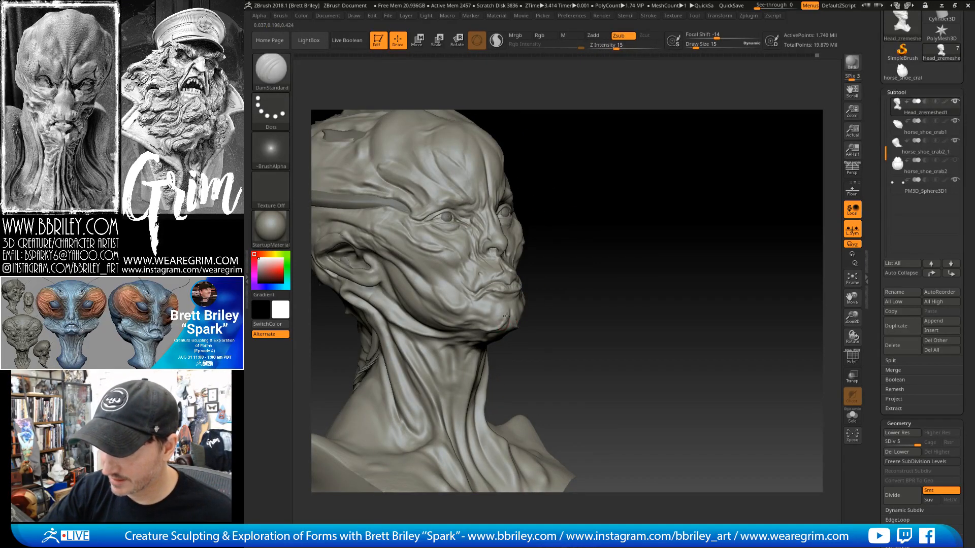
drag(582, 218, 535, 244)
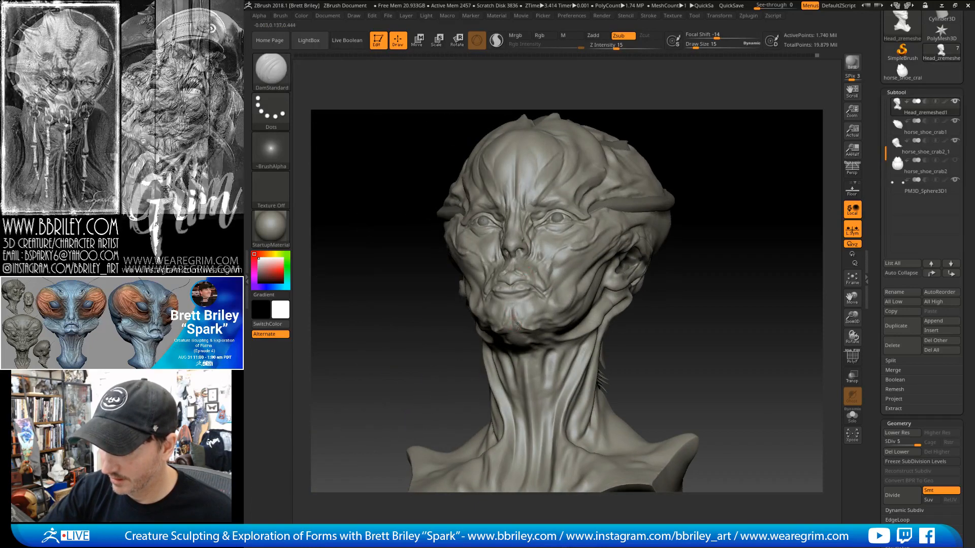
drag(518, 329, 522, 333)
drag(725, 166, 658, 179)
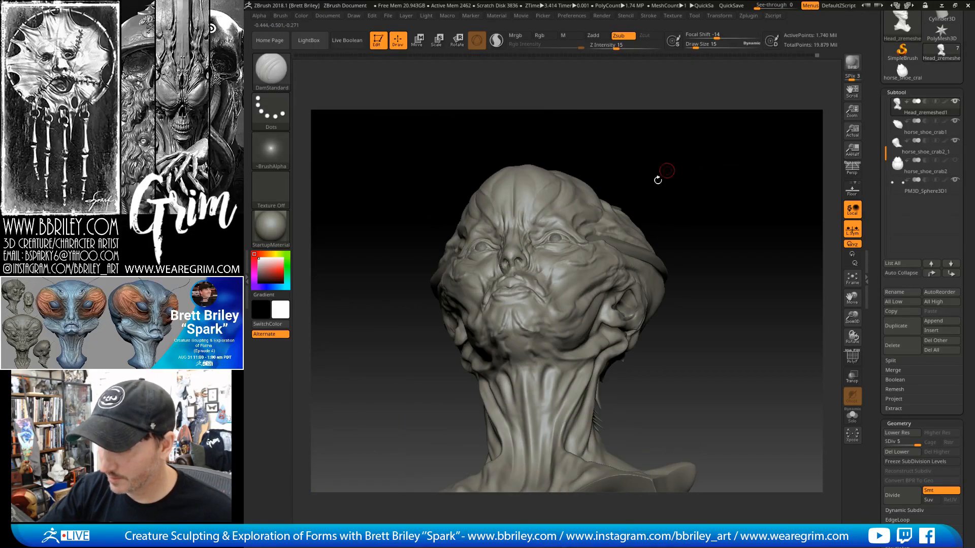
Build up the folds on the throat below the chin with the Standard brush at draw sizes 13 and 10.
drag(687, 151, 590, 206)
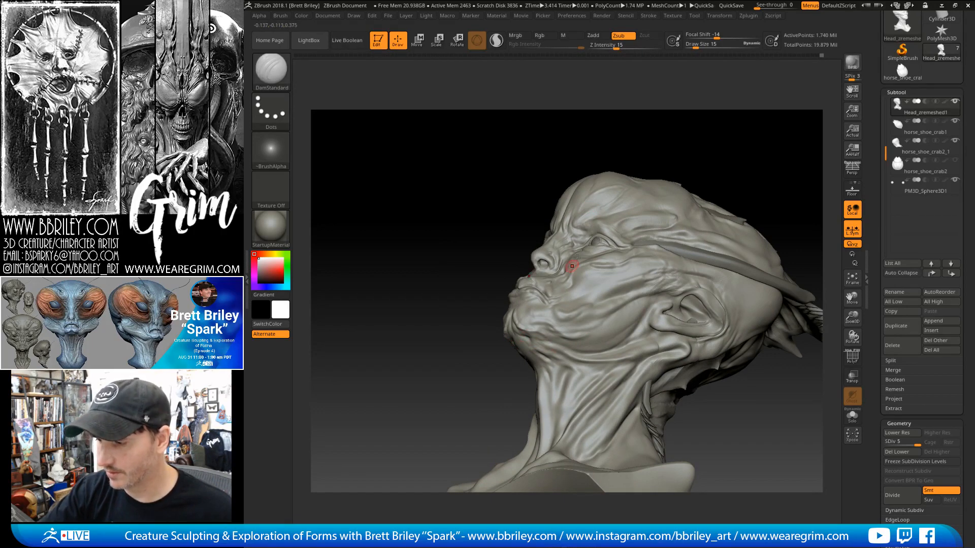
drag(629, 155, 673, 122)
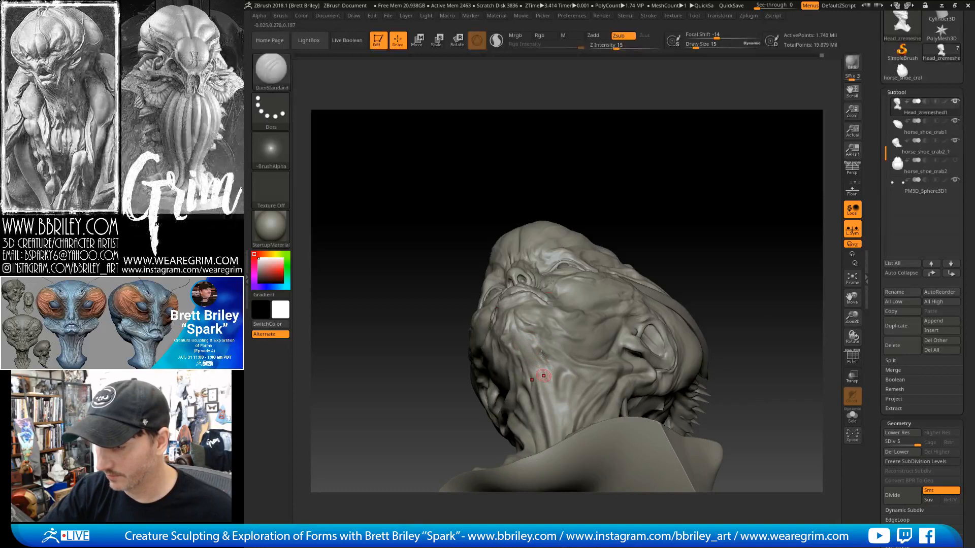
drag(622, 174, 571, 216)
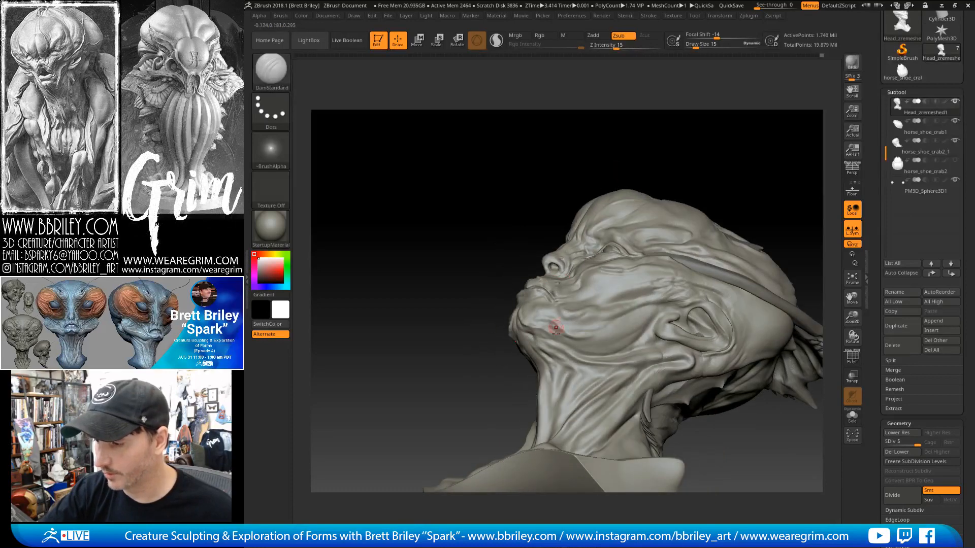
key(b)
key(s)
key(t)
drag(549, 367, 550, 388)
mouse_move(626, 195)
mouse_down()
mouse_move(698, 174)
mouse_move(608, 241)
mouse_up()
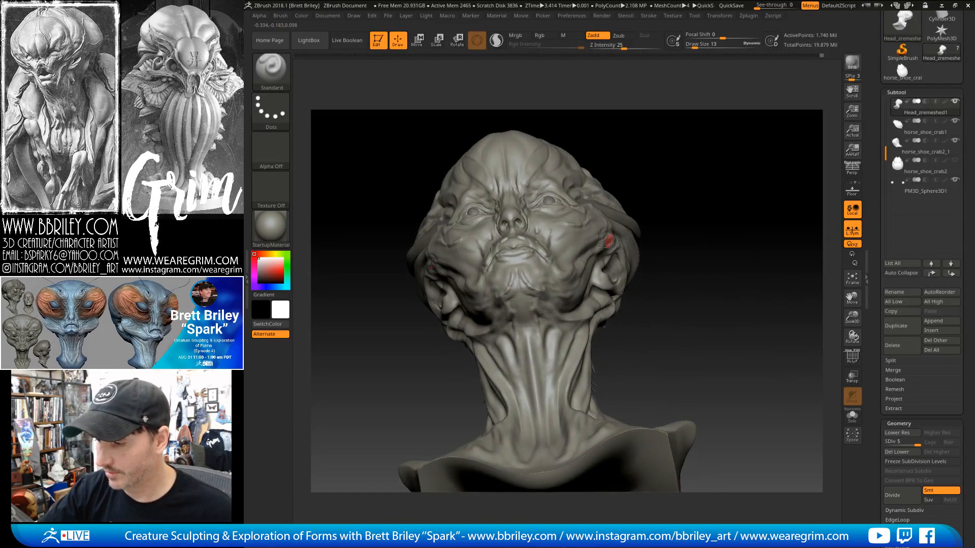
drag(550, 350, 556, 288)
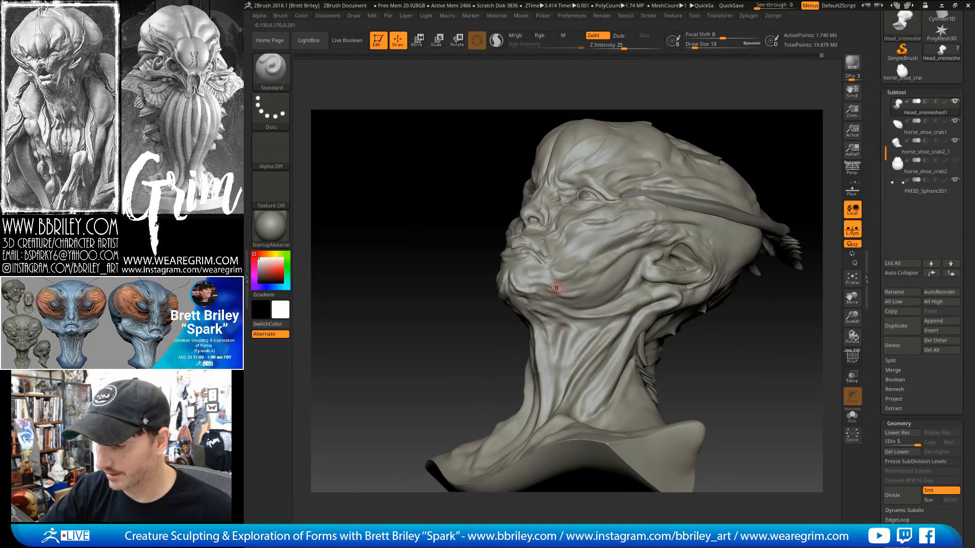
key(bracketleft)
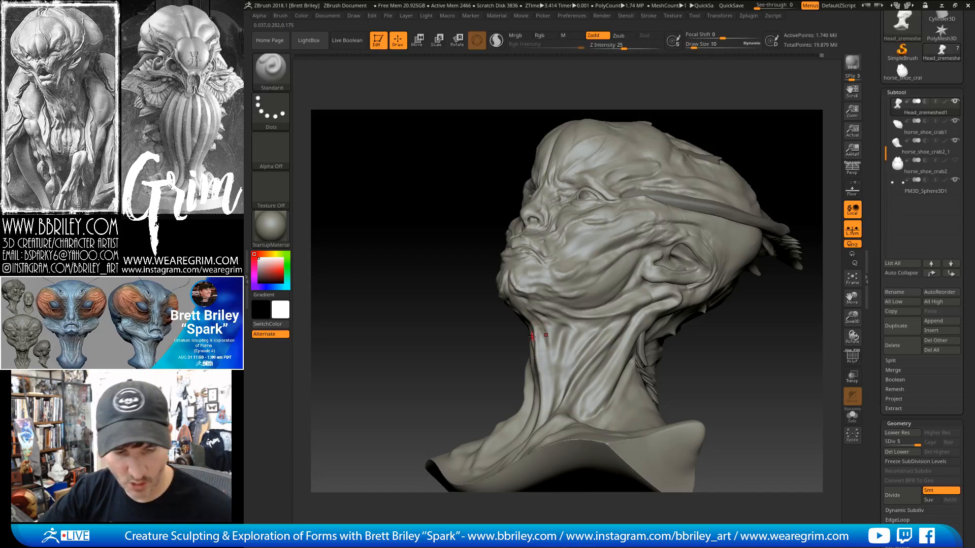
Carve creases down the front of the neck with the DamStandard brush at draw size 12.
key(b)
key(d)
key(s)
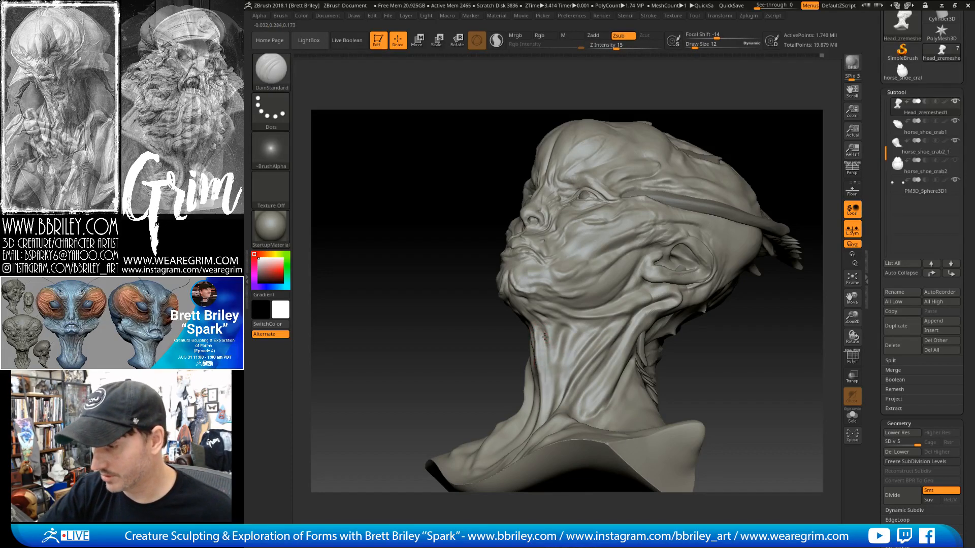
shift+drag(805, 140, 599, 315)
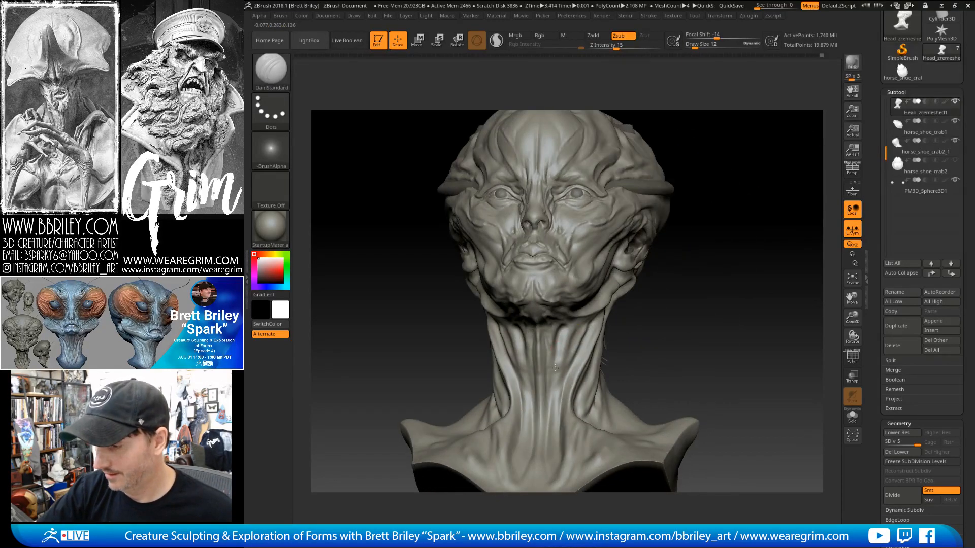
drag(521, 473, 685, 251)
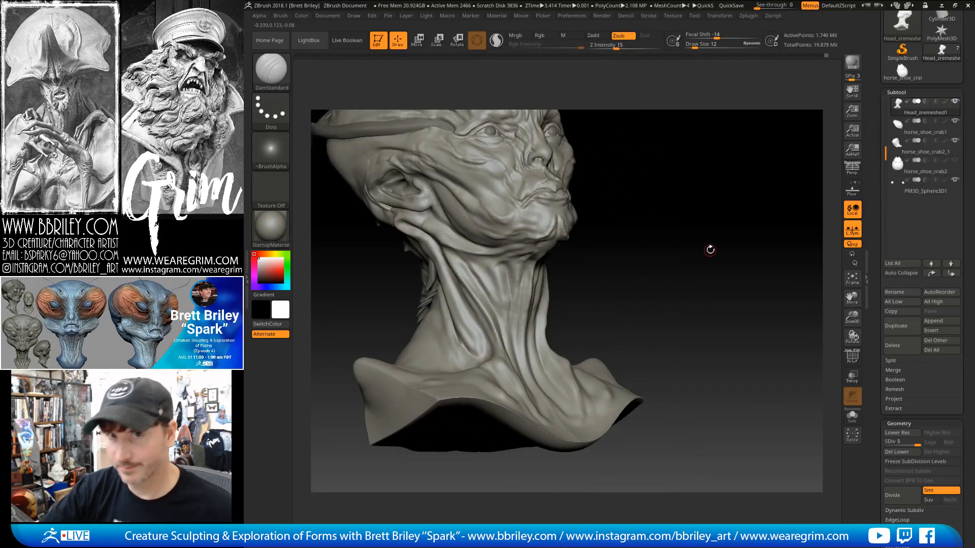
Raise fine skin folds on the side of the neck with the Standard brush at draw size 10.
key(b)
key(s)
key(t)
key(s)
drag(513, 308, 511, 307)
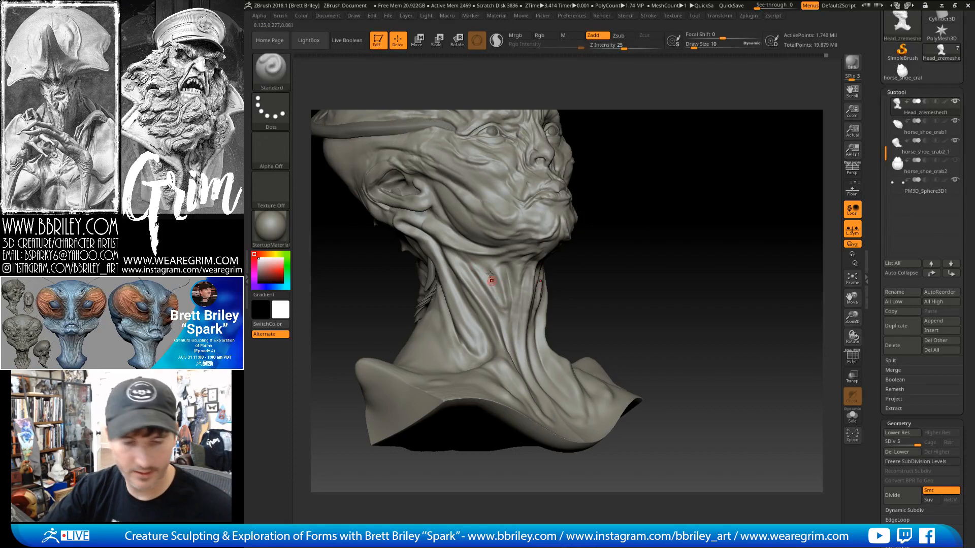
Sharpen the creases around the chin and upper neck with the DamStandard brush at draw size 18.
key(b)
key(d)
key(s)
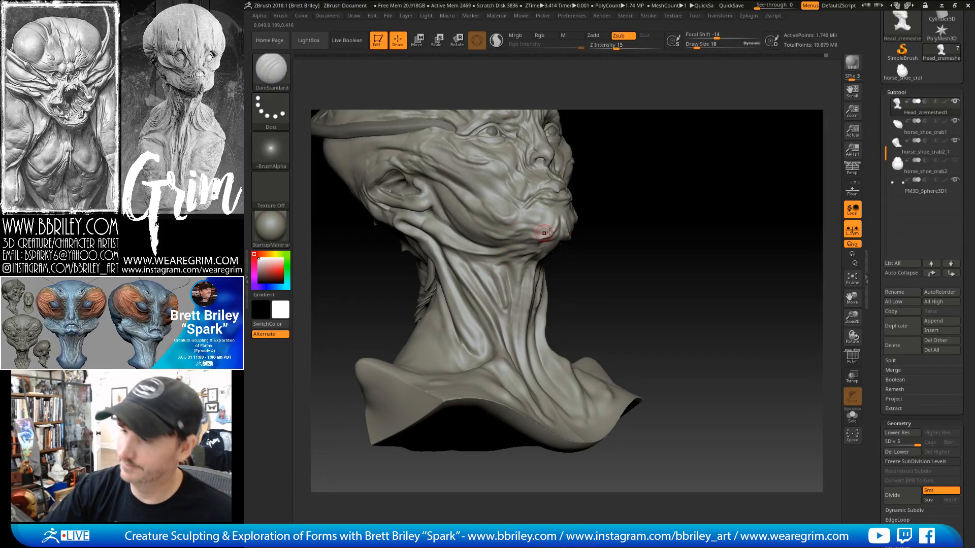
mouse_move(665, 239)
mouse_down()
mouse_move(688, 252)
mouse_move(690, 224)
mouse_move(604, 189)
mouse_move(640, 186)
mouse_up()
Adjust the silhouette at the side of the cranium with the Move brush.
key(b)
key(m)
key(v)
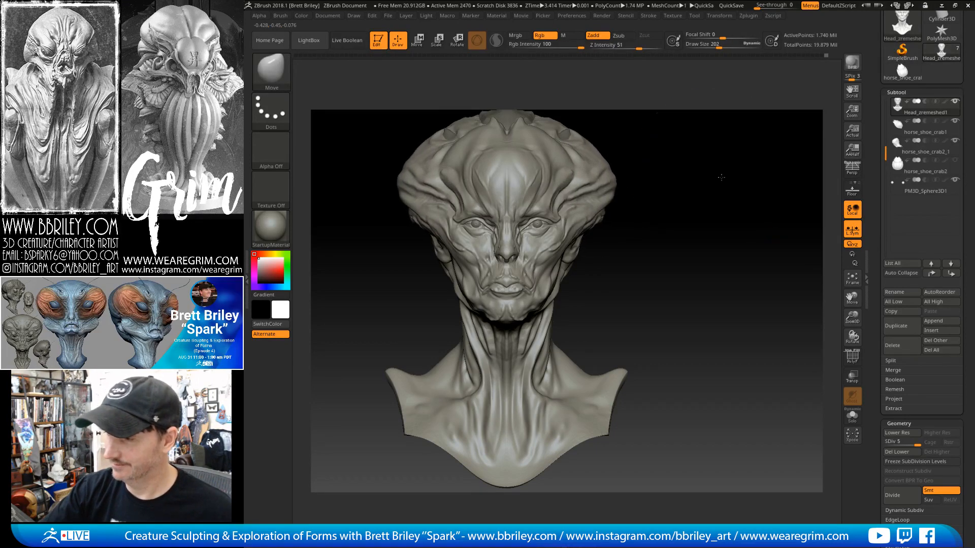
drag(721, 177, 715, 172)
mouse_move(744, 170)
mouse_down()
mouse_move(701, 175)
mouse_move(713, 200)
mouse_up()
drag(713, 201, 738, 192)
key(s)
mouse_move(607, 225)
mouse_down()
mouse_move(644, 208)
mouse_move(585, 222)
mouse_up()
Reshape the side of the horse_shoe_crab1 crest with the Move brush at draw size 115 and save the project.
alt+click(592, 212)
key(s)
mouse_move(593, 221)
mouse_down()
mouse_move(636, 218)
mouse_move(584, 213)
mouse_move(603, 218)
mouse_up()
key(s)
mouse_move(637, 205)
mouse_down()
mouse_move(701, 203)
mouse_move(725, 176)
mouse_move(660, 183)
mouse_move(609, 241)
mouse_up()
key(ctrl+s)
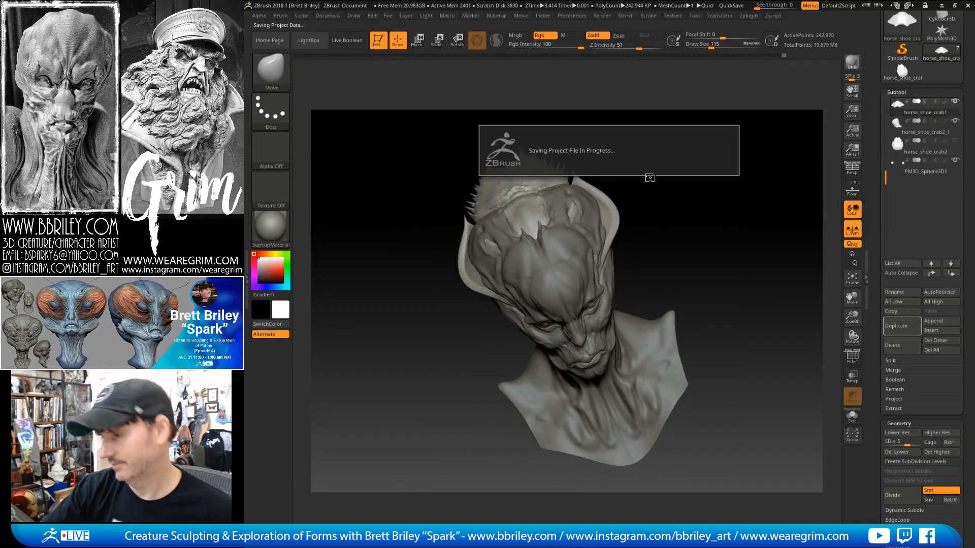
Adjust the horse_shoe_crab1 crest further with the Move brush at draw size 148.
key(s)
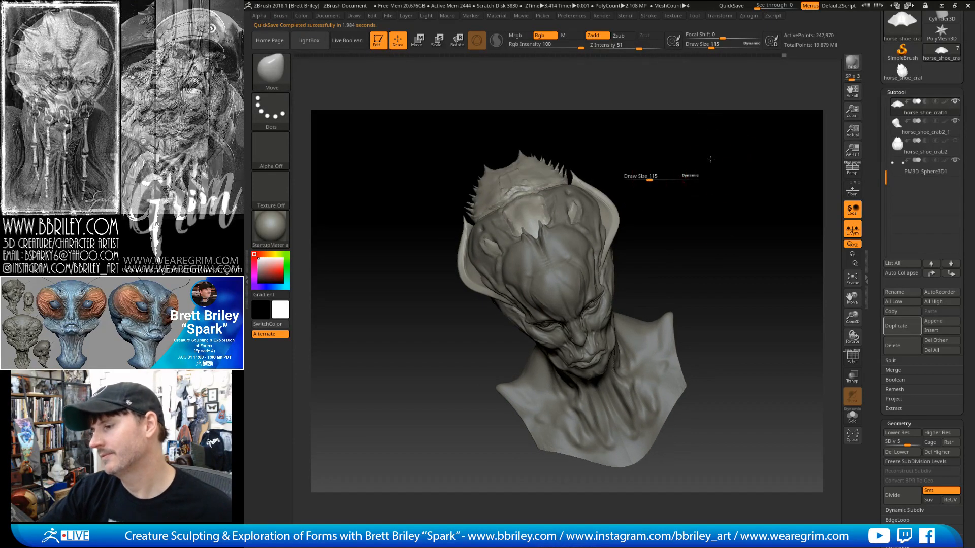
drag(710, 159, 727, 167)
click(653, 179)
mouse_move(647, 186)
mouse_down()
mouse_move(627, 209)
mouse_move(593, 203)
mouse_move(611, 208)
mouse_move(638, 187)
mouse_move(652, 136)
mouse_move(631, 137)
mouse_move(614, 148)
mouse_move(636, 148)
mouse_move(613, 215)
mouse_move(663, 174)
mouse_up()
Select the head subtool and carve the side of the cranium beside the crest rim with DamStandard at draw size 27.
alt+click(578, 229)
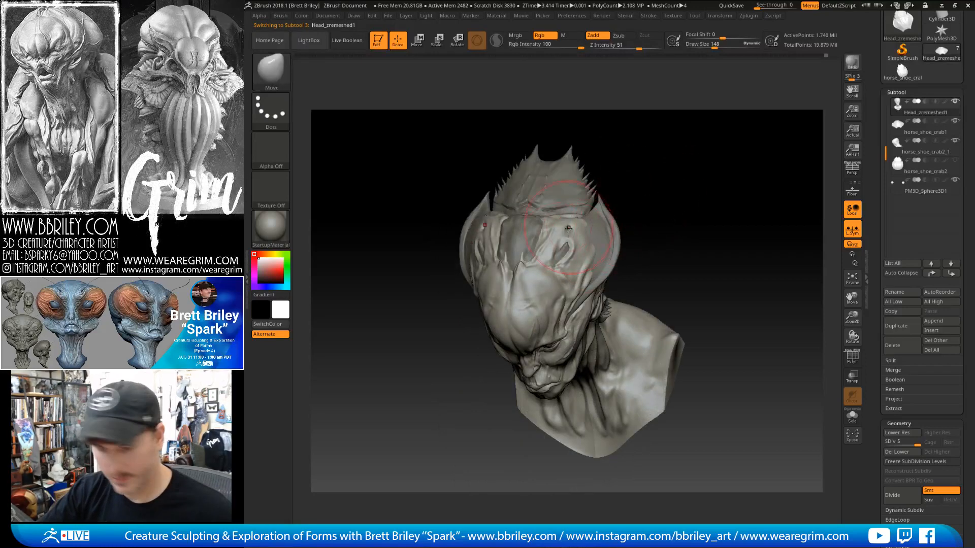
text(bdss27)
key(Return)
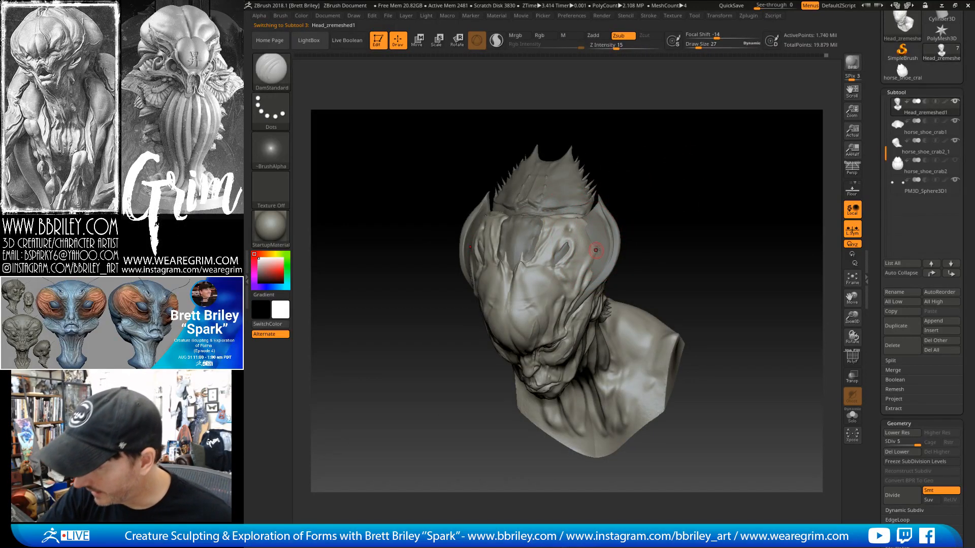
Build up and smooth the side of the cranium beside the crest rim with the Standard brush at draw size 27.
key(b)
key(s)
key(t)
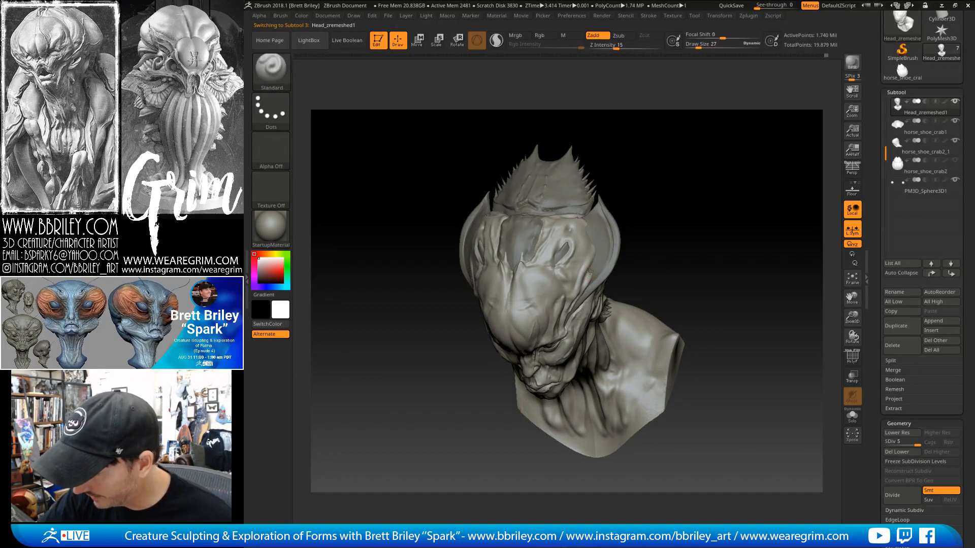
drag(587, 278, 596, 270)
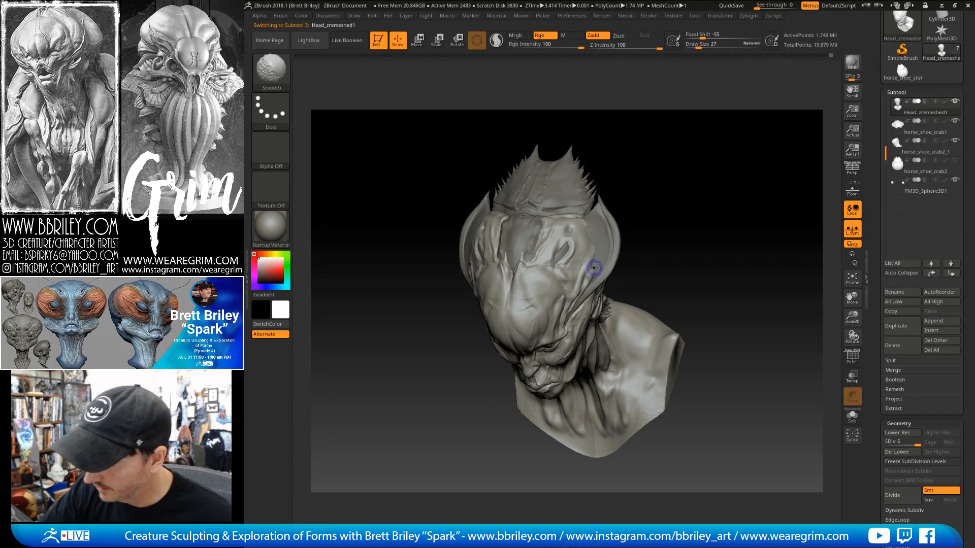
Define the creases on the side of the cranium with the DamStandard brush at draw size 23.
key(b)
key(d)
key(s)
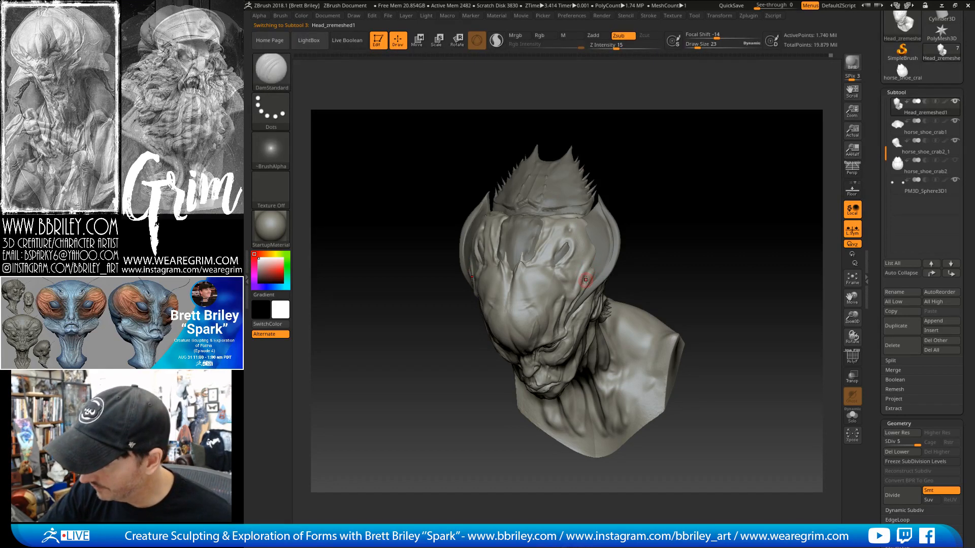
Adjust the side of the cranium against the crest rim with the Move brush at draw sizes 62 and 75.
key(b)
key(m)
key(v)
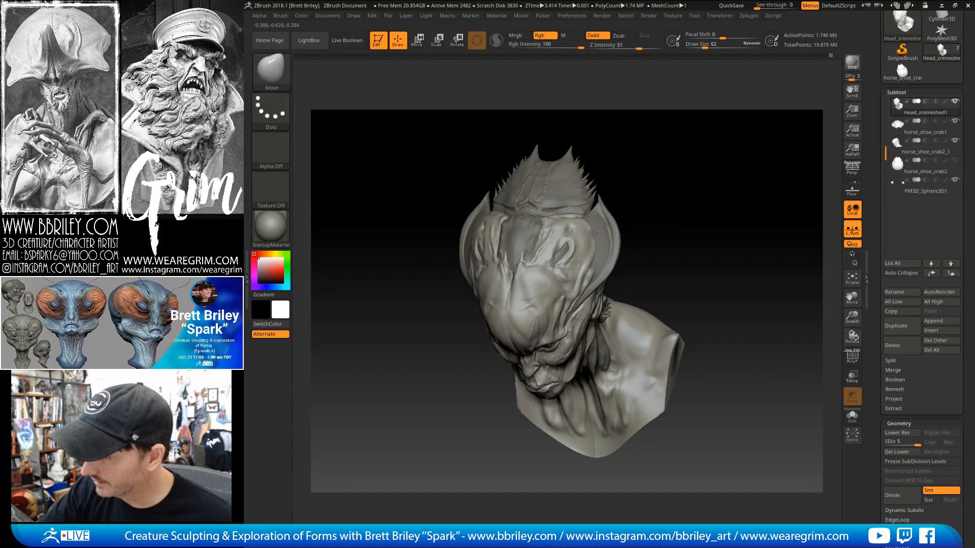
mouse_move(634, 199)
mouse_down()
mouse_move(661, 132)
mouse_move(609, 133)
mouse_up()
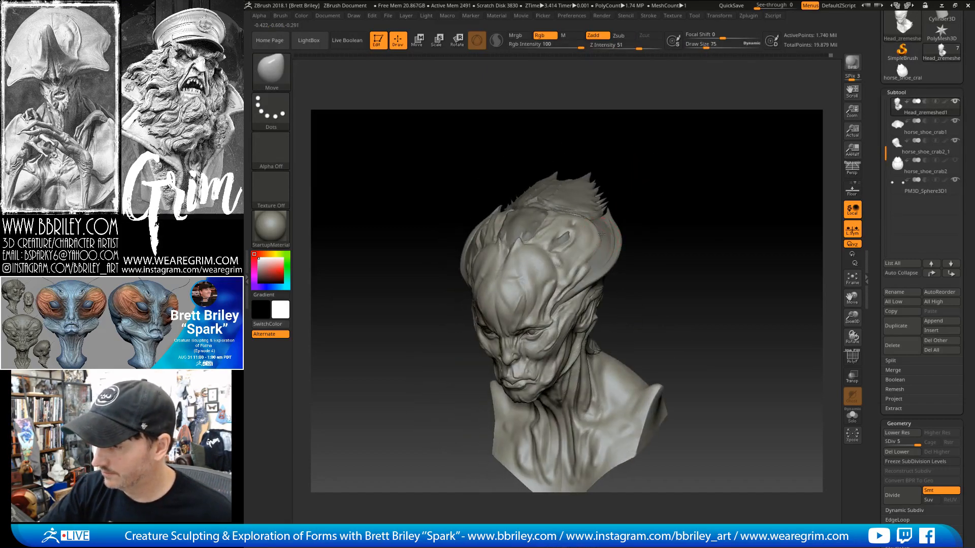
mouse_move(630, 218)
mouse_down()
mouse_move(658, 218)
mouse_move(628, 229)
mouse_move(598, 261)
mouse_up()
Subdivide the horse_shoe_crab1 crest to level 7 and build up its side rim with the Clay brush.
alt+click(612, 239)
key(b)
key(c)
key(l)
key(s)
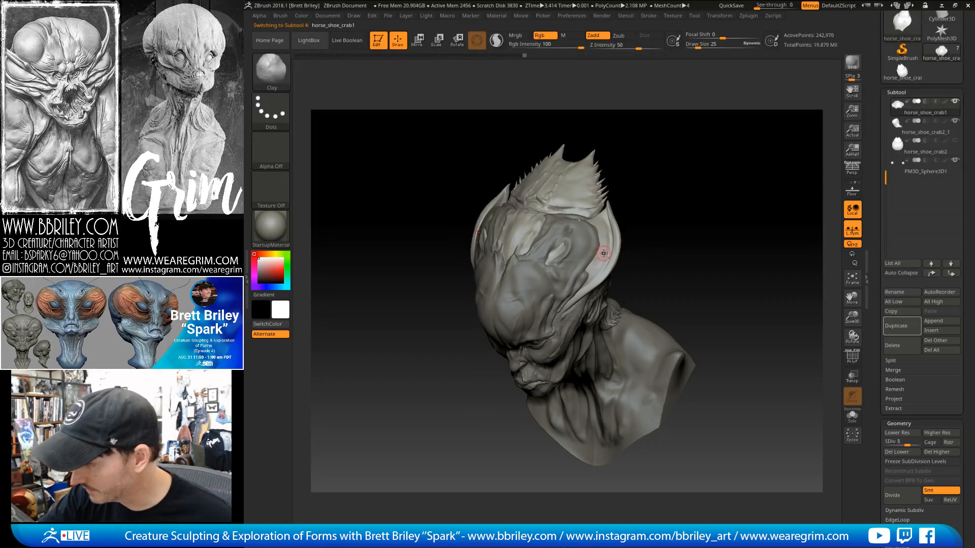
drag(620, 213, 609, 247)
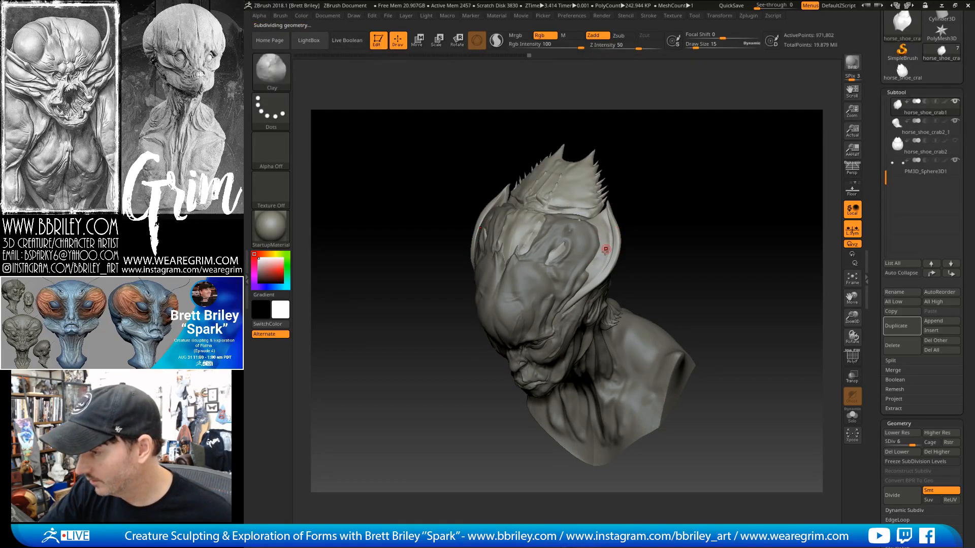
key(d)
alt+drag(660, 231, 648, 259)
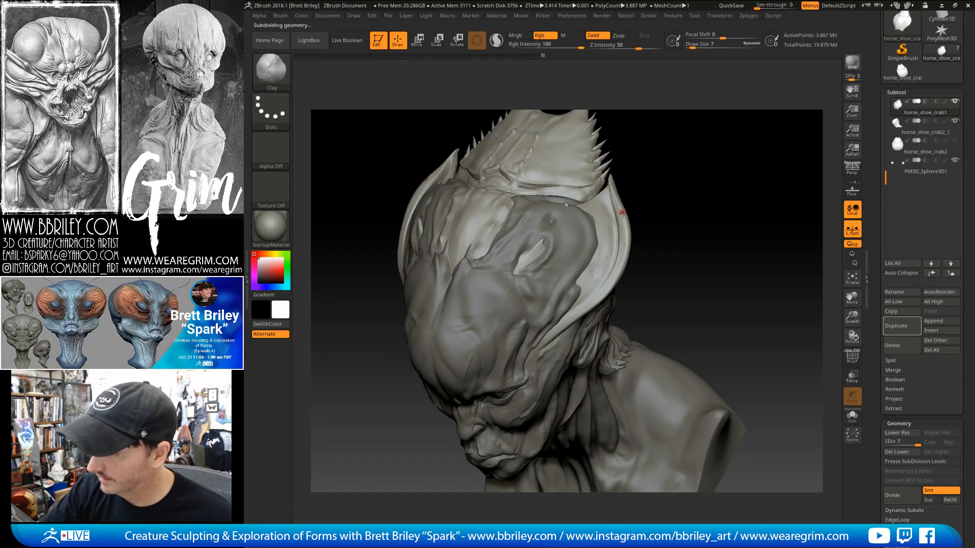
Flatten the surface of the crest's side rim with the TrimDynamic brush at draw size 8.
key(b)
key(t)
key(d)
mouse_move(609, 279)
mouse_down()
mouse_move(583, 285)
mouse_move(588, 297)
mouse_up()
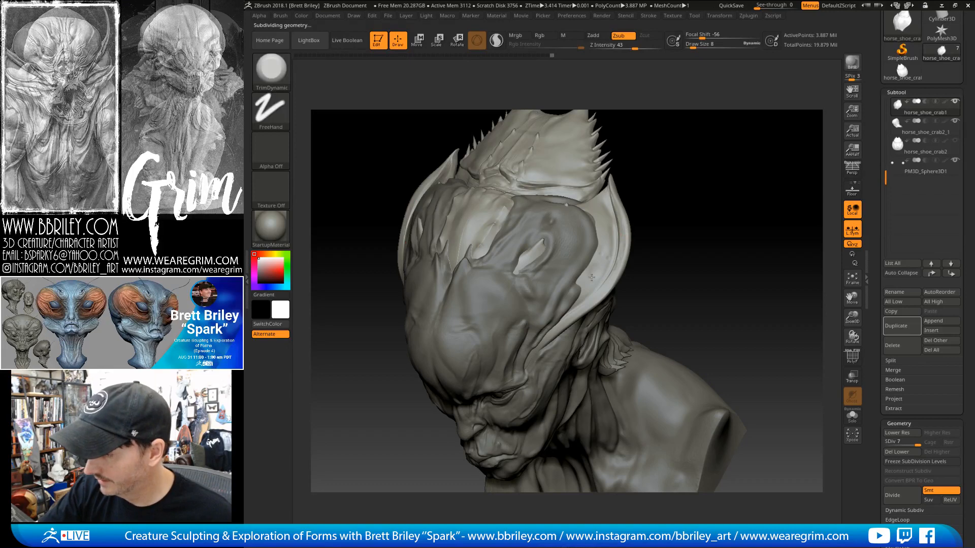
drag(664, 204, 717, 198)
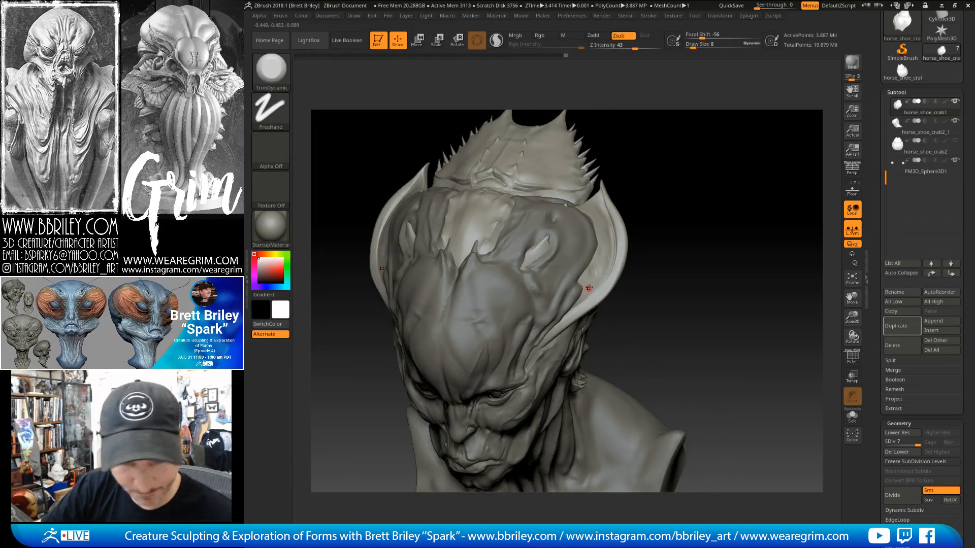
Carve fine lines along the crest's side rim with the DamStandard brush at draw size 8.
key(b)
key(d)
key(s)
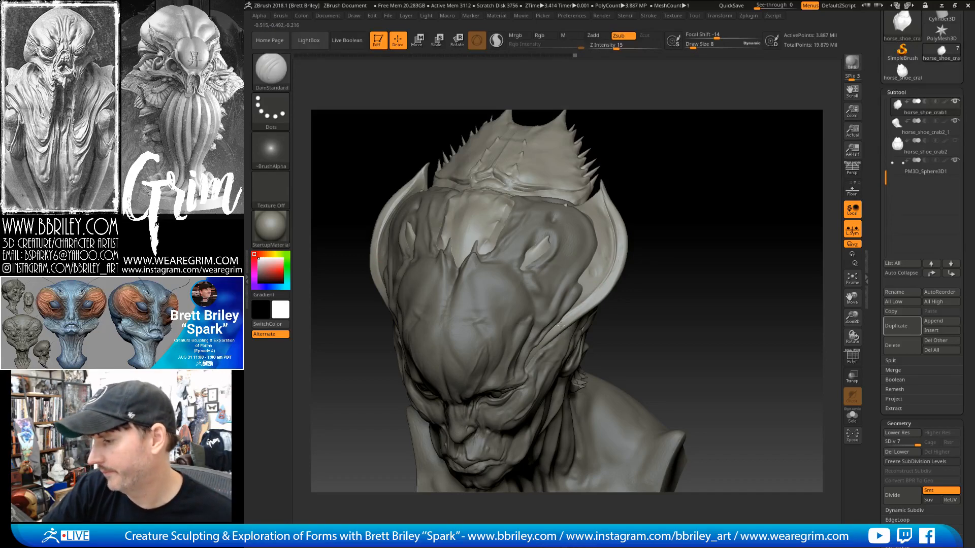
drag(607, 278, 572, 316)
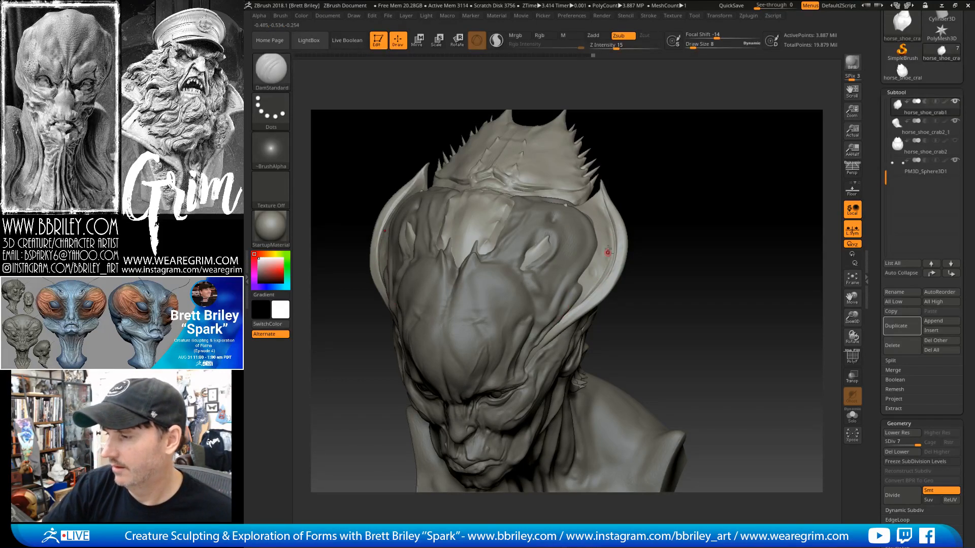
mouse_move(693, 216)
mouse_down()
mouse_move(709, 165)
mouse_move(725, 194)
mouse_move(696, 186)
mouse_move(660, 148)
mouse_up()
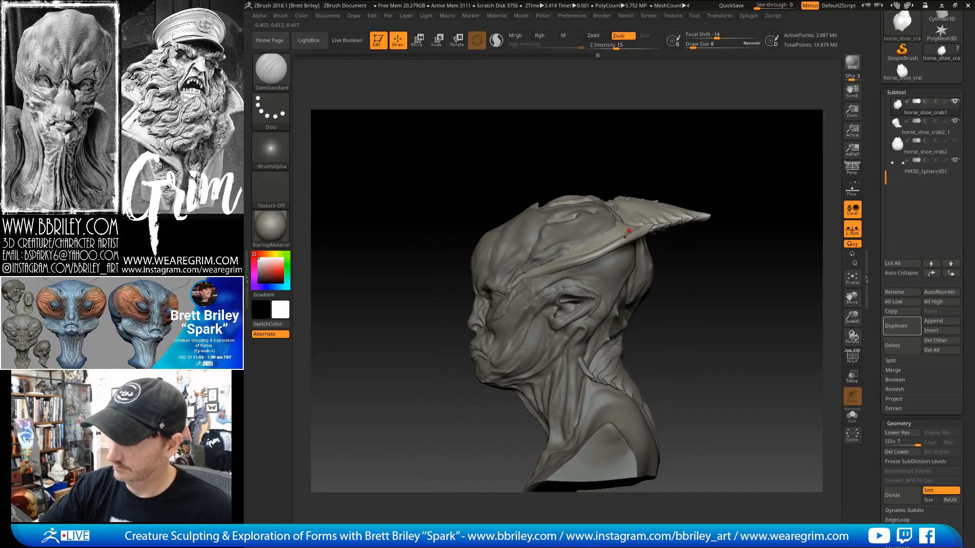
Lower the crest to subdivision level 6 and reshape its side profile with the Move brush at draw size 128.
key(b)
key(m)
key(v)
key(s)
drag(652, 241, 651, 251)
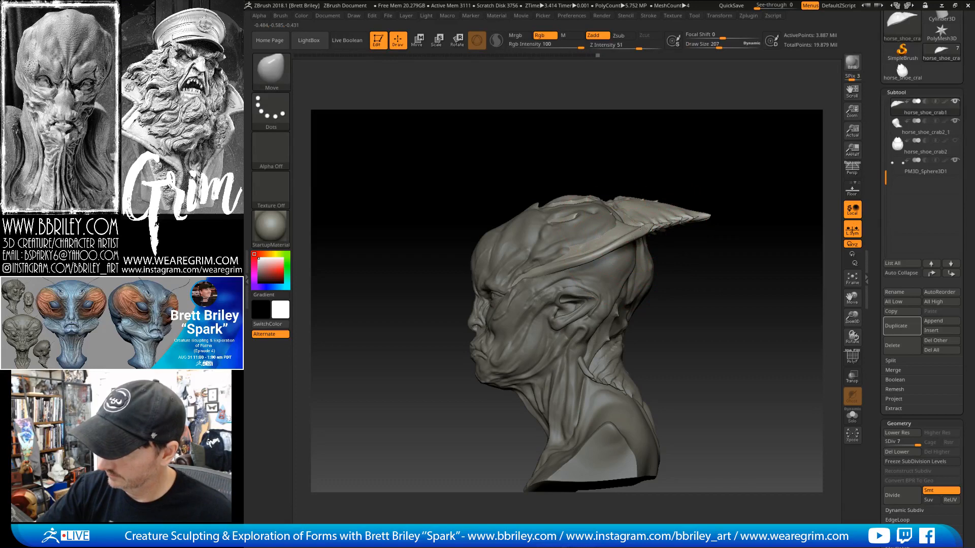
key(shift+d)
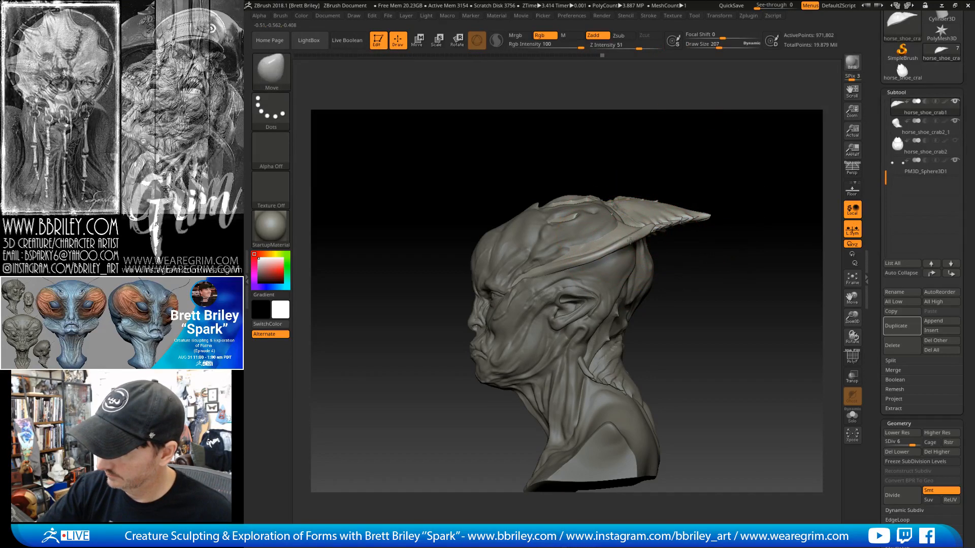
key(s)
drag(630, 241, 615, 247)
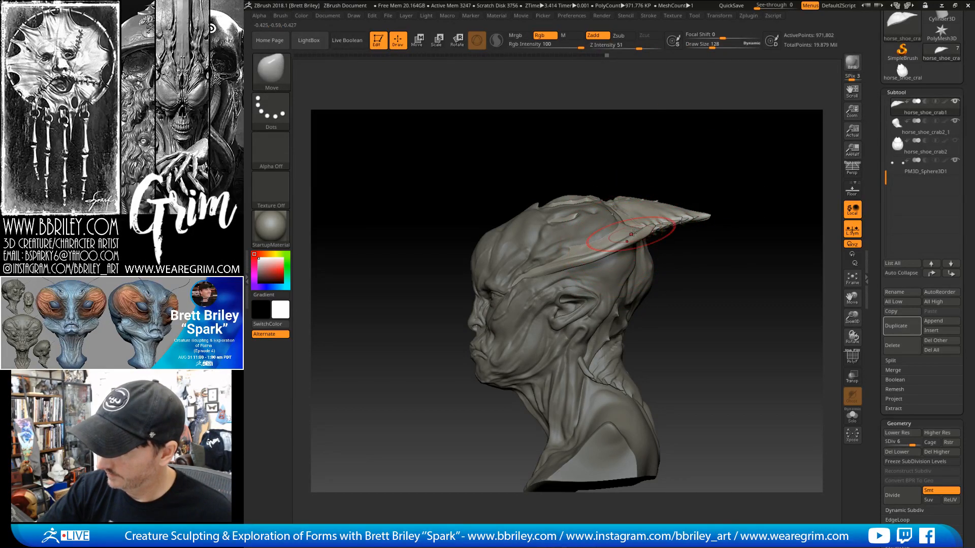
Pull up the top edge of the crest's spiked rear plate with the Move brush at draw size 128.
key(bracketleft)
key(bracketleft)
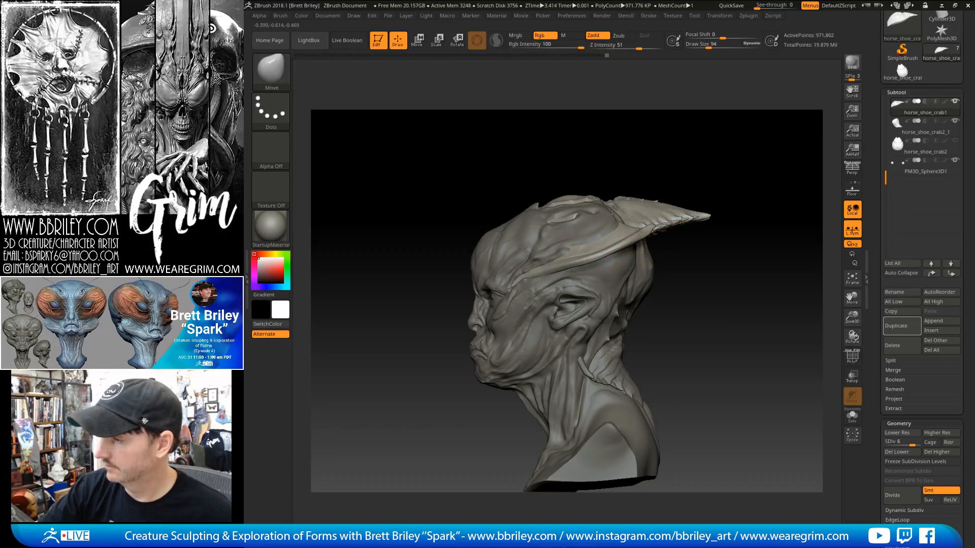
key(bracketright)
key(bracketright)
key(bracketright)
drag(698, 209, 700, 189)
drag(625, 202, 624, 196)
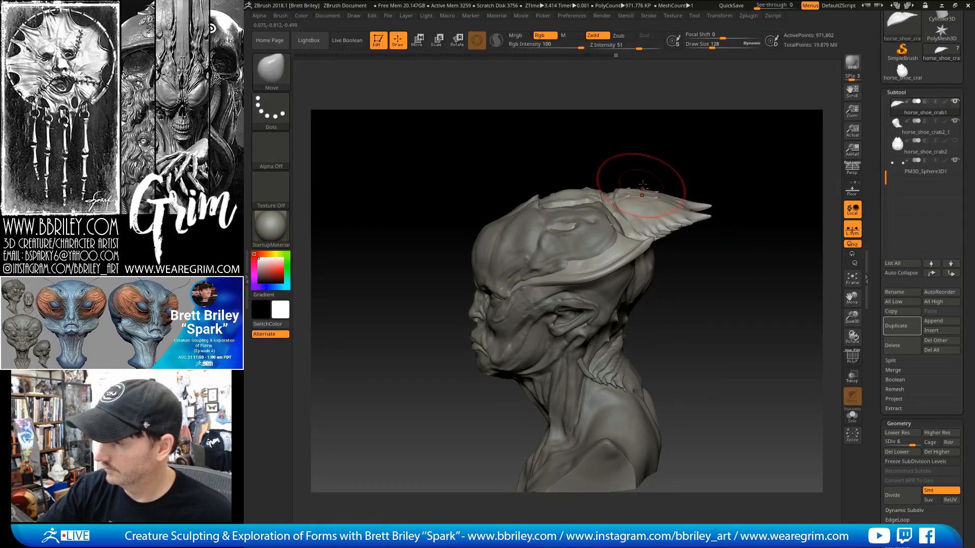
Adjust the crest's upper front area with the Move brush, reducing the draw size to 59.
mouse_move(658, 163)
mouse_down()
mouse_move(673, 150)
mouse_move(713, 170)
mouse_up()
key(bracketleft)
key(bracketleft)
key(bracketleft)
drag(638, 204, 636, 198)
mouse_move(696, 138)
mouse_down()
mouse_move(702, 175)
mouse_move(666, 153)
mouse_up()
key(bracketleft)
key(bracketleft)
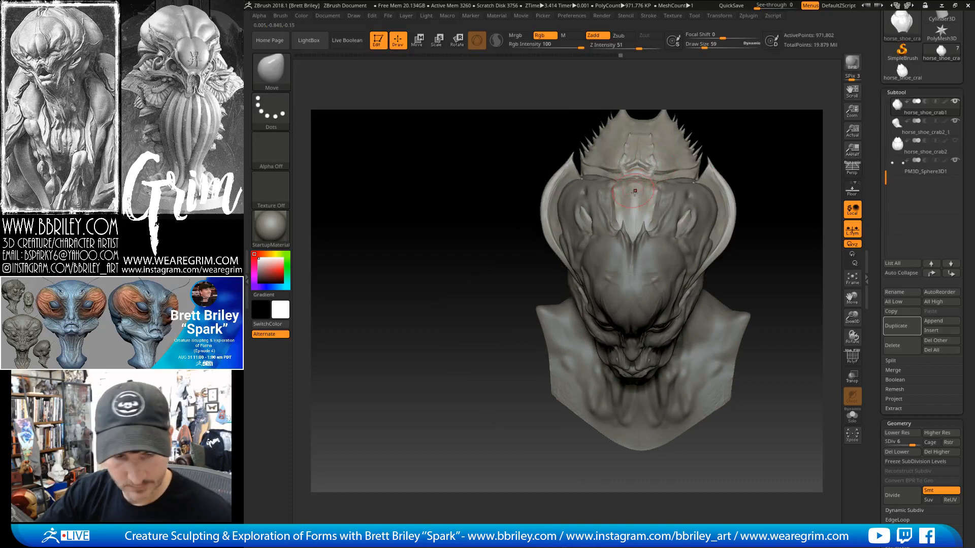
Carve the grooves of the crest's central front plate with the DamStandard brush at draw size 23.
key(b)
key(d)
key(s)
key(bracketleft)
key(bracketleft)
key(bracketleft)
key(bracketleft)
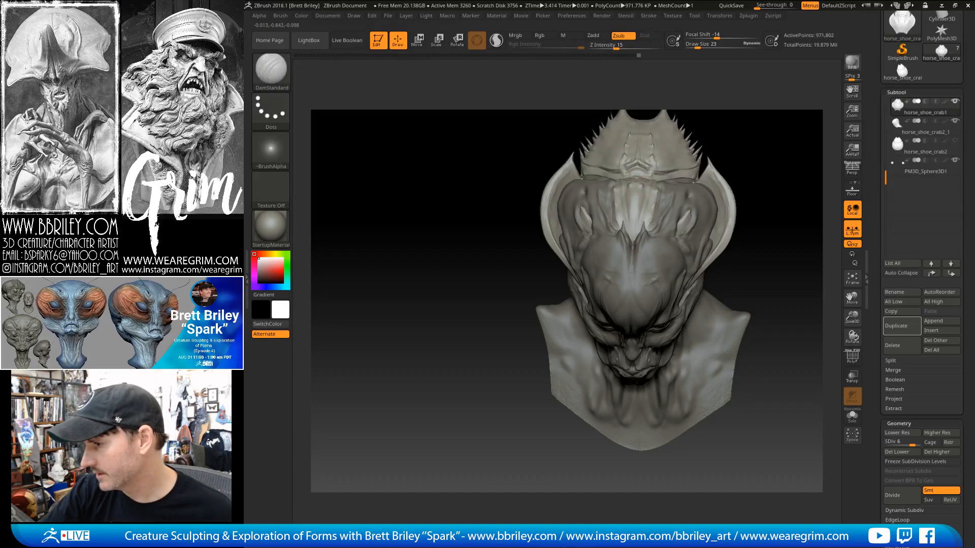
key(shift)
drag(752, 213, 757, 194)
alt+drag(779, 124, 752, 200)
Nudge the ridges of the crest's central front plate with the Move brush at draw size 47.
key(b)
key(m)
key(v)
key(s)
drag(625, 253, 630, 253)
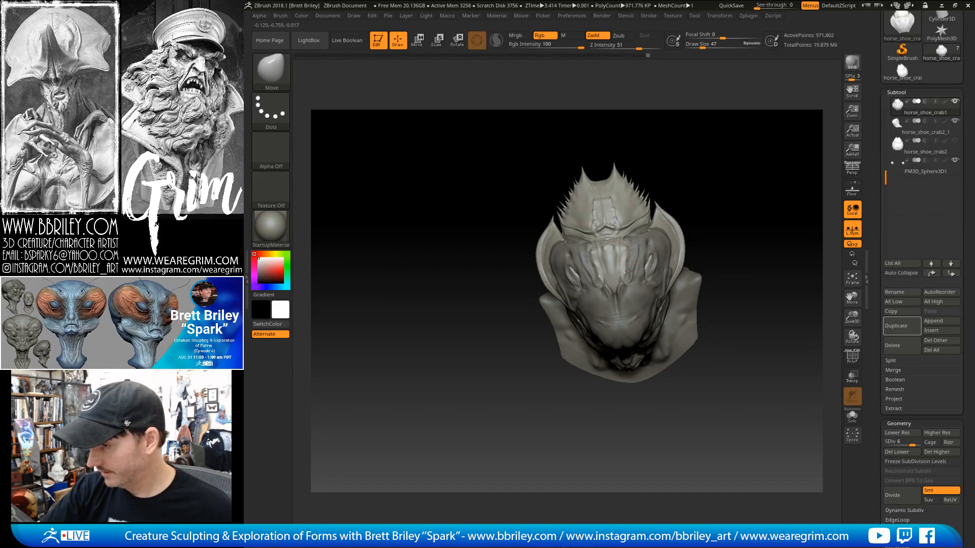
Make the head subtool active and set the Standard brush to a DragRect stroke with the rhino_02b alpha.
drag(716, 181, 617, 137)
alt+click(592, 285)
key(b)
key(s)
key(t)
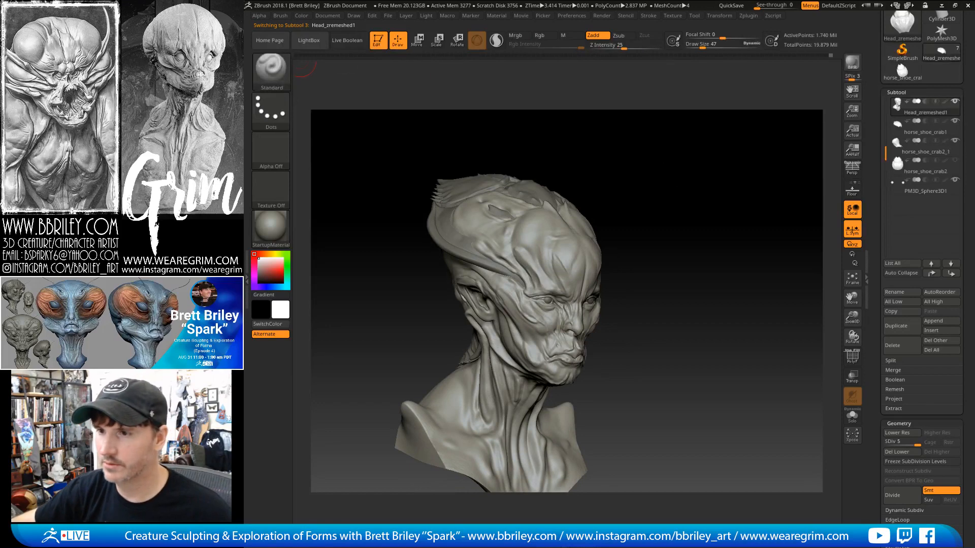
click(259, 121)
click(360, 121)
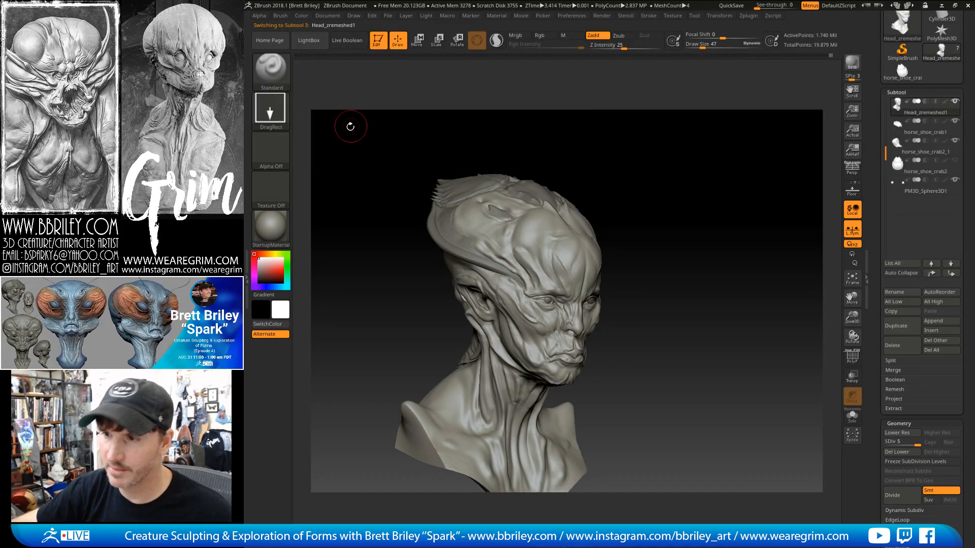
click(271, 151)
click(314, 315)
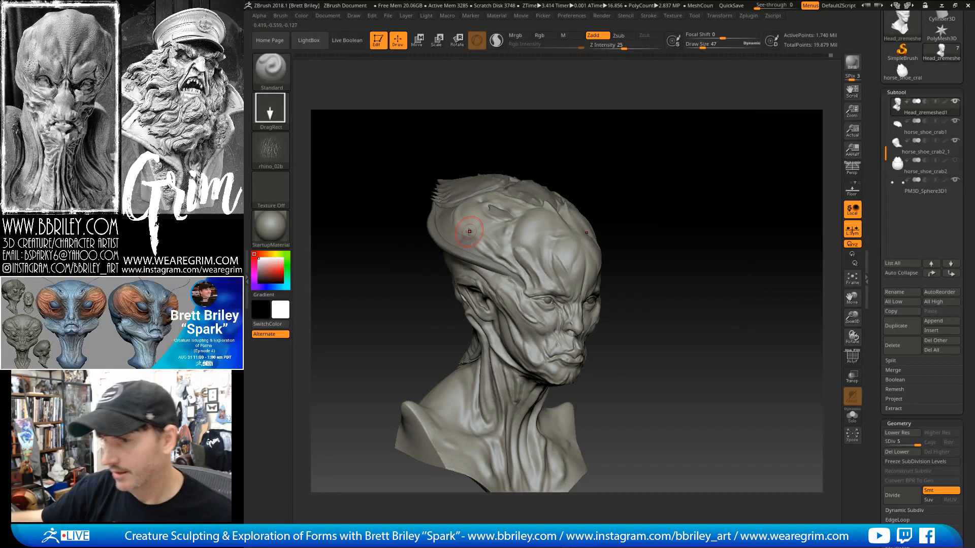
mouse_move(277, 149)
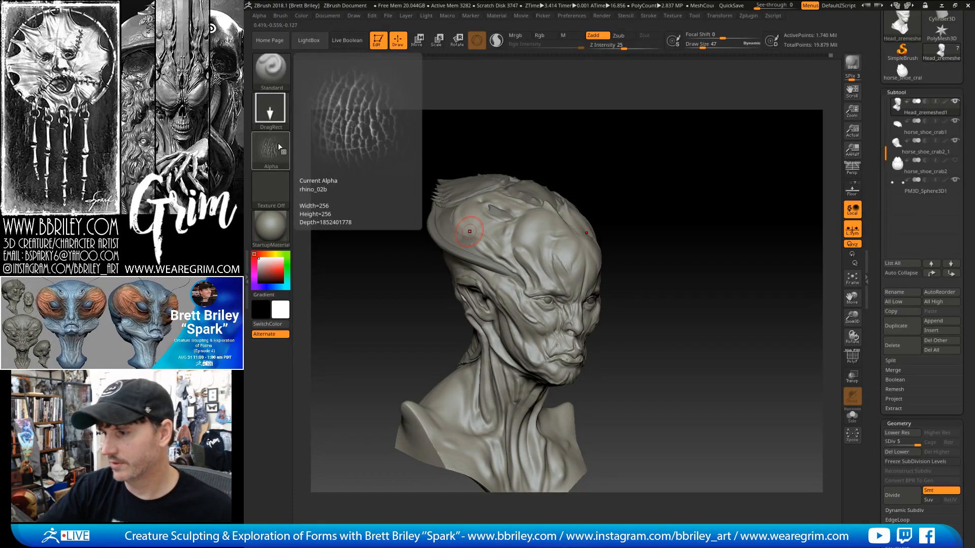
Subdivide the head to level 6 and set the Standard brush's Z Intensity to 13.
drag(579, 161, 513, 258)
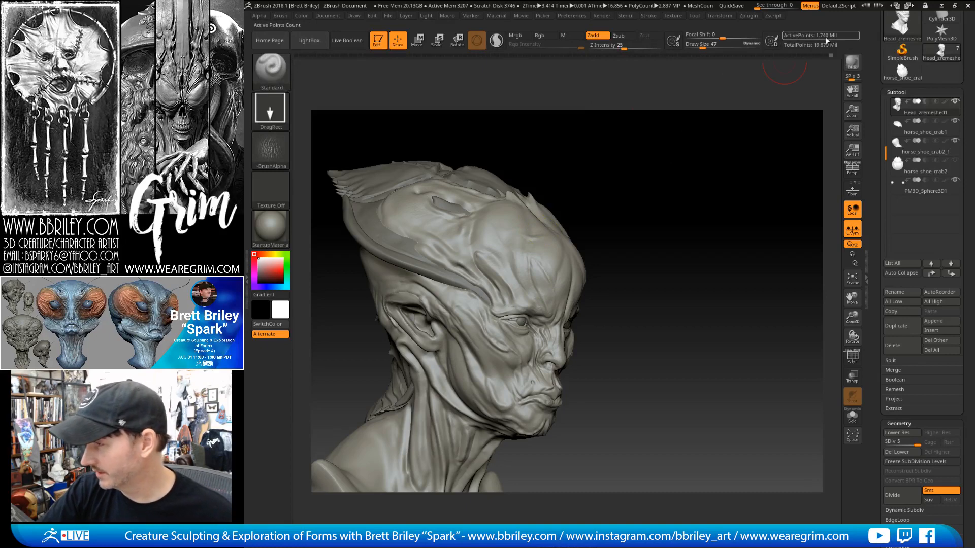
drag(718, 156, 703, 165)
key(ctrl+d)
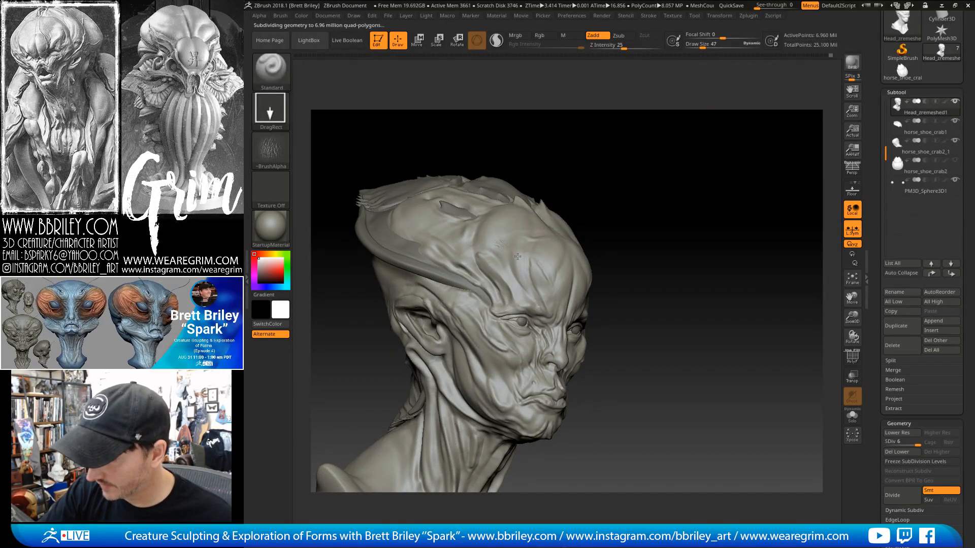
drag(624, 48, 614, 50)
Try stamping rhino_02b skin wrinkles onto the side of the forehead.
drag(633, 147, 672, 134)
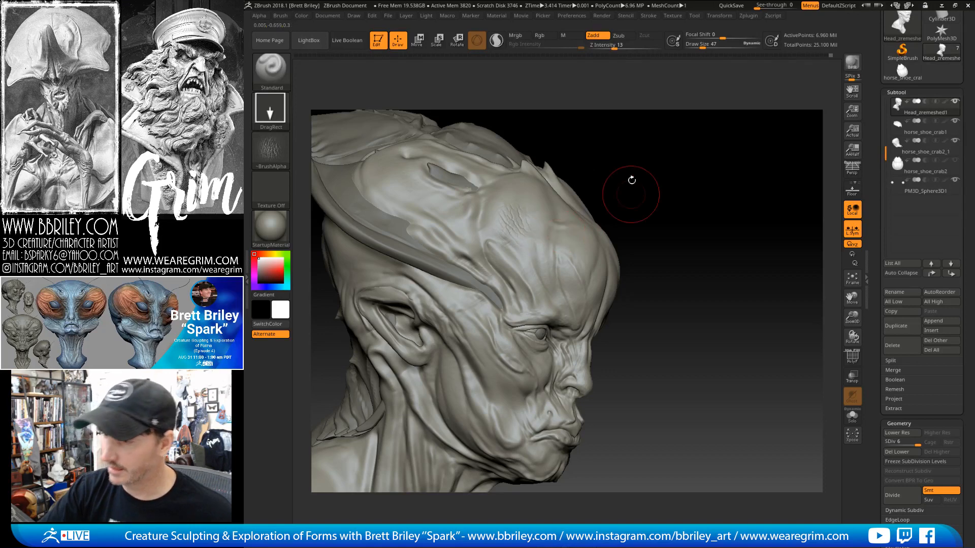
mouse_move(631, 192)
mouse_down()
mouse_move(618, 148)
mouse_move(673, 196)
mouse_up()
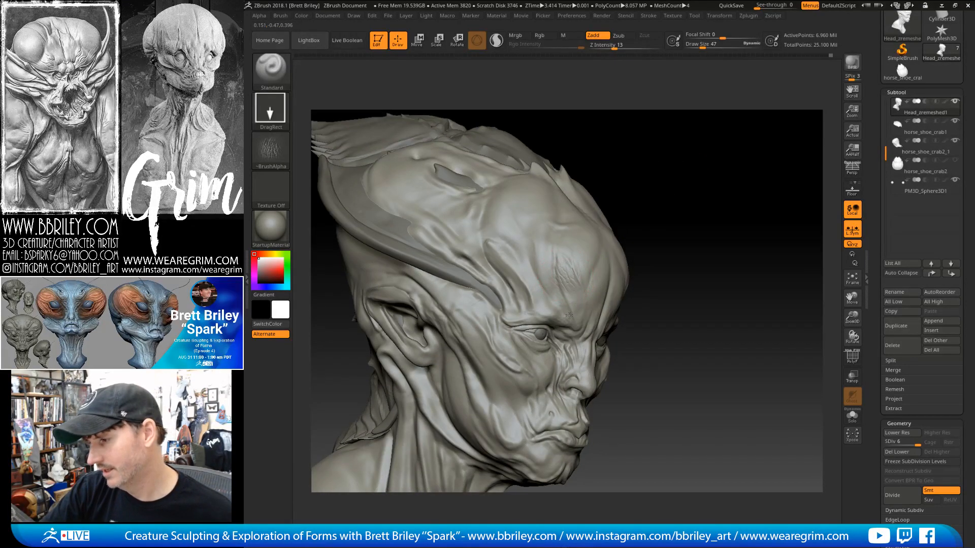
drag(681, 215, 642, 168)
key(ctrl+z)
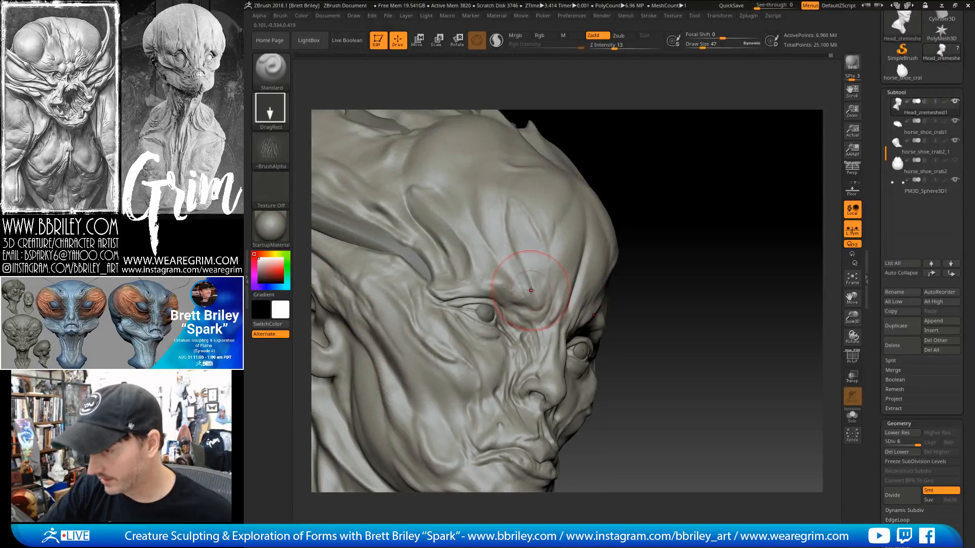
Stamp rhino_02b skin wrinkles onto the brows with the Standard brush at draw size 47.
drag(531, 291, 537, 302)
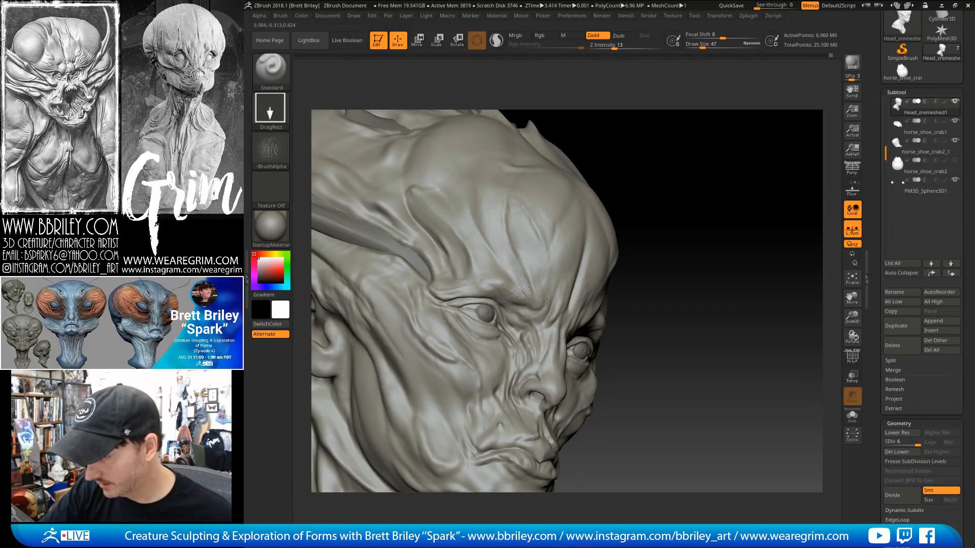
drag(660, 256, 561, 282)
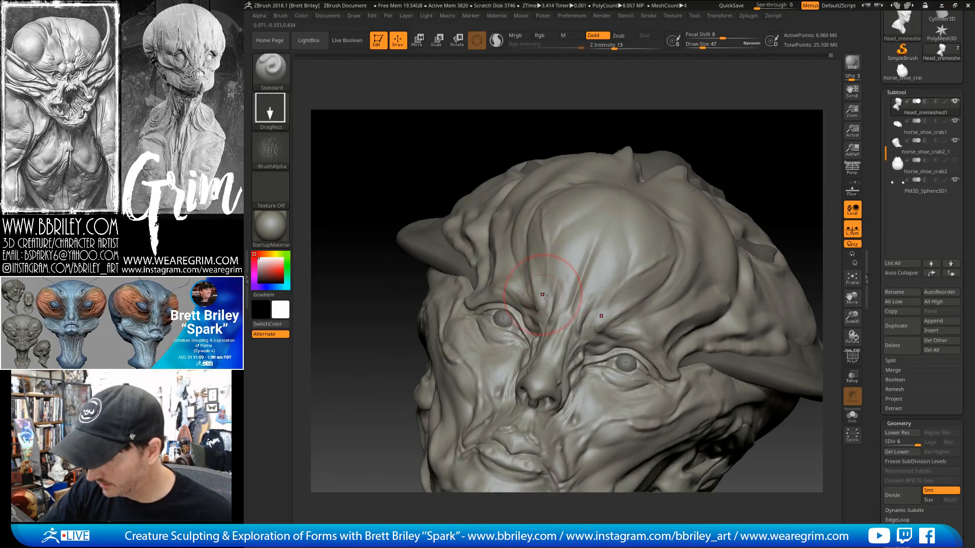
drag(600, 322, 589, 337)
drag(739, 126, 683, 133)
mouse_move(599, 337)
mouse_down()
mouse_move(609, 347)
mouse_move(615, 341)
mouse_move(576, 349)
mouse_move(615, 352)
mouse_up()
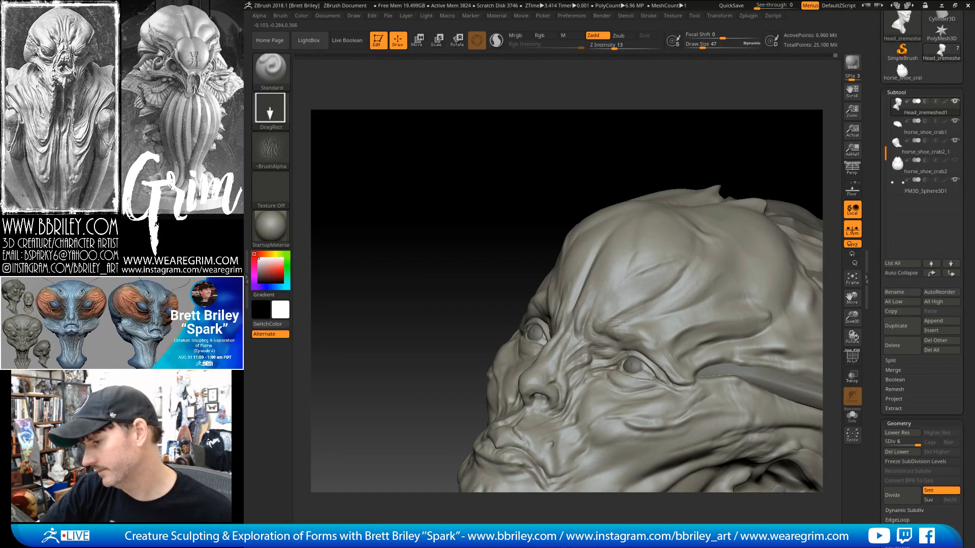
Smooth the stamped wrinkles above the eye so they blend into the brow.
mouse_move(583, 200)
mouse_down()
mouse_move(709, 122)
mouse_move(762, 131)
mouse_up()
mouse_move(566, 279)
shift+mouse_down()
mouse_move(540, 266)
mouse_move(548, 313)
mouse_move(531, 306)
shift+mouse_up()
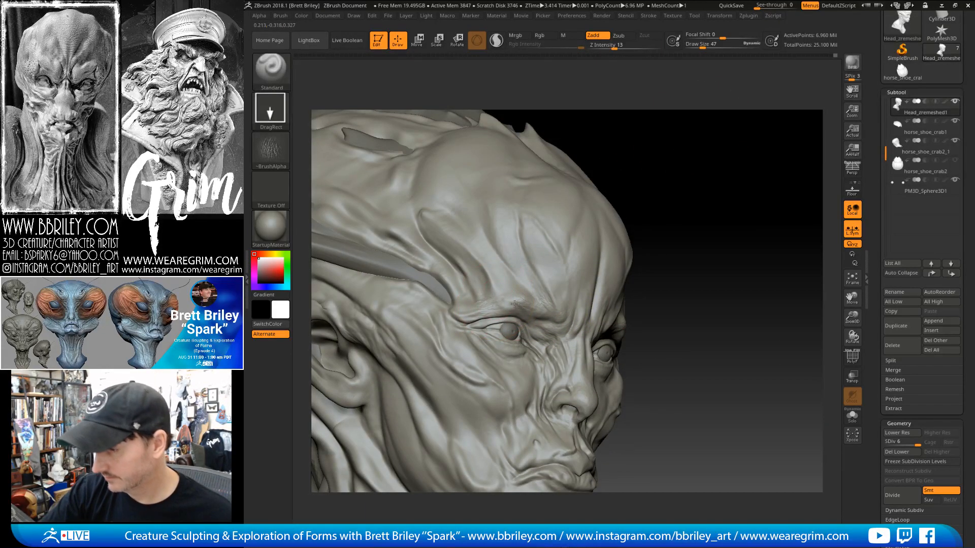
drag(707, 205, 653, 213)
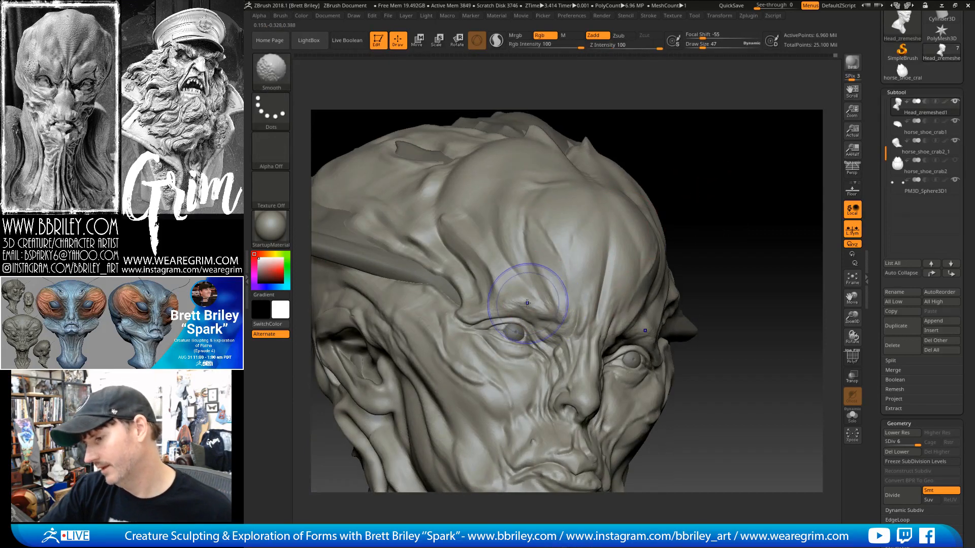
shift+drag(528, 303, 507, 299)
Try stamping a rhino_02b wrinkle patch onto the cheek below the eye.
drag(729, 178, 670, 185)
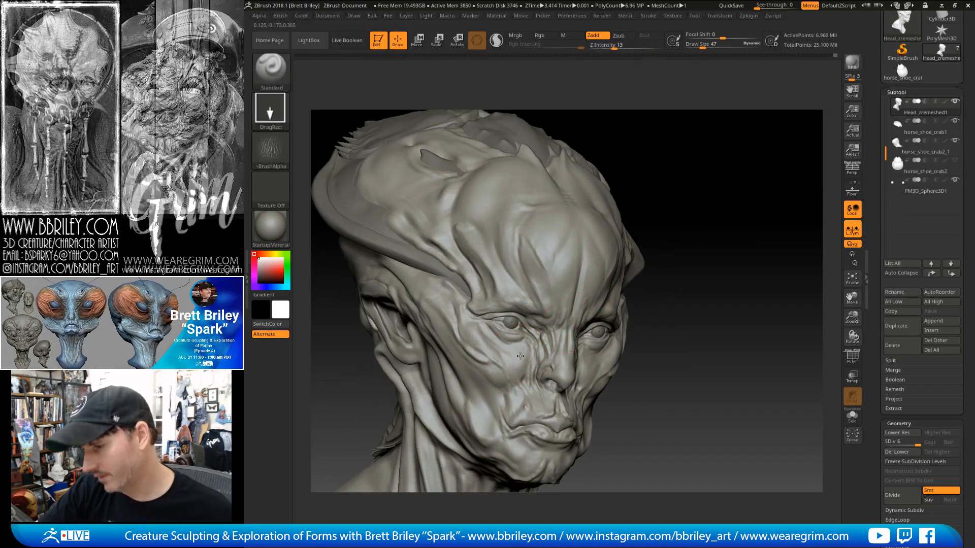
drag(537, 349, 539, 350)
key(ctrl+z)
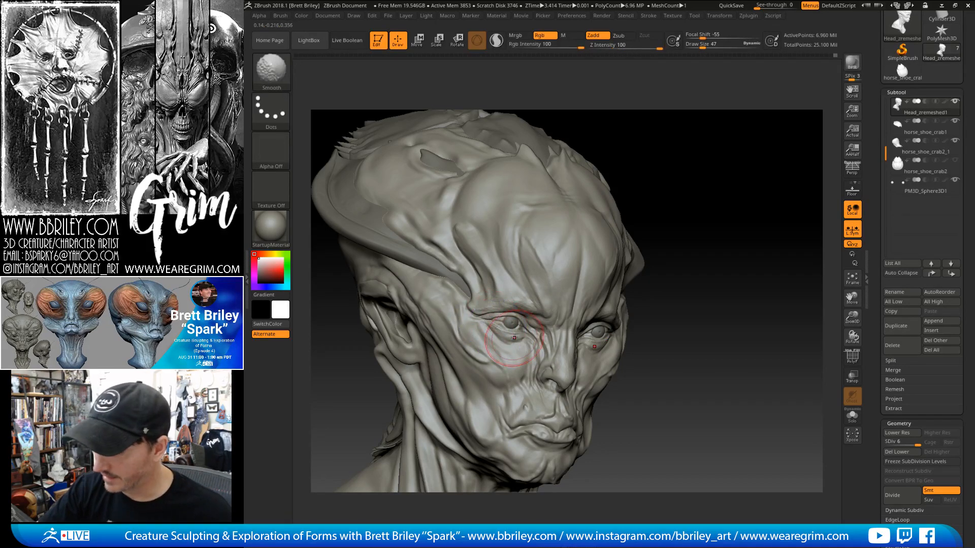
Switch to the skin_pimple alpha and stamp skin bumps across the sides and back of the head.
click(271, 150)
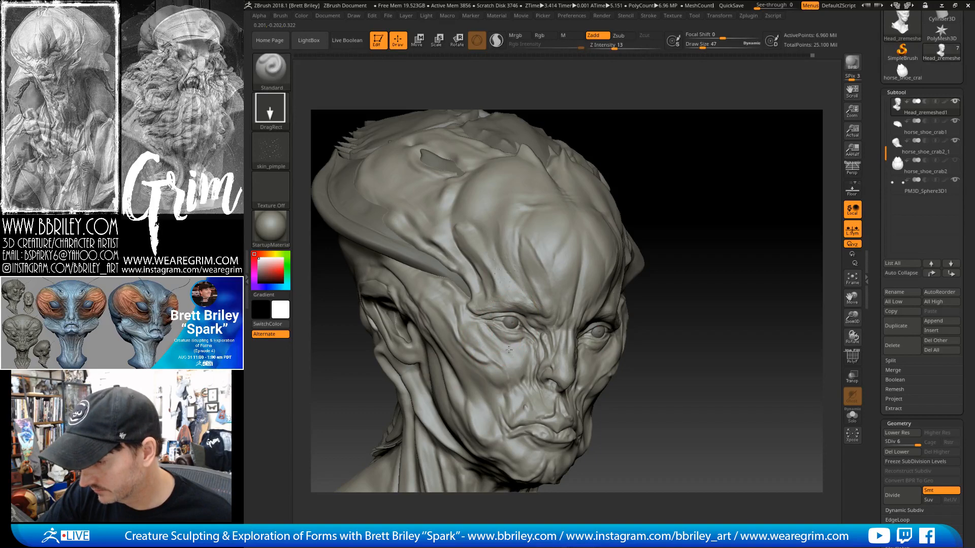
mouse_move(491, 309)
right_down()
mouse_move(500, 348)
mouse_move(474, 343)
right_up()
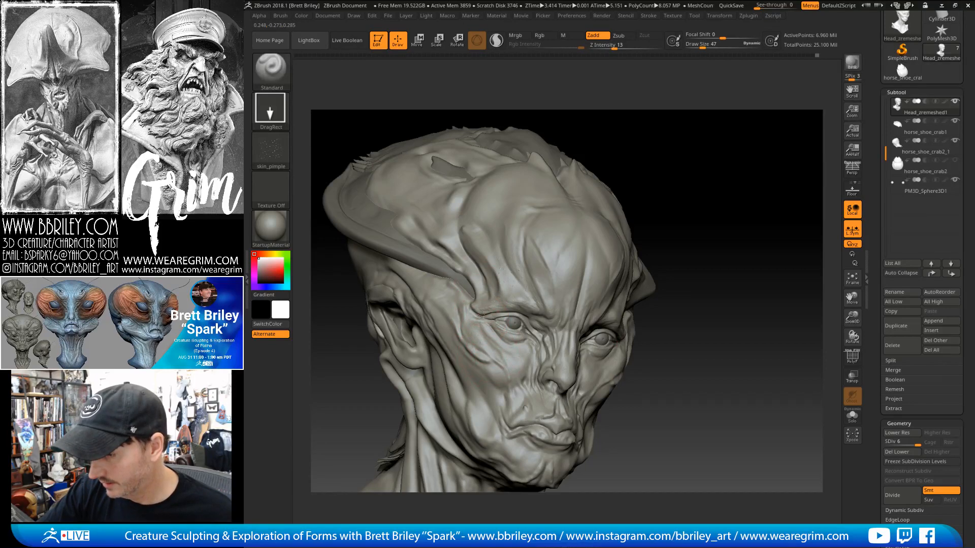
drag(651, 182, 678, 153)
drag(574, 170, 526, 268)
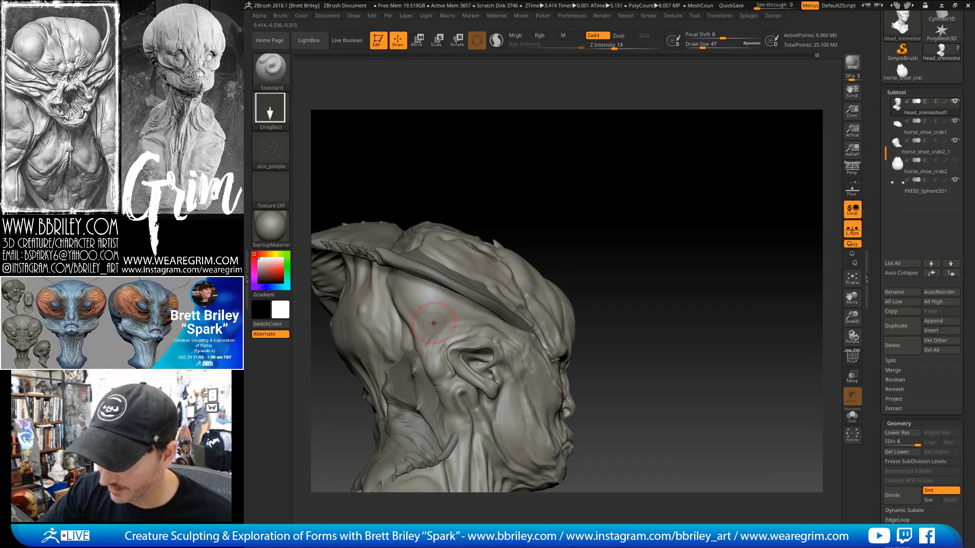
drag(435, 322, 449, 311)
mouse_move(538, 187)
mouse_down()
mouse_move(627, 154)
mouse_move(526, 216)
mouse_up()
drag(441, 280, 457, 289)
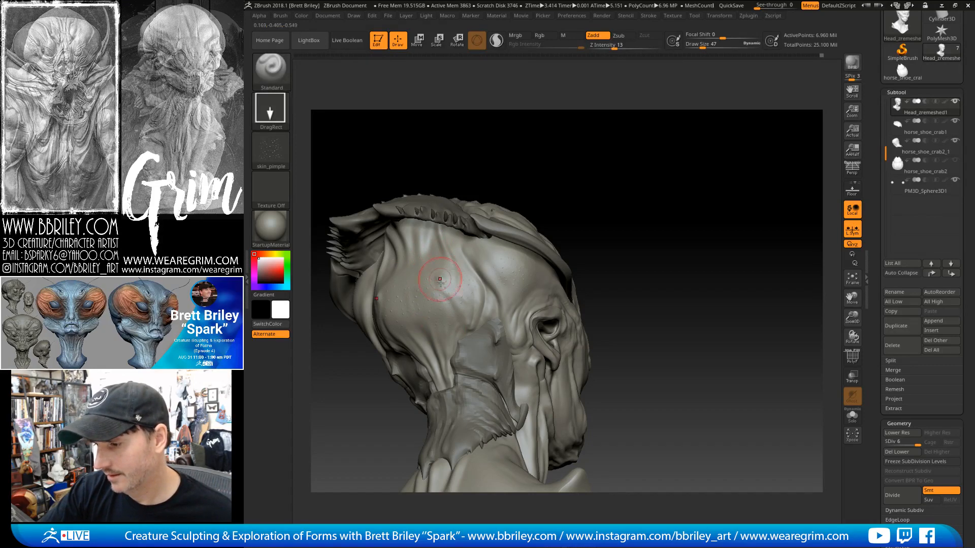
drag(558, 215, 489, 414)
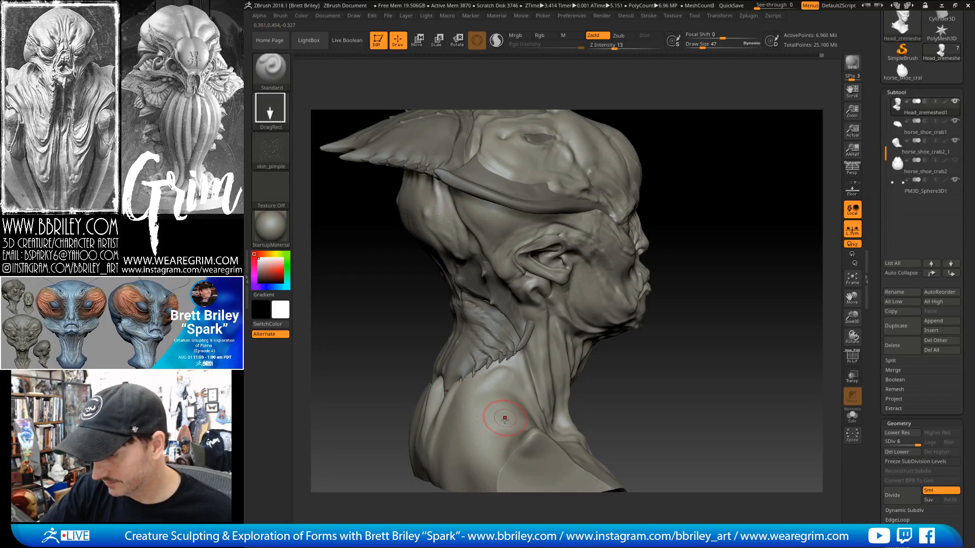
mouse_move(749, 160)
mouse_down()
mouse_move(724, 132)
mouse_move(479, 300)
mouse_up()
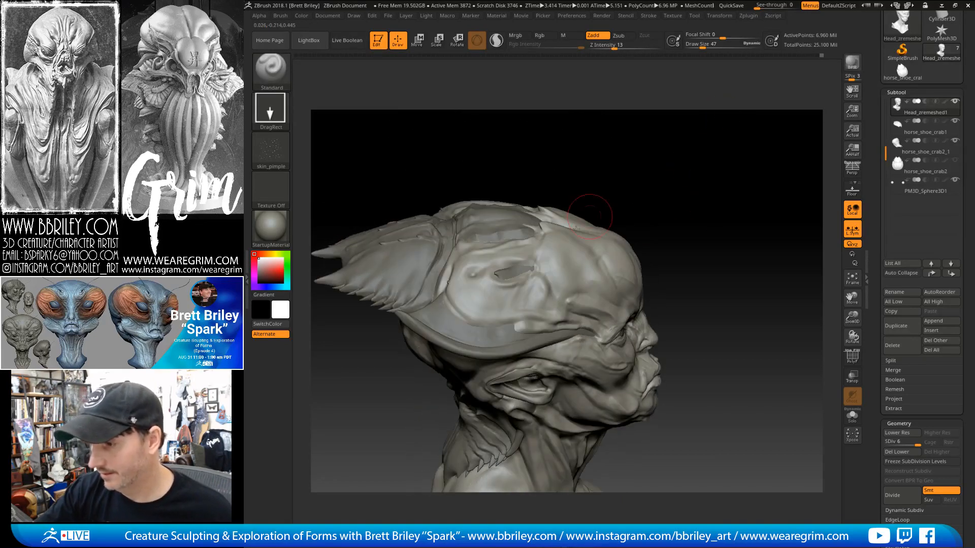
Make the crest subtool active and adjust its inner rim beside the cranium with the Move brush at draw size 32.
alt+click(488, 314)
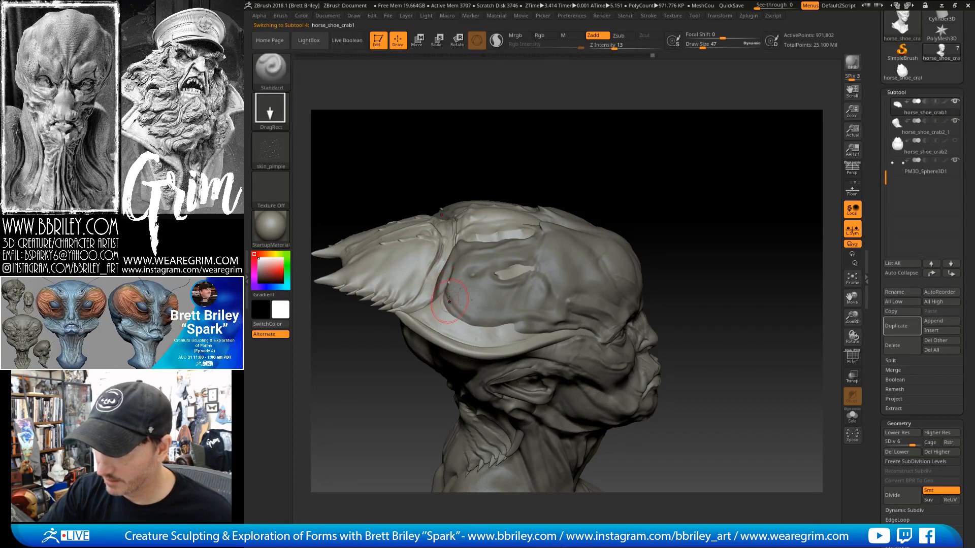
drag(578, 155, 561, 172)
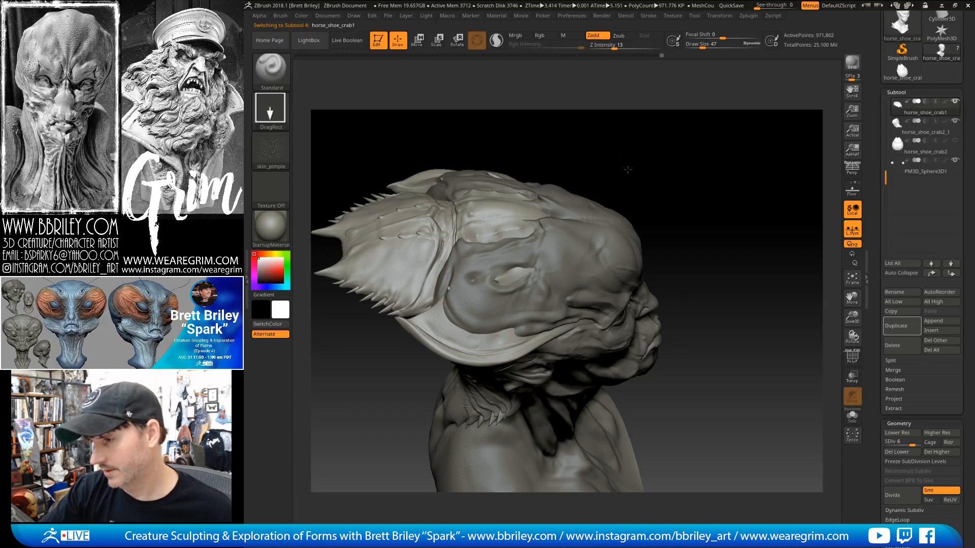
drag(656, 153, 593, 190)
key(b)
key(m)
key(v)
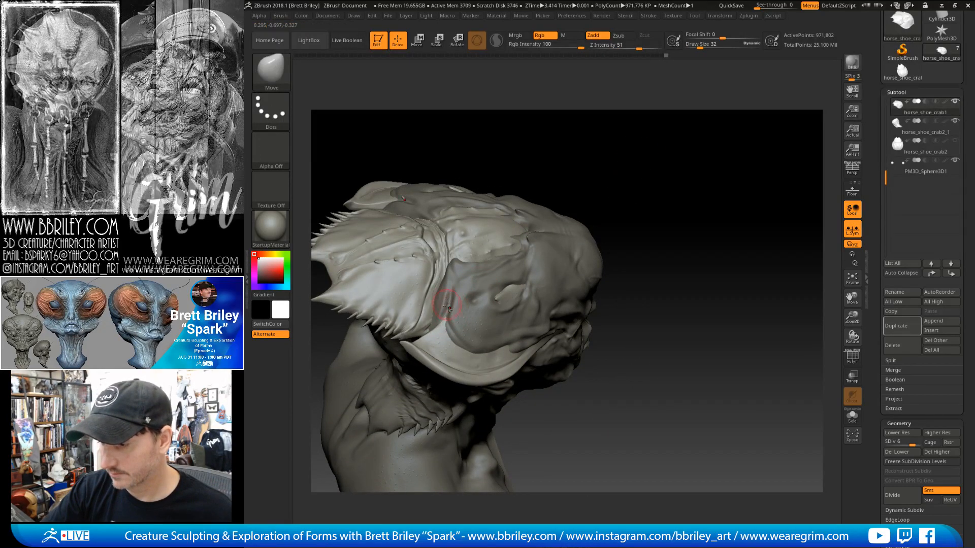
mouse_move(579, 147)
mouse_down()
mouse_move(619, 133)
mouse_move(614, 168)
mouse_move(626, 195)
mouse_move(624, 159)
mouse_move(681, 185)
mouse_move(683, 228)
mouse_up()
Make the head subtool active and work the edge of the cranium's side opening with the Standard brush.
alt+click(570, 292)
key(b)
key(s)
key(t)
key(s)
mouse_move(475, 247)
mouse_down()
mouse_move(465, 247)
mouse_move(503, 264)
mouse_up()
Carve the edge of the cranium's side opening with the DamStandard brush at draw size 20.
key(b)
key(d)
key(s)
key(bracketright)
drag(461, 233, 486, 239)
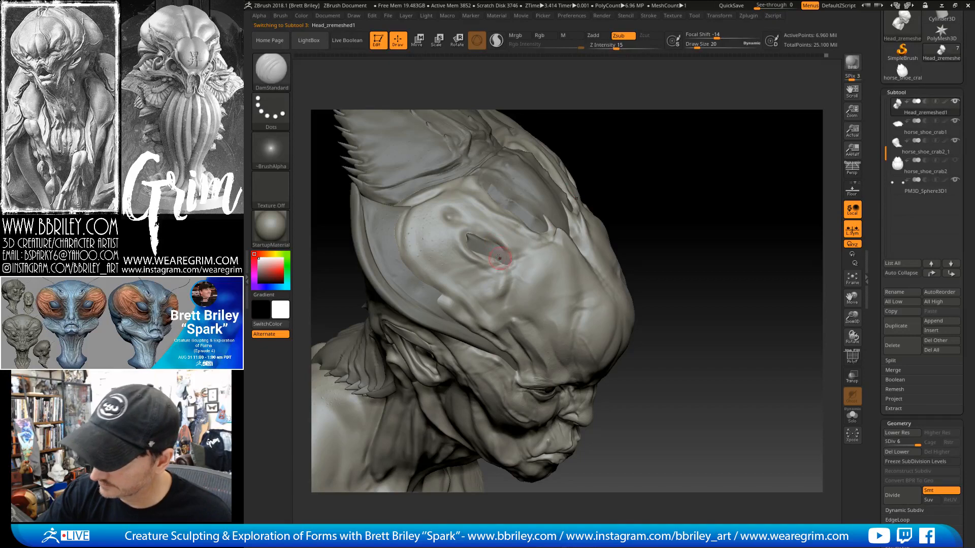
Tighten the front corner of the cranium's side opening with the Pinch brush at draw size 20, and smooth it.
key(b)
key(p)
key(i)
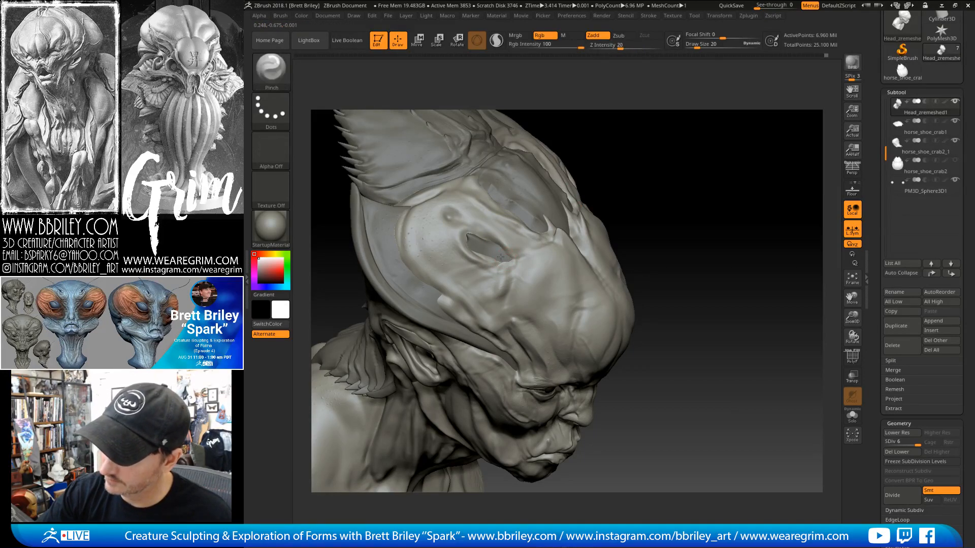
mouse_move(501, 258)
mouse_down()
mouse_move(515, 264)
mouse_move(501, 260)
mouse_up()
shift+drag(502, 260, 507, 252)
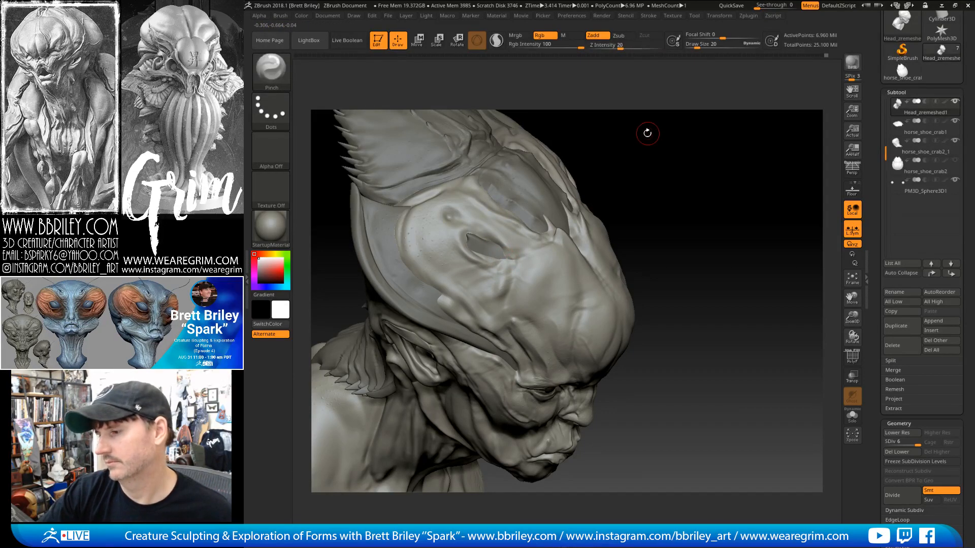
Build up the rim of the cranium's side opening using the Standard brush with a FreeHand stroke, no alpha and draw size 15.
drag(647, 133, 631, 129)
key(b)
key(s)
key(t)
click(270, 109)
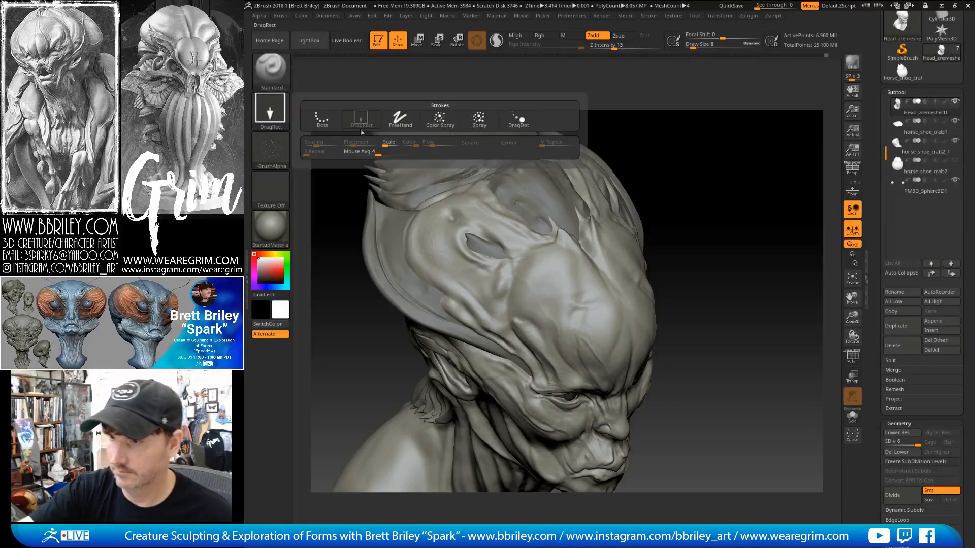
click(394, 121)
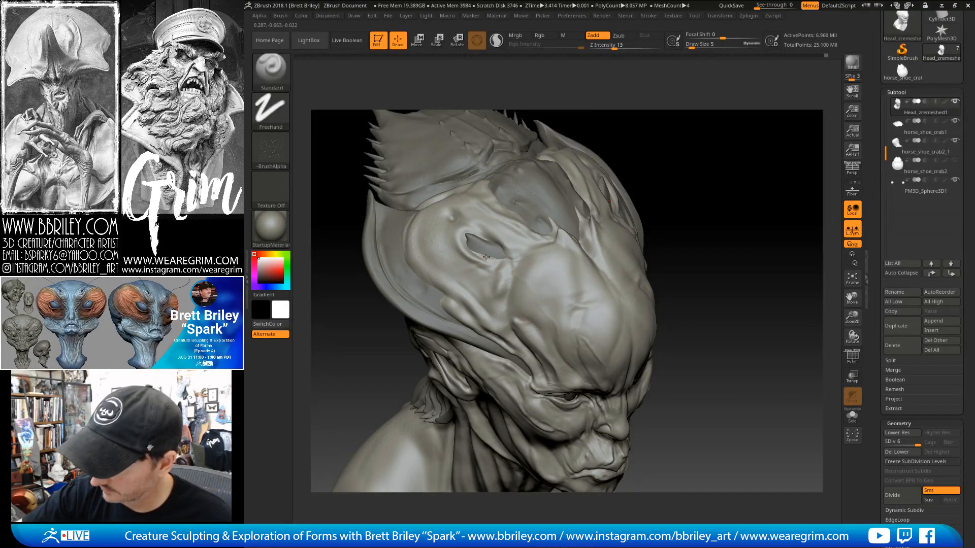
click(280, 152)
click(331, 165)
key(s)
click(466, 252)
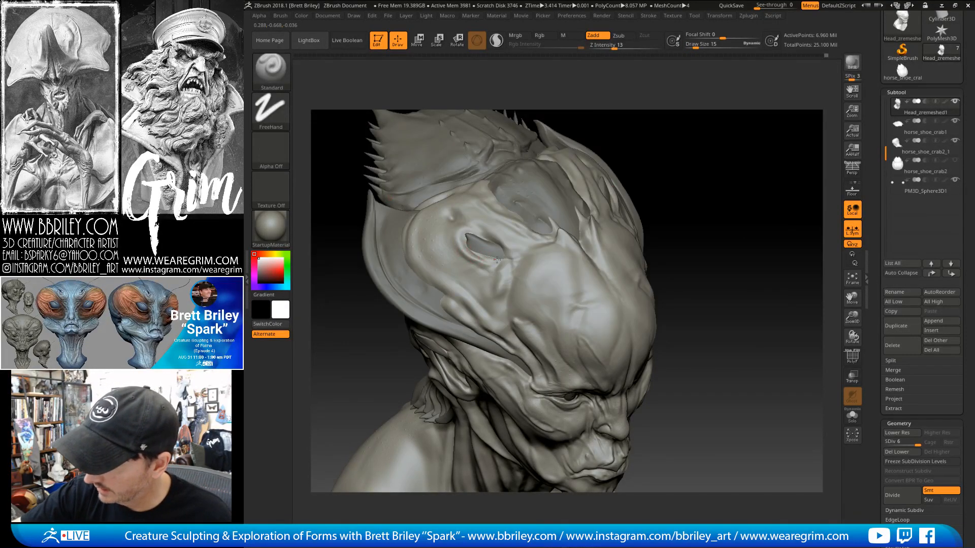
drag(467, 232, 471, 246)
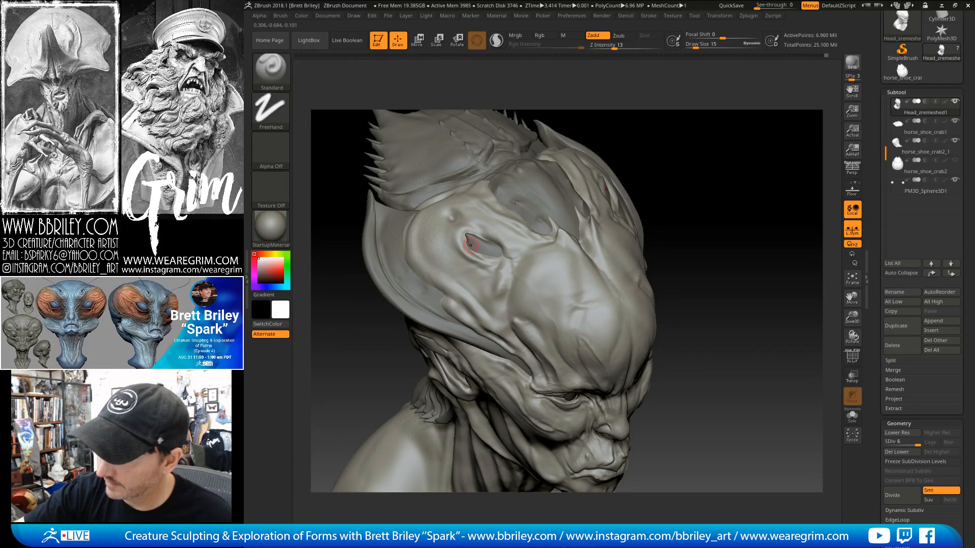
Switch the Standard brush to a DragRect stroke with the Texturestock skin alpha.
drag(704, 188, 695, 136)
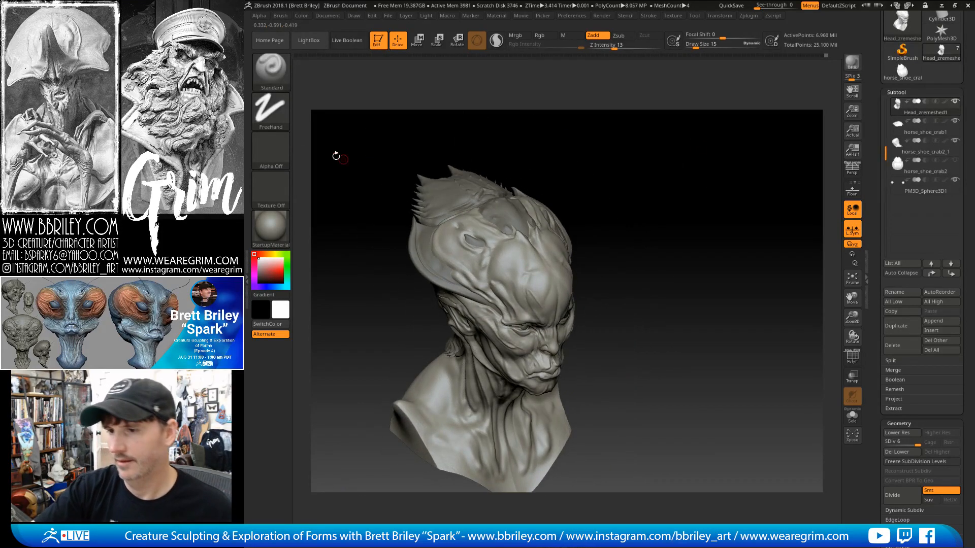
click(272, 115)
click(365, 120)
click(271, 150)
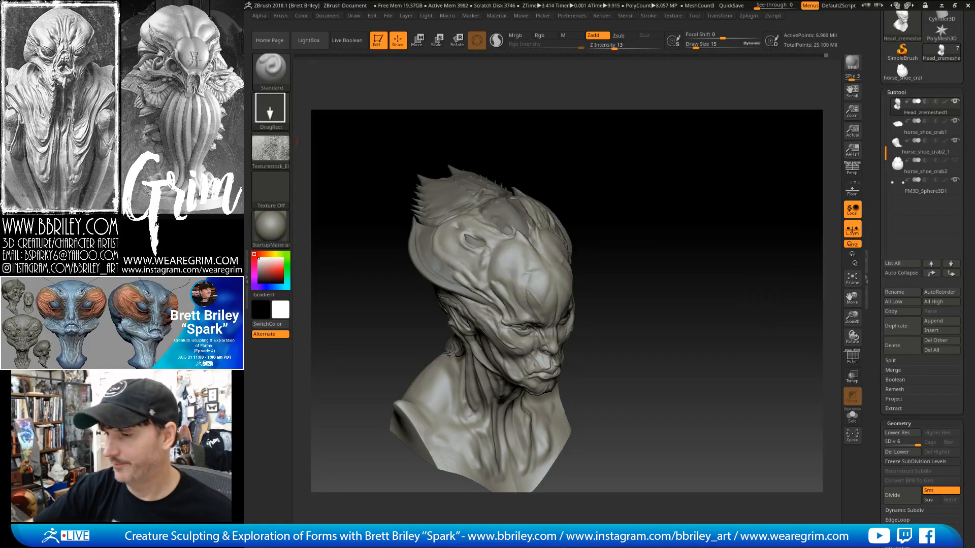
Save the bust tool to disk as a new file.
drag(584, 152, 655, 248)
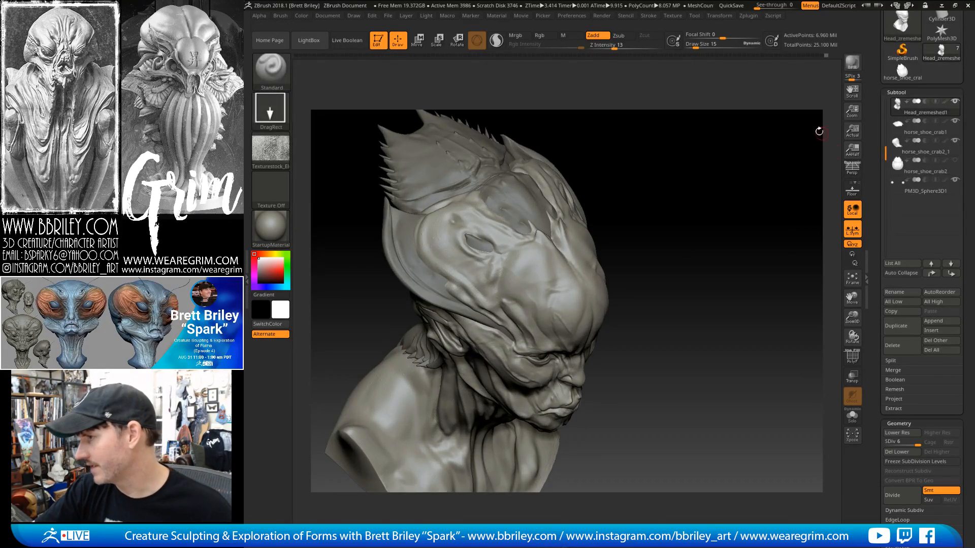
click(694, 15)
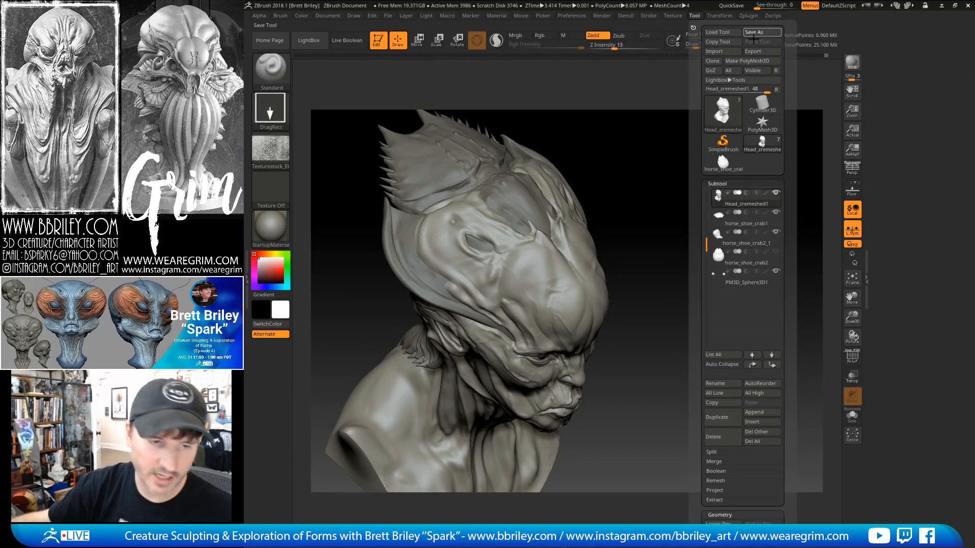
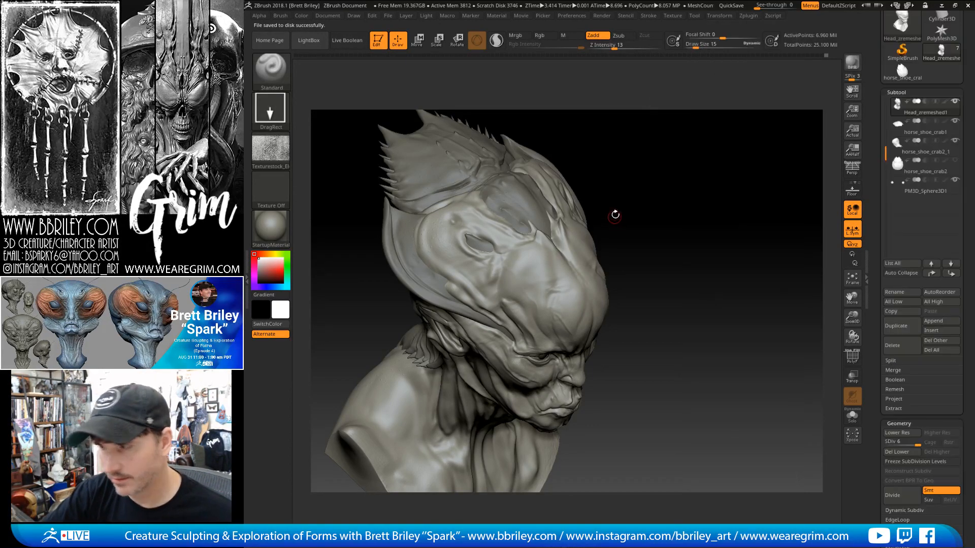
Stamp fine skin texture over the forehead and brow using the ~BrushAlpha alpha at Z Intensity 7.
drag(657, 200, 660, 190)
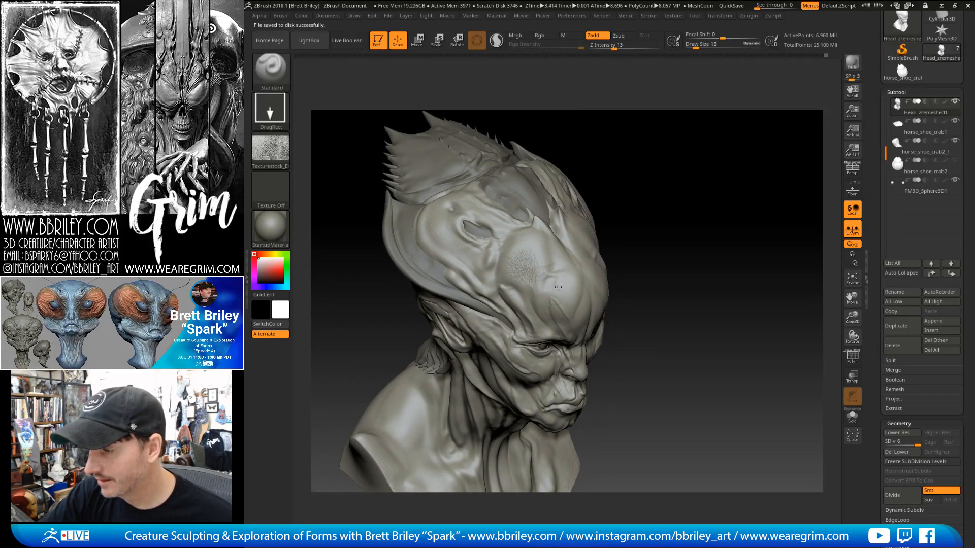
drag(613, 46, 607, 46)
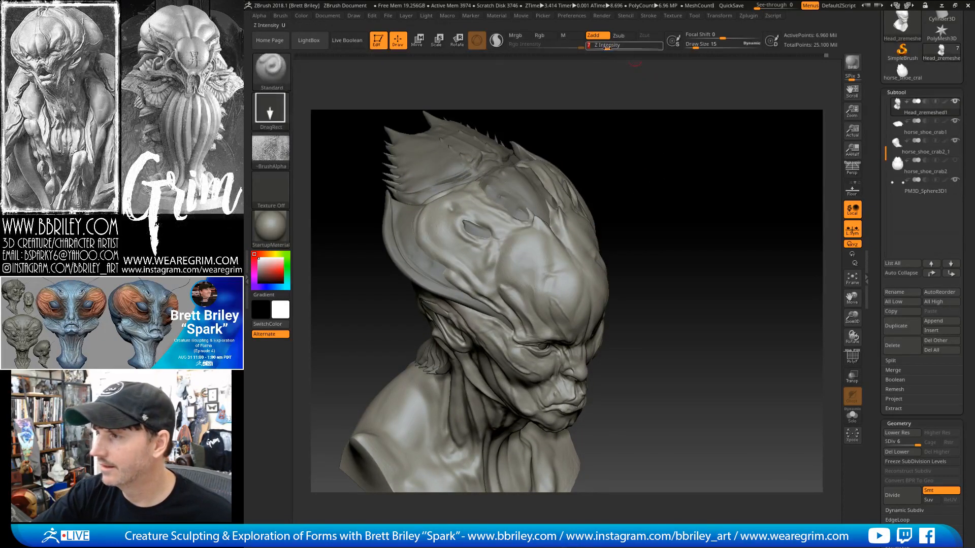
alt+drag(625, 170, 652, 208)
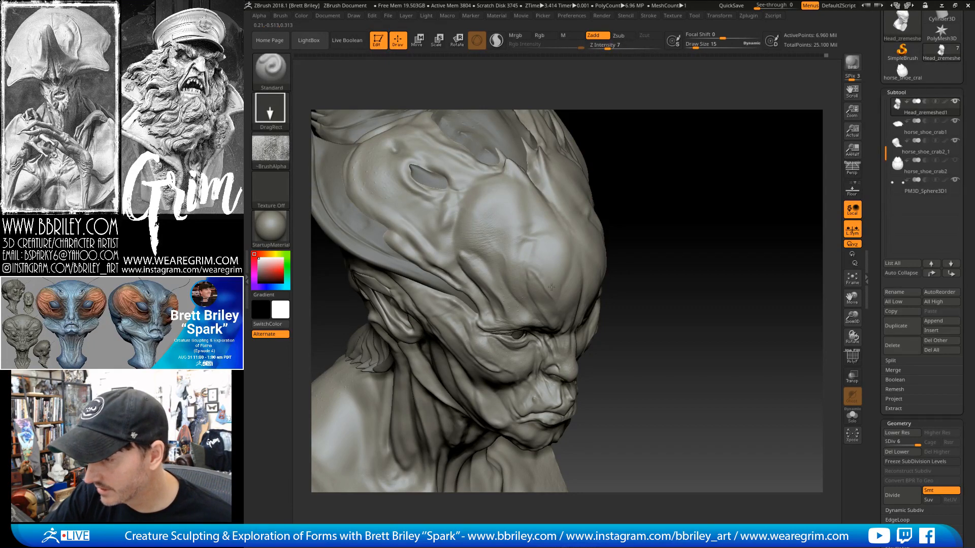
right_drag(553, 290, 556, 326)
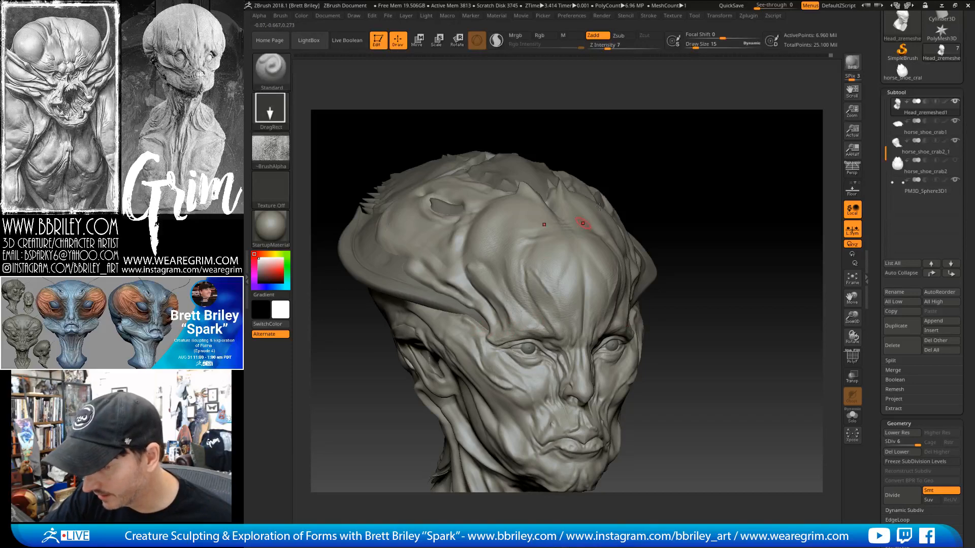
right_drag(583, 223, 517, 327)
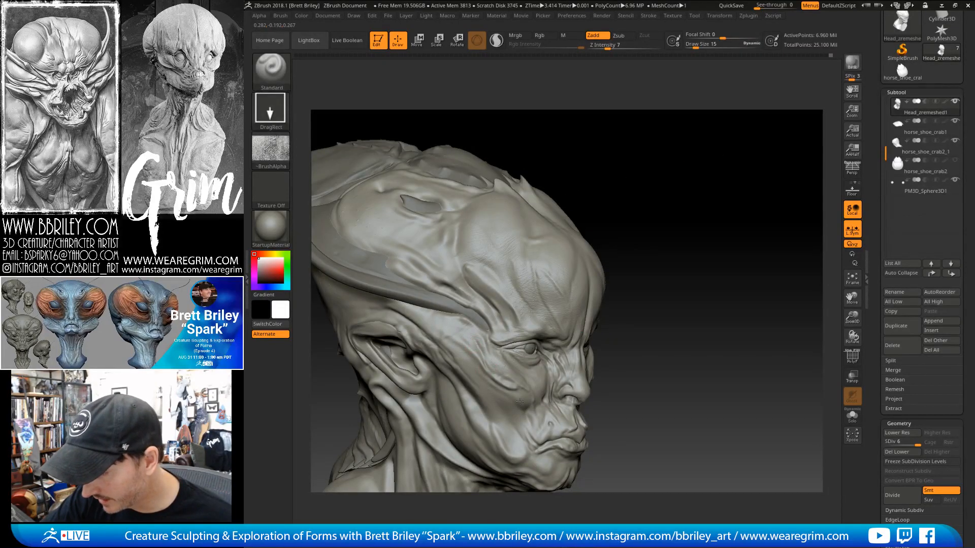
Stamp the same skin texture across the temple, the upper forehead and the cranium around its side opening.
right_drag(528, 411, 427, 302)
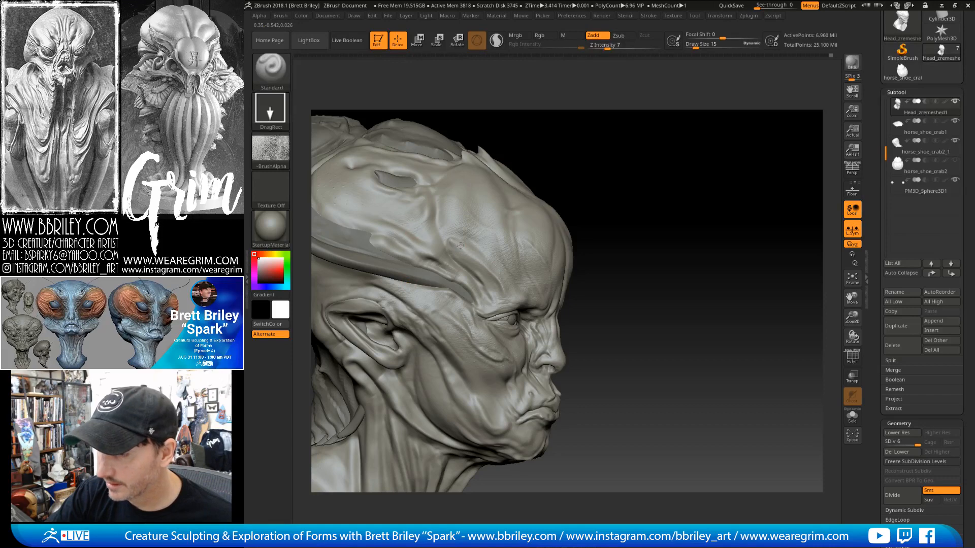
right_drag(460, 246, 571, 205)
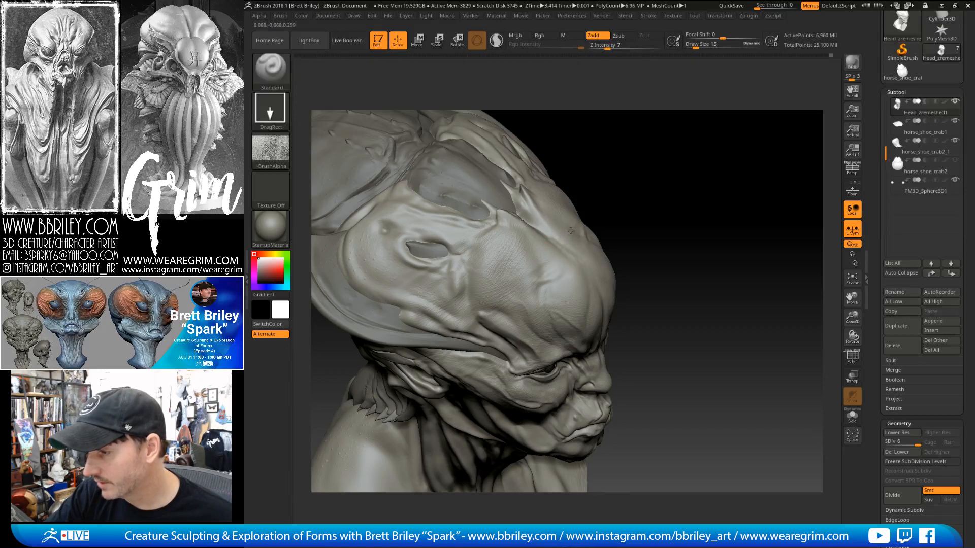
right_drag(614, 191, 579, 263)
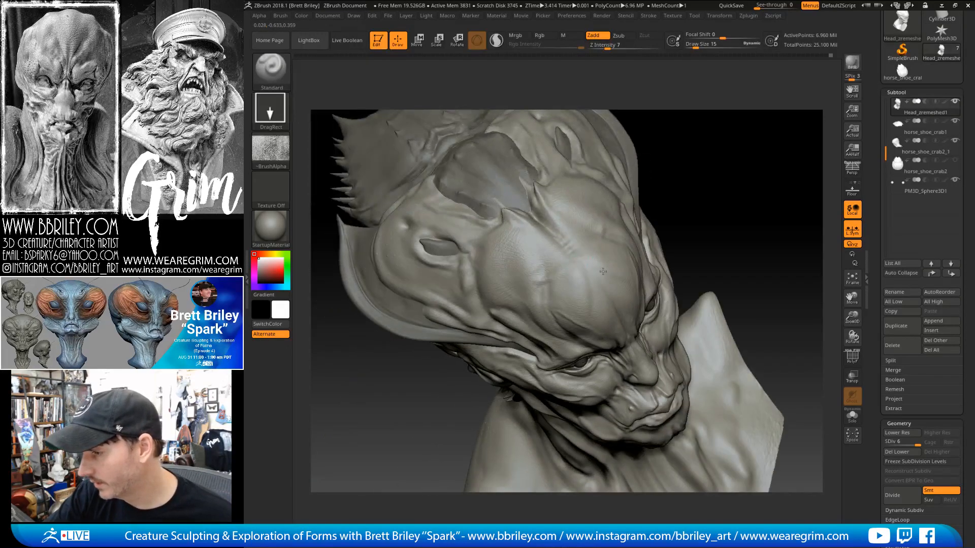
mouse_move(663, 141)
right_down()
mouse_move(636, 152)
mouse_move(588, 148)
right_up()
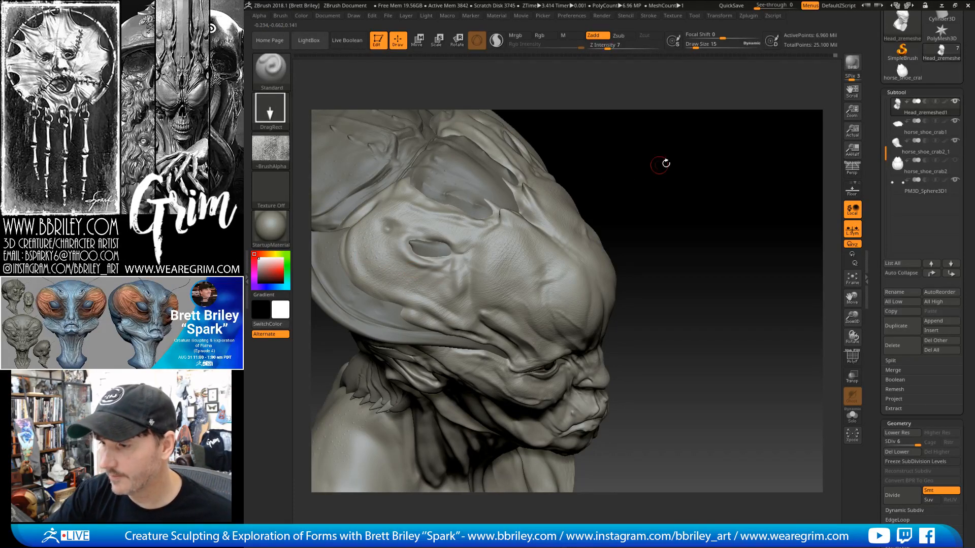
Texture the side of the head behind the crest rim, around the ear, and down the jaw and neck.
drag(663, 163, 463, 275)
mouse_move(669, 210)
alt+mouse_down()
mouse_move(662, 169)
mouse_move(644, 147)
mouse_move(629, 158)
alt+mouse_up()
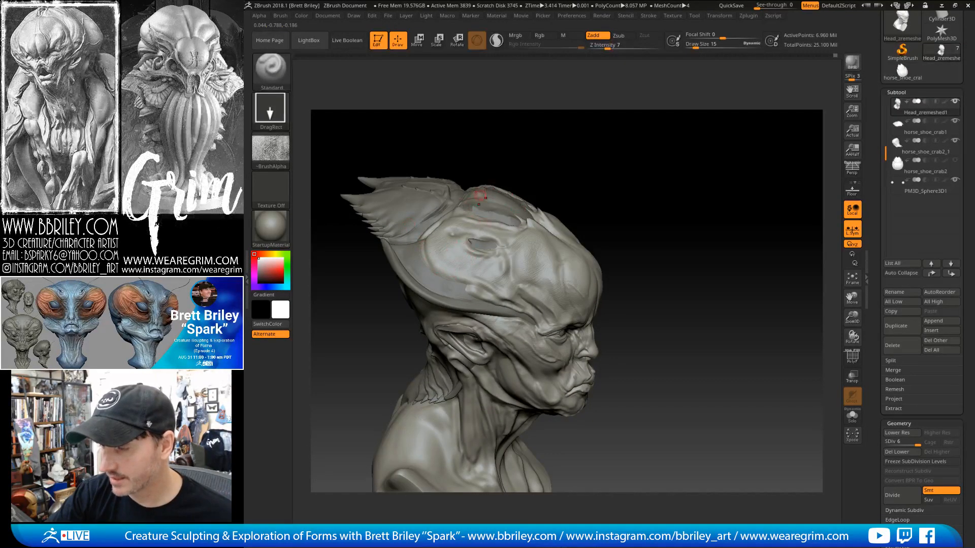
drag(494, 172, 474, 237)
drag(593, 148, 431, 288)
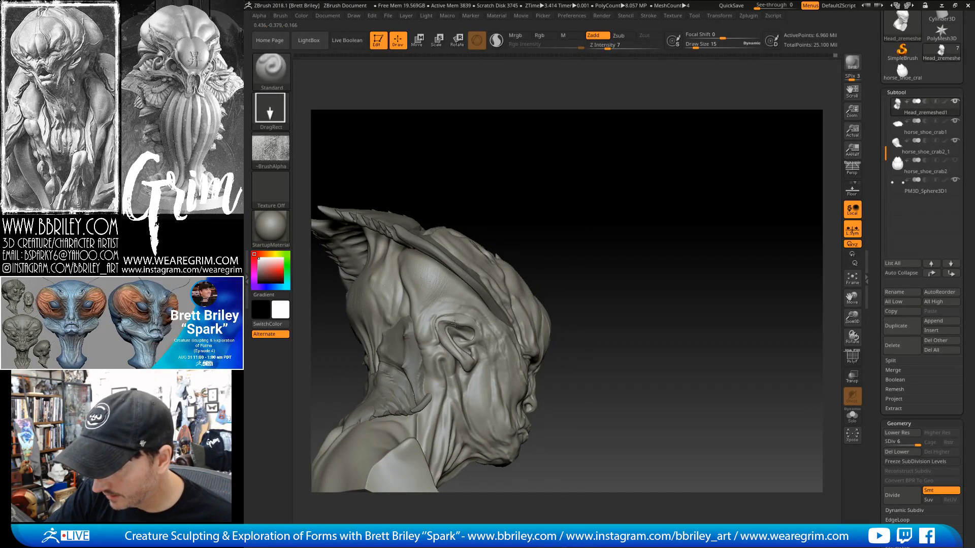
mouse_move(533, 231)
mouse_down()
mouse_move(549, 201)
mouse_move(481, 314)
mouse_up()
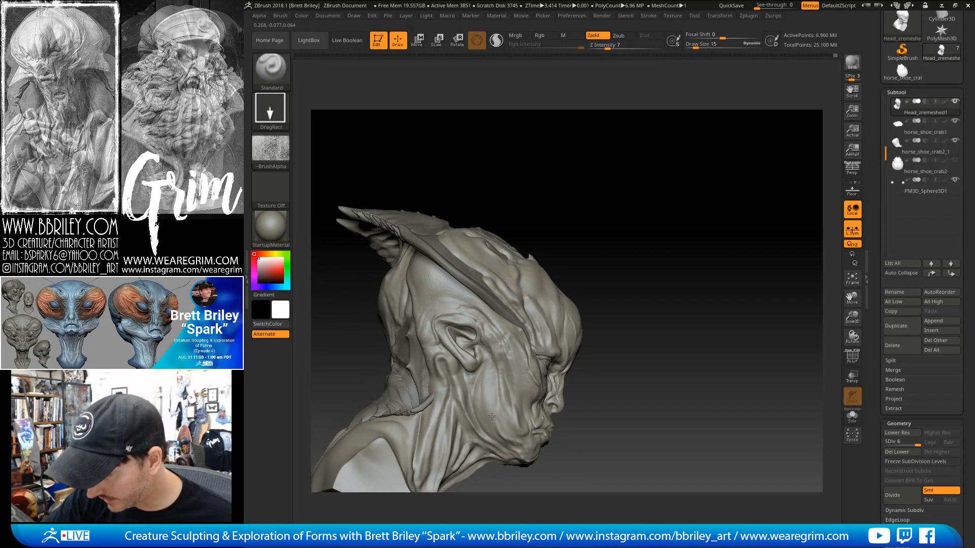
drag(642, 265, 569, 239)
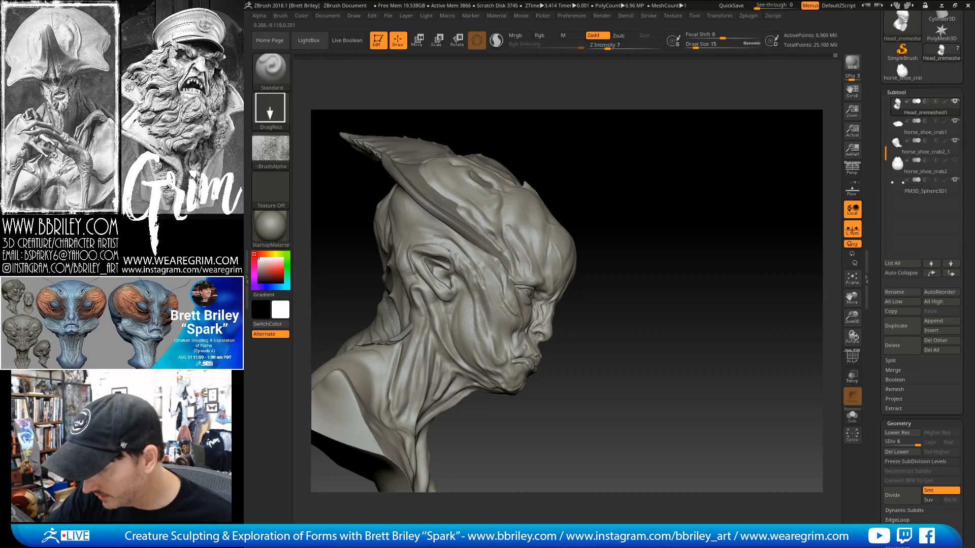
drag(617, 158, 551, 178)
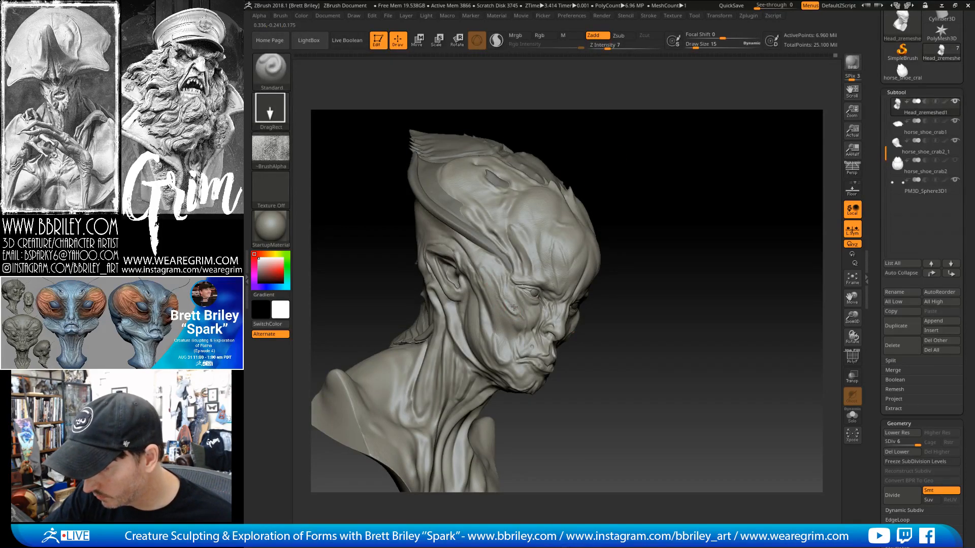
drag(575, 365, 463, 294)
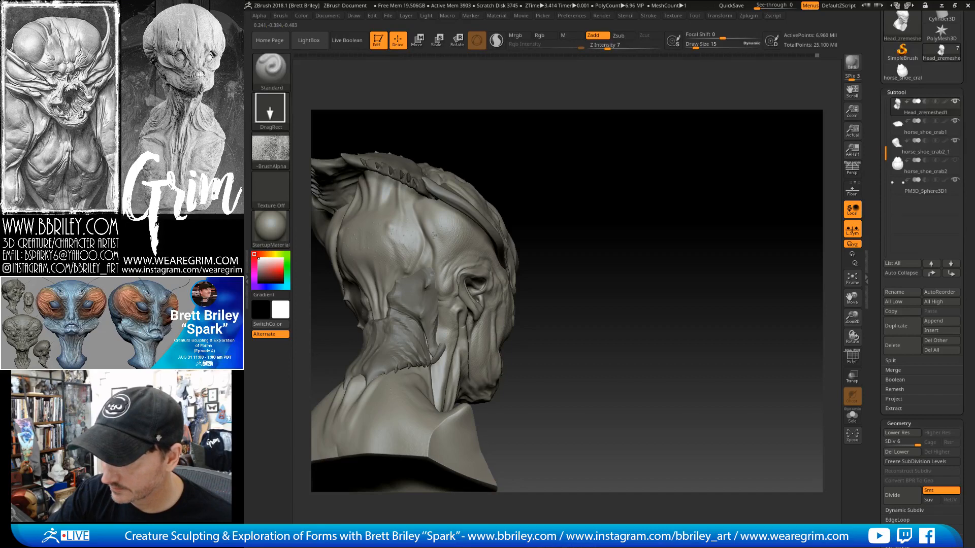
Stamp skin texture over the back of the skull, the nape, the upper back and the shoulders.
alt+drag(537, 112, 624, 162)
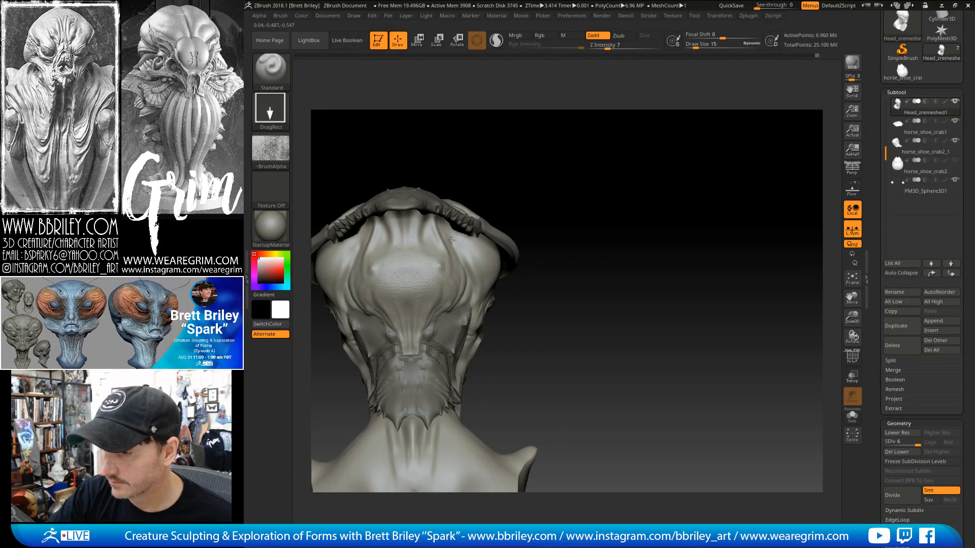
right_drag(448, 226, 445, 339)
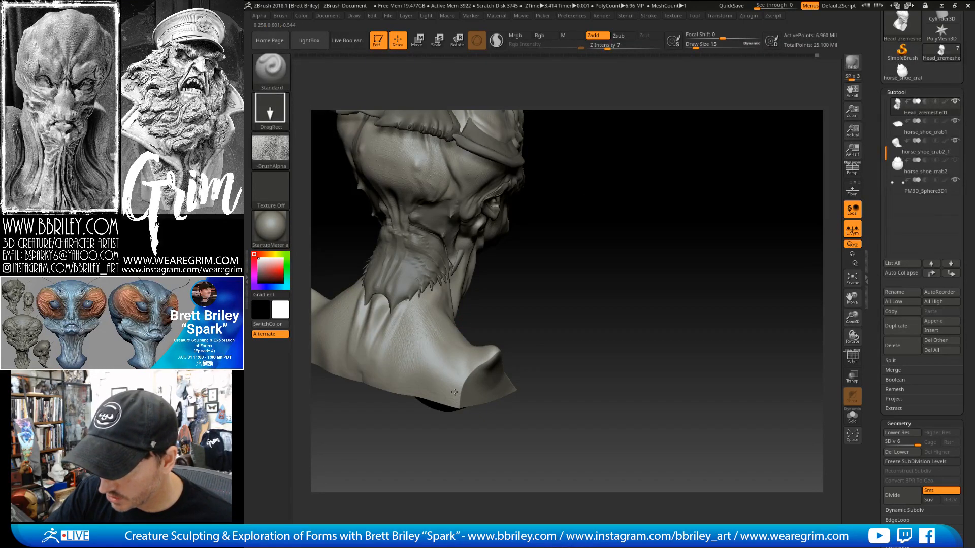
right_drag(538, 338, 528, 326)
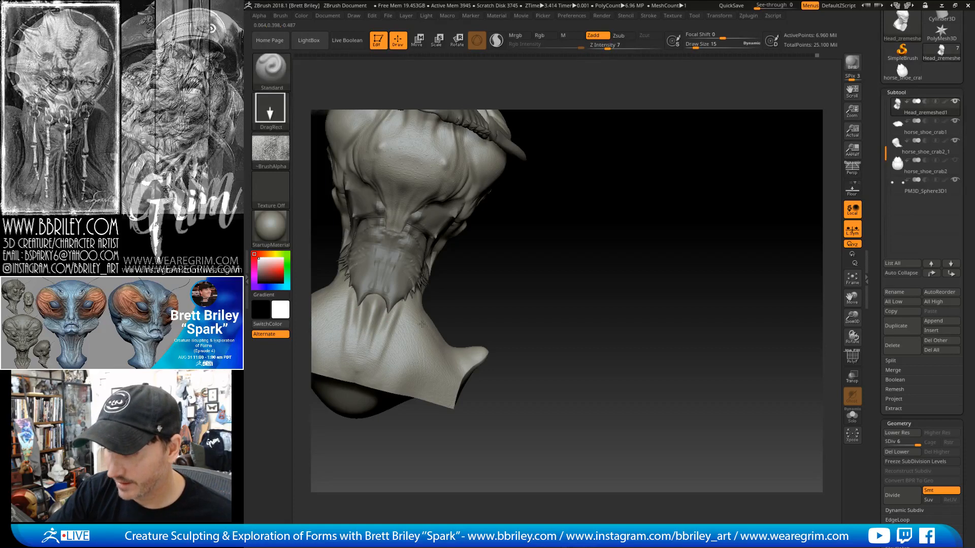
right_drag(387, 319, 482, 314)
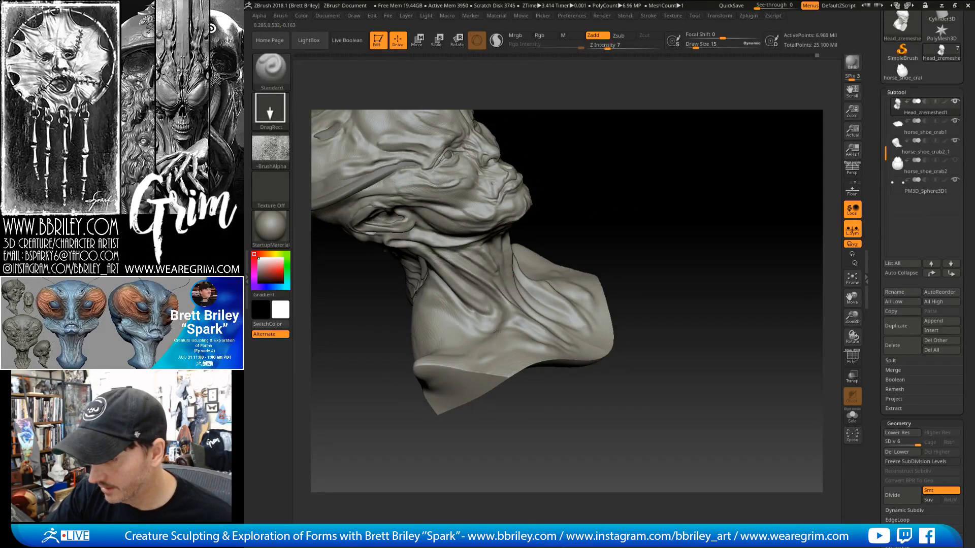
right_drag(535, 287, 518, 336)
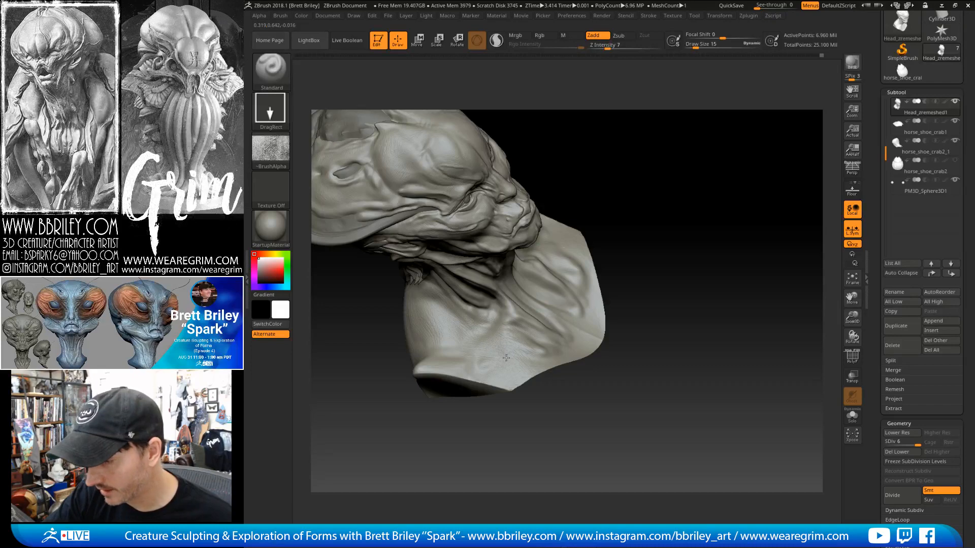
Continue the skin texture across the chest, the collarbone area and the front and side folds of the neck.
drag(595, 237, 544, 344)
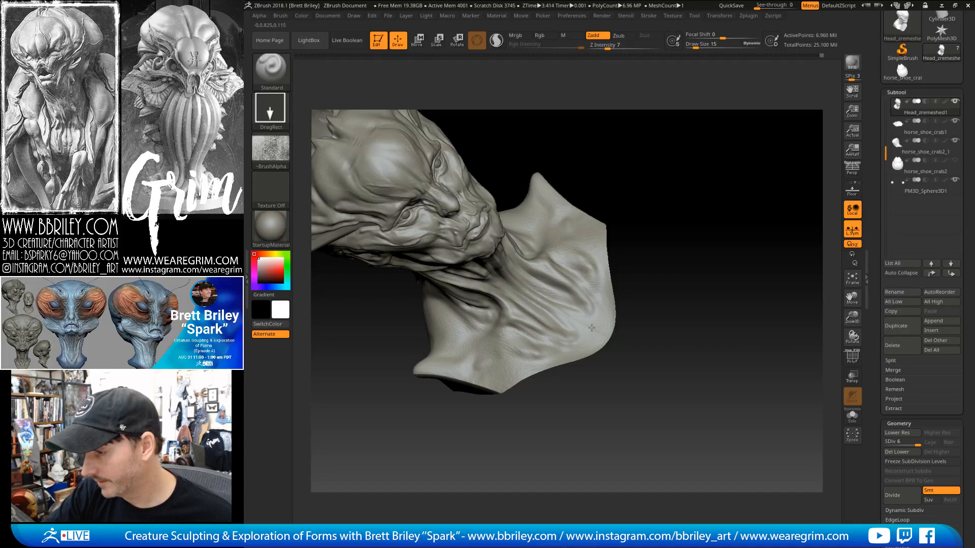
drag(637, 193, 571, 214)
drag(632, 224, 515, 246)
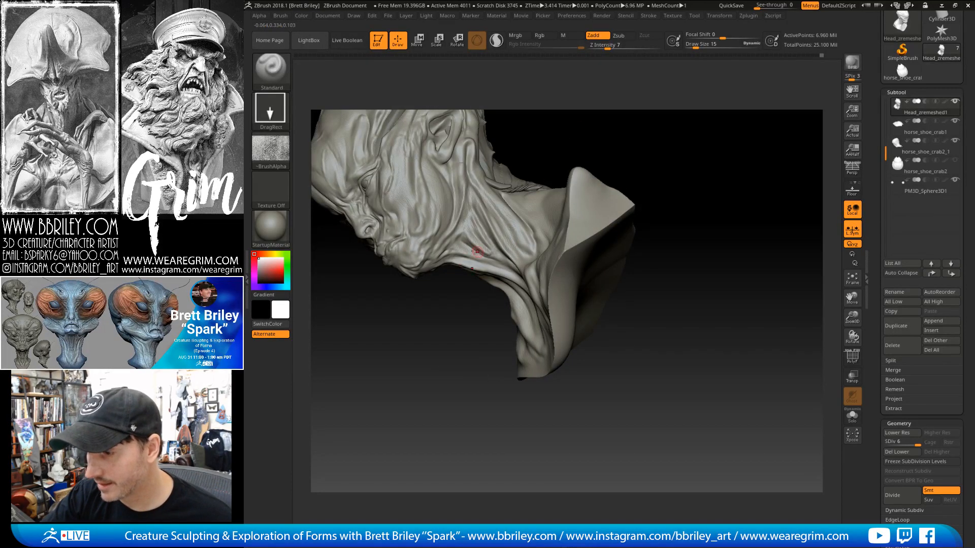
mouse_move(538, 148)
mouse_down()
mouse_move(598, 103)
mouse_move(629, 249)
mouse_up()
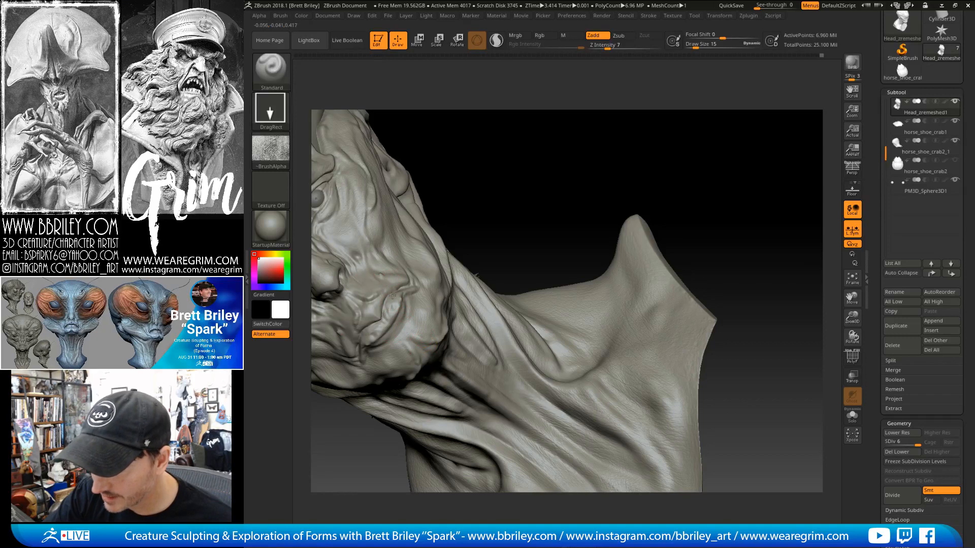
mouse_move(432, 199)
mouse_down()
mouse_move(506, 203)
mouse_move(520, 254)
mouse_up()
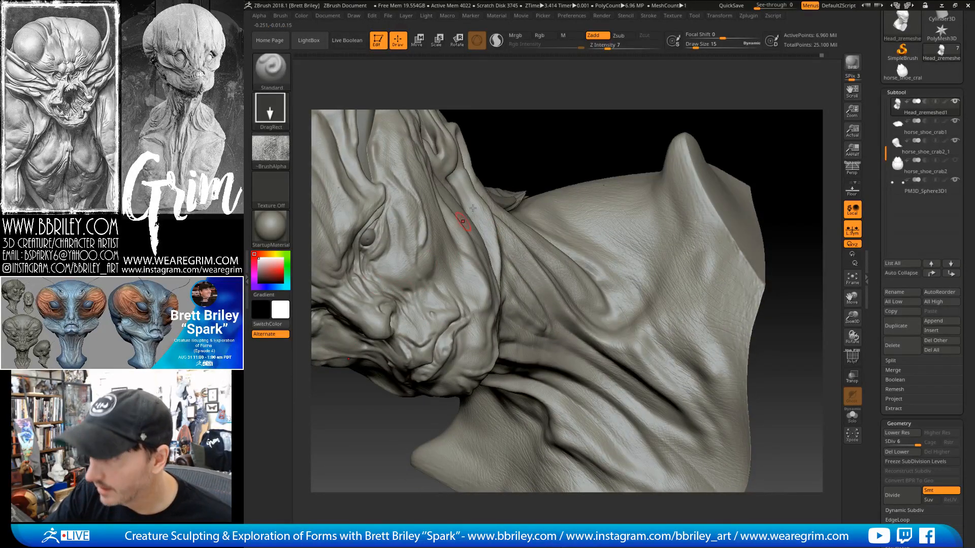
Try stamping the skin texture on the cheek at Z Intensity 24, and undo the stamp.
click(623, 48)
drag(423, 311, 455, 324)
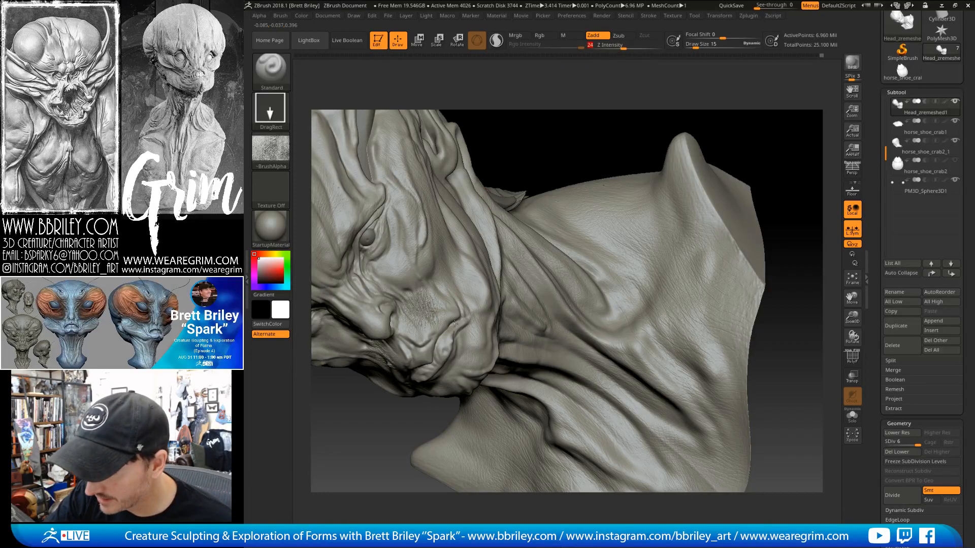
mouse_move(507, 123)
mouse_down()
mouse_move(533, 135)
mouse_move(509, 152)
mouse_up()
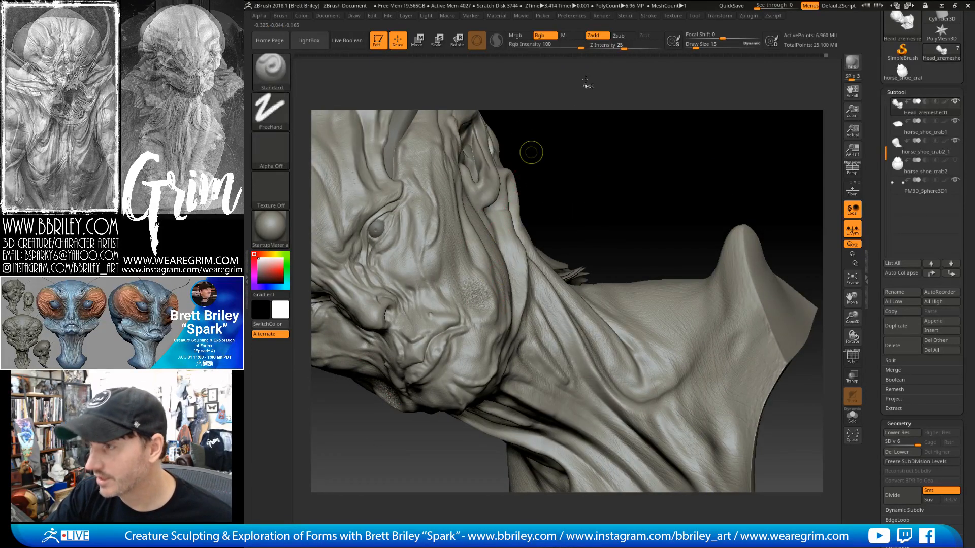
key(ctrl+z)
Set the brush's Z Intensity to 11 and import the pores alpha image for detailing the face.
drag(619, 47, 613, 48)
drag(579, 172, 561, 189)
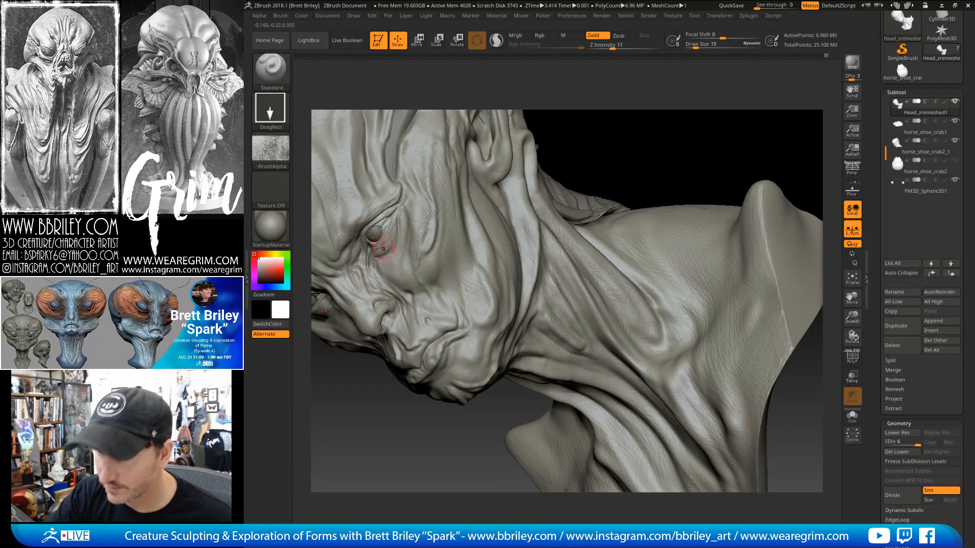
click(284, 152)
click(287, 155)
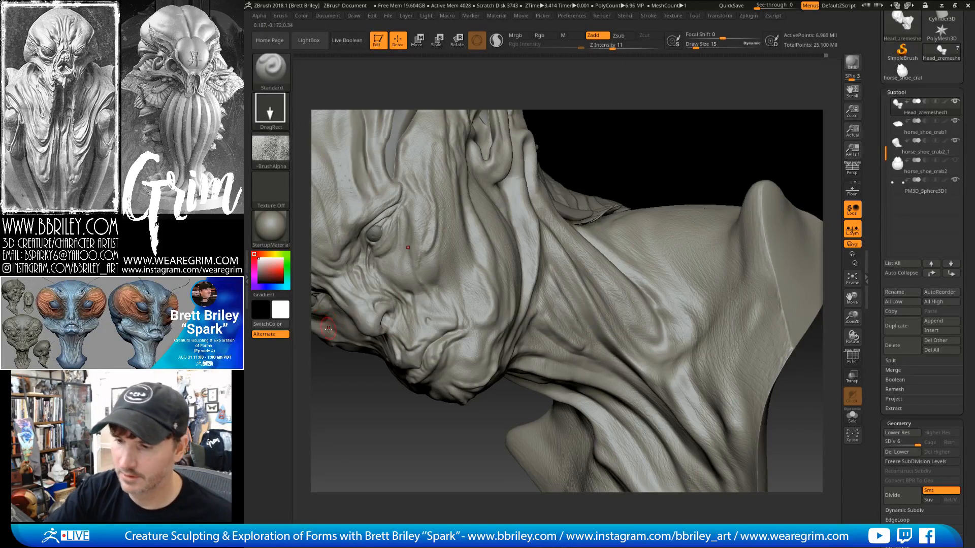
click(284, 153)
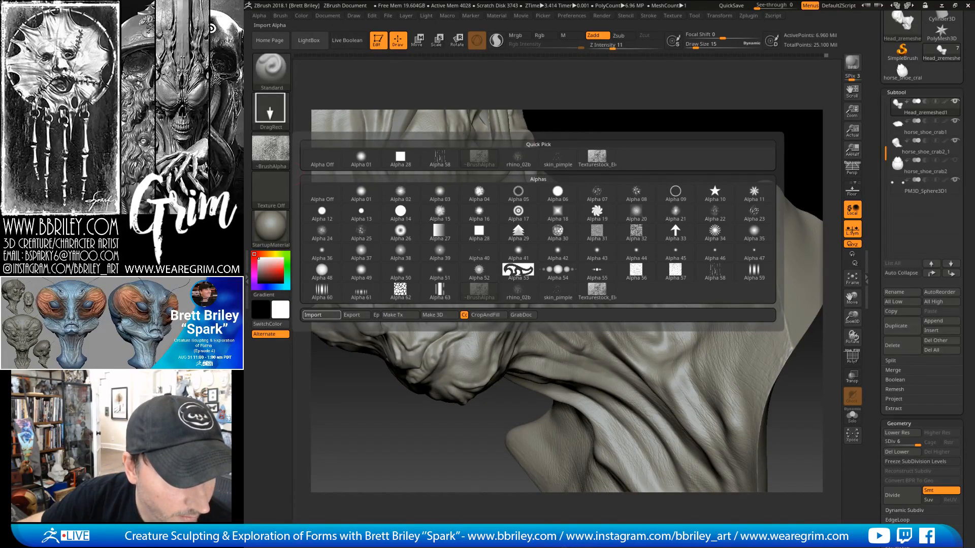
double_click(540, 345)
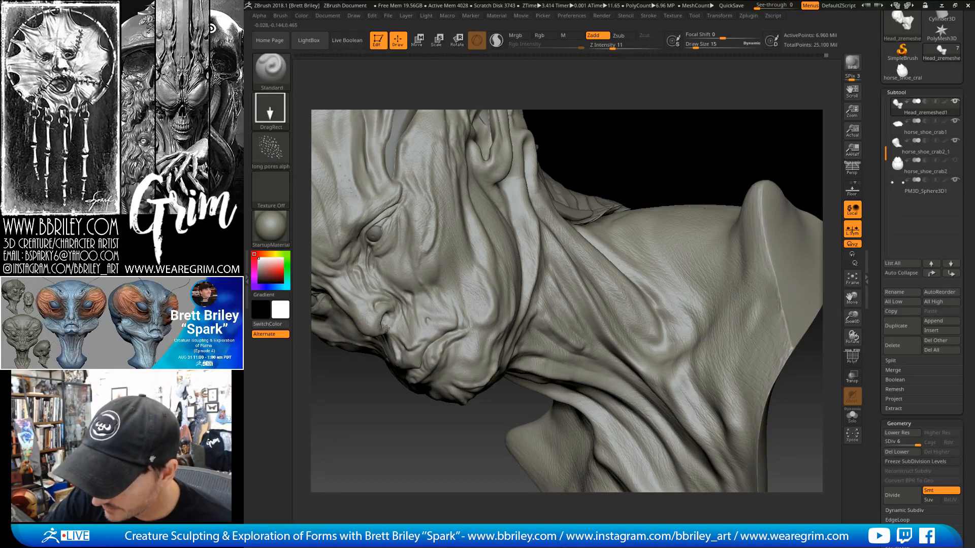
Stamp the pores alpha over the nose, the cheek and the area around the eyes and mouth.
drag(567, 151, 671, 127)
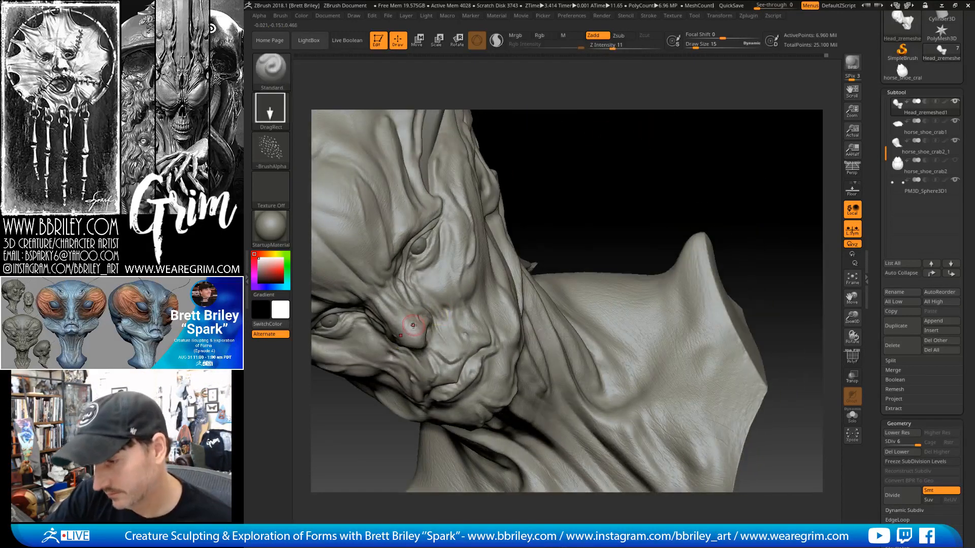
drag(597, 135, 501, 251)
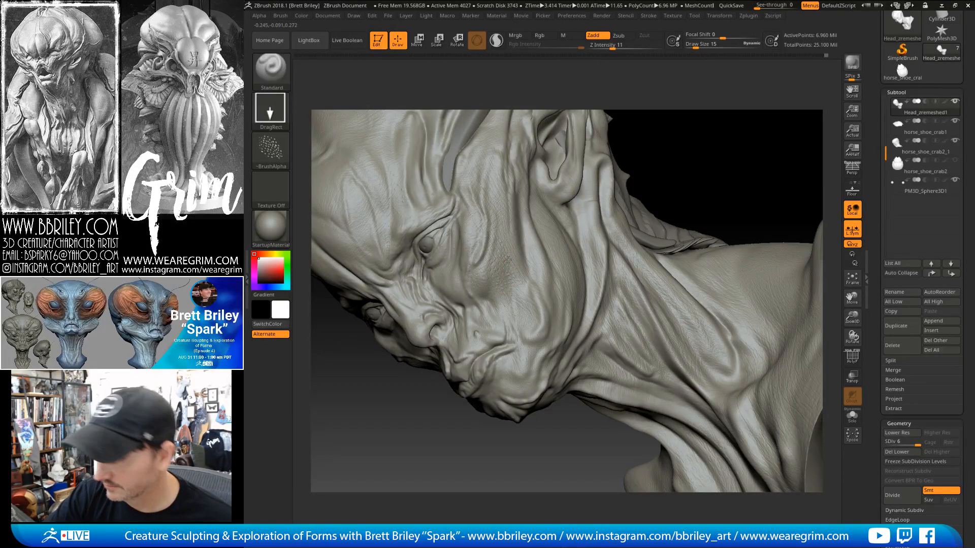
right_drag(492, 290, 457, 286)
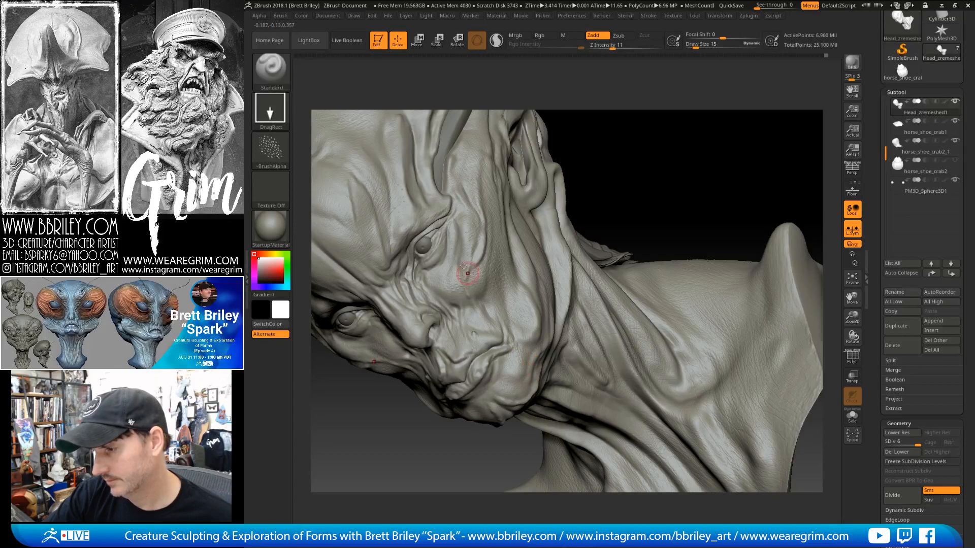
mouse_move(614, 165)
mouse_down()
mouse_move(640, 142)
mouse_move(638, 198)
mouse_up()
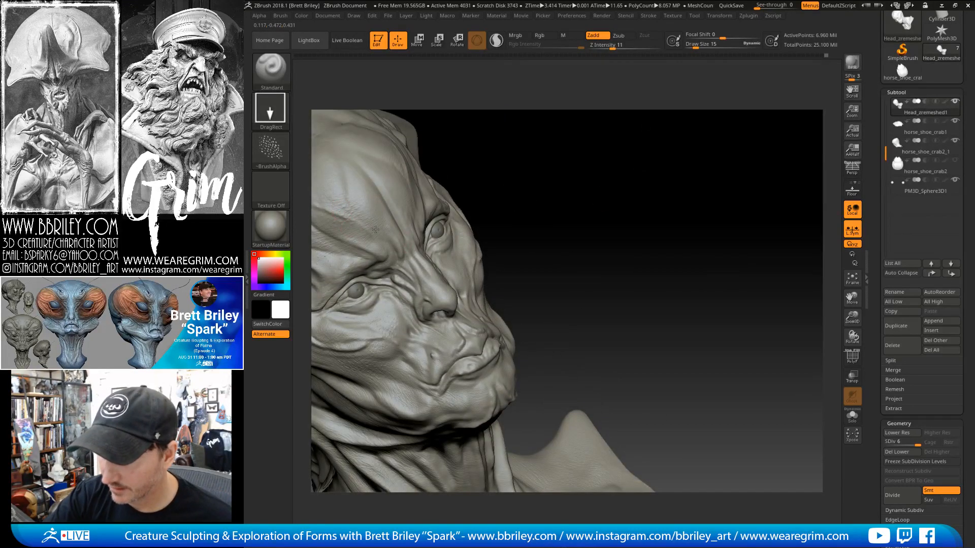
drag(546, 154, 517, 243)
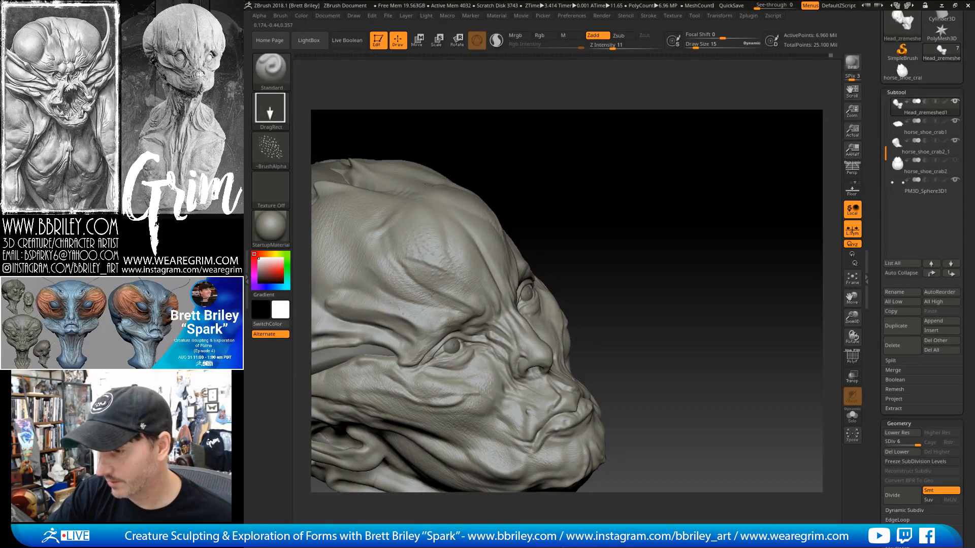
Stamp the pores alpha over the forehead bulges and the brow.
drag(550, 159, 538, 165)
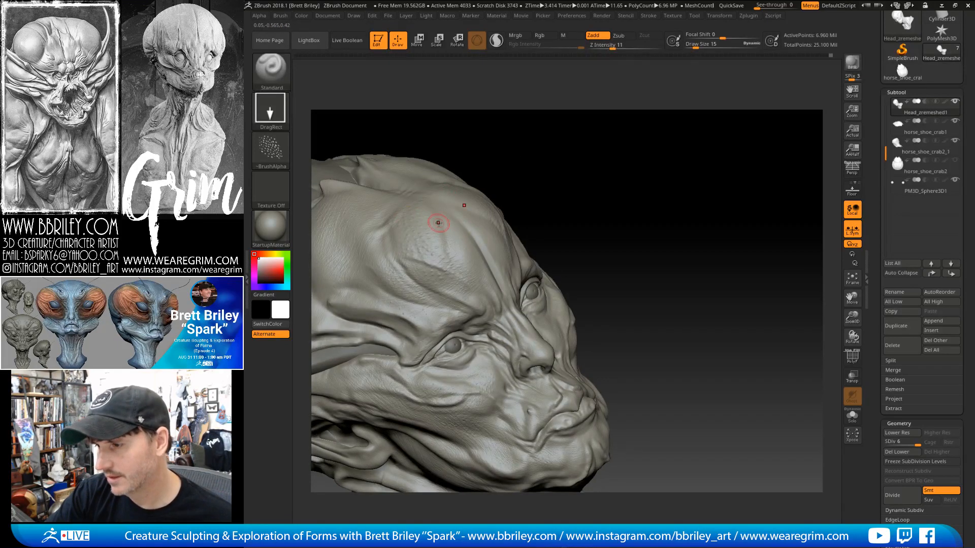
right_drag(438, 223, 444, 224)
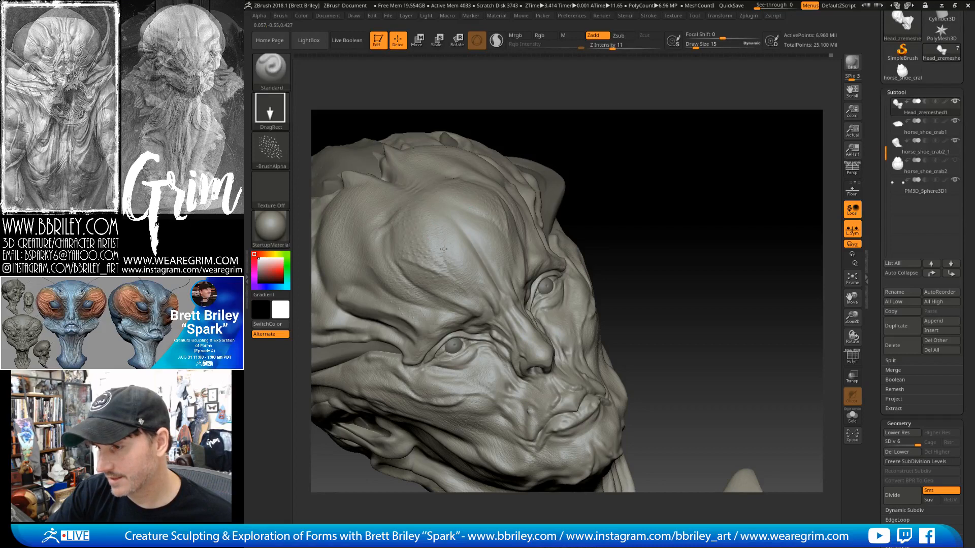
right_drag(462, 231, 595, 129)
drag(595, 129, 587, 135)
drag(418, 235, 424, 239)
mouse_move(392, 249)
mouse_down()
mouse_move(399, 254)
mouse_move(377, 255)
mouse_move(379, 266)
mouse_up()
mouse_move(365, 265)
right_down()
mouse_move(437, 229)
mouse_move(505, 223)
right_up()
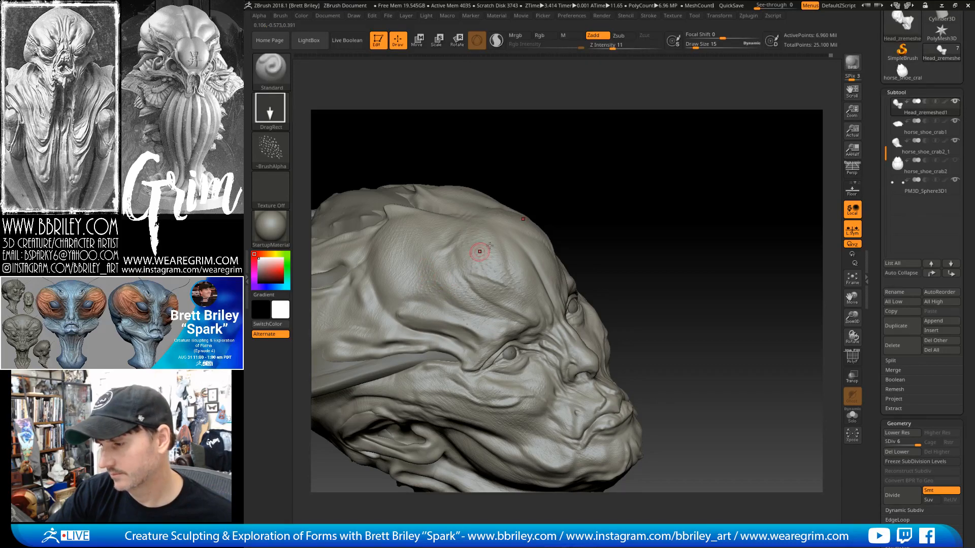
Continue stamping pores across the temple, the cheek, the brow and the bridge of the nose.
right_drag(617, 186, 480, 296)
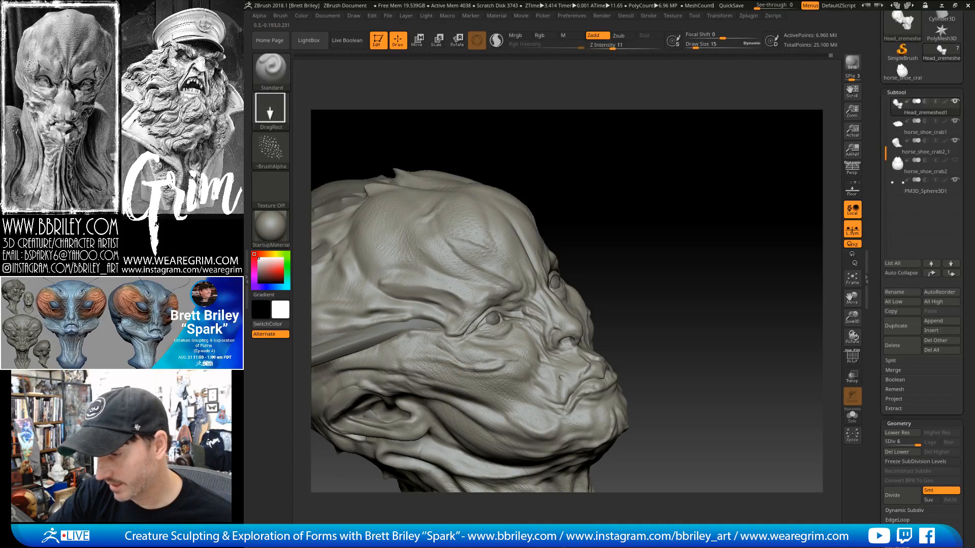
drag(606, 189, 573, 133)
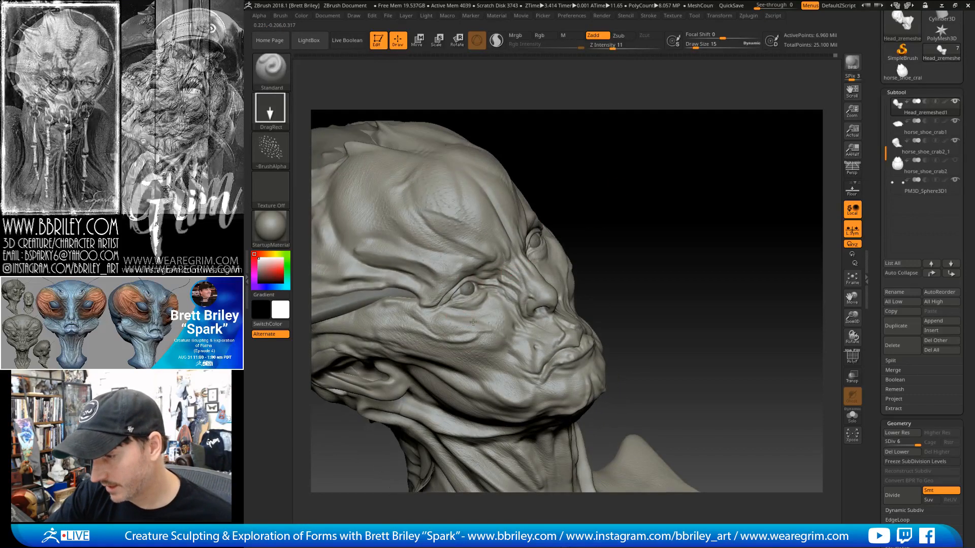
drag(561, 187, 605, 158)
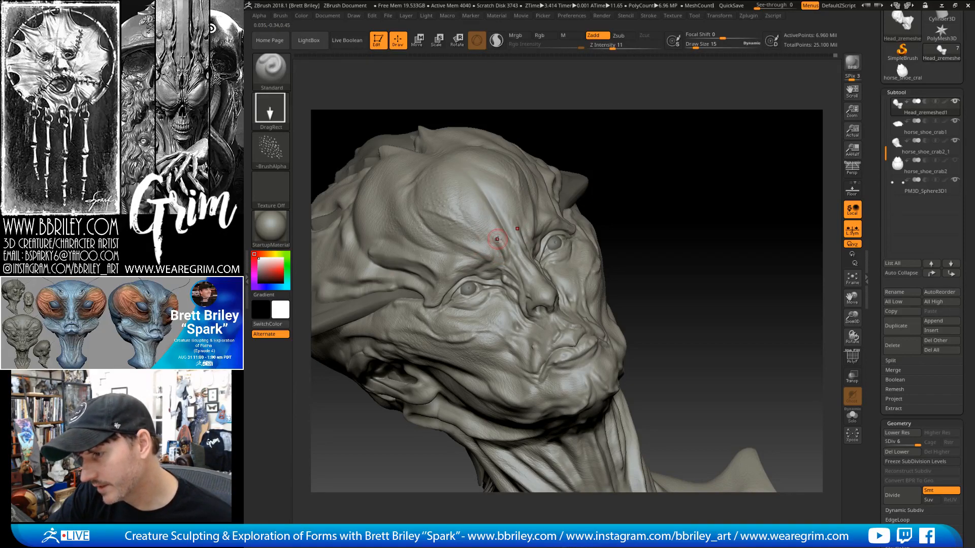
drag(599, 198, 647, 215)
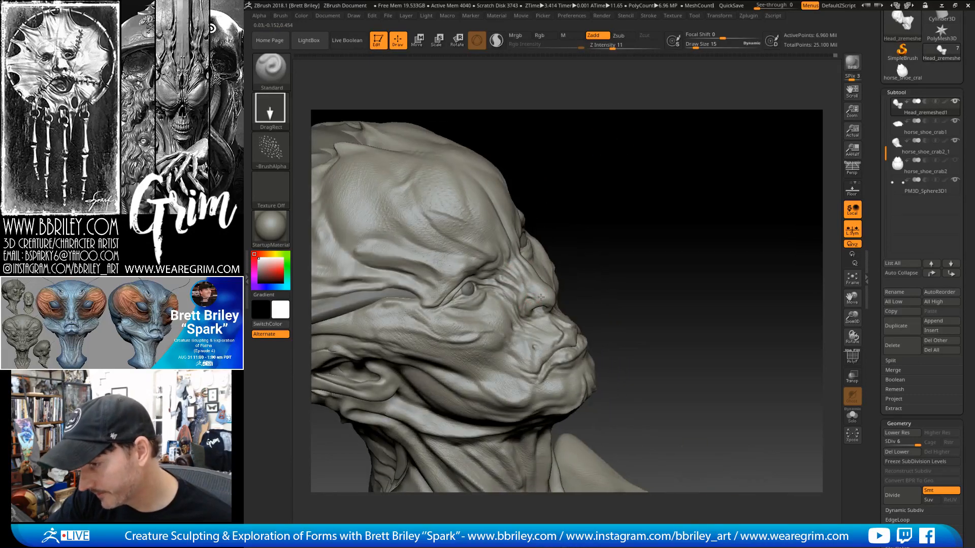
mouse_move(557, 245)
mouse_down()
mouse_move(612, 194)
mouse_move(704, 164)
mouse_move(692, 196)
mouse_up()
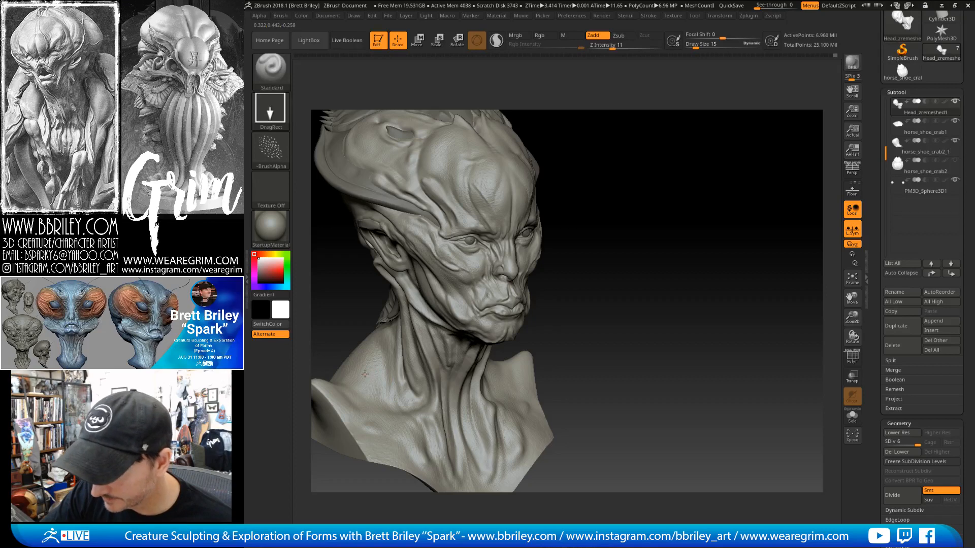
Stamp pores on the shoulder, the upper back and the side of the skull behind the ear.
drag(582, 324, 357, 357)
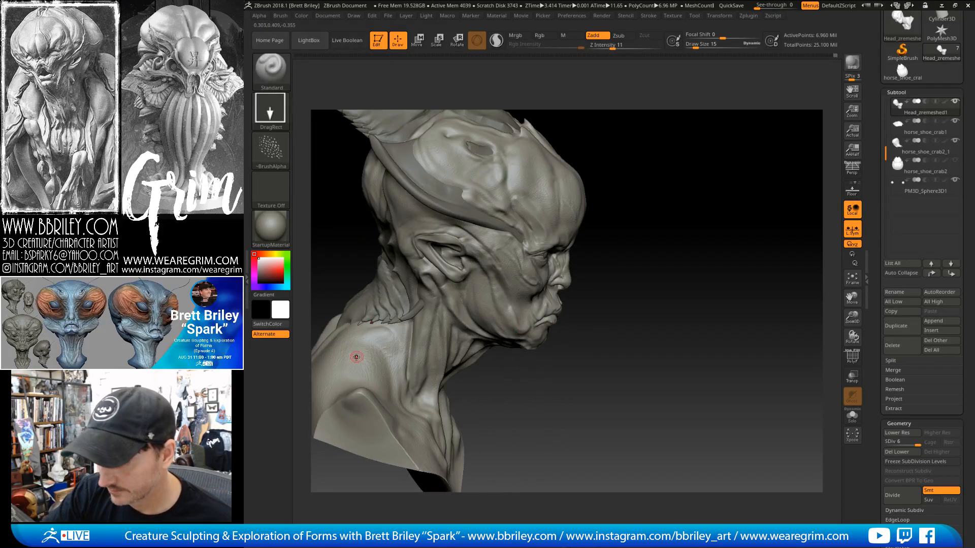
drag(587, 136, 378, 371)
right_drag(414, 333, 572, 181)
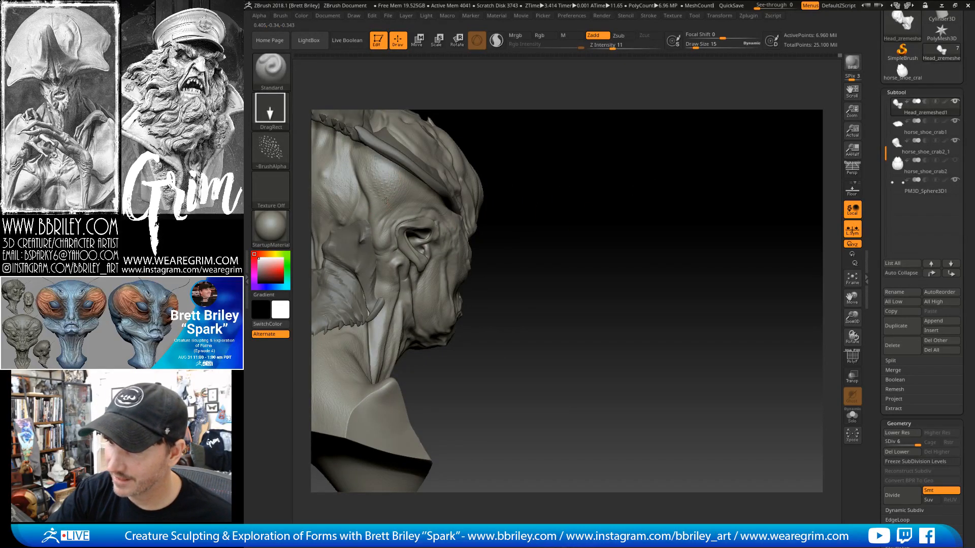
mouse_move(398, 205)
right_down()
mouse_move(557, 193)
mouse_move(688, 157)
mouse_move(694, 165)
mouse_move(664, 159)
mouse_move(693, 182)
mouse_move(681, 166)
right_up()
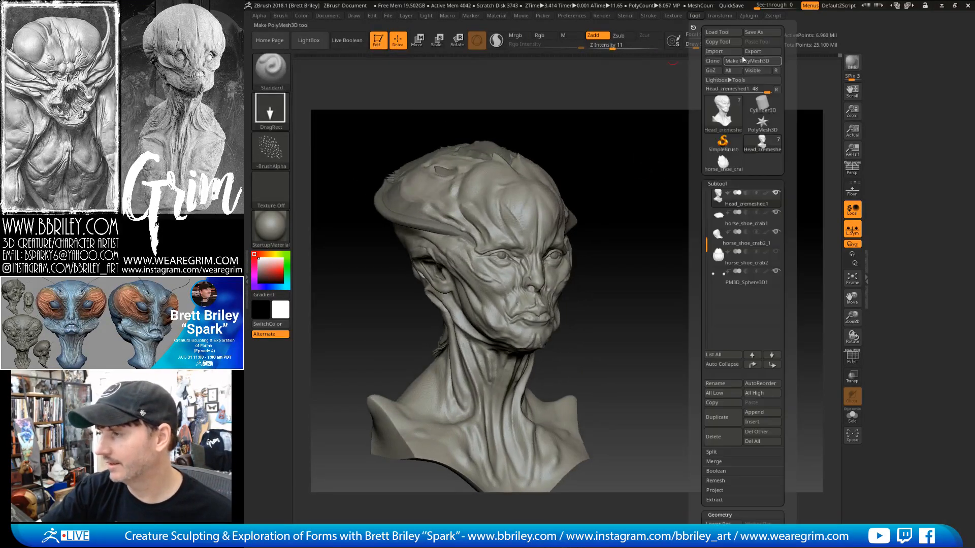
Save the sculpt to disk and turn the bust to check it from several angles.
click(694, 16)
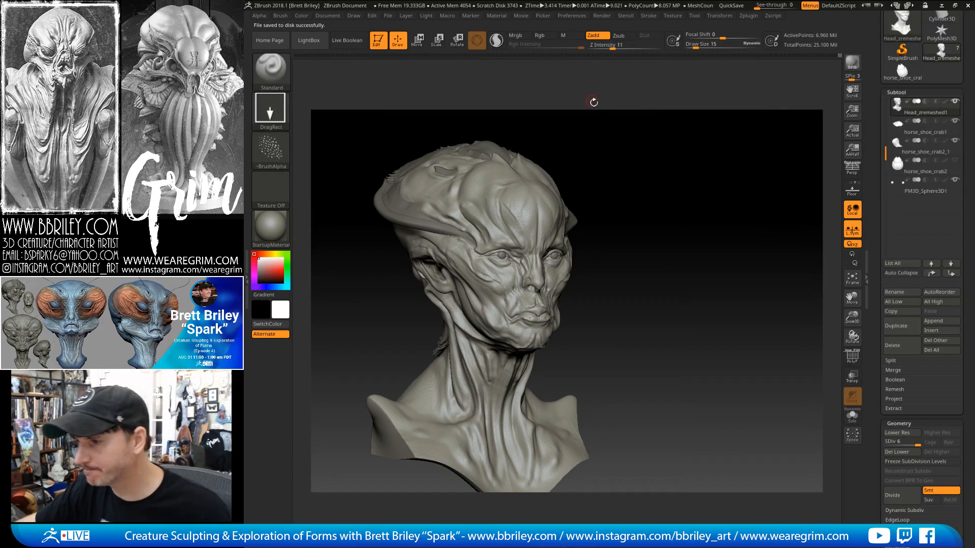
mouse_move(620, 169)
mouse_down()
mouse_move(629, 206)
mouse_move(666, 196)
mouse_move(725, 204)
mouse_move(731, 248)
mouse_move(779, 280)
mouse_move(744, 242)
mouse_up()
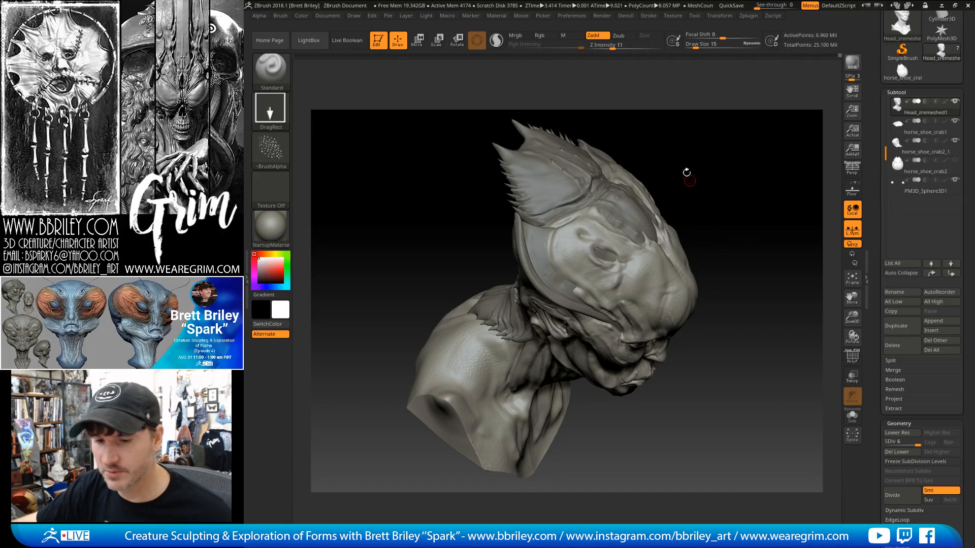
drag(717, 254, 737, 202)
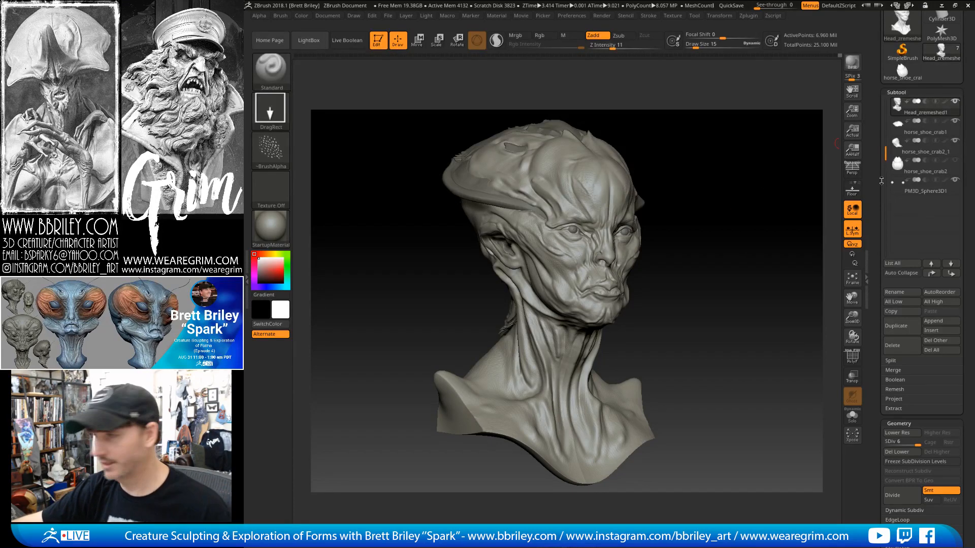
mouse_move(888, 161)
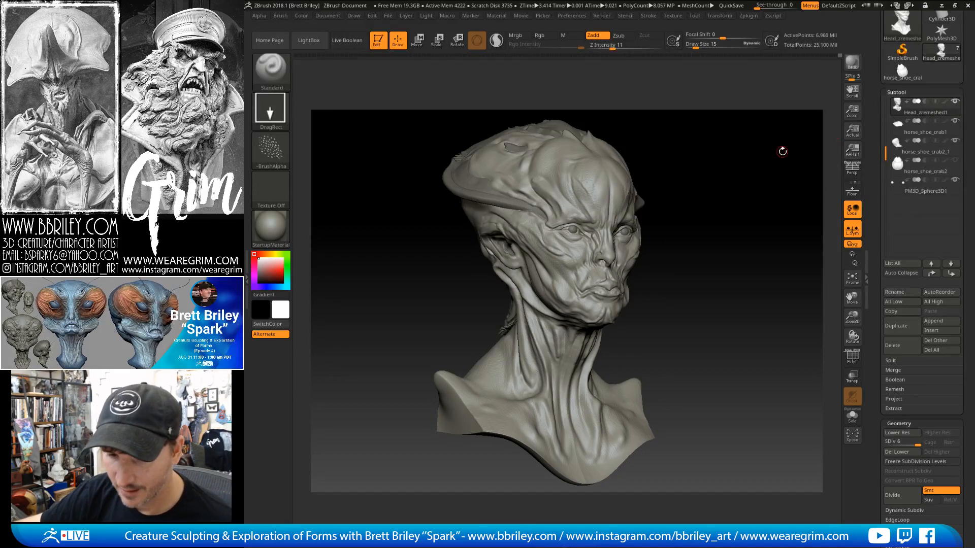
drag(782, 151, 731, 208)
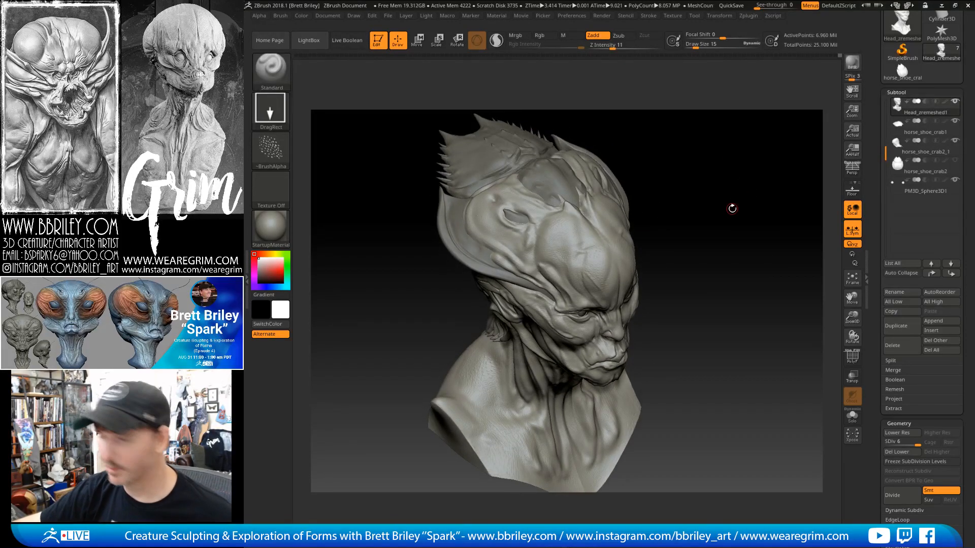
Add the 1920-tachypleus-gigas texture to Spotlight and hide the LightBox browser.
click(673, 15)
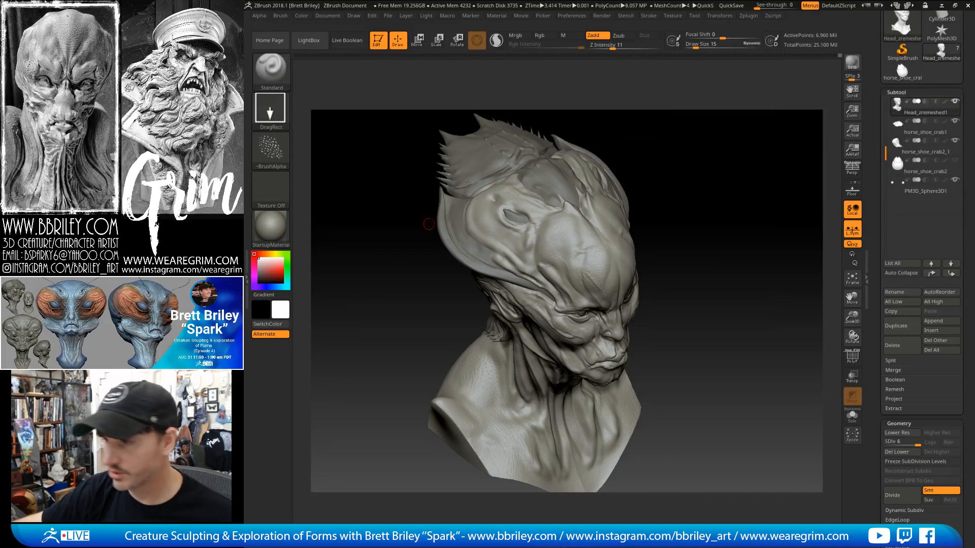
click(672, 16)
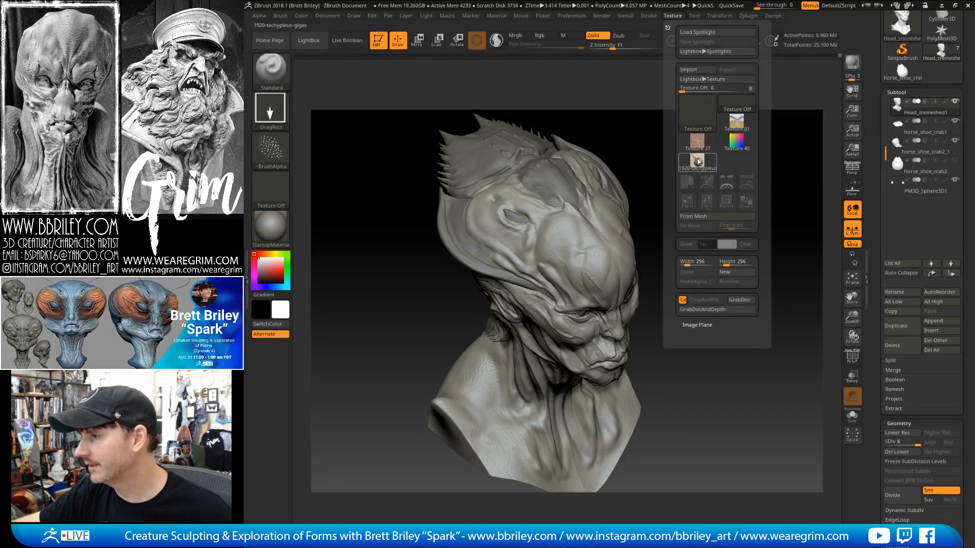
mouse_move(699, 162)
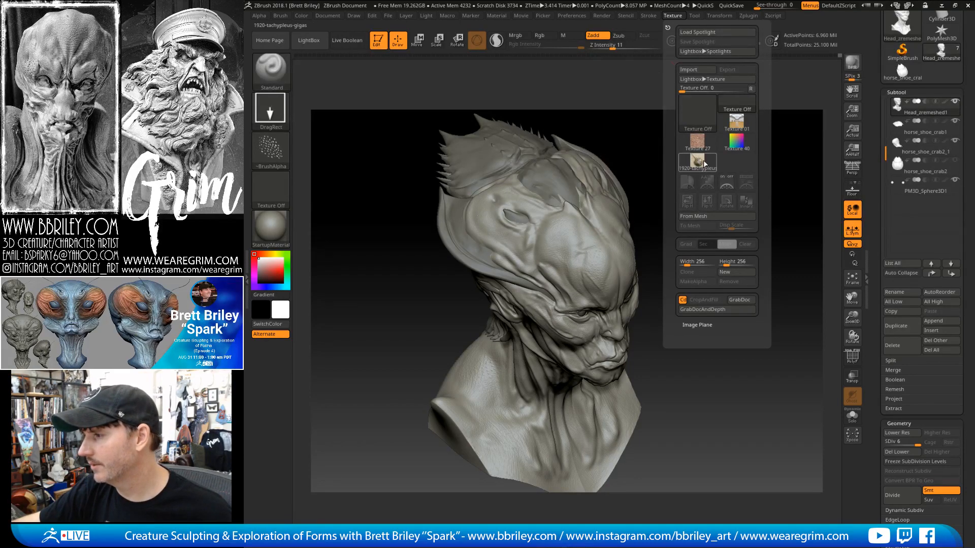
click(699, 162)
click(748, 188)
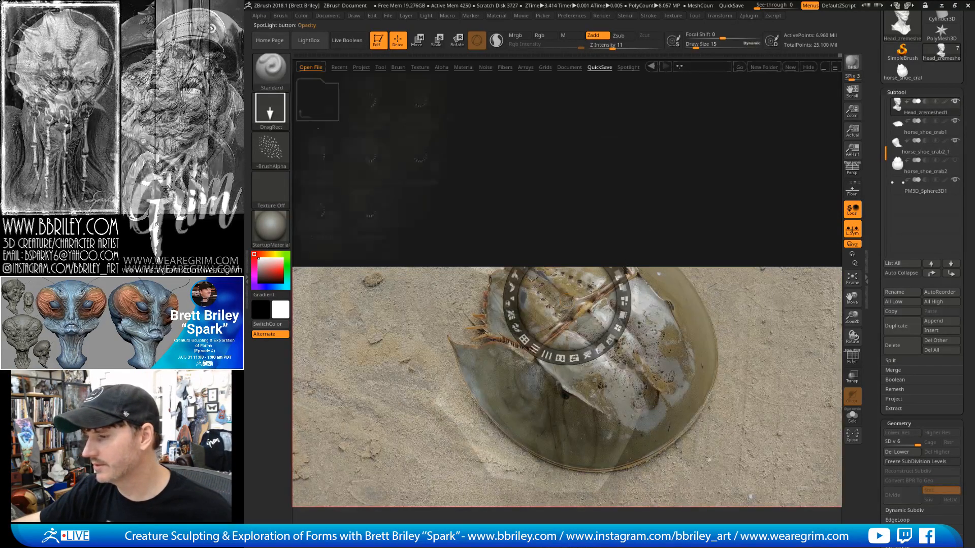
key(comma)
Rotate the horseshoe crab image until its tail points straight up, and position it semi-transparently over the bust.
drag(563, 274, 568, 273)
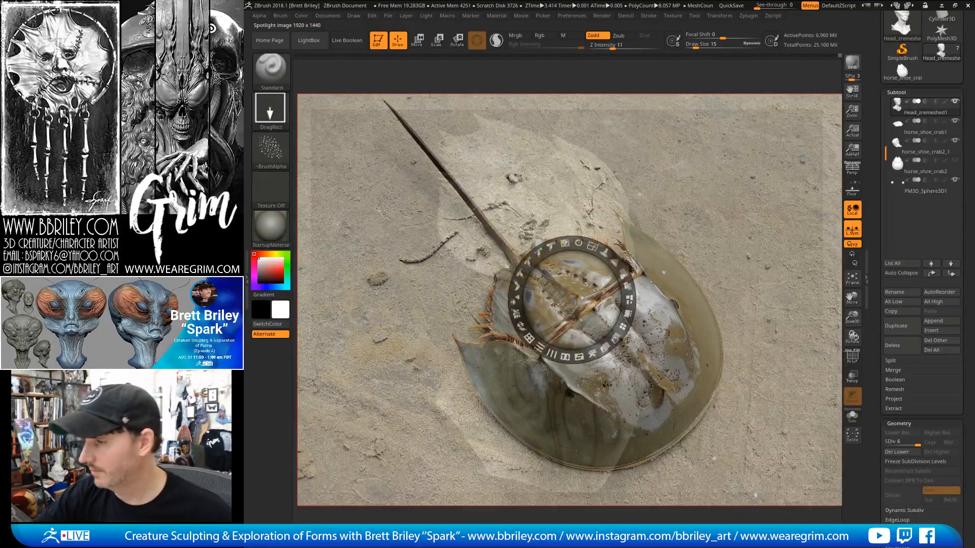
drag(593, 247, 610, 256)
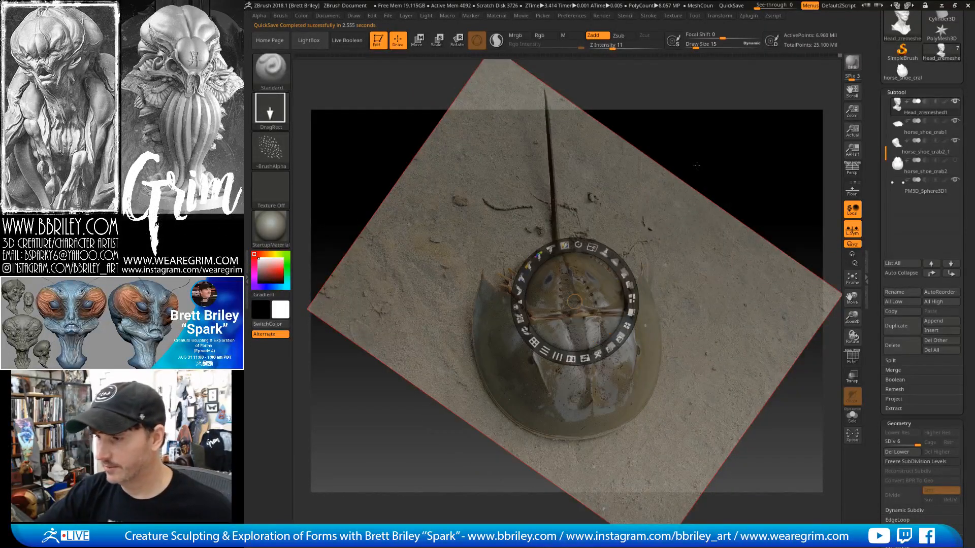
drag(721, 165, 697, 198)
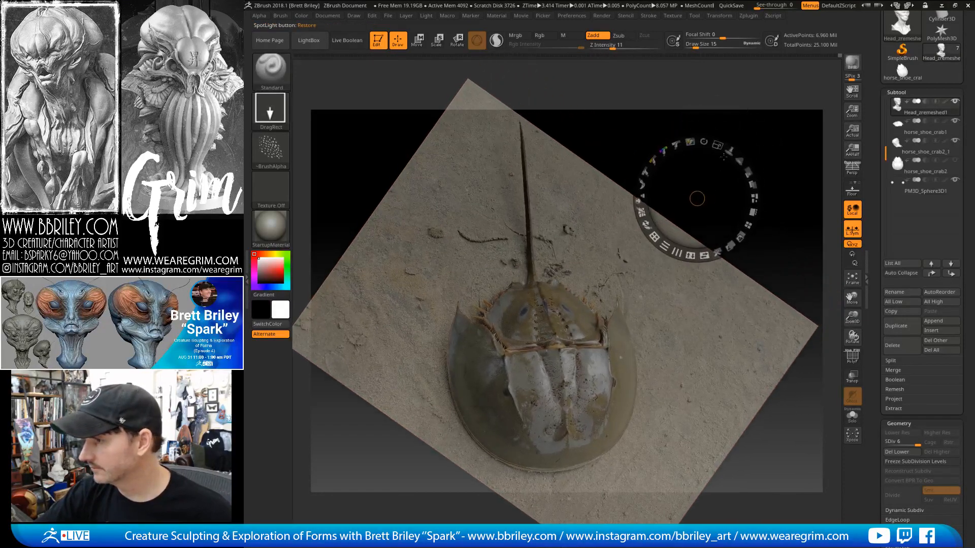
mouse_move(718, 146)
mouse_down()
mouse_move(770, 199)
mouse_move(749, 222)
mouse_move(753, 174)
mouse_move(753, 220)
mouse_up()
Apply the zbro_IllustPaint material to the bust and hide the reference image to view the head from the front.
key(z)
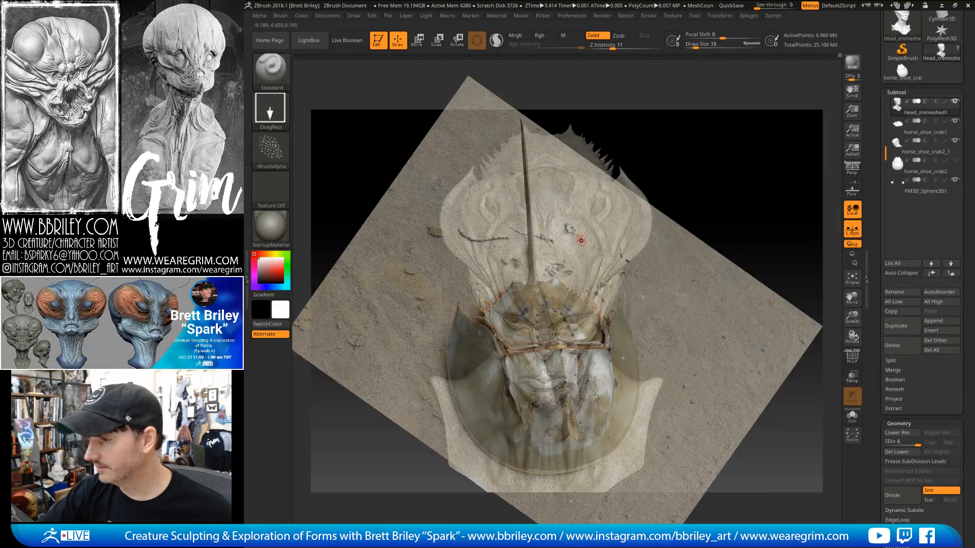
click(284, 234)
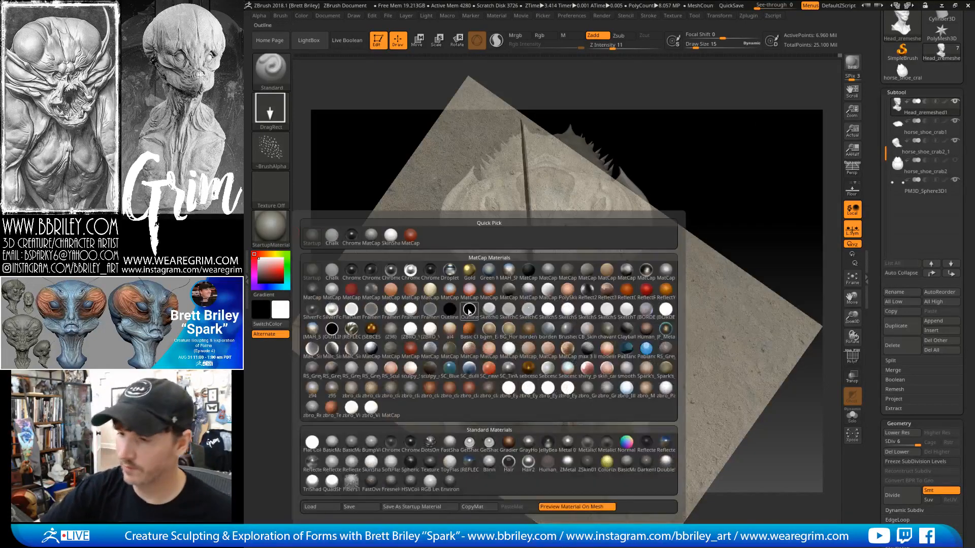
click(626, 390)
key(shift+z)
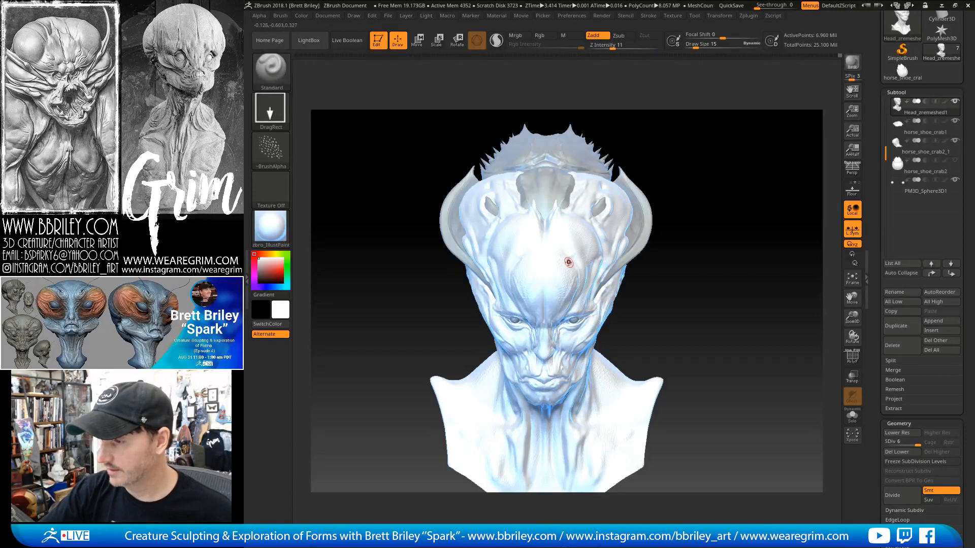
drag(686, 199, 718, 187)
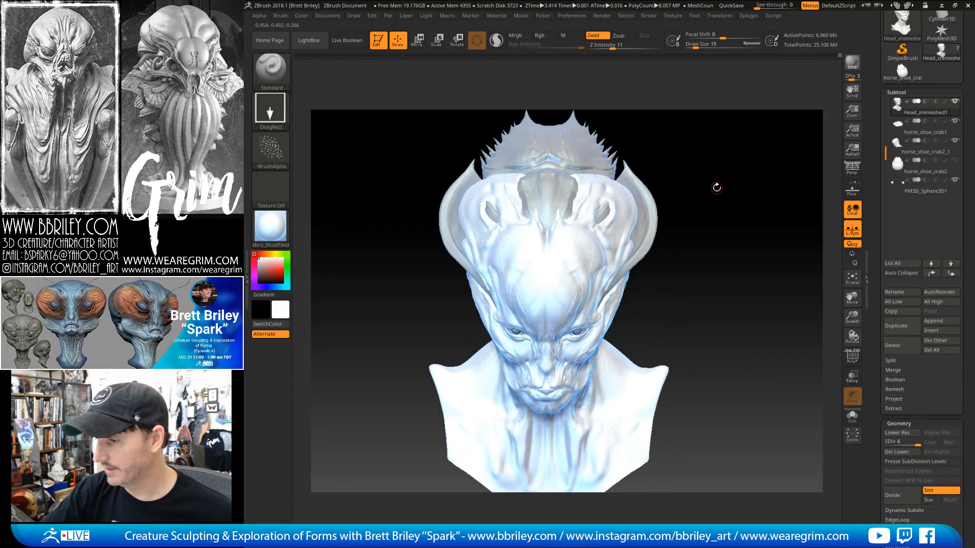
Show the horseshoe crab image again, move it up over the cranium and make it fully opaque.
key(shift+z)
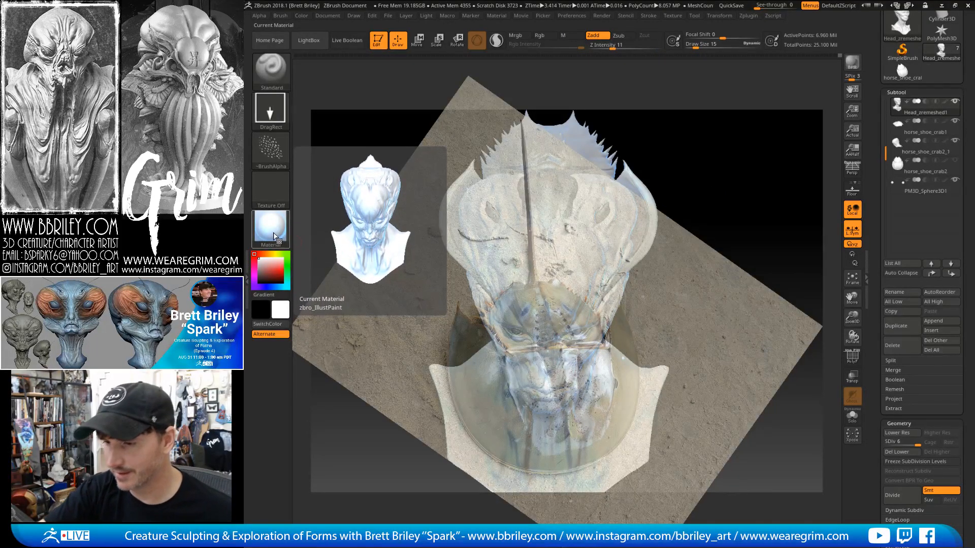
key(z)
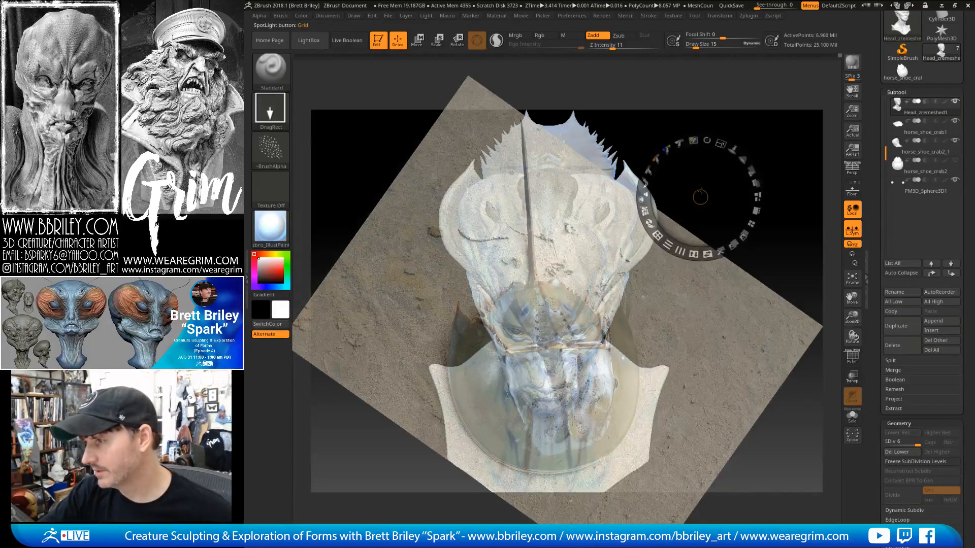
drag(723, 166, 720, 108)
mouse_move(712, 73)
mouse_down()
mouse_move(729, 85)
mouse_move(716, 65)
mouse_up()
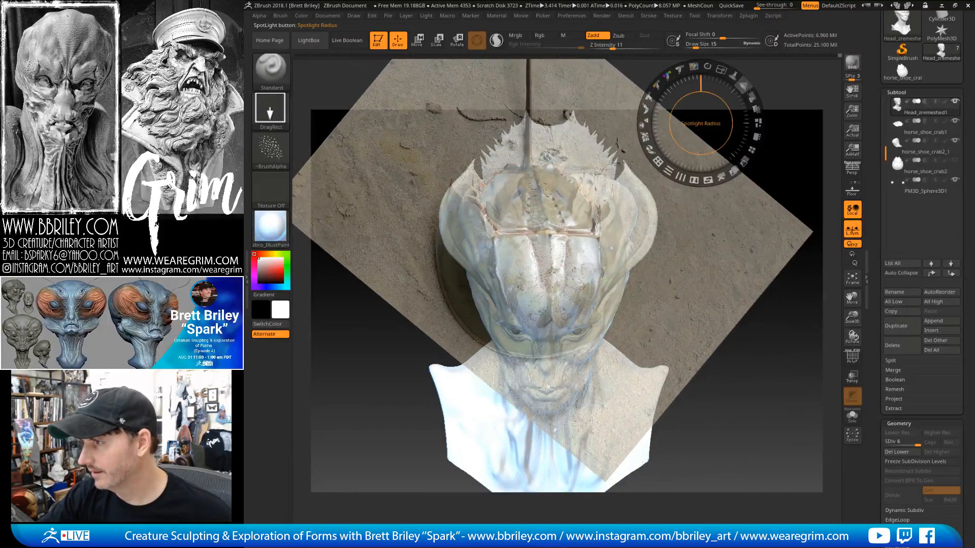
drag(750, 97, 756, 138)
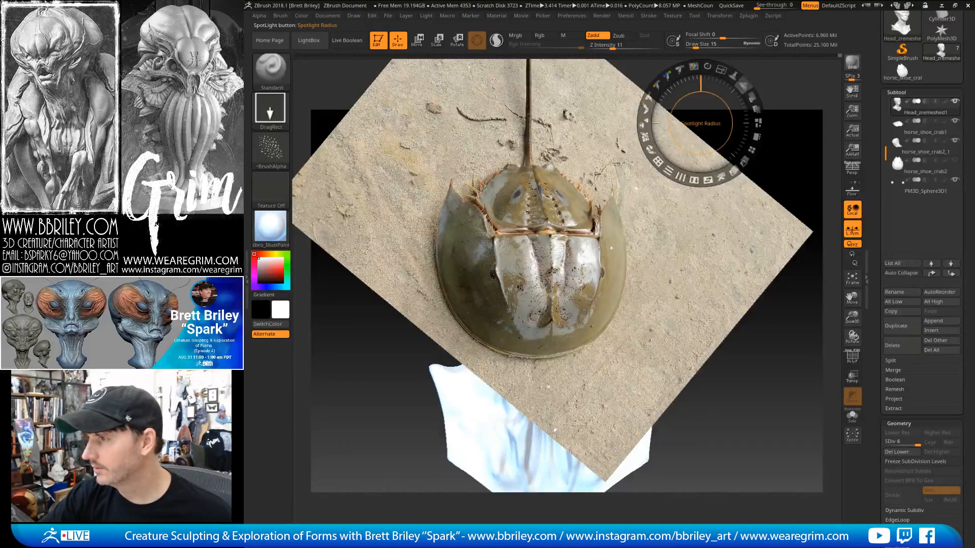
Make the horseshoe crab photo semi-transparent so the head shows through, exit SpotLight editing and enlarge the brush to draw size 72.
mouse_move(752, 97)
mouse_down()
mouse_move(716, 68)
mouse_move(718, 129)
mouse_move(715, 88)
mouse_move(720, 118)
mouse_move(719, 96)
mouse_up()
mouse_move(715, 114)
mouse_down()
mouse_move(728, 125)
mouse_move(719, 123)
mouse_up()
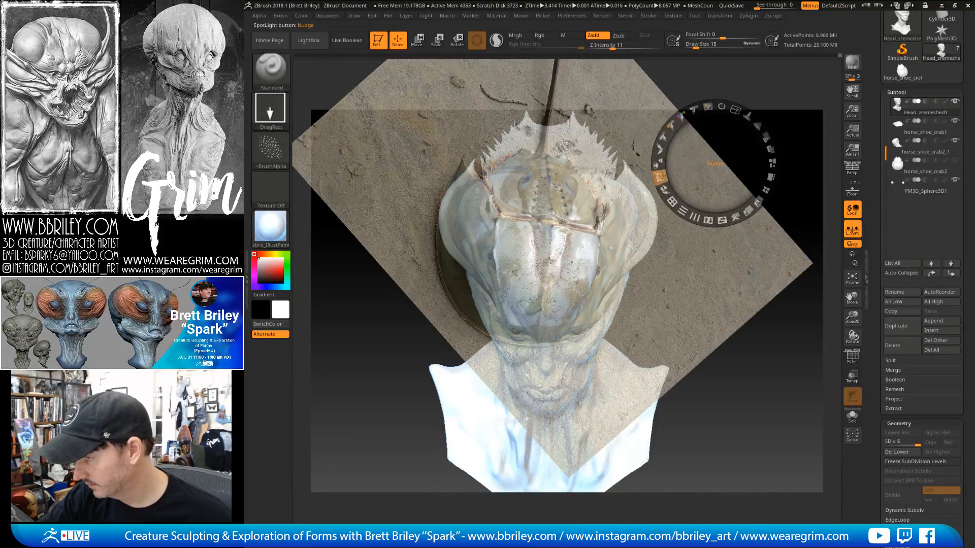
key(z)
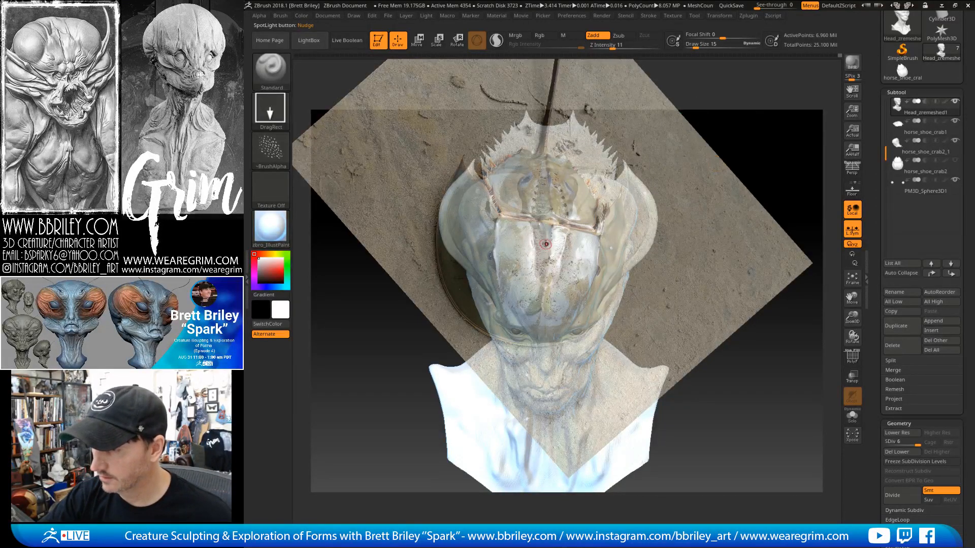
key(bracketright)
key(bracketright)
key(bracketright)
key(bracketright)
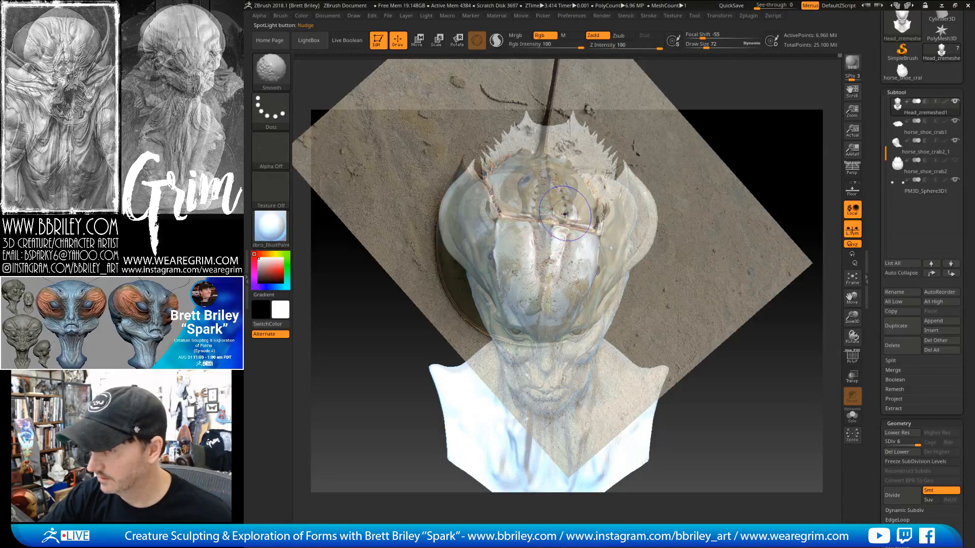
Reposition the crab photo and the head so the shell's midline and cross ridge line up with the sculpt's forehead and crest.
key(shift+z)
key(shift+z)
key(z)
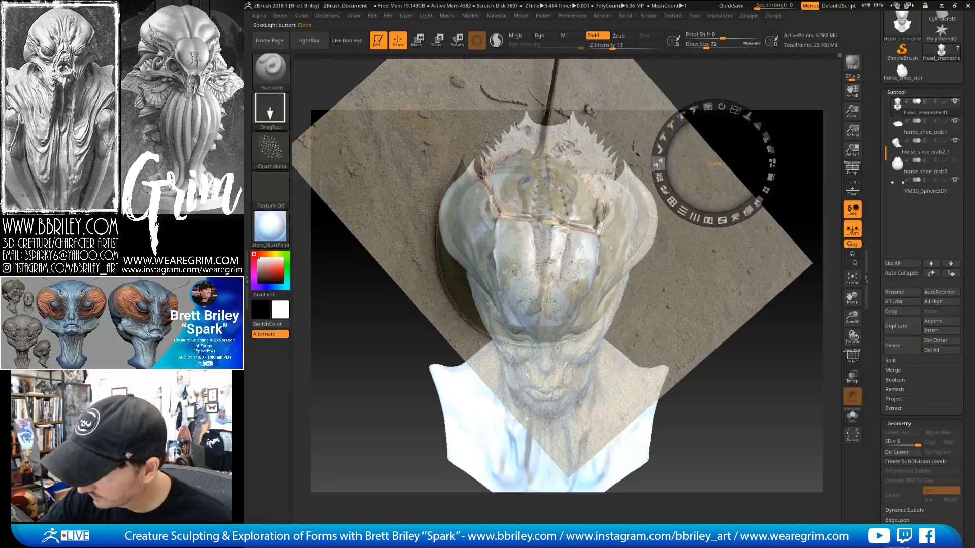
drag(550, 252, 600, 243)
key(z)
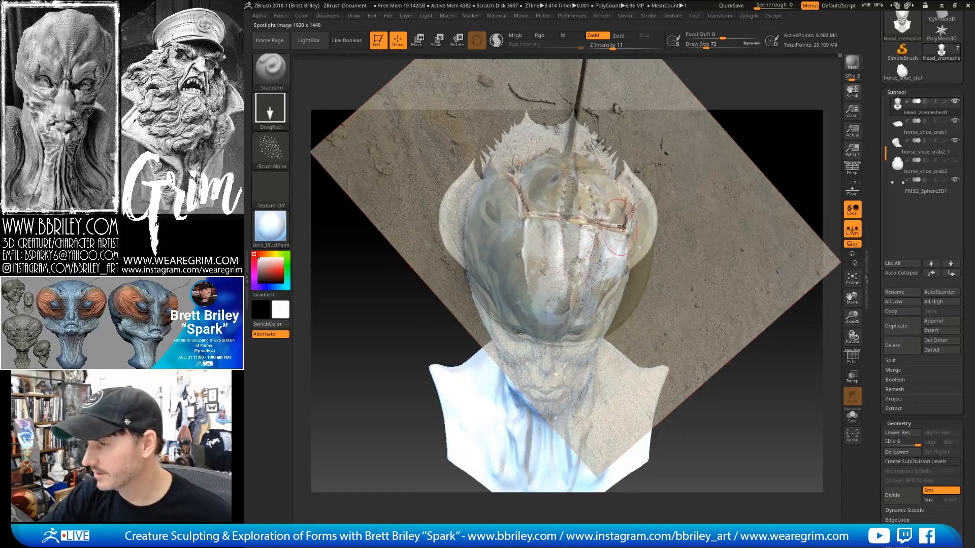
alt+drag(679, 221, 687, 219)
key(z)
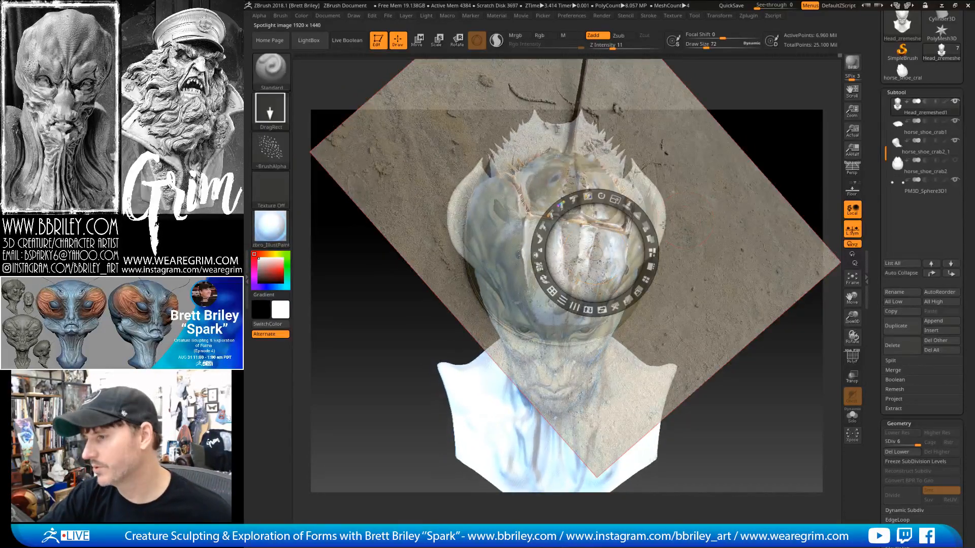
mouse_move(599, 246)
mouse_down()
mouse_move(603, 254)
mouse_move(583, 256)
mouse_up()
drag(586, 206, 583, 207)
drag(595, 230, 595, 221)
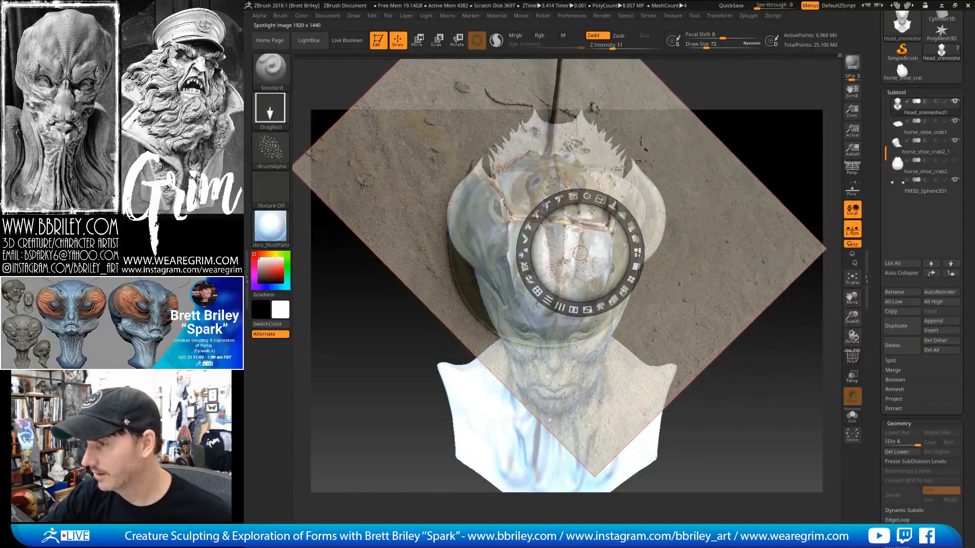
key(z)
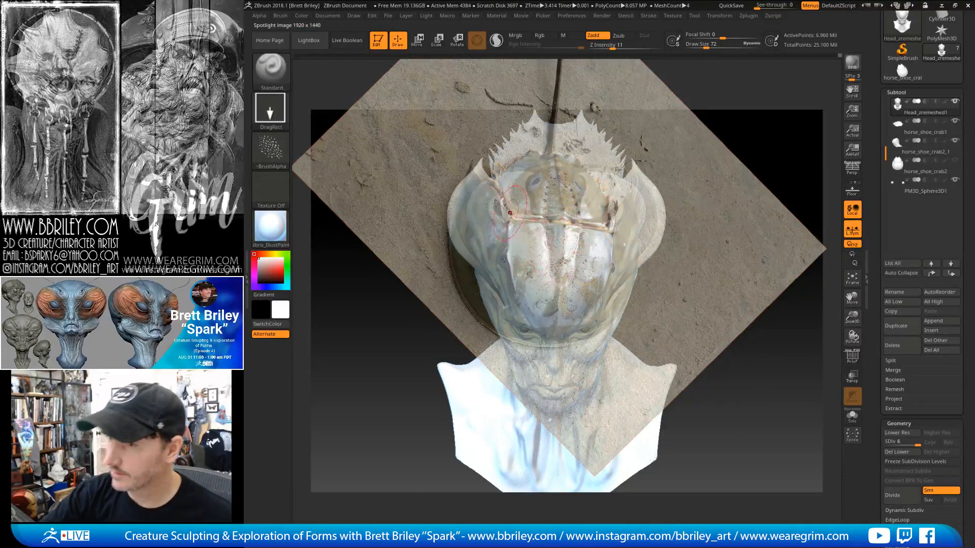
Set the Standard brush to the FreeHand stroke with the alpha turned off.
click(270, 108)
click(400, 122)
click(271, 149)
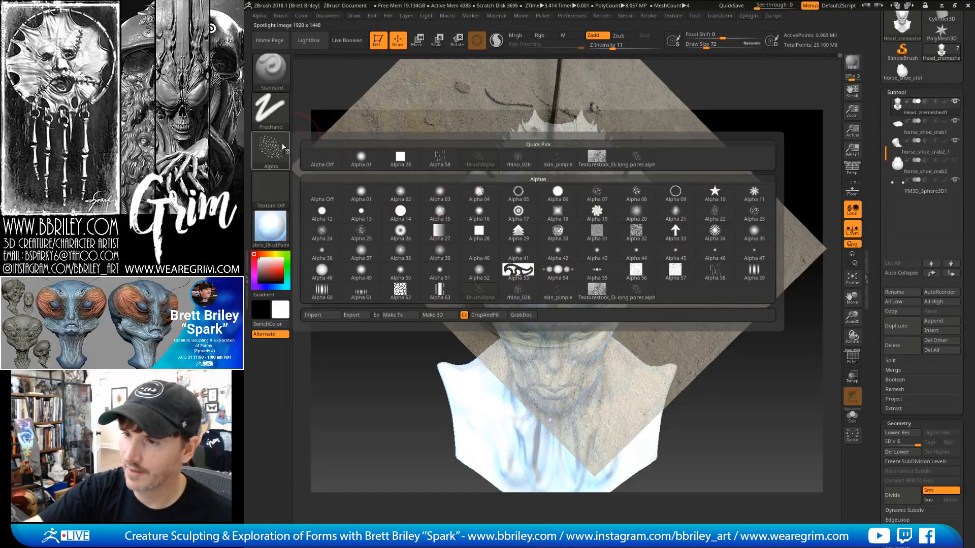
click(322, 195)
Move the SpotLight dial clear of the head, select its Paint function and return to brushing through the photo.
key(z)
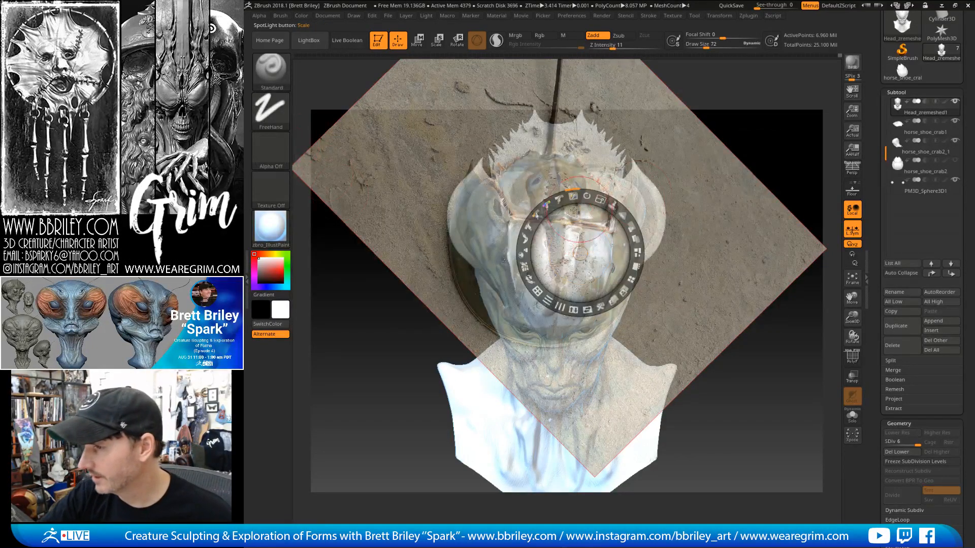
click(538, 293)
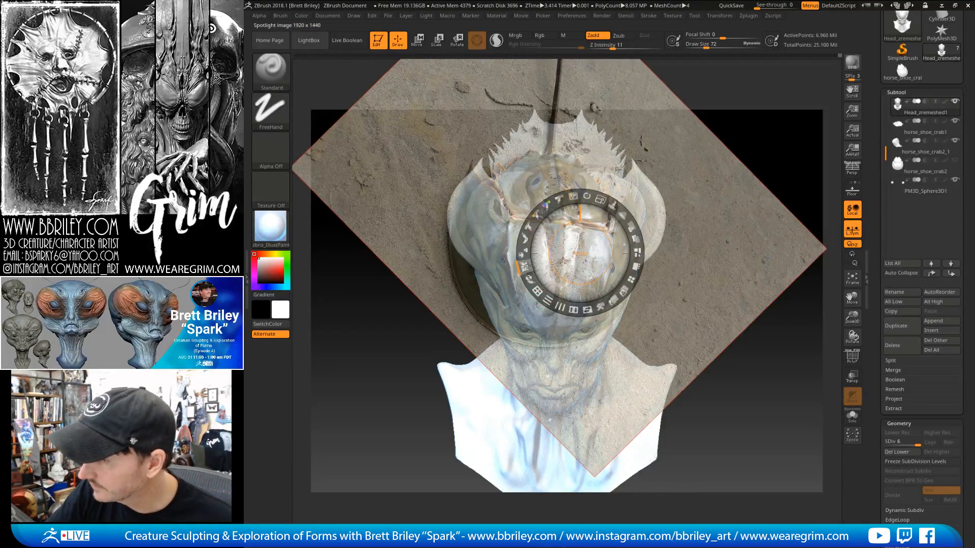
key(z)
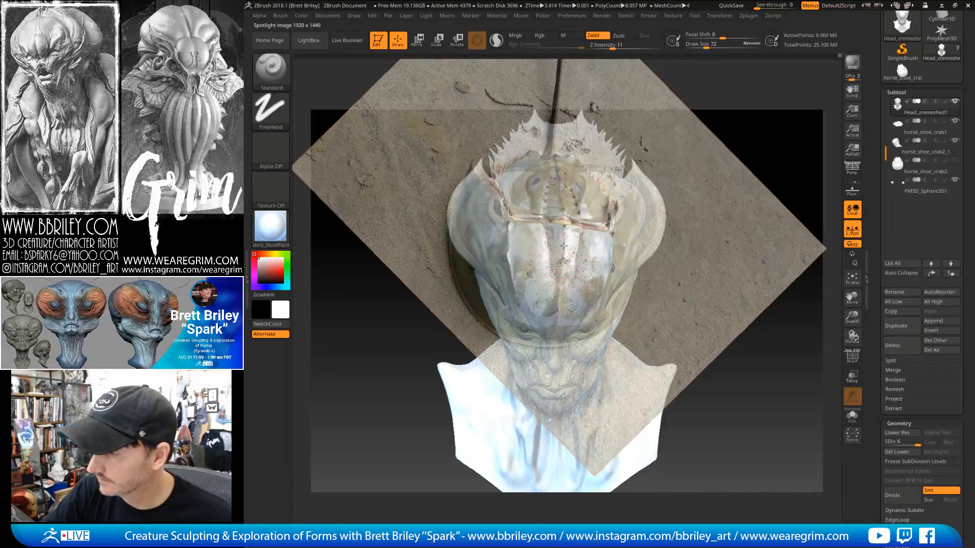
key(z)
drag(580, 253, 733, 182)
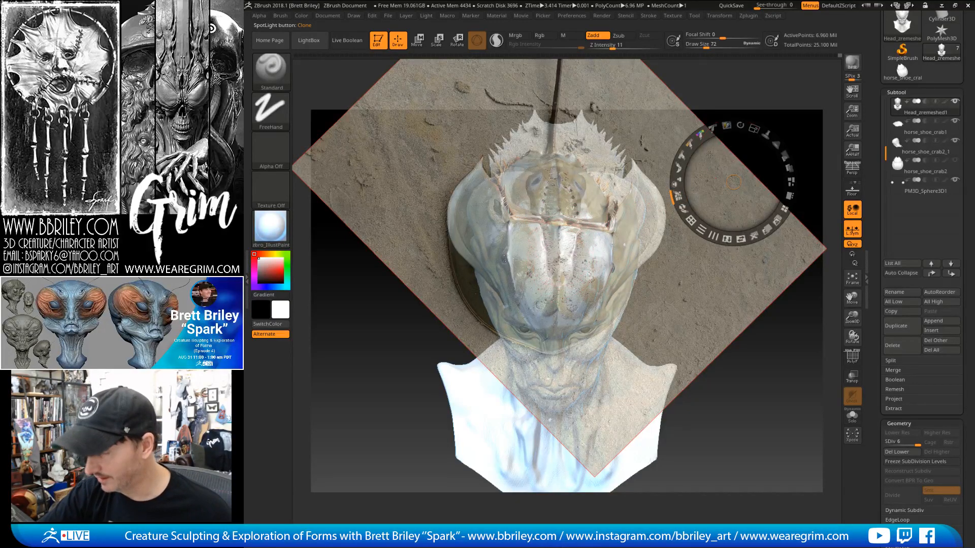
mouse_move(783, 154)
mouse_down()
mouse_move(771, 165)
mouse_move(762, 146)
mouse_move(714, 127)
mouse_move(679, 196)
mouse_up()
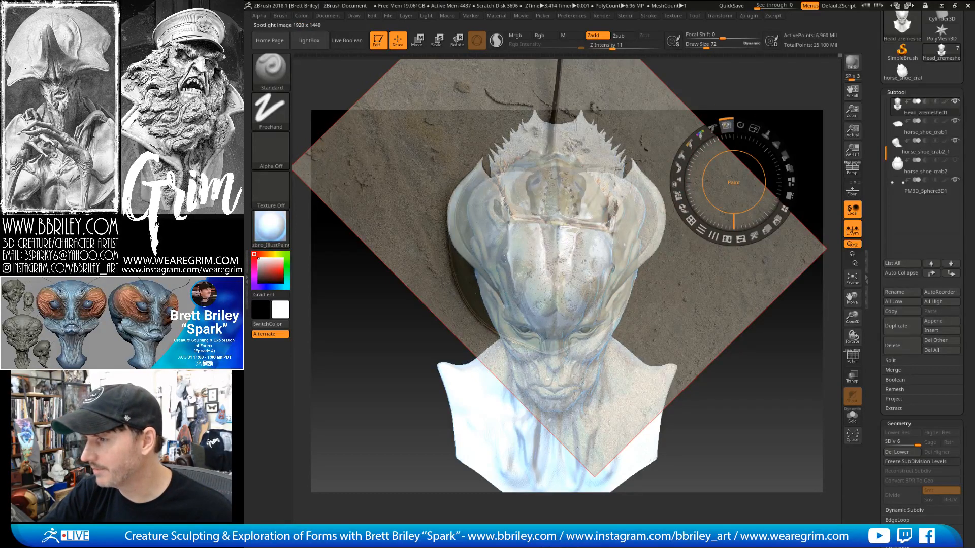
key(z)
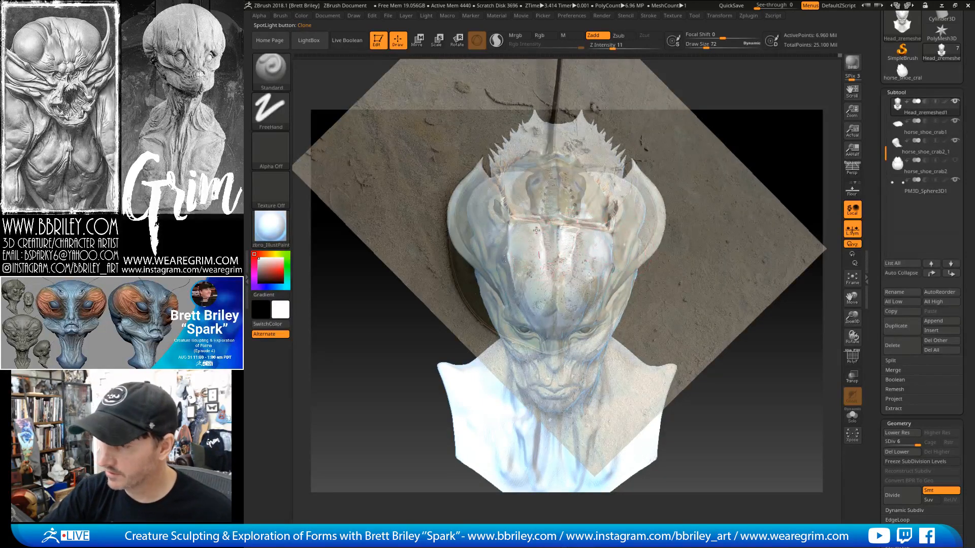
drag(540, 268, 538, 284)
key(shift+z)
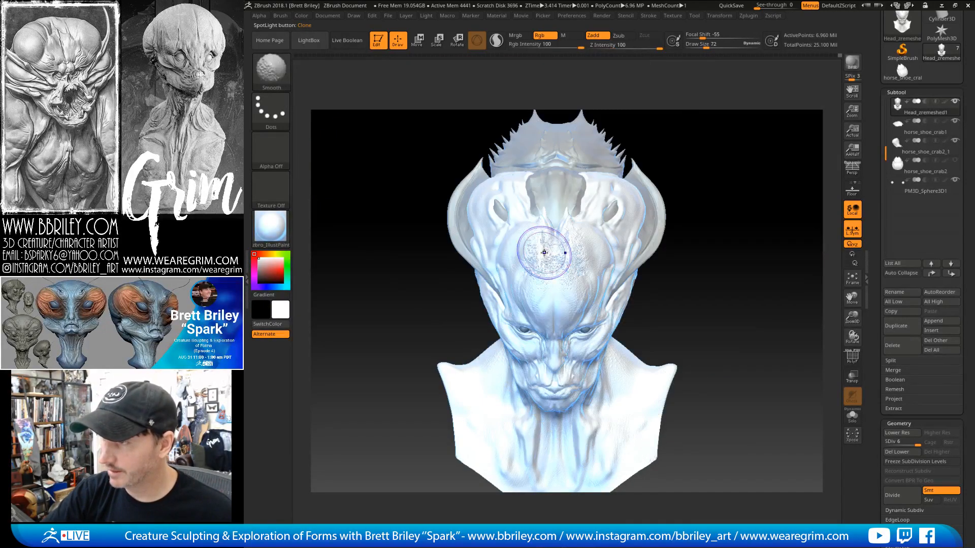
key(ctrl+z)
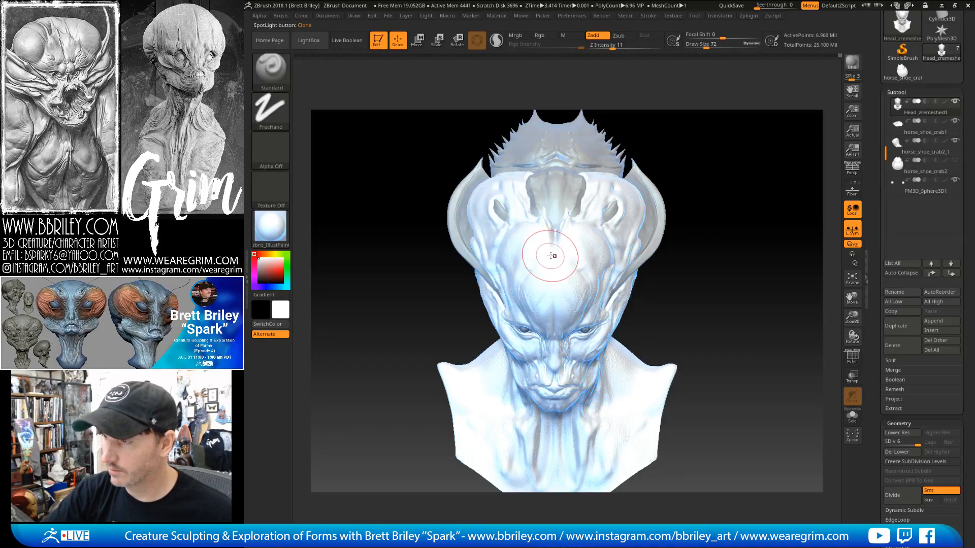
Switch the brush to Rgb only with Zadd off and project the crab photo's colors onto the forehead and sides of the head.
click(545, 35)
click(593, 35)
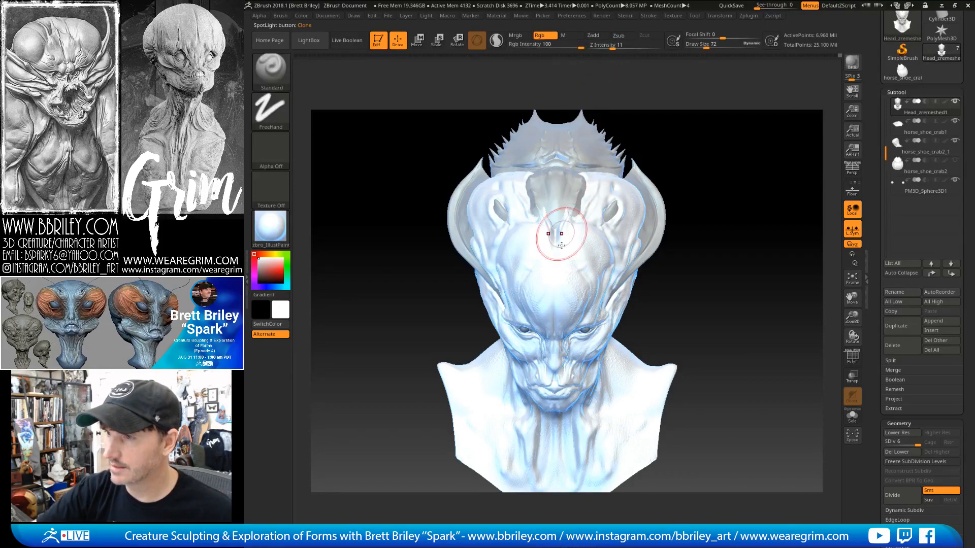
key(shift+z)
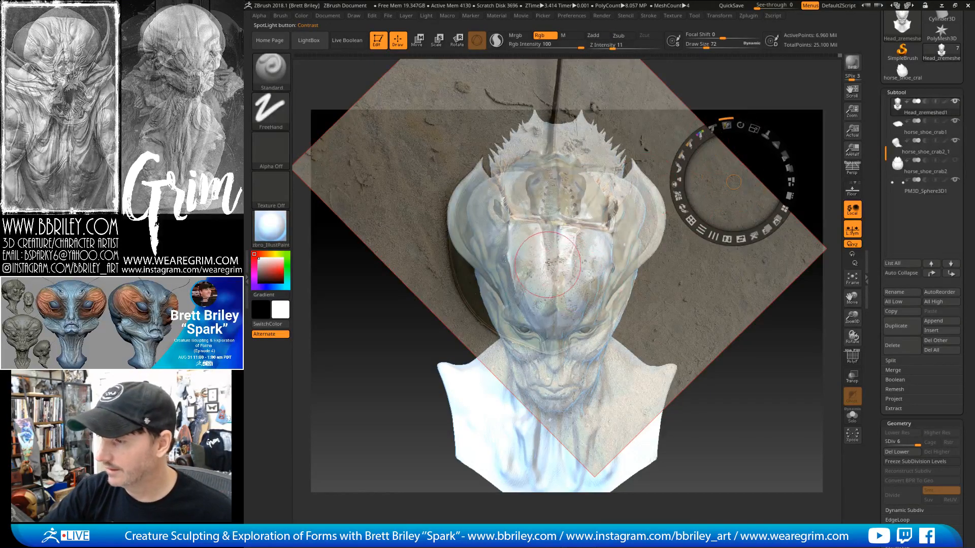
key(z)
mouse_move(533, 268)
mouse_down()
mouse_move(554, 239)
mouse_move(584, 269)
mouse_move(508, 304)
mouse_move(526, 320)
mouse_move(500, 307)
mouse_move(484, 239)
mouse_move(545, 334)
mouse_up()
mouse_move(472, 216)
mouse_down()
mouse_move(508, 180)
mouse_move(531, 178)
mouse_move(559, 236)
mouse_up()
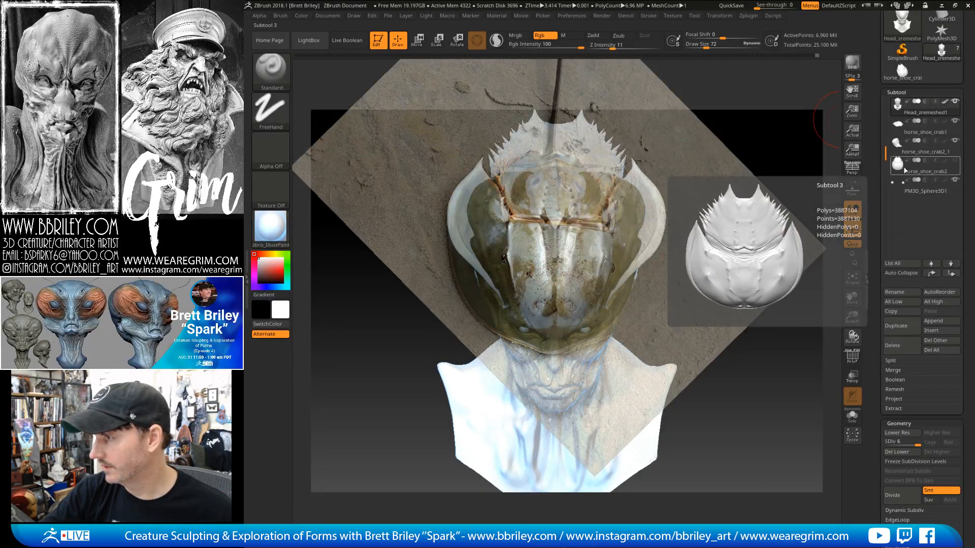
Project the photo's colors onto the horse_shoe_crab1 shell and spikes, hide the photo and inspect the painted head from several angles.
alt+click(456, 207)
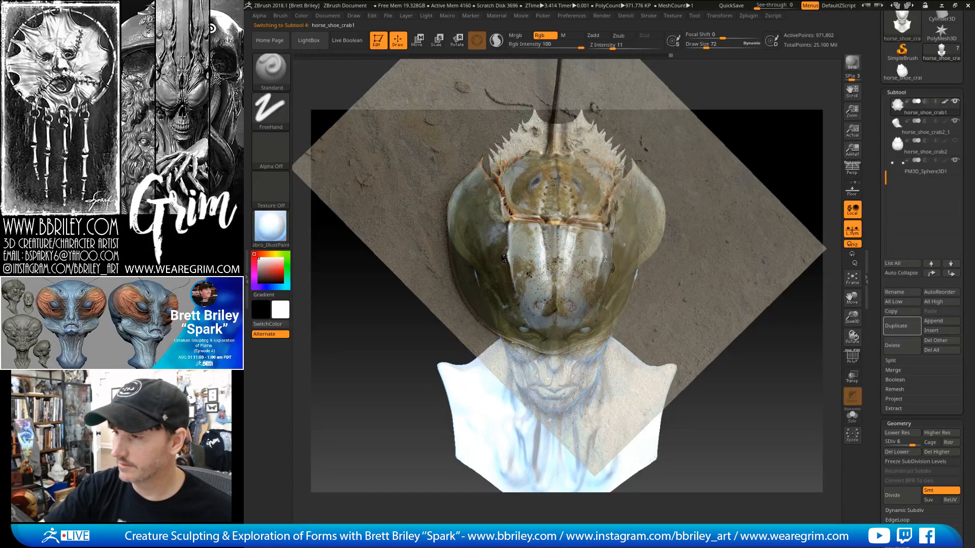
key(shift+z)
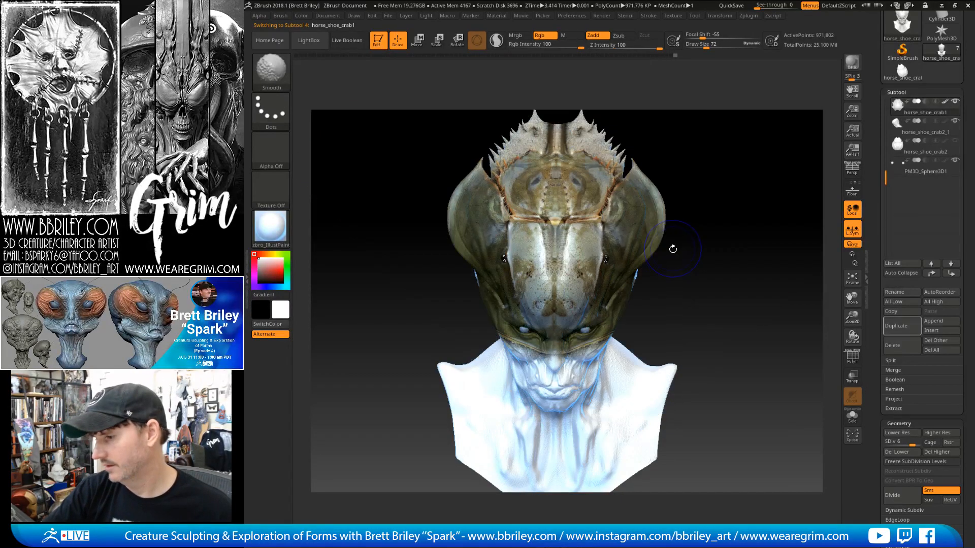
mouse_move(690, 239)
mouse_down()
mouse_move(716, 173)
mouse_move(746, 187)
mouse_move(718, 228)
mouse_move(543, 251)
mouse_up()
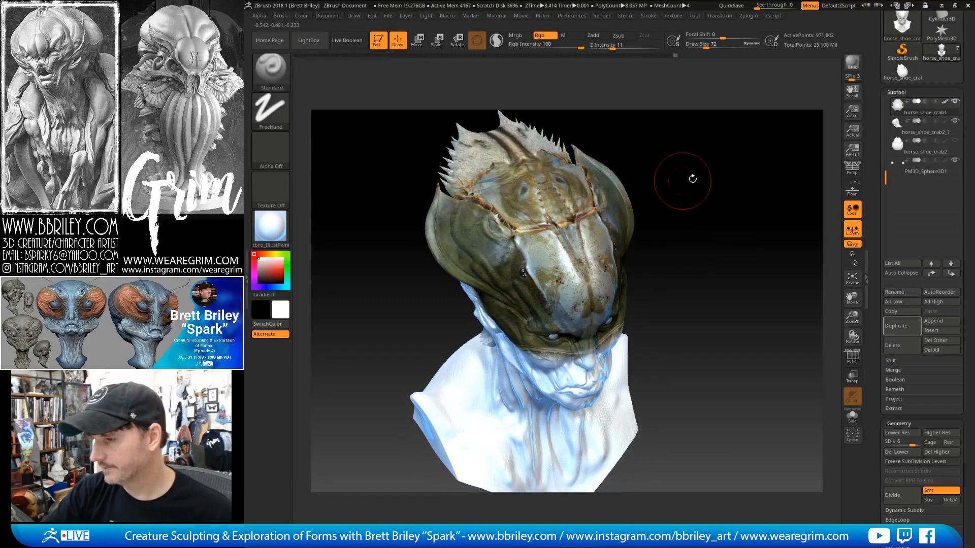
alt+drag(692, 178, 685, 206)
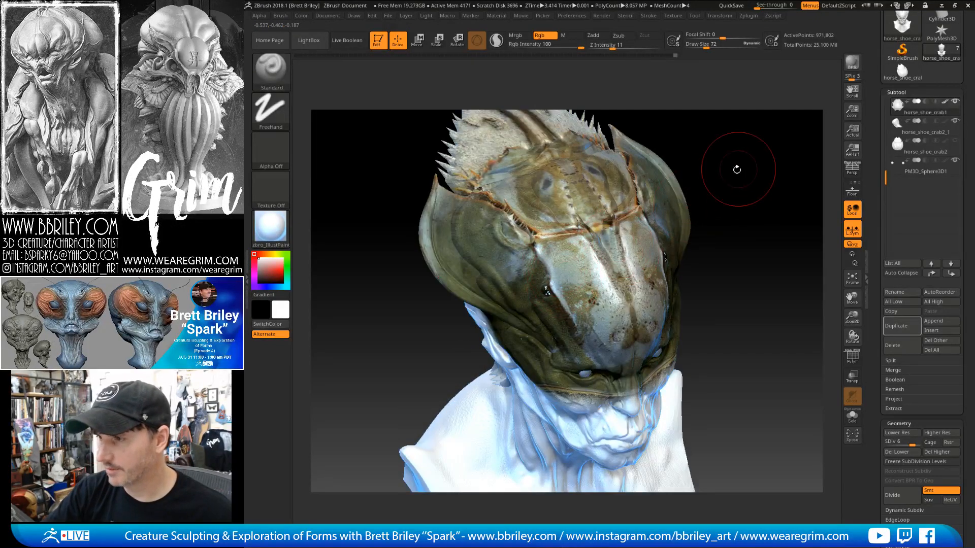
drag(738, 166, 706, 146)
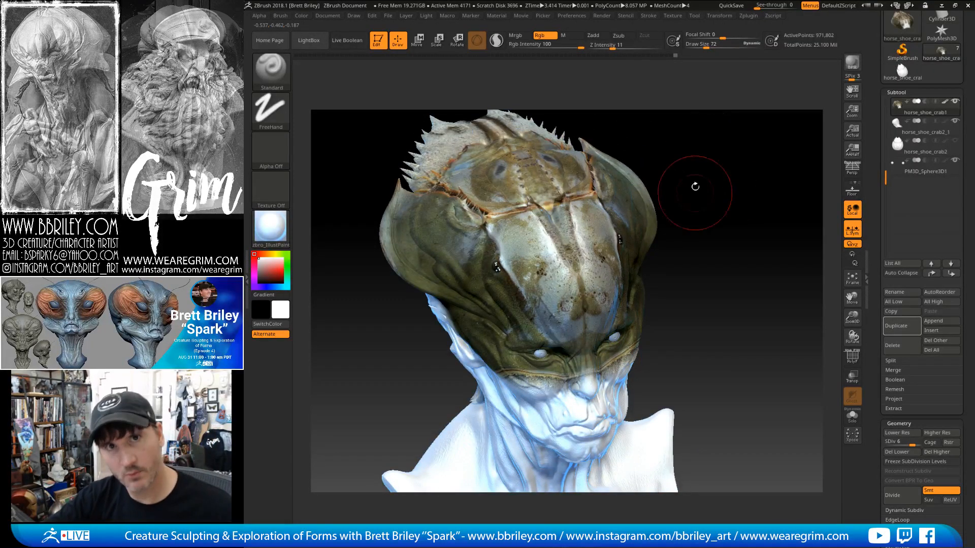
mouse_move(703, 218)
mouse_down()
mouse_move(726, 196)
mouse_move(701, 208)
mouse_move(709, 231)
mouse_move(729, 212)
mouse_move(673, 222)
mouse_up()
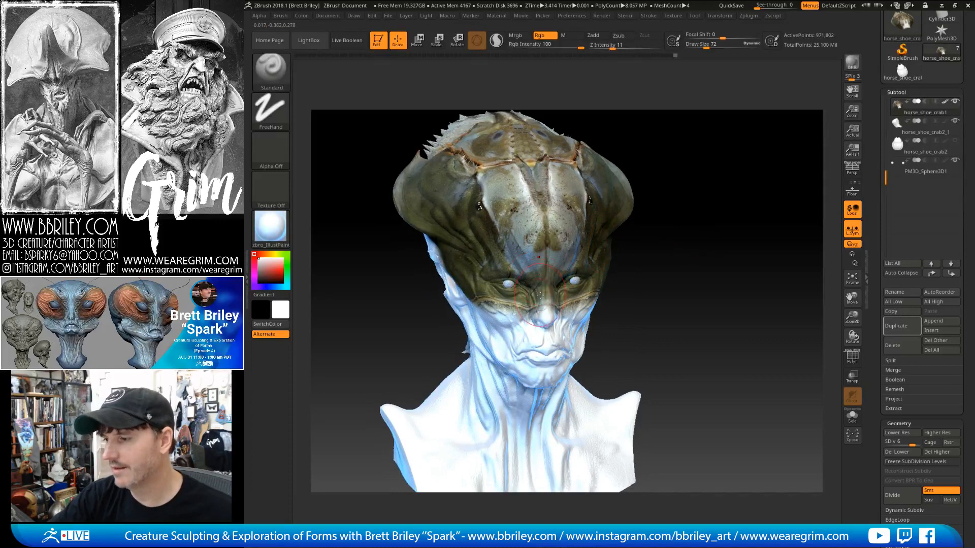
Set the brush to the DragRect stroke with Alpha 31 and an RGB intensity of 100.
click(271, 109)
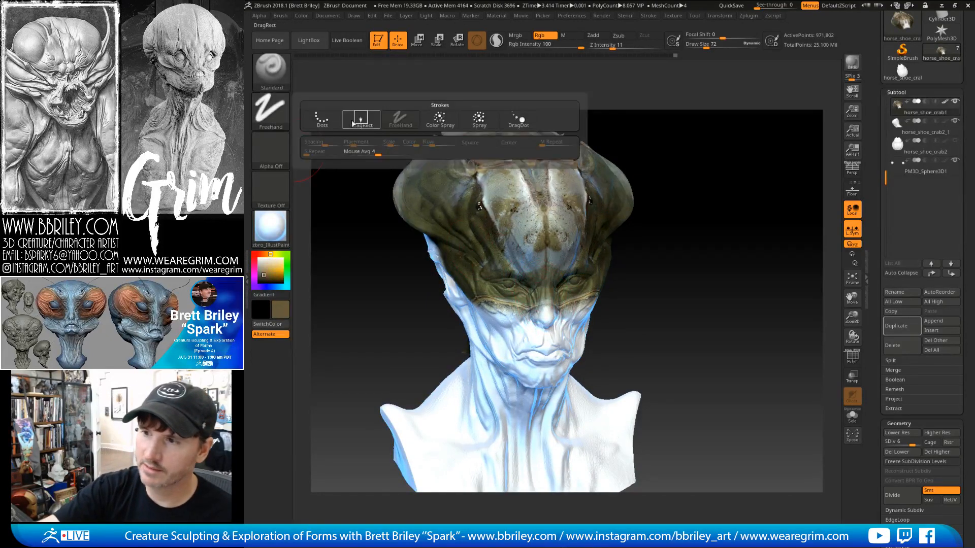
click(361, 119)
click(284, 155)
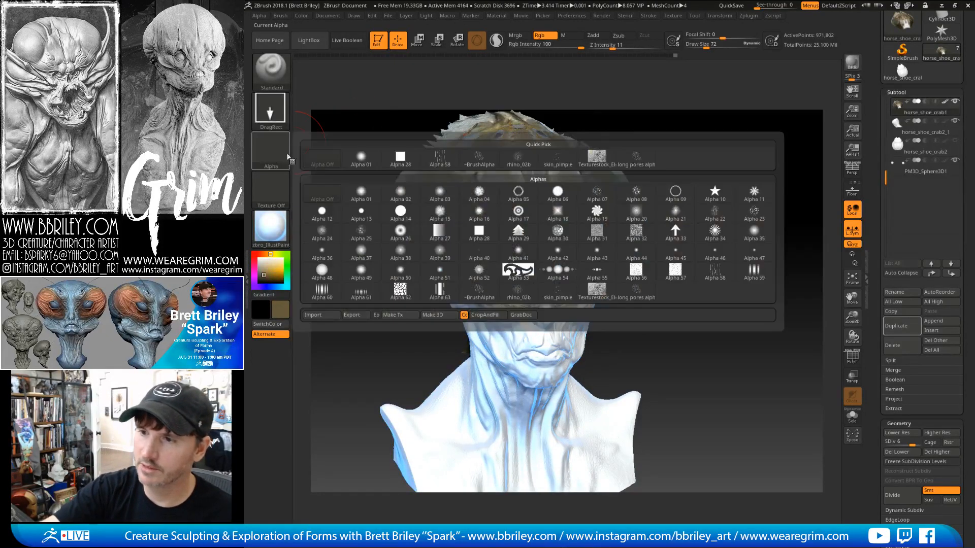
click(599, 232)
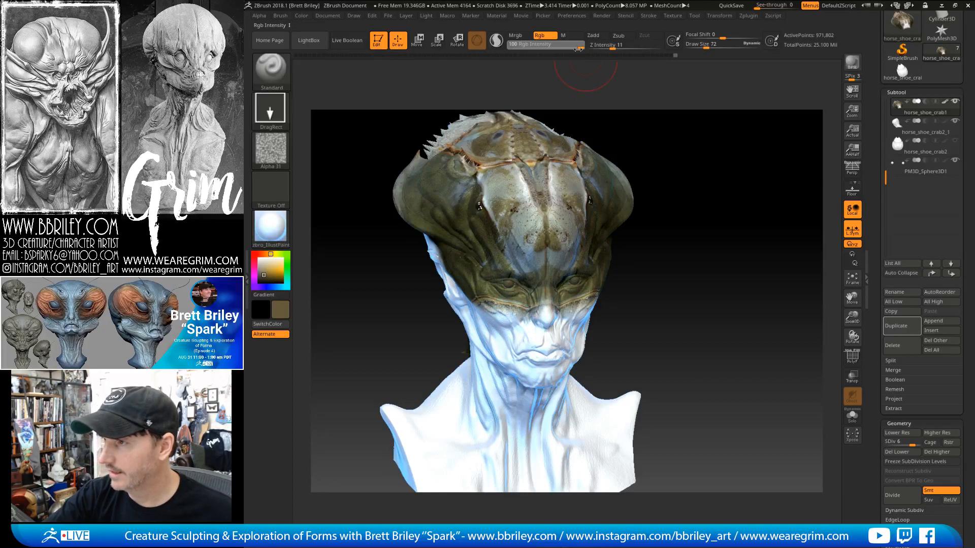
mouse_move(556, 54)
mouse_down()
mouse_move(556, 43)
mouse_move(582, 46)
mouse_up()
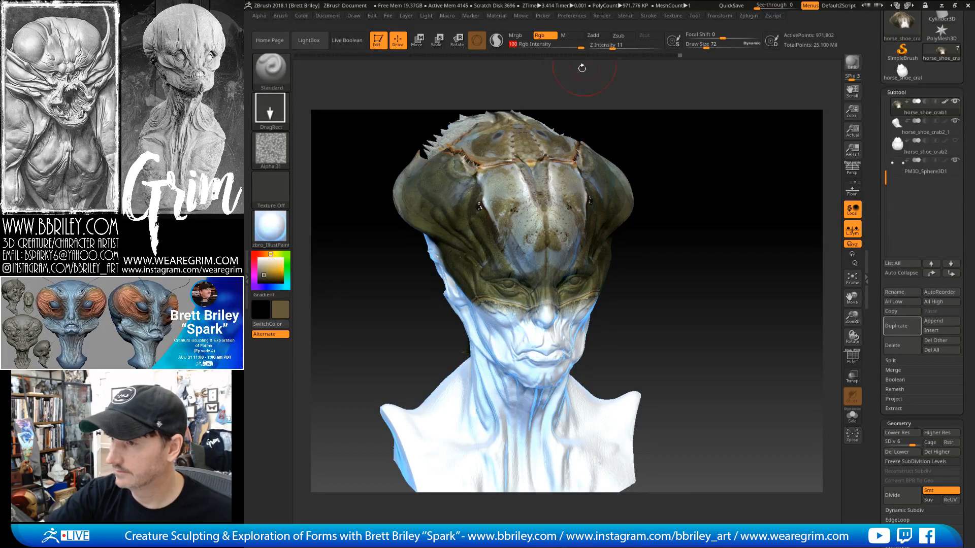
Select the Head_zremeshed1 subtool, sample olive-brown tones from the painted area and apply textured color across the face, mouth and cheek.
alt+click(525, 324)
key(c)
mouse_move(515, 316)
mouse_down()
mouse_move(534, 355)
mouse_move(539, 329)
mouse_move(525, 315)
mouse_move(503, 352)
mouse_move(506, 367)
mouse_move(536, 390)
mouse_up()
key(c)
drag(542, 348, 544, 371)
drag(495, 352, 498, 374)
drag(483, 329, 494, 359)
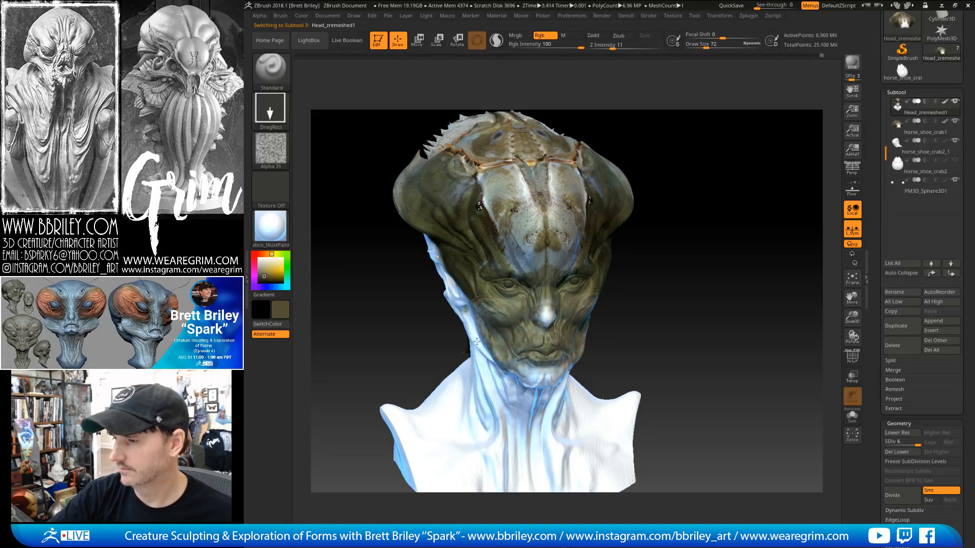
drag(461, 307, 469, 345)
Sample a darker olive-brown from the head and apply textured color over the jaw, chin and upper neck.
drag(698, 155, 762, 158)
key(c)
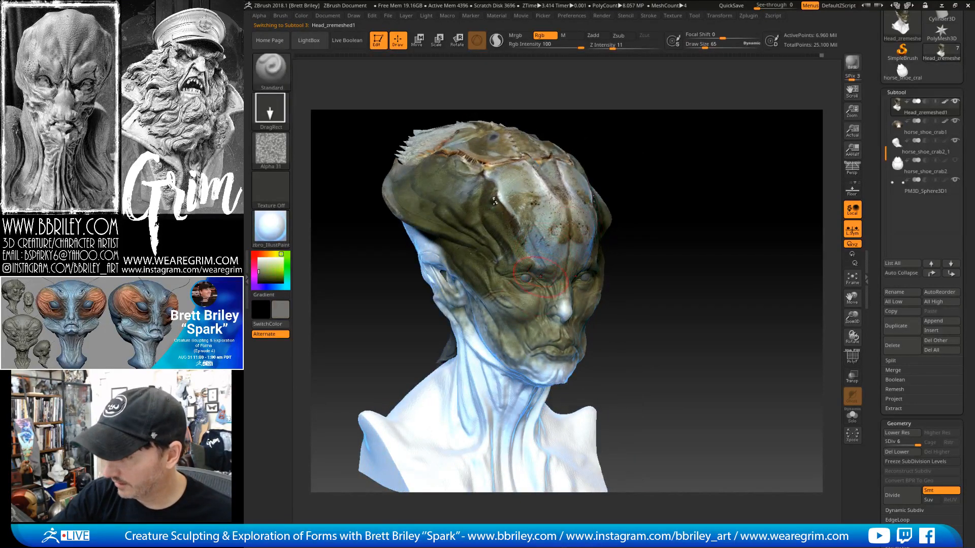
key(c)
mouse_move(477, 321)
mouse_down()
mouse_move(492, 387)
mouse_move(526, 415)
mouse_up()
mouse_move(497, 384)
mouse_down()
mouse_move(525, 413)
mouse_move(539, 409)
mouse_up()
drag(525, 376, 544, 398)
mouse_move(528, 355)
mouse_down()
mouse_move(551, 382)
mouse_move(565, 382)
mouse_up()
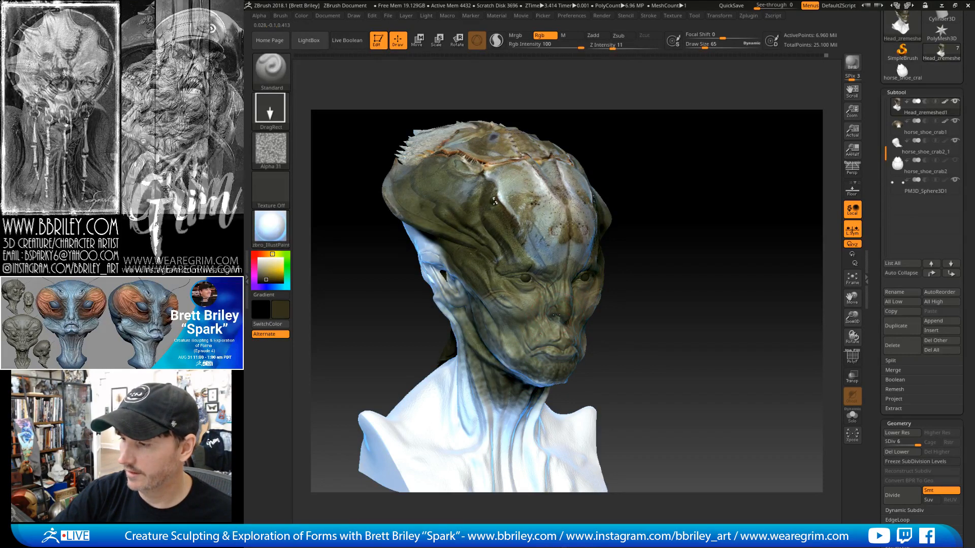
drag(637, 236, 669, 192)
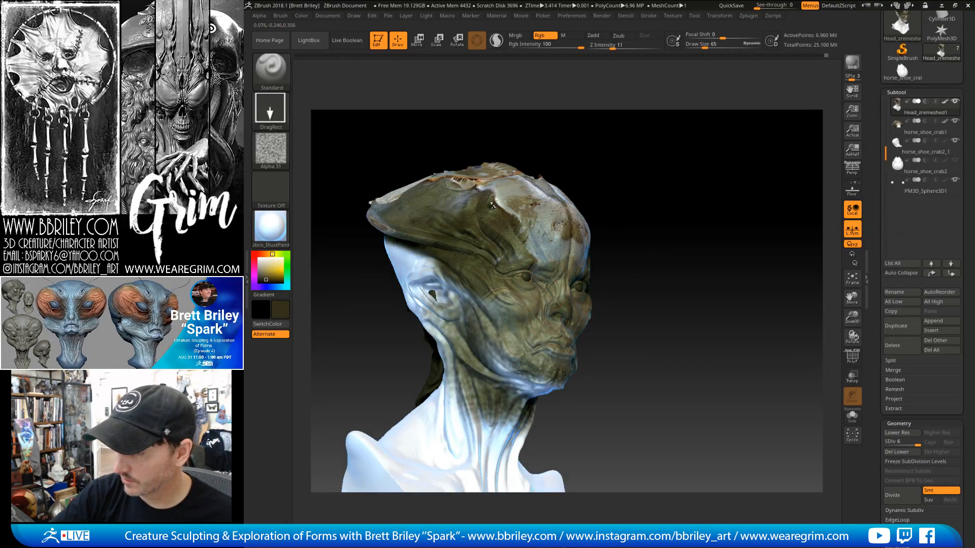
drag(644, 179, 627, 195)
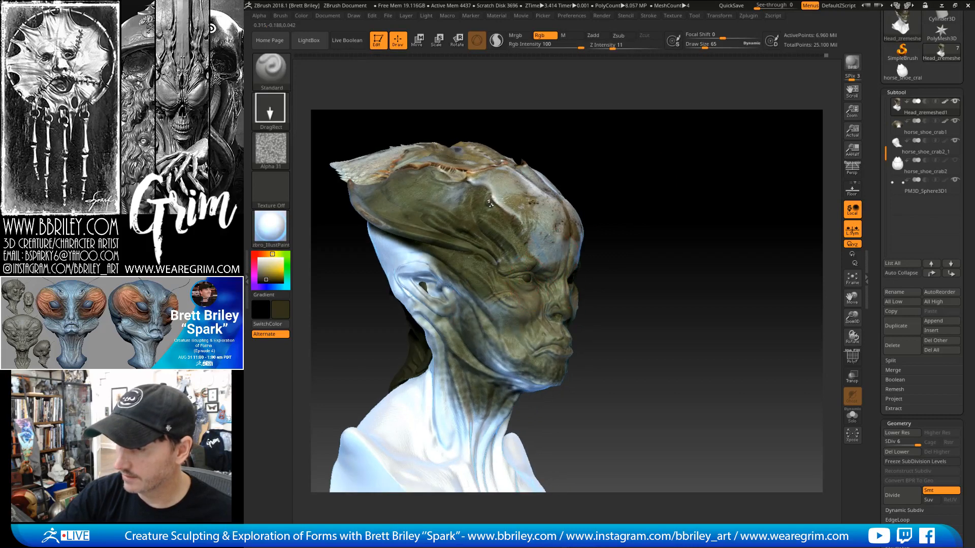
Apply textured olive-brown color around the ear, the side of the jaw and the neck down toward the upper chest.
drag(431, 280, 440, 301)
mouse_move(629, 215)
alt+mouse_down()
mouse_move(679, 210)
mouse_move(710, 187)
alt+mouse_up()
drag(428, 325, 440, 378)
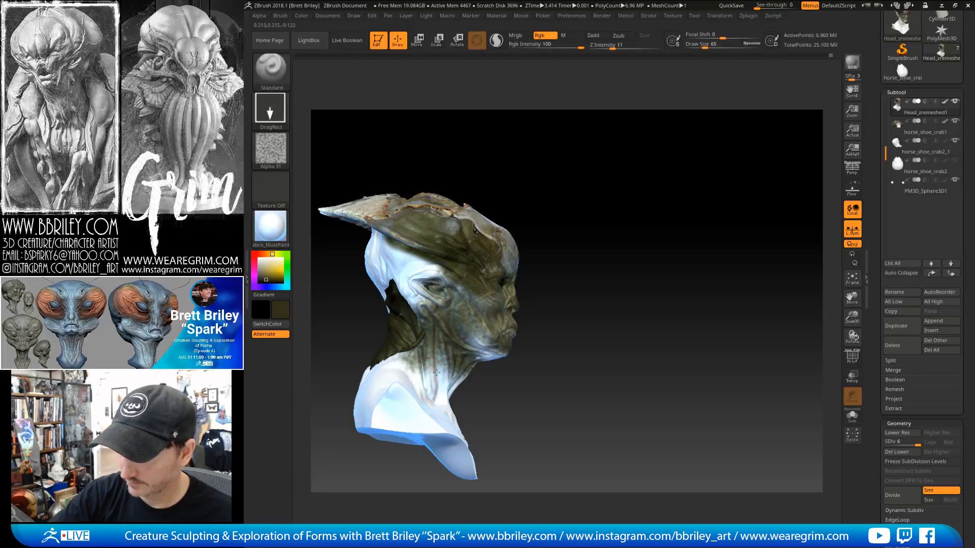
drag(433, 372, 446, 384)
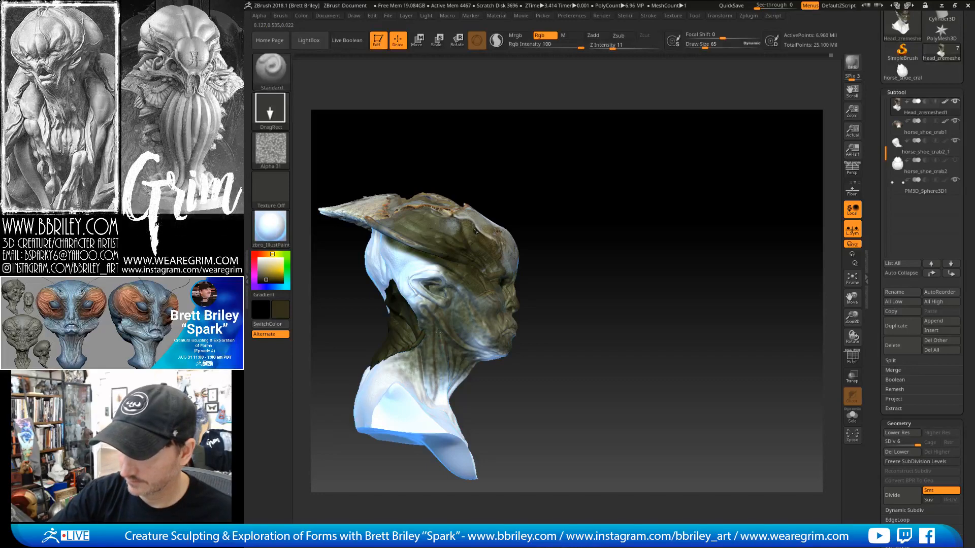
mouse_move(419, 298)
mouse_down()
mouse_move(429, 308)
mouse_move(439, 289)
mouse_up()
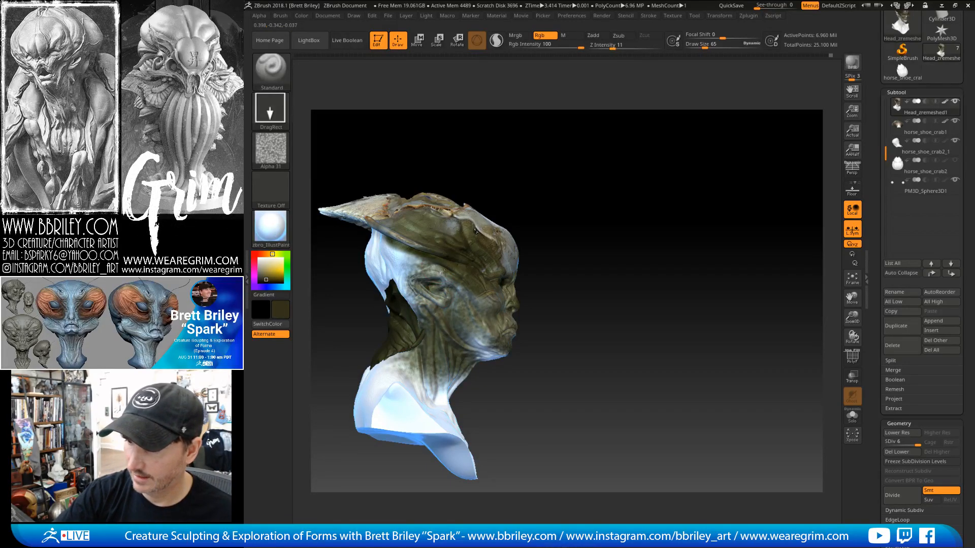
mouse_move(427, 255)
mouse_down()
mouse_move(401, 262)
mouse_move(403, 285)
mouse_move(446, 320)
mouse_up()
drag(574, 204, 493, 243)
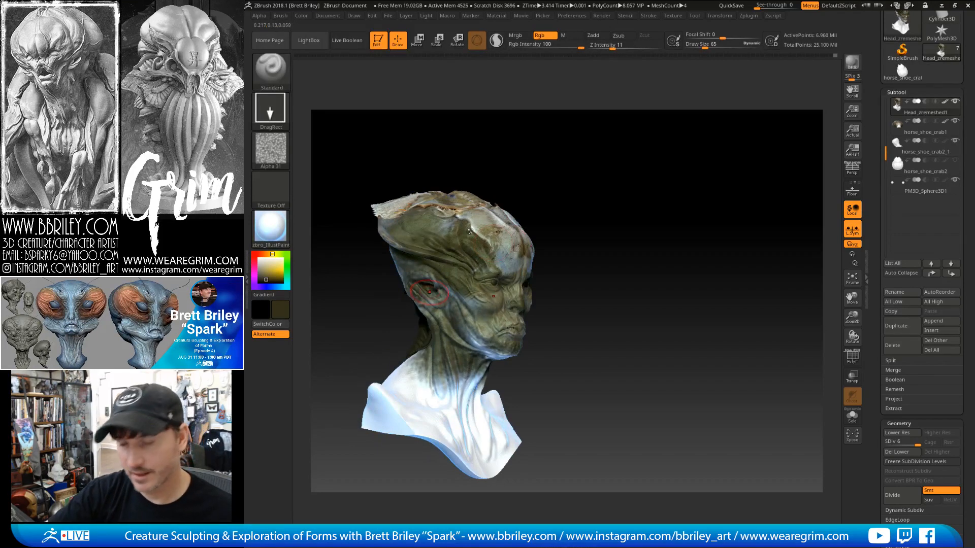
drag(599, 323, 537, 317)
drag(490, 343, 531, 380)
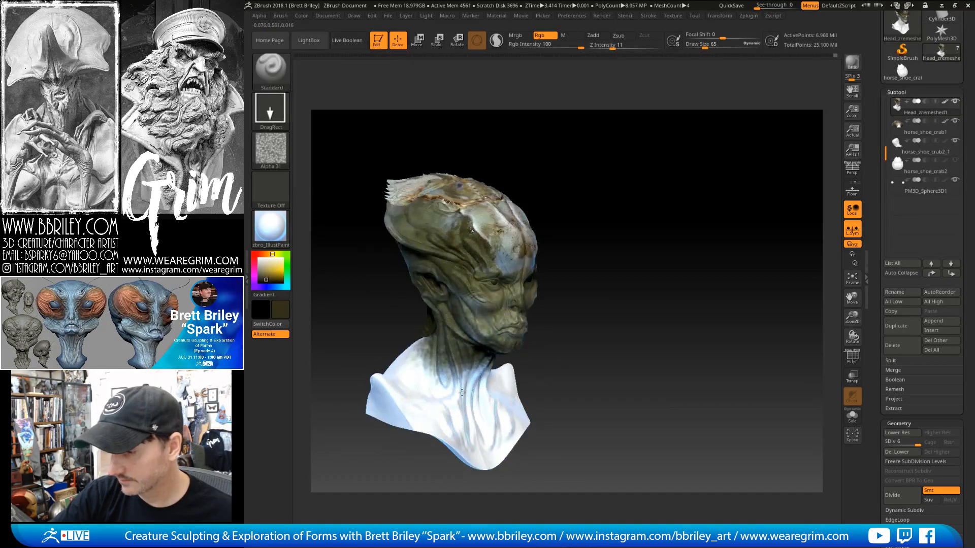
Switch the brush to the FreeHand stroke and paint olive-brown over the chest, shoulders, neck base and back of the head.
click(277, 119)
click(401, 120)
mouse_move(447, 350)
mouse_down()
mouse_move(457, 432)
mouse_move(474, 456)
mouse_move(459, 386)
mouse_move(450, 447)
mouse_move(401, 391)
mouse_move(372, 414)
mouse_move(407, 376)
mouse_move(445, 400)
mouse_up()
mouse_move(351, 356)
mouse_down()
mouse_move(391, 355)
mouse_move(408, 409)
mouse_up()
mouse_move(335, 432)
mouse_down()
mouse_move(408, 430)
mouse_move(330, 366)
mouse_move(355, 422)
mouse_move(421, 375)
mouse_move(406, 371)
mouse_up()
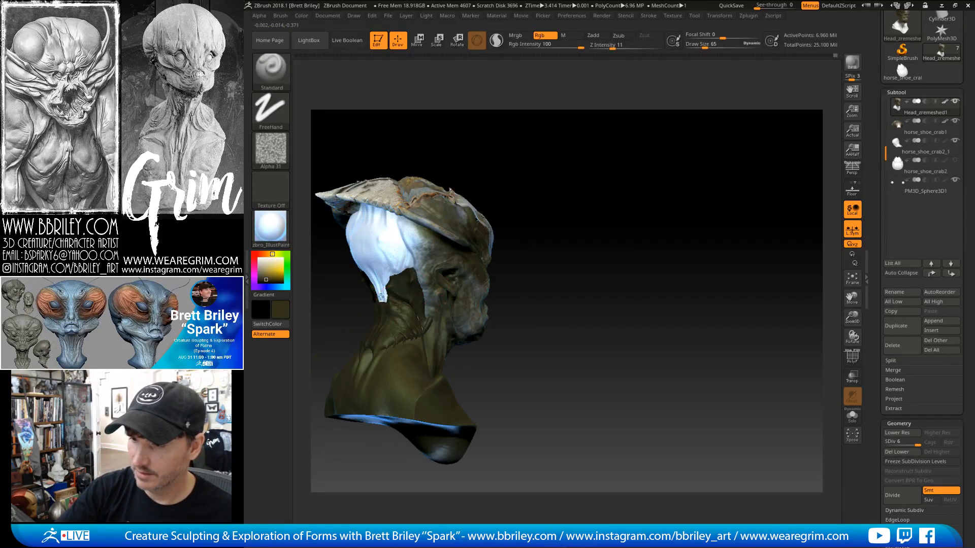
mouse_move(373, 286)
mouse_down()
mouse_move(370, 236)
mouse_move(398, 239)
mouse_move(416, 222)
mouse_up()
drag(473, 166, 474, 105)
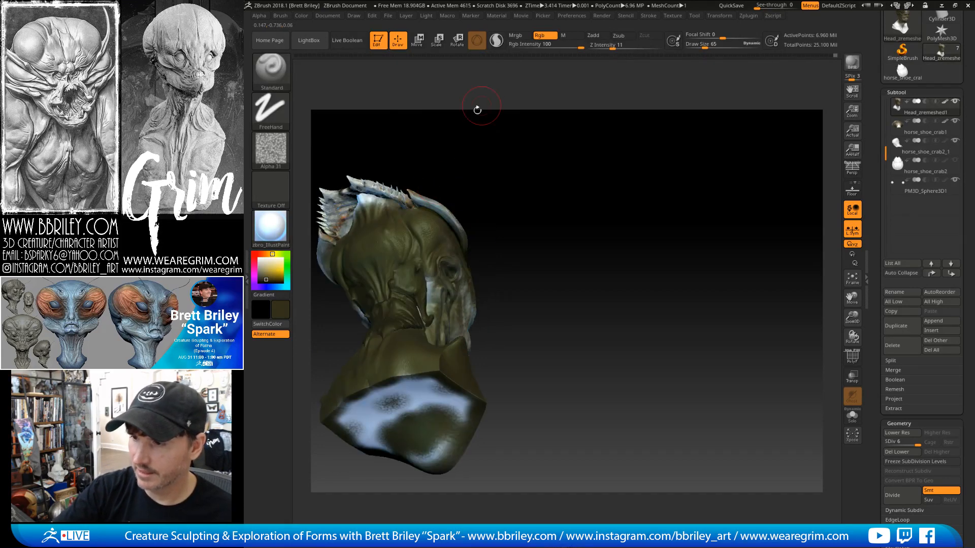
Fill the remaining pale areas behind the jaw, under the ear and along the side of the neck with olive-brown.
drag(428, 297, 433, 315)
drag(518, 289, 490, 353)
drag(441, 361, 465, 314)
drag(573, 218, 535, 320)
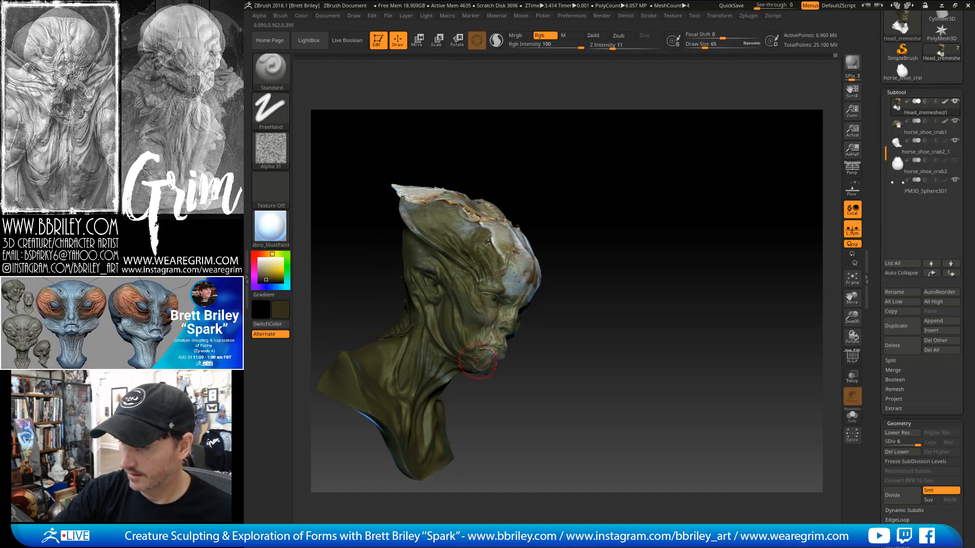
mouse_move(609, 193)
mouse_down()
mouse_move(551, 213)
mouse_move(584, 259)
mouse_move(592, 309)
mouse_up()
Set the draw size to 29 and paint olive-brown along the lower side of the forehead above the brow.
key(s)
drag(523, 274, 543, 274)
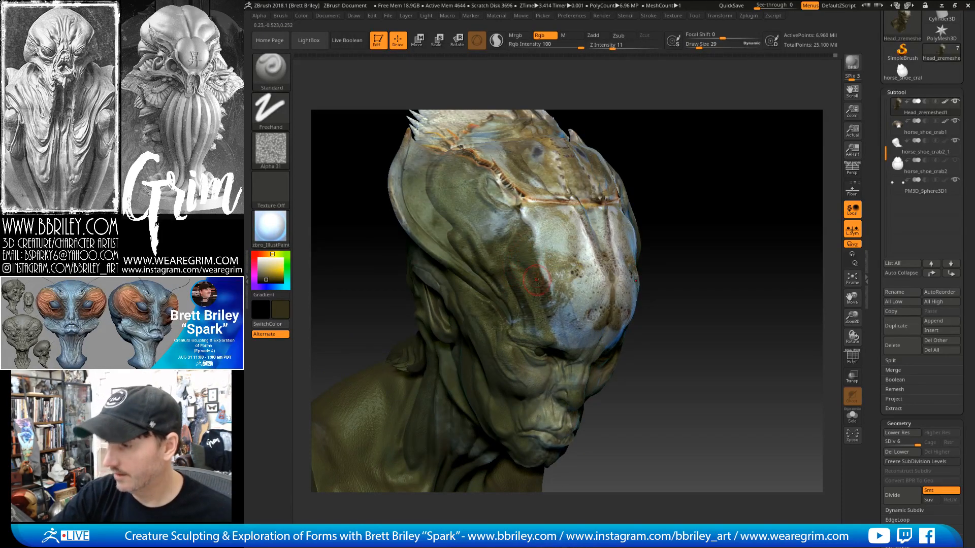
shift+drag(726, 188, 709, 152)
alt+drag(736, 198, 531, 178)
Return the brush to the DragRect stroke with a draw size of 21 and frame the forehead.
click(277, 115)
click(280, 120)
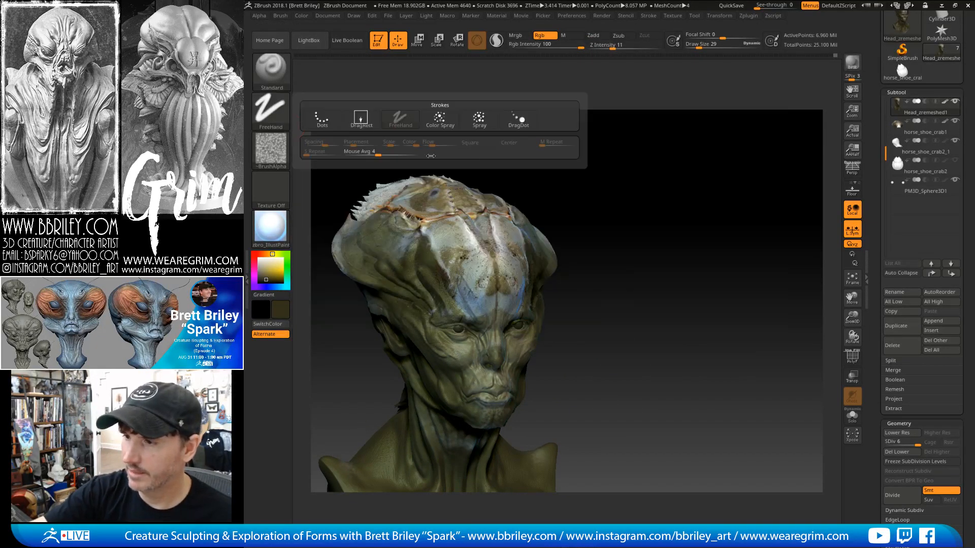
click(360, 119)
mouse_move(632, 219)
alt+mouse_down()
mouse_move(647, 190)
mouse_move(652, 234)
alt+mouse_up()
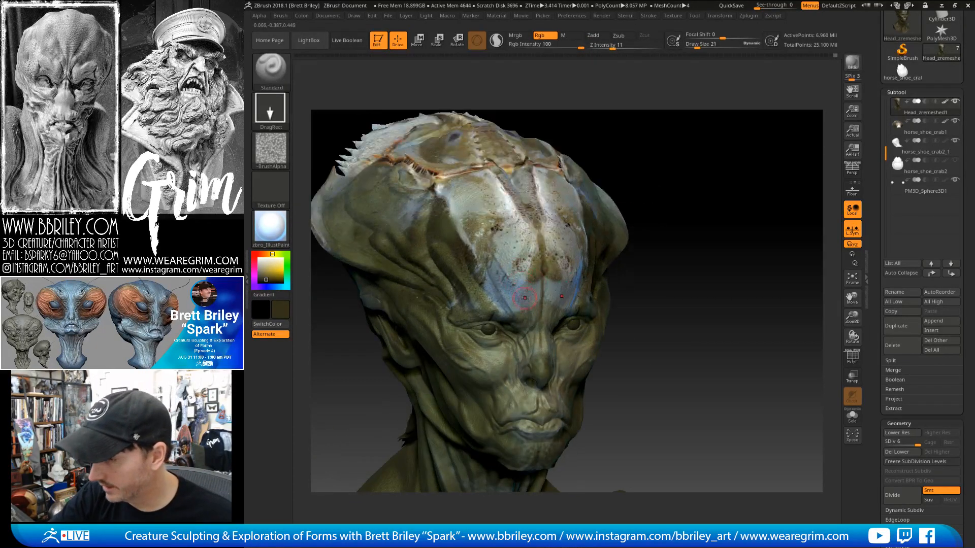
key(c)
drag(525, 298, 537, 321)
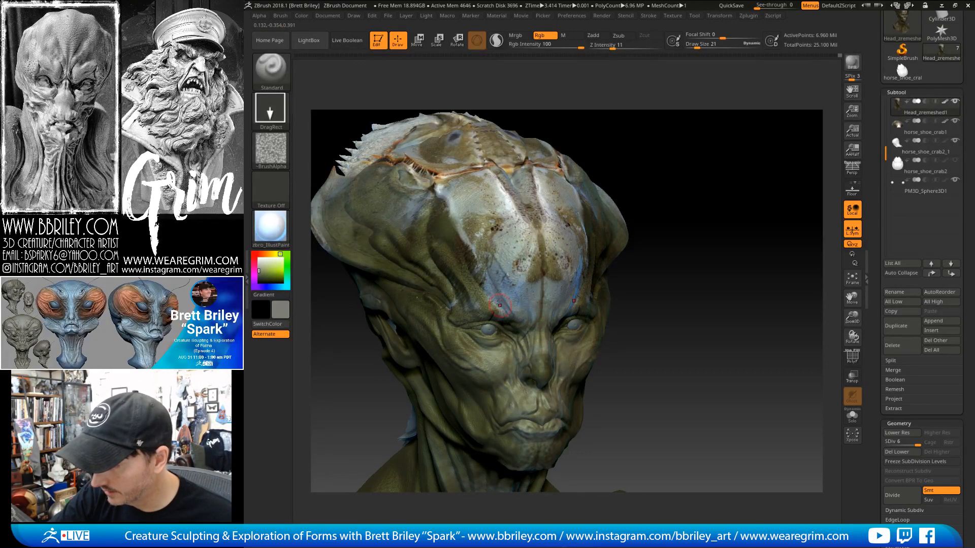
key(ctrl+z)
Sample a muted brown from the forehead markings and apply textured color on the lower forehead around the brow.
key(c)
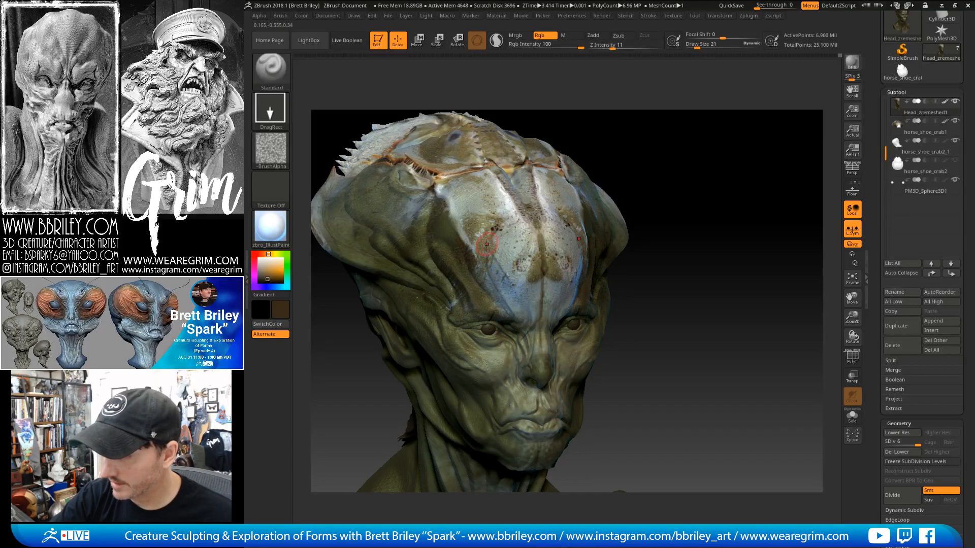
key(c)
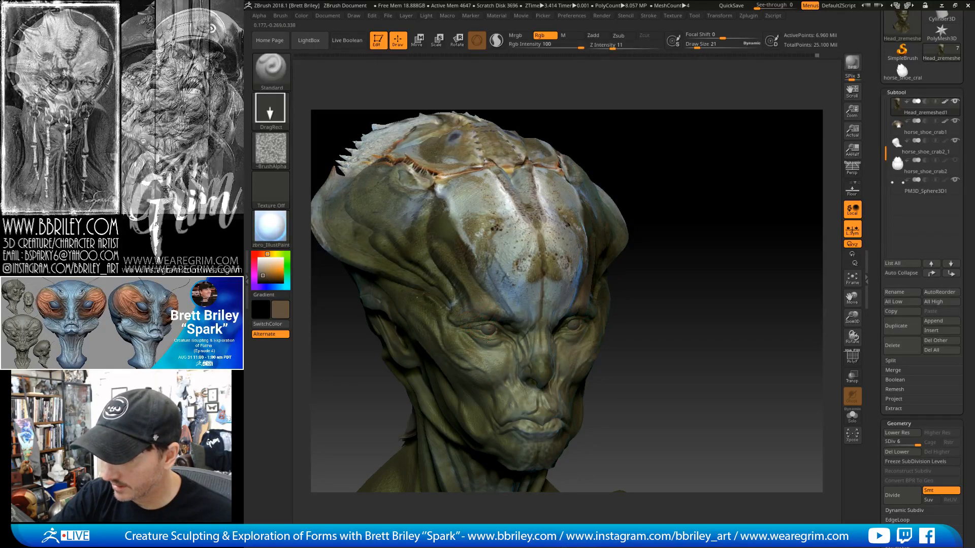
drag(722, 152, 524, 318)
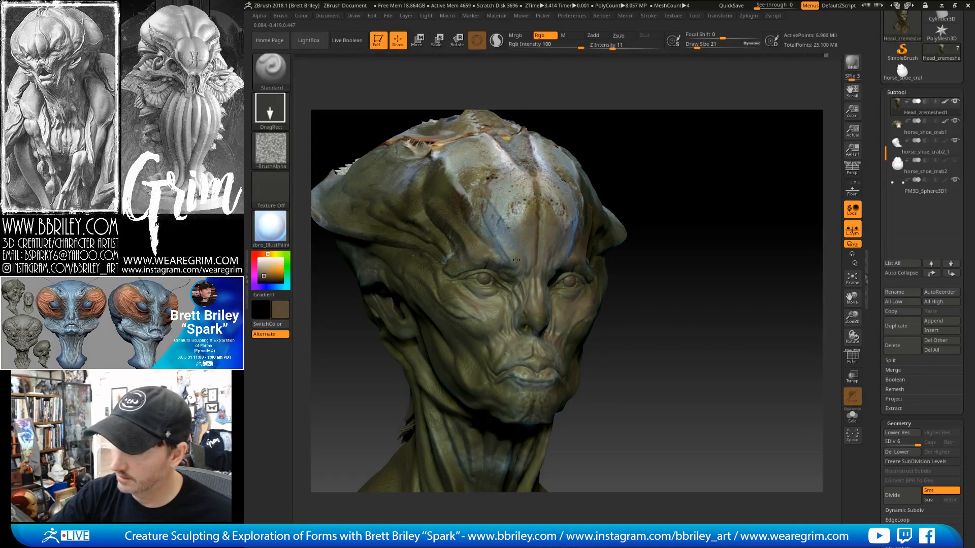
mouse_move(657, 213)
mouse_down()
mouse_move(664, 195)
mouse_move(666, 239)
mouse_up()
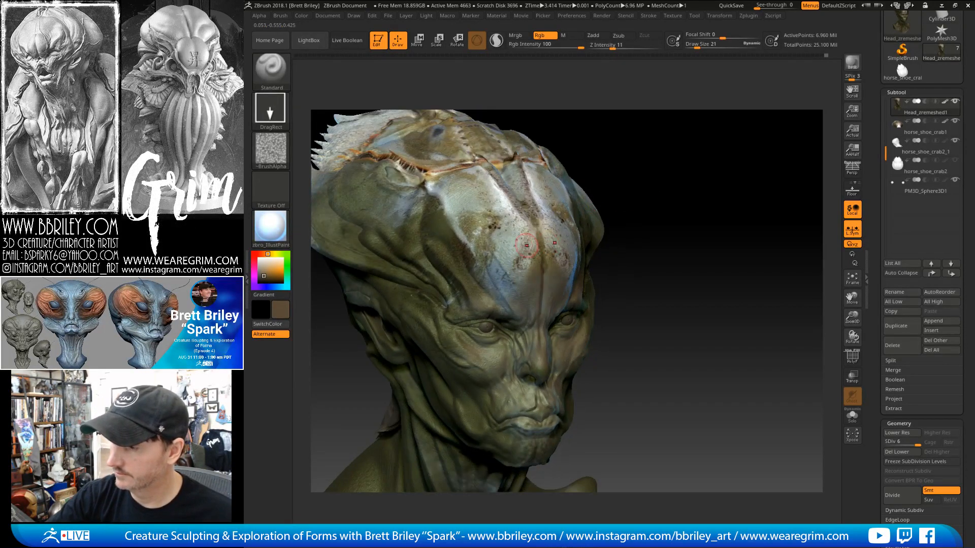
Sample a light beige-grey from the forehead, set the RGB intensity to 56 and apply textured color at the temple.
key(c)
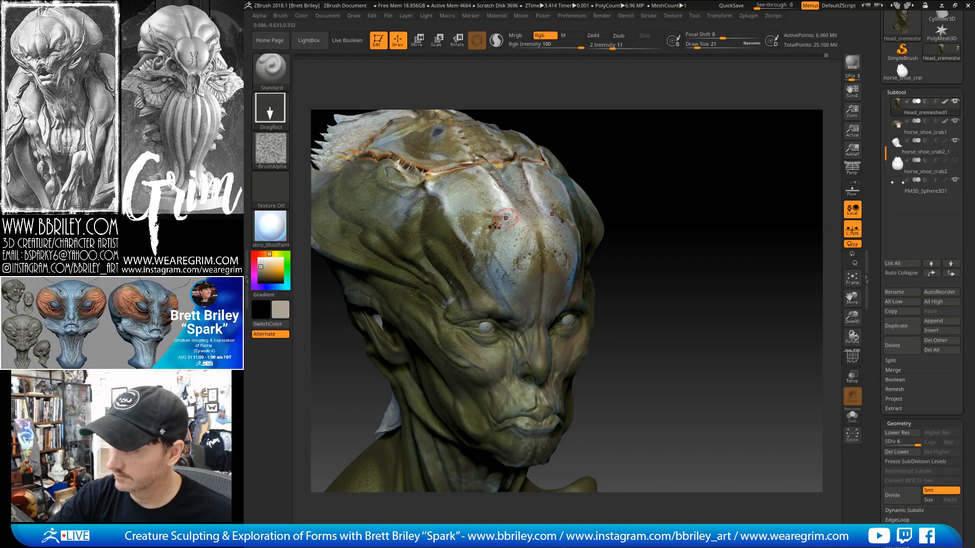
alt+drag(672, 154, 736, 176)
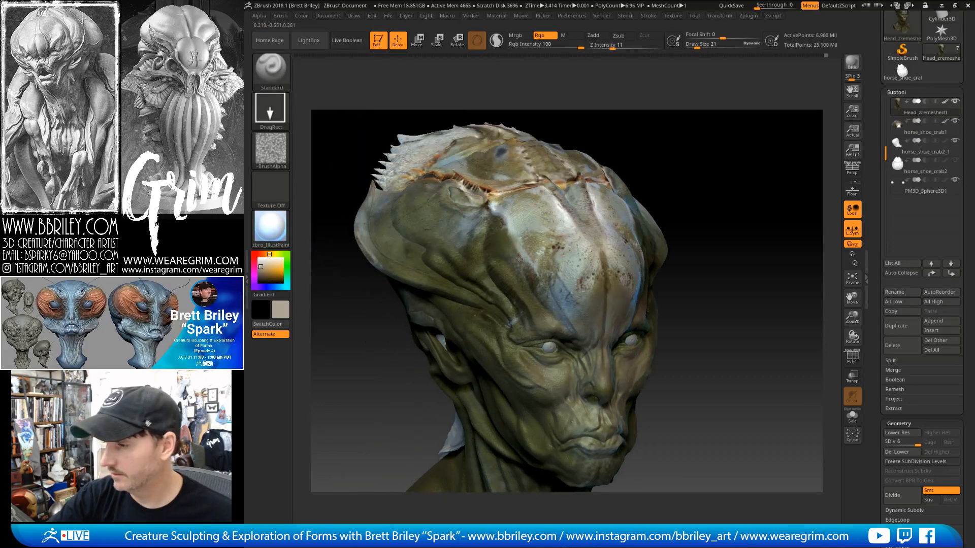
click(563, 46)
drag(660, 133, 692, 138)
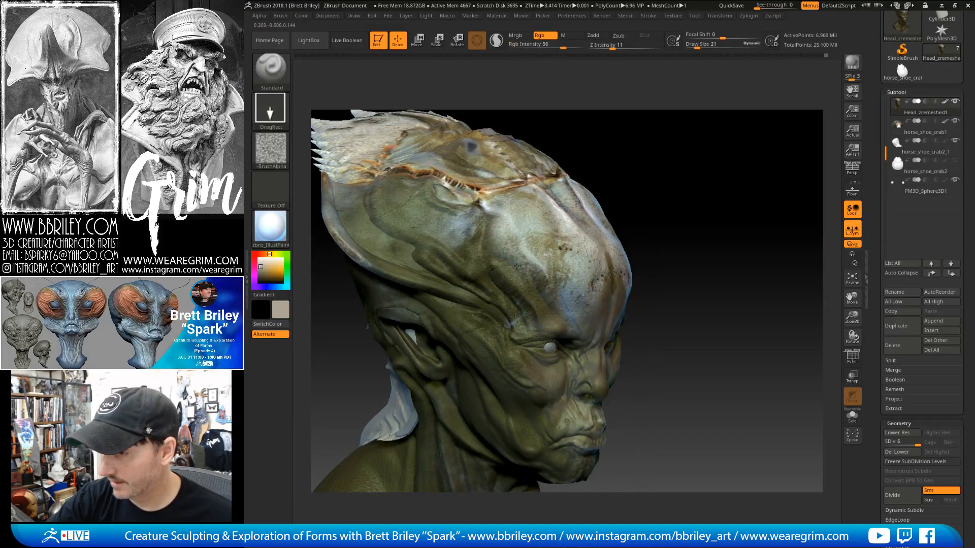
drag(523, 284, 532, 293)
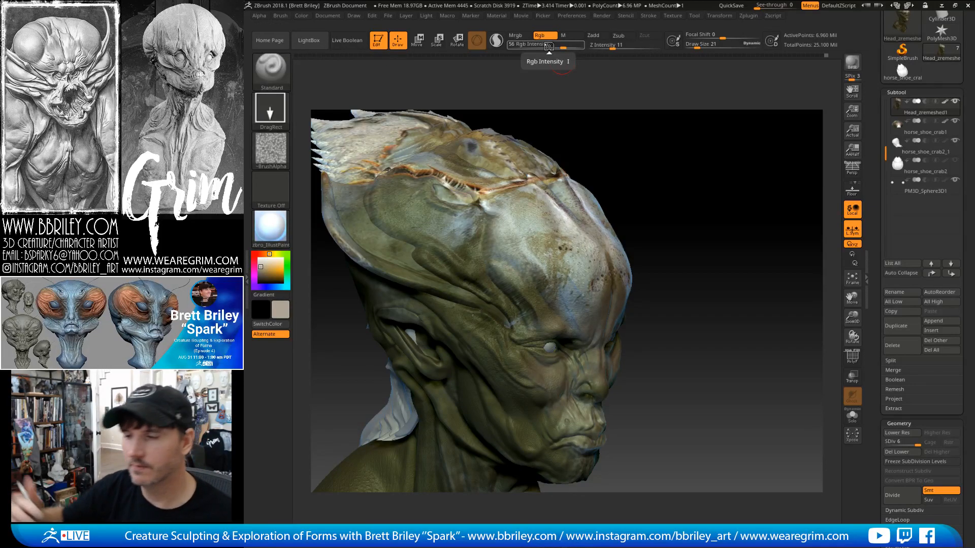
Blend textured light beige-grey across the side of the head, the temple and the forehead above the eye.
drag(670, 193, 691, 201)
mouse_move(462, 263)
mouse_down()
mouse_move(491, 269)
mouse_move(485, 239)
mouse_up()
drag(485, 280, 492, 285)
mouse_move(641, 145)
mouse_down()
mouse_move(532, 320)
mouse_move(552, 315)
mouse_up()
mouse_move(552, 316)
right_down()
mouse_move(516, 324)
mouse_move(559, 301)
right_up()
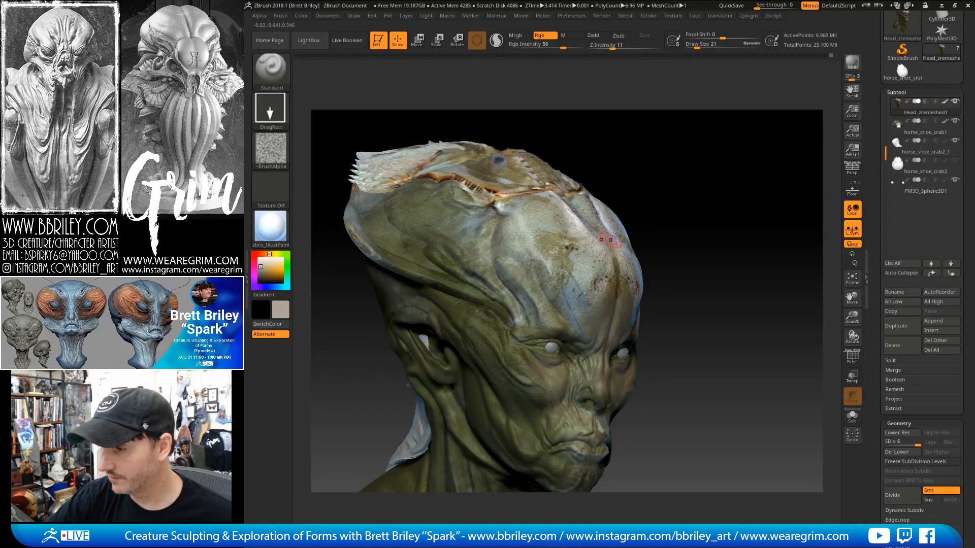
right_drag(609, 241, 560, 314)
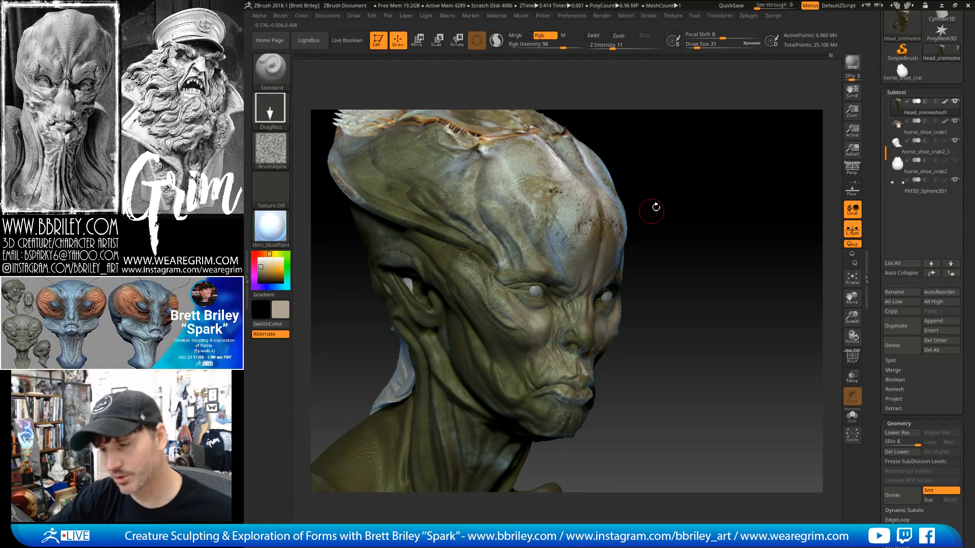
Apply textured light beige-grey over the brow, cheeks and mouth area, checking the whole bust between strokes.
drag(695, 183, 563, 291)
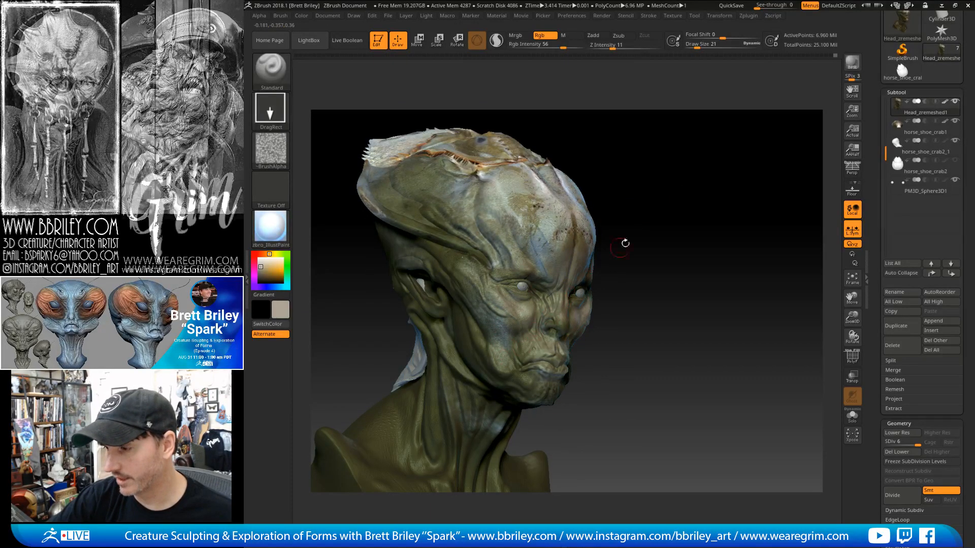
drag(625, 241, 682, 188)
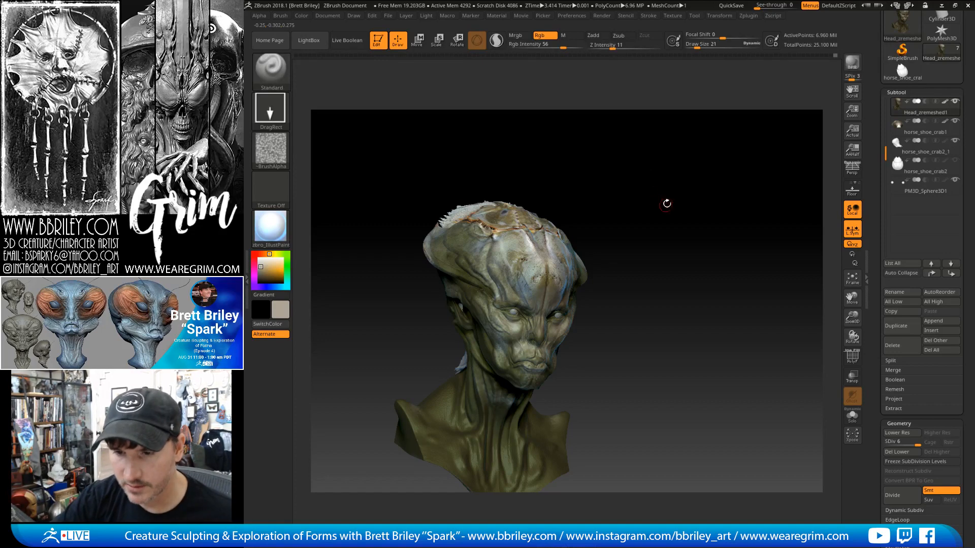
mouse_move(668, 204)
mouse_down()
mouse_move(631, 192)
mouse_move(683, 194)
mouse_move(681, 203)
mouse_up()
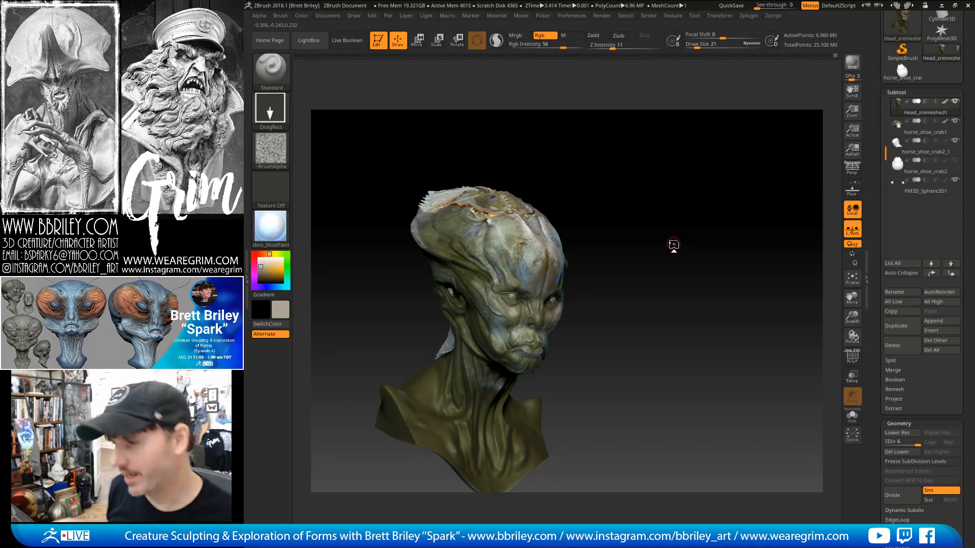
drag(650, 229, 622, 190)
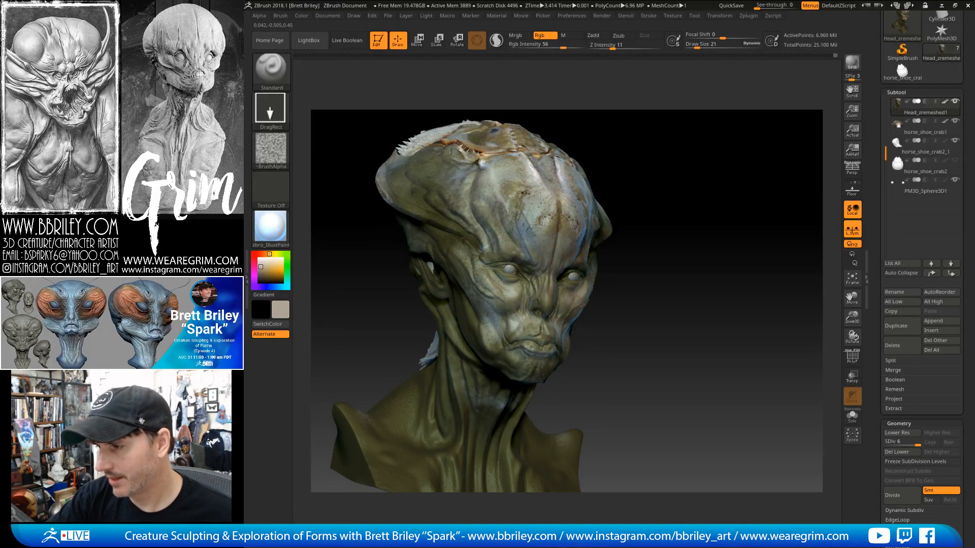
drag(616, 155, 514, 261)
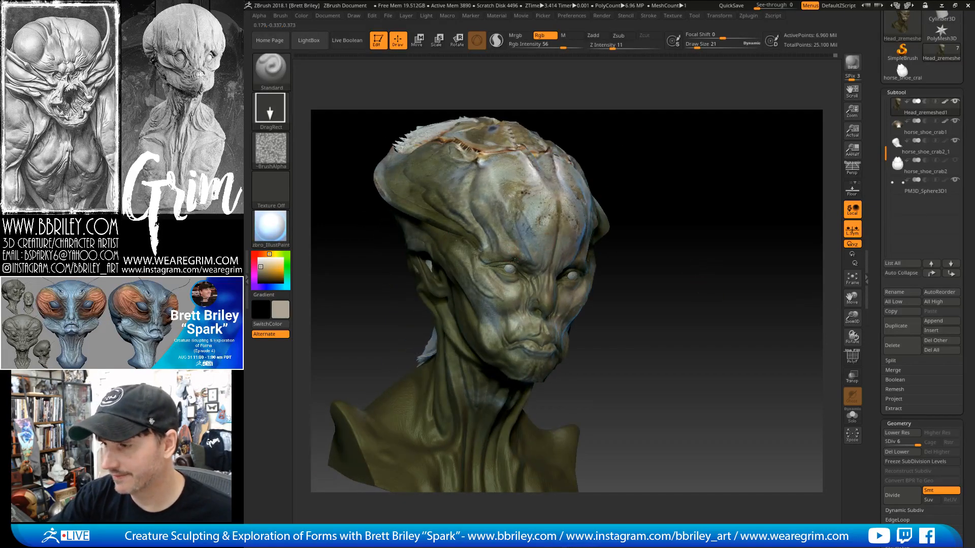
Add more textured light beige-grey along the folds running from the head crest to the temple and eye.
drag(598, 148, 686, 158)
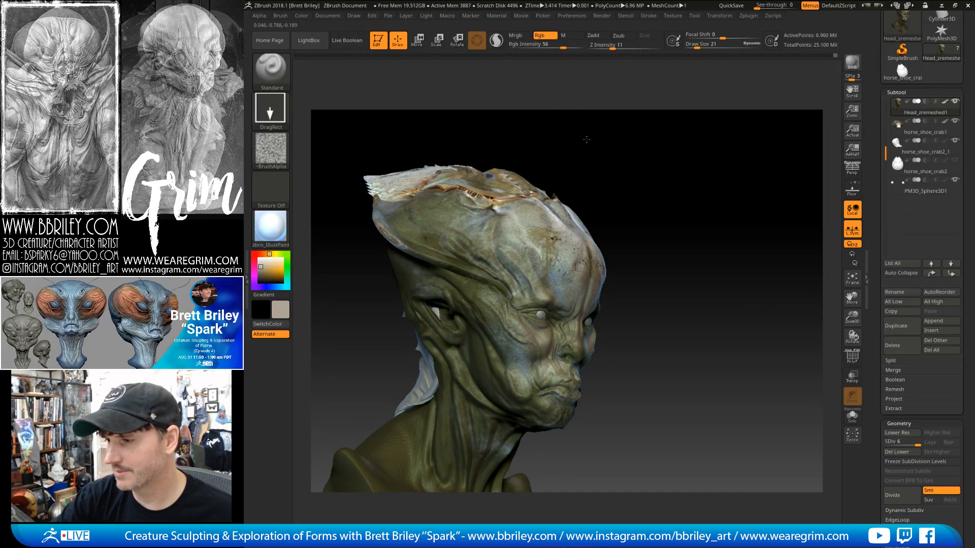
drag(586, 139, 595, 195)
drag(466, 249, 485, 265)
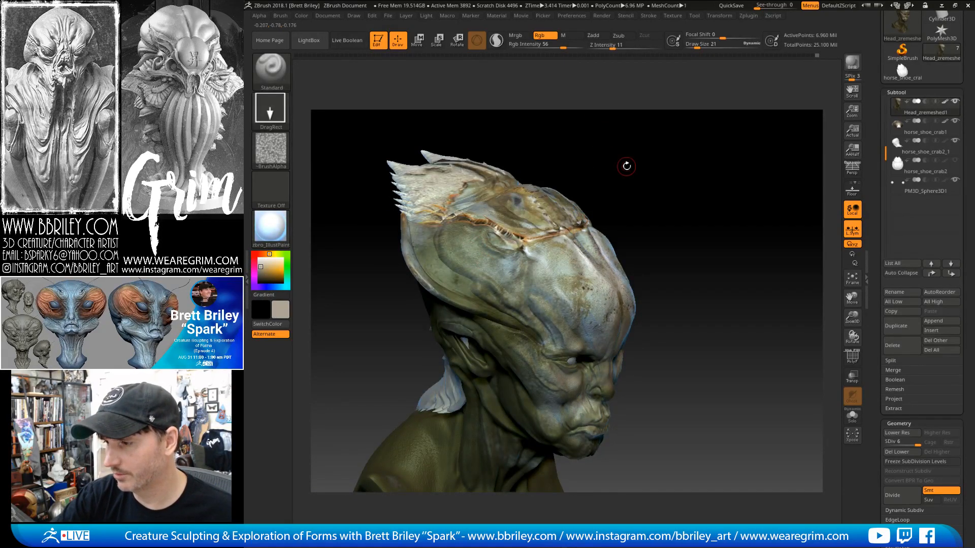
drag(626, 166, 609, 189)
drag(495, 285, 504, 294)
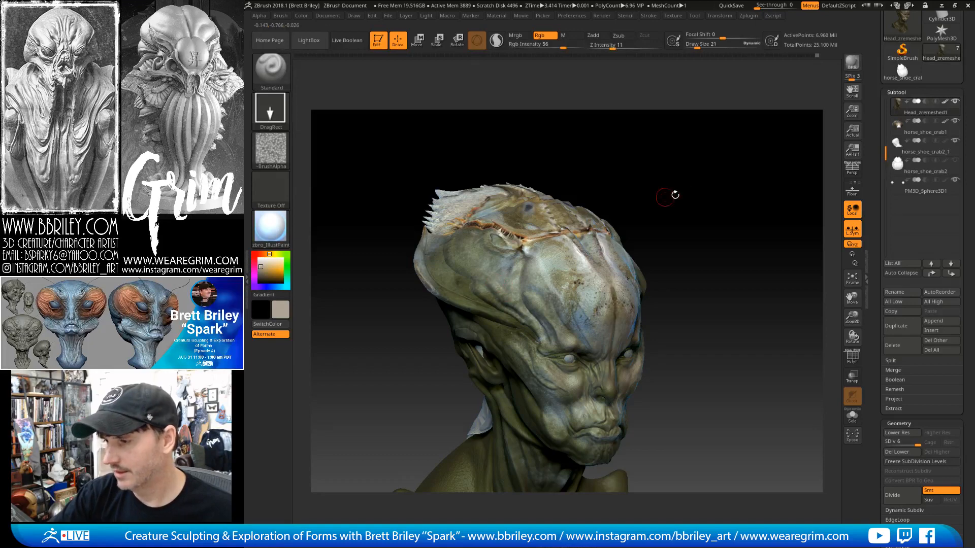
mouse_move(673, 196)
mouse_down()
mouse_move(655, 129)
mouse_move(641, 133)
mouse_up()
drag(490, 264, 519, 296)
Apply textured light beige-grey around the front of the ear, the cheekbone and the lower cheek.
drag(631, 126, 660, 130)
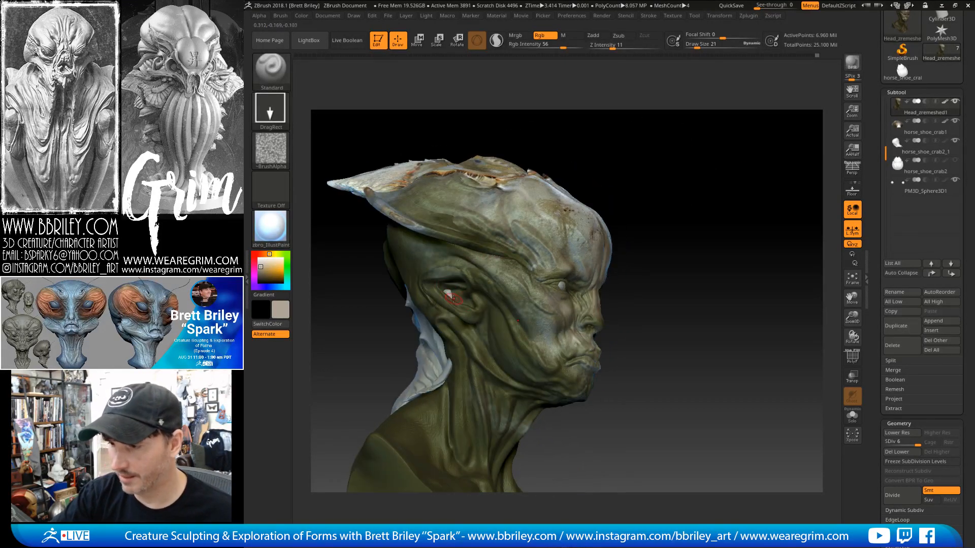
drag(589, 130, 607, 133)
drag(441, 264, 491, 290)
alt+drag(617, 223, 603, 183)
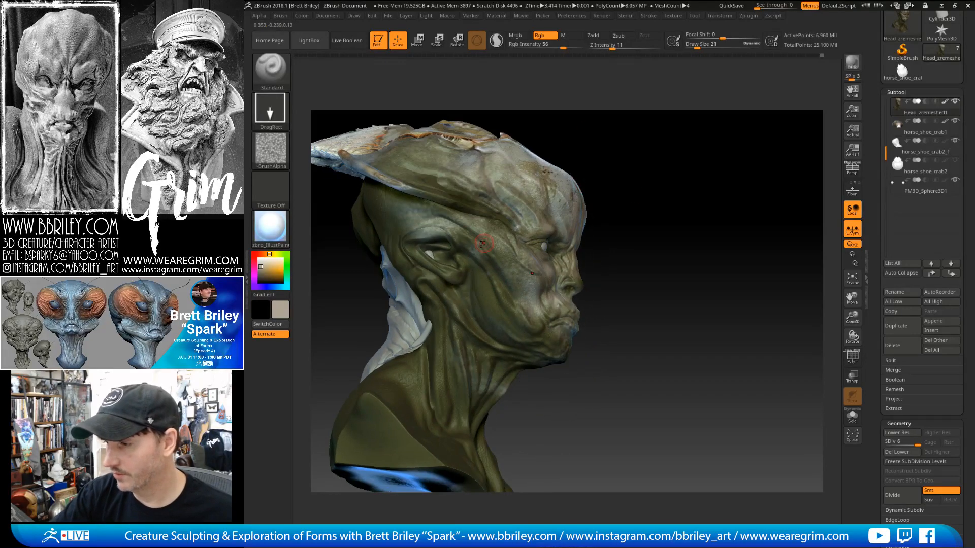
drag(463, 237, 479, 252)
drag(496, 298, 515, 321)
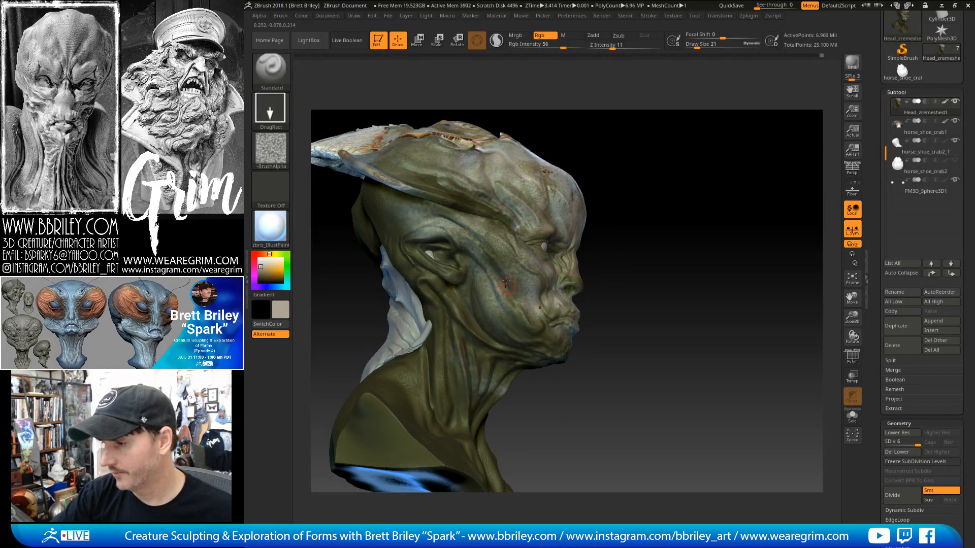
Turn the head toward a three-quarter view and change the paint color to a muted grey-blue.
drag(631, 136, 584, 144)
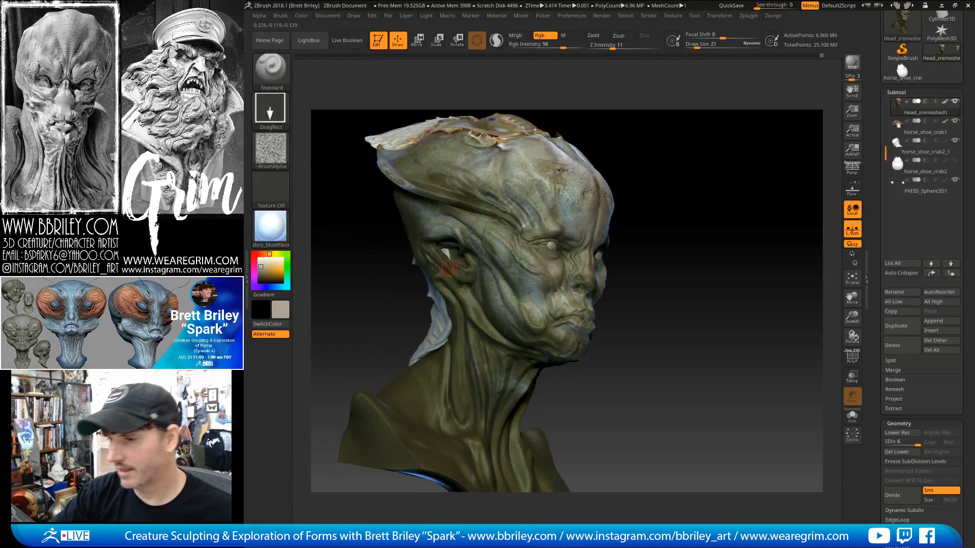
click(273, 287)
click(264, 270)
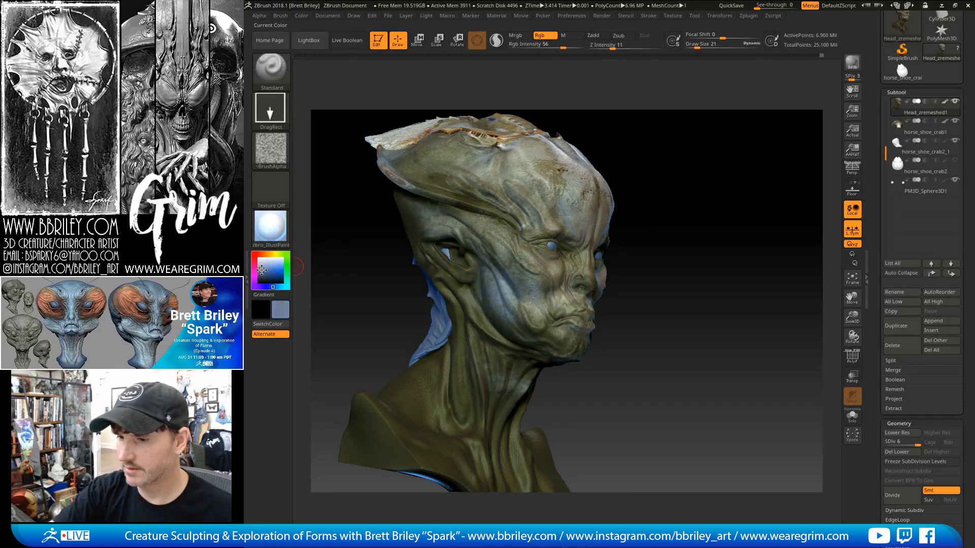
Apply textured muted grey-blue to the cheek, jaw and mouth area from three-quarter and side angles.
mouse_move(484, 310)
mouse_down()
mouse_move(497, 326)
mouse_move(483, 318)
mouse_up()
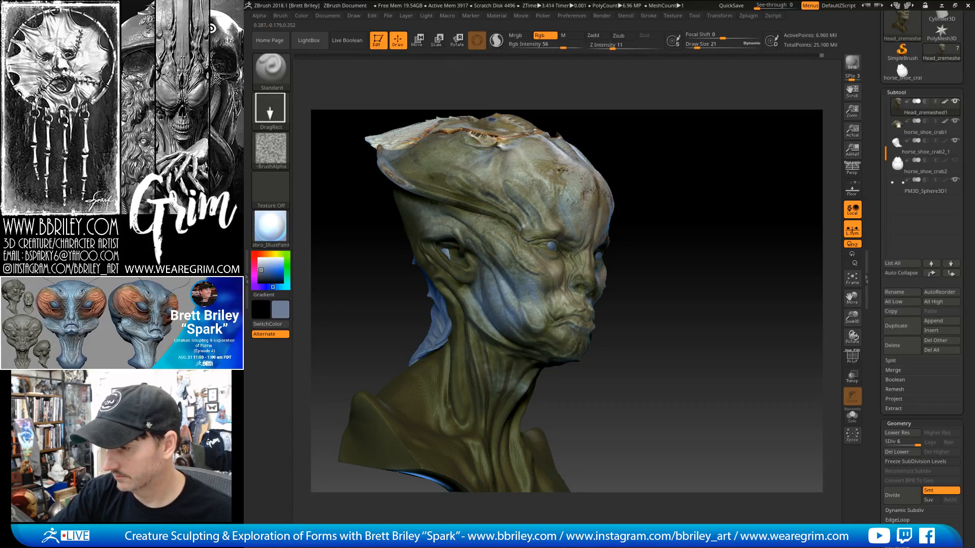
mouse_move(657, 283)
alt+mouse_down()
mouse_move(648, 244)
mouse_move(637, 242)
alt+mouse_up()
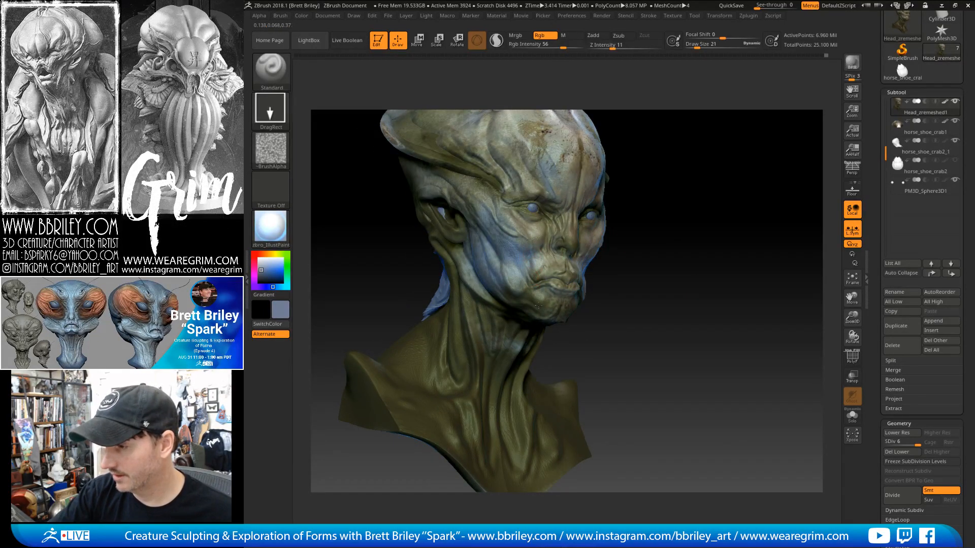
mouse_move(530, 290)
mouse_down()
mouse_move(537, 304)
mouse_move(523, 314)
mouse_move(482, 320)
mouse_move(469, 303)
mouse_up()
mouse_move(617, 278)
mouse_down()
mouse_move(657, 261)
mouse_move(608, 244)
mouse_up()
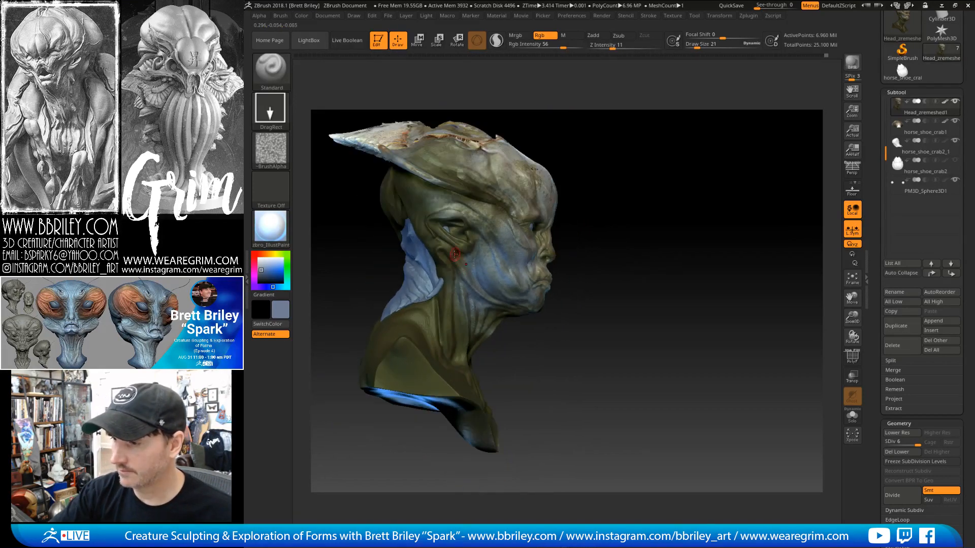
Apply more textured grey-blue below the ear, down the upper neck and around the temple and brow.
drag(456, 298, 458, 306)
drag(462, 322, 464, 333)
drag(549, 344, 514, 339)
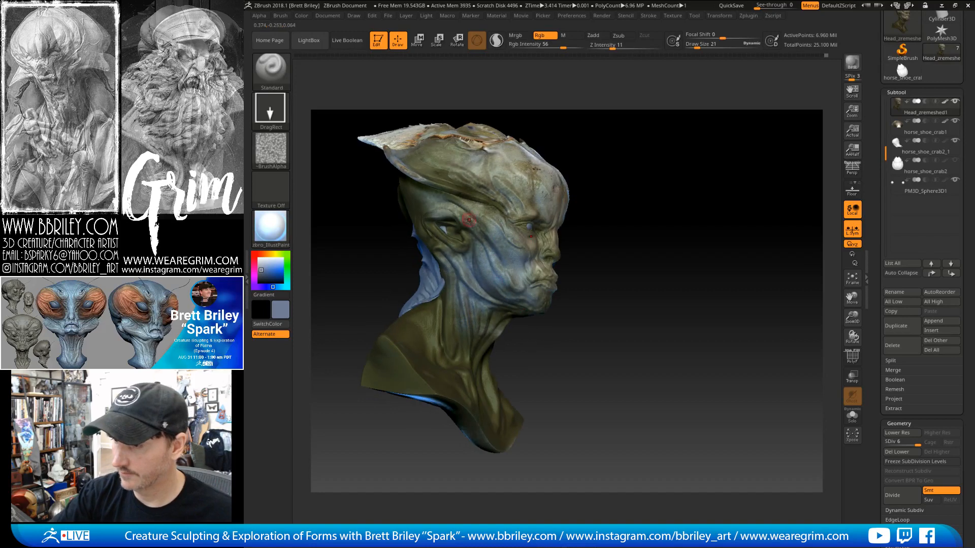
drag(604, 185, 544, 166)
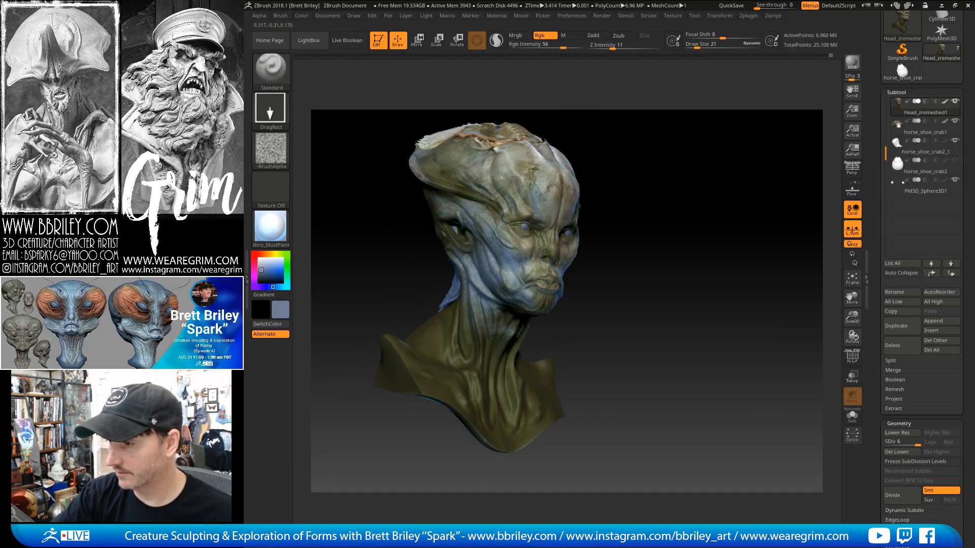
drag(602, 124, 665, 127)
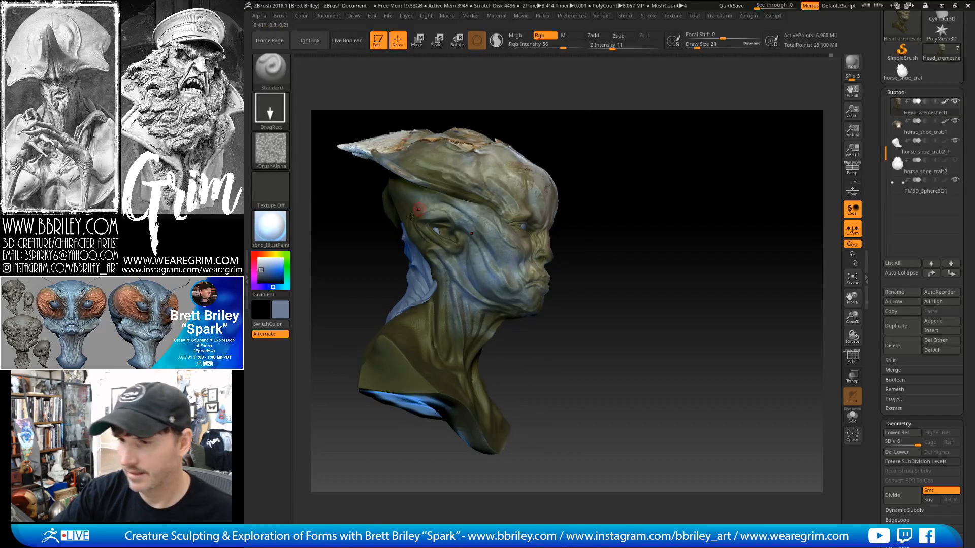
Change the paint color to a muted dark red and apply it to the front of the neck below the jaw.
click(263, 254)
click(267, 267)
click(254, 254)
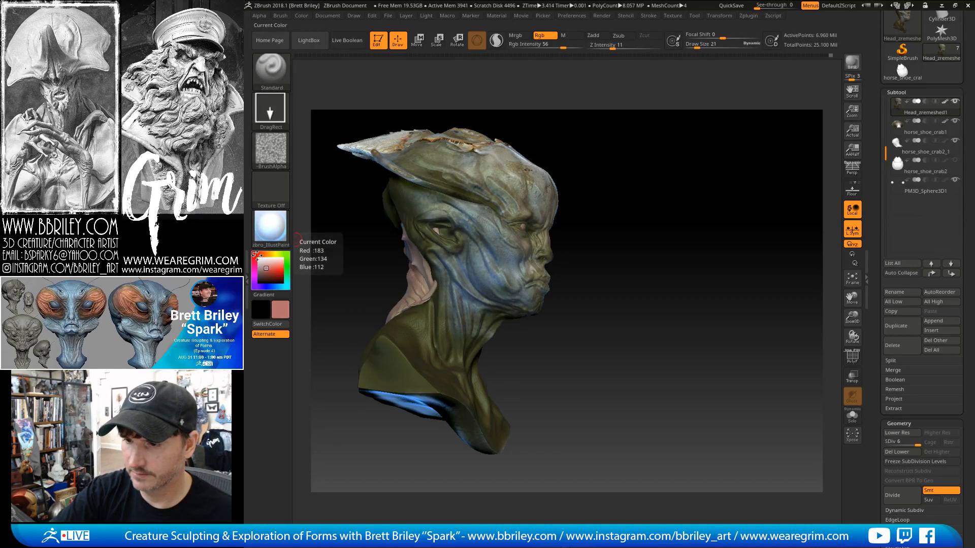
click(267, 267)
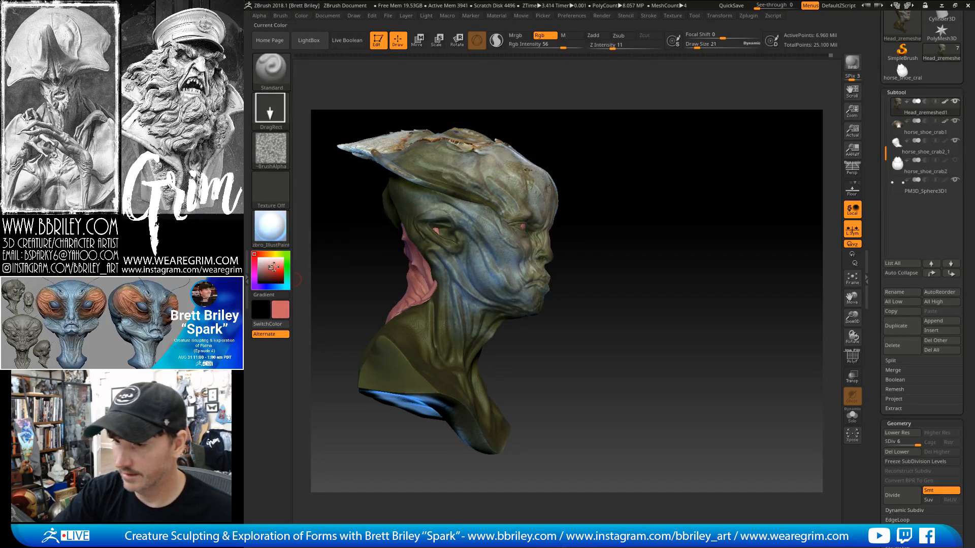
click(267, 273)
mouse_move(518, 371)
mouse_down()
mouse_move(482, 349)
mouse_move(481, 381)
mouse_move(550, 353)
mouse_up()
drag(521, 390, 463, 334)
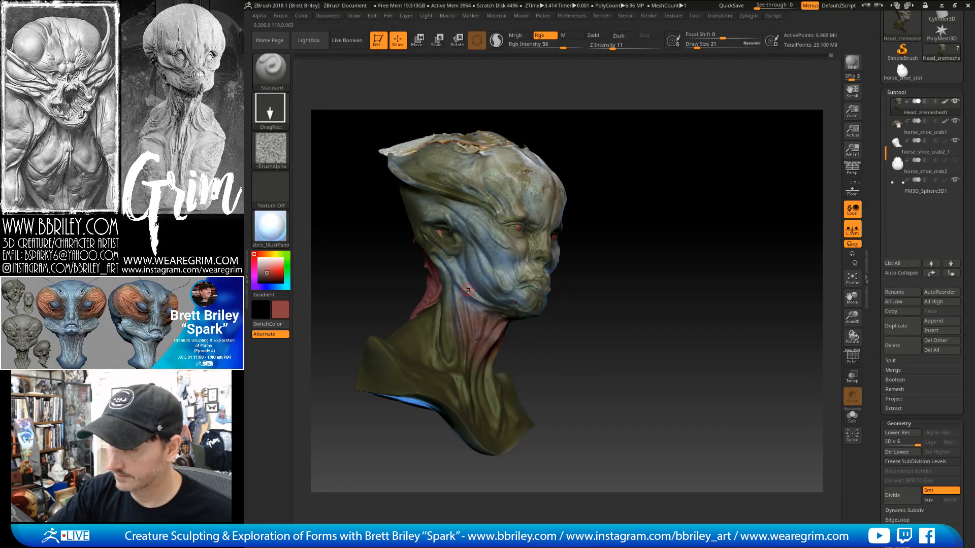
Sample grey and beige-grey tones from the model and blend them over the face and jaw.
key(c)
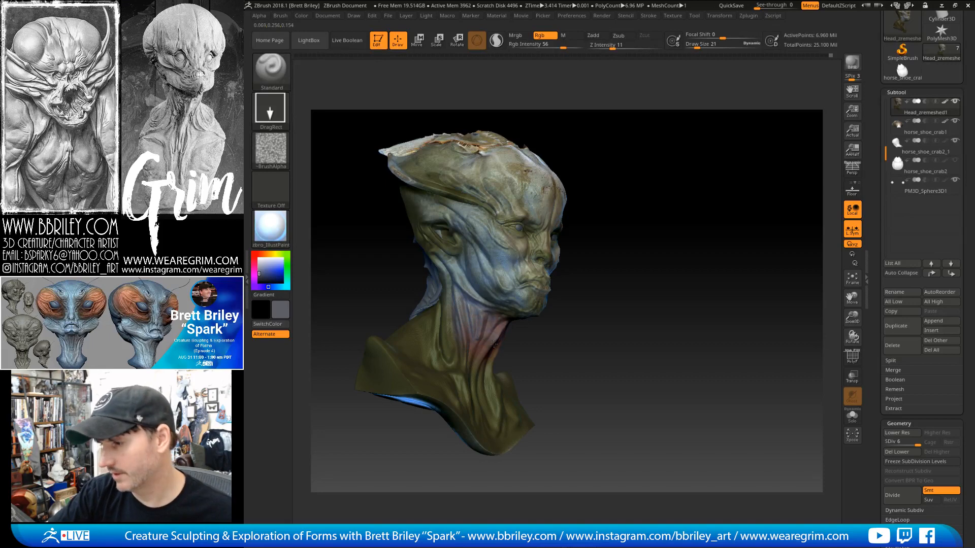
key(c)
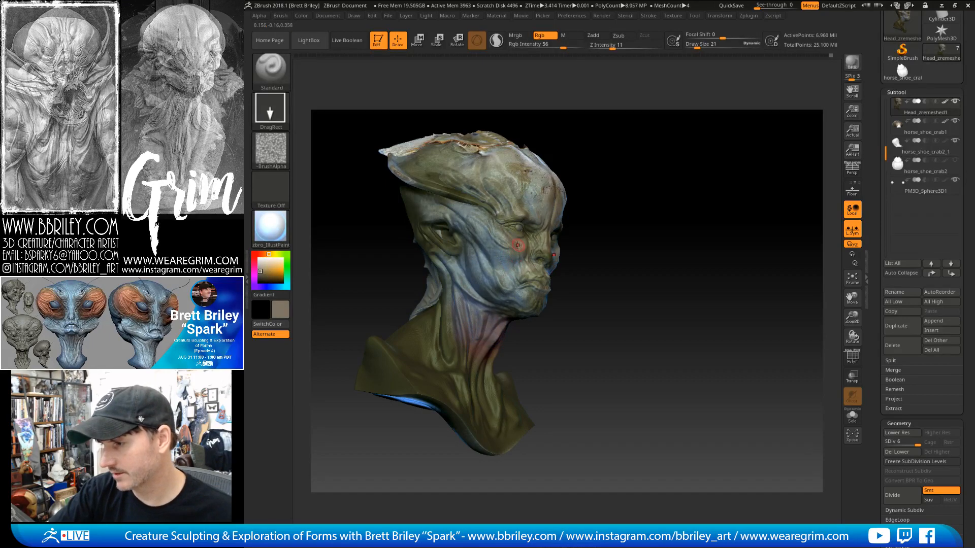
key(c)
drag(552, 262, 510, 308)
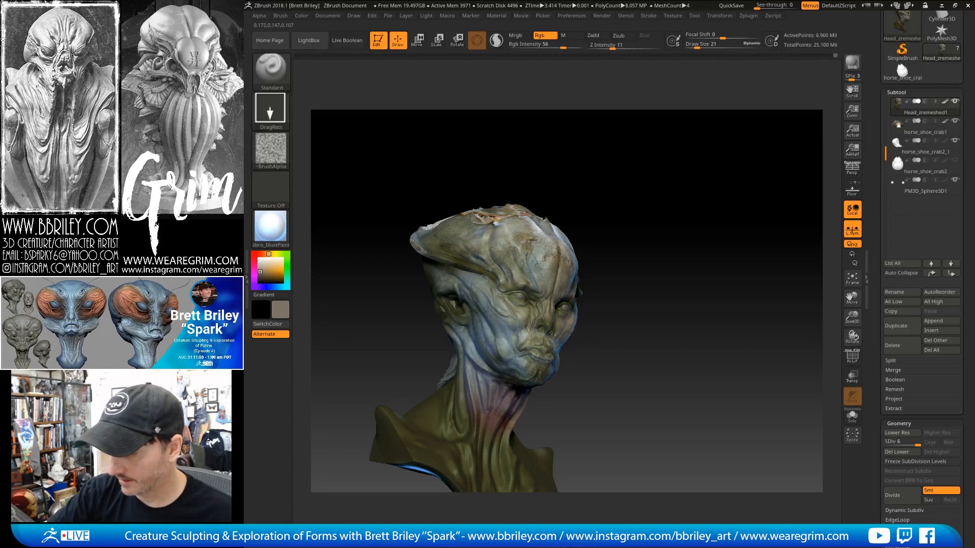
Sample an orange-brown from the model and apply it over the front and side of the neck.
mouse_move(504, 398)
alt+right_down()
mouse_move(492, 355)
mouse_move(477, 431)
alt+right_up()
key(c)
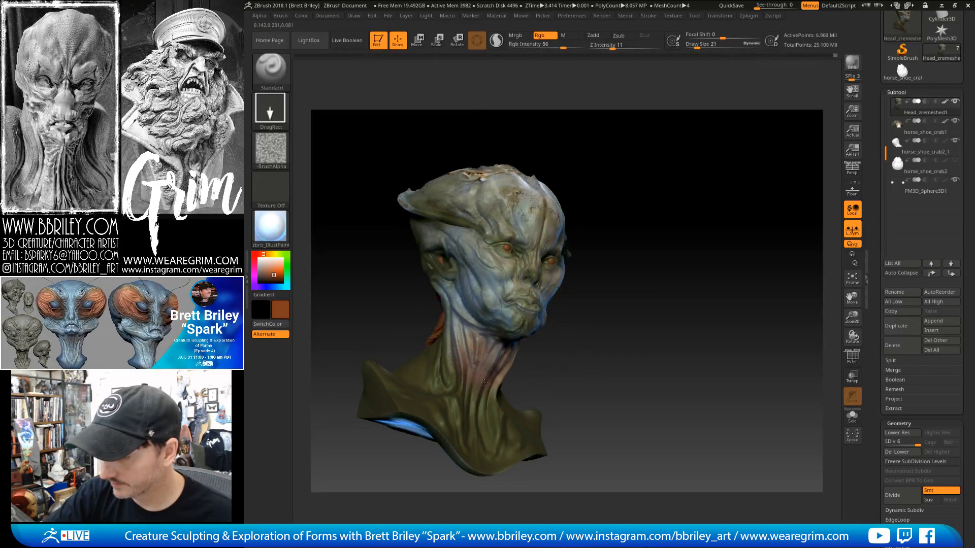
mouse_move(461, 416)
right_down()
mouse_move(577, 378)
mouse_move(450, 344)
mouse_move(588, 172)
right_up()
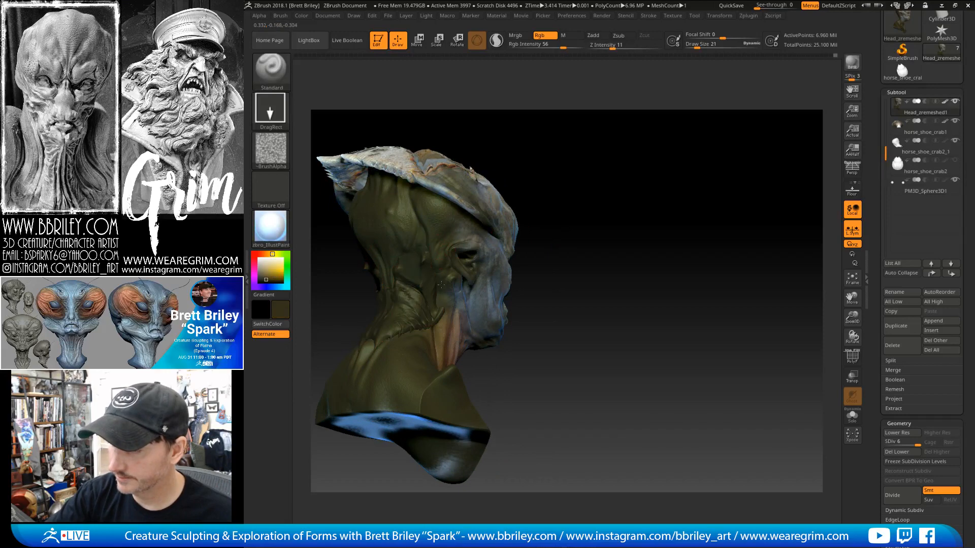
mouse_move(586, 279)
right_down()
mouse_move(471, 325)
mouse_move(505, 232)
right_up()
Sample a tan color from the shell seam and apply it to the head skin along the seam.
key(c)
alt+drag(585, 164, 638, 160)
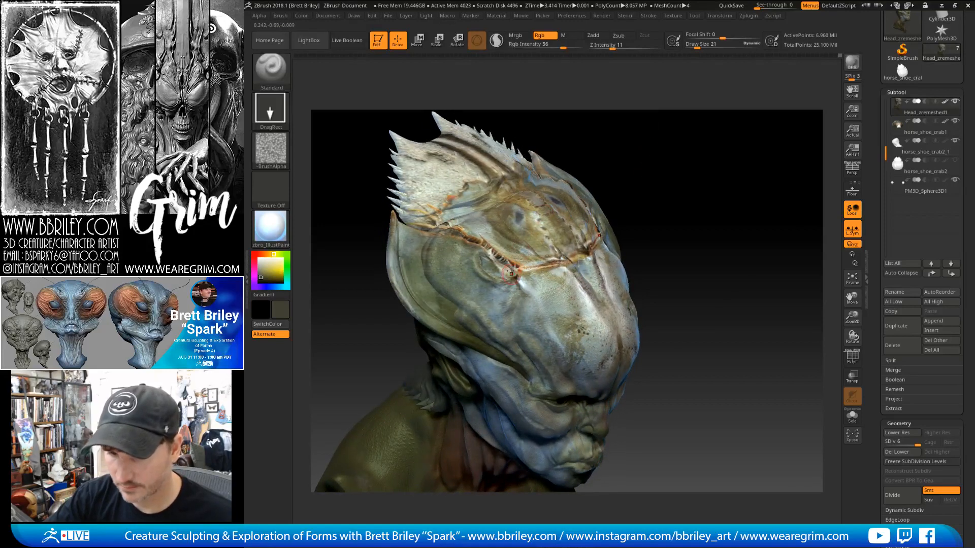
key(c)
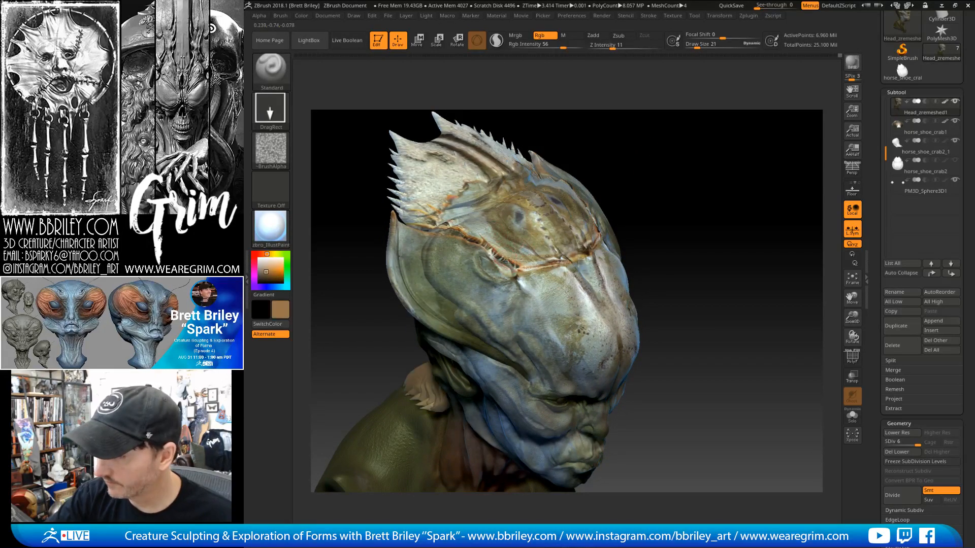
drag(504, 257, 496, 252)
drag(637, 143, 616, 147)
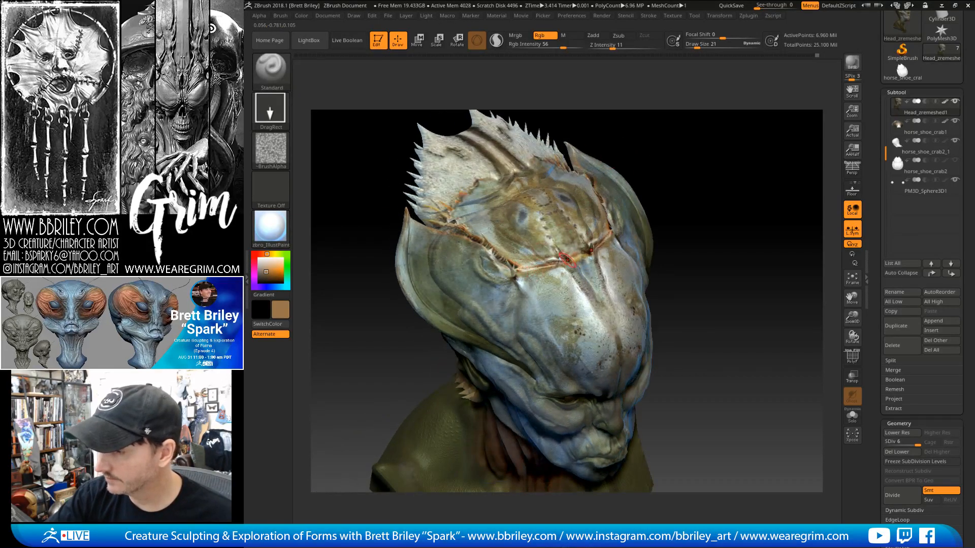
Sample a dark brown from the model and apply it to the central forehead ridges below the shell edge.
key(c)
drag(670, 131, 594, 228)
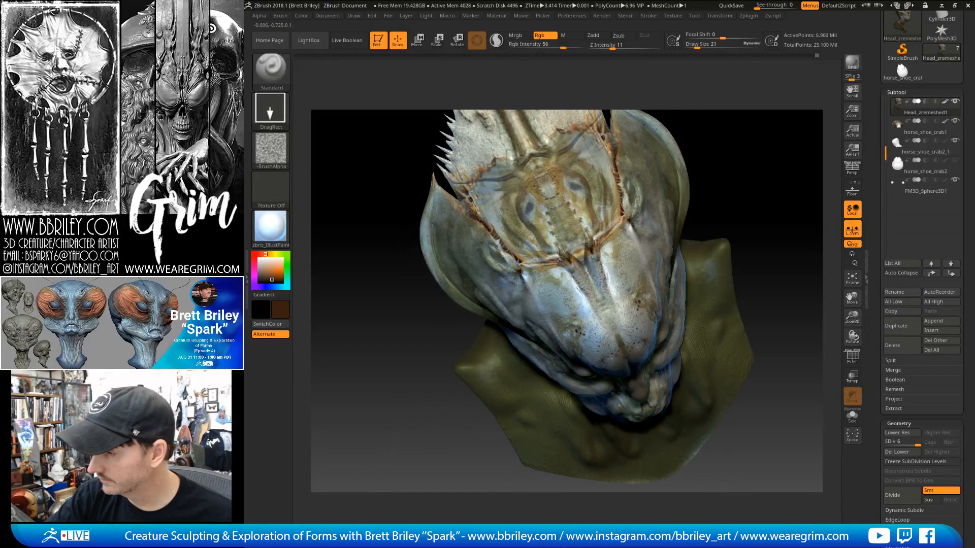
drag(588, 276, 604, 306)
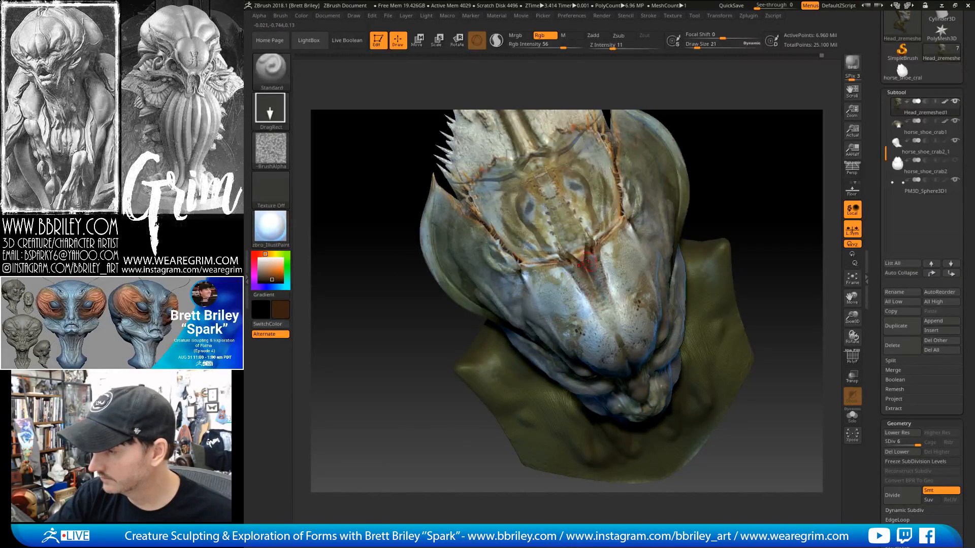
Reduce the draw size to 13 and darken the twin forehead ridges where they meet the shell.
drag(733, 111, 714, 145)
key(s)
drag(607, 243, 605, 244)
drag(605, 240, 608, 248)
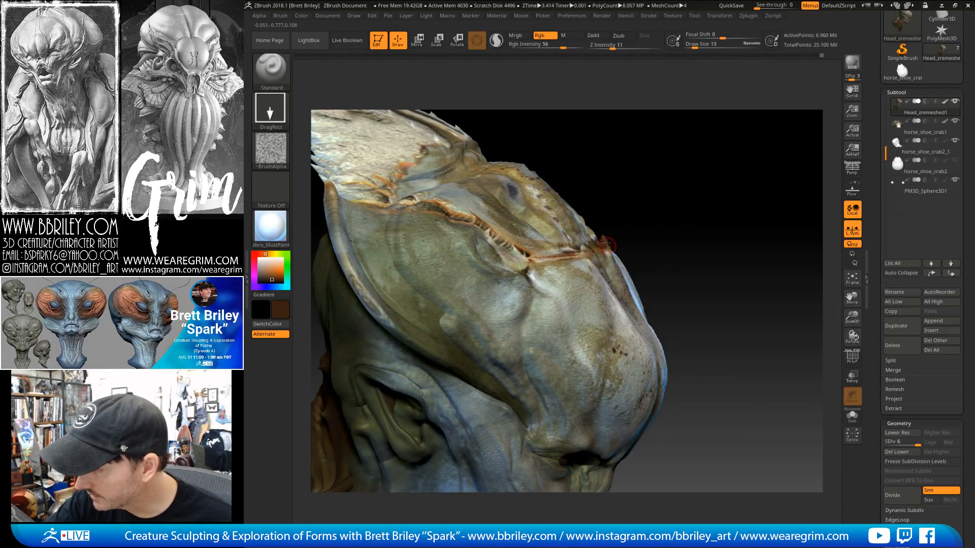
drag(707, 222, 616, 242)
drag(757, 157, 655, 170)
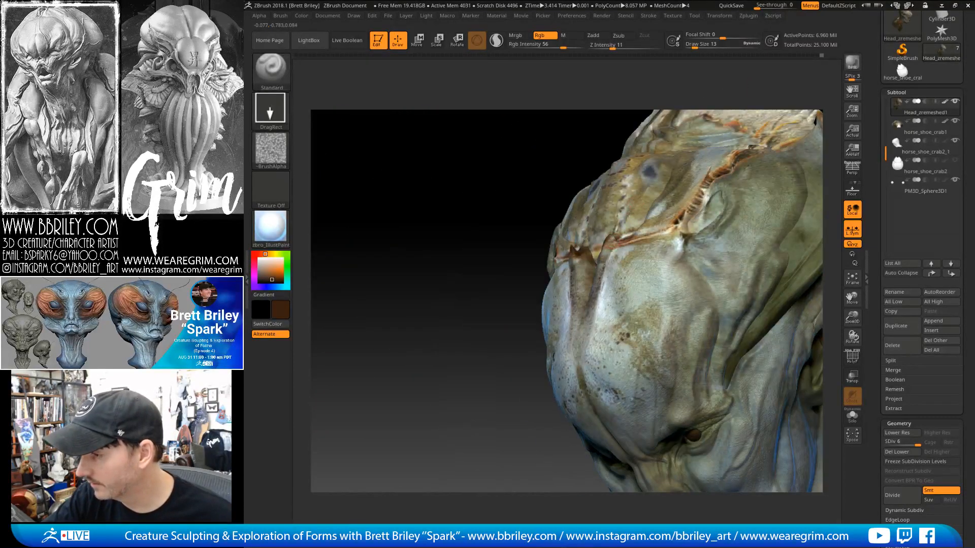
mouse_move(570, 252)
mouse_down()
mouse_move(609, 239)
mouse_move(611, 225)
mouse_up()
Use the Move brush at draw size 9 to pull the twin forehead ridges into points over the shell edge.
key(b)
key(m)
key(v)
key(s)
drag(535, 197, 605, 203)
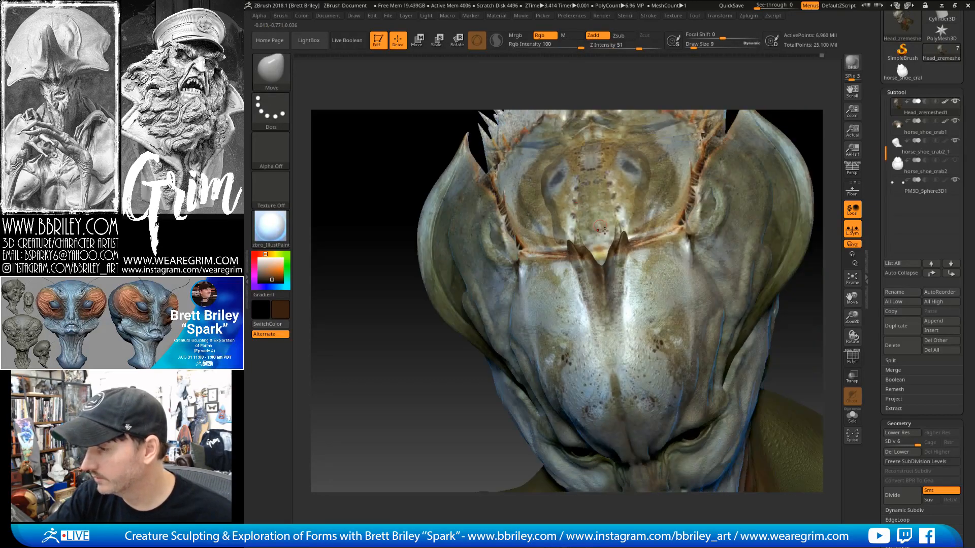
Return to the Standard brush and add dark brown detail around the pointed forehead ridges.
key(b)
key(s)
key(t)
mouse_move(629, 259)
mouse_down()
mouse_move(621, 285)
mouse_move(631, 279)
mouse_up()
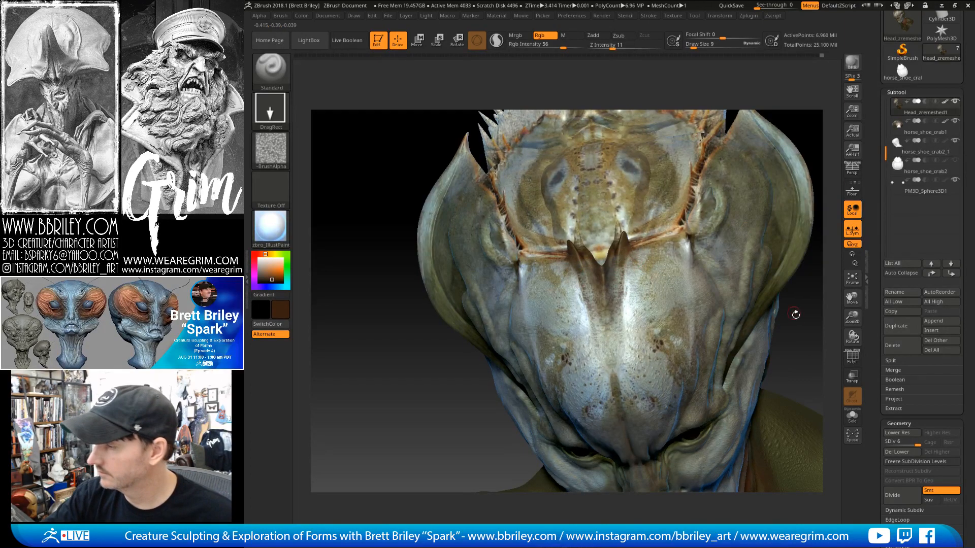
drag(795, 314, 804, 279)
drag(663, 121, 605, 132)
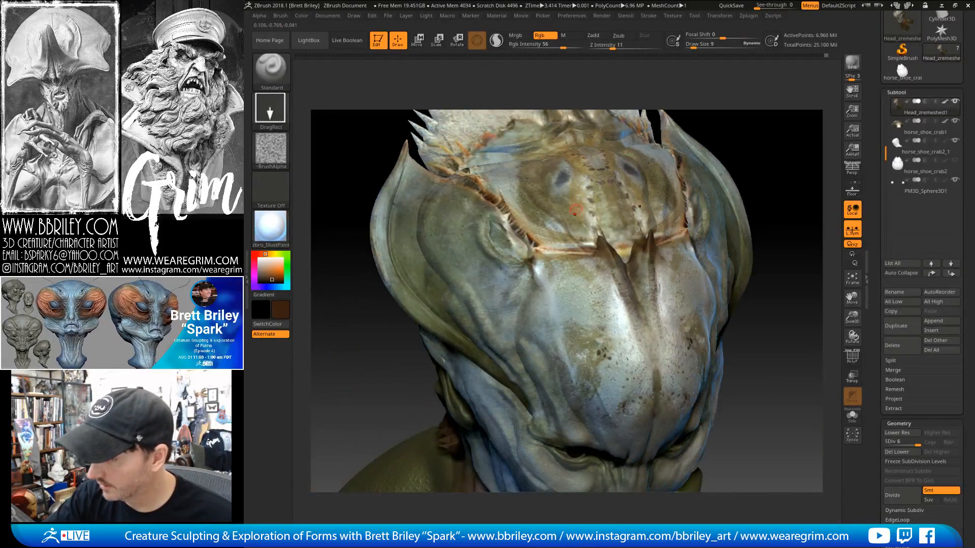
Select the horse_shoe_crab1 subtool, apply dark brown along its edge seam, and return to the Head_zremeshed1 subtool.
alt+click(493, 224)
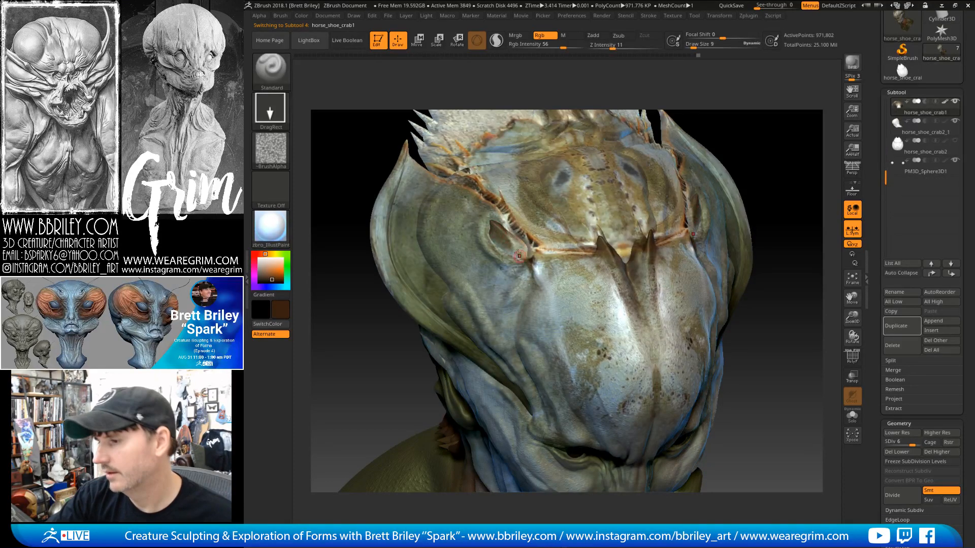
drag(743, 115, 537, 287)
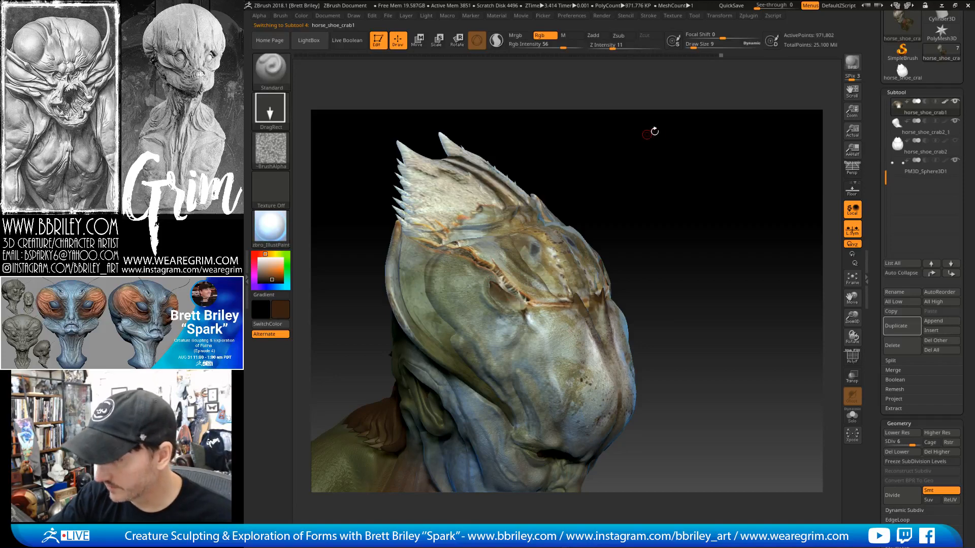
drag(652, 132, 608, 259)
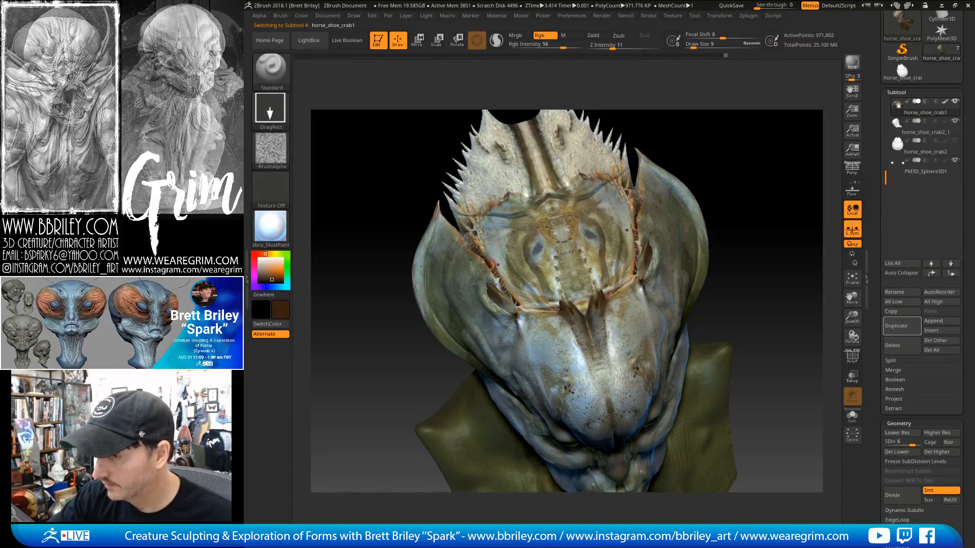
drag(515, 303, 555, 253)
click(902, 326)
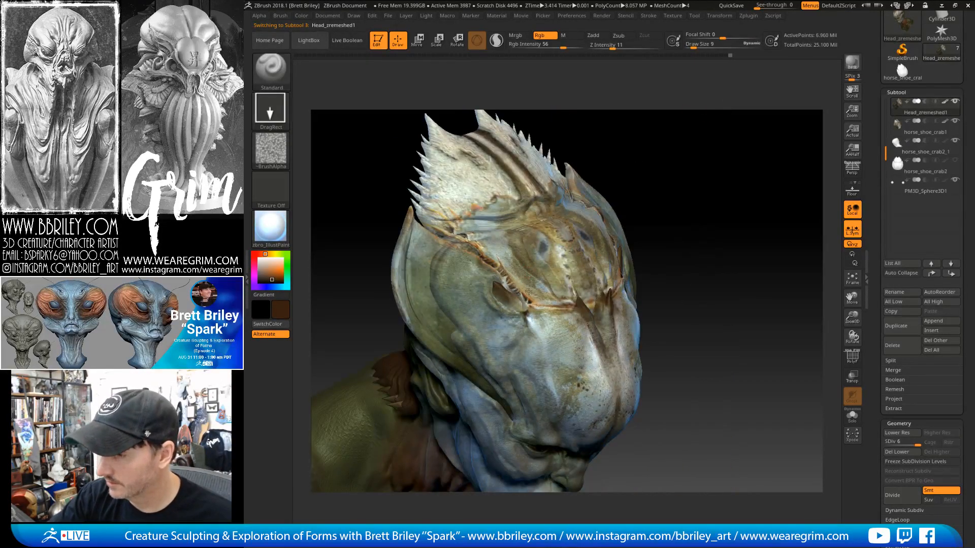
Apply textured dark brown to the head skin along the shell seam and beside the central forehead ridges.
drag(559, 309, 626, 239)
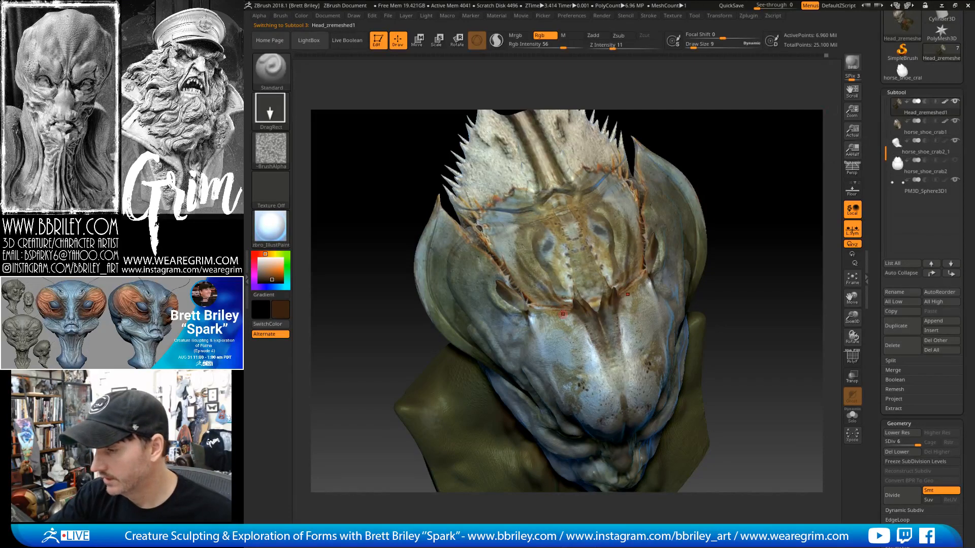
right_drag(538, 314, 537, 325)
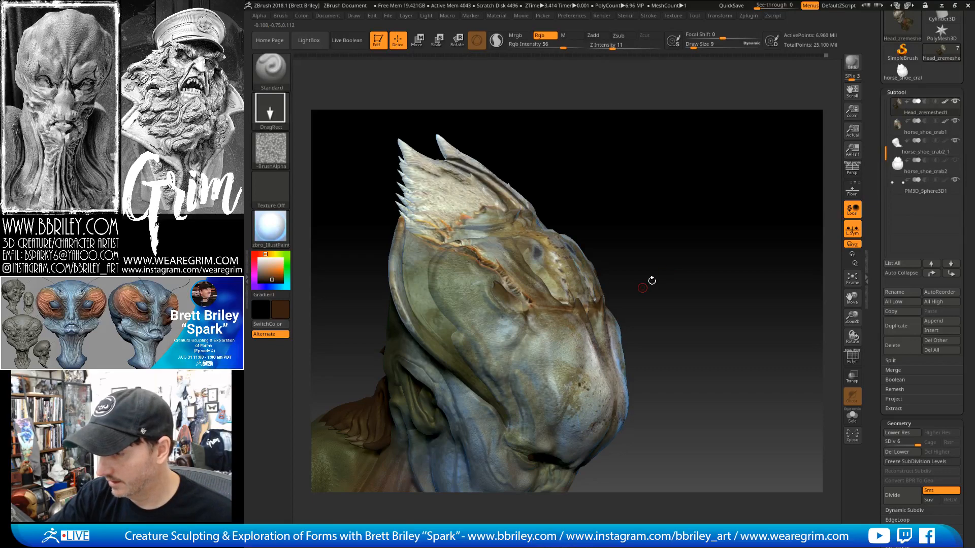
right_drag(652, 281, 514, 294)
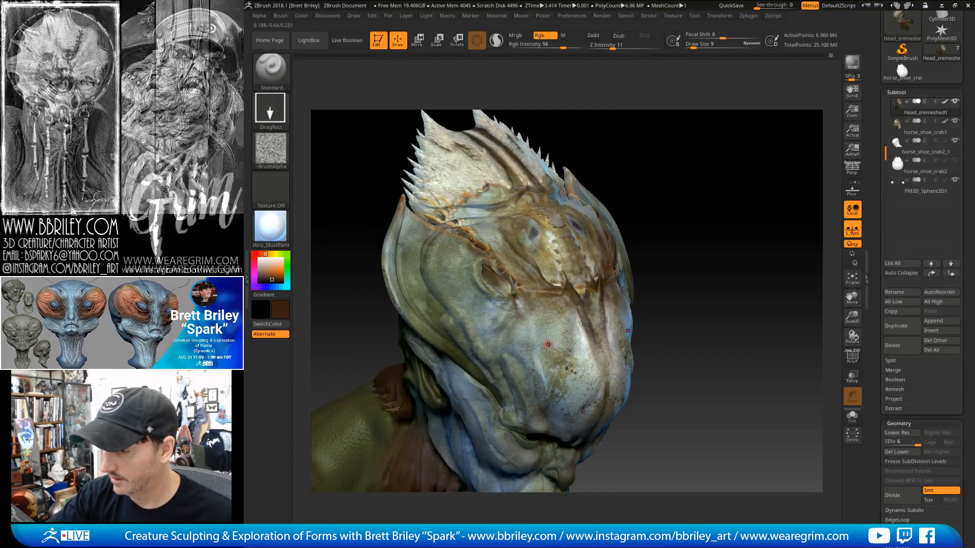
right_drag(675, 225, 570, 265)
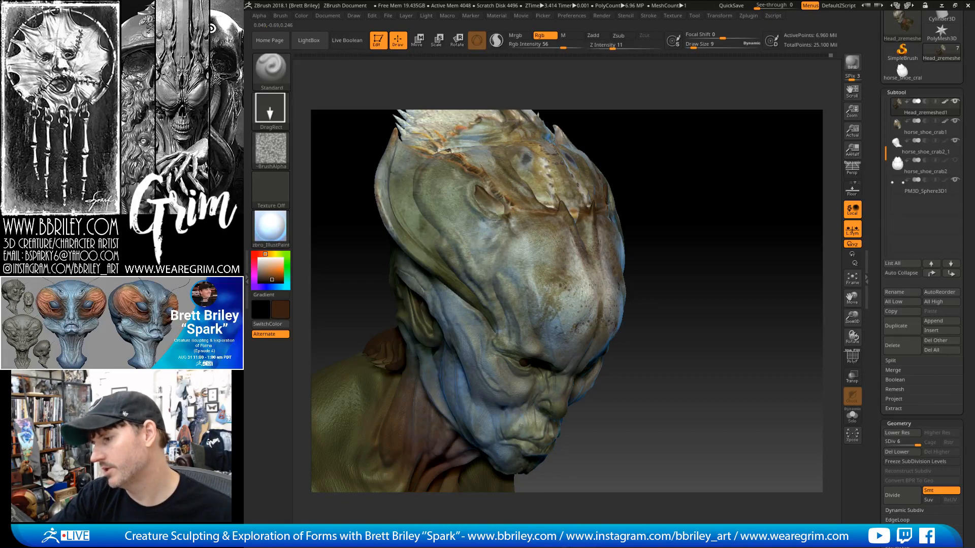
Blend textured dark brown over the upper forehead, checking the head from three-quarter and side angles.
mouse_move(675, 206)
mouse_down()
mouse_move(688, 154)
mouse_move(610, 266)
mouse_up()
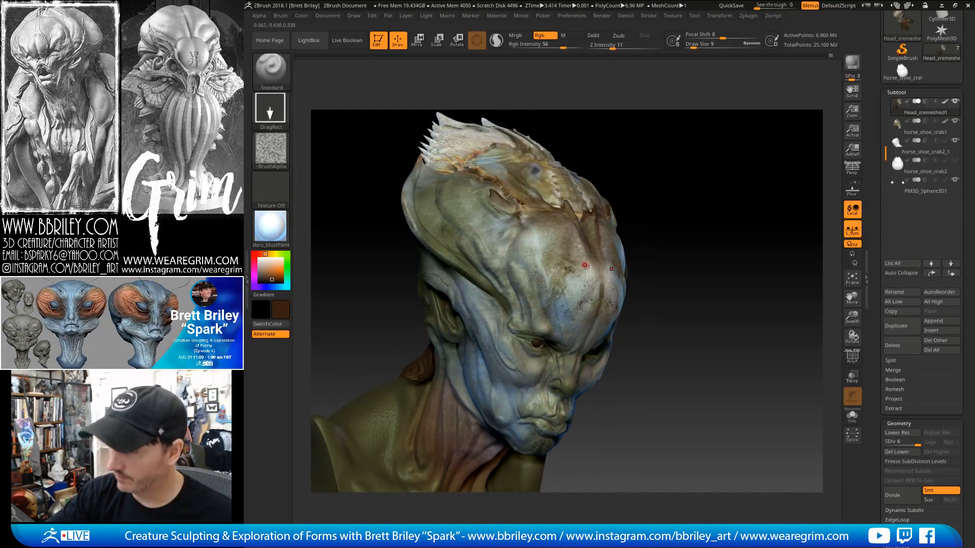
drag(642, 166, 554, 257)
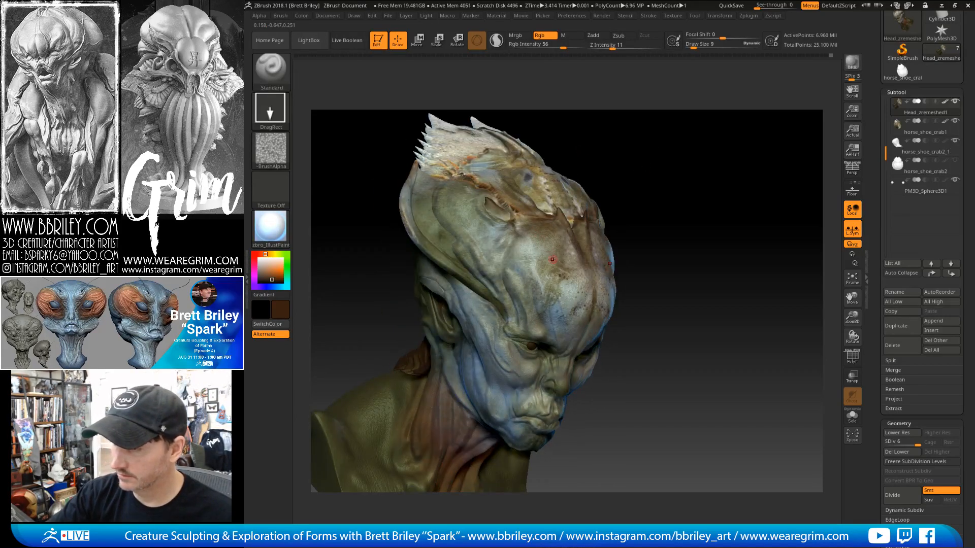
drag(634, 162, 673, 119)
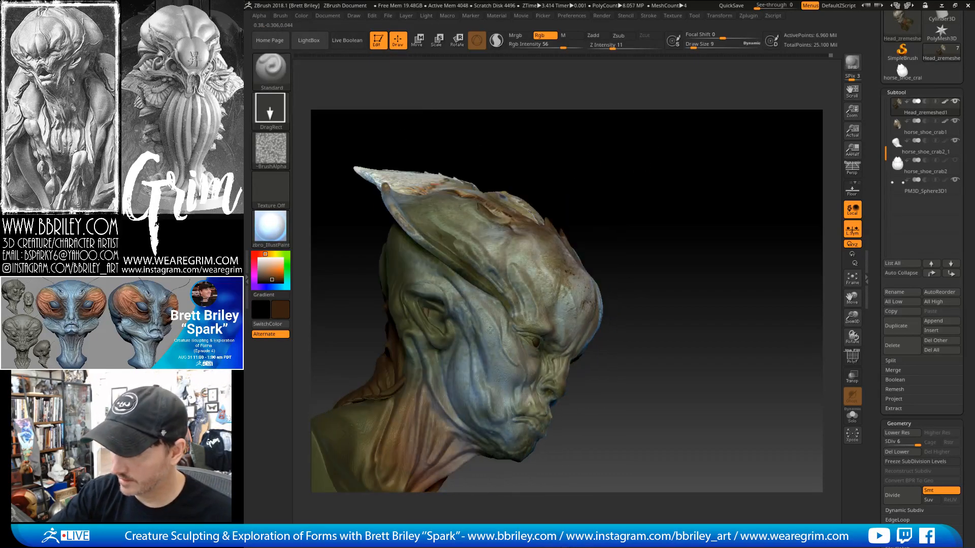
Set the draw size to 5 and choose a pale blue-white paint colour for the eyes.
drag(638, 165, 609, 184)
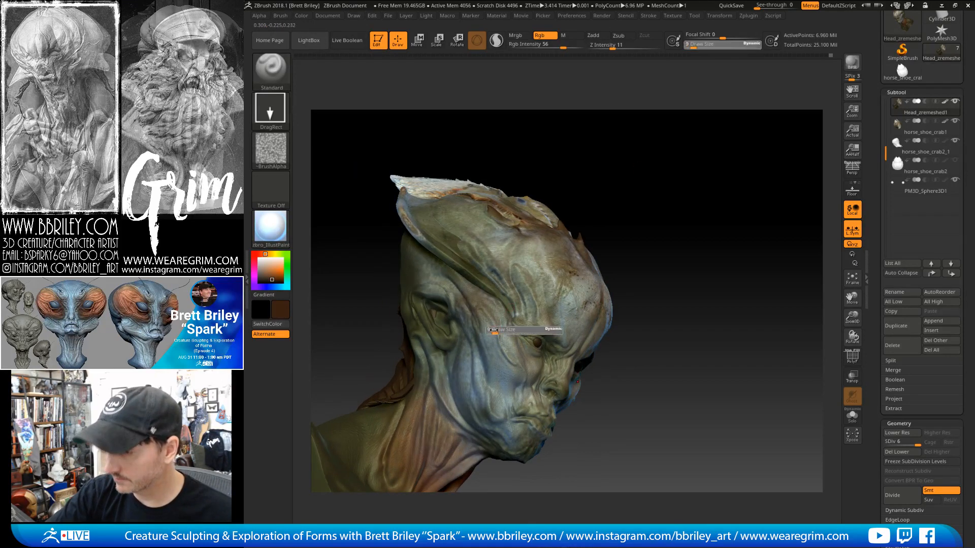
drag(736, 221, 652, 147)
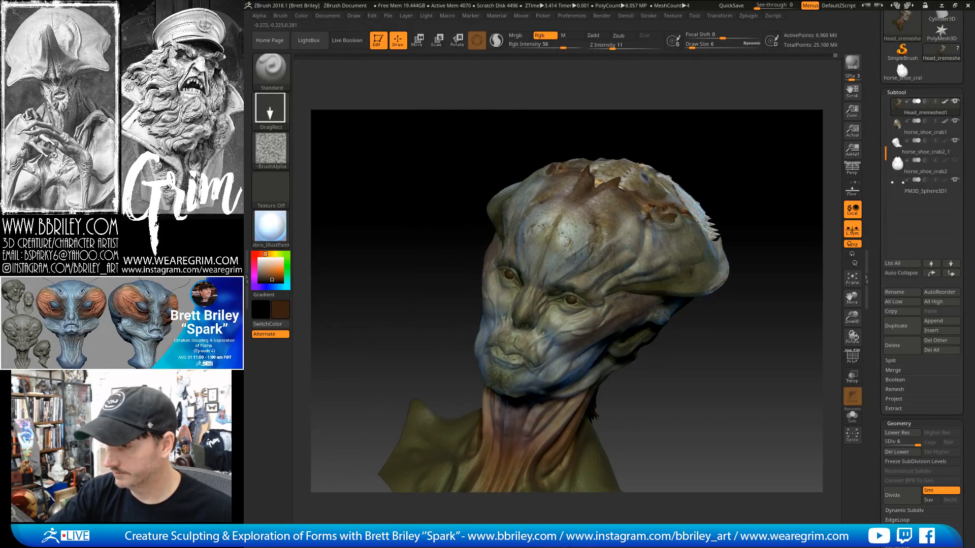
mouse_move(706, 131)
mouse_down()
mouse_move(662, 148)
mouse_move(701, 135)
mouse_move(641, 122)
mouse_move(665, 203)
mouse_up()
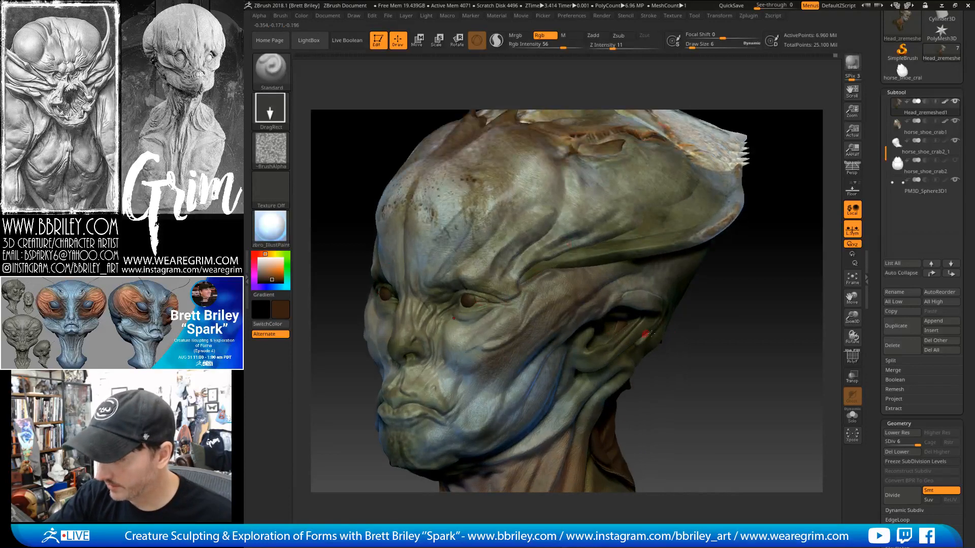
drag(692, 294, 731, 299)
click(287, 283)
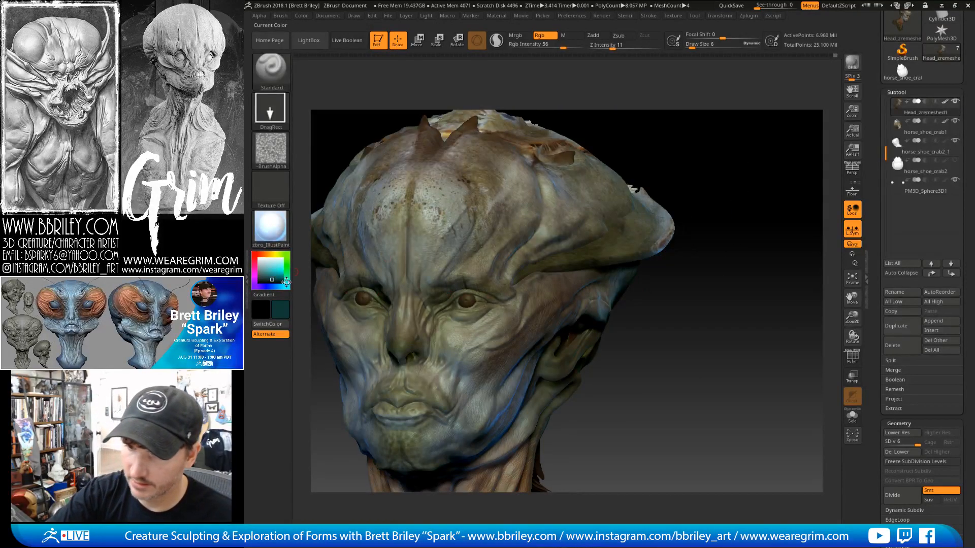
click(264, 261)
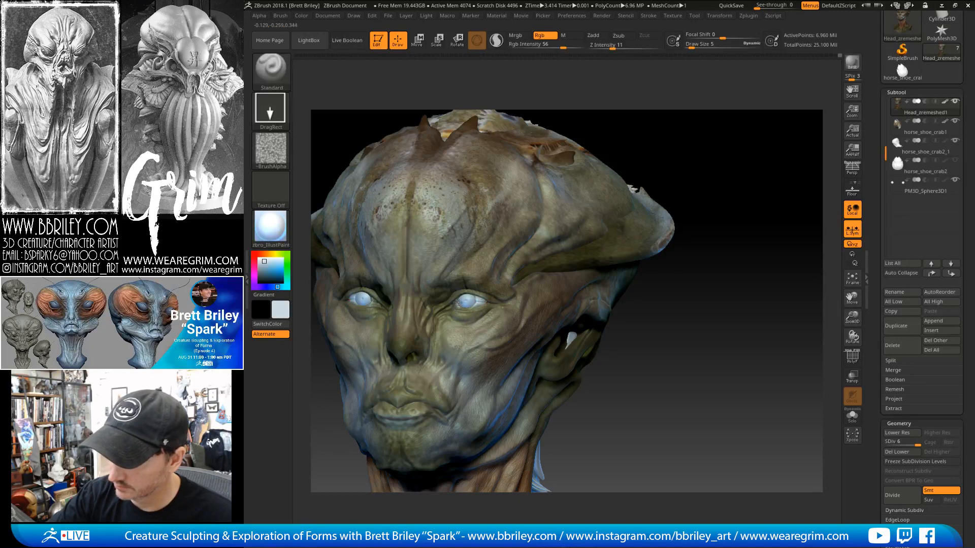
Select the PM3D_Sphere1 eye subtool and paint slate-blue irises on the pale eyeballs.
drag(611, 115, 568, 117)
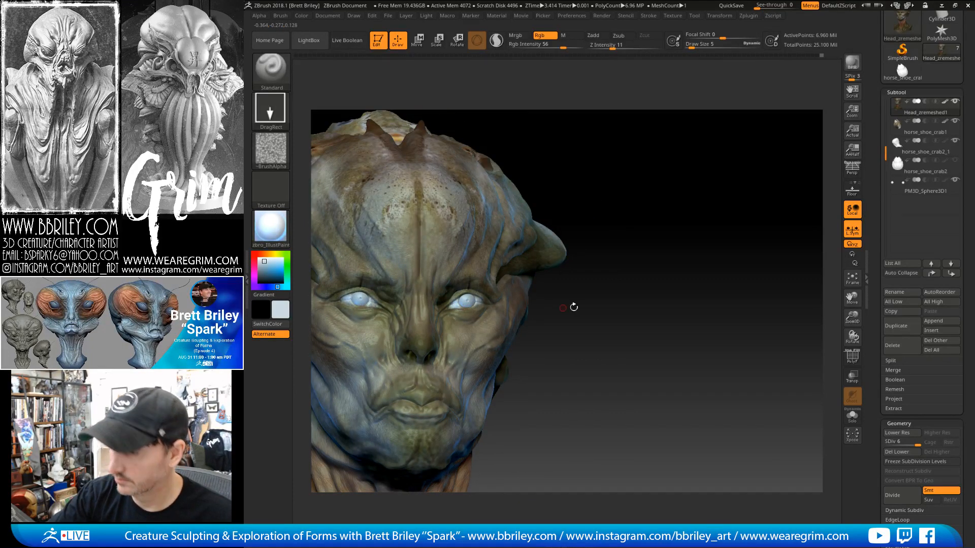
drag(562, 307, 457, 299)
alt+click(470, 302)
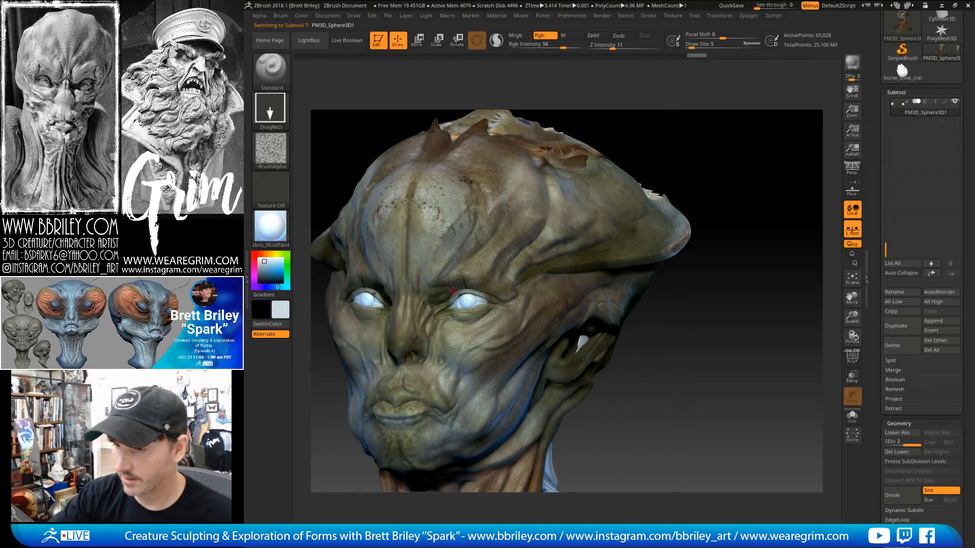
click(260, 275)
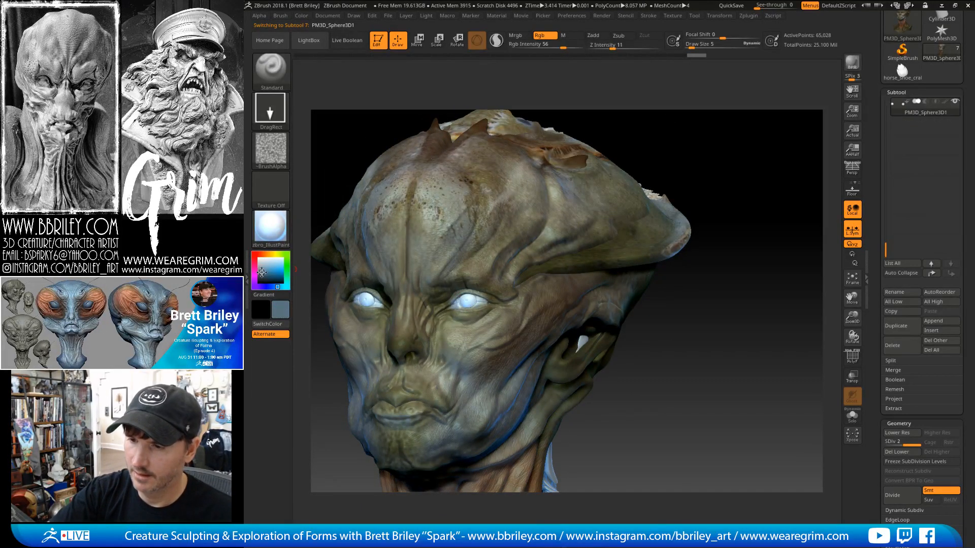
click(468, 302)
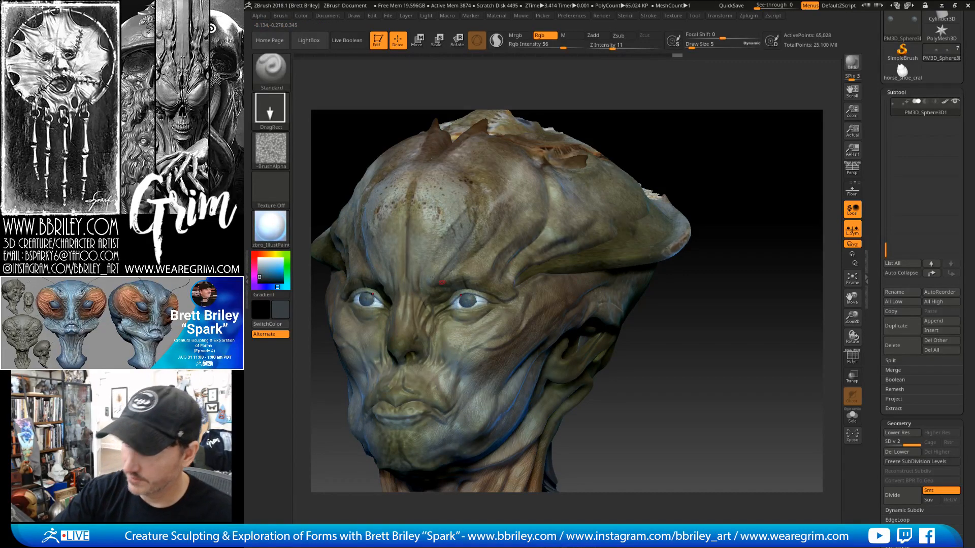
Sample the eye colour, add lighter blue to the centre of the irises and choose a paler blue.
key(c)
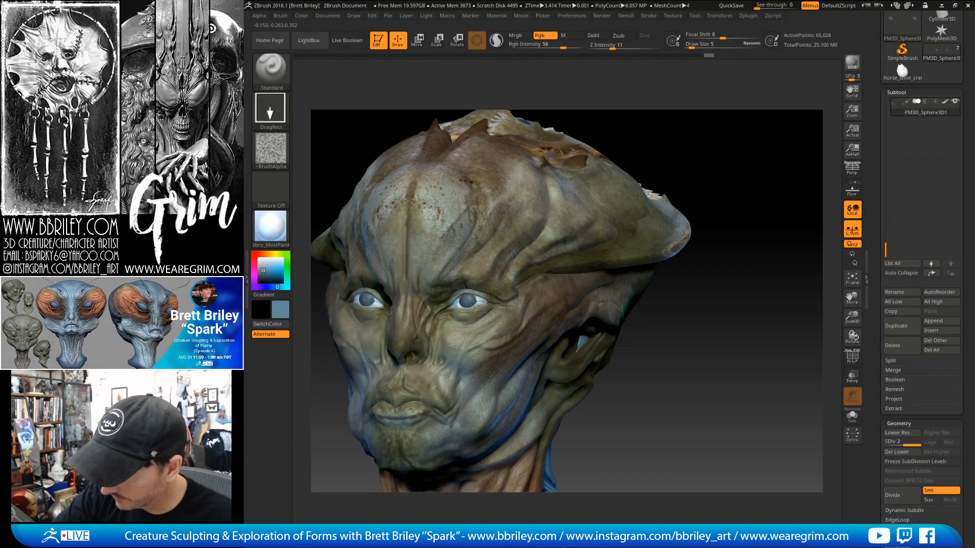
drag(466, 300, 464, 300)
mouse_move(630, 133)
shift+mouse_down()
mouse_move(679, 131)
mouse_move(607, 205)
shift+mouse_up()
drag(464, 302, 466, 300)
click(266, 267)
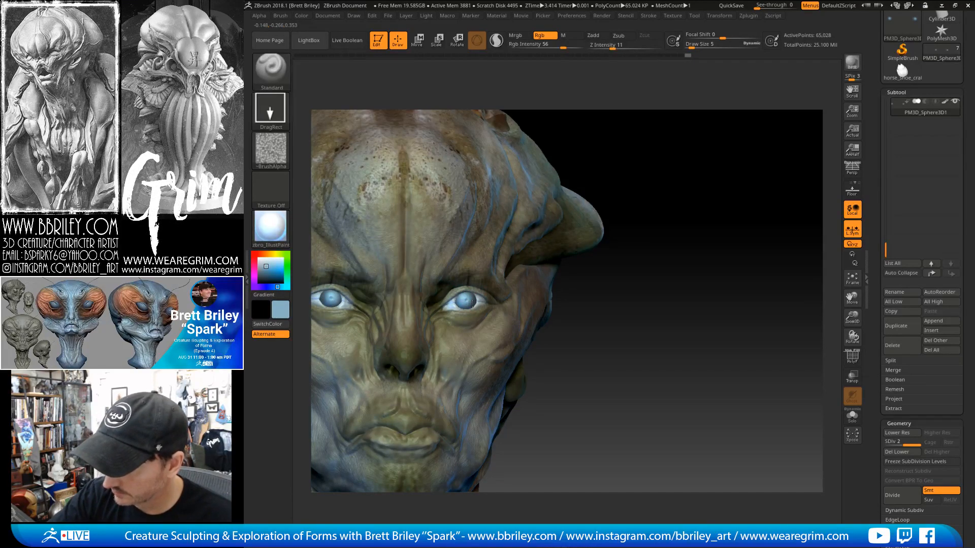
Switch the Standard brush to the FreeHand stroke with no alpha.
click(271, 108)
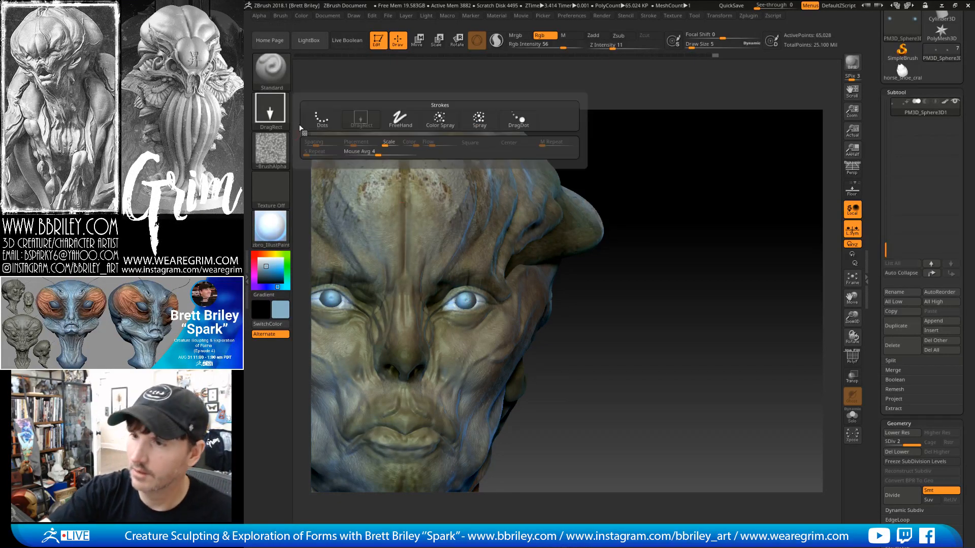
click(401, 121)
click(283, 147)
click(322, 192)
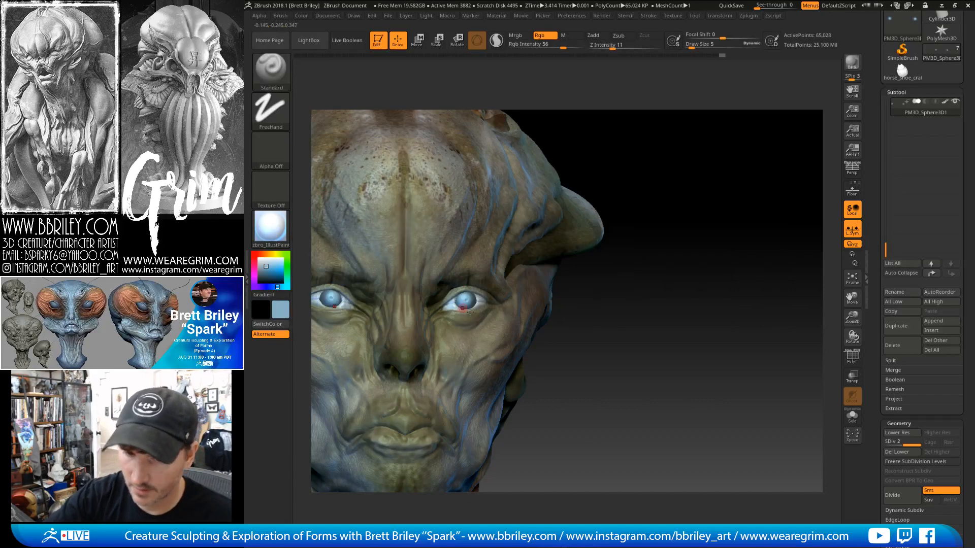
Reduce the draw size to 3 and paint dark pupils and fine tonal detail inside the blue irises.
drag(644, 269, 622, 271)
key(s)
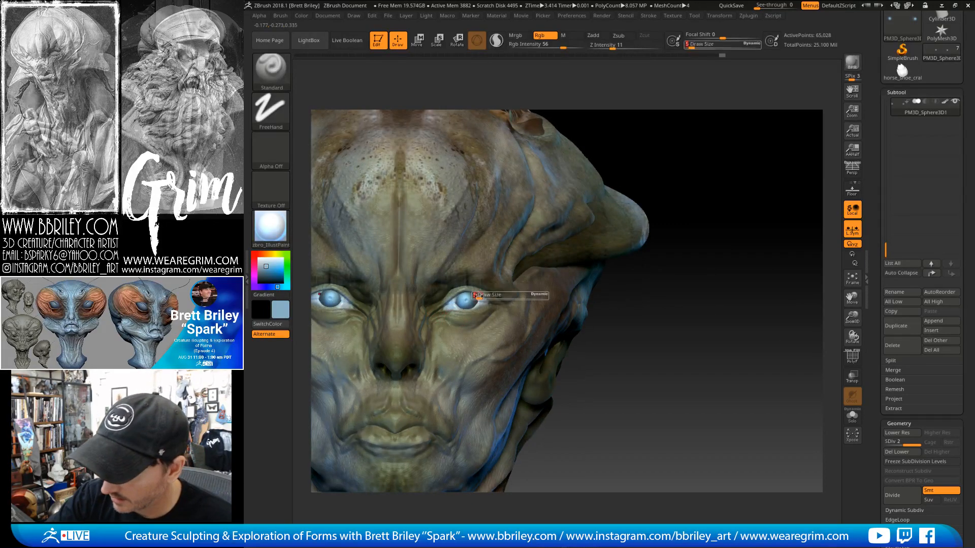
drag(473, 301, 471, 302)
key(c)
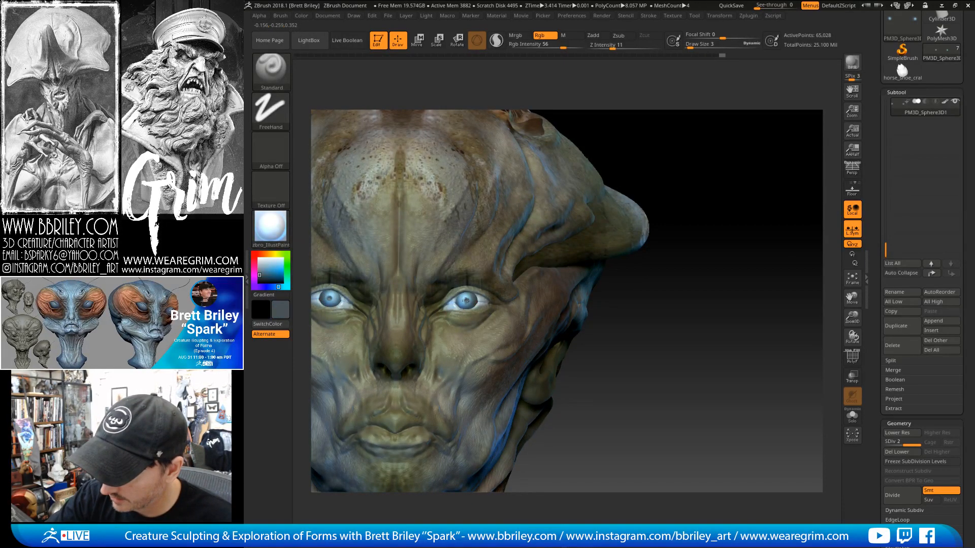
key(c)
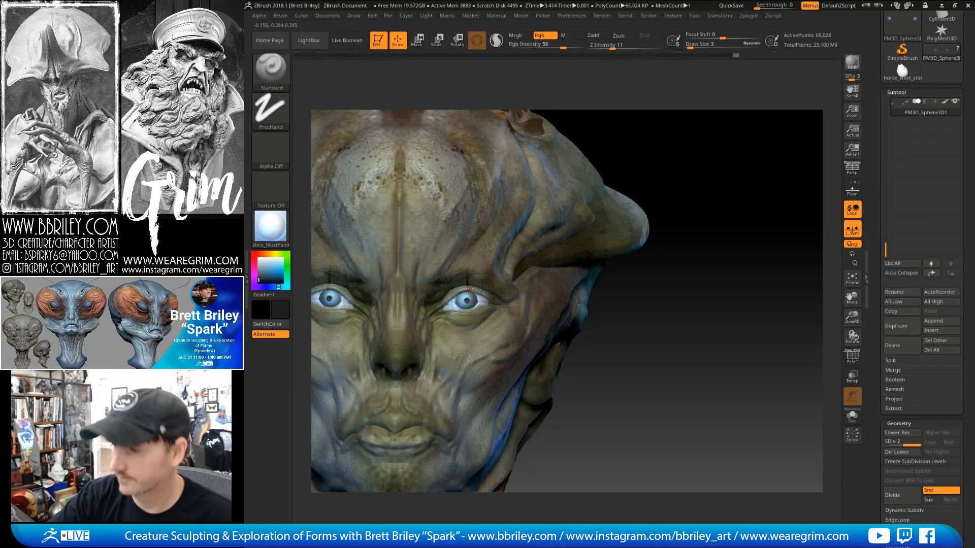
key(c)
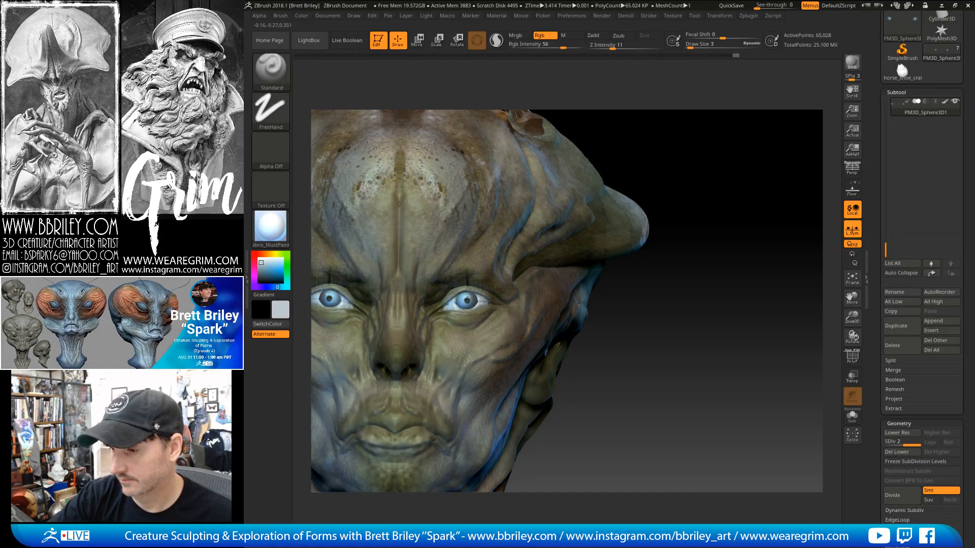
Switch to the Move brush with draw size 12 and check the eyes from a three-quarter view.
key(b)
key(m)
key(v)
key(bracketright)
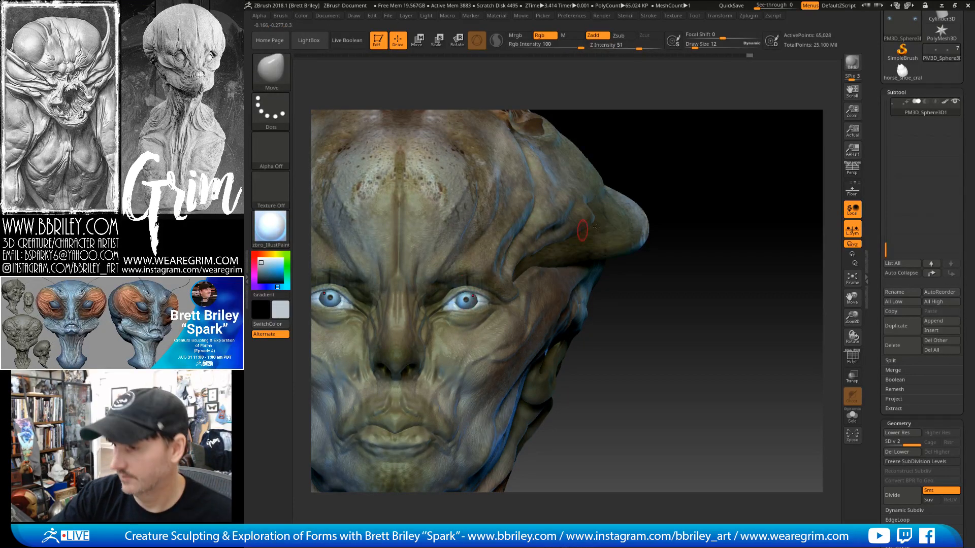
drag(670, 191, 683, 147)
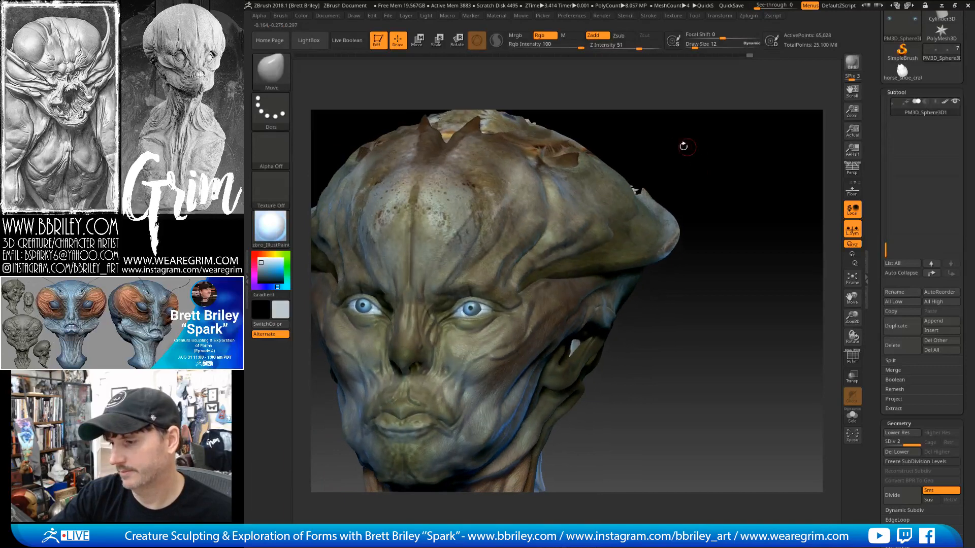
Return to the Standard brush and repaint the irises in solid light blue, using a more saturated blue for the second pass.
key(c)
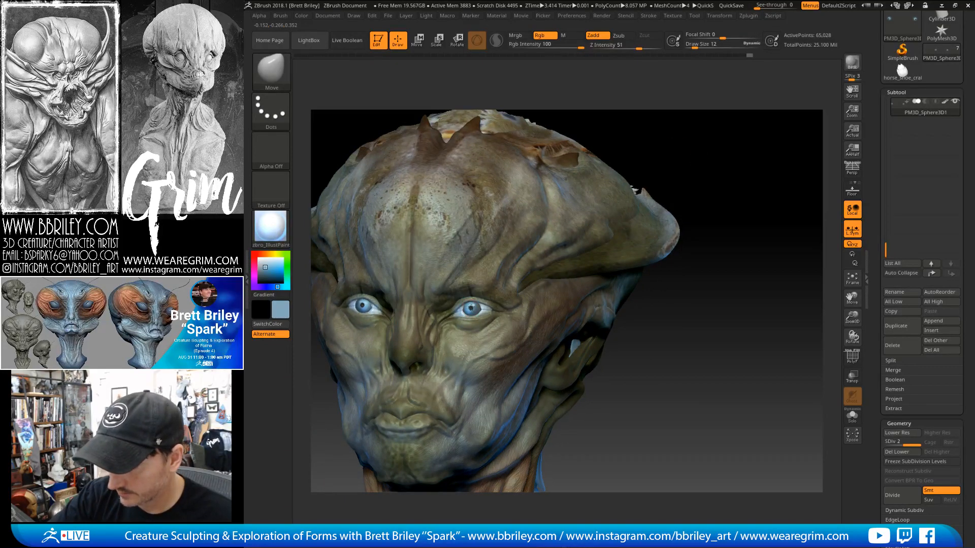
key(b)
key(s)
key(t)
drag(471, 309, 472, 307)
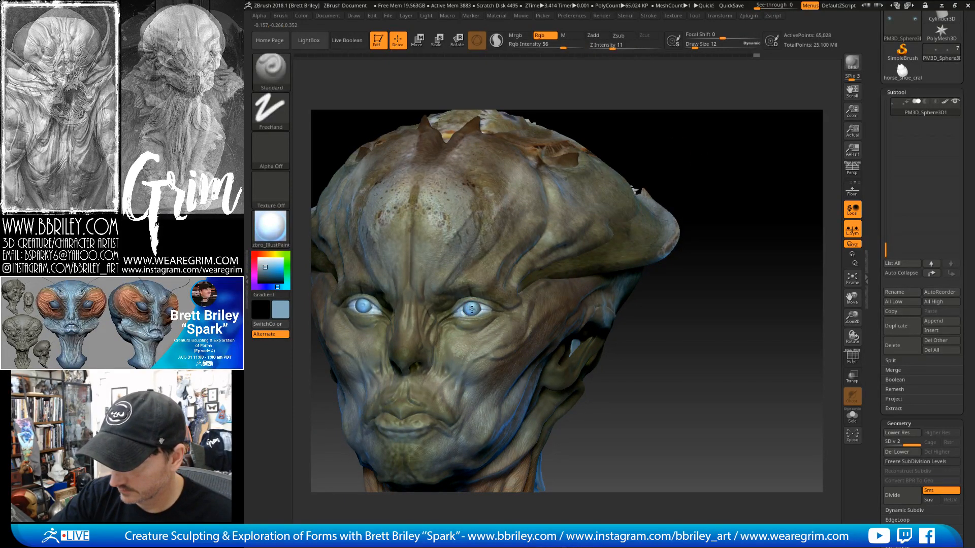
mouse_move(705, 128)
alt+mouse_down()
mouse_move(694, 110)
mouse_move(703, 111)
mouse_move(677, 113)
mouse_move(714, 129)
mouse_move(690, 118)
alt+mouse_up()
click(265, 269)
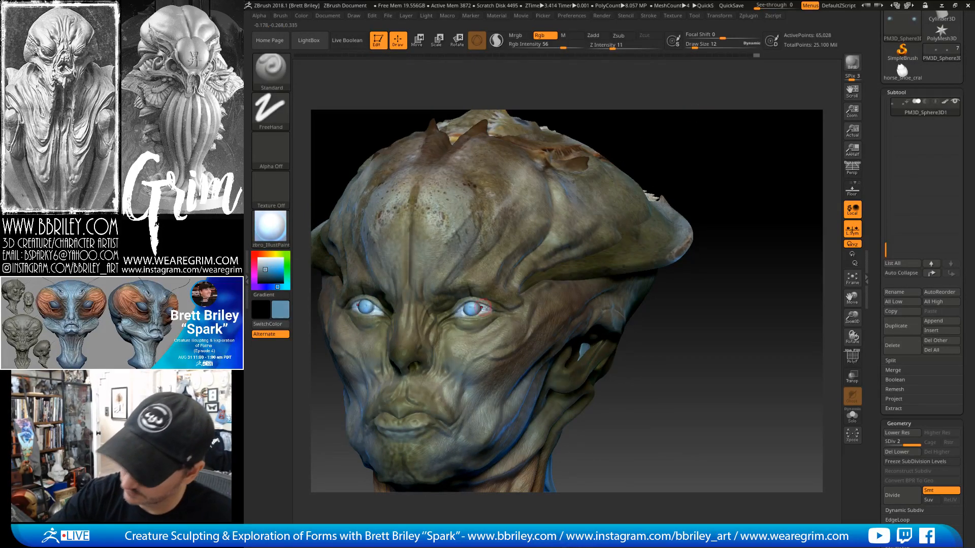
drag(471, 309, 472, 308)
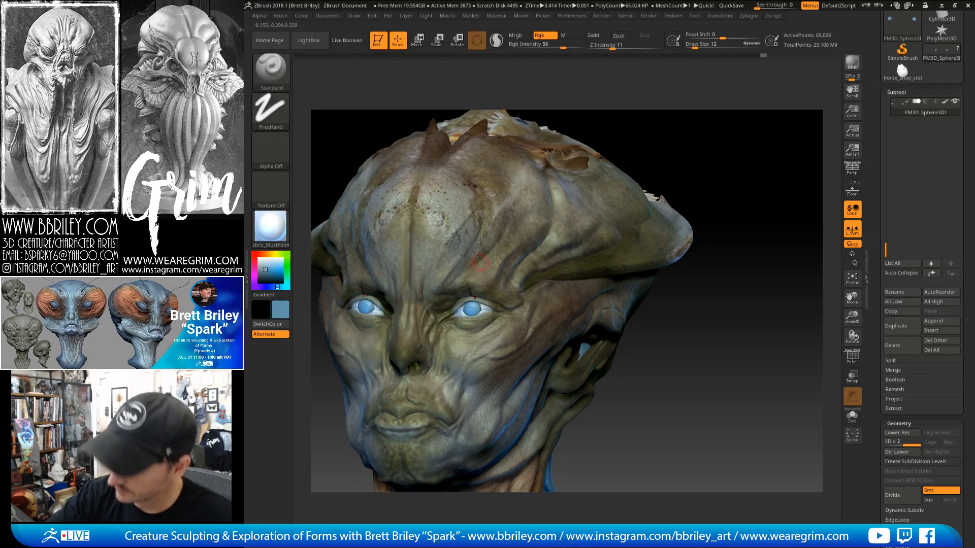
drag(676, 125, 583, 126)
Apply the ToyPlastic material to the eyes in material-only mode and restore zbro_IllustPaint as the active material.
click(563, 35)
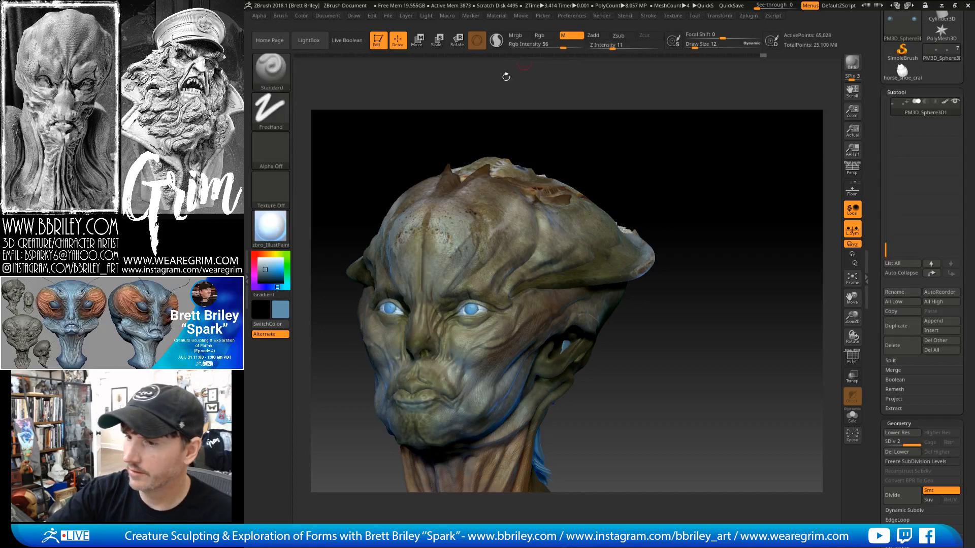
click(271, 226)
click(450, 463)
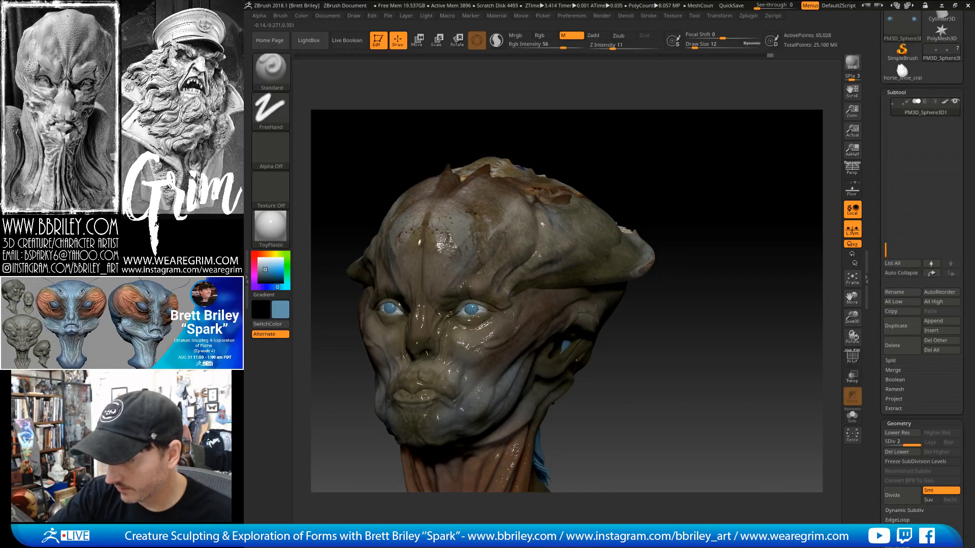
click(271, 226)
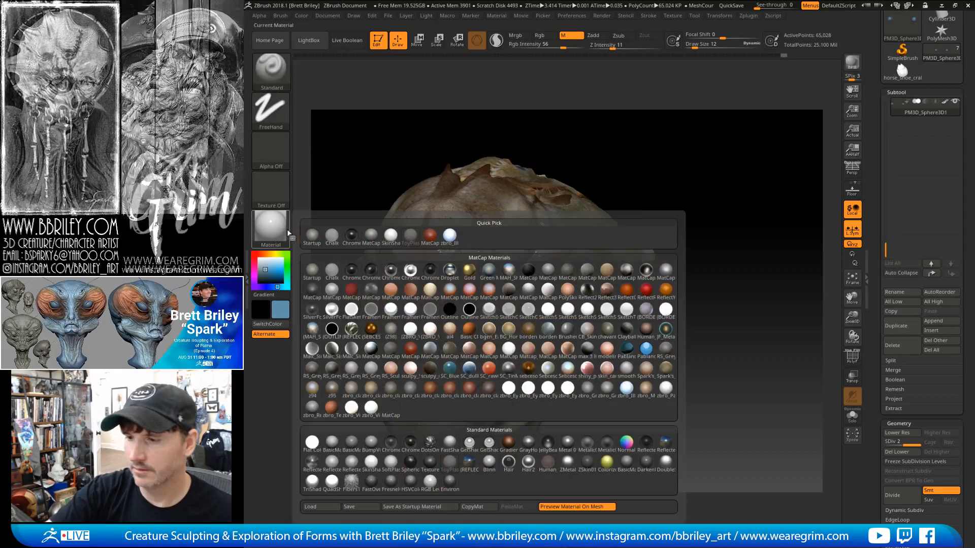
click(627, 388)
alt+drag(668, 165, 671, 214)
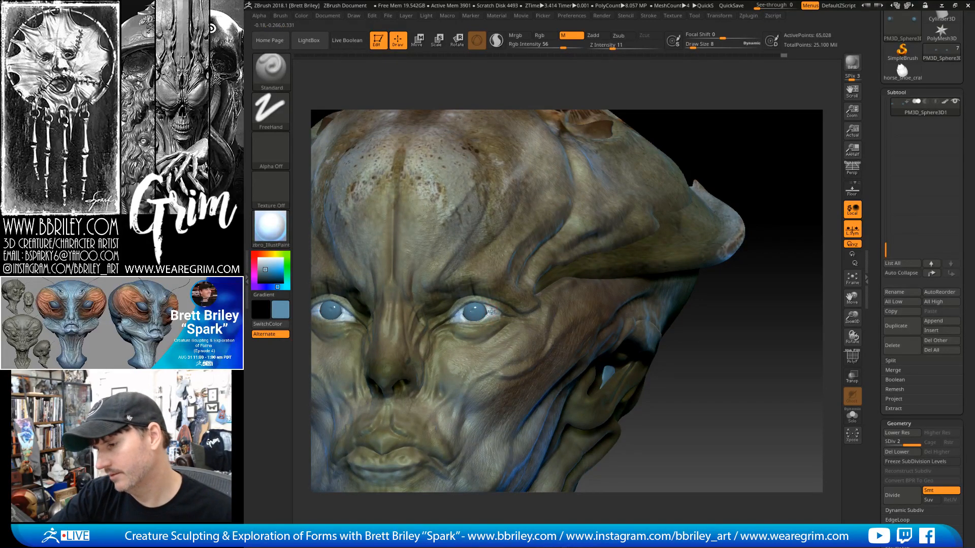
Select the Head_zremeshed1 subtool, try the ToyPlastic material around the eyes and switch back to zbro_IllustPaint.
alt+click(491, 311)
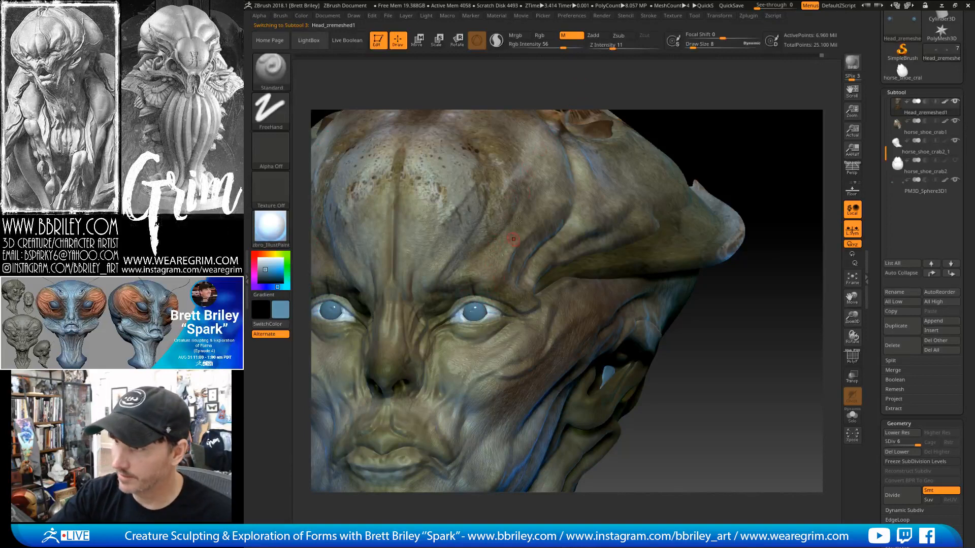
key(m)
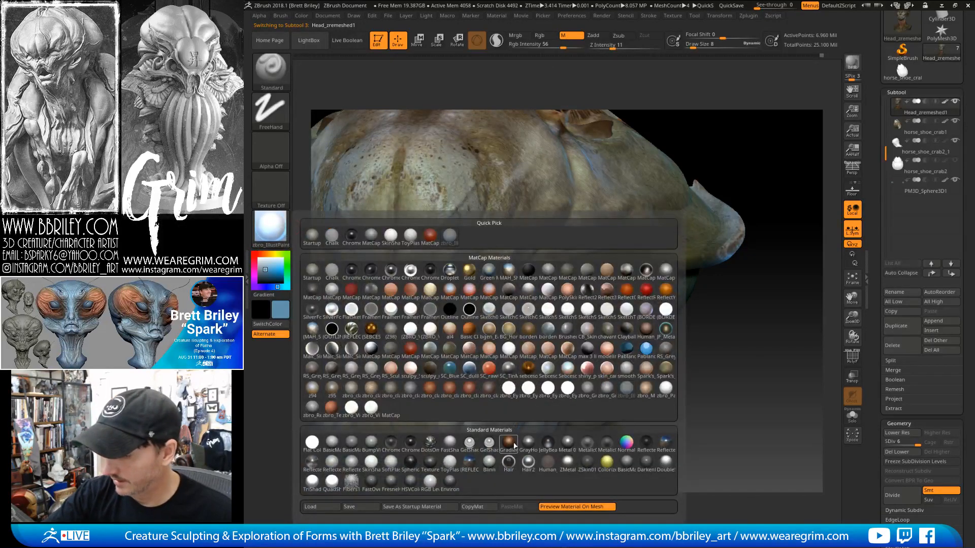
click(450, 462)
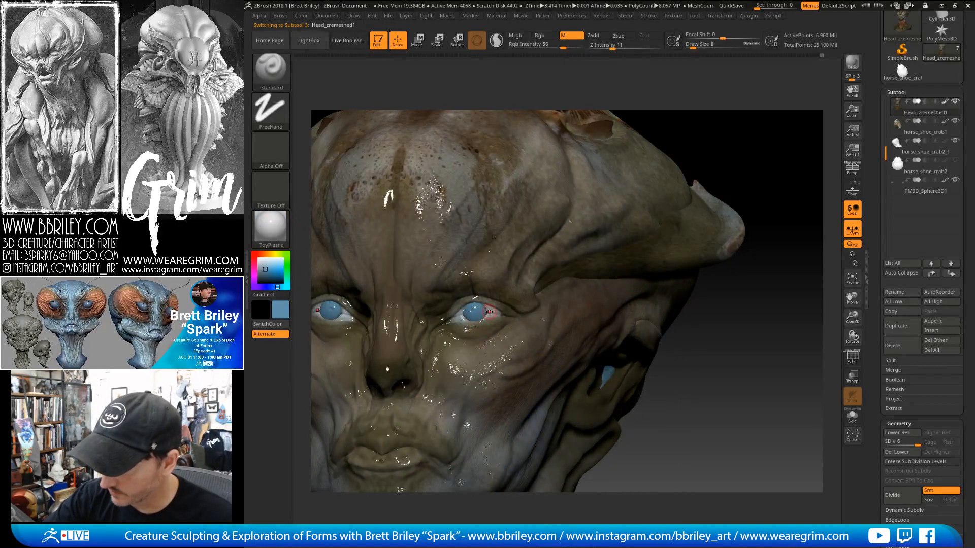
key(c)
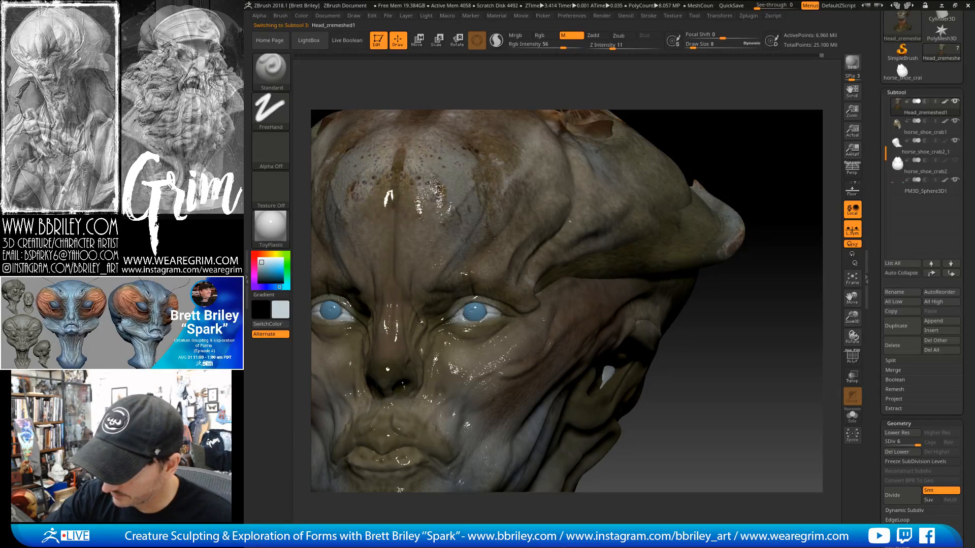
key(m)
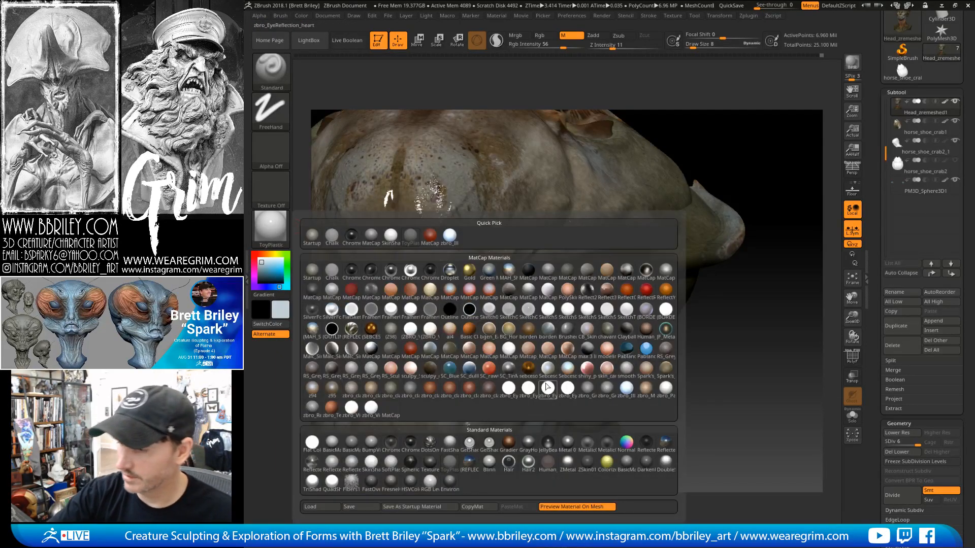
click(626, 387)
Check the eye area from the side, reduce the draw size to 4 and quick-save the project.
drag(764, 317, 732, 315)
drag(738, 120, 733, 112)
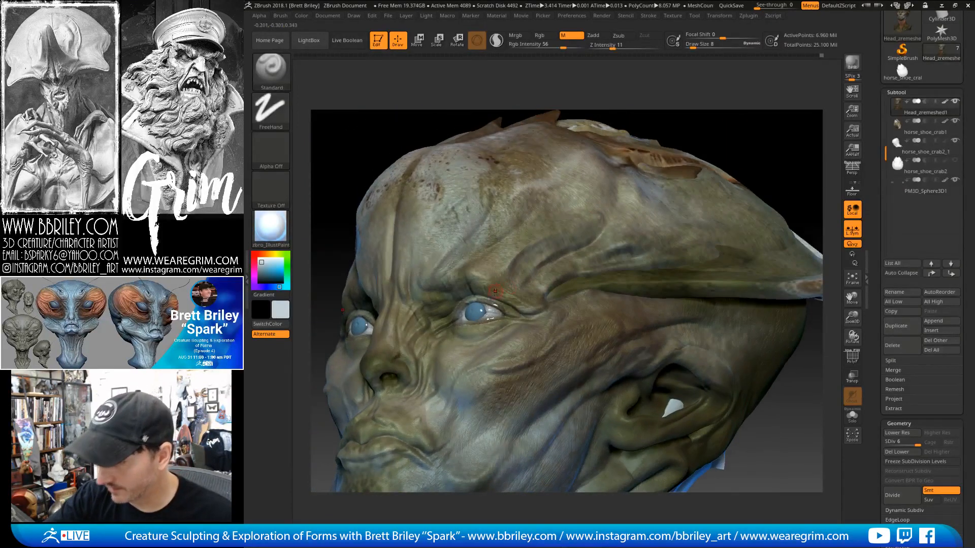
drag(675, 142, 722, 147)
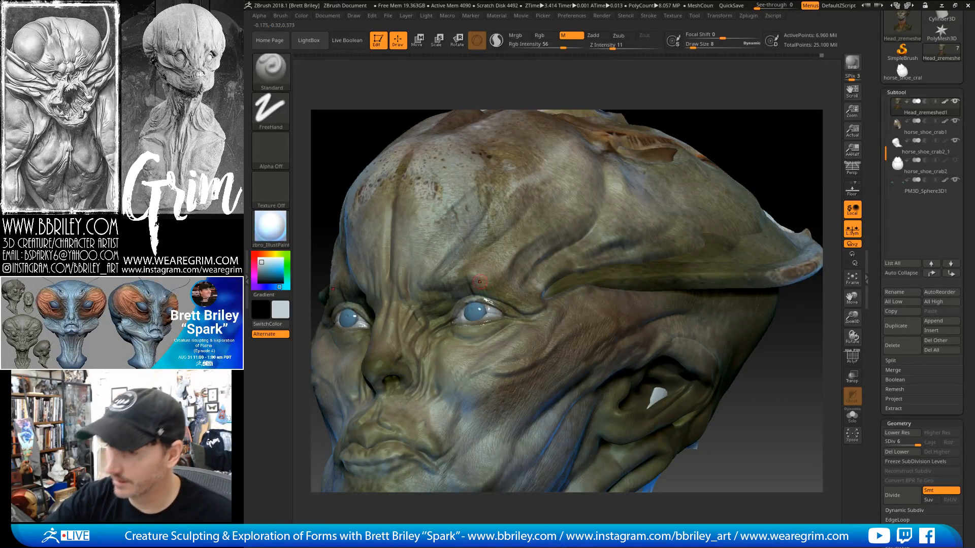
key(bracketleft)
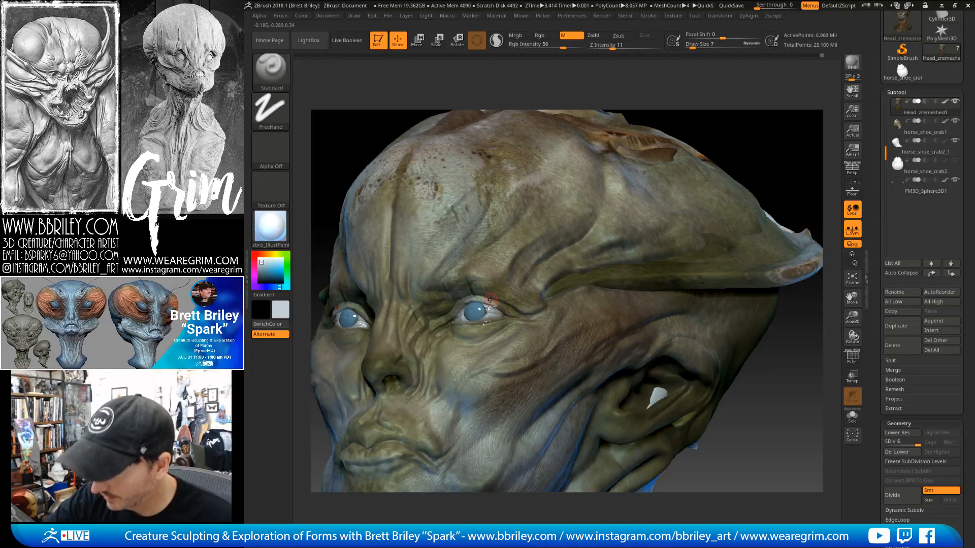
key(bracketleft)
key(bracketleft)
key(bracketleft)
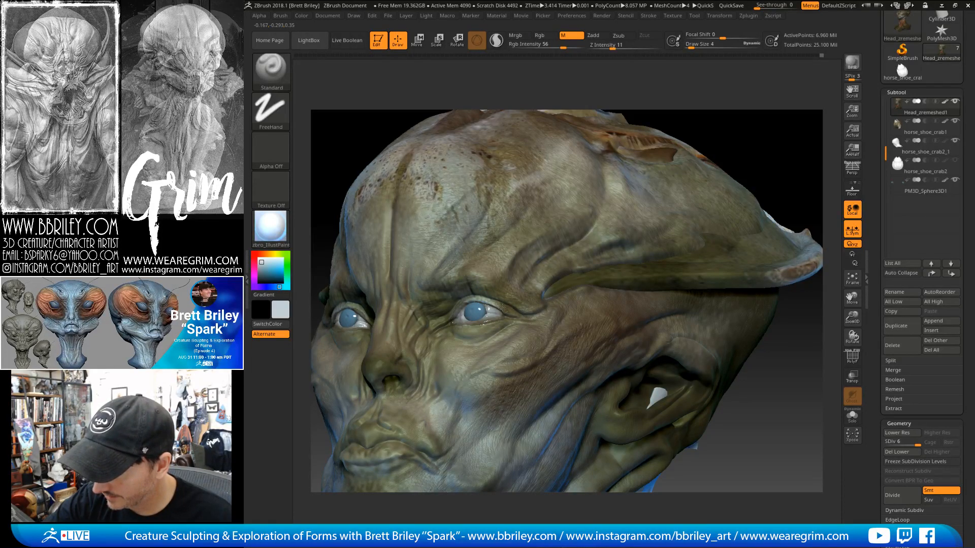
key(ctrl+s)
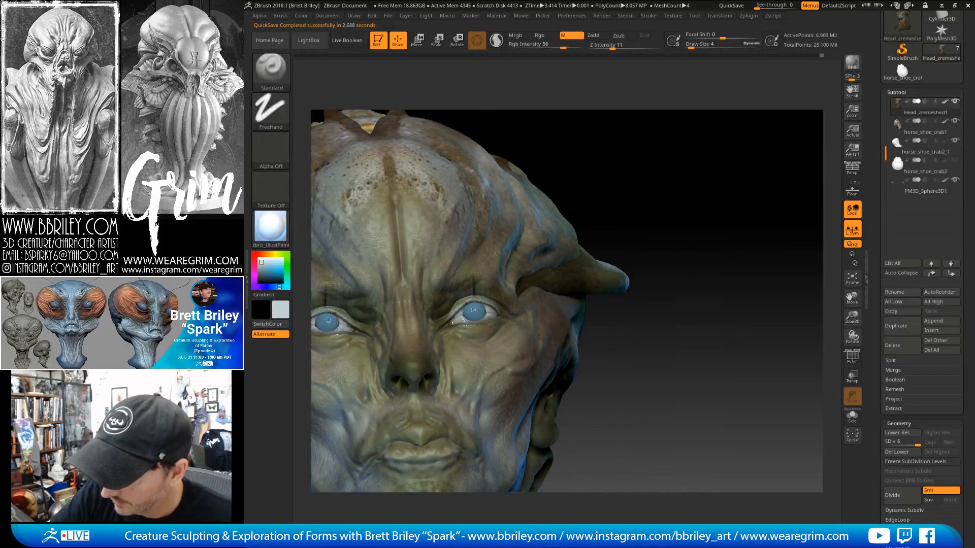
Select the PM3D_Sphere1 eye subtool, switch to Rgb-only painting and lighten the irises with a pale blue.
right_drag(446, 317, 492, 330)
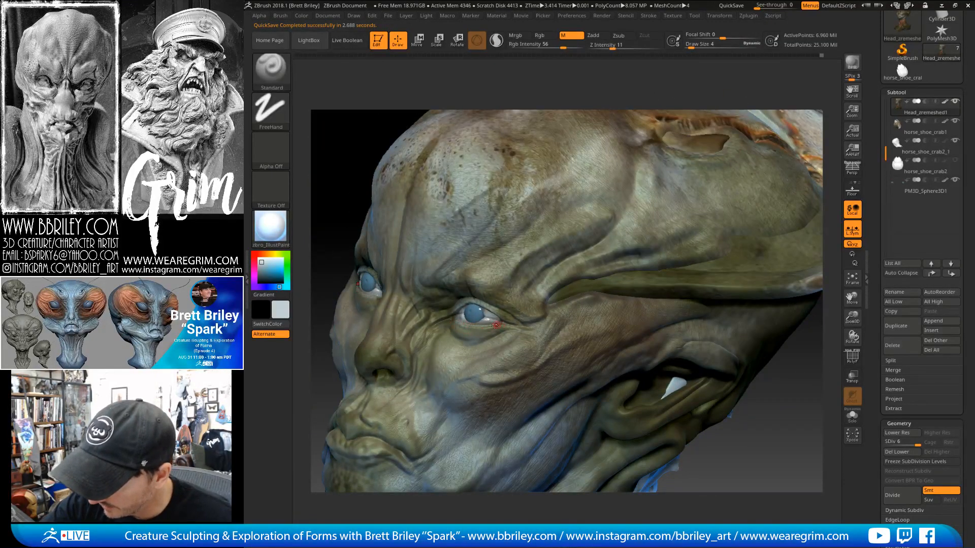
right_drag(483, 329, 450, 317)
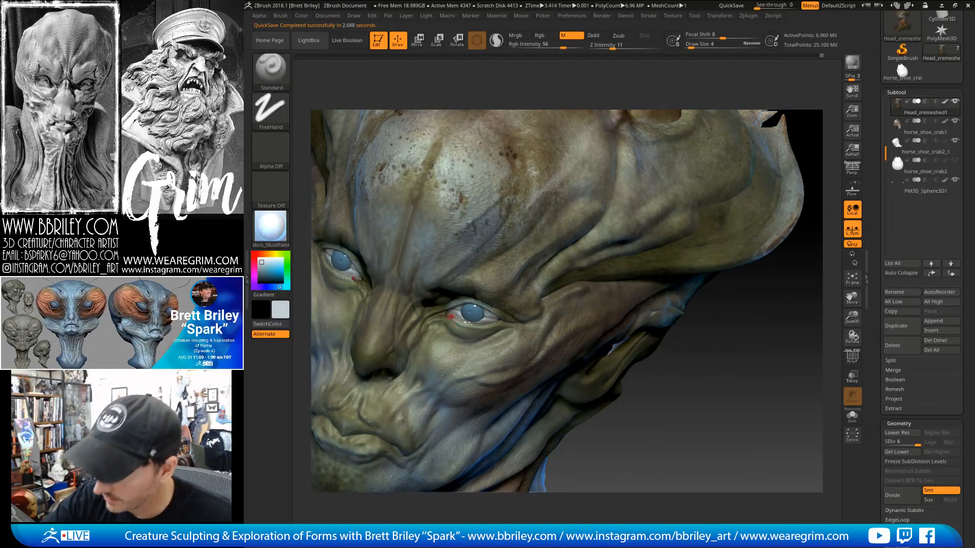
alt+drag(675, 389, 696, 282)
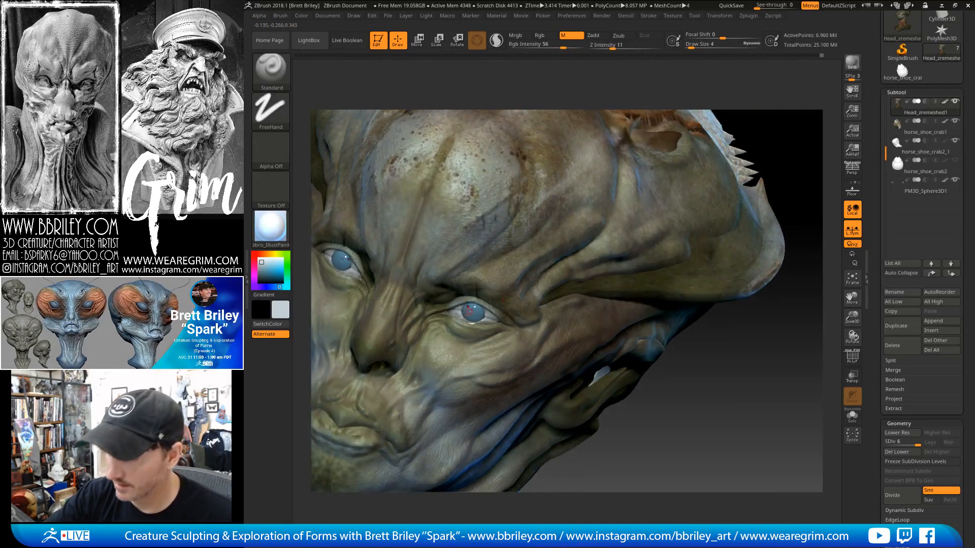
alt+click(473, 312)
click(546, 36)
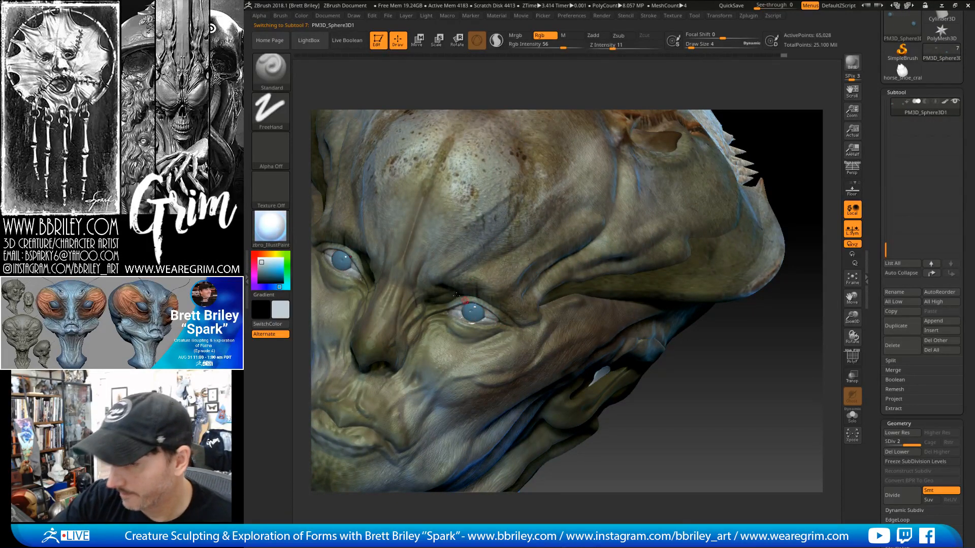
click(268, 263)
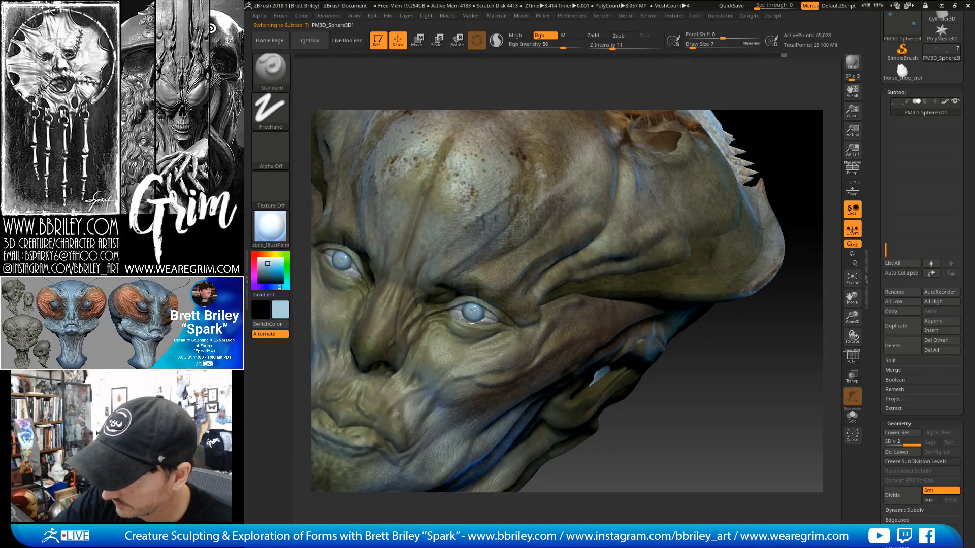
Choose a near-black colour, reduce the draw size to 2 and dab a small pupil in the centre of the irises.
drag(688, 363, 727, 327)
click(259, 279)
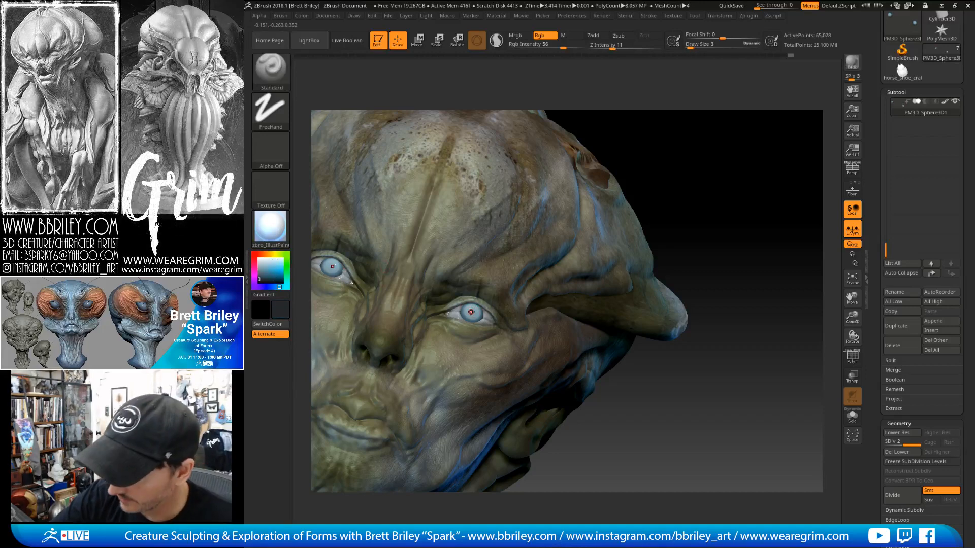
key(bracketleft)
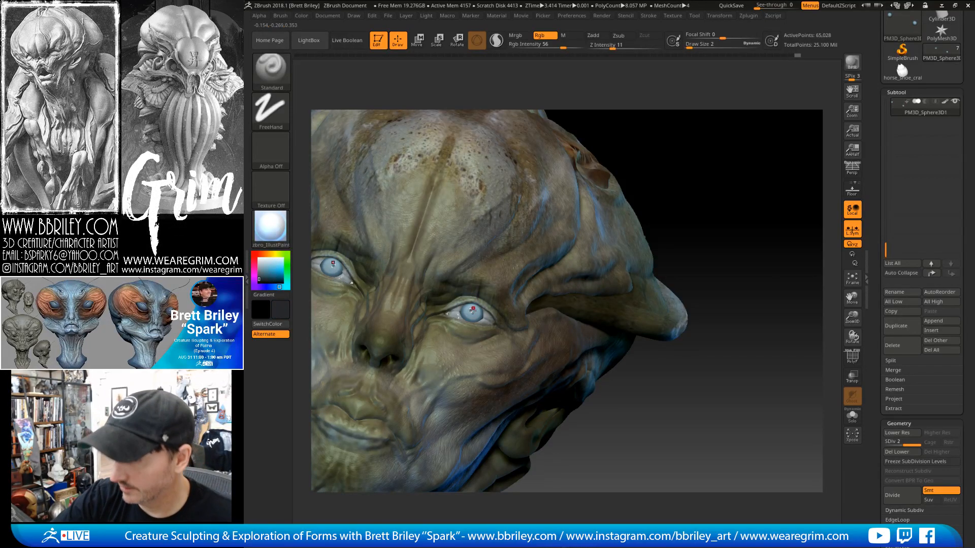
click(472, 311)
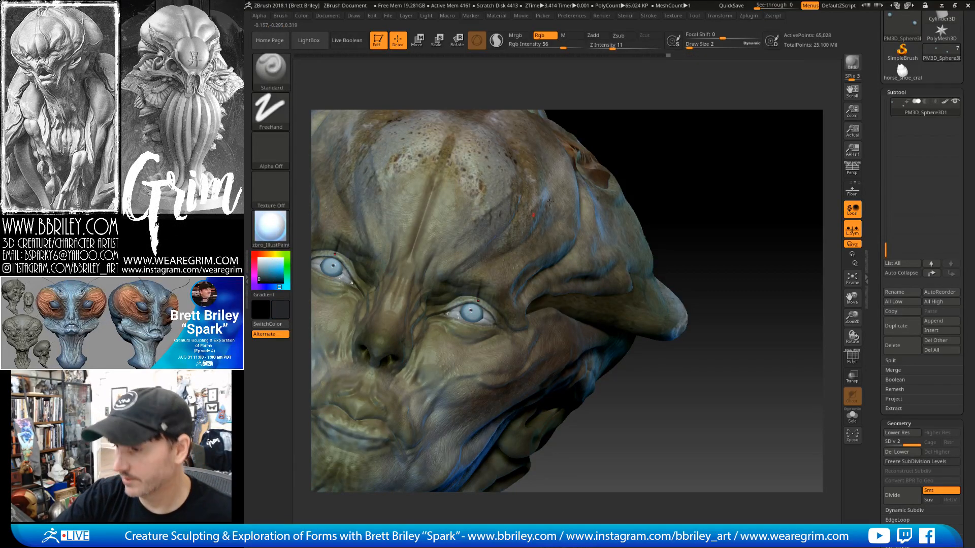
Choose a near-white colour, try a small highlight dab on the eye and undo it.
mouse_move(694, 150)
alt+mouse_down()
mouse_move(690, 130)
mouse_move(691, 213)
alt+mouse_up()
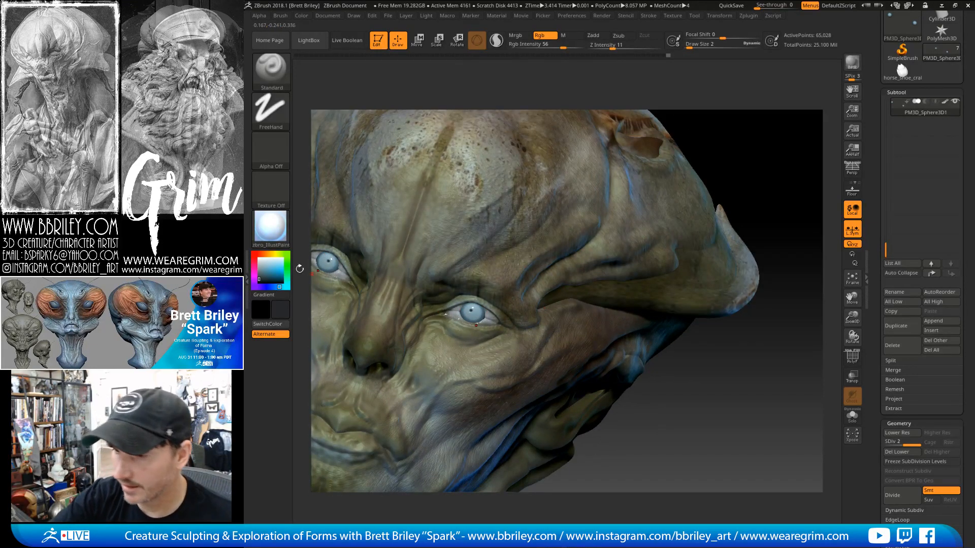
click(260, 260)
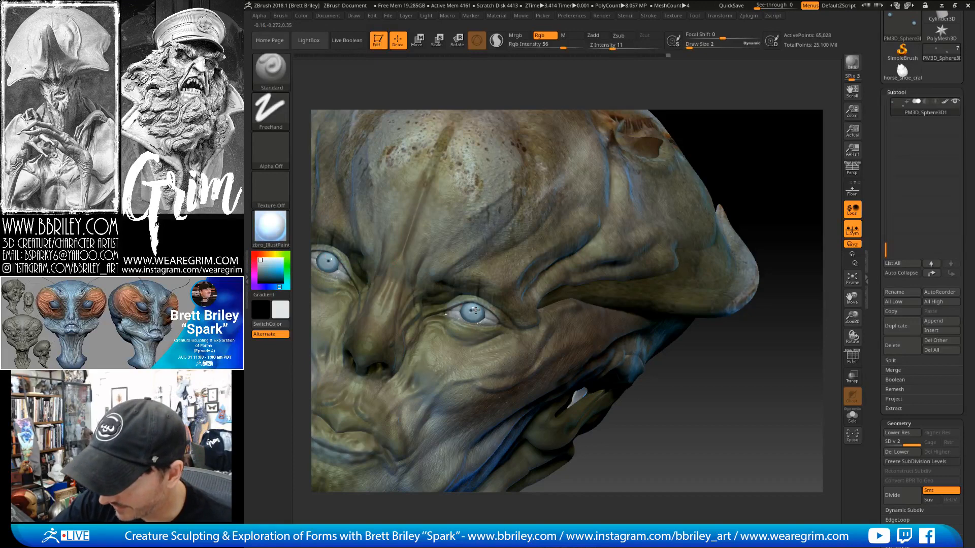
click(476, 310)
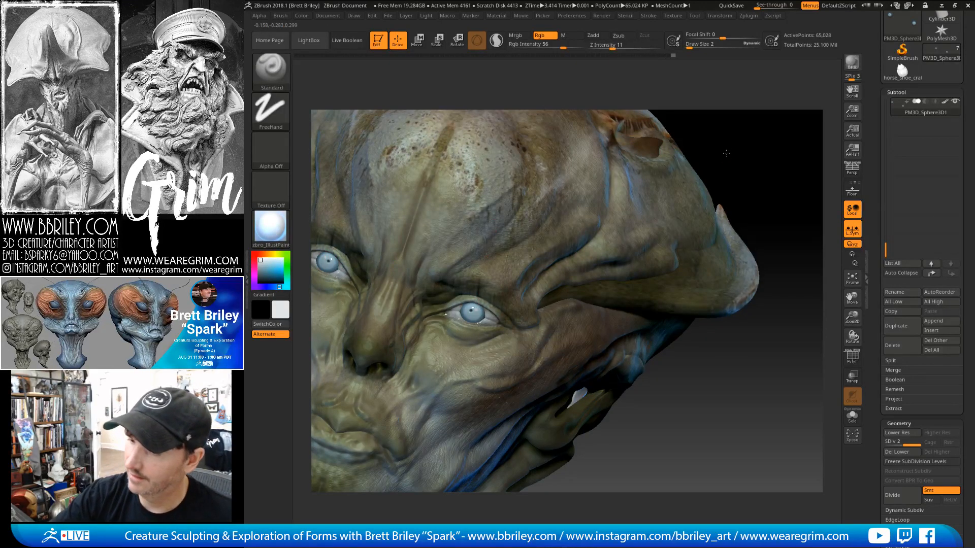
mouse_move(727, 153)
mouse_down()
mouse_move(741, 138)
mouse_move(734, 145)
mouse_up()
key(ctrl+z)
Set draw size 8, Rgb Intensity 32, the DragRect stroke and Alpha 09, and stamp a near-white ring on the iris.
key(])
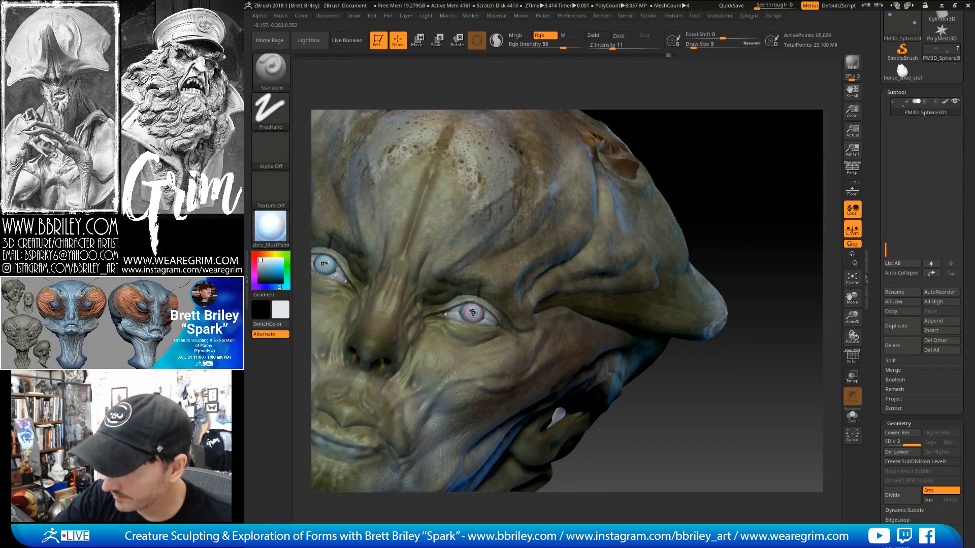
click(550, 46)
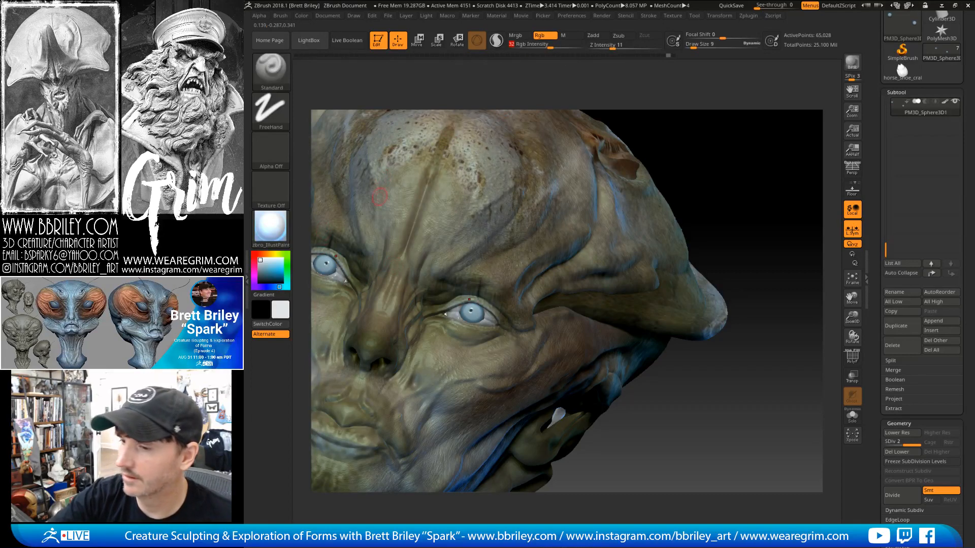
click(271, 109)
click(360, 120)
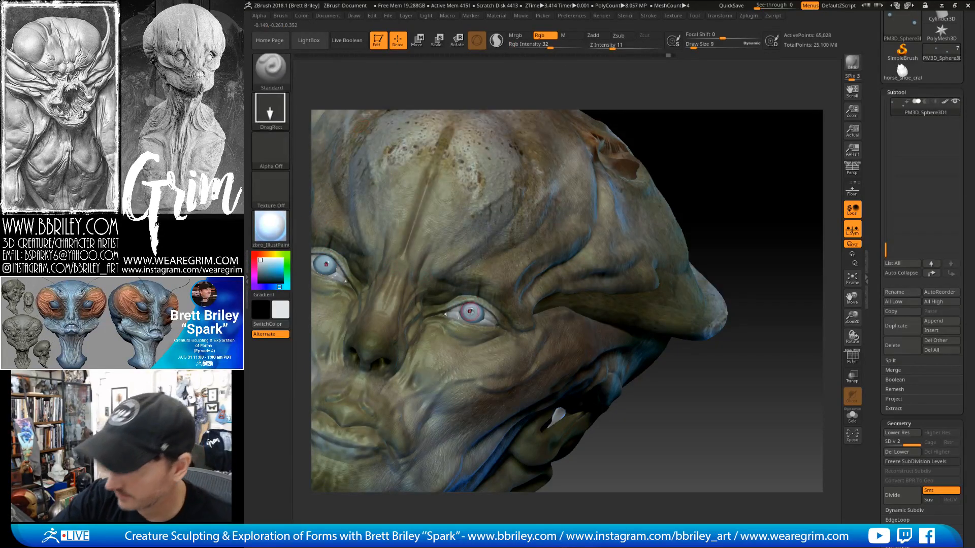
click(277, 158)
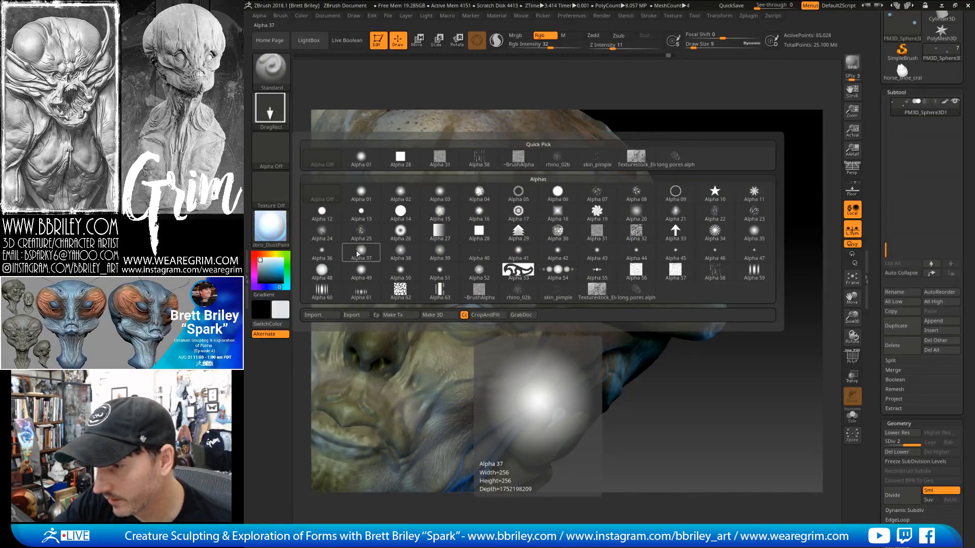
click(675, 193)
drag(471, 310, 475, 312)
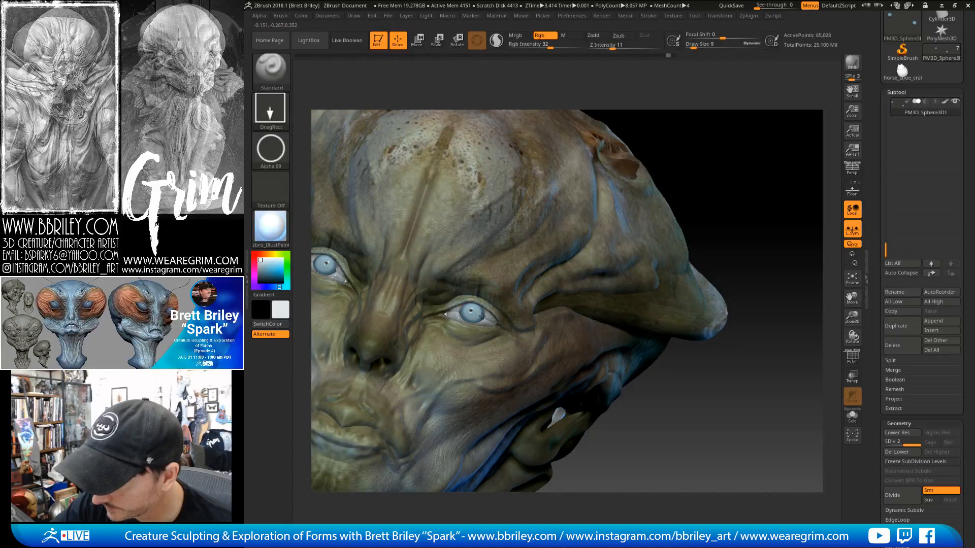
Try the Alpha 09 ring on the iris in near-white at Rgb Intensity 84 and in dark blue-grey at 100.
click(574, 46)
drag(677, 135, 708, 137)
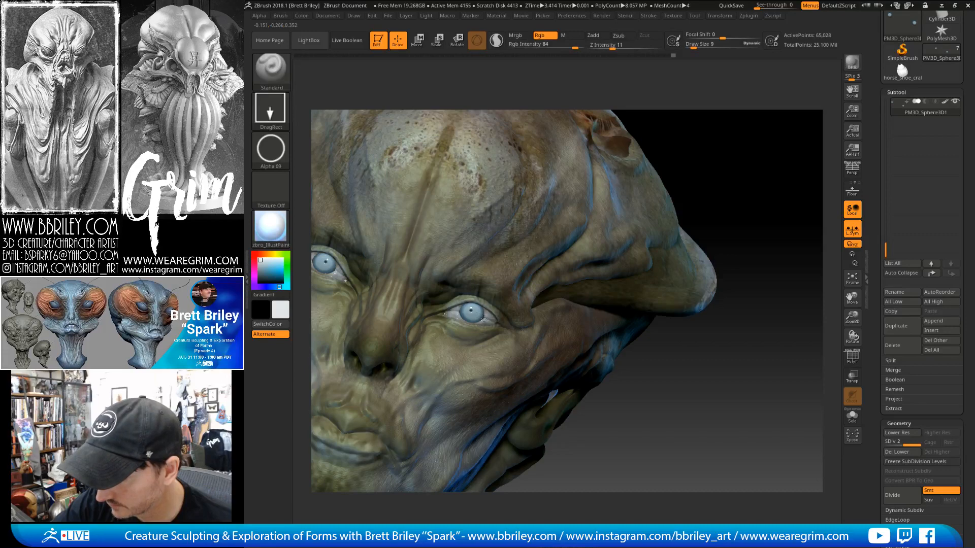
drag(471, 310, 474, 312)
click(263, 278)
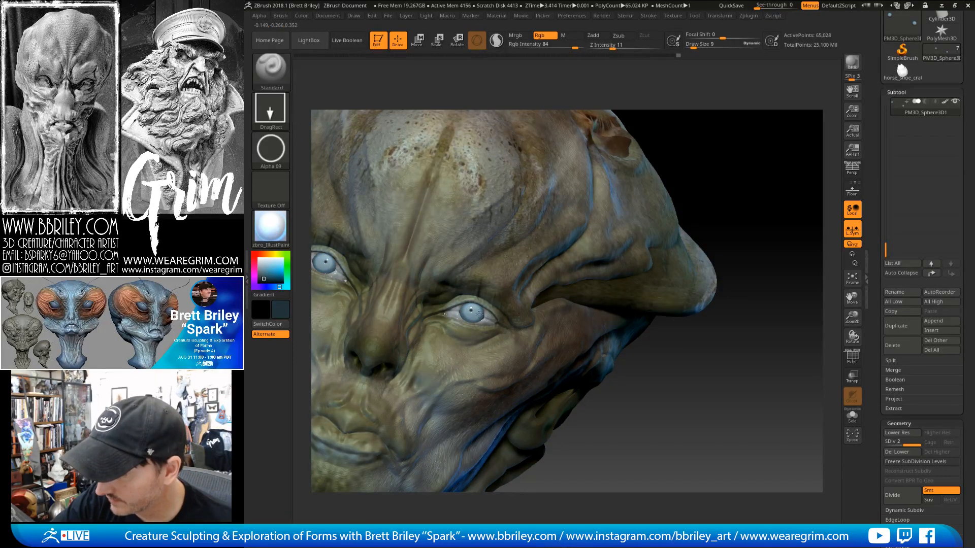
key(ctrl+z)
drag(575, 46, 593, 50)
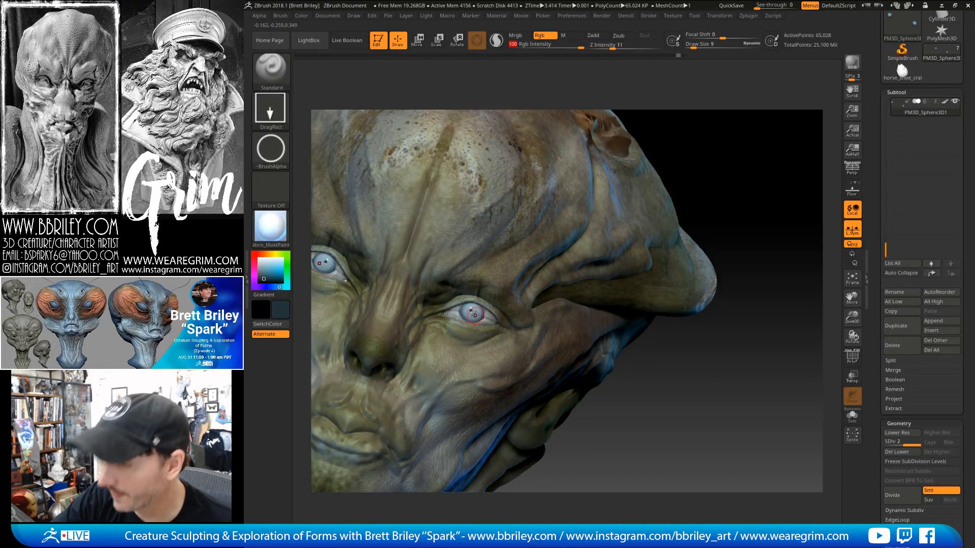
drag(474, 315, 471, 310)
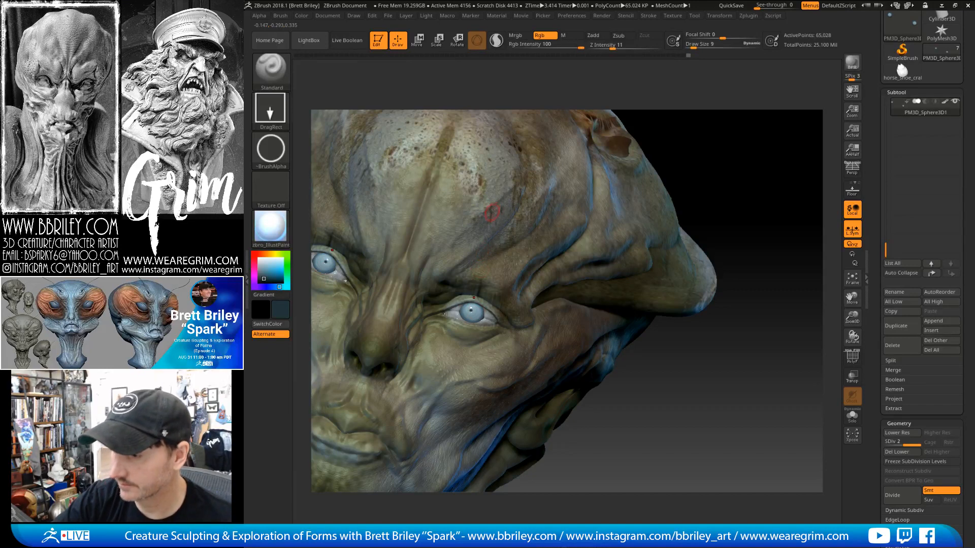
Switch to Alpha 05 and stamp its segmented ring over the iris in dark blue-grey.
click(271, 150)
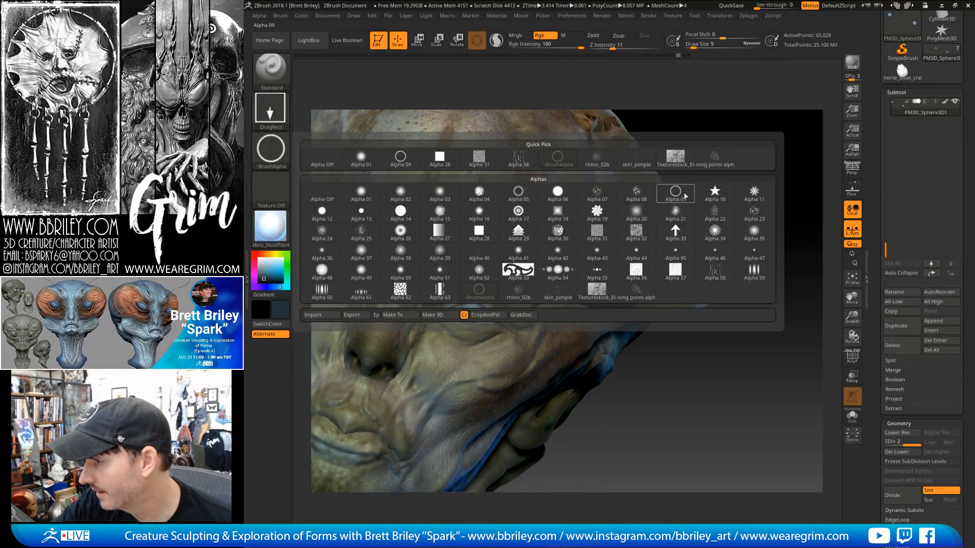
mouse_move(684, 197)
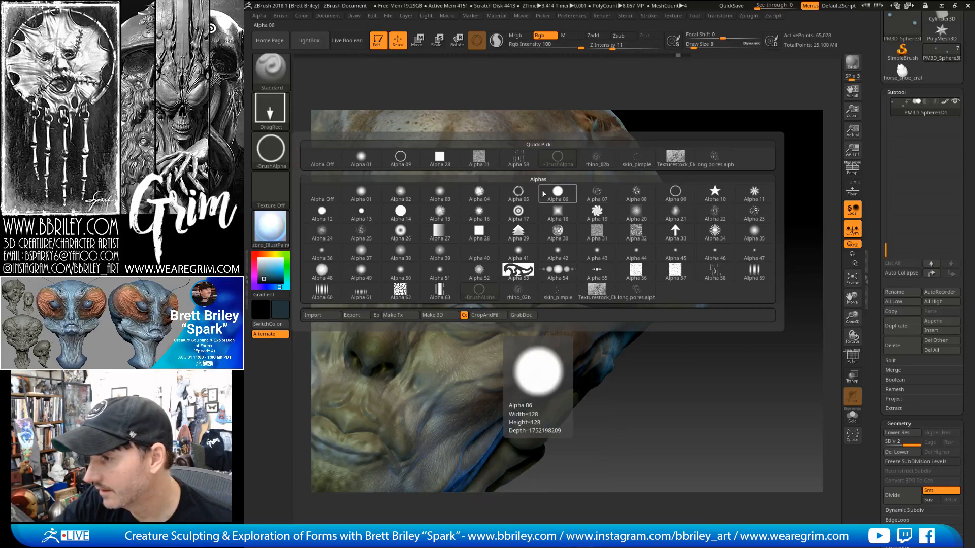
click(519, 195)
drag(471, 310, 472, 312)
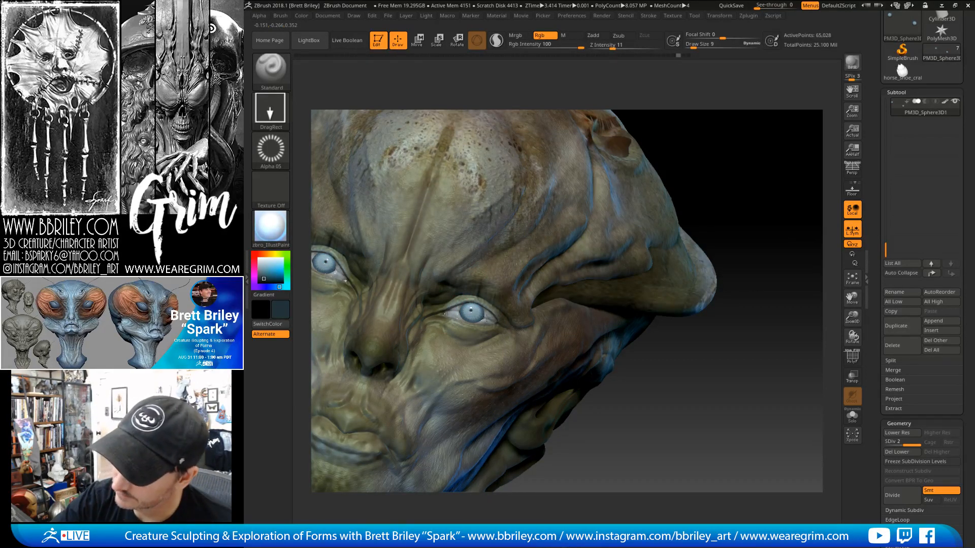
drag(473, 319, 474, 320)
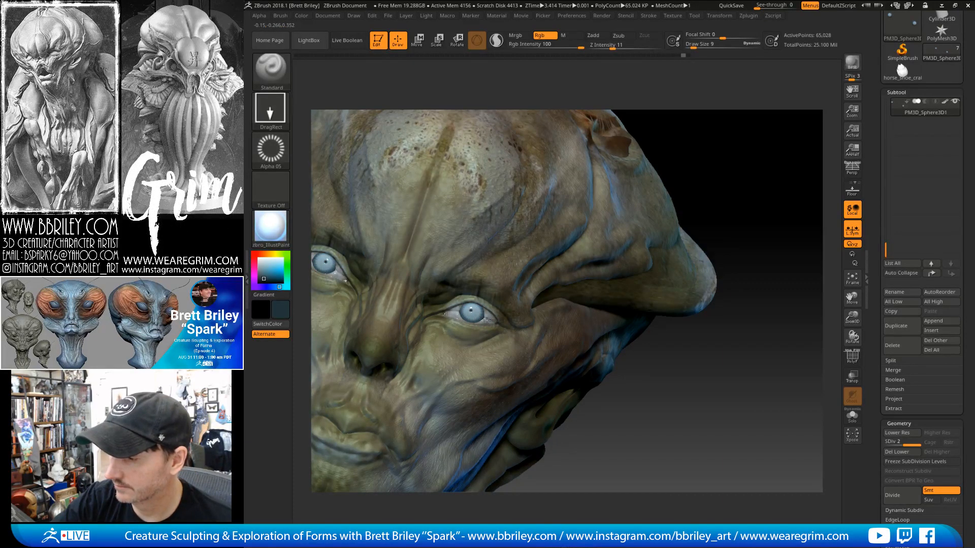
drag(485, 321, 472, 310)
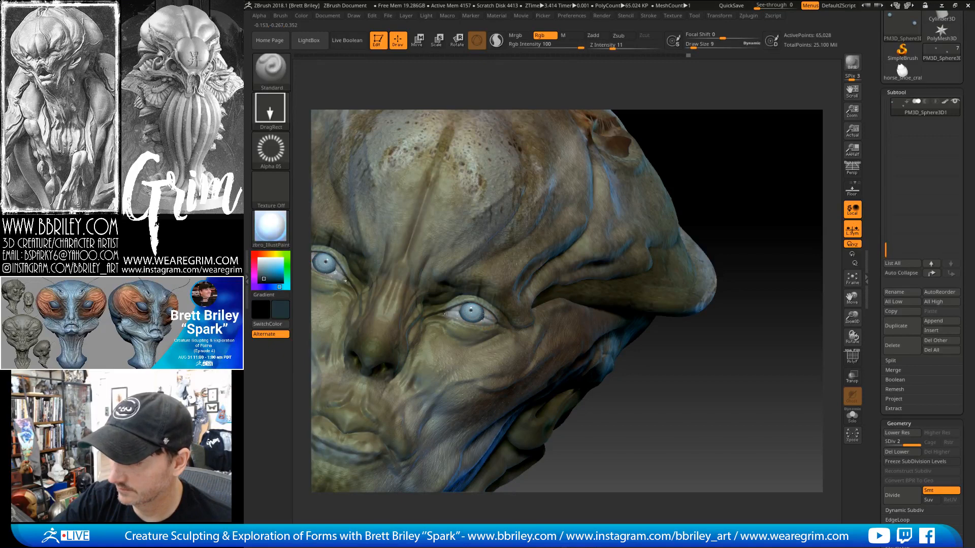
Sample a pale blue from the eye and stamp a lighter Alpha 05 ring around the pupil.
key(shift)
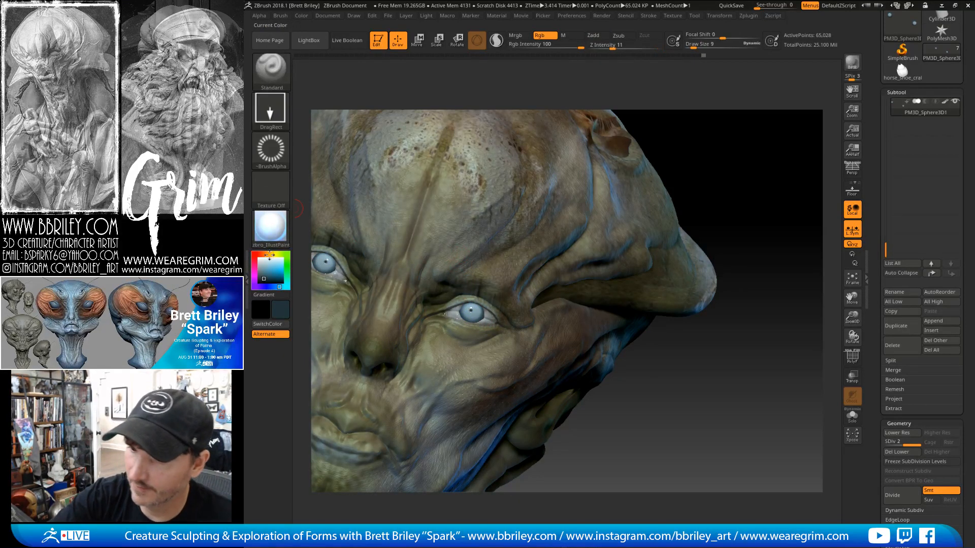
key(c)
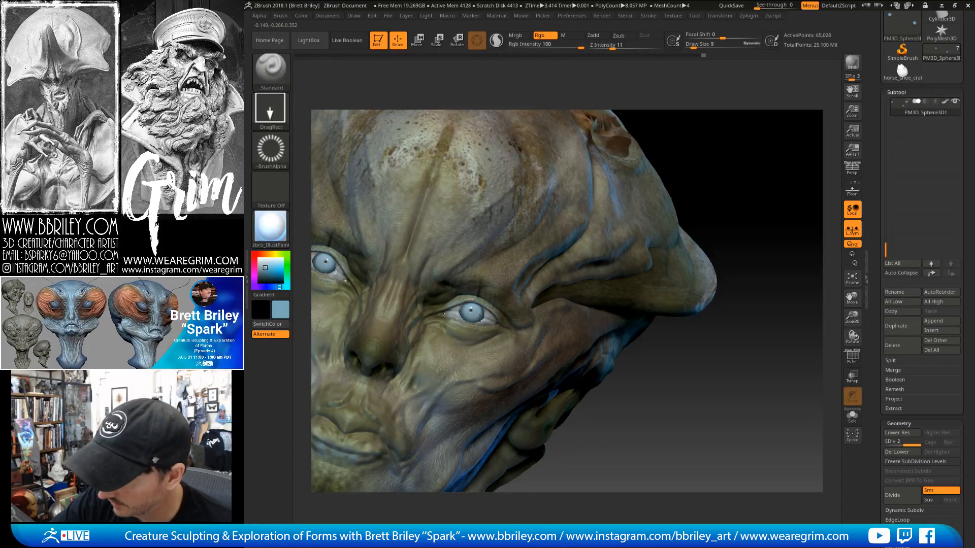
key(c)
drag(472, 312, 470, 312)
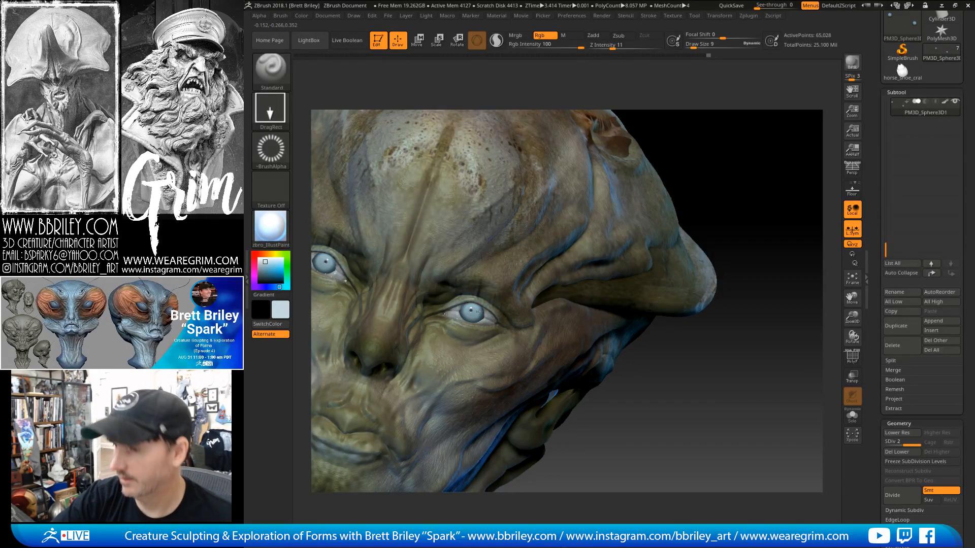
Set the FreeHand stroke with the alpha off, sample an olive-brown skin tone beside the eye, and set Rgb Intensity to 21.
mouse_move(756, 181)
mouse_down()
mouse_move(738, 148)
mouse_move(730, 152)
mouse_move(750, 178)
mouse_move(446, 175)
mouse_up()
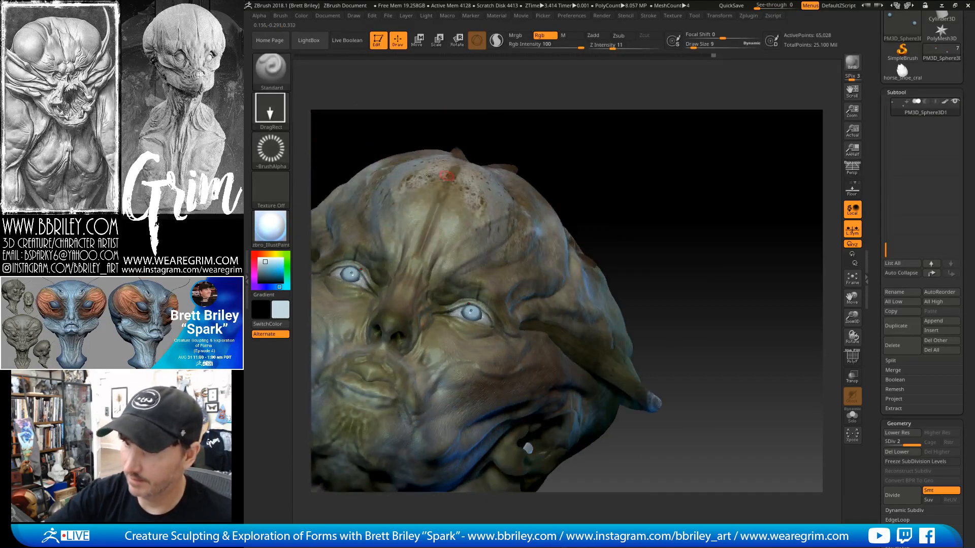
click(270, 109)
click(378, 122)
click(271, 150)
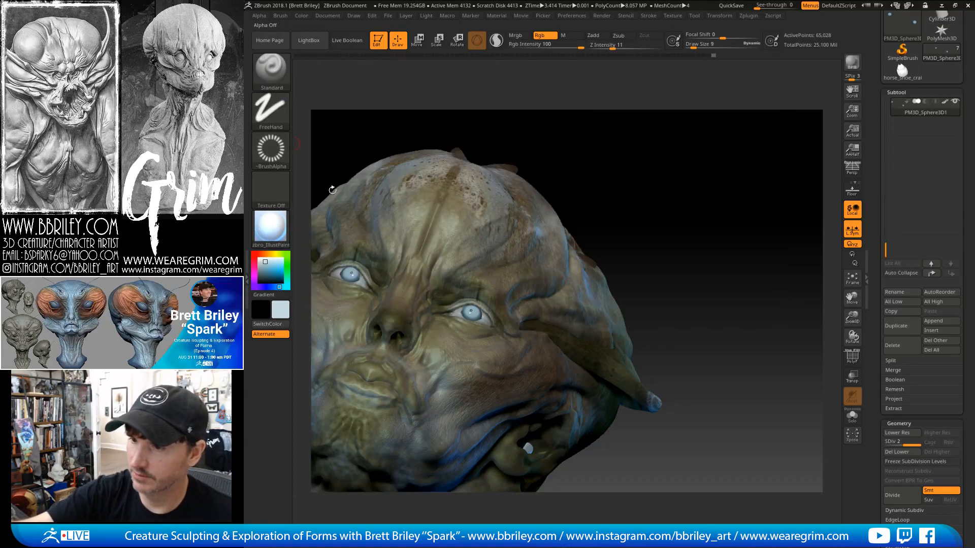
drag(332, 190, 472, 312)
key(c)
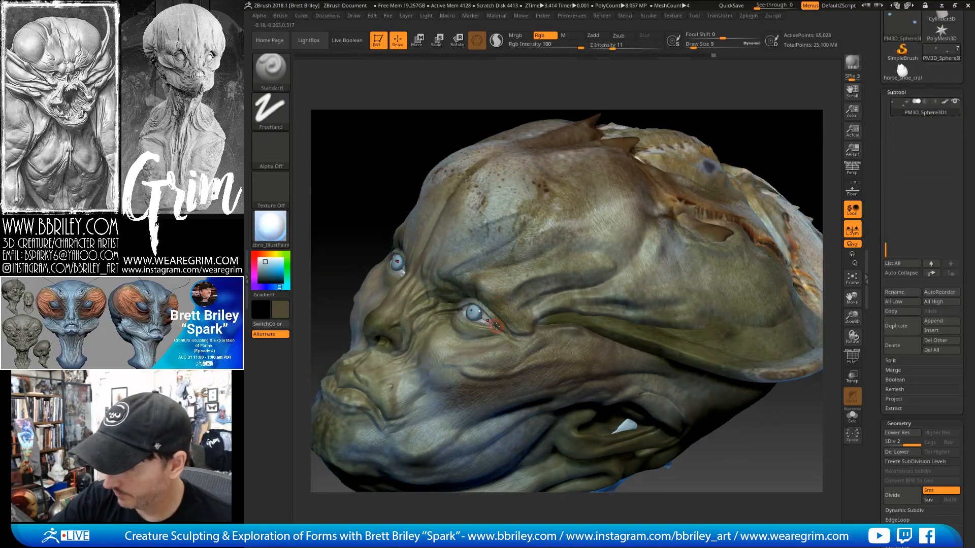
text(21)
key(Return)
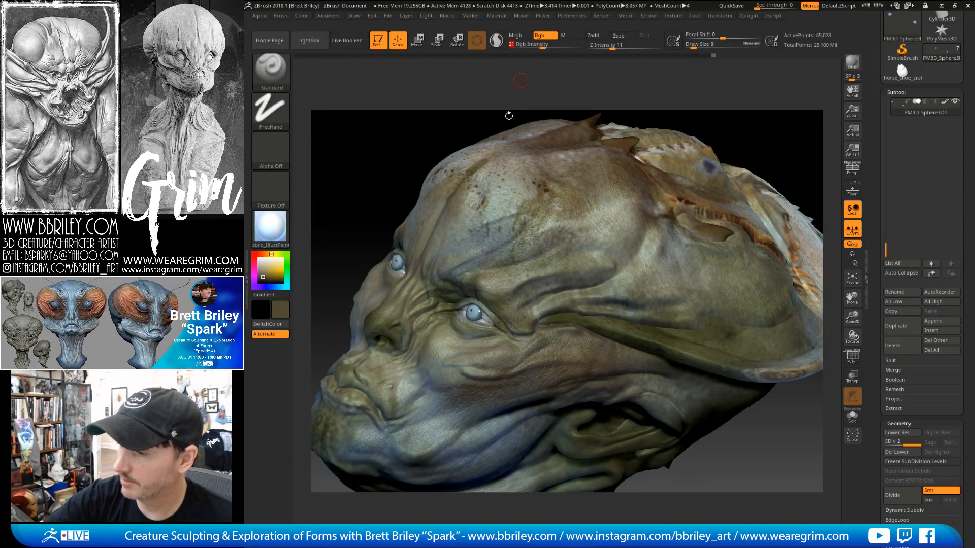
Reduce the draw size to 5 and make the Head_zremeshed1 subtool active for painting around the eye.
drag(507, 113, 474, 275)
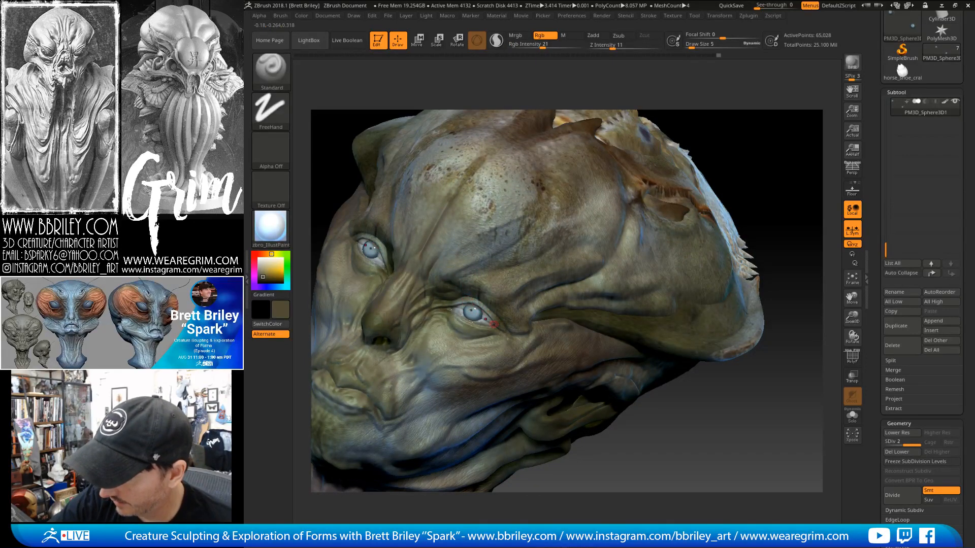
mouse_move(487, 320)
mouse_down()
mouse_move(475, 303)
mouse_move(459, 311)
mouse_move(473, 321)
mouse_up()
alt+click(487, 319)
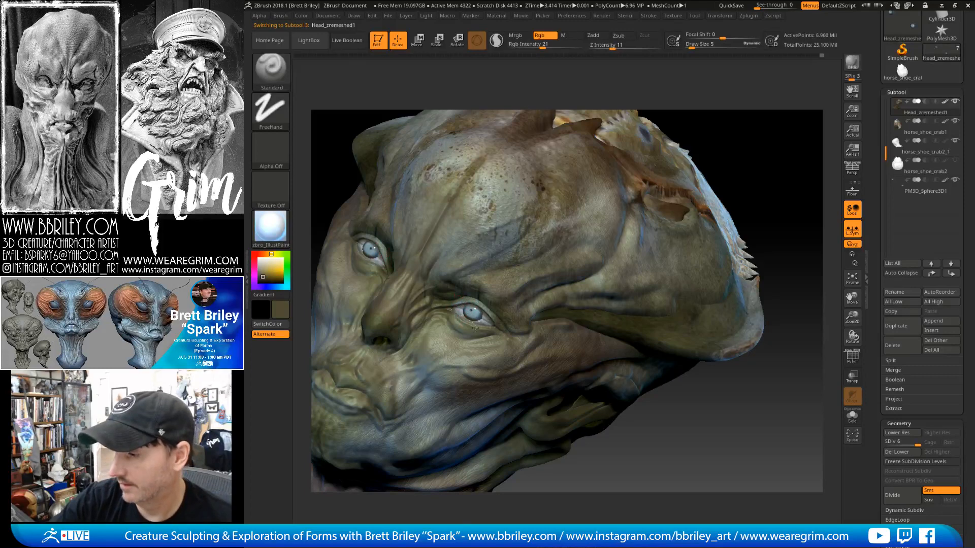
mouse_move(759, 161)
mouse_down()
mouse_move(759, 152)
mouse_move(746, 158)
mouse_up()
drag(642, 128, 610, 132)
key(shift)
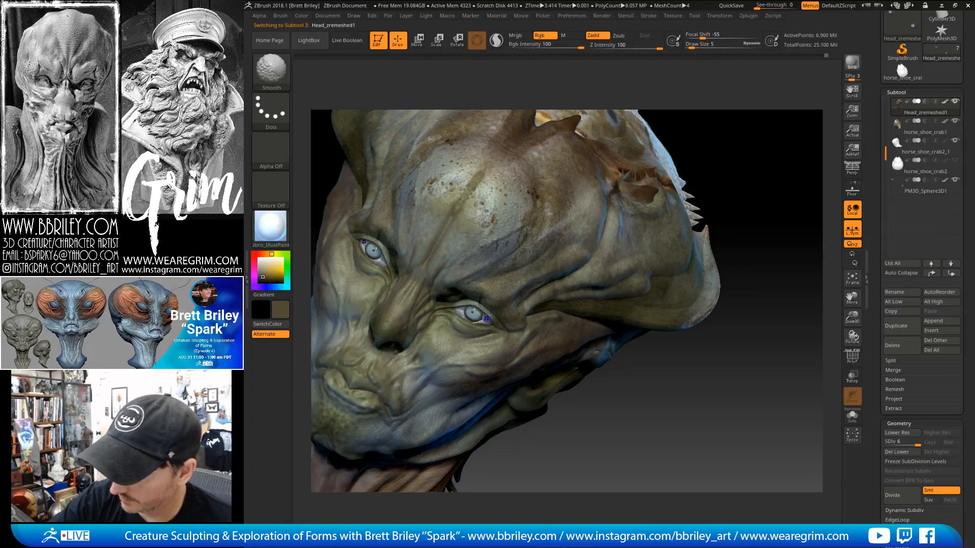
Pick a muted reddish brown and paint it along the lower lid rims and inner corners of the eyes.
click(261, 254)
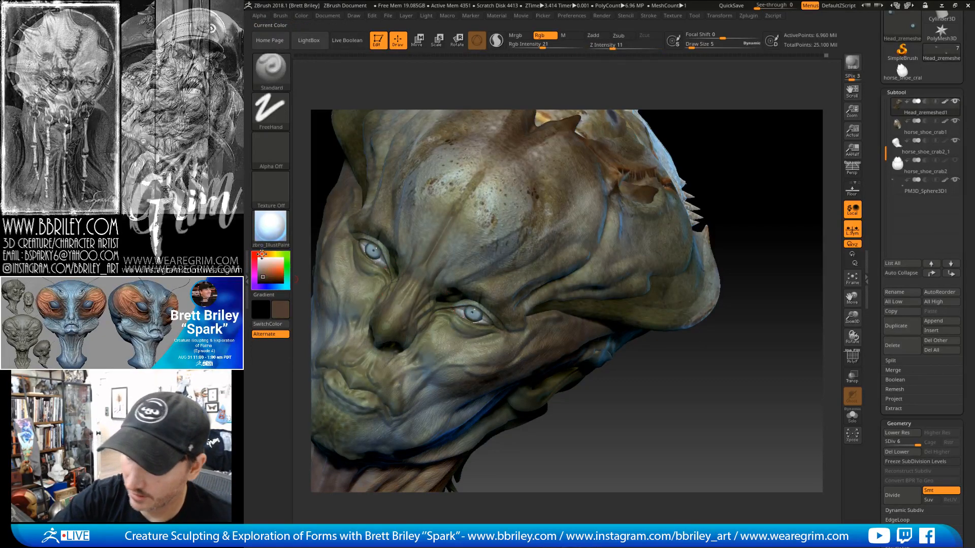
click(266, 271)
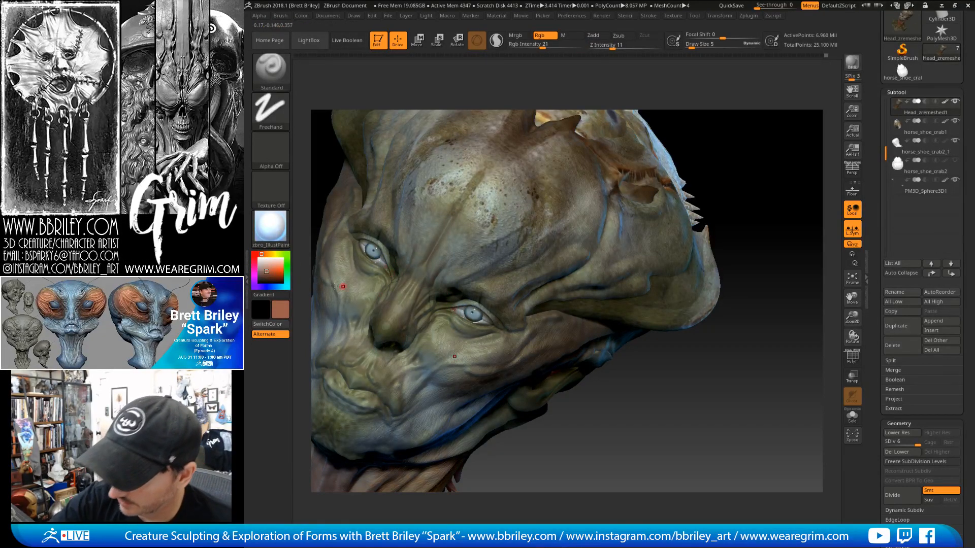
click(263, 275)
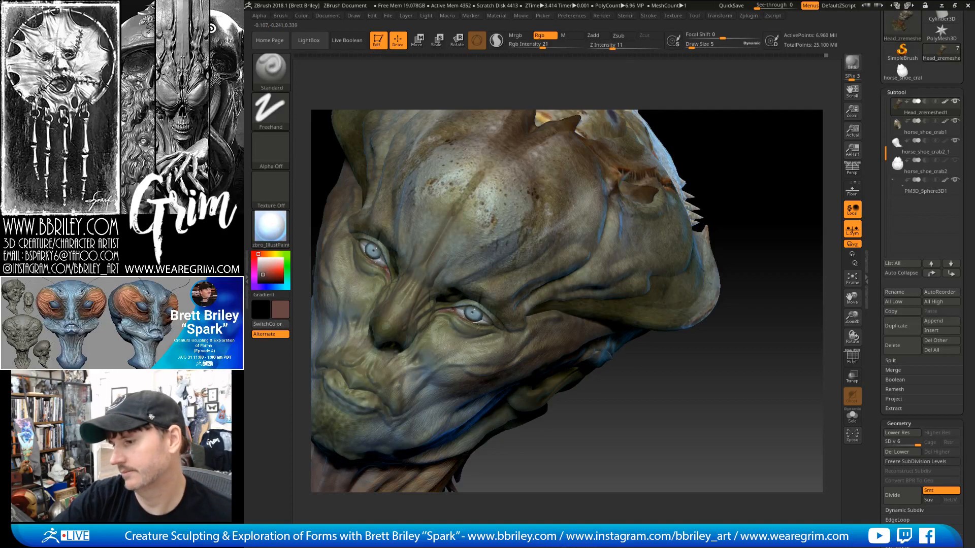
key(shift)
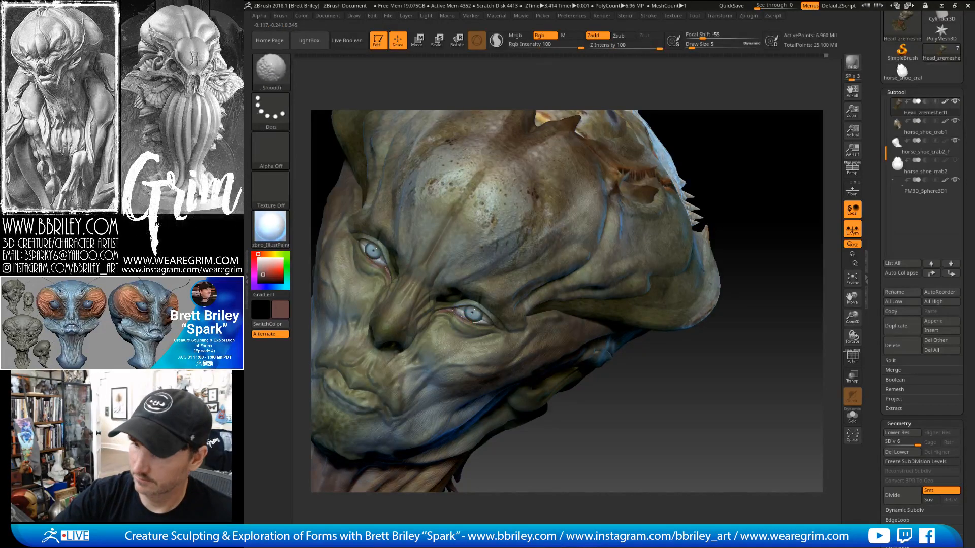
Choose a darker reddish brown and deepen the inner eye corners with a draw size of 6.
alt+drag(740, 131, 732, 105)
mouse_move(732, 148)
mouse_down()
mouse_move(729, 132)
mouse_move(714, 137)
mouse_up()
key(c)
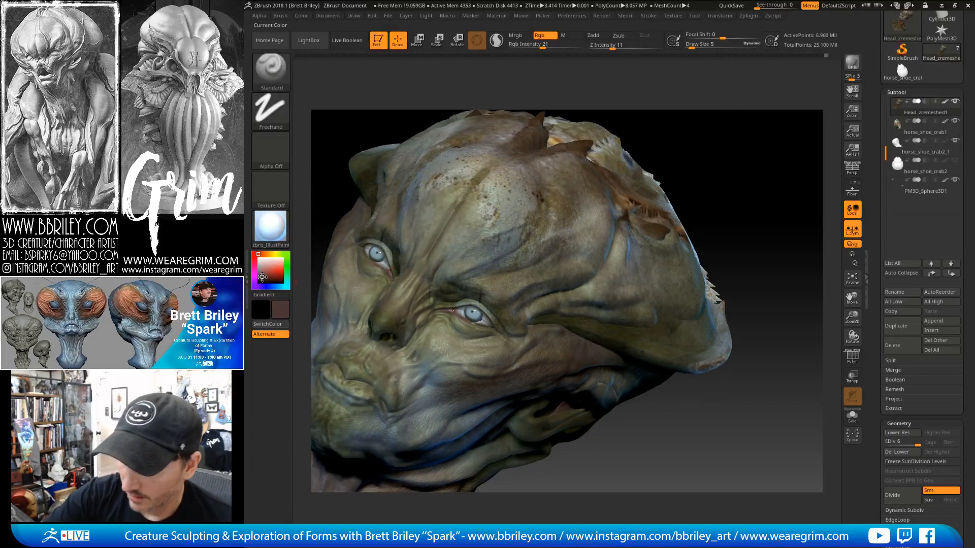
drag(449, 308, 436, 312)
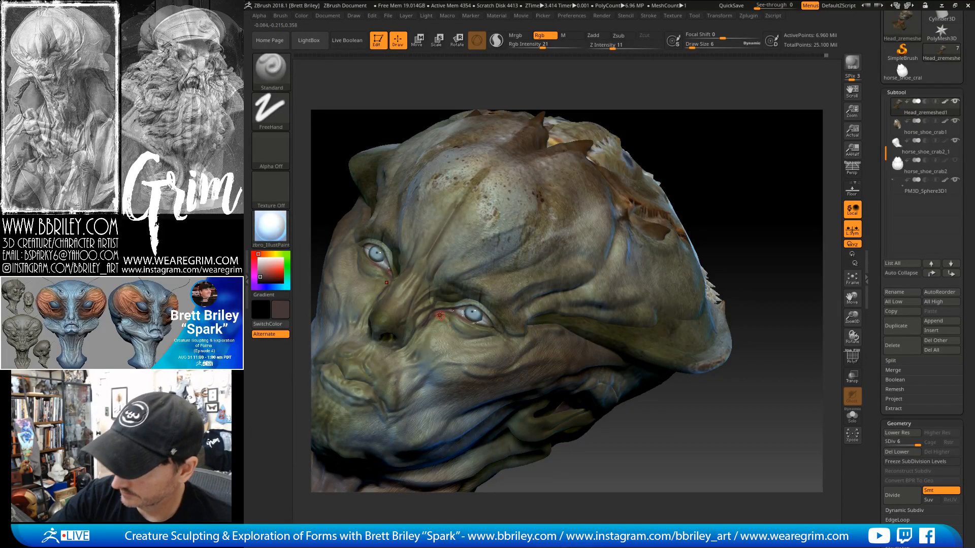
key(])
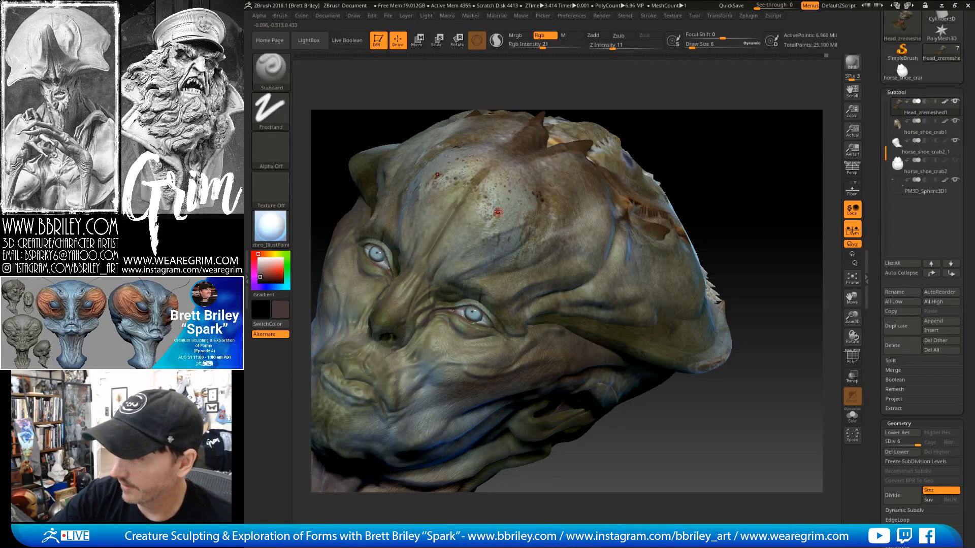
Set the draw size to 3, pick a pale off-white, and paint highlights along the eyelid rims.
key(c)
key(s)
drag(468, 309, 465, 309)
key(s)
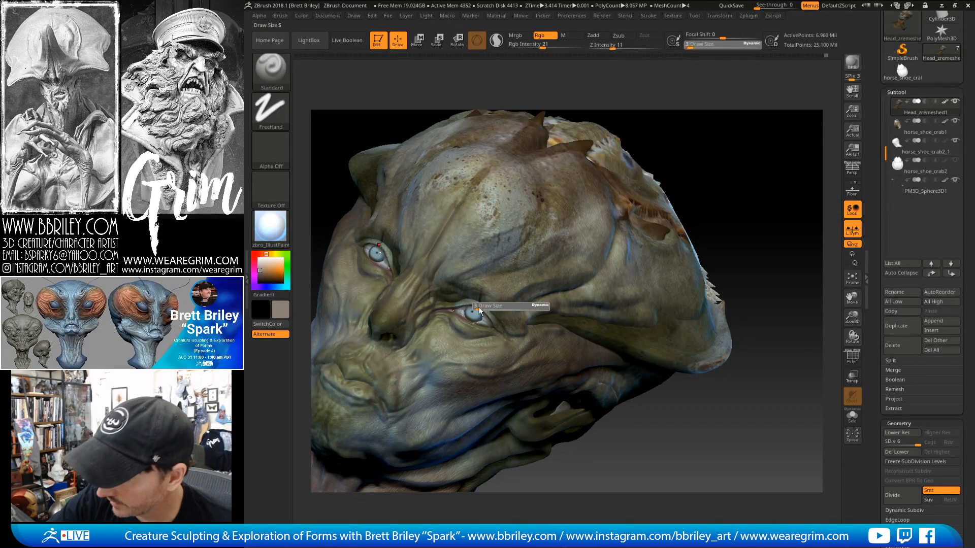
key(ctrl+z)
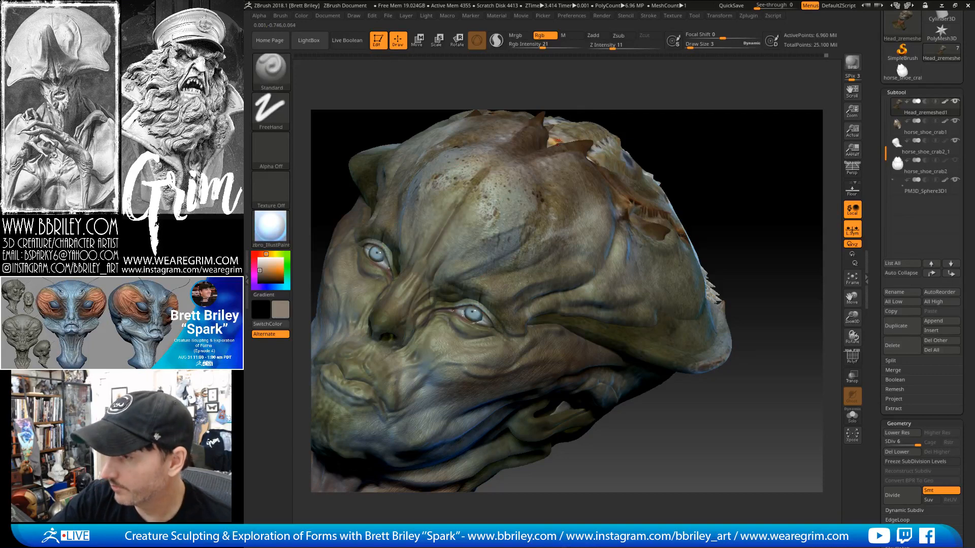
key(c)
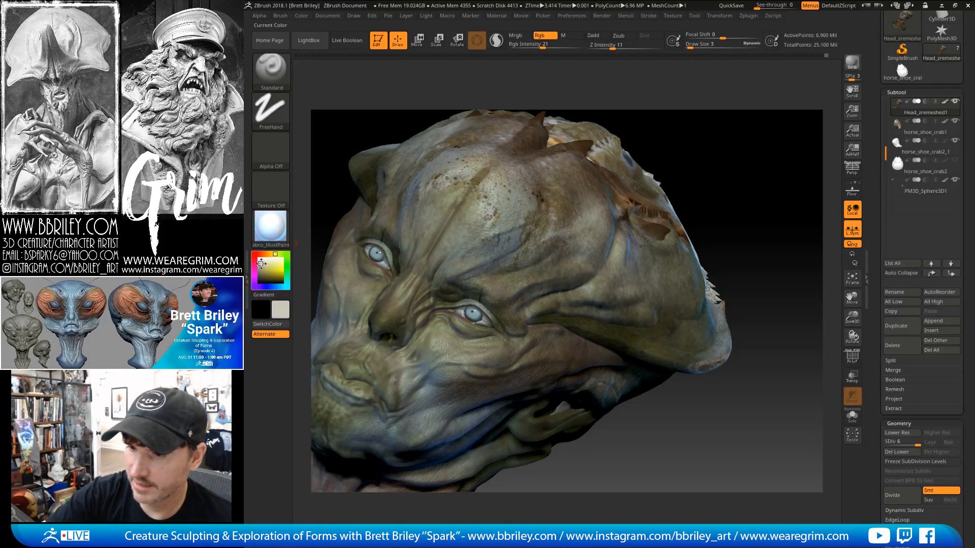
drag(481, 305, 499, 332)
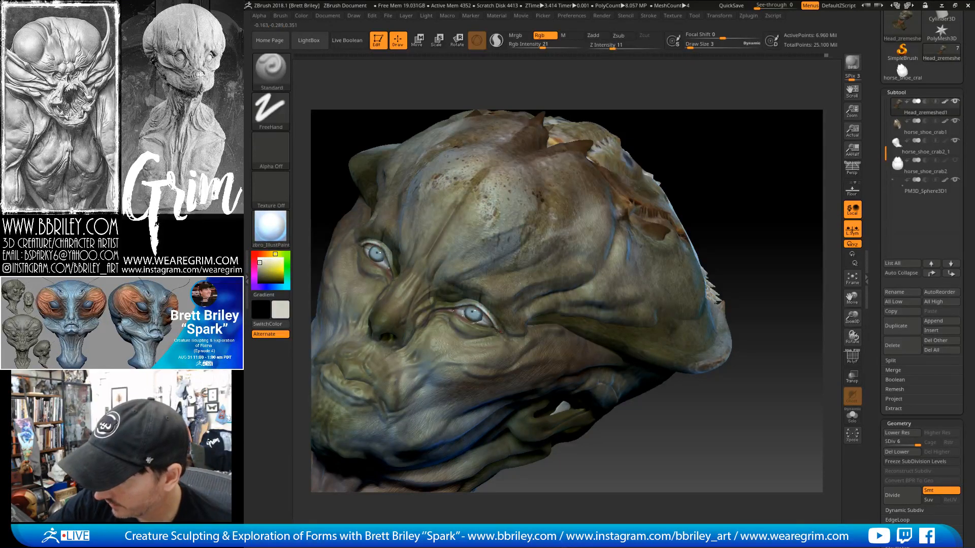
Lower Rgb Intensity to 12 and refine the off-white eyelid highlights with draw sizes 2 and 1.
drag(631, 119, 654, 127)
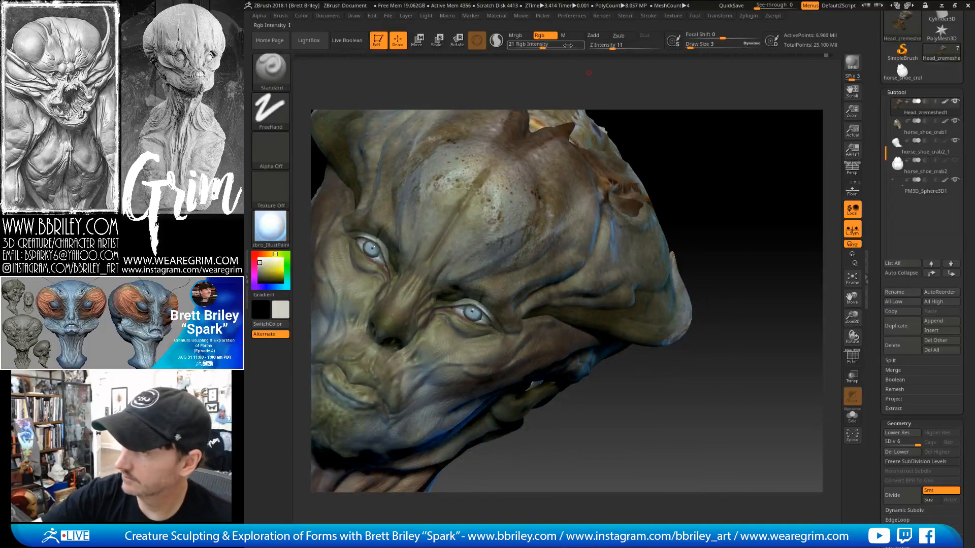
drag(545, 47, 536, 47)
key([)
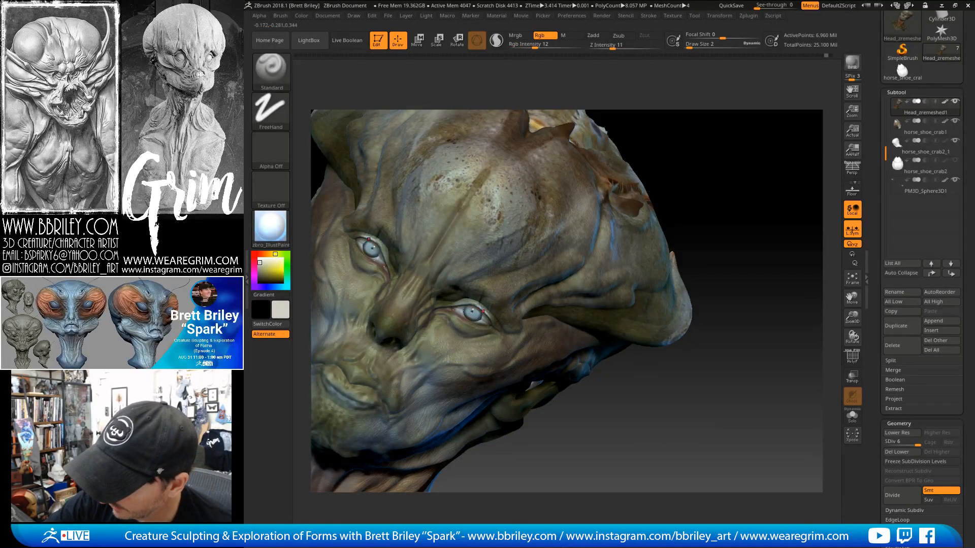
mouse_move(668, 135)
mouse_down()
mouse_move(478, 329)
mouse_move(491, 330)
mouse_up()
drag(678, 135, 707, 152)
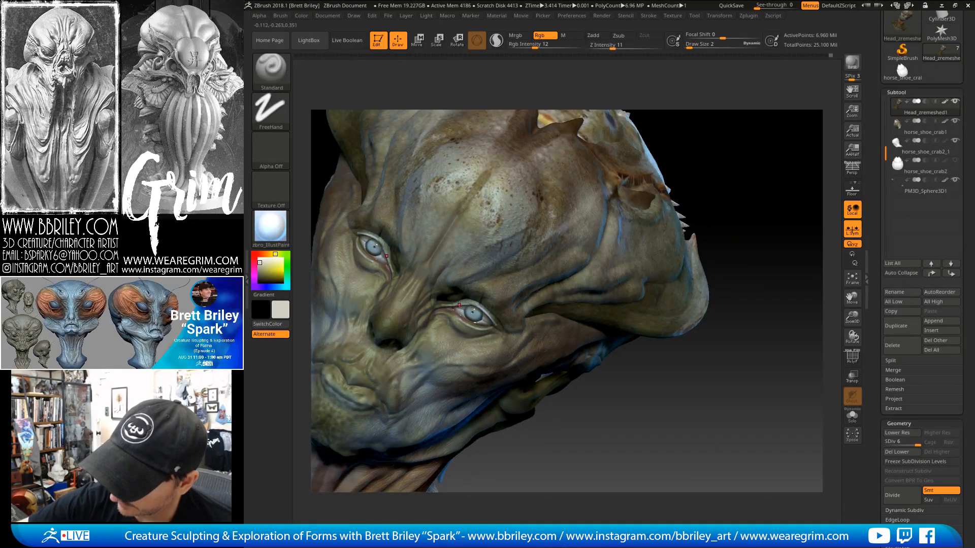
key(shift)
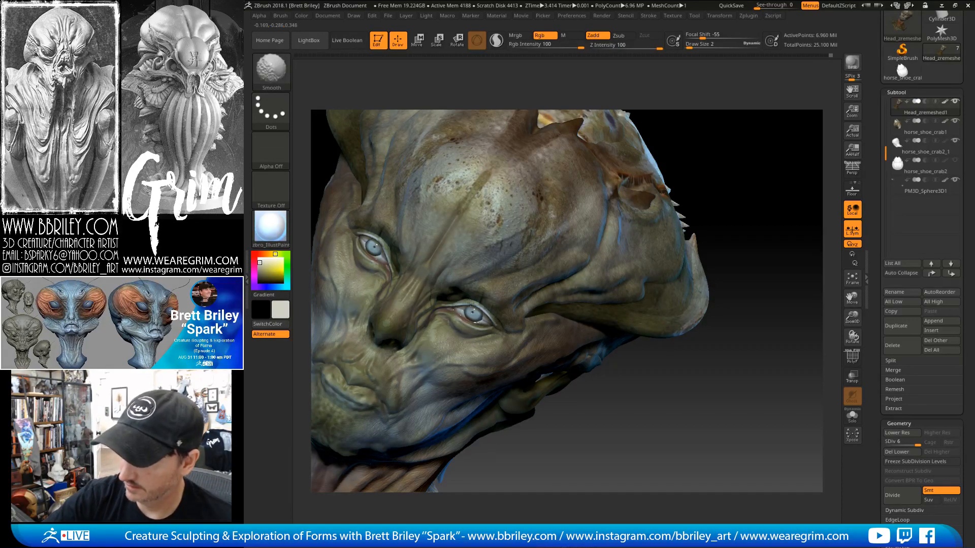
drag(740, 142, 753, 113)
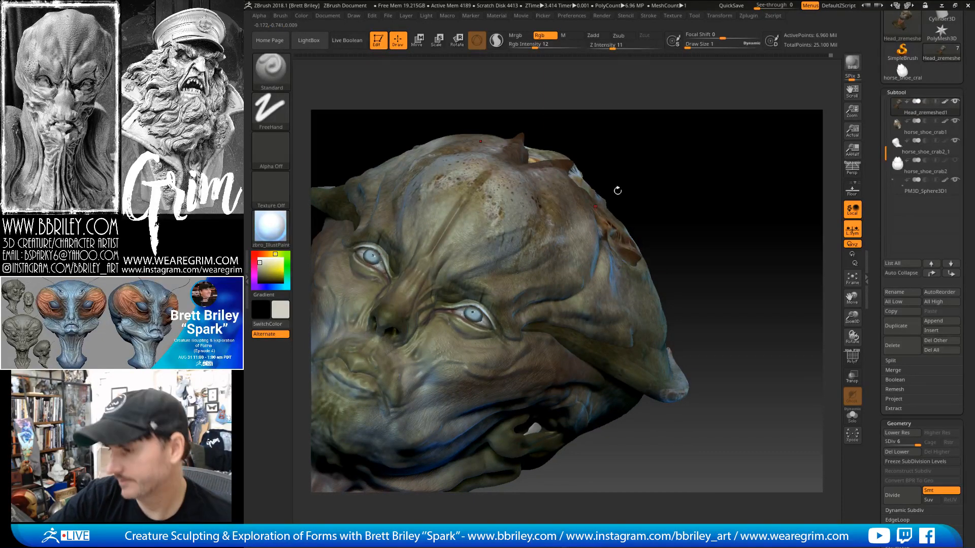
drag(617, 191, 471, 242)
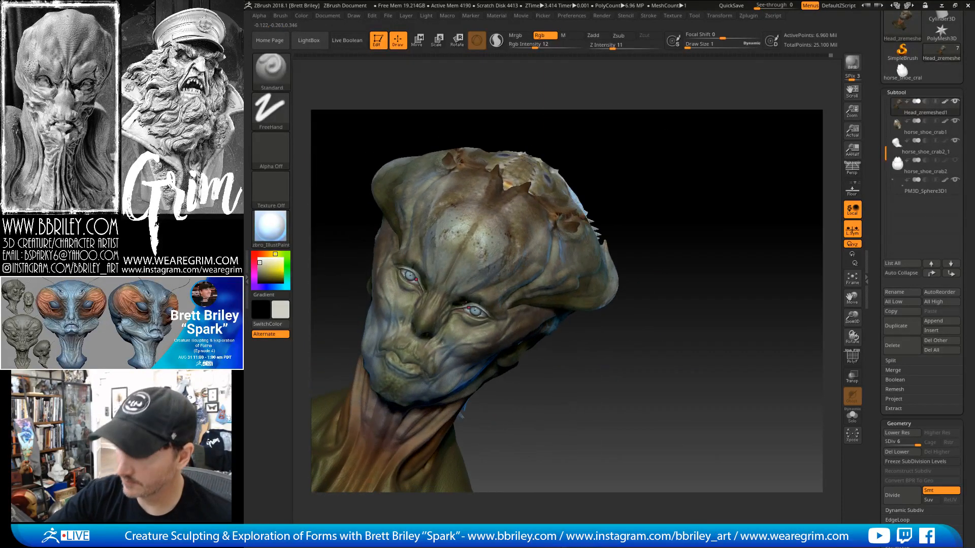
Set the draw size to 3 and paint thin off-white highlights on the wrinkles beside the nose, between the brows and up the forehead.
key(s)
click(441, 339)
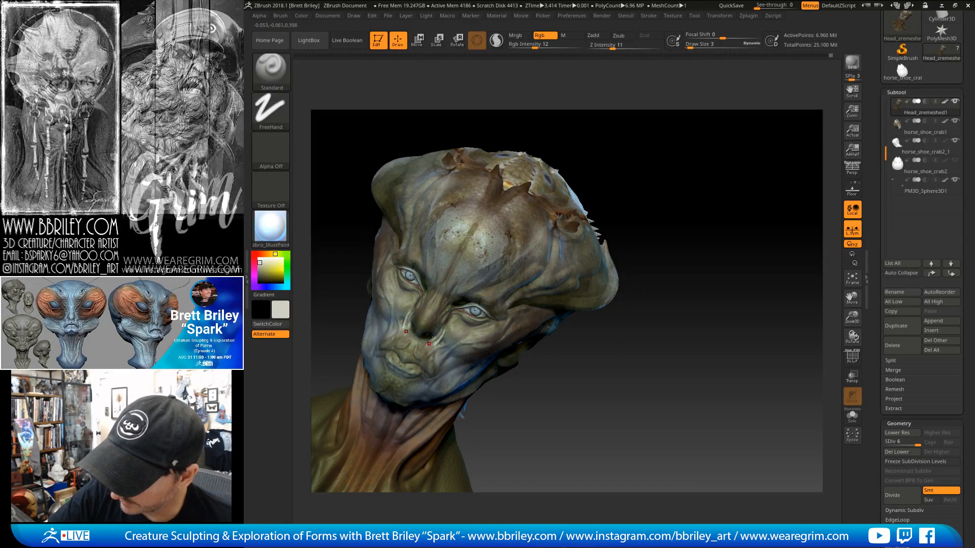
mouse_move(443, 302)
mouse_down()
mouse_move(459, 258)
mouse_move(449, 275)
mouse_move(495, 235)
mouse_up()
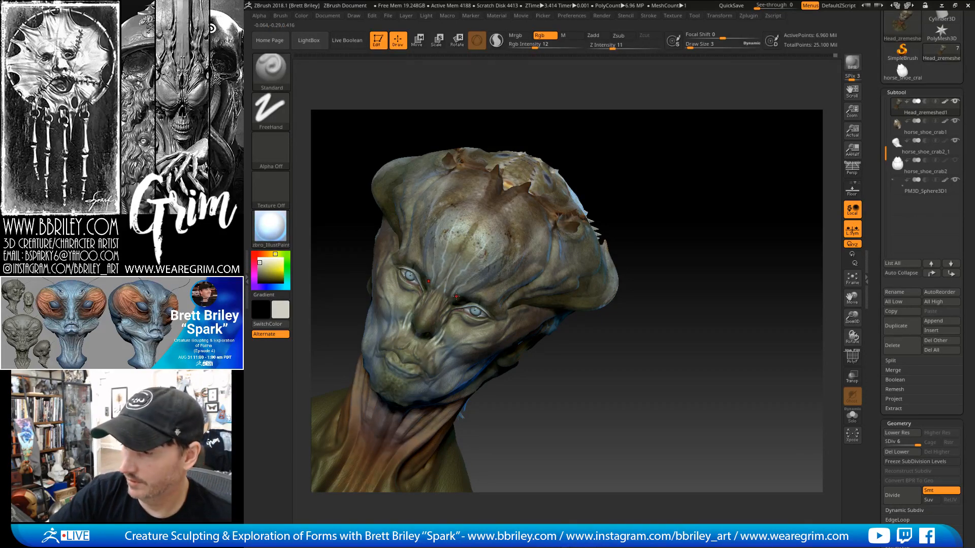
drag(456, 297, 478, 286)
key(shift)
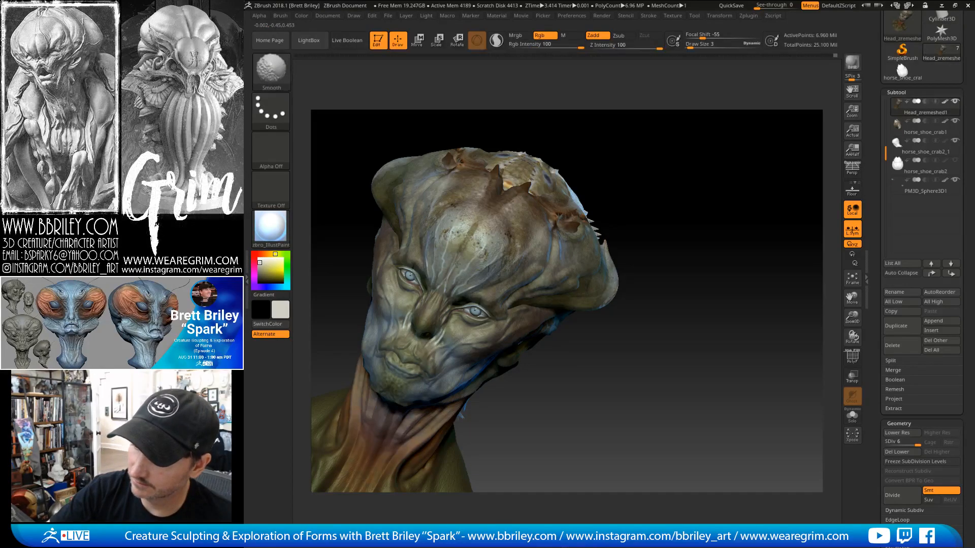
Add off-white highlights to the nose from the side view of the head.
right_drag(448, 281, 386, 299)
key(s)
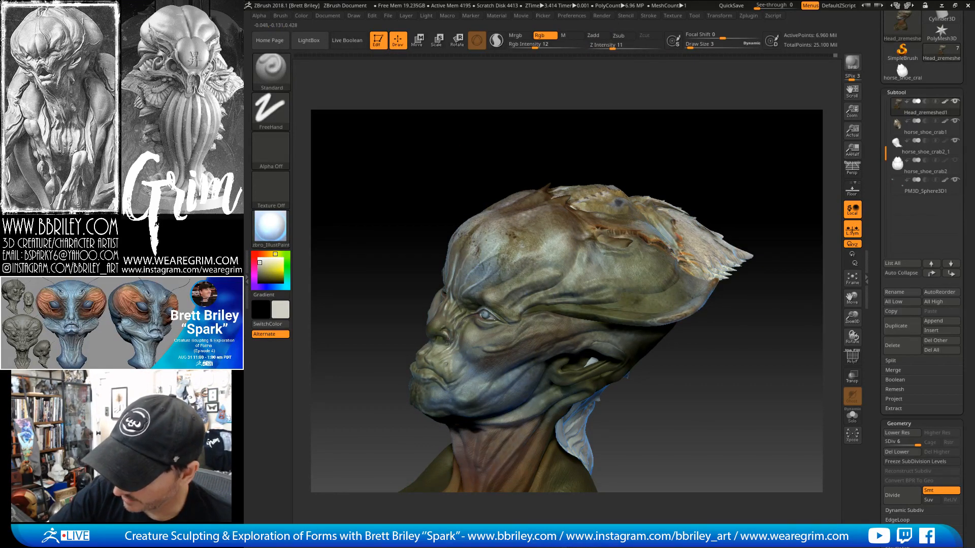
right_drag(419, 252, 437, 261)
right_drag(547, 156, 513, 158)
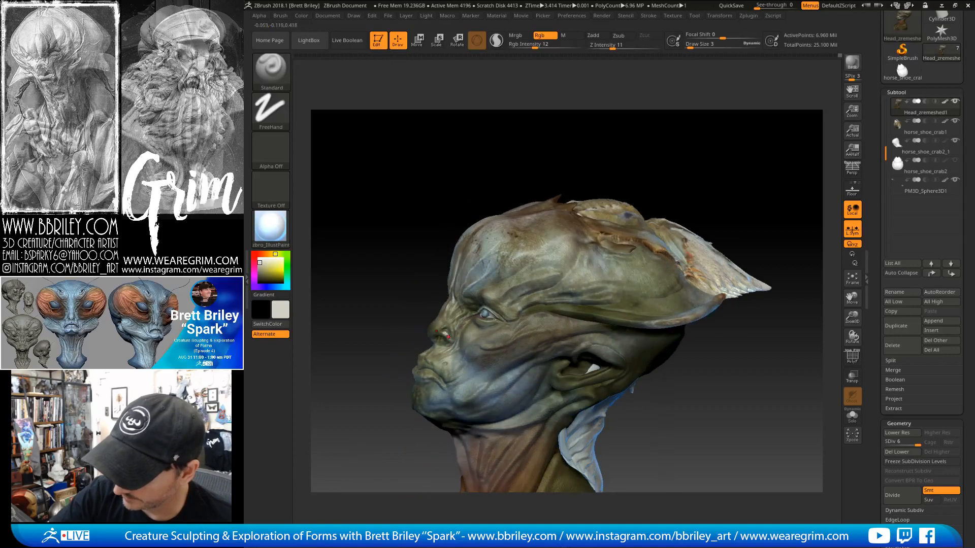
key(shift)
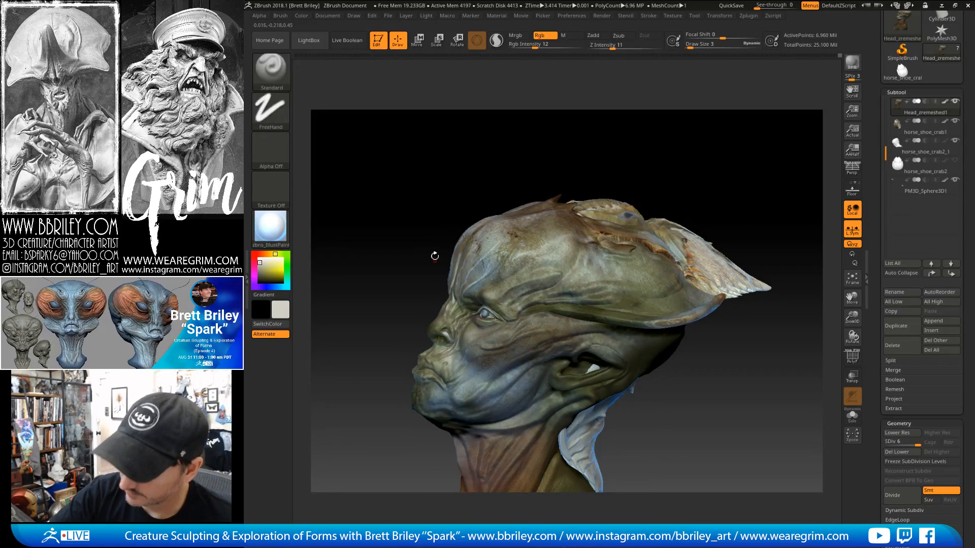
Switch to the DragRect stroke with Alpha 20 and stamp faint off-white accents over the nose and brow.
right_drag(433, 255, 463, 257)
key(b)
key(c)
key(l)
click(271, 110)
click(342, 122)
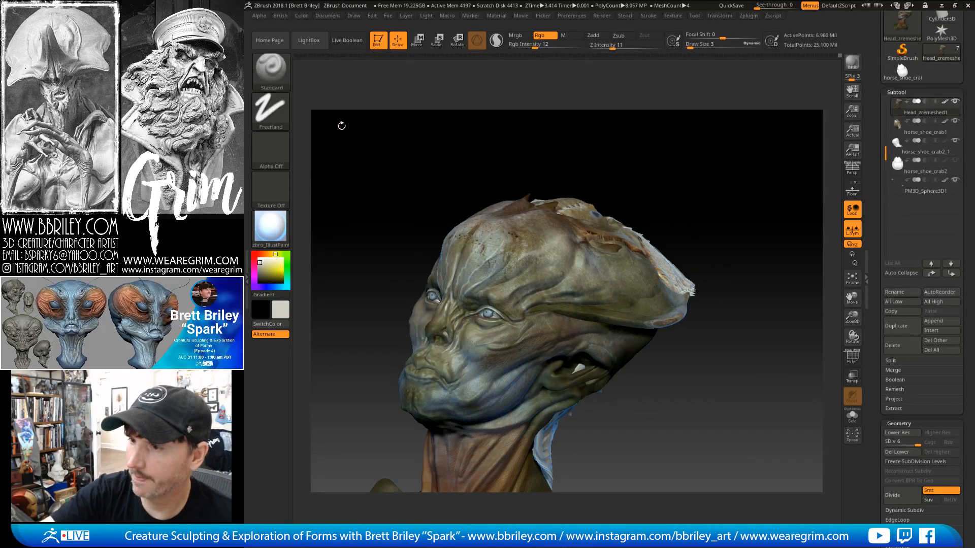
click(284, 111)
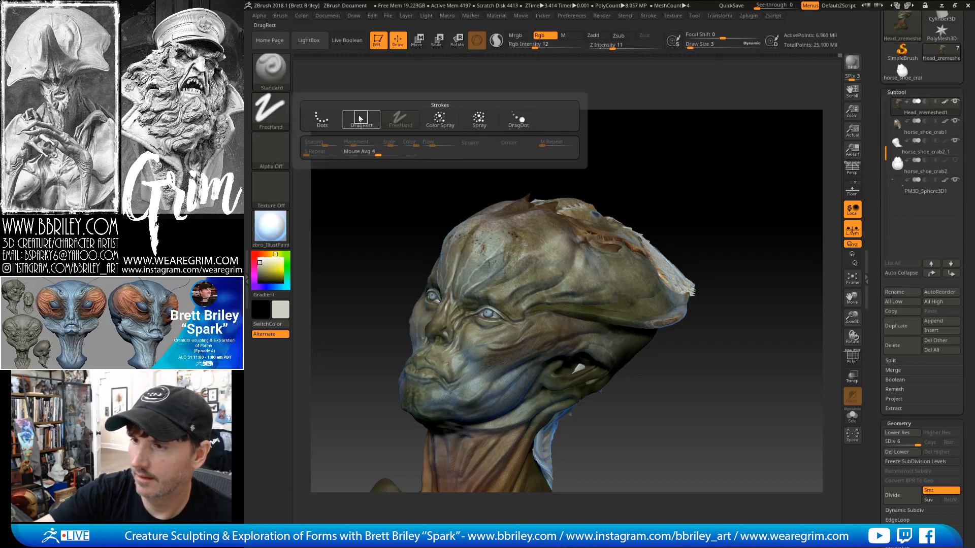
click(361, 119)
click(270, 150)
click(636, 211)
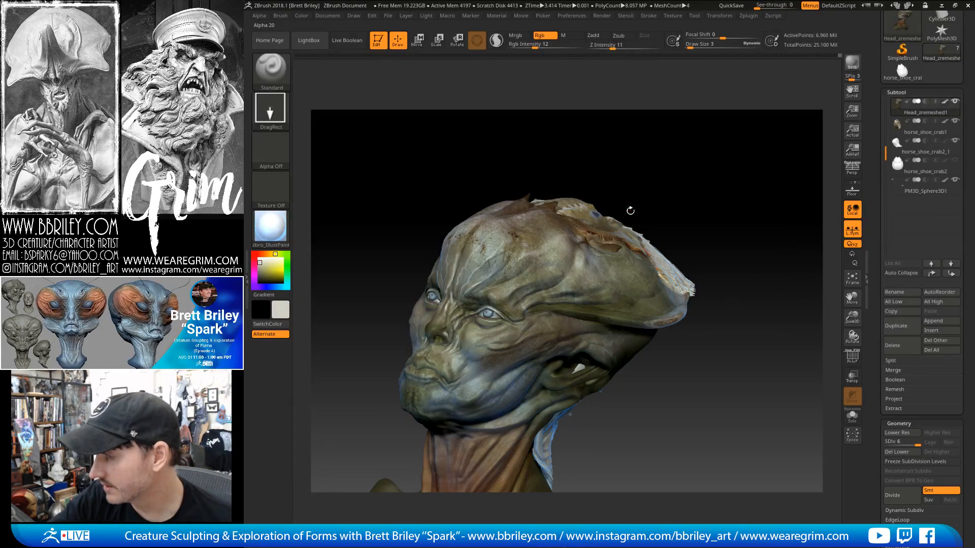
right_drag(629, 208, 650, 165)
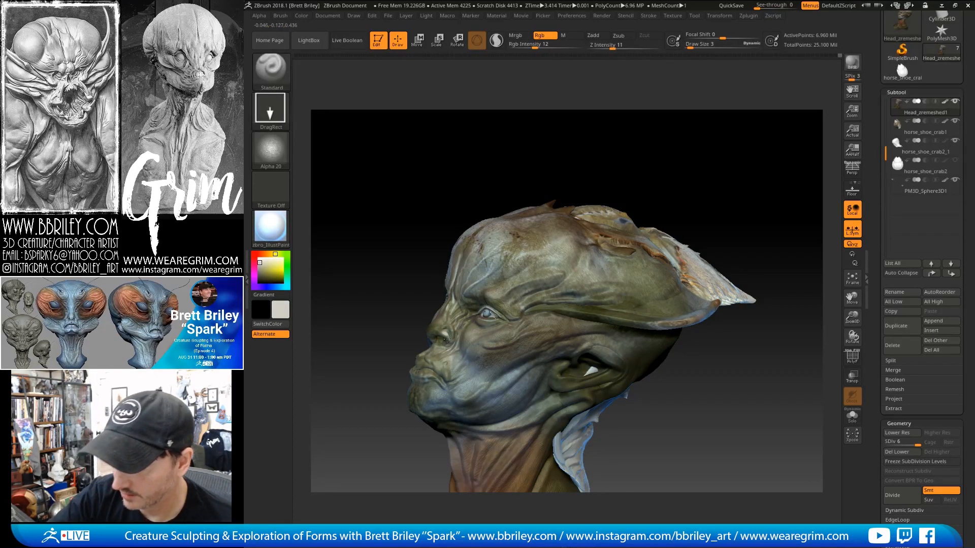
right_drag(446, 338, 460, 211)
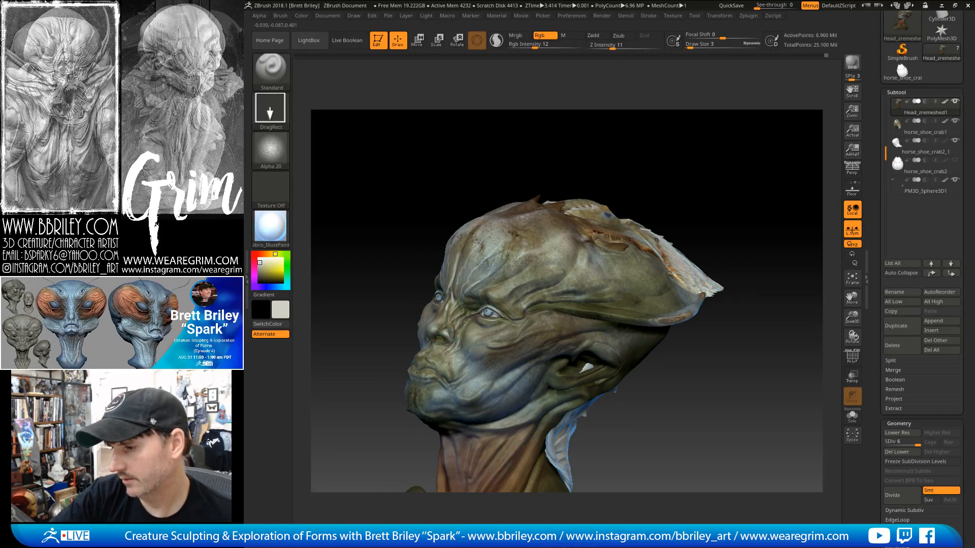
Switch the paint colour to black and stamp faint dark accents over the face with the DragRect stroke.
right_drag(436, 336, 493, 325)
click(276, 283)
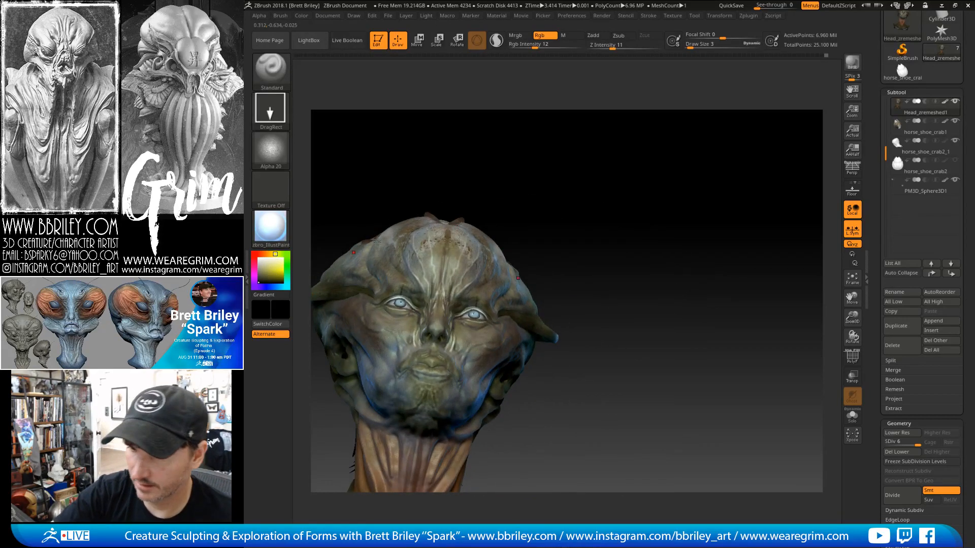
right_drag(439, 304, 440, 322)
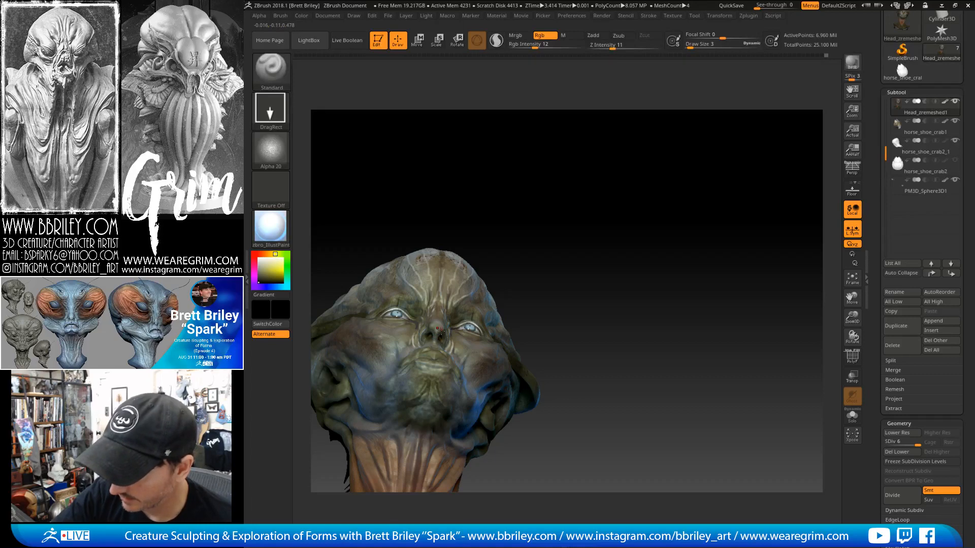
right_drag(480, 228, 444, 350)
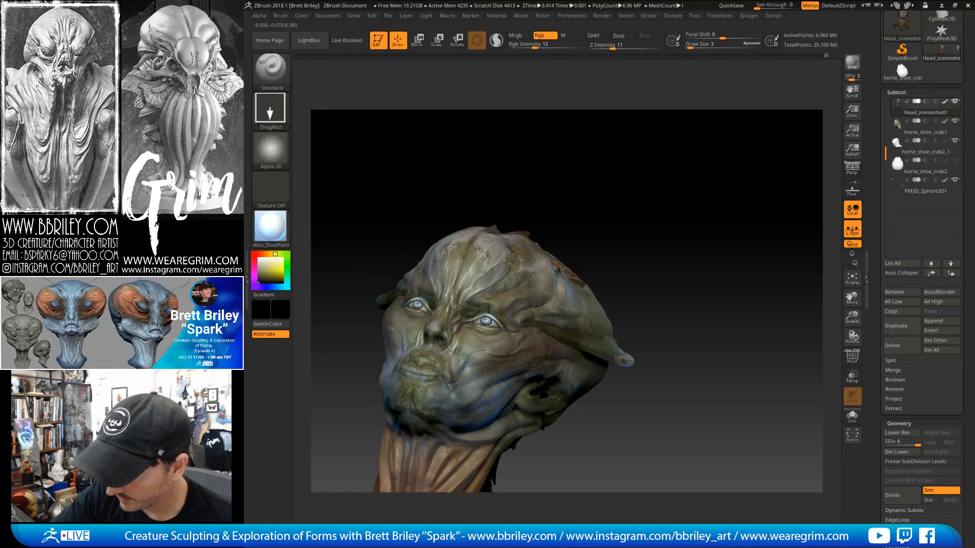
right_drag(508, 208, 454, 346)
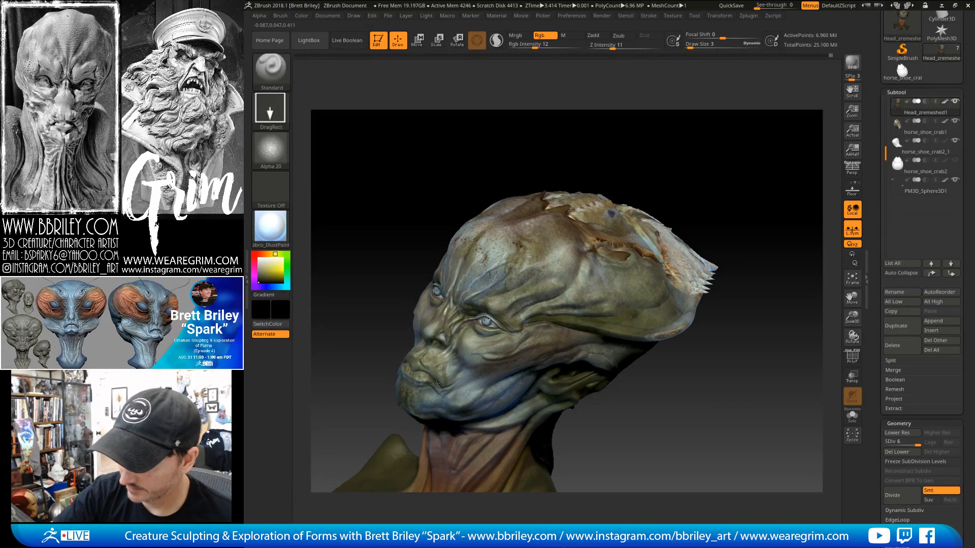
right_drag(506, 217, 473, 264)
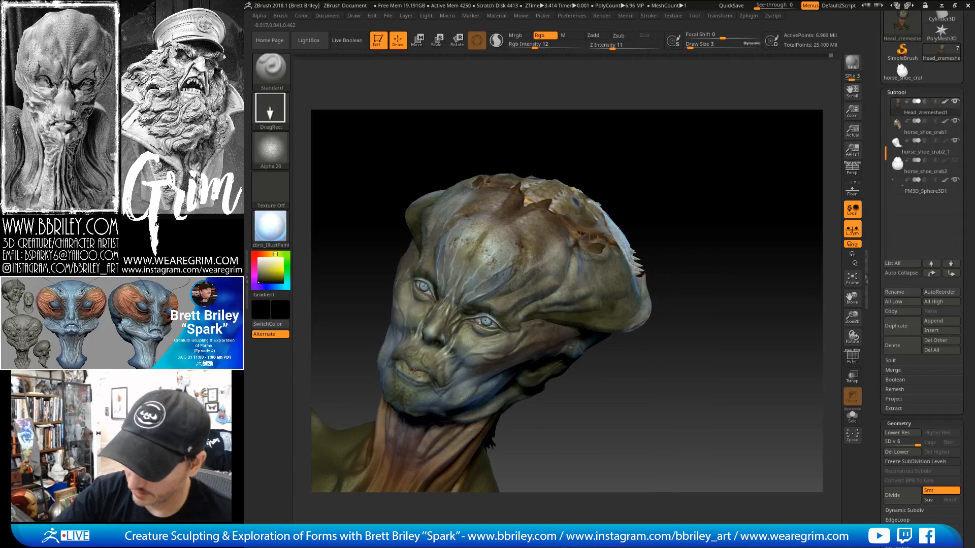
right_drag(500, 300, 496, 316)
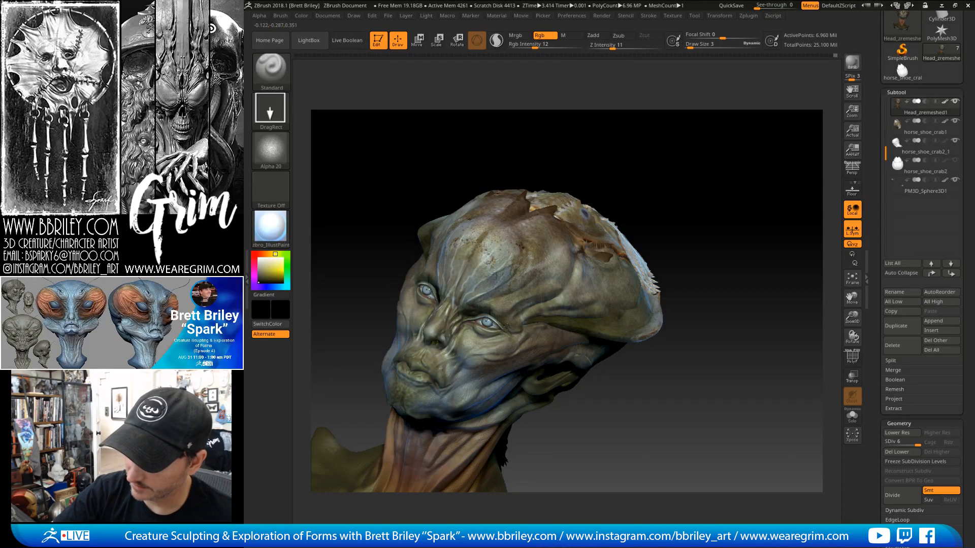
right_drag(564, 230, 510, 334)
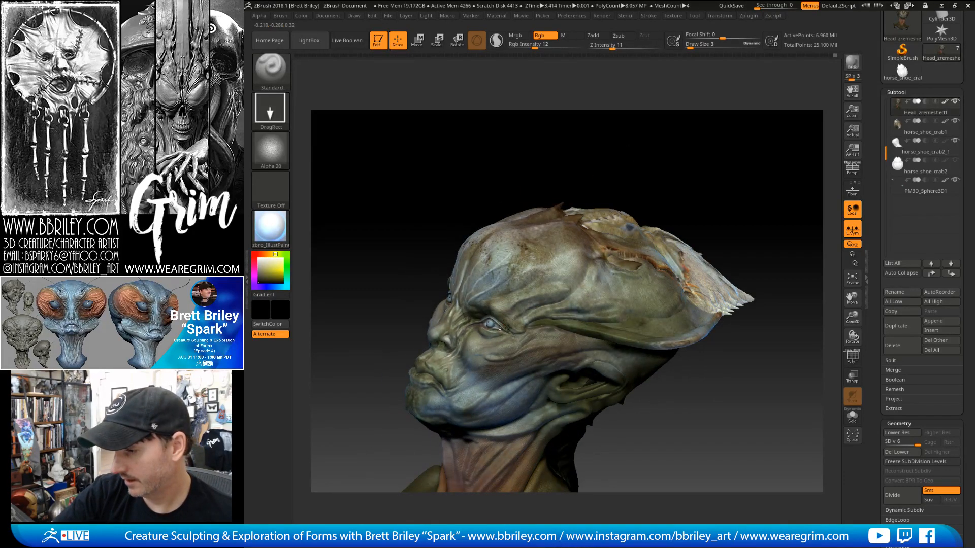
Inspect the bust from several angles, selecting the horse_shoe_crab1 crest and returning to the Head_zremeshed1 subtool.
mouse_move(664, 178)
mouse_down()
mouse_move(696, 210)
mouse_move(676, 171)
mouse_up()
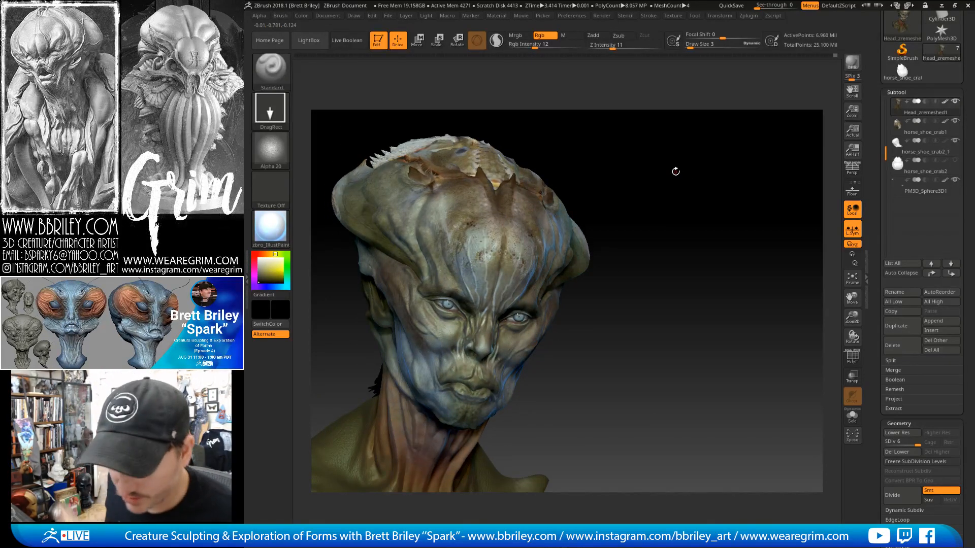
mouse_move(676, 171)
mouse_down()
mouse_move(644, 198)
mouse_move(681, 168)
mouse_move(701, 195)
mouse_move(686, 176)
mouse_up()
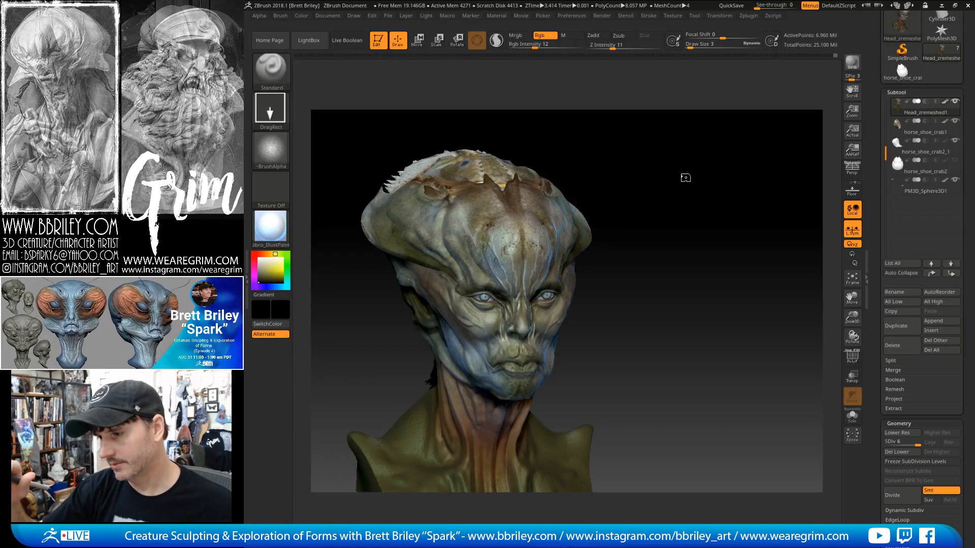
drag(685, 178, 721, 180)
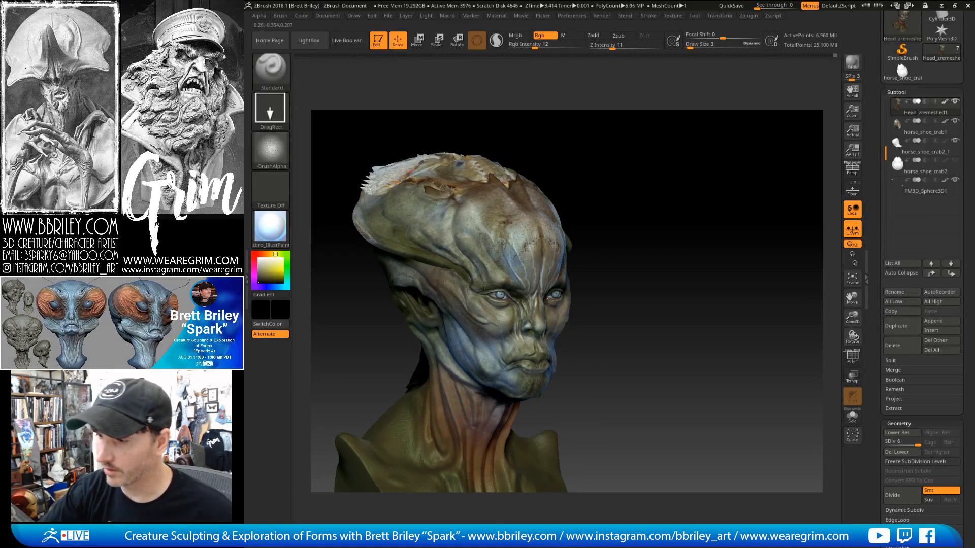
drag(529, 150, 563, 113)
alt+click(460, 273)
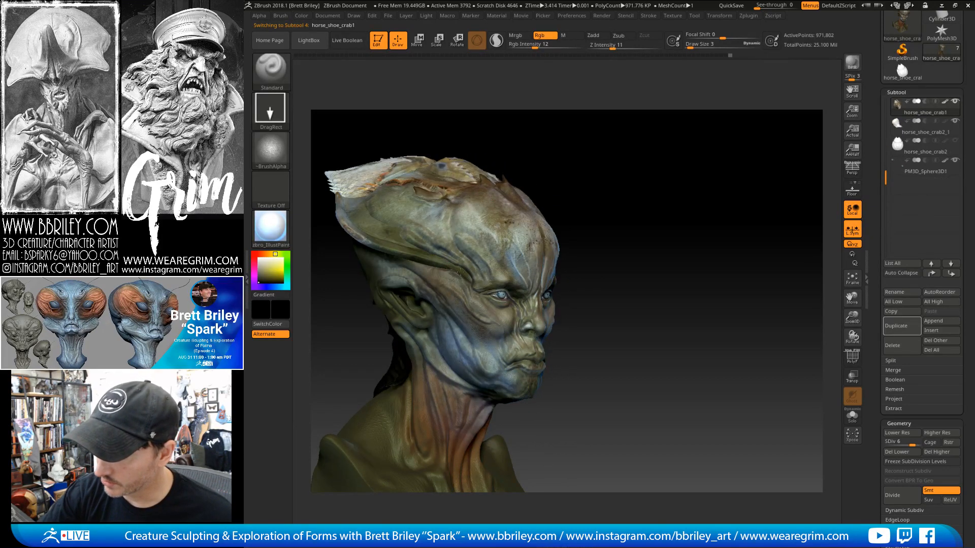
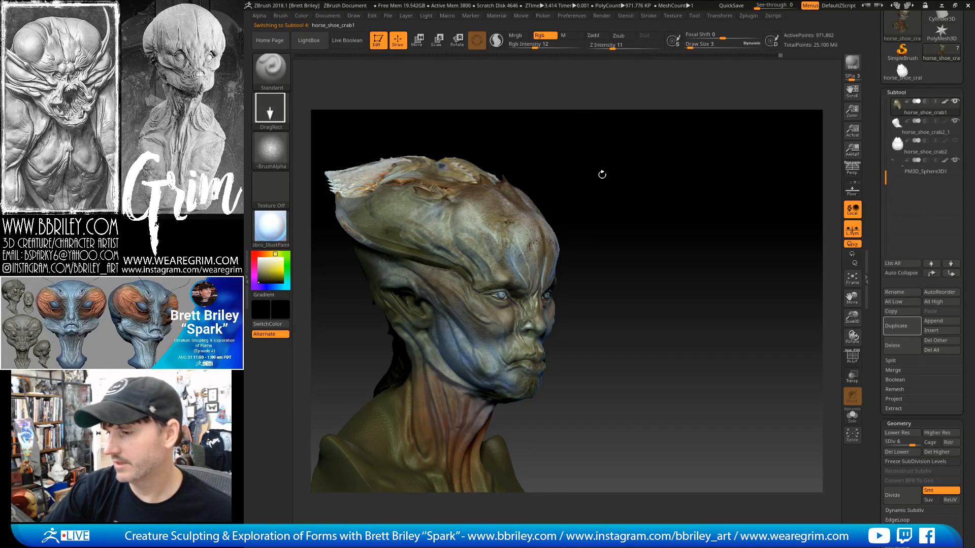
drag(600, 174, 377, 244)
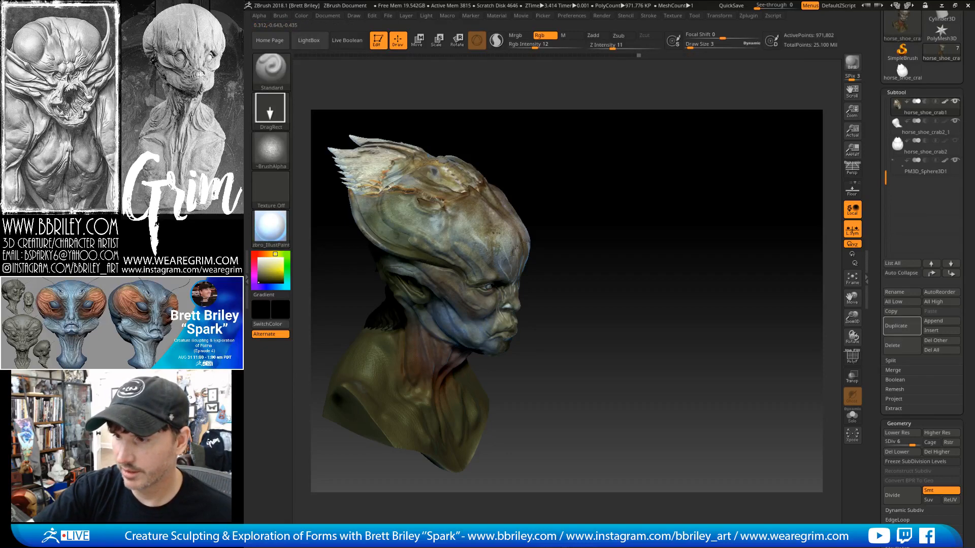
mouse_move(363, 141)
mouse_down()
mouse_move(588, 136)
mouse_move(428, 261)
mouse_up()
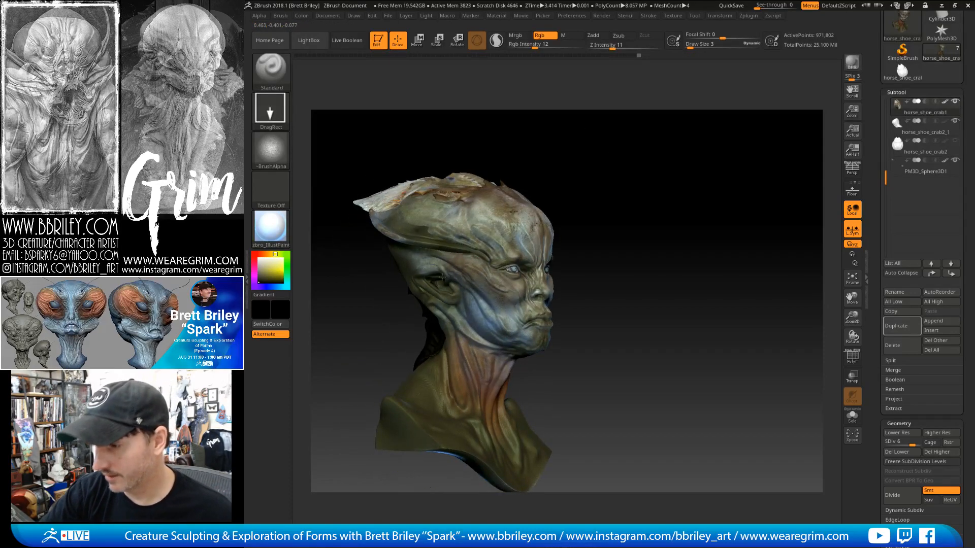
alt+click(440, 270)
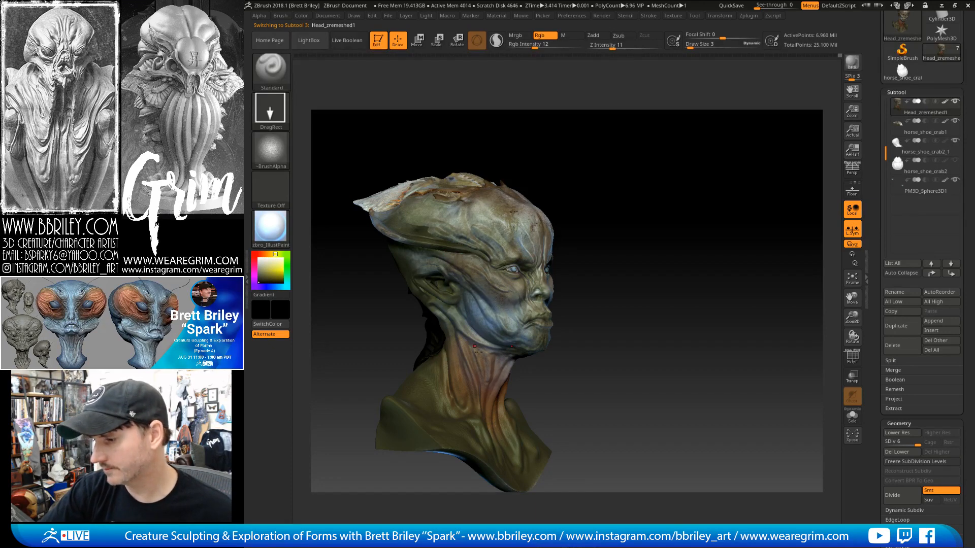
Sample a light grey tone from the bust's painted skin and set Rgb Intensity to 32.
drag(503, 361, 505, 376)
alt+drag(529, 378, 511, 342)
drag(538, 345, 490, 365)
drag(481, 356, 486, 397)
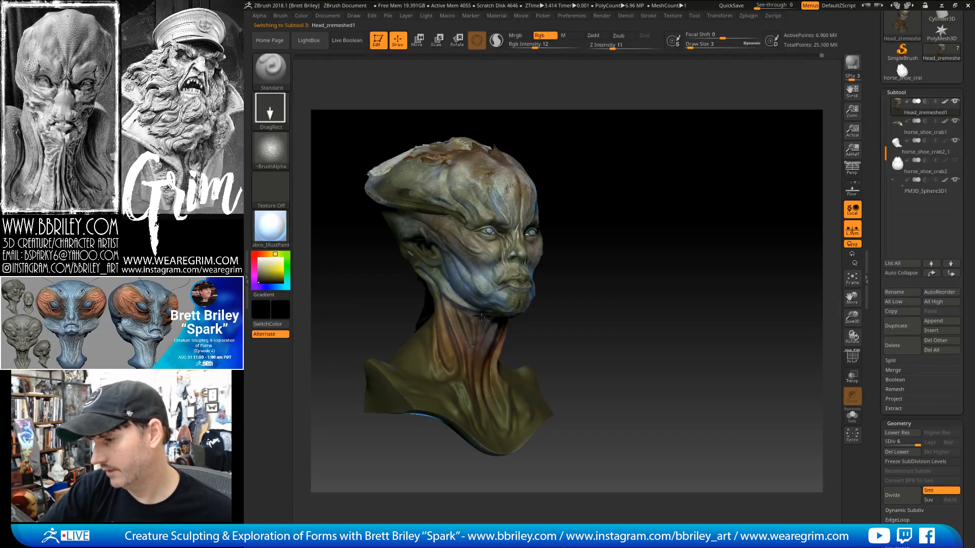
drag(608, 217, 581, 231)
alt+drag(625, 162, 655, 178)
key(c)
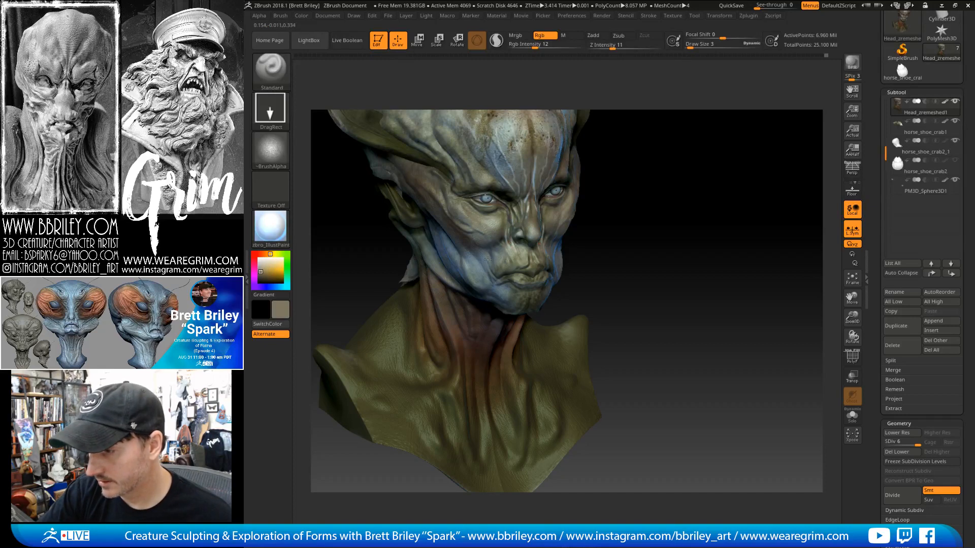
key(c)
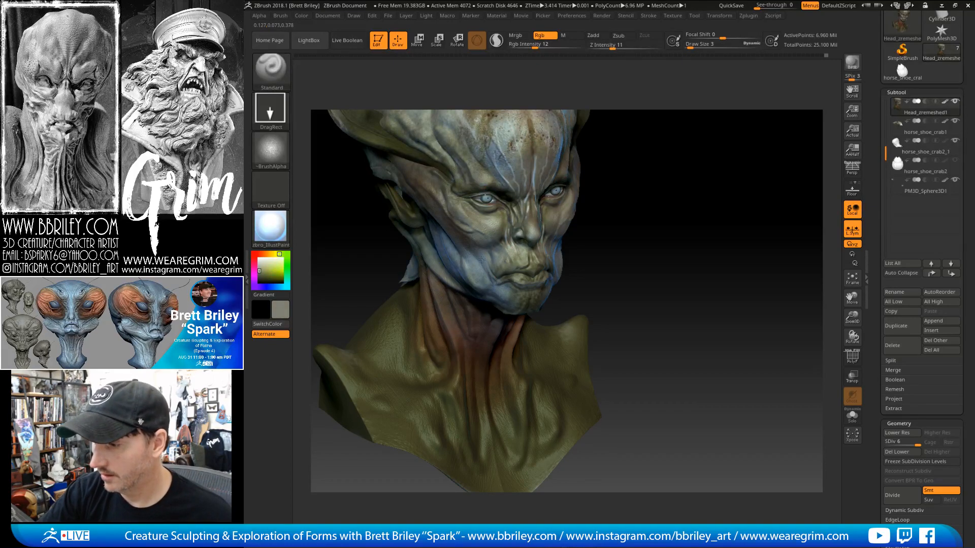
click(549, 47)
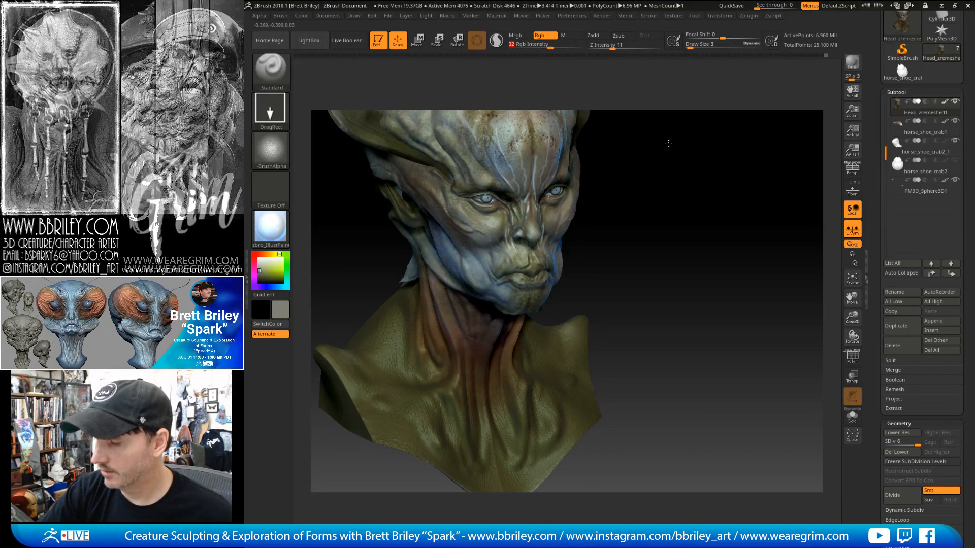
Load Alpha 32, replace it with the Texturestock alpha and stamp grey skin texture onto the cheek.
drag(660, 304, 513, 293)
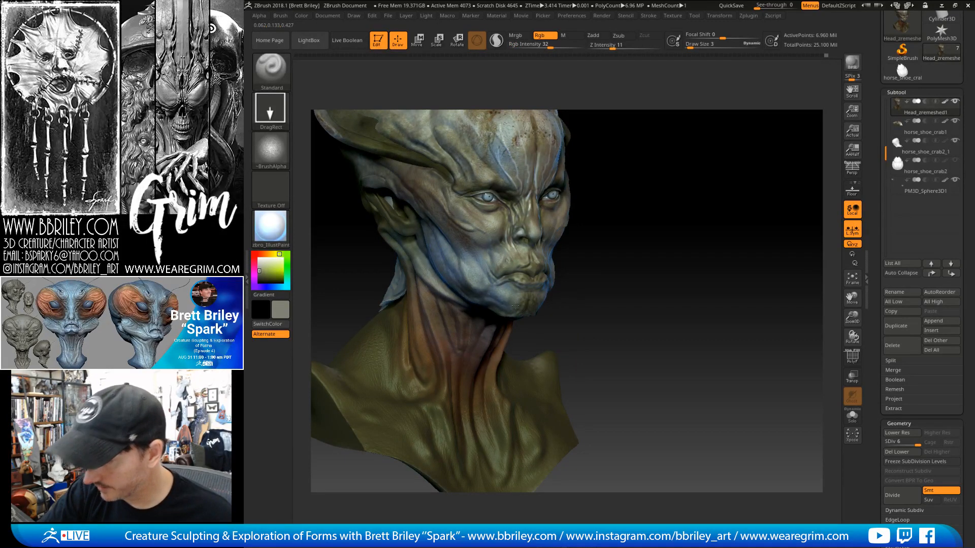
key(alt+a)
click(584, 262)
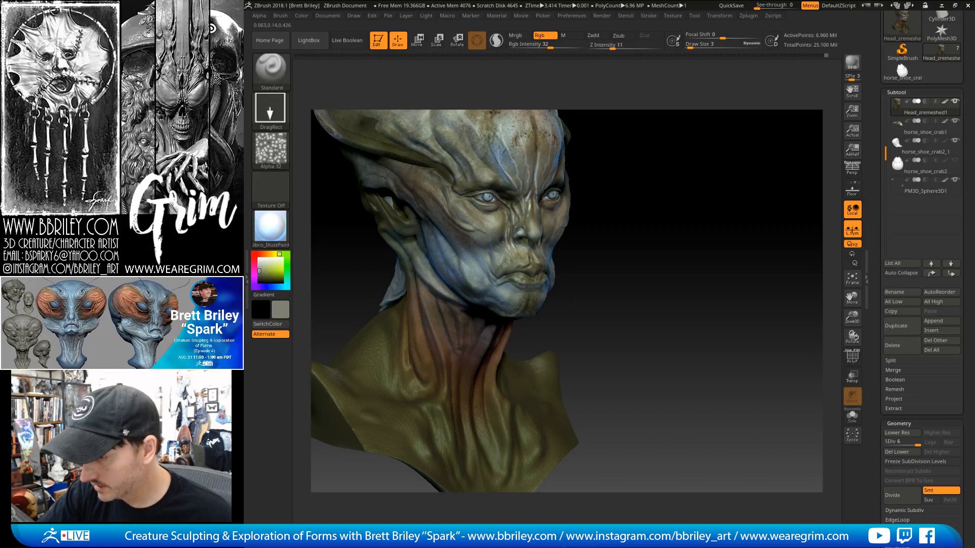
key(alt+a)
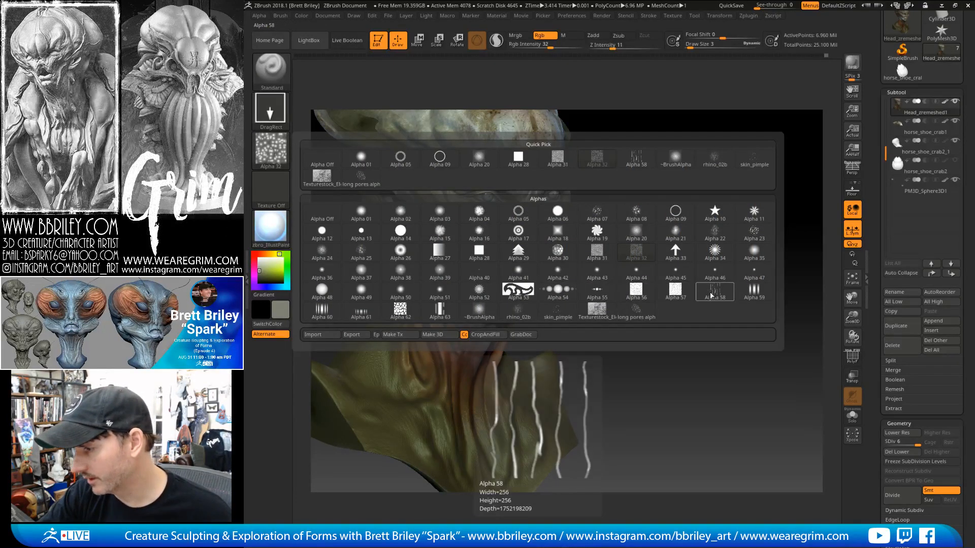
click(596, 310)
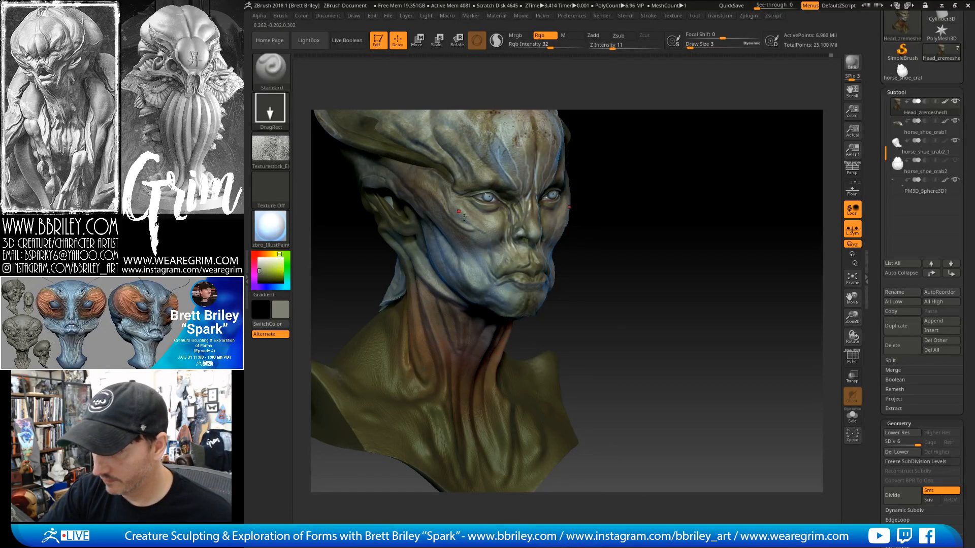
drag(463, 217, 514, 276)
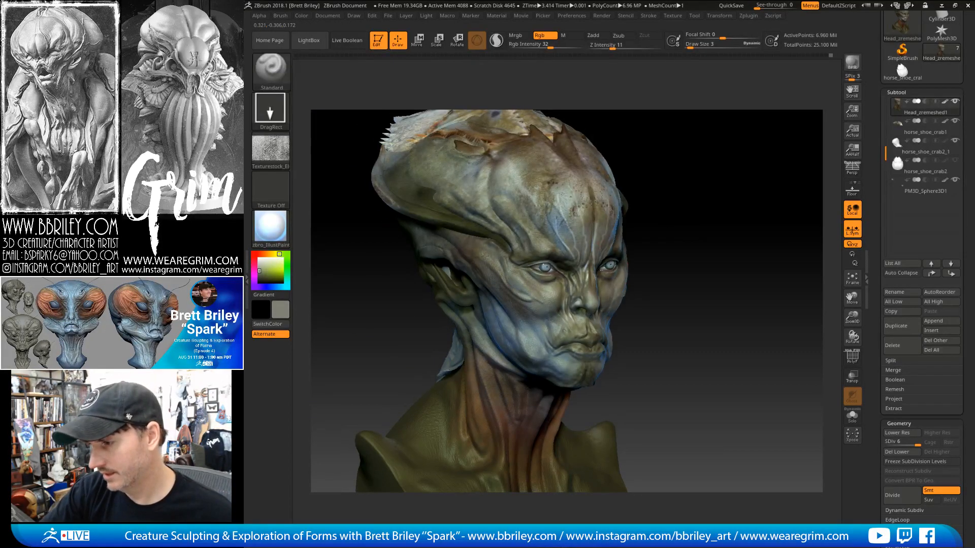
Raise Rgb Intensity to 69 and stamp the grey skin texture over the forehead and side of the head.
drag(550, 44, 569, 45)
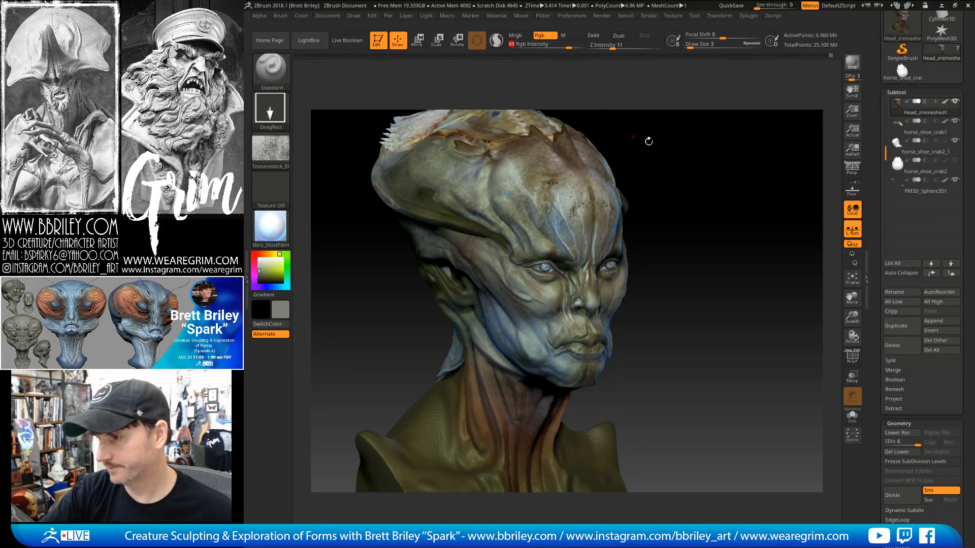
drag(649, 141, 539, 254)
drag(559, 260, 582, 251)
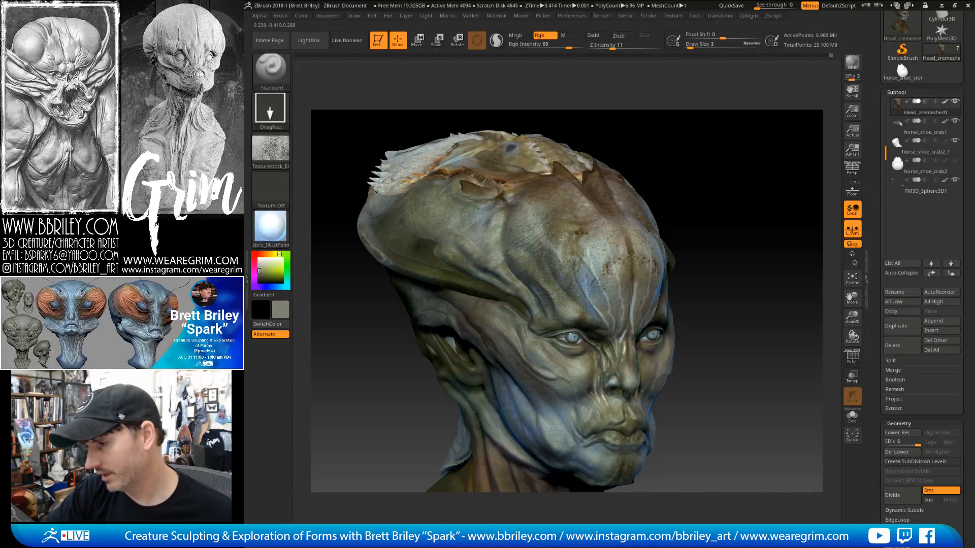
drag(717, 209, 710, 197)
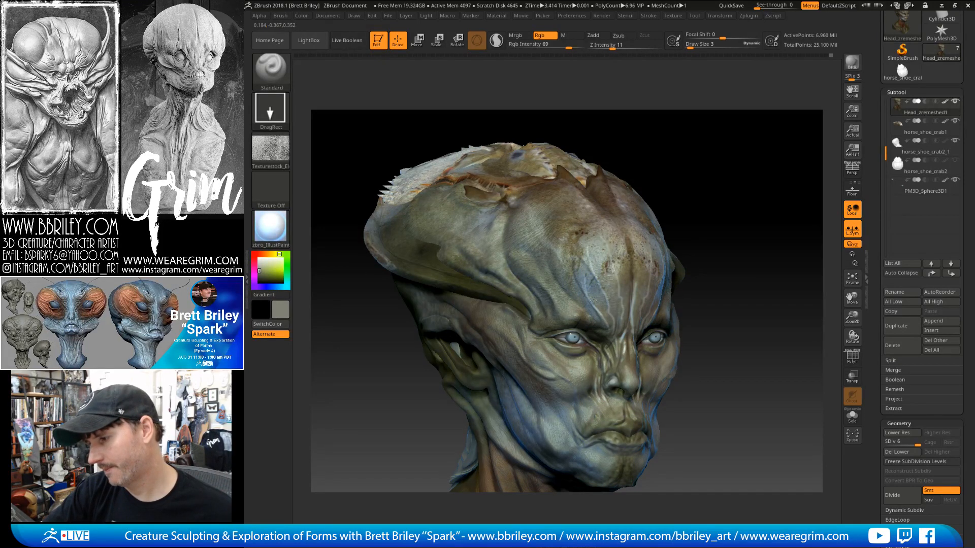
drag(701, 200, 691, 202)
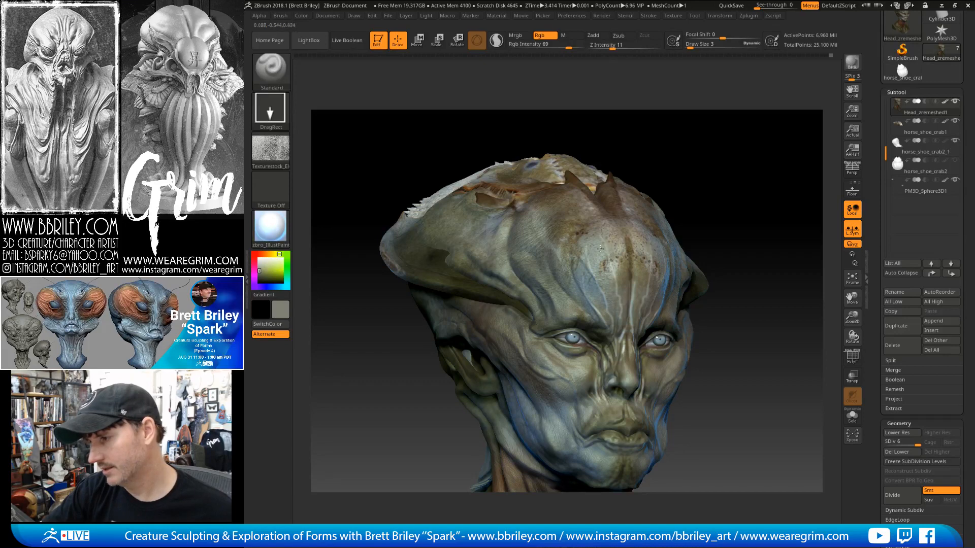
drag(704, 154, 700, 196)
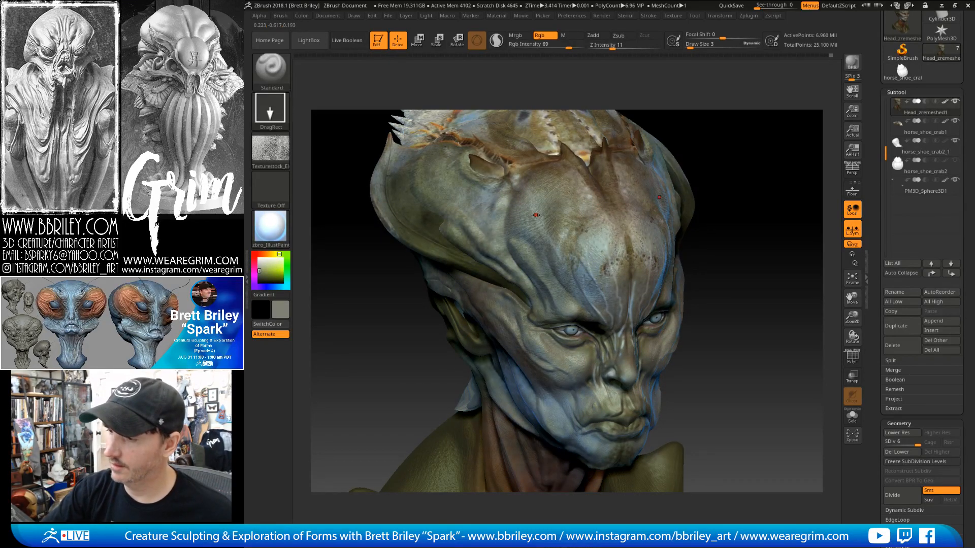
mouse_move(719, 199)
mouse_down()
mouse_move(737, 164)
mouse_move(720, 139)
mouse_up()
drag(484, 276, 490, 274)
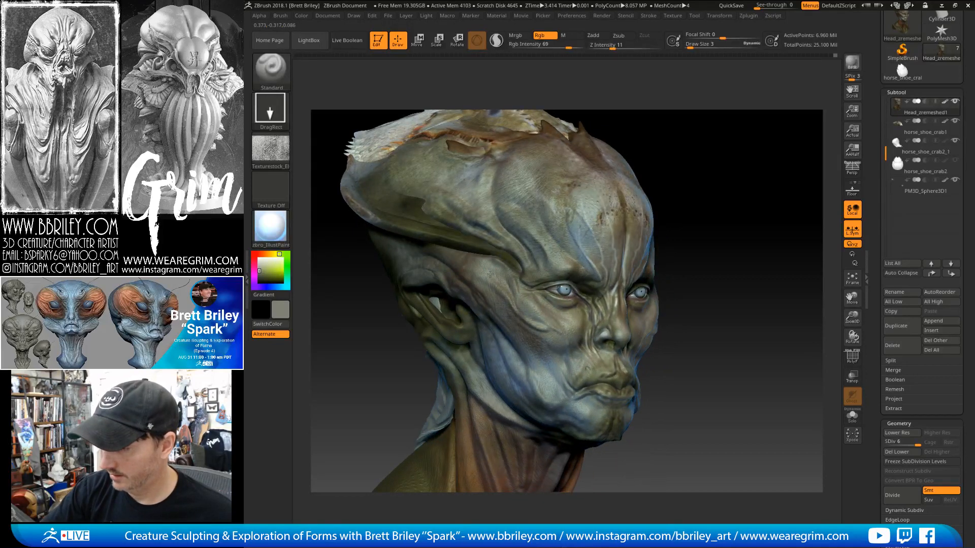
drag(731, 233, 539, 325)
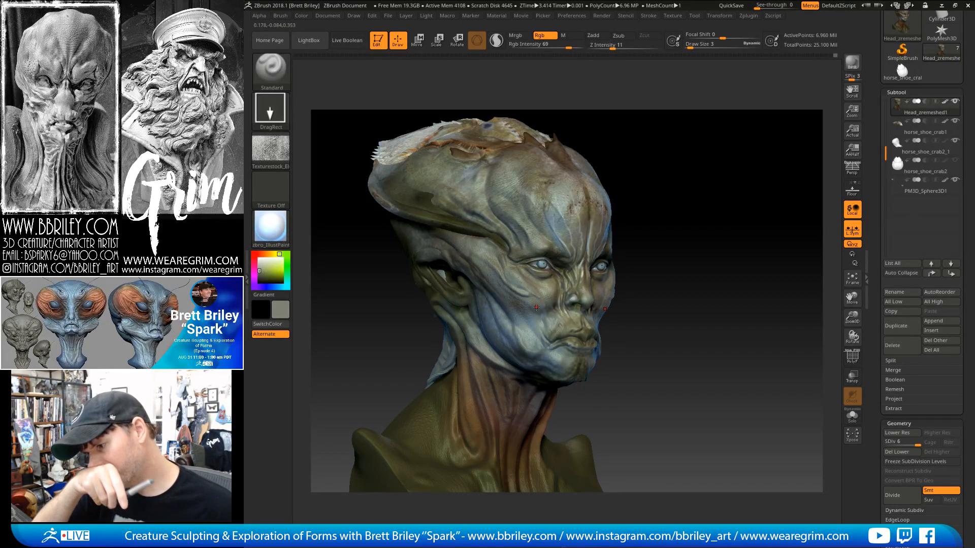
Sample a dark brown tone from the face and stamp the Texturestock texture over the cheek and jaw.
drag(652, 175, 612, 199)
key(c)
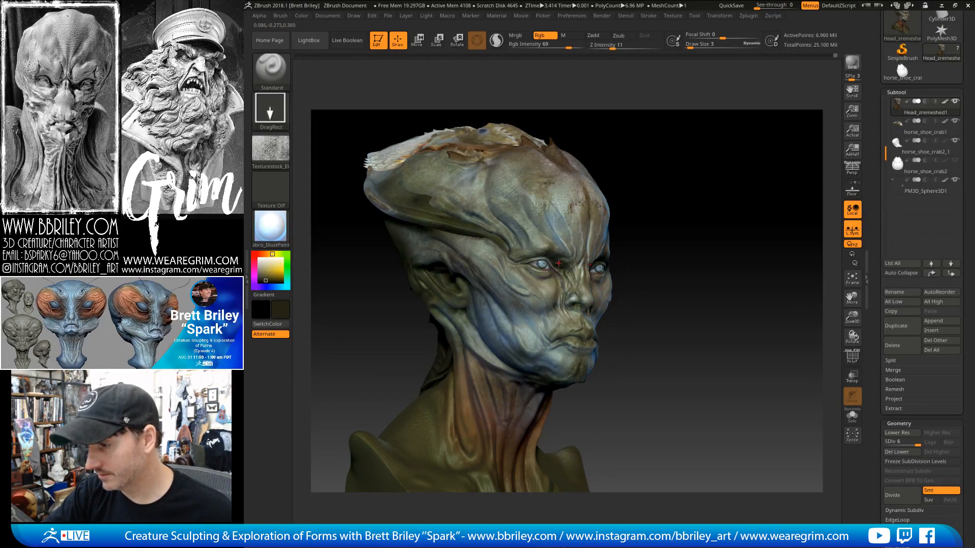
drag(525, 332, 570, 366)
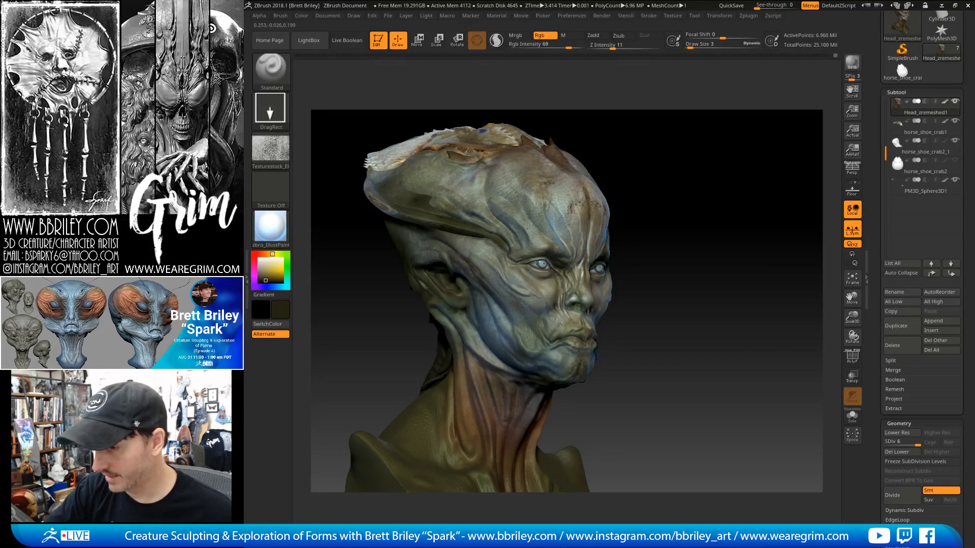
drag(512, 308, 526, 309)
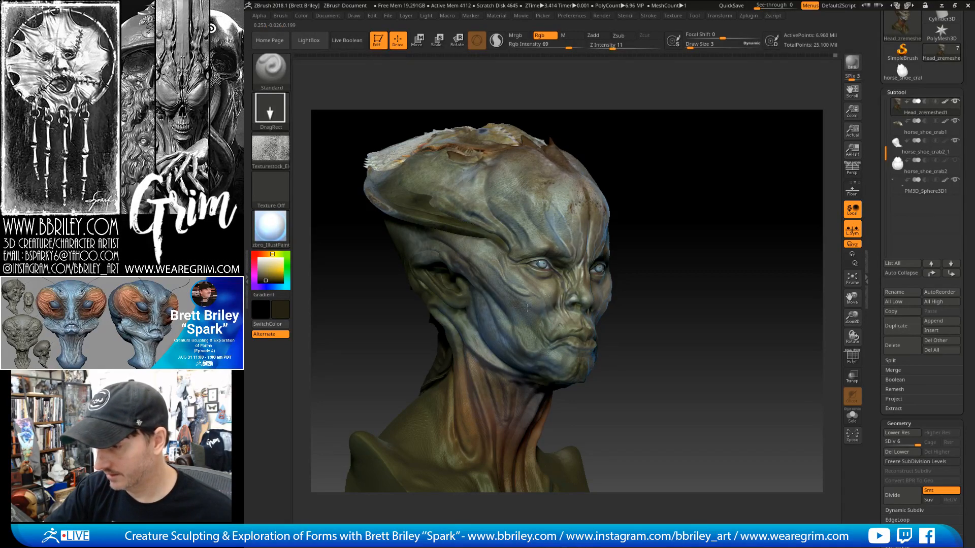
drag(496, 346, 506, 333)
drag(655, 219, 687, 228)
drag(479, 346, 478, 328)
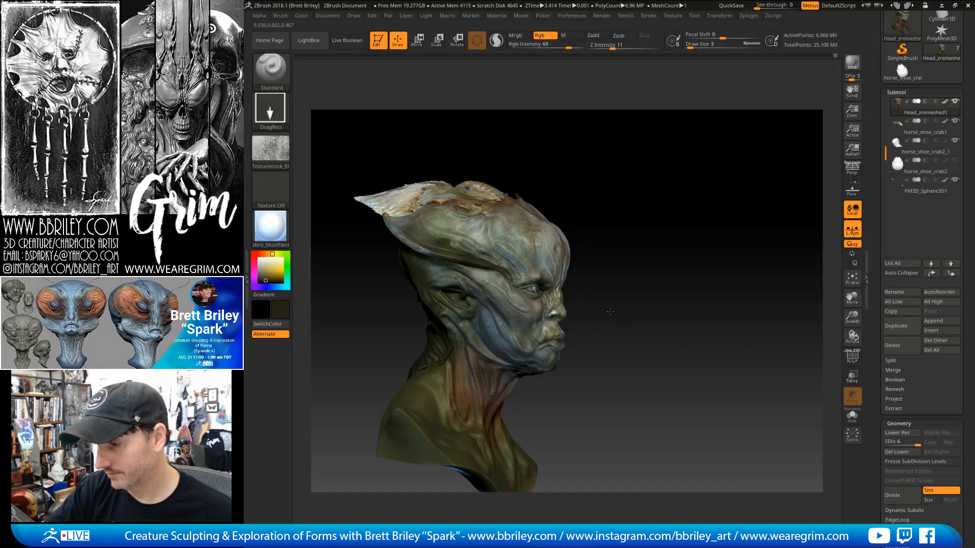
Sample a light grey tone from the forehead, stamp the Texturestock texture on the neck and undo the last stamp.
drag(610, 311, 482, 392)
alt+drag(587, 370, 577, 334)
drag(604, 345, 551, 350)
drag(596, 325, 660, 323)
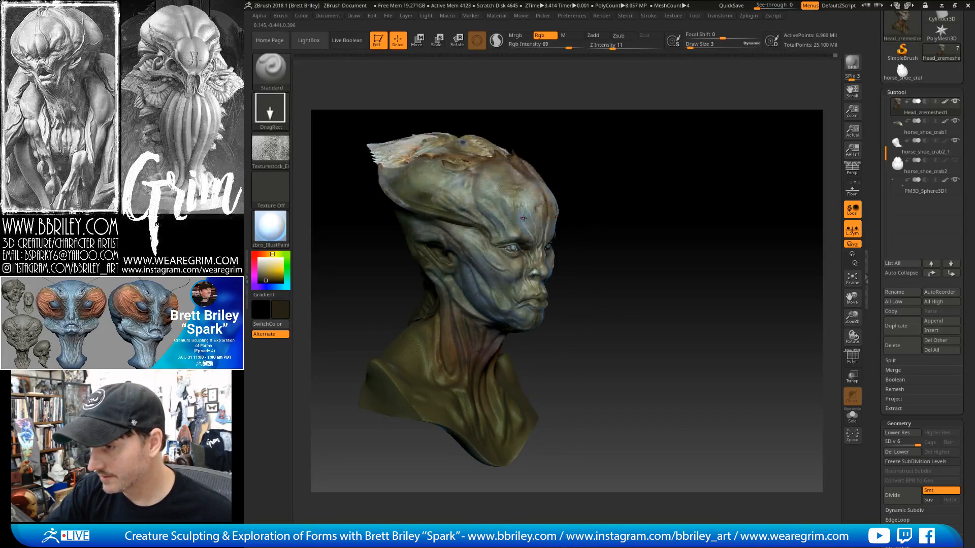
key(c)
mouse_move(460, 359)
mouse_down()
mouse_move(479, 371)
mouse_move(455, 315)
mouse_up()
drag(606, 283, 563, 285)
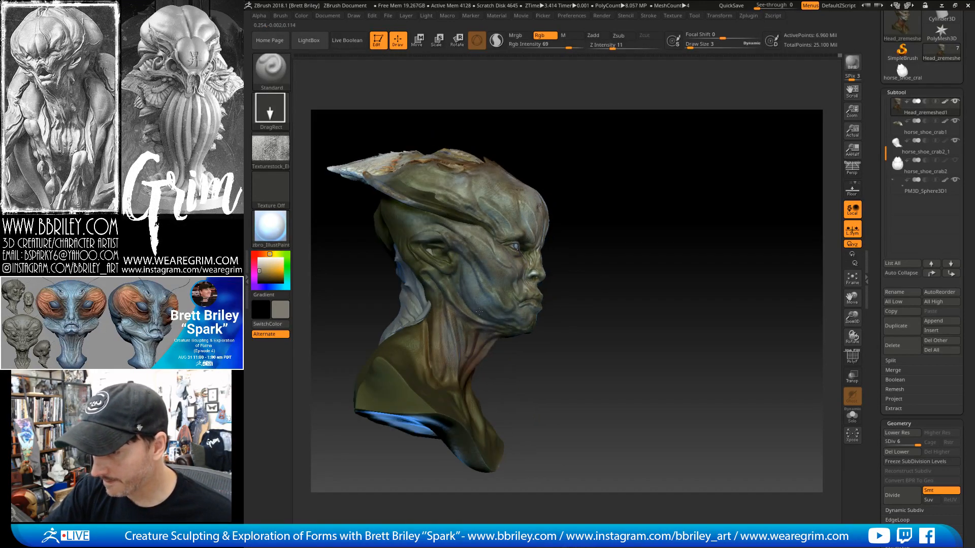
key(ctrl+z)
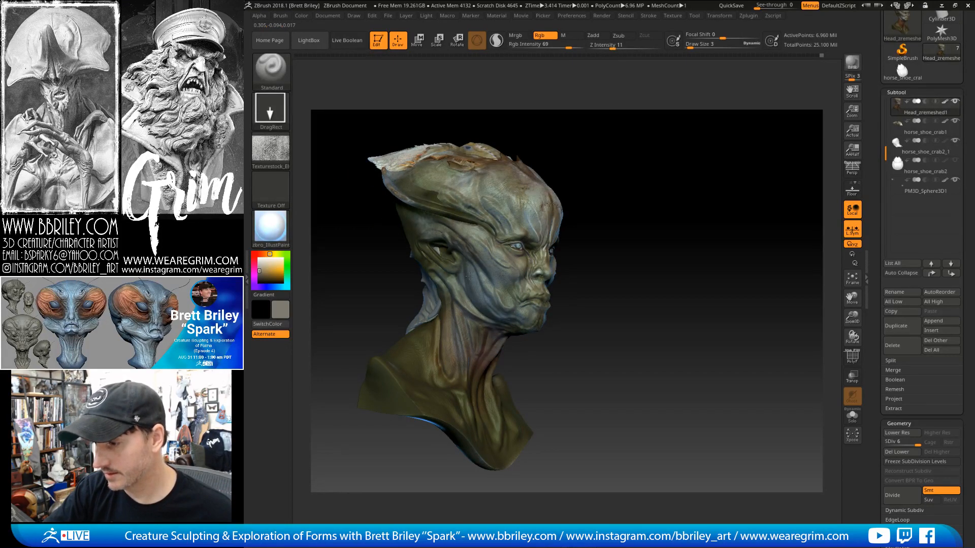
Stamp the light grey skin texture over the neck, chest and shoulder of the bust.
right_drag(478, 326, 469, 326)
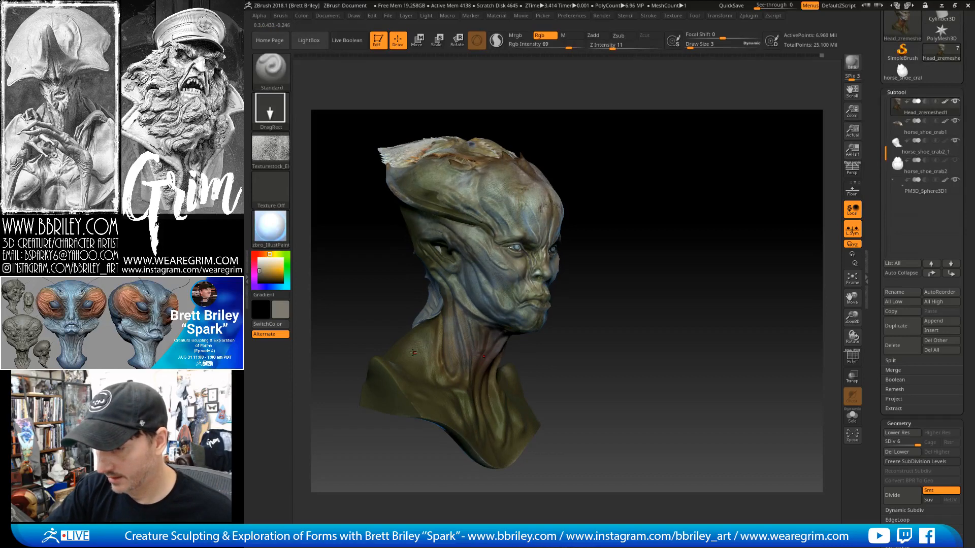
right_drag(413, 361, 480, 401)
mouse_move(463, 381)
mouse_down()
mouse_move(470, 394)
mouse_move(452, 378)
mouse_move(456, 366)
mouse_up()
drag(611, 374, 554, 379)
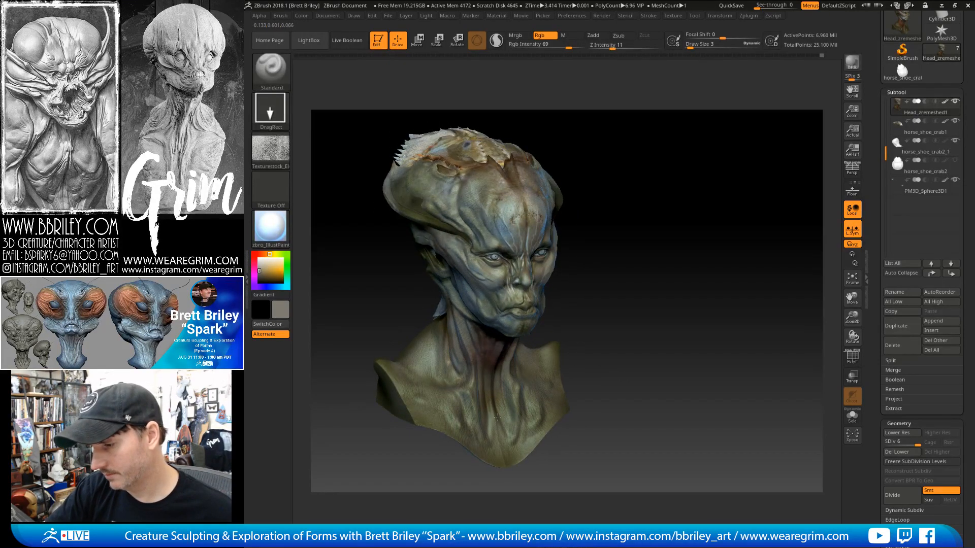
right_drag(477, 367, 476, 358)
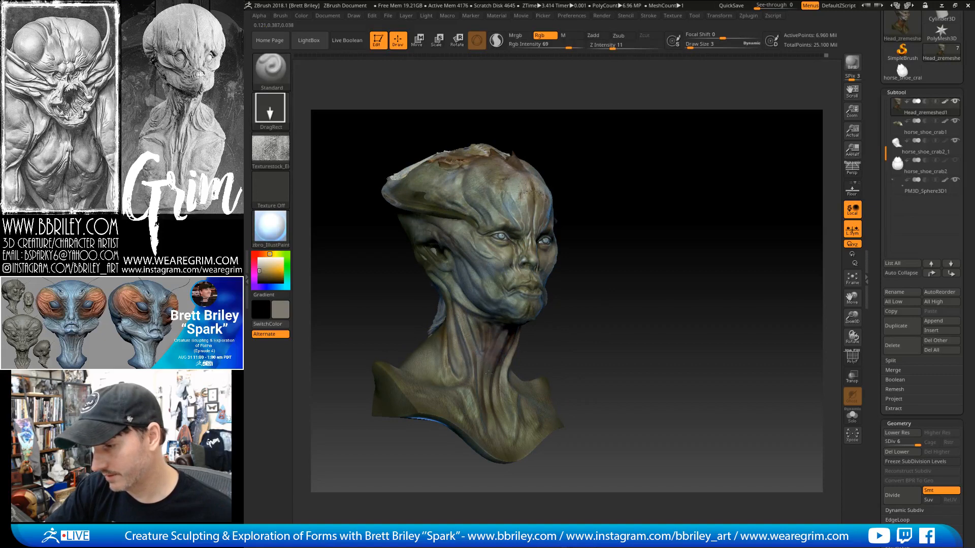
right_drag(508, 315, 558, 307)
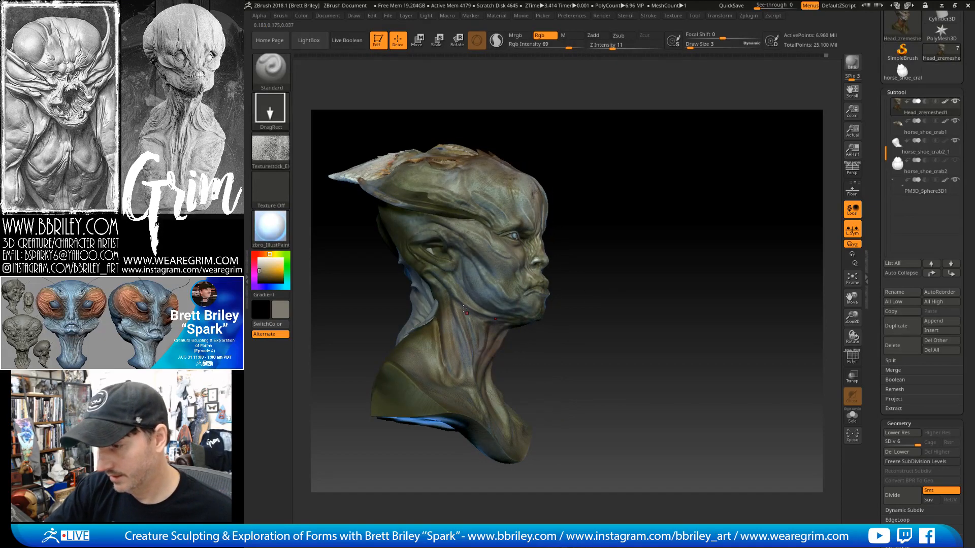
alt+drag(638, 163, 658, 206)
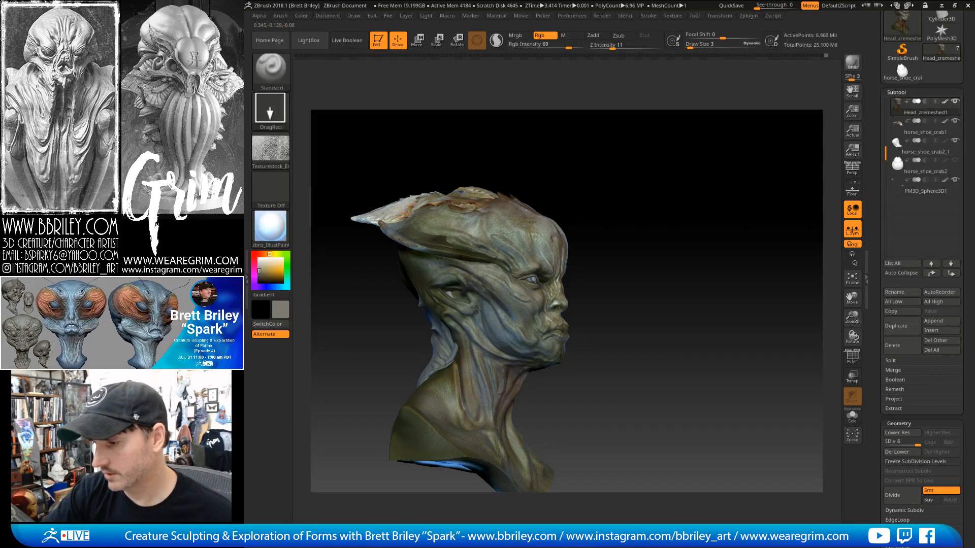
Stamp the light grey skin texture over the back of the head and the back of the neck.
drag(545, 157, 584, 163)
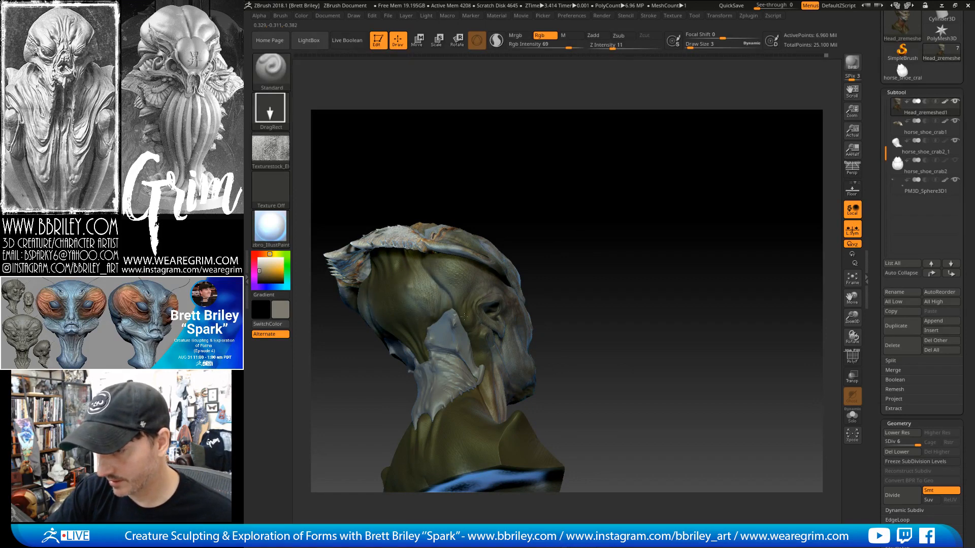
drag(488, 211, 447, 339)
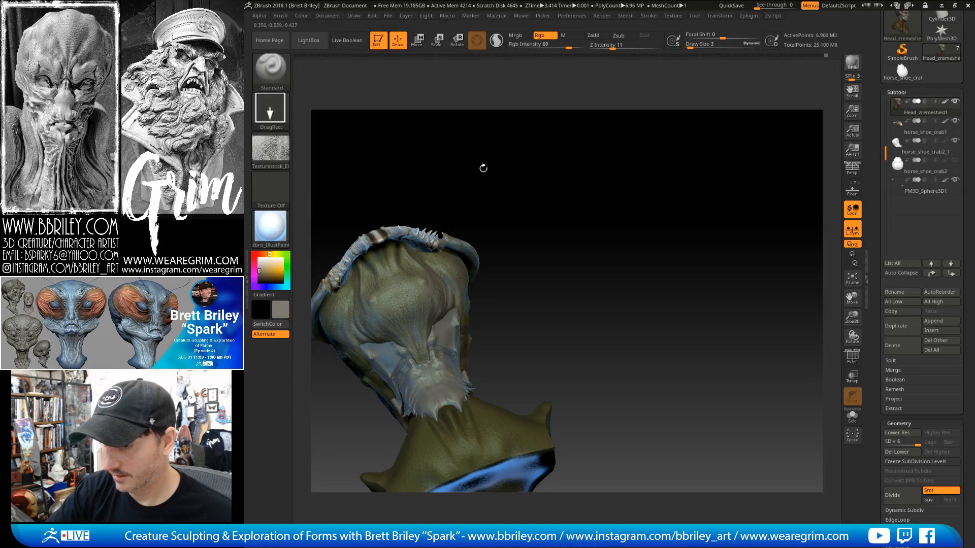
drag(483, 168, 450, 291)
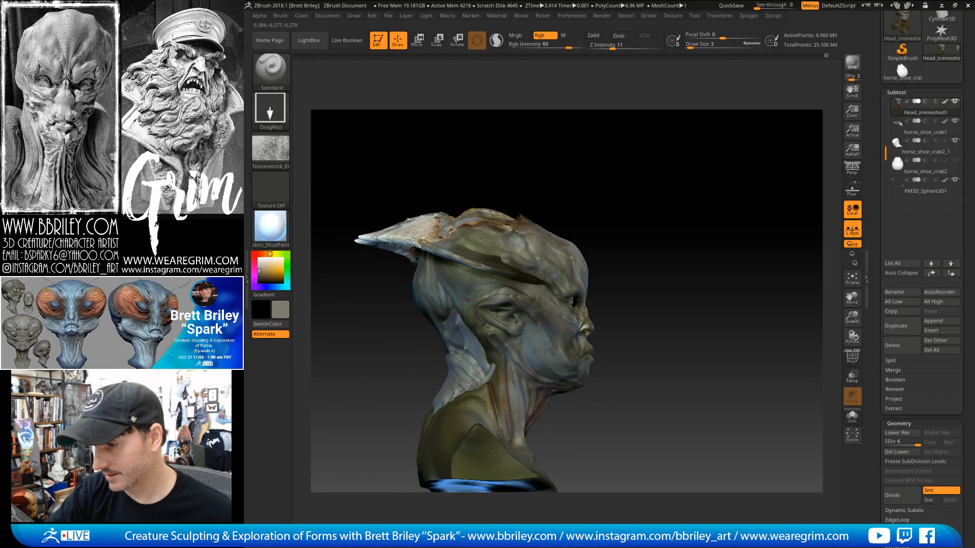
drag(569, 163, 528, 203)
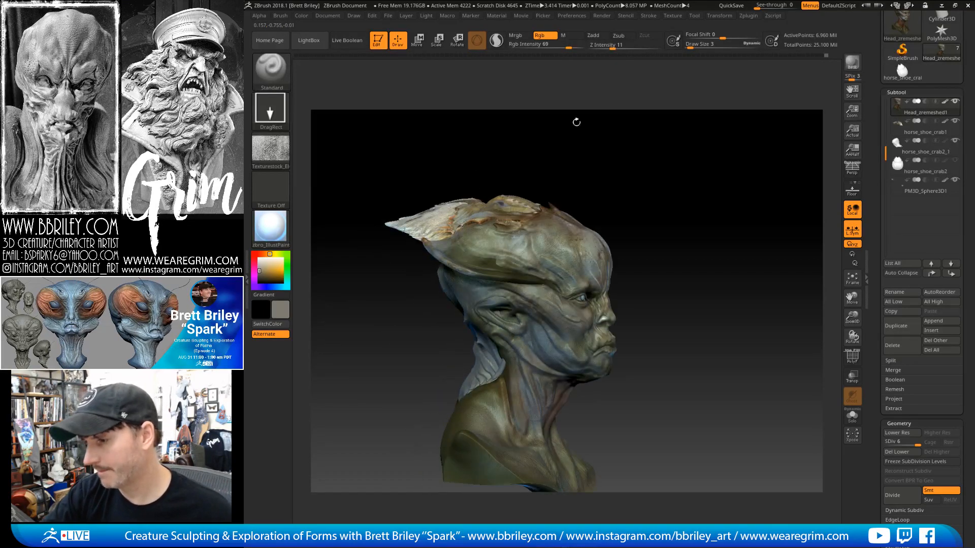
drag(576, 122, 505, 312)
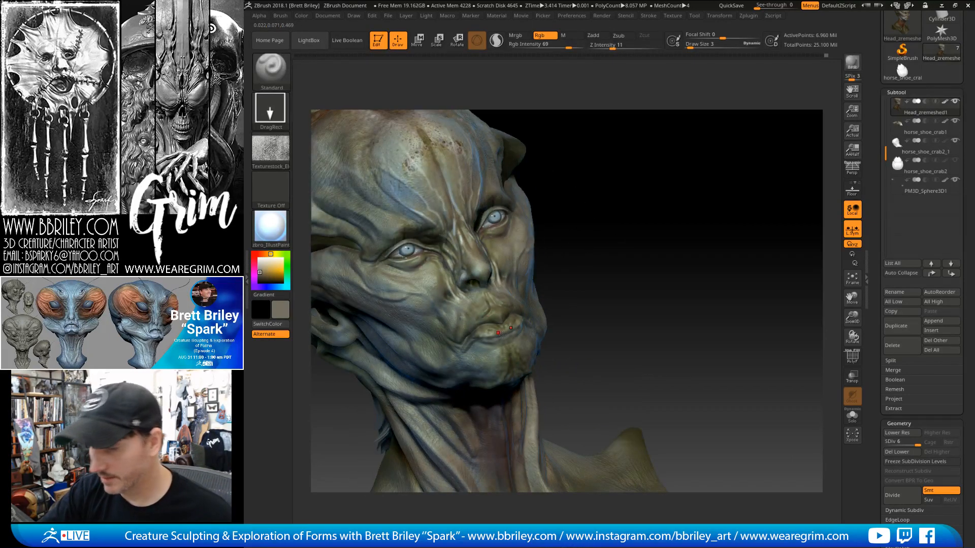
Sample a dark grey tone from the mouth area and stamp the texture over the lips.
key(c)
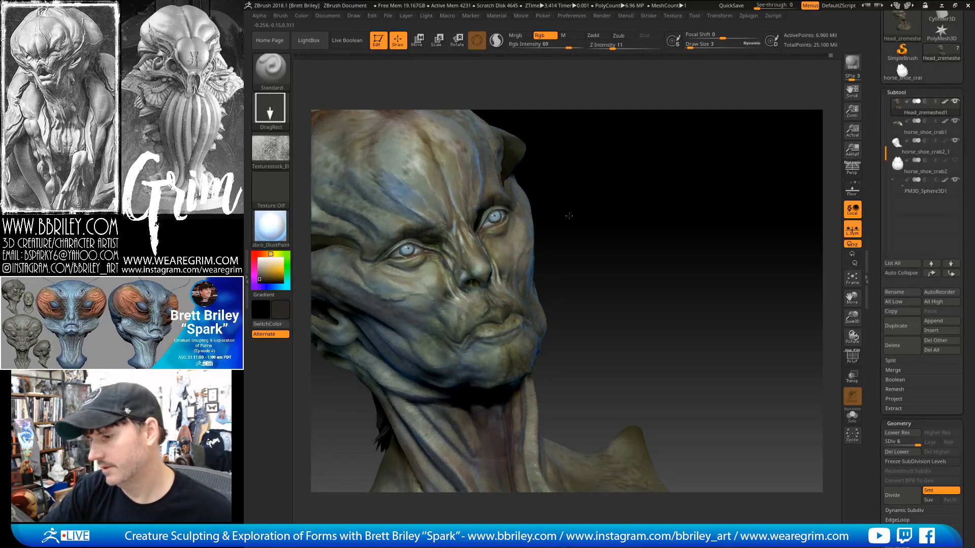
right_drag(486, 317, 486, 334)
drag(553, 226, 486, 318)
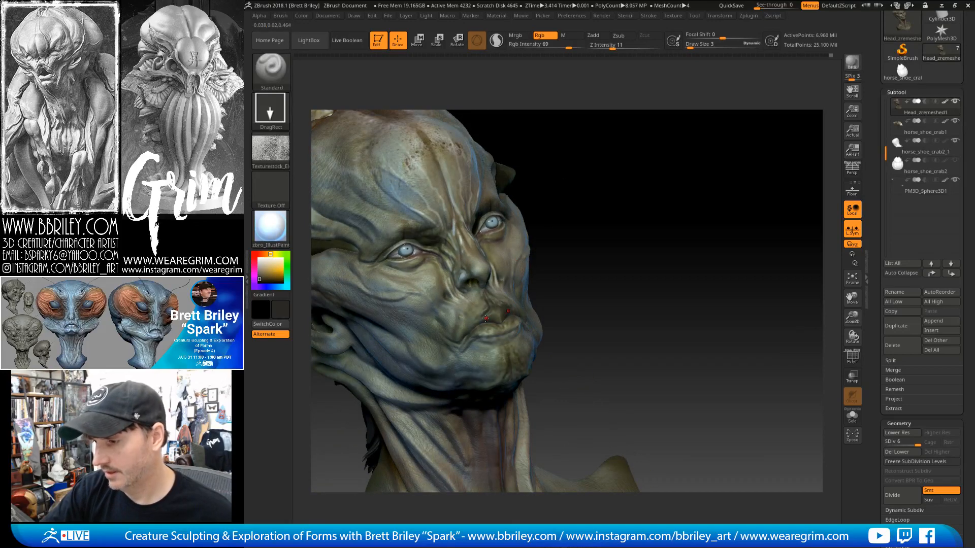
drag(572, 177, 328, 199)
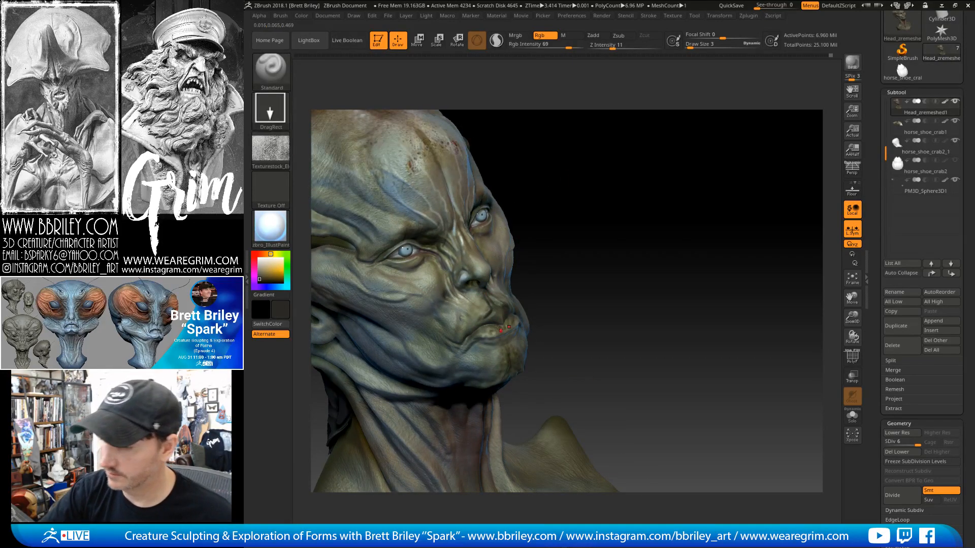
Choose a light greyish blue colour and stamp the texture over the upper and lower lips.
click(259, 253)
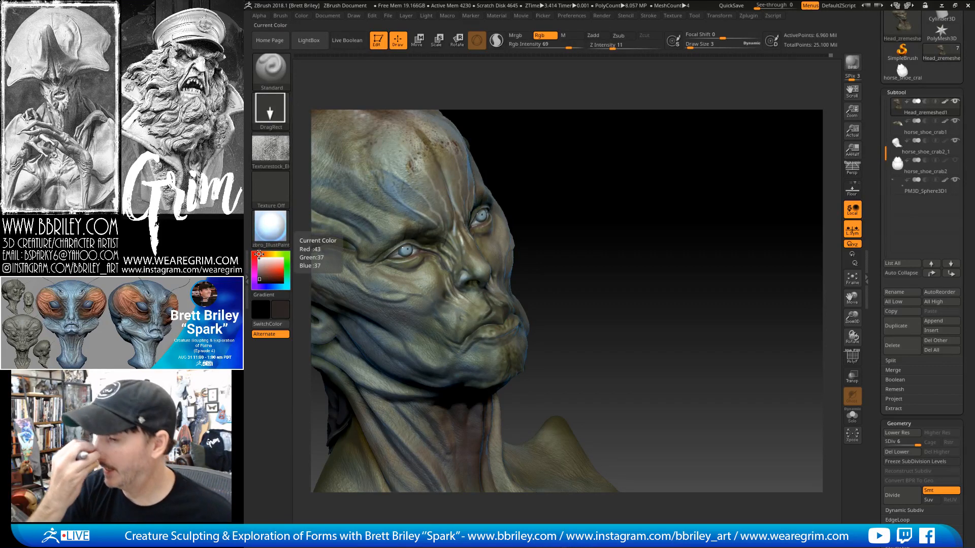
drag(258, 254, 403, 251)
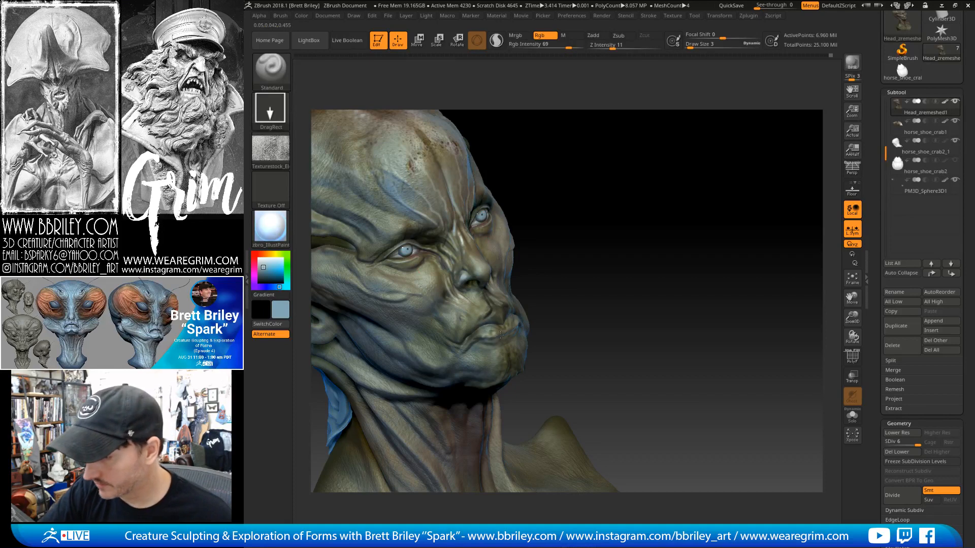
mouse_move(501, 320)
mouse_down()
mouse_move(505, 329)
mouse_move(486, 331)
mouse_up()
mouse_move(546, 203)
mouse_down()
mouse_move(579, 203)
mouse_move(553, 204)
mouse_up()
drag(485, 326, 480, 334)
drag(539, 249, 477, 259)
Switch the colour to a dark muted purple and stamp it over the lips.
click(254, 287)
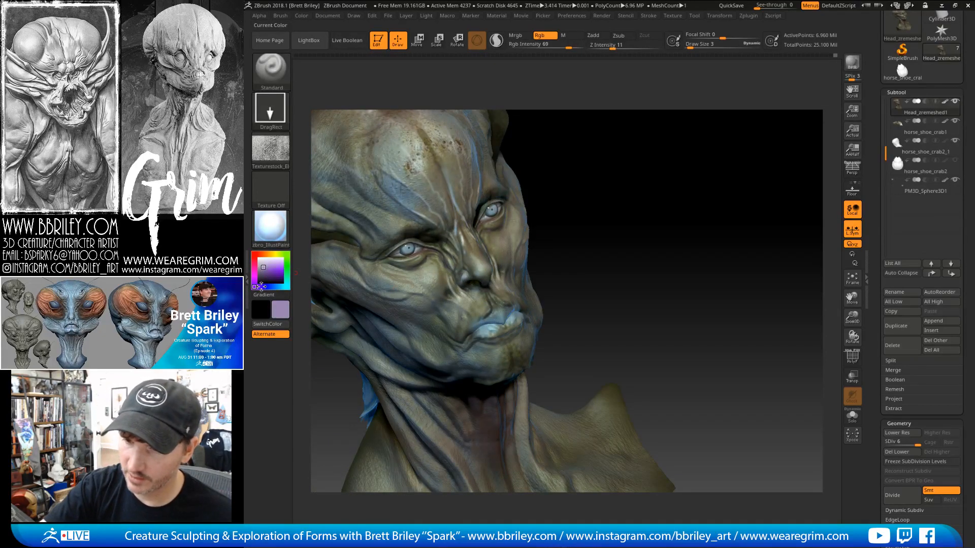
click(264, 276)
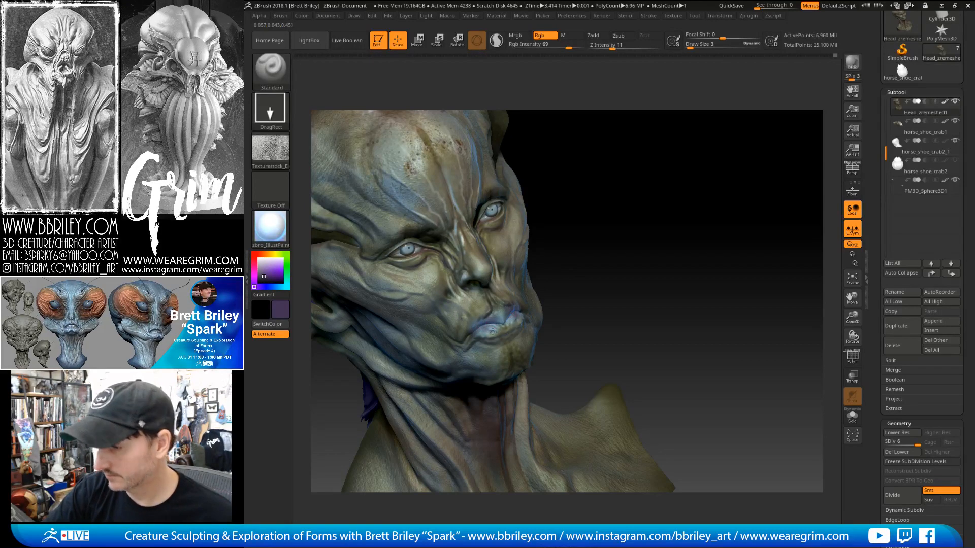
drag(574, 251, 478, 334)
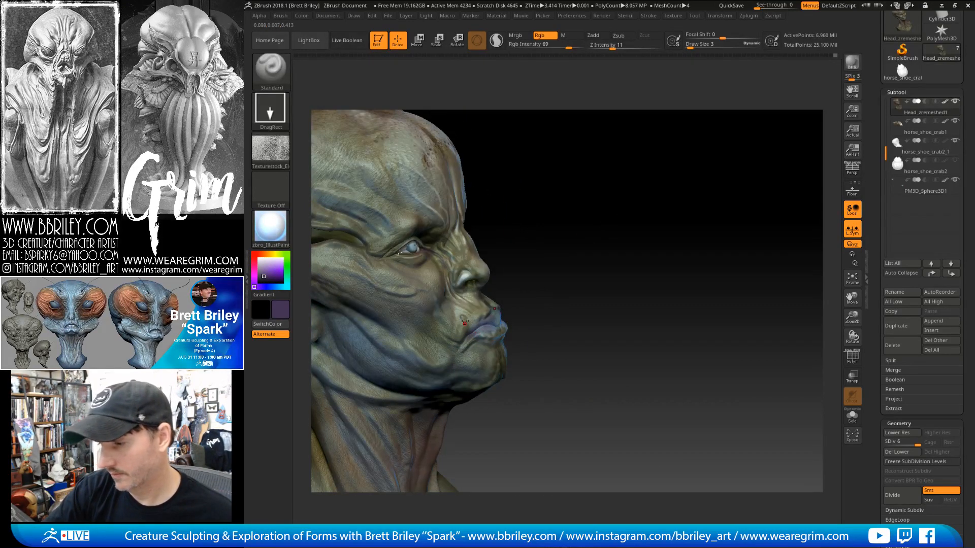
Choose a dark crimson colour and stamp the texture across the lips and mouth corners.
click(254, 264)
click(268, 275)
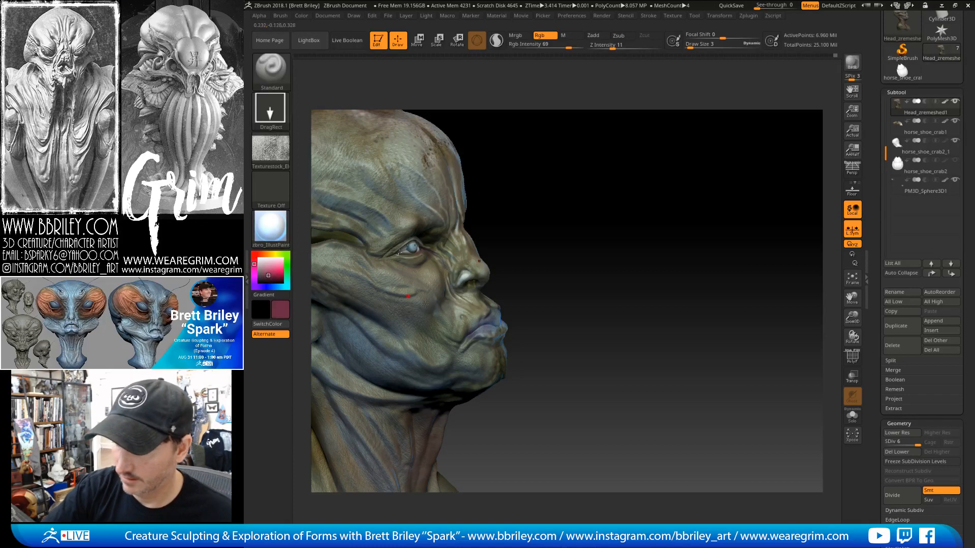
drag(469, 334, 505, 337)
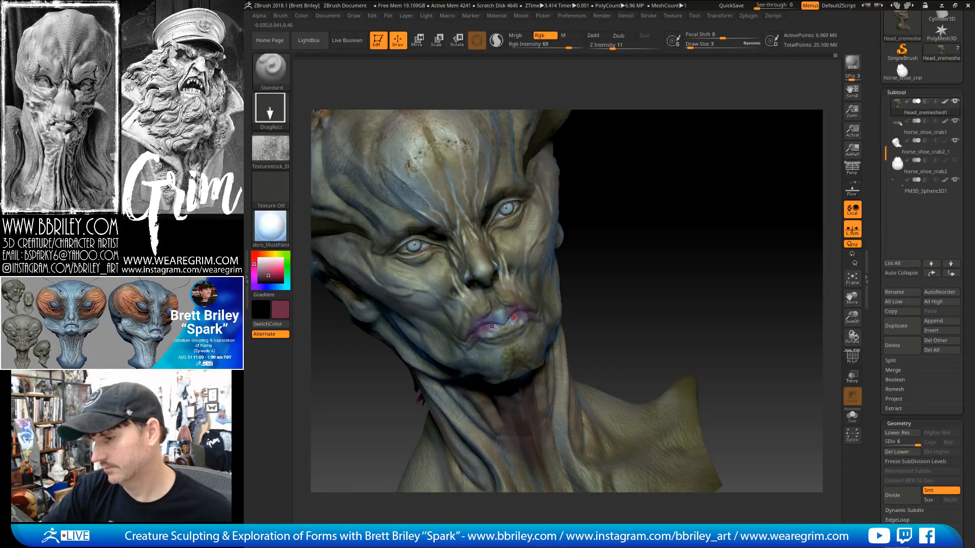
drag(562, 257, 670, 173)
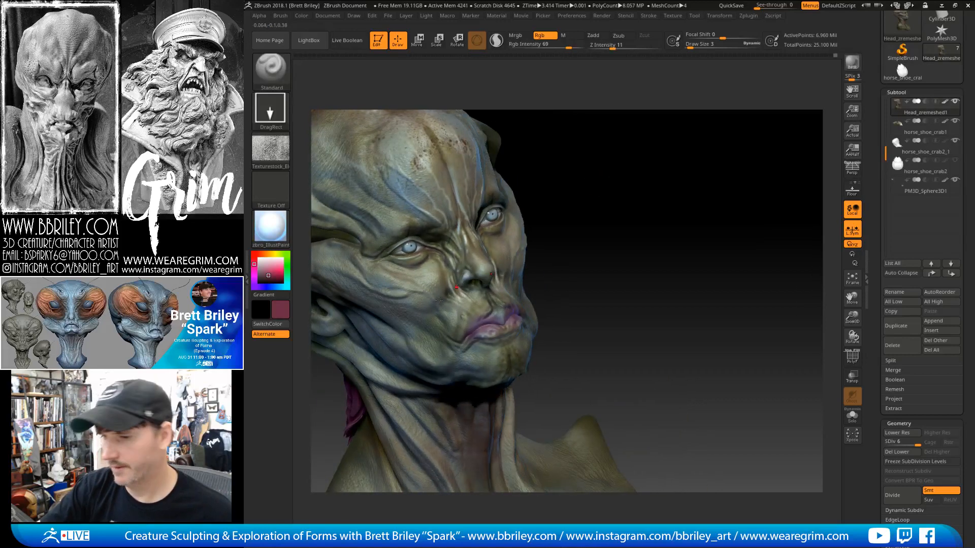
Lighten the colour to a dusty pink and stamp it over the centre and sides of the lips.
click(264, 264)
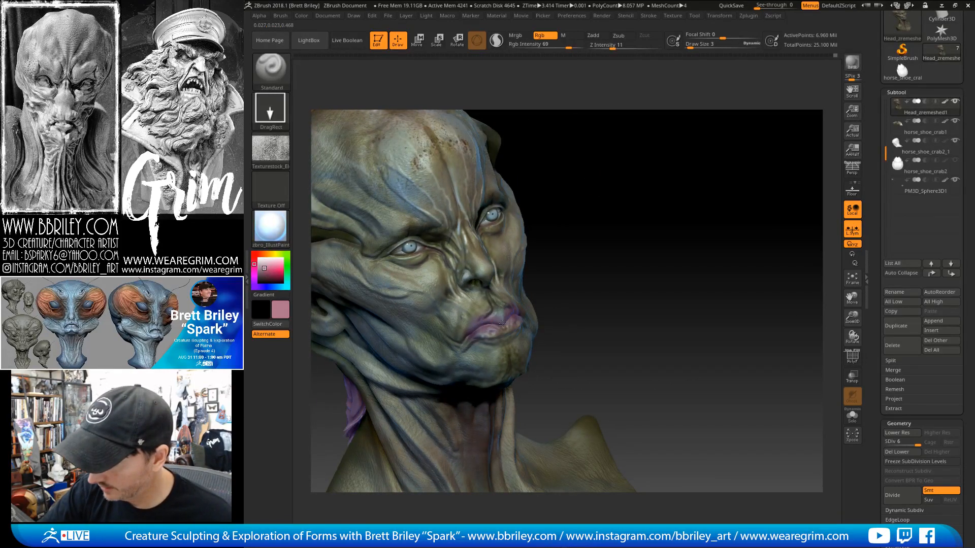
drag(502, 323, 501, 324)
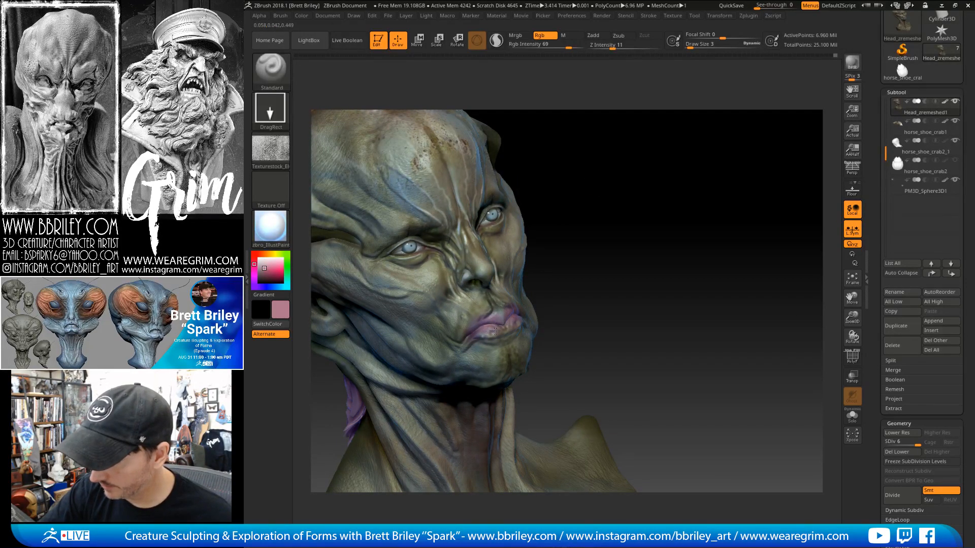
drag(551, 229, 481, 326)
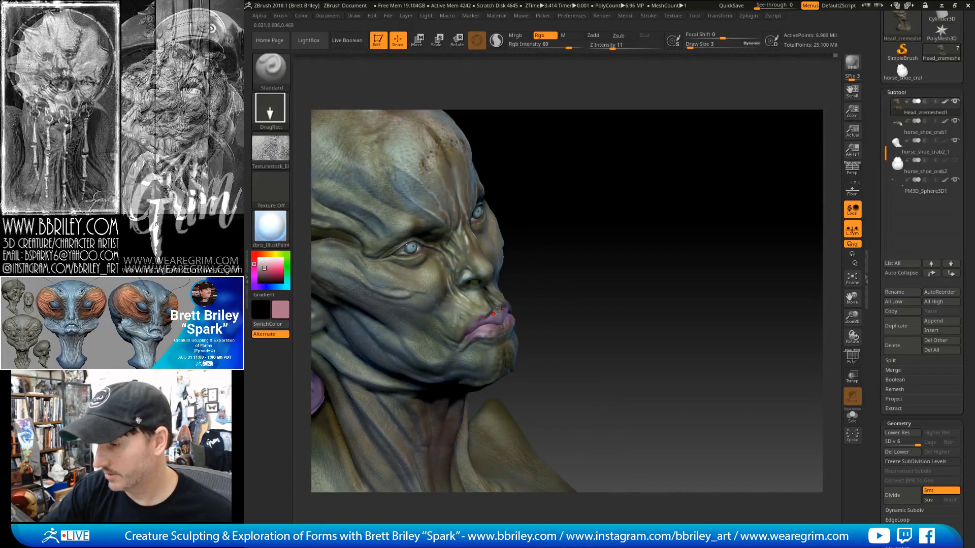
drag(556, 432, 459, 463)
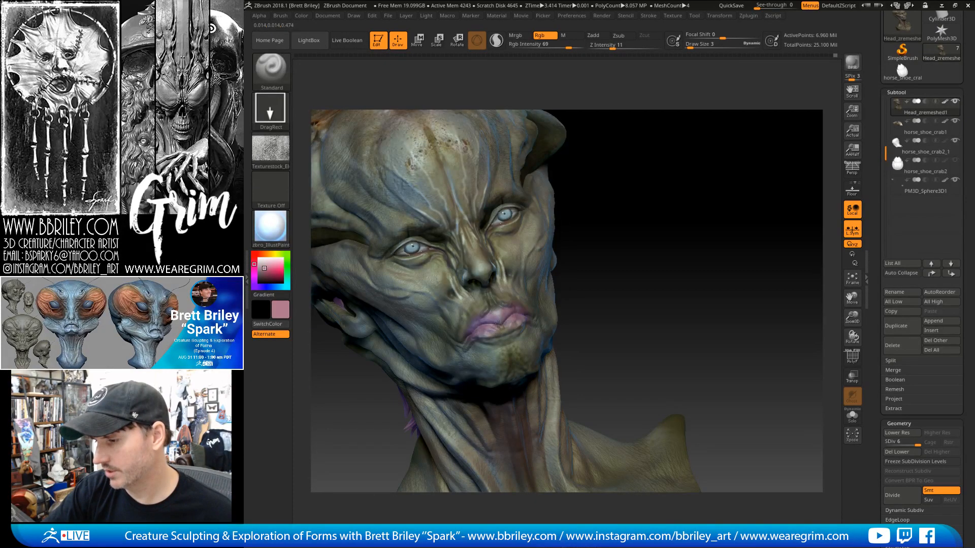
drag(587, 247, 716, 213)
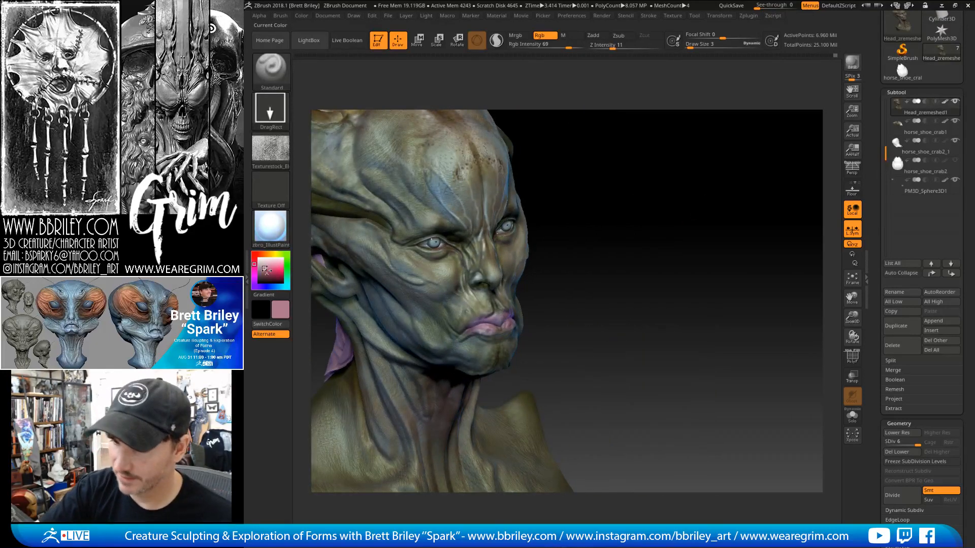
Choose a slate blue colour and stamp the texture around the edges and corners of the lips.
click(270, 287)
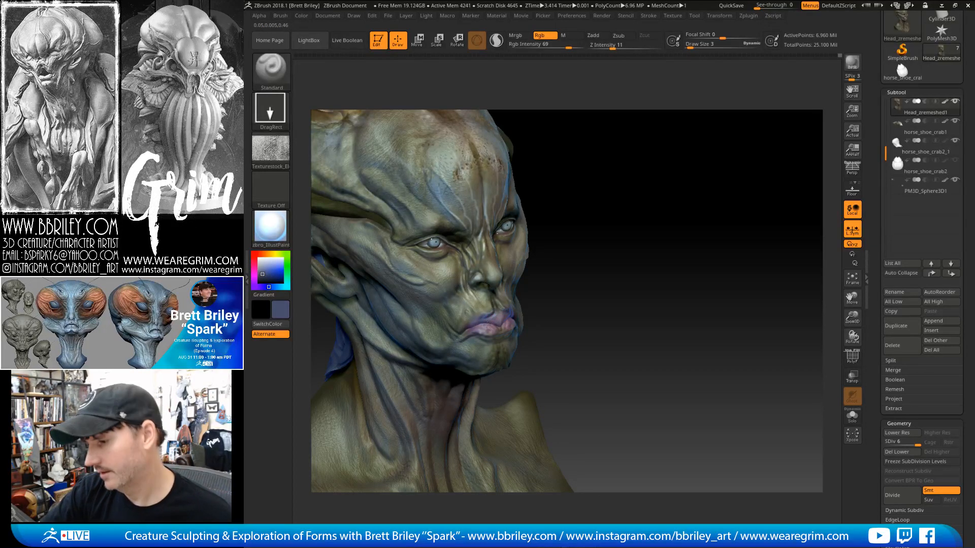
drag(593, 212, 475, 329)
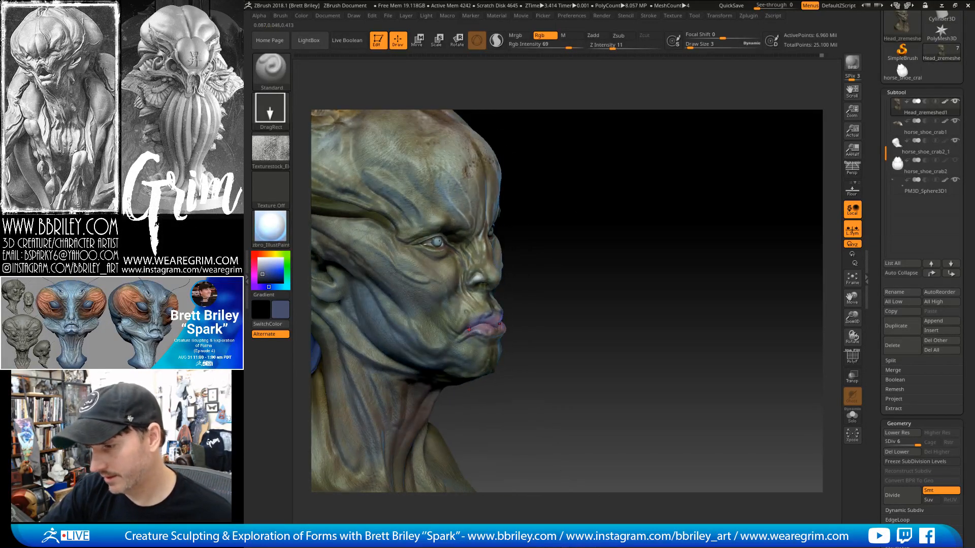
drag(555, 287, 511, 328)
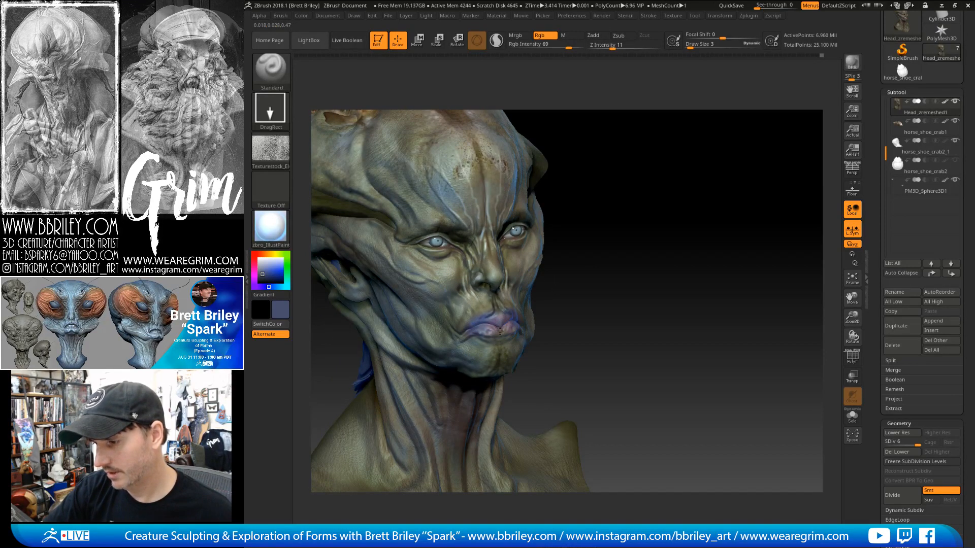
mouse_move(576, 258)
mouse_down()
mouse_move(611, 250)
mouse_move(591, 204)
mouse_up()
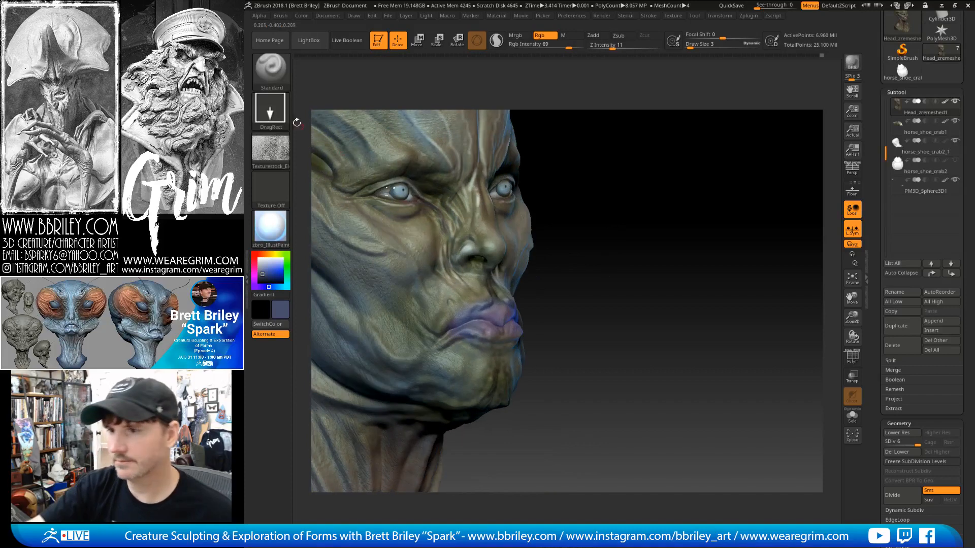
Set the brush to a FreeHand stroke with Alpha Off, Rgb Intensity 28 and Draw Size 1 for detailing the lips.
click(277, 114)
click(399, 119)
click(277, 149)
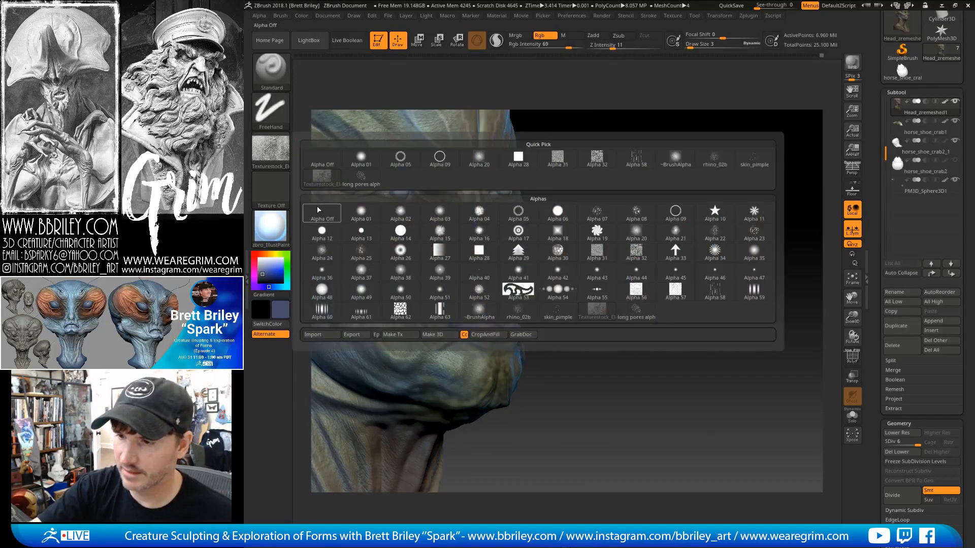
click(317, 206)
drag(569, 48, 548, 48)
alt+drag(638, 253, 534, 231)
key(bracketleft)
key(bracketleft)
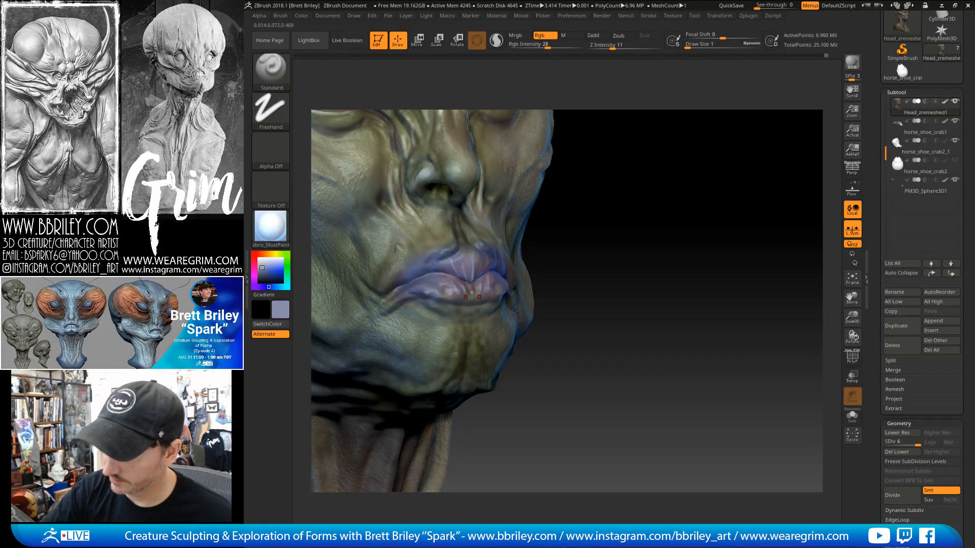
Paint fine pale lavender highlight lines across the lips and out to the mouth corners at Draw Size 1.
drag(610, 241, 546, 250)
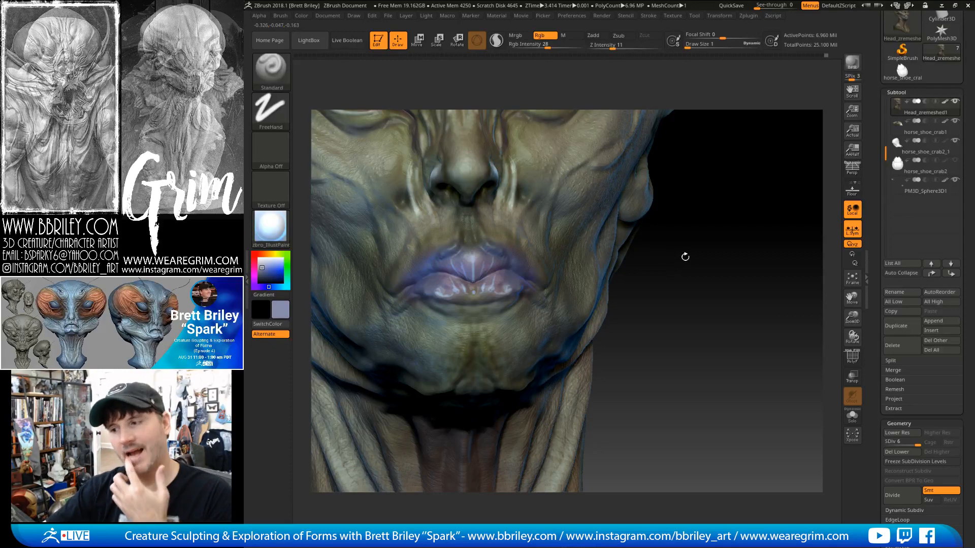
drag(679, 257, 671, 257)
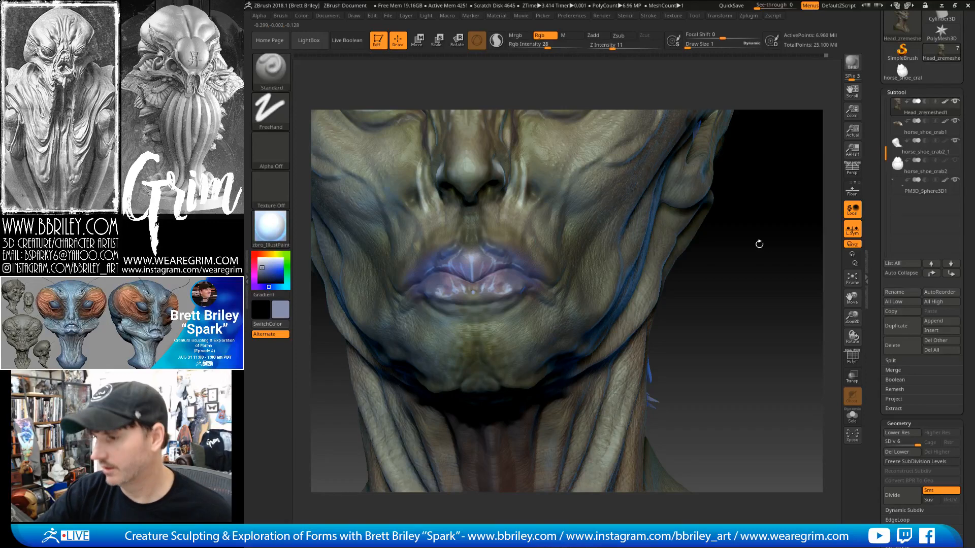
drag(757, 245, 496, 304)
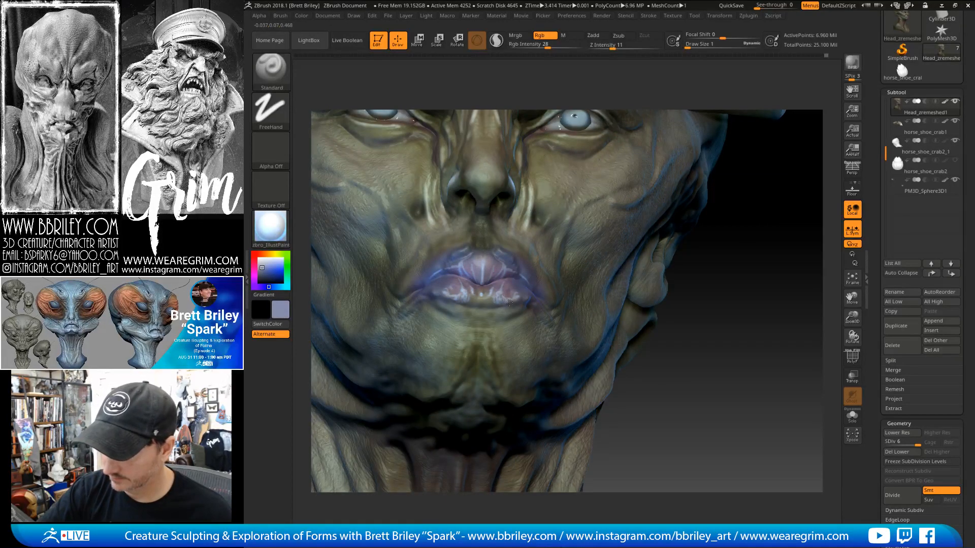
drag(518, 301, 490, 305)
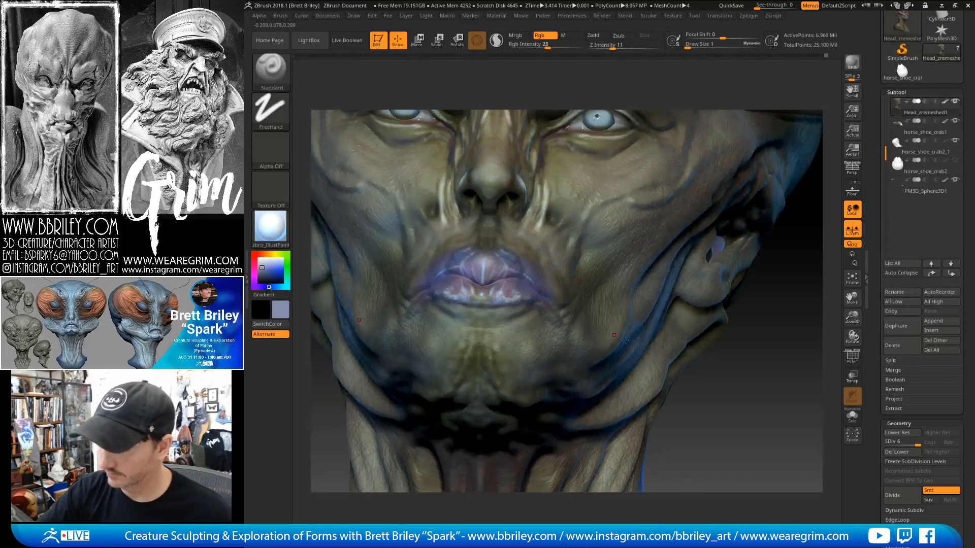
right_drag(614, 335, 527, 298)
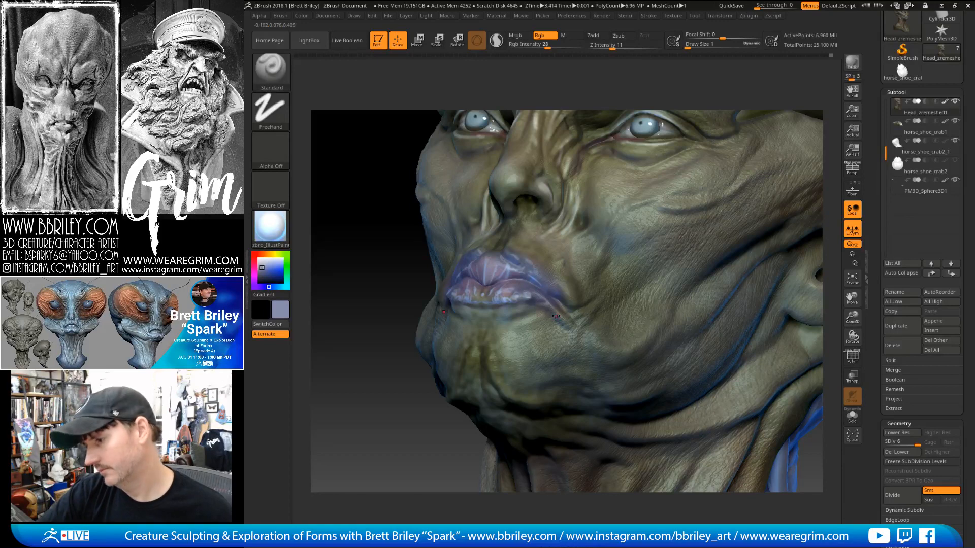
key(s)
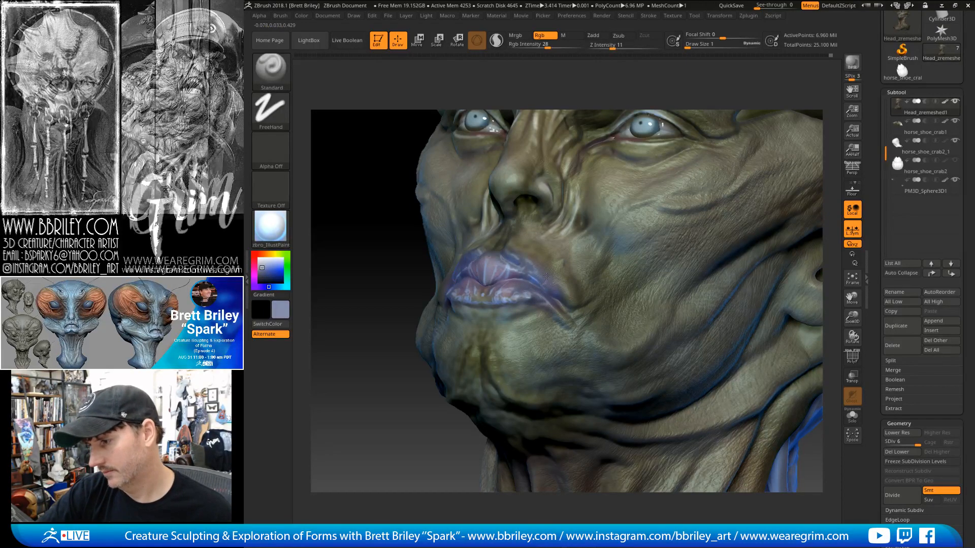
right_drag(541, 270, 585, 178)
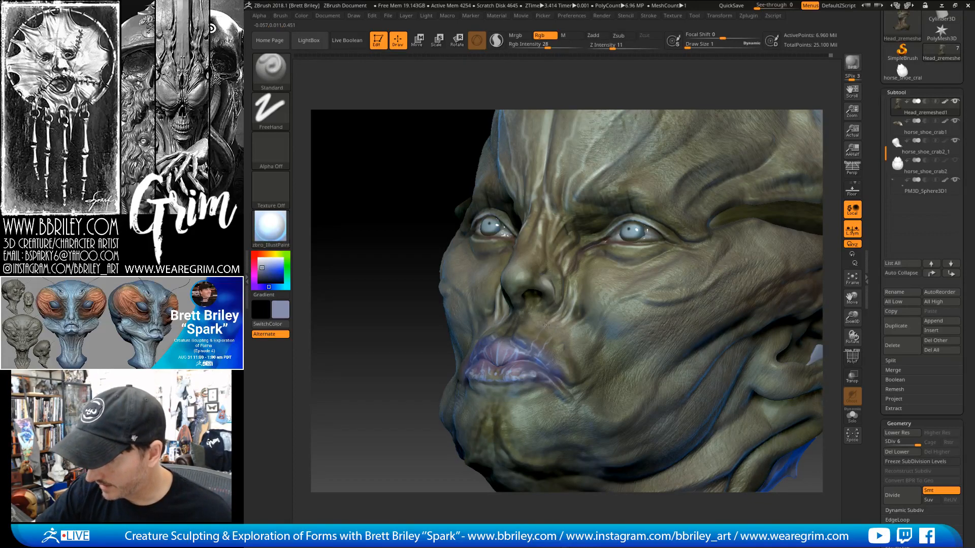
drag(398, 322, 518, 337)
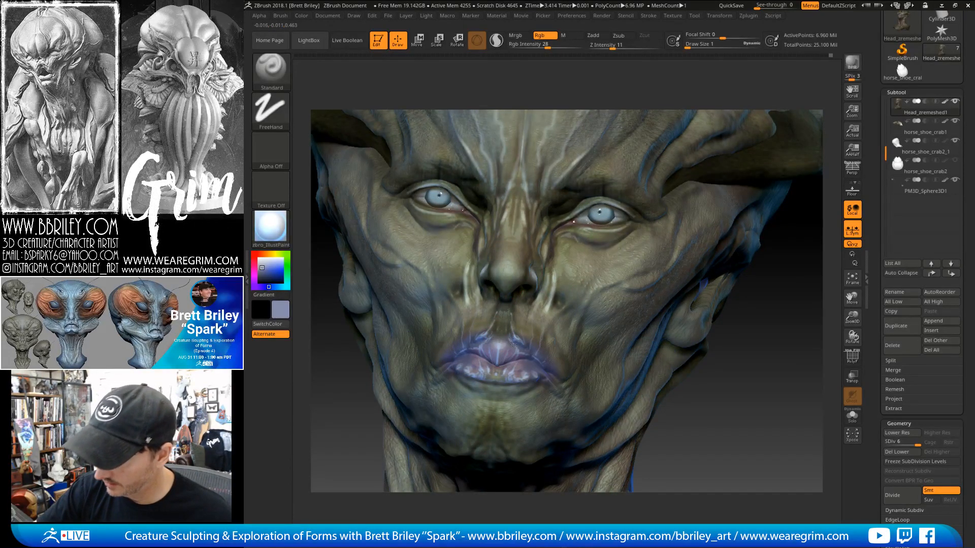
Sample a dark brown from the face and paint dark creases at the mouth corners with Draw Size 3.
key(c)
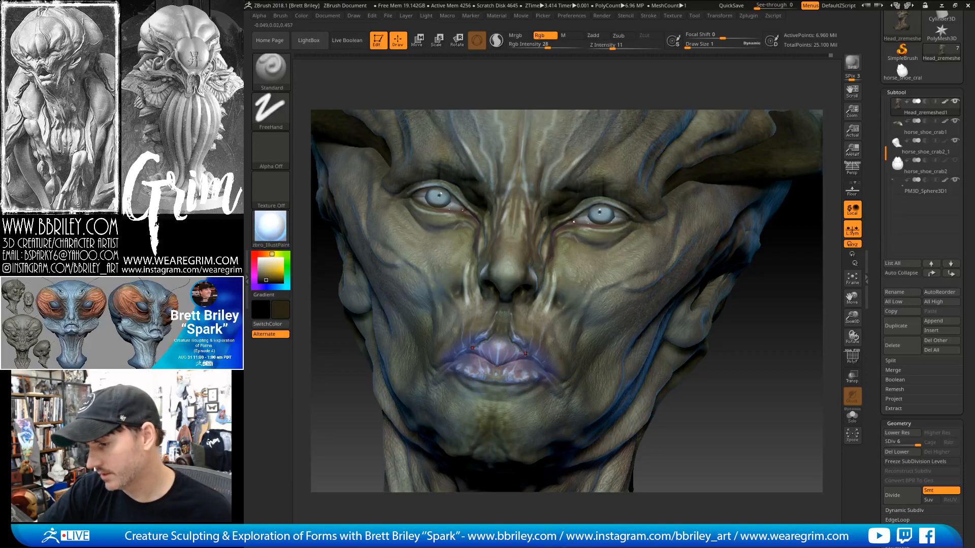
drag(741, 383, 685, 385)
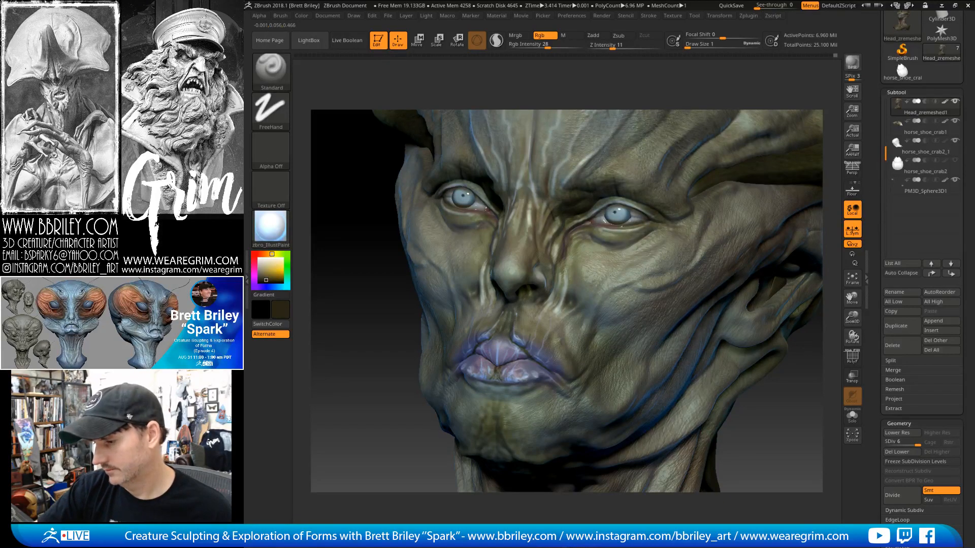
mouse_move(770, 449)
alt+mouse_down()
mouse_move(768, 422)
mouse_move(718, 421)
alt+mouse_up()
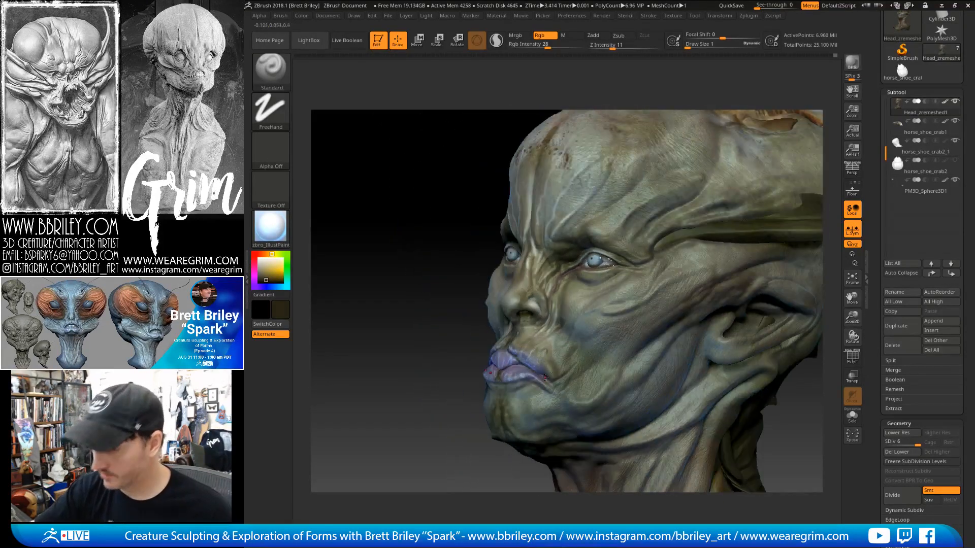
key(s)
click(539, 375)
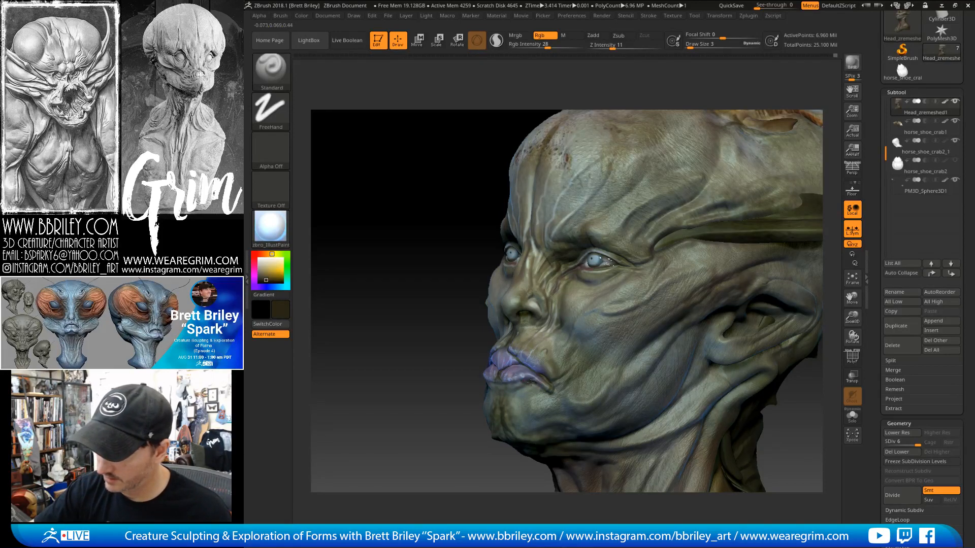
drag(530, 383, 513, 387)
mouse_move(421, 378)
mouse_down()
mouse_move(516, 378)
mouse_move(503, 355)
mouse_move(507, 374)
mouse_up()
key(s)
click(523, 375)
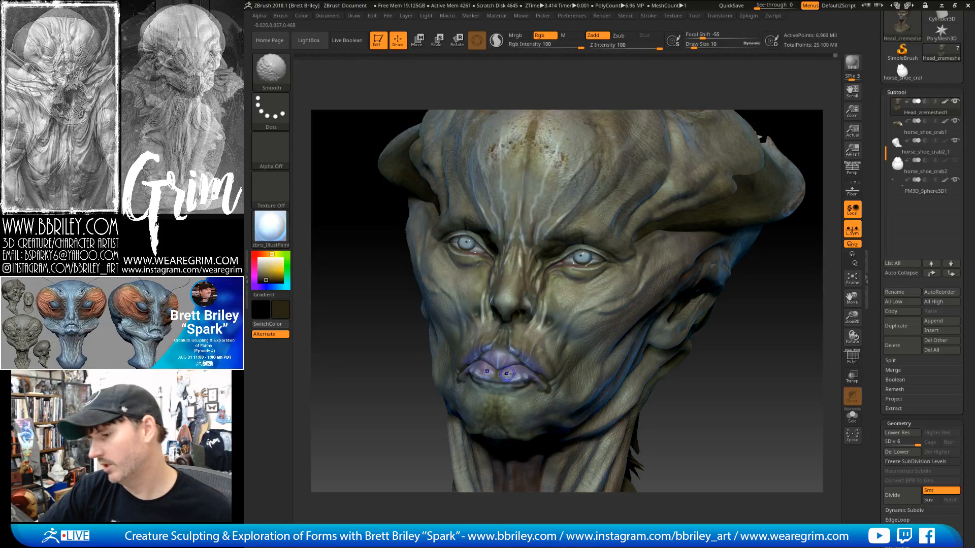
Sample a pale grey from the skin and paint thin highlights above the upper lip at Rgb Intensity 21 and Draw Size 1.
mouse_move(668, 394)
mouse_down()
mouse_move(741, 401)
mouse_move(693, 371)
mouse_up()
key(c)
key([)
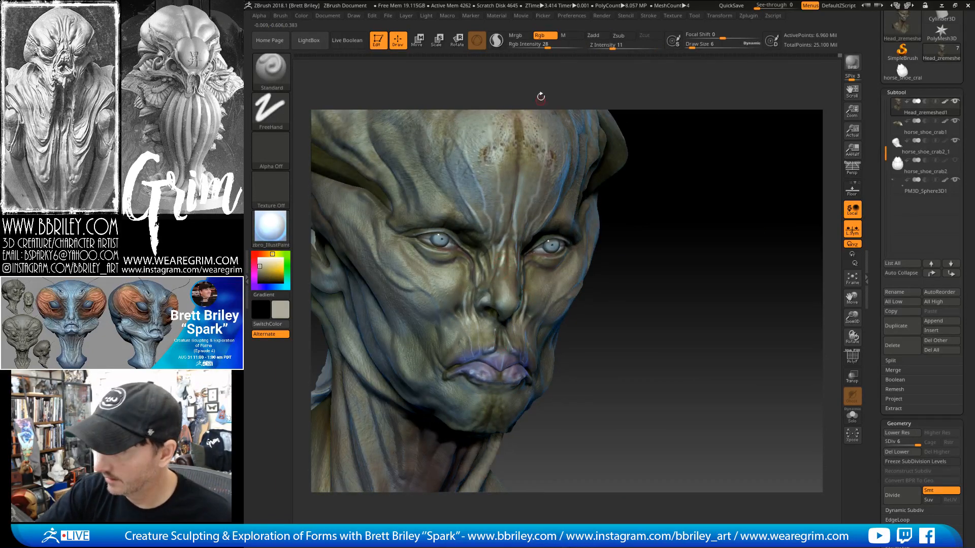
click(542, 46)
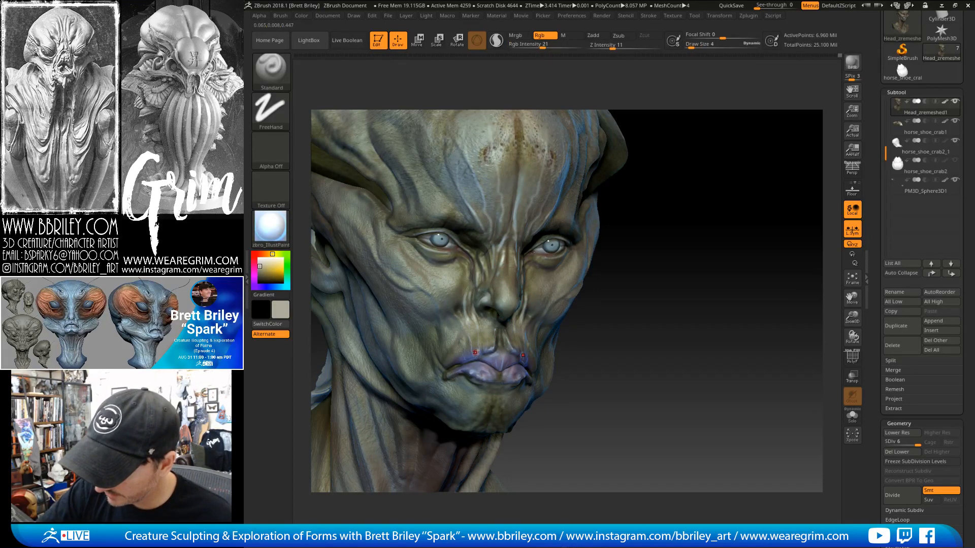
key([)
key([)
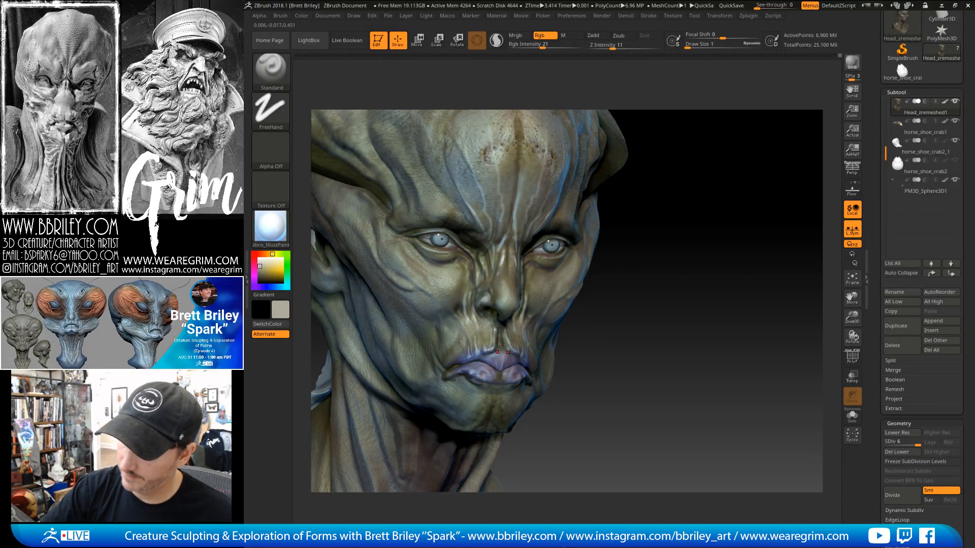
drag(647, 323, 556, 329)
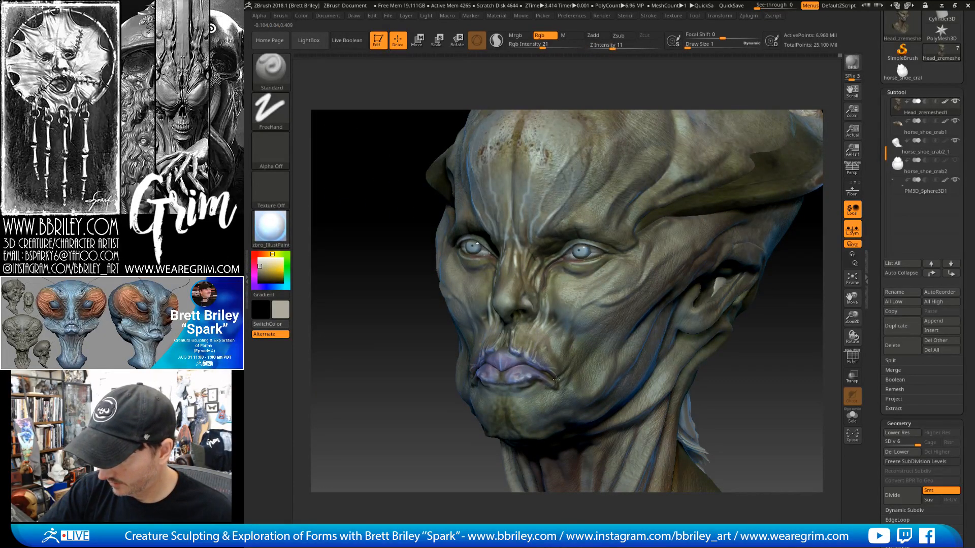
Paint pale highlights around the mouth corners and along the adjoining cheek folds with Draw Sizes between 1 and 3.
key(s)
drag(554, 375, 529, 383)
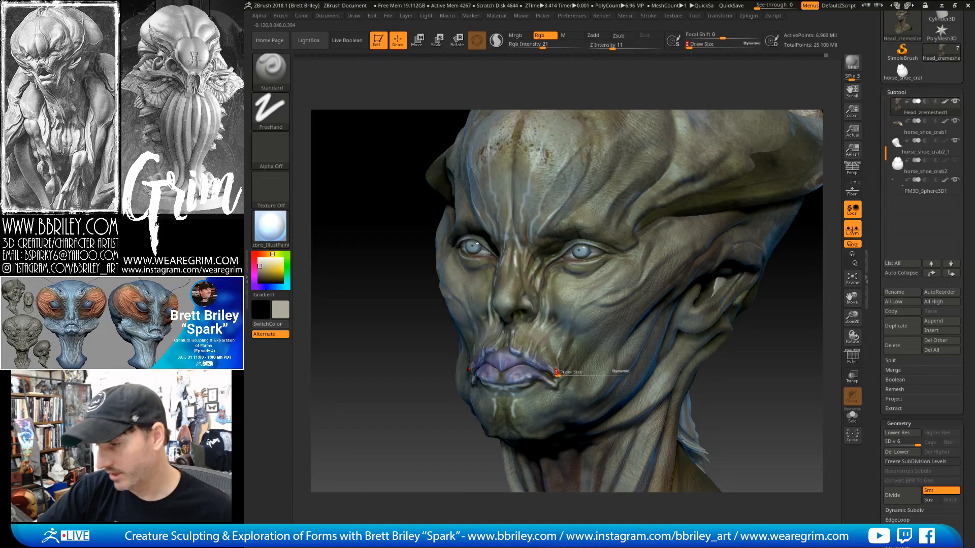
key(bracketleft)
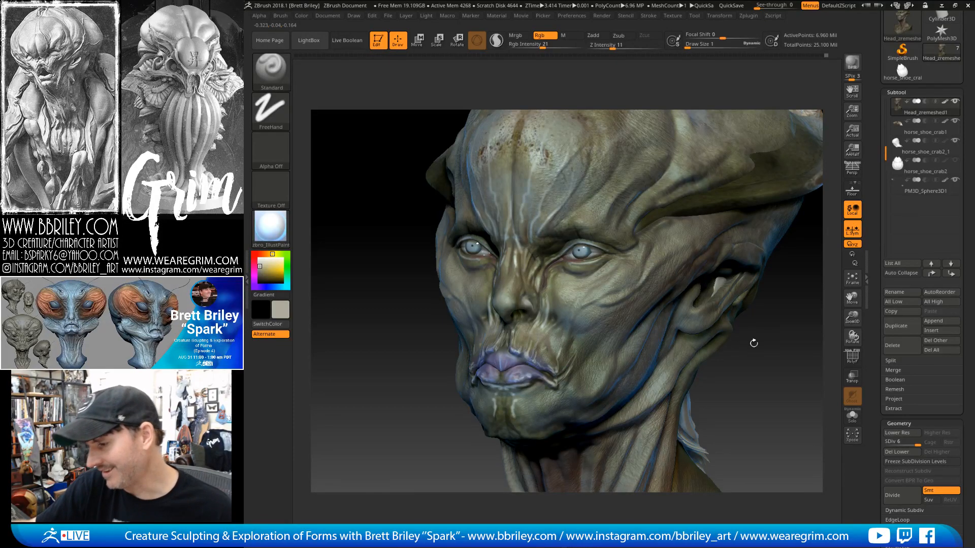
drag(754, 341, 757, 349)
key(bracketright)
key(bracketright)
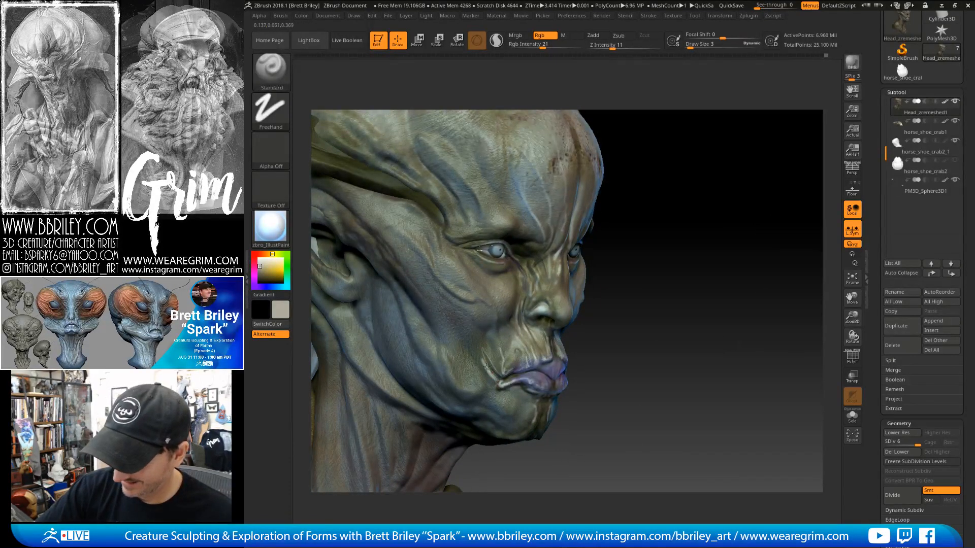
mouse_move(496, 382)
mouse_down()
mouse_move(443, 299)
mouse_move(491, 365)
mouse_up()
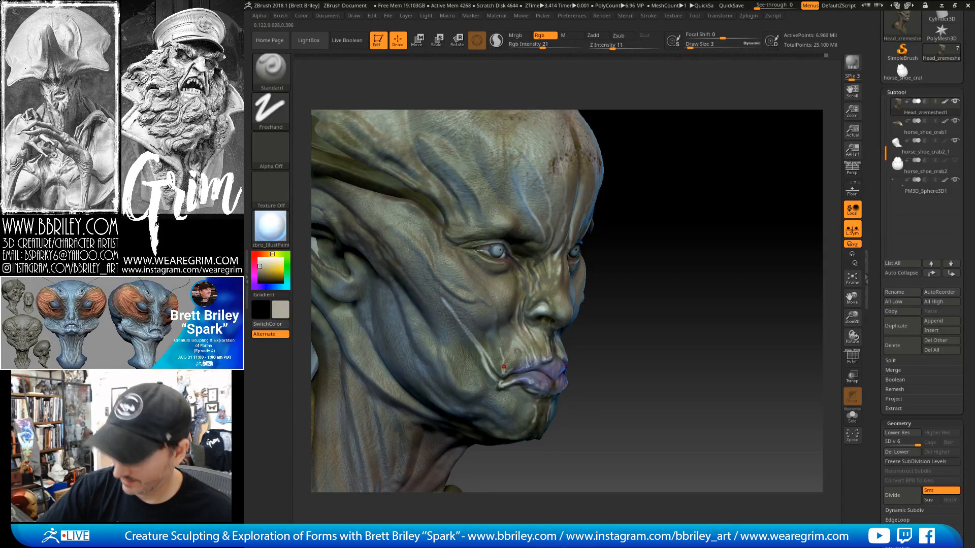
Raise Draw Size to 12, add pale cheek highlights and smooth the paint around the mouth and nose.
drag(646, 317, 605, 317)
key(s)
click(449, 322)
key(shift)
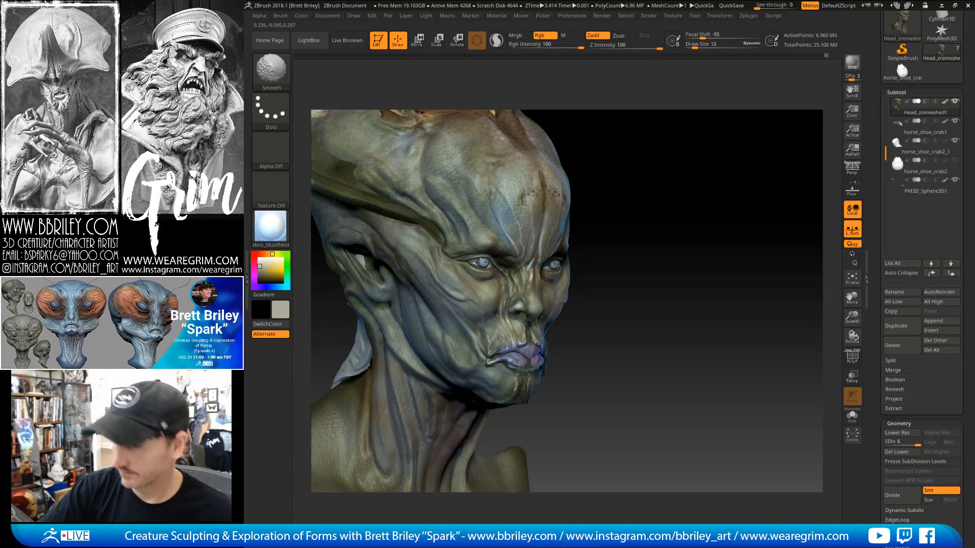
drag(620, 325, 594, 325)
key(shift)
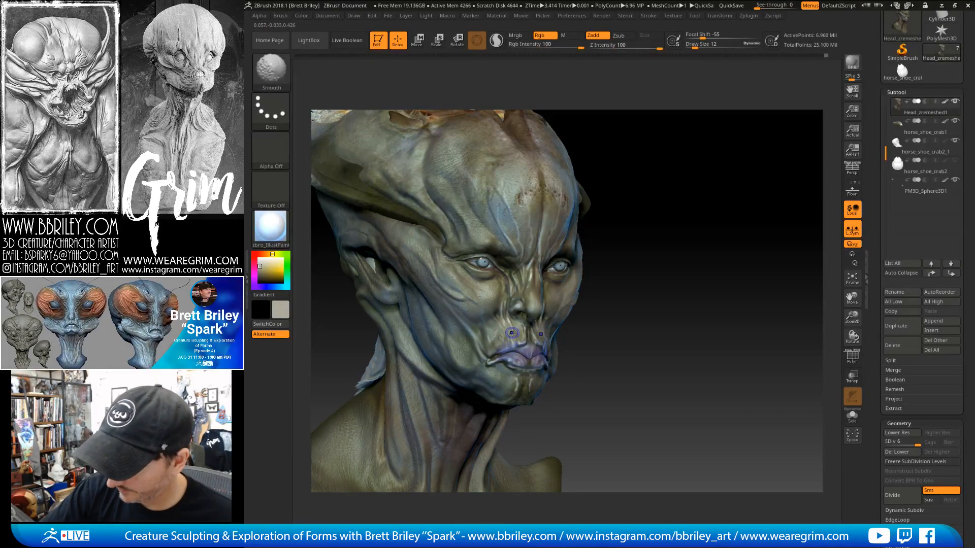
key(shift)
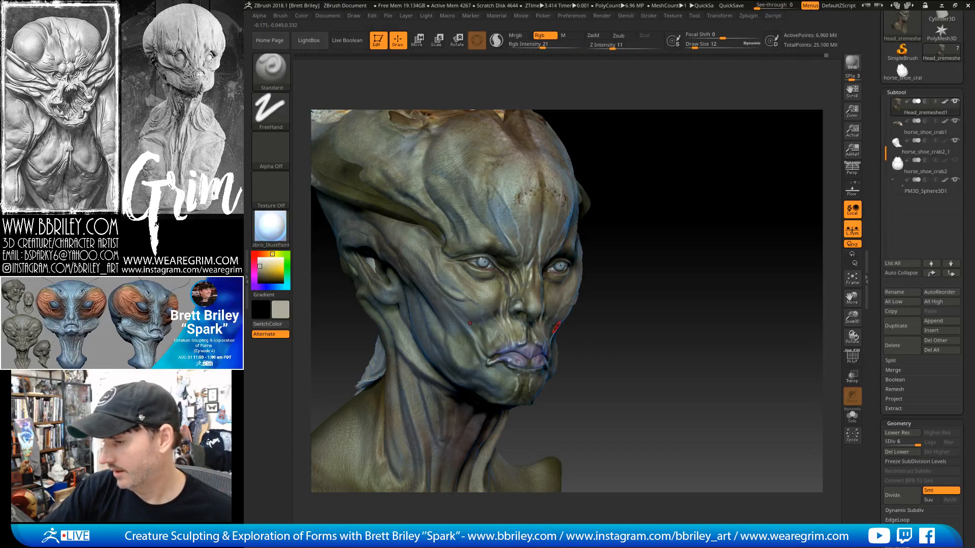
mouse_move(568, 361)
shift+mouse_down()
mouse_move(622, 303)
mouse_move(660, 310)
mouse_move(611, 300)
shift+mouse_up()
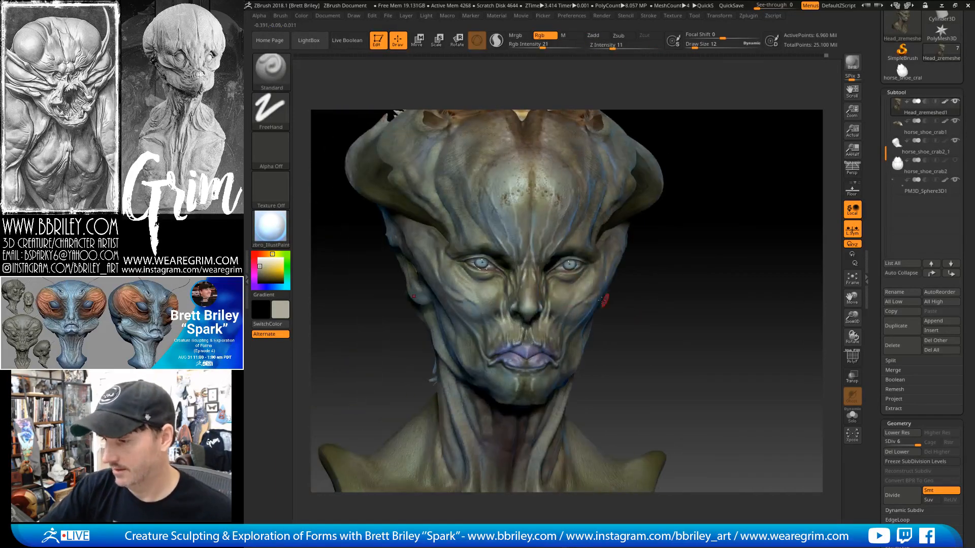
Choose a near-black brown and shade beneath the nose at Rgb Intensity 9 and Draw Size 5.
click(260, 280)
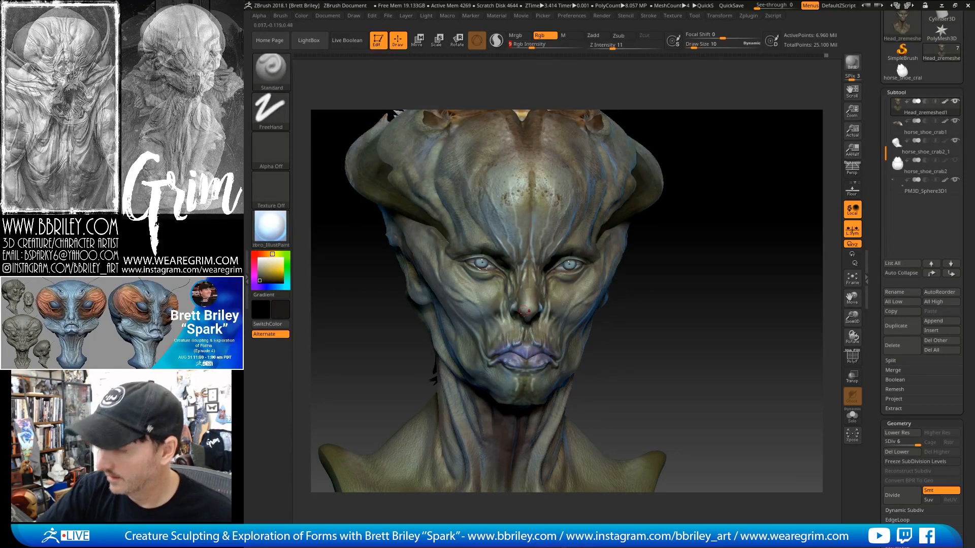
key([)
mouse_move(526, 324)
mouse_down()
mouse_move(533, 344)
mouse_move(532, 329)
mouse_up()
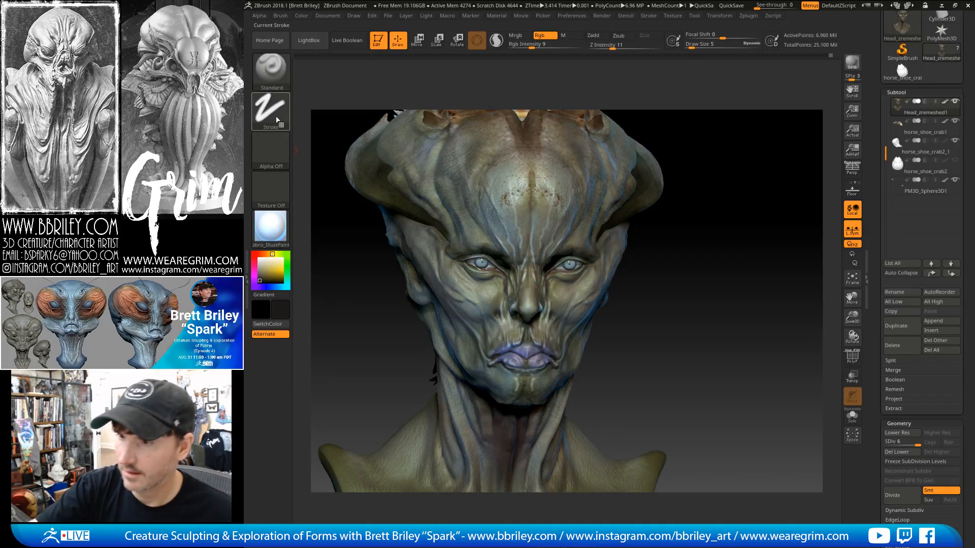
Set the brush to a DragRect stroke with Alpha 31 and Rgb Intensity 34.
click(276, 113)
click(359, 120)
click(276, 151)
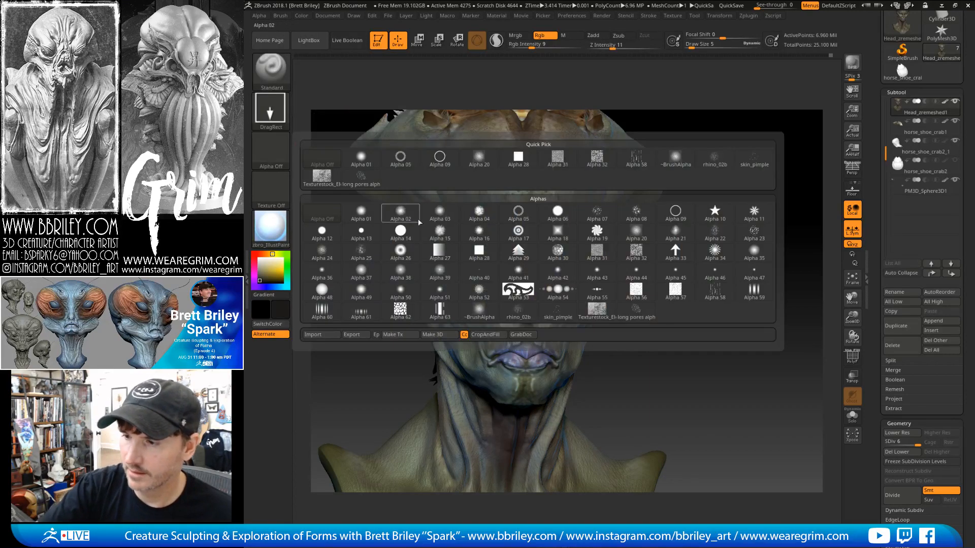
click(609, 251)
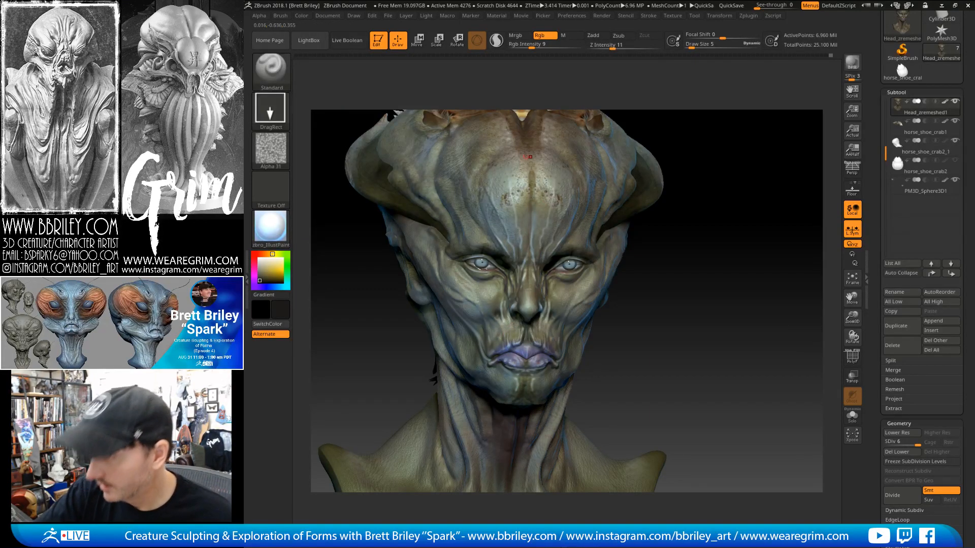
click(551, 46)
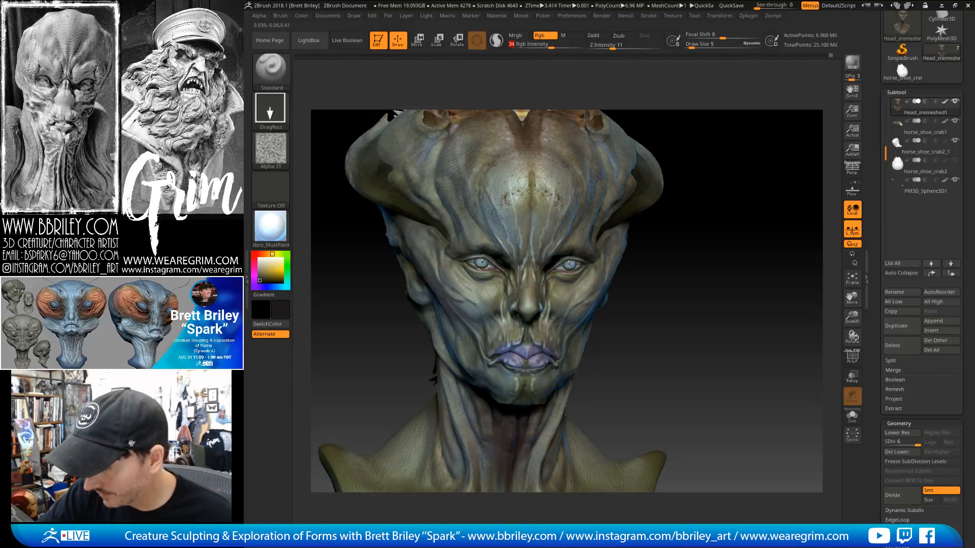
Sample a muted grey-beige skin tone from the face for the textured stamps.
drag(657, 355, 709, 358)
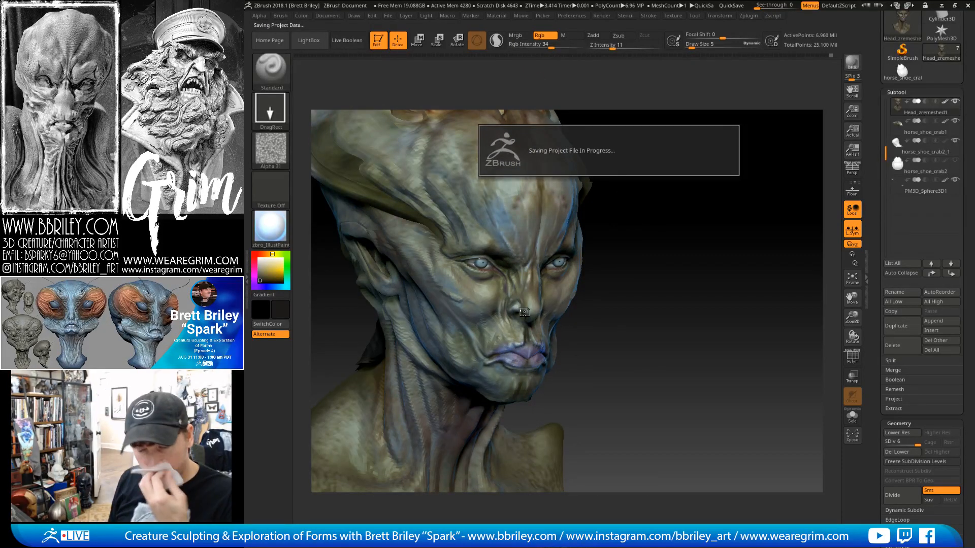
drag(668, 364, 699, 362)
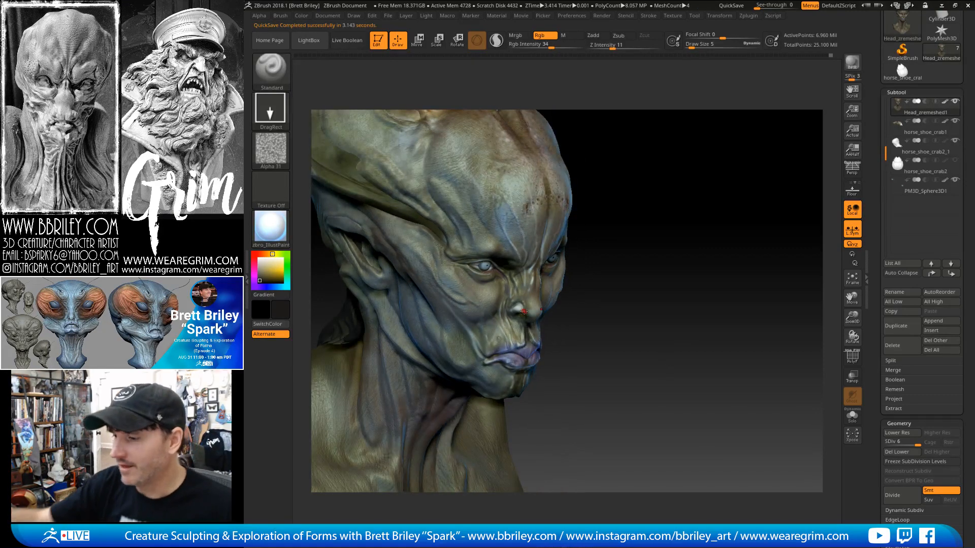
drag(655, 222, 617, 240)
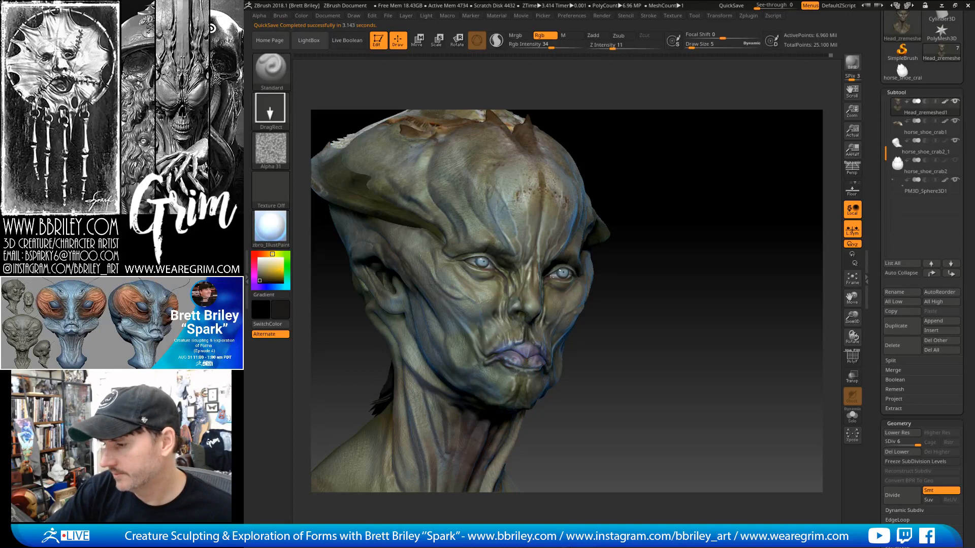
drag(607, 378, 534, 347)
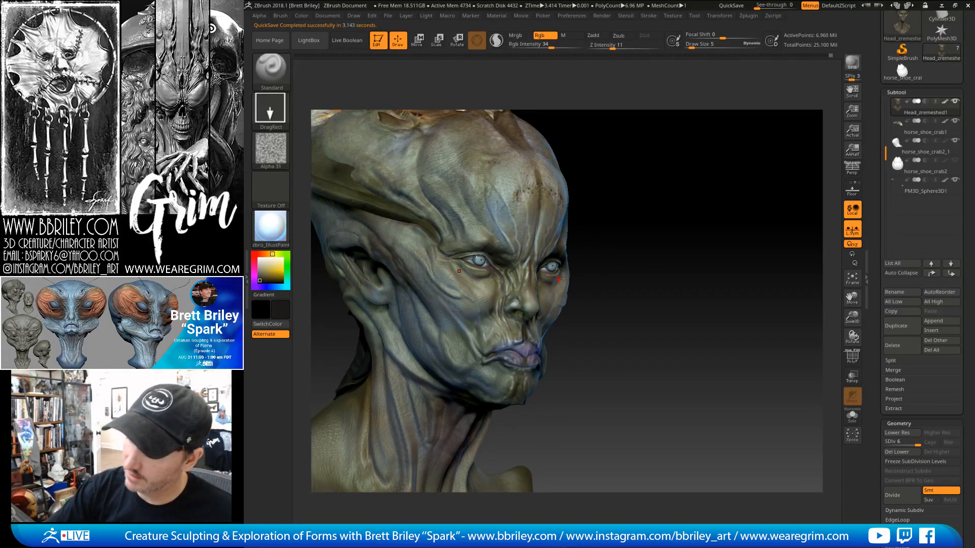
drag(660, 221, 632, 241)
key(c)
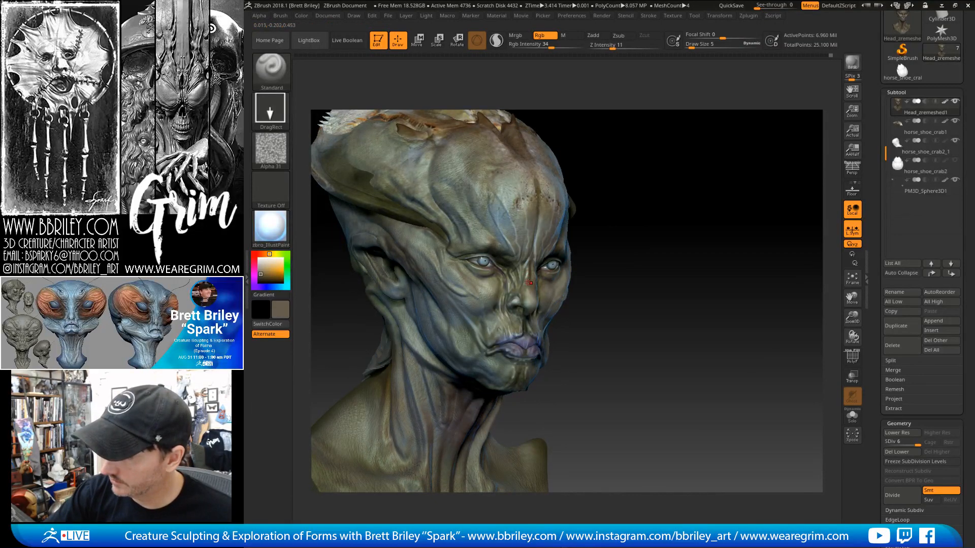
key(c)
drag(527, 273, 529, 274)
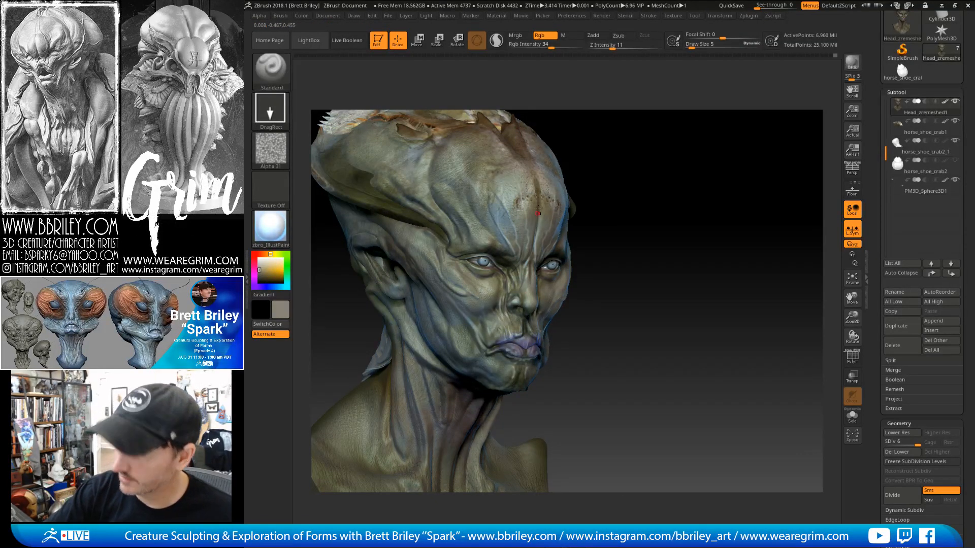
Stamp grey-beige texture over the dark forehead speckles and choose a lighter beige.
alt+drag(666, 223, 641, 230)
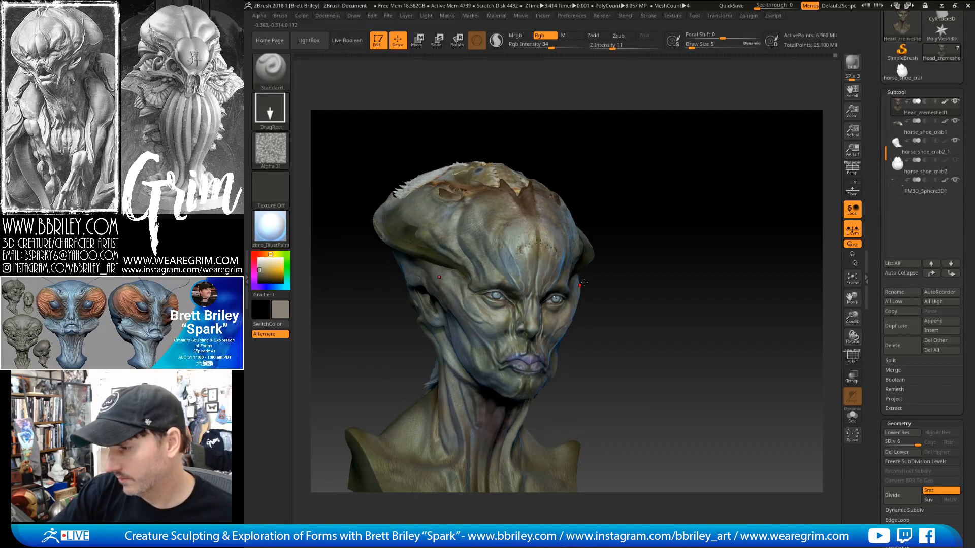
right_drag(510, 314, 517, 321)
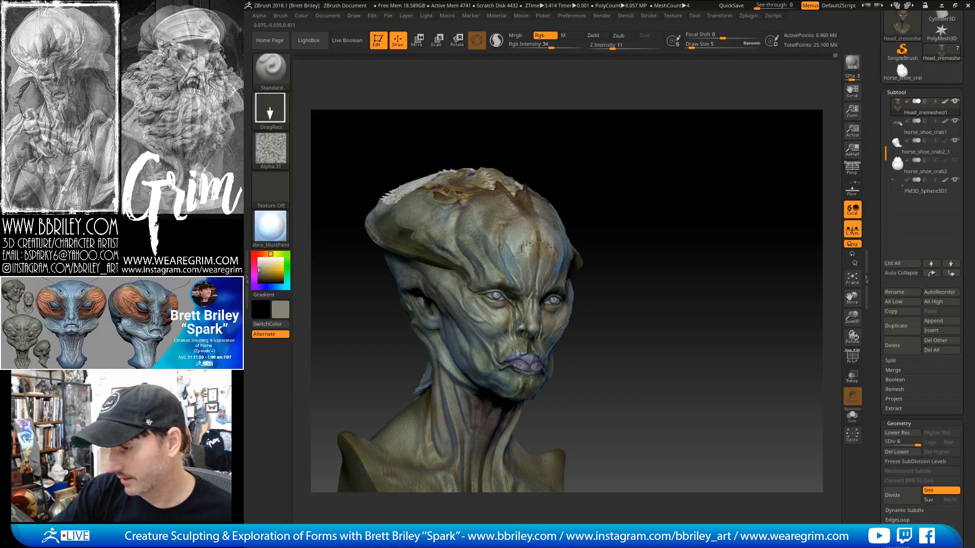
drag(635, 234, 634, 245)
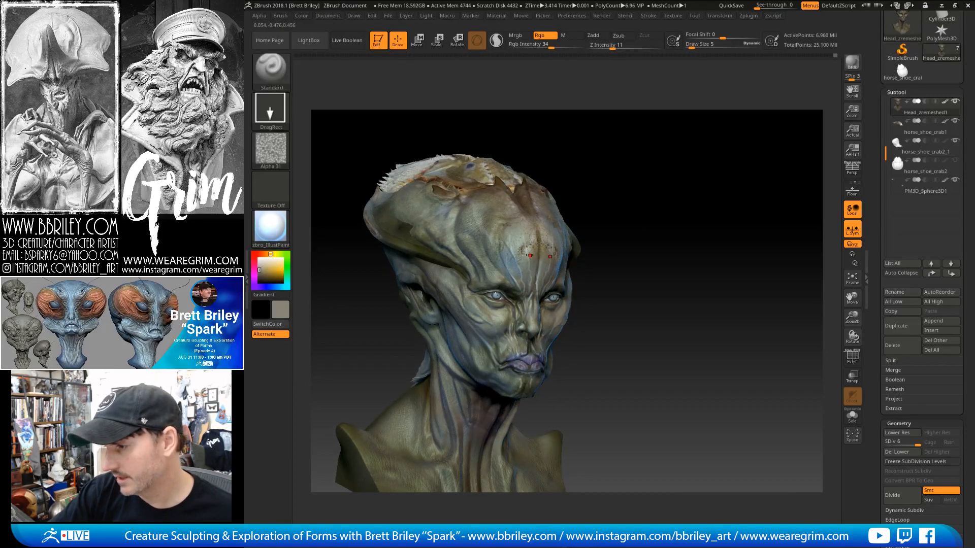
key(c)
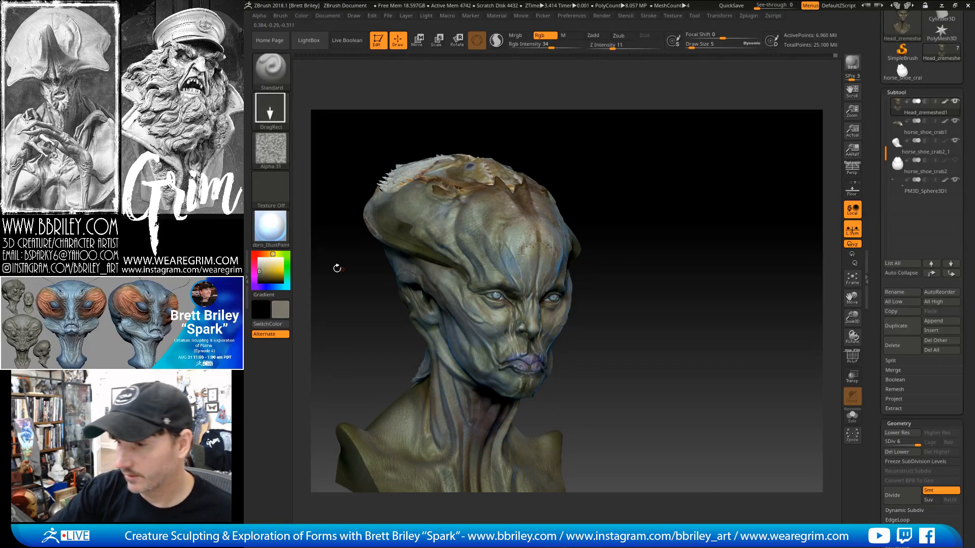
click(261, 265)
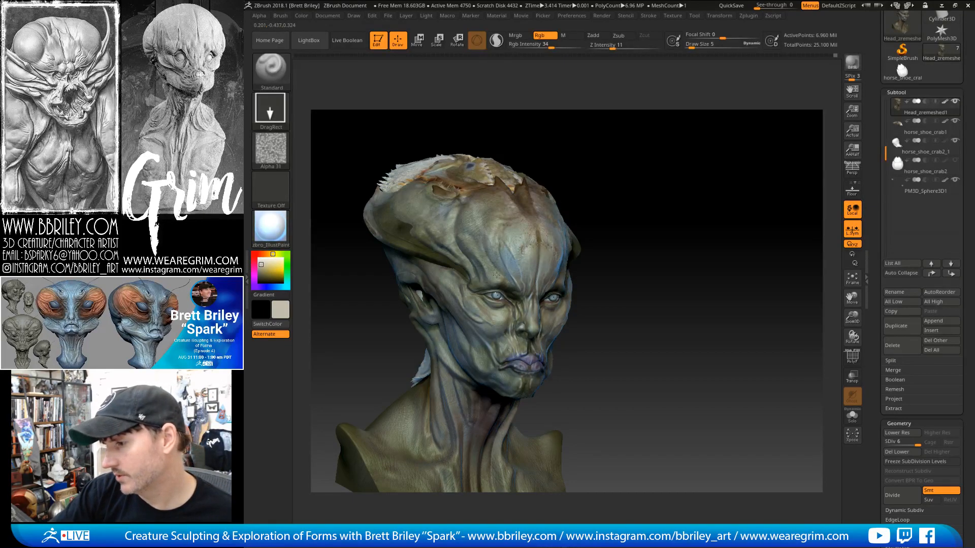
Stamp light beige skin texture across the cheeks, upper lip and chin.
drag(656, 242, 629, 227)
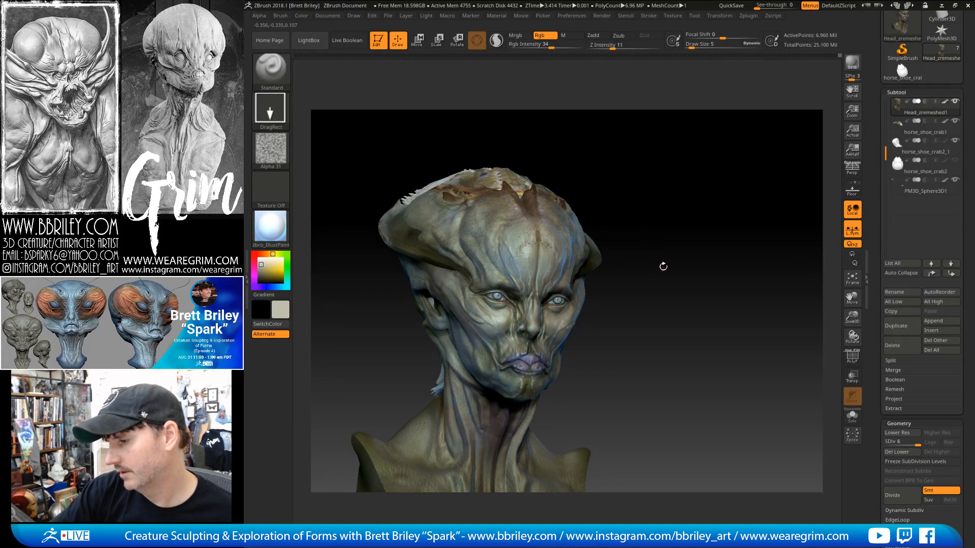
drag(661, 266, 629, 274)
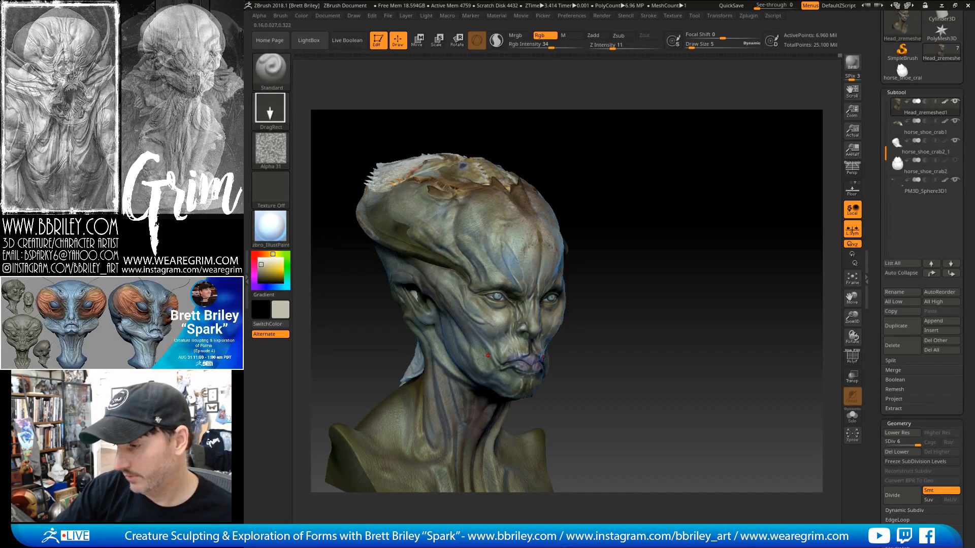
drag(663, 265, 539, 319)
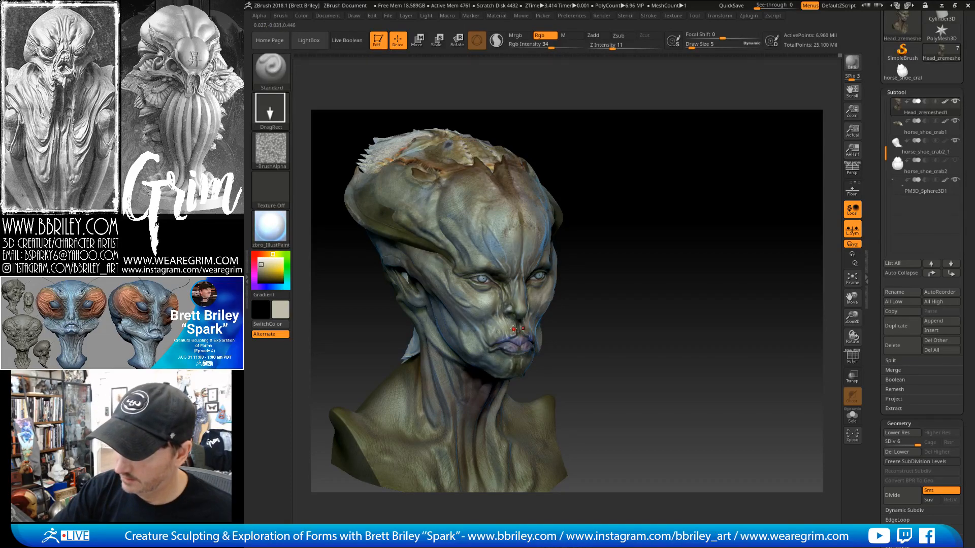
right_drag(514, 329, 502, 365)
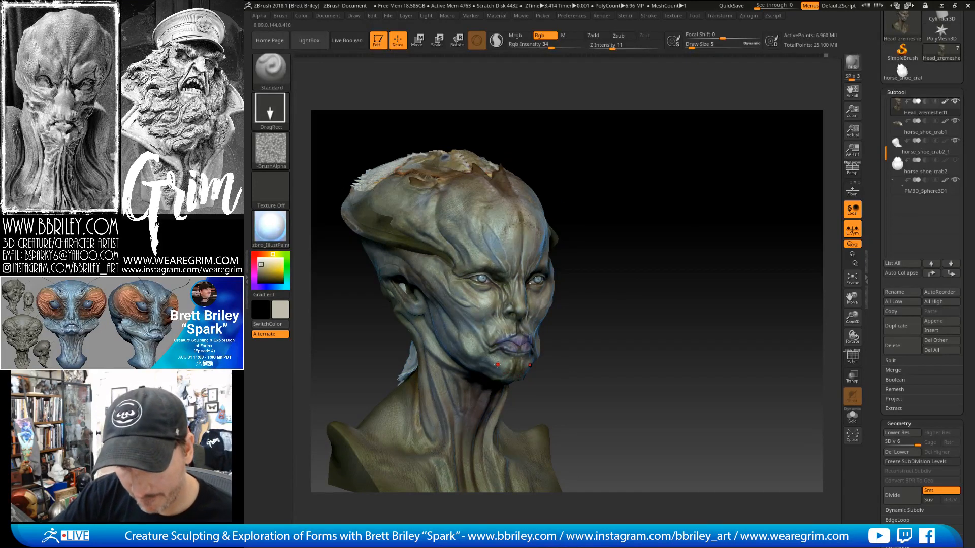
Stamp light beige texture over the side of the head, the jaw and the side of the neck.
right_drag(655, 219, 680, 213)
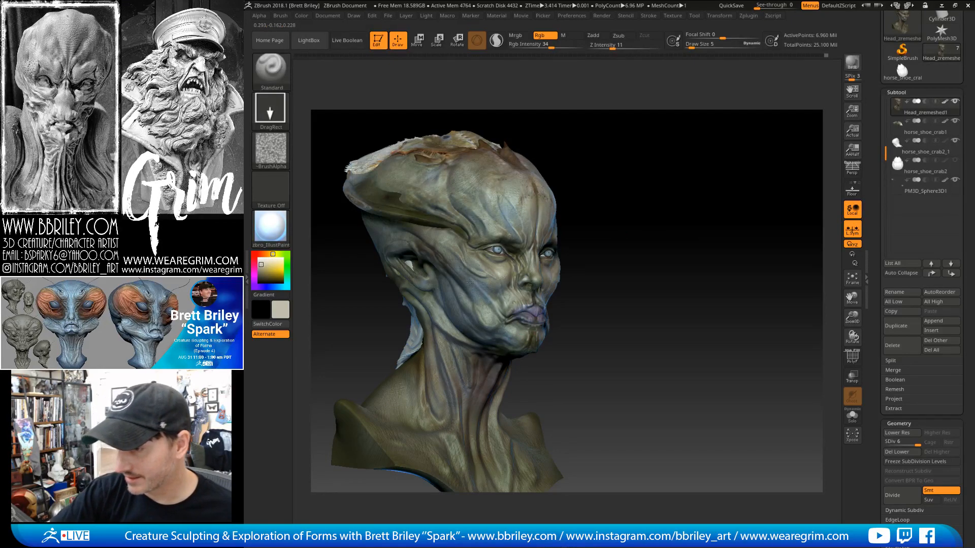
right_drag(457, 264, 445, 266)
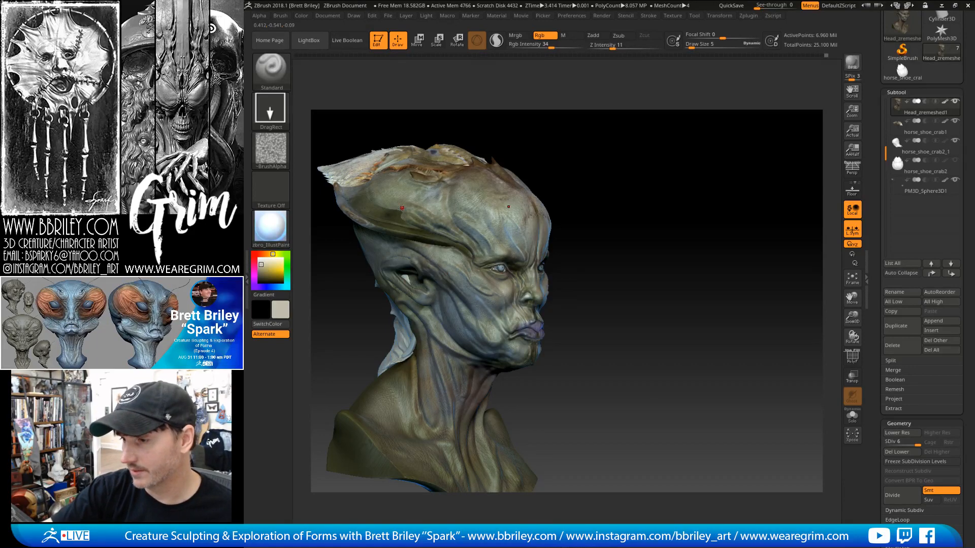
right_drag(401, 208, 437, 319)
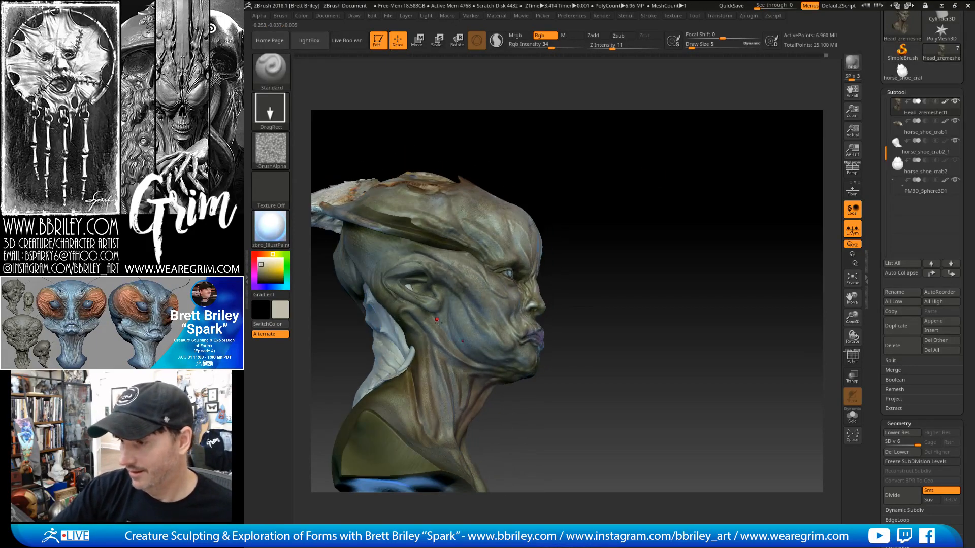
right_drag(468, 357, 453, 369)
mouse_move(523, 313)
right_down()
mouse_move(513, 320)
mouse_move(525, 311)
right_up()
drag(402, 388, 412, 389)
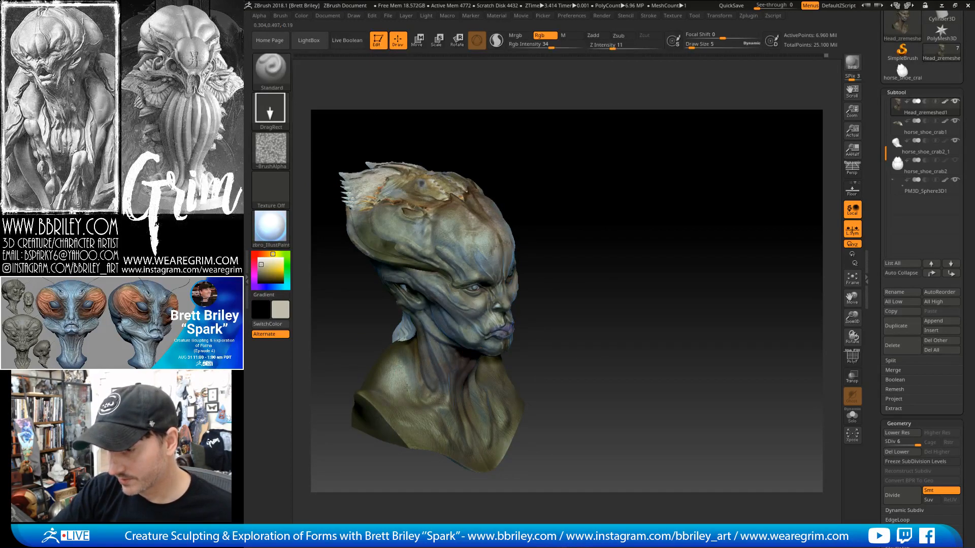
Stamp light beige texture across the front of the shoulders and the upper chest.
drag(401, 356, 409, 355)
alt+drag(609, 272, 601, 249)
right_drag(601, 248, 579, 252)
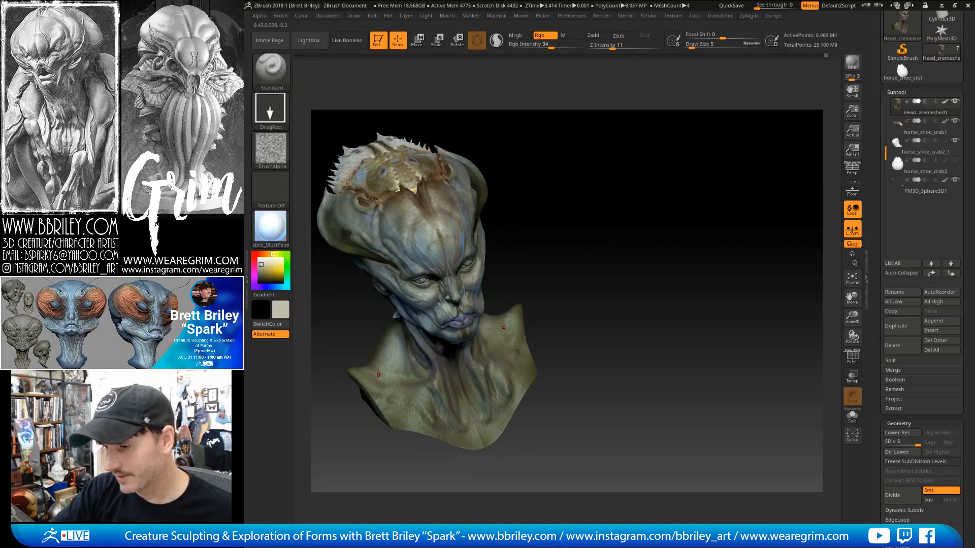
drag(392, 393, 403, 393)
drag(403, 391, 433, 391)
drag(443, 404, 416, 421)
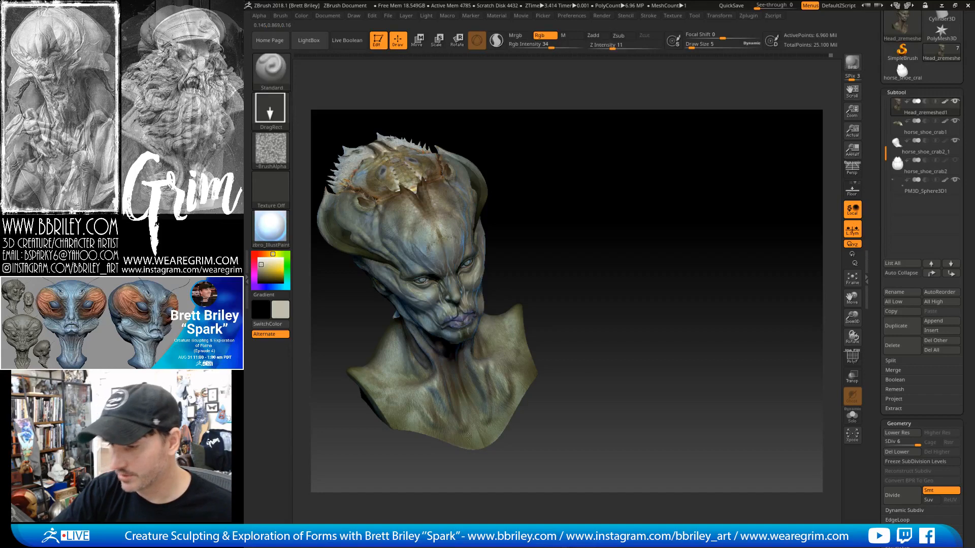
Add light beige texture stamps to the throat, lower jaw and back of the head.
right_drag(416, 421, 467, 433)
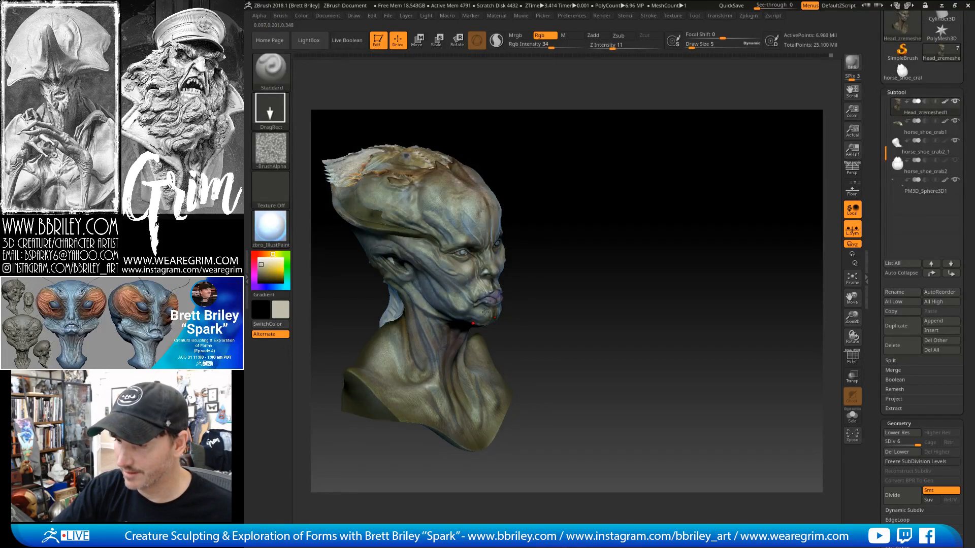
right_drag(485, 312, 447, 346)
right_drag(515, 257, 560, 242)
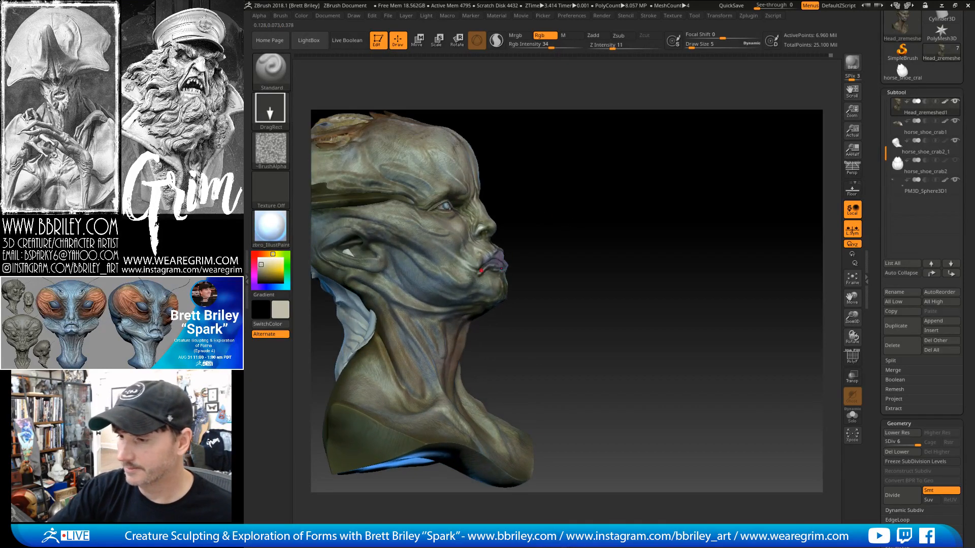
right_drag(517, 181, 399, 277)
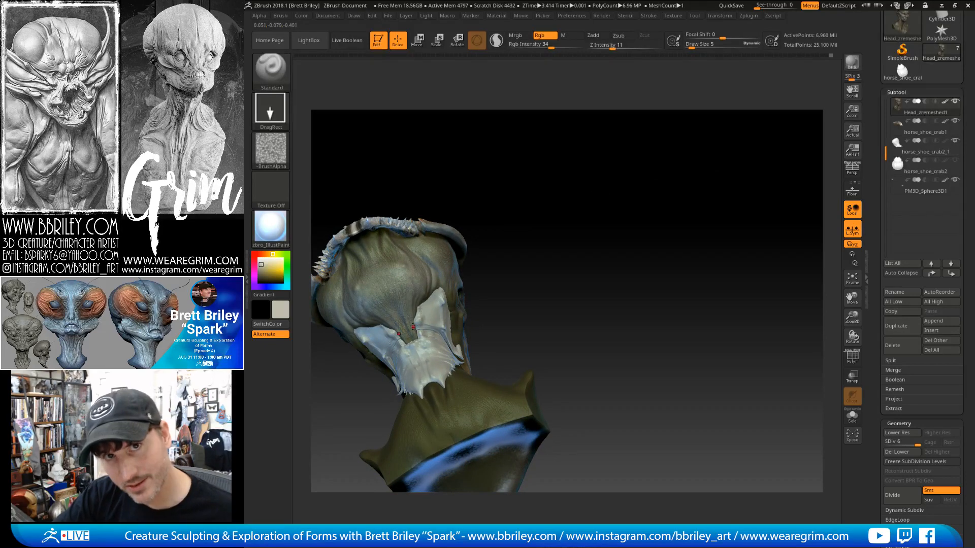
right_drag(454, 261, 446, 257)
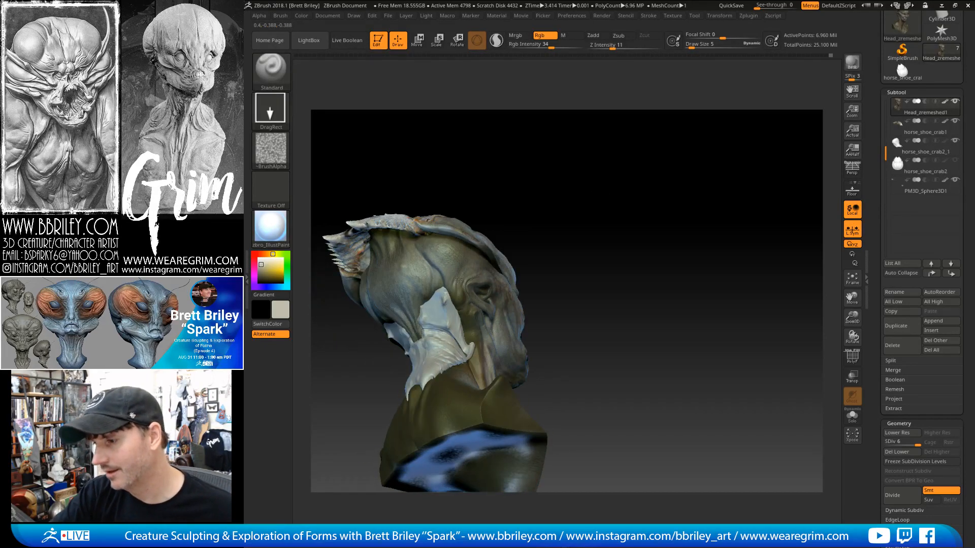
right_drag(490, 174, 451, 229)
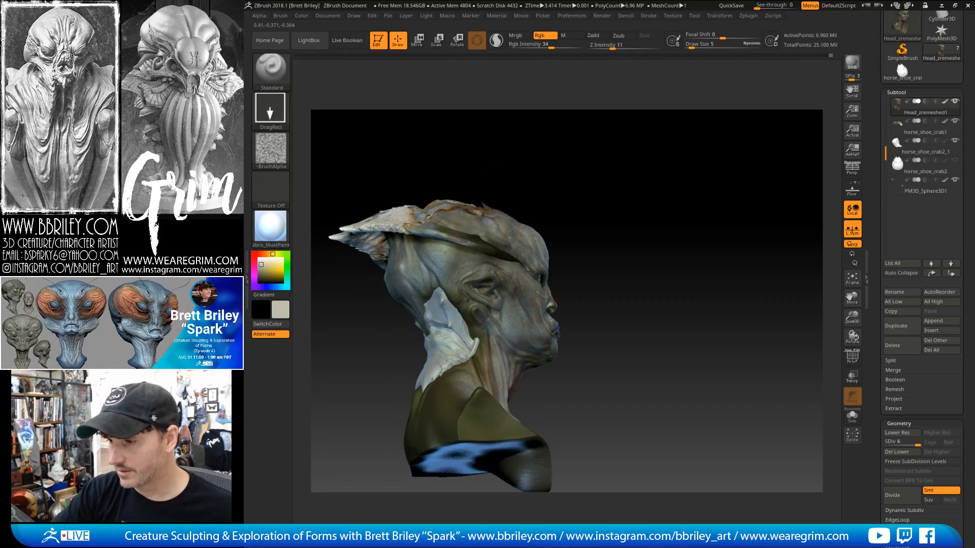
right_drag(459, 275, 495, 234)
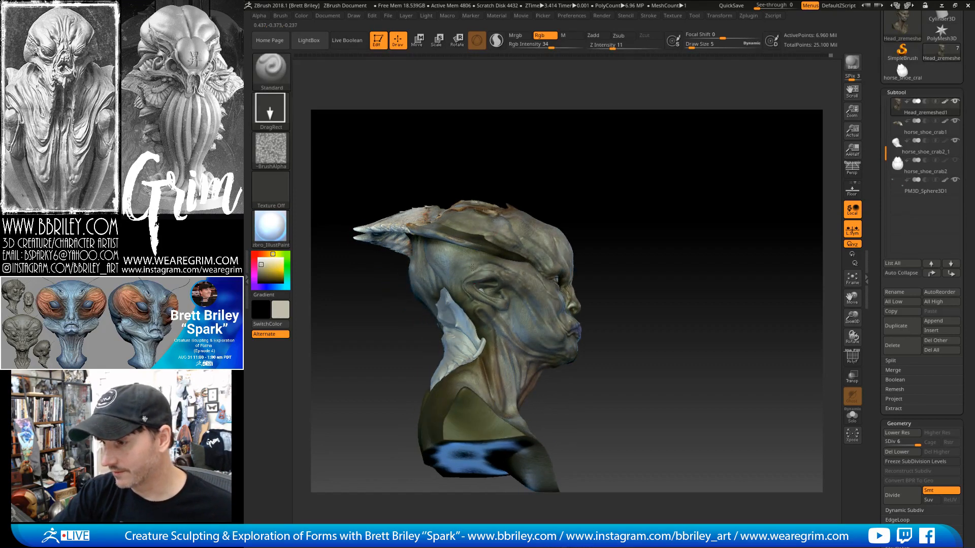
right_drag(533, 180, 482, 317)
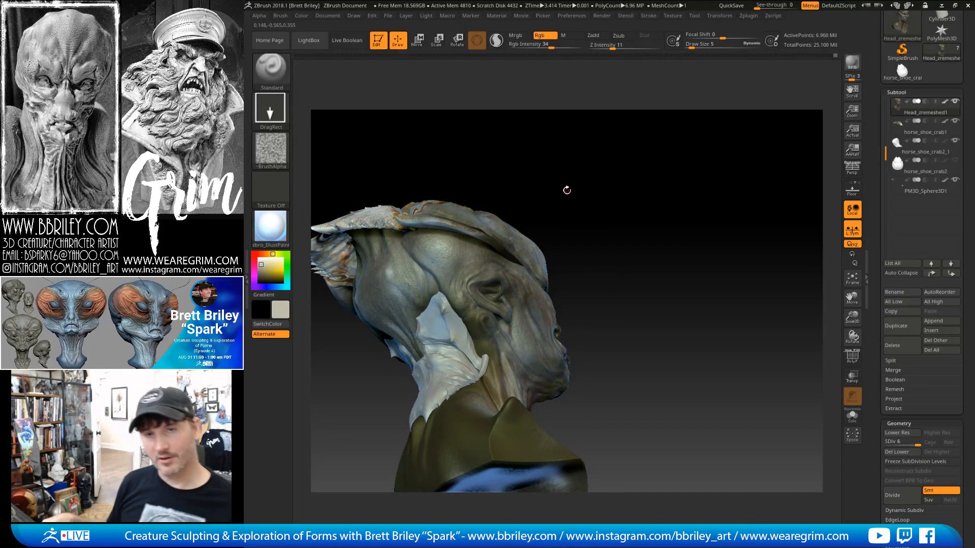
Stamp light beige texture on the upper back around the lower edge of the neck shell.
mouse_move(583, 202)
mouse_down()
mouse_move(592, 206)
mouse_move(570, 207)
mouse_up()
alt+drag(682, 240, 650, 229)
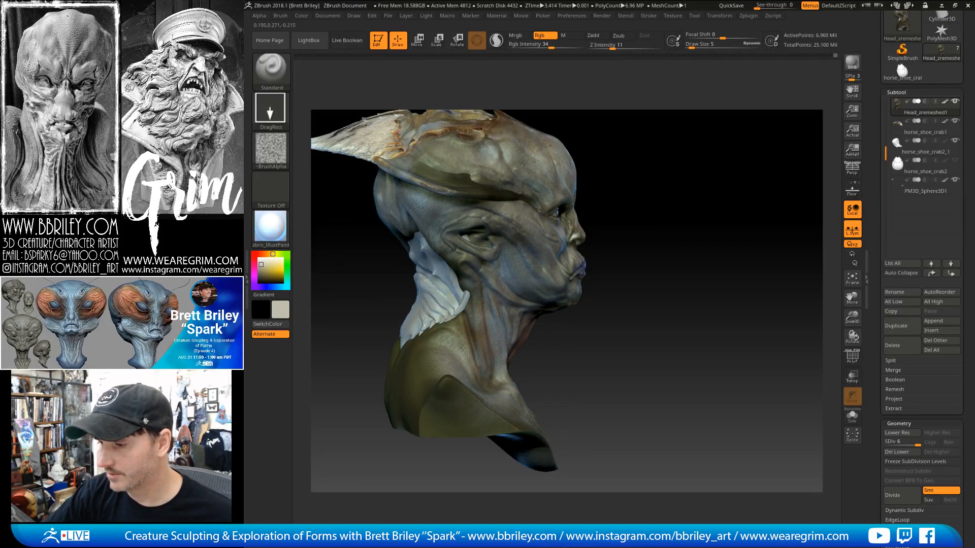
drag(582, 372, 532, 359)
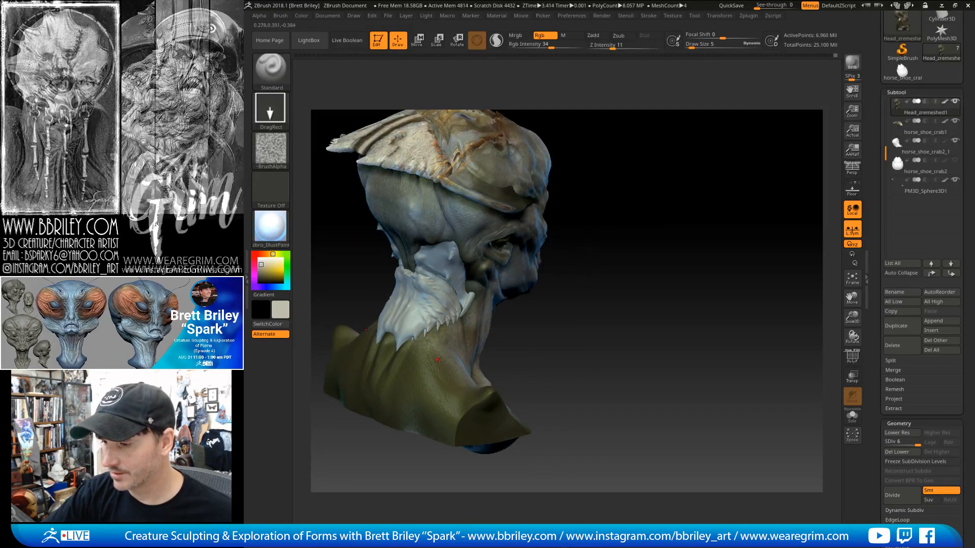
drag(558, 320, 602, 303)
mouse_move(447, 312)
mouse_down()
mouse_move(461, 332)
mouse_move(456, 313)
mouse_up()
drag(461, 310, 472, 324)
drag(442, 323, 450, 341)
drag(427, 298, 426, 315)
drag(422, 285, 428, 301)
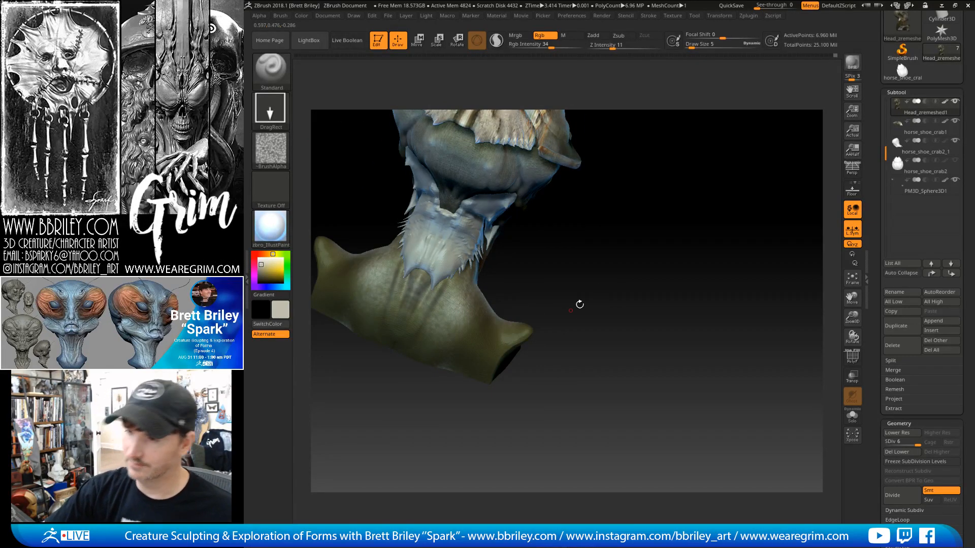
Extend the light beige texture stamps over the rest of the back and the rear of the shoulders.
drag(580, 305, 605, 274)
mouse_move(465, 322)
mouse_down()
mouse_move(470, 335)
mouse_move(461, 344)
mouse_move(432, 343)
mouse_up()
mouse_move(417, 323)
mouse_down()
mouse_move(424, 349)
mouse_move(431, 331)
mouse_up()
drag(424, 302, 433, 308)
drag(568, 308, 529, 305)
drag(587, 312, 531, 322)
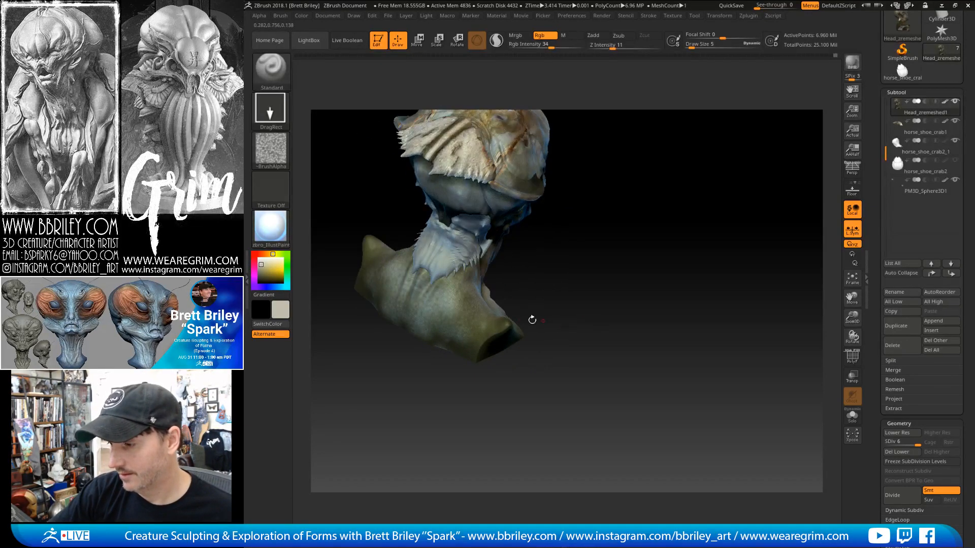
drag(610, 305, 490, 321)
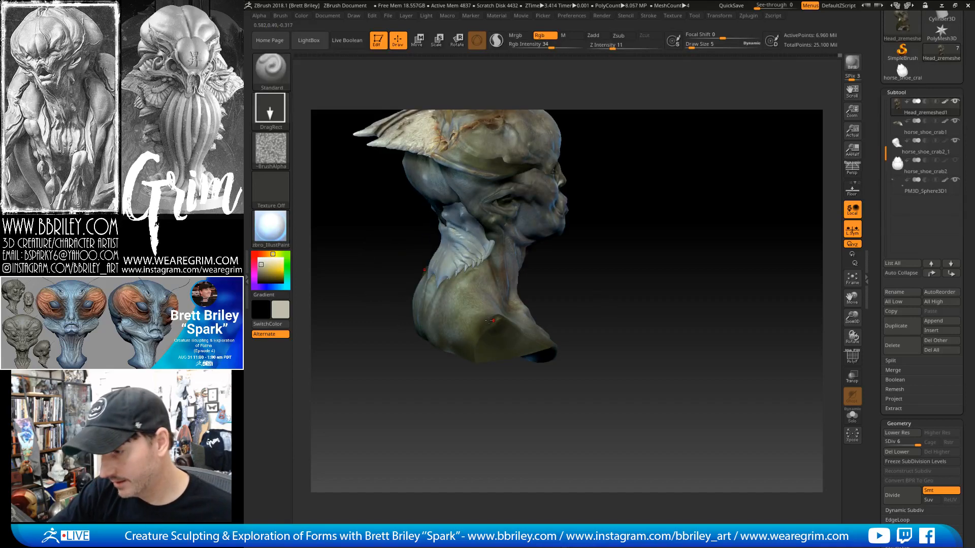
drag(626, 288, 500, 318)
Sample a dark reddish brown from the shell at the back of the neck.
drag(681, 202, 666, 172)
alt+drag(694, 157, 679, 232)
drag(673, 204, 625, 213)
key(c)
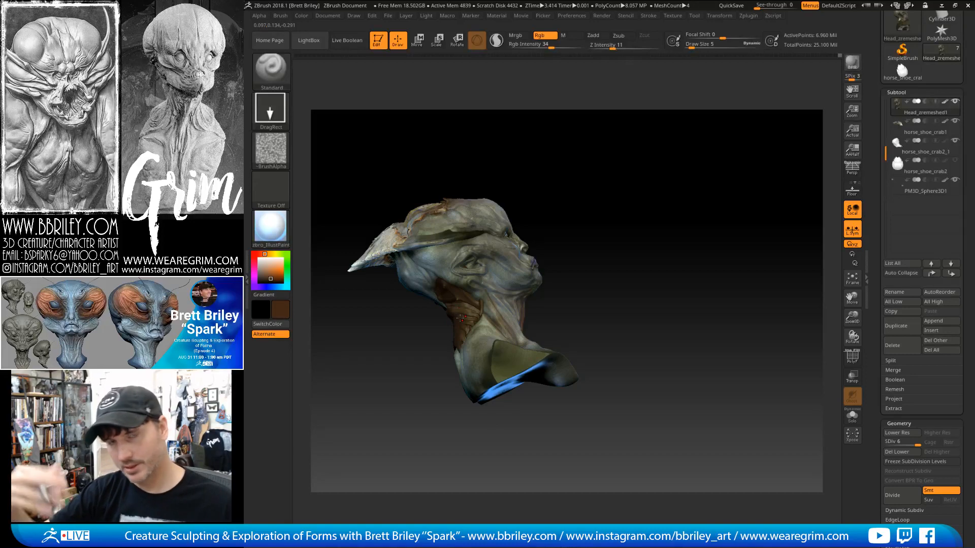
mouse_move(646, 218)
mouse_down()
mouse_move(657, 195)
mouse_move(702, 216)
mouse_move(628, 213)
mouse_move(636, 203)
mouse_up()
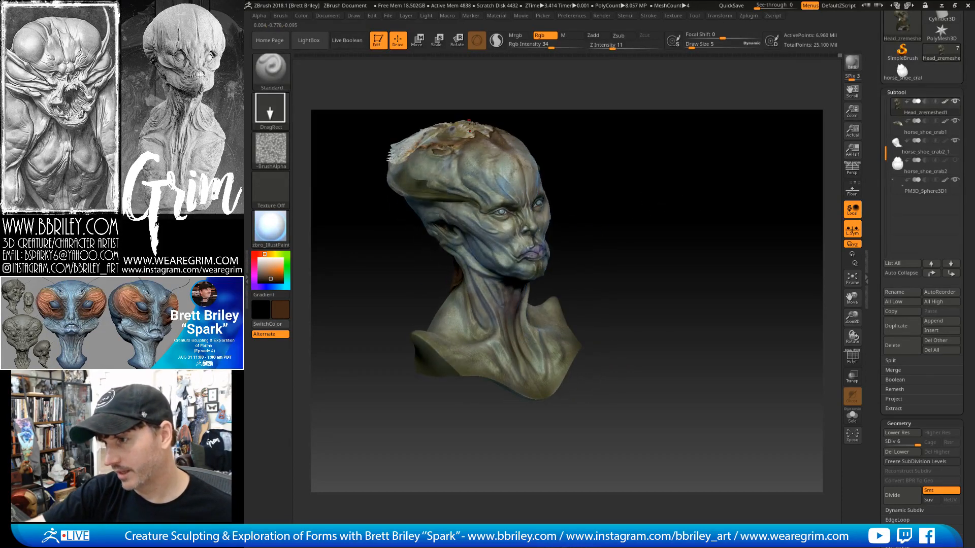
Stamp brown texture onto the pointed shoulder tips at Rgb Intensity 44.
drag(553, 161, 626, 276)
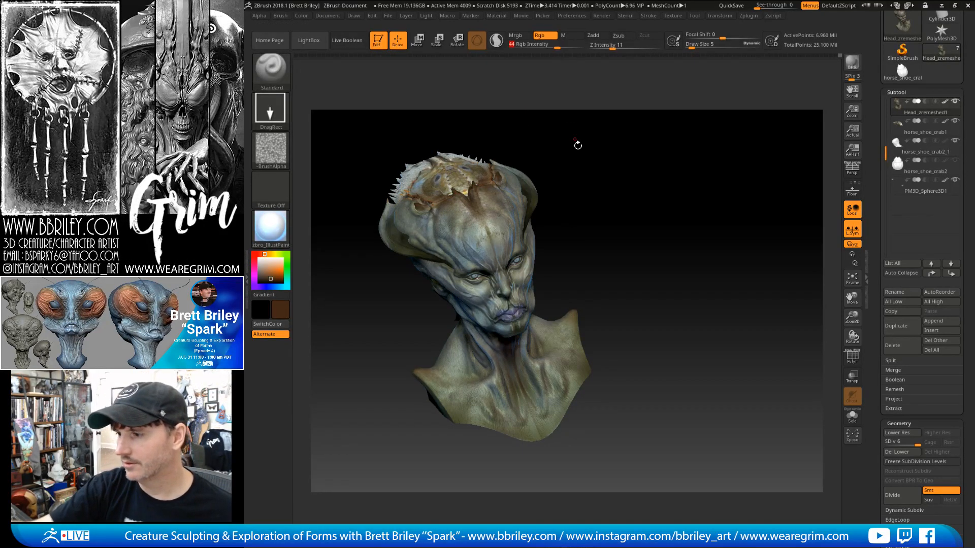
drag(577, 146, 577, 319)
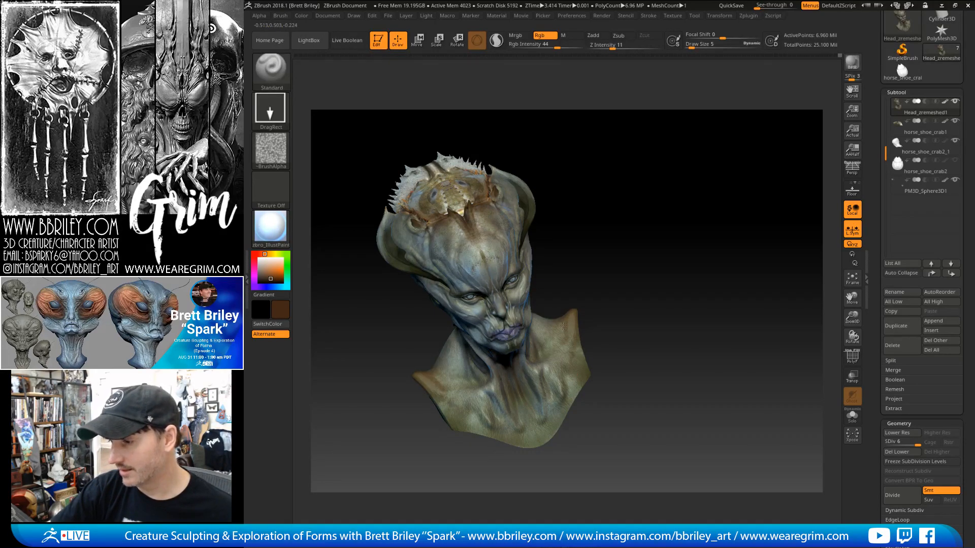
mouse_move(576, 278)
mouse_down()
mouse_move(581, 256)
mouse_move(593, 265)
mouse_move(585, 237)
mouse_up()
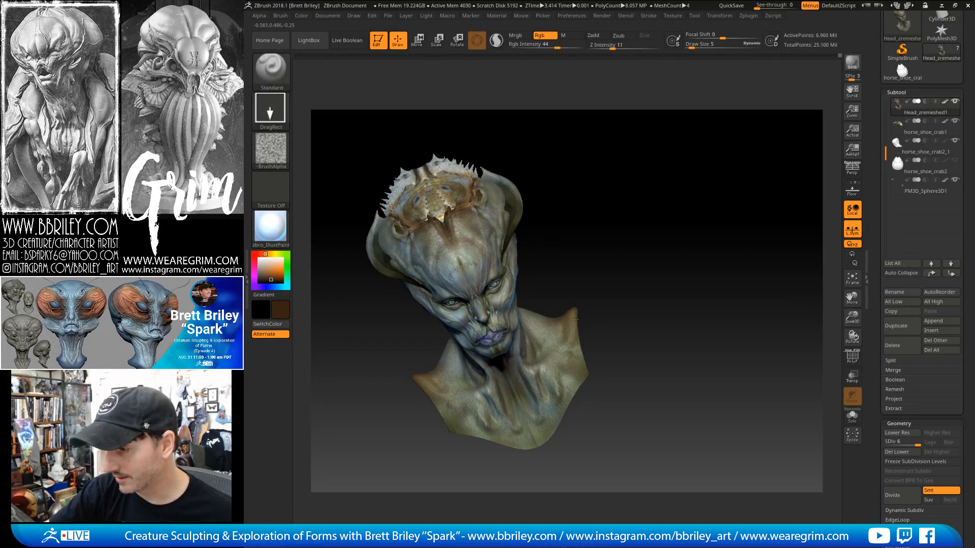
drag(574, 319, 583, 302)
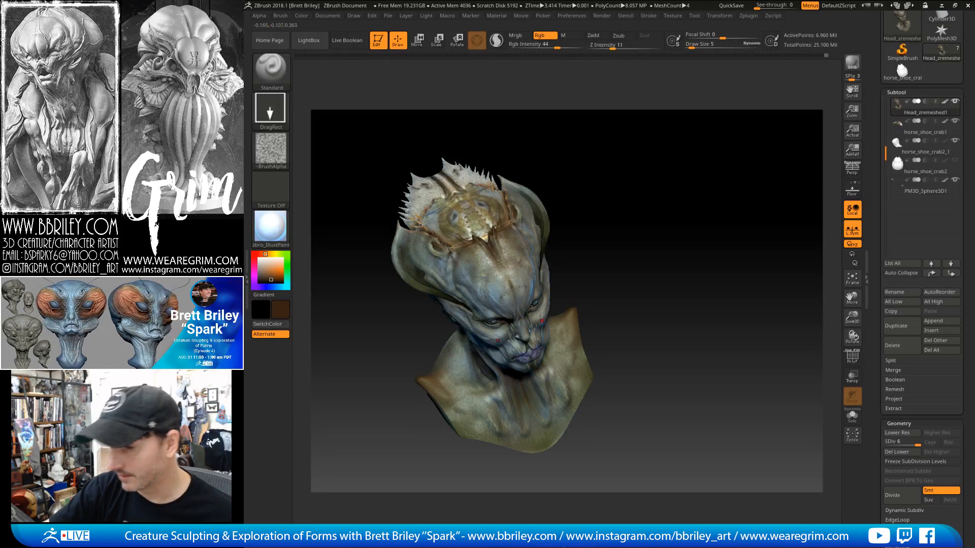
Pick a near-black paint colour and switch to the Move brush.
click(261, 280)
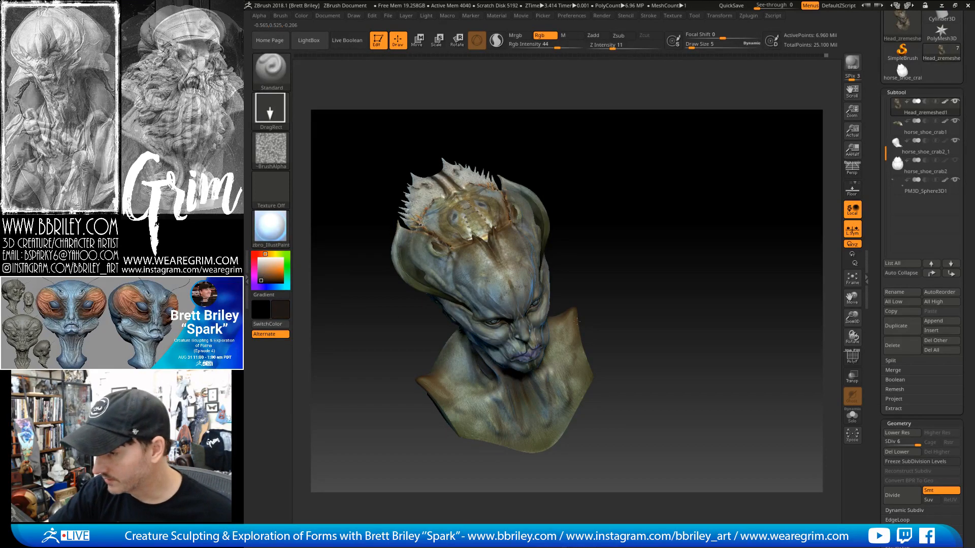
mouse_move(577, 321)
mouse_down()
mouse_move(576, 300)
mouse_move(580, 309)
mouse_move(600, 255)
mouse_move(611, 253)
mouse_up()
key(b)
key(m)
key(v)
key(s)
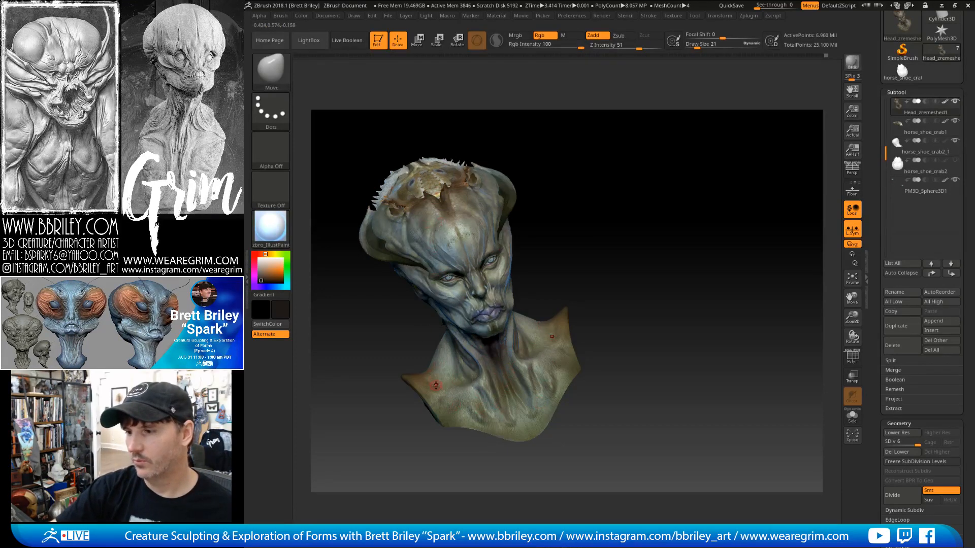
drag(579, 241, 550, 269)
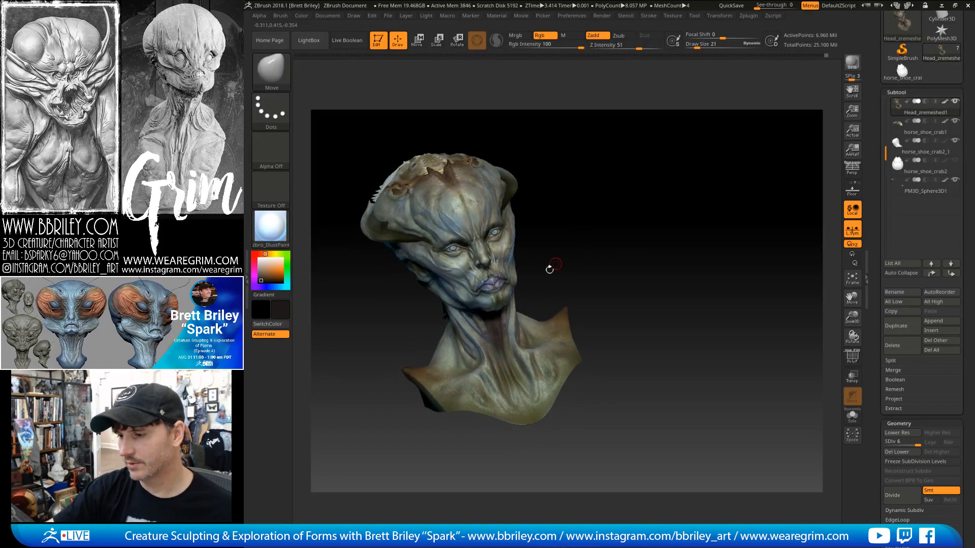
Sample a brown from the bust and tint the neck and upper chest with the Standard brush and spray alpha.
key(c)
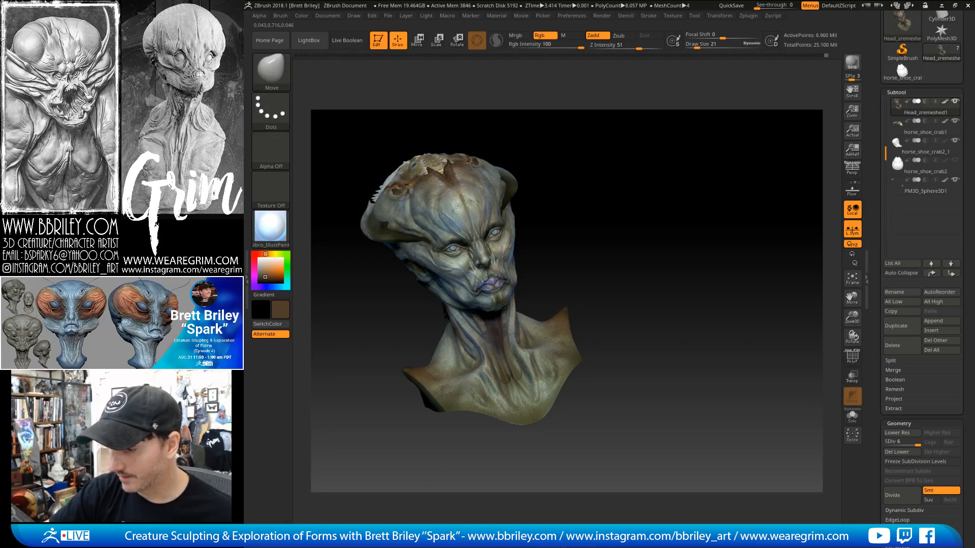
key(1)
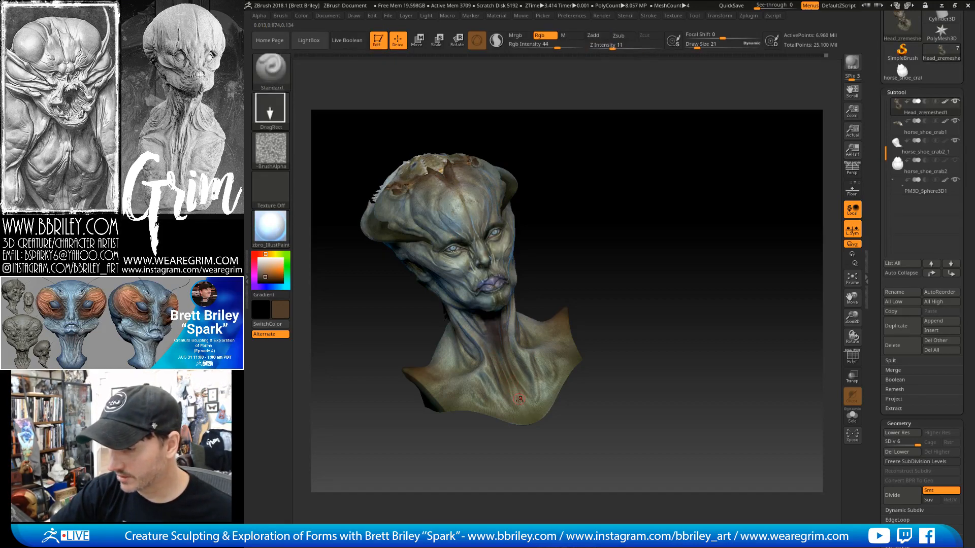
right_drag(512, 385, 480, 311)
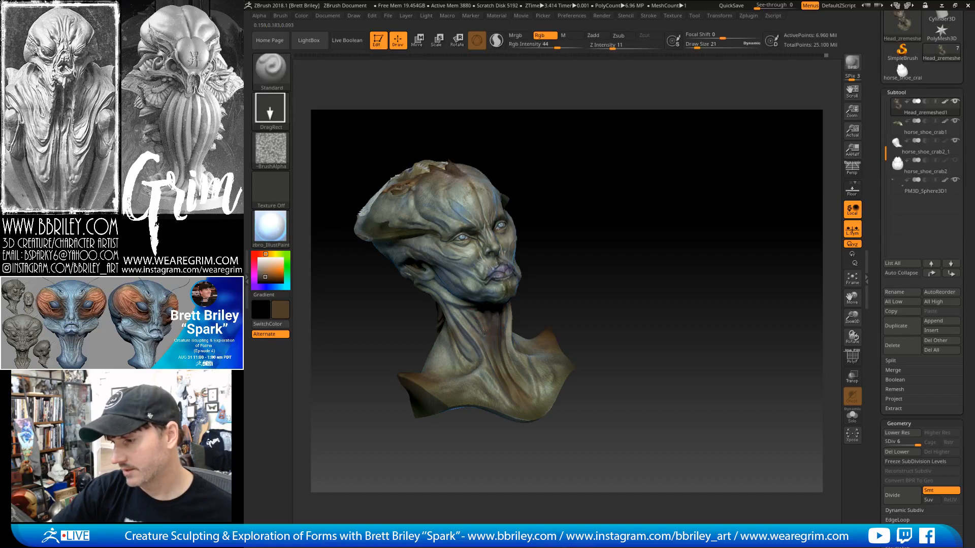
right_drag(563, 291, 491, 361)
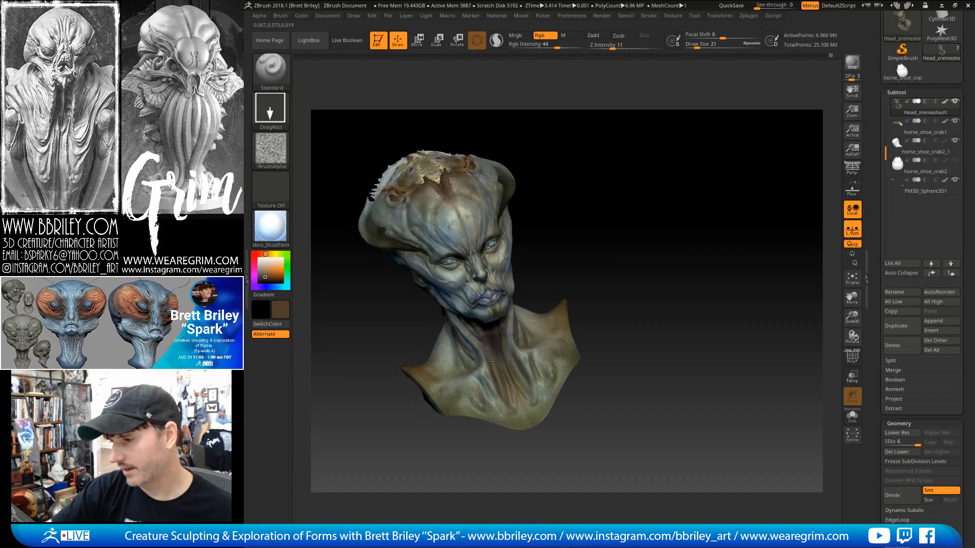
right_drag(515, 410, 517, 364)
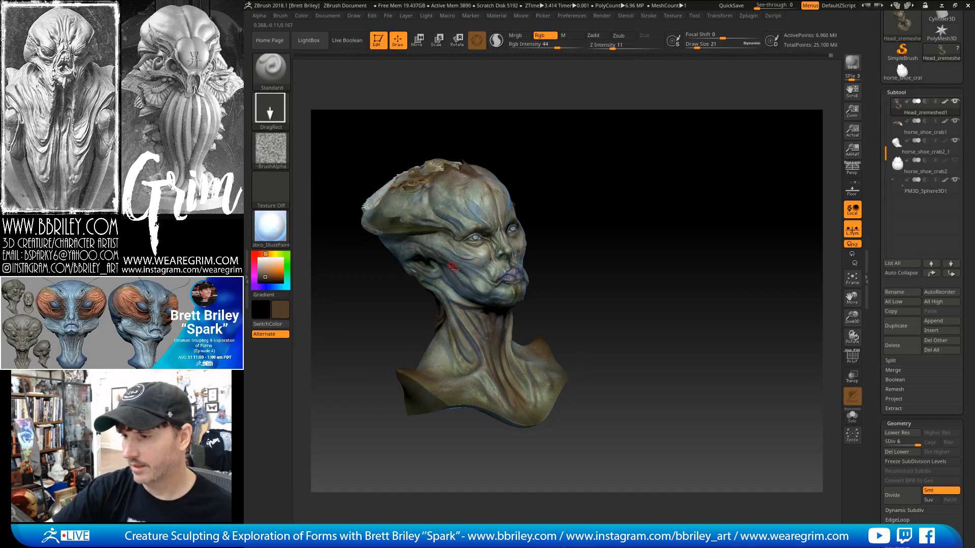
right_drag(502, 228, 455, 316)
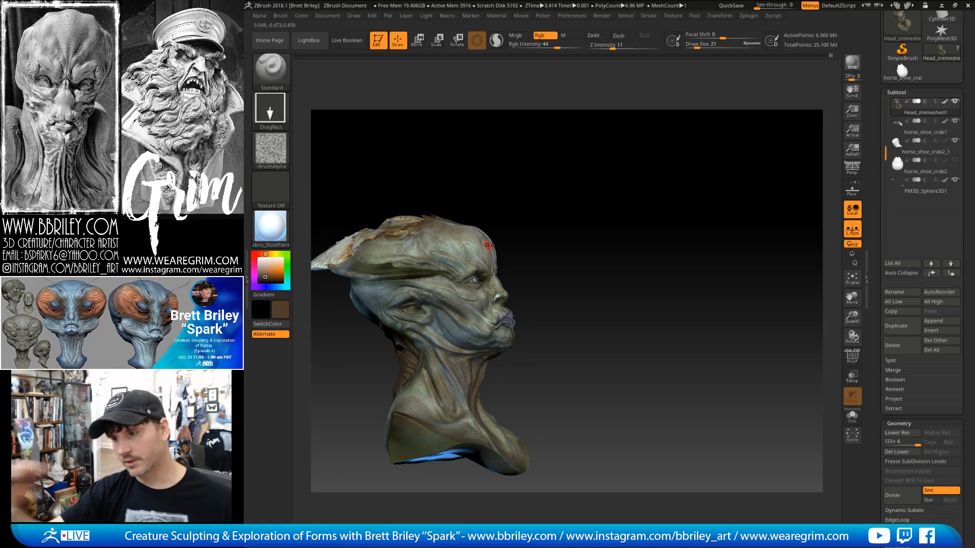
right_drag(488, 245, 533, 350)
mouse_move(584, 292)
mouse_down()
mouse_move(570, 284)
mouse_move(589, 292)
mouse_move(577, 282)
mouse_move(577, 224)
mouse_move(624, 242)
mouse_move(651, 231)
mouse_move(648, 220)
mouse_move(655, 235)
mouse_move(661, 229)
mouse_move(660, 254)
mouse_up()
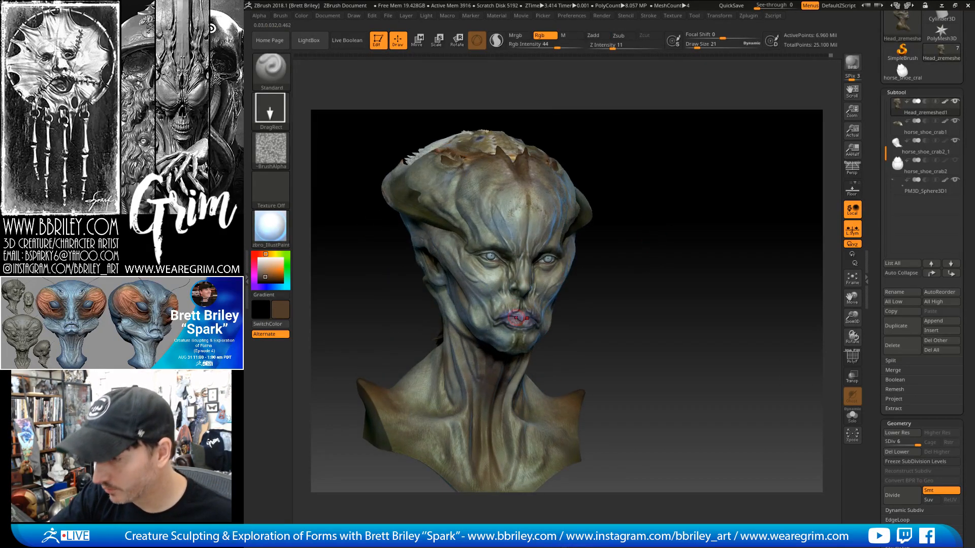
Sample the purple of the lips and tint the inner eye corners and brow at draw size 13.
key(c)
mouse_move(610, 224)
mouse_down()
mouse_move(664, 200)
mouse_move(661, 231)
mouse_move(603, 242)
mouse_up()
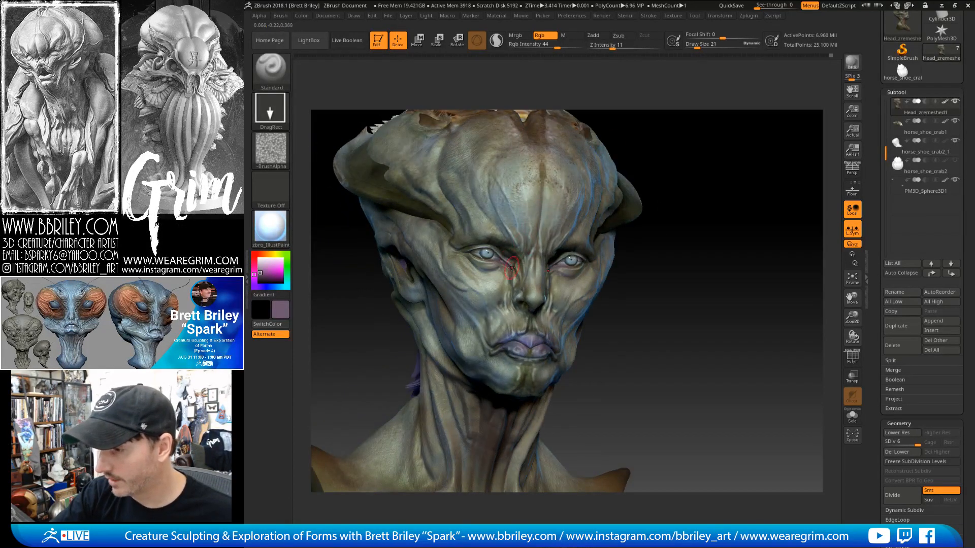
drag(641, 133, 657, 126)
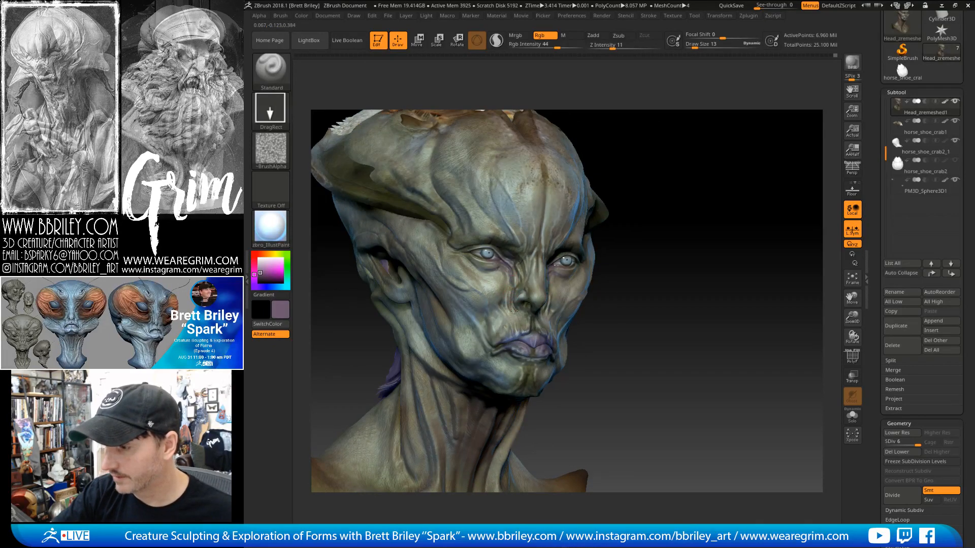
drag(681, 202, 638, 199)
drag(751, 136, 792, 138)
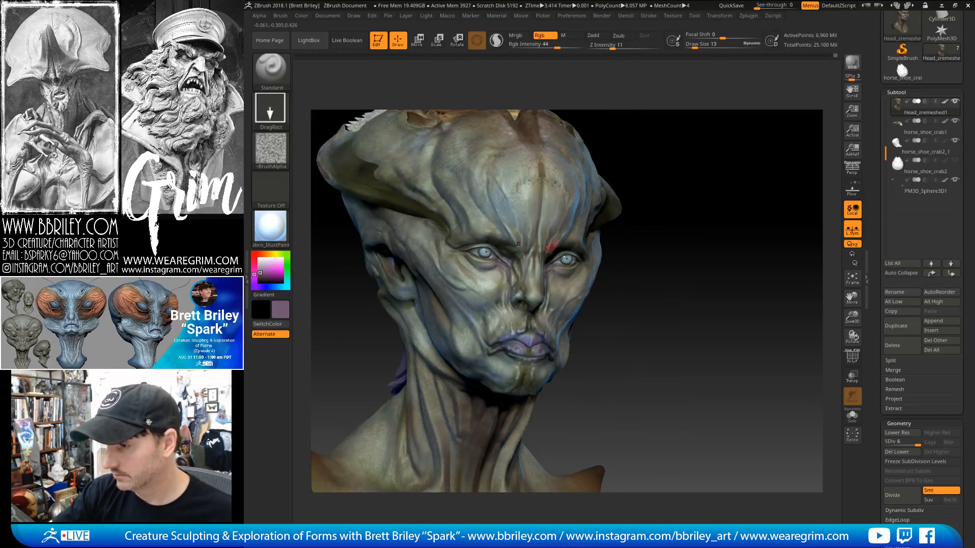
drag(690, 164, 695, 153)
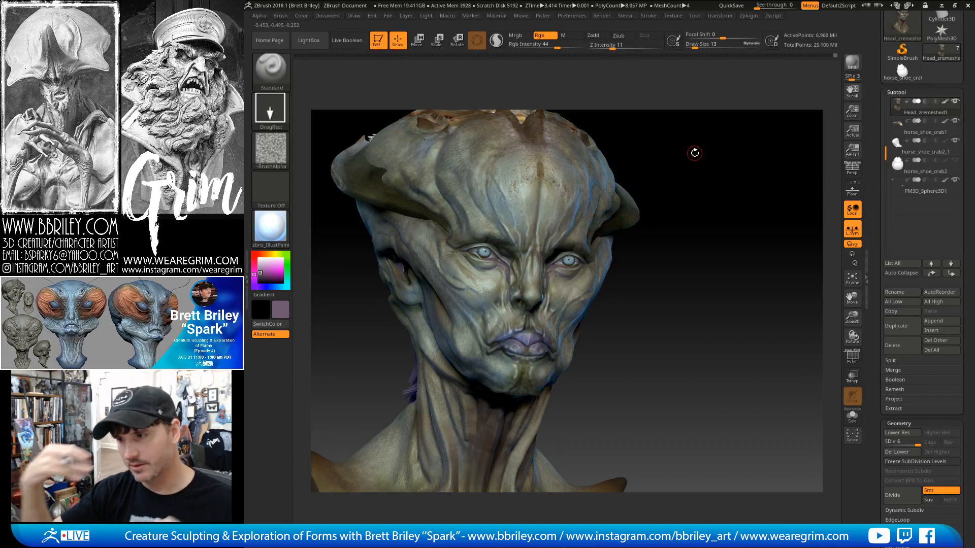
Tint the cheeks below the eyes with the sampled purple.
drag(695, 153, 645, 162)
drag(684, 329, 662, 332)
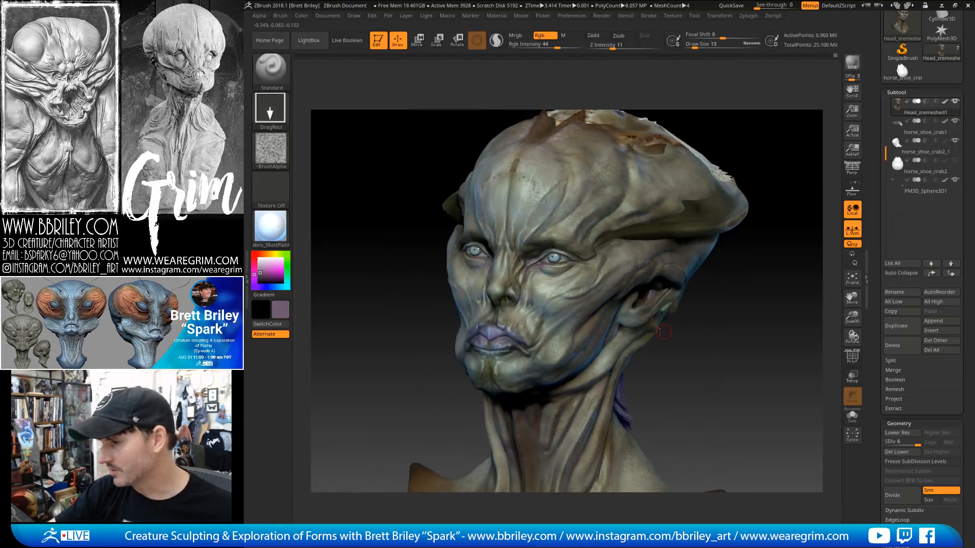
drag(720, 311, 677, 291)
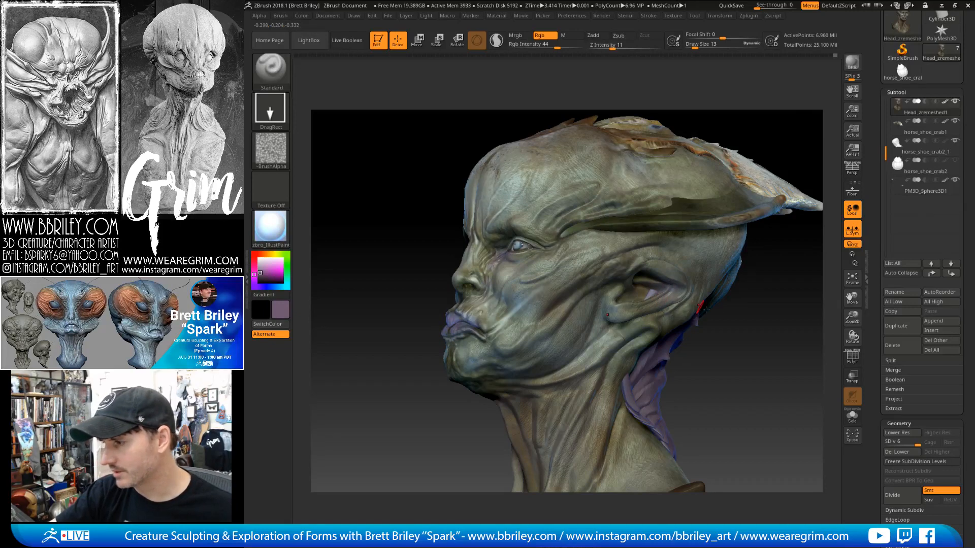
drag(705, 309, 649, 333)
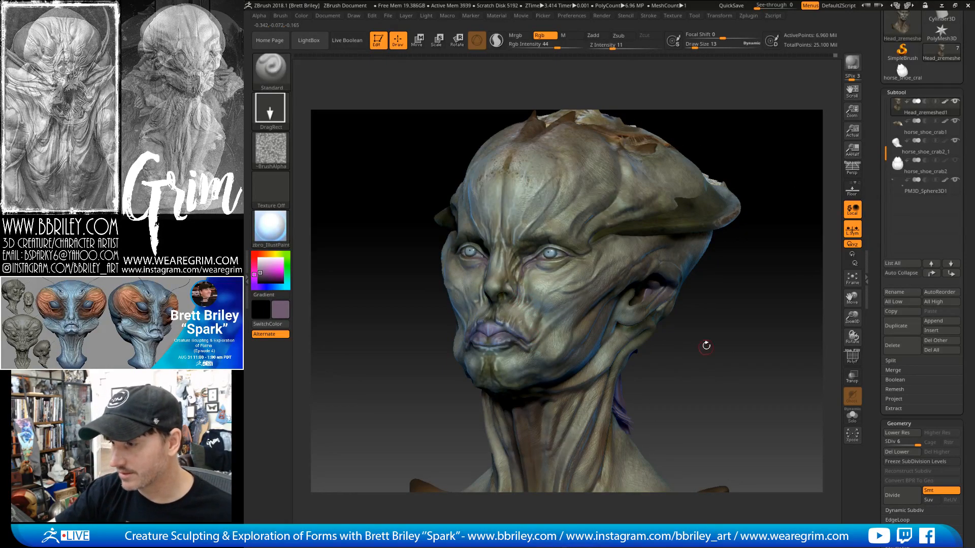
drag(705, 343, 696, 305)
drag(723, 111, 527, 304)
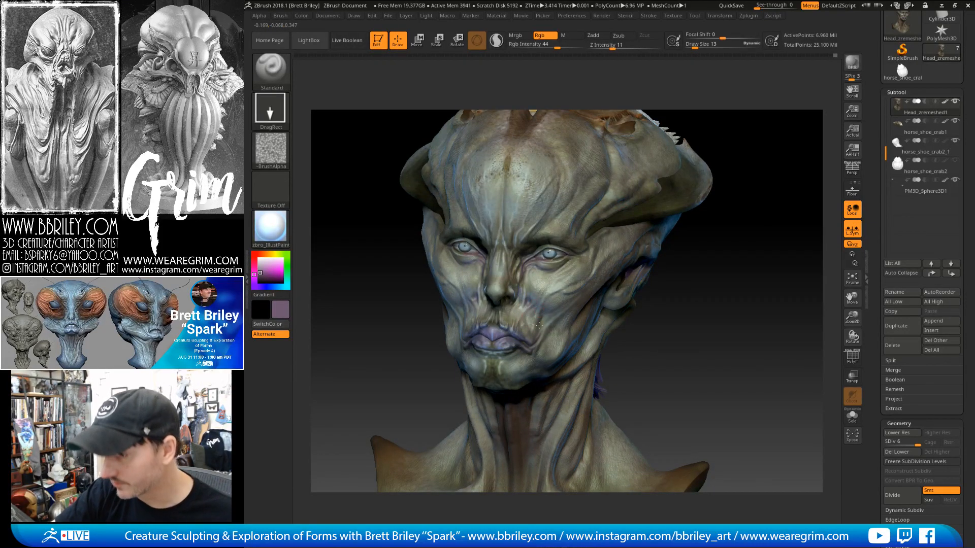
drag(649, 364, 555, 297)
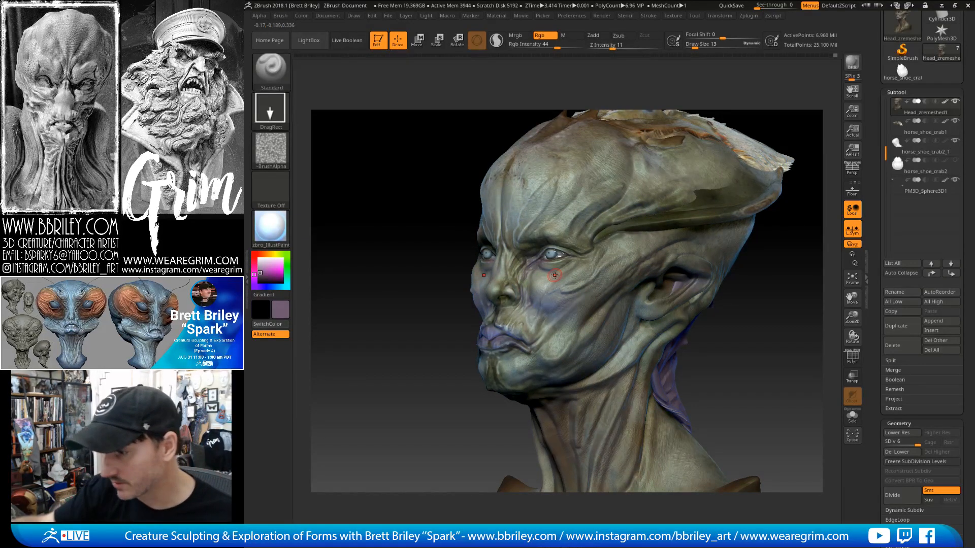
drag(729, 320, 514, 363)
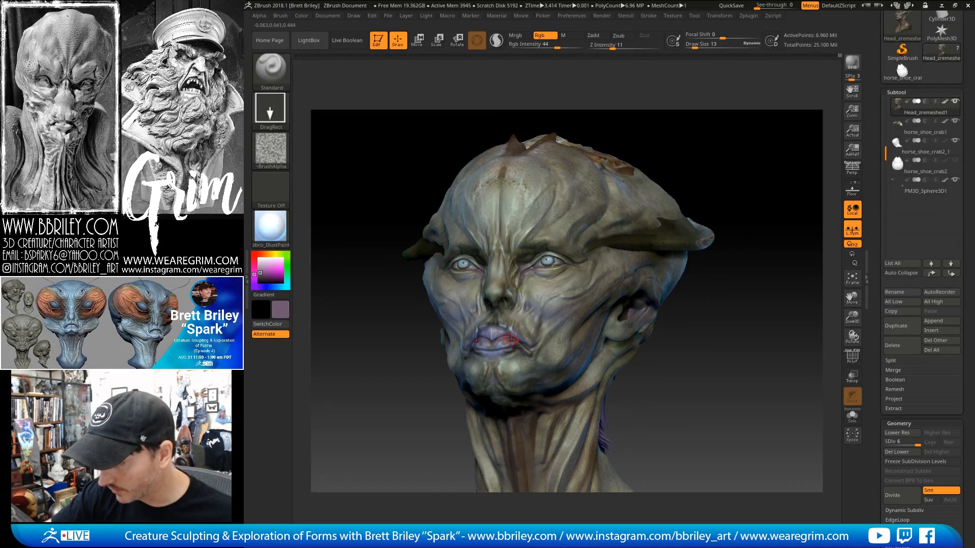
Sample a muted blue-purple from the face and tint the chin, underside of the jaw and throat.
key(c)
right_drag(603, 385, 509, 356)
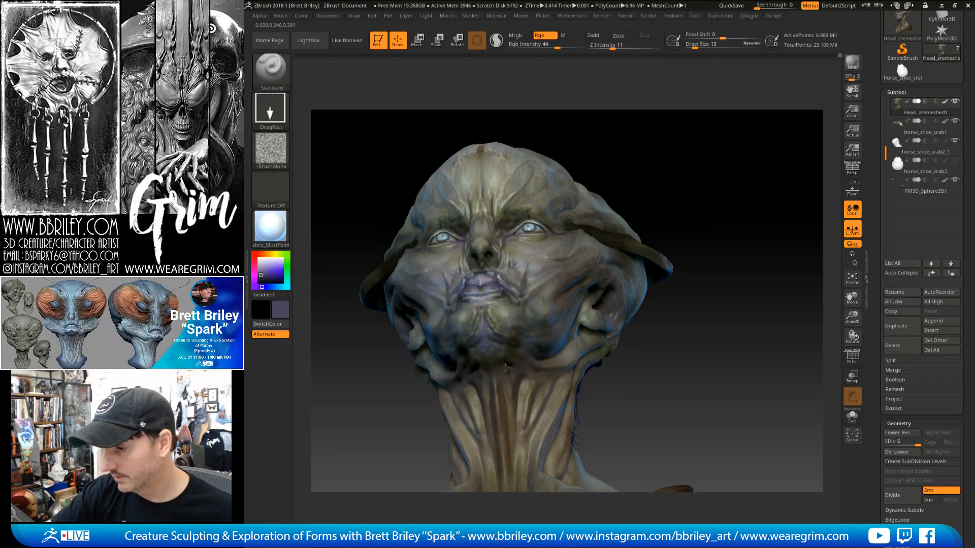
right_drag(516, 425, 599, 298)
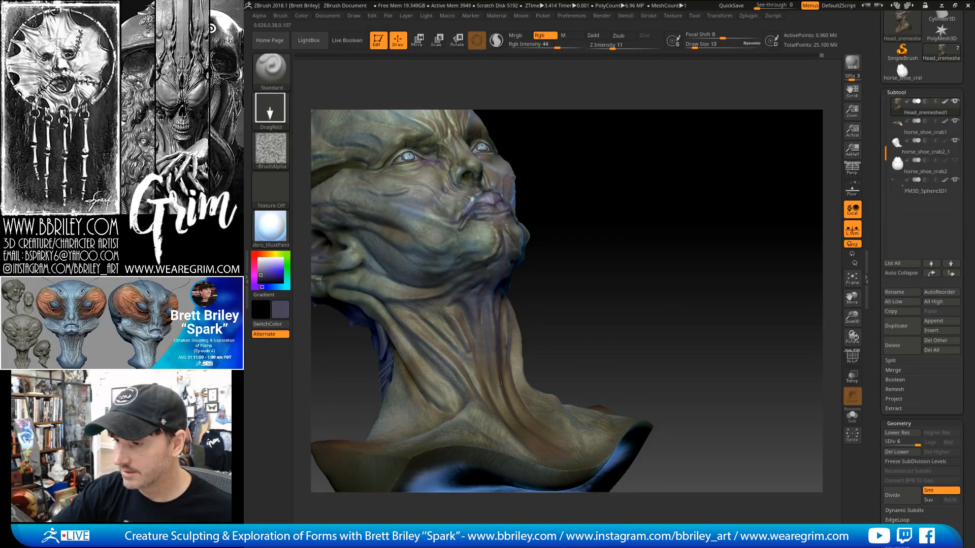
right_drag(501, 387, 482, 325)
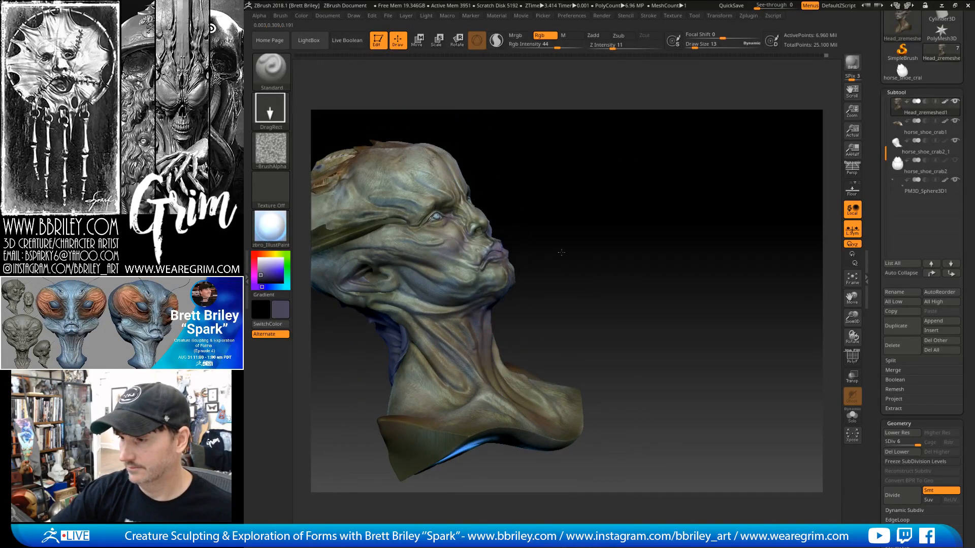
right_drag(561, 252, 479, 325)
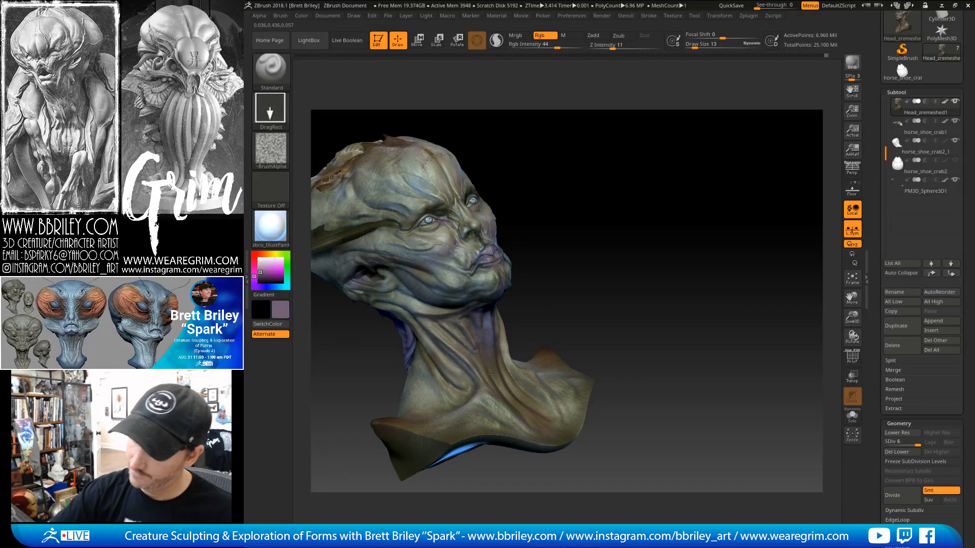
right_drag(492, 374, 593, 283)
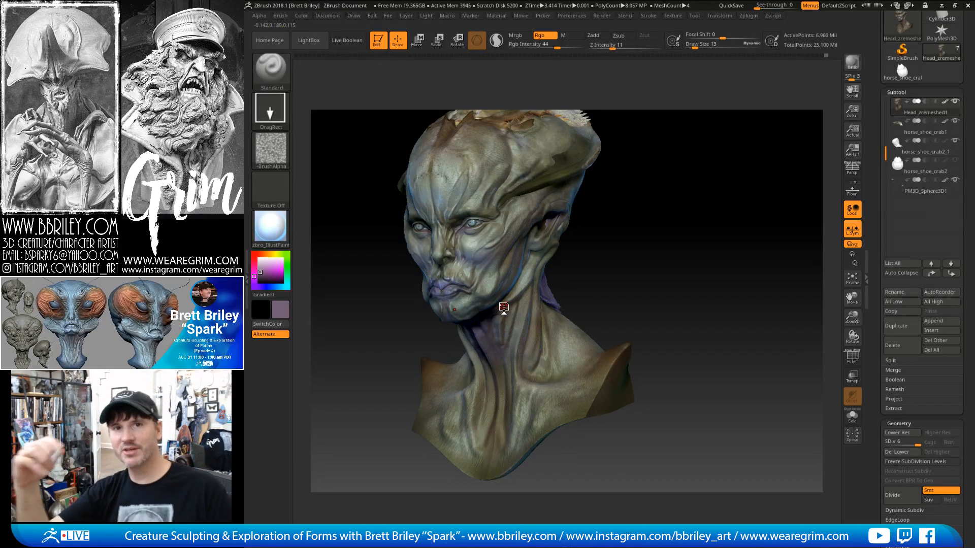
Select the horse_shoe_crab1 subtool, sample a brown from the model and paint the crab's front edge to blend into the forehead.
drag(504, 306, 657, 250)
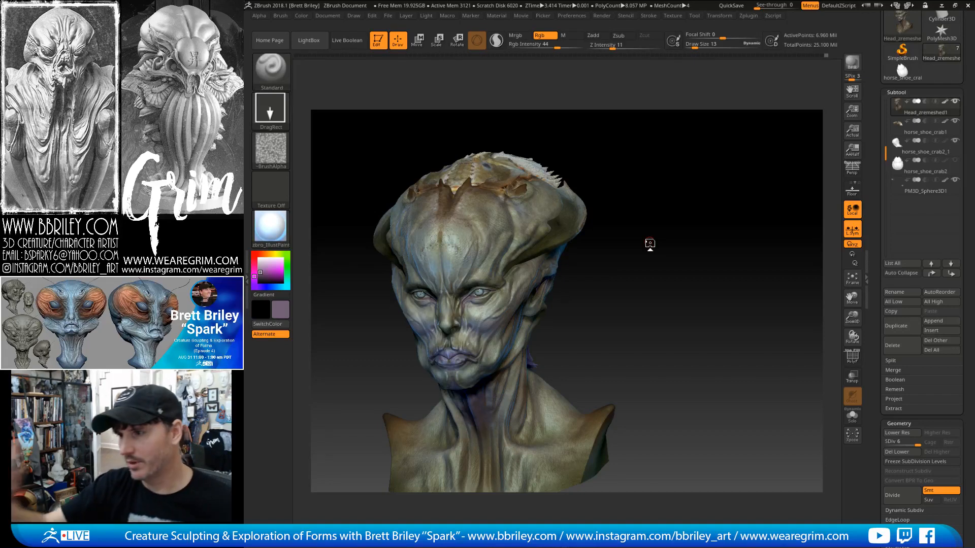
mouse_move(648, 243)
mouse_down()
mouse_move(699, 196)
mouse_move(711, 247)
mouse_move(655, 206)
mouse_move(522, 332)
mouse_up()
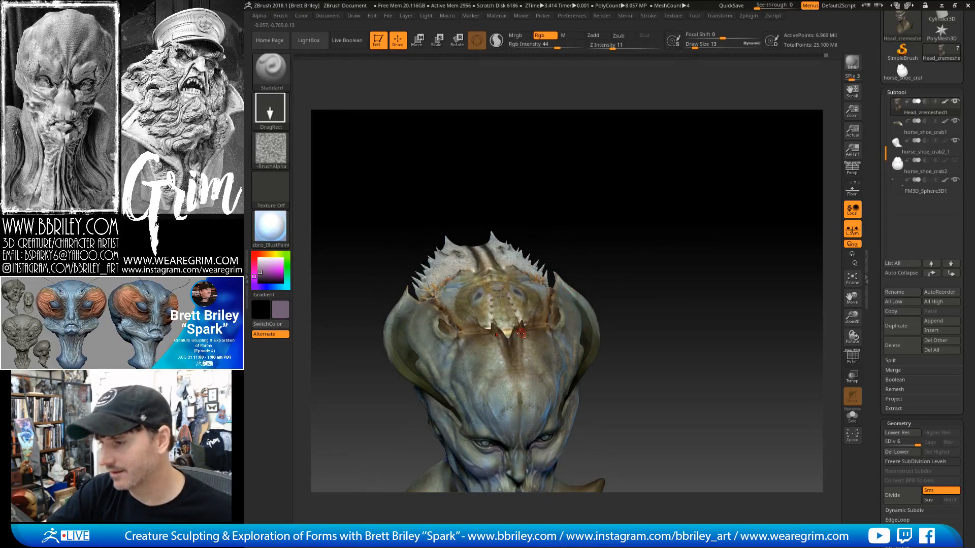
alt+click(512, 325)
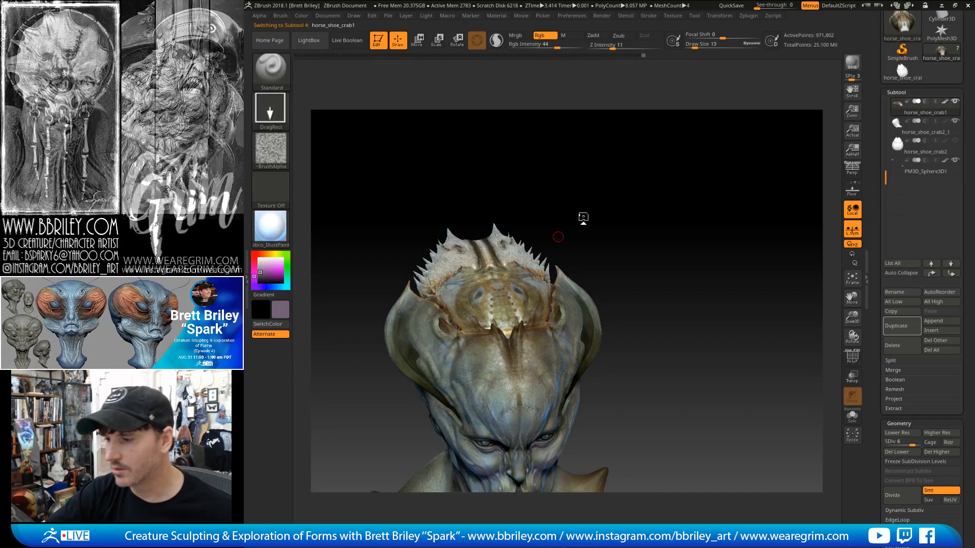
drag(583, 217, 589, 231)
key(c)
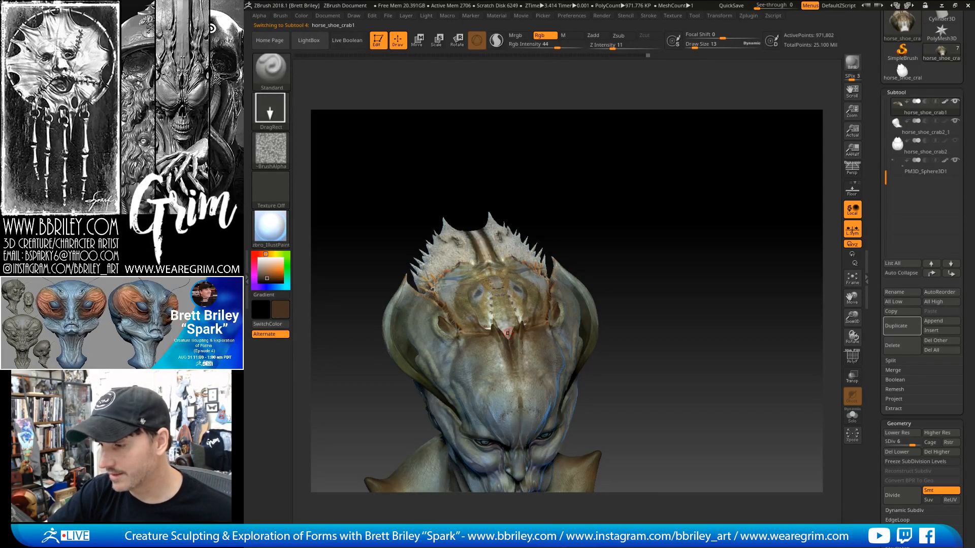
right_drag(503, 319, 519, 332)
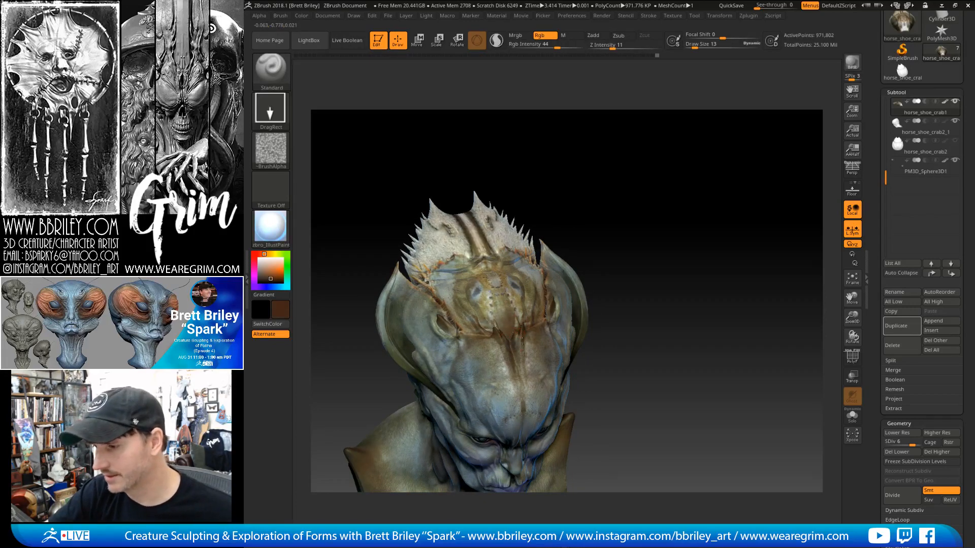
right_drag(519, 324, 524, 316)
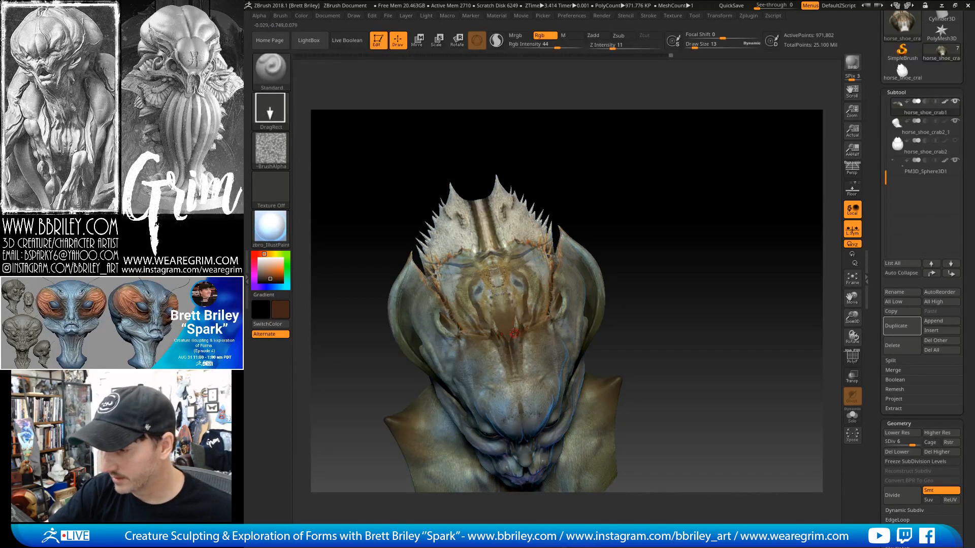
Set the Rgb Intensity to 49, choose Alpha 32 and speckle brown over the crab's spiked shell.
click(560, 46)
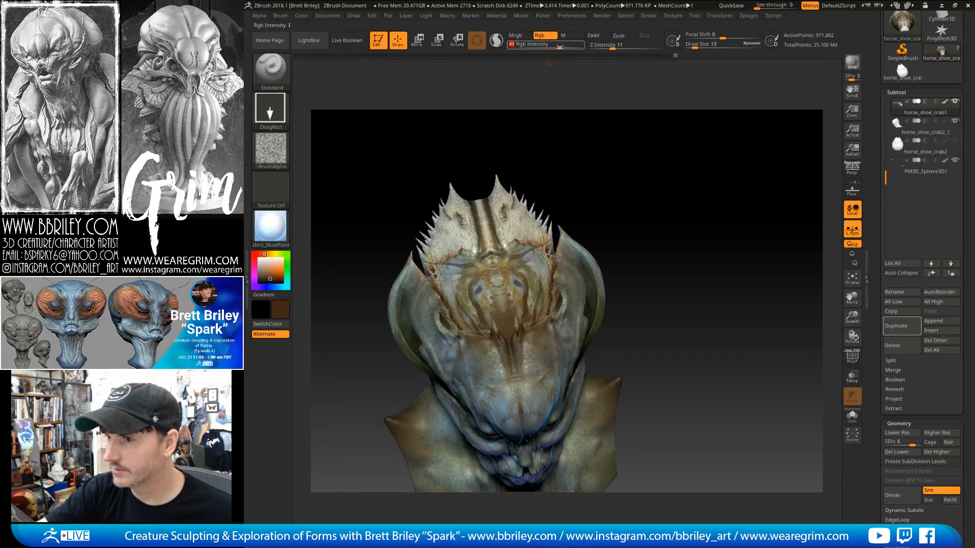
click(271, 149)
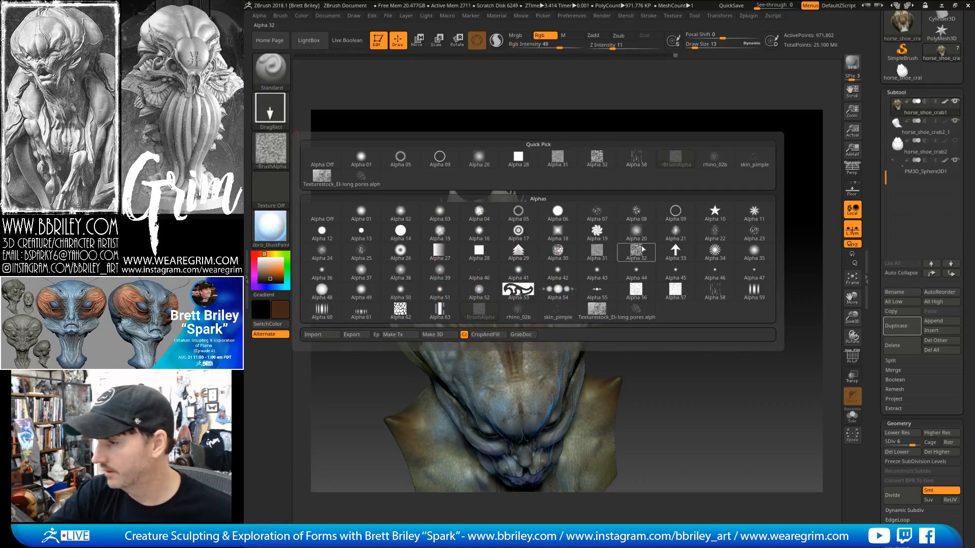
click(516, 285)
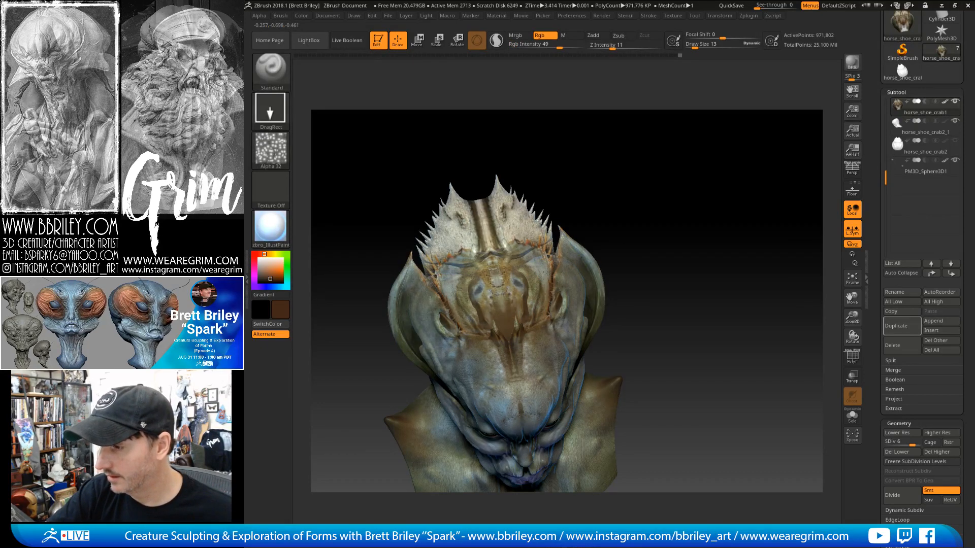
mouse_move(512, 221)
mouse_down()
mouse_move(520, 233)
mouse_move(499, 181)
mouse_move(503, 192)
mouse_up()
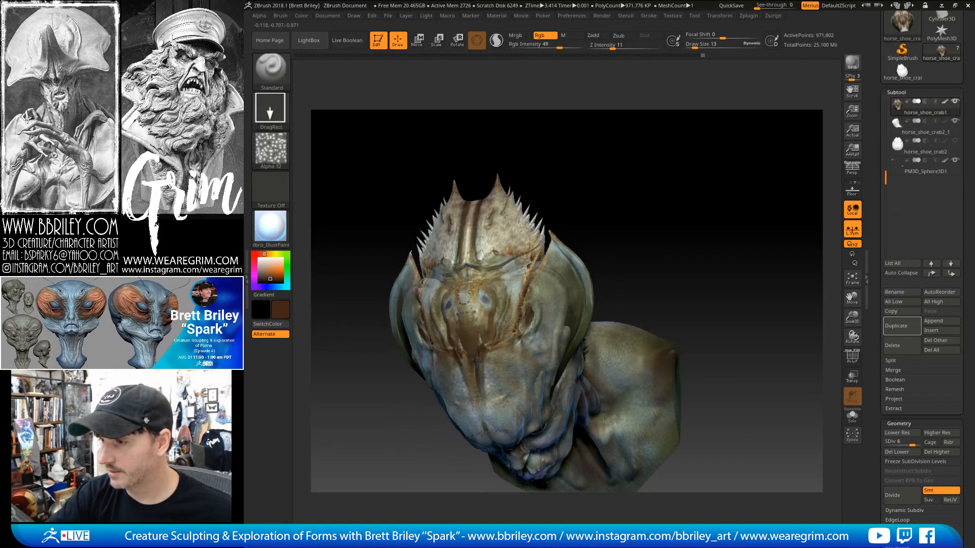
Speckle more brown along the front edge of the crab's spiked shell and sample a grey-brown from the model.
drag(526, 223, 541, 237)
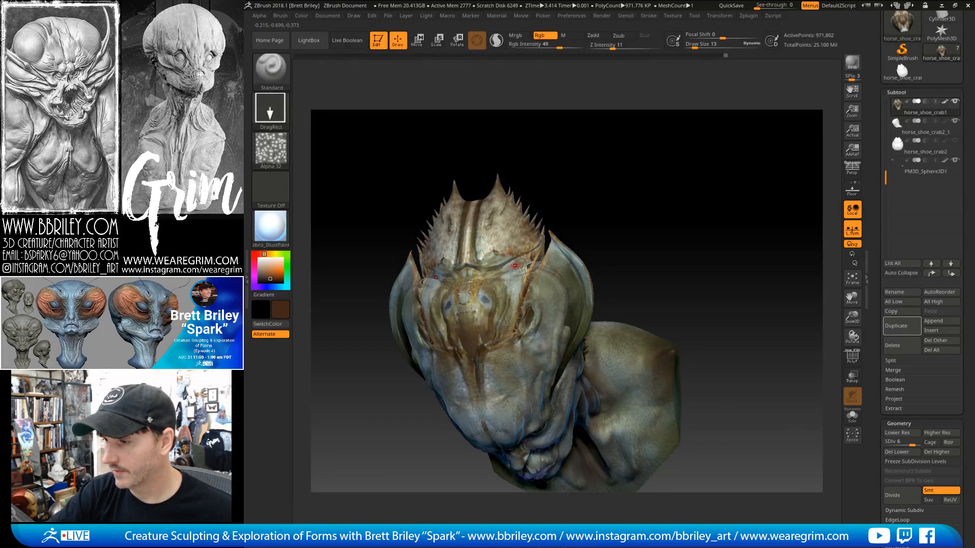
key(c)
drag(550, 180, 674, 203)
Bring up the horseshoe crab reference photo in Spotlight and position it over the spiked shell on the head.
key(shift+z)
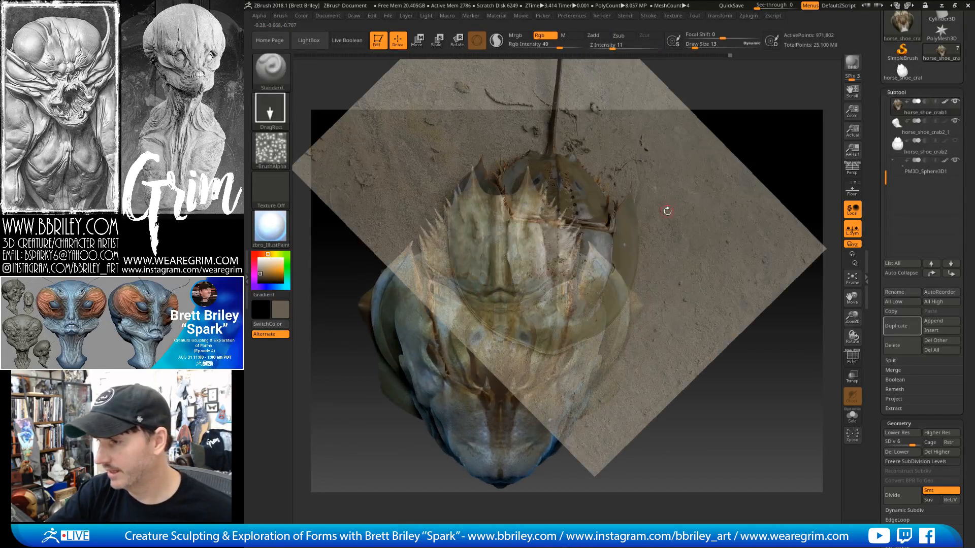
key(z)
mouse_move(740, 156)
mouse_down()
mouse_move(665, 170)
mouse_move(684, 218)
mouse_move(690, 113)
mouse_move(699, 120)
mouse_move(684, 209)
mouse_move(690, 257)
mouse_move(734, 137)
mouse_move(777, 122)
mouse_up()
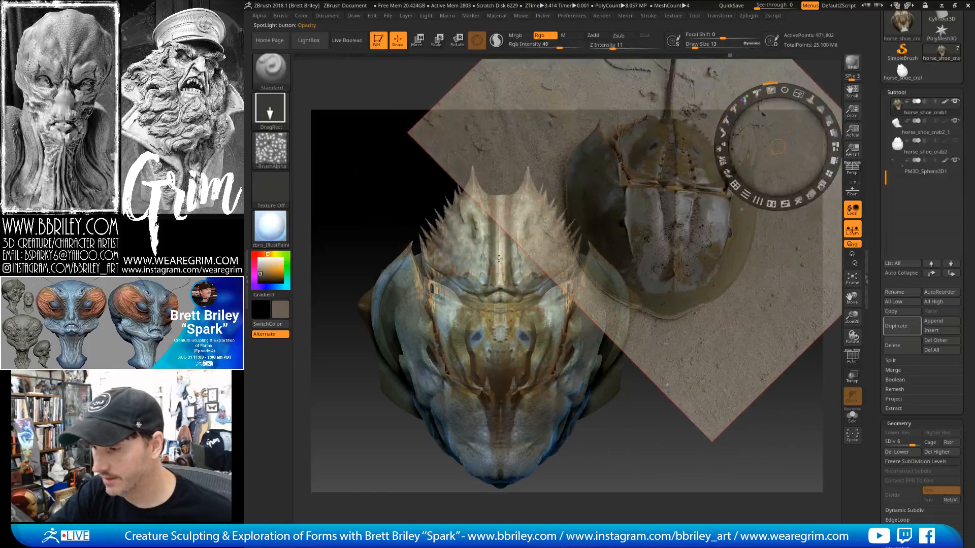
drag(731, 153, 634, 133)
key(z)
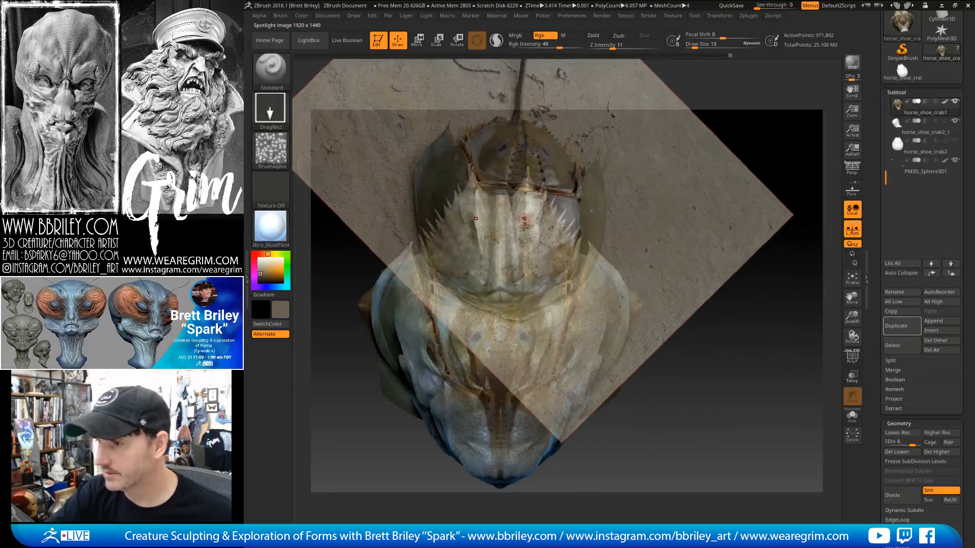
Switch to the FreeHand stroke without an alpha, set Draw Size to 47 and project the photo's texture onto the spiked shell.
click(277, 110)
click(399, 119)
click(276, 151)
click(325, 209)
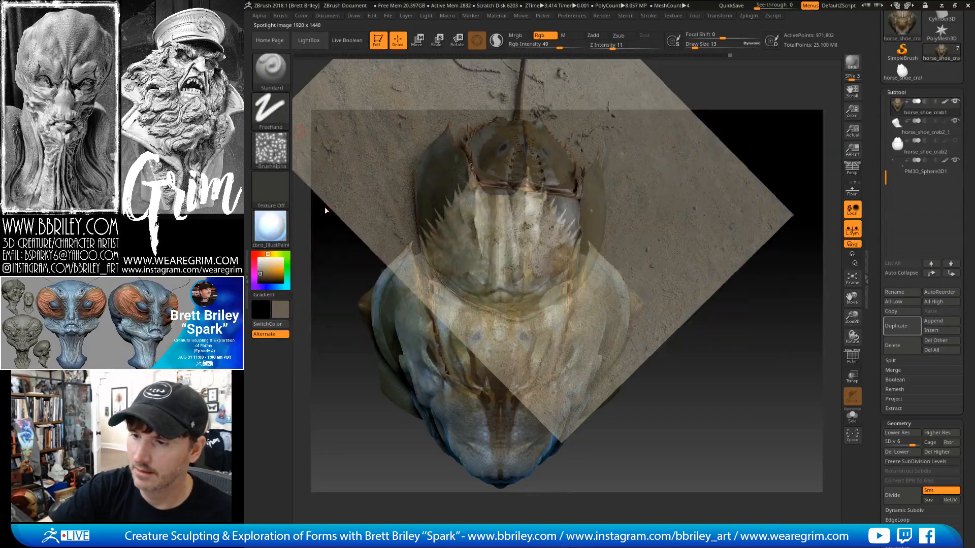
click(703, 46)
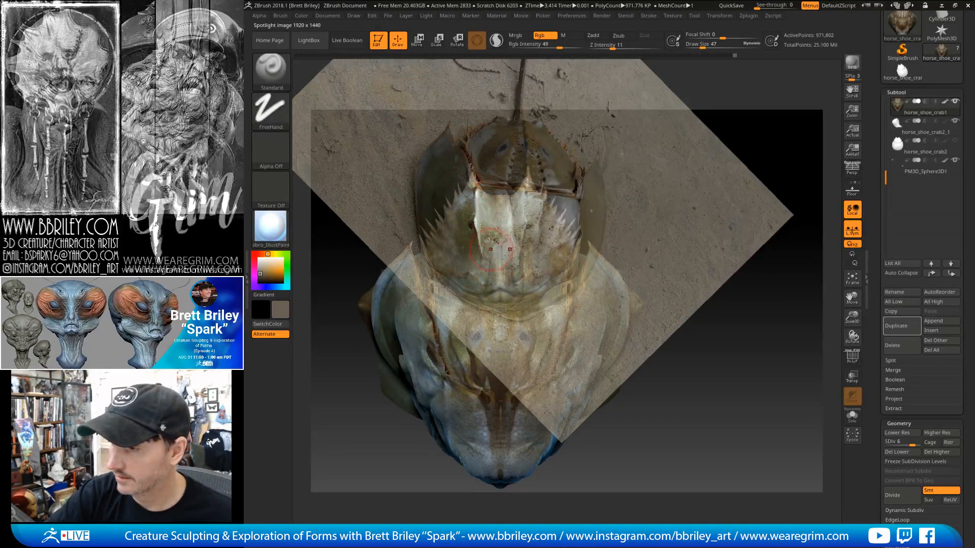
drag(463, 277, 459, 259)
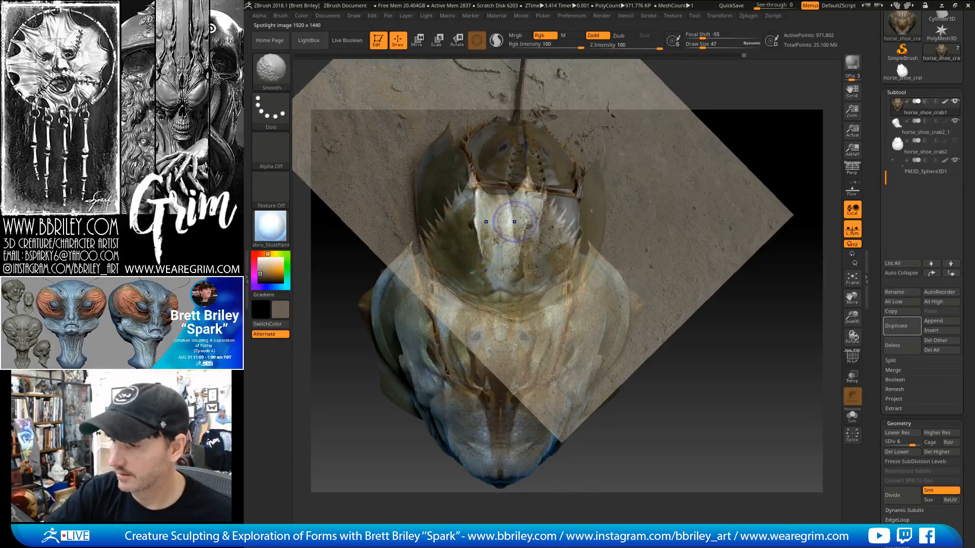
Shift the reference photo sideways across the spiked shell and project more of its texture onto the shell's sides.
key(shift+z)
mouse_move(703, 188)
mouse_down()
mouse_move(720, 161)
mouse_move(704, 182)
mouse_up()
key(shift+z)
key(z)
drag(614, 159, 573, 161)
key(z)
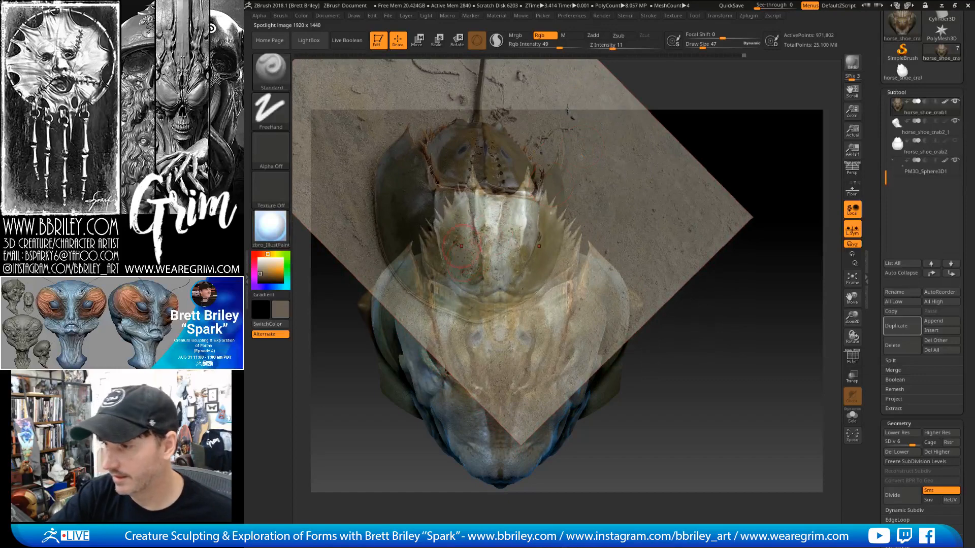
key(shift+z)
Select the horse_shoe_crab2_1 subtool on the back of the neck and raise it to subdivision level 7.
drag(655, 193, 678, 186)
alt+click(467, 329)
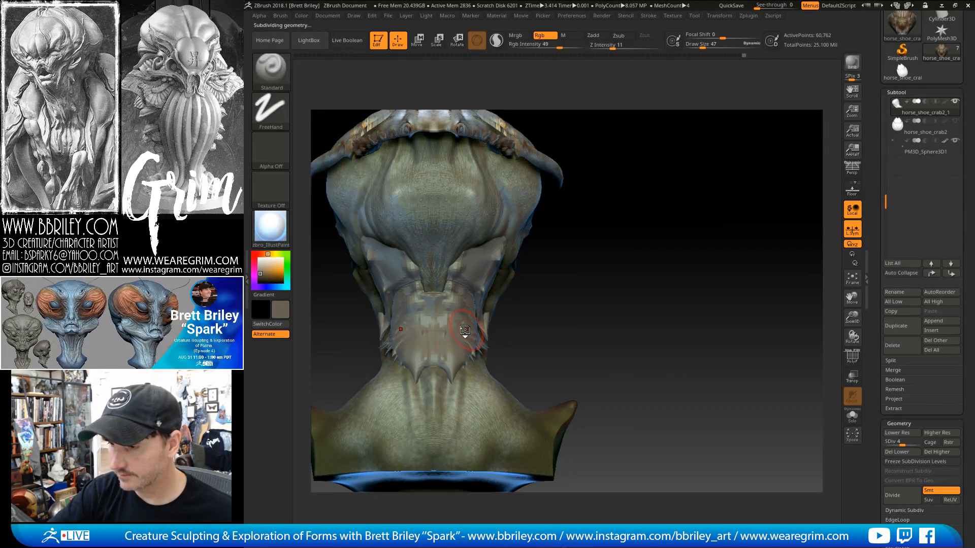
key(d)
alt+drag(564, 277, 633, 271)
Turn the horseshoe crab reference photo upside down in Spotlight and align it over the crab piece on the neck.
key(shift+z)
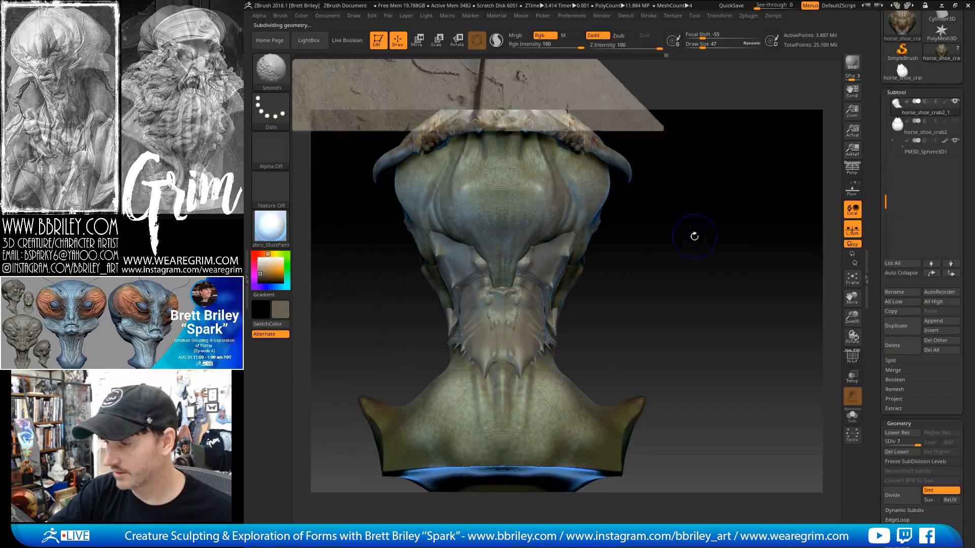
key(z)
drag(594, 93, 559, 201)
drag(507, 284, 547, 300)
drag(579, 178, 376, 379)
drag(406, 299, 389, 296)
drag(408, 330, 428, 323)
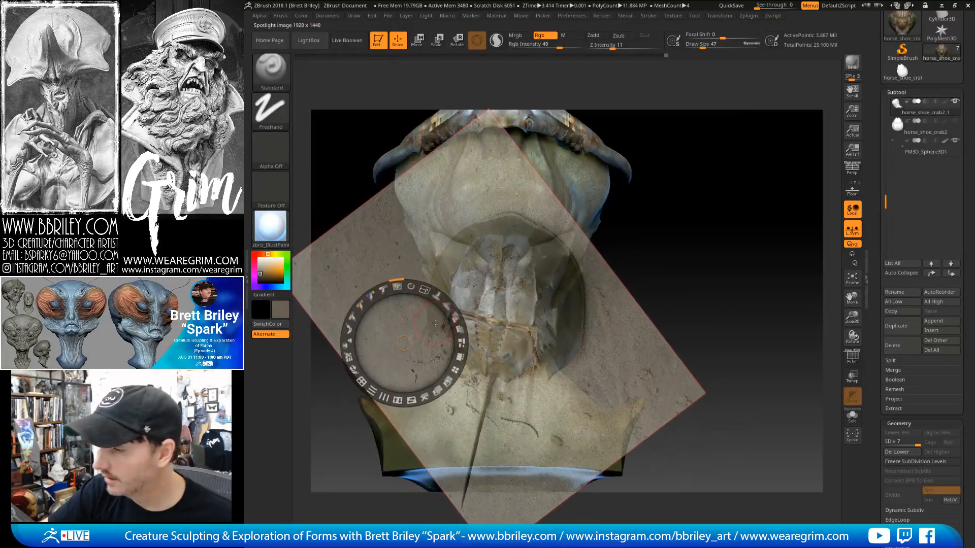
drag(410, 288, 408, 288)
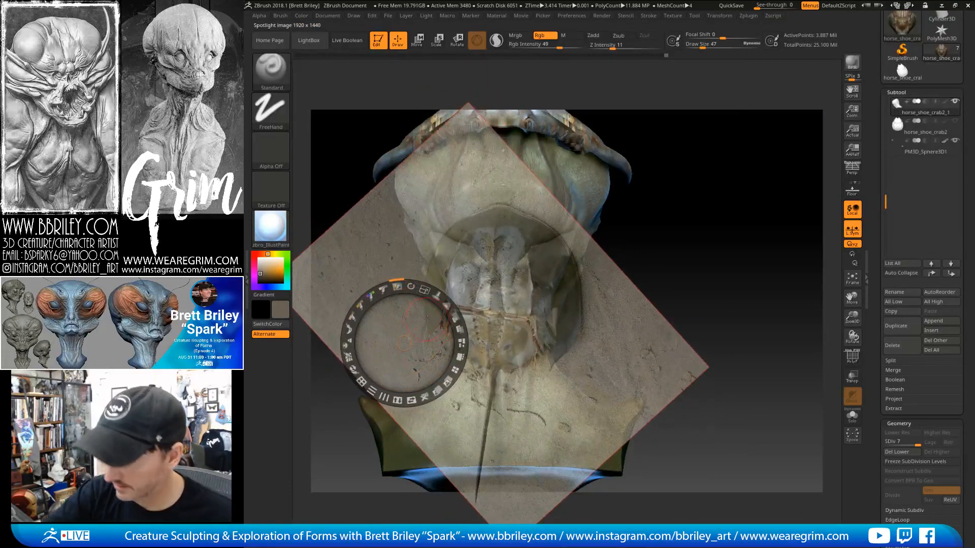
mouse_move(428, 319)
mouse_down()
mouse_move(446, 312)
mouse_move(427, 281)
mouse_move(426, 307)
mouse_up()
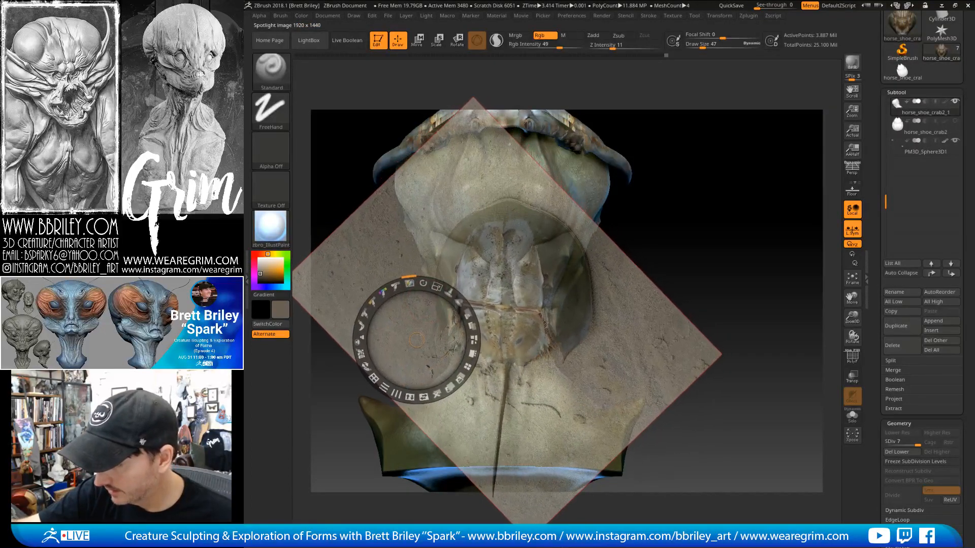
Project the aligned photo's texture onto the middle and lower spikes of the neck crab piece.
key(z)
mouse_move(491, 306)
mouse_down()
mouse_move(464, 340)
mouse_move(492, 355)
mouse_move(453, 304)
mouse_move(439, 262)
mouse_move(449, 252)
mouse_move(497, 335)
mouse_move(495, 303)
mouse_up()
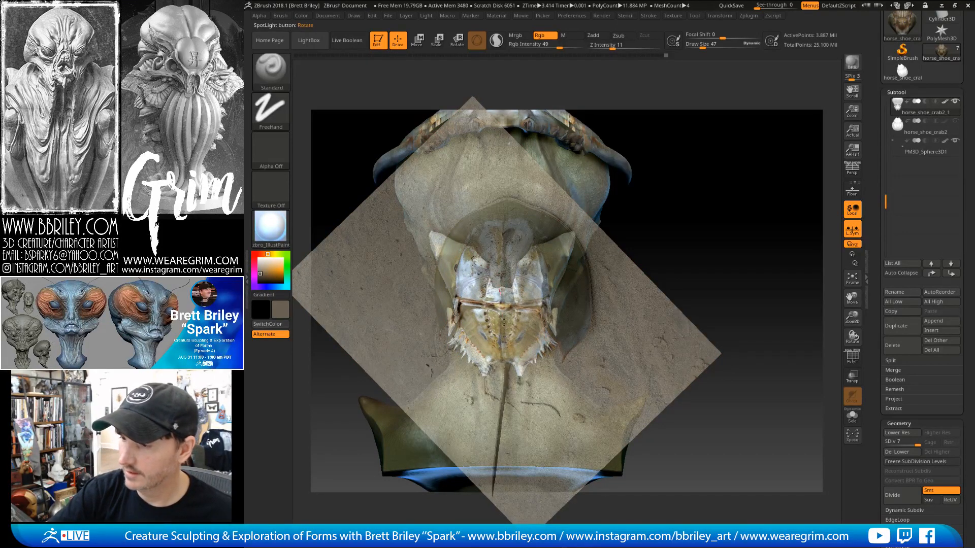
key(shift+z)
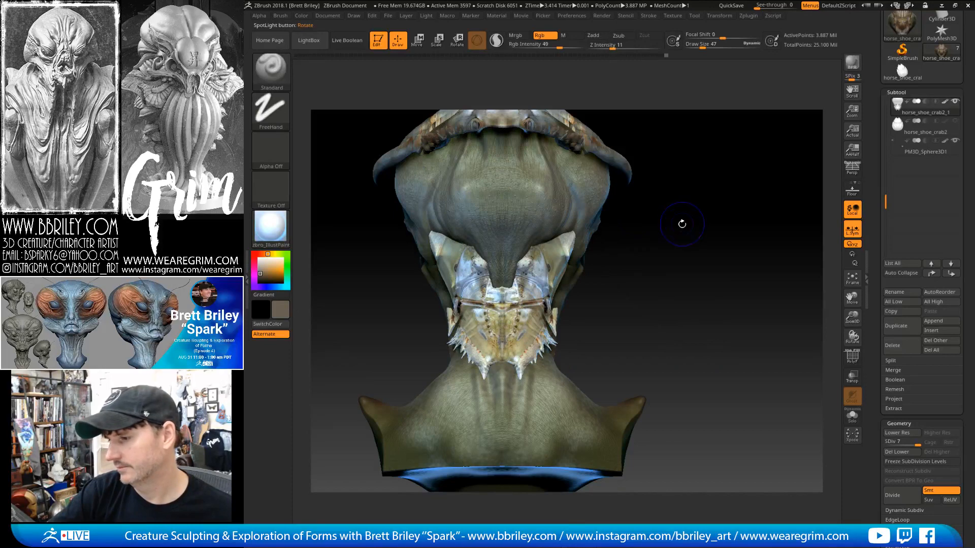
Shift the photo toward the side of the neck crab piece and project its texture onto the upper horns.
key(shift+z)
key(z)
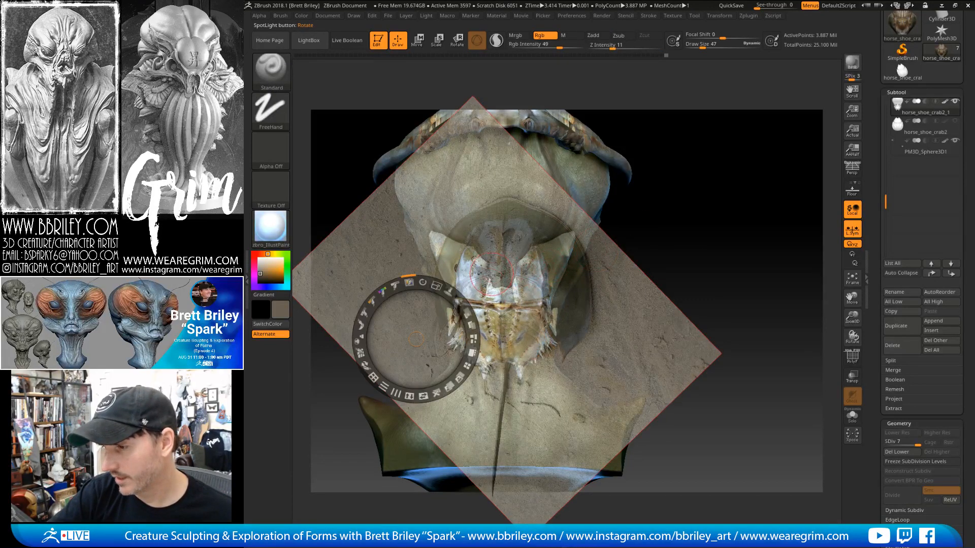
drag(436, 316, 403, 337)
key(z)
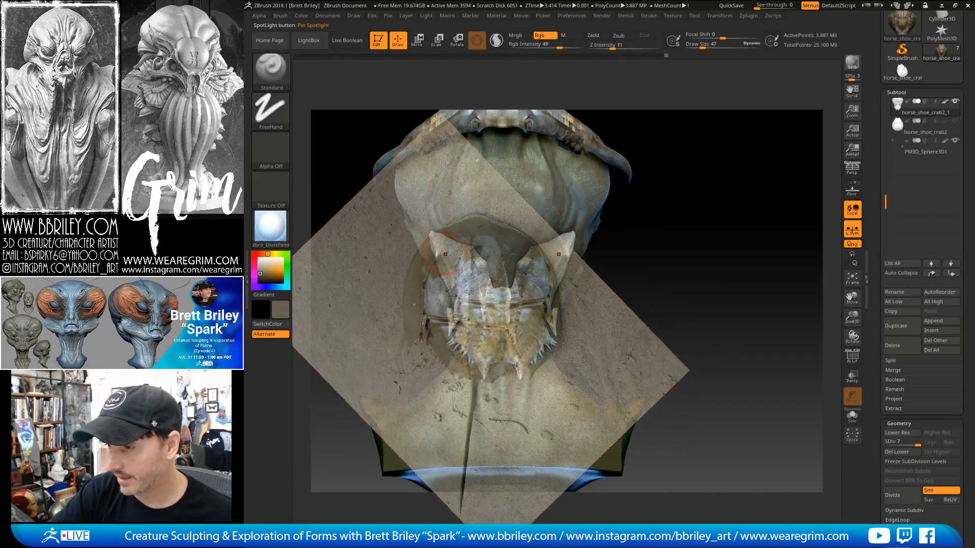
key(shift+z)
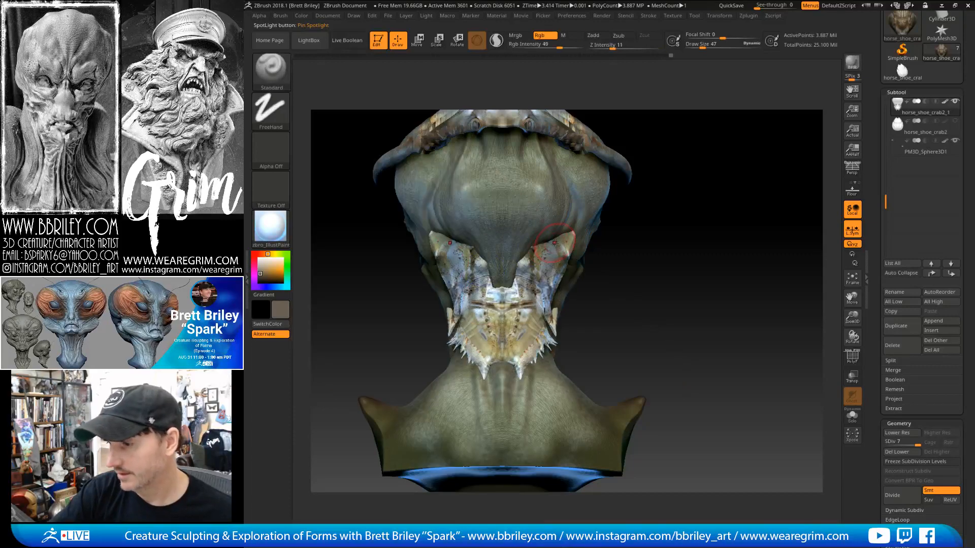
Try to paint the side of the neck crab piece with a sampled brown using the FreeHand stroke.
drag(593, 247, 618, 180)
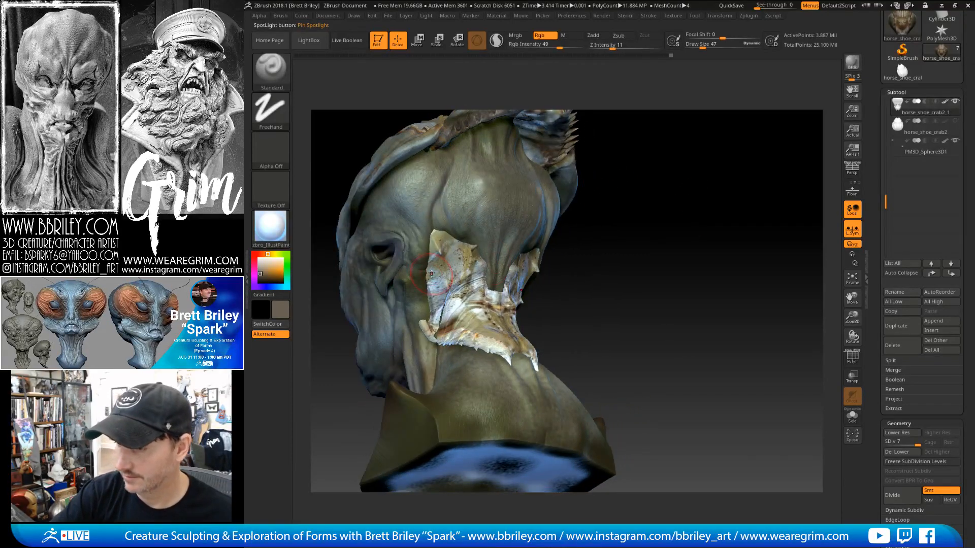
key(c)
drag(444, 299, 440, 284)
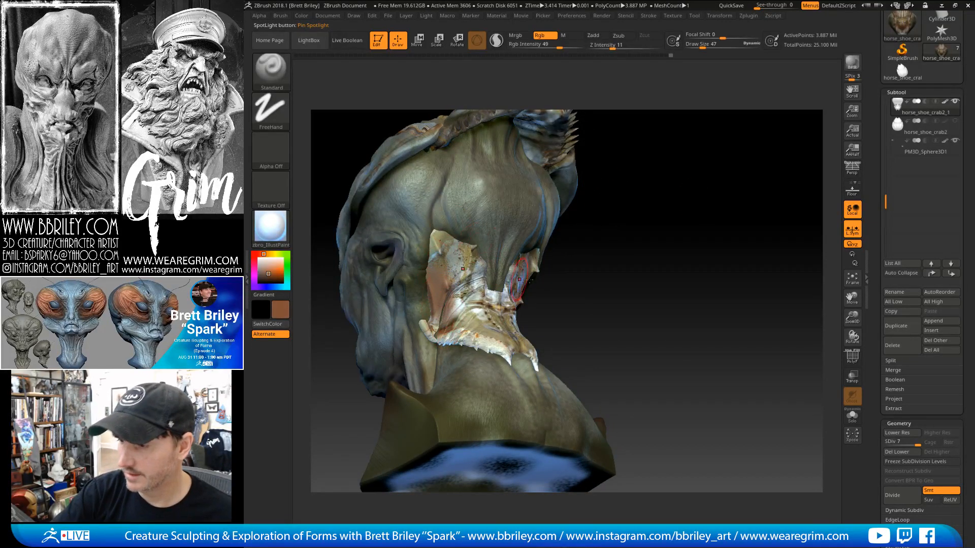
drag(618, 276, 610, 296)
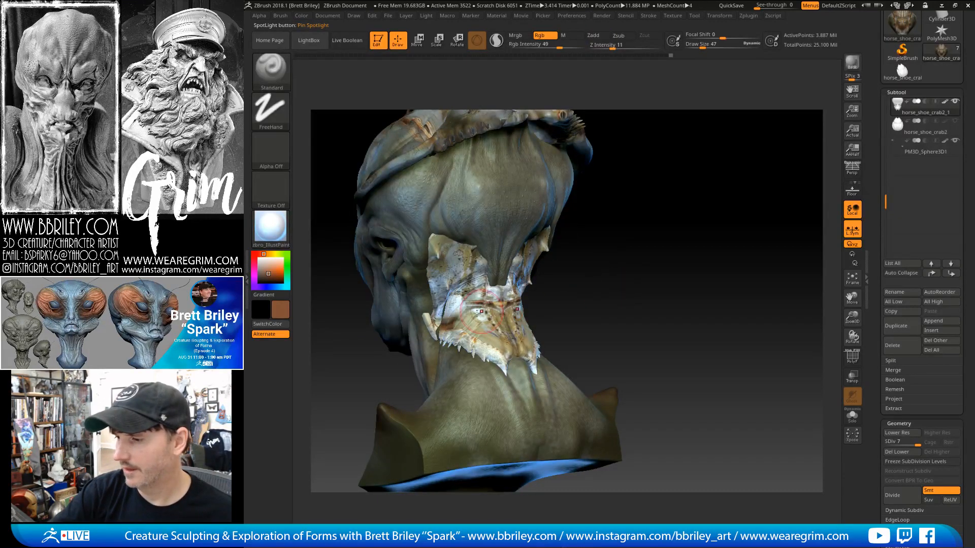
Sample a dark brown, switch to DragRect with Alpha 20 and shade the neck crab's upper horns and central ridge.
key(c)
click(270, 111)
click(361, 119)
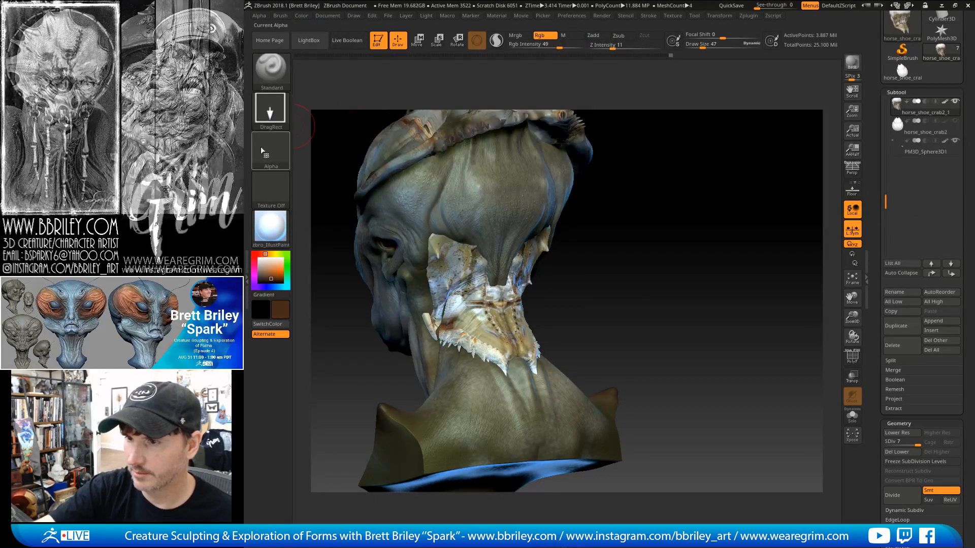
click(267, 152)
click(637, 251)
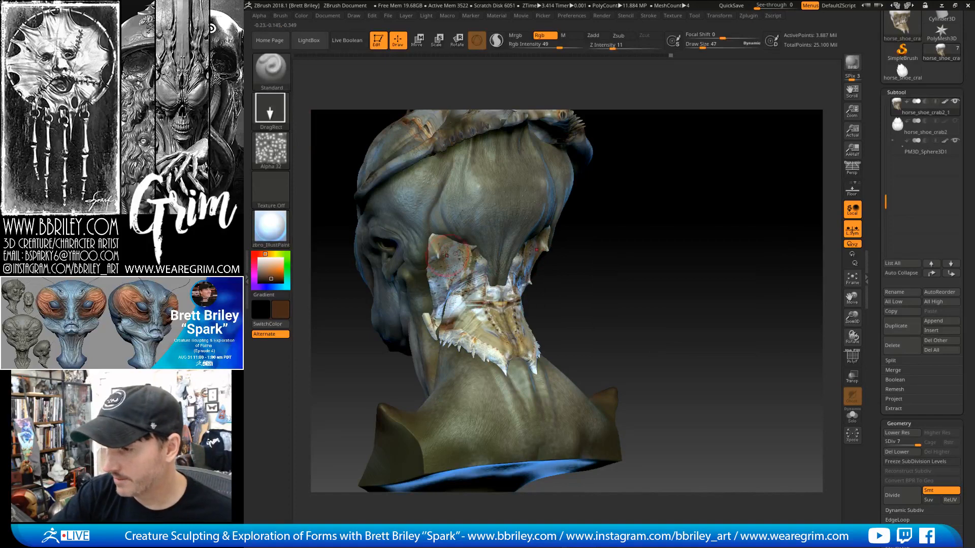
click(270, 150)
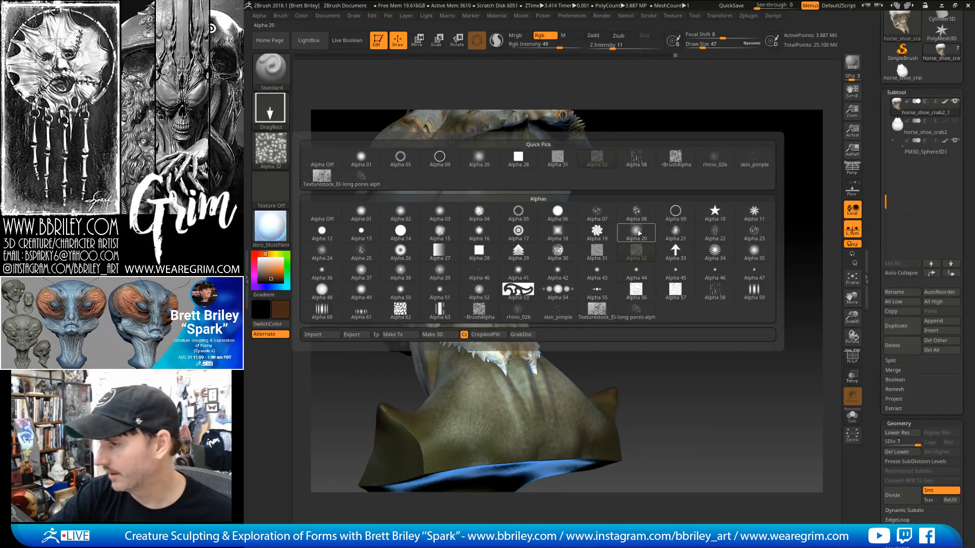
click(638, 223)
drag(464, 255, 503, 306)
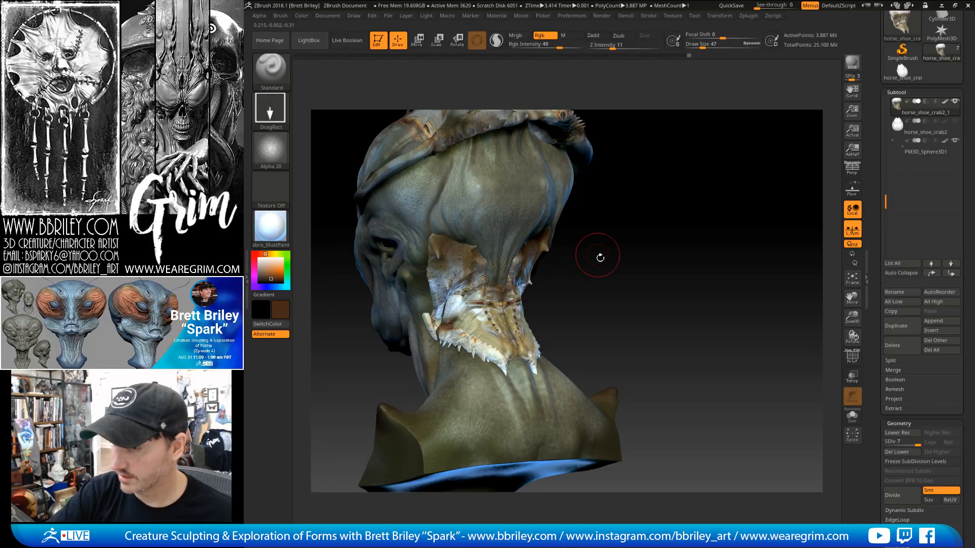
drag(599, 257, 548, 261)
mouse_move(506, 317)
mouse_down()
mouse_move(510, 351)
mouse_move(523, 350)
mouse_move(531, 340)
mouse_move(510, 309)
mouse_up()
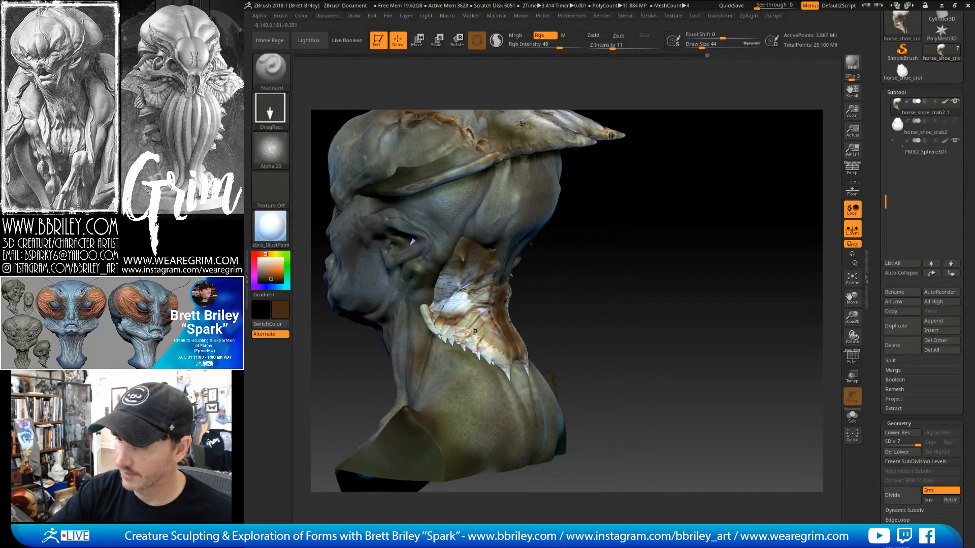
Sample light tan and olive-brown tones from the model and tone down the bright patches on the neck crab's sides.
key(c)
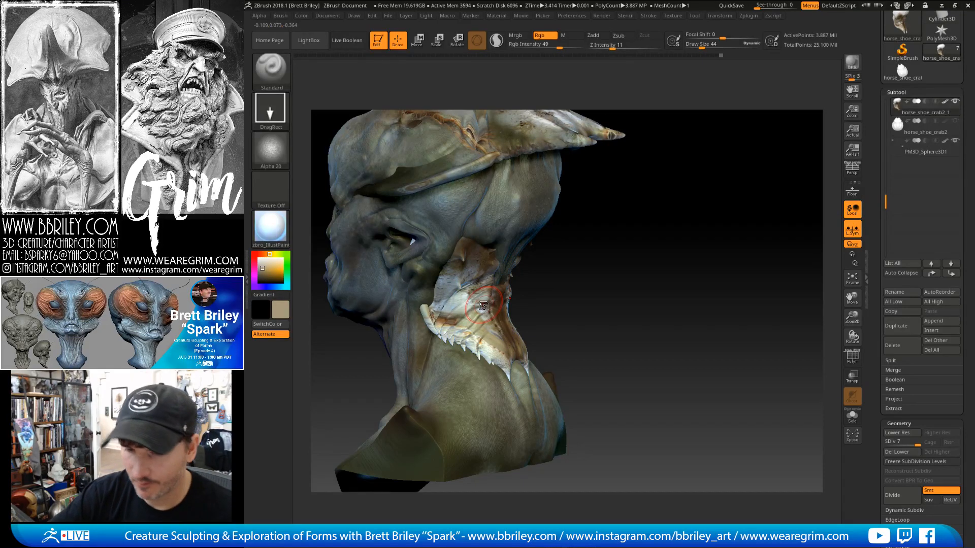
right_drag(483, 305, 458, 273)
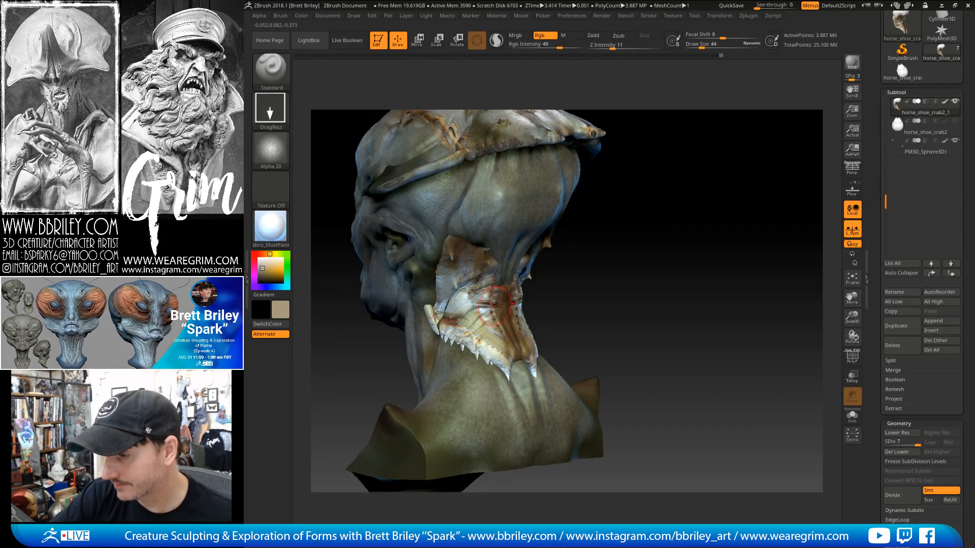
mouse_move(658, 246)
right_down()
mouse_move(596, 240)
mouse_move(490, 312)
right_up()
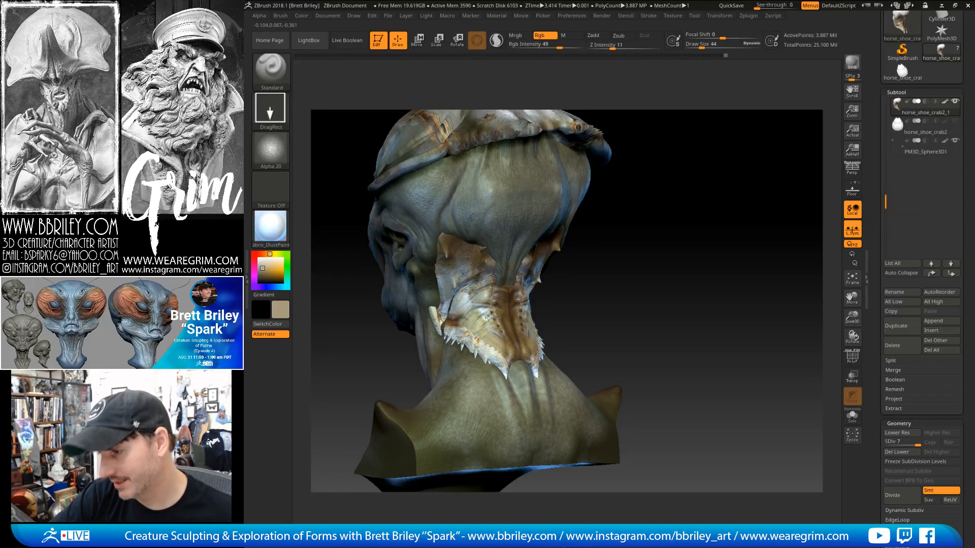
right_drag(675, 240, 585, 256)
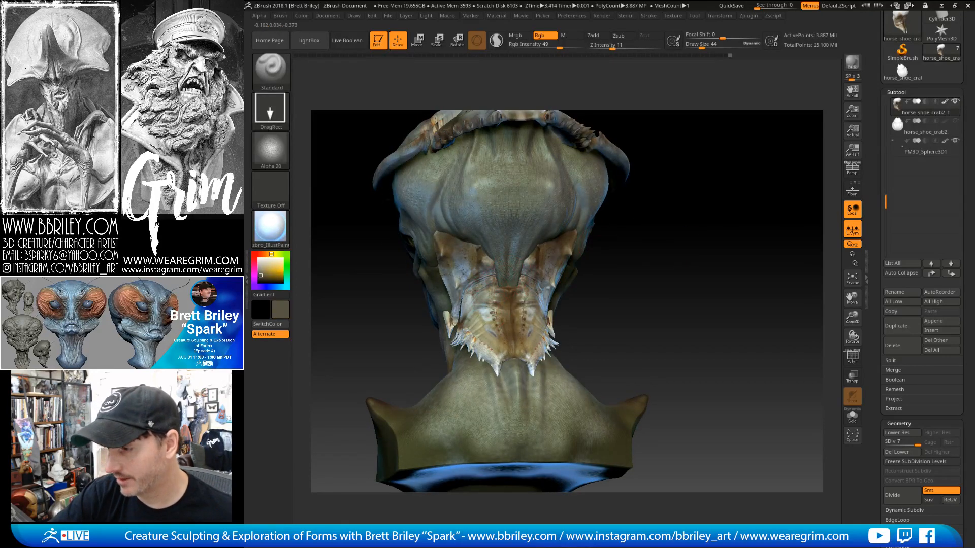
Choose Alpha 32 and speckle the sampled olive-brown over the lower half of the neck crab piece.
click(270, 149)
click(644, 255)
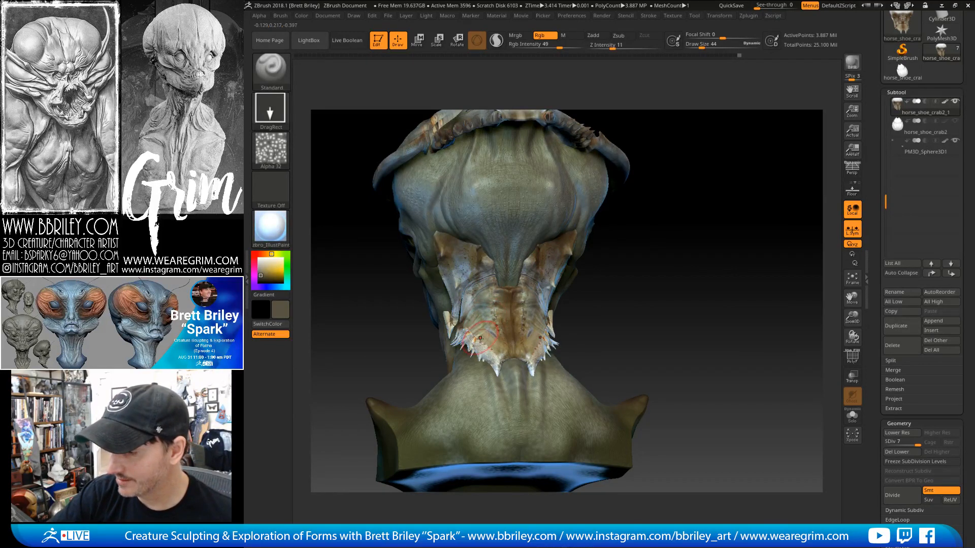
drag(636, 308, 650, 340)
Sample dark reddish-brown tones from the model and speckle them over the neck crab's lower horns and side spikes.
key(c)
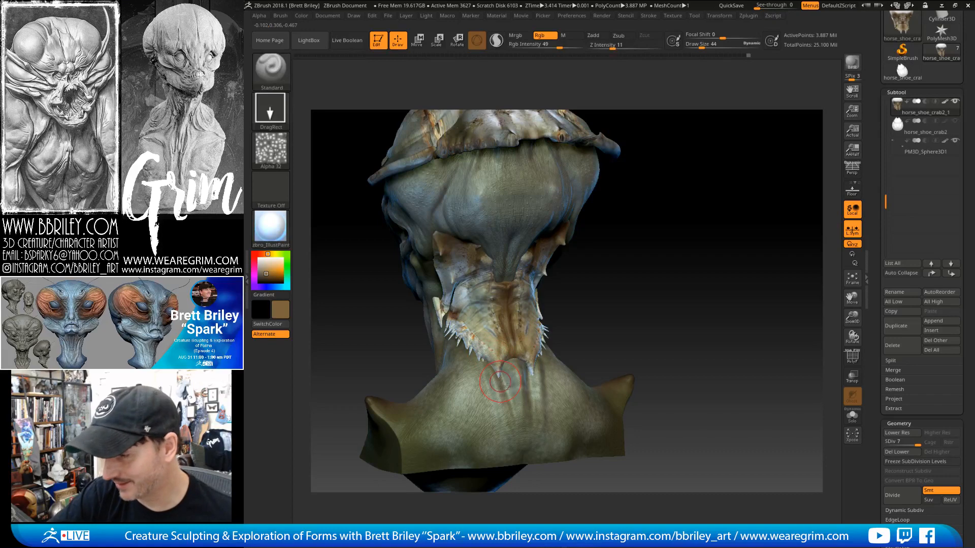
key(c)
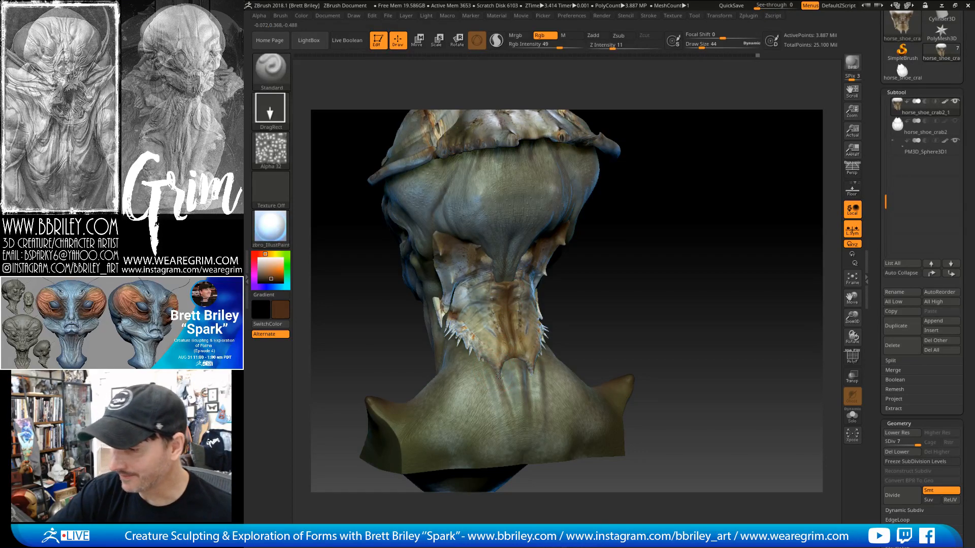
drag(491, 372, 489, 374)
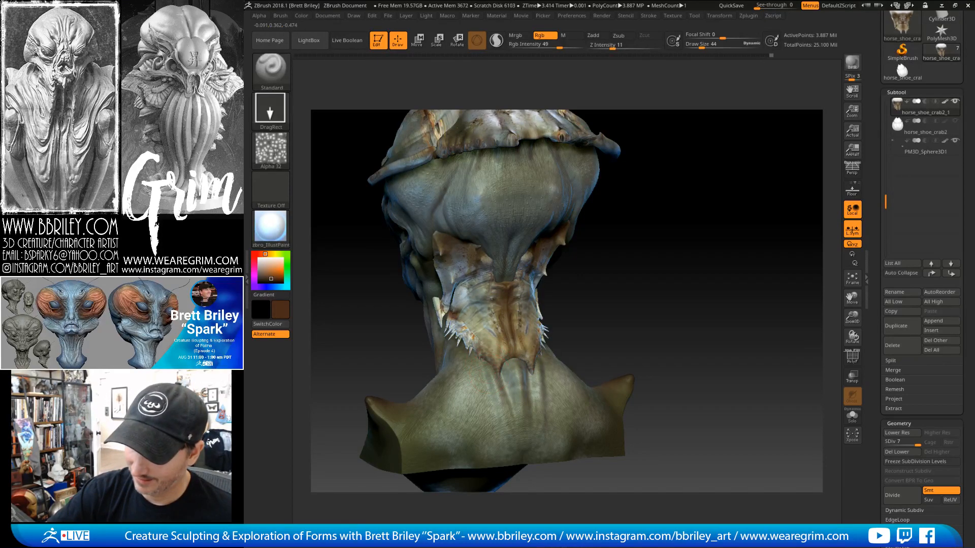
drag(459, 328, 465, 341)
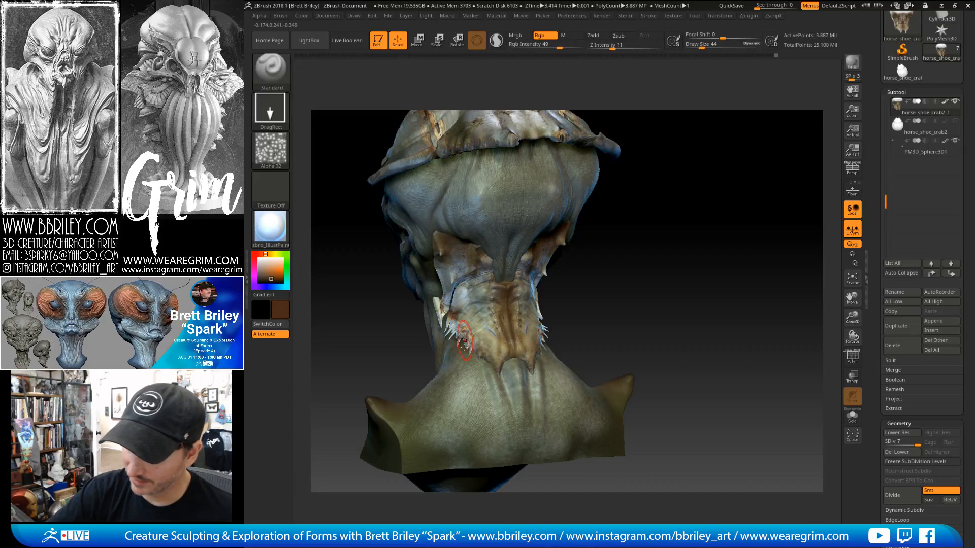
right_drag(465, 329, 478, 334)
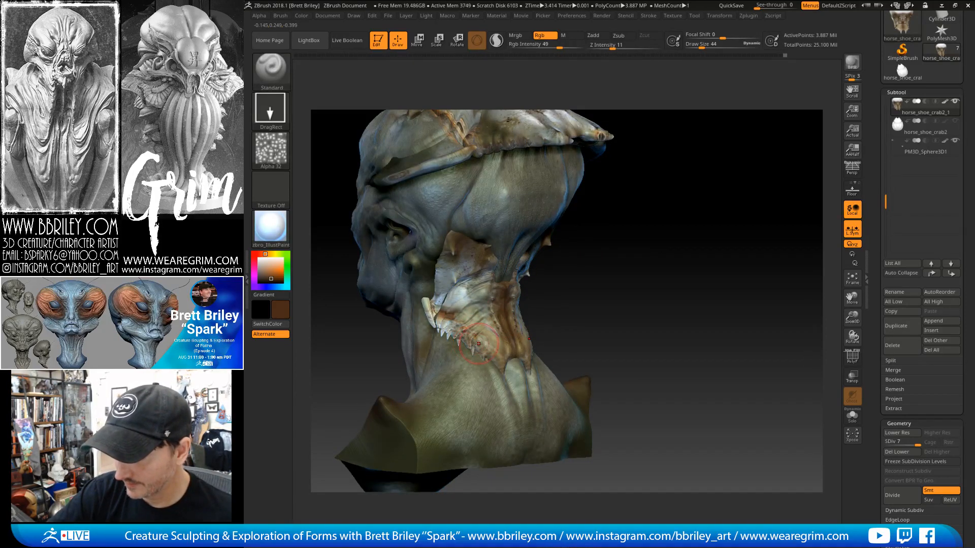
mouse_move(636, 257)
right_down()
mouse_move(465, 306)
mouse_move(550, 323)
right_up()
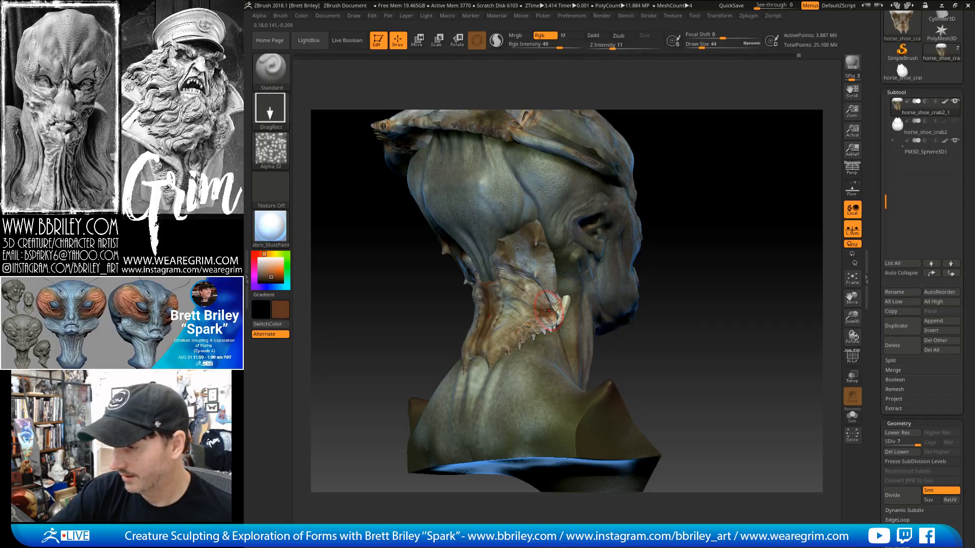
Switch to Alpha 21, set Rgb Intensity to 58 and stamp the brown over the neck crab's large side horn.
key(a)
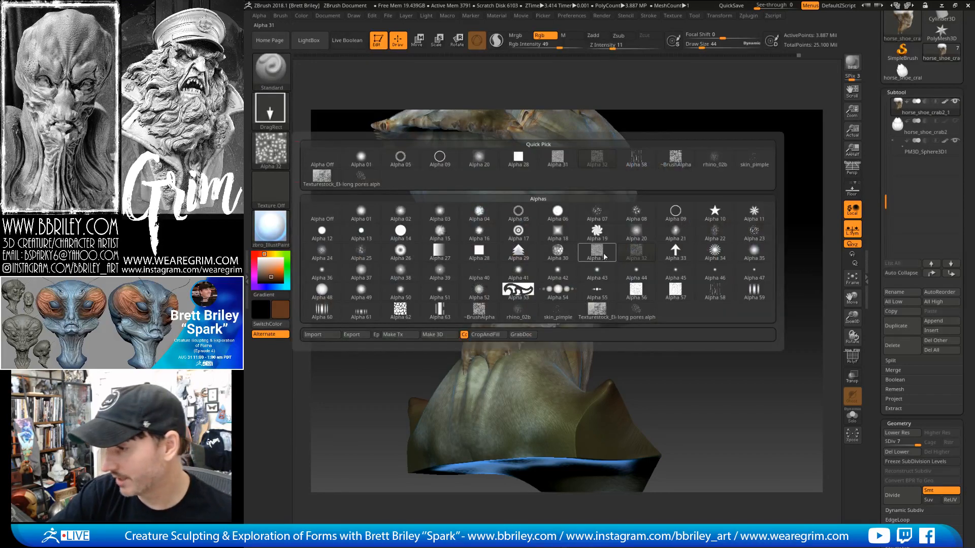
click(516, 285)
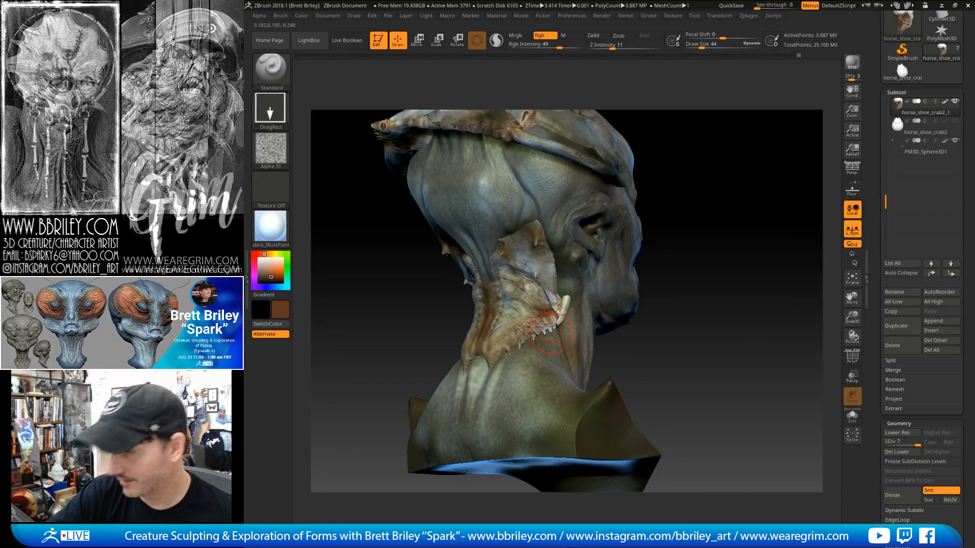
key(a)
click(676, 232)
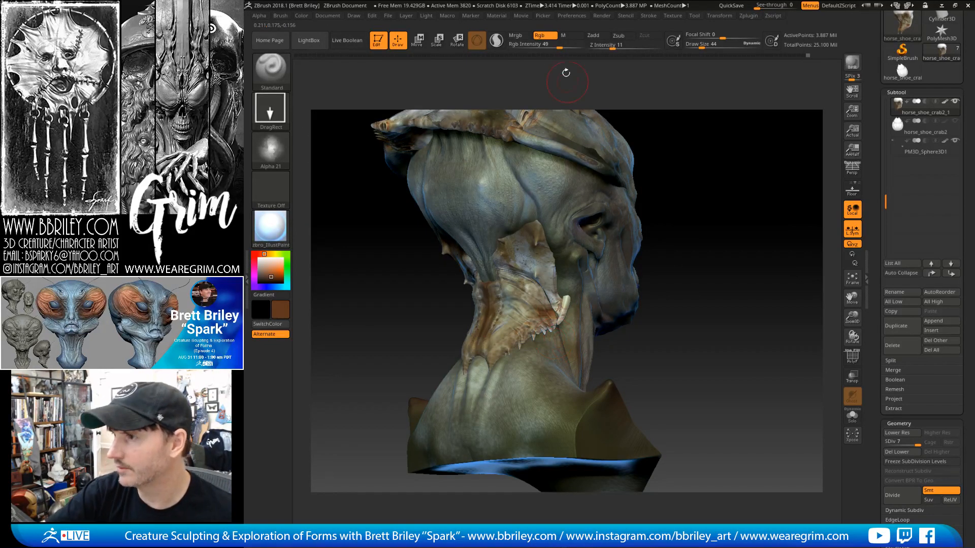
drag(559, 47, 565, 304)
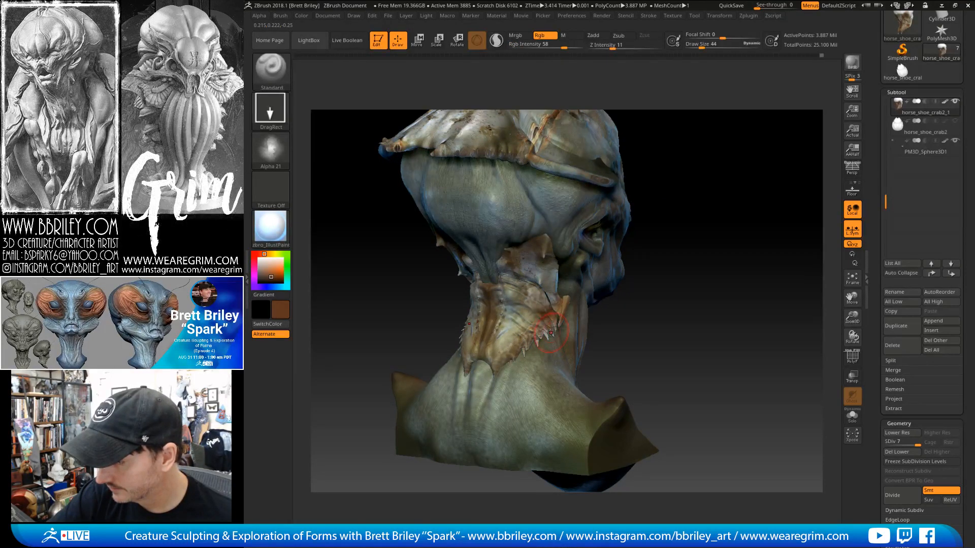
Choose the FreeHand stroke, reduce Draw Size to 20 and paint brown along the neck crab's side spikes, horns and upper central edge.
click(271, 109)
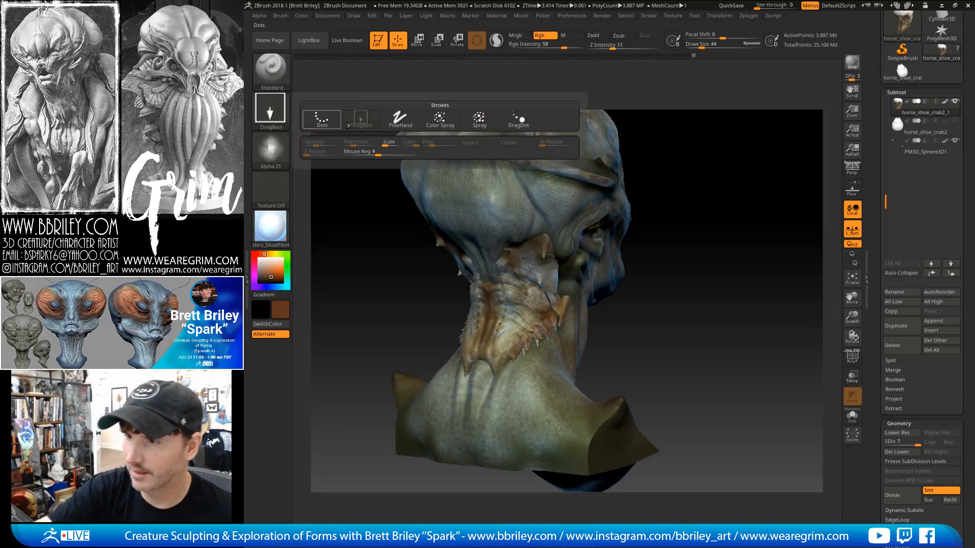
click(400, 120)
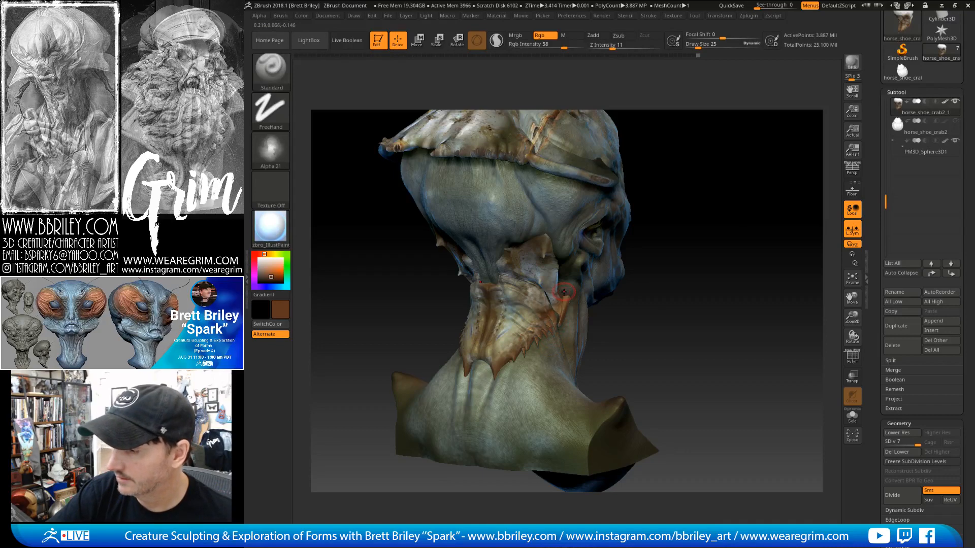
key(bracketleft)
drag(559, 307, 554, 277)
mouse_move(698, 203)
mouse_down()
mouse_move(661, 137)
mouse_move(528, 240)
mouse_up()
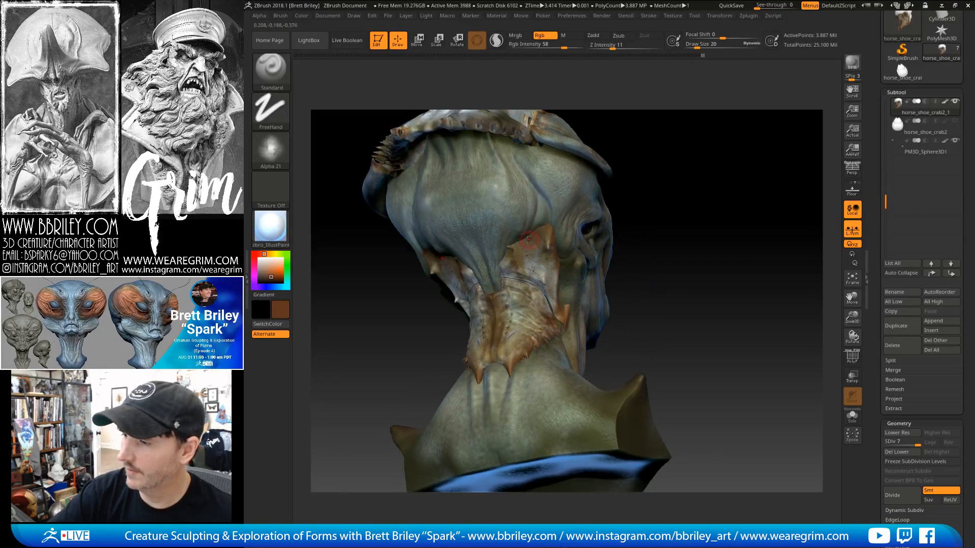
drag(645, 168, 698, 165)
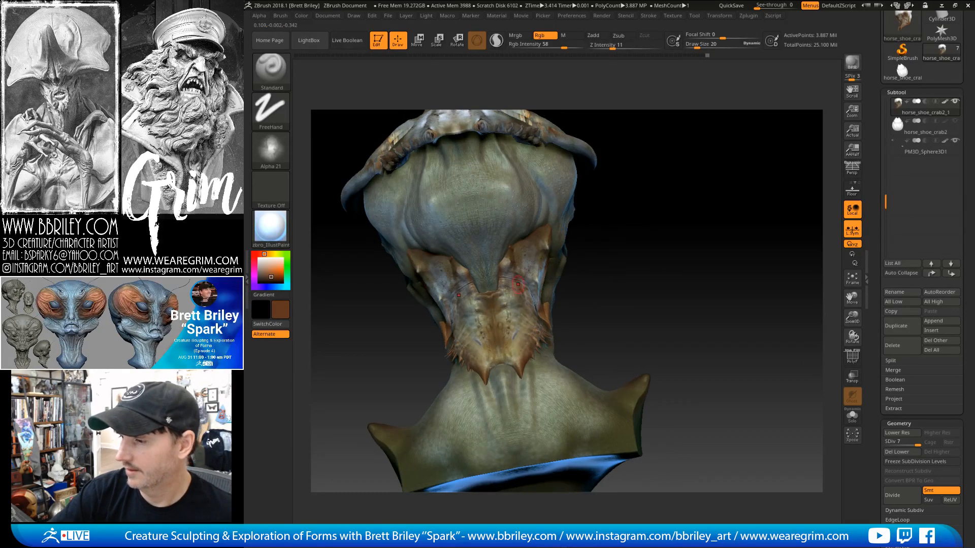
drag(500, 285, 499, 300)
Pick a darker brown, return to the DragRect stroke and shade the middle of the neck crab's central ridge.
click(267, 280)
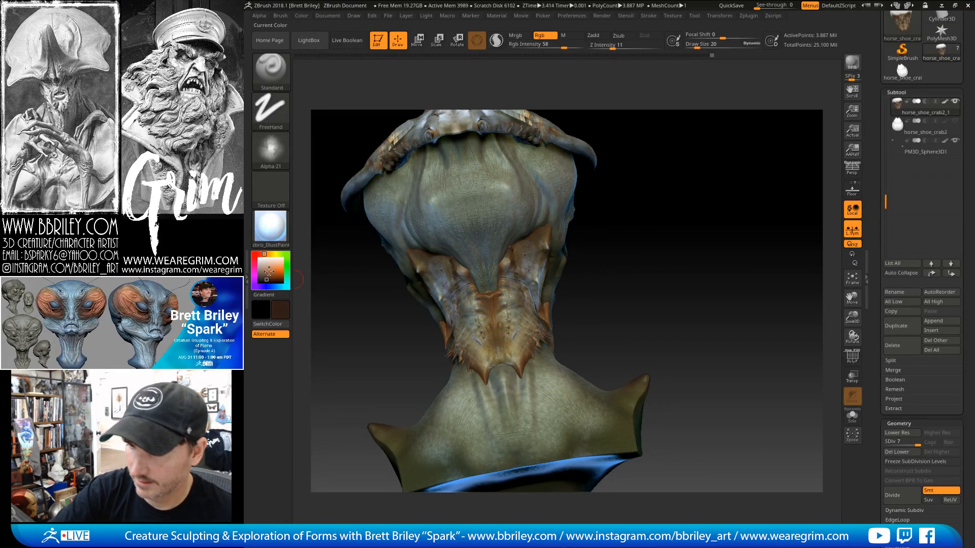
click(272, 124)
click(361, 120)
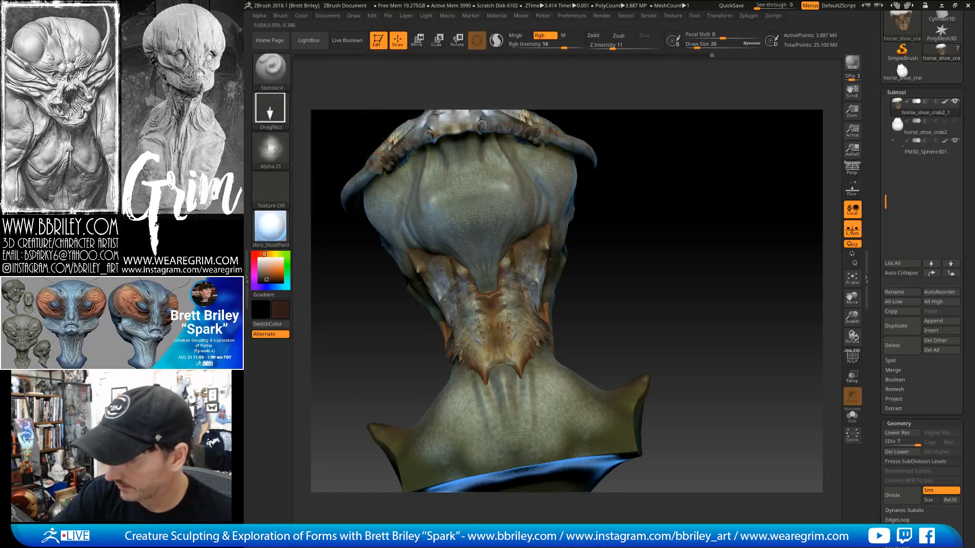
drag(501, 314, 509, 319)
drag(509, 340, 512, 354)
Choose the Texturestock alpha, stamp dark brown texture over the neck crab's center and sides, and sample a tan from the model.
click(274, 153)
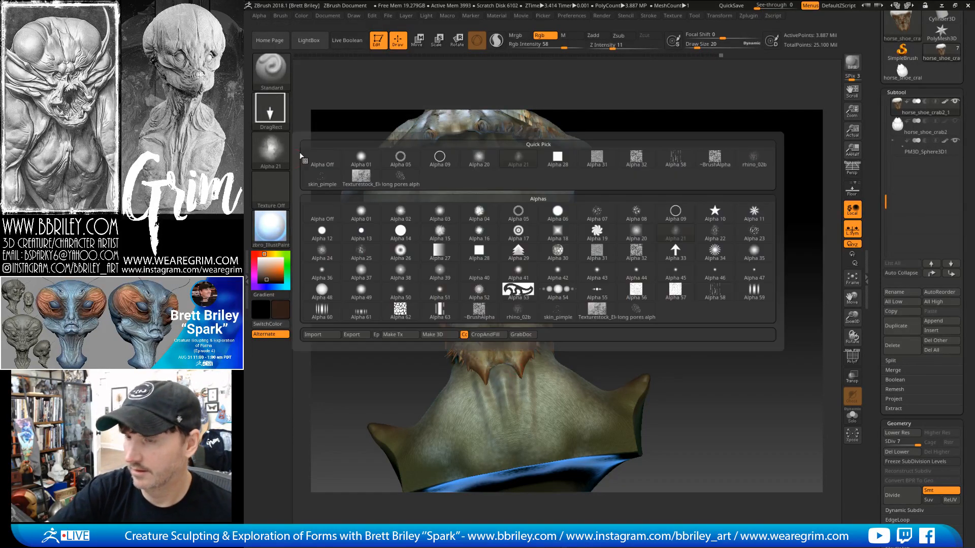
click(596, 309)
click(515, 327)
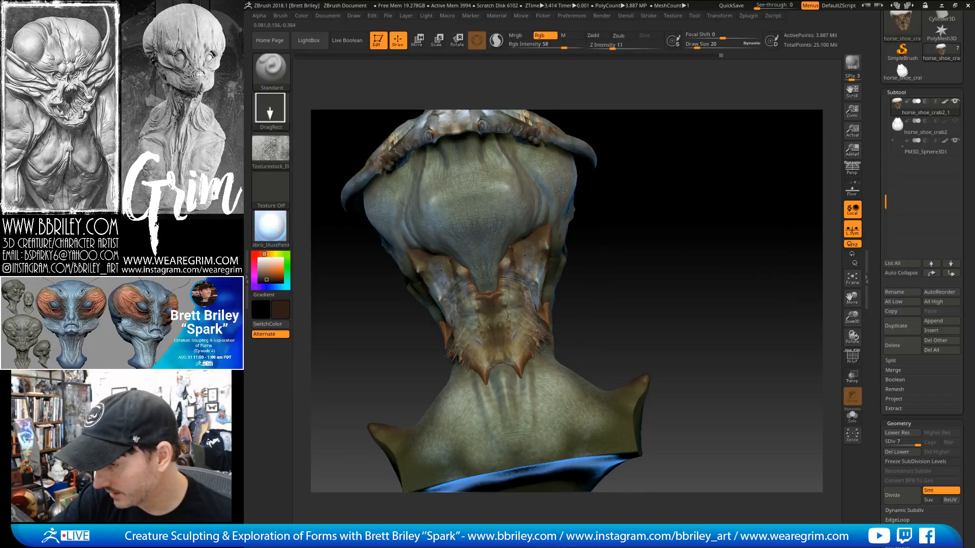
drag(513, 313, 531, 340)
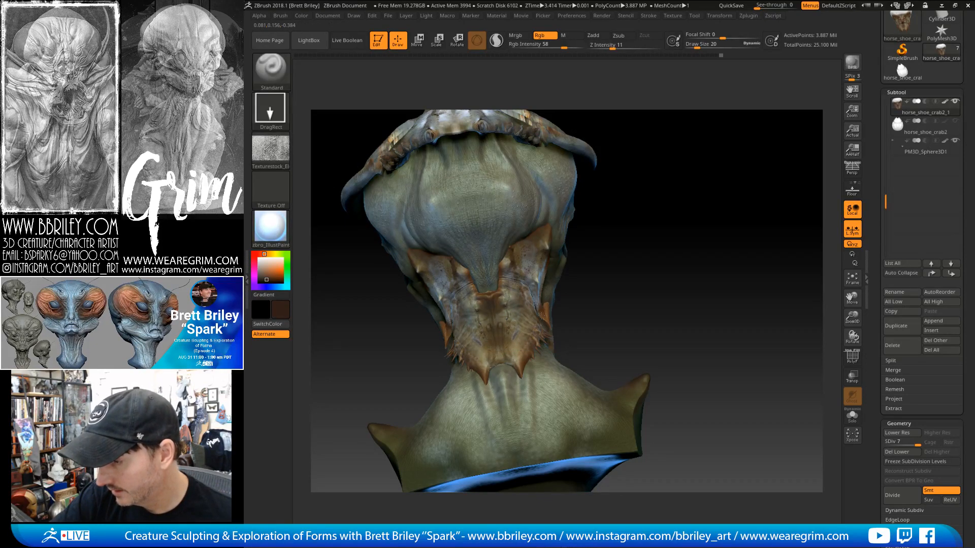
mouse_move(598, 298)
mouse_down()
mouse_move(548, 294)
mouse_move(581, 279)
mouse_up()
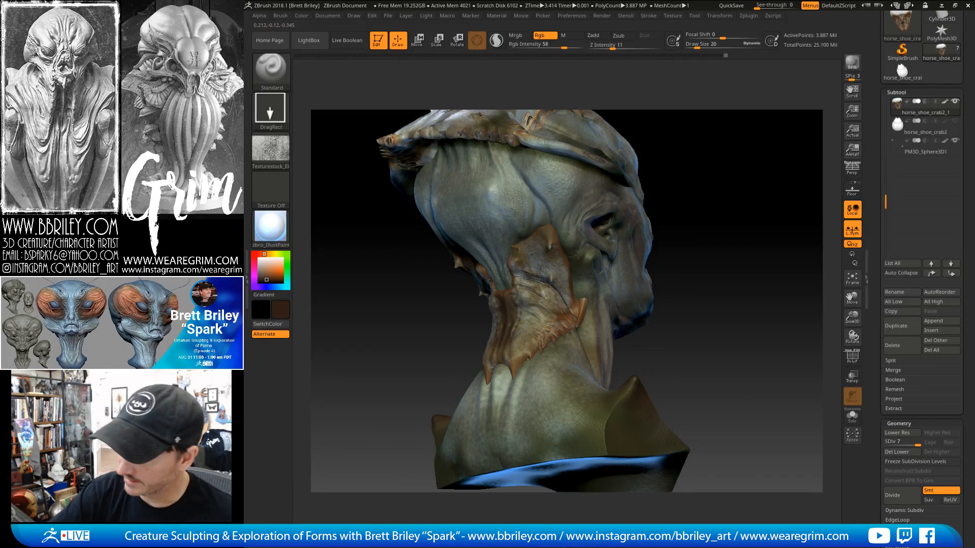
key(c)
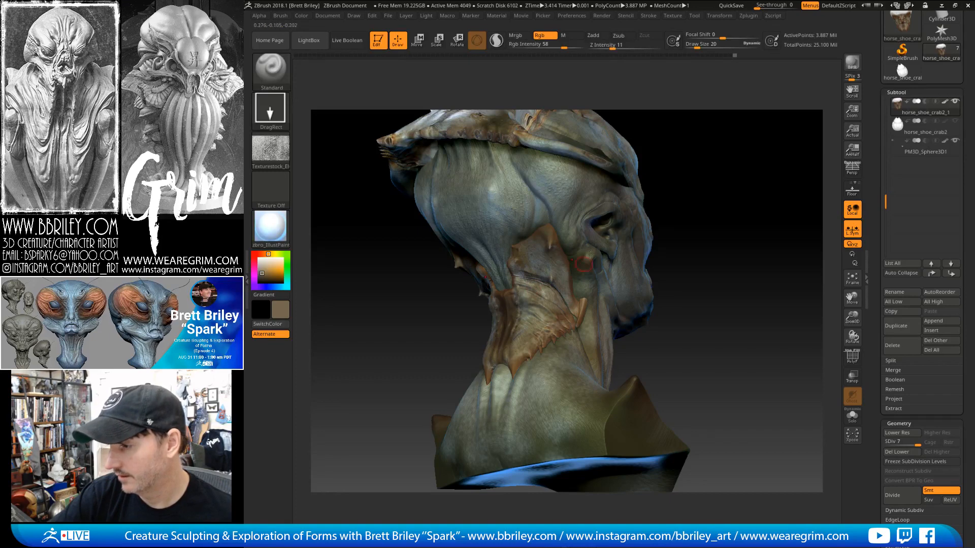
Select the horse_shoe_crab1 subtool, sample a dark brown and stamp the texture over the head crab's pale spiked rear plate.
drag(692, 155, 727, 157)
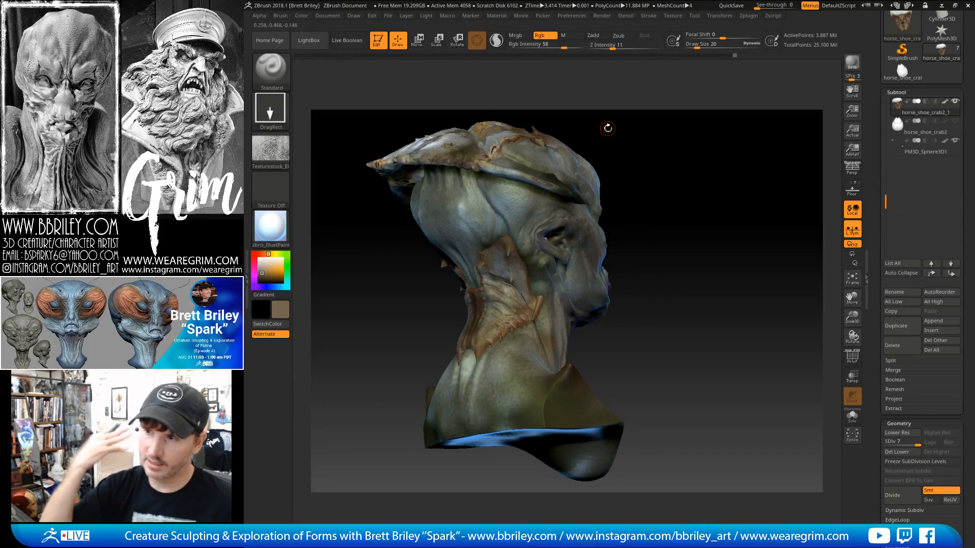
mouse_move(607, 127)
mouse_down()
mouse_move(702, 153)
mouse_move(690, 213)
mouse_up()
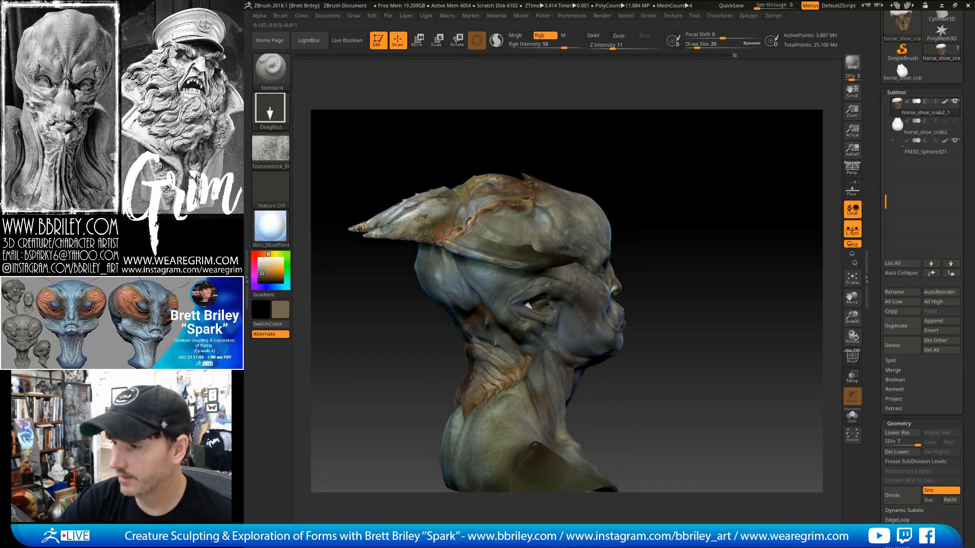
alt+click(571, 199)
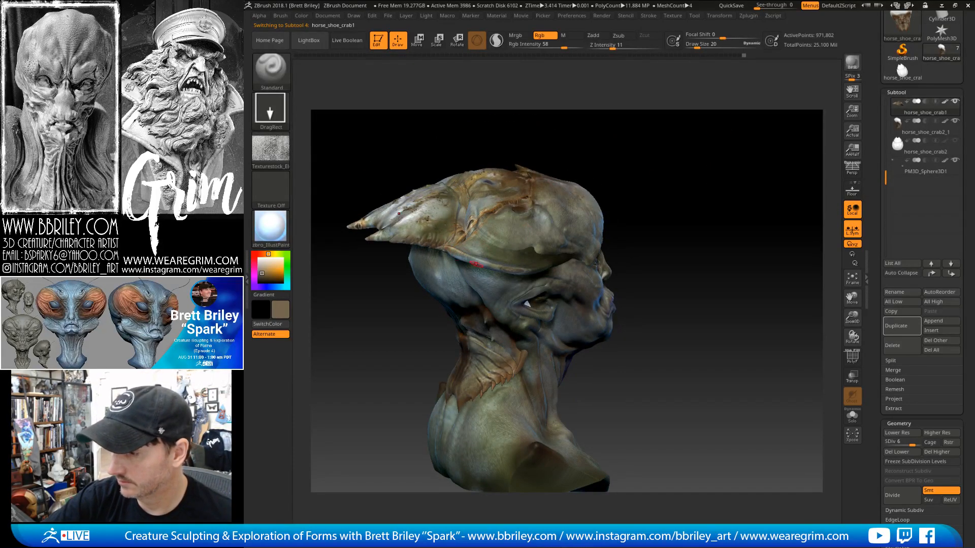
key(c)
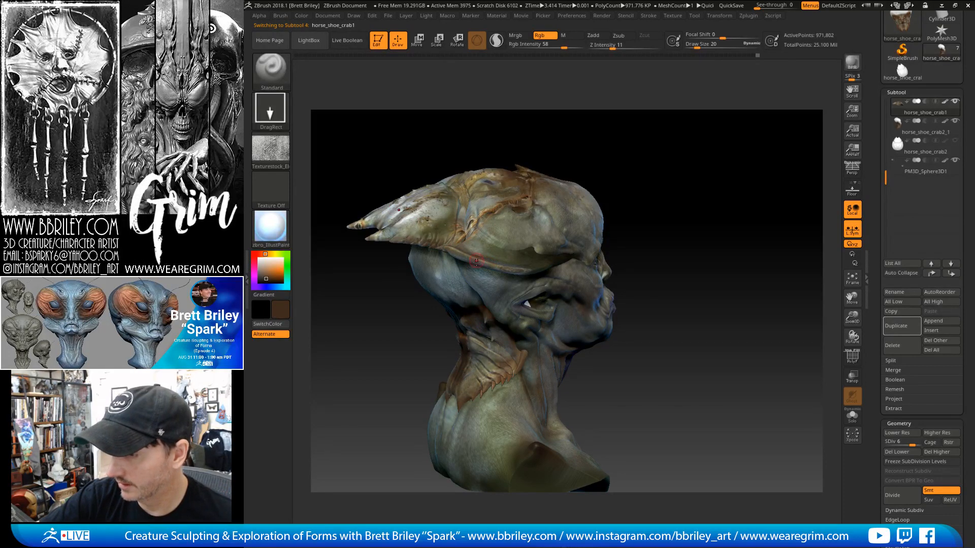
mouse_move(650, 172)
mouse_down()
mouse_move(703, 157)
mouse_move(457, 302)
mouse_up()
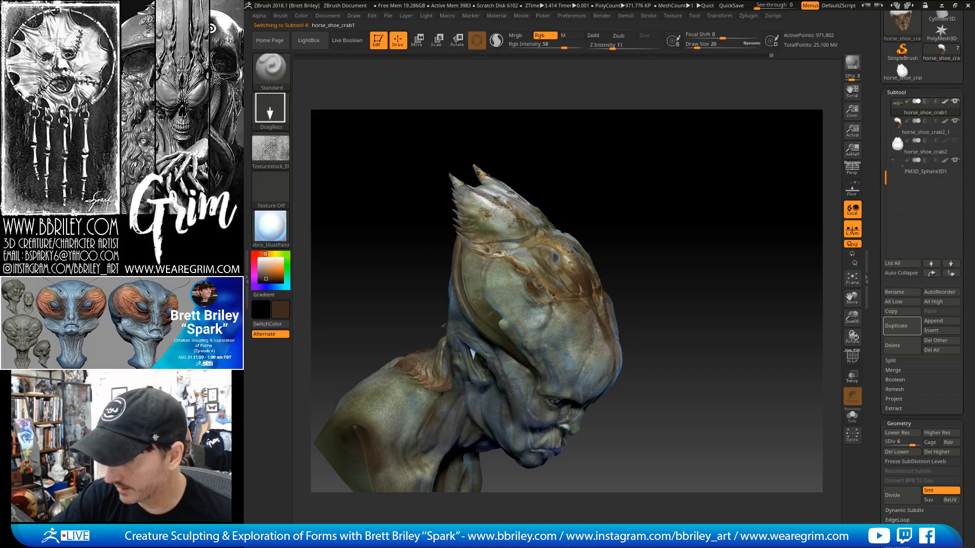
drag(592, 235, 488, 327)
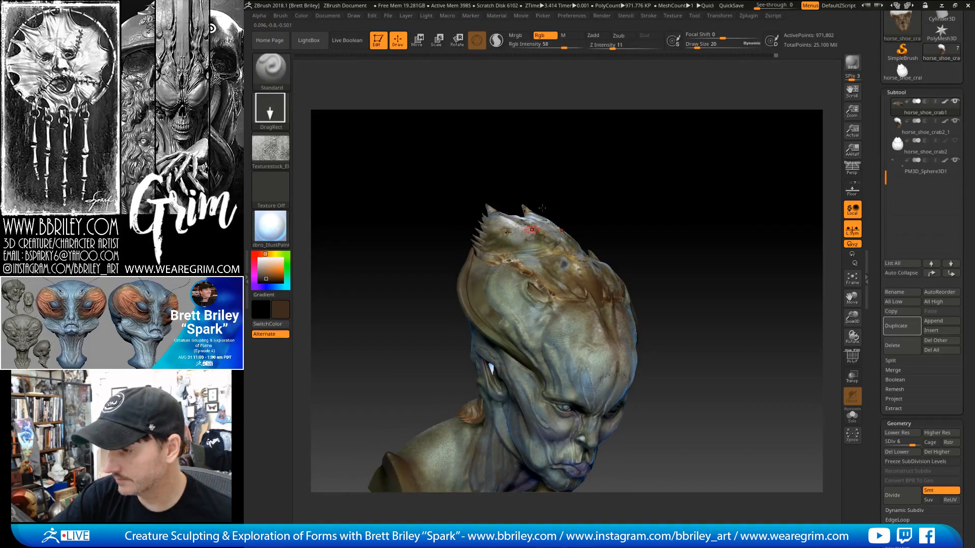
drag(544, 209, 505, 248)
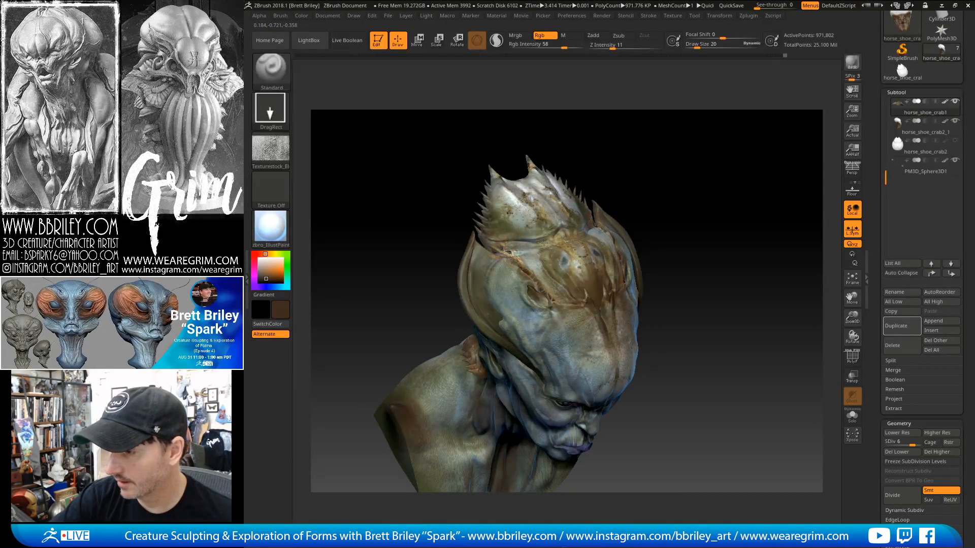
mouse_move(544, 244)
mouse_down()
mouse_move(631, 168)
mouse_move(543, 268)
mouse_move(547, 252)
mouse_move(559, 241)
mouse_move(567, 251)
mouse_move(538, 288)
mouse_move(559, 274)
mouse_up()
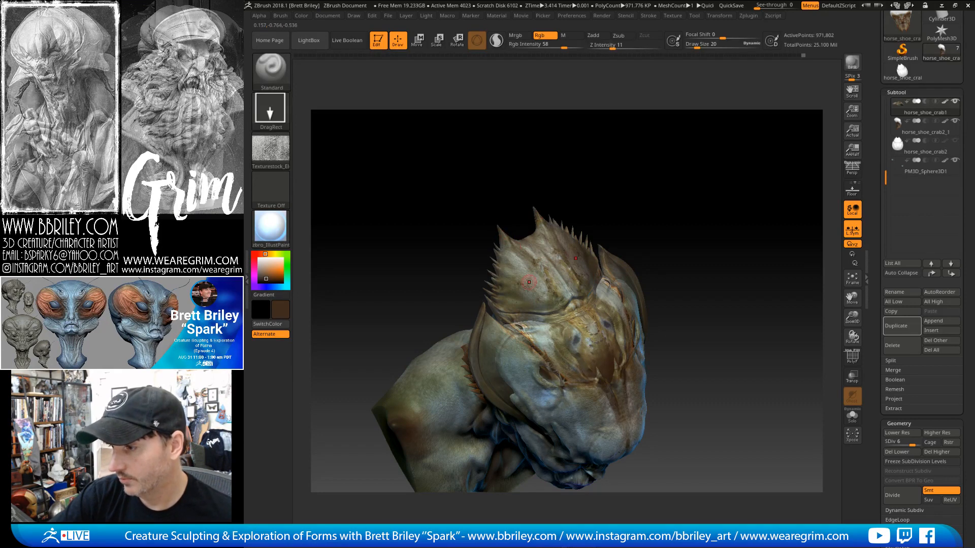
drag(646, 221, 548, 336)
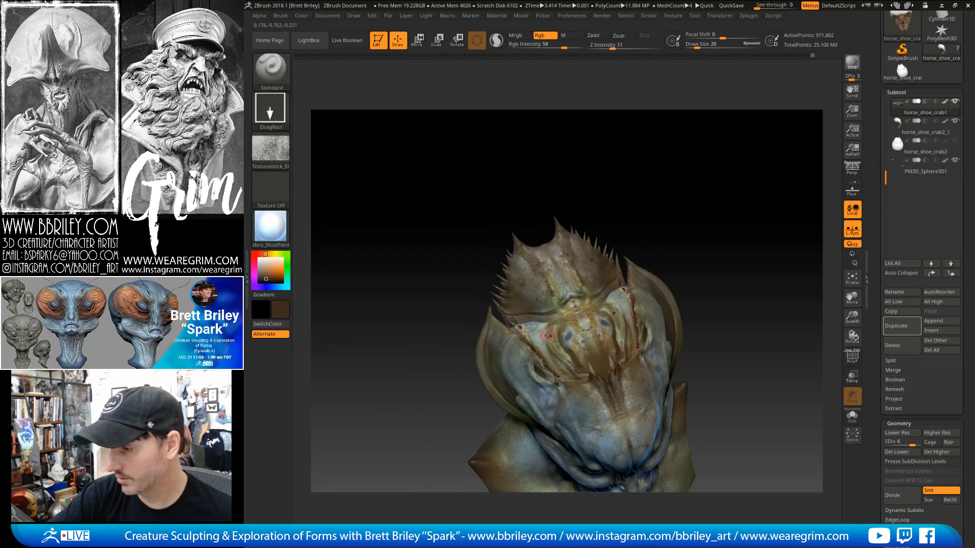
Select the Head_zremeshed1 subtool, sample a light grey-beige and stamp texture on the top of the head around the brown markings.
alt+click(548, 335)
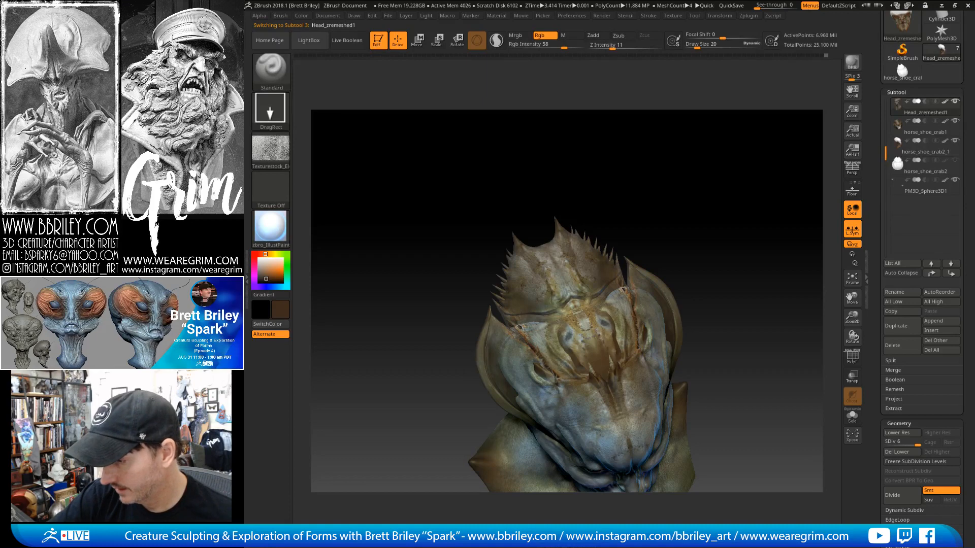
drag(651, 239, 616, 231)
key(c)
drag(599, 140, 596, 198)
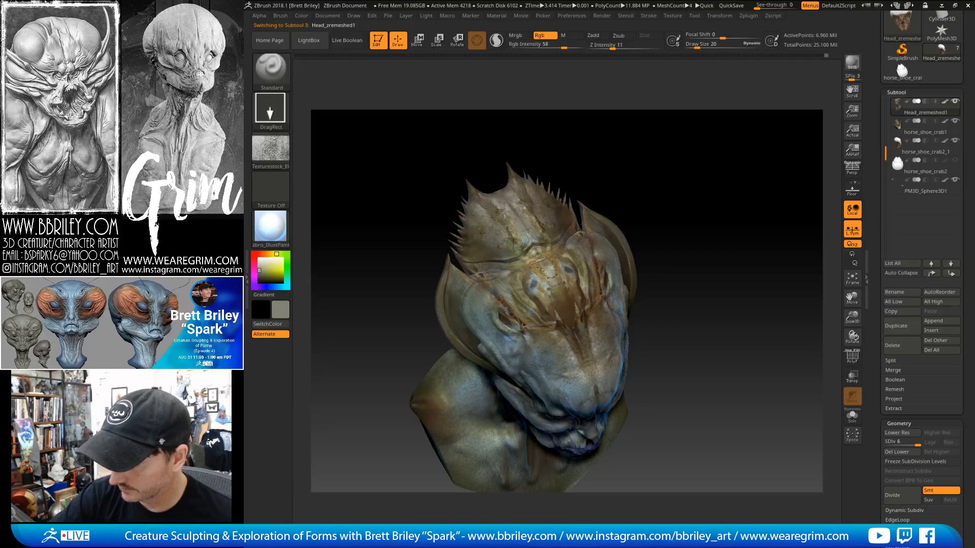
drag(497, 297, 567, 254)
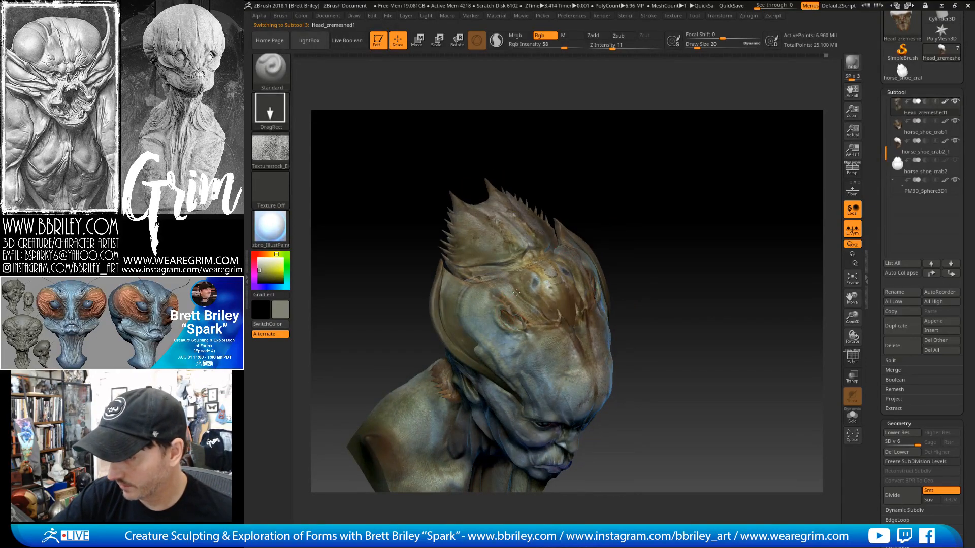
drag(595, 152, 515, 289)
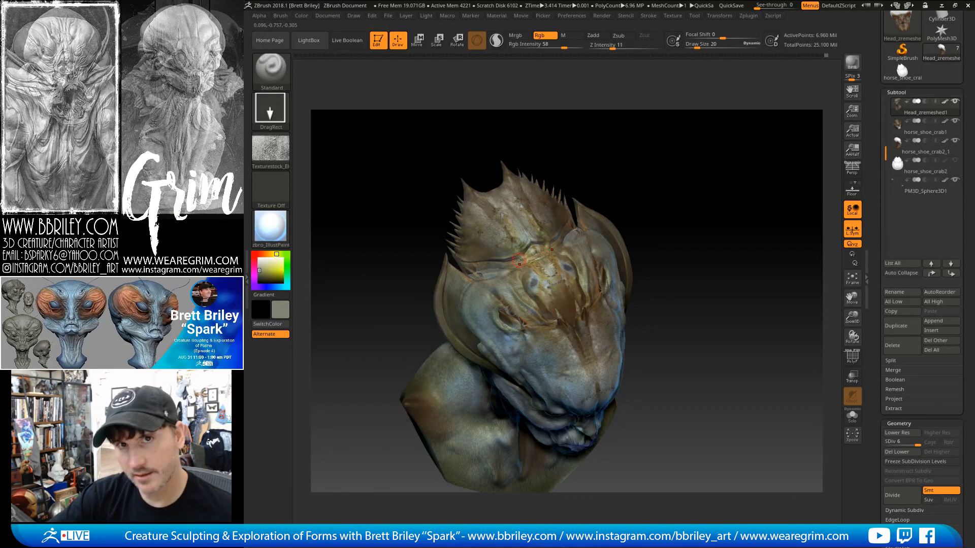
drag(671, 188, 627, 178)
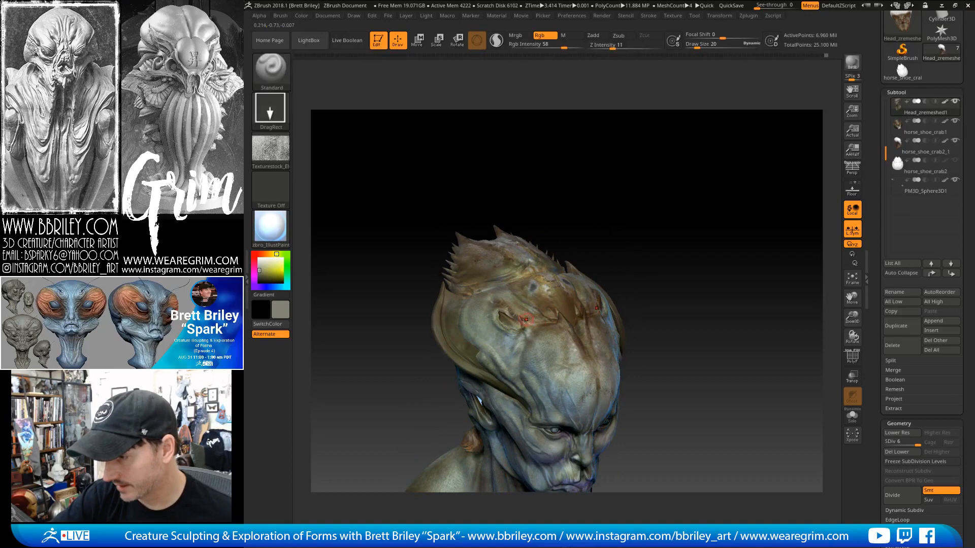
Select the horse_shoe_crab1 subtool, sample browns from the head crab and shift the paint color to a dark grey-brown.
right_drag(526, 319, 548, 316)
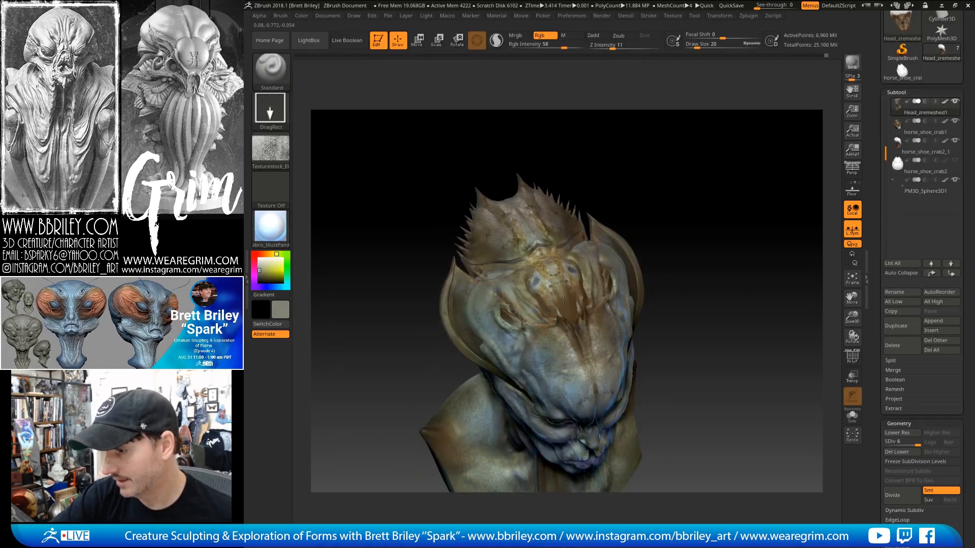
alt+click(550, 299)
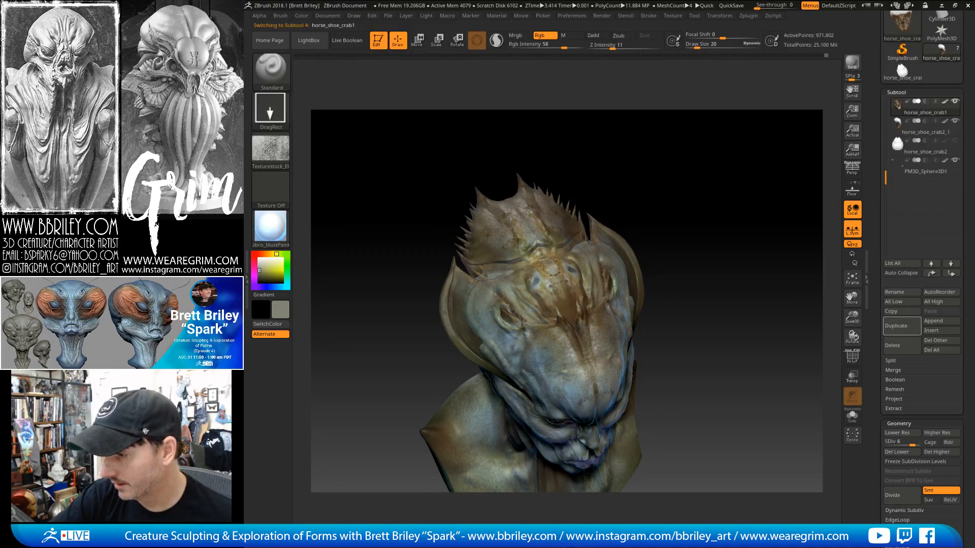
key(c)
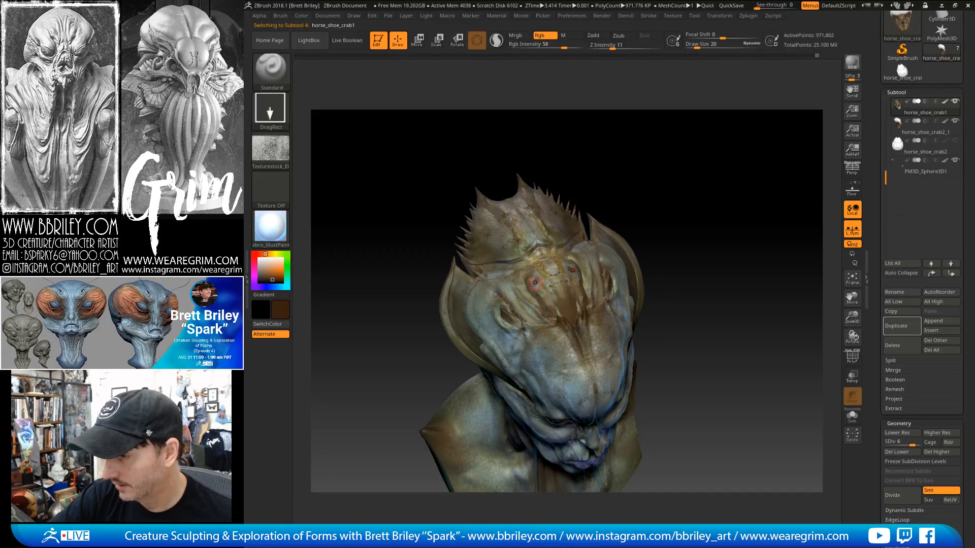
right_drag(554, 272, 565, 298)
right_drag(640, 165, 574, 326)
key(c)
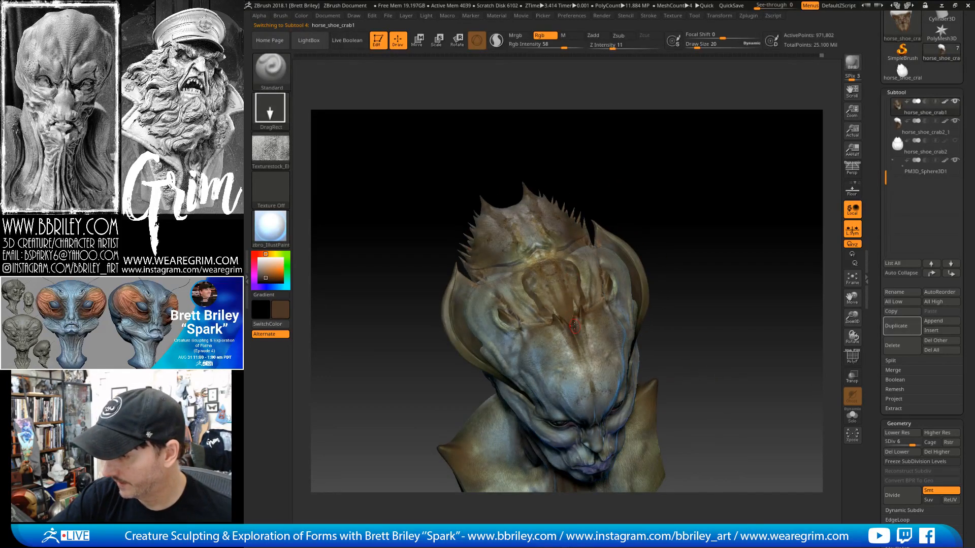
click(263, 279)
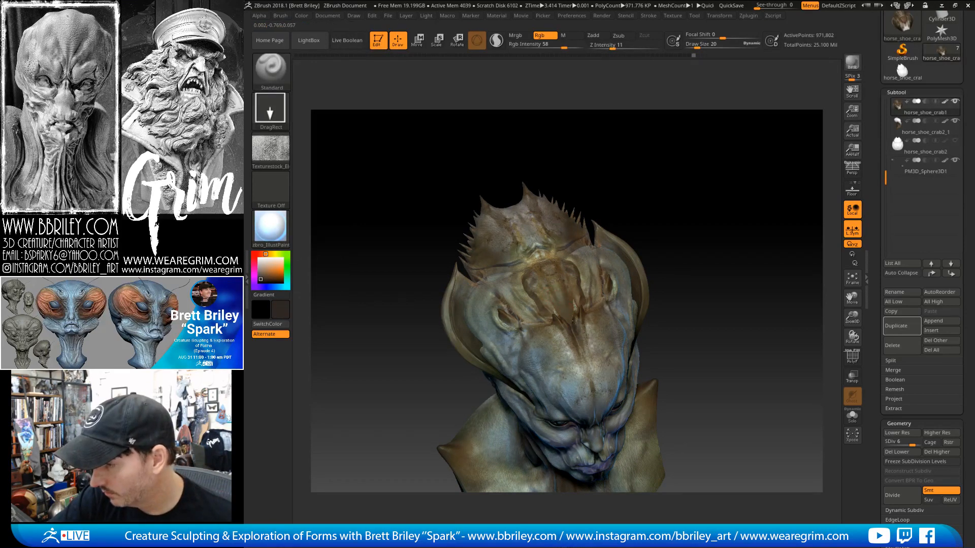
Choose Alpha 58, quick-save the project and stamp dark streaks over the center of the head crab.
click(270, 150)
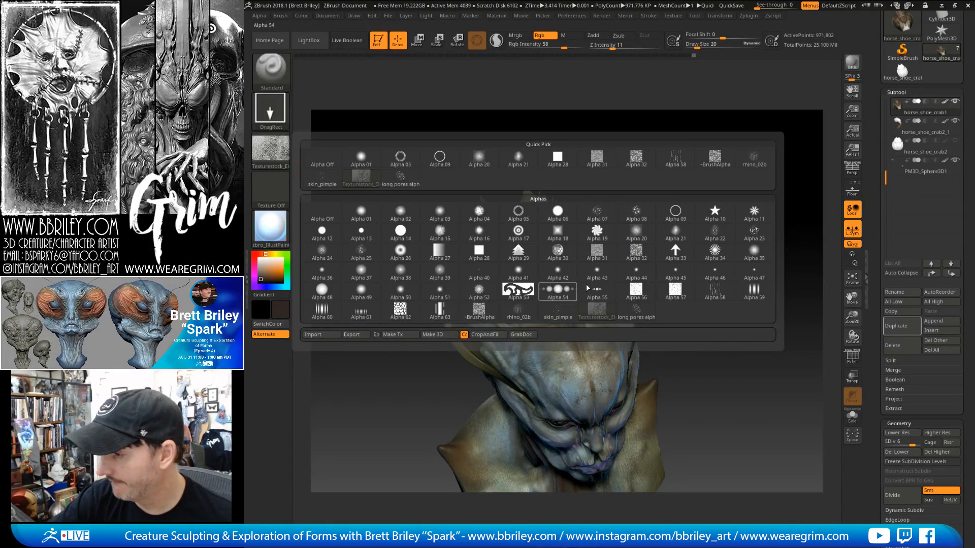
click(714, 293)
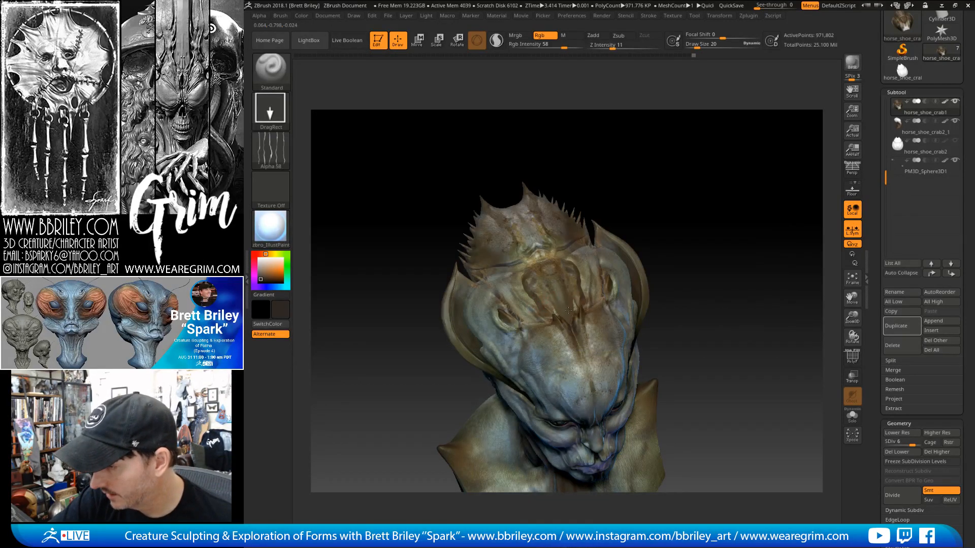
key(ctrl+s)
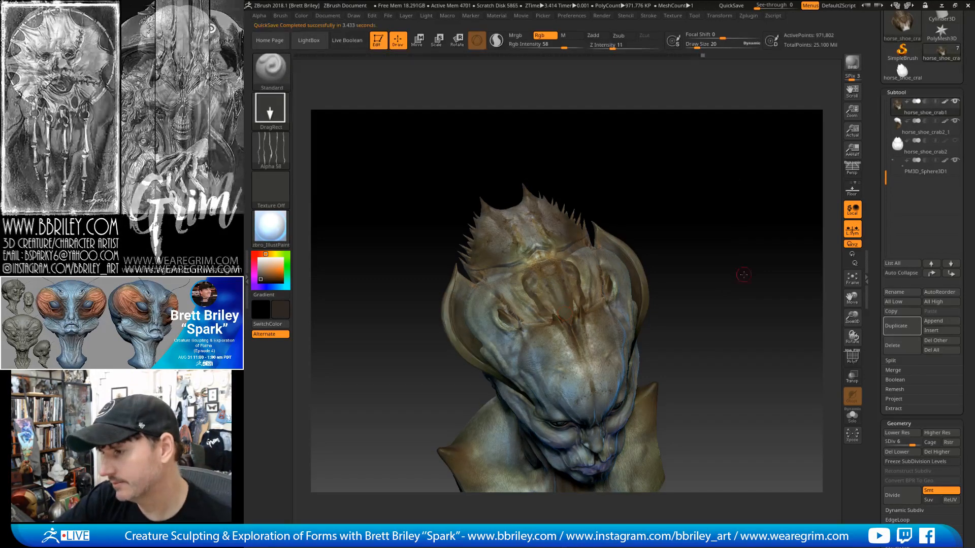
mouse_move(744, 275)
mouse_down()
mouse_move(740, 237)
mouse_move(738, 277)
mouse_up()
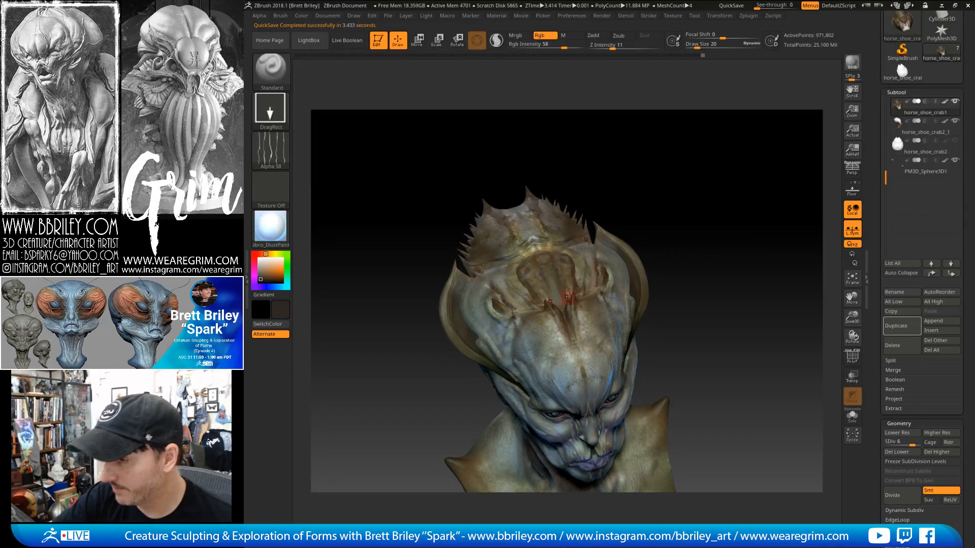
drag(547, 261, 537, 248)
drag(584, 170, 535, 202)
Choose Alpha 32, set the draw size to 12 and stamp dark speckles over the head crab's central ridges.
click(271, 150)
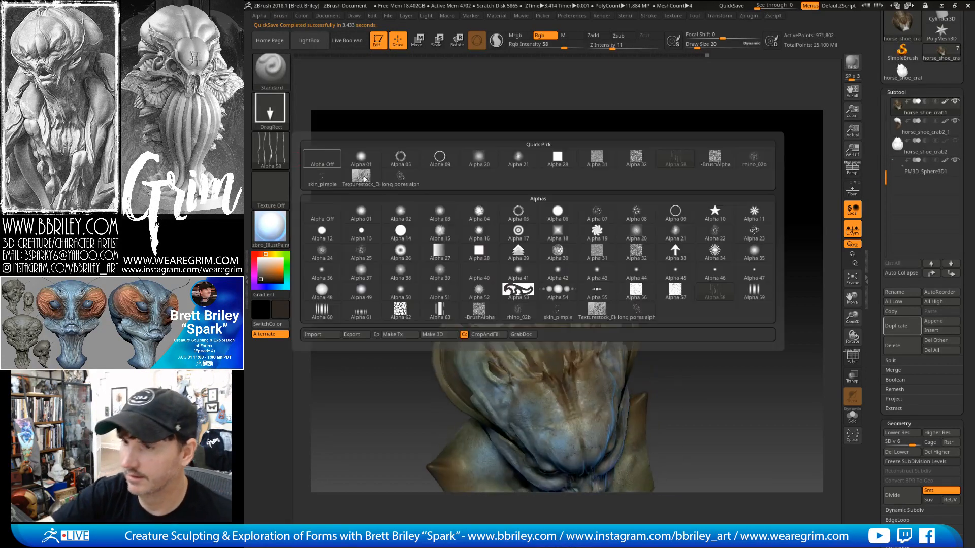
click(637, 251)
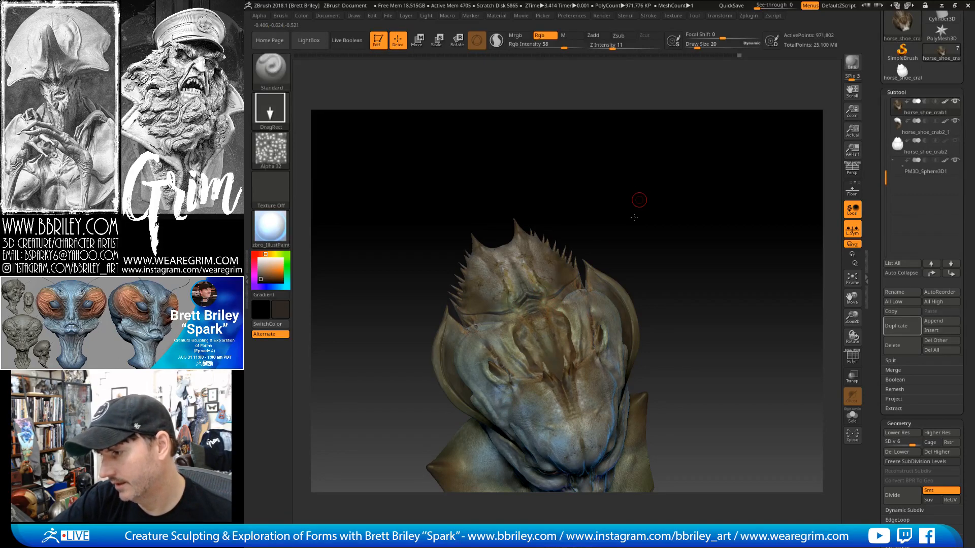
drag(634, 217, 561, 306)
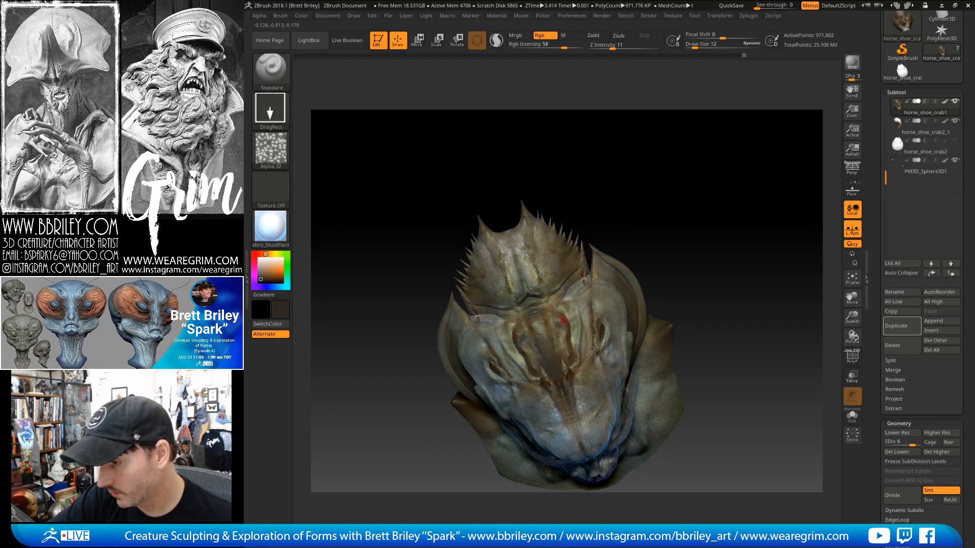
drag(599, 225, 565, 335)
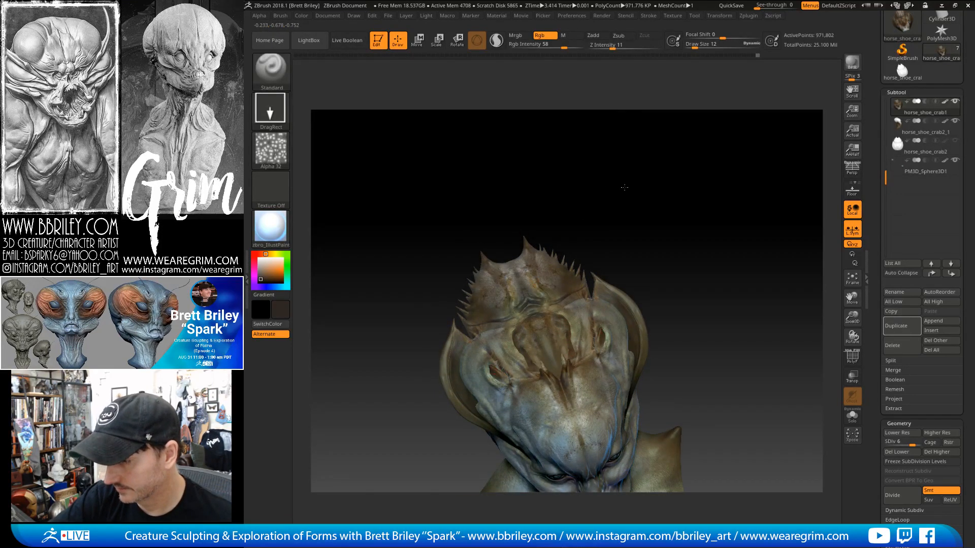
drag(624, 187, 512, 378)
right_drag(519, 380, 536, 372)
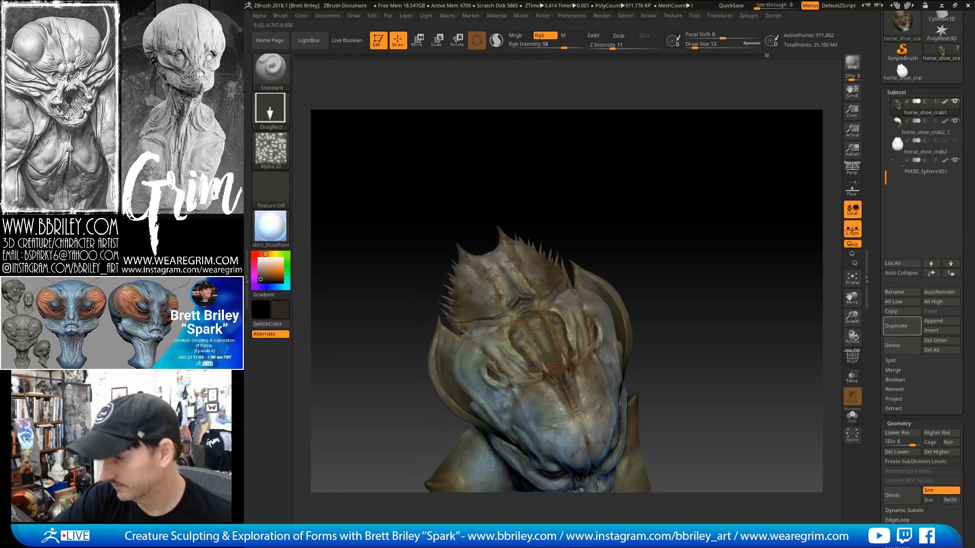
Stamp more dark speckles over the head crab's side edges and spiked rear plate.
mouse_move(606, 244)
mouse_down()
mouse_move(630, 219)
mouse_move(635, 249)
mouse_up()
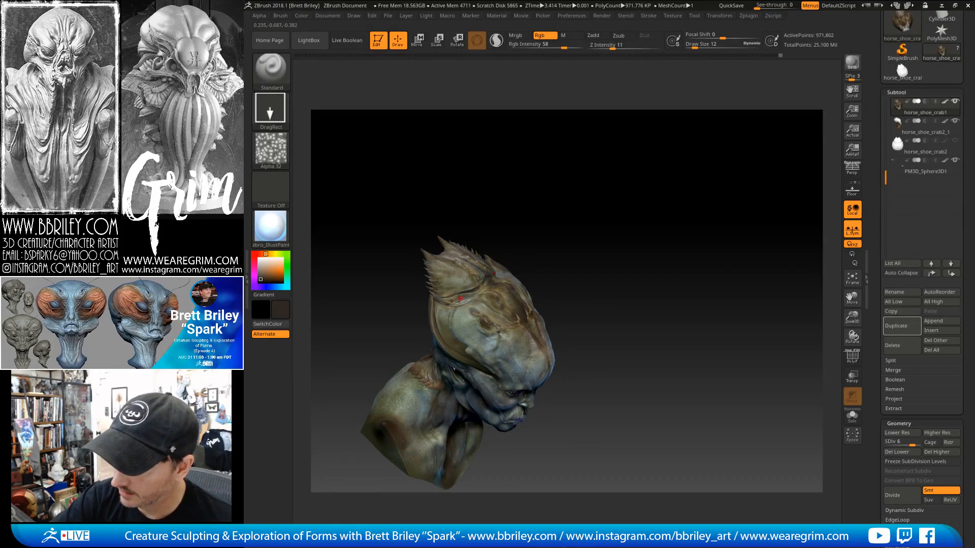
drag(568, 203, 507, 264)
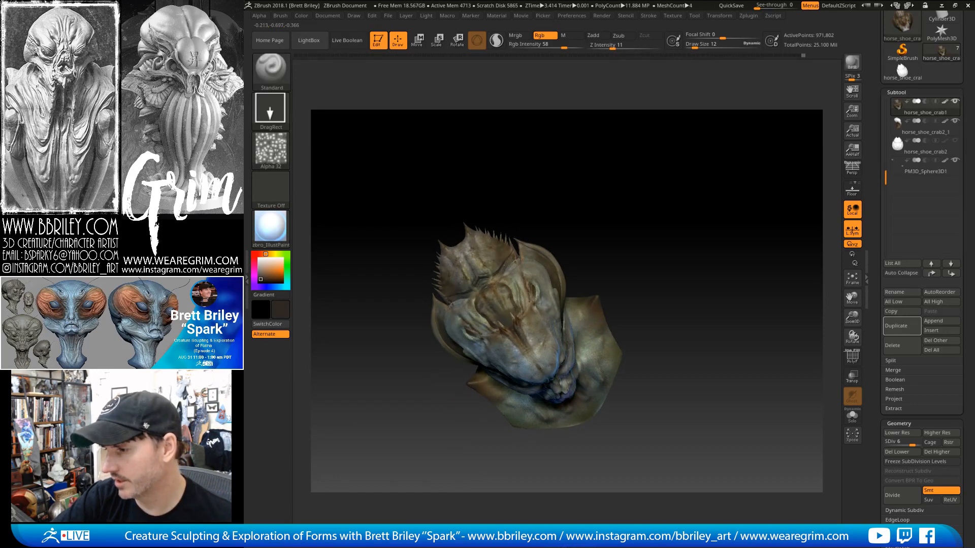
mouse_move(560, 185)
mouse_down()
mouse_move(539, 239)
mouse_move(542, 272)
mouse_up()
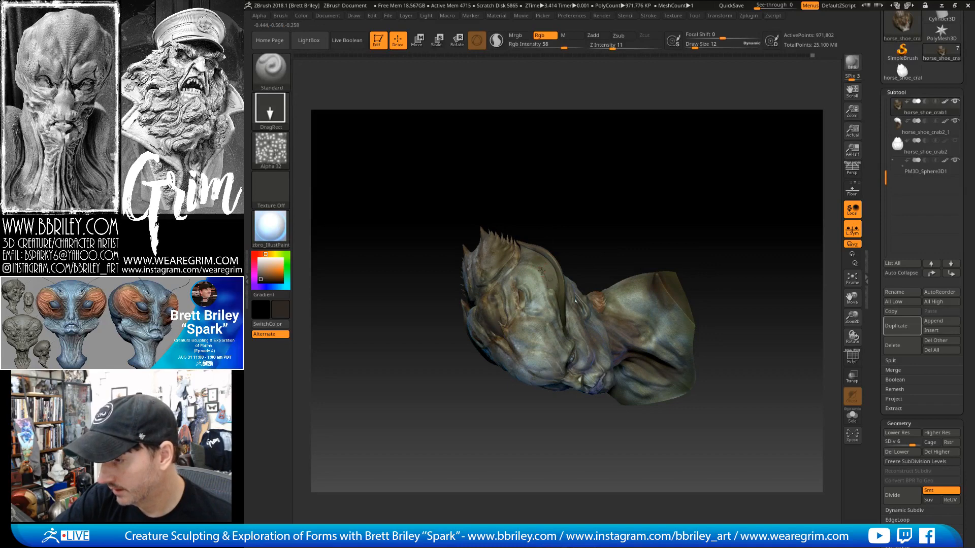
mouse_move(559, 236)
mouse_down()
mouse_move(583, 183)
mouse_move(567, 241)
mouse_up()
Sample a medium tan-brown from the head crab and stamp speckles along its long curved side rim.
key(c)
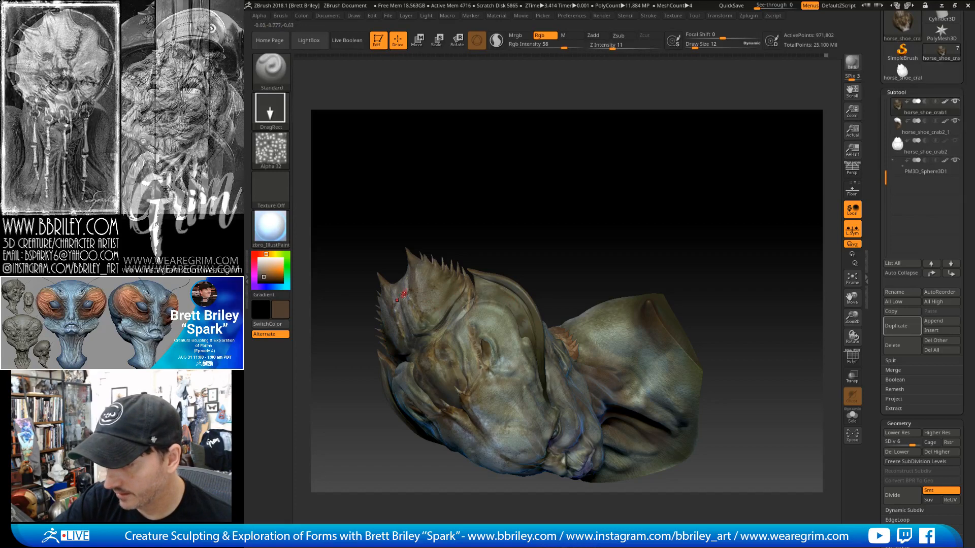
key(c)
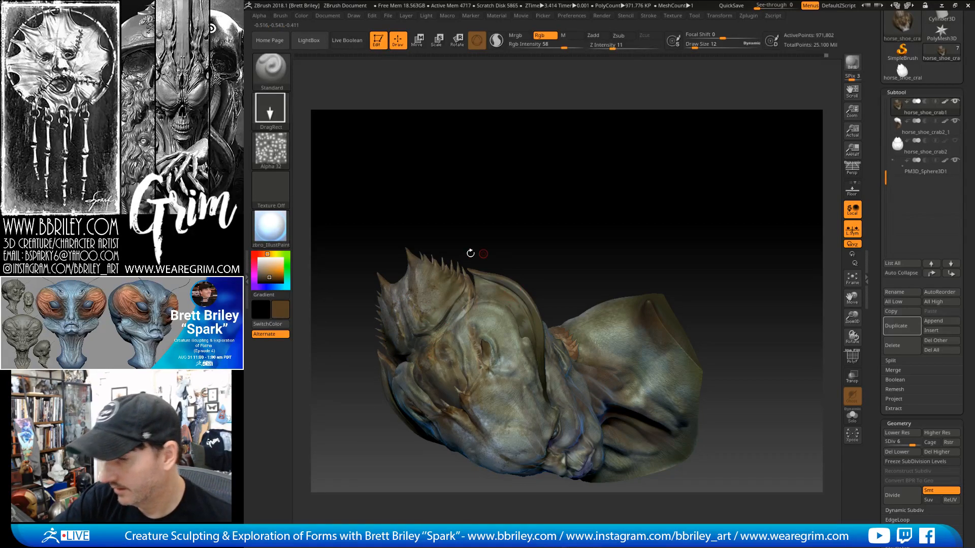
key(c)
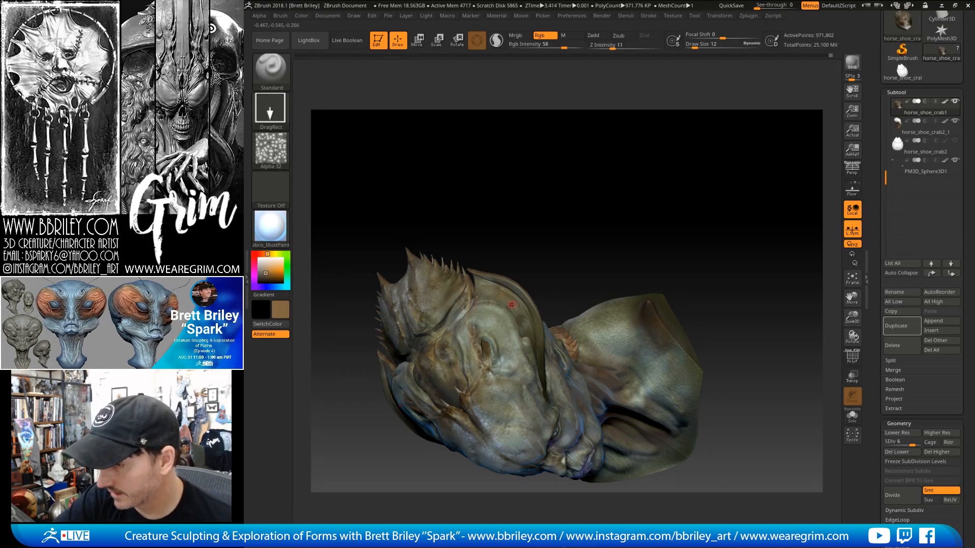
drag(532, 257, 539, 367)
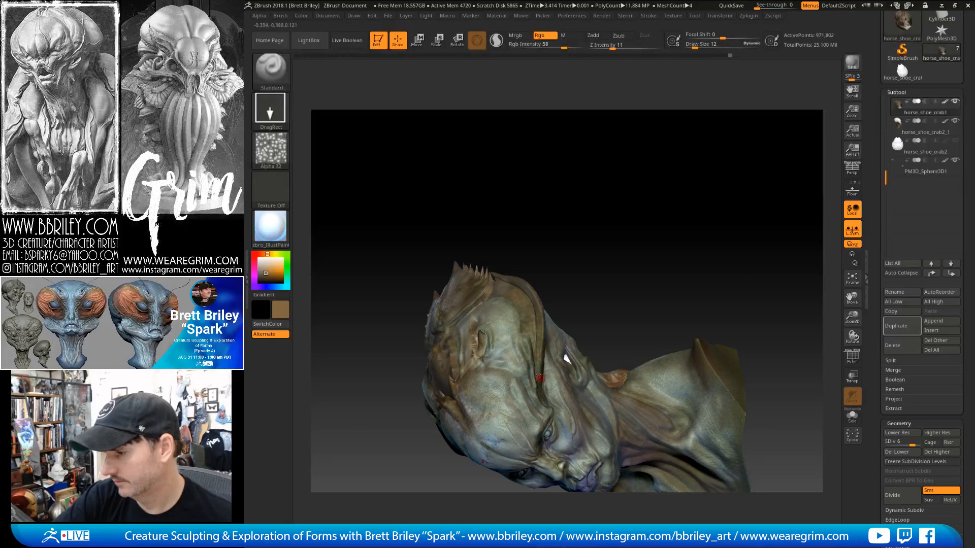
right_drag(536, 344, 528, 310)
Choose the Texturestock alpha and stamp tan-brown texture on the side rim of the head crab.
click(271, 151)
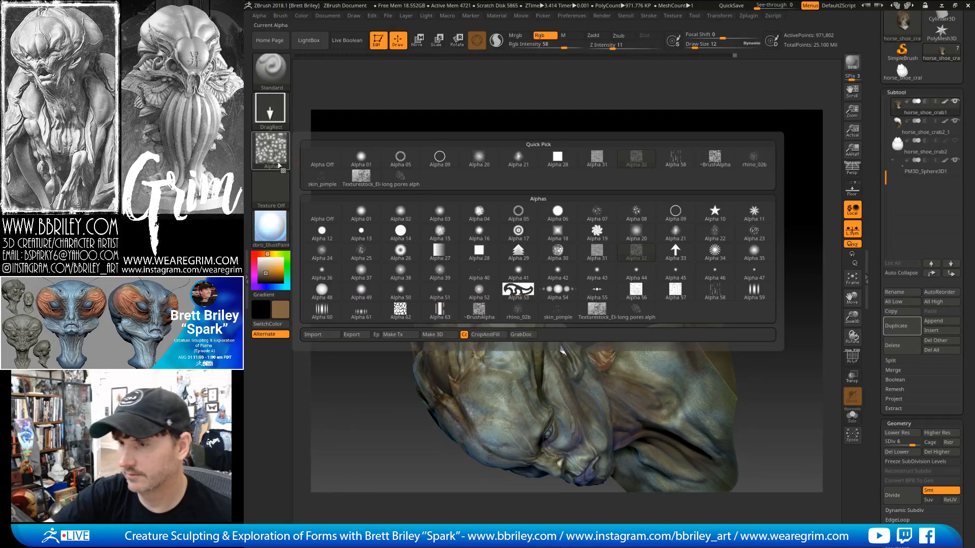
click(597, 310)
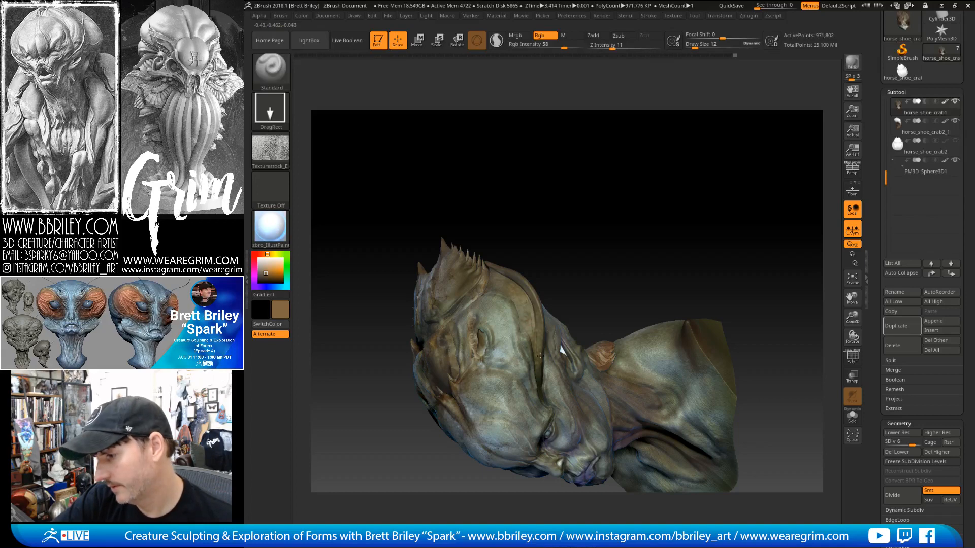
mouse_move(506, 281)
right_down()
mouse_move(559, 222)
mouse_move(514, 274)
mouse_move(560, 257)
mouse_move(538, 286)
mouse_move(584, 239)
mouse_move(641, 212)
mouse_move(627, 263)
mouse_move(695, 262)
mouse_move(683, 270)
right_up()
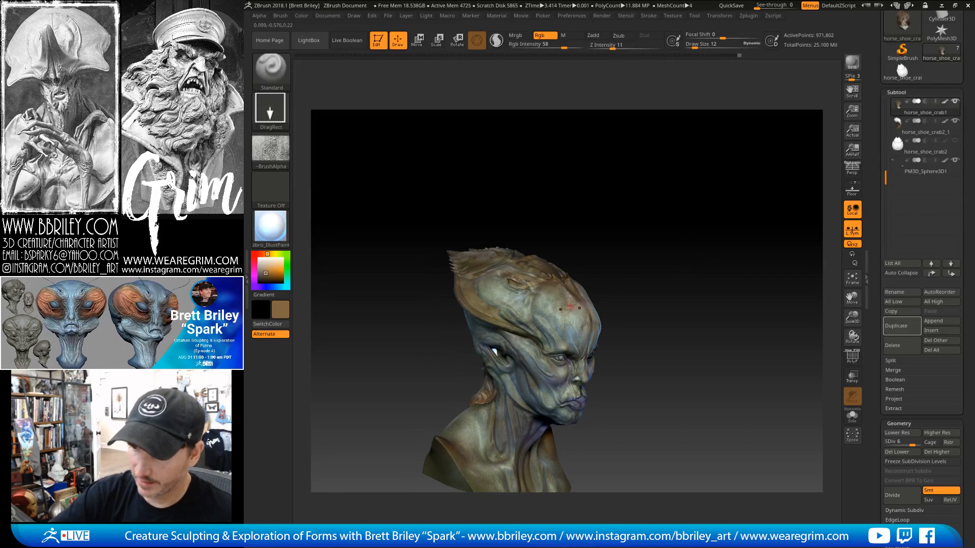
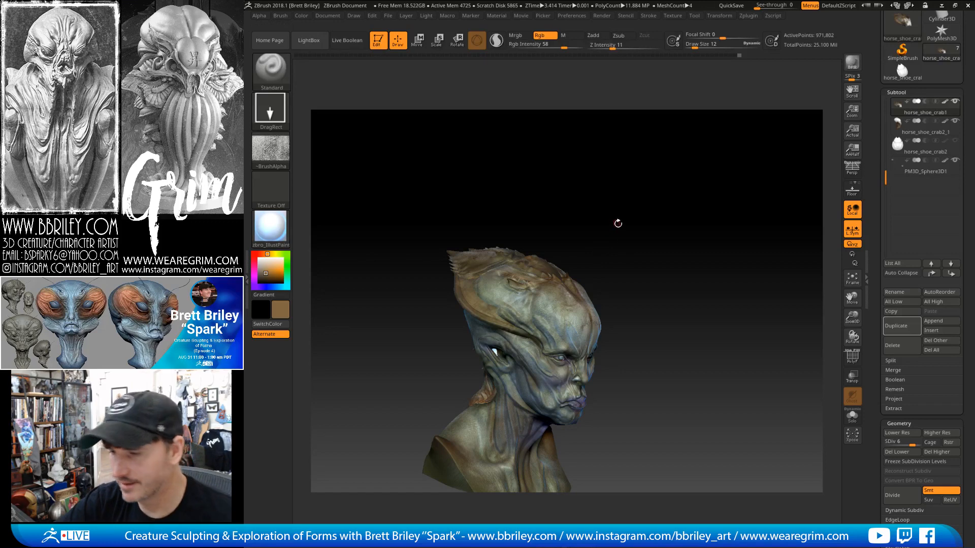
Sample a dark brown and stamp texture over the head crab's spiked rear plate and center.
mouse_move(618, 224)
mouse_down()
mouse_move(625, 219)
mouse_move(522, 278)
mouse_up()
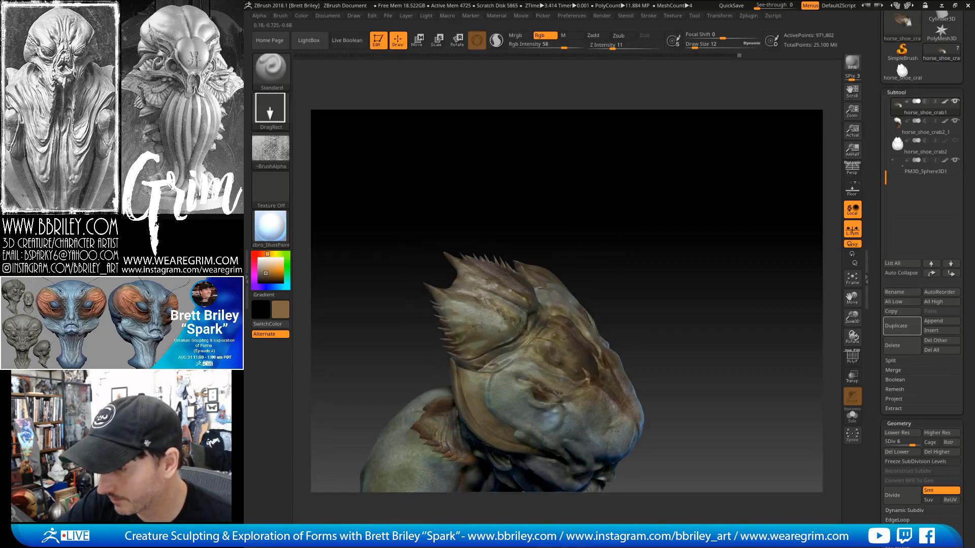
drag(484, 321, 526, 319)
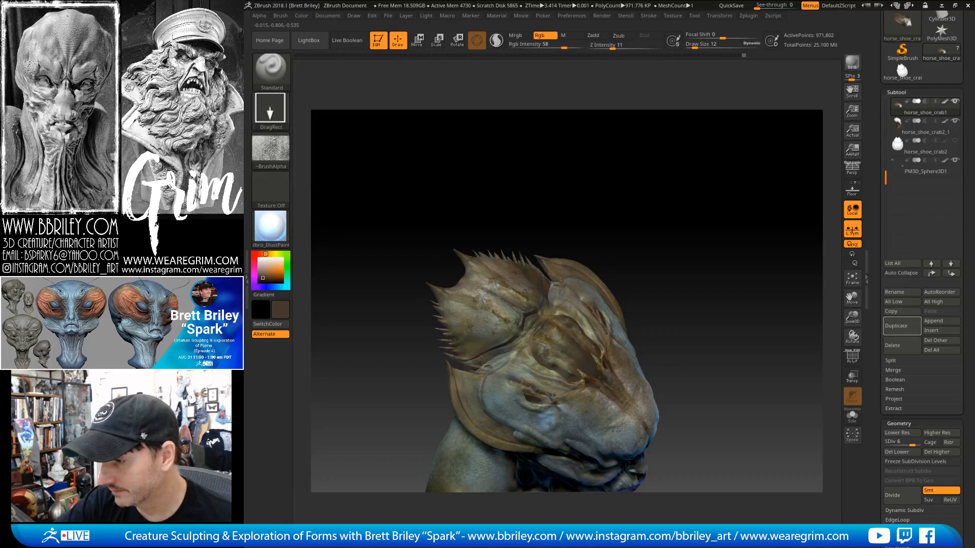
drag(523, 231, 541, 353)
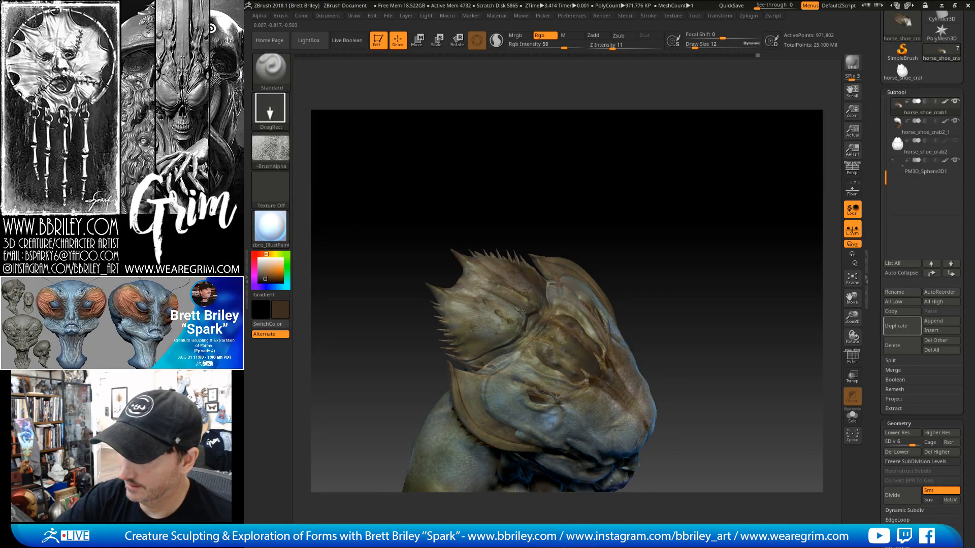
right_drag(530, 321, 509, 309)
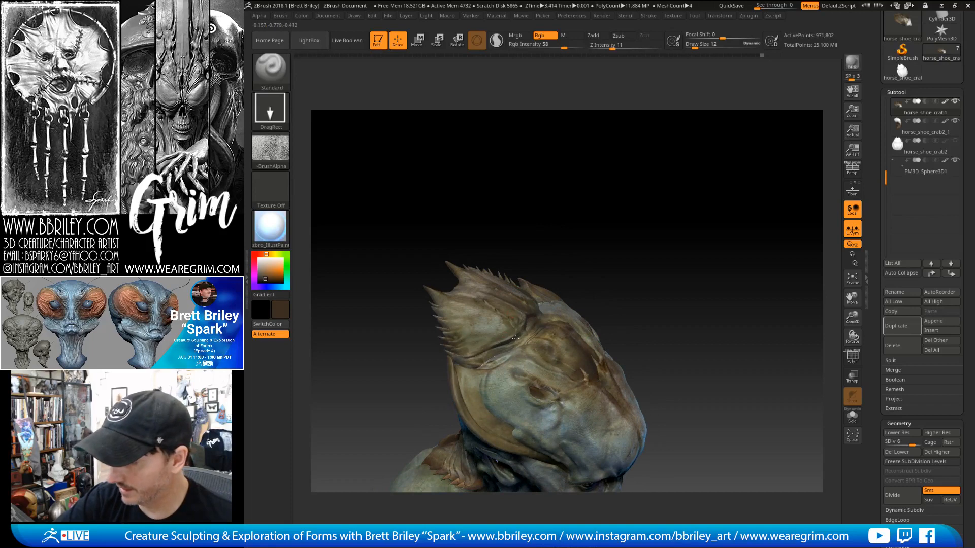
right_drag(505, 360, 508, 365)
Select the Head_zremeshed1 subtool and stamp dark brown texture over the top and side of the head beside the crab.
alt+click(508, 367)
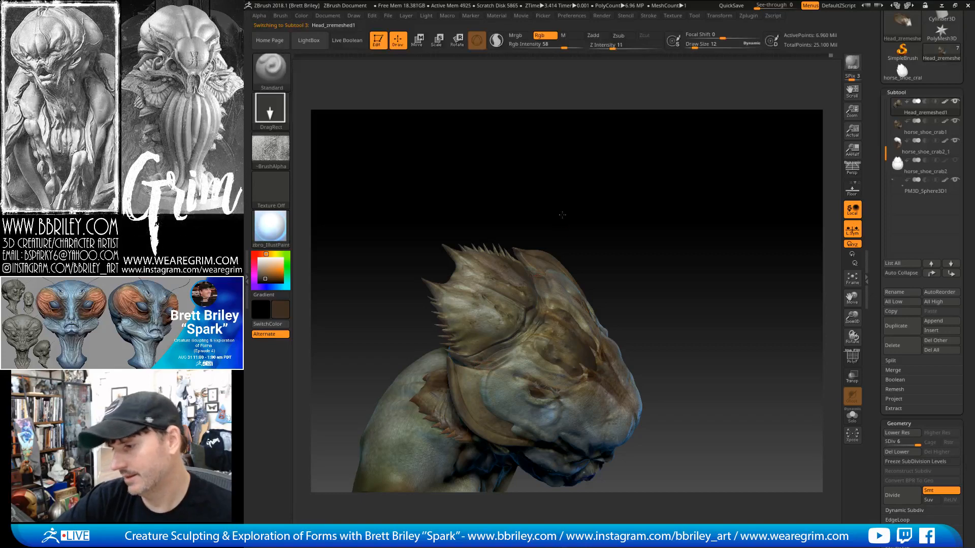
right_drag(562, 215, 491, 336)
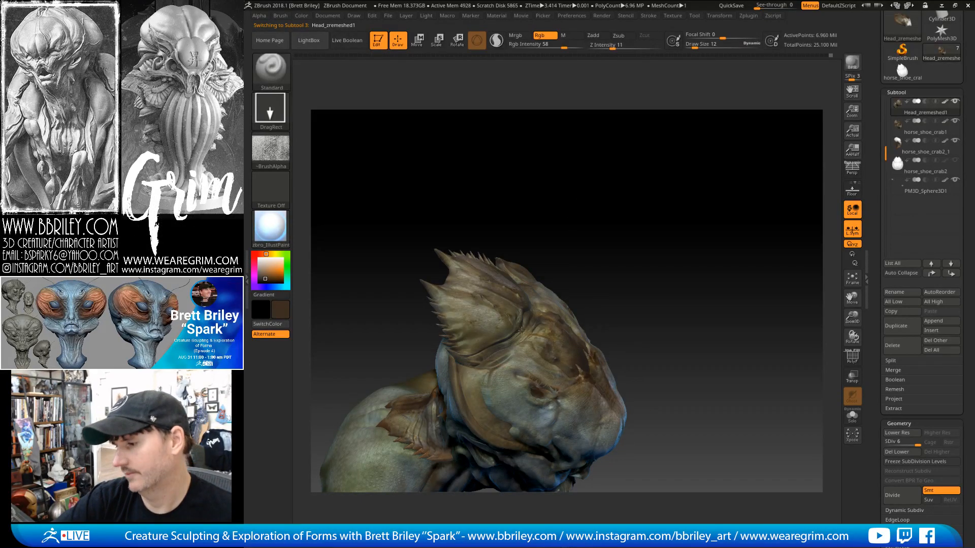
mouse_move(531, 337)
right_down()
mouse_move(498, 317)
mouse_move(512, 296)
mouse_move(516, 234)
right_up()
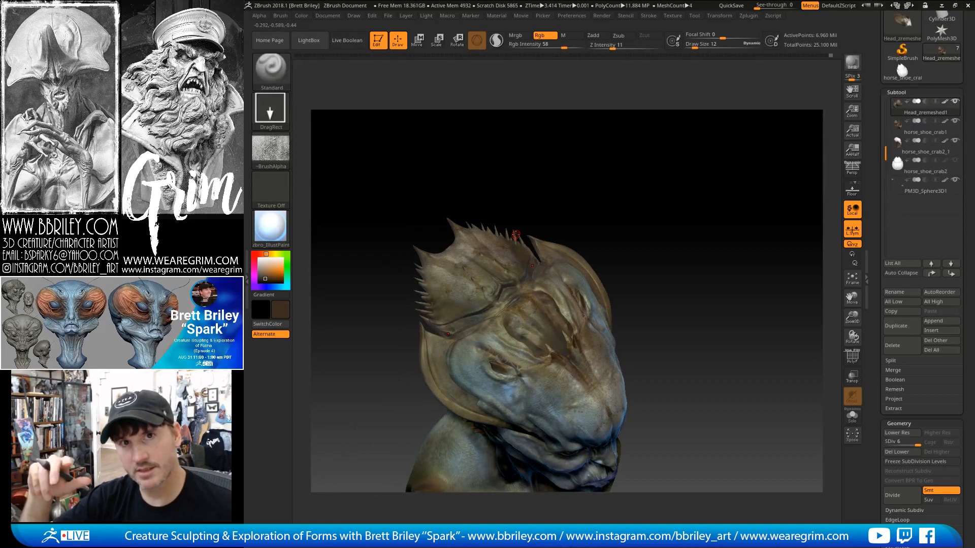
mouse_move(644, 243)
mouse_down()
mouse_move(648, 209)
mouse_move(654, 246)
mouse_up()
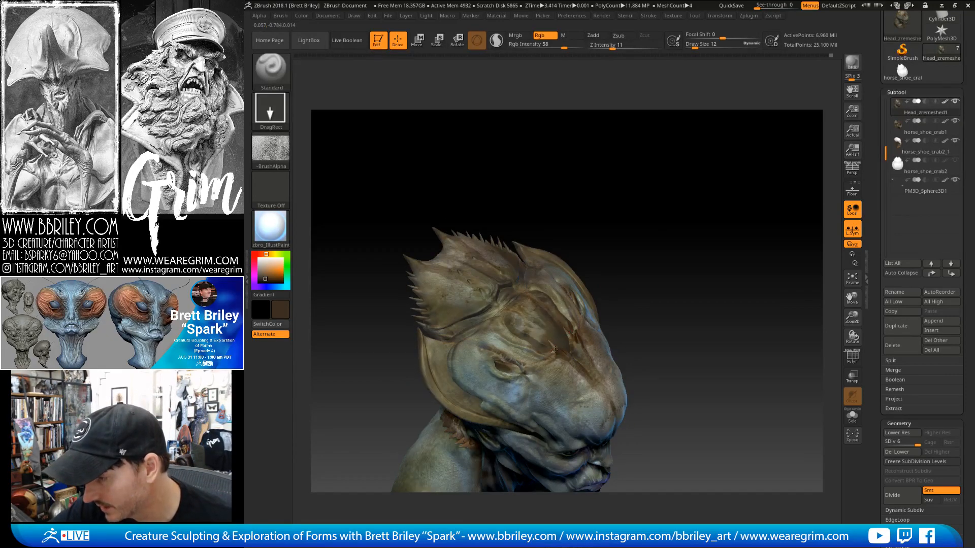
drag(599, 241, 580, 358)
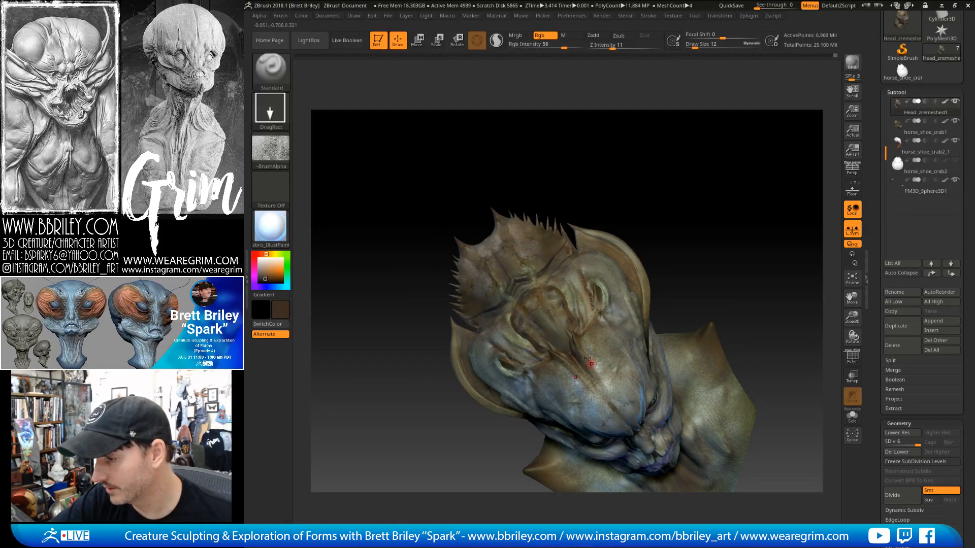
drag(692, 229, 496, 311)
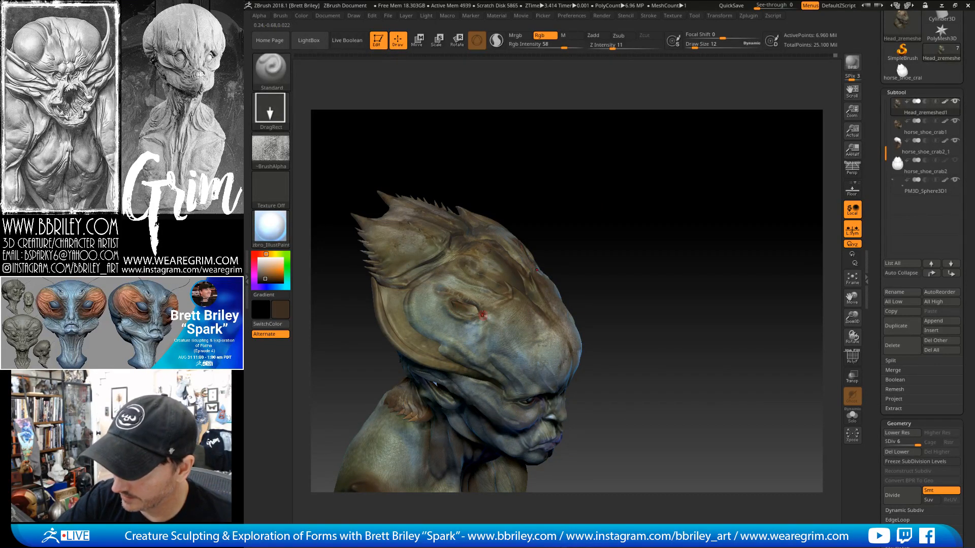
Select the horse_shoe_crab2_1 subtool and push its piece poking through the ear back inside with the Move brush.
alt+click(466, 309)
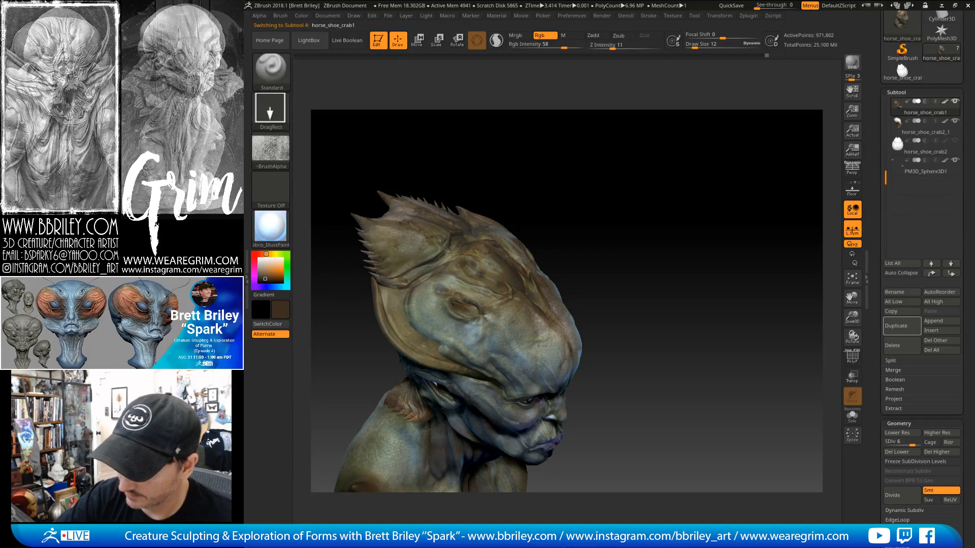
mouse_move(533, 229)
mouse_down()
mouse_move(570, 171)
mouse_move(590, 179)
mouse_move(558, 215)
mouse_up()
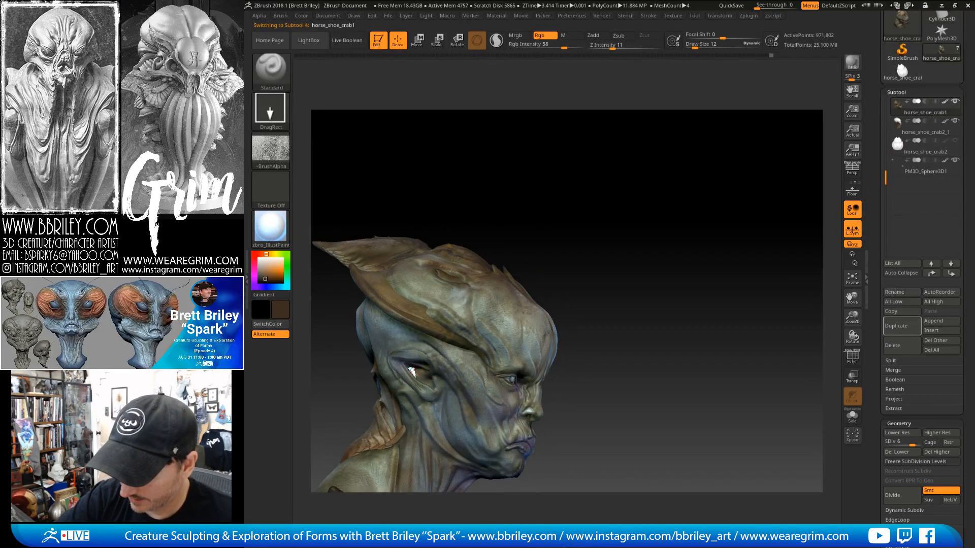
alt+click(411, 372)
key(b)
key(m)
key(v)
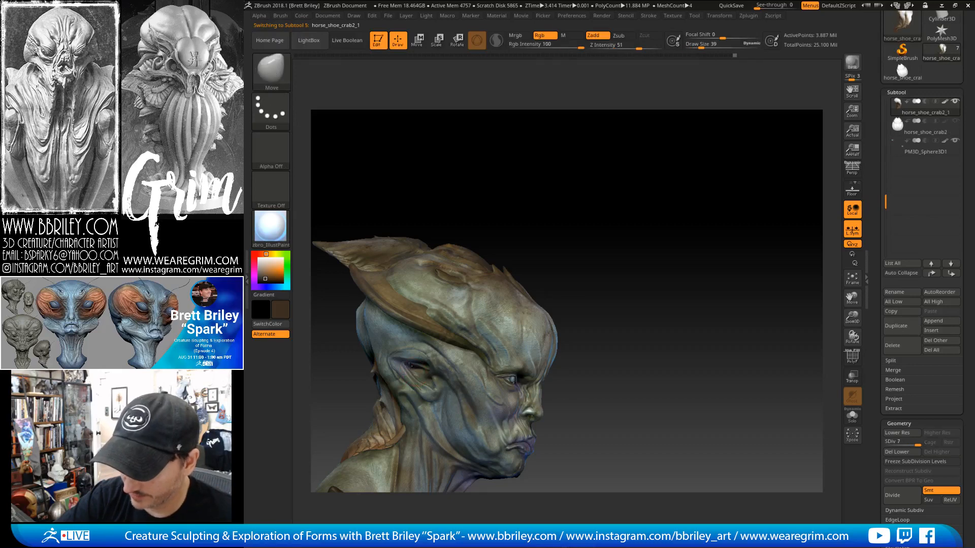
Select the Head_zremeshed1 subtool, sample a brown near the top of the neck crab and return to the Standard brush.
drag(560, 207, 598, 220)
alt+click(440, 283)
mouse_move(478, 225)
mouse_down()
mouse_move(448, 283)
mouse_move(470, 247)
mouse_up()
key(c)
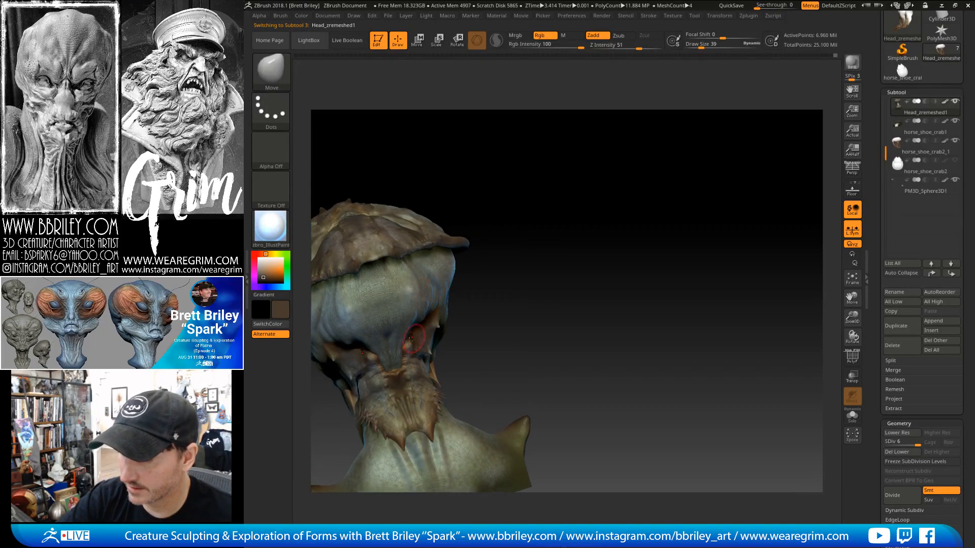
drag(390, 351, 395, 375)
drag(463, 320, 485, 268)
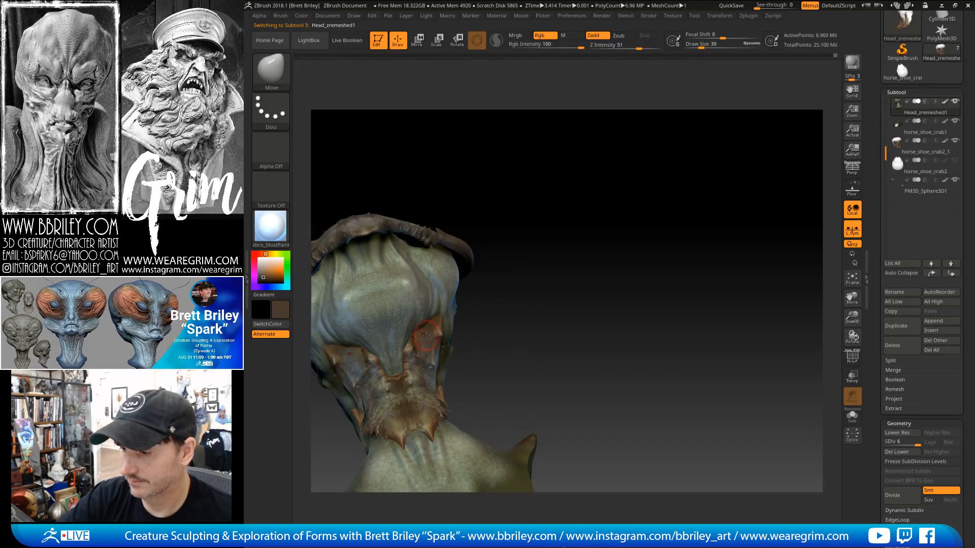
key(b)
key(s)
key(t)
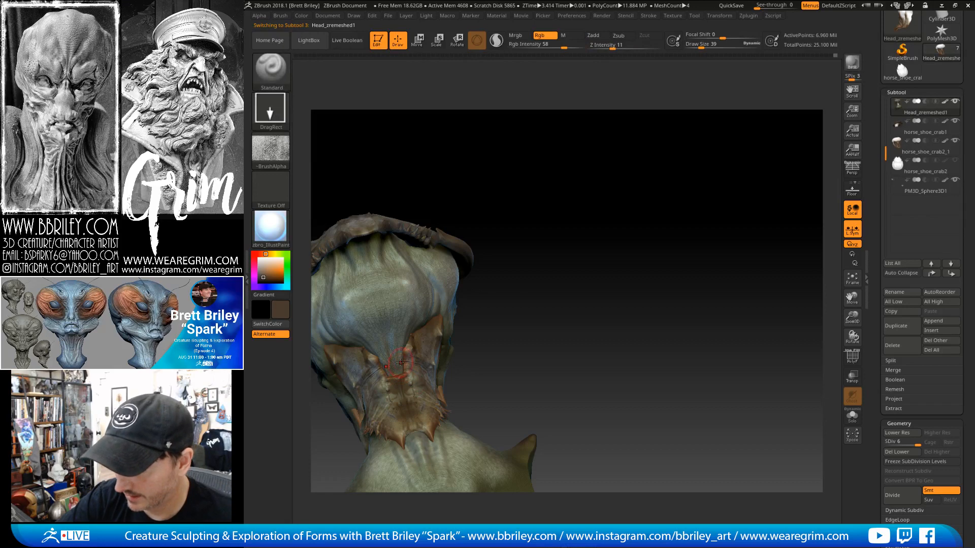
Sample a reddish brown and stamp texture over the back of the head above the neck crab.
alt+drag(559, 292, 604, 224)
key(c)
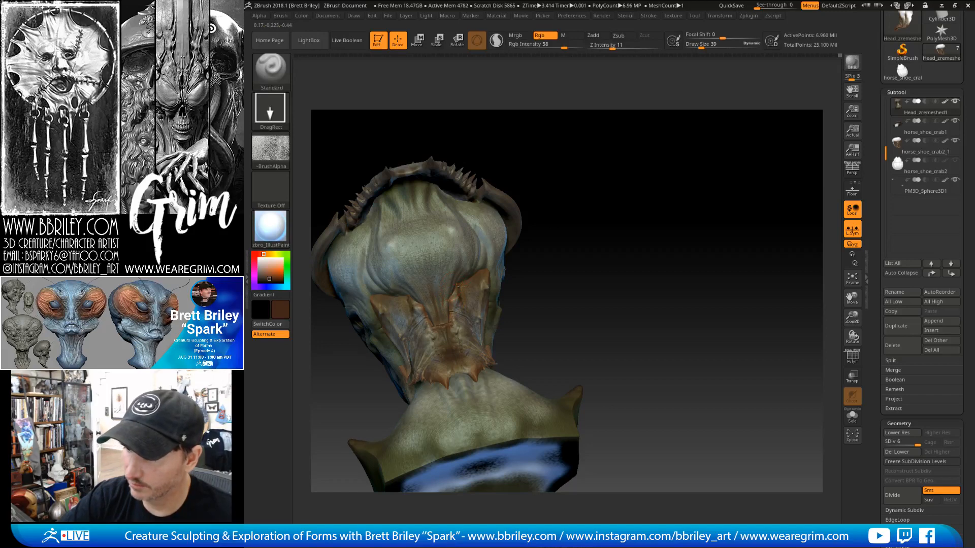
drag(568, 186, 533, 195)
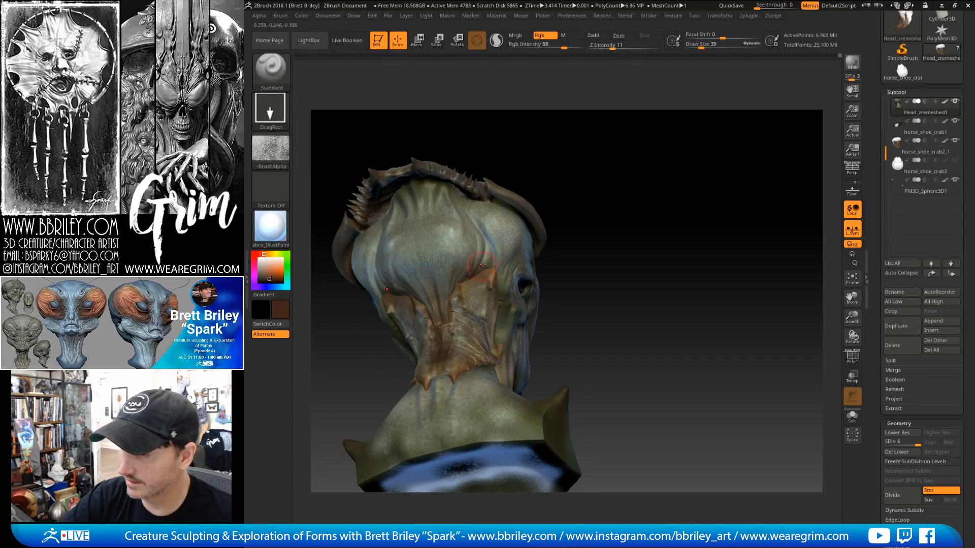
drag(456, 241, 505, 239)
Select the horse_shoe_crab2_1 subtool, sample a dark brown and stamp texture along the neck crab's upper edge.
drag(573, 186, 584, 194)
alt+click(476, 276)
key(c)
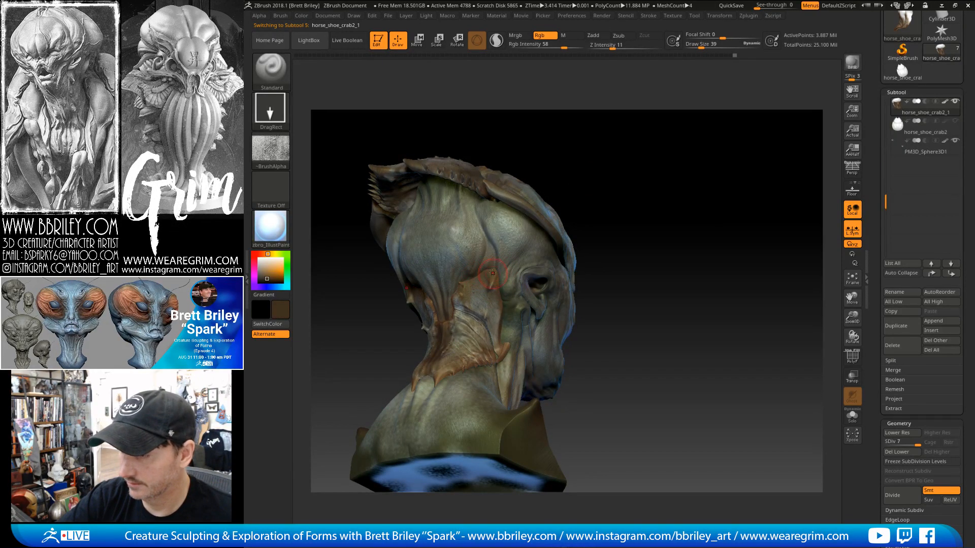
drag(493, 273, 487, 269)
mouse_move(581, 153)
mouse_down()
mouse_move(527, 191)
mouse_move(472, 279)
mouse_up()
drag(602, 186, 574, 213)
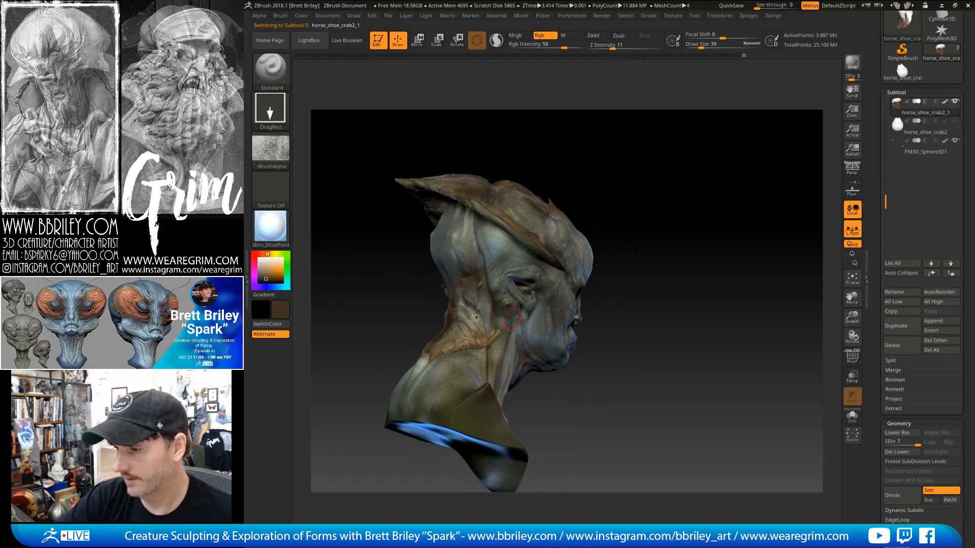
Select the Head_zremeshed1 subtool, sample a dark brown and stamp texture on the neck skin beside the neck crab.
alt+click(485, 354)
drag(572, 159, 438, 234)
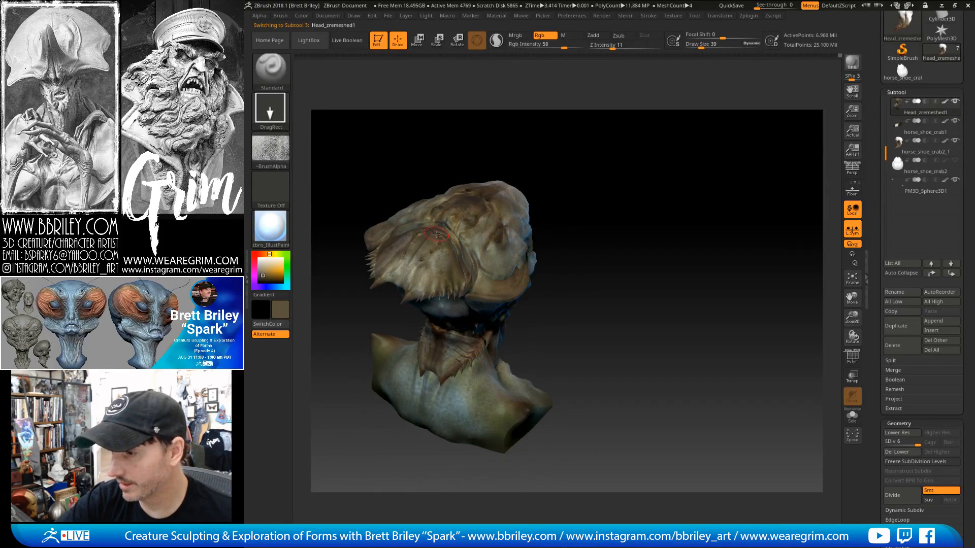
key(c)
drag(583, 261, 464, 373)
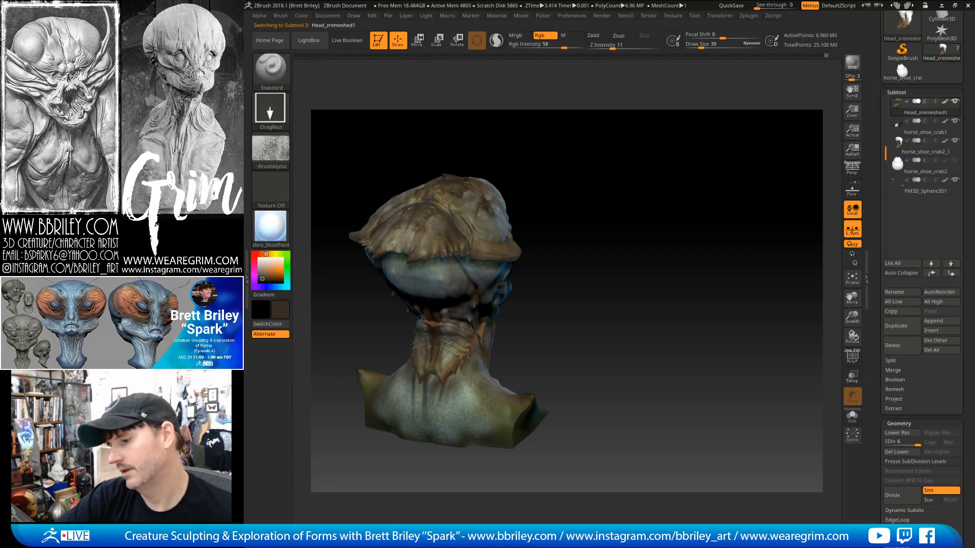
drag(460, 379, 502, 302)
drag(581, 209, 561, 197)
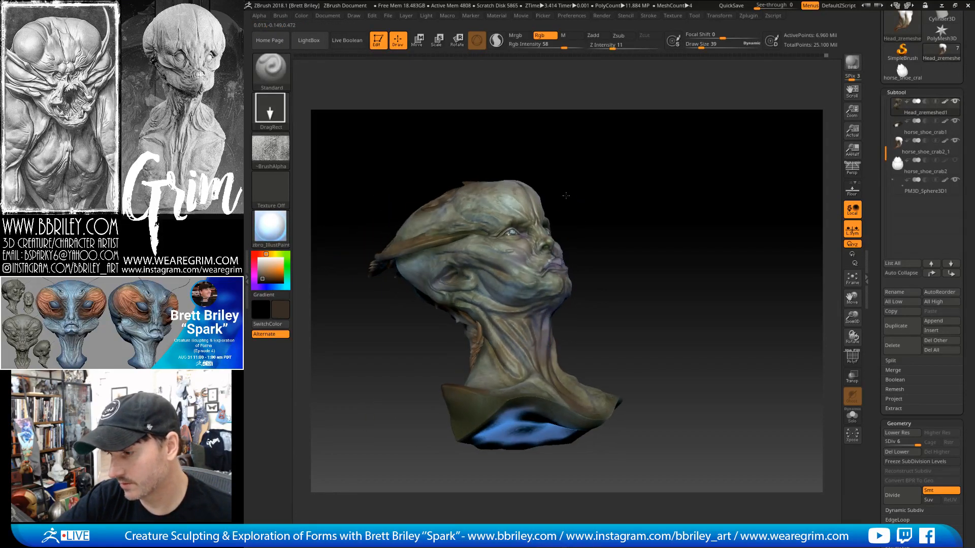
Select the horse_shoe_crab2_1 subtool, sample a near-black brown and paint the neck crab's side spikes with a FreeHand stroke.
alt+click(481, 344)
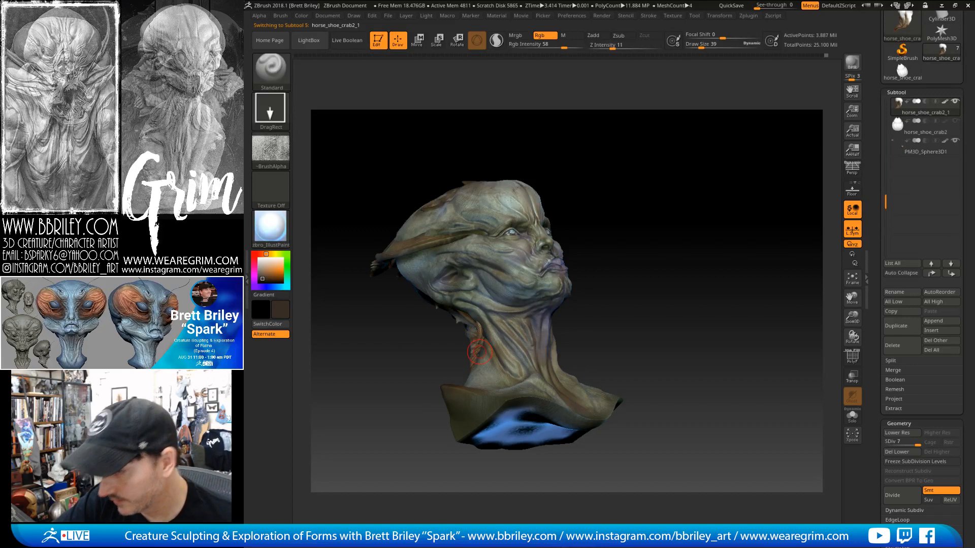
key(c)
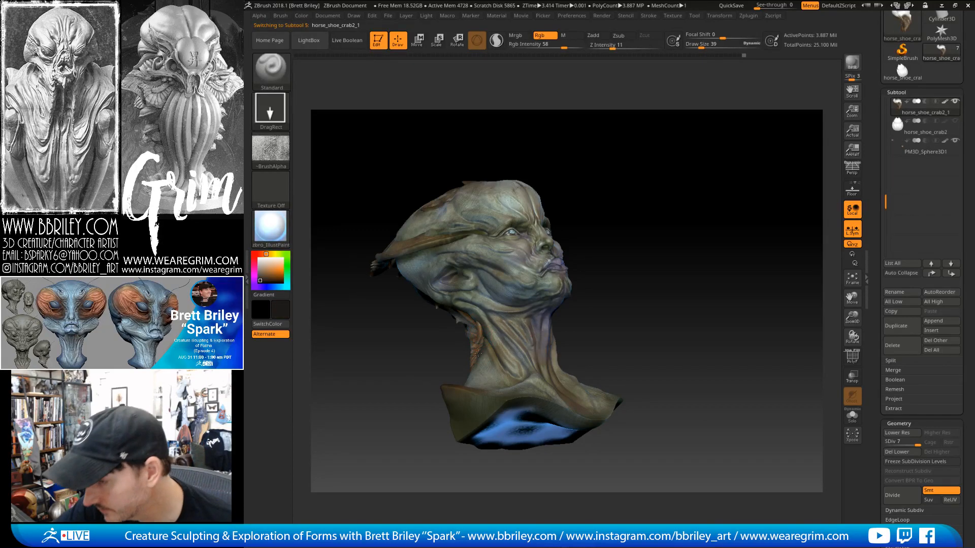
drag(629, 269, 743, 253)
click(270, 107)
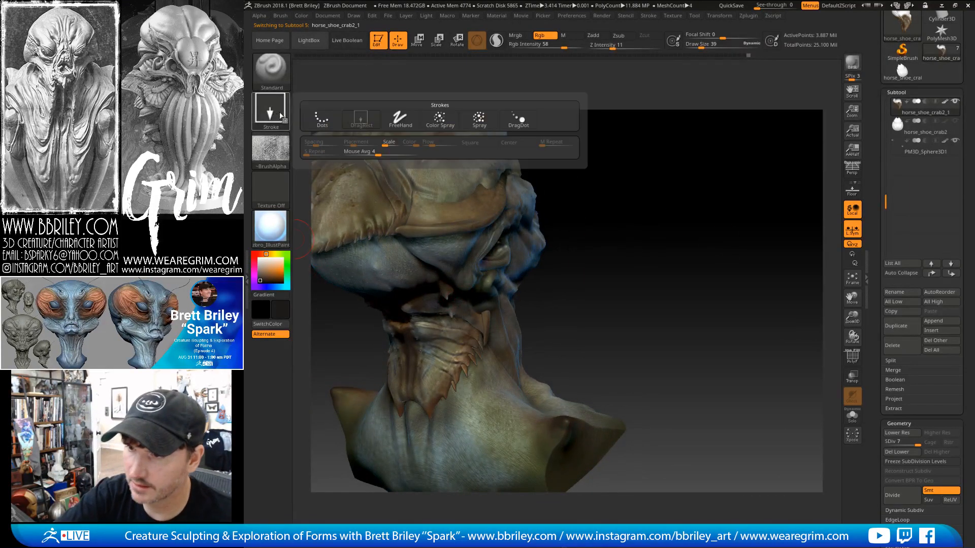
click(396, 120)
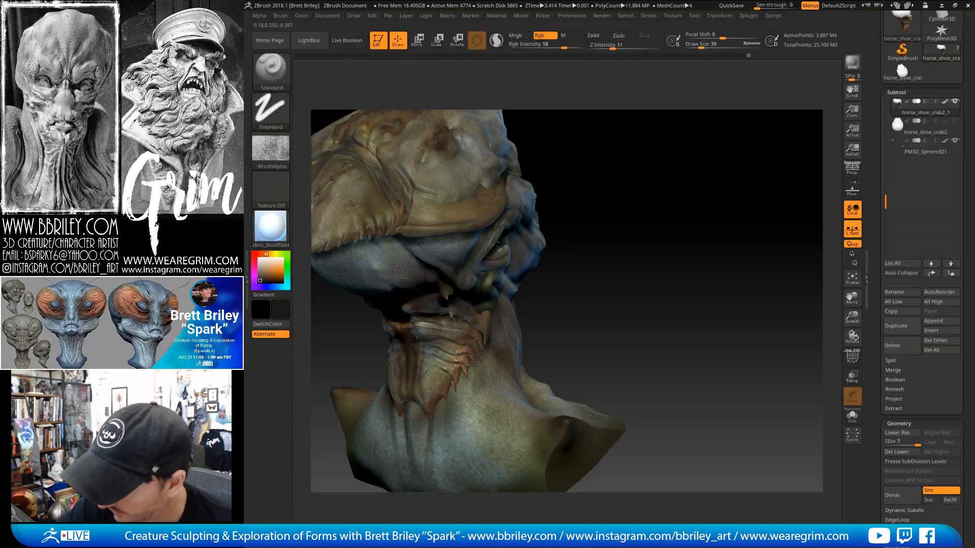
drag(474, 361, 468, 373)
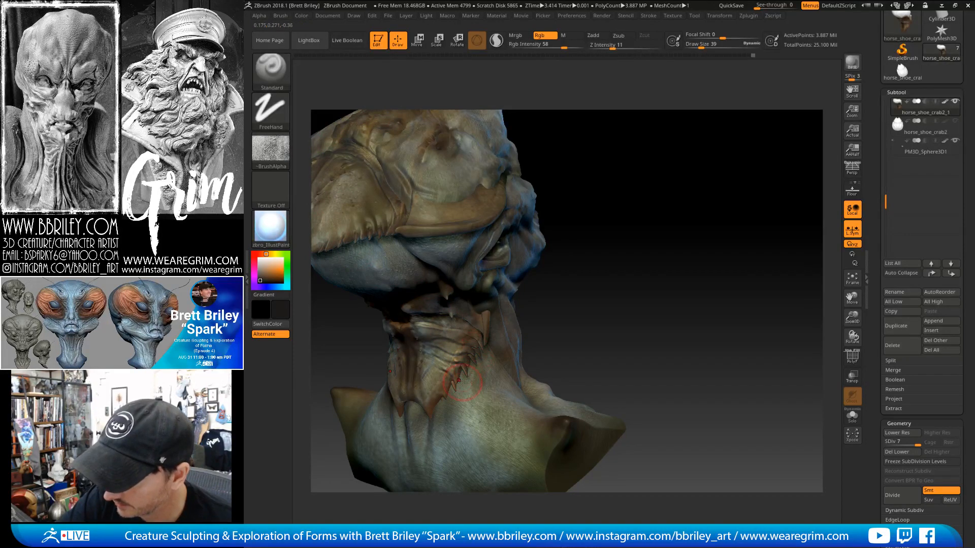
drag(483, 342, 480, 327)
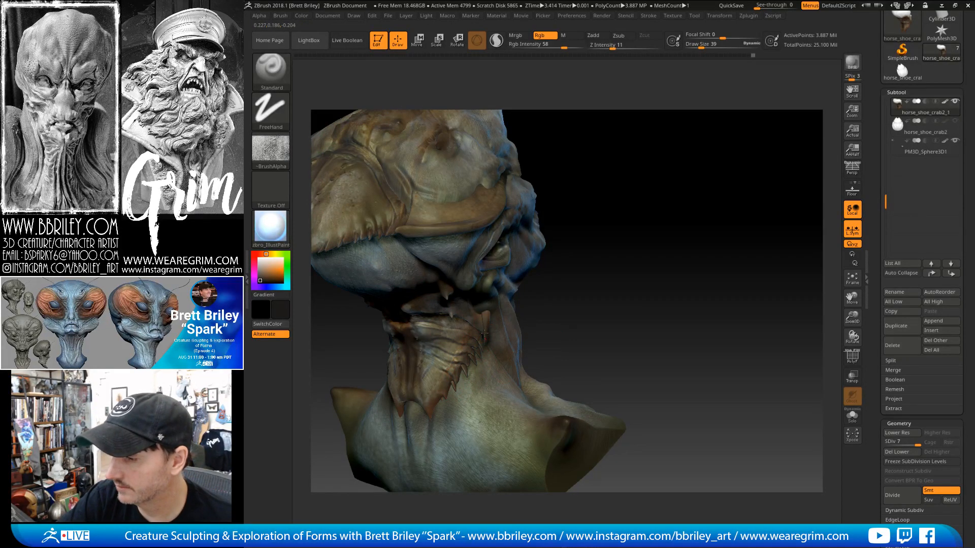
Set the draw size to 36 and darken the lower side spikes of the neck crab.
drag(615, 291, 485, 269)
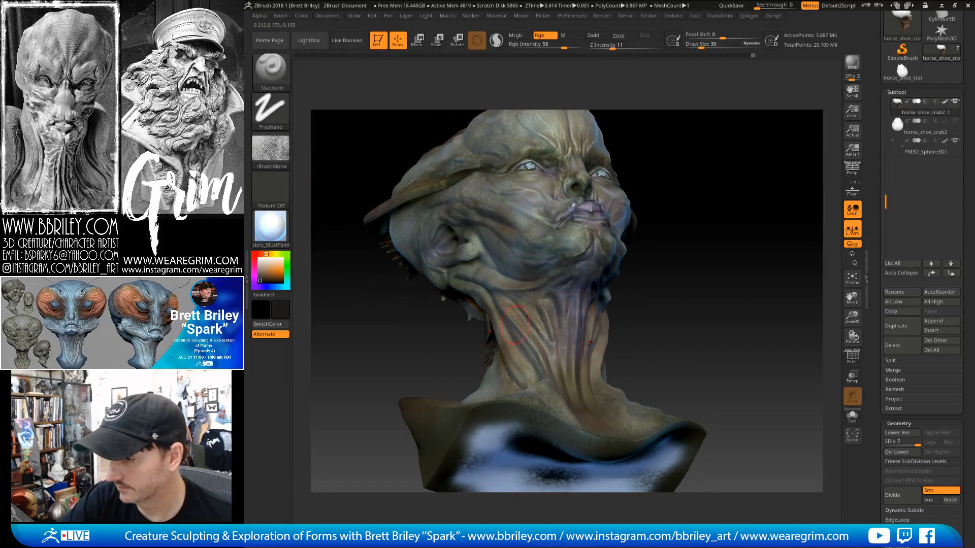
right_drag(527, 318, 648, 299)
key(s)
click(471, 379)
drag(467, 383, 461, 394)
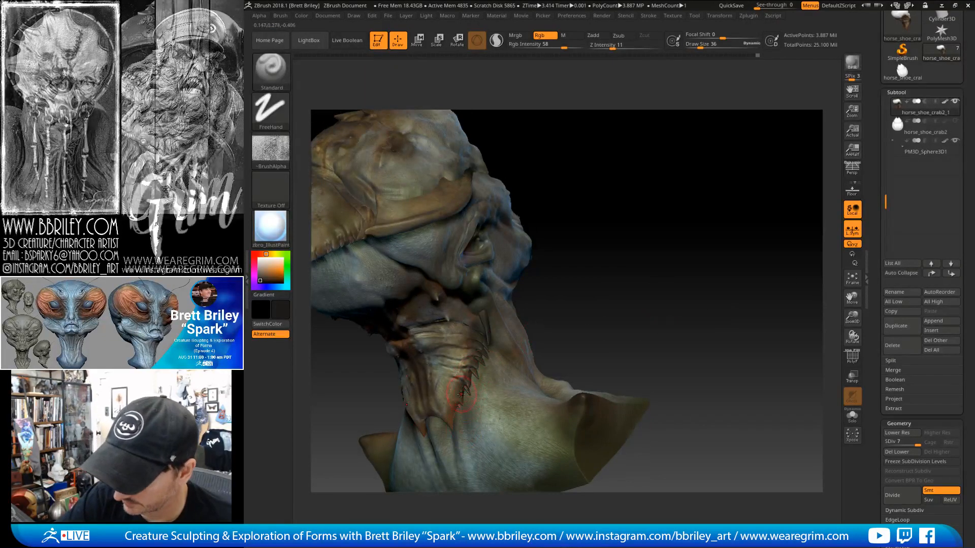
Darken the neck crab's bottom spikes with draw size 13, using FreeHand and DragRect strokes.
right_drag(581, 344, 492, 376)
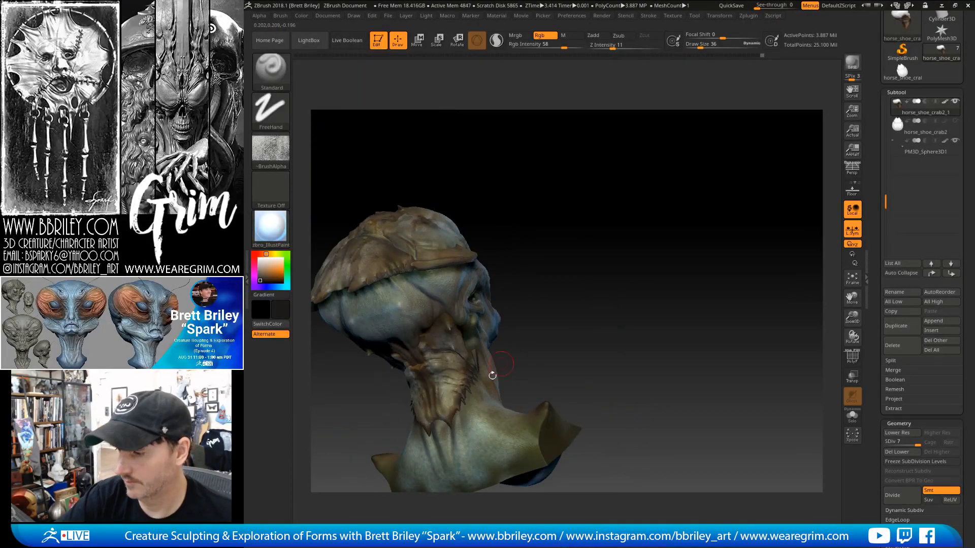
key(s)
click(448, 416)
drag(448, 417, 440, 397)
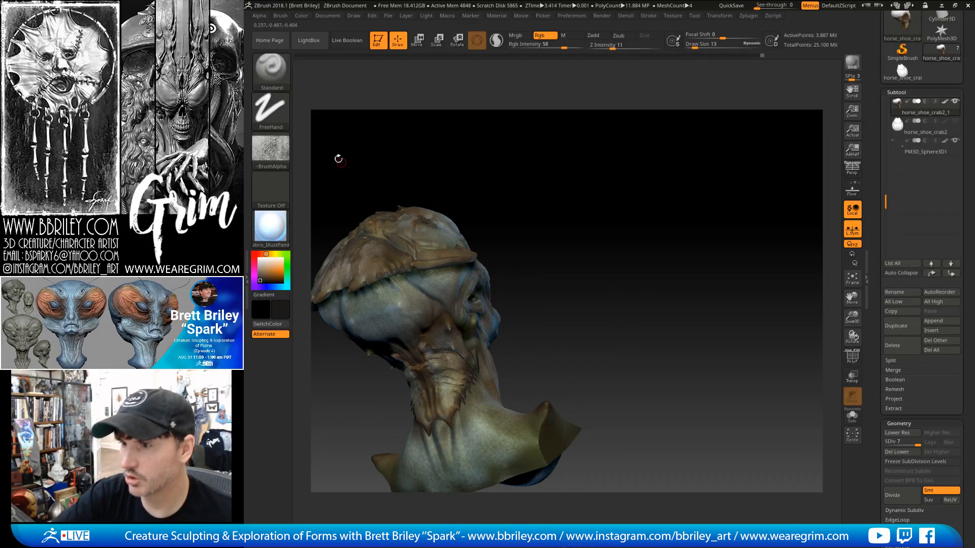
click(271, 109)
click(361, 119)
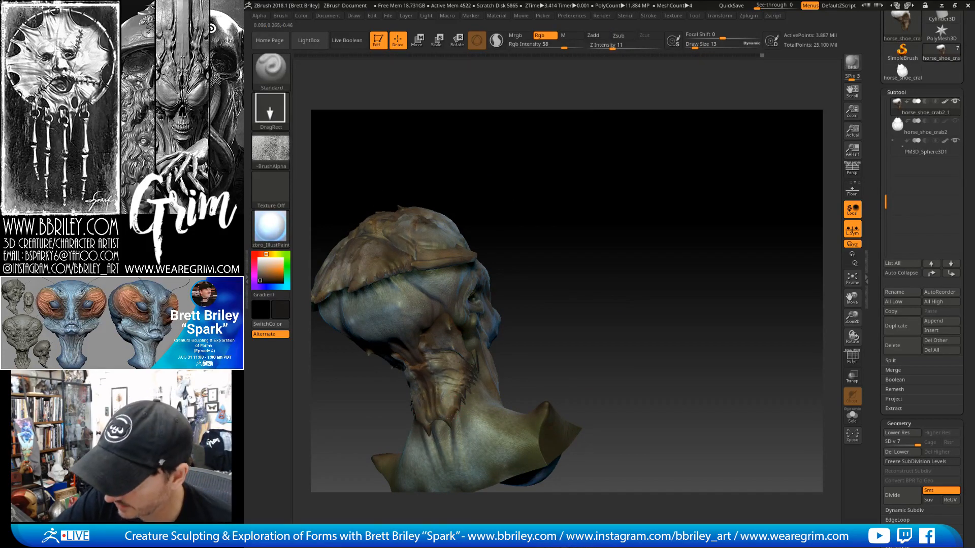
drag(450, 419, 456, 405)
drag(497, 352, 521, 321)
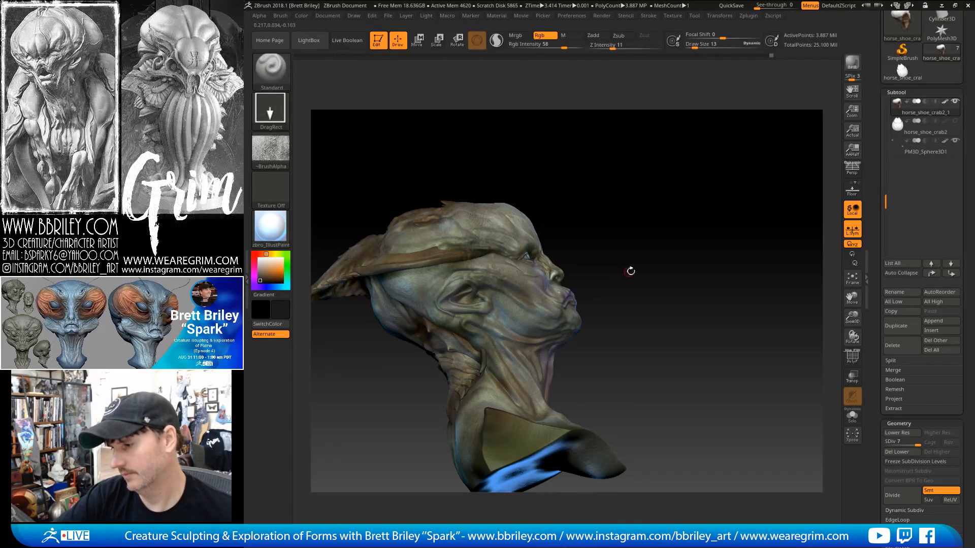
Select the Head_zremeshed1 subtool and stamp near-black brown texture on the skin beneath the eyes and on the cheek.
alt+click(495, 320)
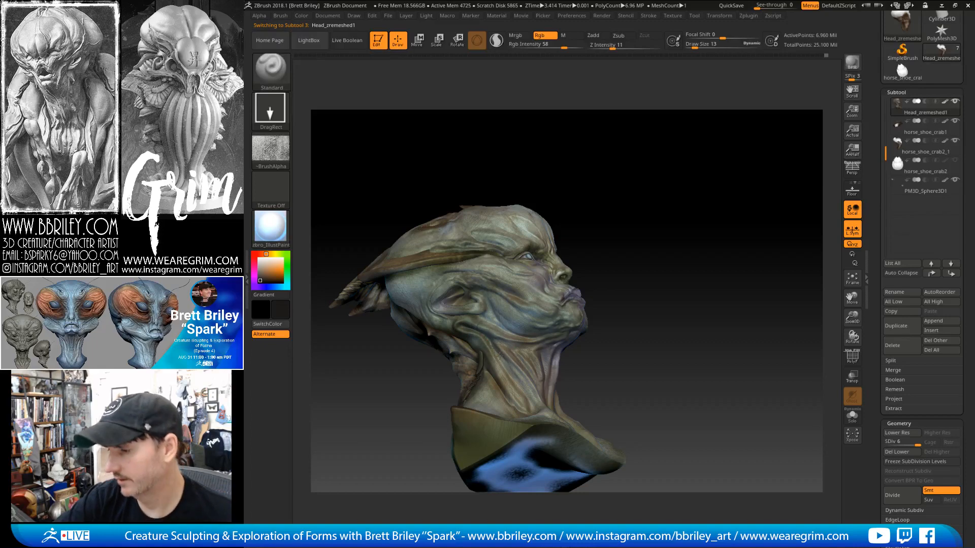
right_drag(505, 362, 487, 315)
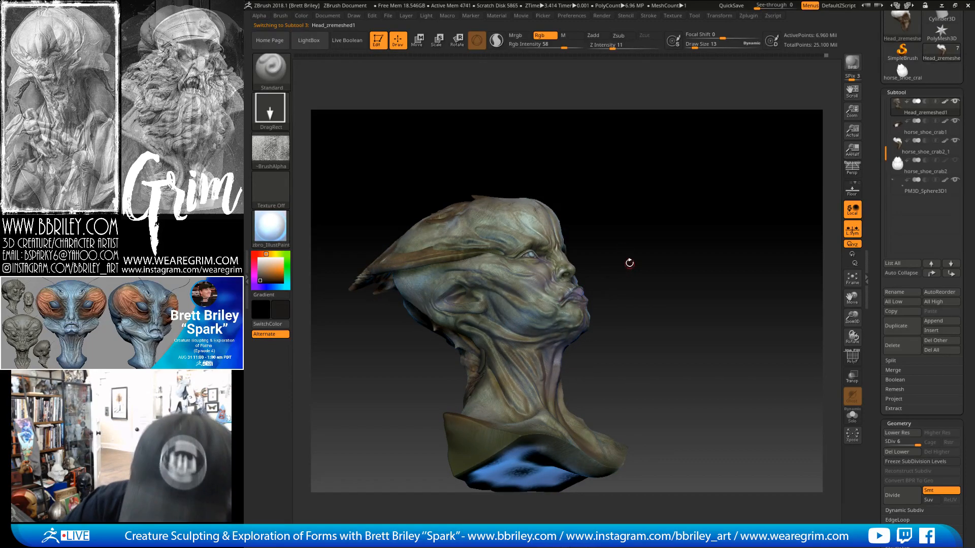
mouse_move(695, 212)
mouse_down()
mouse_move(700, 191)
mouse_move(762, 198)
mouse_up()
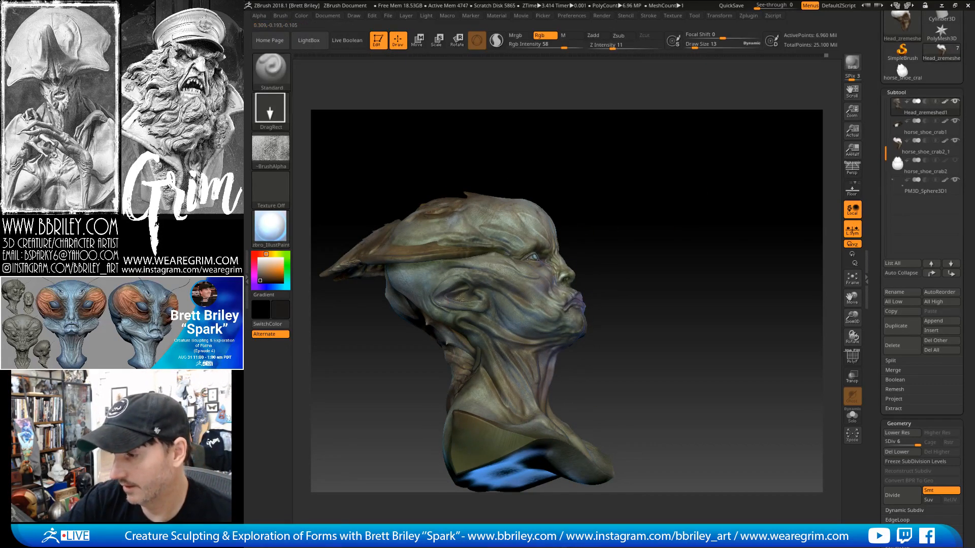
mouse_move(644, 184)
mouse_down()
mouse_move(538, 227)
mouse_move(501, 263)
mouse_up()
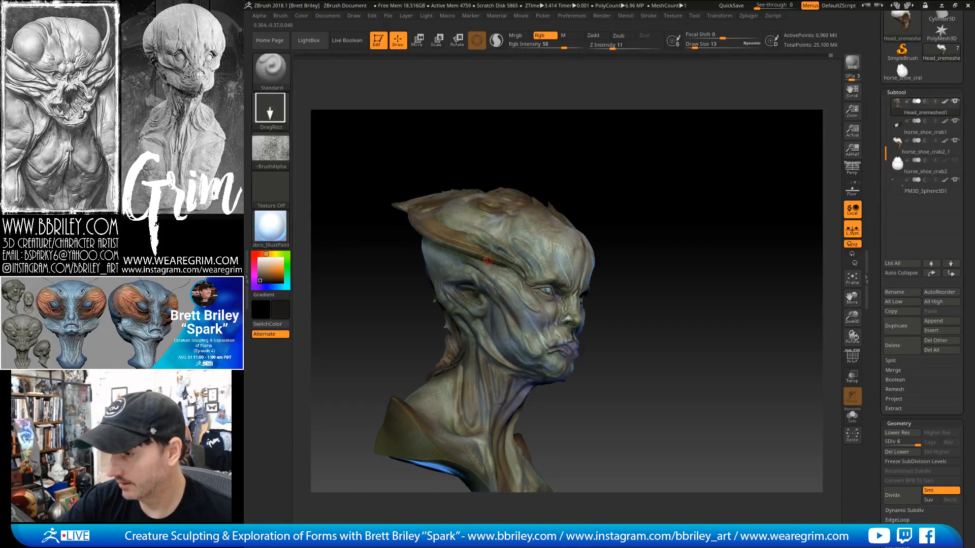
drag(522, 185, 493, 296)
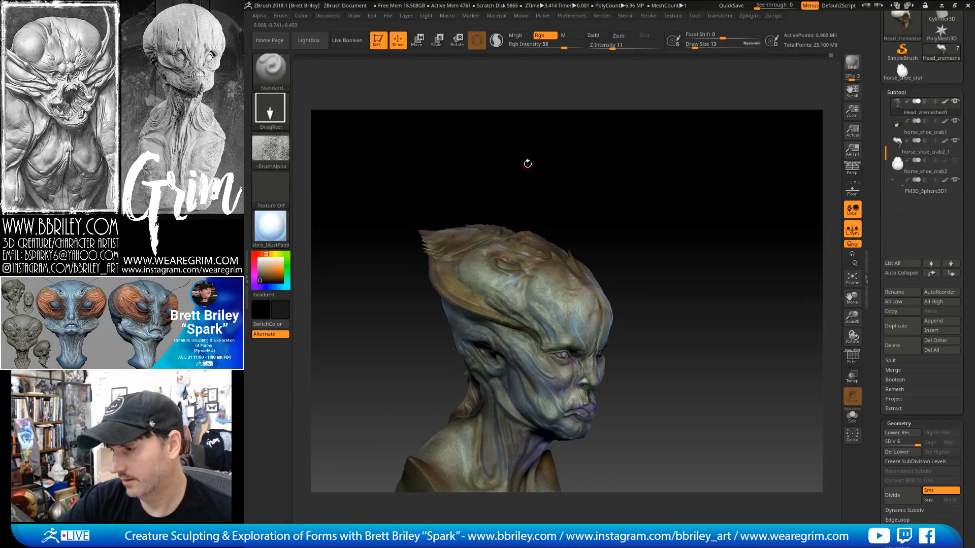
drag(528, 164, 470, 289)
mouse_move(464, 269)
right_down()
mouse_move(479, 275)
mouse_move(558, 244)
mouse_move(646, 225)
mouse_move(626, 200)
mouse_move(628, 260)
right_up()
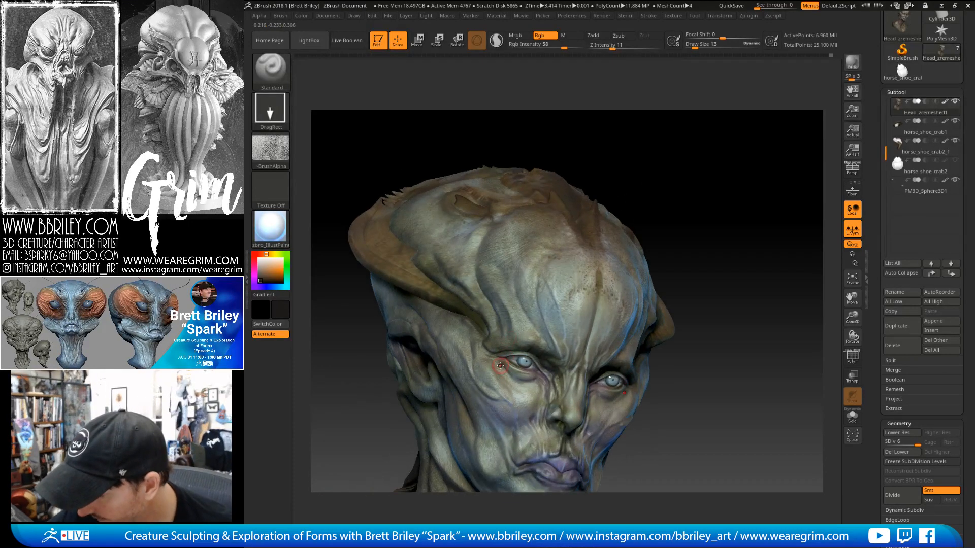
drag(503, 371, 507, 377)
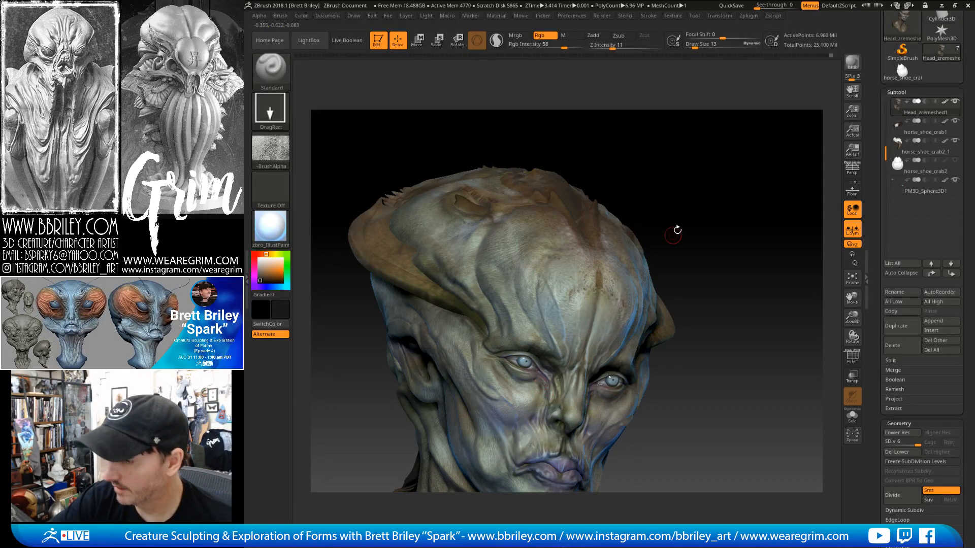
alt+drag(677, 230, 648, 182)
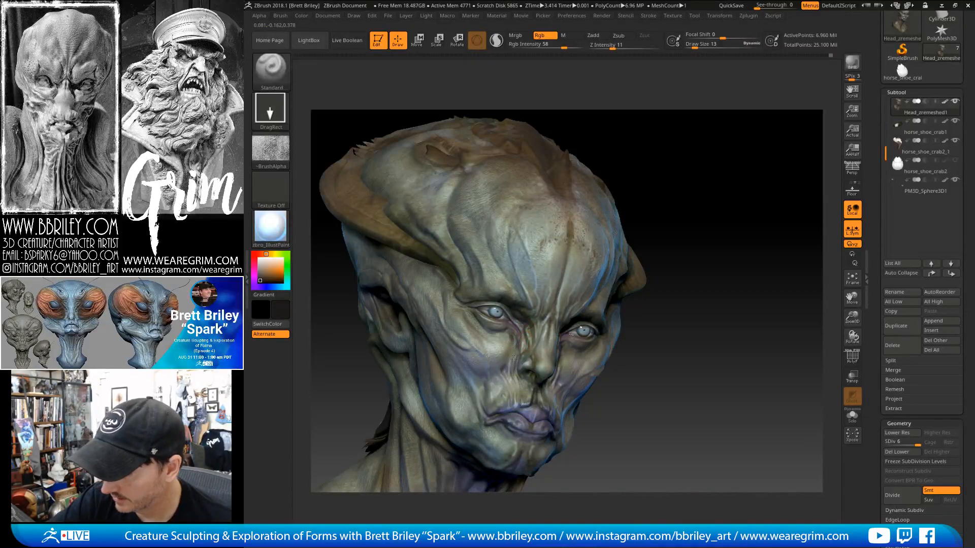
drag(499, 356, 502, 362)
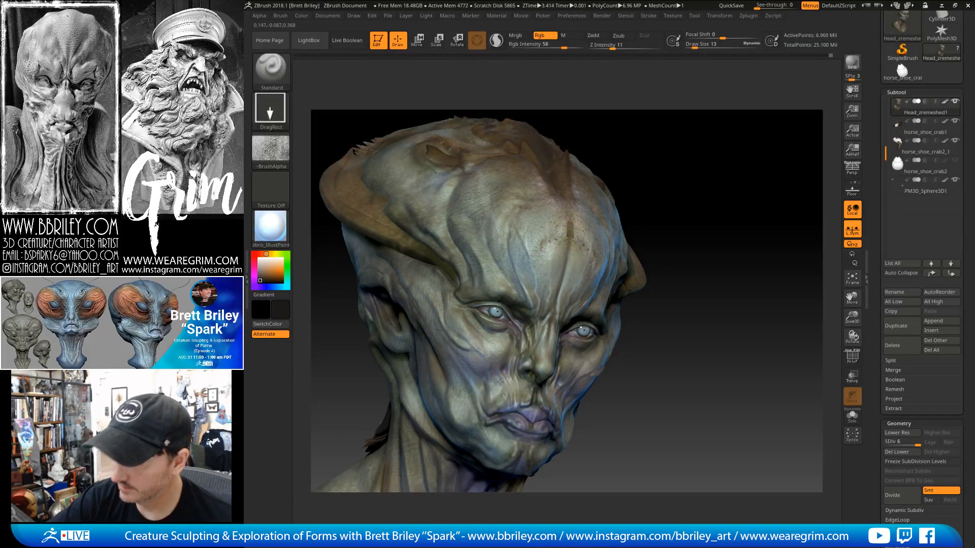
alt+drag(691, 244, 676, 190)
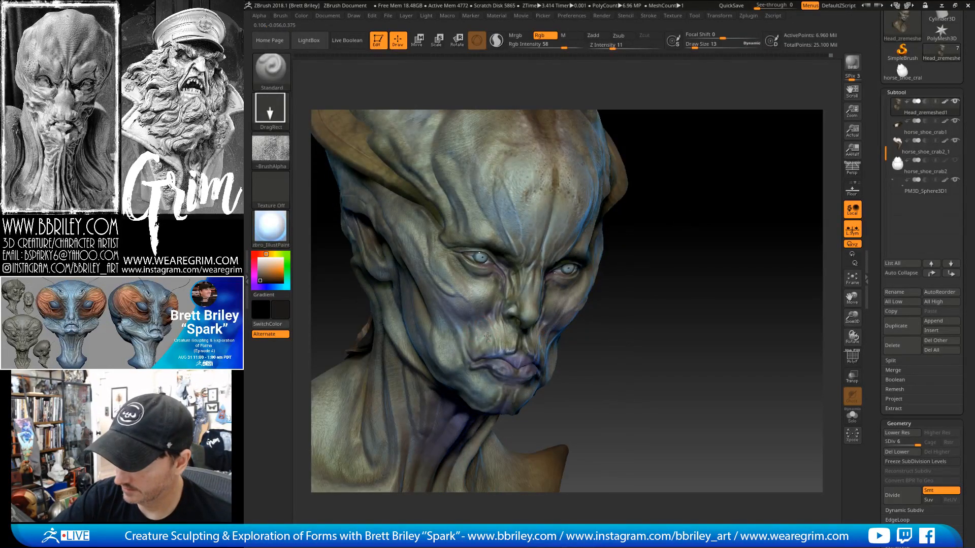
Switch to a FreeHand stroke with the alpha off, sample a pale grey-brown skin tone and set Rgb Intensity to 21.
drag(742, 239, 690, 264)
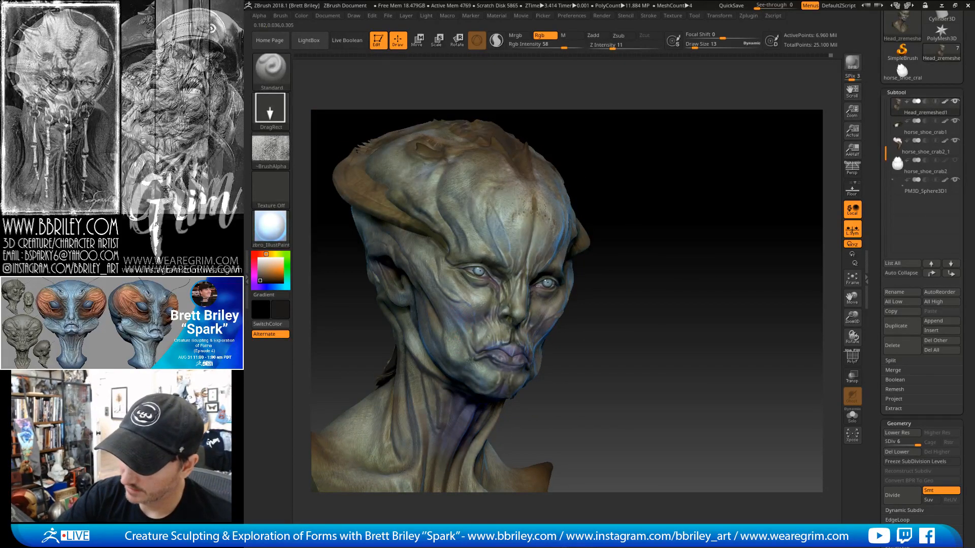
drag(592, 359, 655, 294)
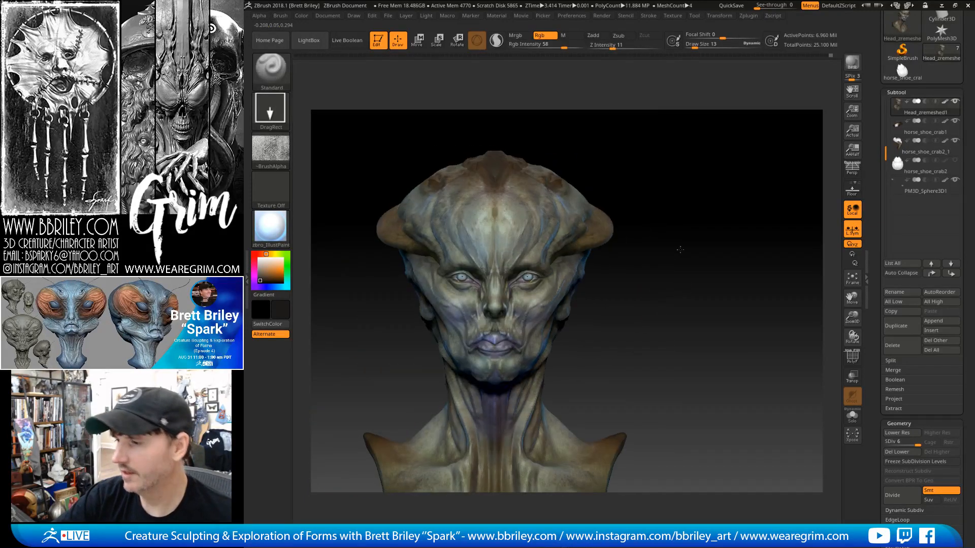
mouse_move(680, 250)
mouse_down()
mouse_move(703, 261)
mouse_move(687, 254)
mouse_up()
click(275, 113)
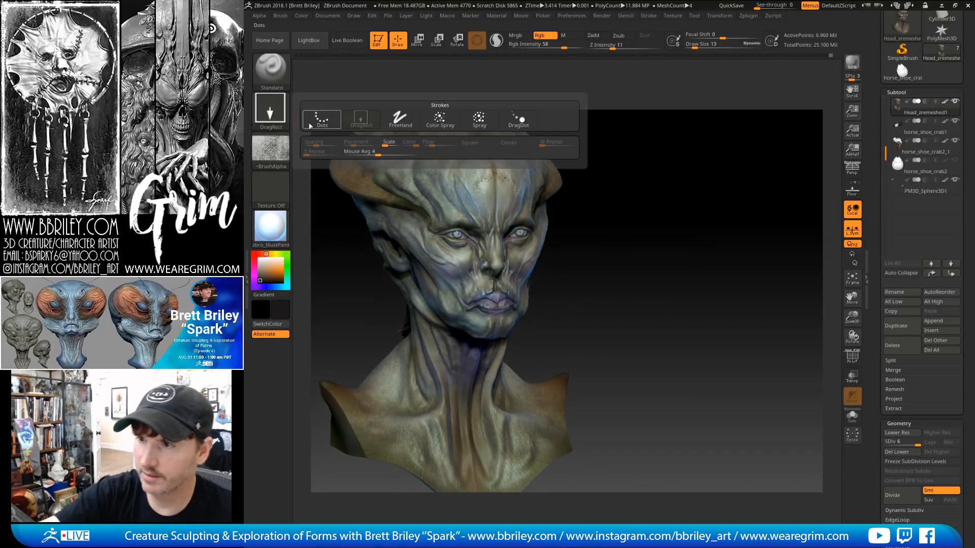
click(400, 119)
click(270, 150)
click(321, 213)
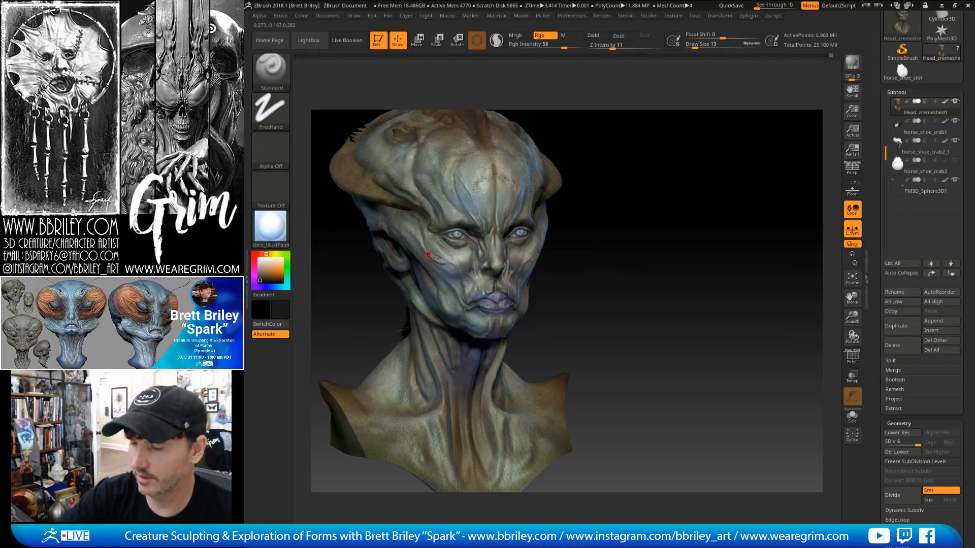
drag(640, 265, 641, 256)
key(c)
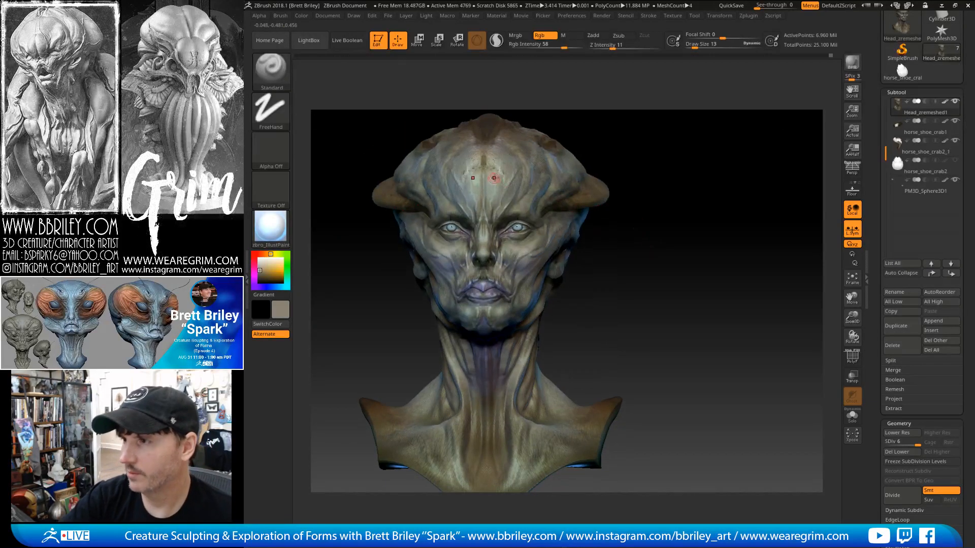
drag(562, 45, 542, 47)
Set the draw size to 3 and paint pale highlights on the skin folds around the mouth.
drag(655, 183, 688, 175)
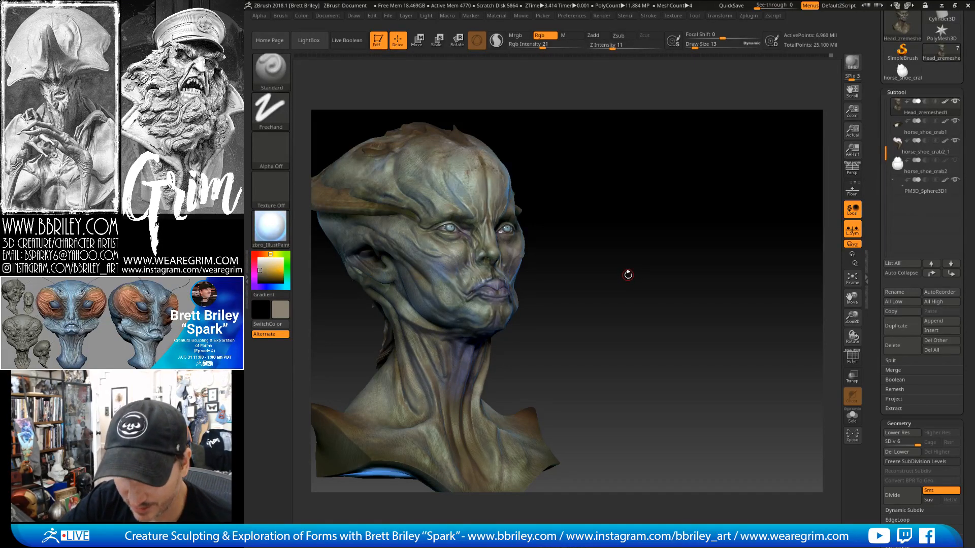
alt+drag(628, 273, 478, 300)
text(s)
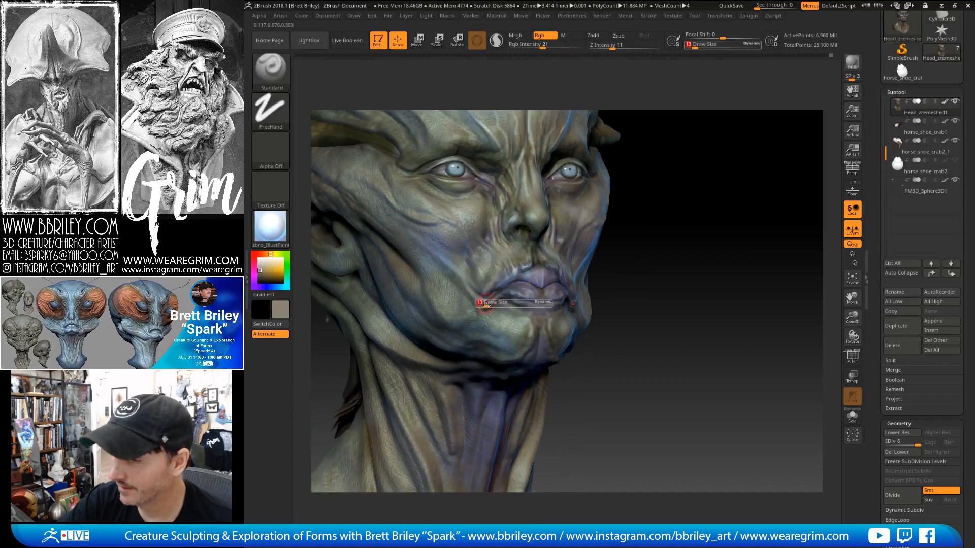
text(3)
key(Return)
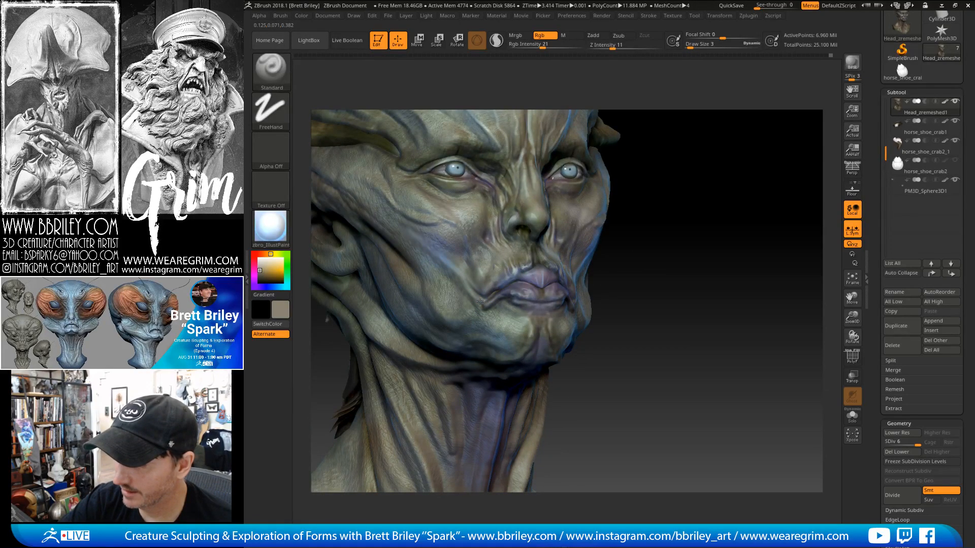
drag(524, 271, 560, 268)
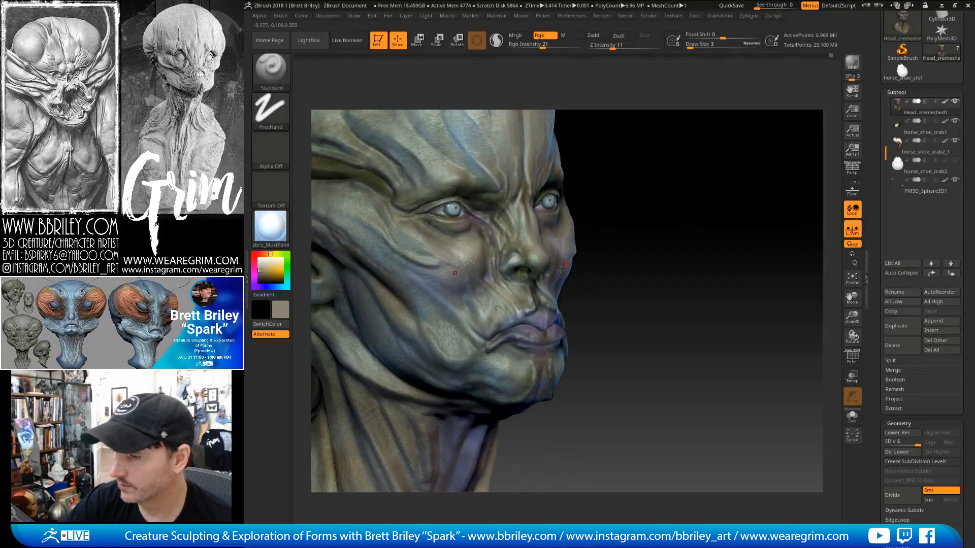
Highlight the fine creases around the mouth, chin and cheeks in light grey with draw size 1.
key(s)
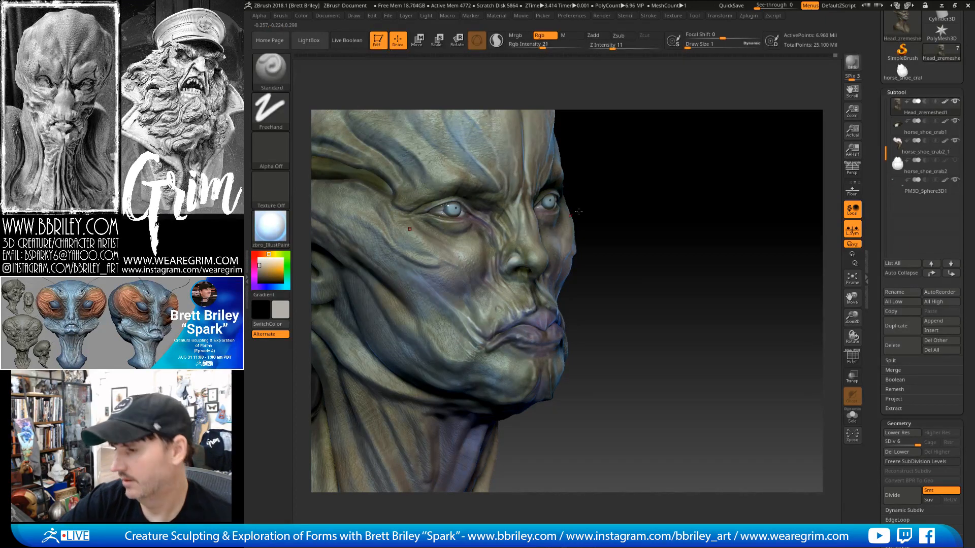
drag(706, 259, 601, 243)
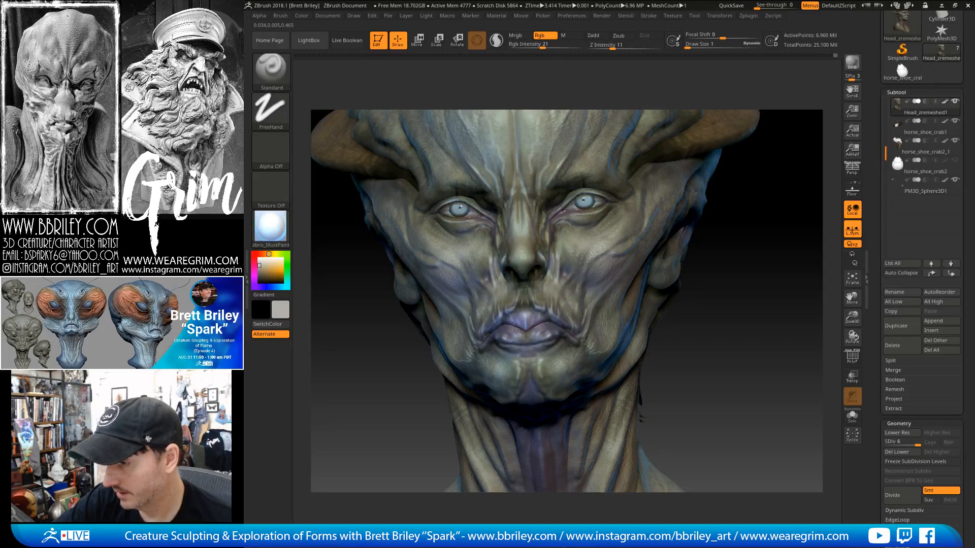
drag(741, 336, 493, 341)
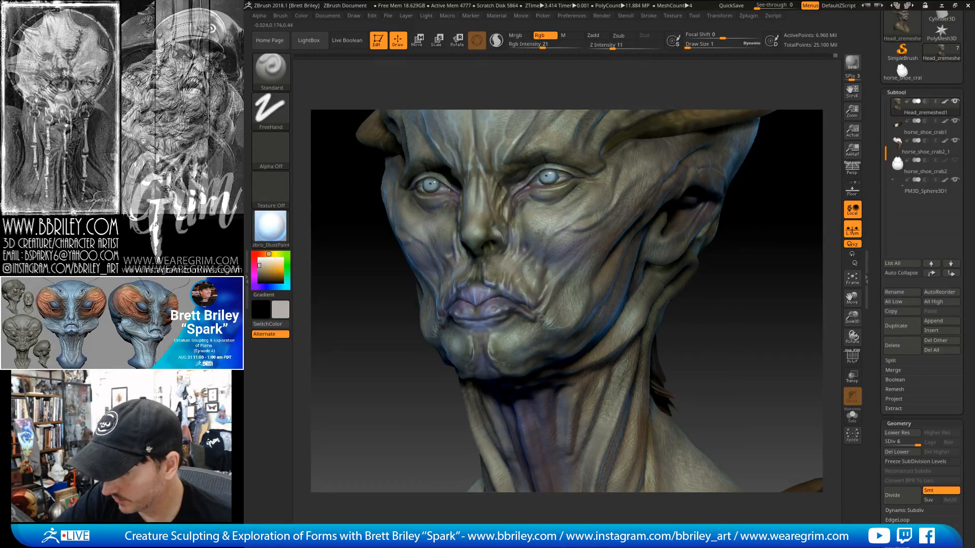
drag(657, 351, 722, 315)
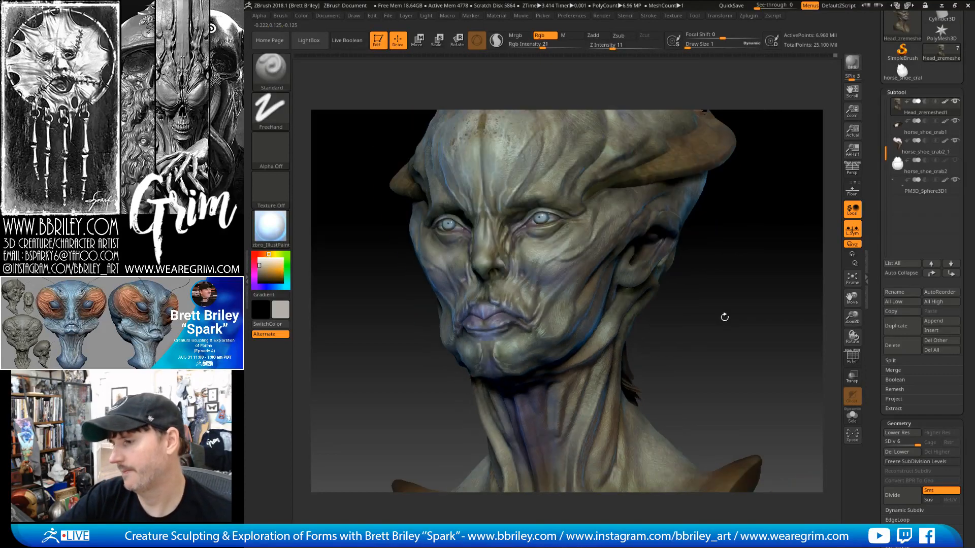
drag(669, 257, 536, 285)
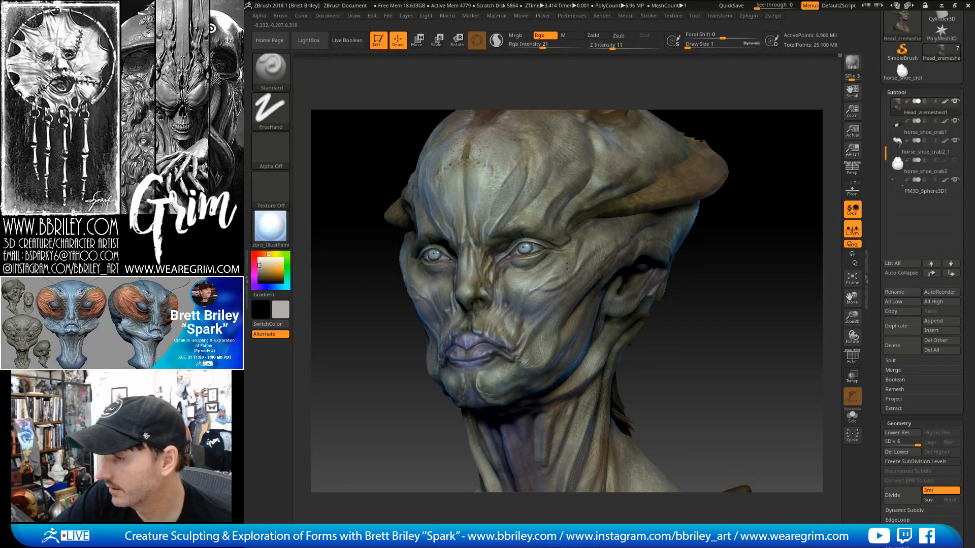
drag(726, 237, 482, 296)
drag(618, 259, 584, 260)
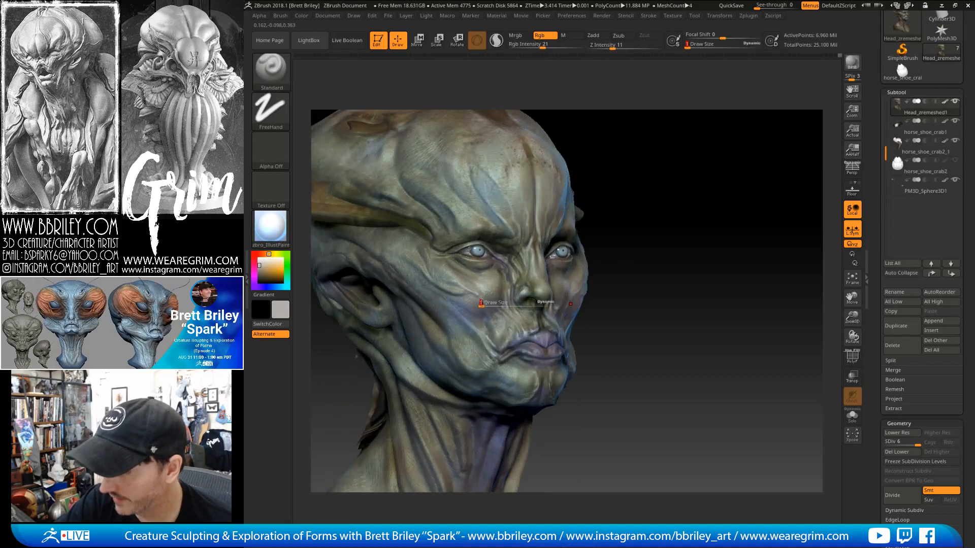
Set the draw size to 2 and paint light grey highlights along the cheekbone ridges beneath the eyes.
drag(481, 297, 486, 306)
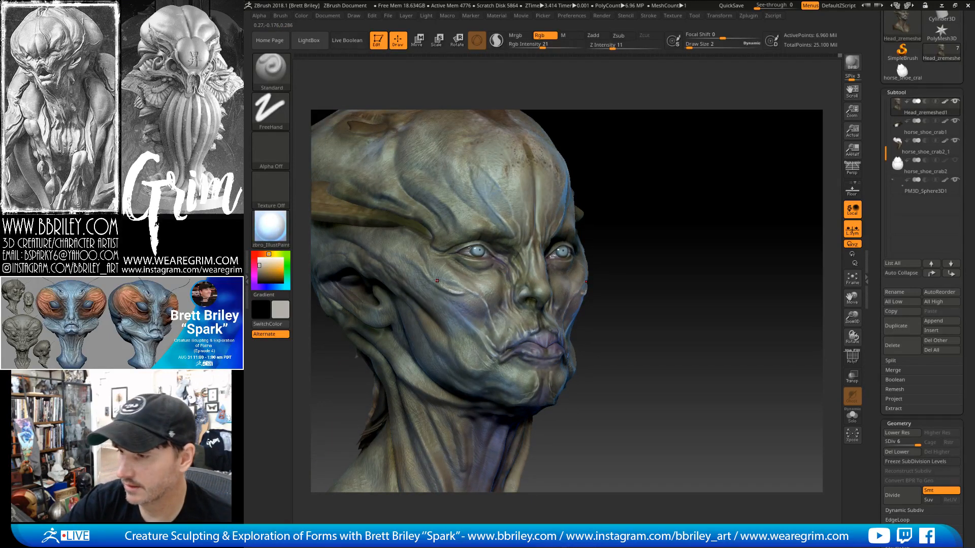
alt+drag(658, 147, 698, 241)
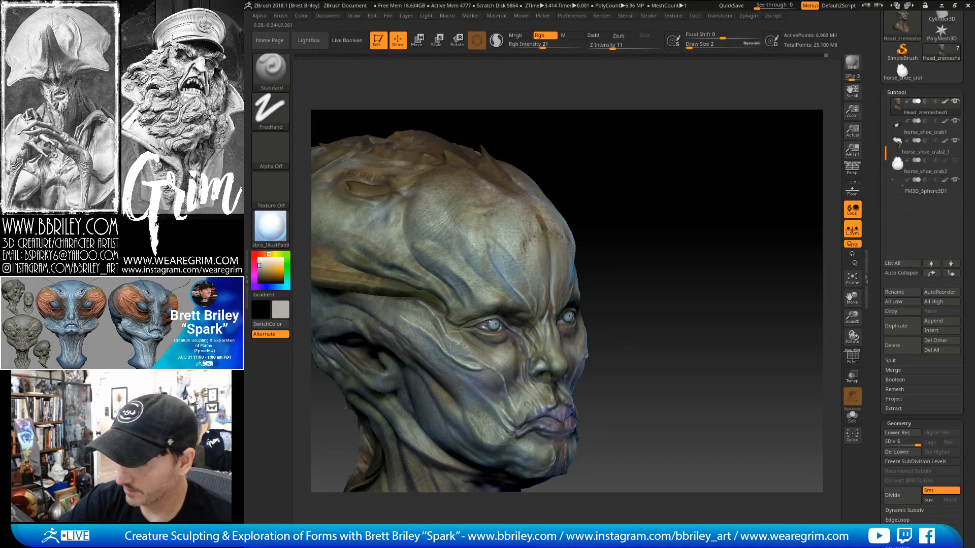
key(shift)
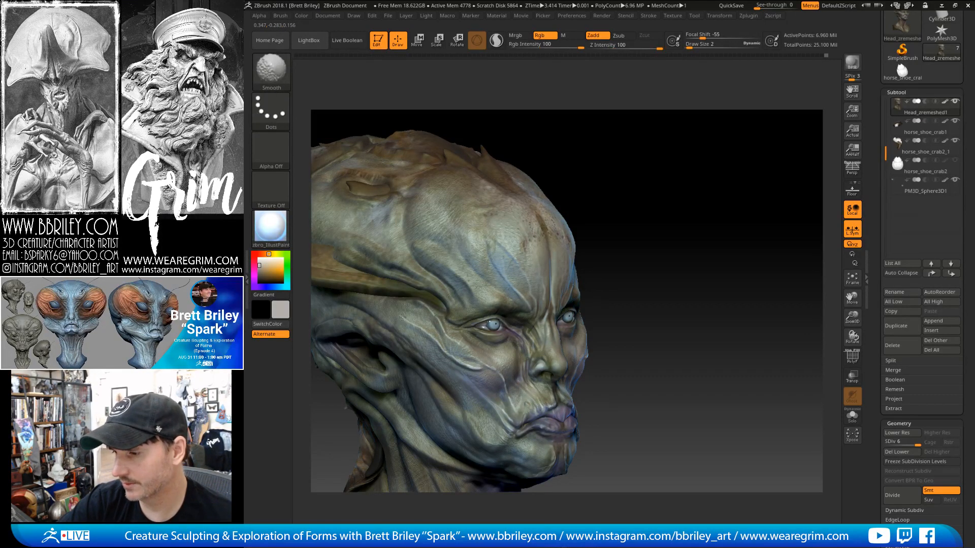
mouse_move(660, 219)
alt+mouse_down()
mouse_move(657, 192)
mouse_move(643, 200)
alt+mouse_up()
Reduce the draw size to 1 and refine the cheeks and eye area with thin light grey lines.
key(s)
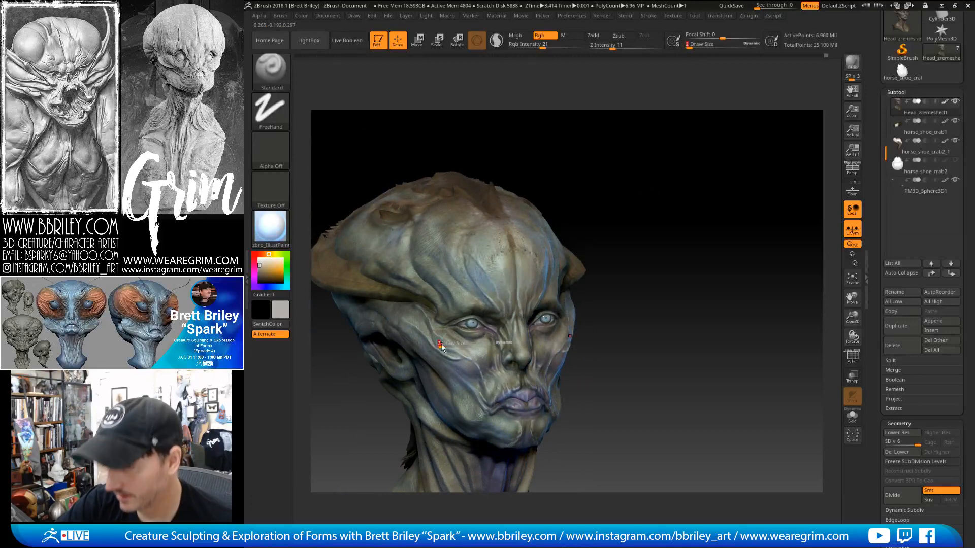
drag(442, 347, 437, 339)
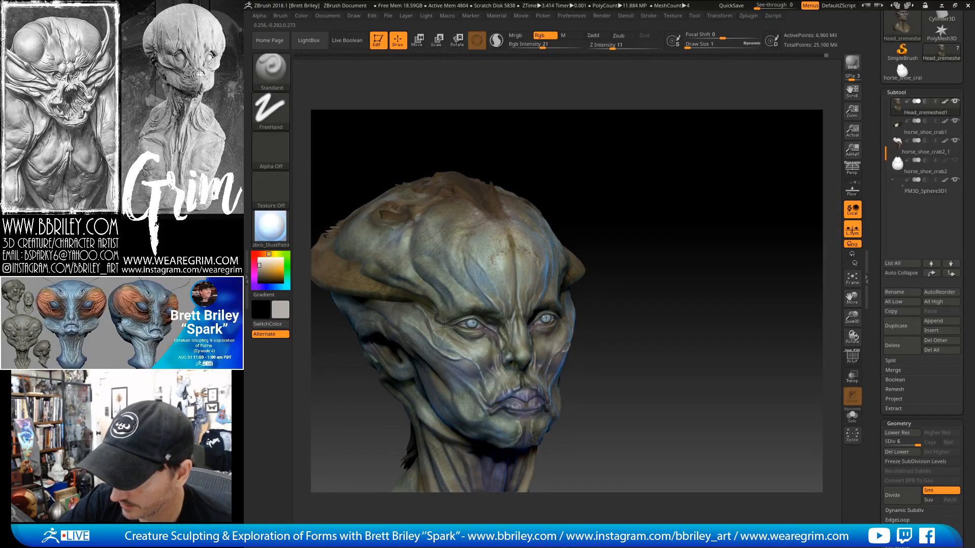
mouse_move(671, 195)
mouse_down()
mouse_move(636, 154)
mouse_move(584, 195)
mouse_up()
key(s)
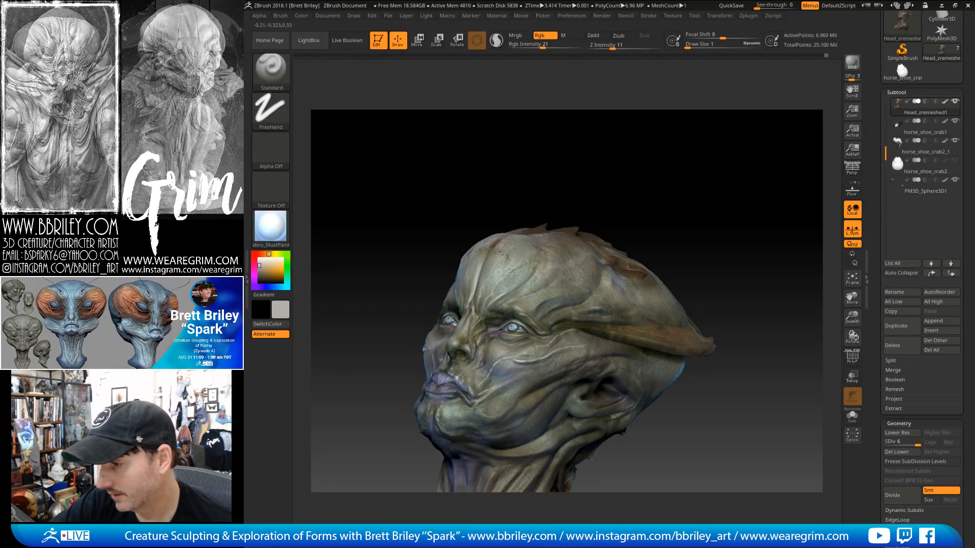
drag(532, 321, 528, 307)
Paint thin light grey lines along the forehead wrinkles above the brows.
drag(620, 195, 655, 214)
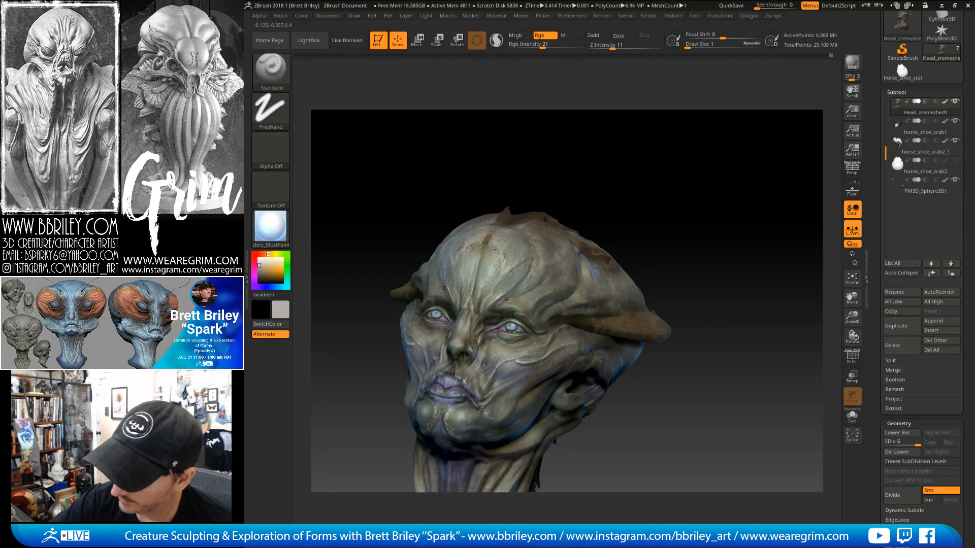
drag(516, 175, 565, 171)
alt+drag(565, 171, 607, 210)
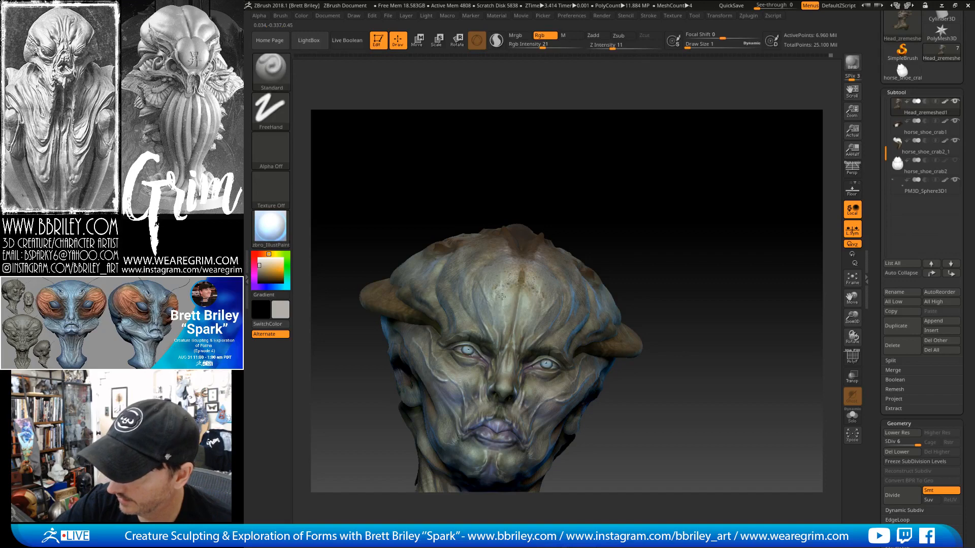
mouse_move(539, 188)
mouse_down()
mouse_move(528, 172)
mouse_move(513, 181)
mouse_move(549, 185)
mouse_up()
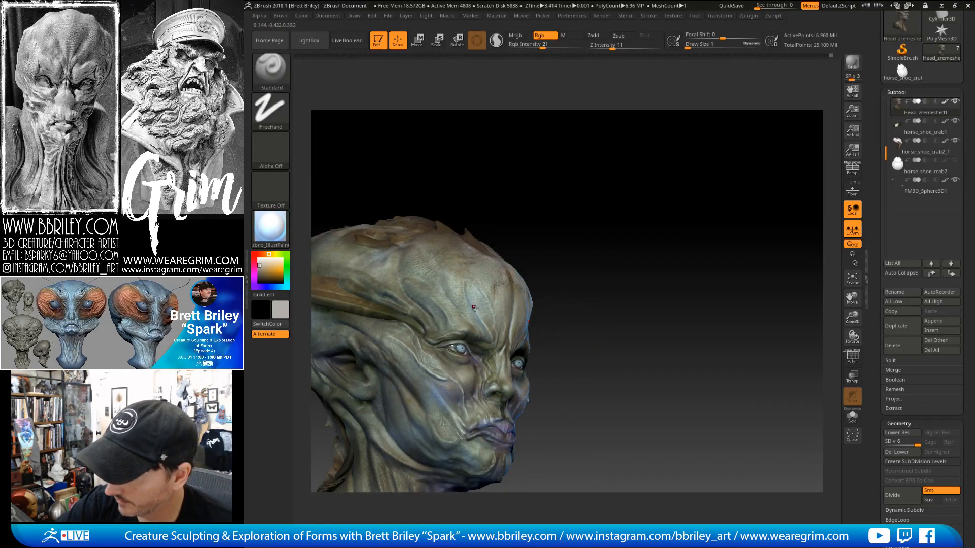
drag(487, 217, 471, 215)
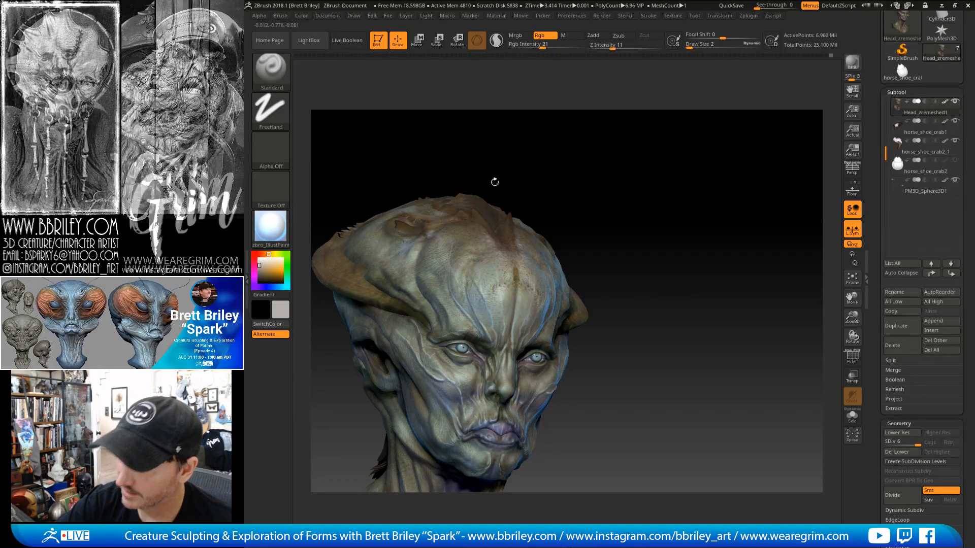
Trace the outer brow and forehead ridges in light grey with draw size 2.
drag(496, 181, 437, 300)
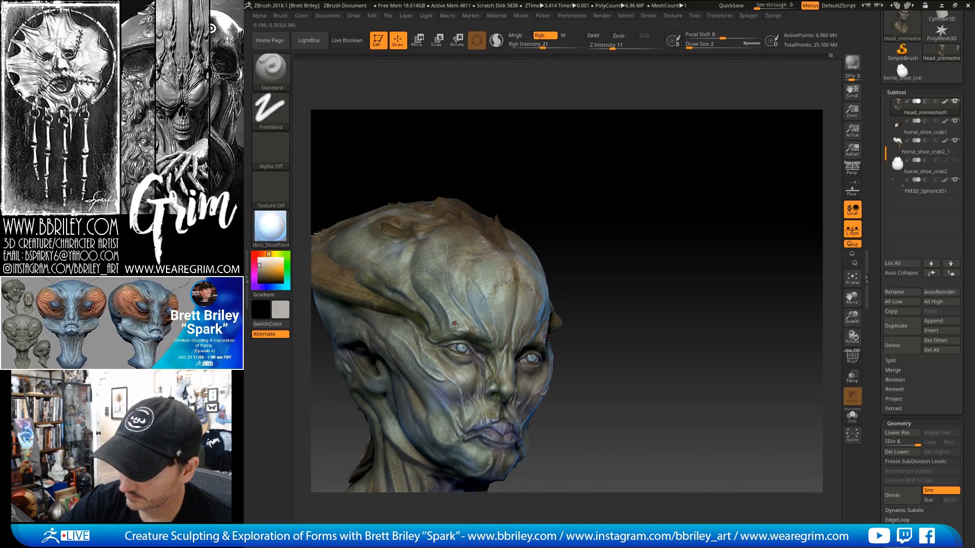
drag(510, 173, 622, 159)
key(shift)
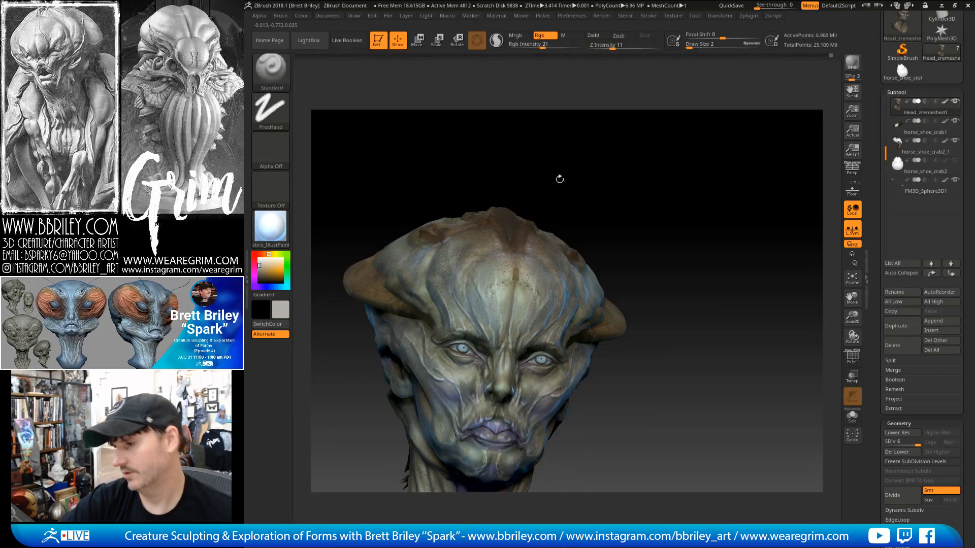
drag(559, 181, 545, 330)
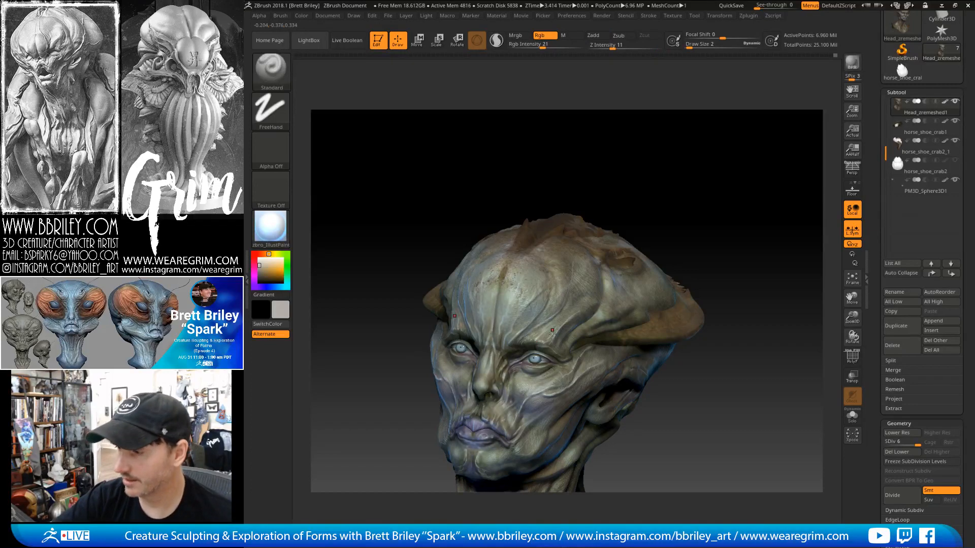
mouse_move(621, 197)
mouse_down()
mouse_move(707, 192)
mouse_move(655, 190)
mouse_up()
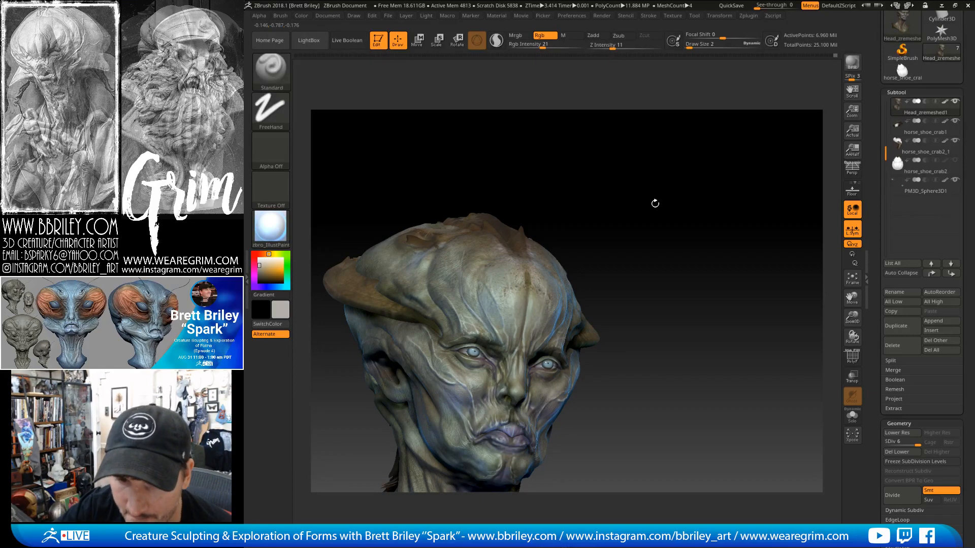
Highlight the temple ridges and the skin folds beside the head crab's rim in light grey with draw size 2.
mouse_move(593, 182)
mouse_down()
mouse_move(625, 183)
mouse_move(517, 270)
mouse_up()
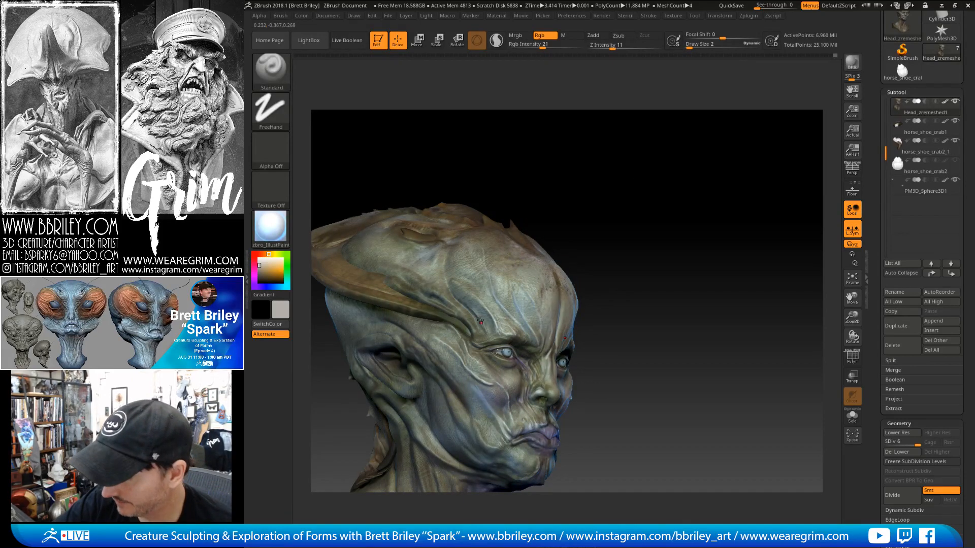
drag(481, 321, 483, 324)
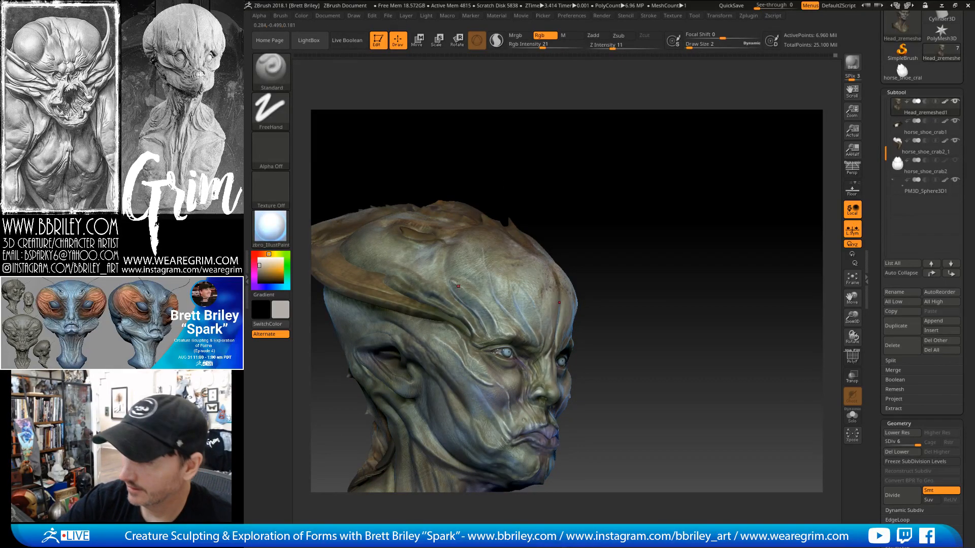
mouse_move(538, 154)
mouse_down()
mouse_move(507, 246)
mouse_move(436, 333)
mouse_up()
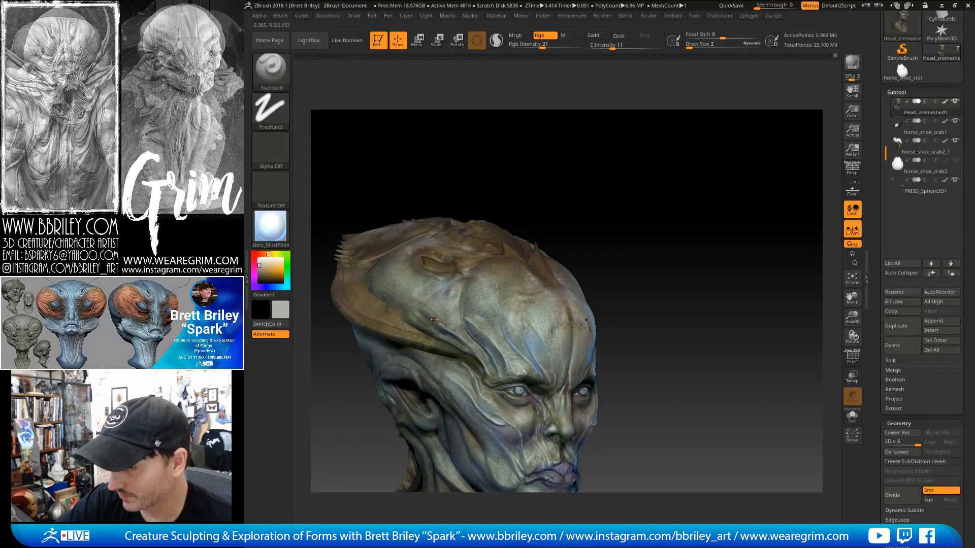
drag(465, 168, 508, 167)
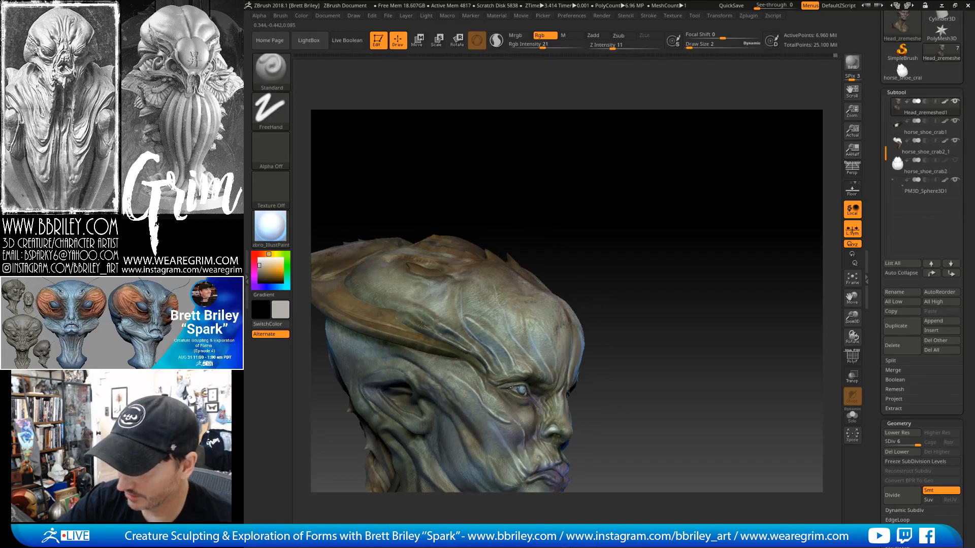
drag(546, 200, 542, 219)
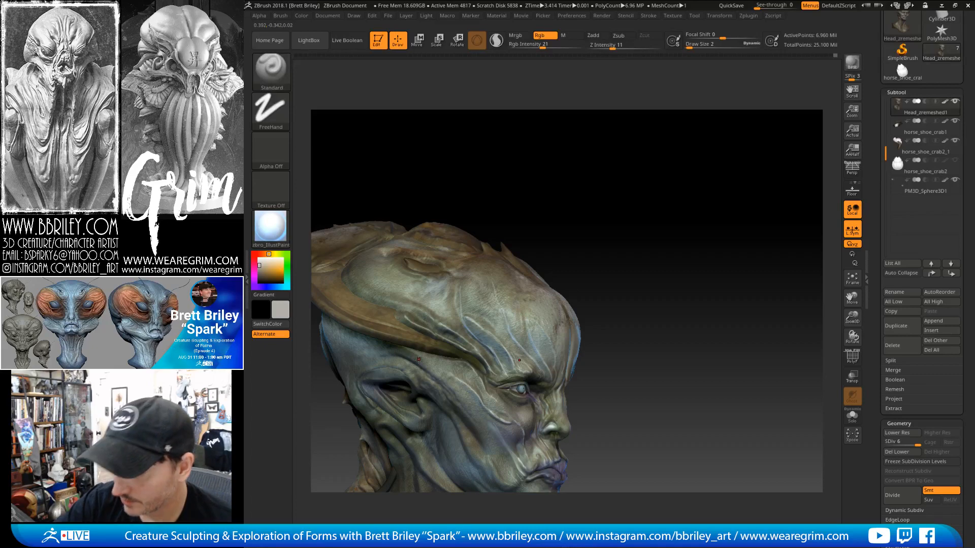
mouse_move(576, 179)
alt+mouse_down()
mouse_move(572, 161)
mouse_move(596, 178)
mouse_move(576, 180)
alt+mouse_up()
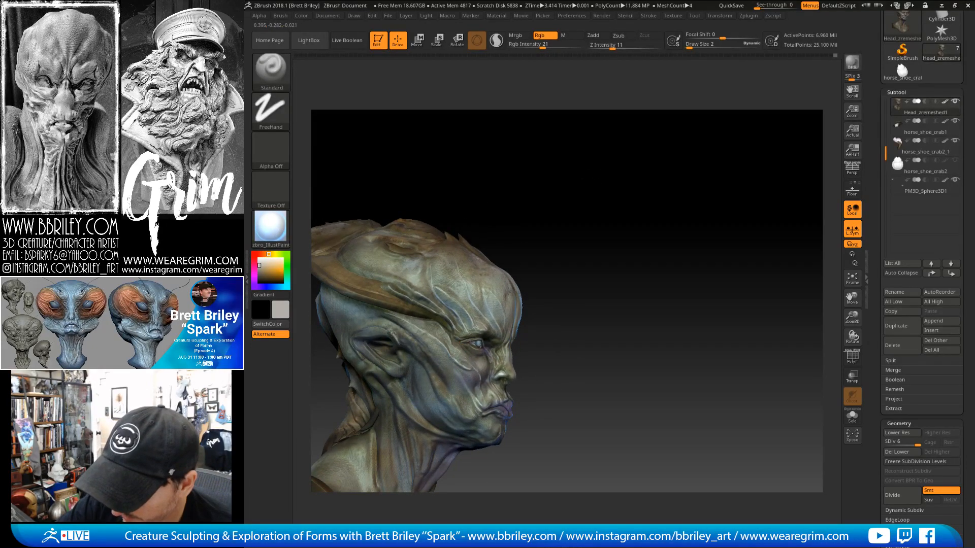
Touch up the light grey lines on the side of the face and soften them with the Smooth brush at draw size 7.
drag(492, 198, 470, 216)
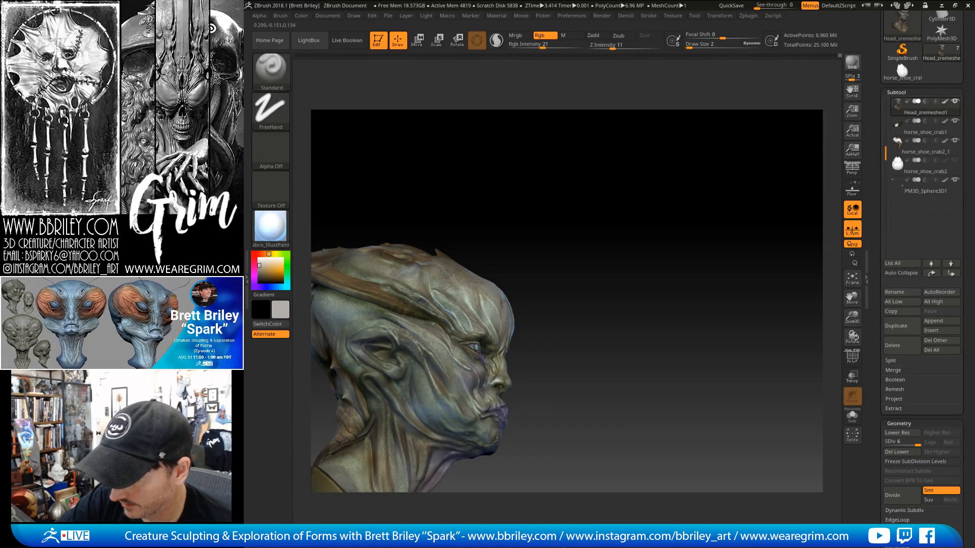
drag(545, 265, 557, 212)
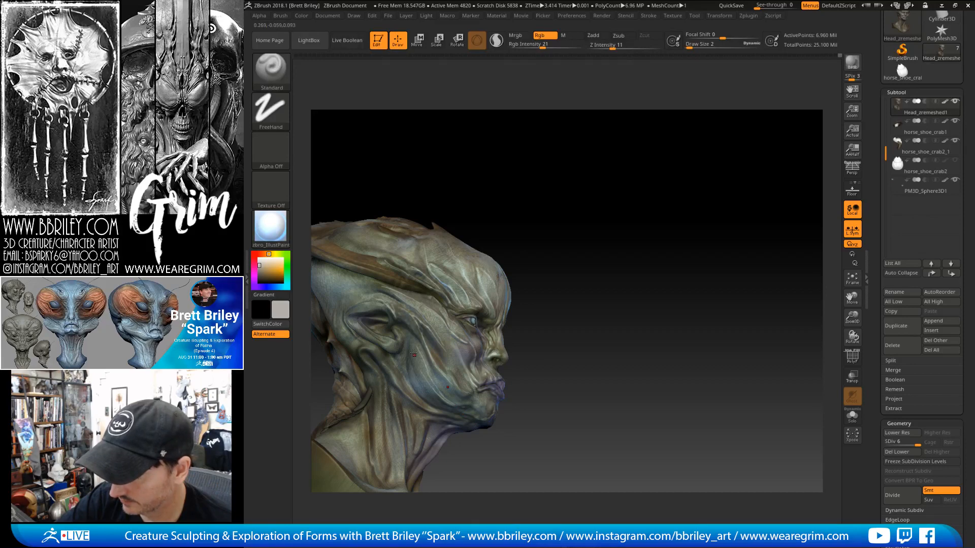
mouse_move(474, 229)
mouse_down()
mouse_move(464, 209)
mouse_move(484, 234)
mouse_up()
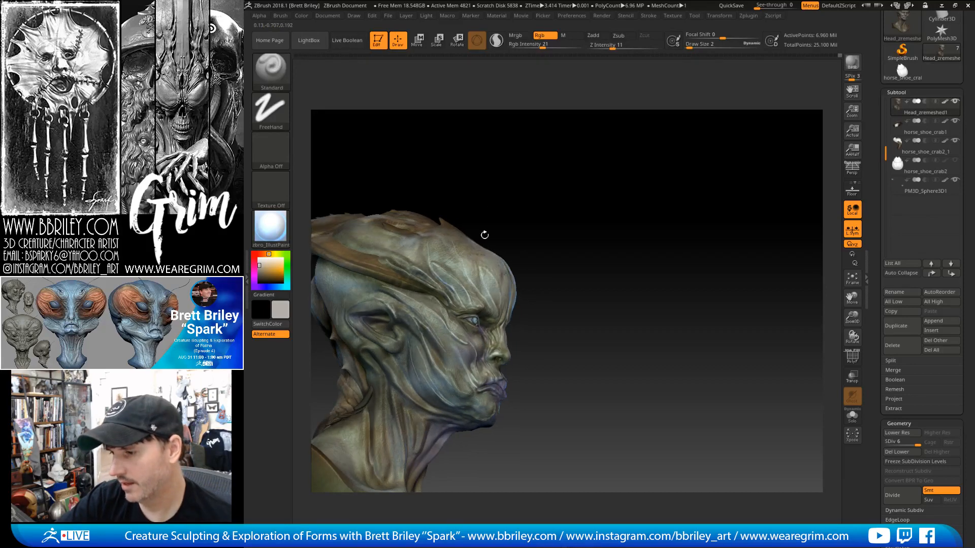
key(shift)
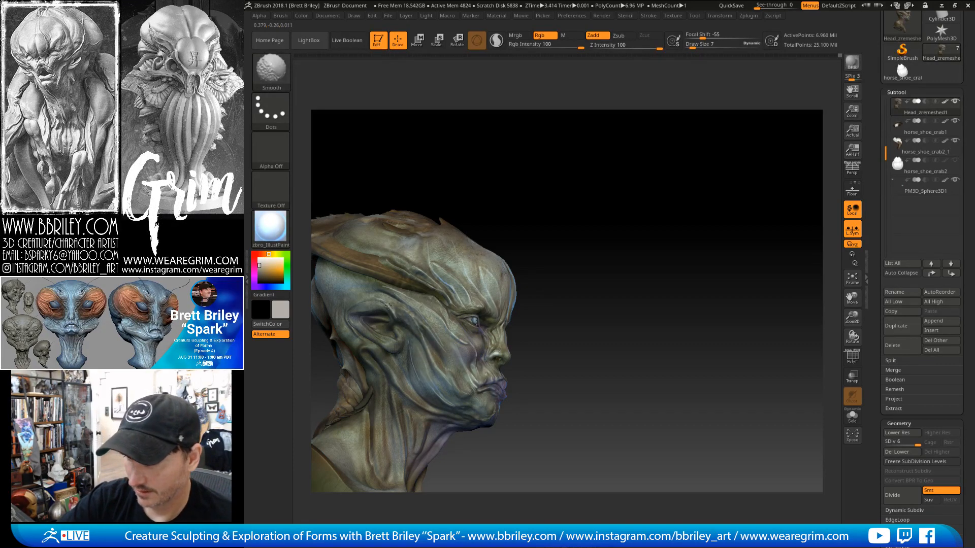
Trace the curved groove along the side of the head crab's shell in light grey with draw size 4.
mouse_move(457, 209)
mouse_down()
mouse_move(541, 175)
mouse_move(517, 198)
mouse_move(557, 224)
mouse_move(553, 254)
mouse_up()
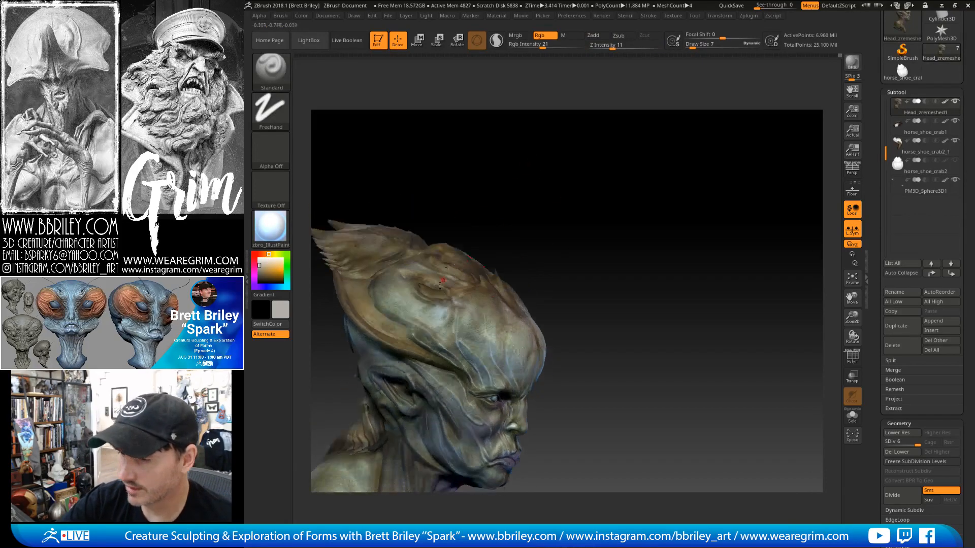
drag(393, 313, 392, 310)
key(s)
click(388, 307)
key(s)
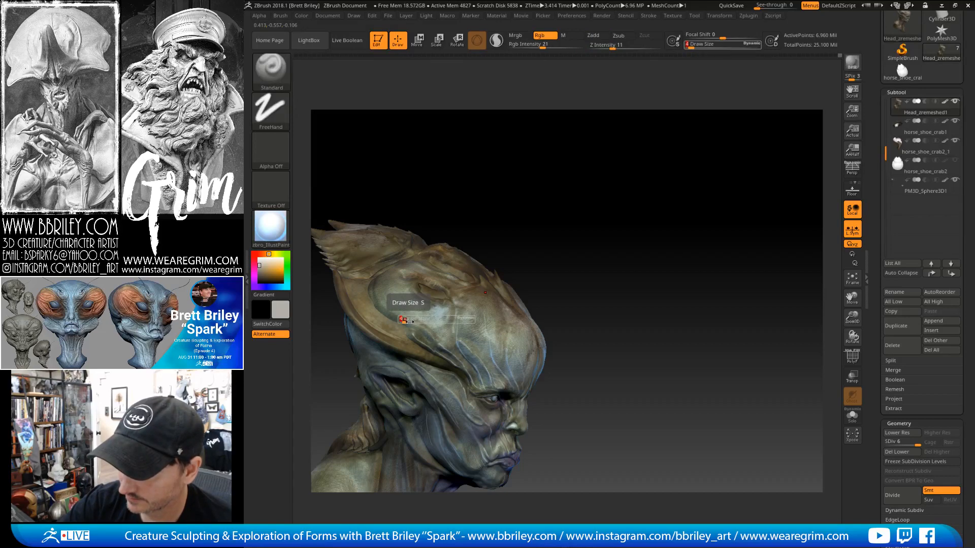
click(401, 304)
key(s)
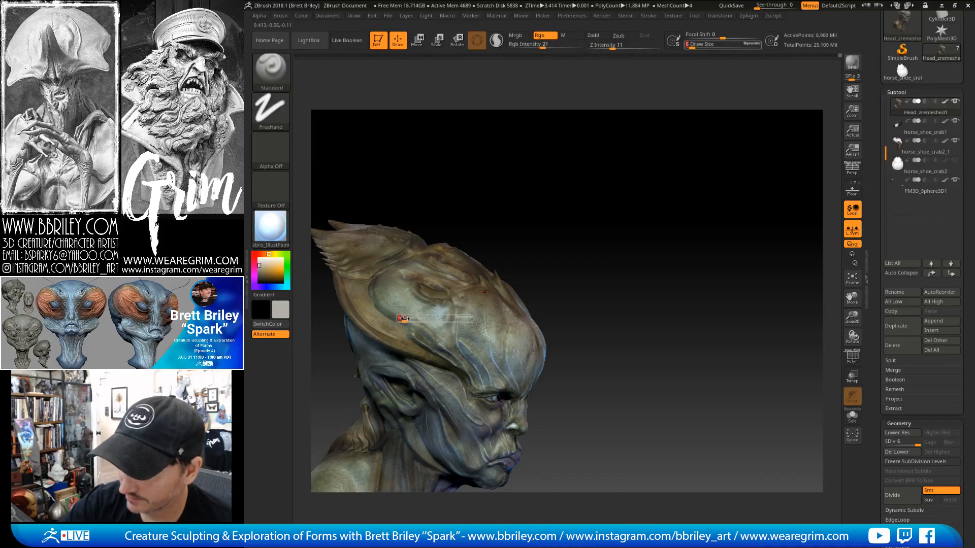
click(394, 312)
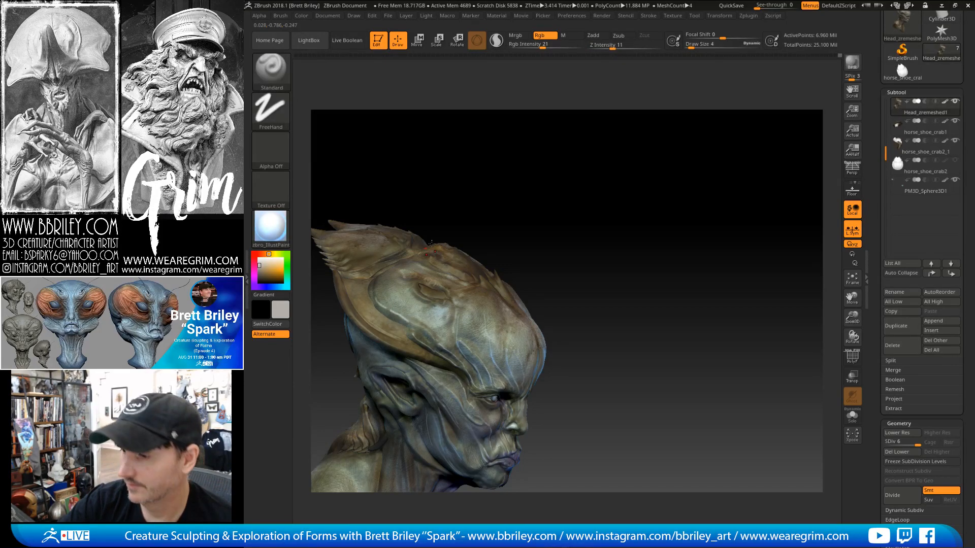
Refine the light grey highlights around the head crab's side dome with RGB intensity 10 and draw size 3.
drag(526, 157, 505, 193)
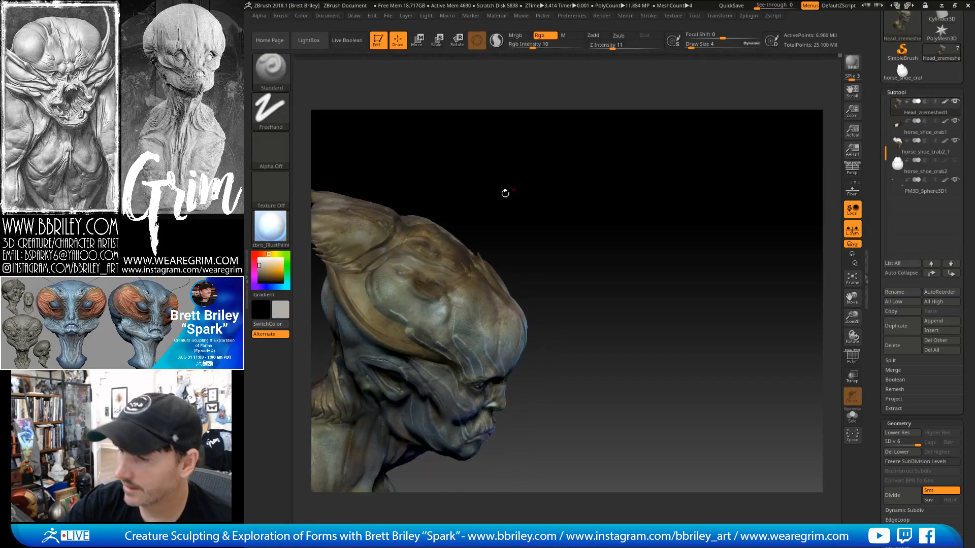
key(s)
click(372, 282)
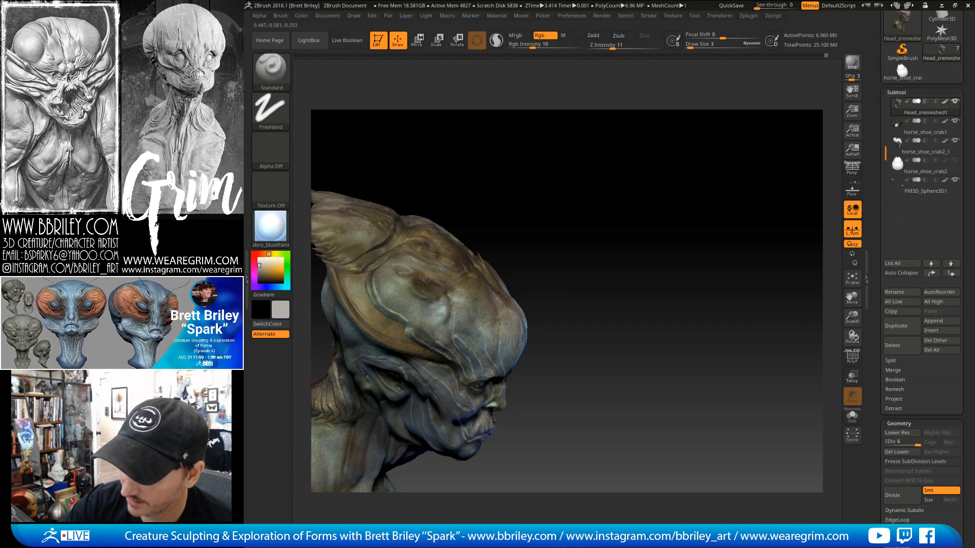
drag(451, 167, 443, 215)
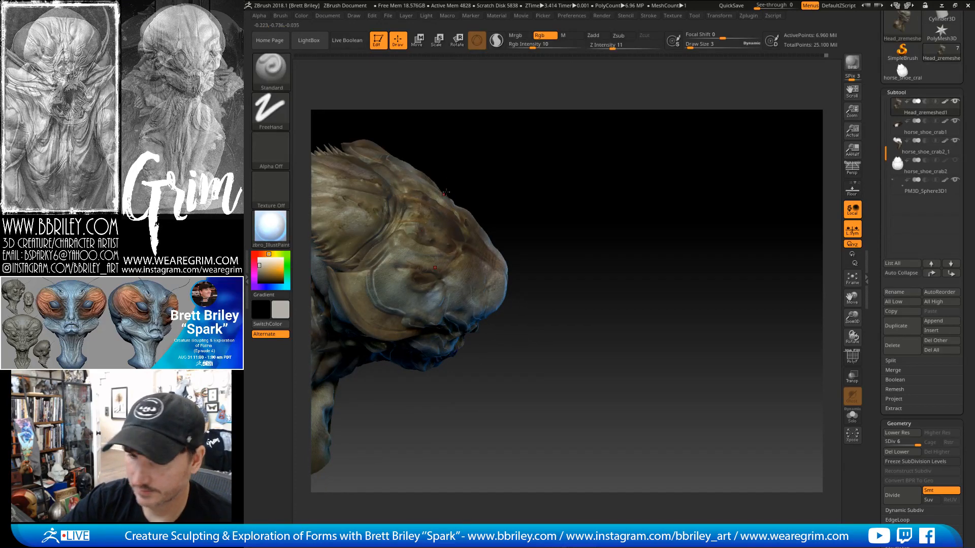
mouse_move(568, 215)
mouse_down()
mouse_move(577, 146)
mouse_move(587, 176)
mouse_move(594, 170)
mouse_move(540, 189)
mouse_up()
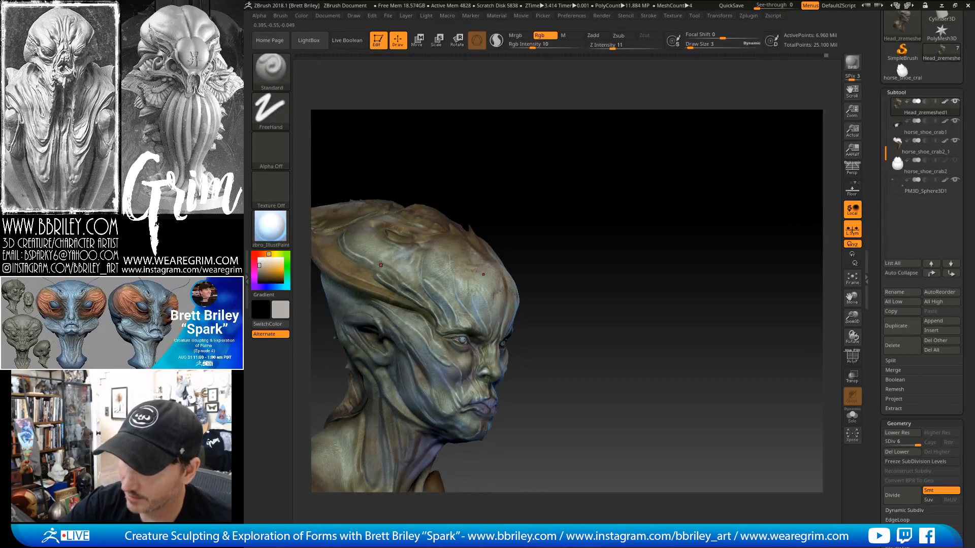
Add faint symmetrical light grey touches to the center of the forehead at RGB intensity 10 and draw size 3.
mouse_move(562, 174)
mouse_down()
mouse_move(528, 185)
mouse_move(549, 204)
mouse_move(546, 185)
mouse_move(581, 183)
mouse_move(582, 206)
mouse_up()
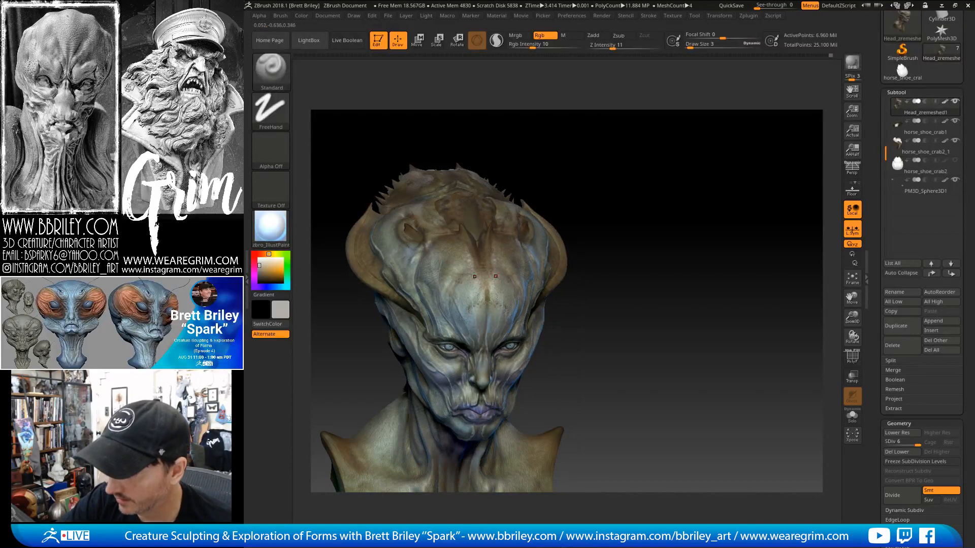
drag(474, 276, 606, 115)
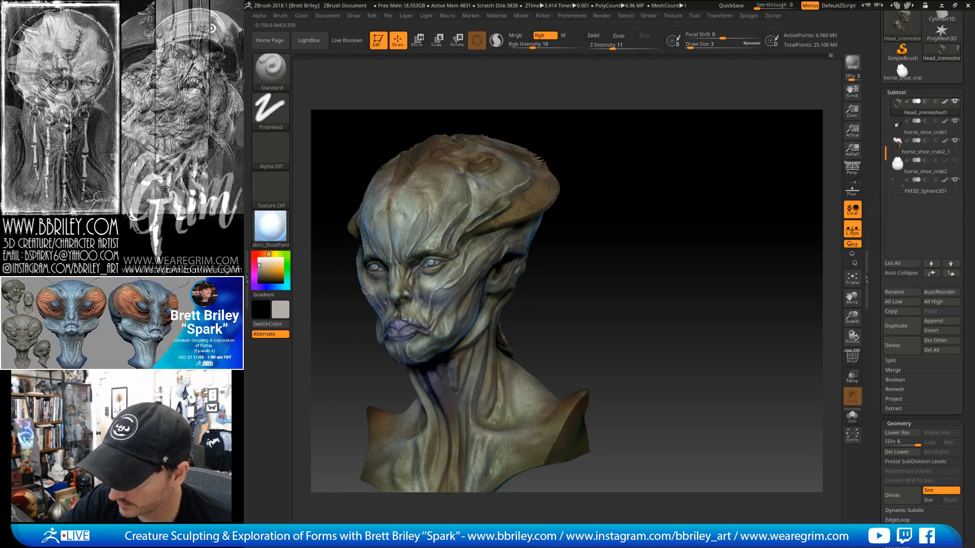
mouse_move(601, 205)
mouse_down()
mouse_move(642, 167)
mouse_move(661, 209)
mouse_up()
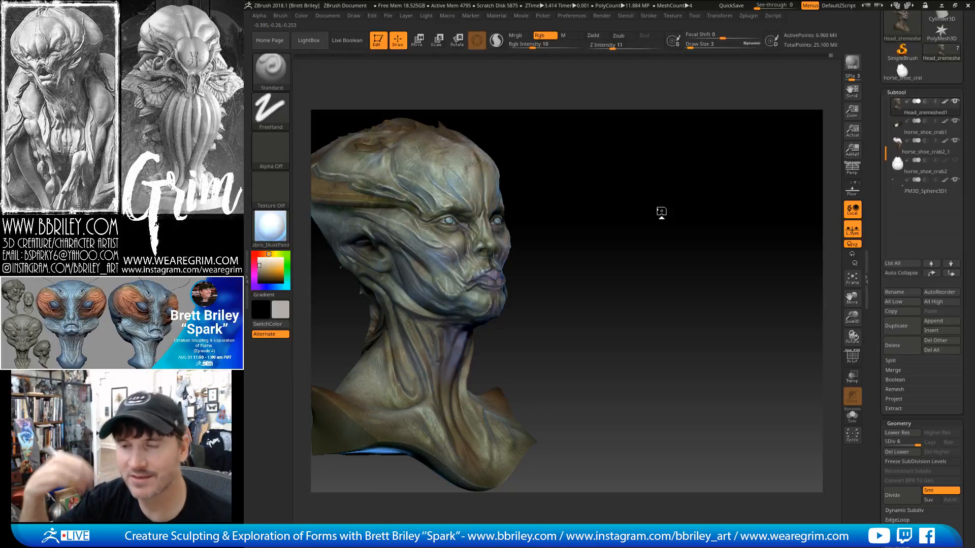
Highlight the raised tendons and folds of the neck below the jaw in faint light grey with draw size 3.
drag(661, 212, 551, 200)
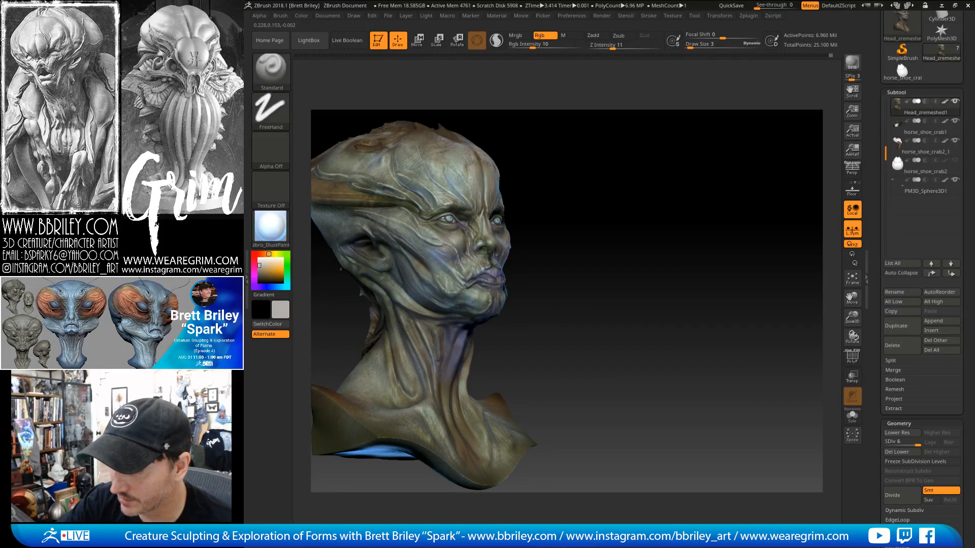
mouse_move(543, 325)
mouse_down()
mouse_move(561, 285)
mouse_move(417, 338)
mouse_up()
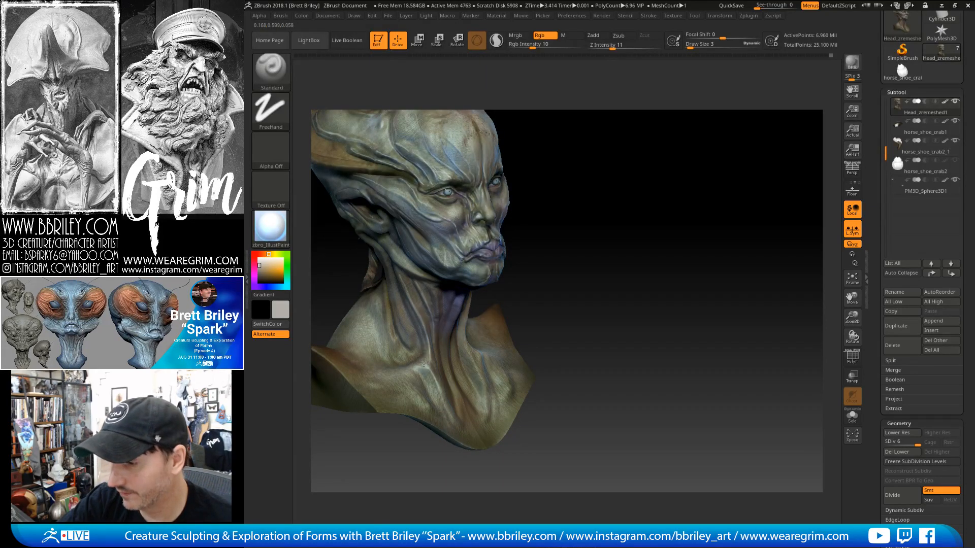
mouse_move(592, 254)
mouse_down()
mouse_move(562, 211)
mouse_move(413, 351)
mouse_up()
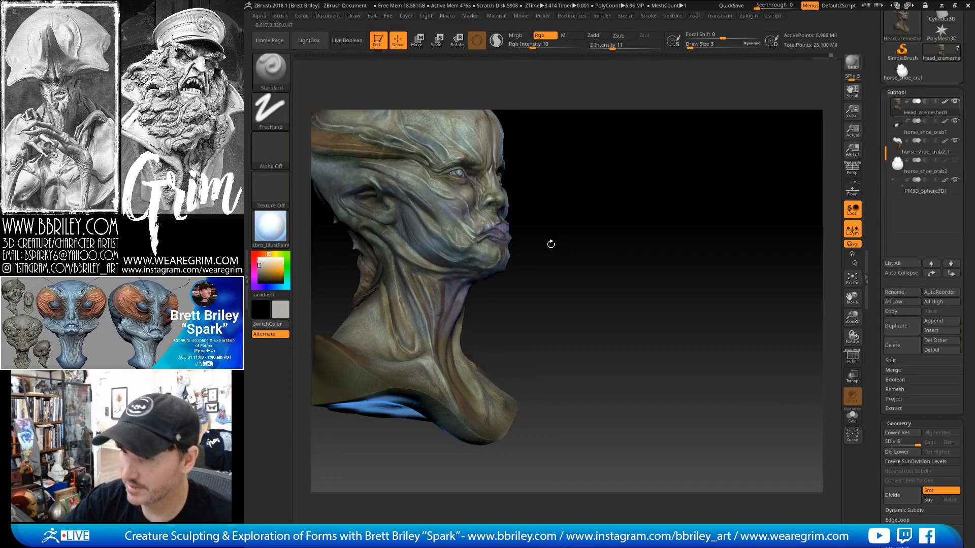
drag(550, 244, 444, 290)
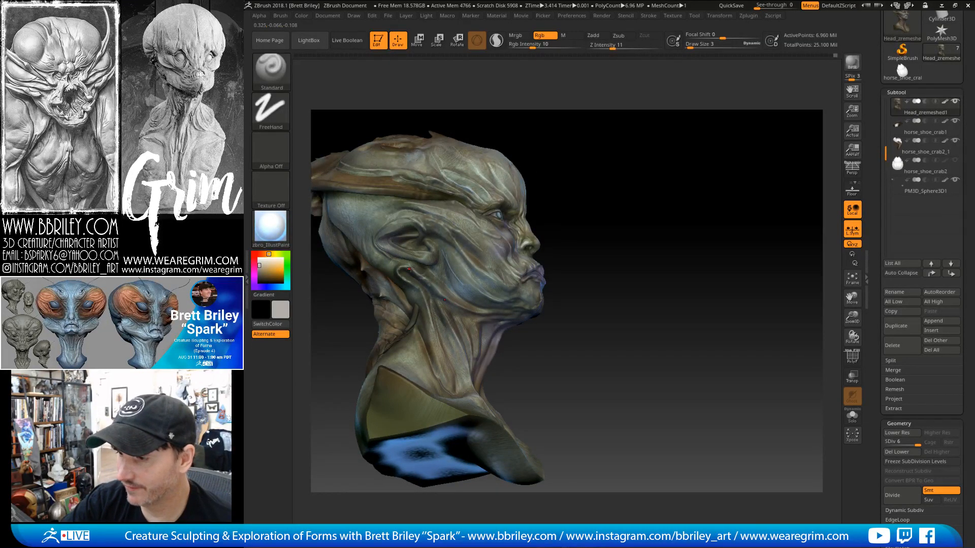
Paint faint light grey highlights along the ear's rim and inner ridges with draw size 3.
alt+drag(531, 134, 582, 184)
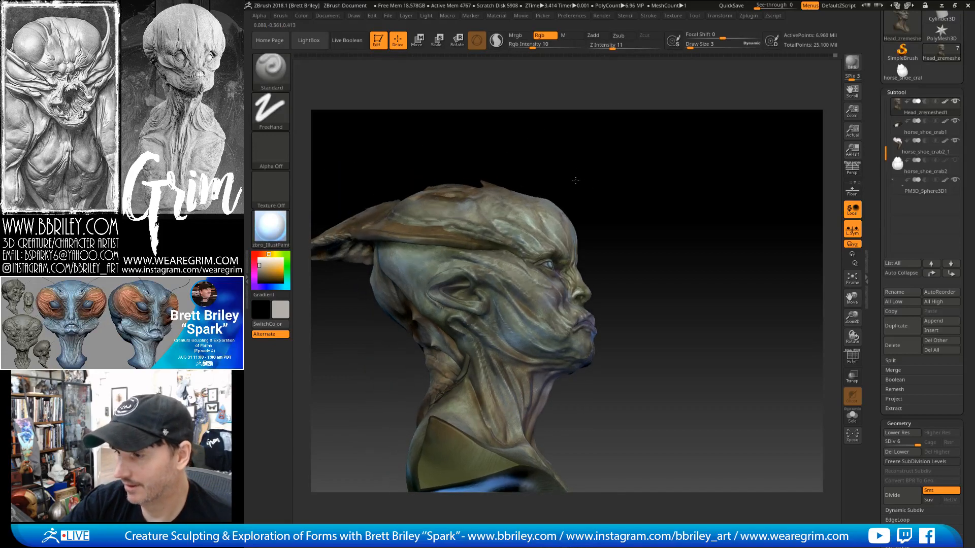
drag(560, 137, 541, 137)
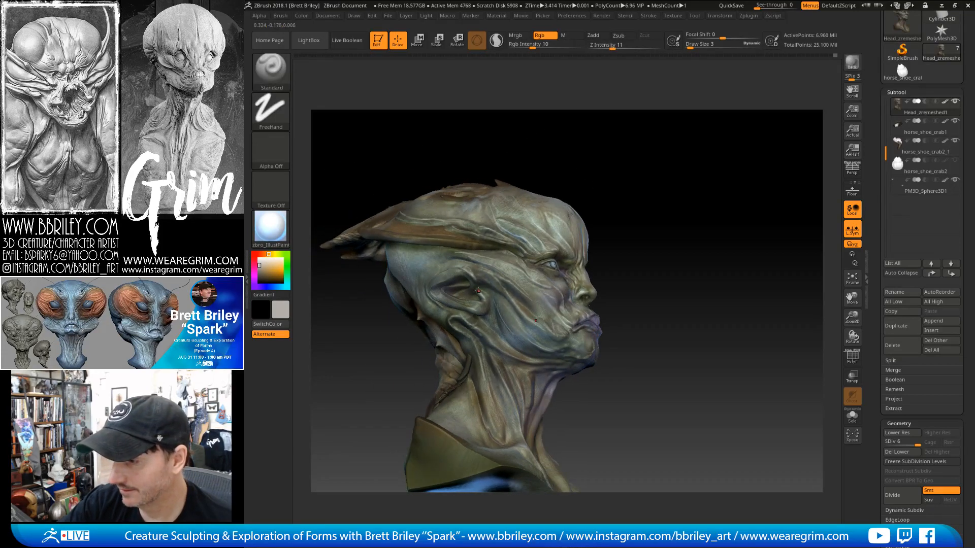
right_drag(470, 270, 481, 258)
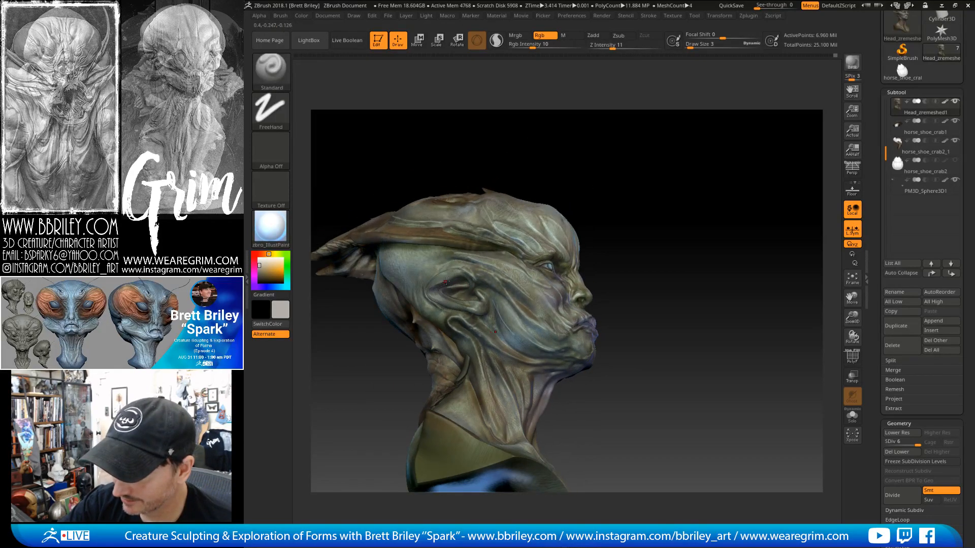
right_drag(442, 291, 430, 292)
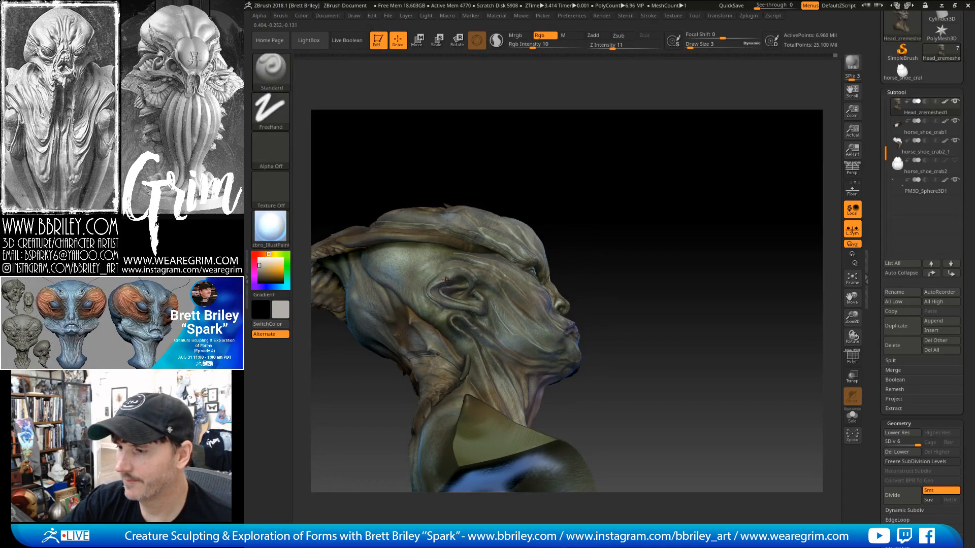
right_drag(466, 258, 491, 293)
right_drag(597, 143, 491, 318)
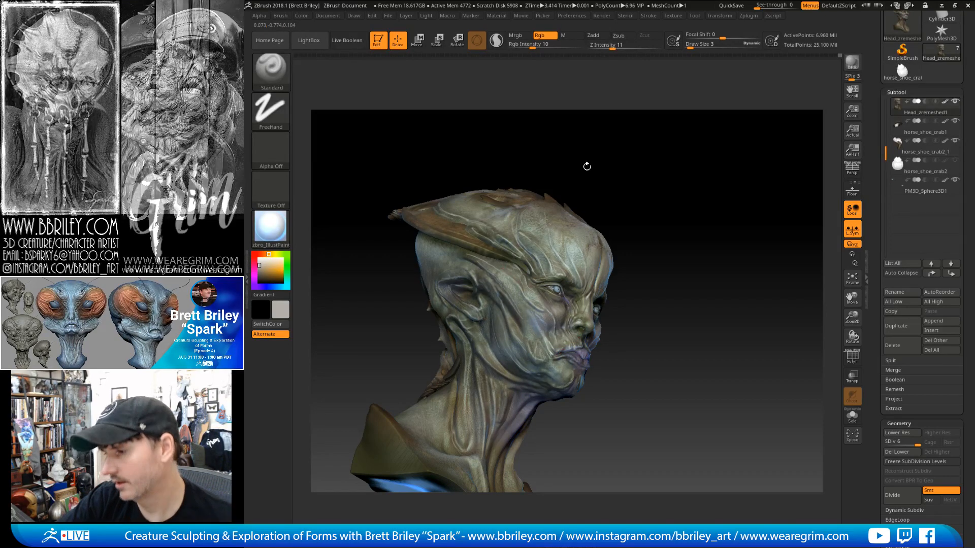
Highlight the skin folds just below the ear in light grey and soften them with the Smooth brush at draw size 3.
drag(587, 165, 617, 166)
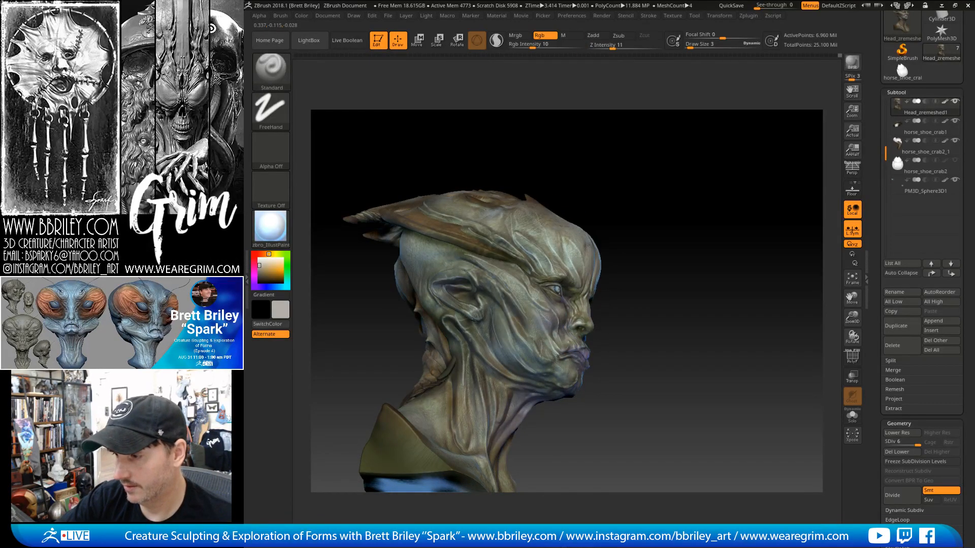
drag(485, 304, 480, 317)
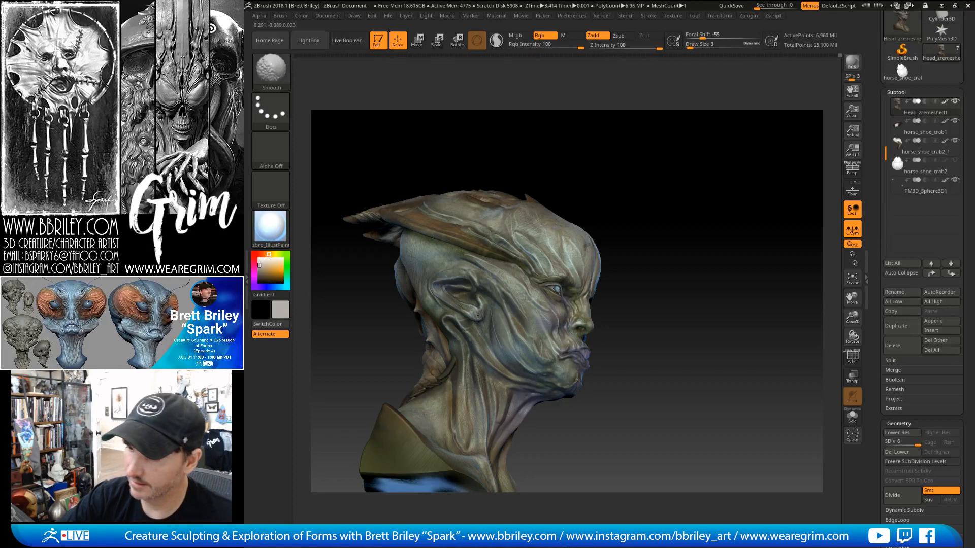
mouse_move(585, 170)
mouse_down()
mouse_move(603, 170)
mouse_move(629, 138)
mouse_move(631, 152)
mouse_move(638, 147)
mouse_up()
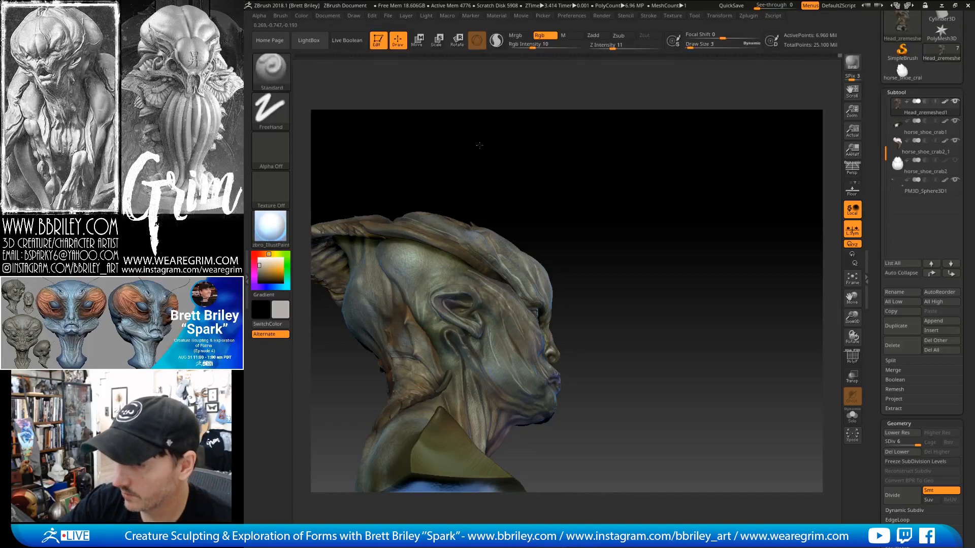
Paint faint light grey highlights along the skin folds behind the ear and on the back of the head.
drag(480, 145, 382, 271)
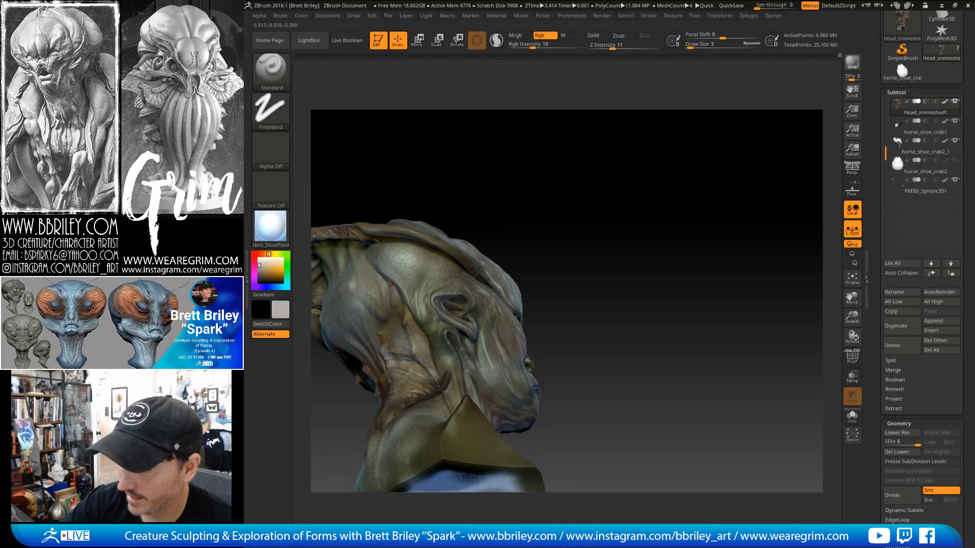
drag(435, 227, 508, 238)
drag(397, 194, 457, 166)
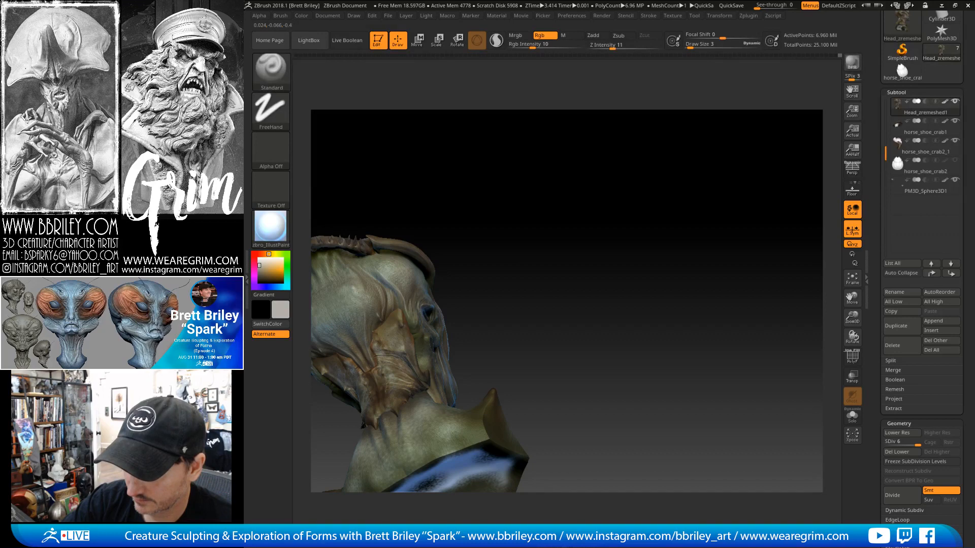
drag(369, 243, 355, 336)
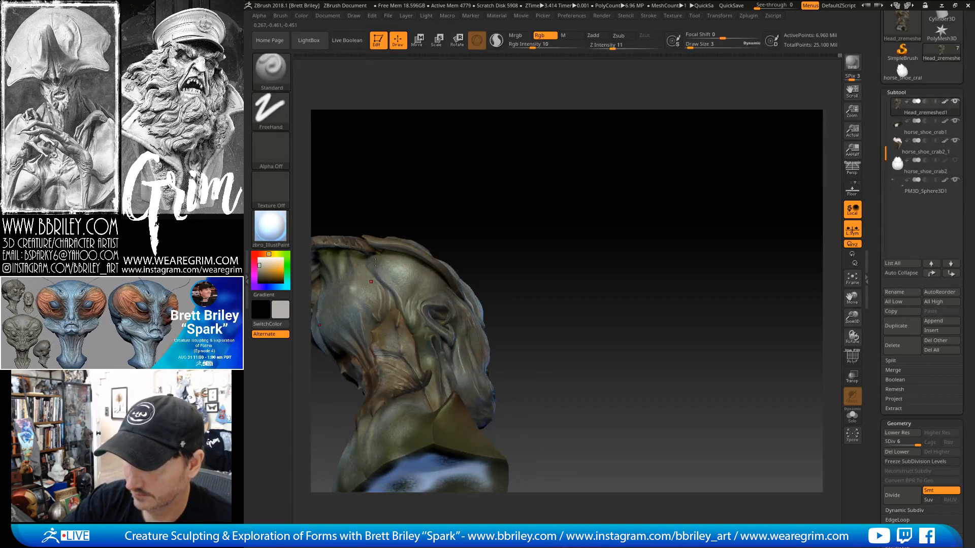
drag(375, 262, 429, 315)
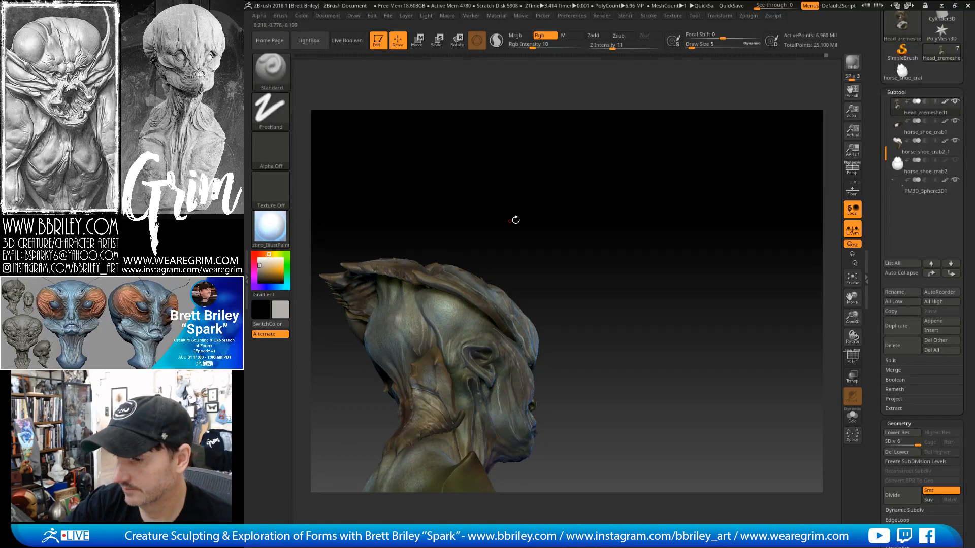
Add faint light grey highlights to the folds at the base of the neck and collarbone with draw size 3.
drag(515, 220, 617, 187)
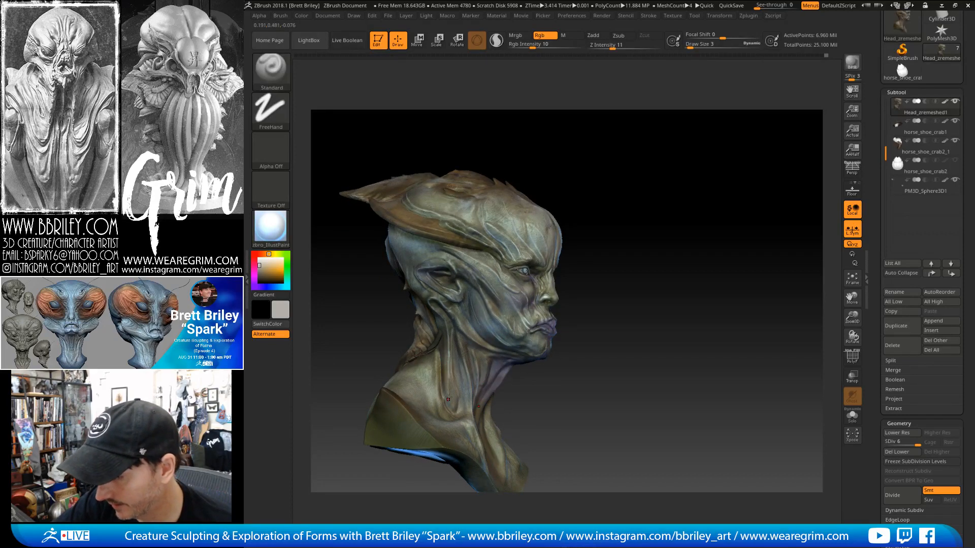
drag(449, 376, 473, 433)
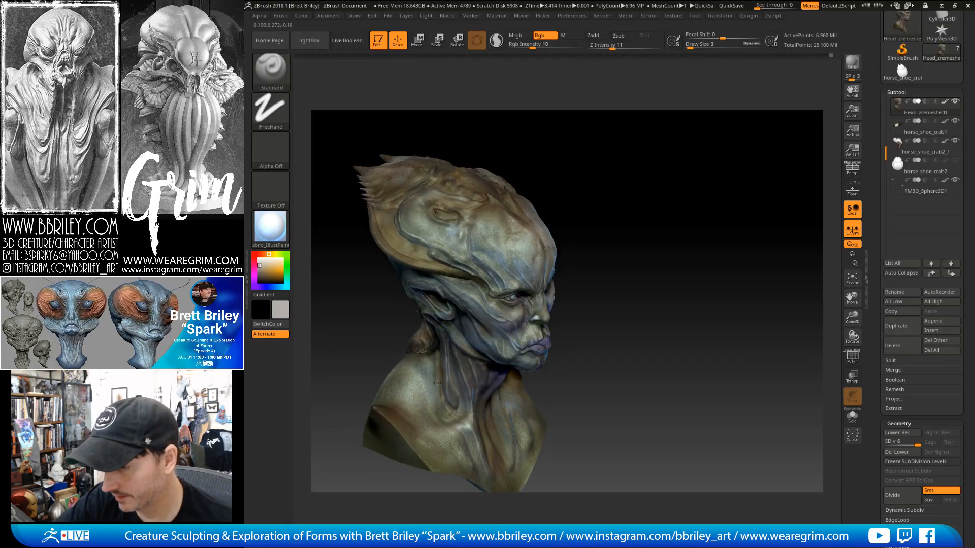
drag(596, 340, 625, 290)
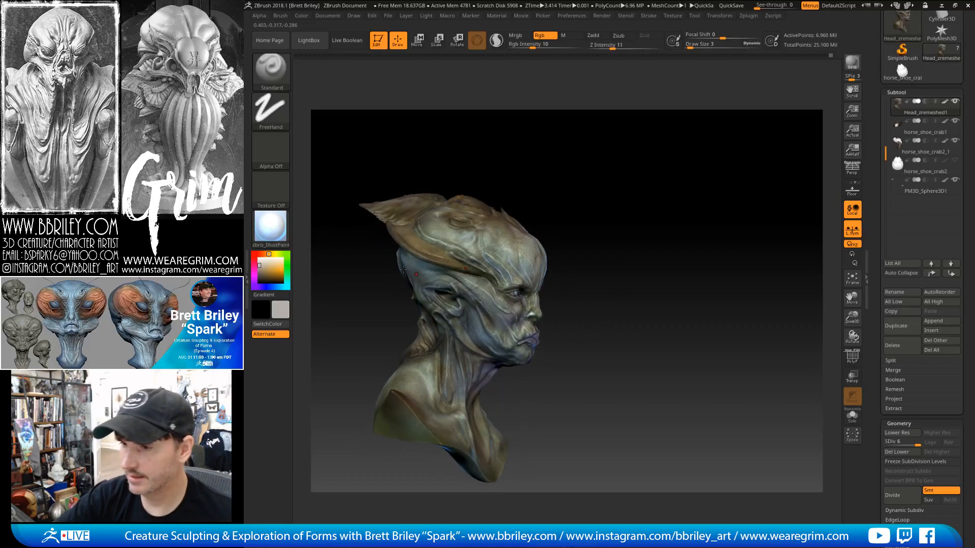
Set the Standard brush to the DragRect stroke and import the Scaly Skin_26 alpha.
click(271, 110)
click(355, 121)
click(271, 150)
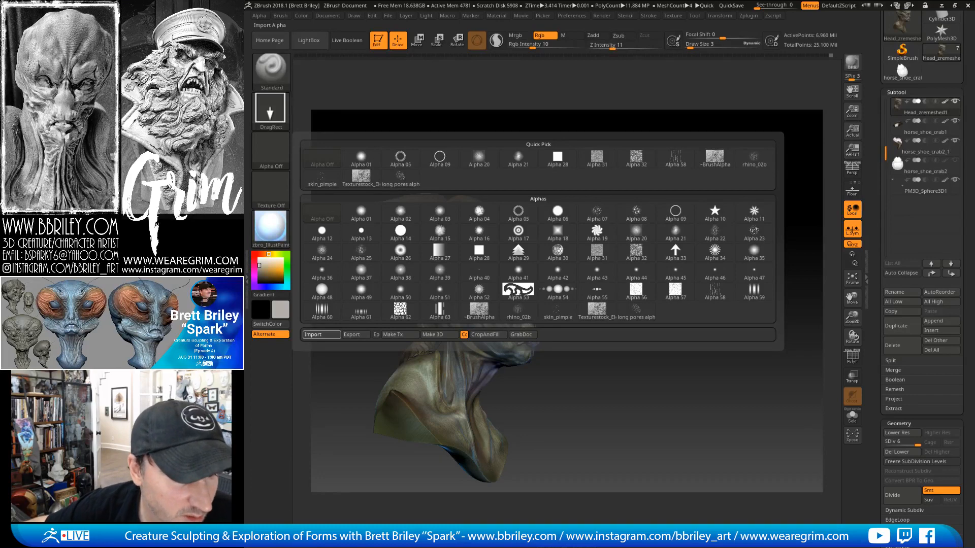
drag(342, 350, 401, 388)
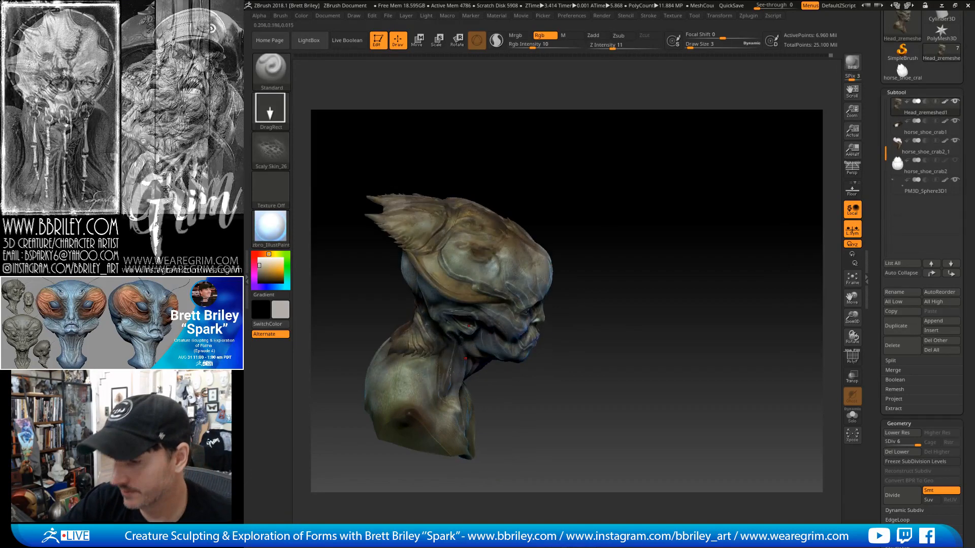
Try to stamp the scaly skin pattern on the shoulder in light grey at RGB intensities 42 and 100.
click(556, 46)
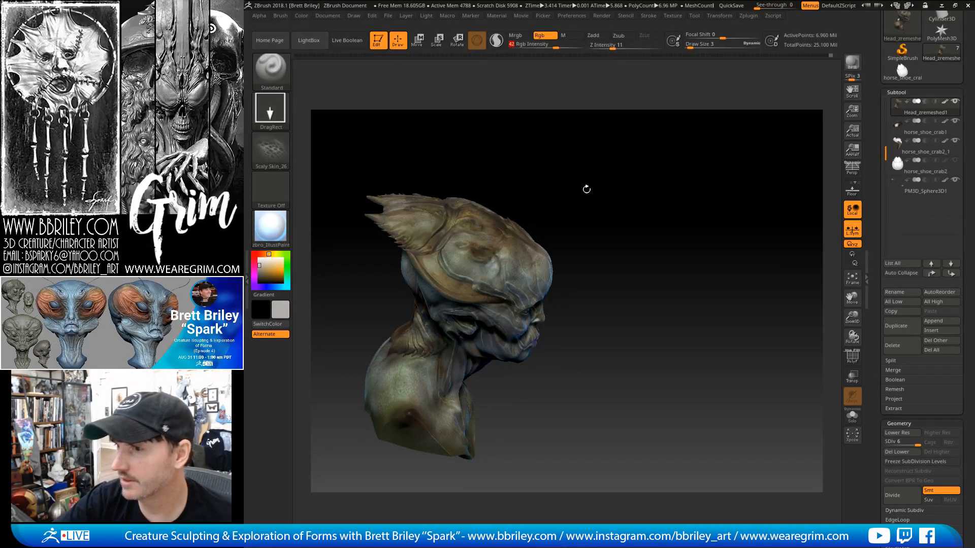
alt+drag(586, 190, 640, 153)
drag(639, 153, 643, 181)
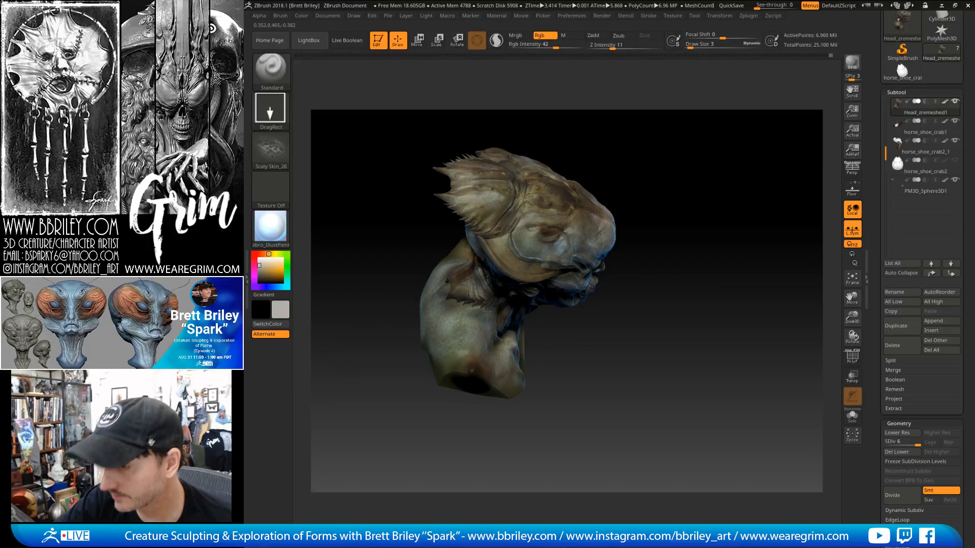
click(583, 47)
drag(454, 334, 478, 357)
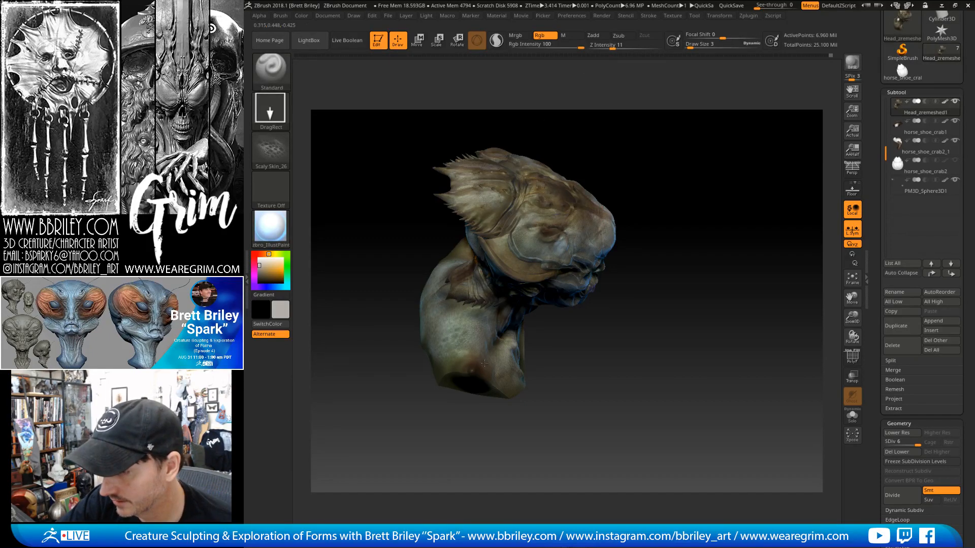
mouse_move(563, 353)
mouse_down()
mouse_move(492, 349)
mouse_move(558, 342)
mouse_up()
drag(463, 339, 622, 339)
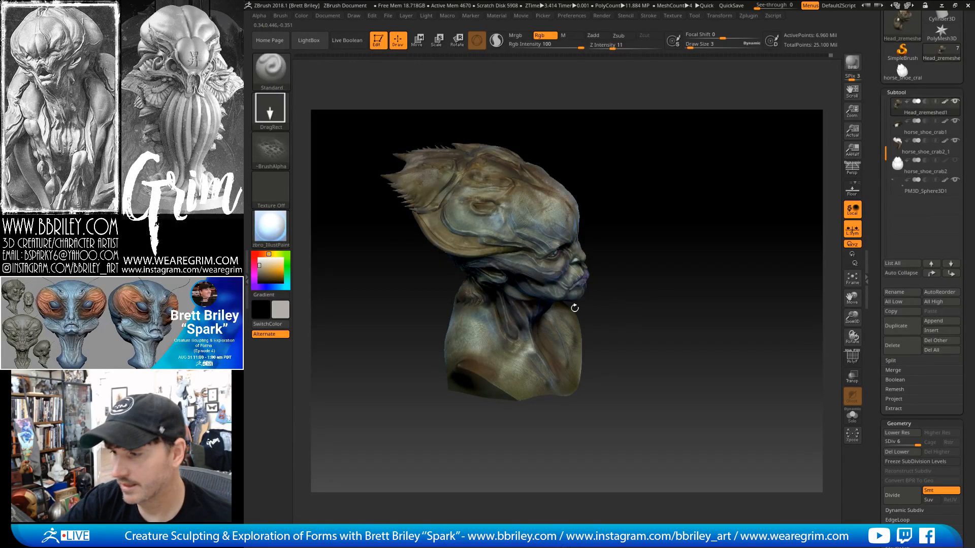
key(ctrl+z)
Stamp the scaly skin pattern on the shoulder in white and save the project.
click(258, 258)
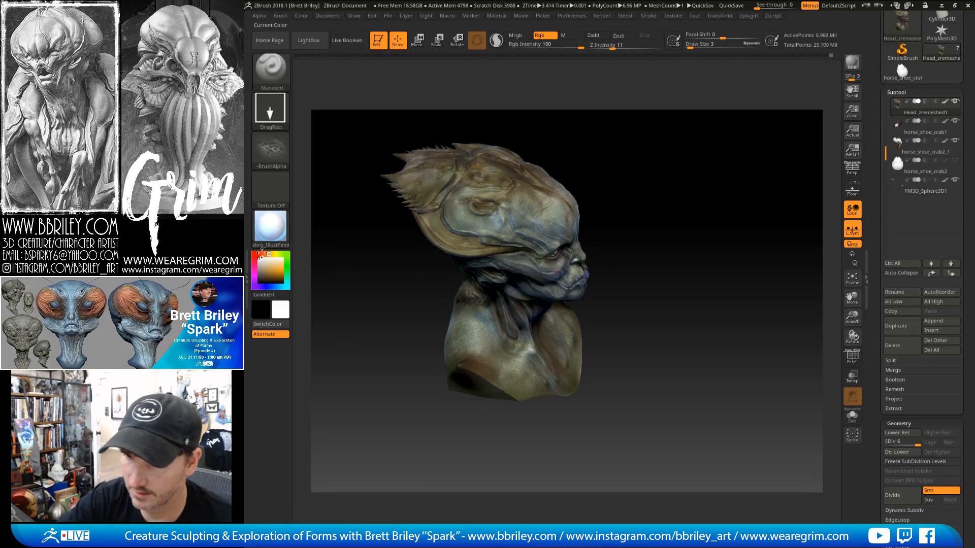
drag(475, 341, 526, 327)
key(ctrl+s)
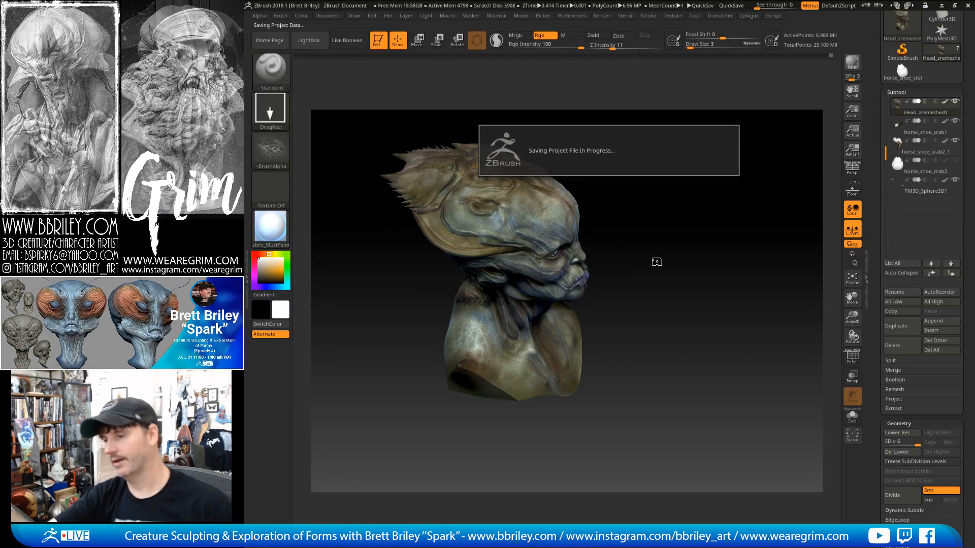
Try white scaly skin stamps across the upper back and shoulders and undo them.
drag(650, 260, 449, 360)
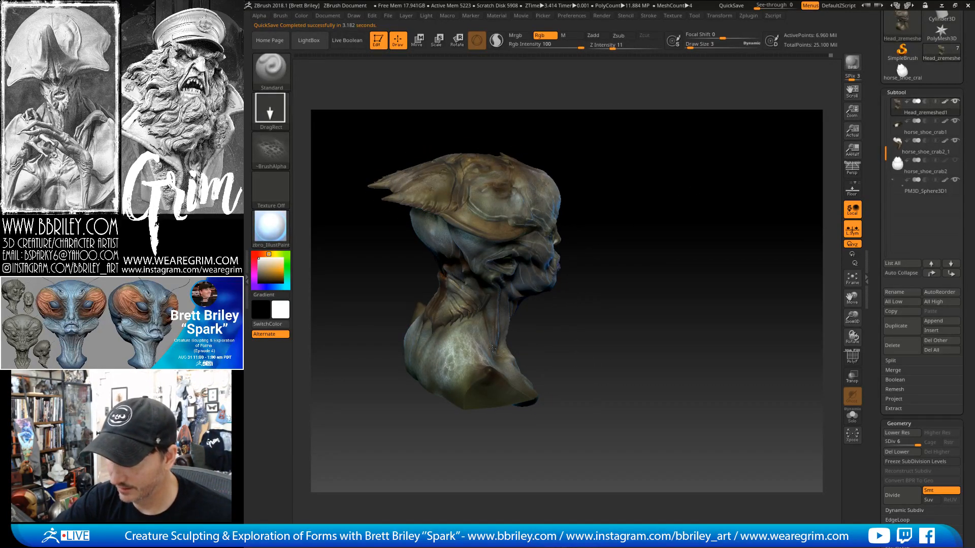
drag(581, 336, 616, 323)
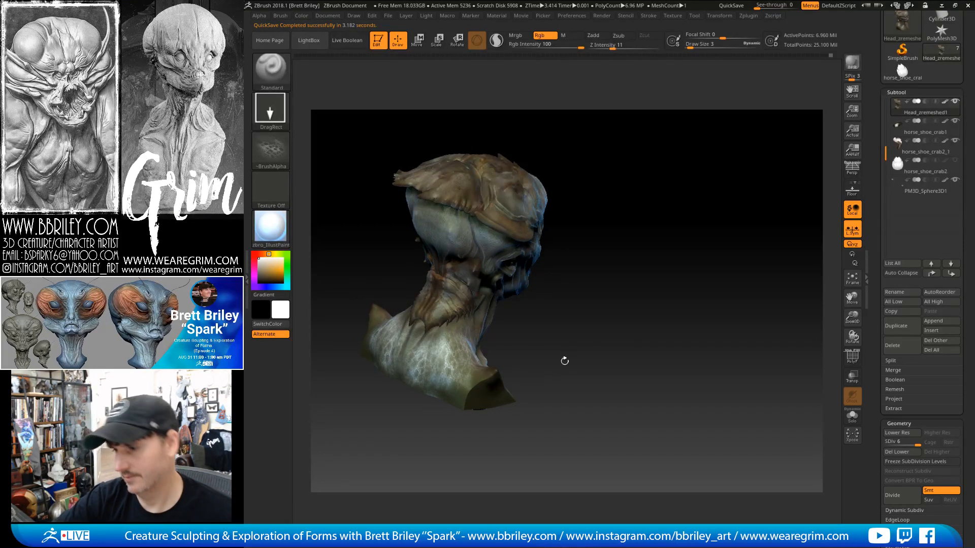
drag(563, 361, 599, 306)
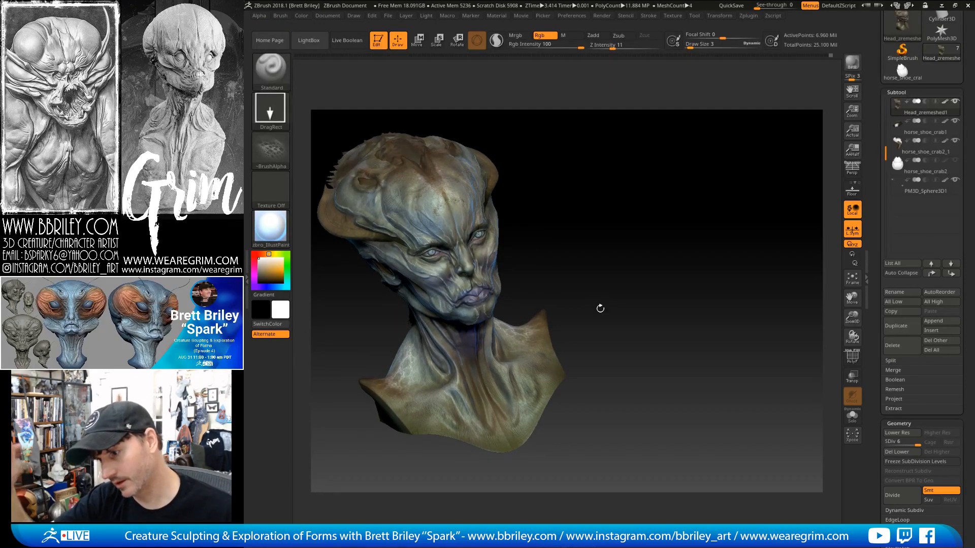
key(ctrl)
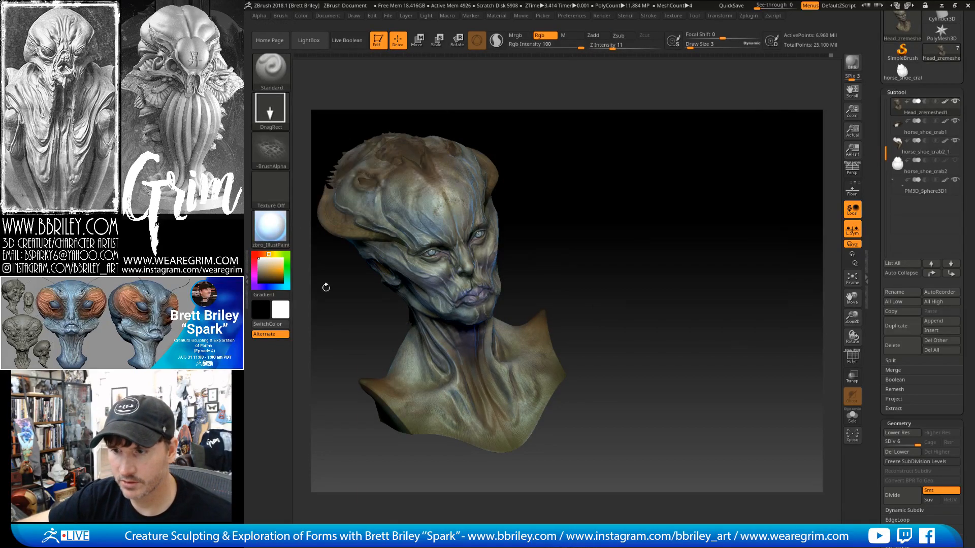
Import a fine skin-texture alpha and try it in white on the shoulder and forehead at RGB intensity 100.
click(277, 155)
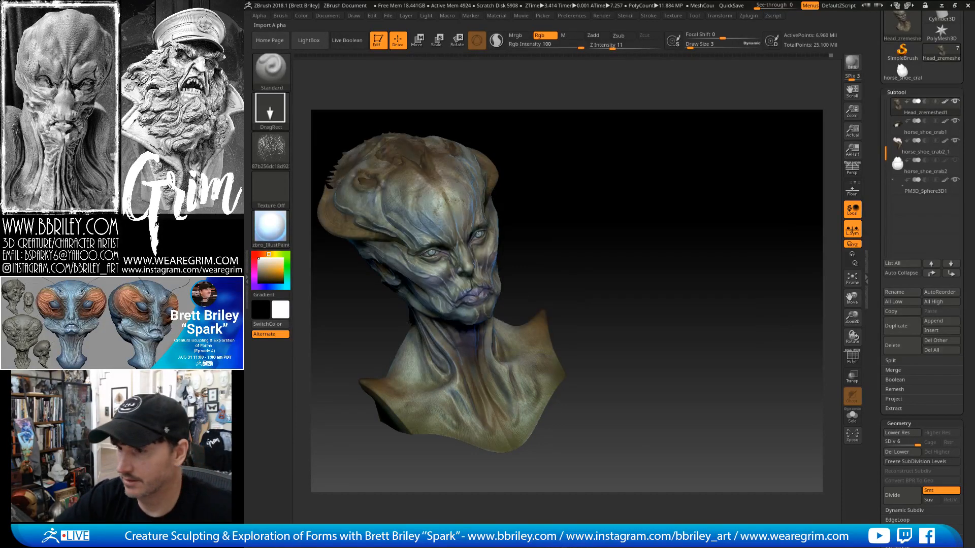
drag(561, 226, 535, 261)
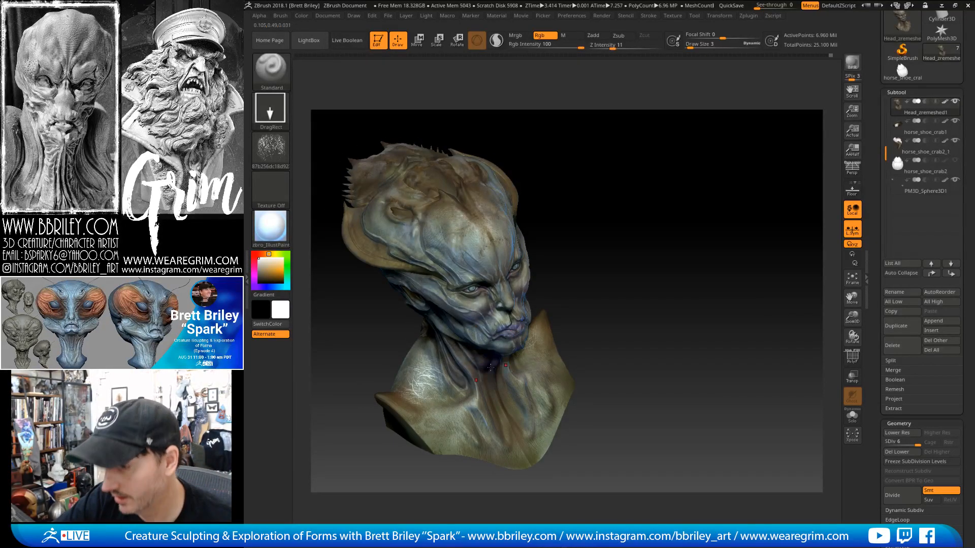
mouse_move(612, 273)
mouse_down()
mouse_move(643, 262)
mouse_move(651, 241)
mouse_move(641, 239)
mouse_move(641, 254)
mouse_up()
key(ctrl+z)
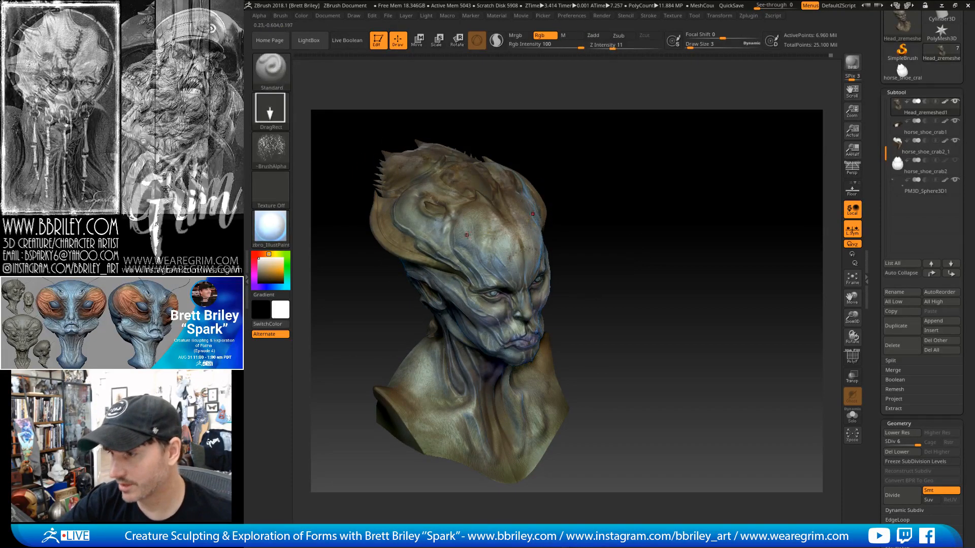
drag(476, 232, 520, 222)
alt+drag(625, 198, 648, 200)
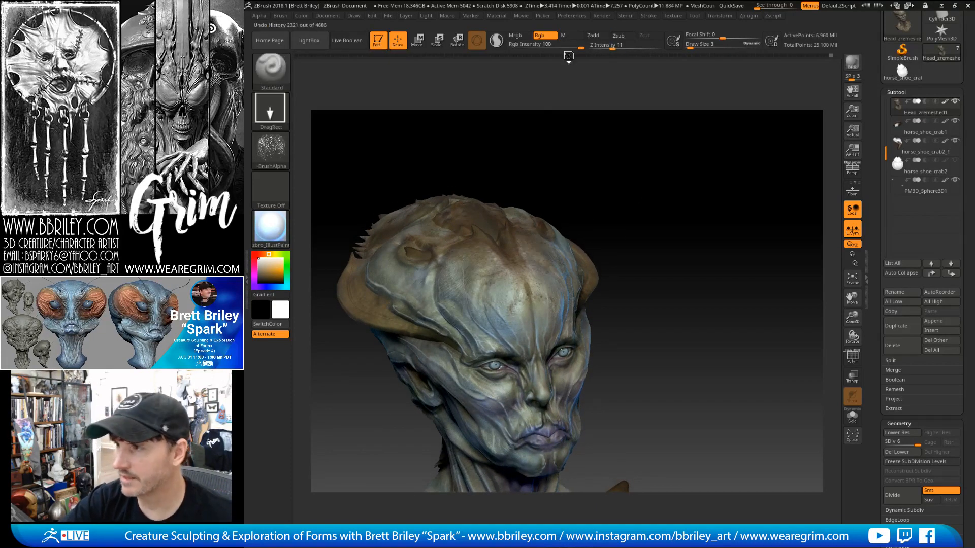
Try to stamp the fine skin texture across the forehead in white at RGB intensity 37.
drag(579, 46, 554, 46)
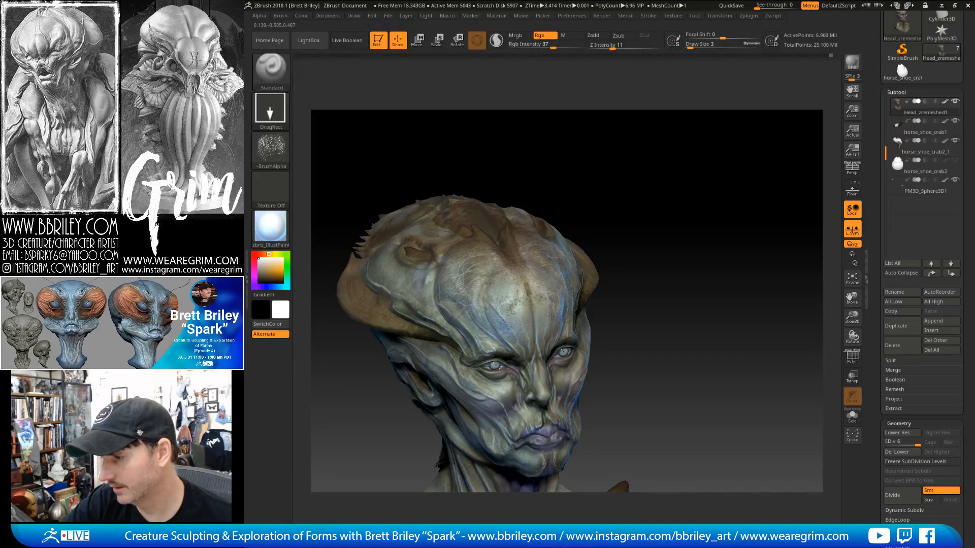
drag(668, 220, 706, 211)
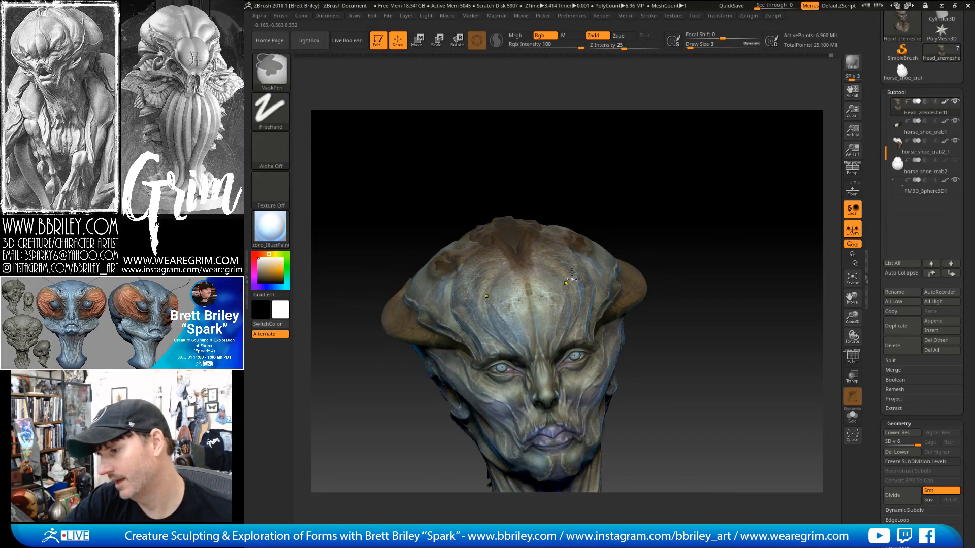
key(ctrl+z)
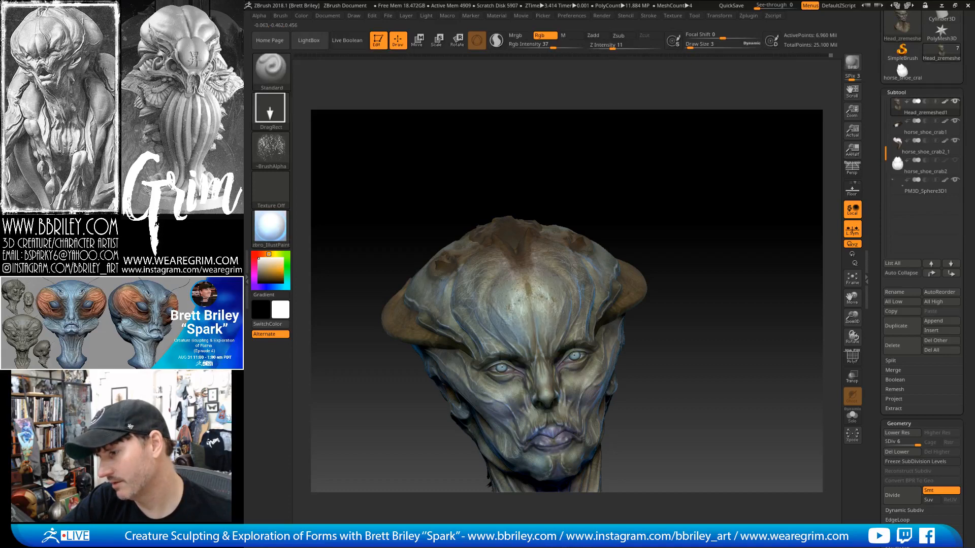
drag(649, 187, 603, 191)
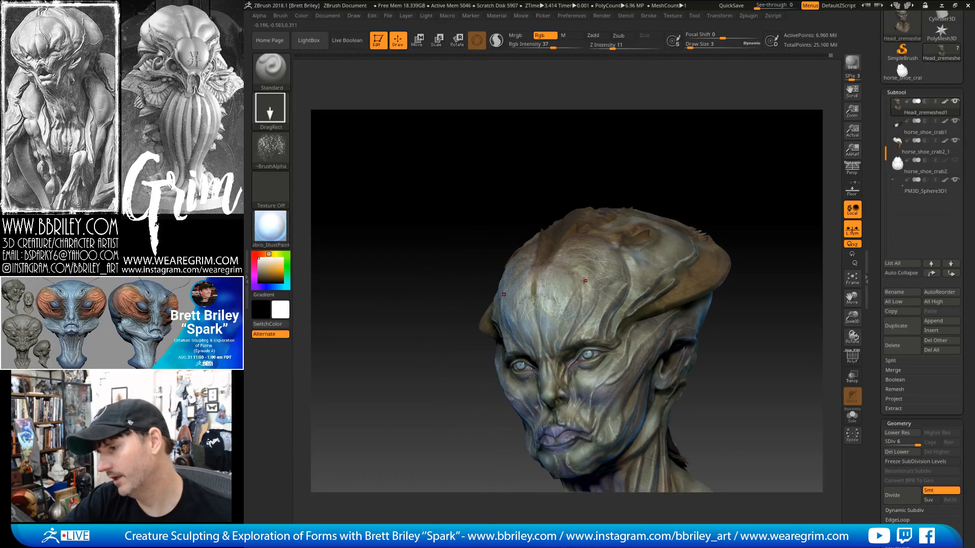
key(ctrl+z)
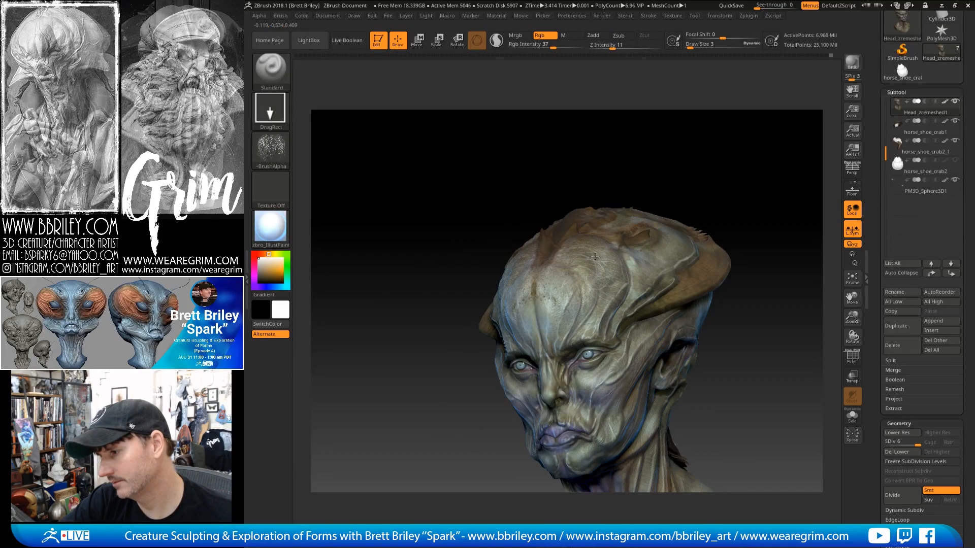
mouse_move(670, 163)
mouse_down()
mouse_move(689, 155)
mouse_move(681, 172)
mouse_up()
key(ctrl+z)
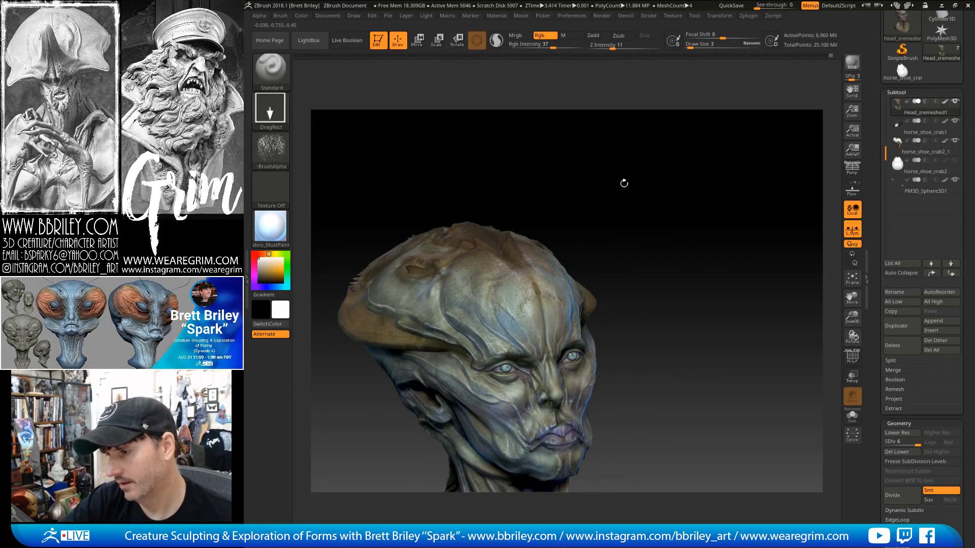
drag(625, 183, 598, 189)
drag(499, 229, 482, 224)
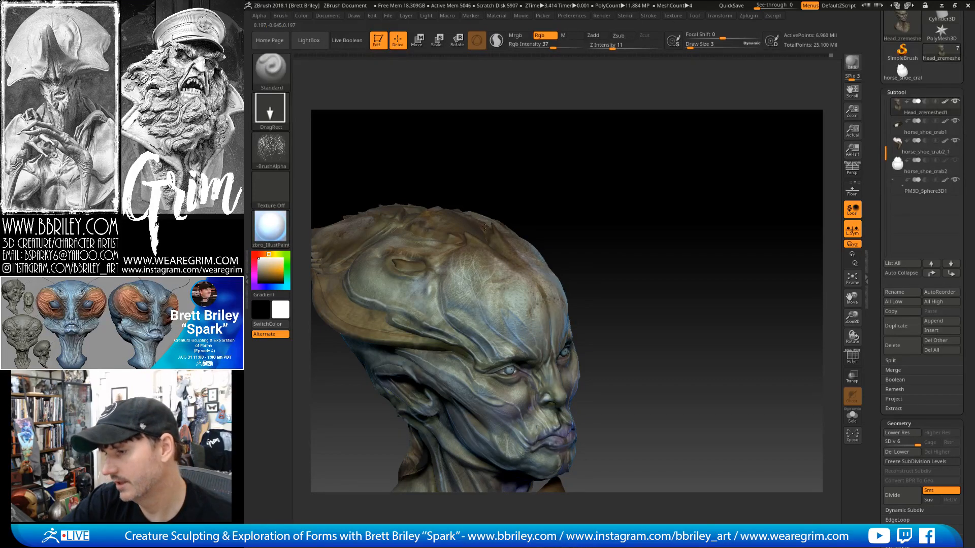
Set the RGB intensity to 28 and stamp the white skin texture over the forehead and side of the head.
drag(552, 47, 546, 49)
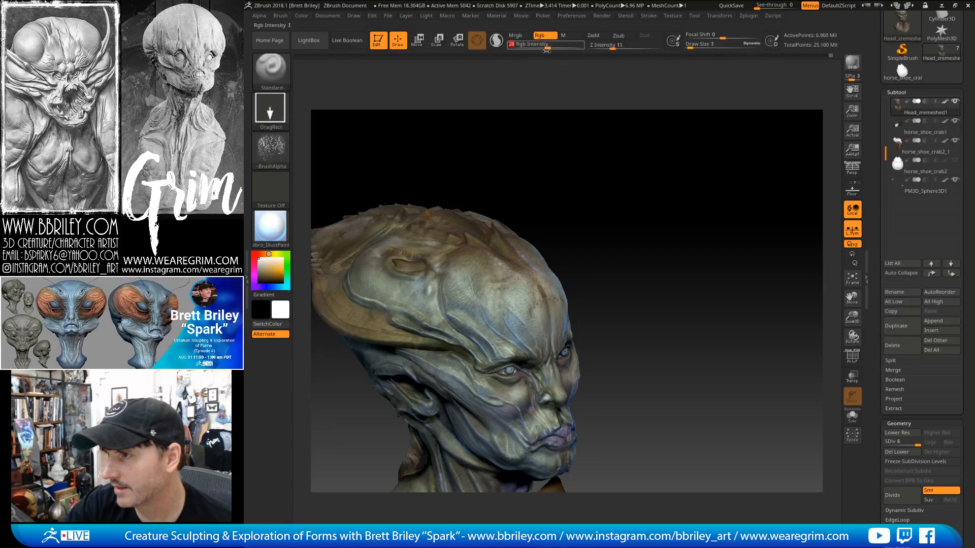
click(507, 235)
click(473, 246)
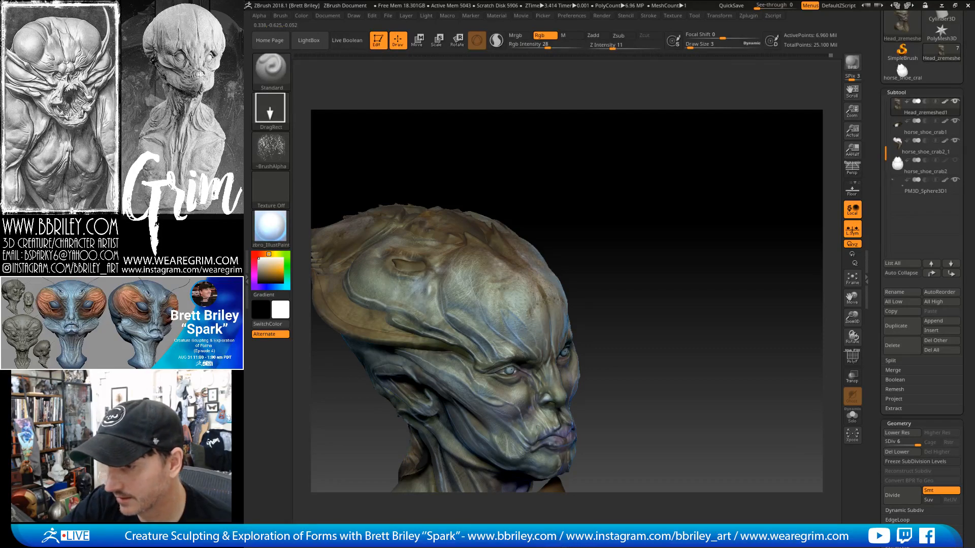
drag(569, 152, 617, 206)
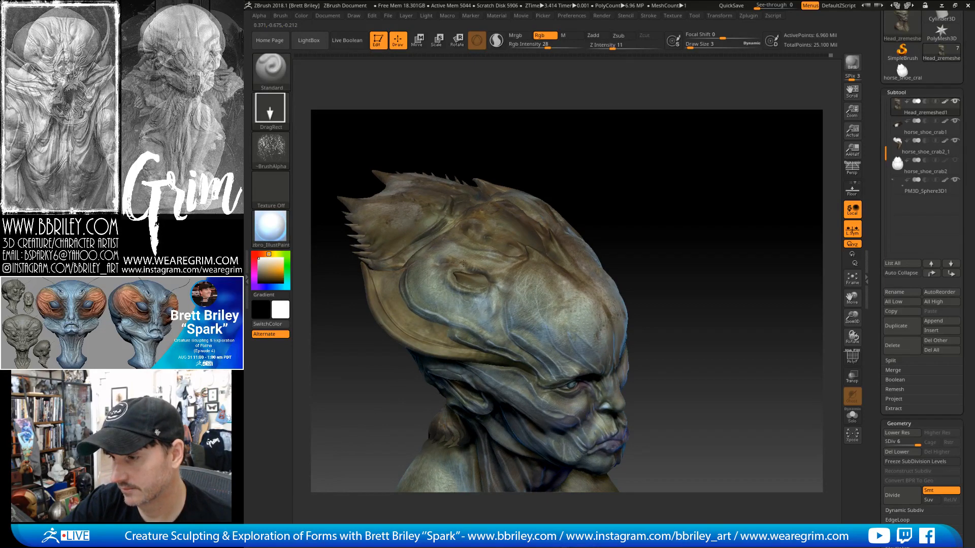
alt+drag(605, 214, 550, 333)
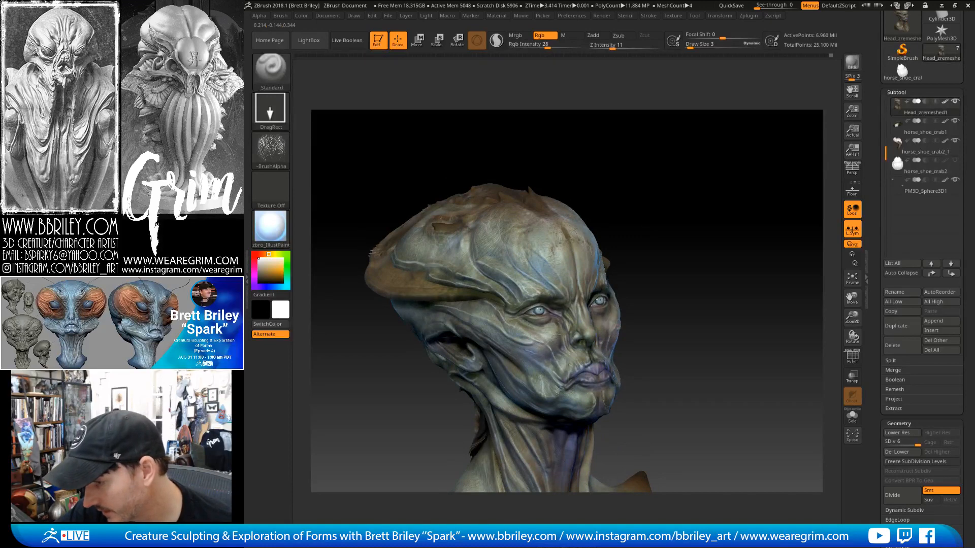
Stamp the faint white skin texture over the temple, cheek and nose.
alt+drag(714, 230, 459, 320)
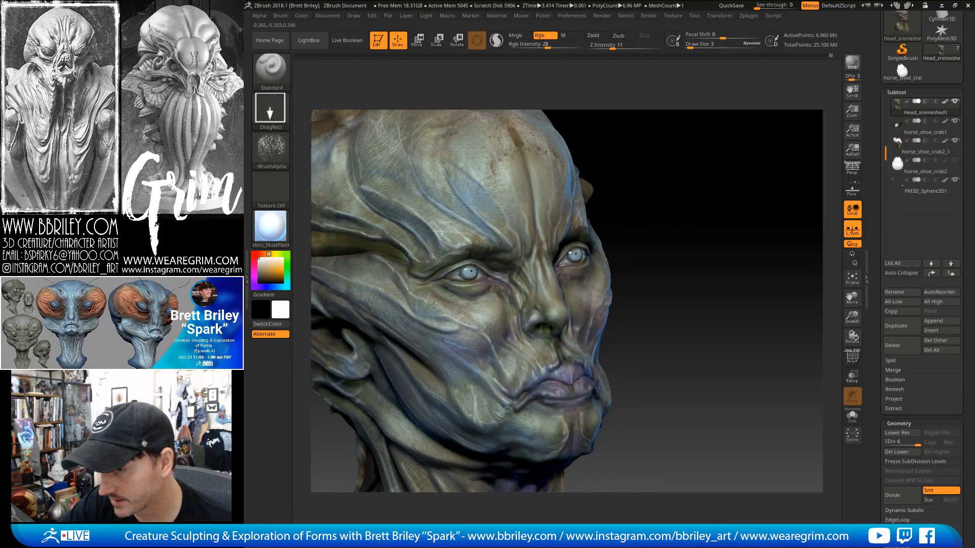
drag(597, 155, 576, 152)
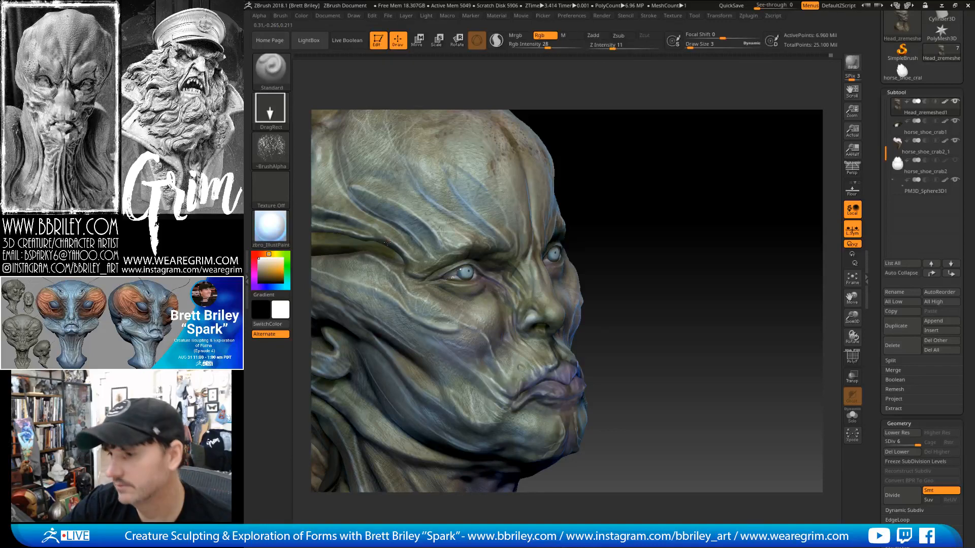
right_drag(387, 243, 394, 274)
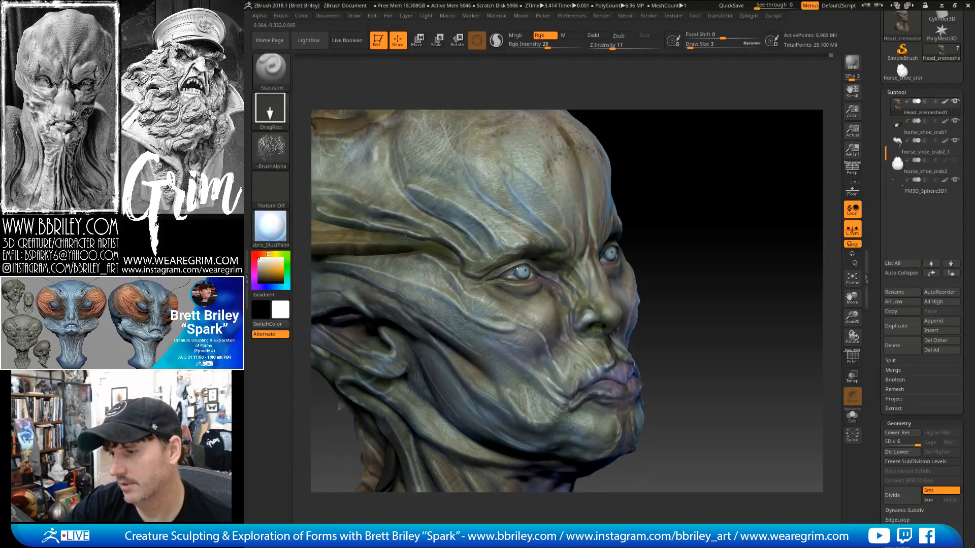
right_drag(396, 234, 532, 237)
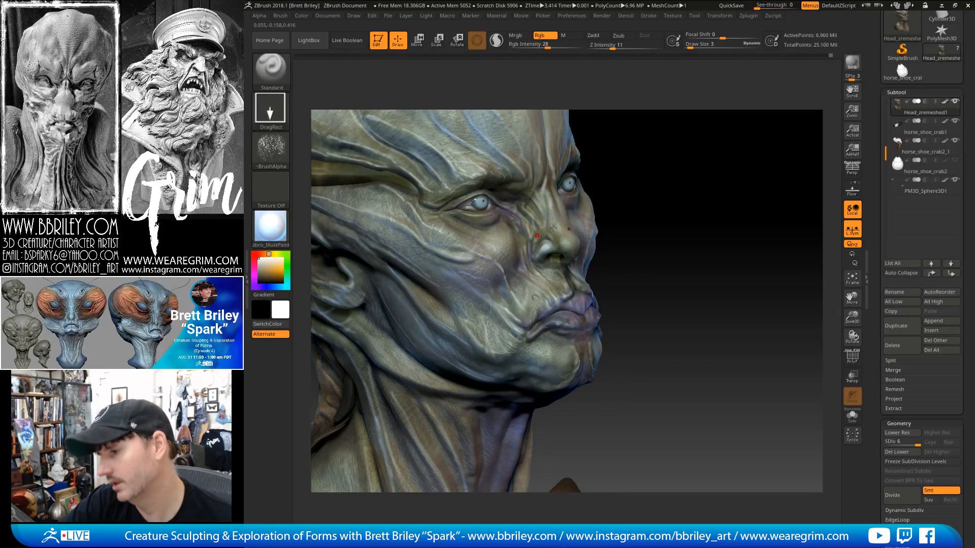
right_drag(553, 228, 525, 283)
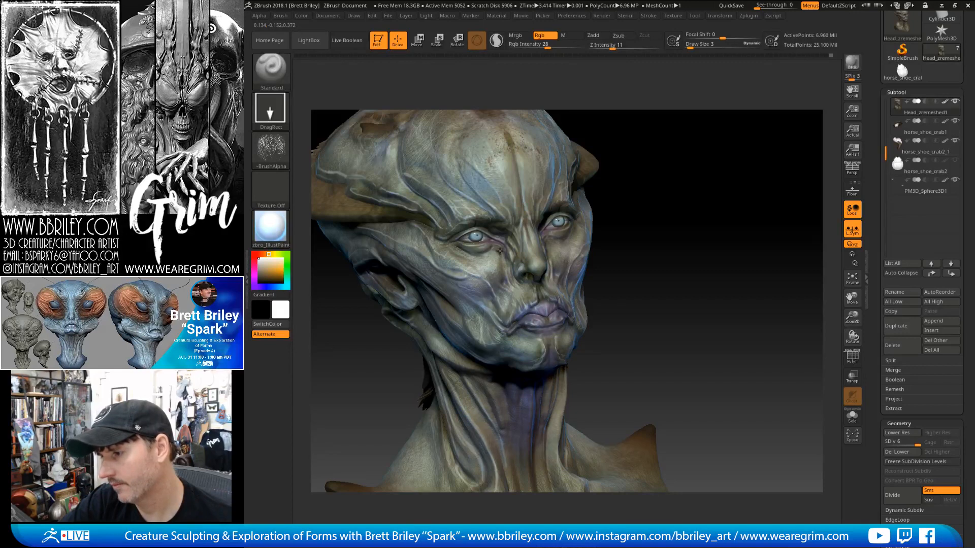
Stamp the faint white skin texture over the jaw, neck and shoulder at RGB intensity 28.
right_drag(497, 281, 438, 329)
right_drag(462, 297, 419, 292)
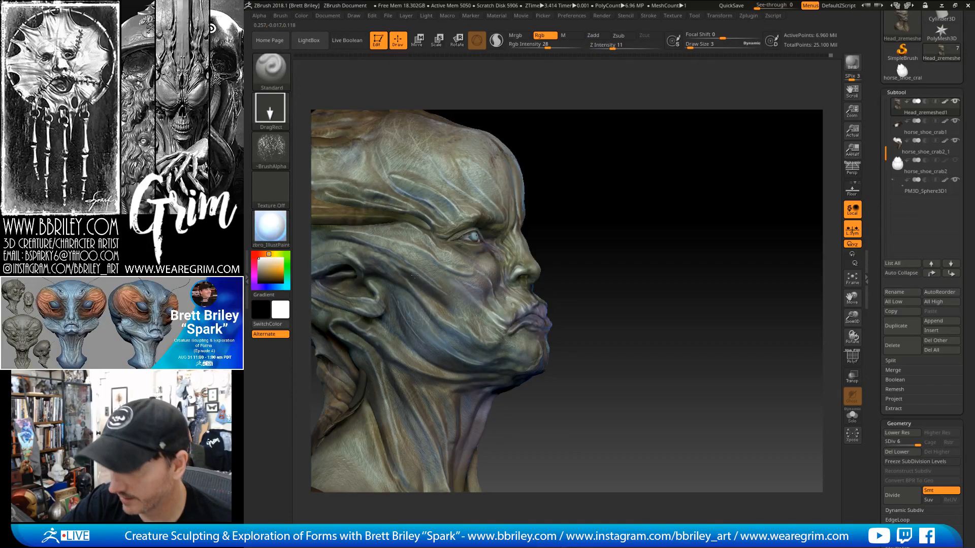
right_drag(494, 215, 430, 347)
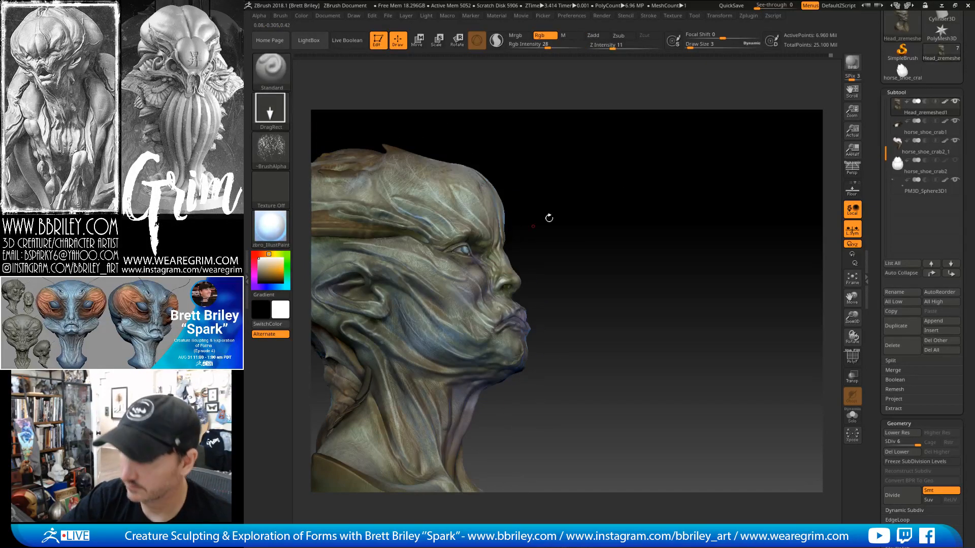
right_drag(549, 218, 593, 215)
right_drag(512, 420, 353, 403)
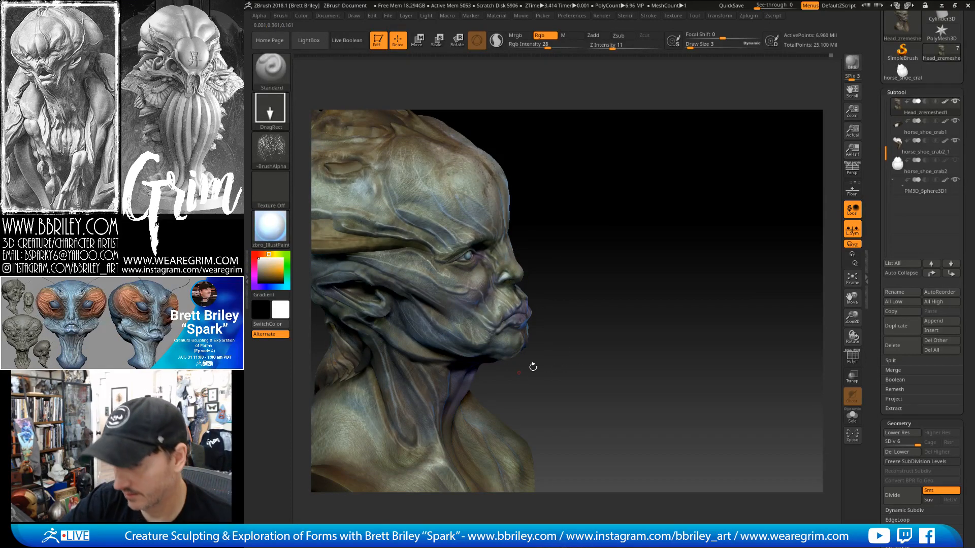
Load the Scaly_Skin_19 alpha as the brush's stamp texture.
right_drag(533, 366, 391, 357)
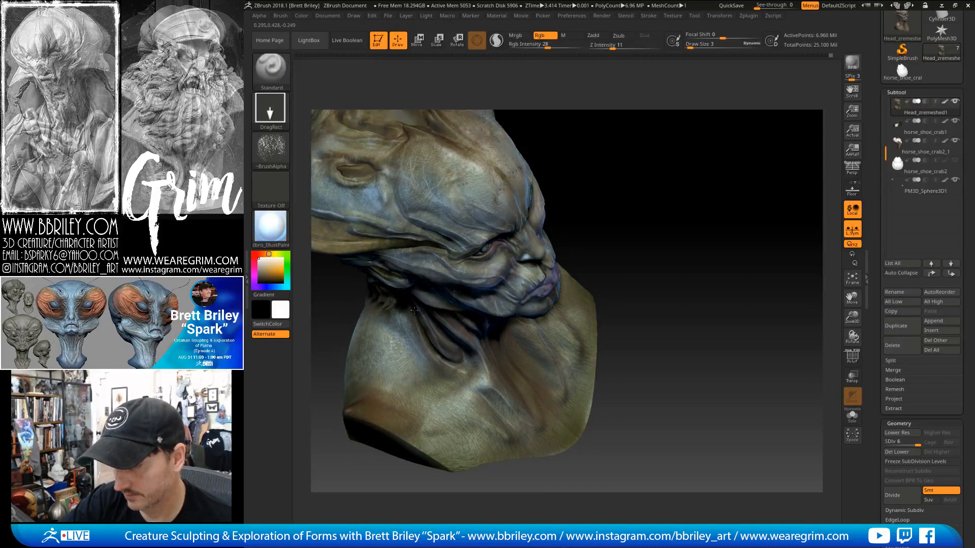
mouse_move(670, 235)
mouse_down()
mouse_move(677, 183)
mouse_move(699, 198)
mouse_move(670, 178)
mouse_up()
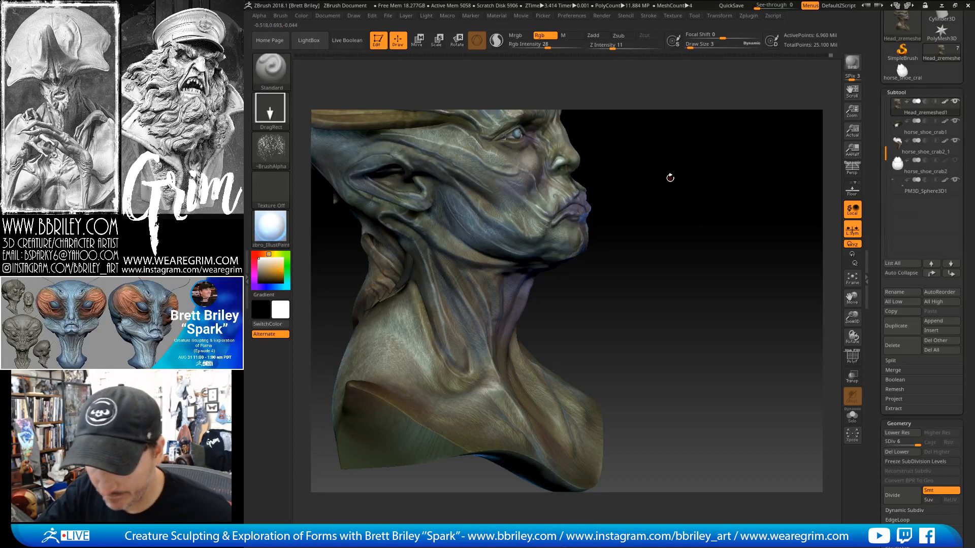
mouse_move(668, 178)
mouse_down()
mouse_move(694, 215)
mouse_move(685, 203)
mouse_move(682, 215)
mouse_move(711, 233)
mouse_move(703, 276)
mouse_move(538, 243)
mouse_up()
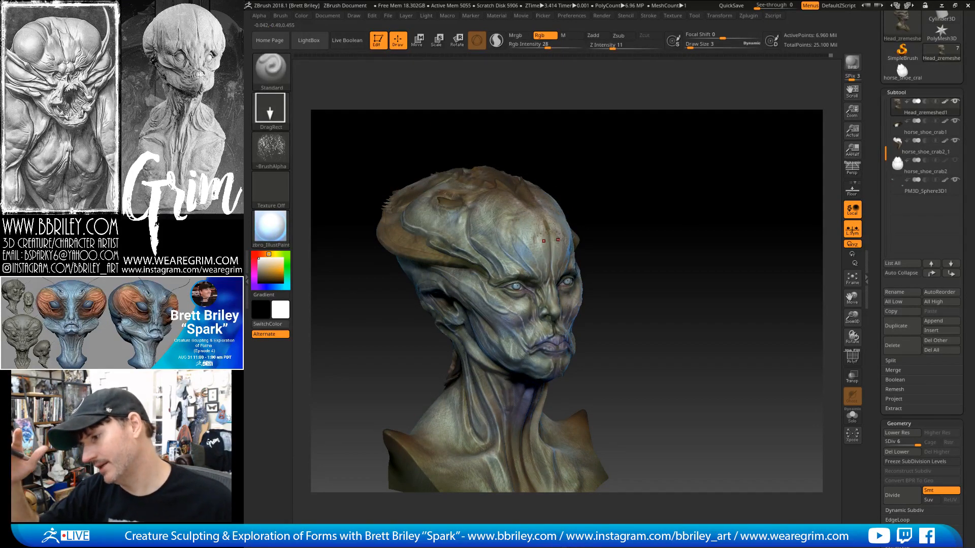
drag(643, 283, 635, 335)
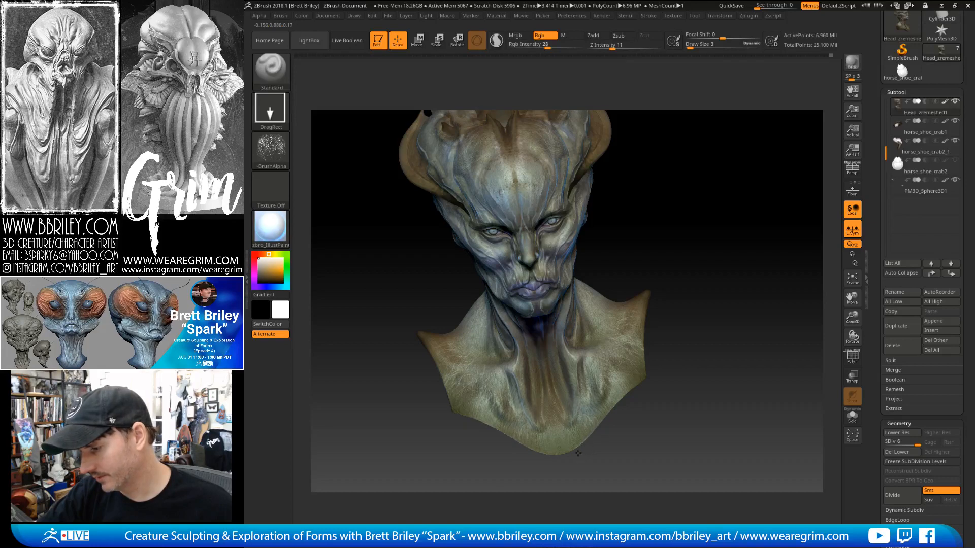
drag(578, 453, 650, 407)
key(ctrl)
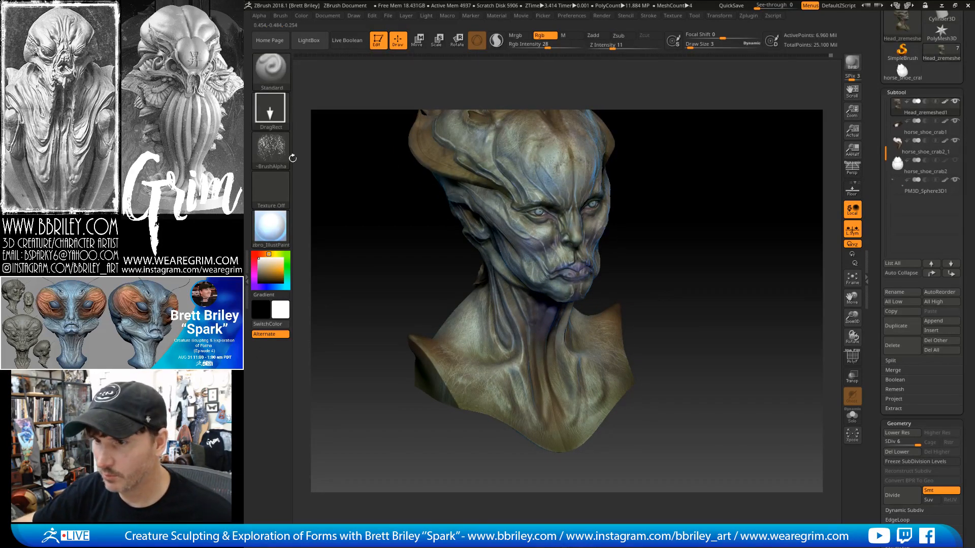
click(271, 150)
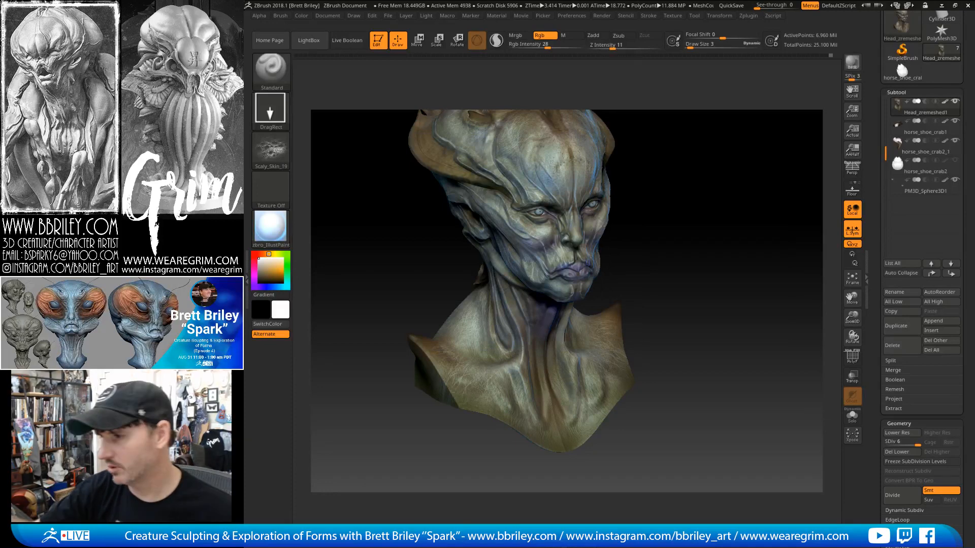
Try to stamp the Scaly_Skin_19 texture in white over the upper back at a higher RGB intensity.
mouse_move(655, 178)
mouse_down()
mouse_move(729, 175)
mouse_move(521, 329)
mouse_up()
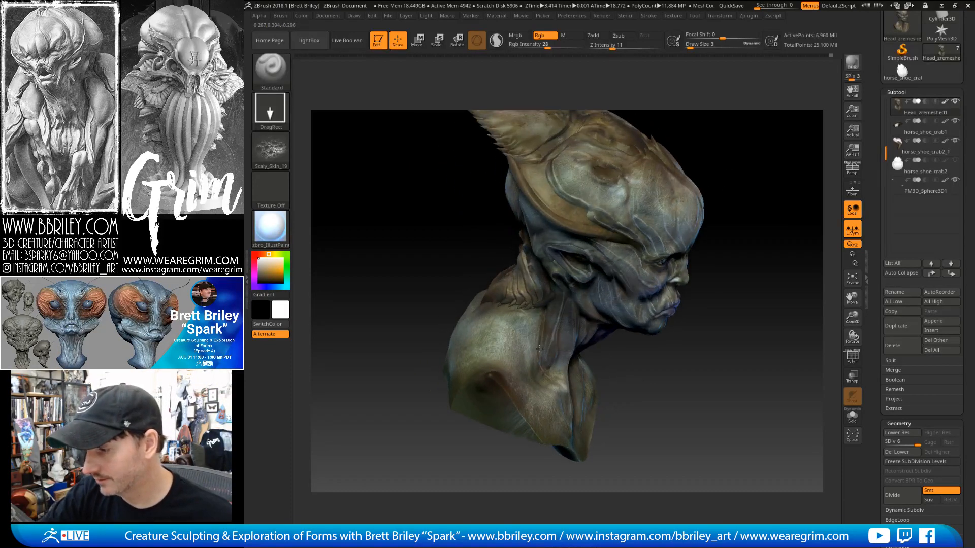
drag(655, 375, 620, 399)
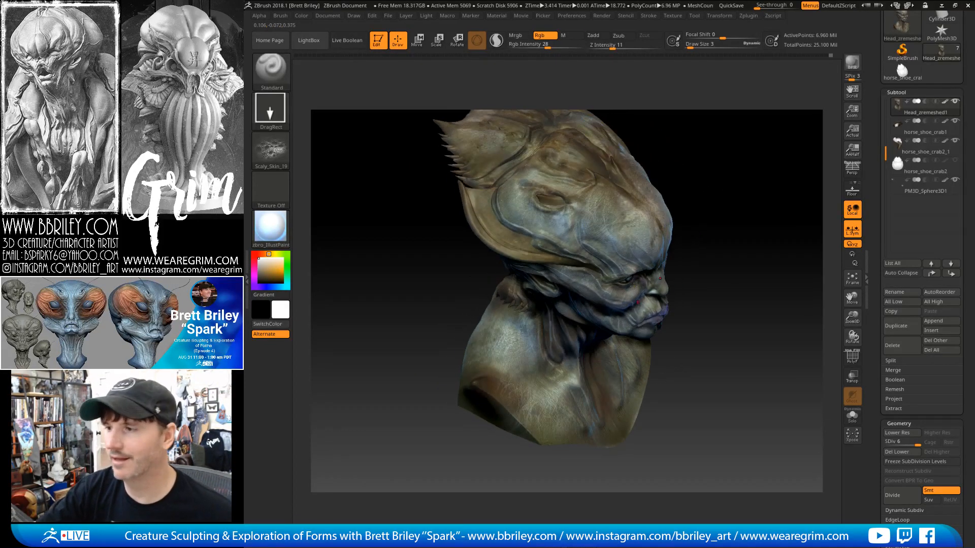
drag(549, 45, 584, 45)
mouse_move(666, 127)
mouse_down()
mouse_move(757, 165)
mouse_move(733, 211)
mouse_move(567, 268)
mouse_up()
drag(430, 360, 450, 385)
mouse_move(570, 334)
alt+mouse_down()
mouse_move(629, 329)
mouse_move(645, 315)
alt+mouse_up()
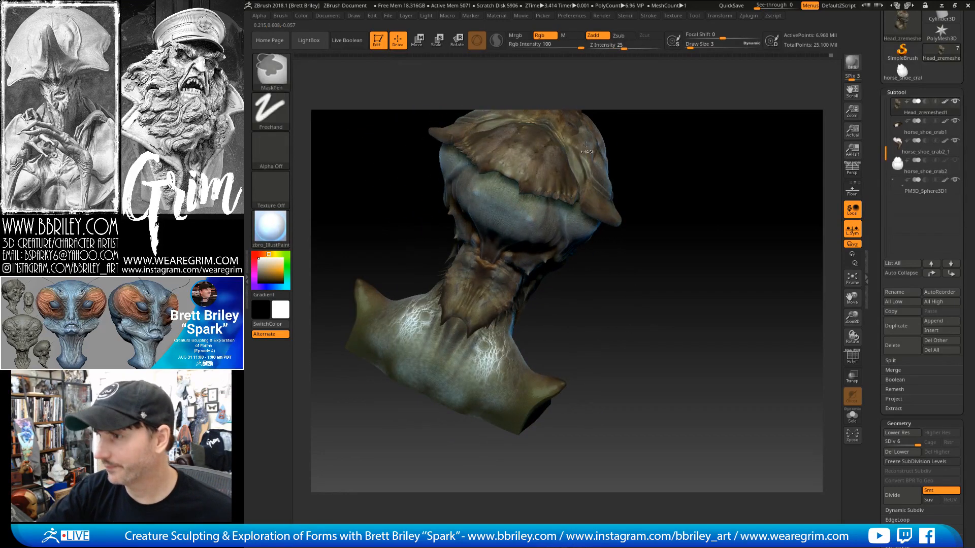
key(ctrl+z)
Set the RGB intensity to 34 and stamp the white scaly skin texture over the upper back and shoulders.
click(550, 46)
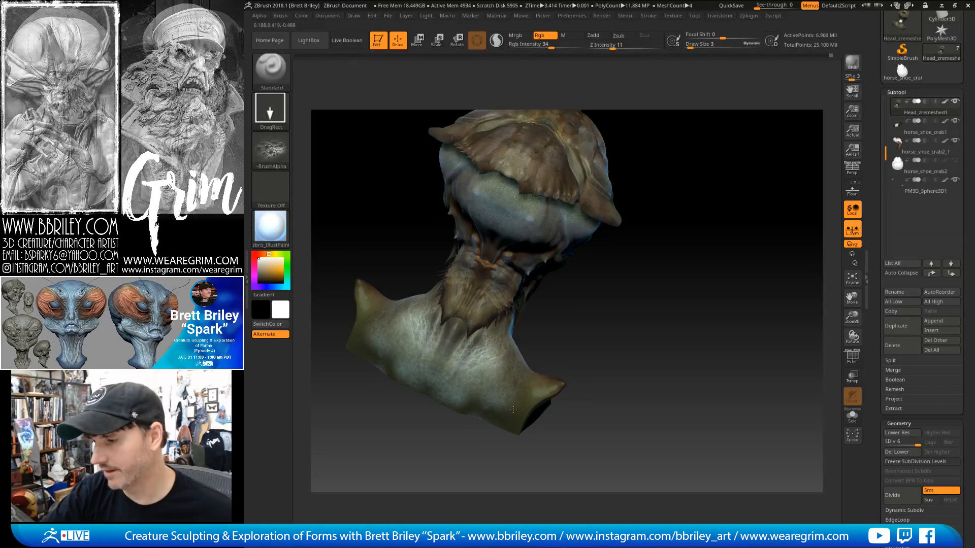
drag(584, 333, 583, 370)
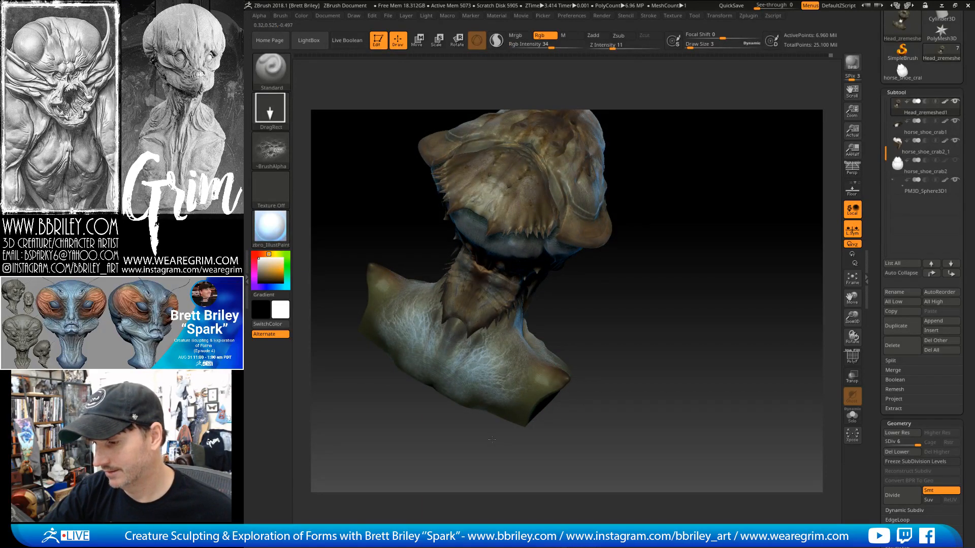
mouse_move(636, 290)
mouse_down()
mouse_move(681, 252)
mouse_move(696, 218)
mouse_move(614, 250)
mouse_move(752, 229)
mouse_up()
Sample a dark bluish-grey paint colour from the bust's skin.
key(c)
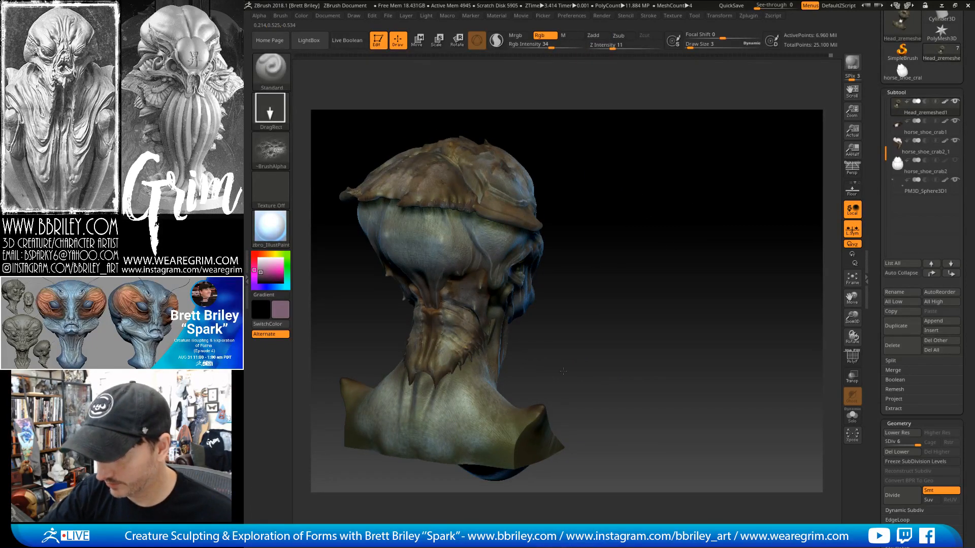
drag(563, 371, 459, 415)
key(c)
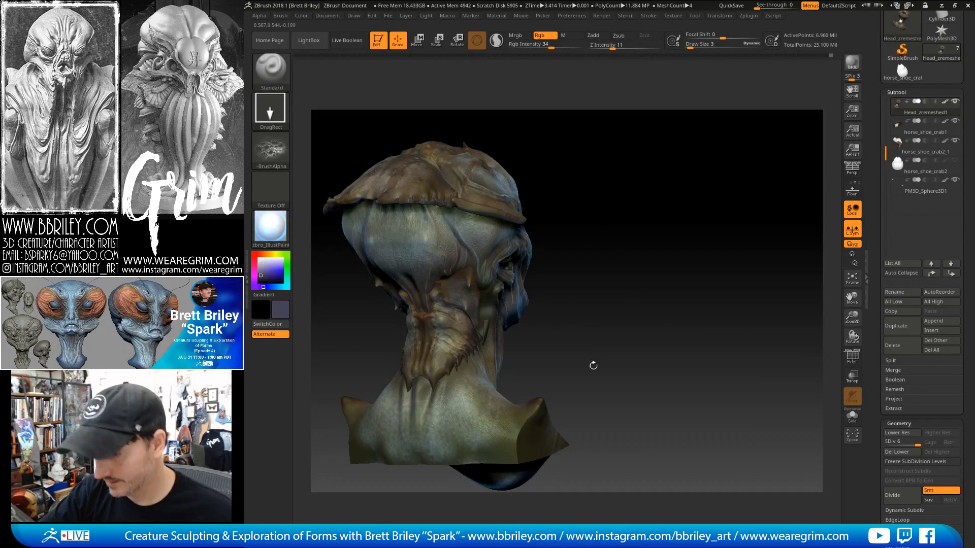
drag(593, 365, 503, 364)
Load the vein-like Alpha 58 as the brush's stamp texture.
click(272, 152)
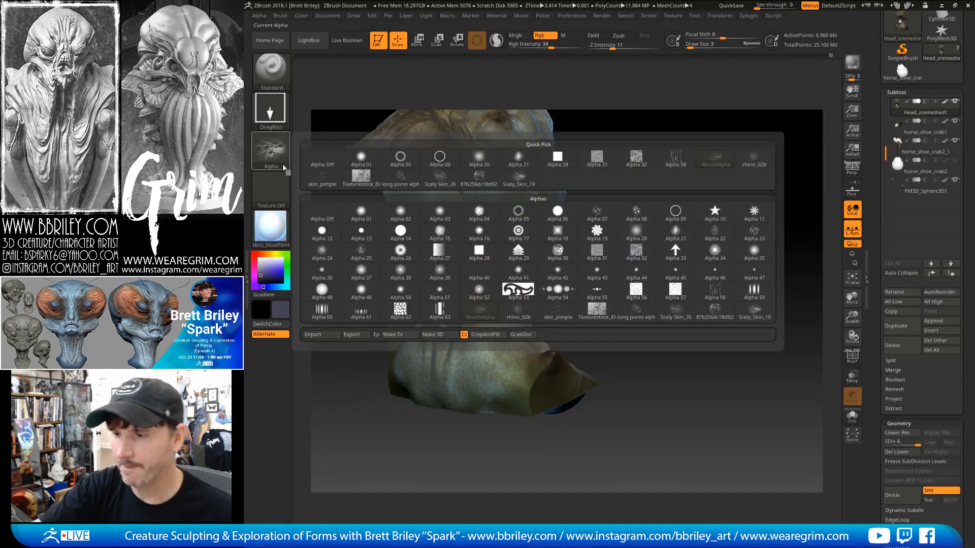
click(272, 152)
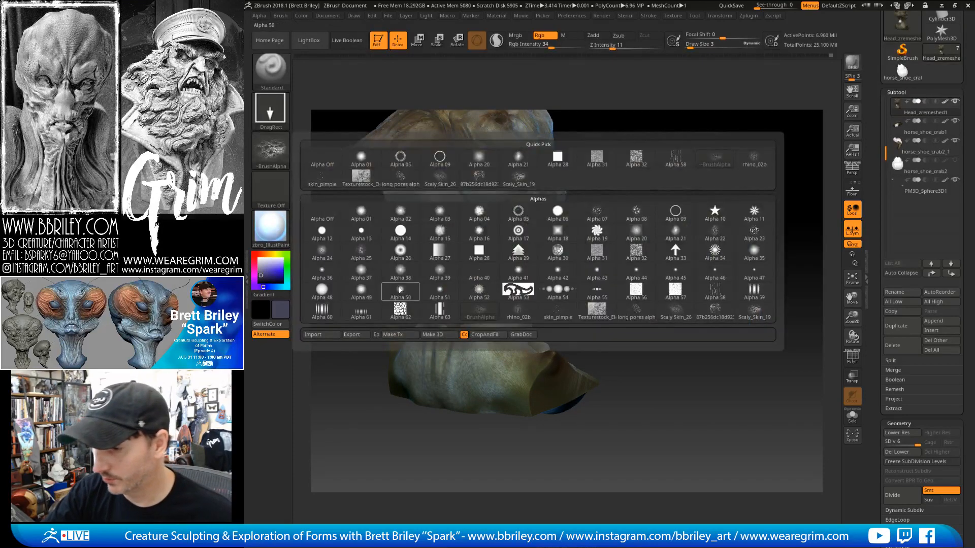
click(321, 311)
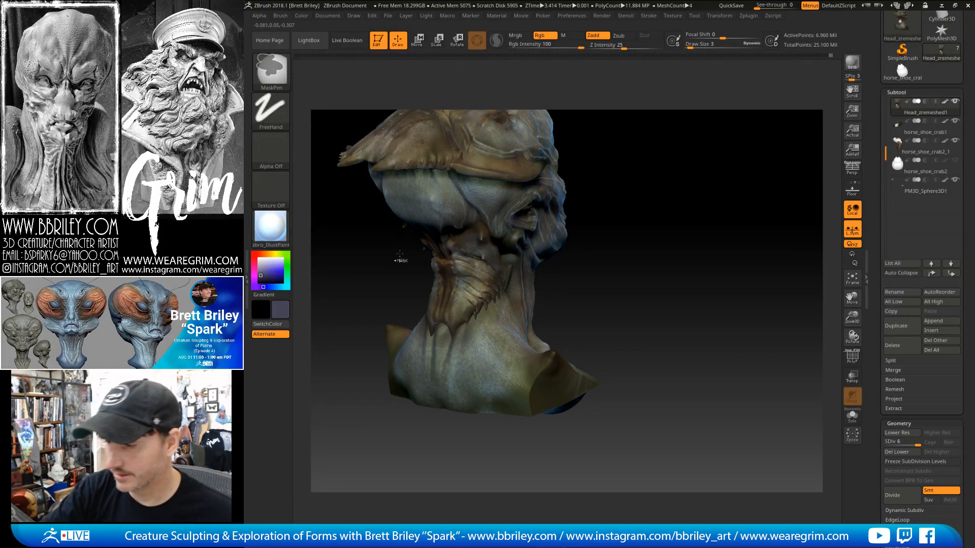
click(271, 151)
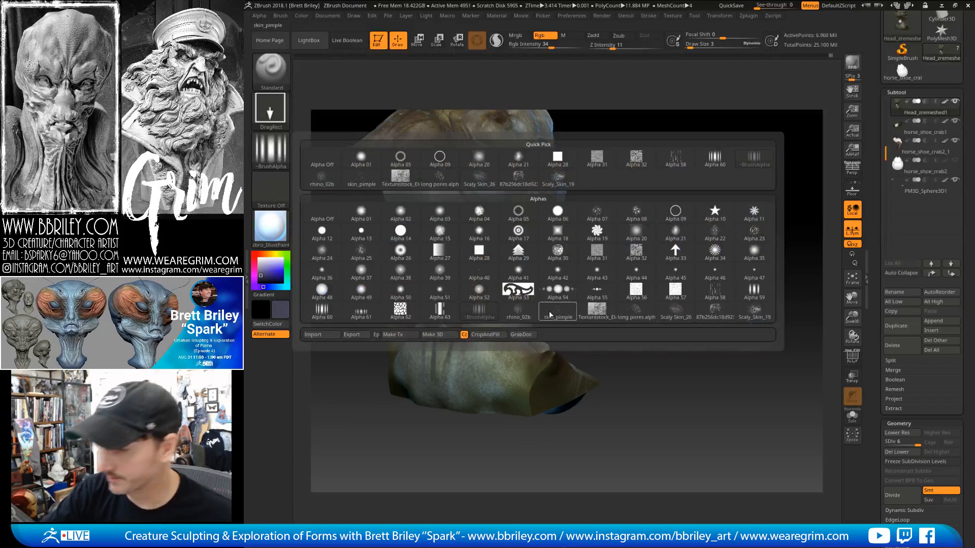
click(716, 291)
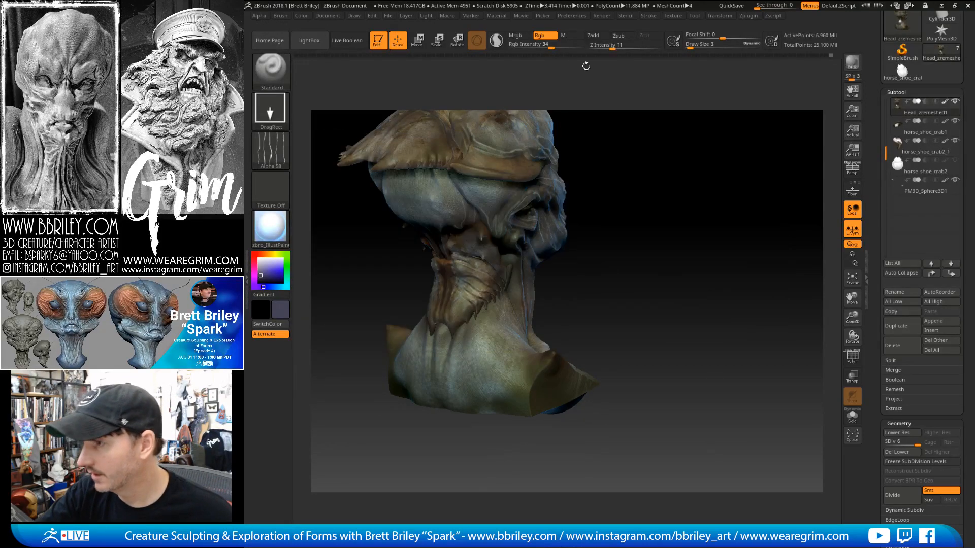
Set the RGB intensity to 60 and stamp dark bluish vein lines over the back, neck and head.
click(565, 47)
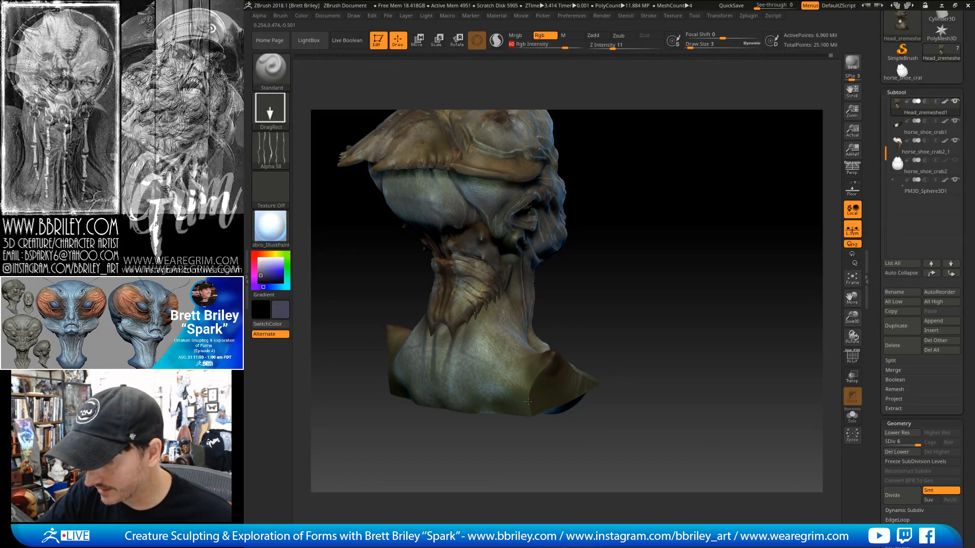
right_drag(514, 375, 464, 381)
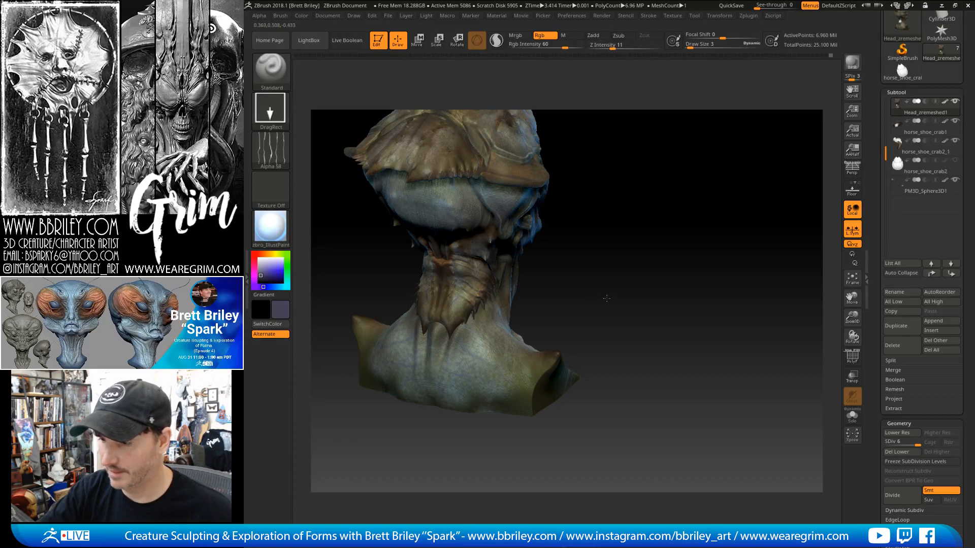
drag(606, 299, 561, 336)
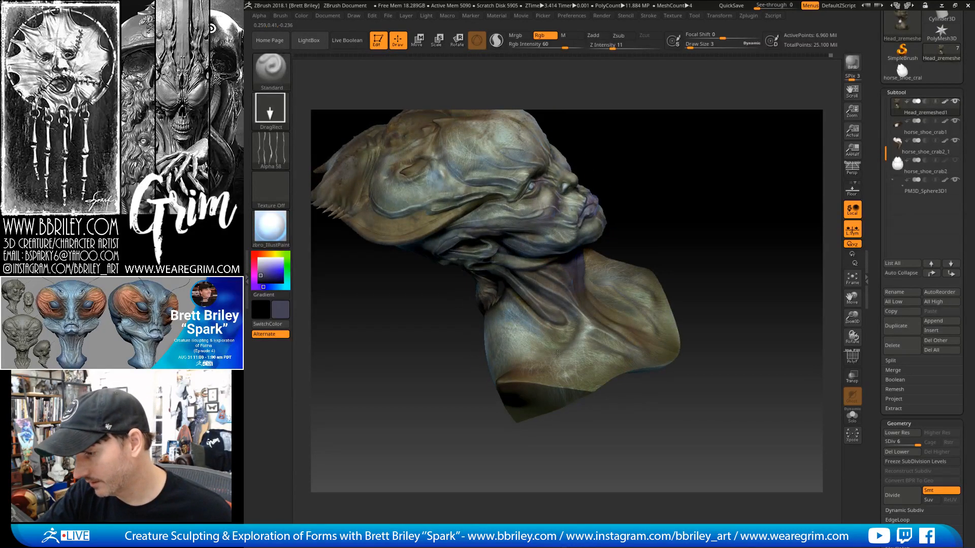
drag(648, 205, 518, 294)
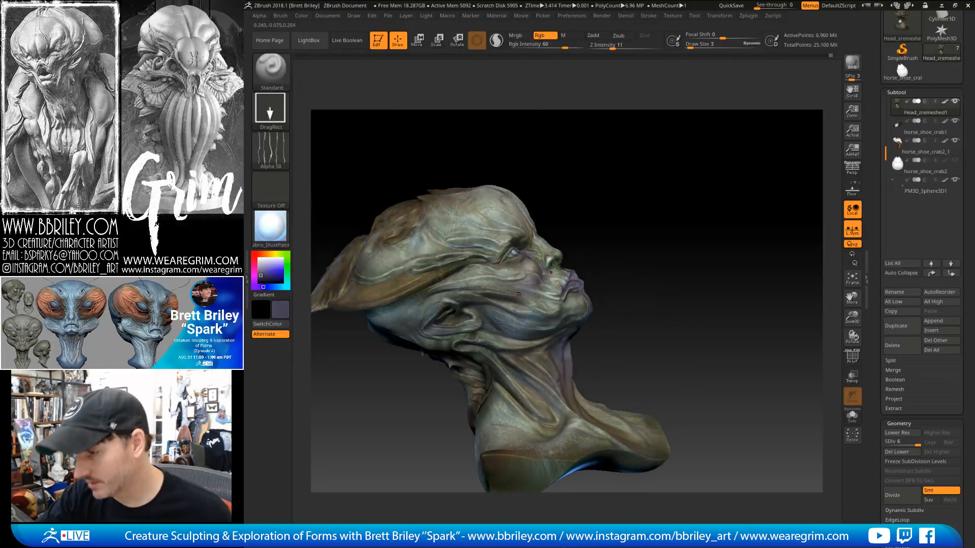
mouse_move(583, 250)
mouse_down()
mouse_move(523, 297)
mouse_move(490, 246)
mouse_move(526, 235)
mouse_up()
mouse_move(558, 193)
mouse_down()
mouse_move(594, 165)
mouse_move(649, 207)
mouse_move(675, 202)
mouse_move(575, 220)
mouse_move(589, 189)
mouse_move(612, 179)
mouse_move(660, 194)
mouse_move(721, 163)
mouse_move(425, 253)
mouse_up()
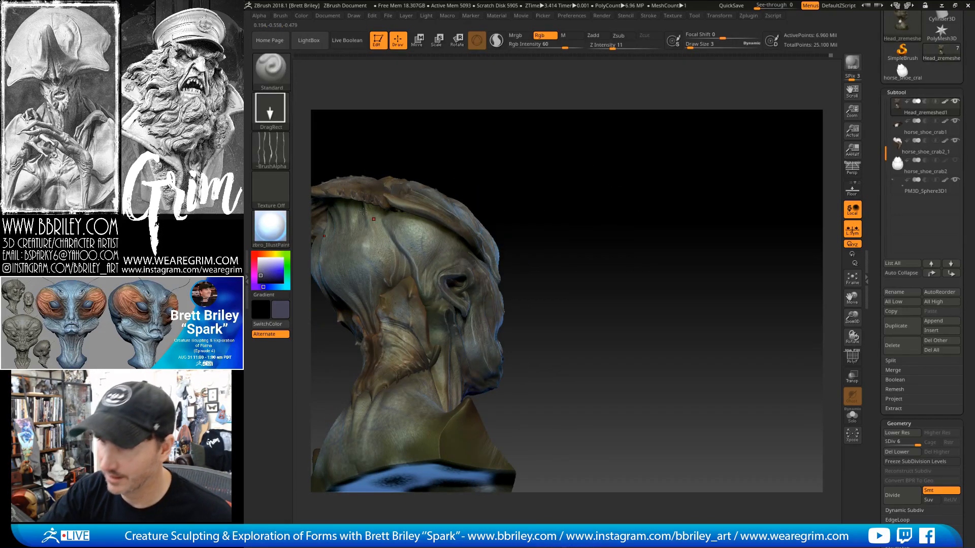
Load Alpha 22 and stamp the dark vein pattern over the back of the head and neck at RGB intensity 60.
click(270, 149)
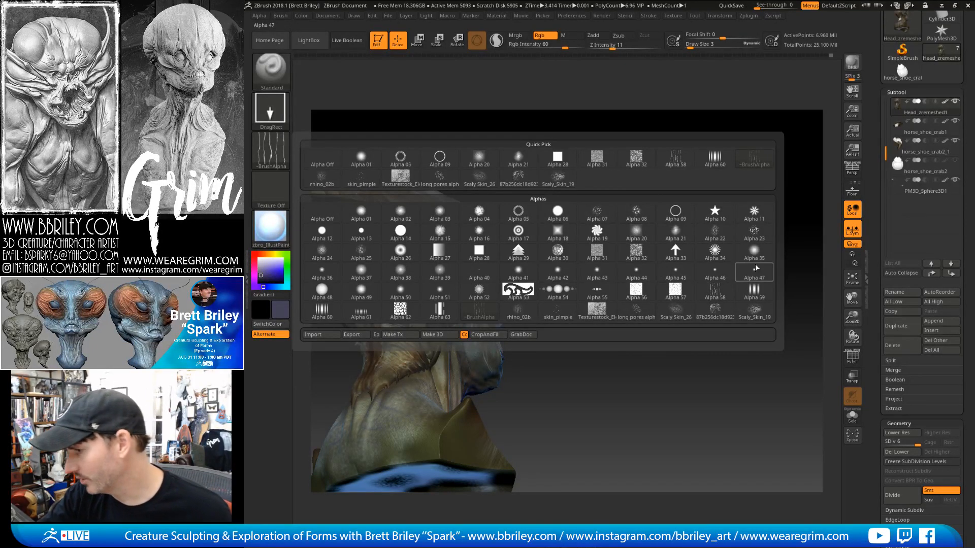
mouse_move(720, 239)
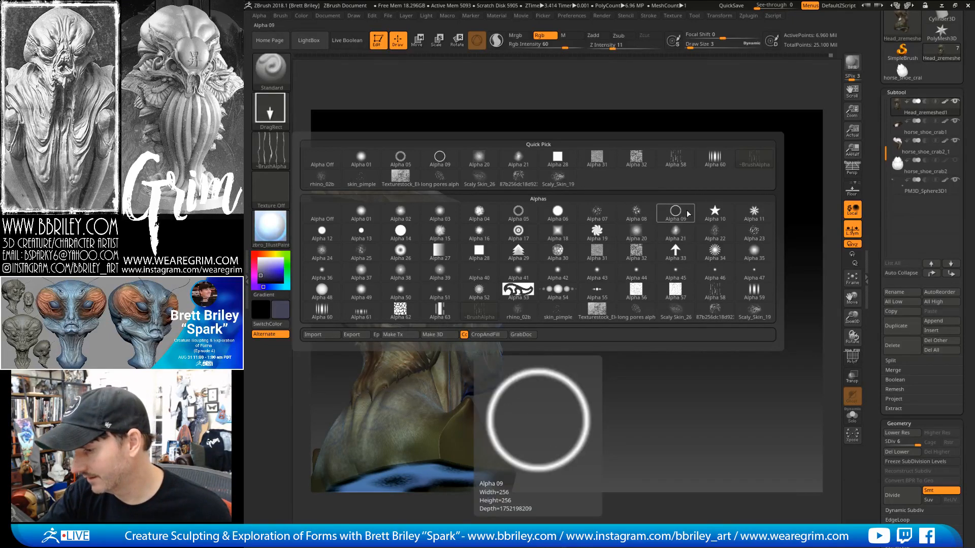
click(723, 237)
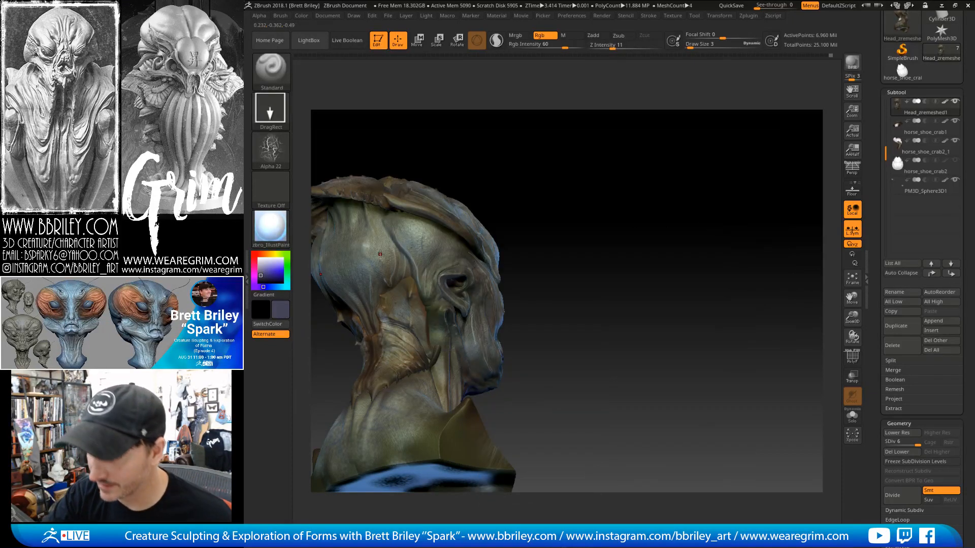
drag(493, 152, 507, 317)
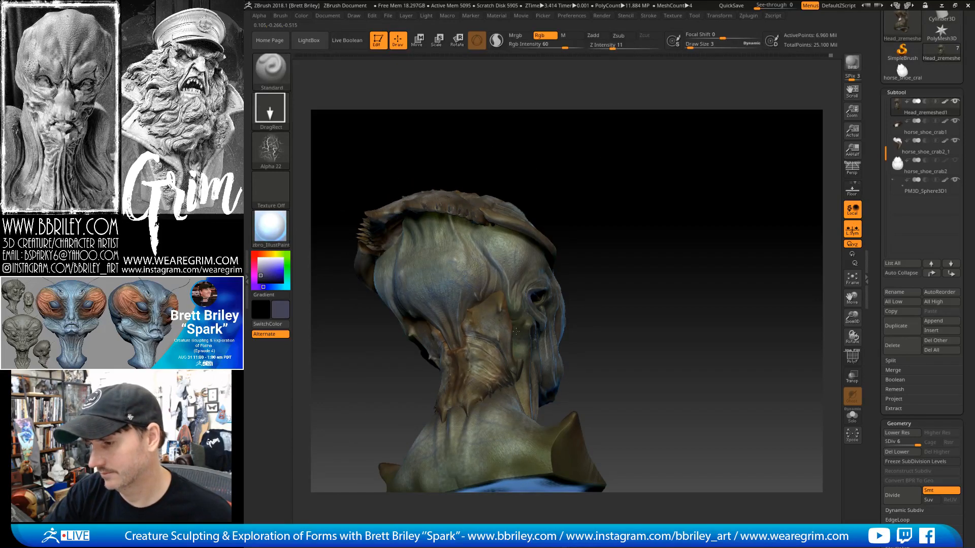
mouse_move(584, 207)
mouse_down()
mouse_move(570, 147)
mouse_move(568, 199)
mouse_up()
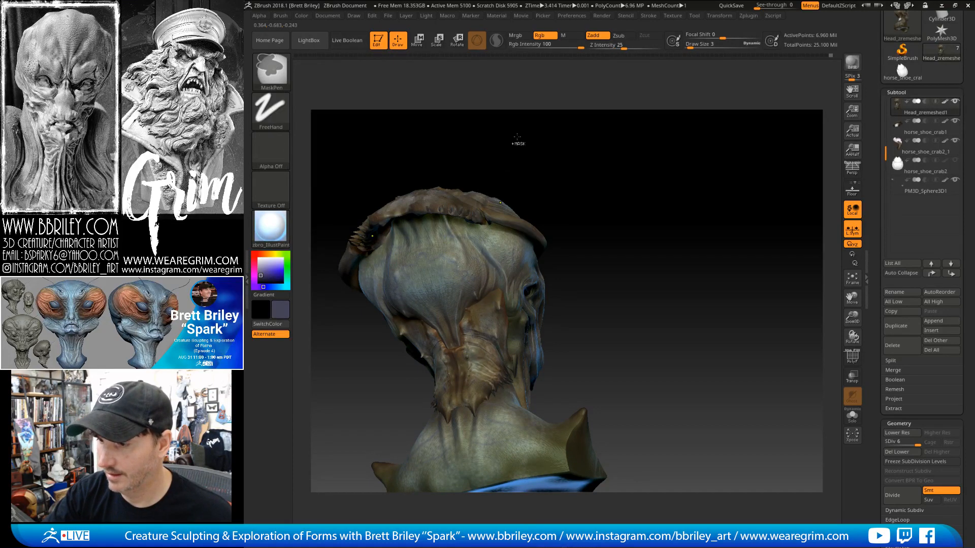
Set the RGB intensity to 40 and stamp the Alpha 22 veins across the back of the head, neck and shoulders.
click(555, 45)
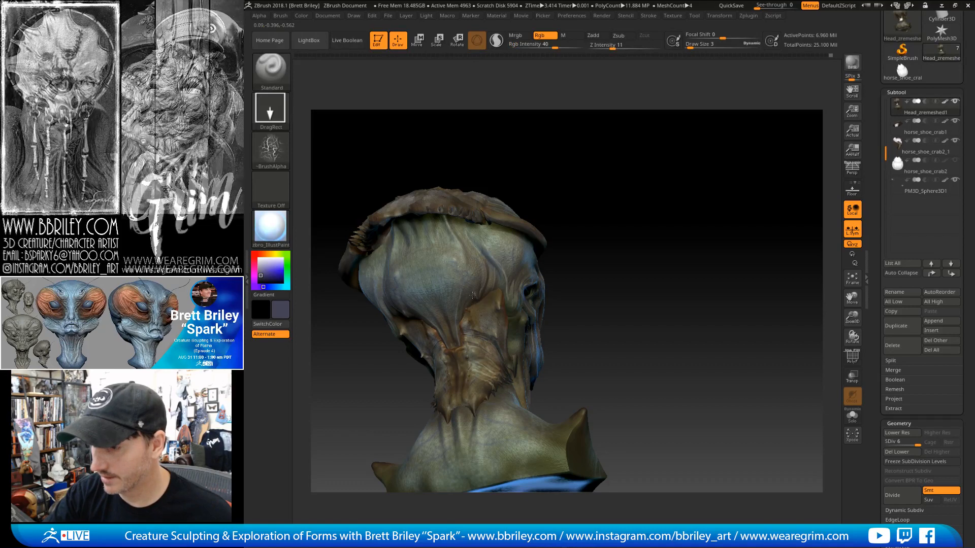
mouse_move(473, 293)
right_down()
mouse_move(528, 275)
mouse_move(635, 205)
mouse_move(647, 157)
mouse_move(502, 345)
right_up()
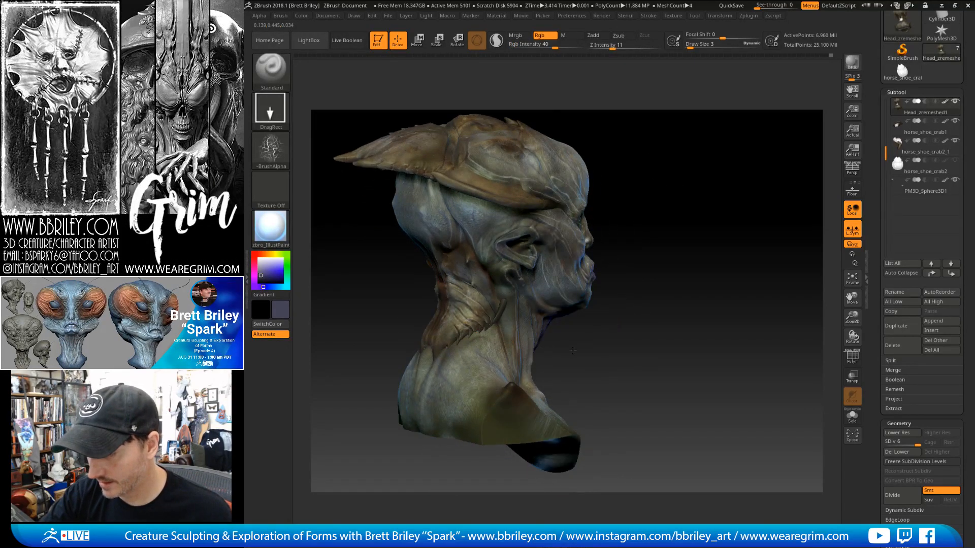
mouse_move(573, 350)
right_down()
mouse_move(506, 394)
mouse_move(489, 343)
right_up()
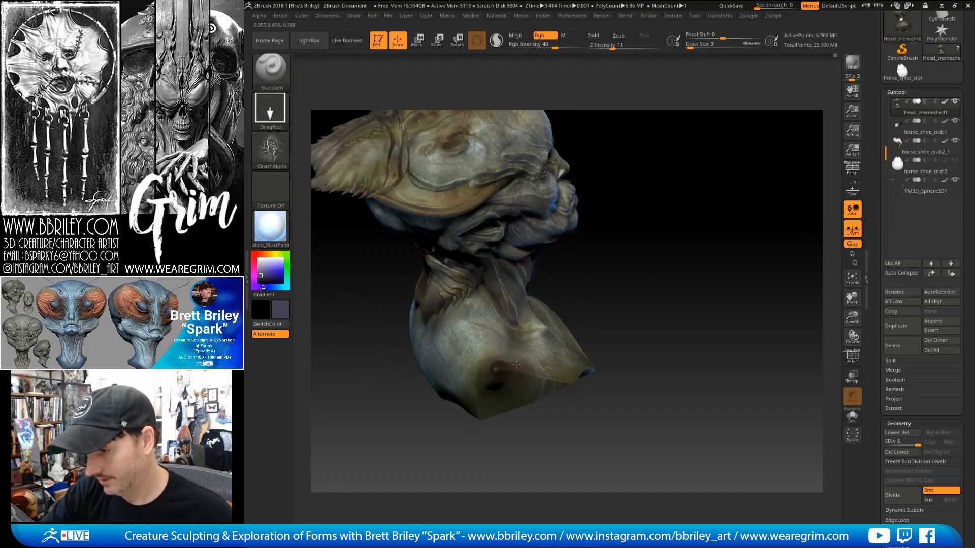
Save the painted bust to disk as a tool file.
mouse_move(657, 249)
right_down()
mouse_move(625, 157)
mouse_move(538, 282)
mouse_move(687, 167)
mouse_move(526, 267)
right_up()
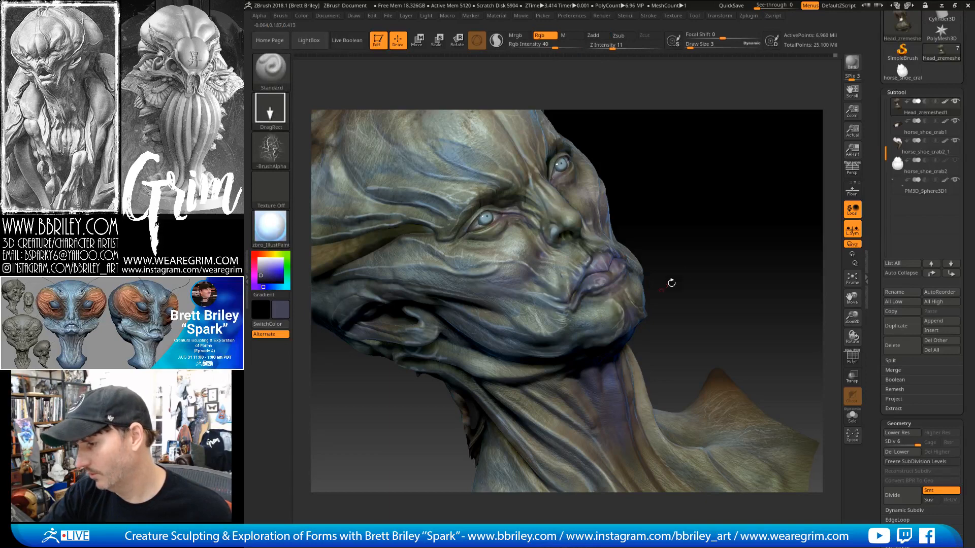
mouse_move(670, 283)
ctrl+right_down()
mouse_move(684, 223)
mouse_move(725, 222)
mouse_move(660, 229)
mouse_move(681, 253)
mouse_move(681, 231)
ctrl+right_up()
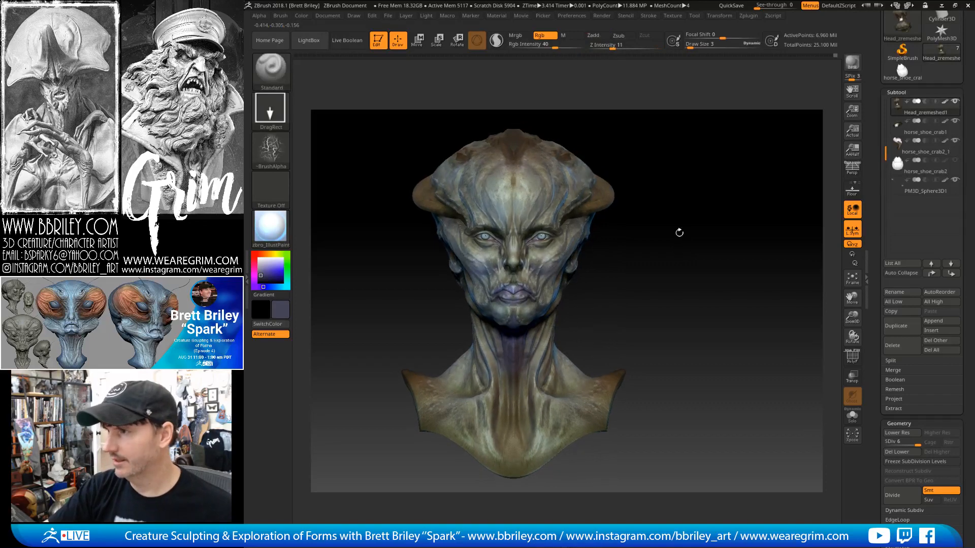
click(695, 16)
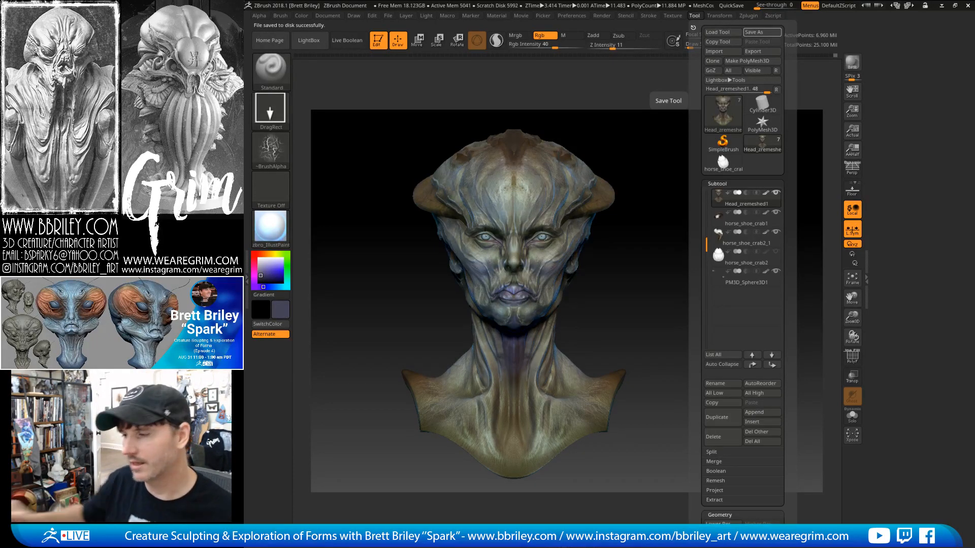
Apply the zbro_Paint material to the bust and check the head from the front and three-quarter side.
click(270, 227)
click(664, 392)
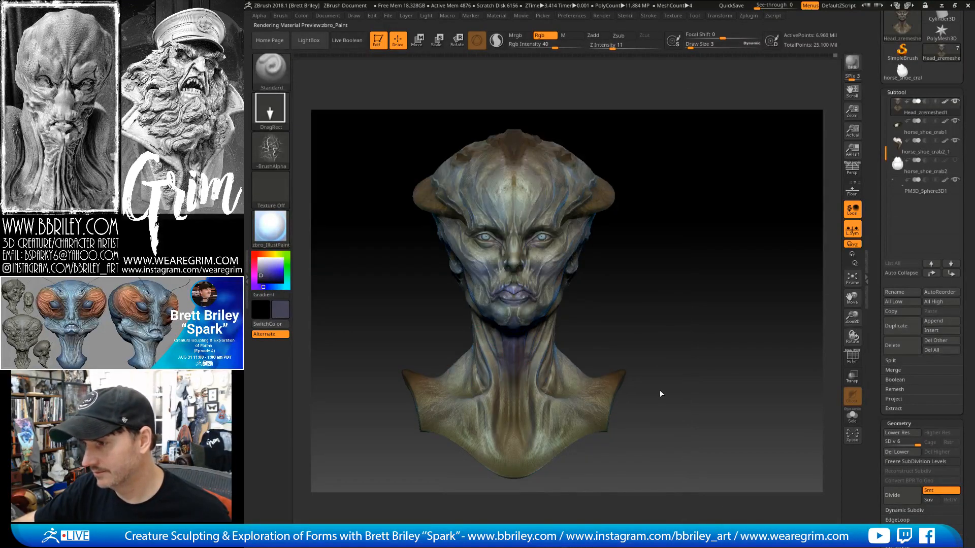
mouse_move(662, 307)
mouse_down()
mouse_move(724, 305)
mouse_move(719, 311)
mouse_up()
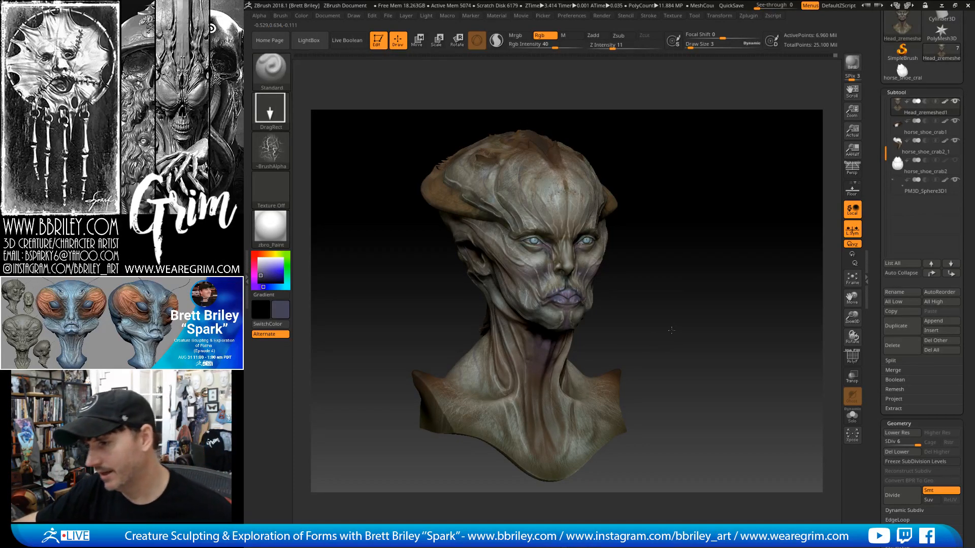
drag(673, 329, 641, 316)
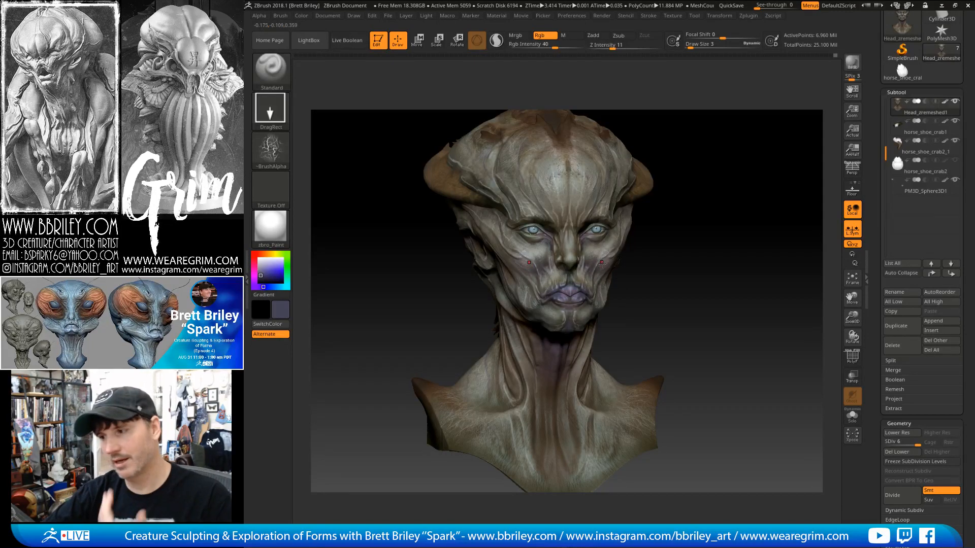
Load Alpha 32, sample a skin colour, lighten it to a pale warm grey and stamp it on the face.
click(275, 152)
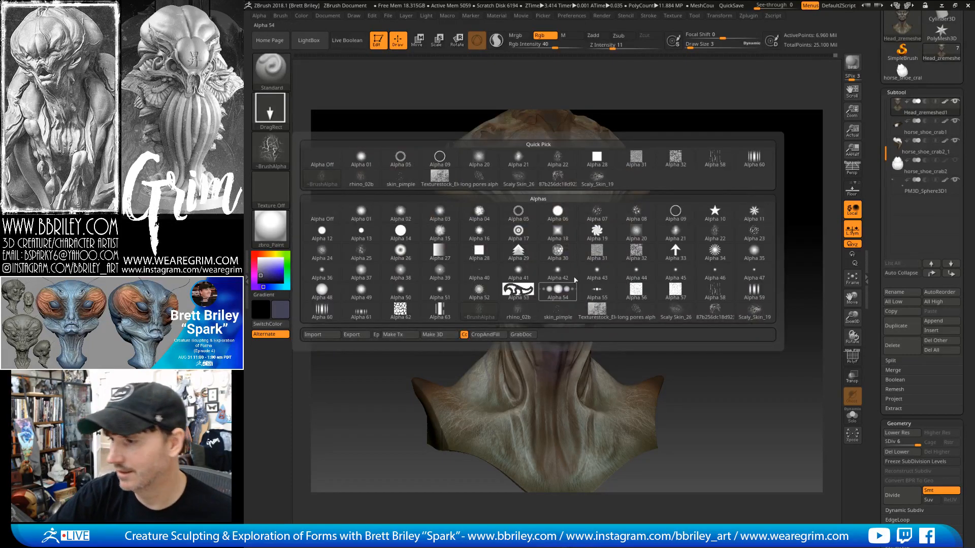
click(636, 252)
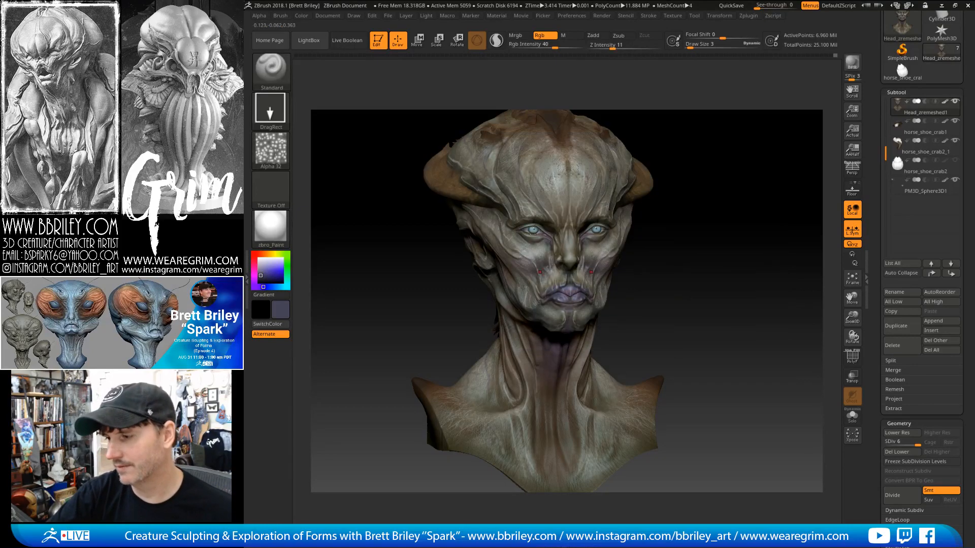
key(c)
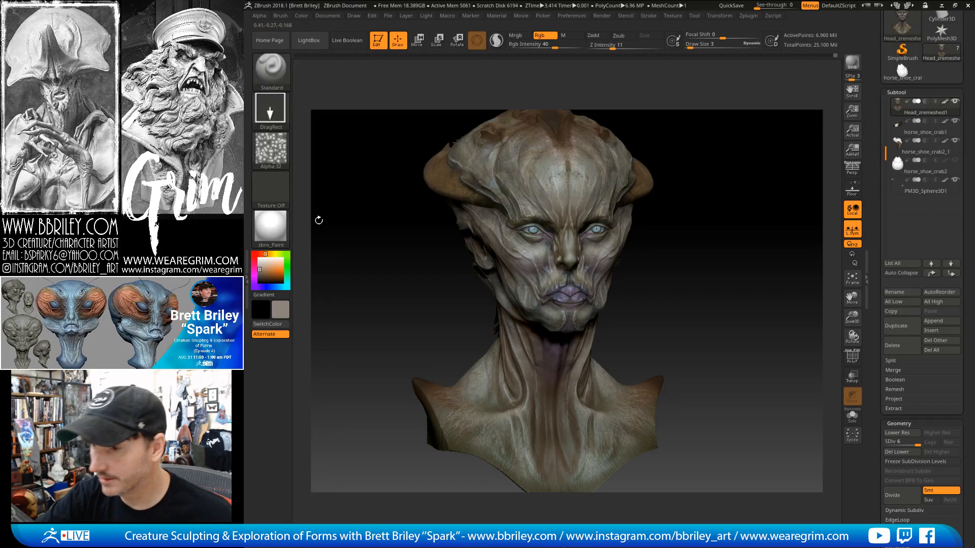
click(261, 263)
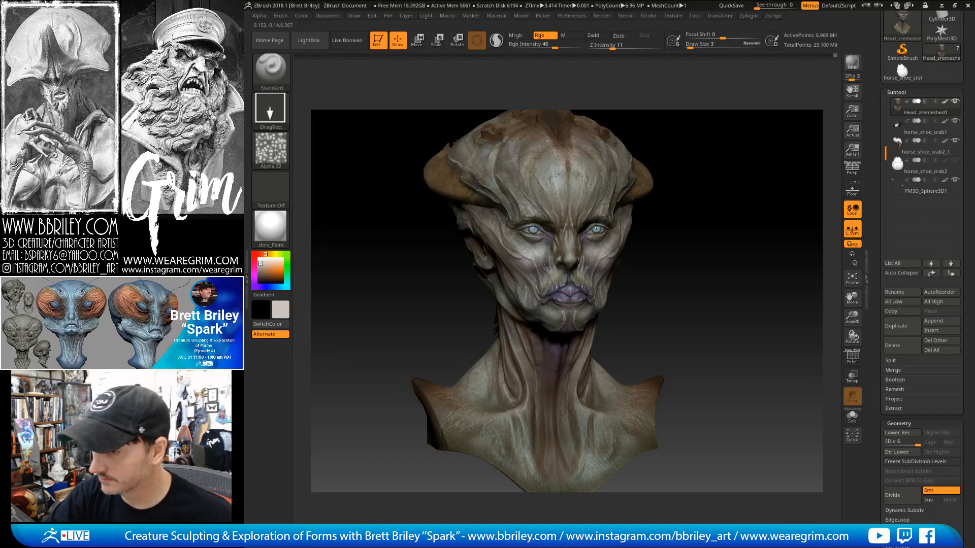
drag(667, 198, 703, 196)
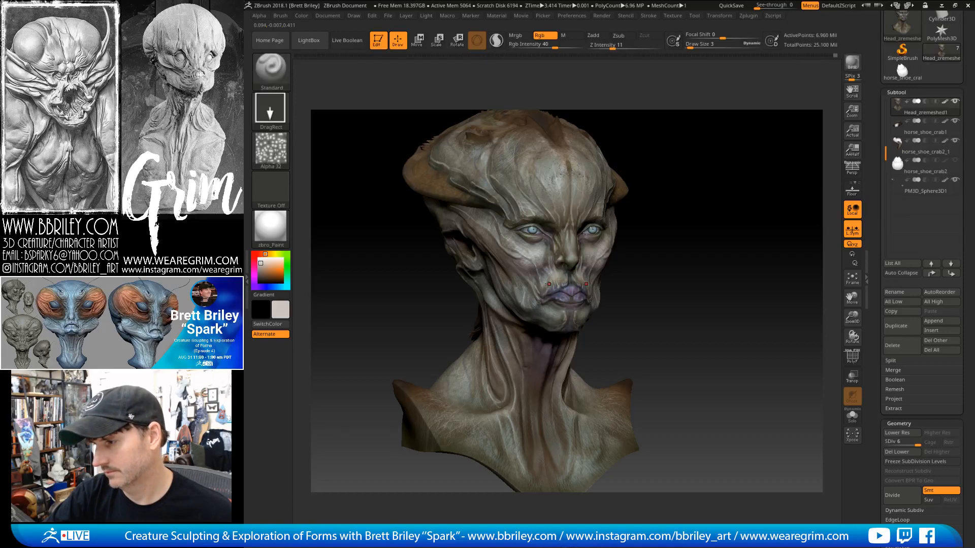
drag(736, 233, 600, 251)
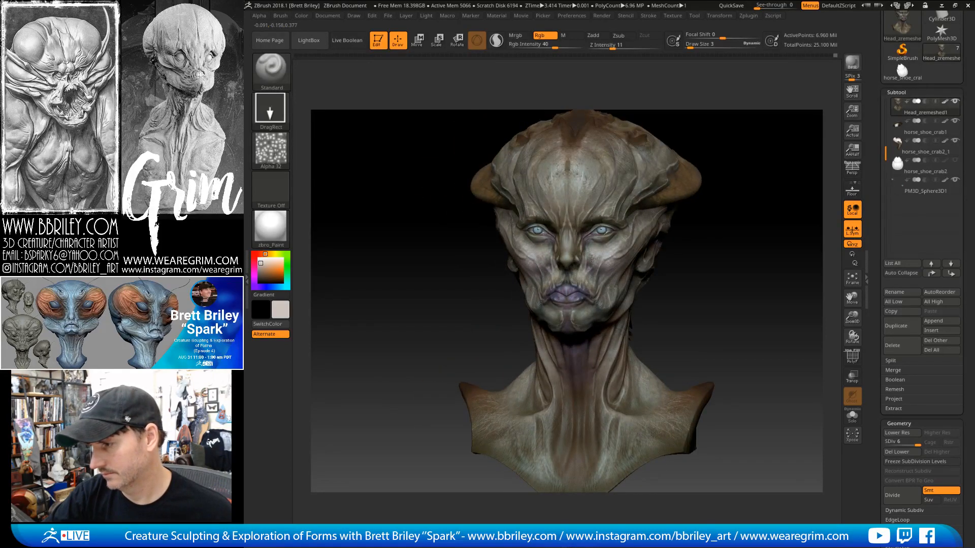
drag(690, 294, 755, 290)
key(ctrl)
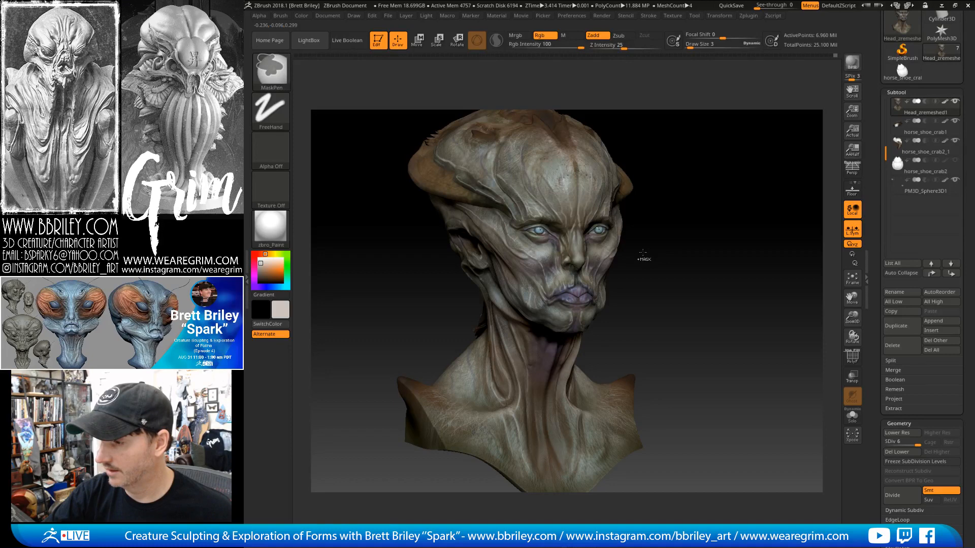
Load the Texturestock alpha and stamp pale skin texture over the cheeks and around the mouth.
click(270, 151)
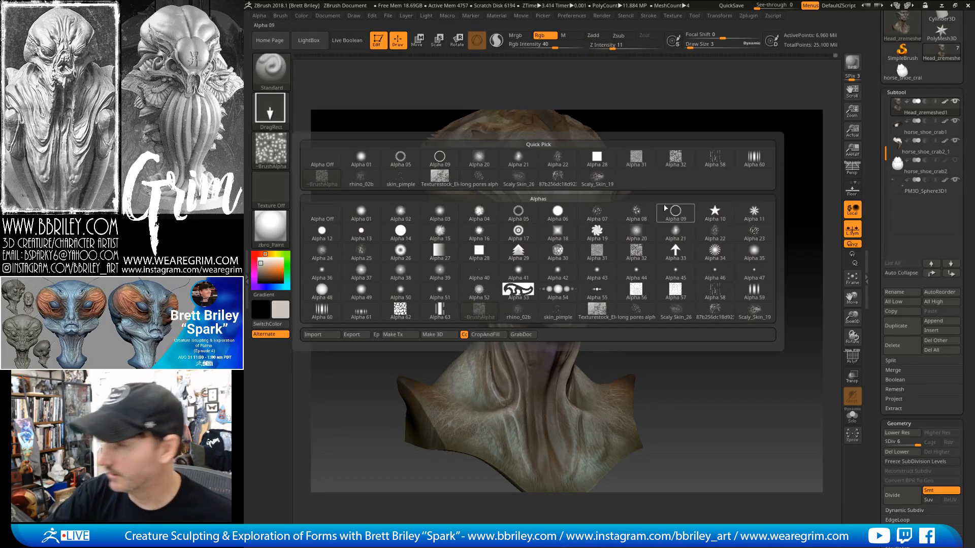
click(641, 233)
click(270, 151)
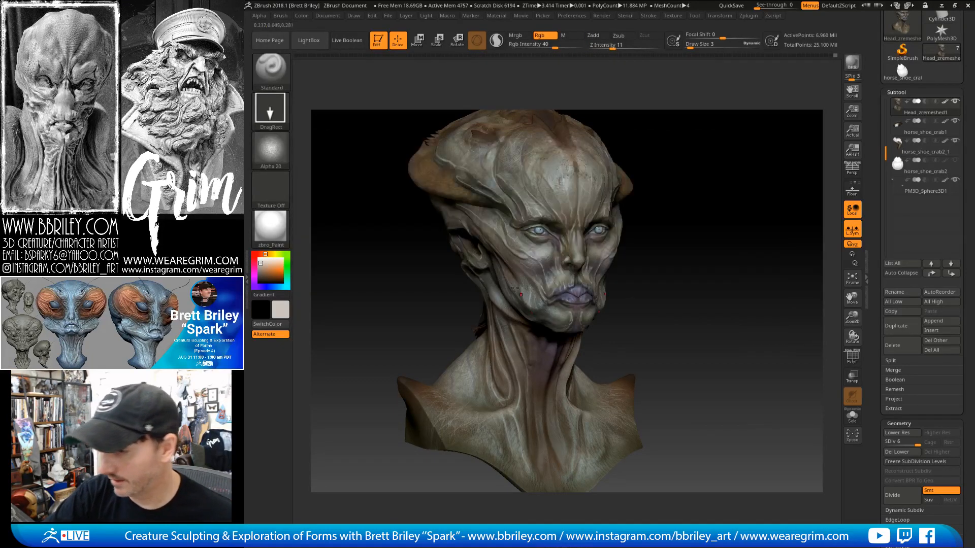
click(270, 151)
click(515, 283)
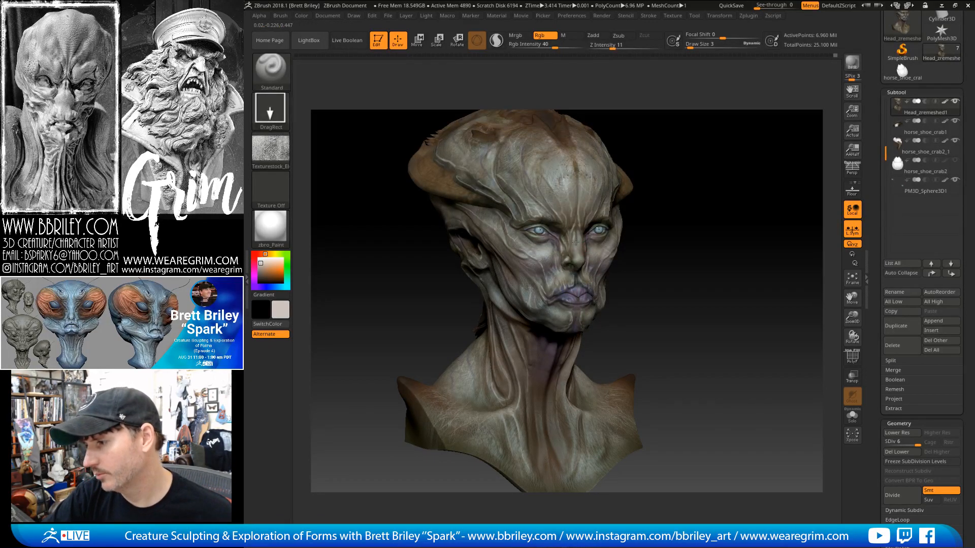
drag(684, 181, 711, 184)
drag(579, 251, 583, 265)
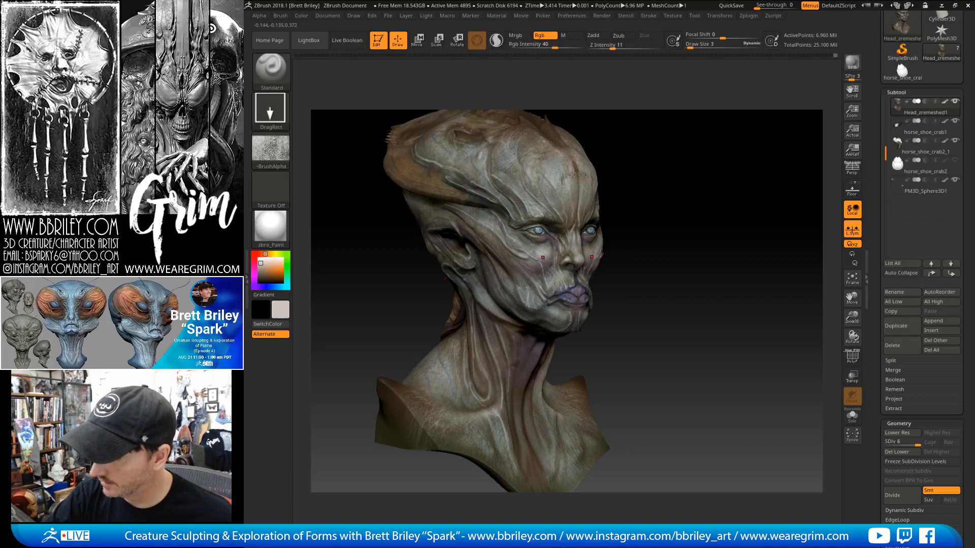
drag(701, 219, 605, 220)
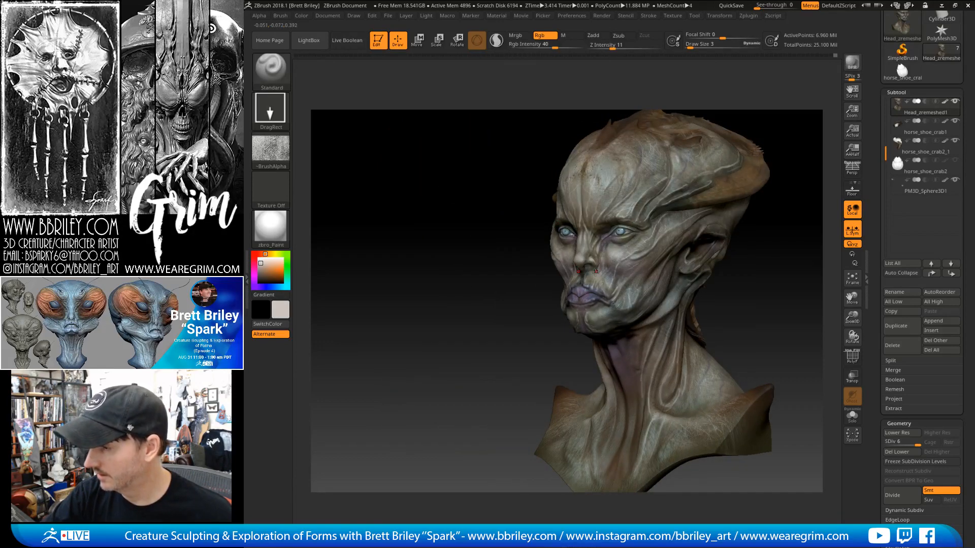
drag(595, 272, 591, 284)
Stamp more of the pale texture over the face from several angles, undoing an unwanted stamp.
shift+drag(745, 302, 680, 264)
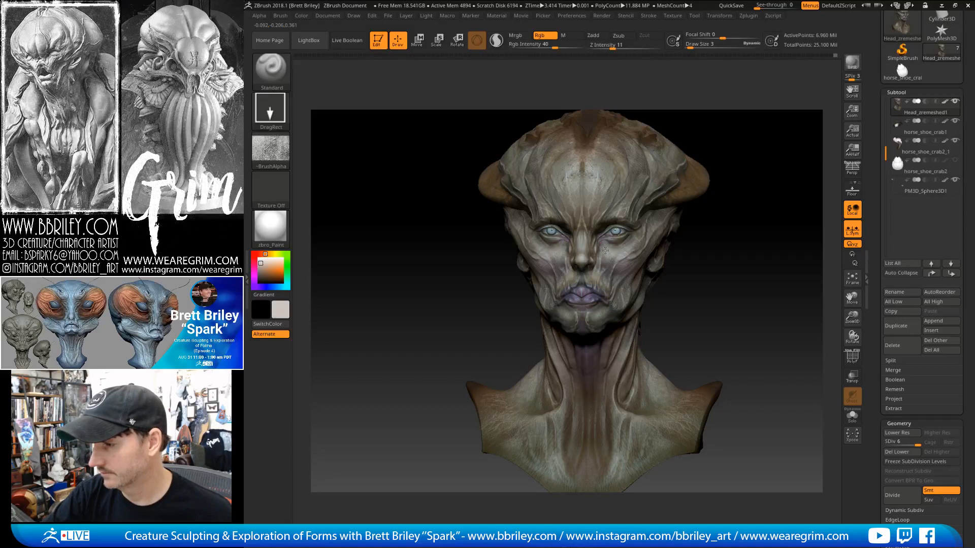
drag(731, 136, 655, 114)
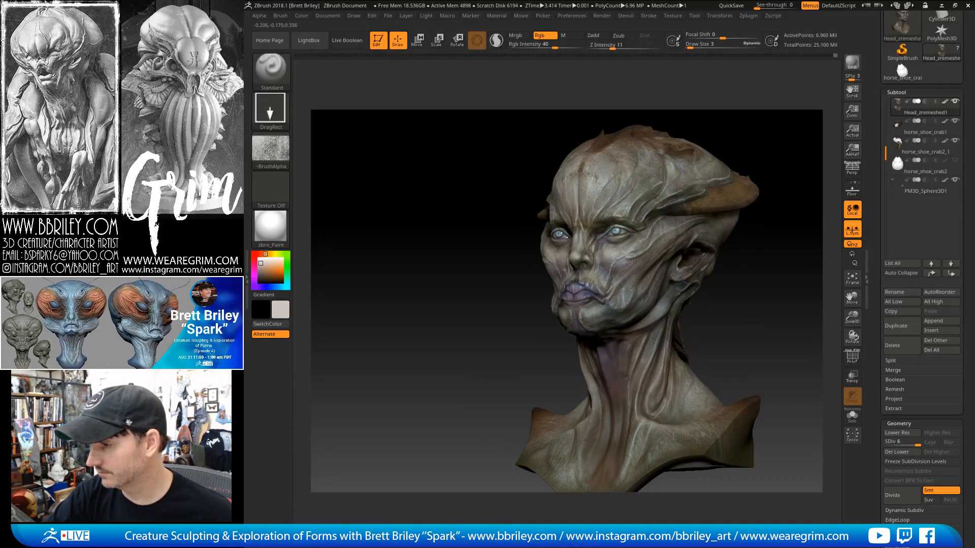
drag(760, 291, 681, 257)
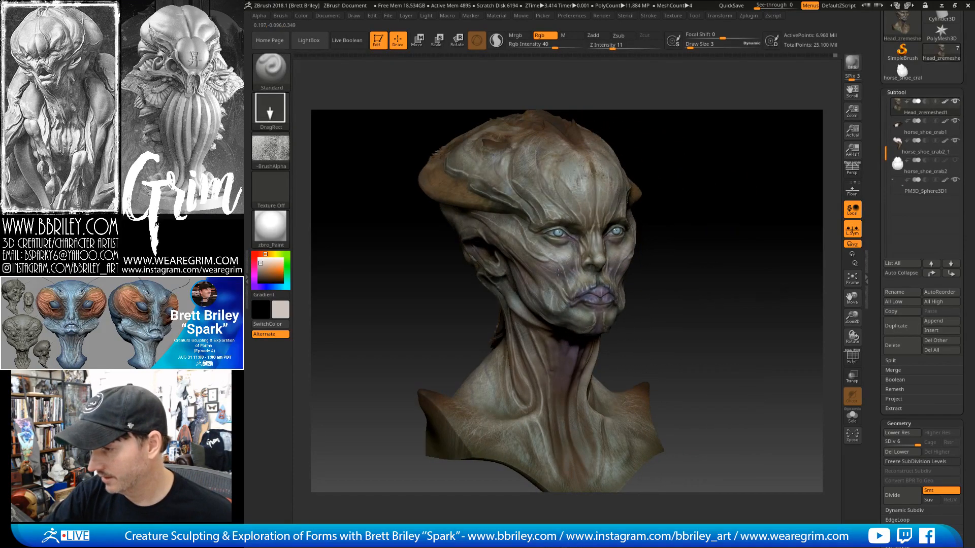
mouse_move(664, 215)
mouse_down()
mouse_move(622, 224)
mouse_move(732, 206)
mouse_move(710, 213)
mouse_up()
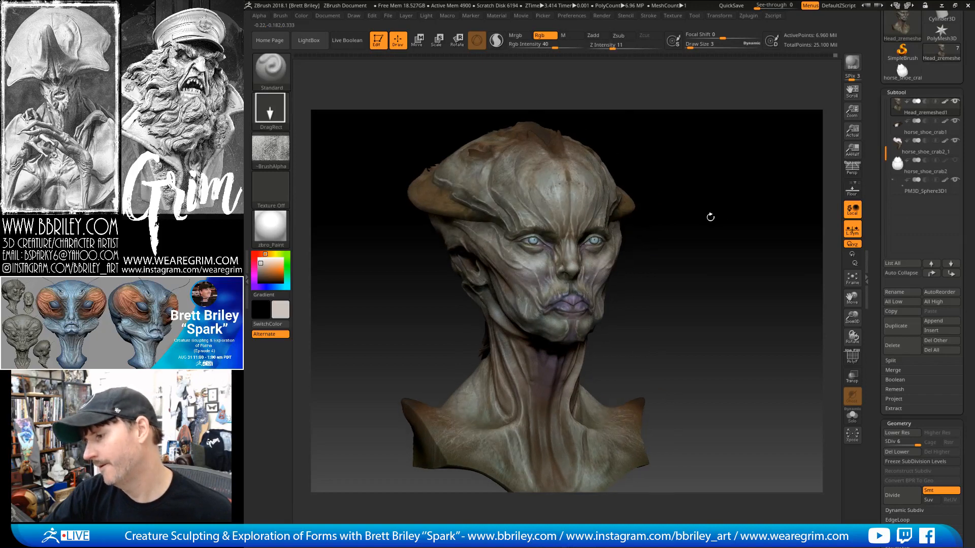
key(ctrl)
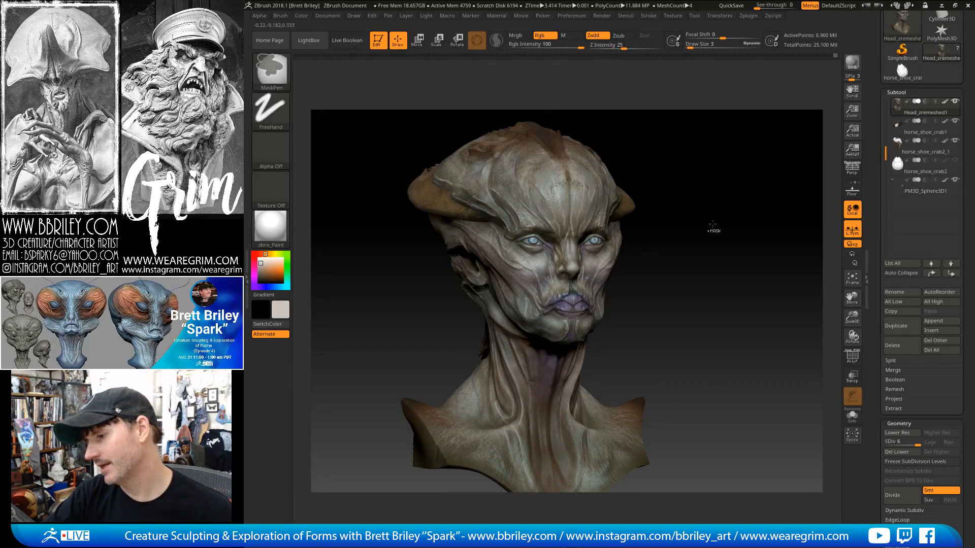
key(ctrl+z)
drag(716, 224, 709, 218)
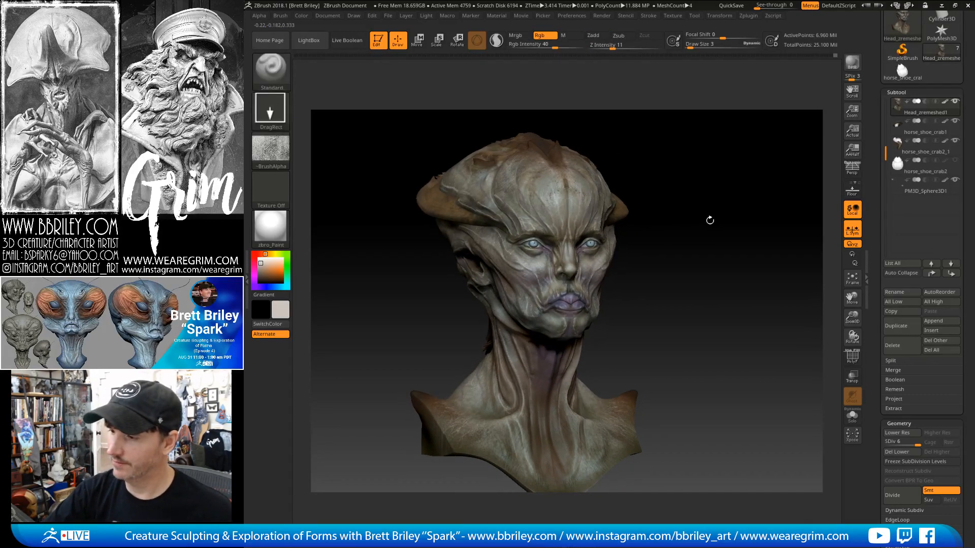
drag(669, 277, 698, 276)
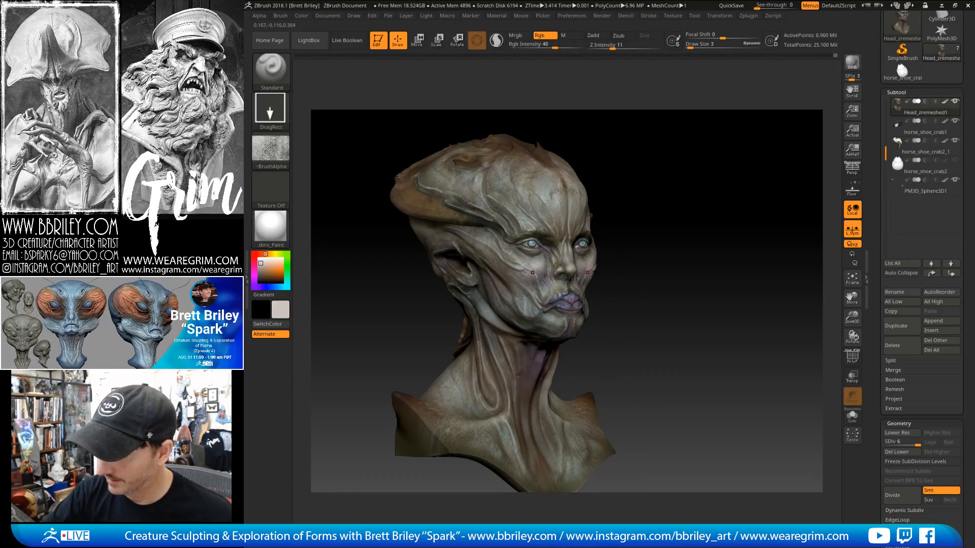
drag(699, 226, 680, 219)
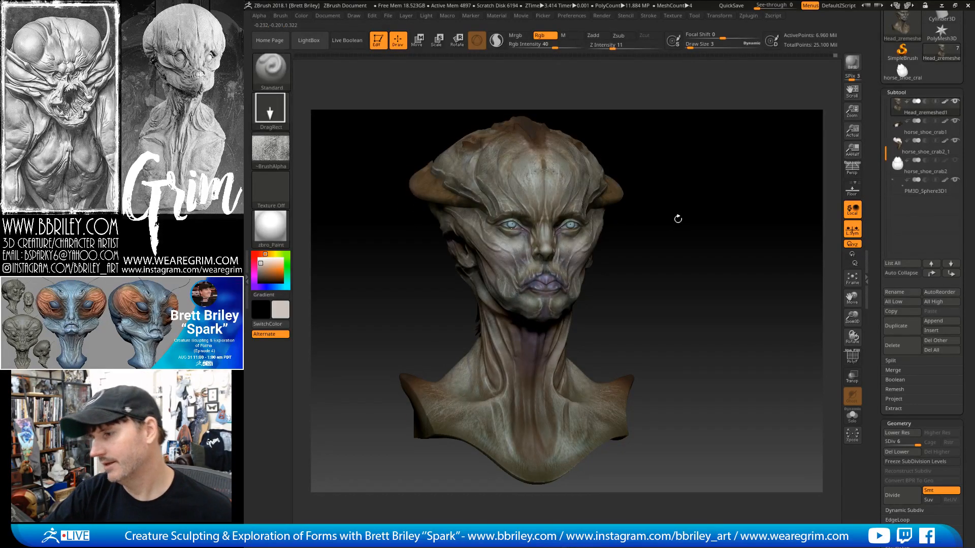
Save the retouched bust to disk as a tool file.
click(695, 16)
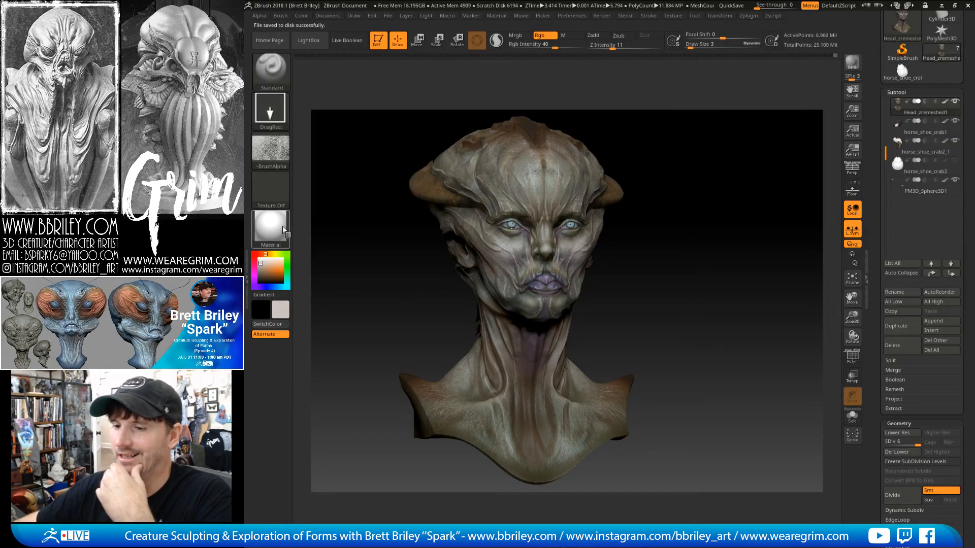
Try two ZBRO_VIEWPORT materials and a glossy zbro_EyeReflection material on the bust, and return to zbro_Paint.
click(285, 231)
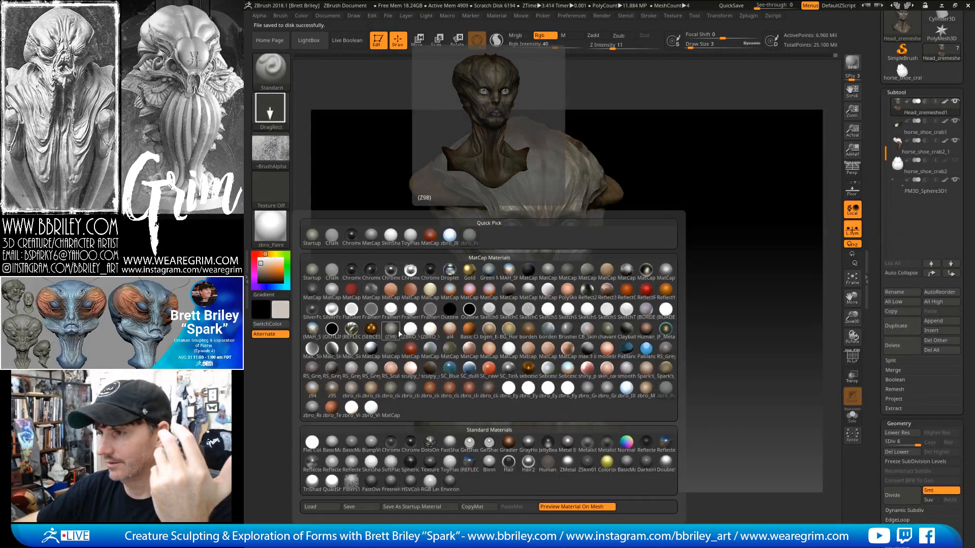
click(414, 333)
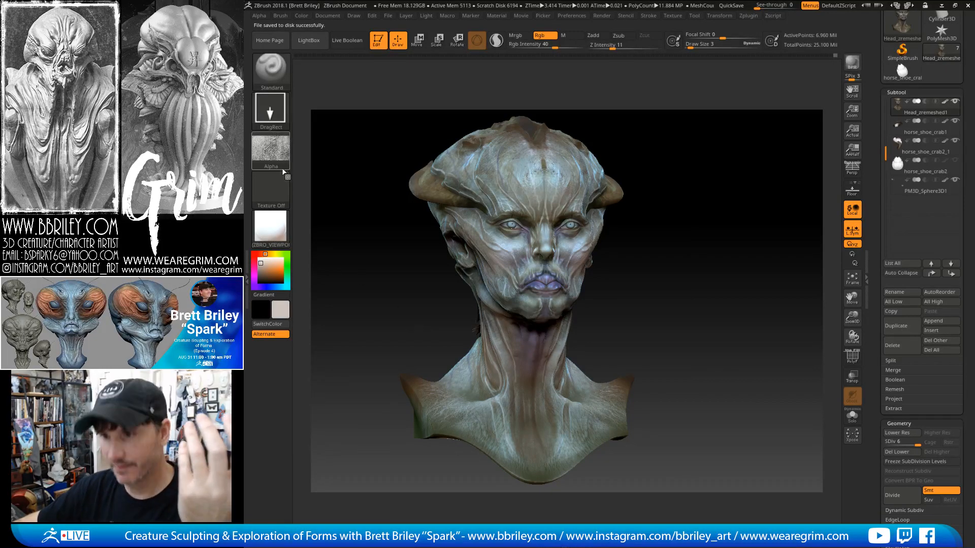
click(270, 227)
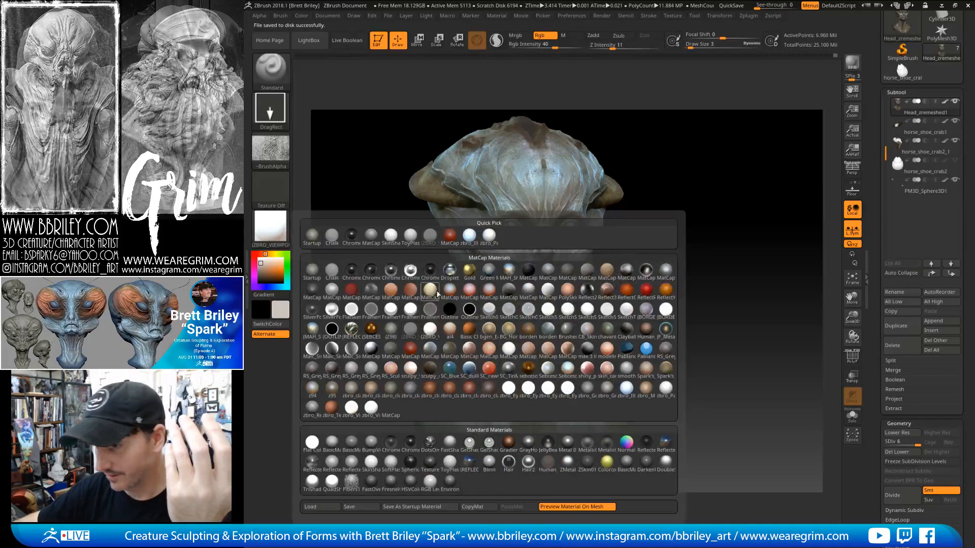
click(430, 328)
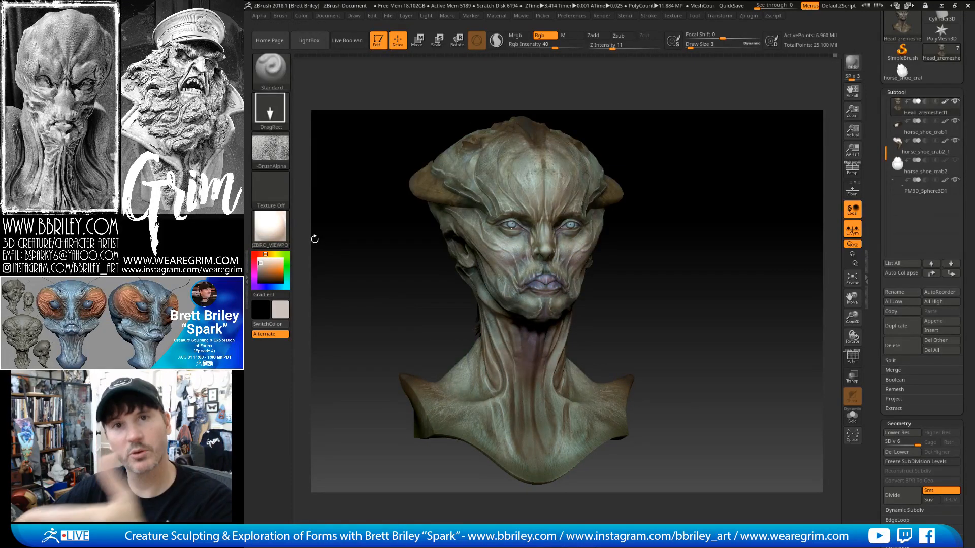
click(270, 229)
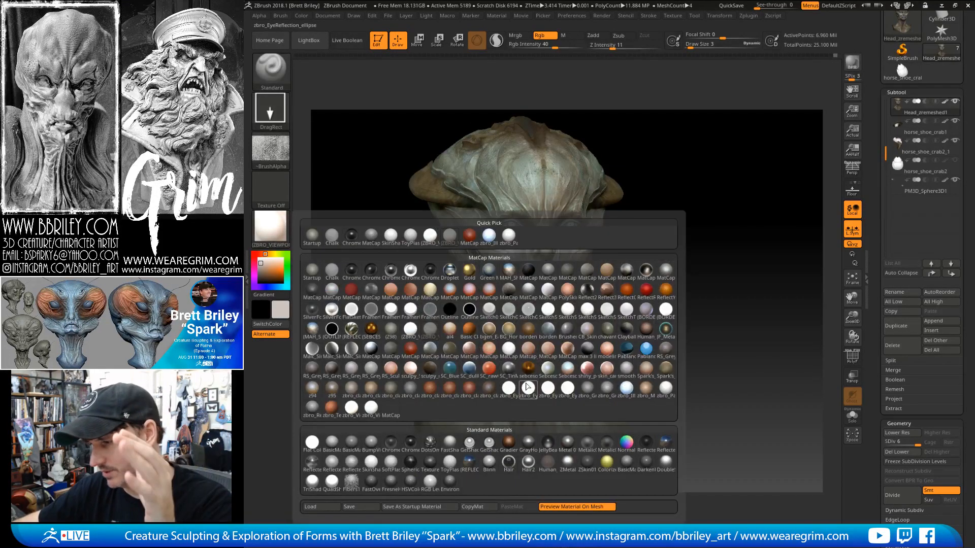
click(567, 389)
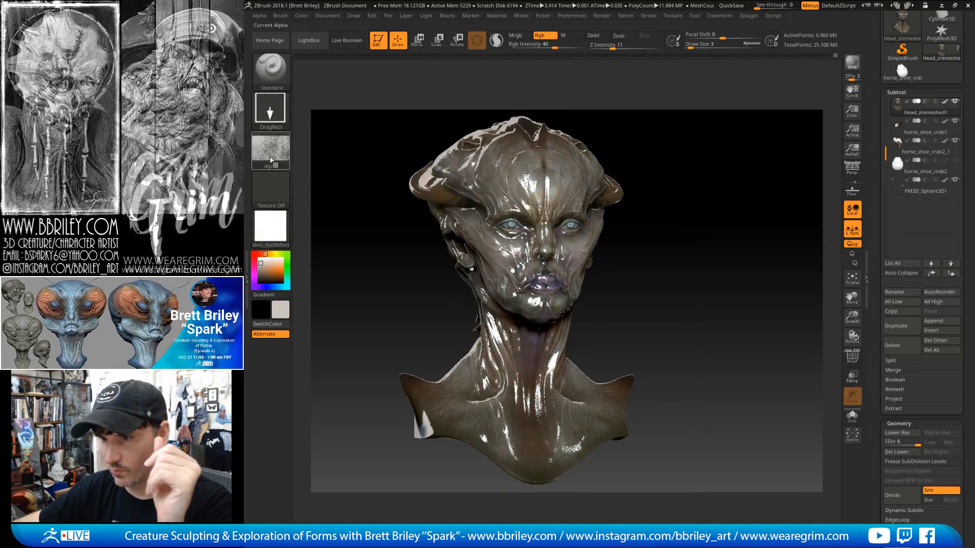
click(270, 227)
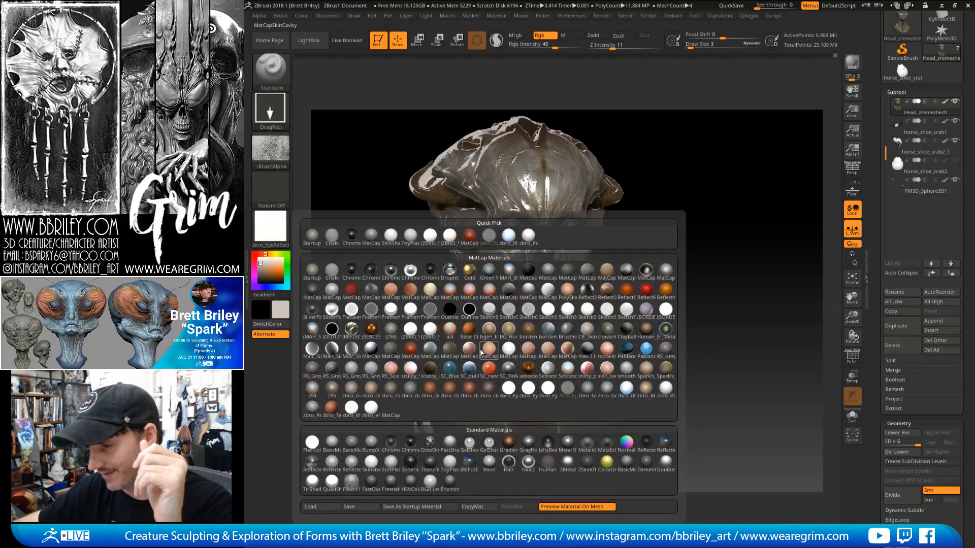
click(666, 388)
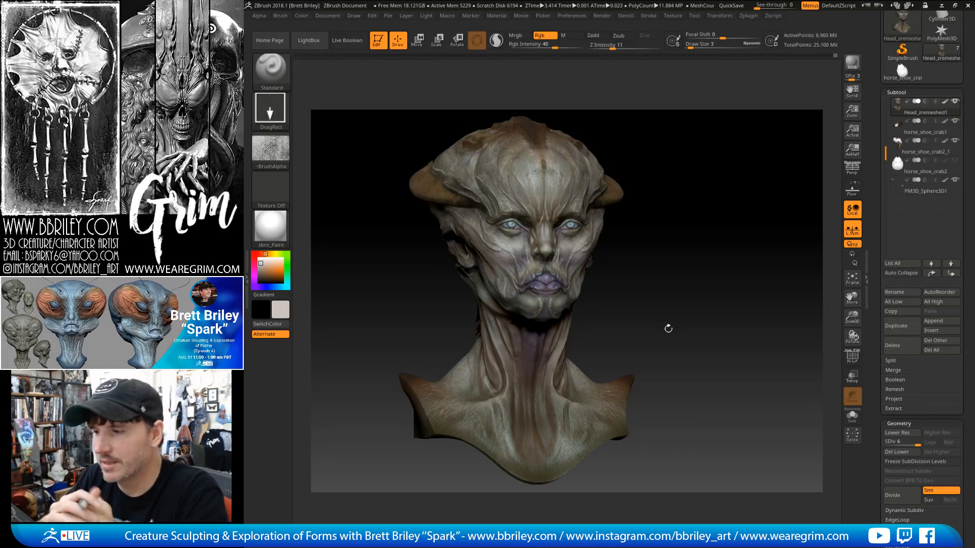
Snapshot the bust's front view on the canvas with a three-quarter view beside it, and select the ~BrushAlpha skin texture.
shift+drag(709, 242, 832, 265)
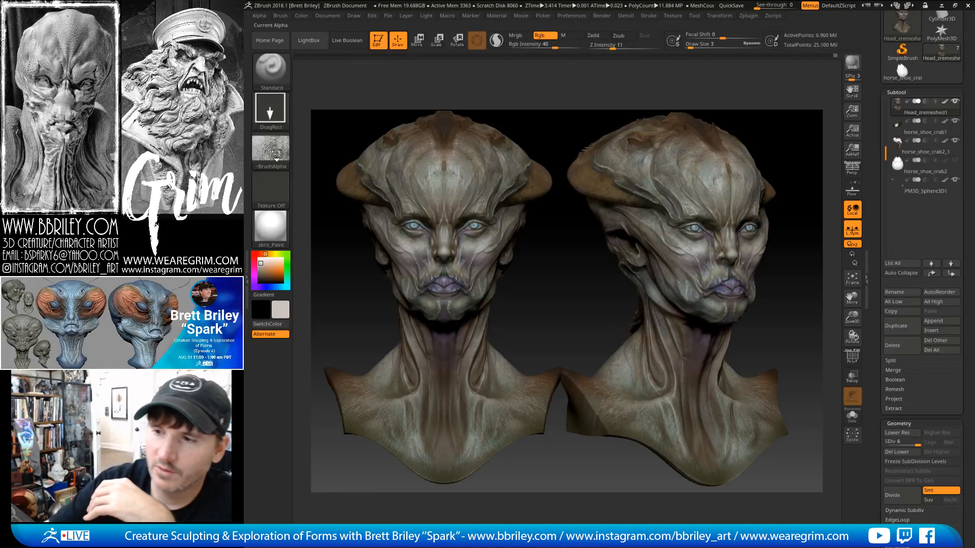
click(278, 157)
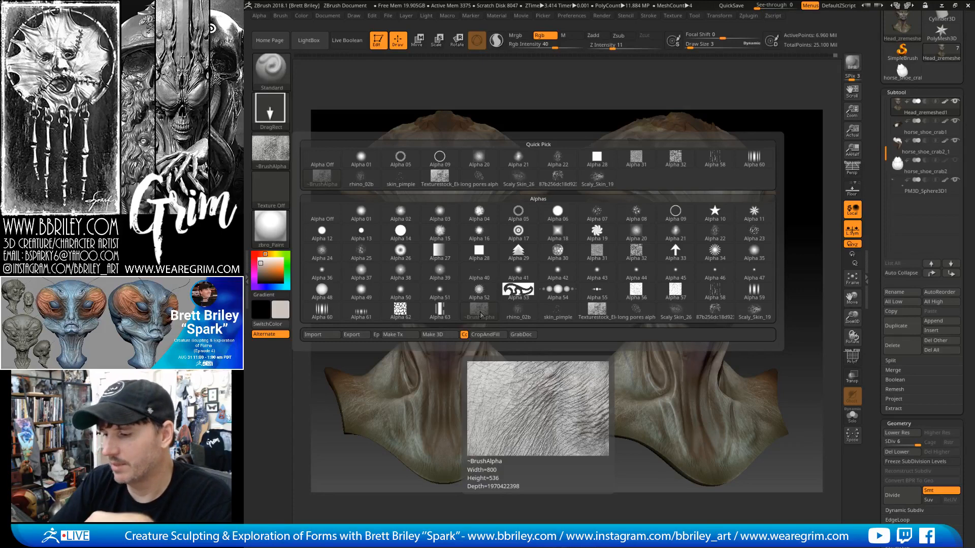
click(480, 314)
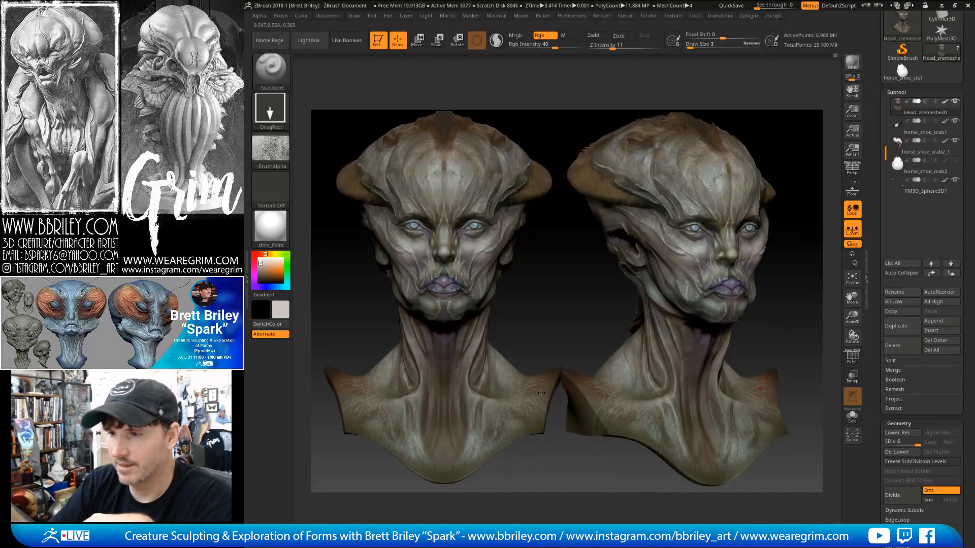